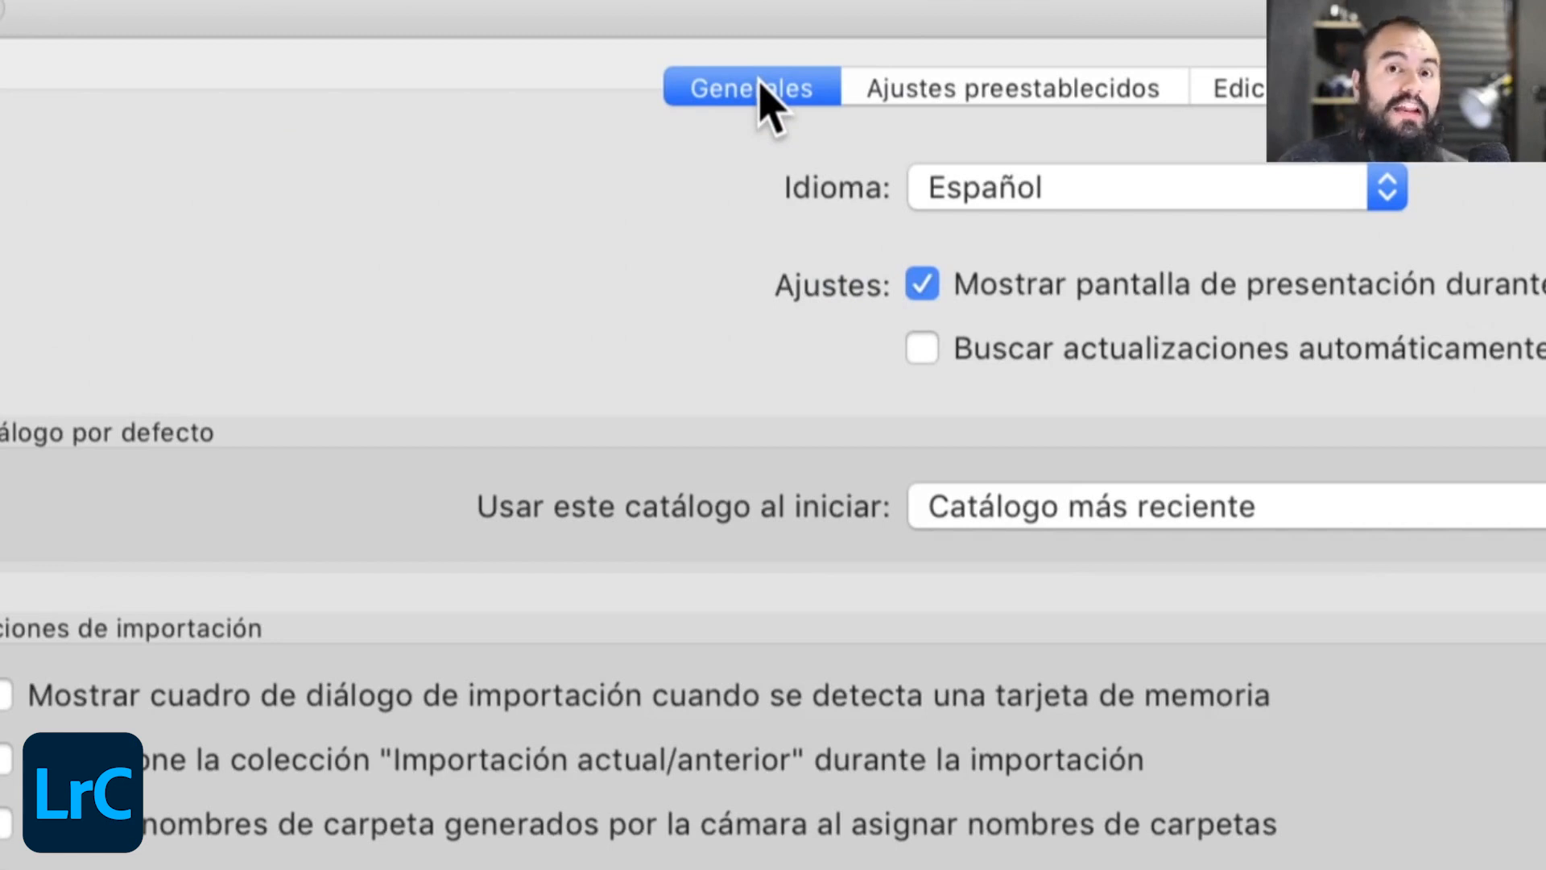
# - Choose Español as the interface language in the general preferences
pyautogui.click(1033, 189)
pyautogui.click(931, 197)
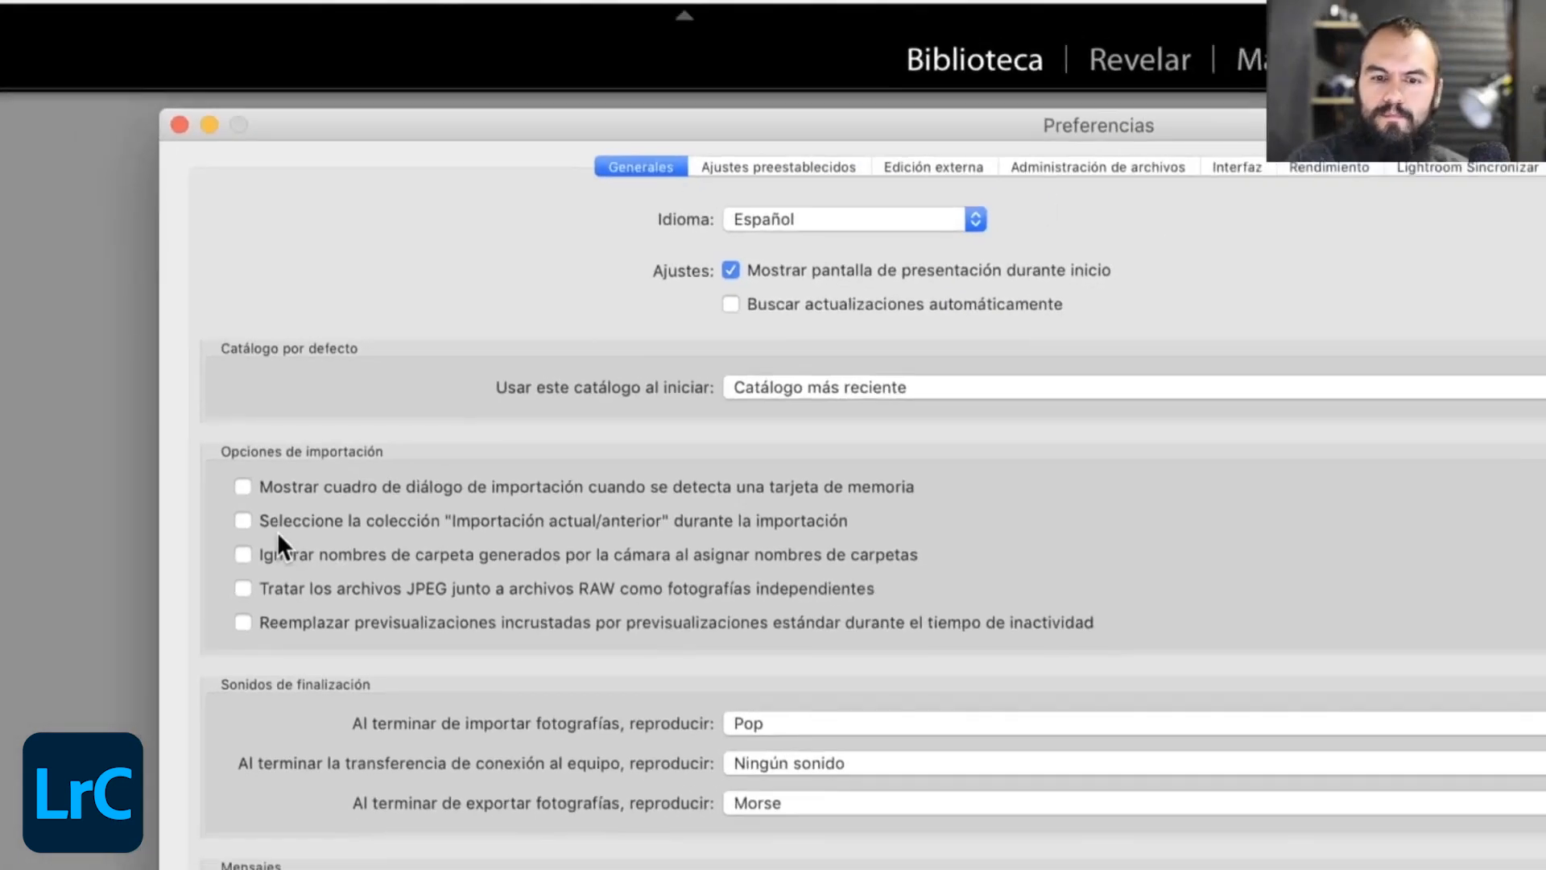
# - In the performance preferences, try the graphics processor use on Auto and return it to A medida
pyautogui.moveTo(1181, 109); pyautogui.dragTo(850, 151)
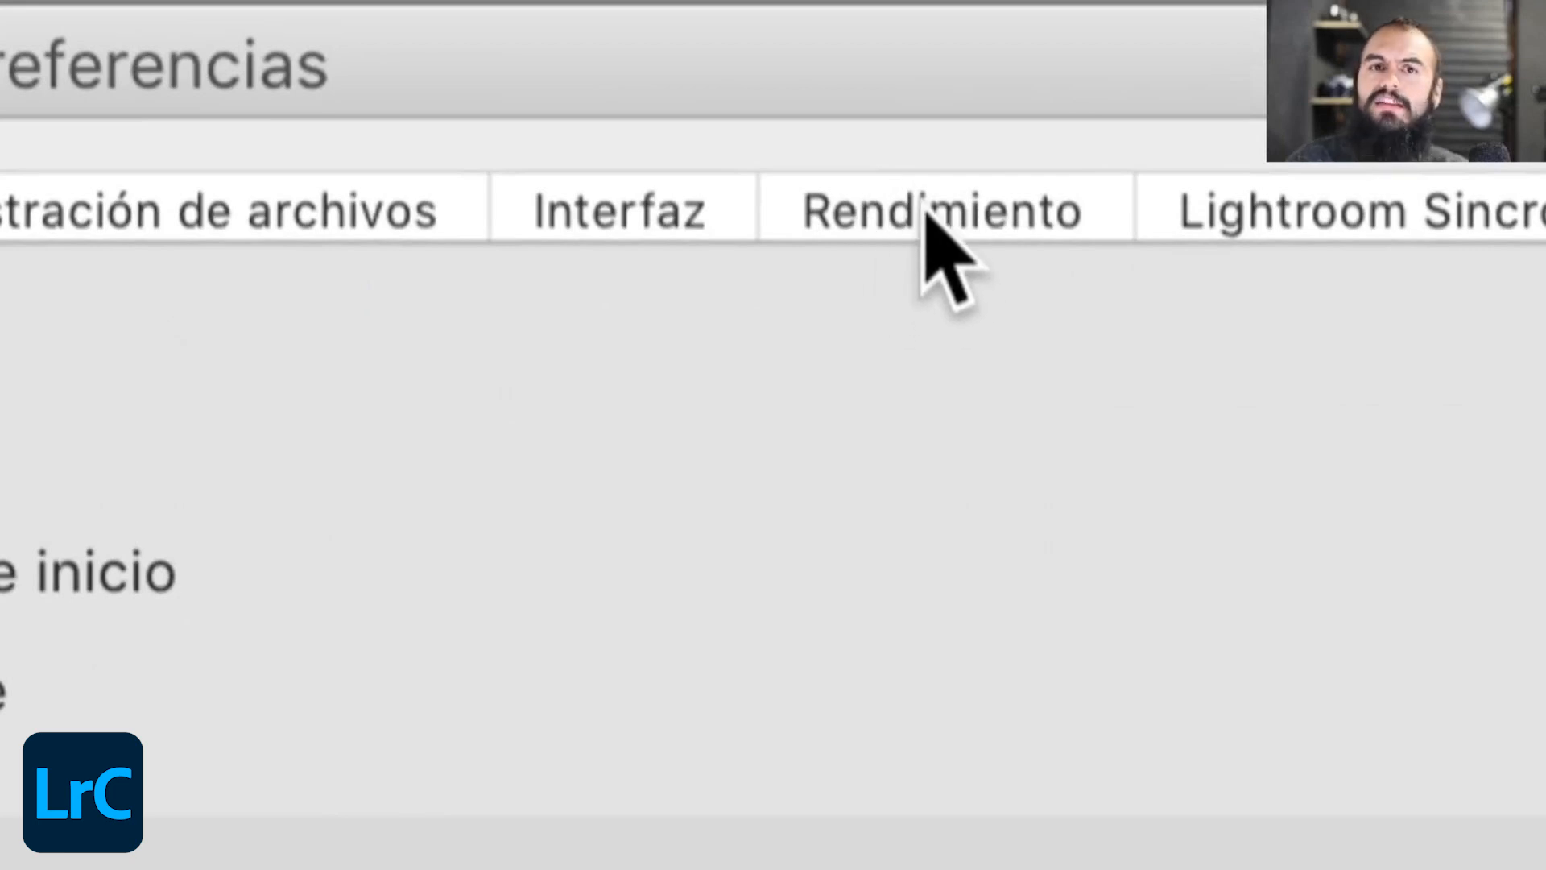
pyautogui.click(926, 213)
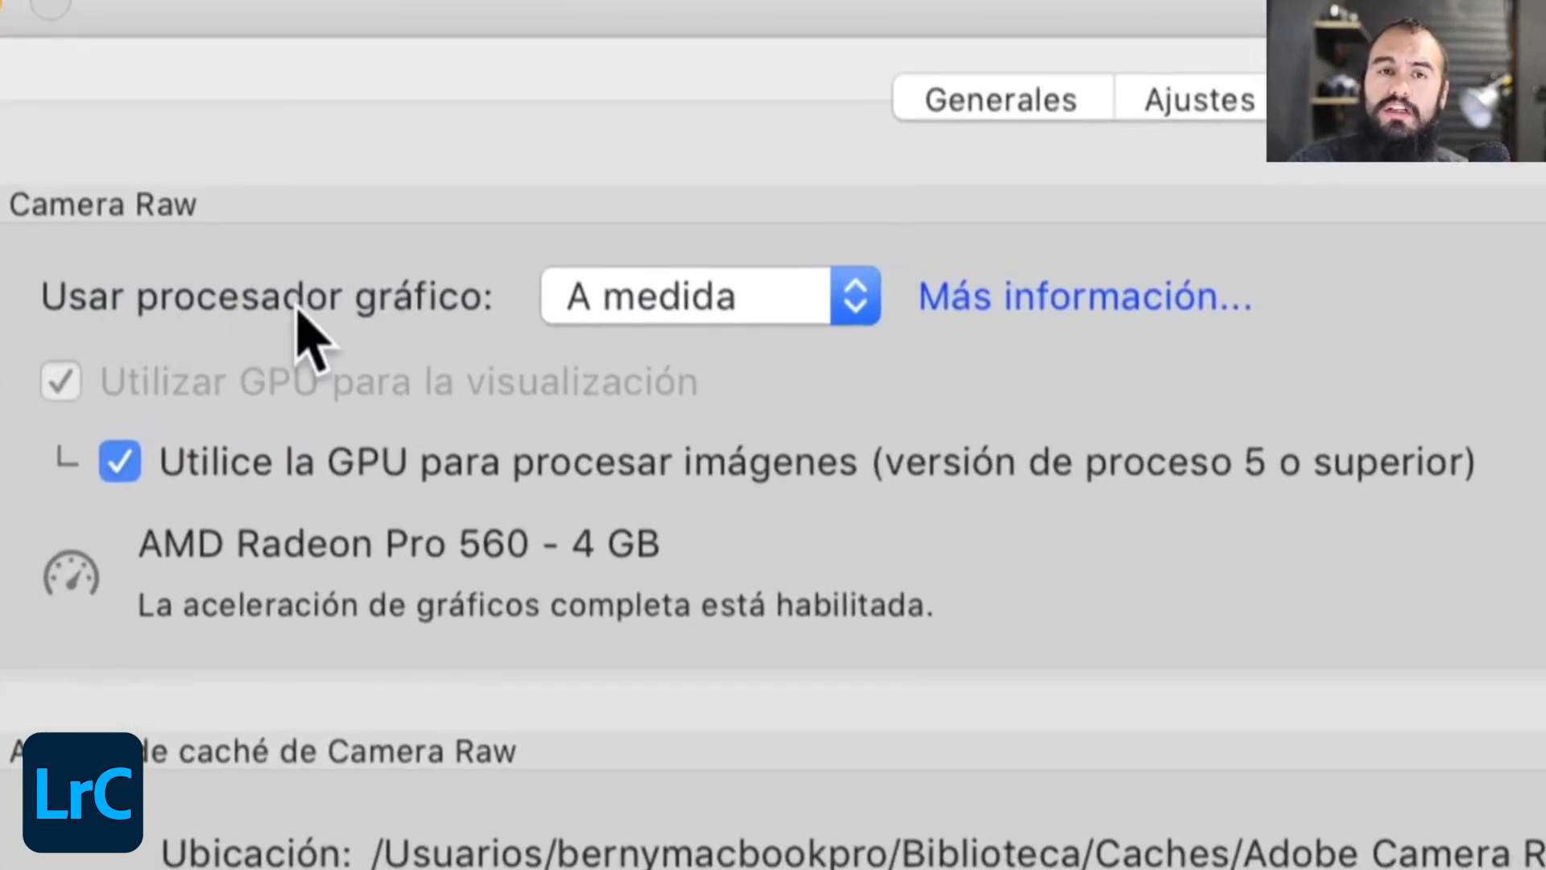
pyautogui.click(559, 310)
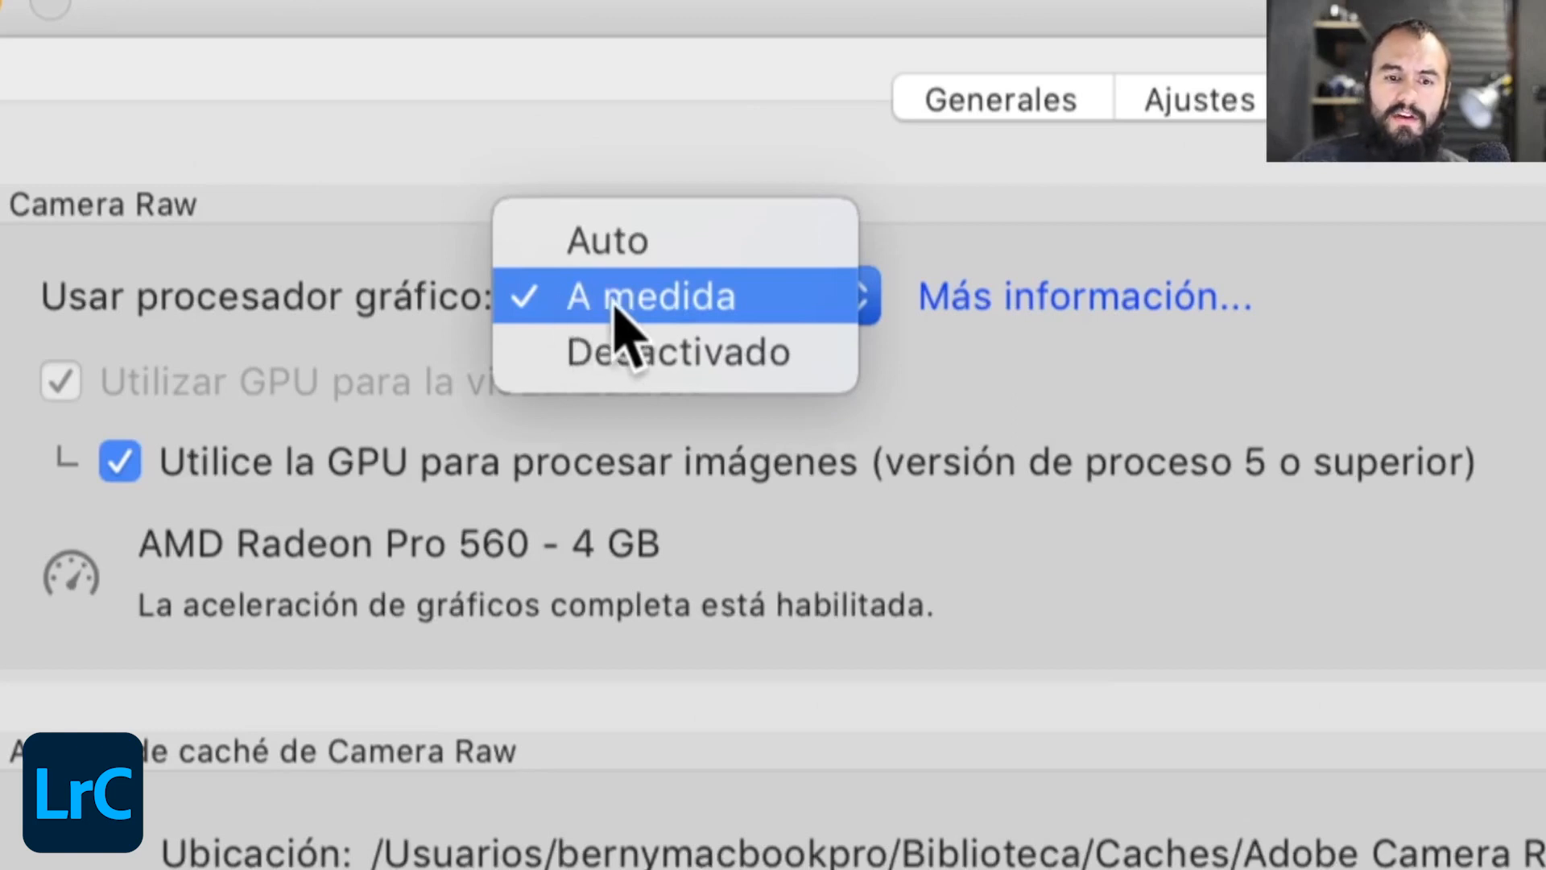
pyautogui.click(665, 242)
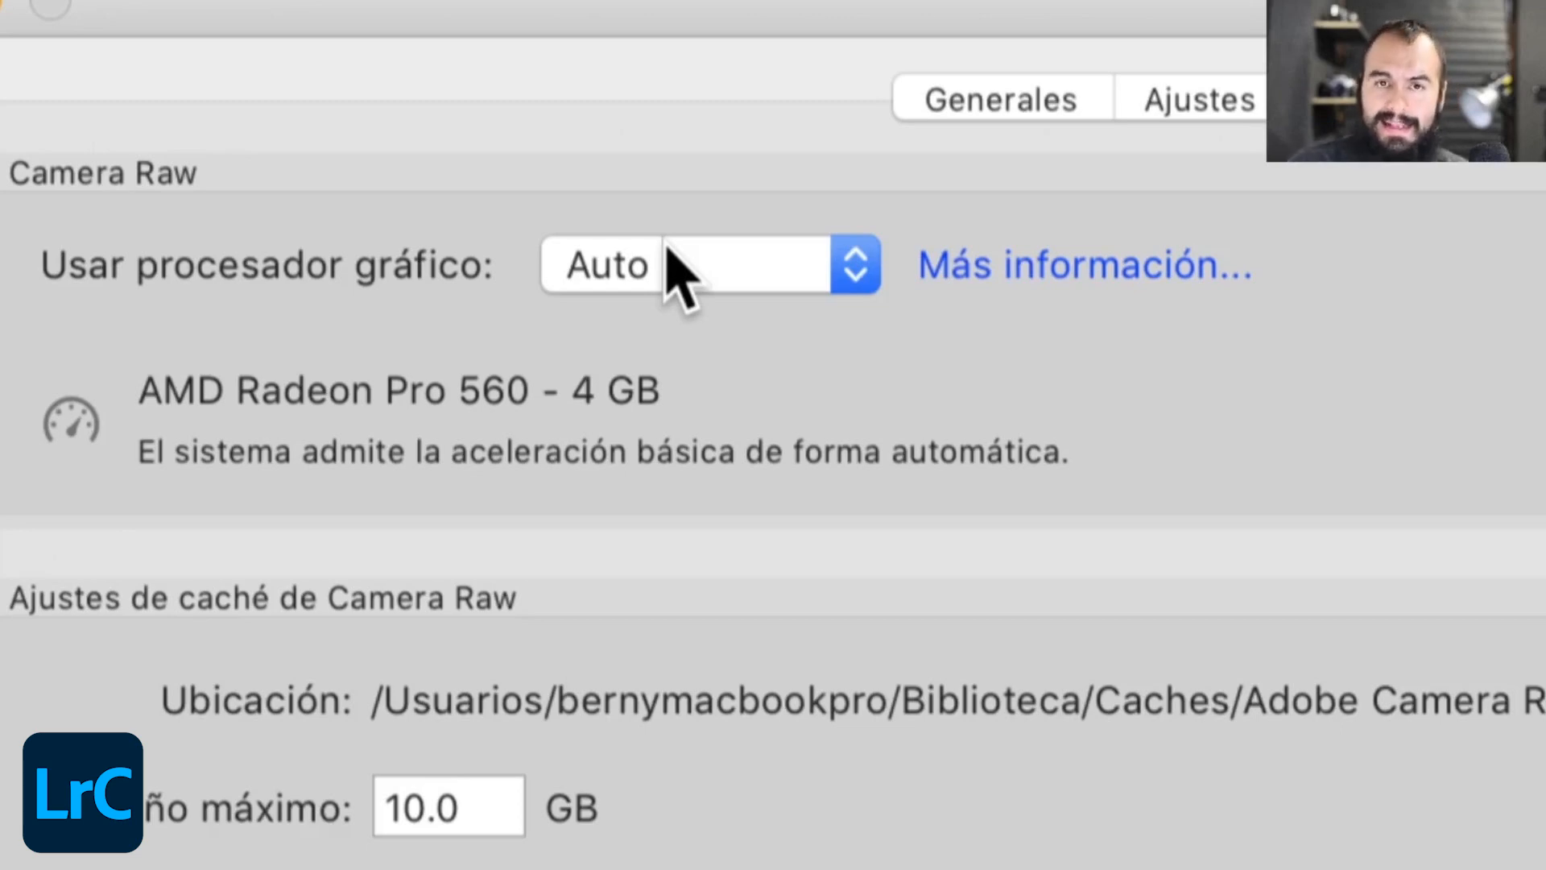
pyautogui.click(680, 270)
pyautogui.click(673, 322)
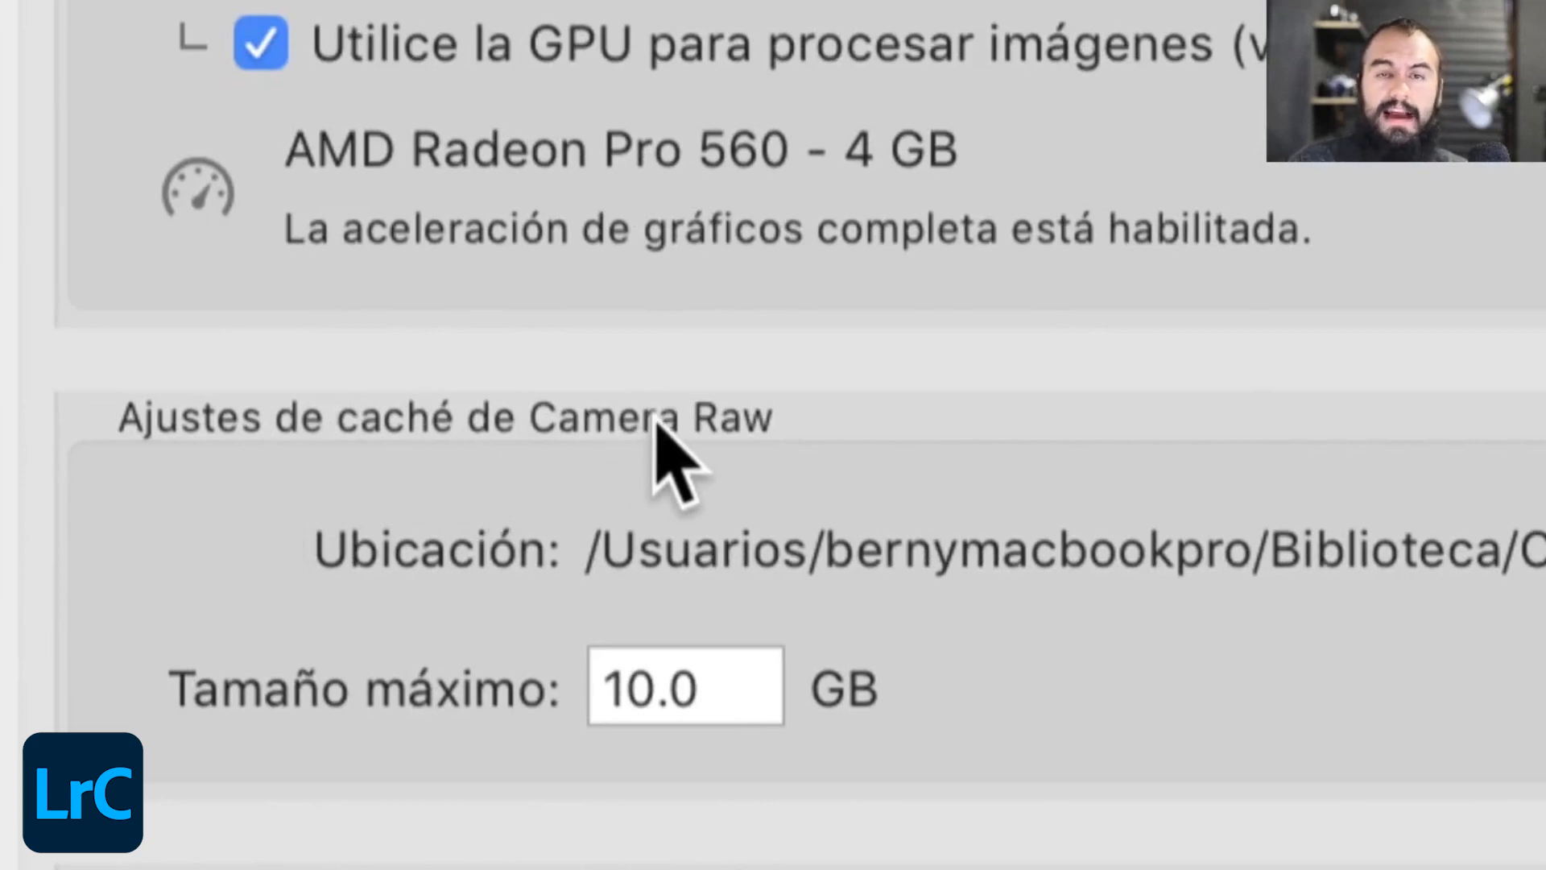
# - Select the Camera Raw cache's maximum size for editing and close the preferences
pyautogui.click(757, 686)
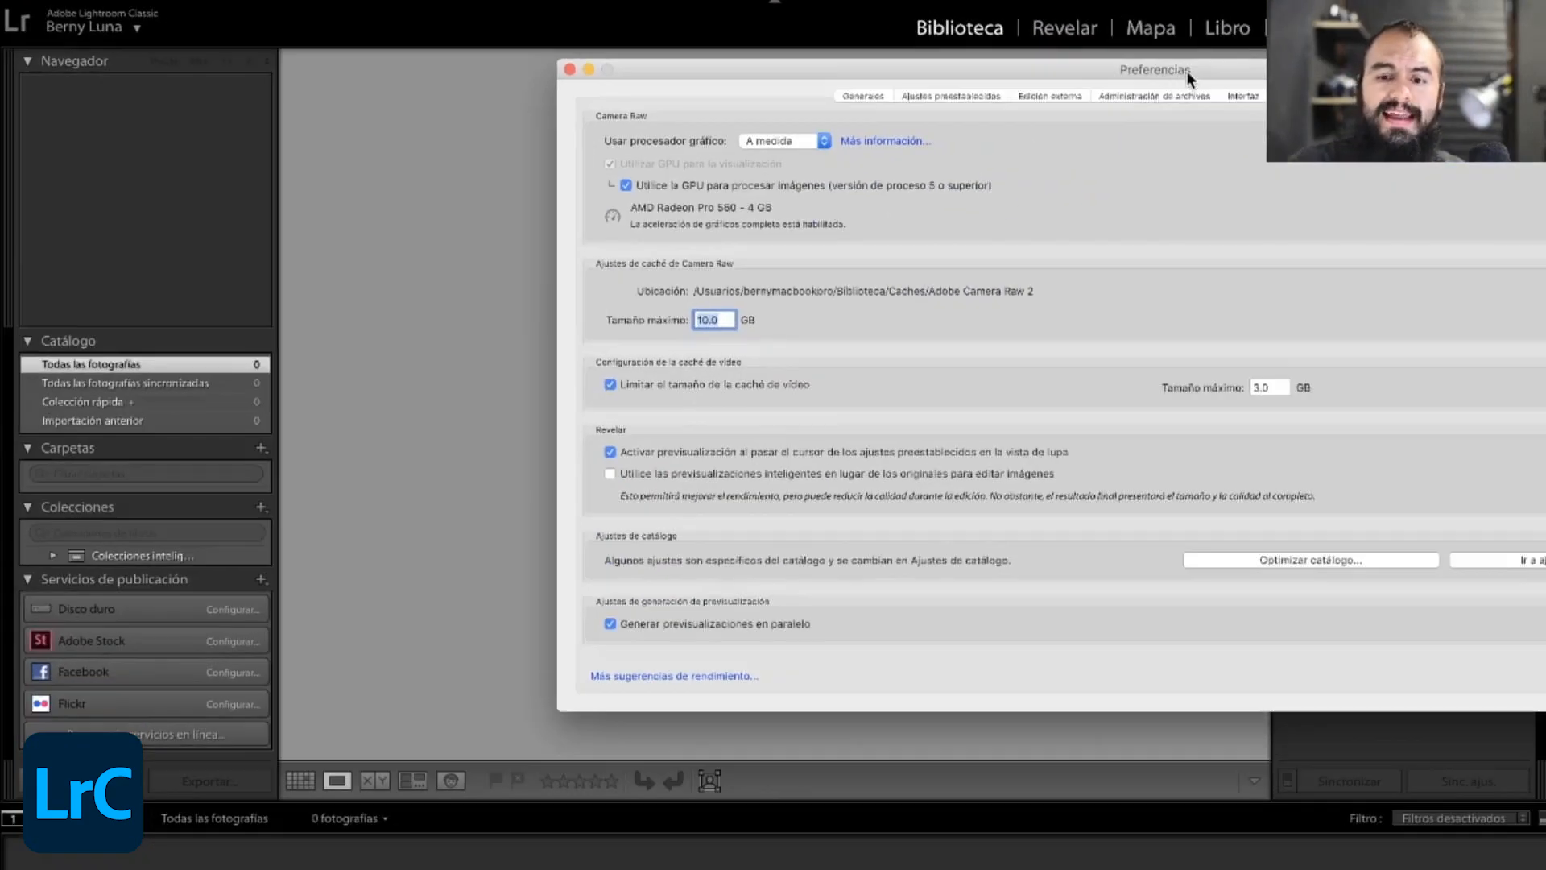
pyautogui.moveTo(1233, 93); pyautogui.dragTo(894, 91)
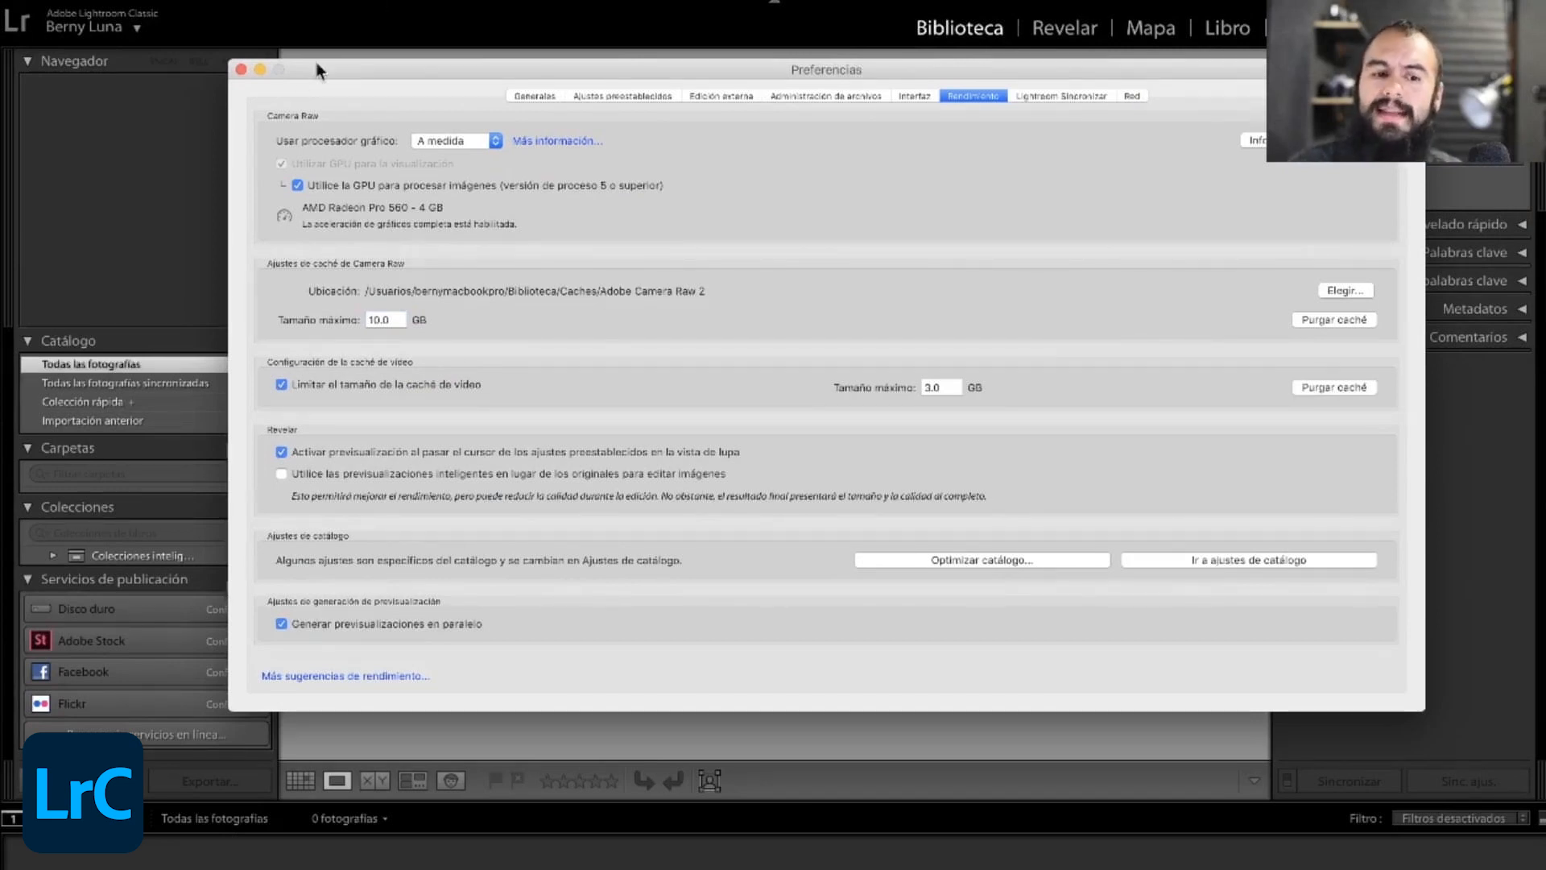
pyautogui.click(241, 69)
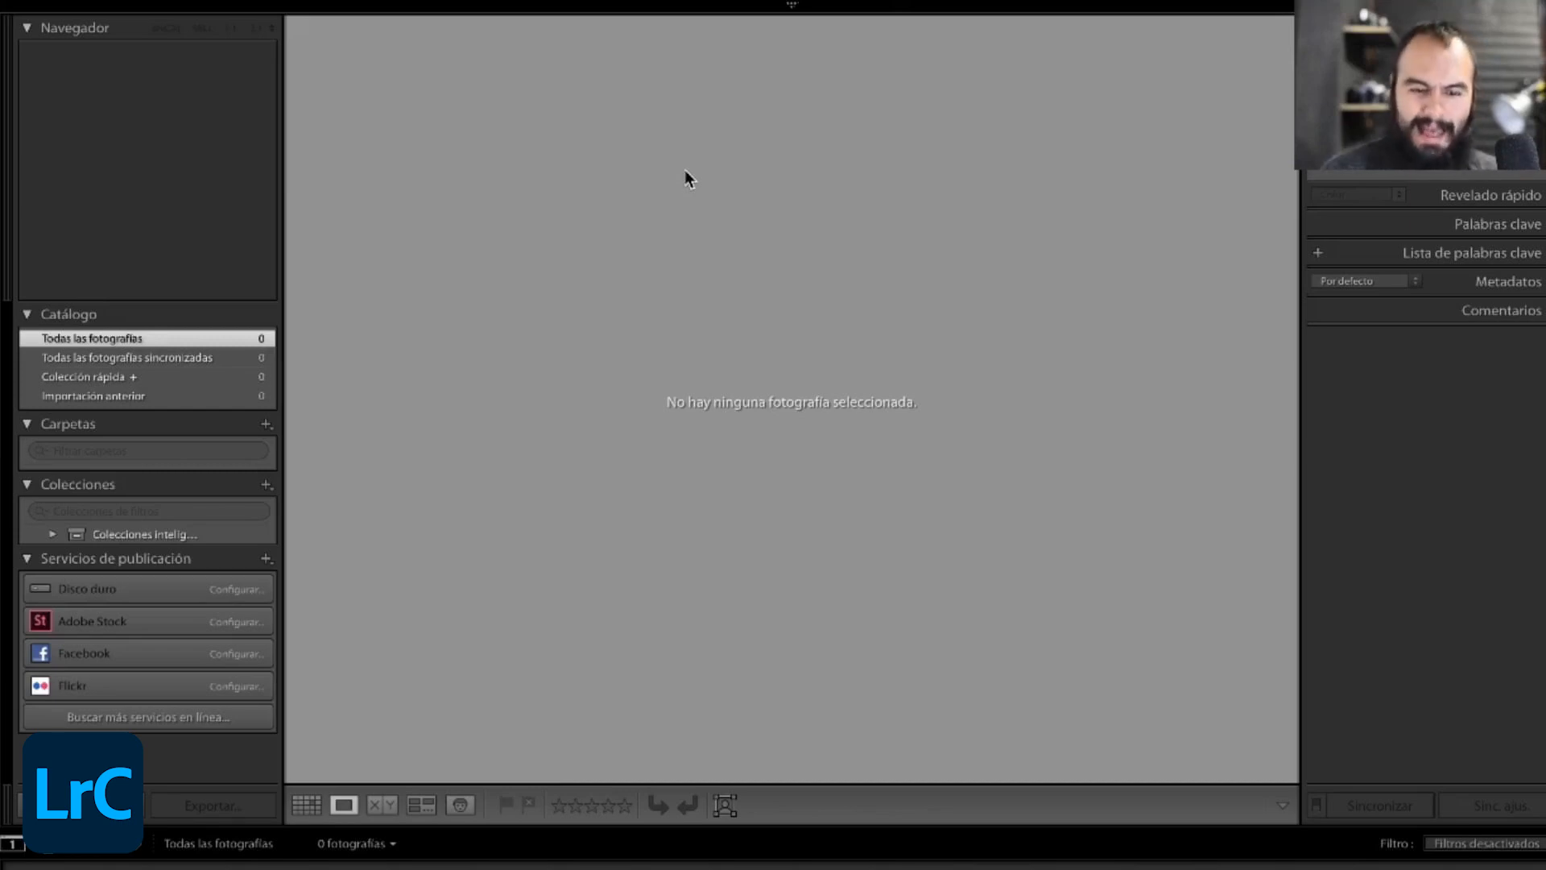
# - Start a new catalog and choose the Imágenes folder as its location
pyautogui.click(207, 4)
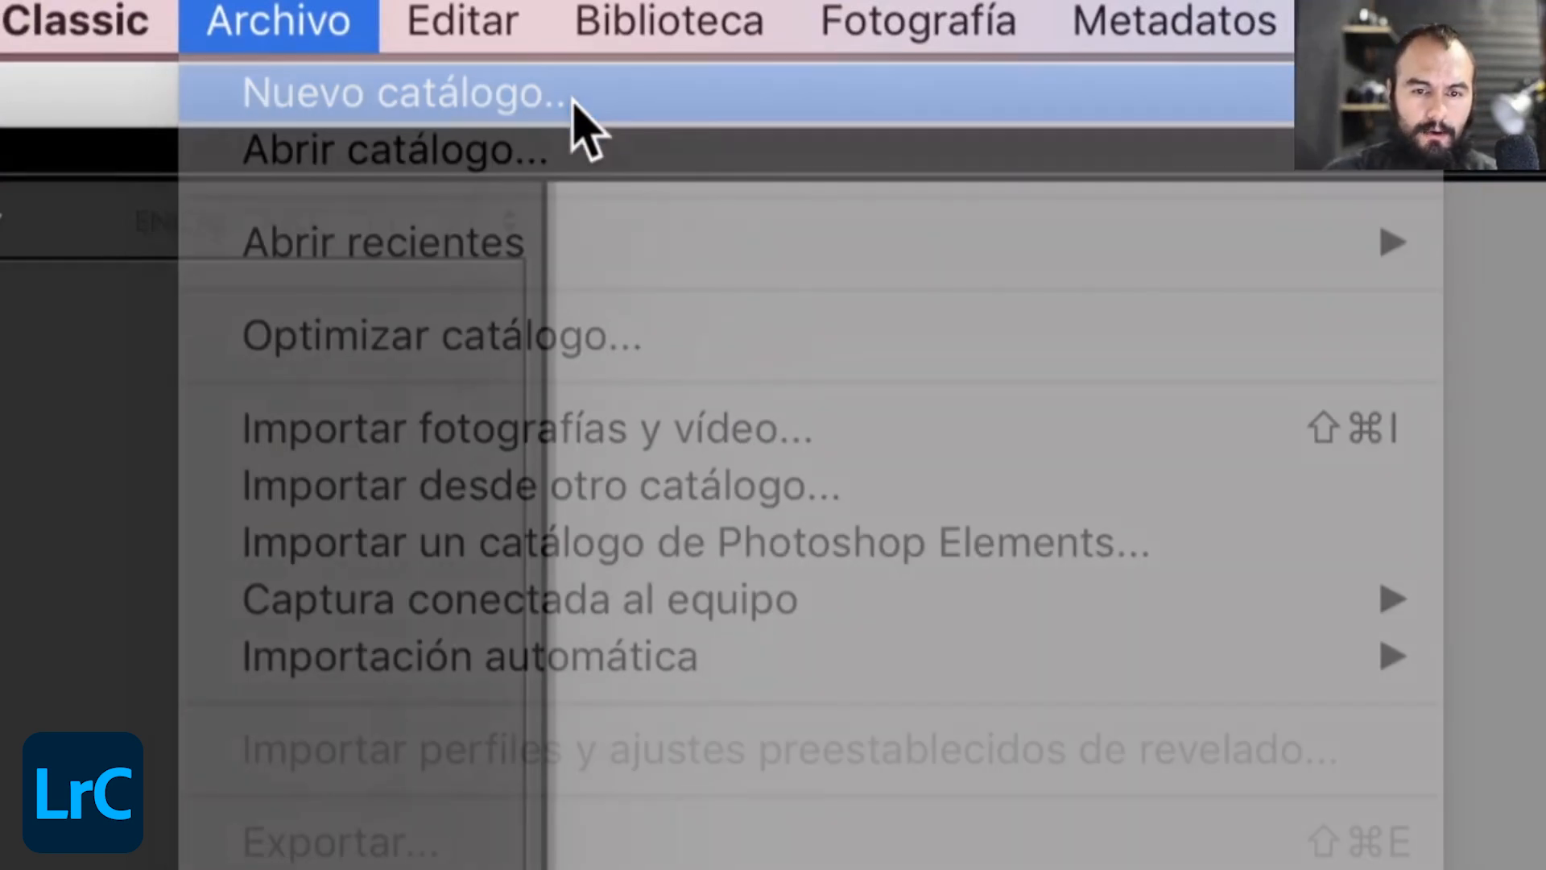
pyautogui.click(573, 101)
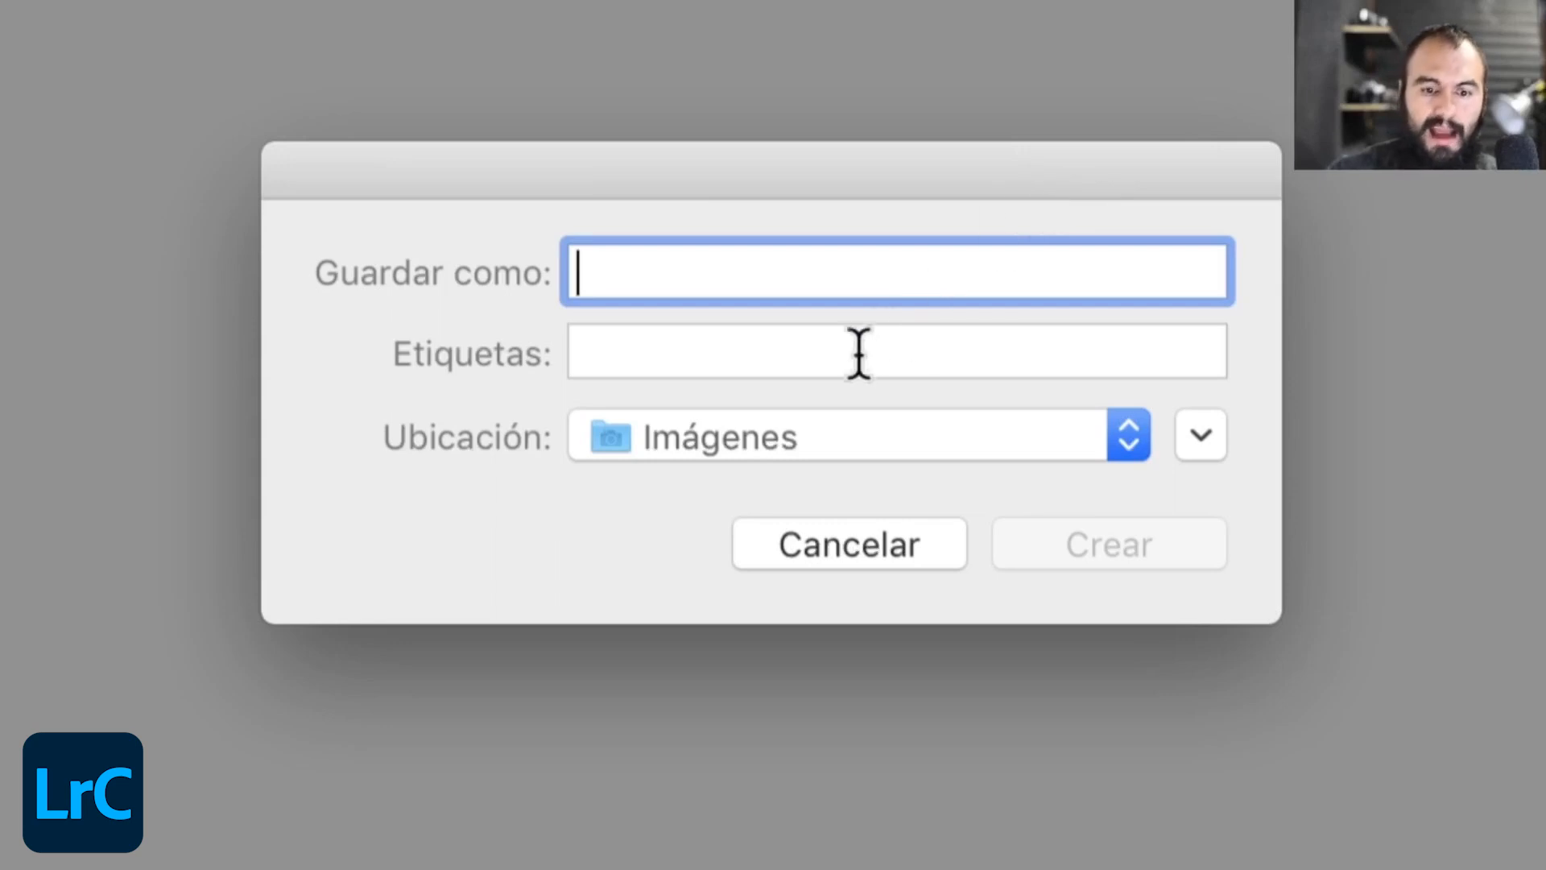
pyautogui.click(830, 435)
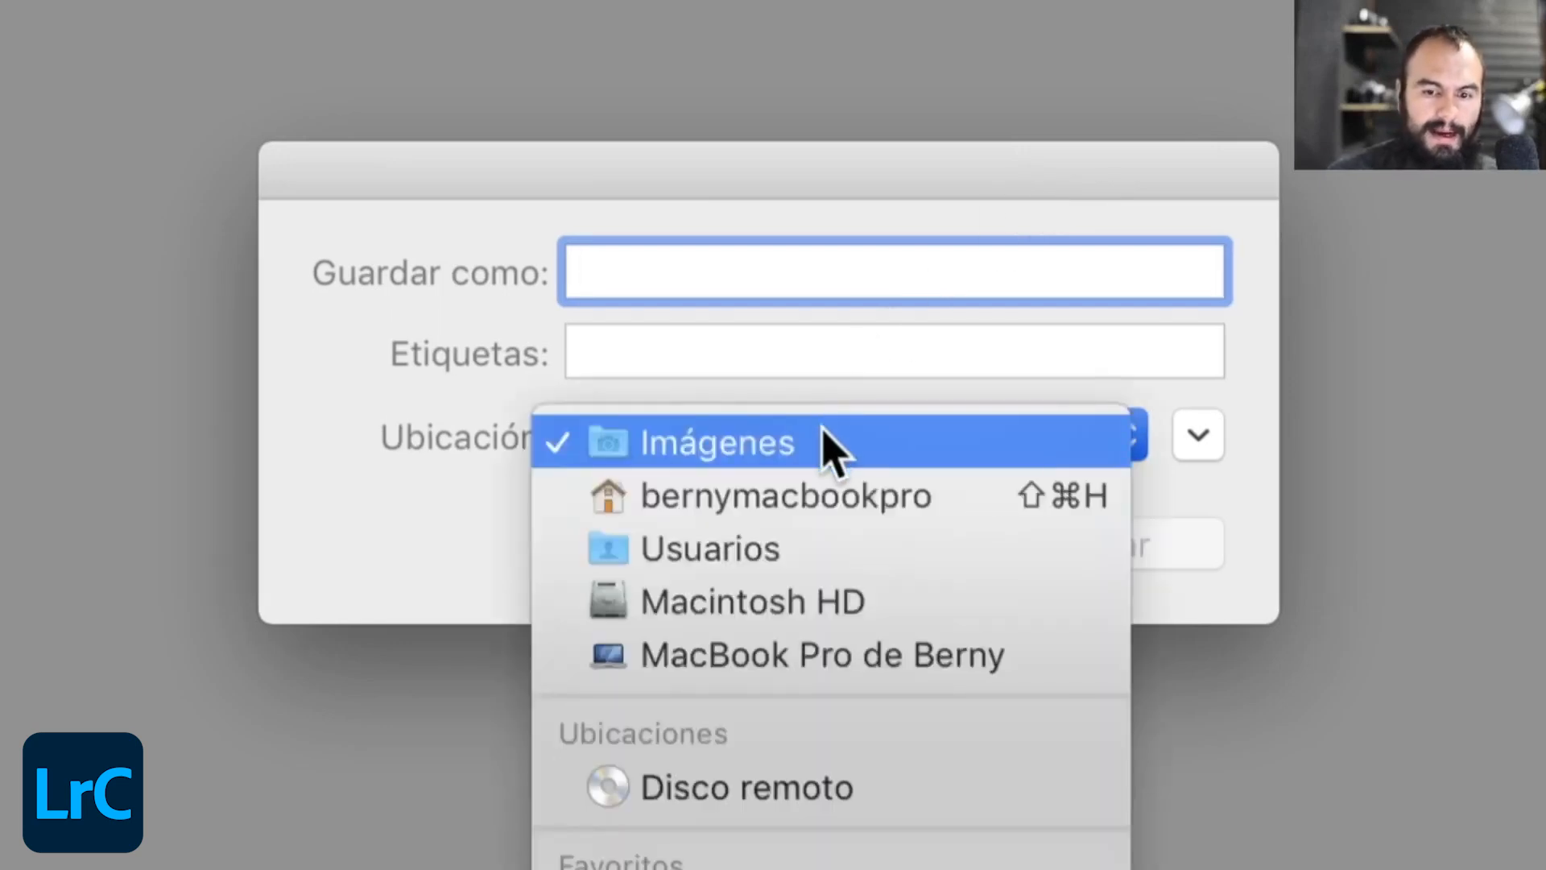
pyautogui.click(831, 444)
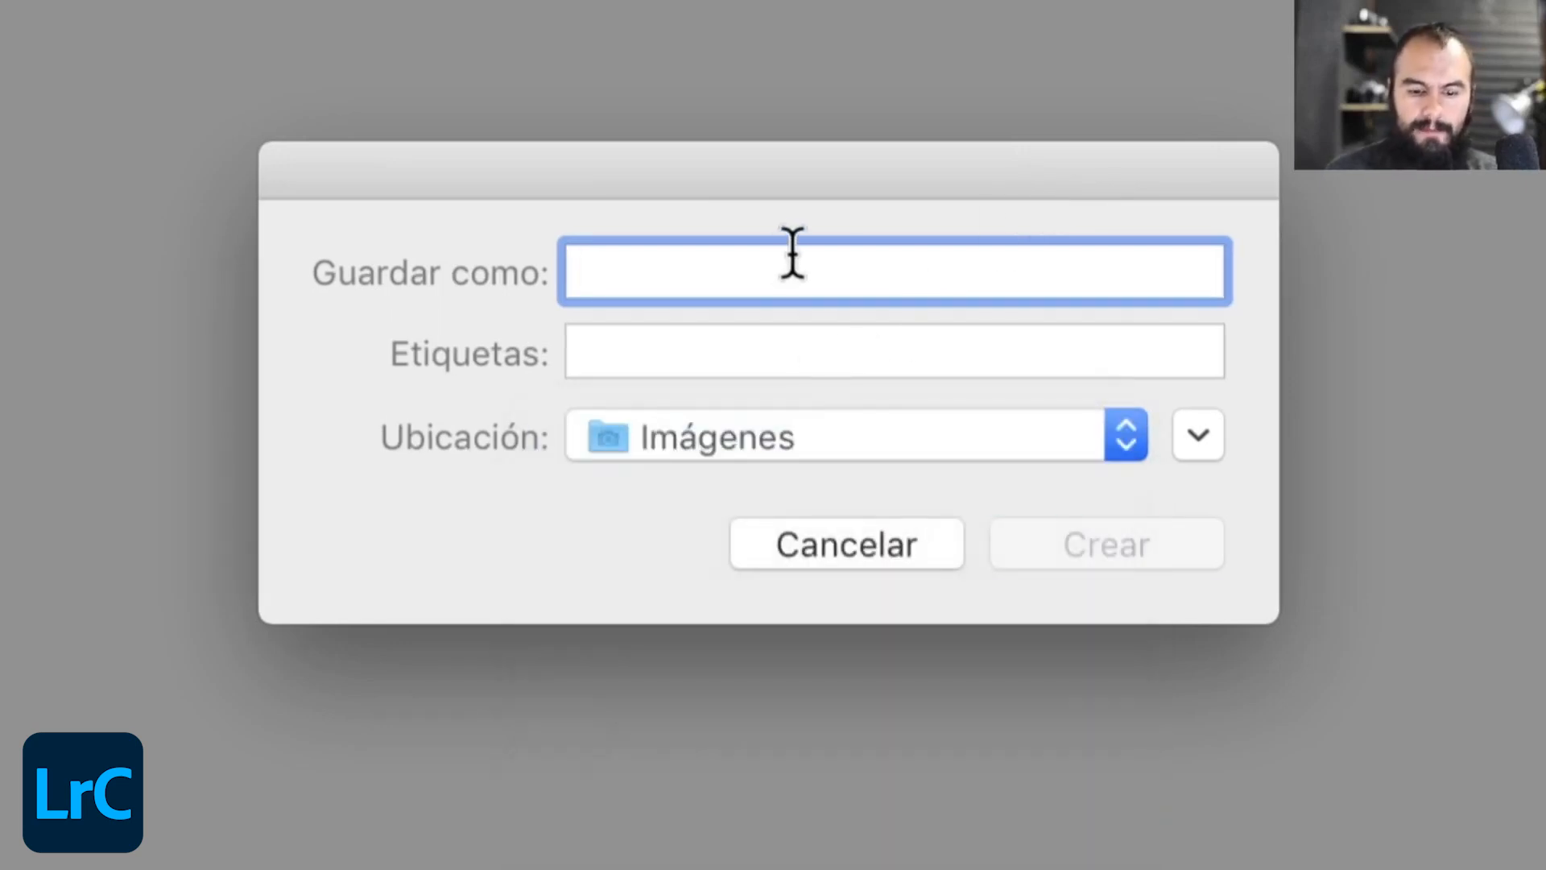
# - Name the catalog "CATÁLOGO", followed by the photographer's full name and "LIGHTROOM", and create it
pyautogui.write('CATÑ')
pyautogui.press('BackSpace')
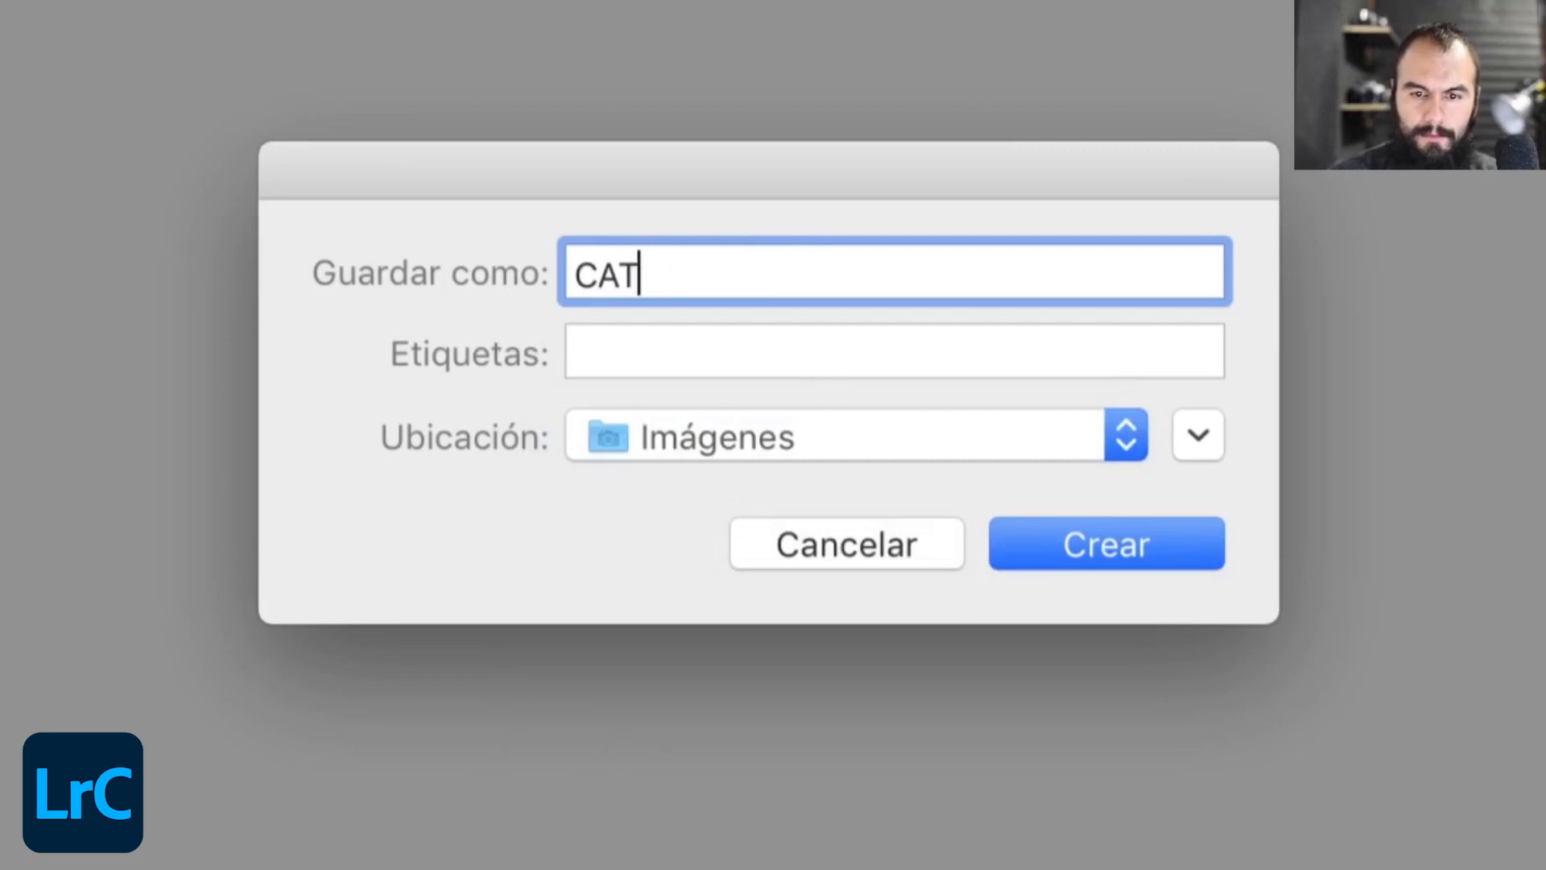
pyautogui.write('ÁLOGO BE')
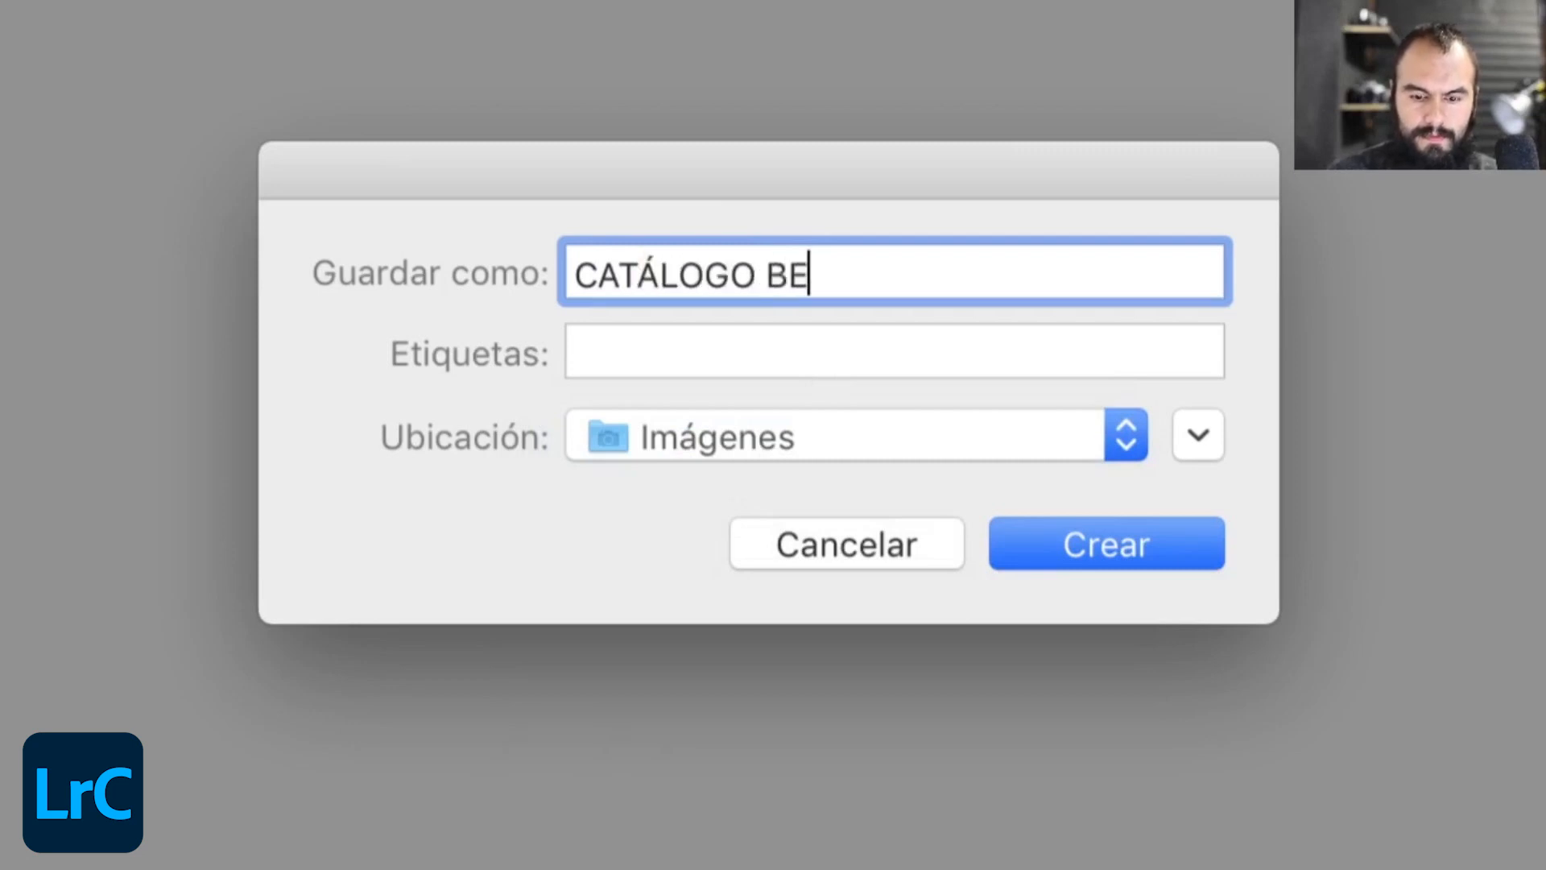
pyautogui.write('RNY LUNA LI')
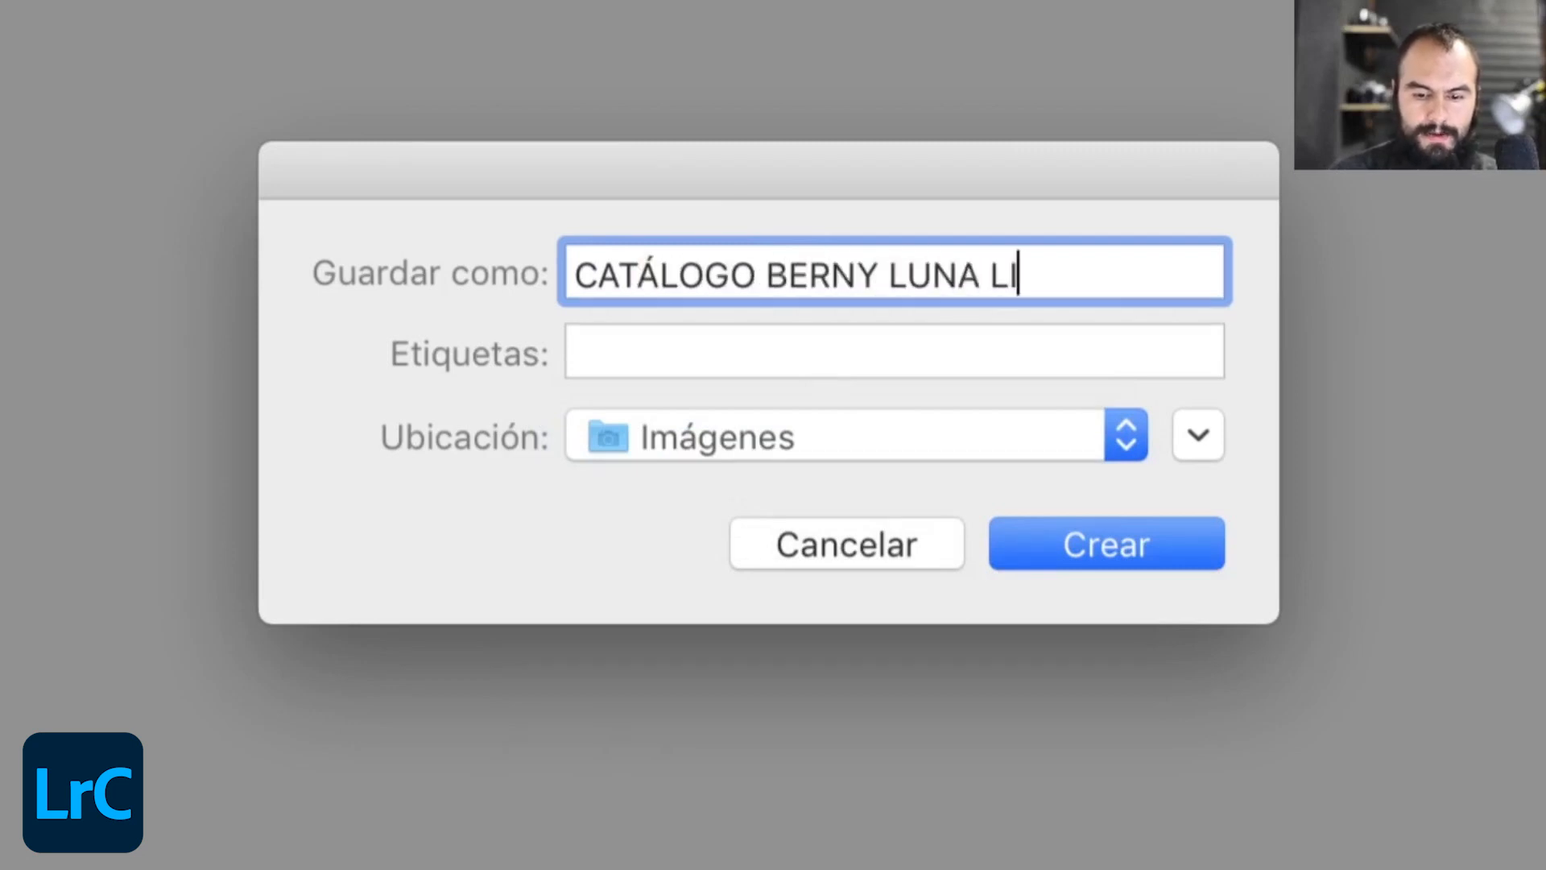
pyautogui.write('GHTROOM')
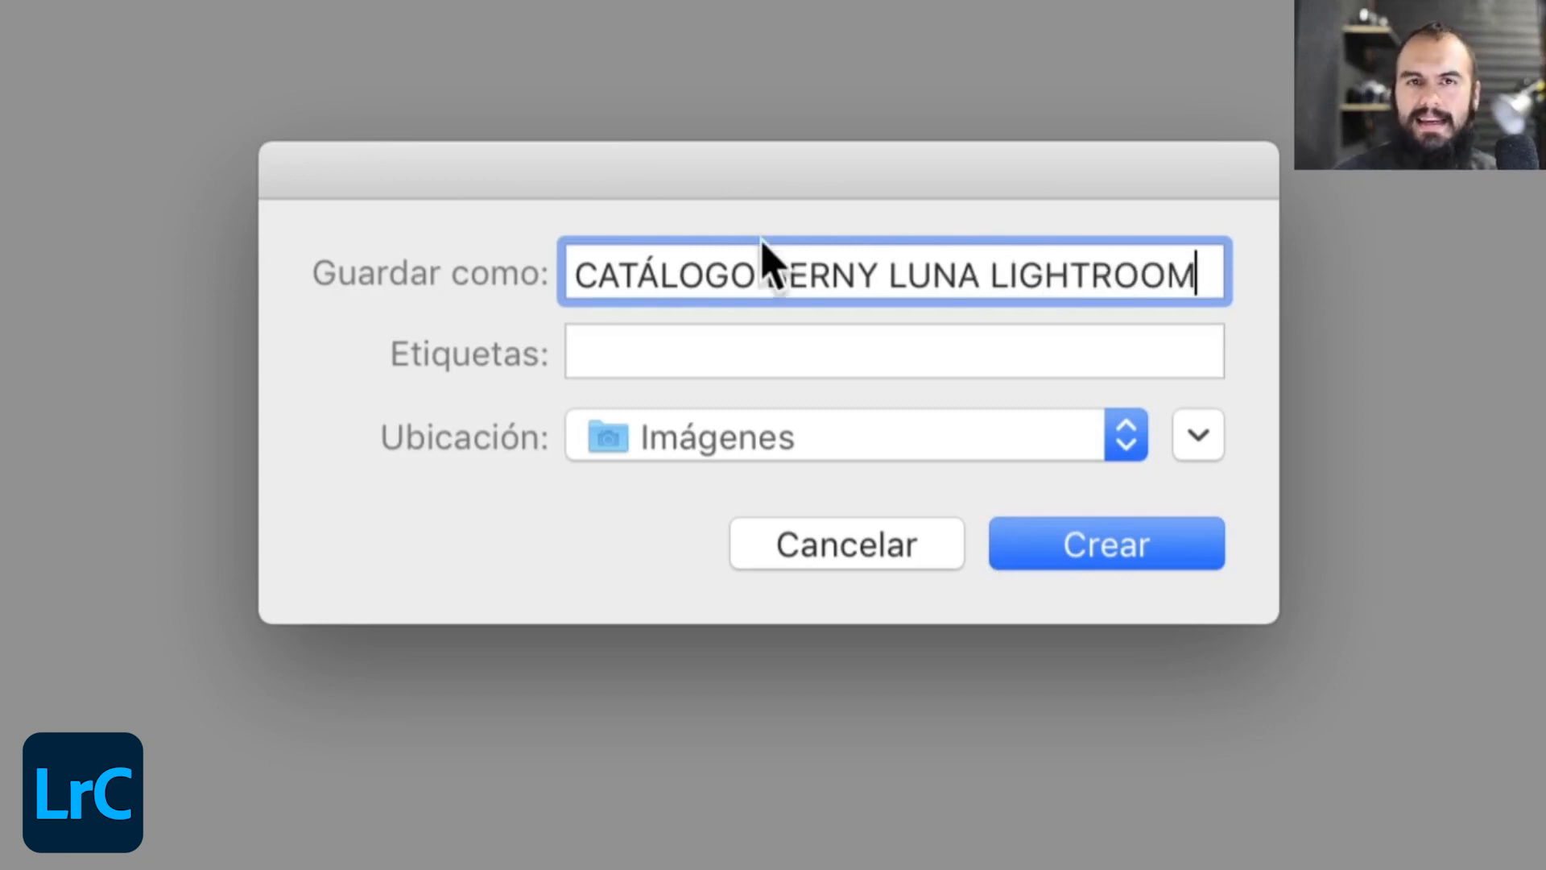
pyautogui.moveTo(943, 163); pyautogui.dragTo(797, 120)
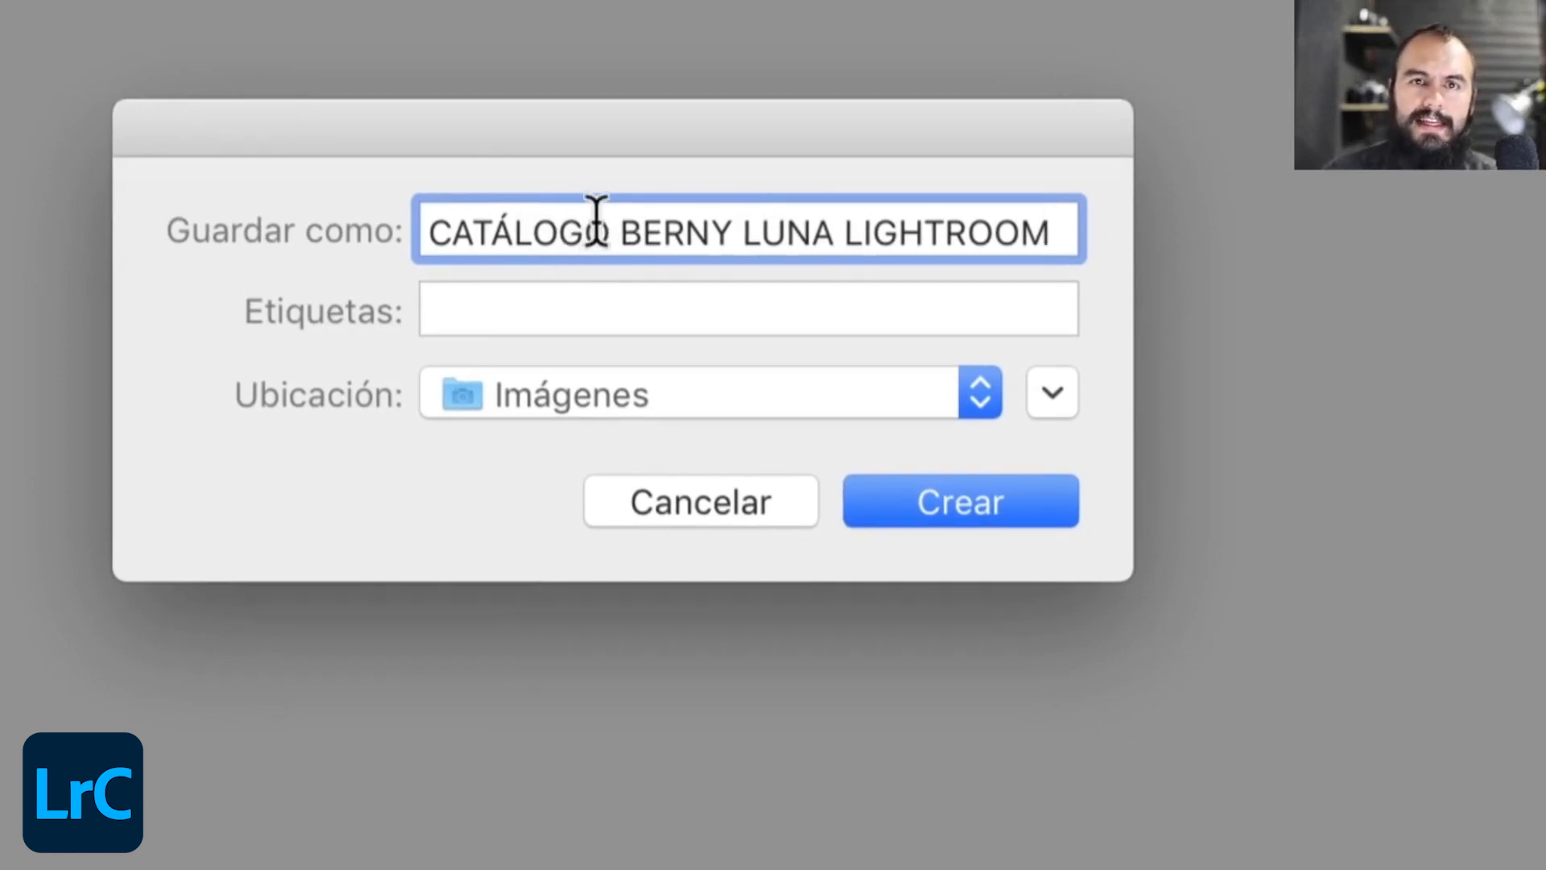
pyautogui.click(963, 515)
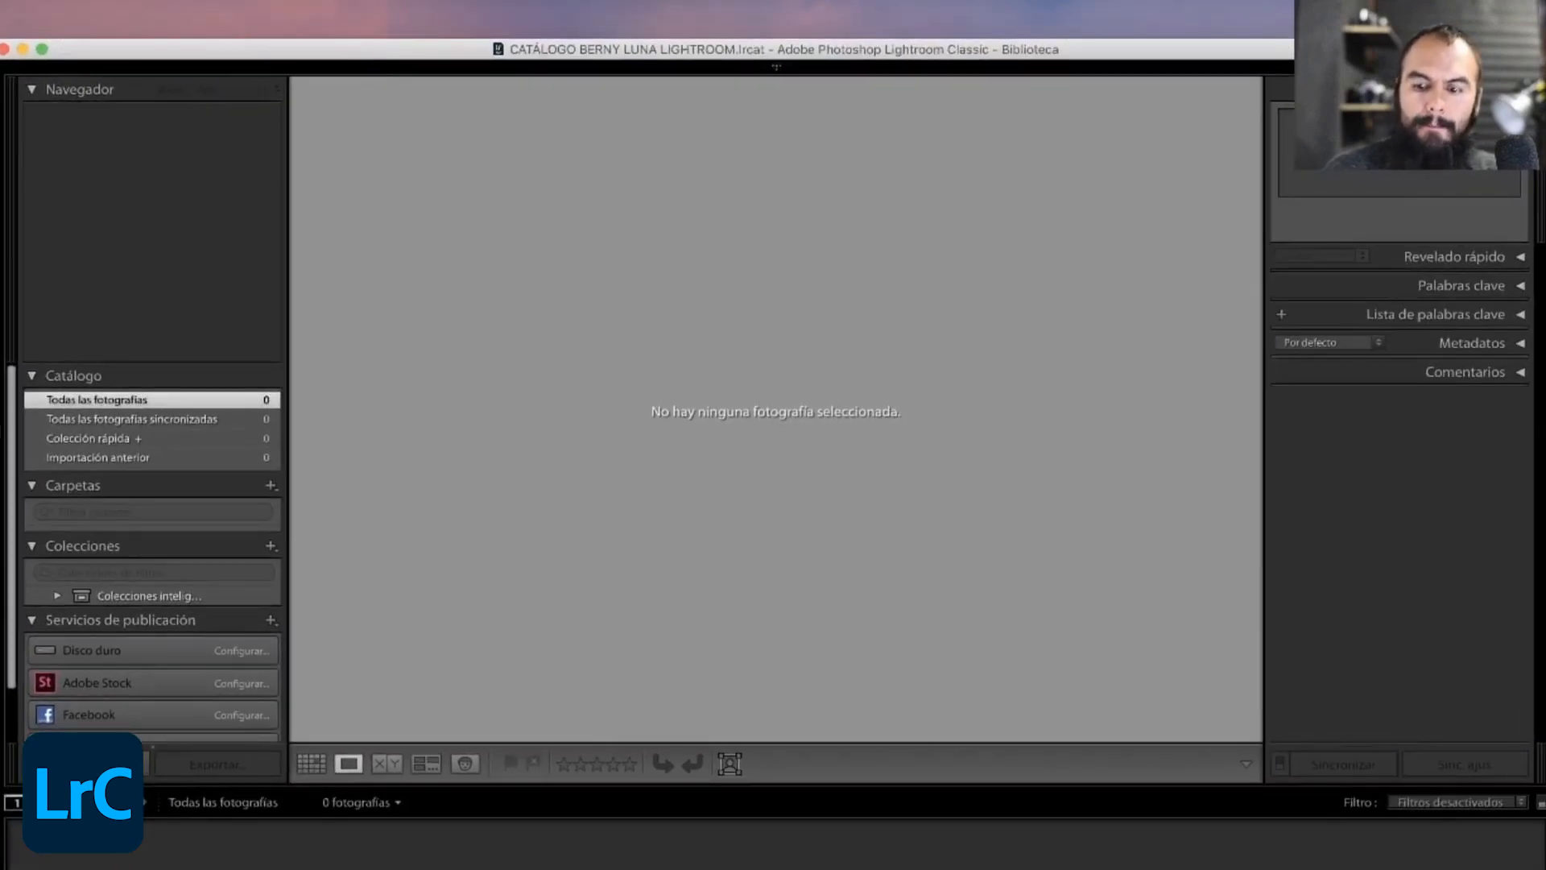
pyautogui.moveTo(1529, 852); pyautogui.dragTo(1545, 868)
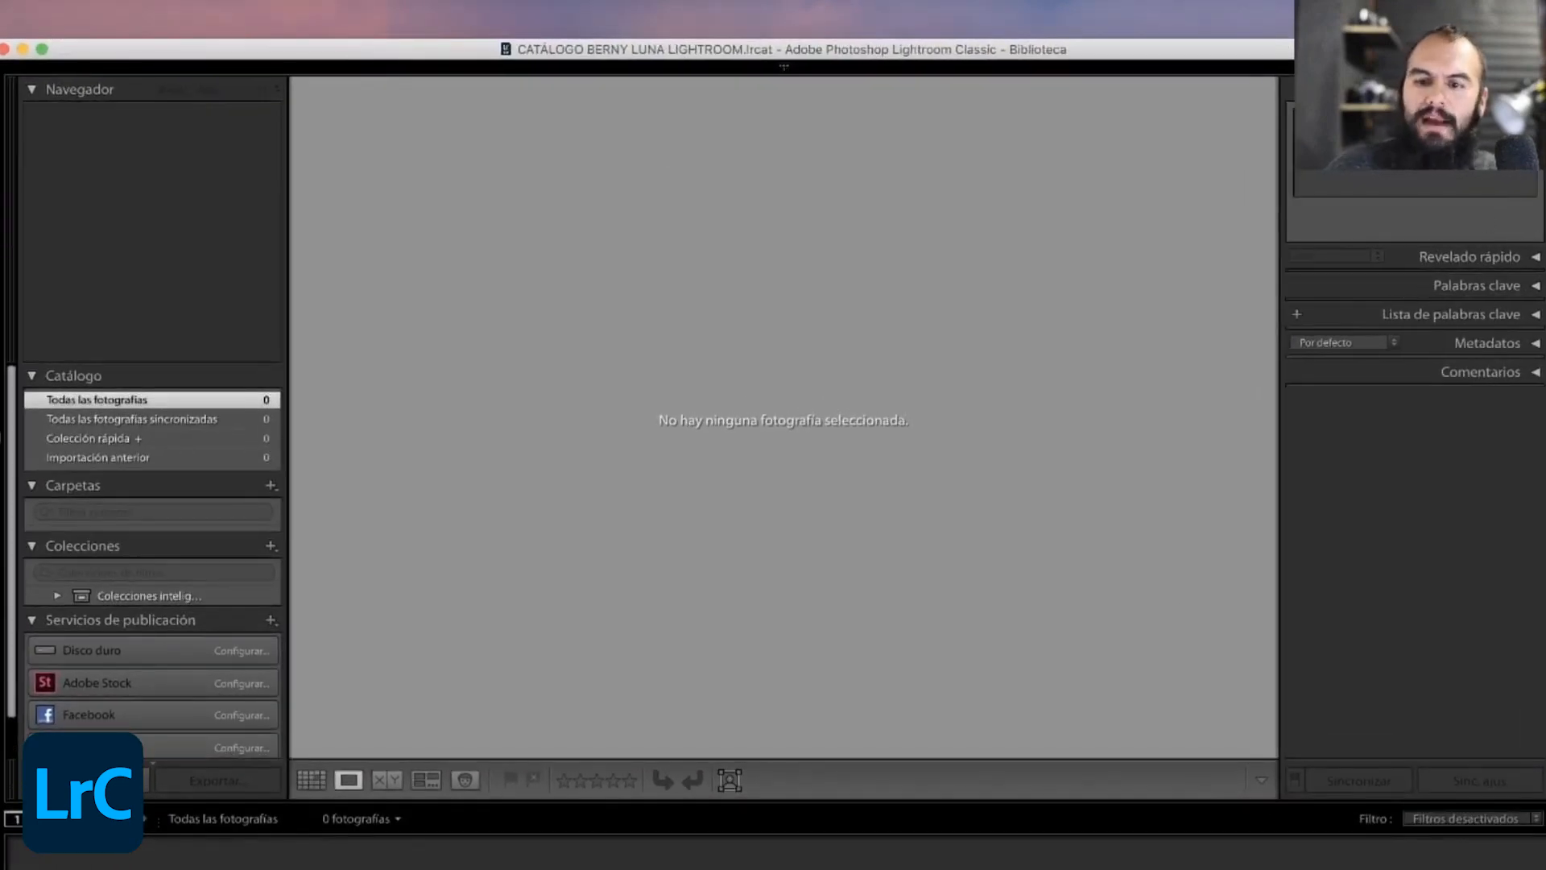
# - Switch to a new Finder window, open the Imágenes folder and widen its column to locate the new catalog's folder
pyautogui.press('super+n')
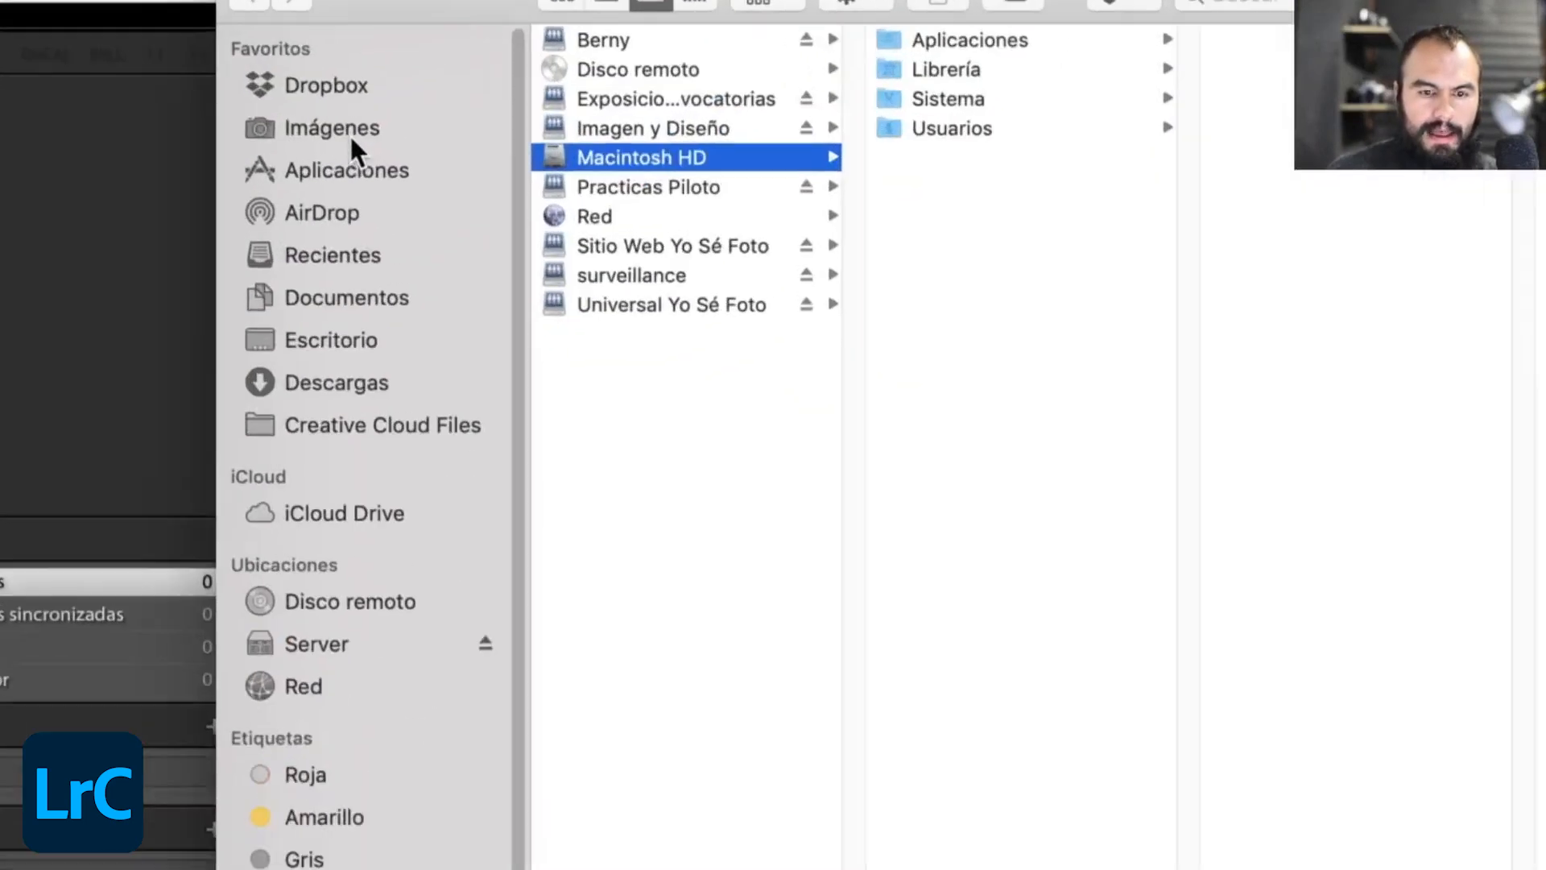
pyautogui.click(351, 133)
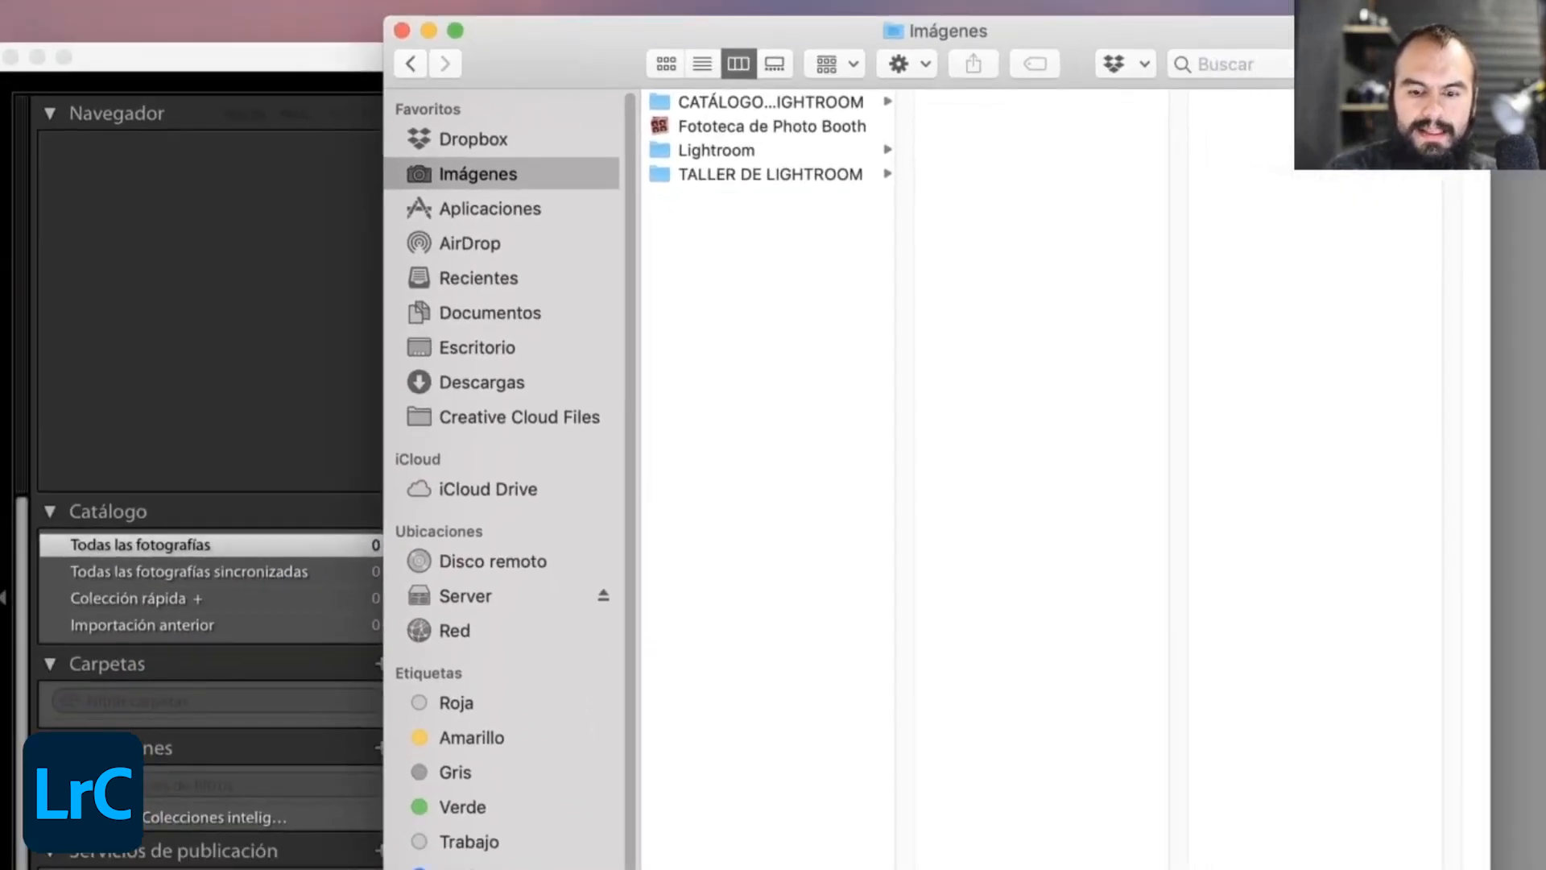
pyautogui.moveTo(905, 865); pyautogui.dragTo(1124, 865)
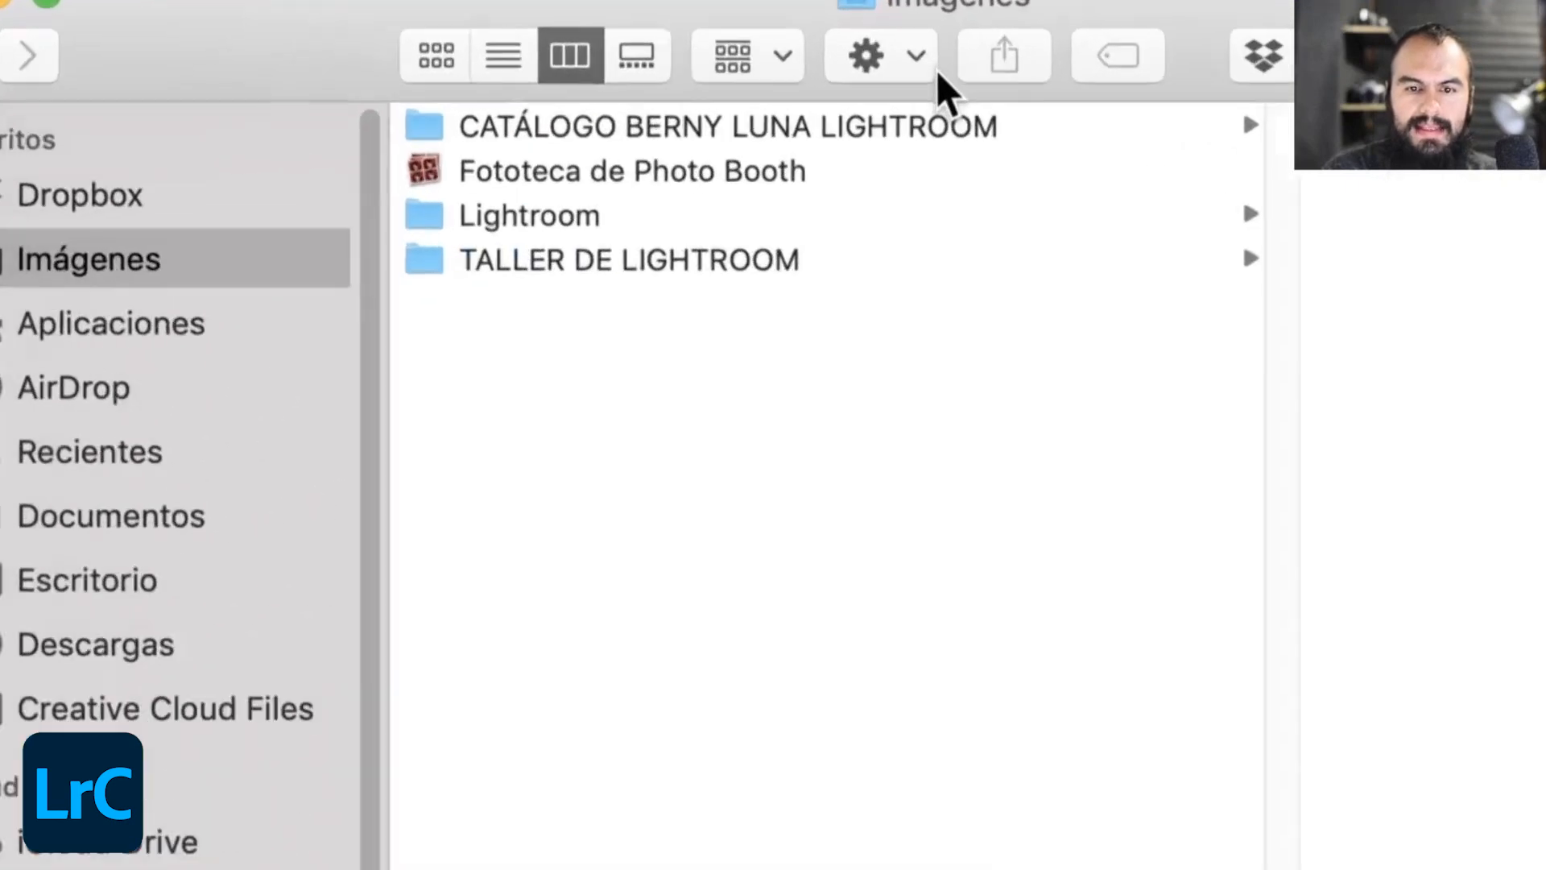
pyautogui.click(934, 105)
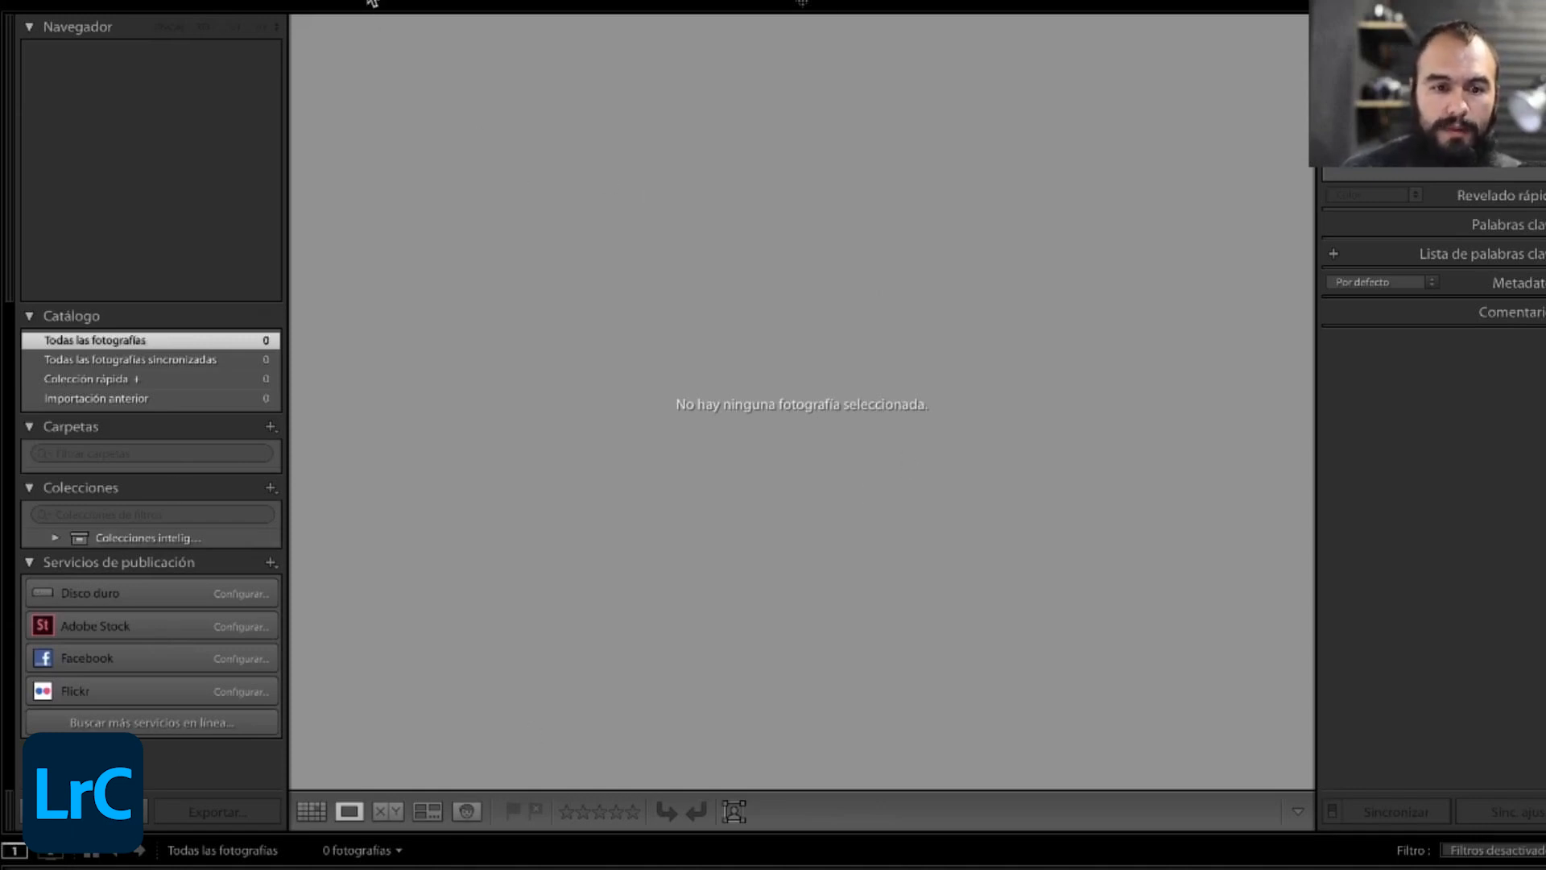
# - Open the photo import window and look through the thumbnails from the D850 camera
pyautogui.moveTo(372, 2)
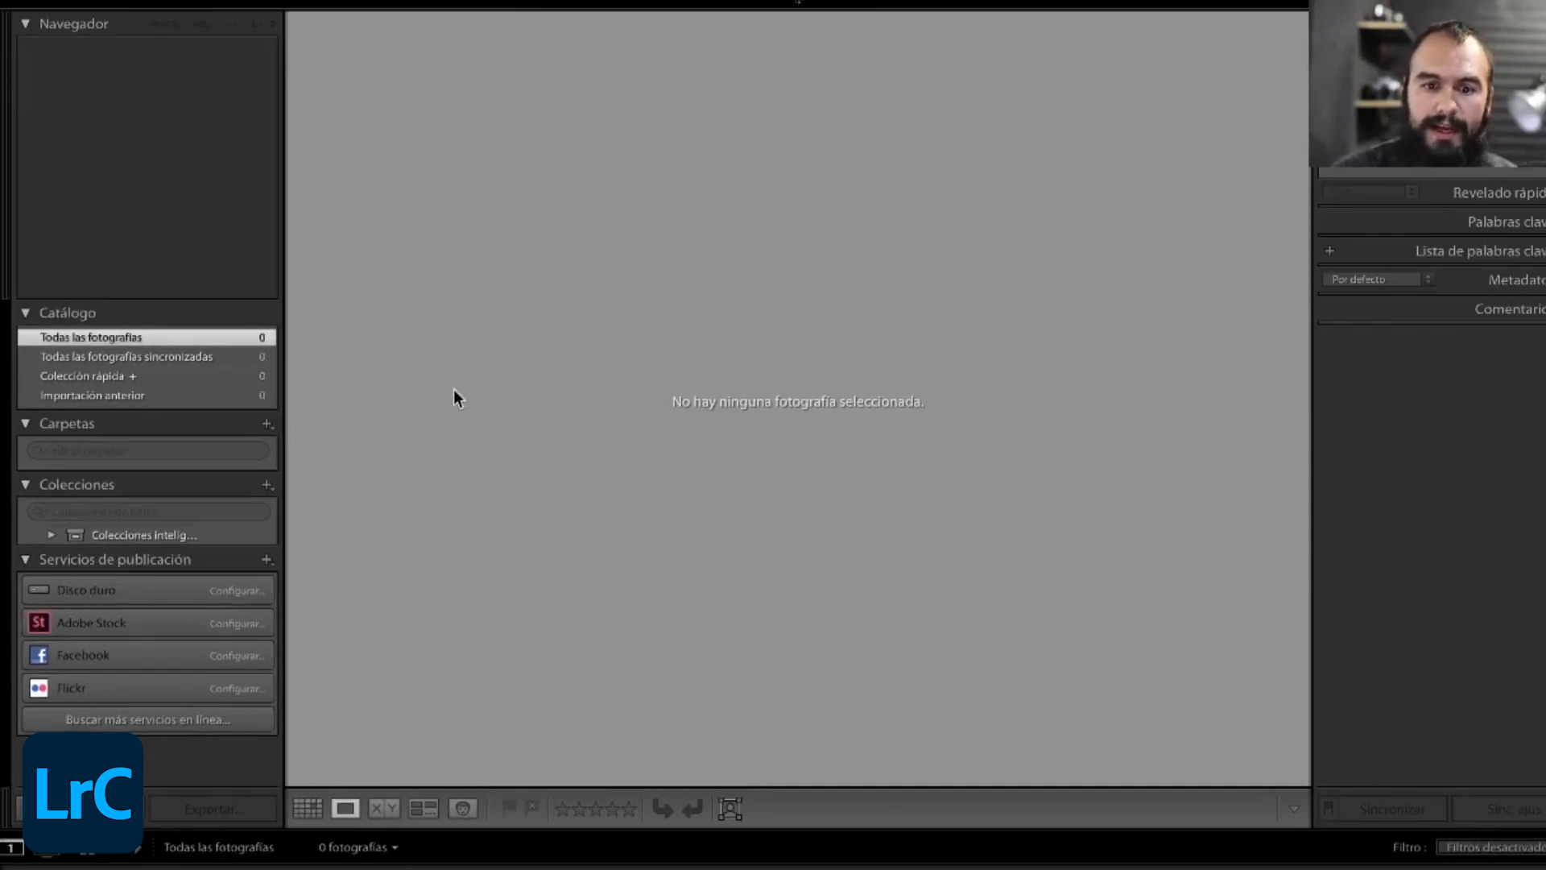
pyautogui.moveTo(823, 10)
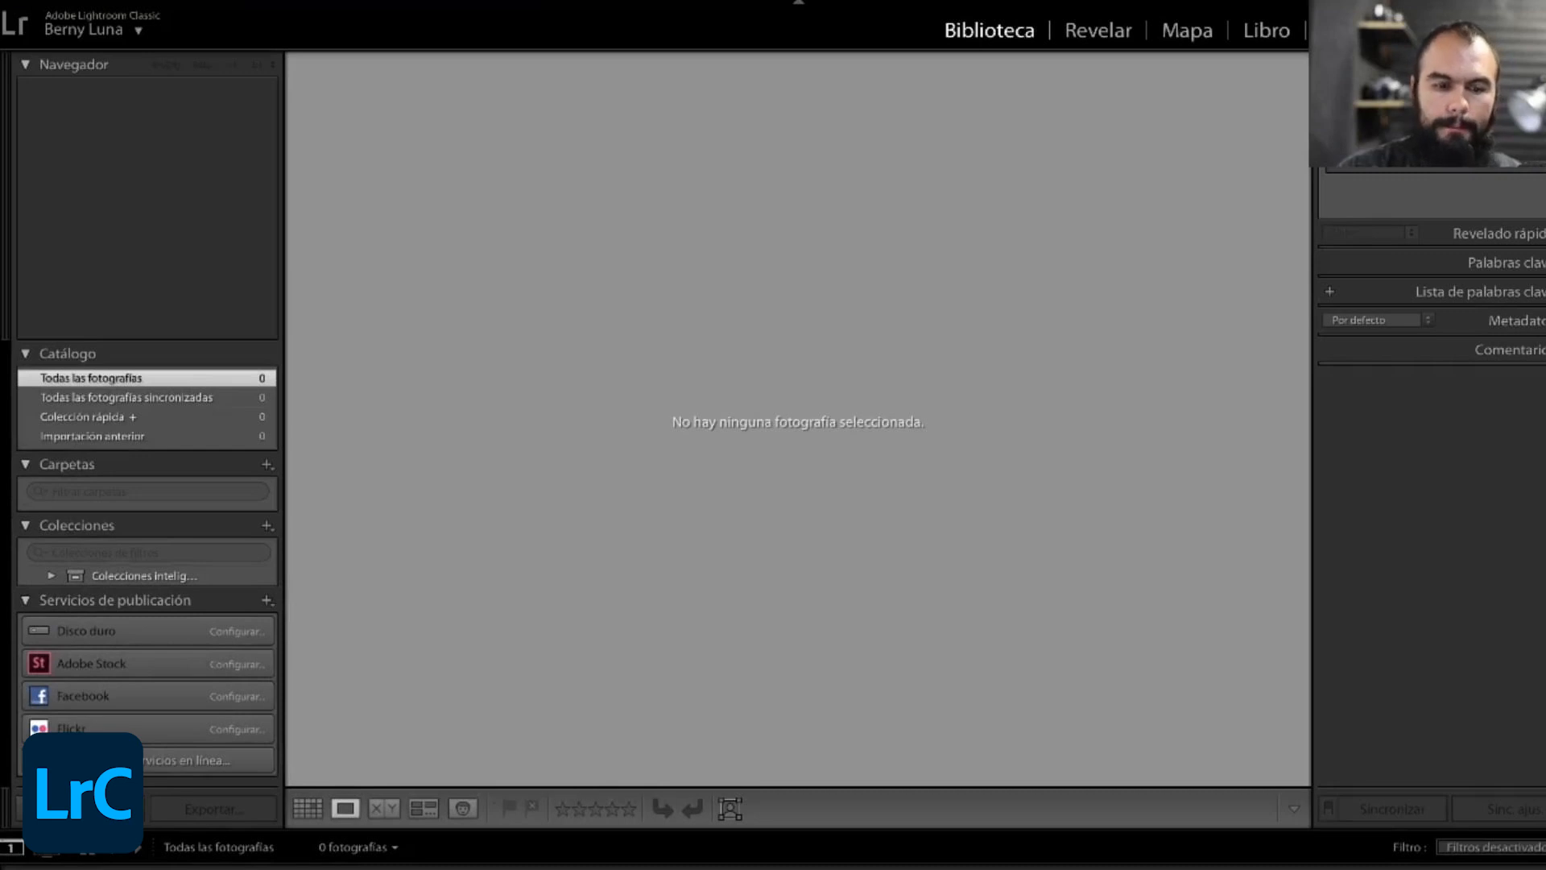
pyautogui.click(80, 809)
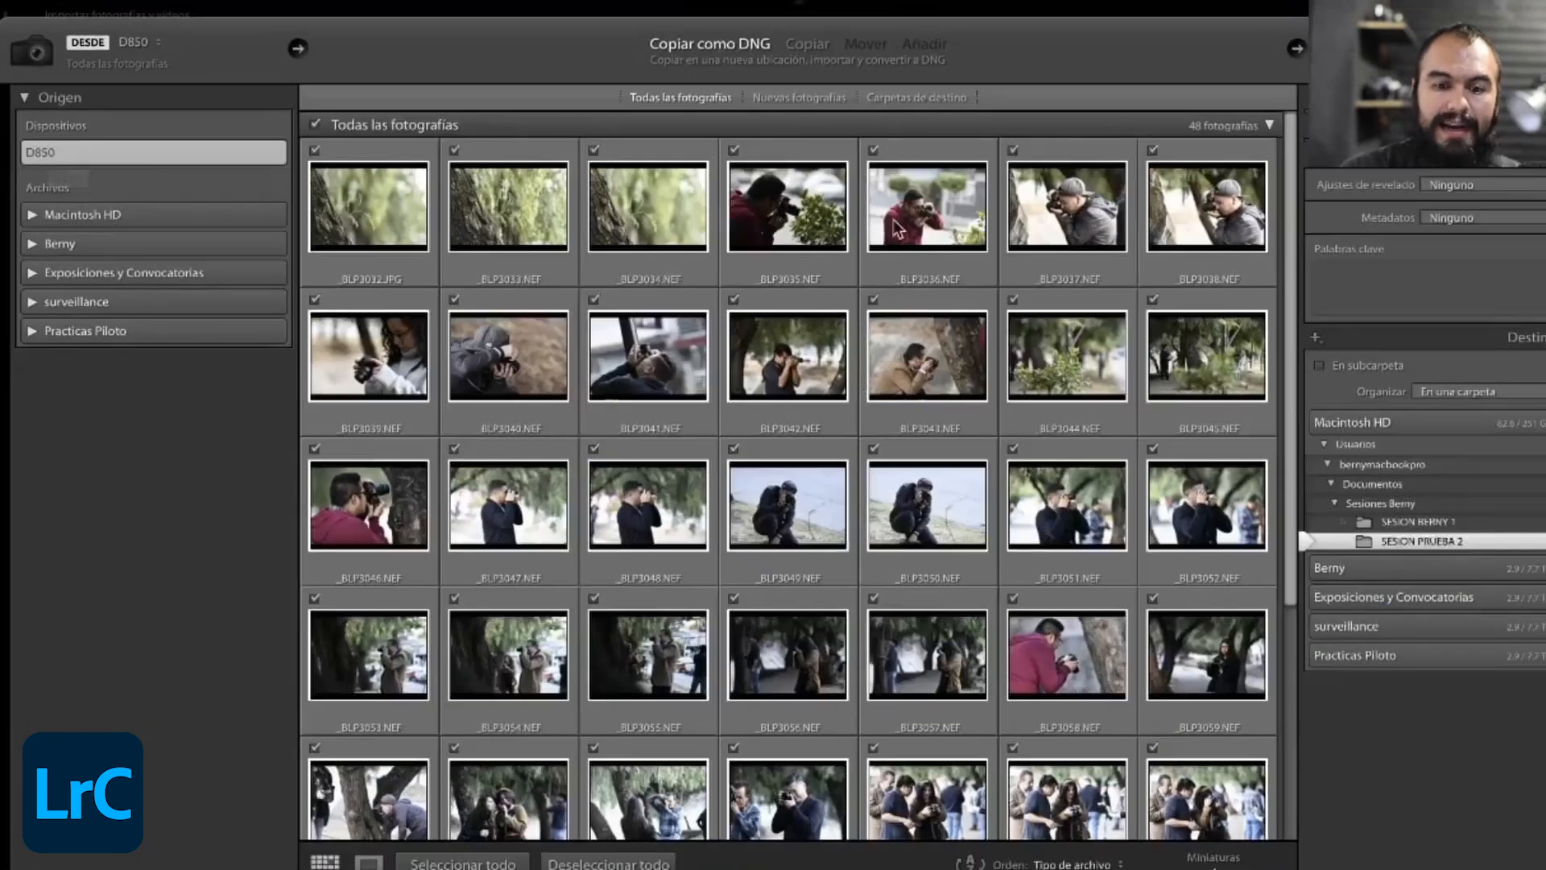
pyautogui.scroll(-3, 1018, 352)
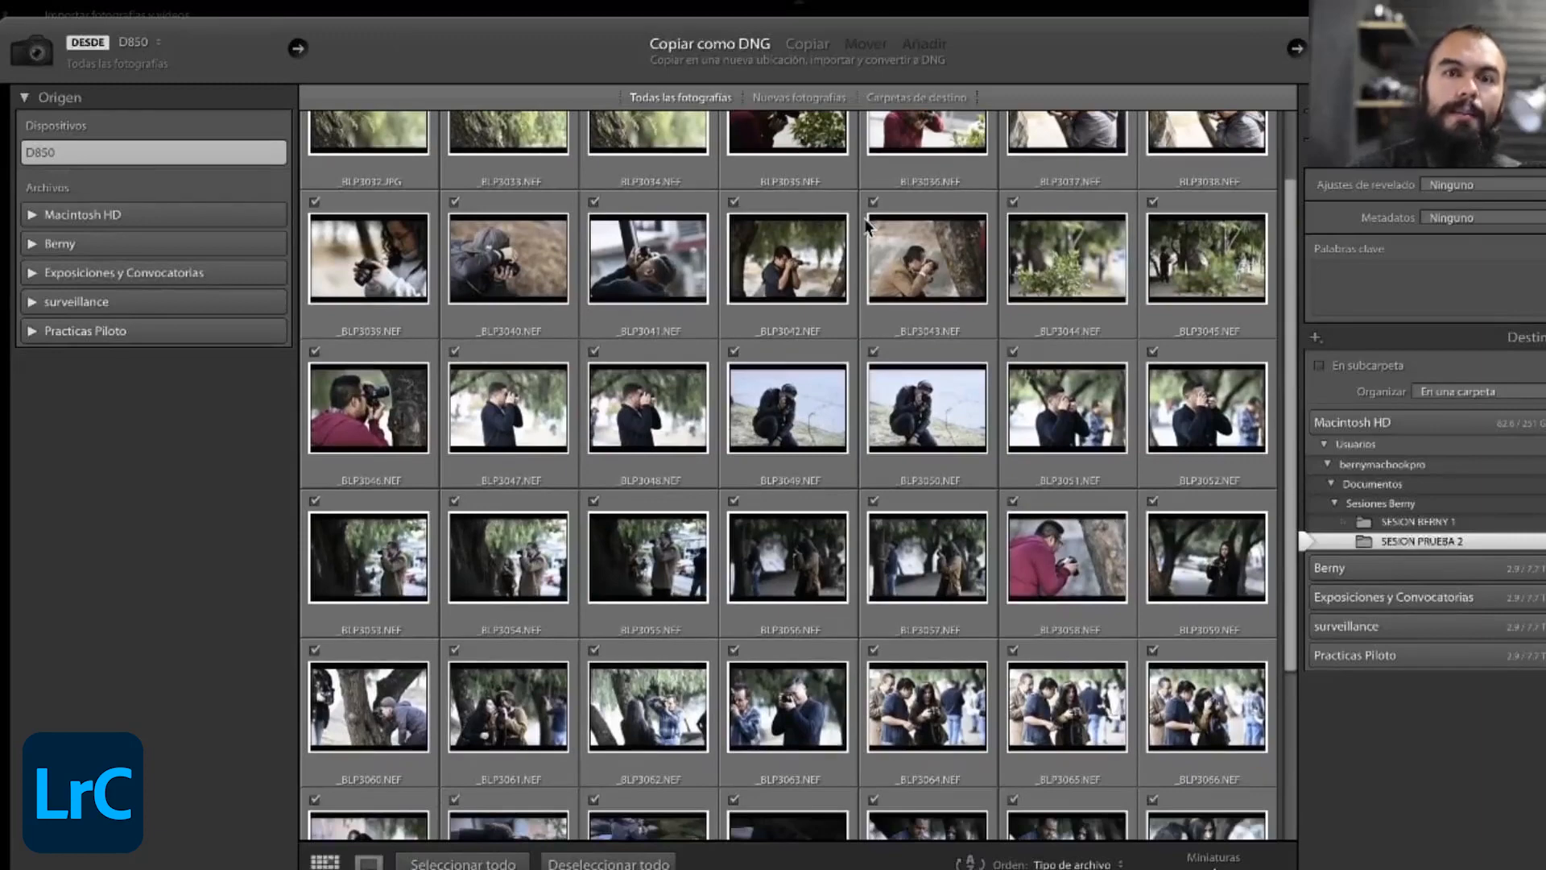
pyautogui.scroll(-1, 835, 165)
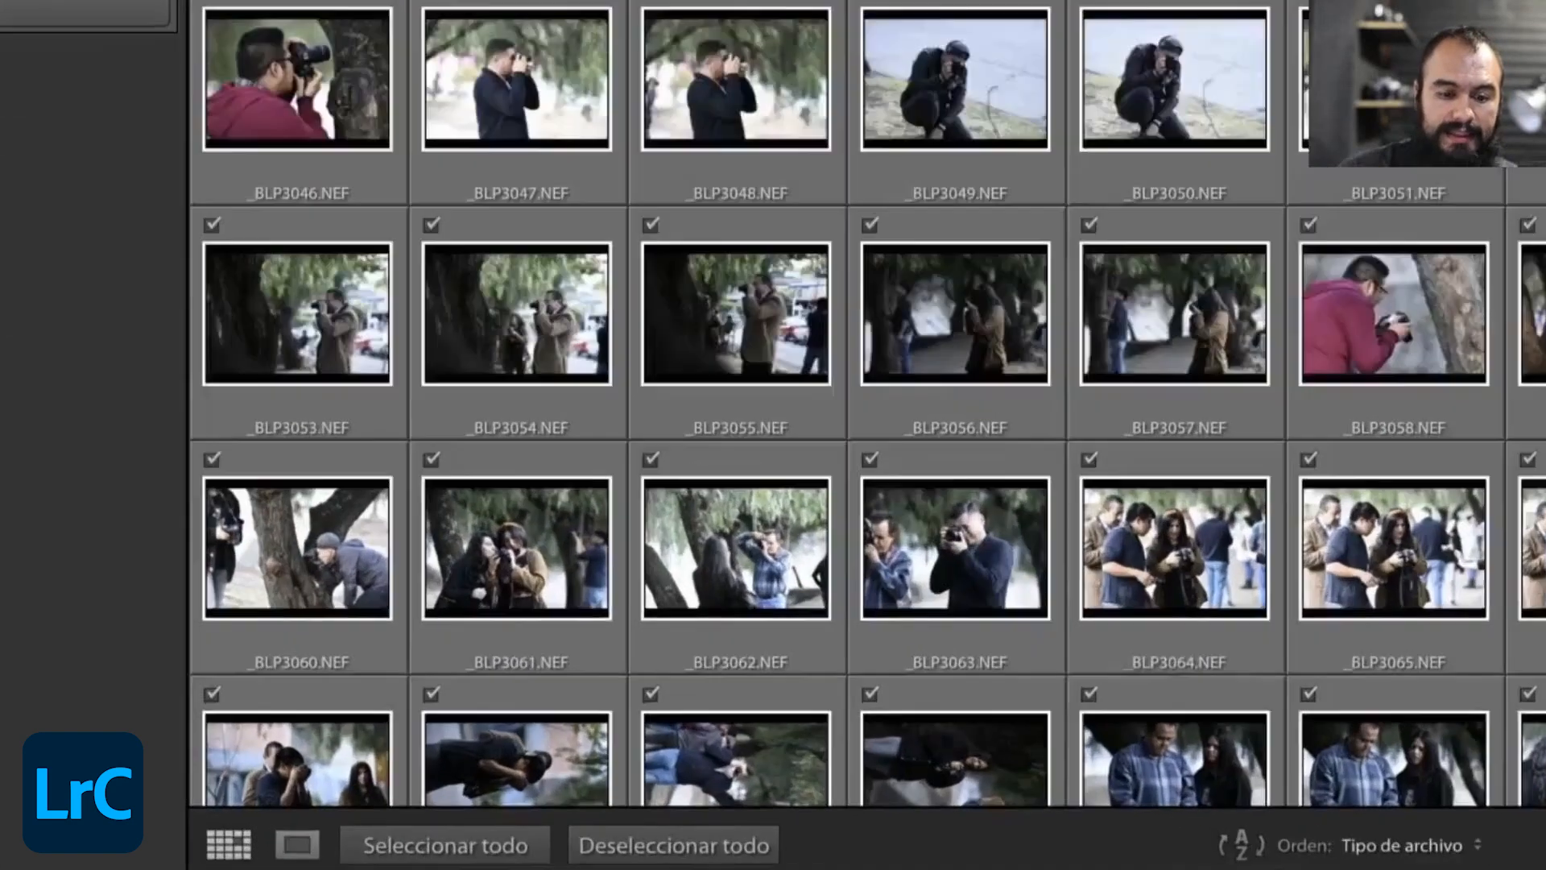
# - Select all the photos, deselect them all, and mark only _BLP3061.NEF and _BLP3062.NEF for import
pyautogui.click(464, 844)
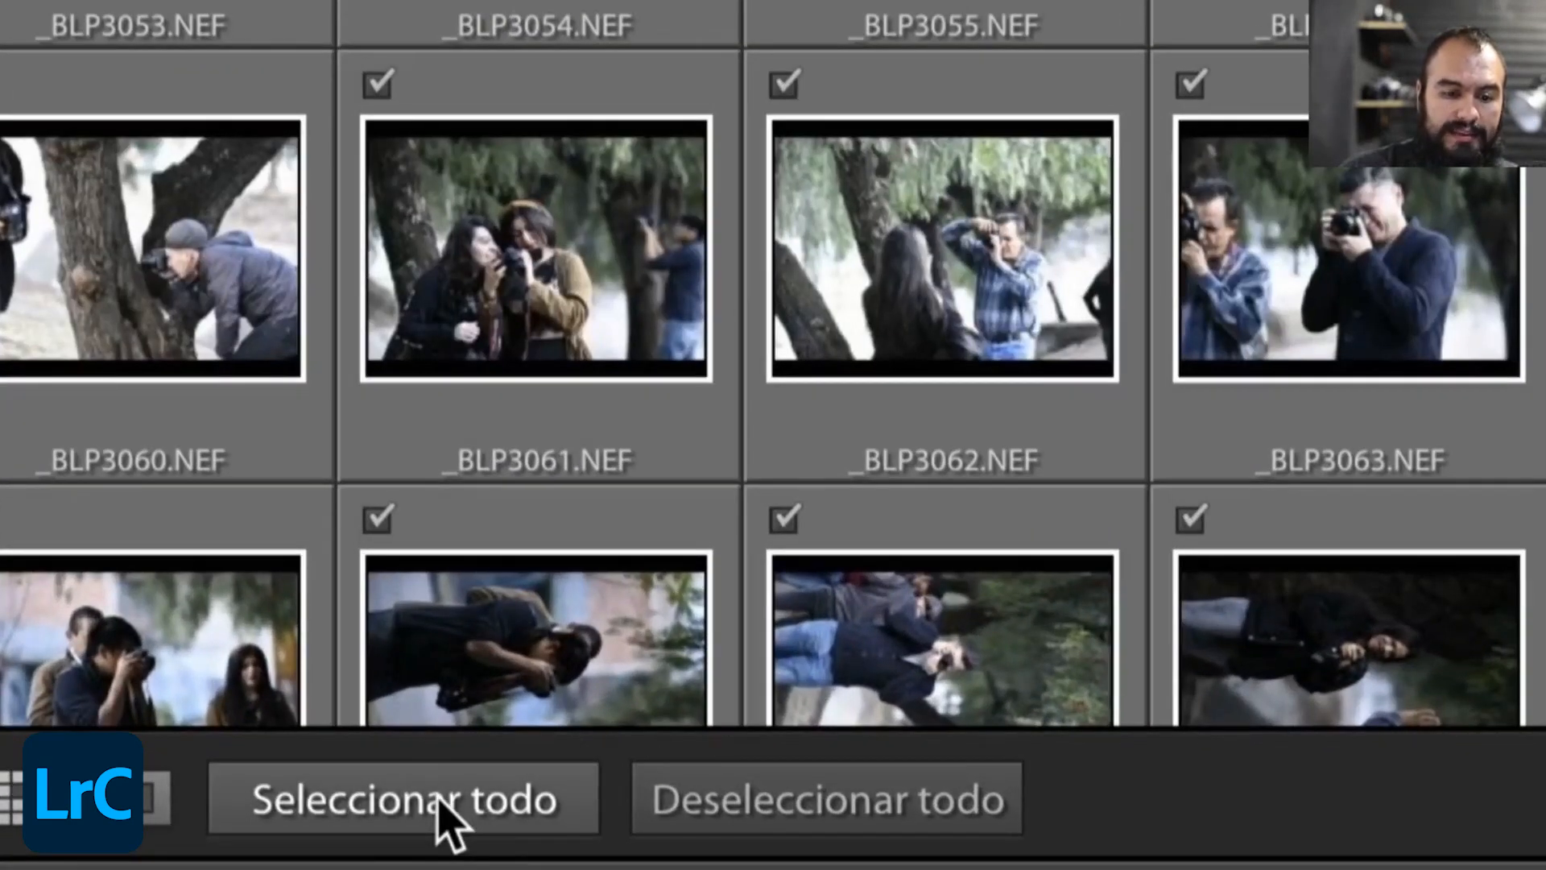
pyautogui.click(801, 785)
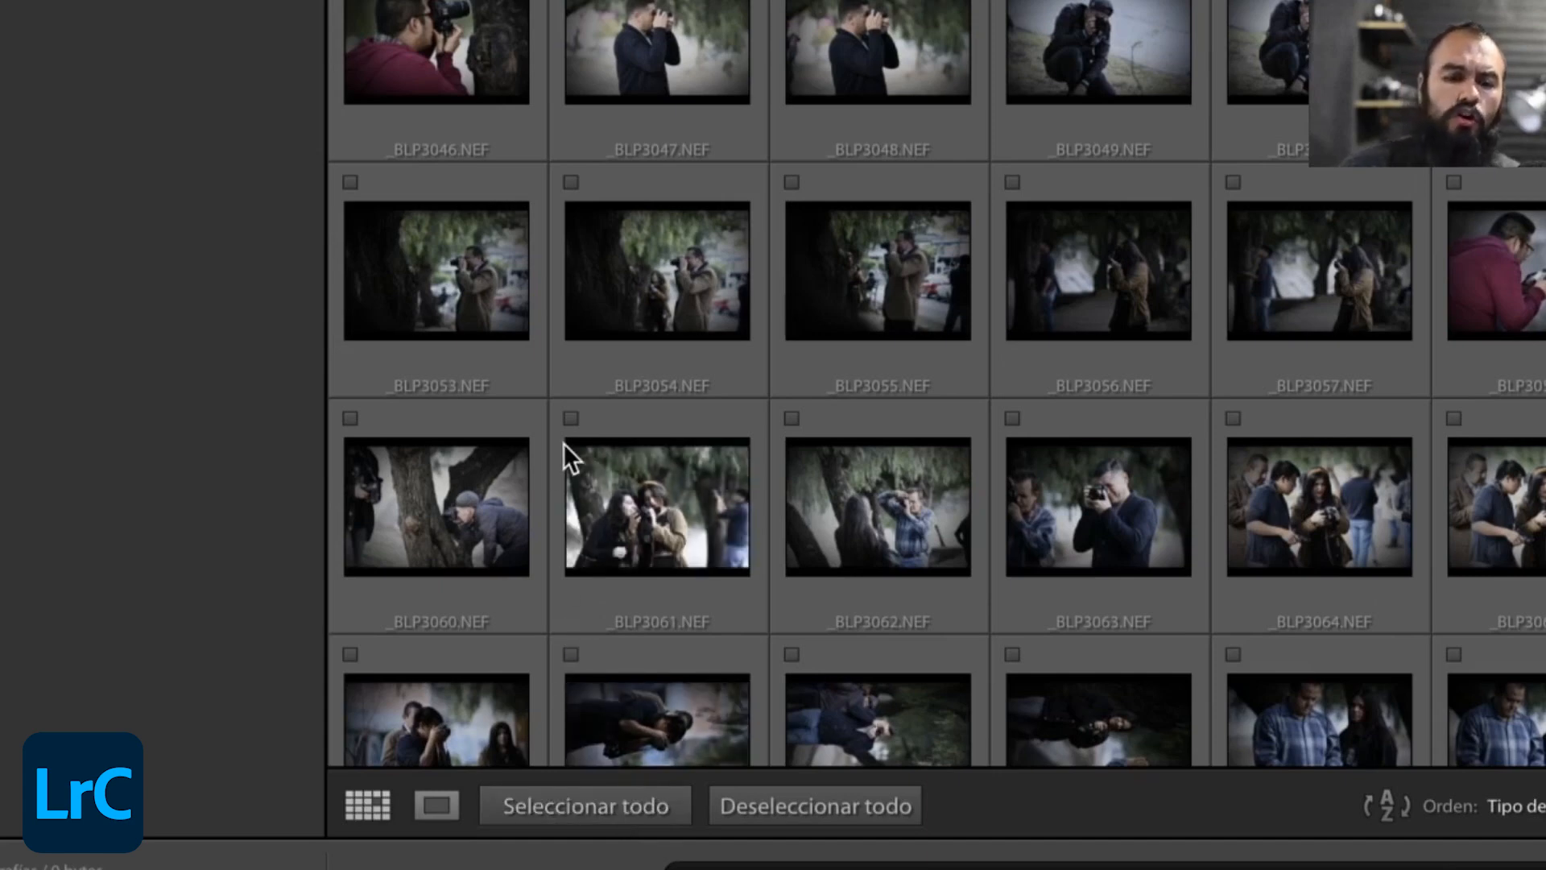
pyautogui.click(570, 420)
pyautogui.click(797, 411)
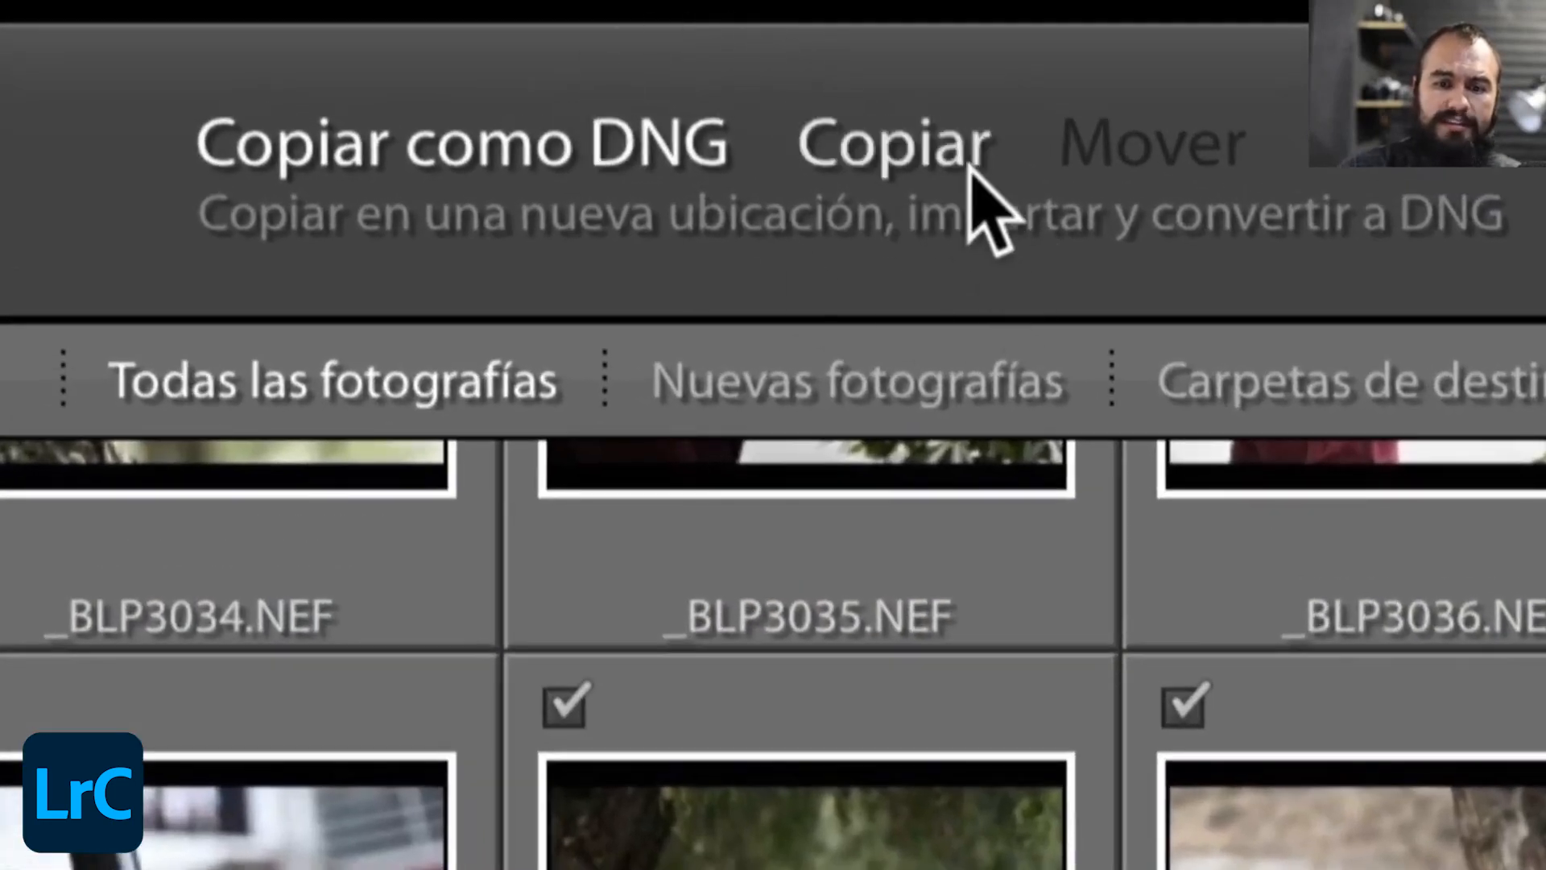
# - Try the Copiar import method and set the method back to Copiar como DNG
pyautogui.click(945, 161)
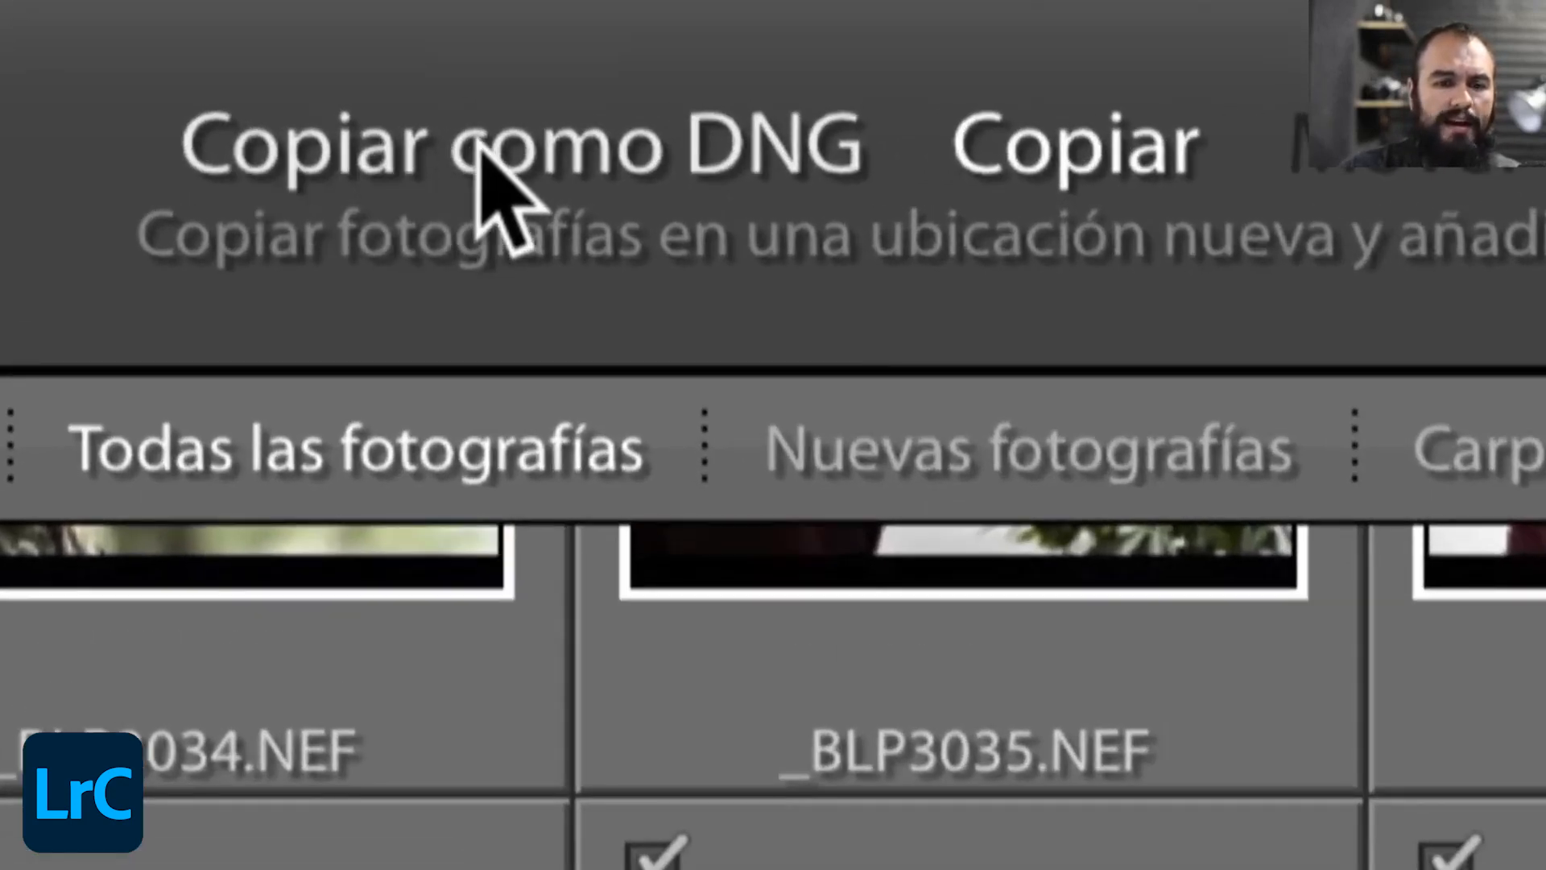
pyautogui.click(481, 149)
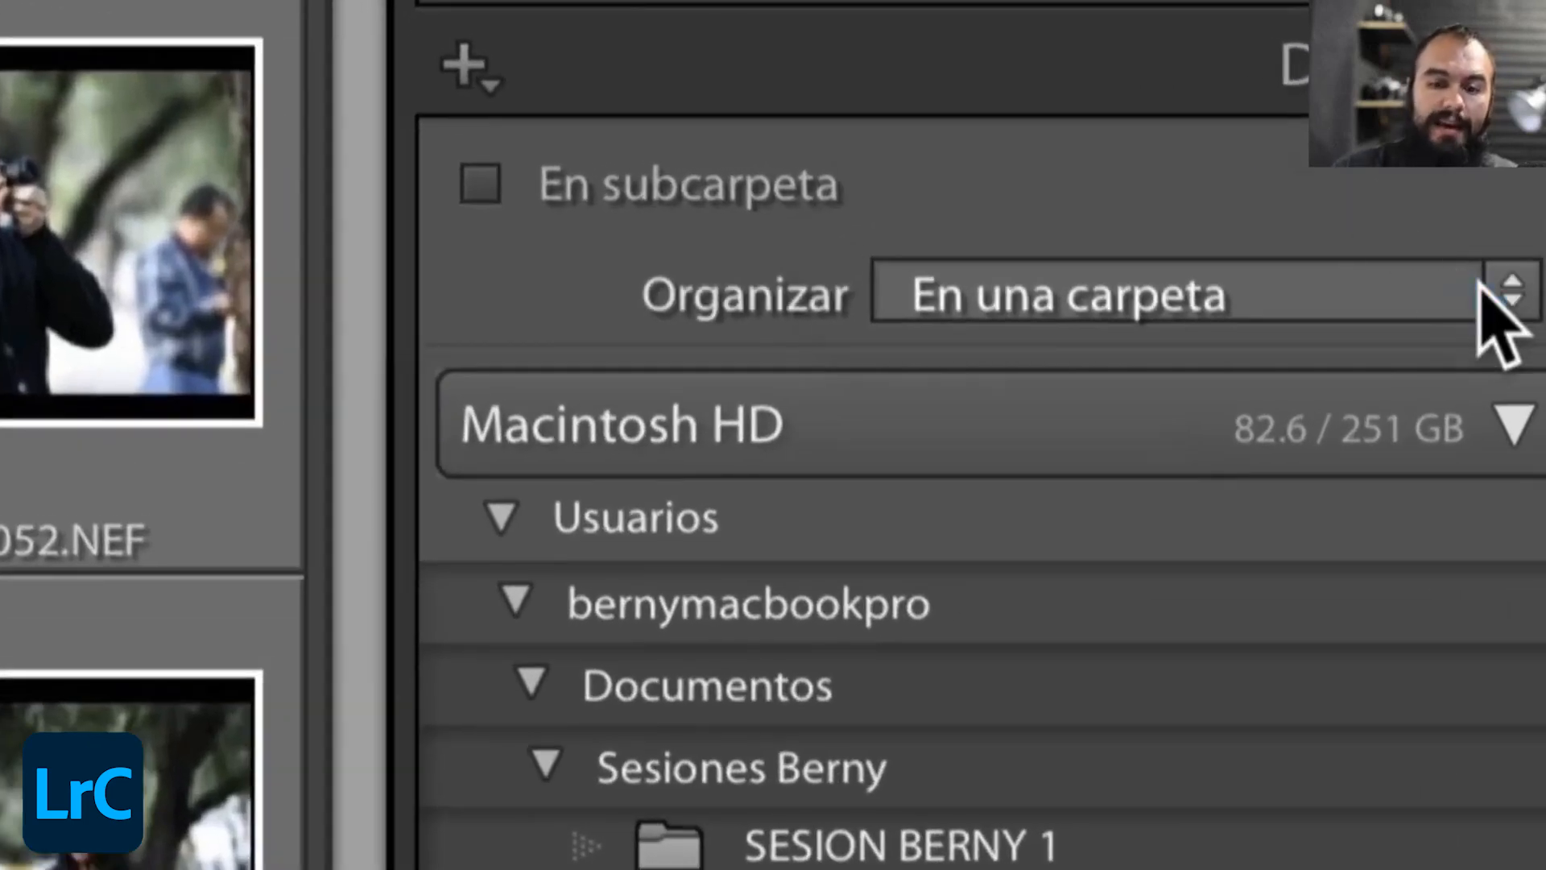
# - Try organizing the import destination by date with Por fecha and set Organizar back to En una carpeta
pyautogui.click(1441, 257)
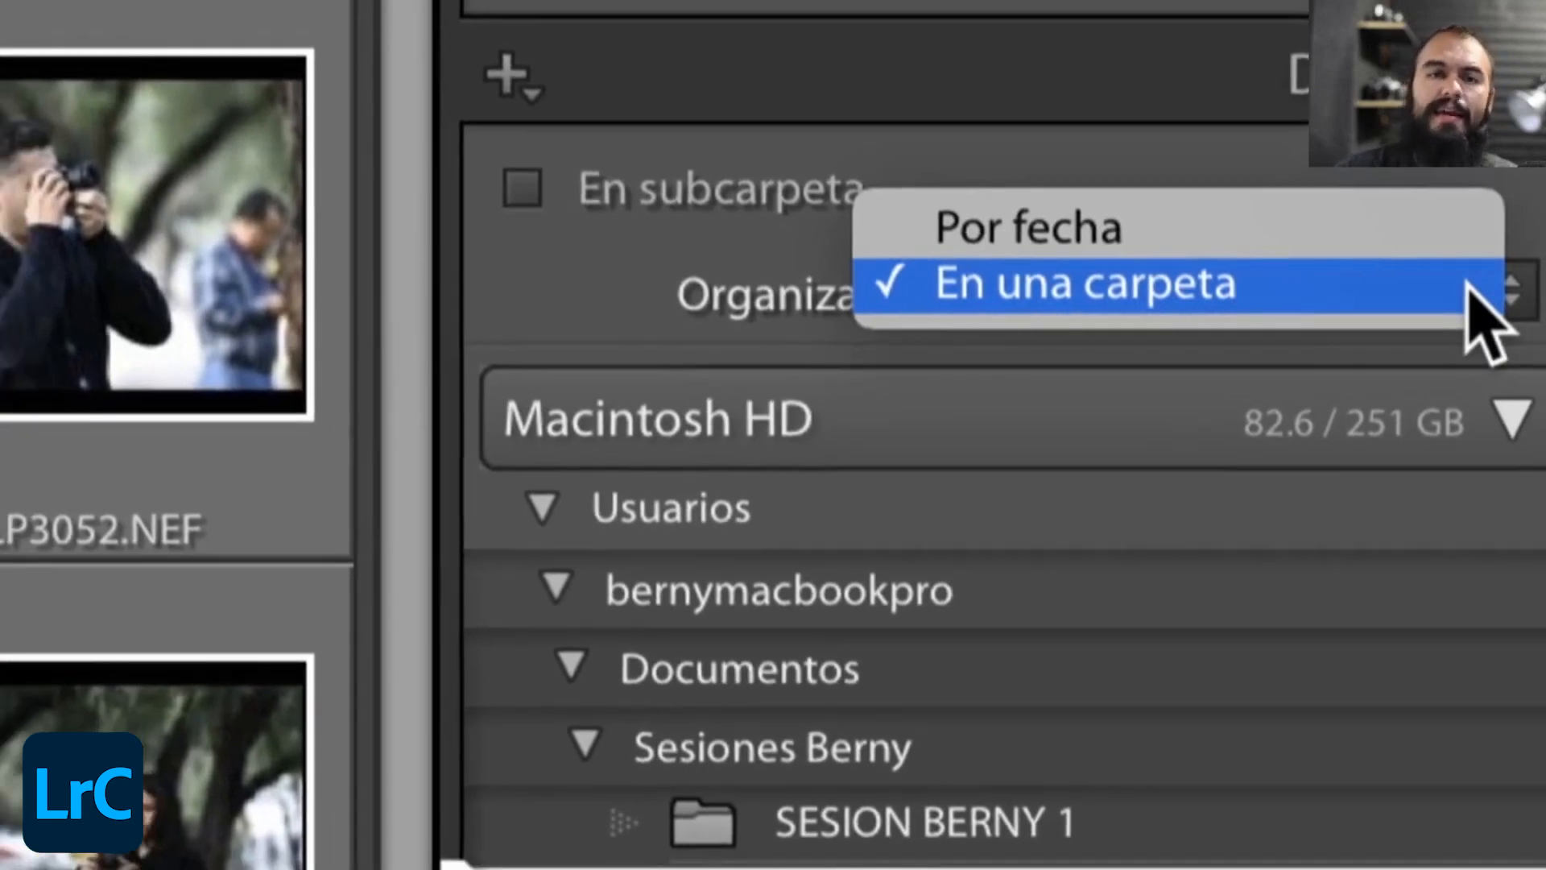
pyautogui.click(1137, 222)
pyautogui.click(1079, 300)
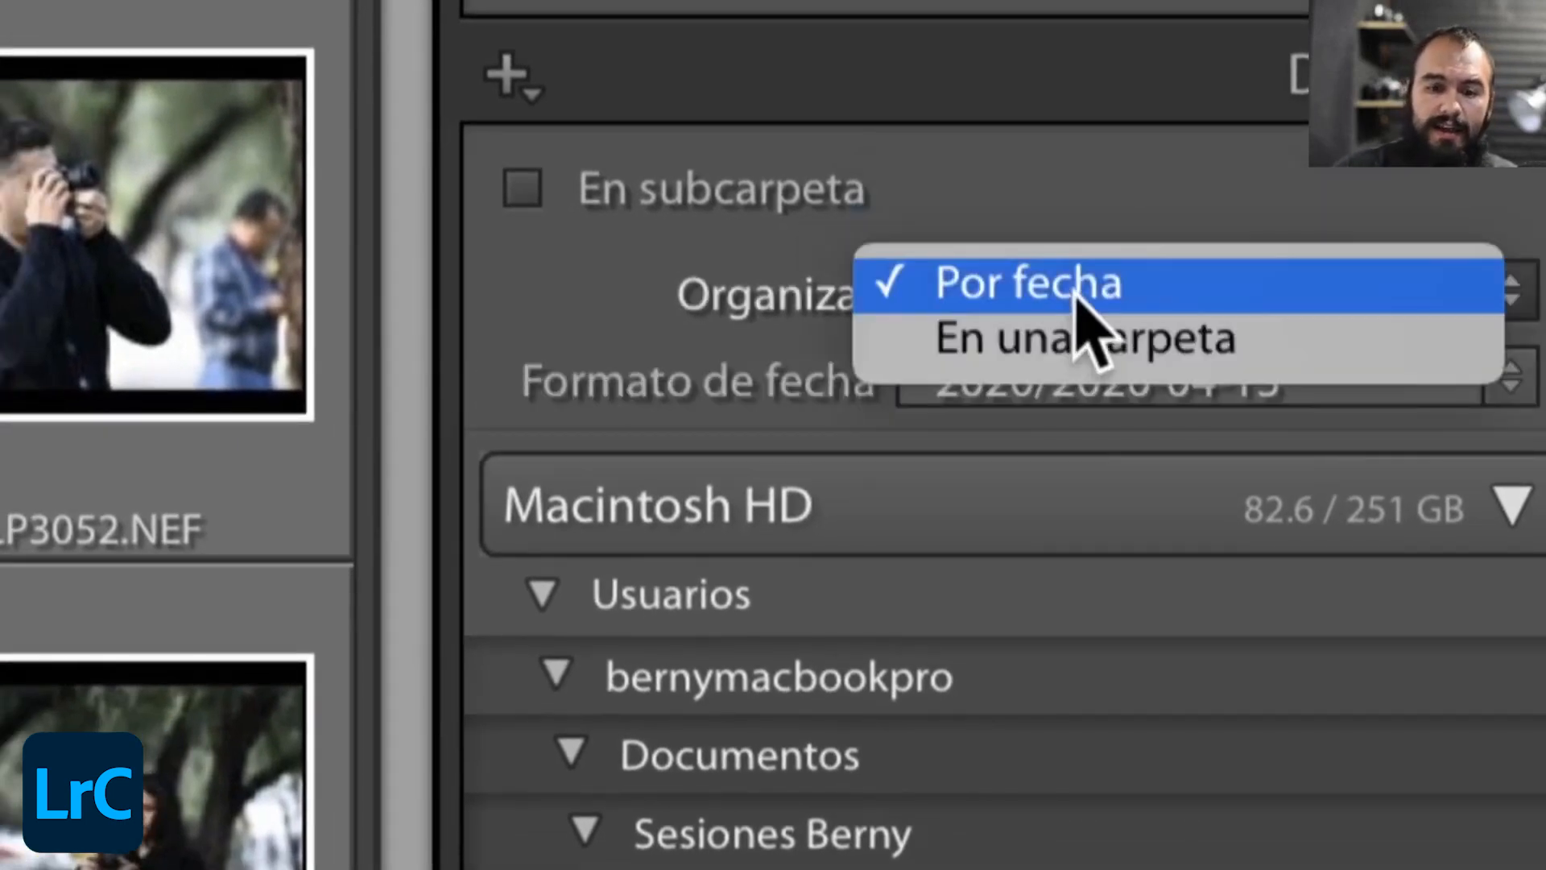
pyautogui.click(1065, 338)
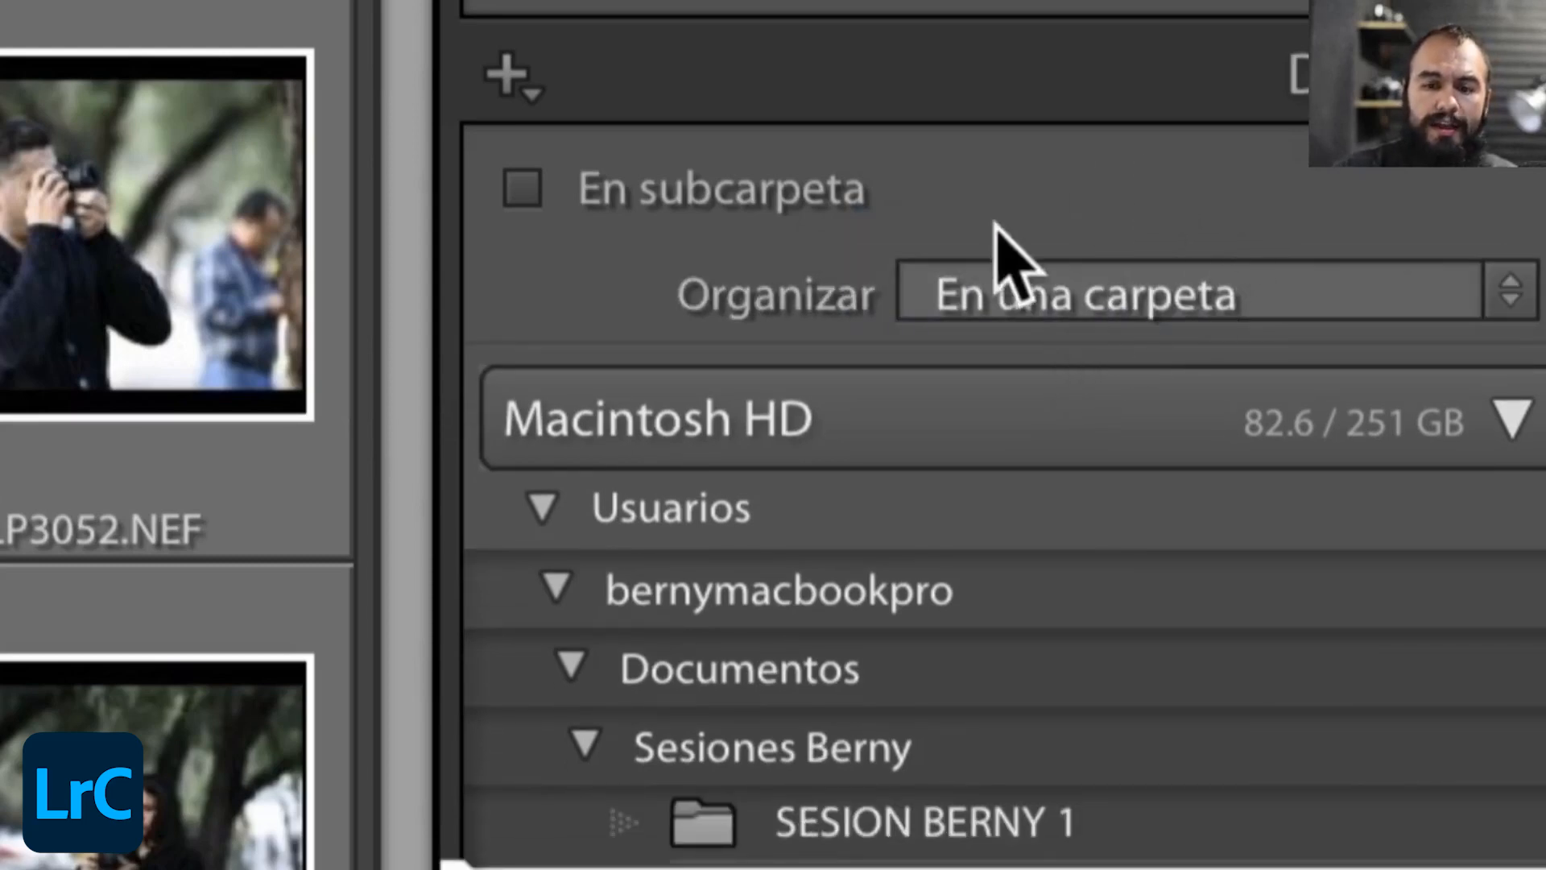
pyautogui.click(1110, 301)
pyautogui.click(1150, 289)
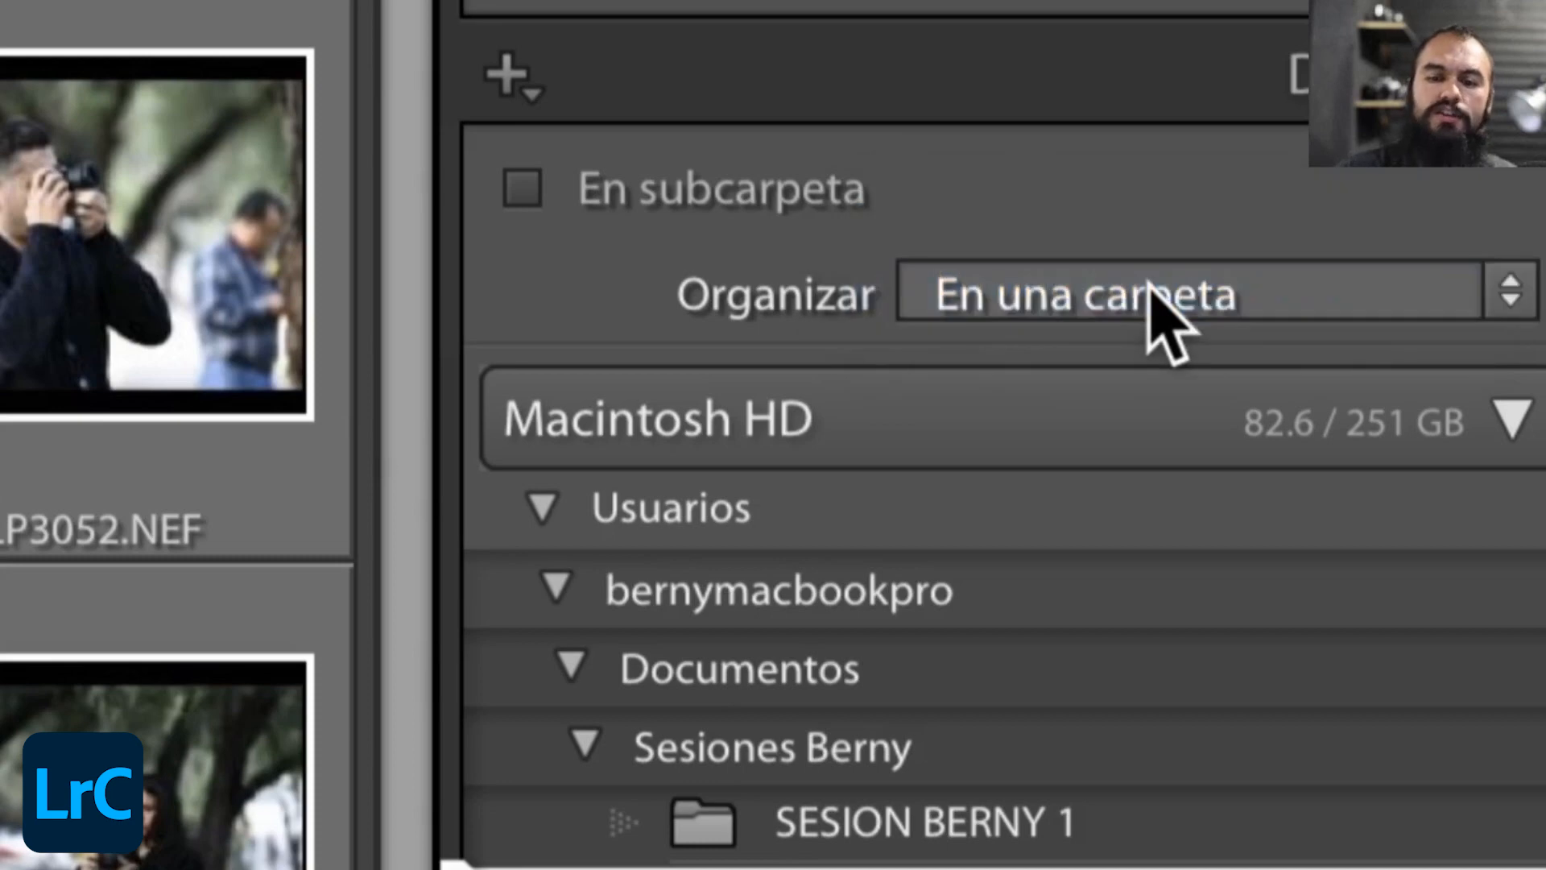
pyautogui.click(1095, 289)
pyautogui.click(1104, 287)
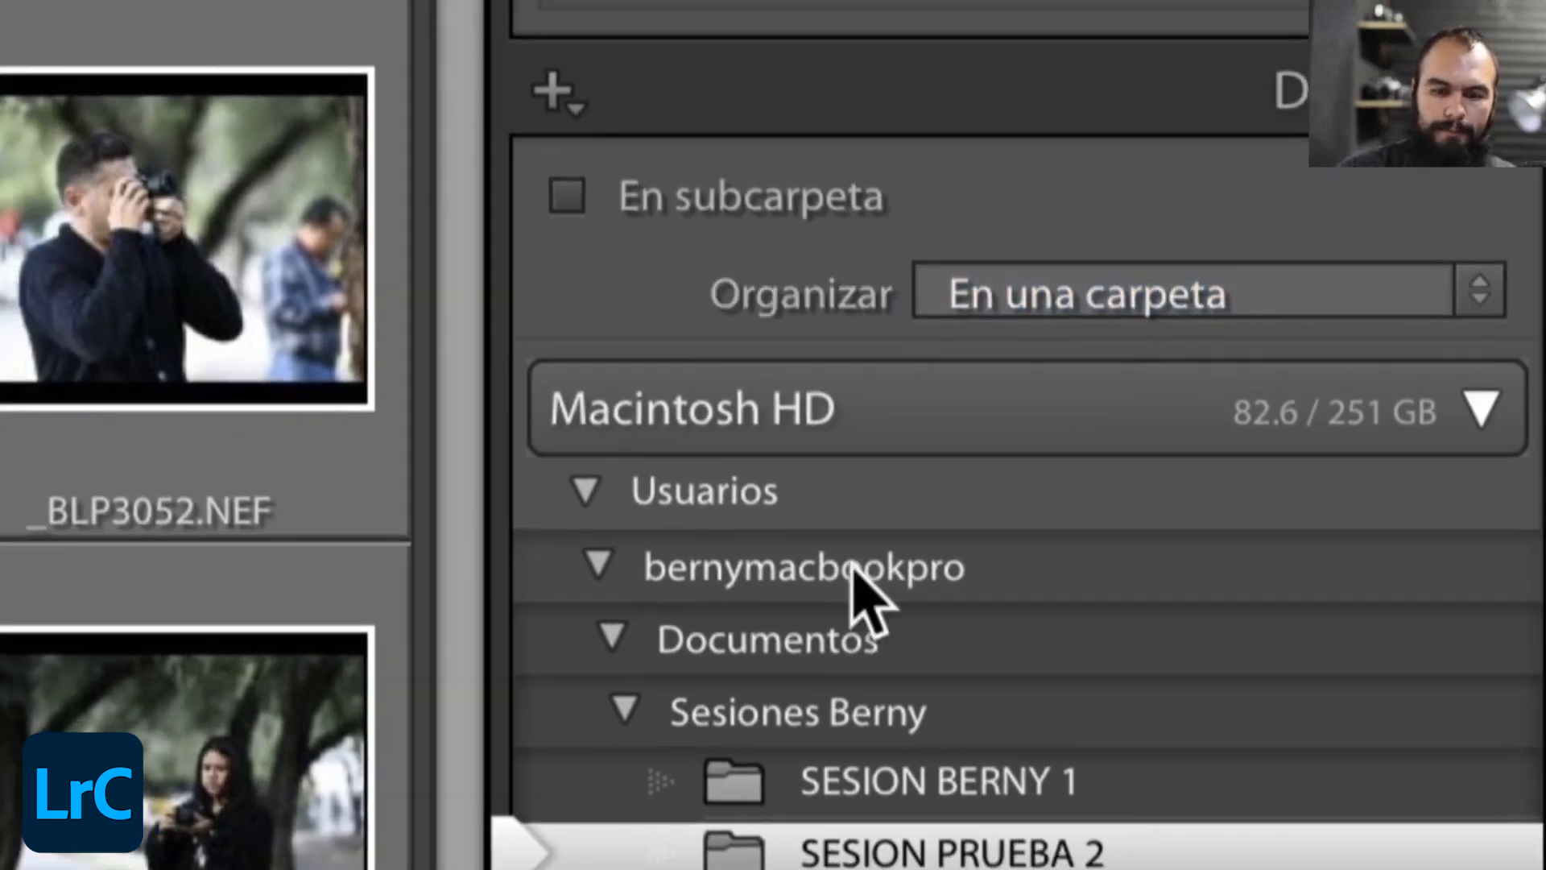
# - Browse the Macintosh HD destination tree through Usuarios and the user's home folder and select Imágenes as the import destination
pyautogui.click(736, 507)
pyautogui.click(799, 425)
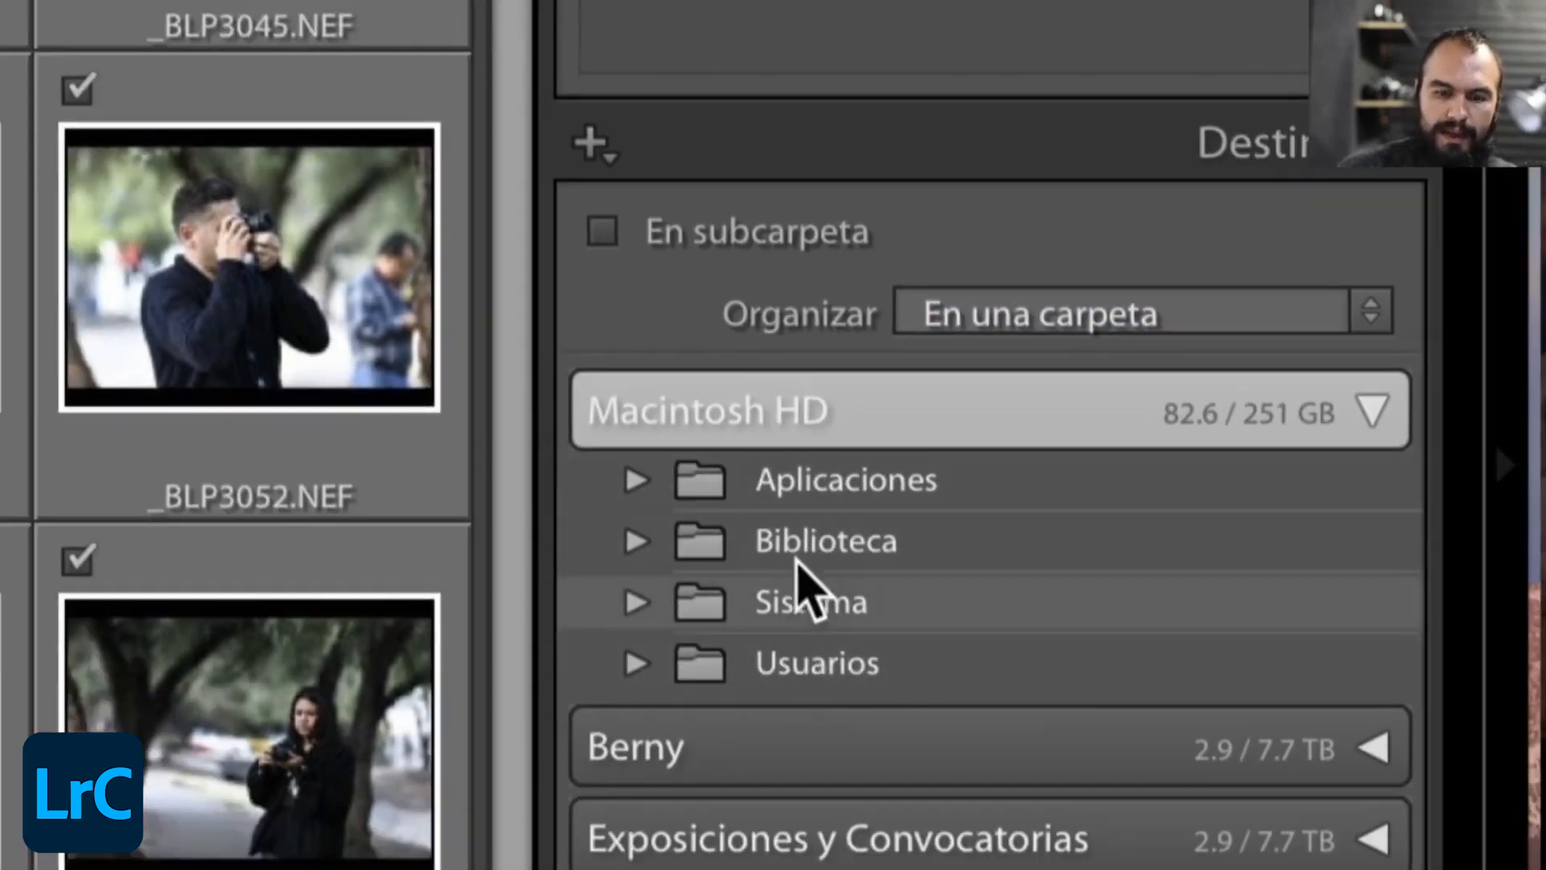
pyautogui.click(638, 662)
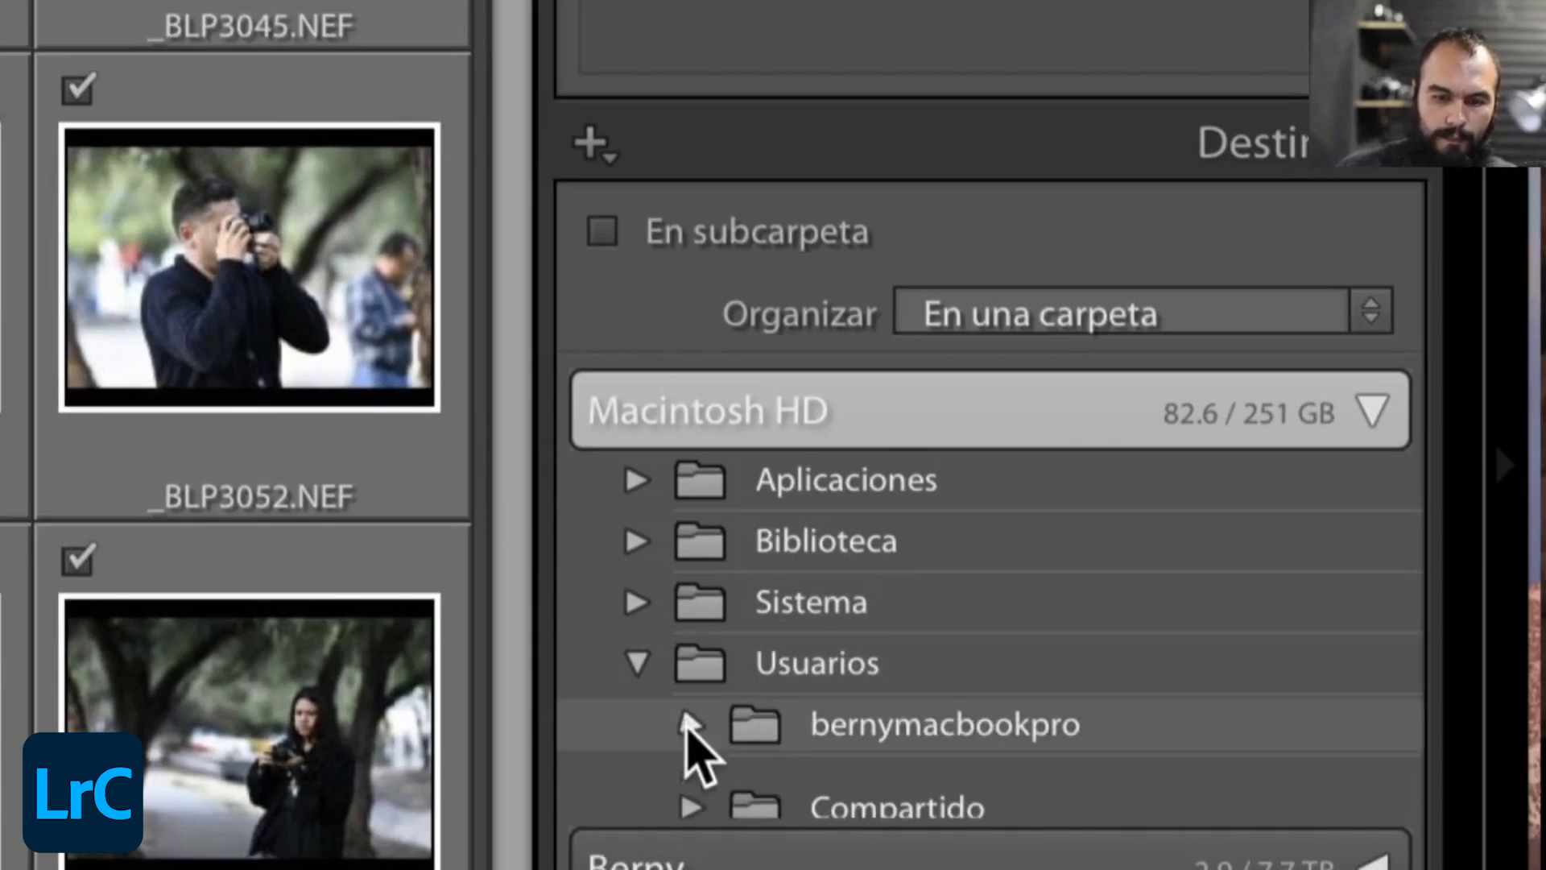
pyautogui.click(691, 724)
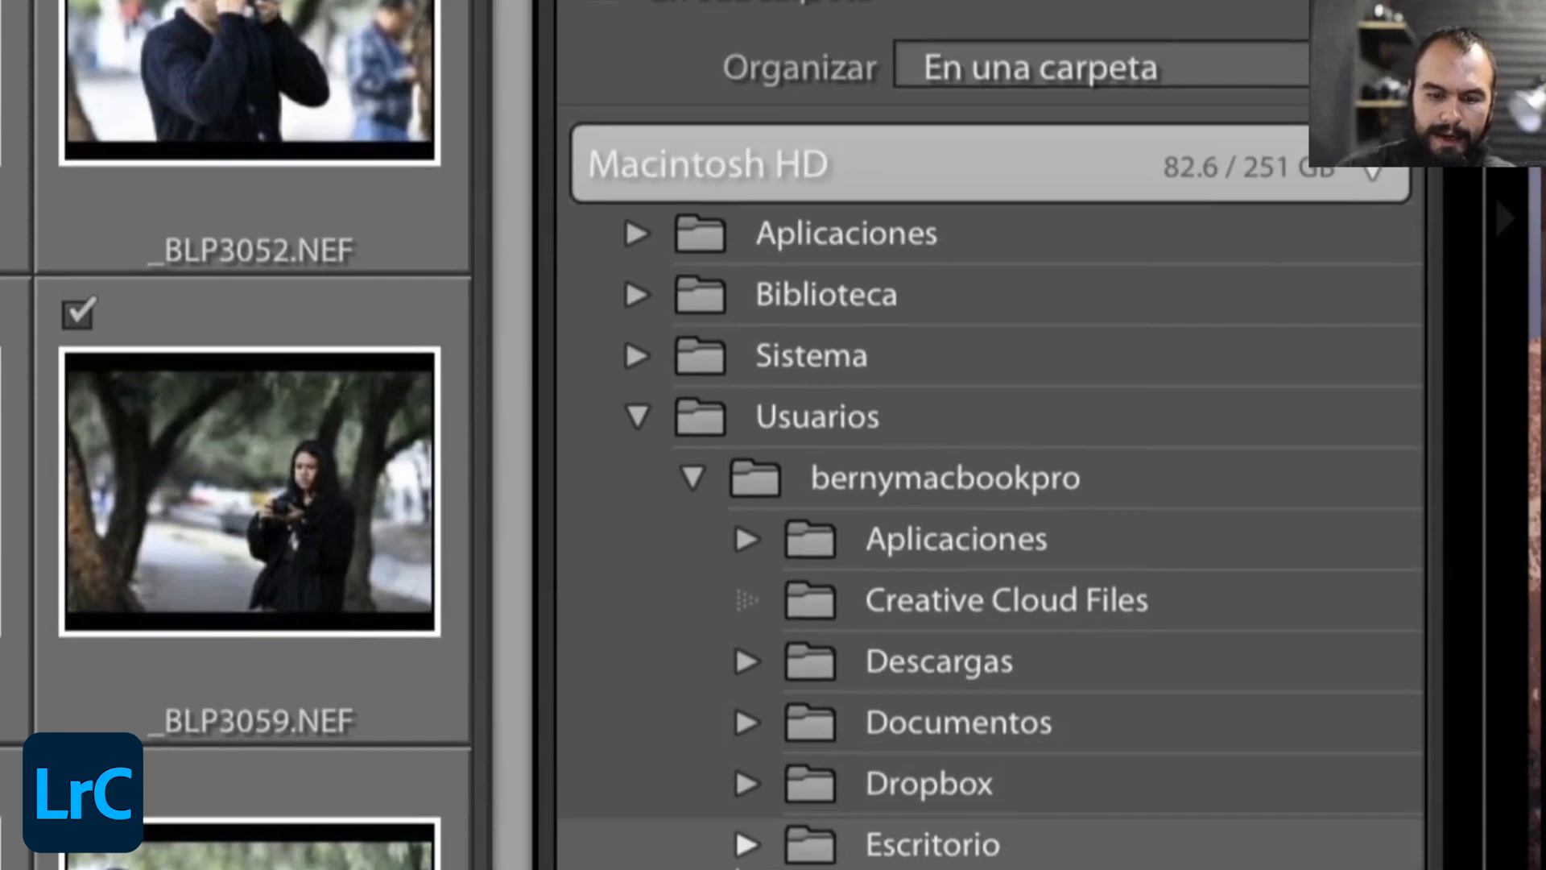
pyautogui.click(745, 845)
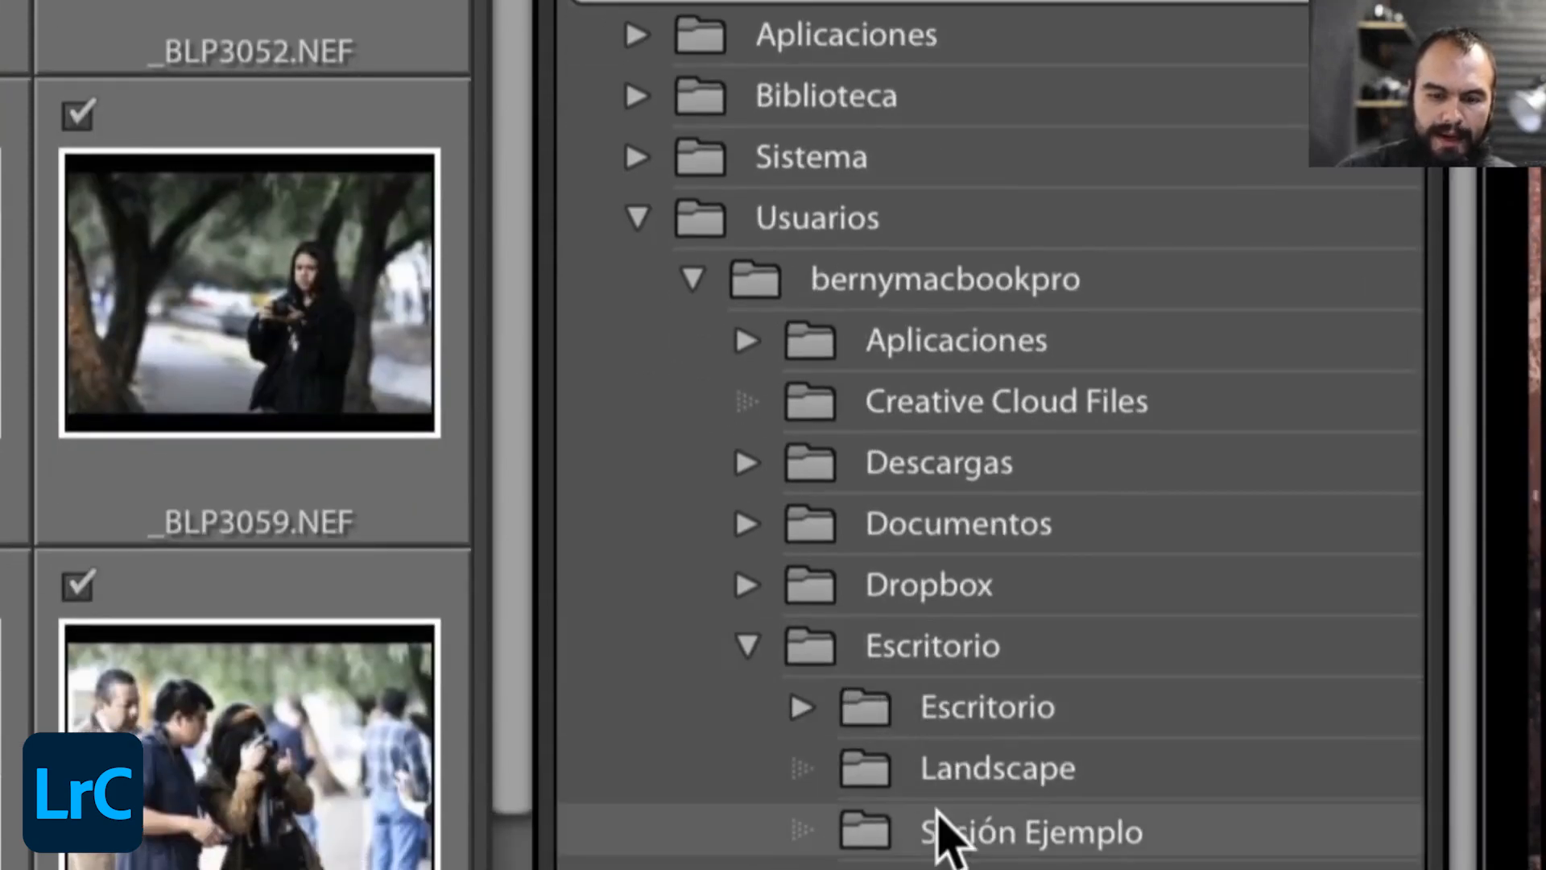
pyautogui.click(939, 866)
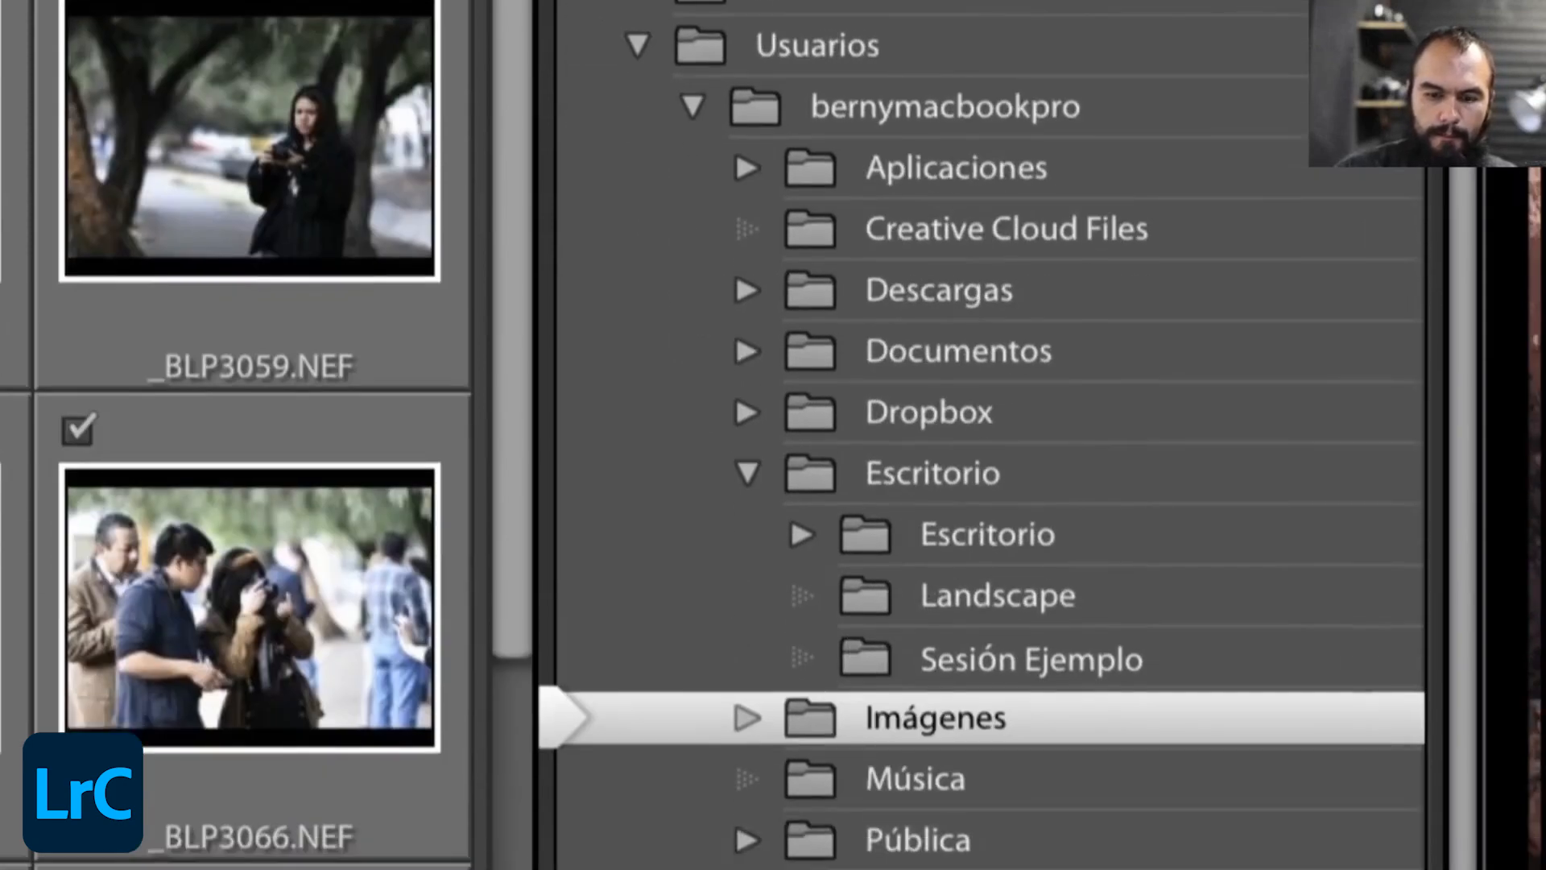
# - Create a new folder named SESIONES BERNY inside the Imágenes destination folder
pyautogui.rightClick(1033, 716)
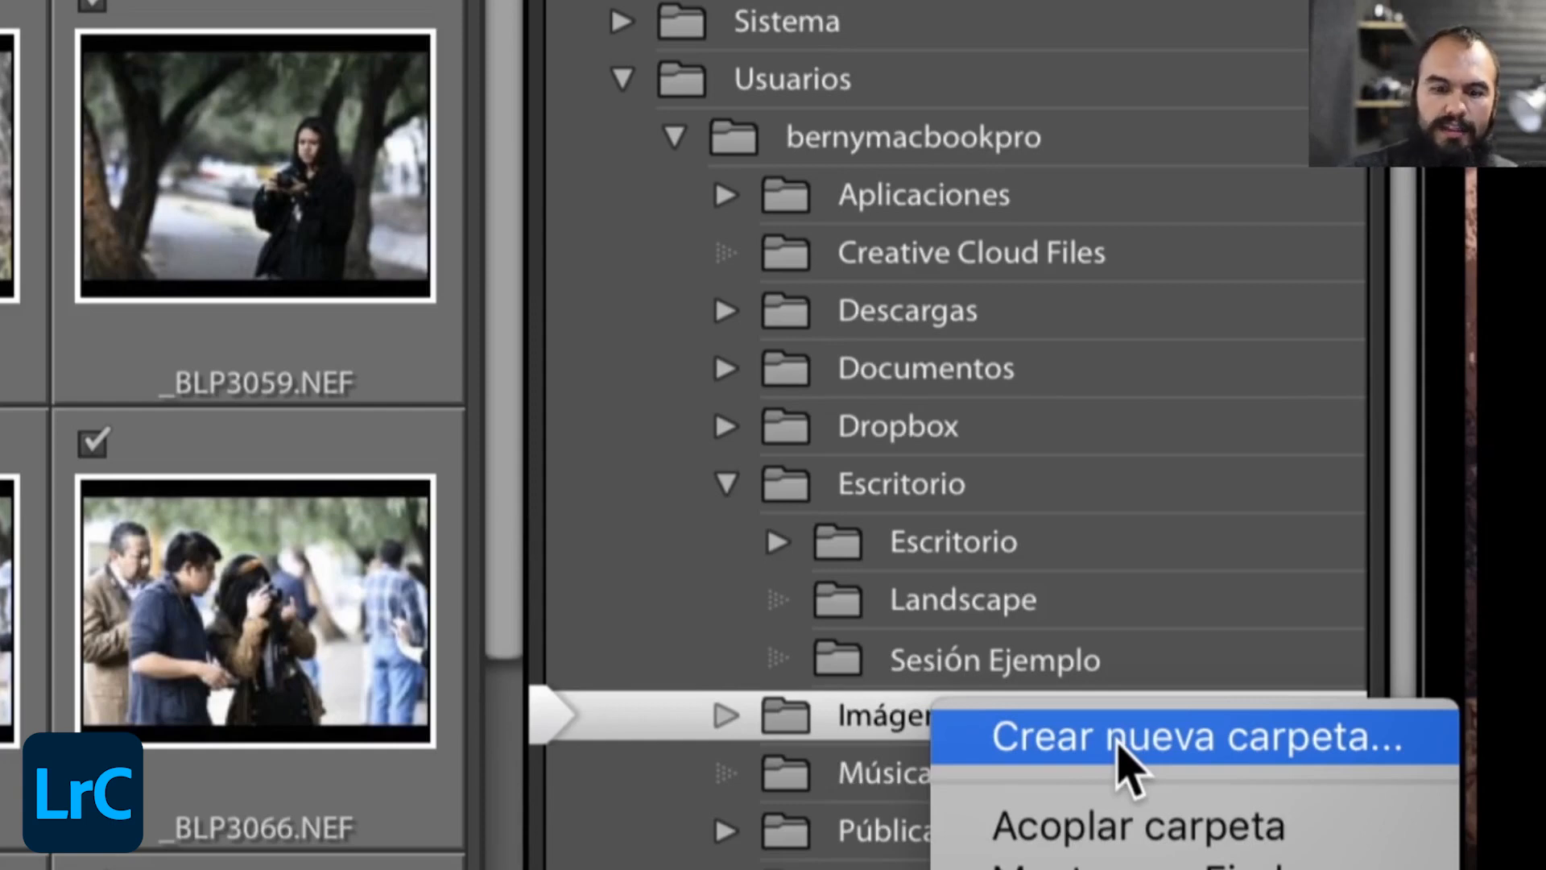
pyautogui.click(1131, 671)
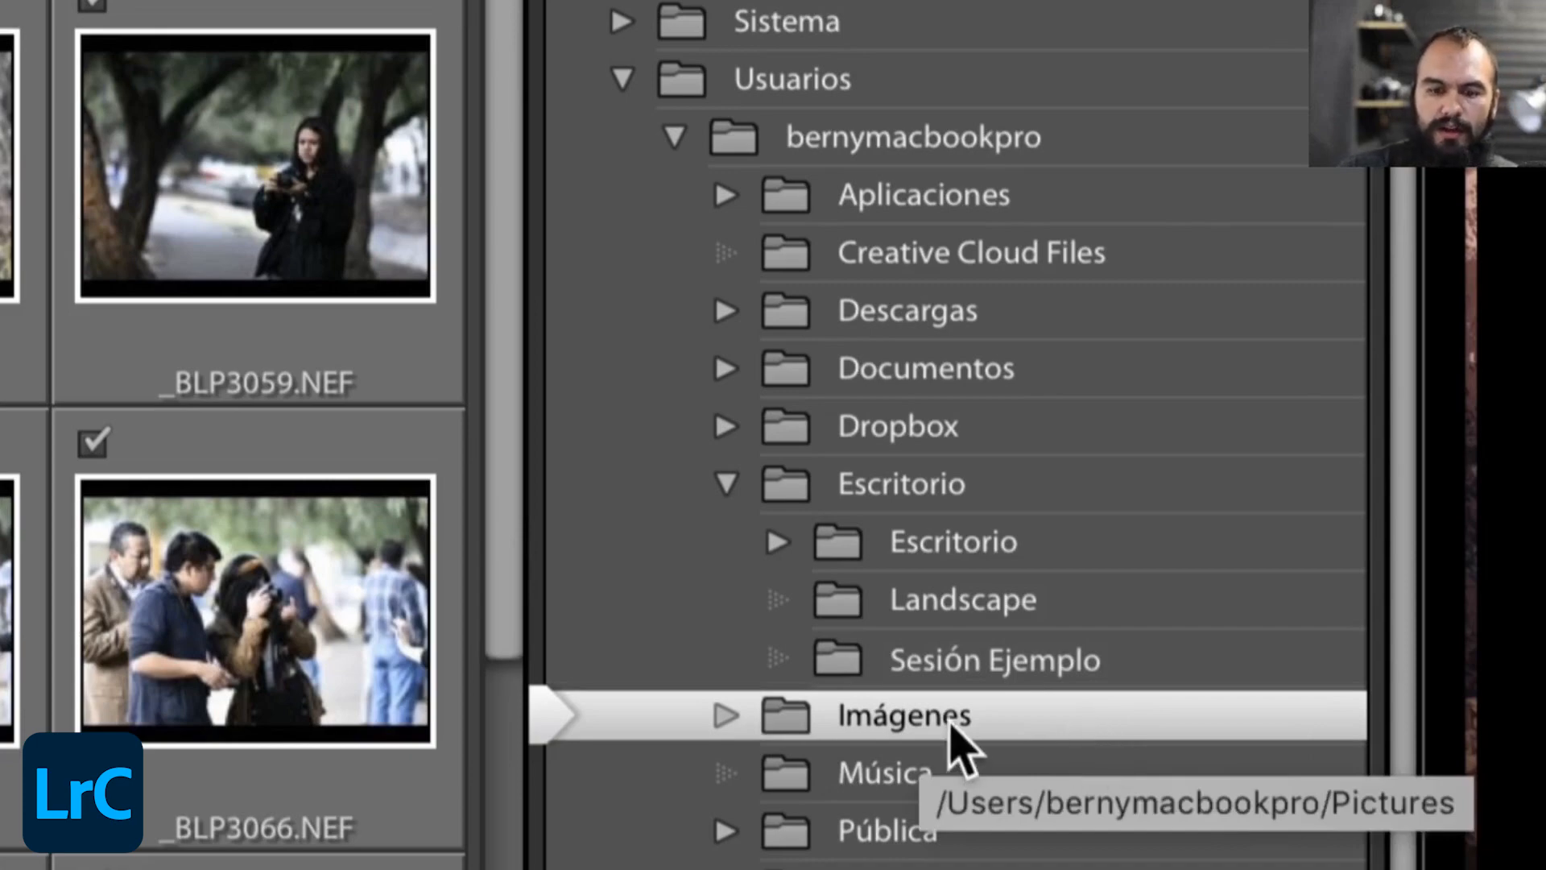
pyautogui.rightClick(995, 717)
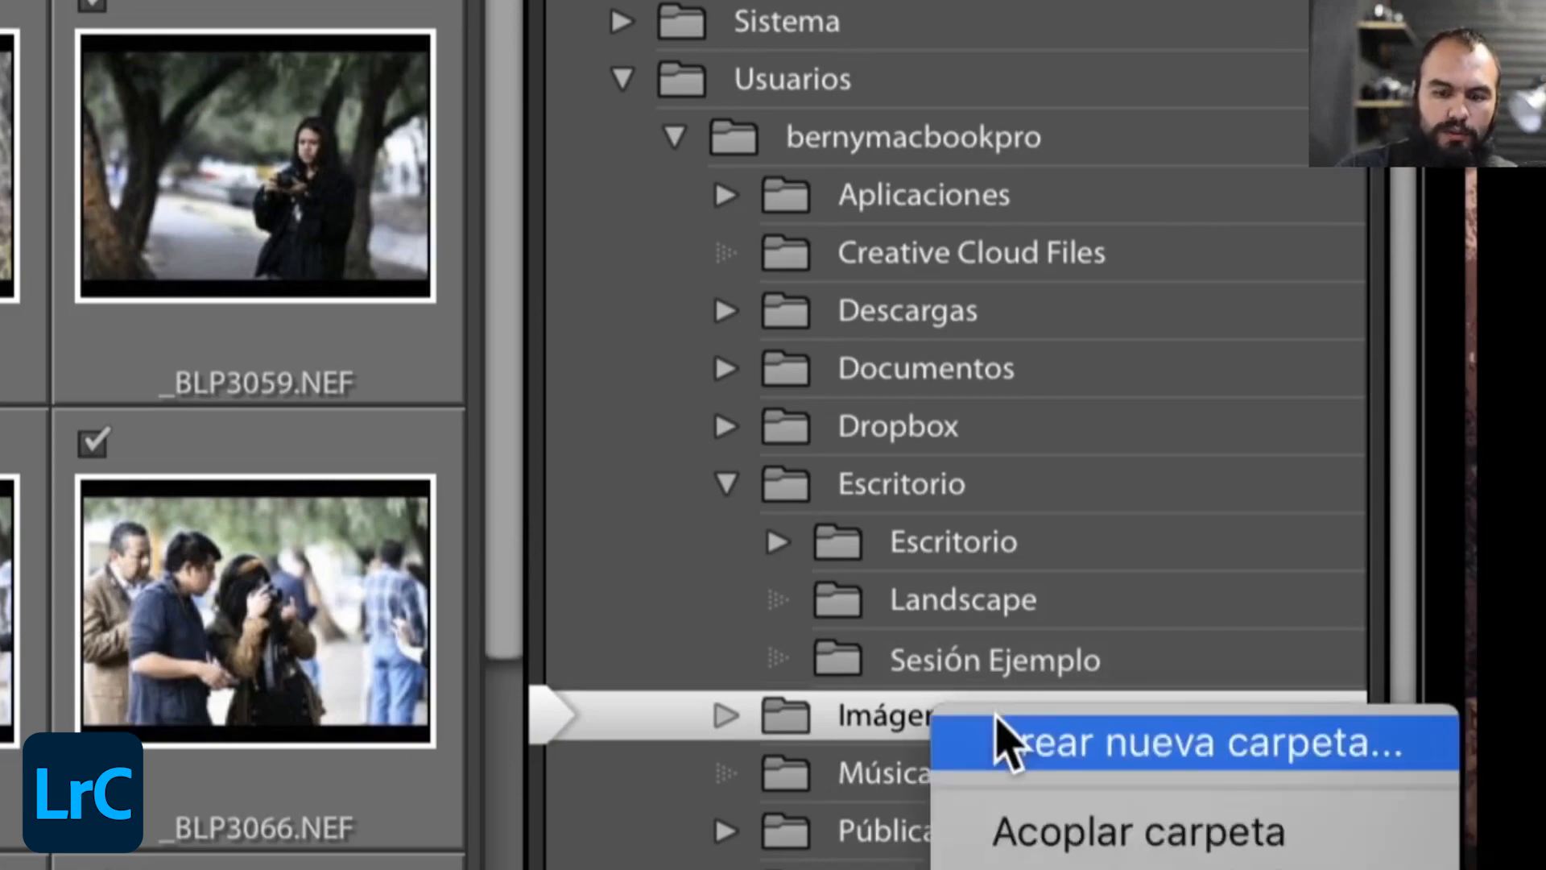
pyautogui.click(1095, 744)
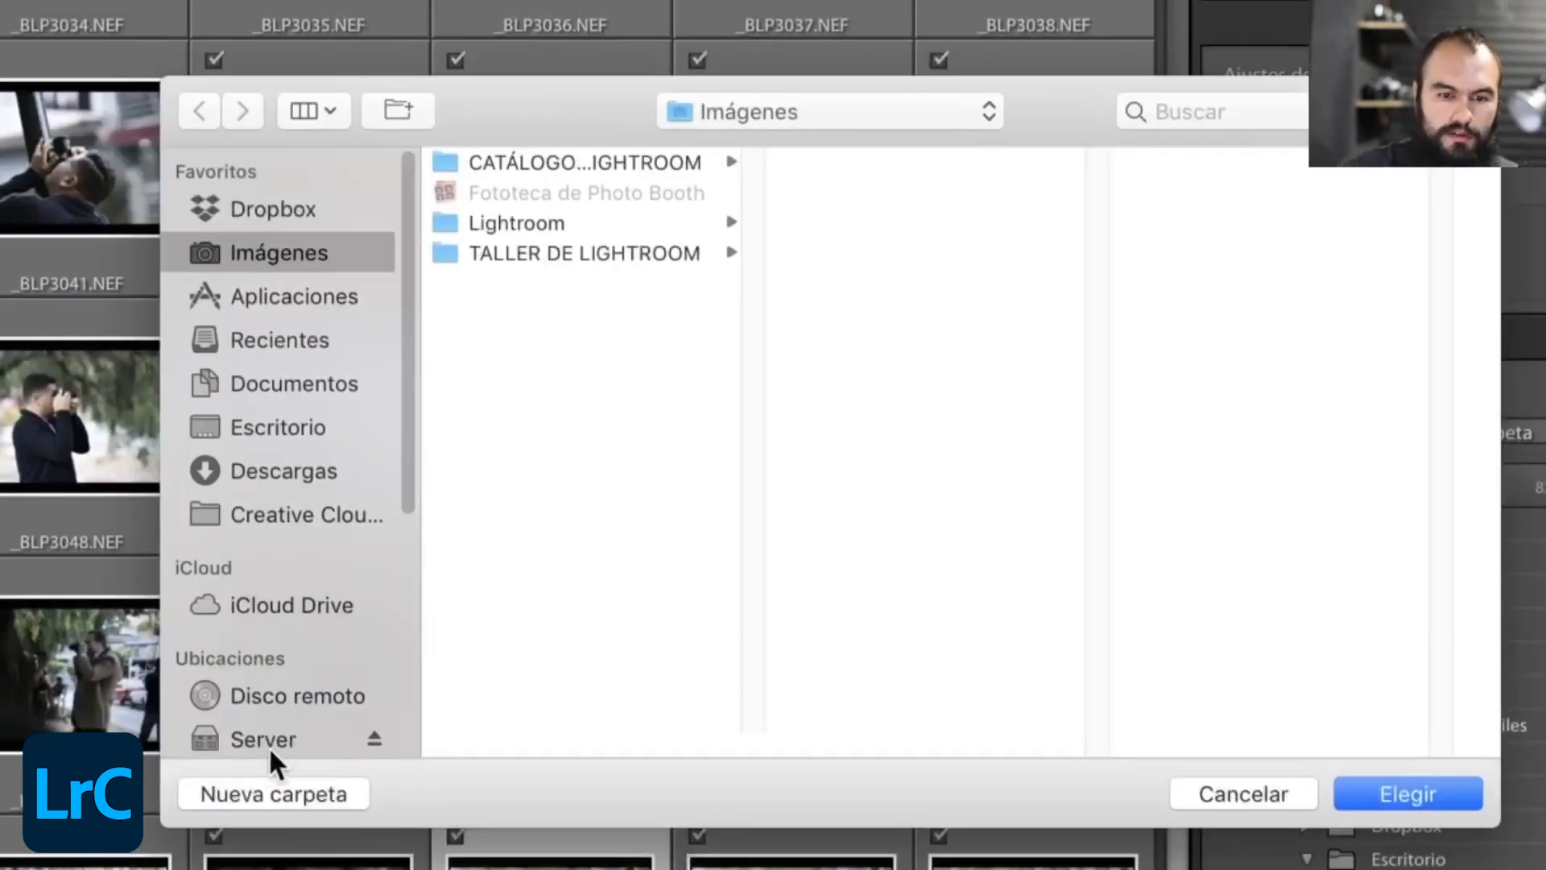
pyautogui.click(266, 783)
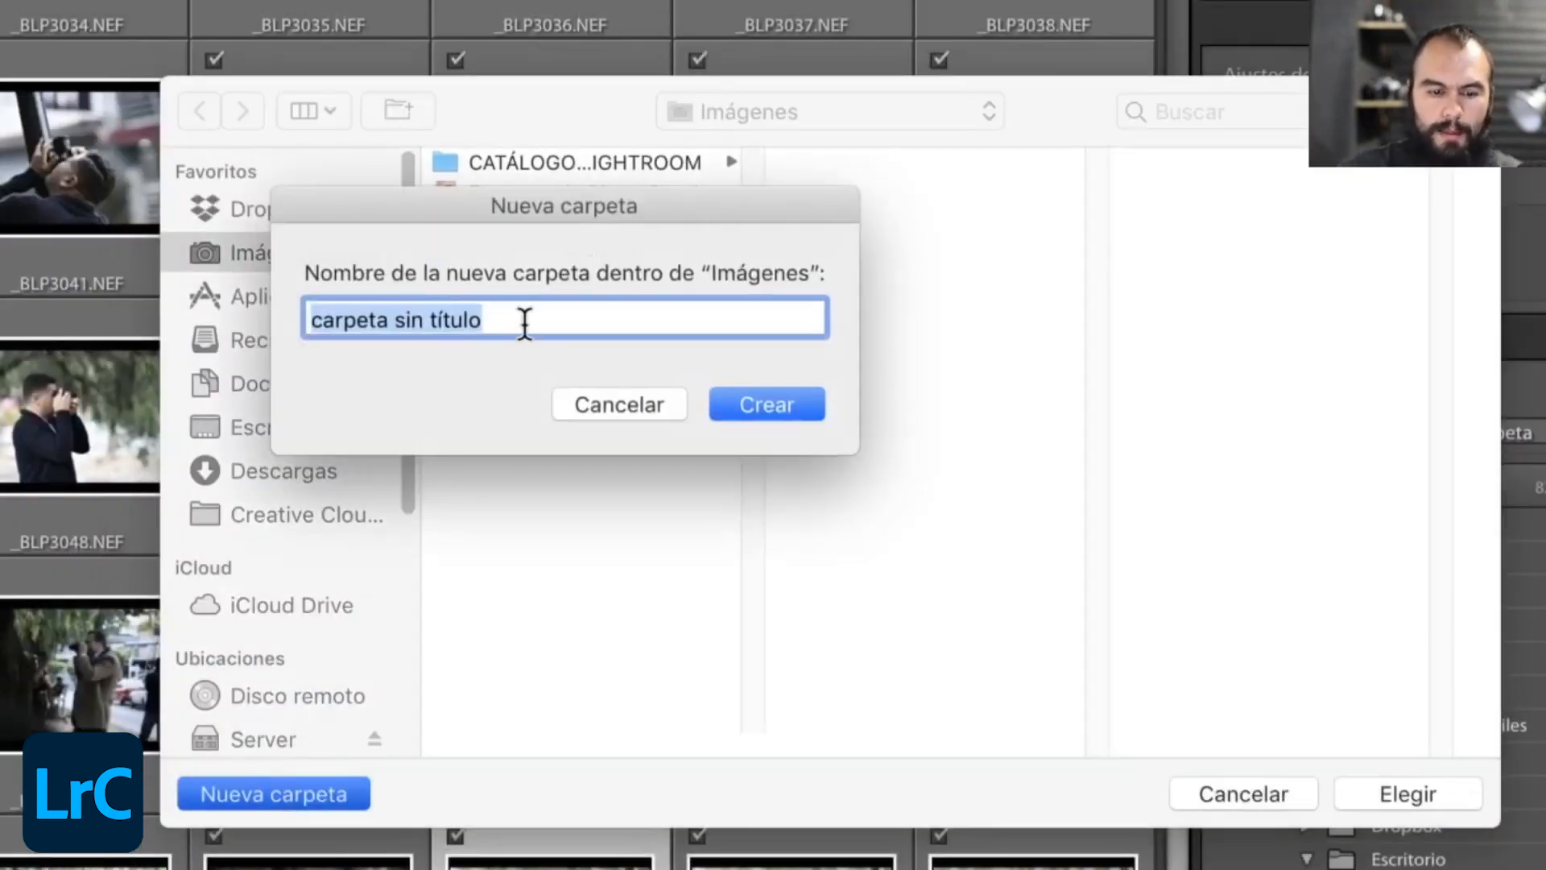
pyautogui.write('SESIONES BERNY')
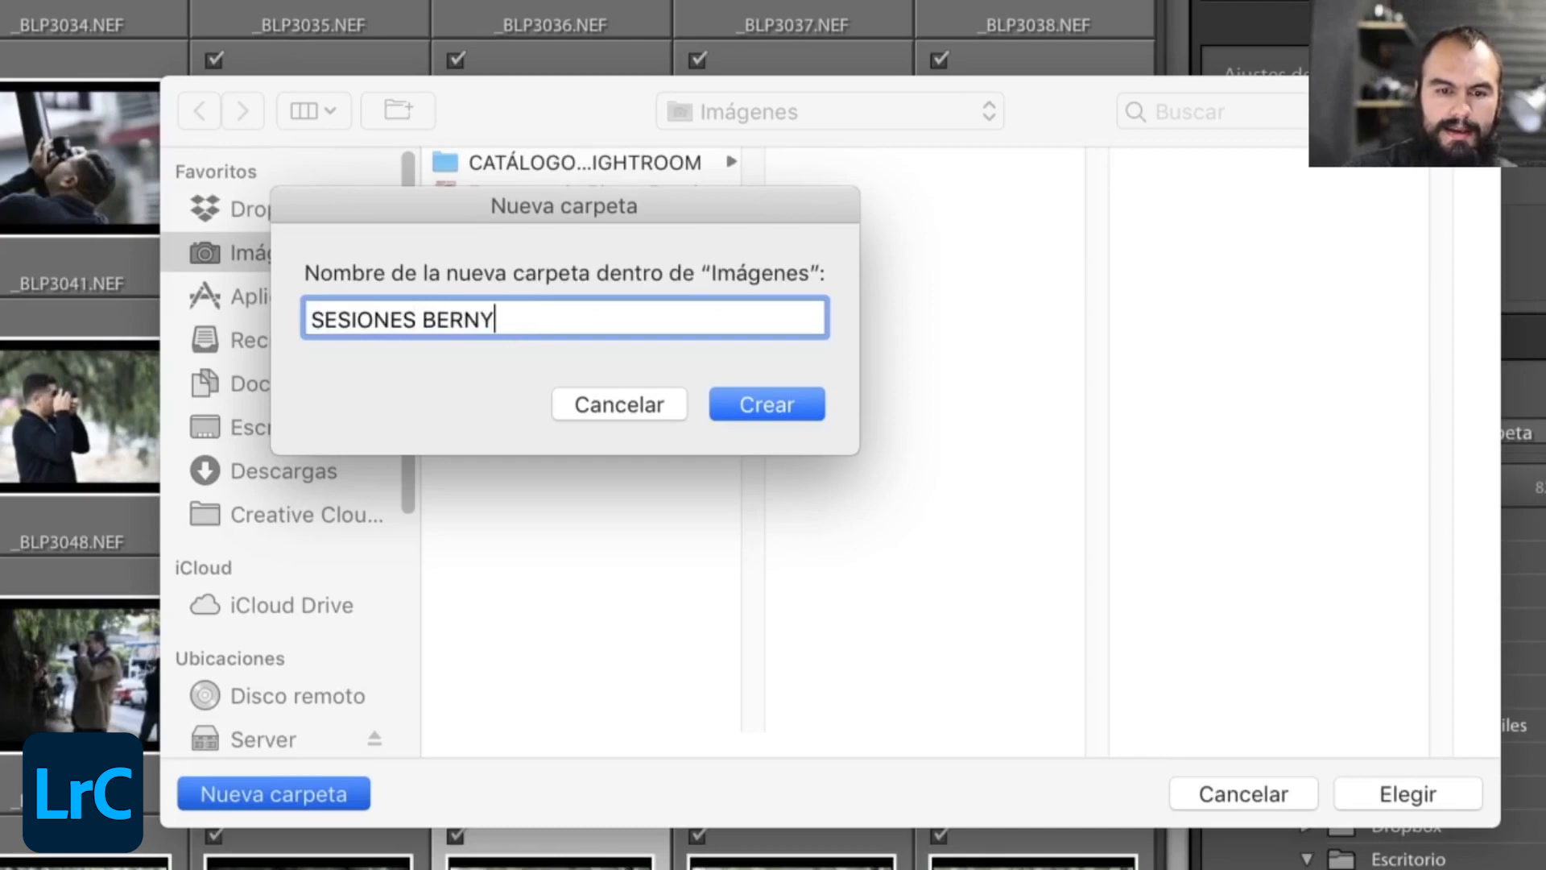
pyautogui.press('Return')
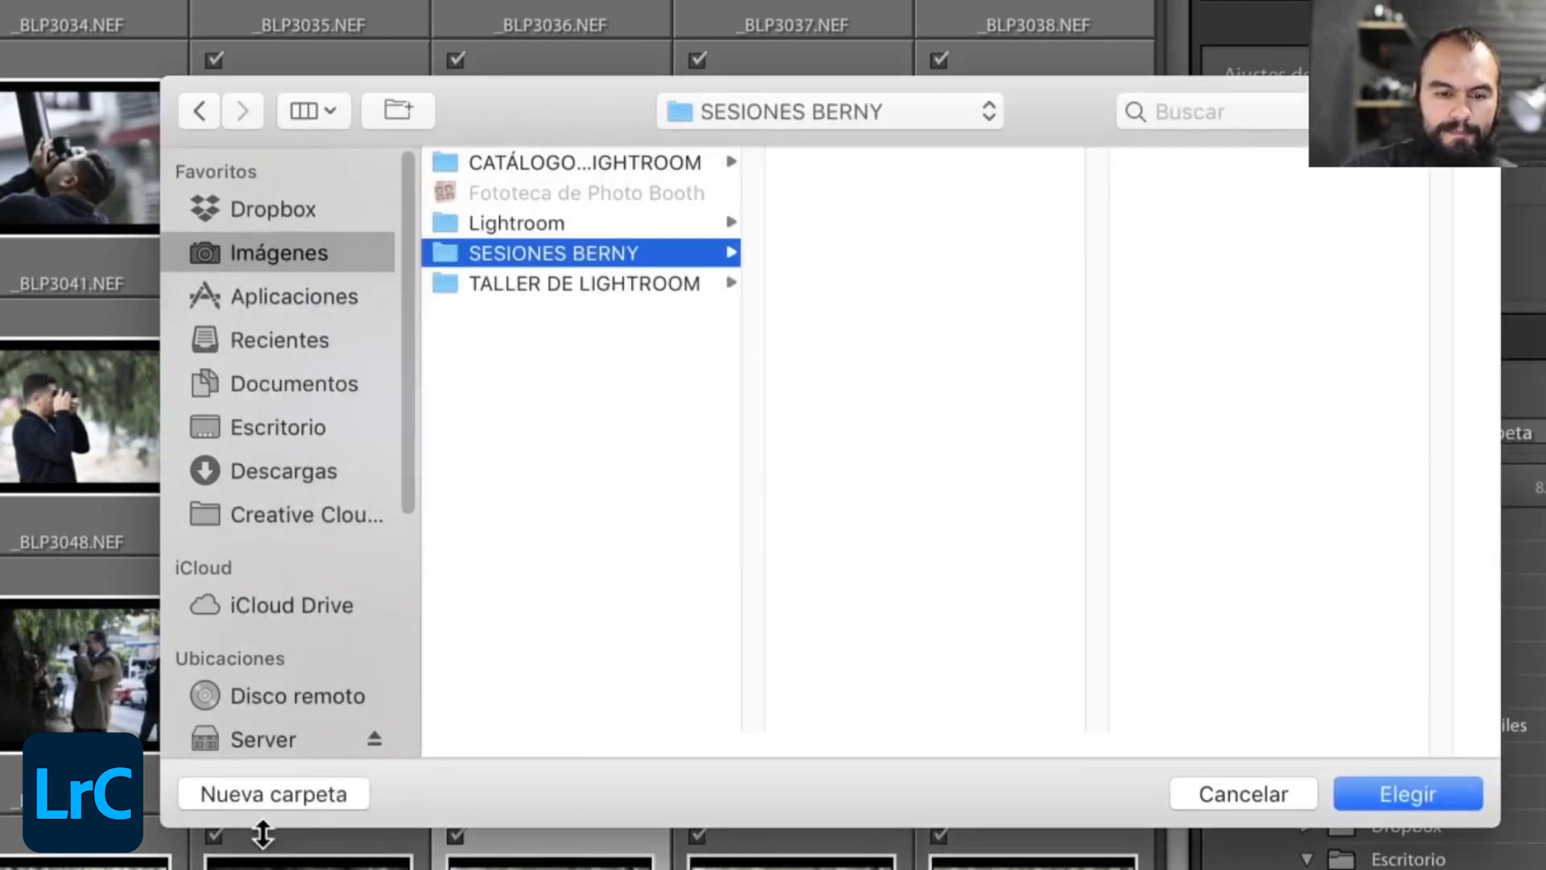
# - Create a subfolder named SESION 1 inside the SESIONES BERNY folder
pyautogui.click(293, 797)
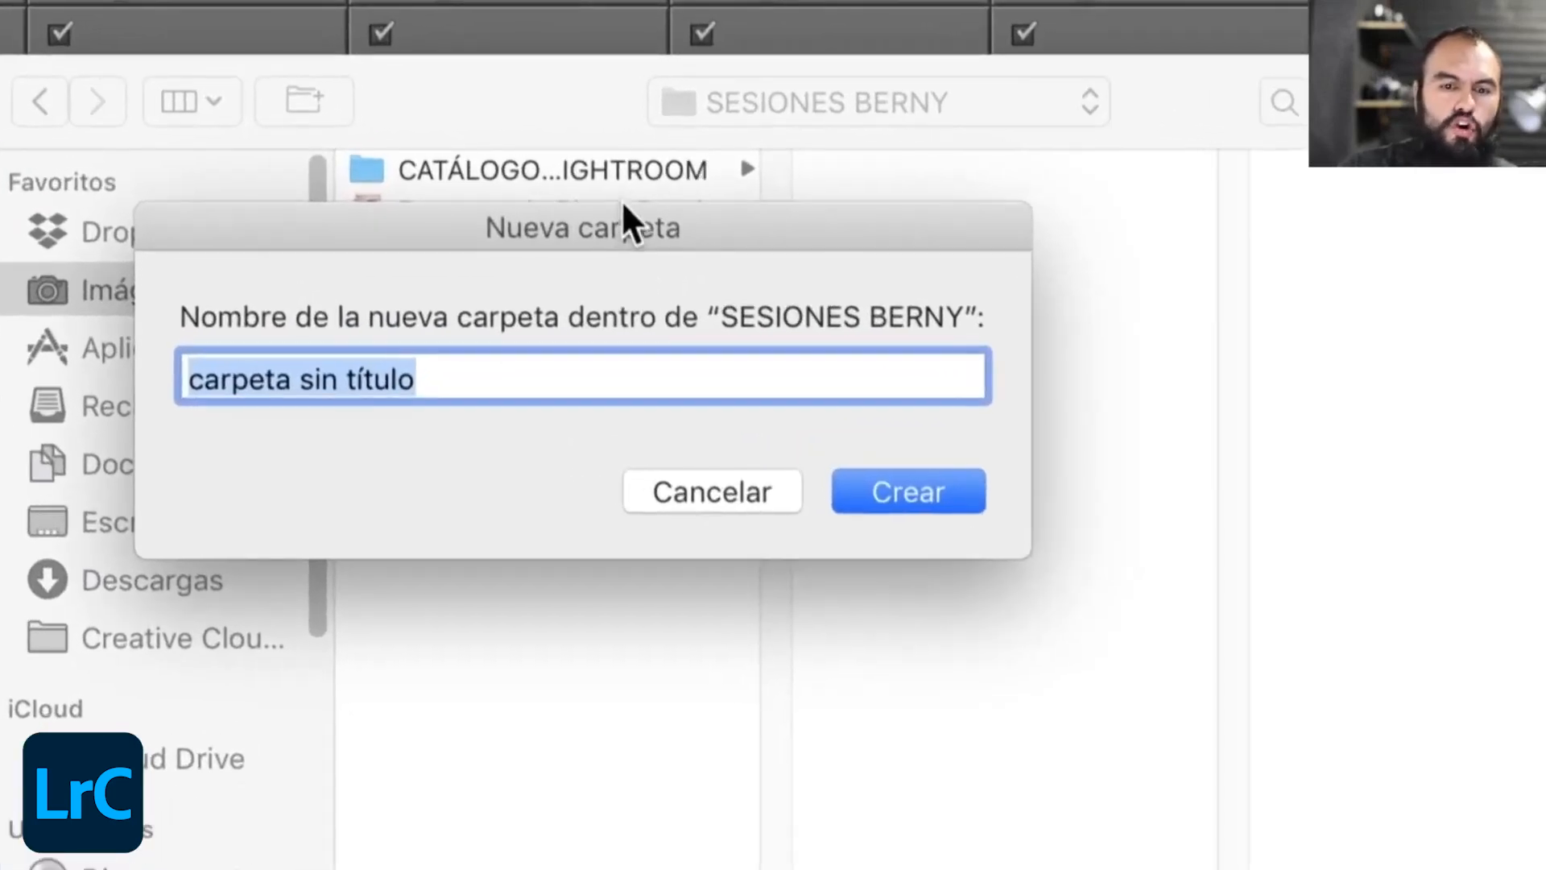
pyautogui.moveTo(628, 222); pyautogui.dragTo(794, 259)
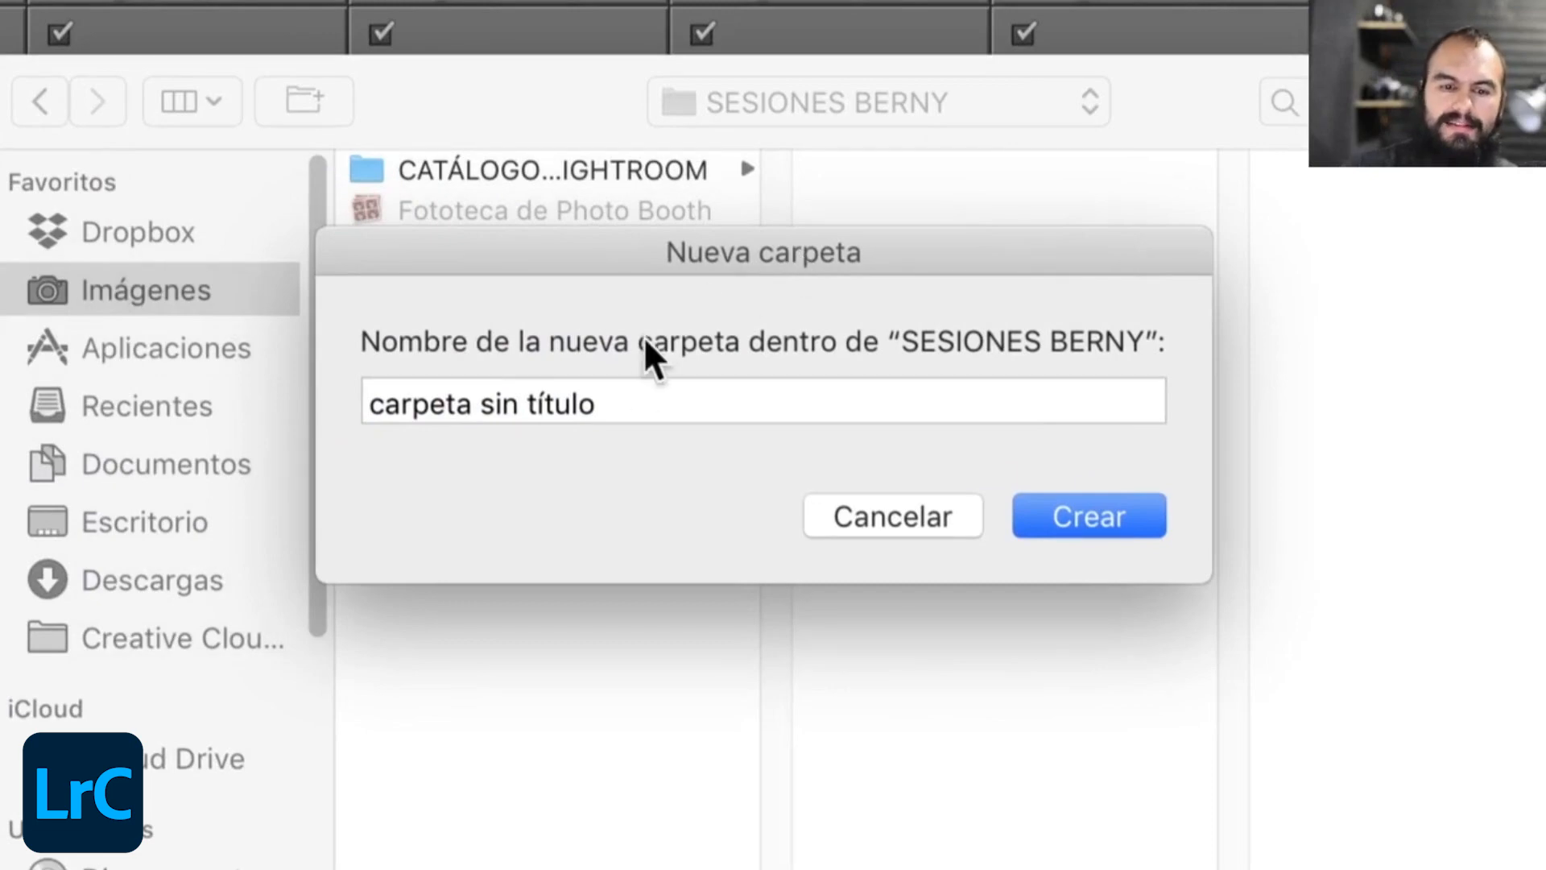
pyautogui.click(522, 387)
pyautogui.moveTo(522, 386); pyautogui.dragTo(318, 379)
pyautogui.write('SESION 1')
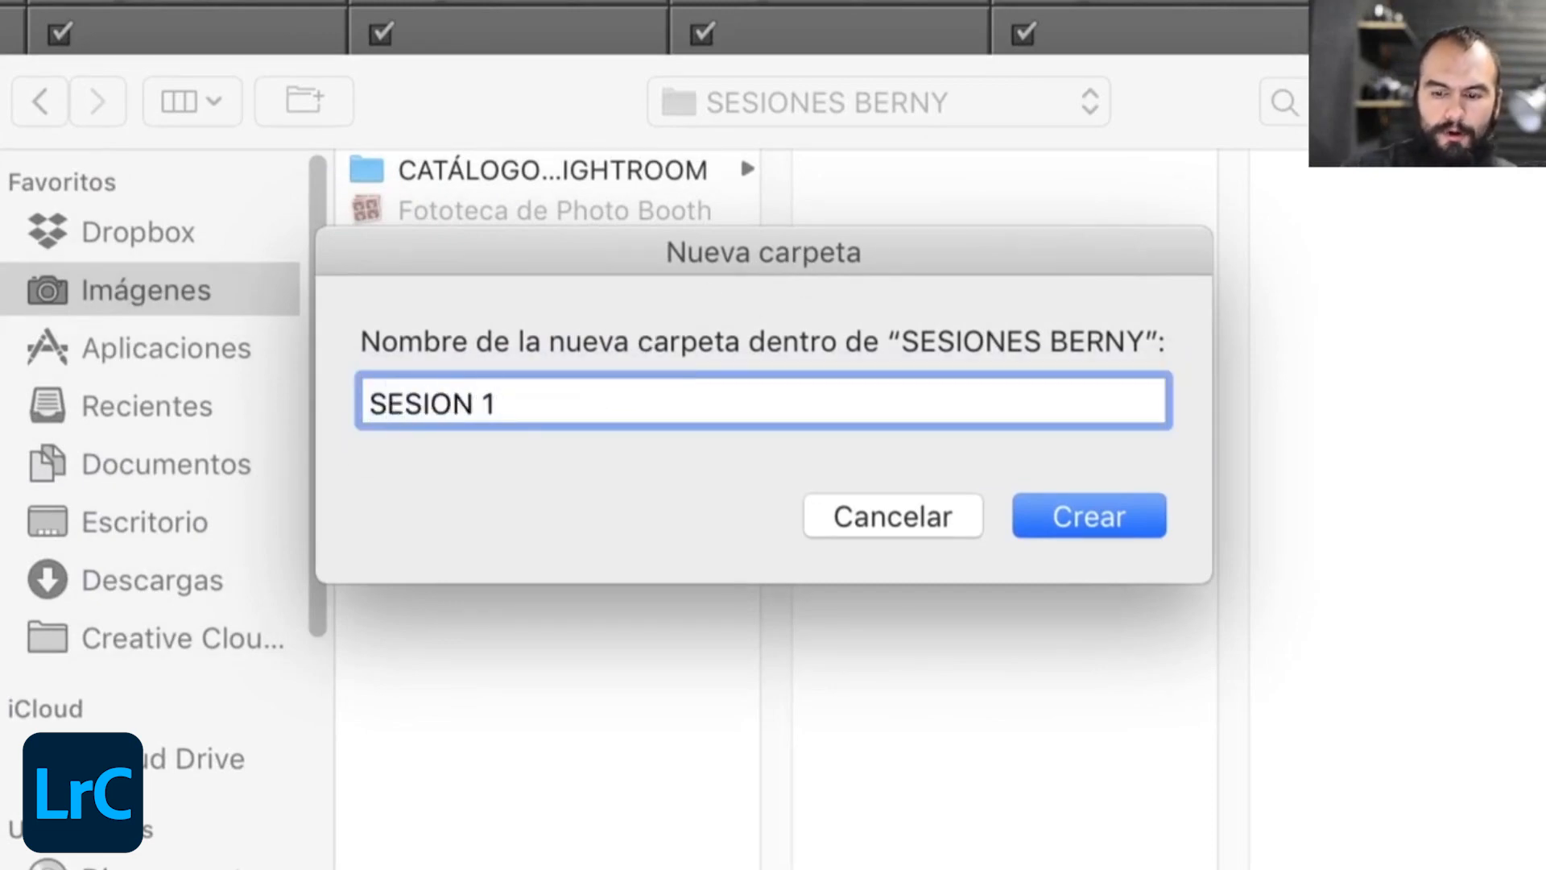
pyautogui.press('Return')
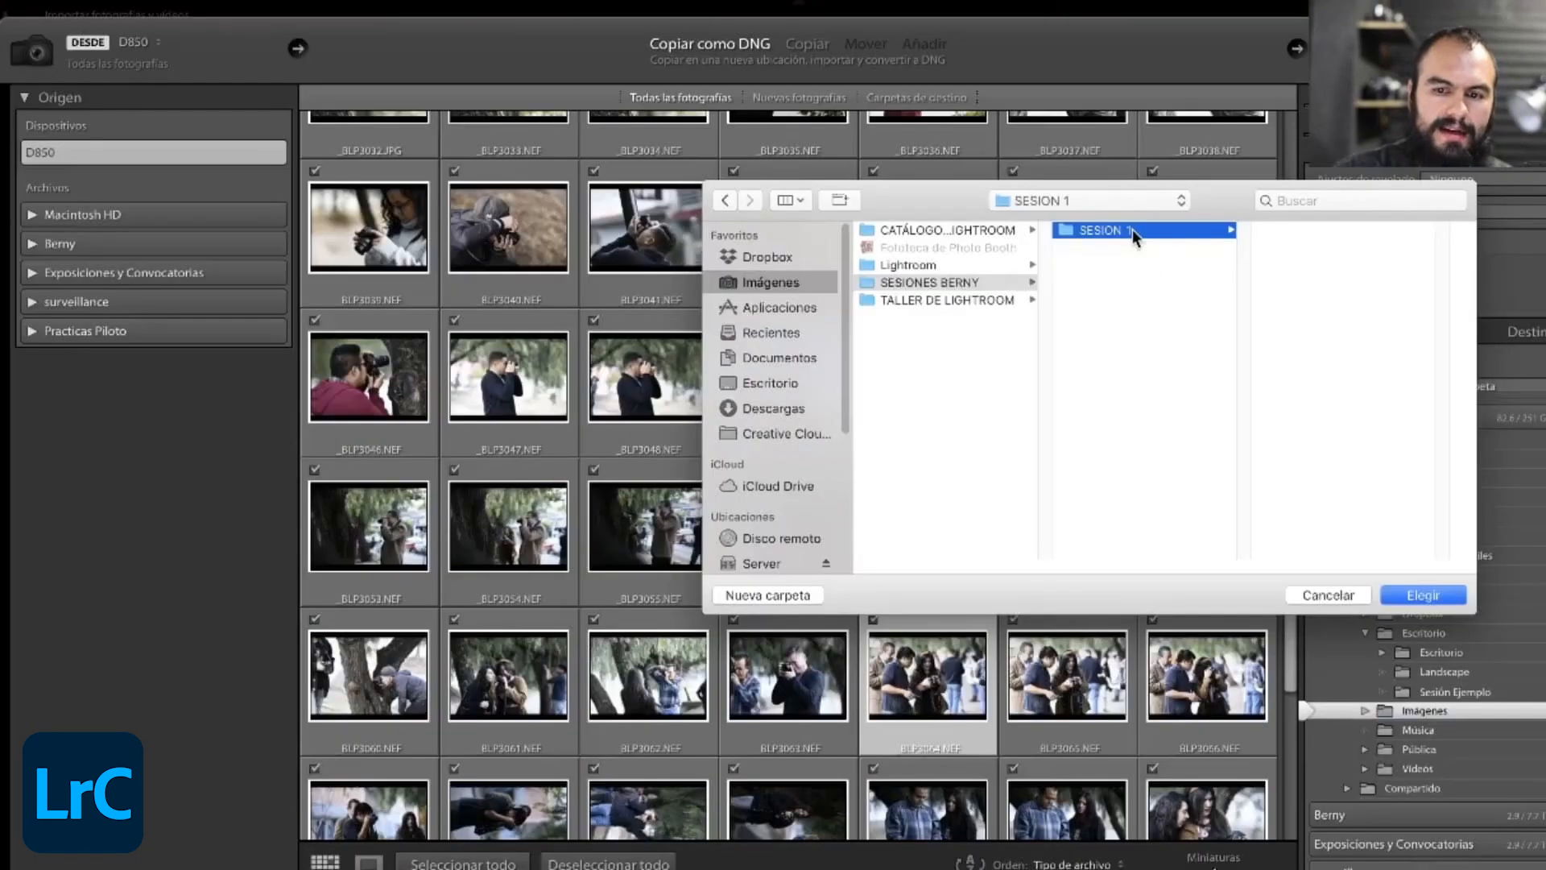
# - Choose SESION 1 as the destination folder and start importing the photos as DNG
pyautogui.click(1413, 594)
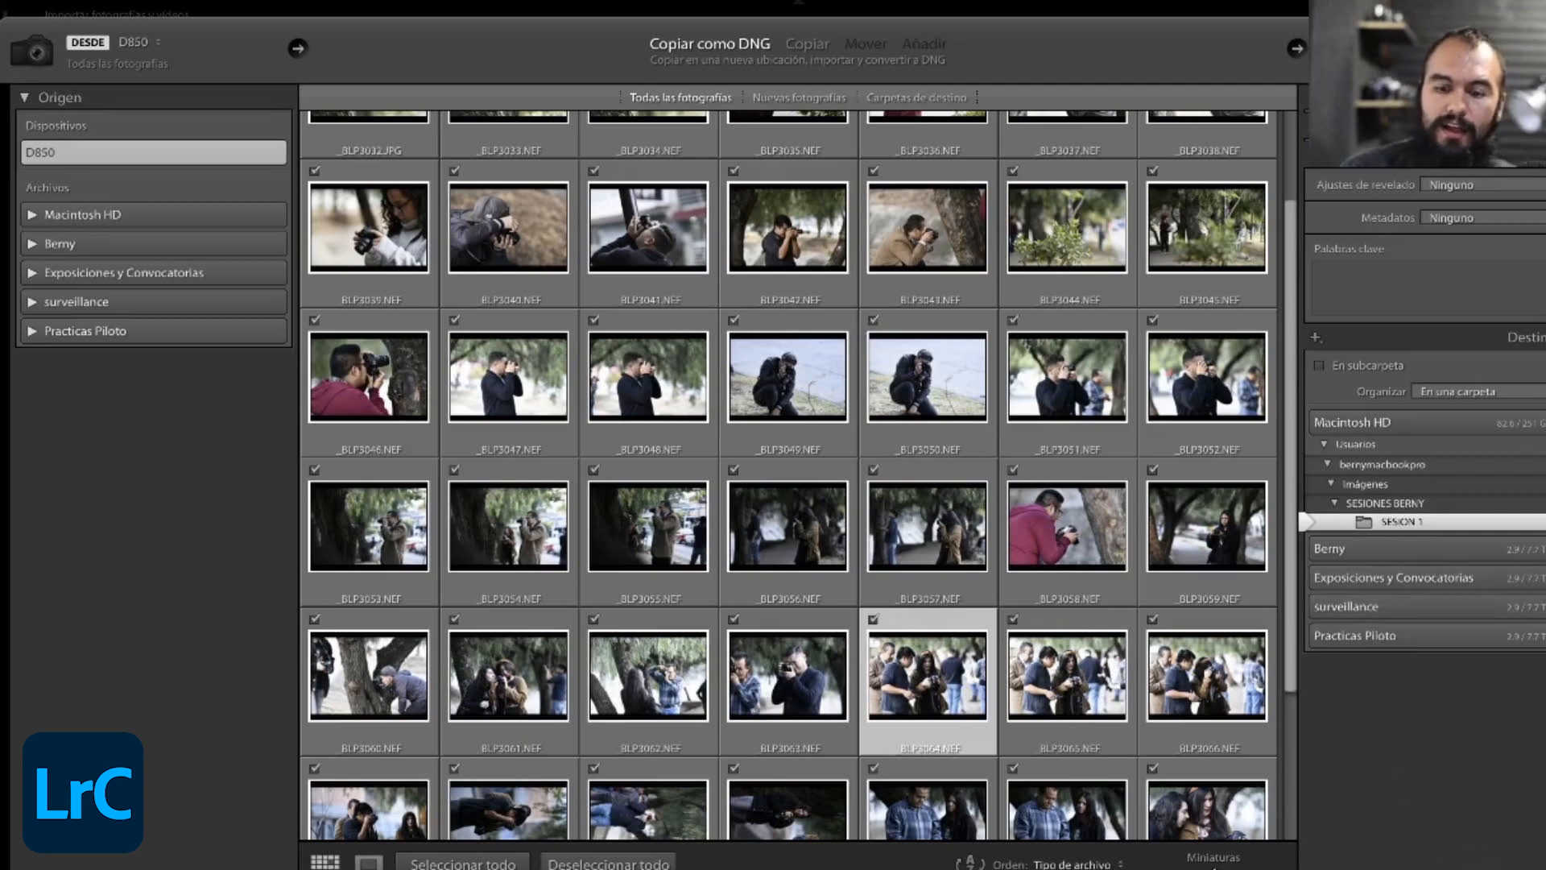
pyautogui.click(1409, 868)
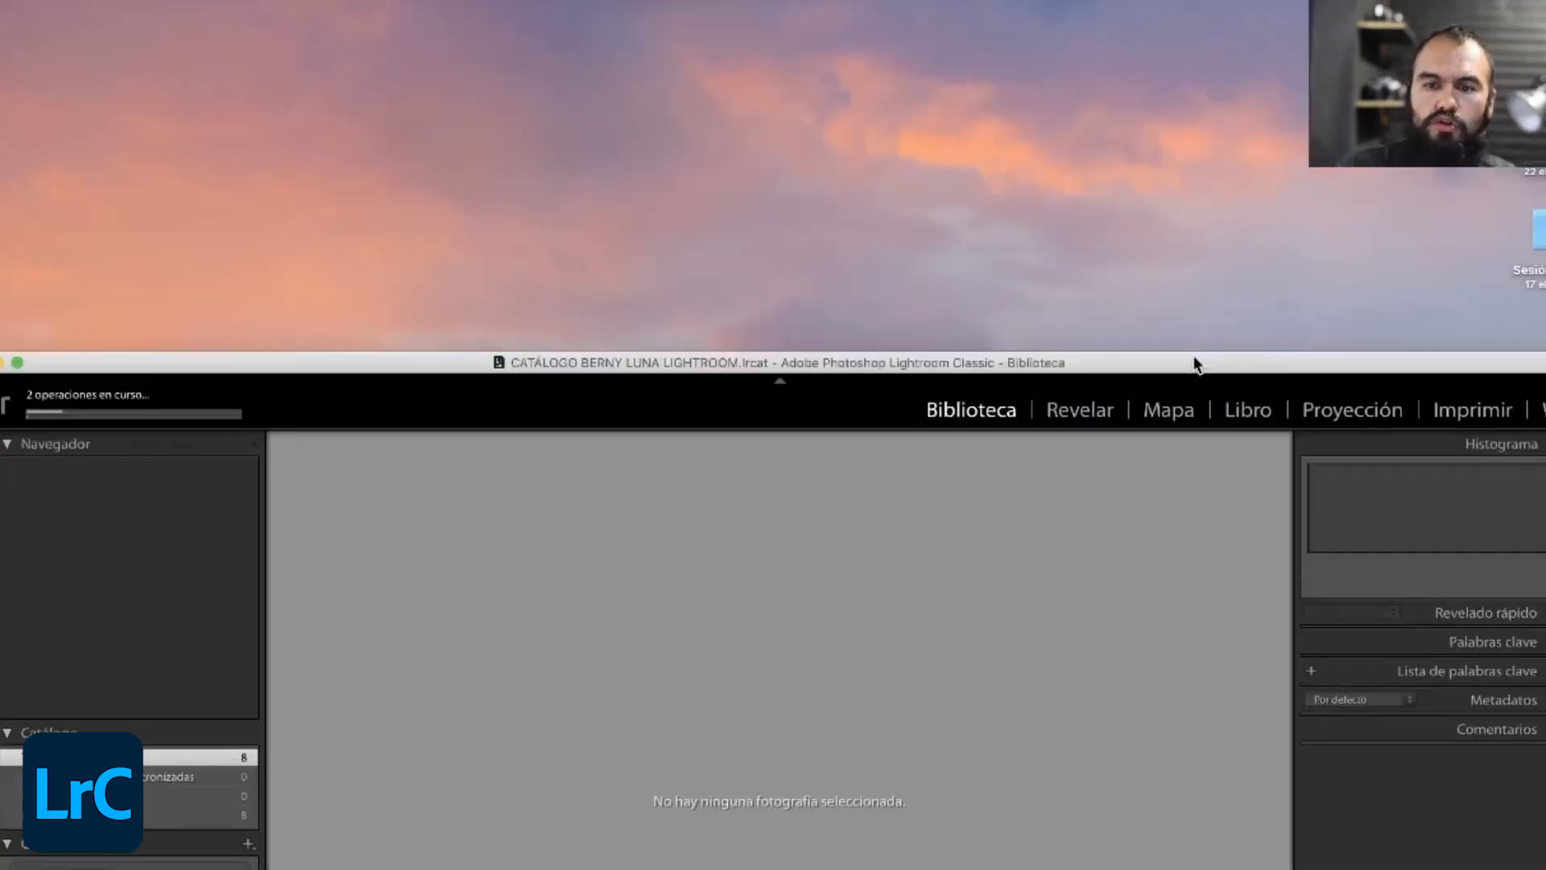
pyautogui.click(1377, 211)
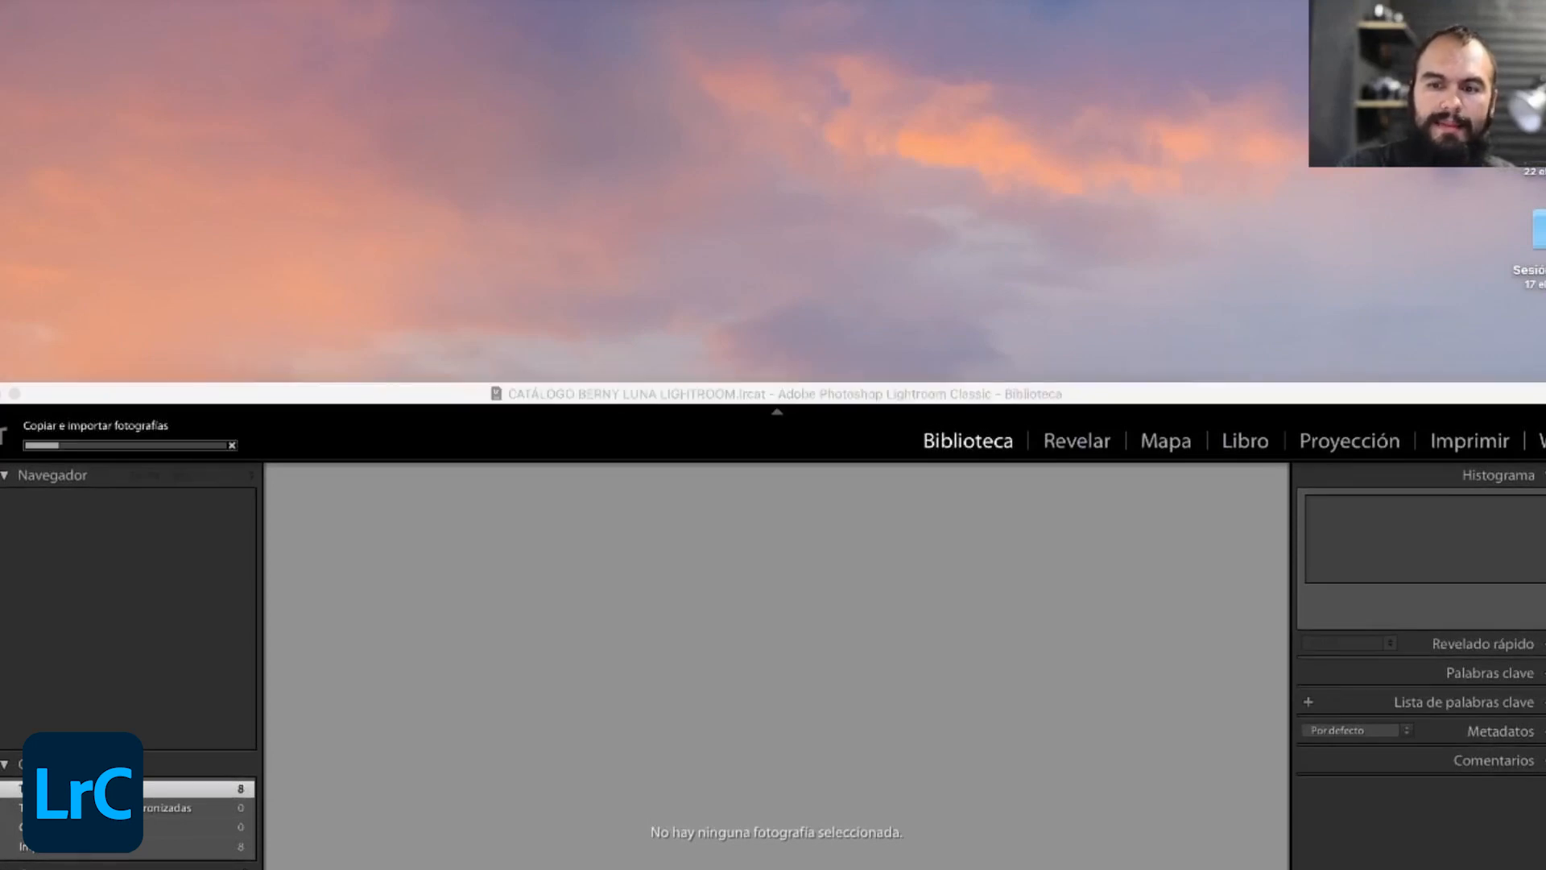
# - Open Macintosh HD in Finder and go to Imágenes, SESIONES BERNY, SESION 1 to examine the files being copied
pyautogui.doubleClick(1536, 13)
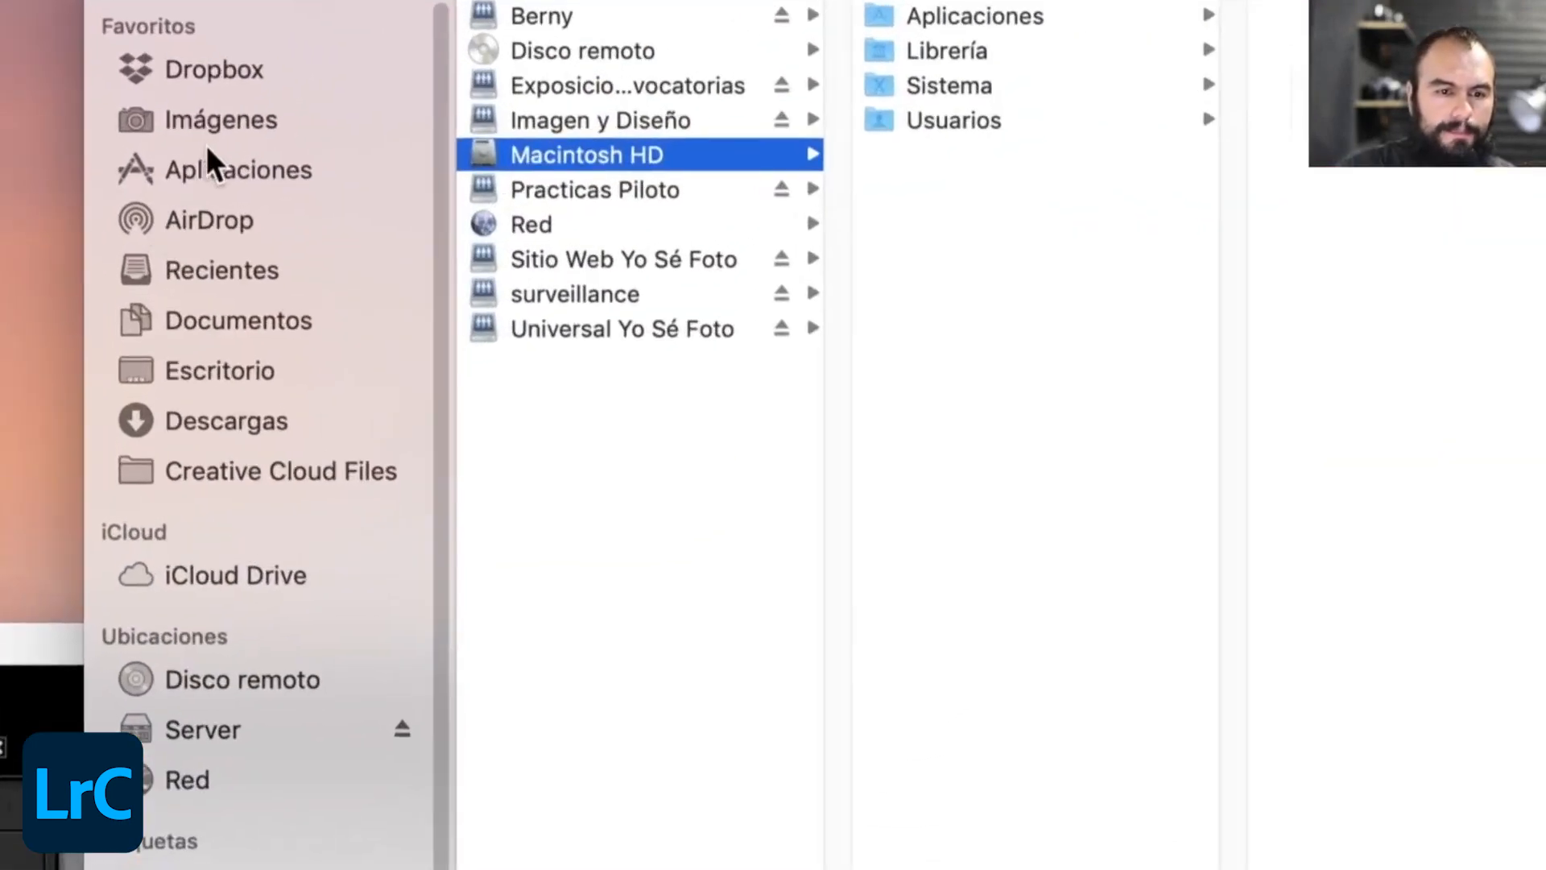
pyautogui.click(349, 133)
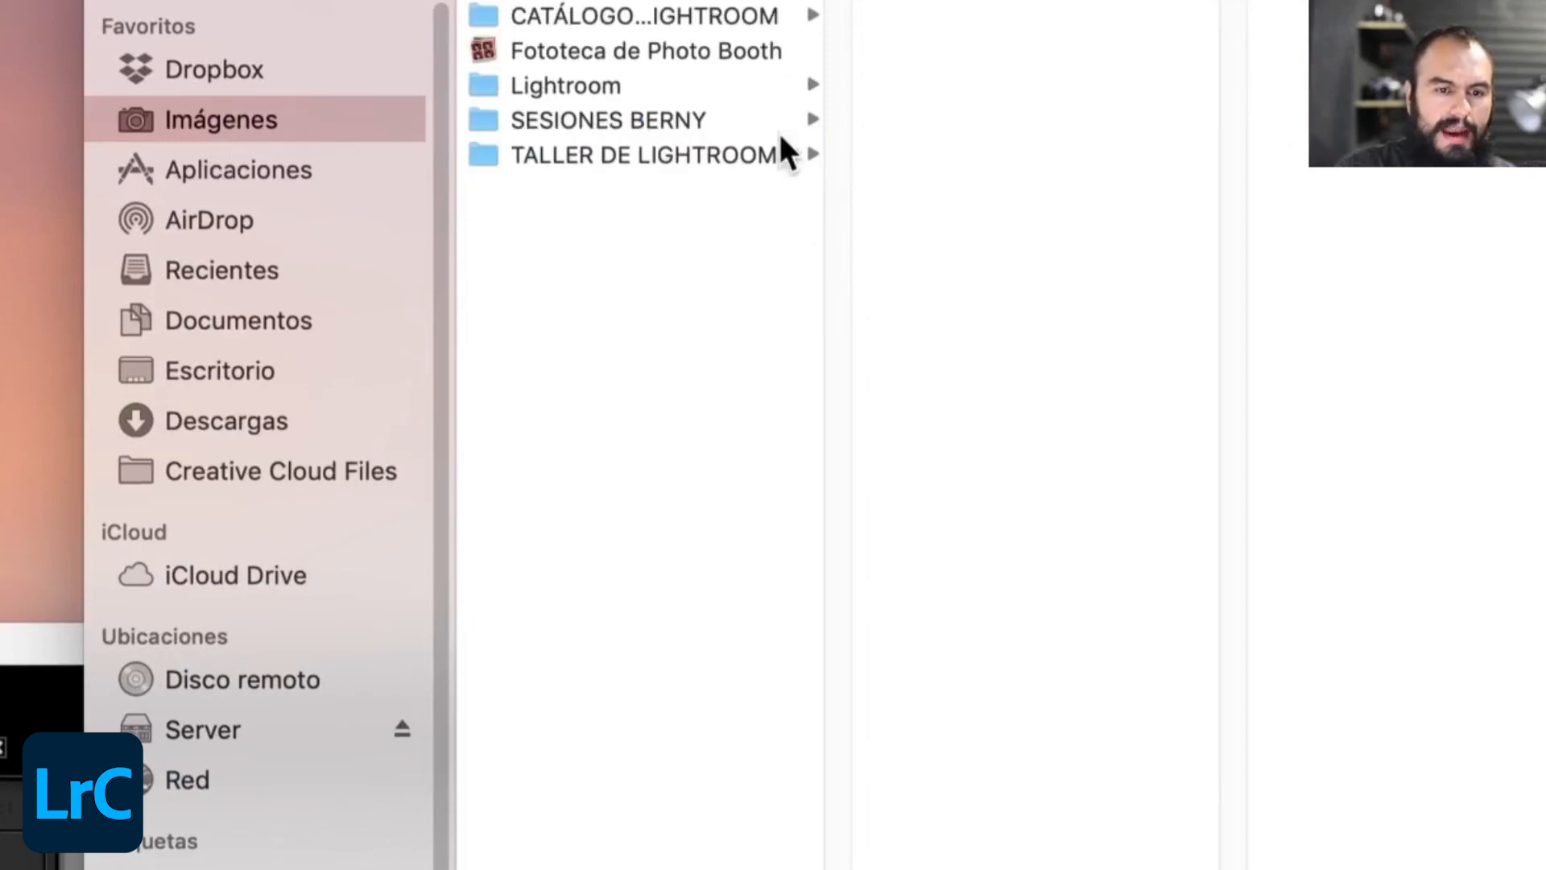
pyautogui.click(673, 120)
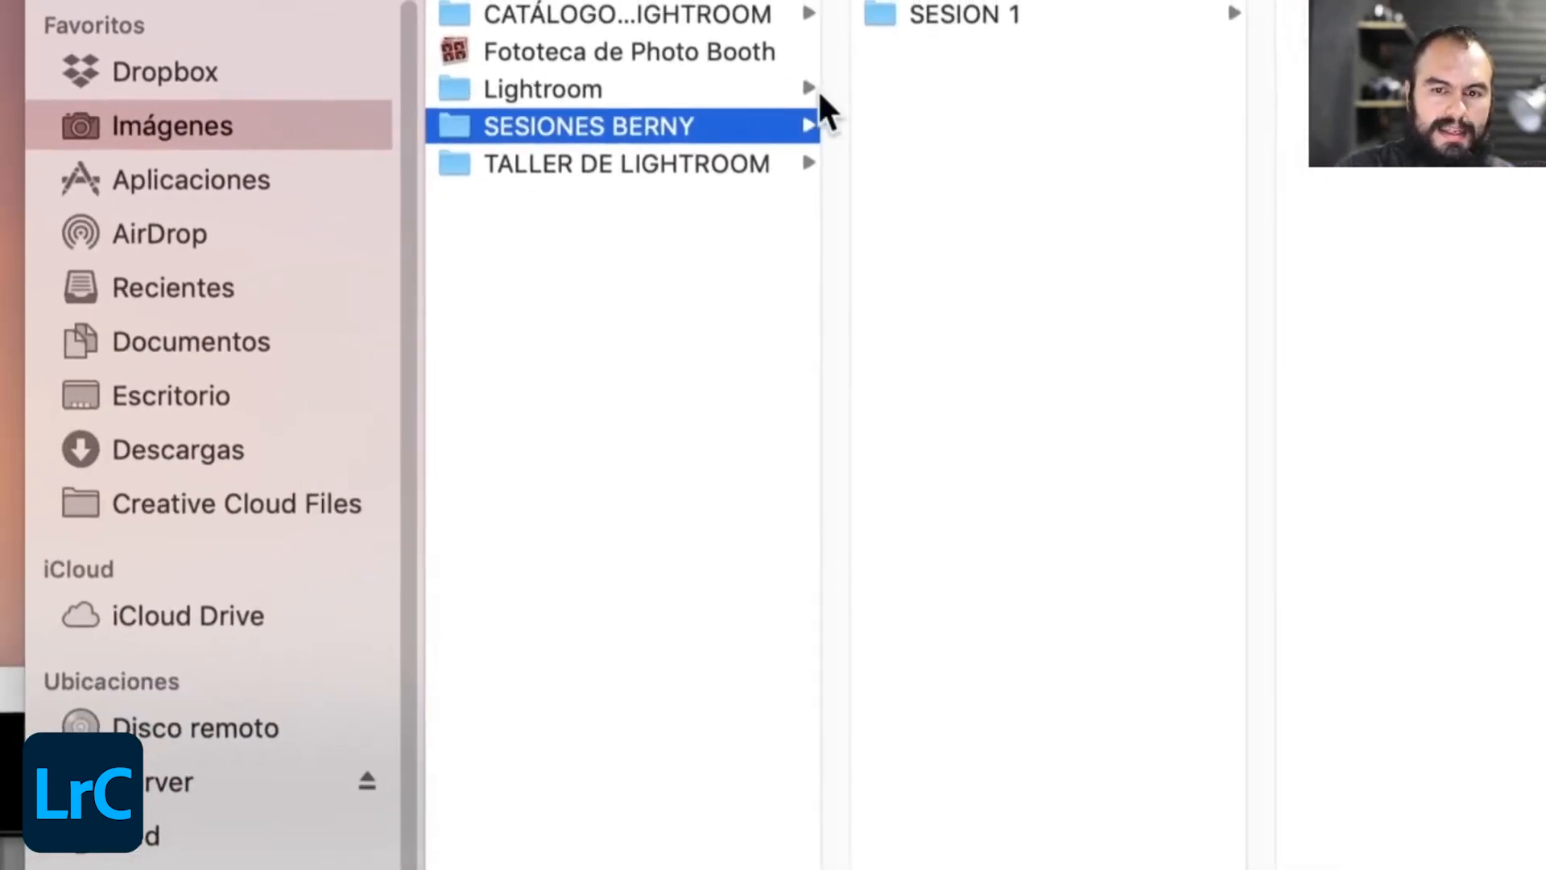
pyautogui.click(992, 16)
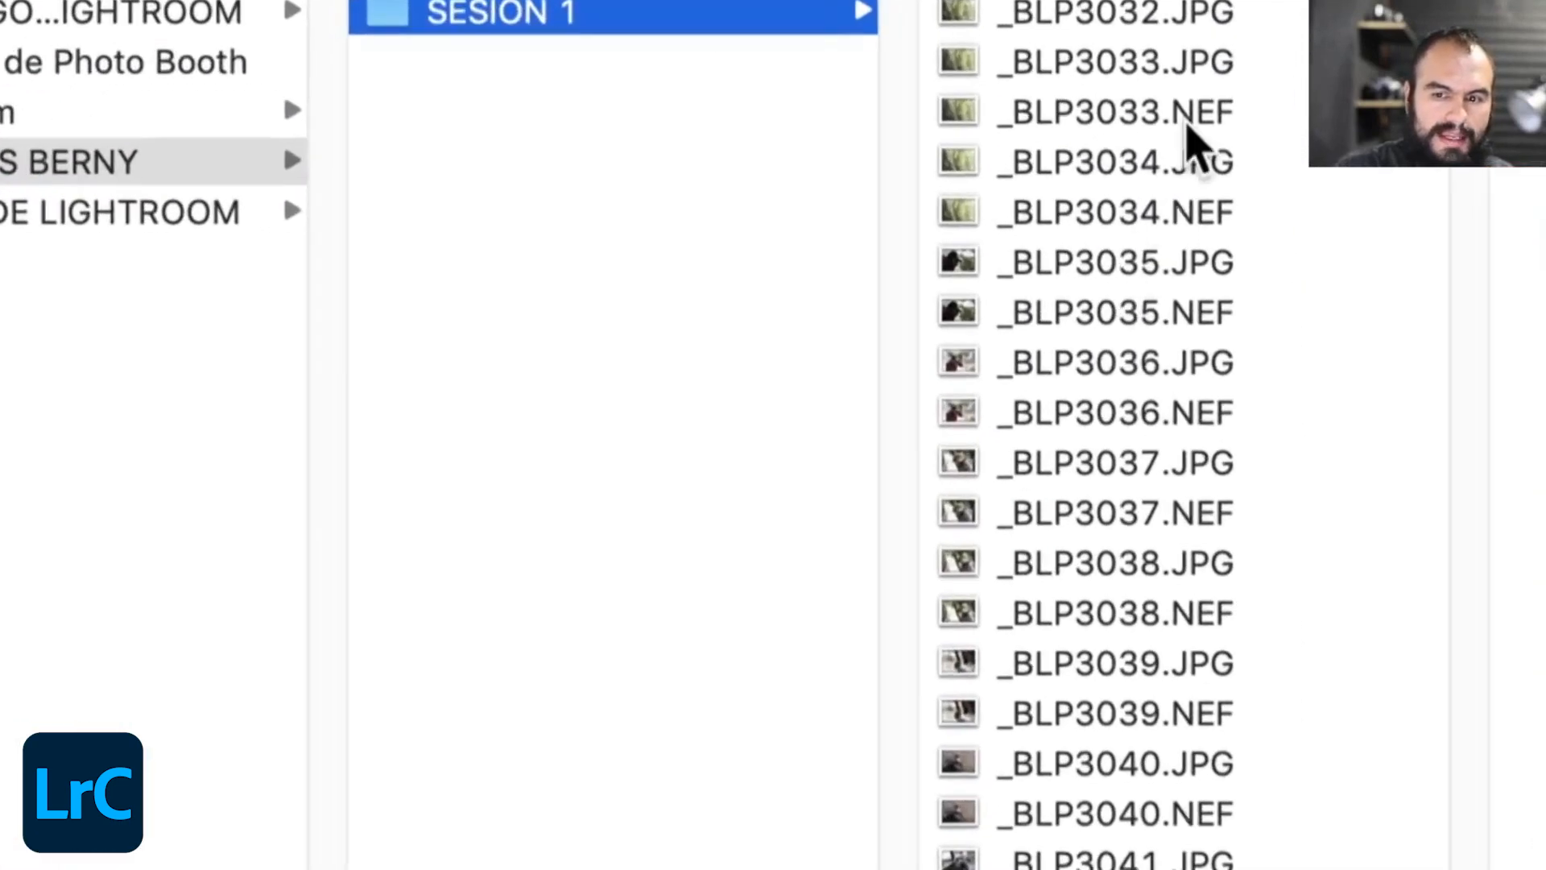
pyautogui.scroll(1, 1199, 68)
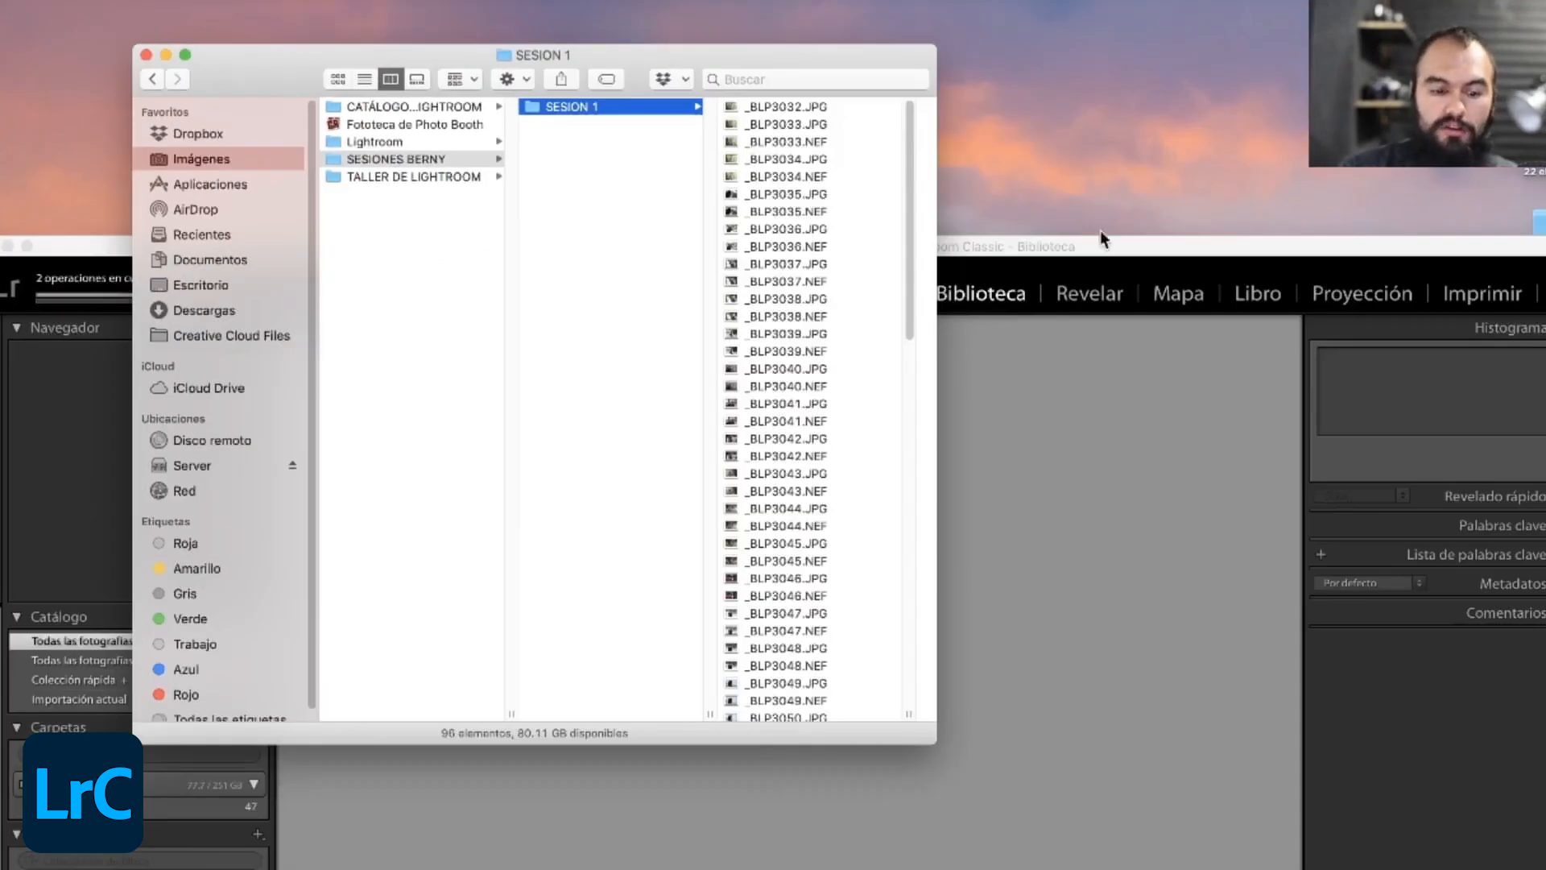
# - Switch back to Lightroom Classic and acknowledge the notice about files that were not RAW
pyautogui.click(1098, 242)
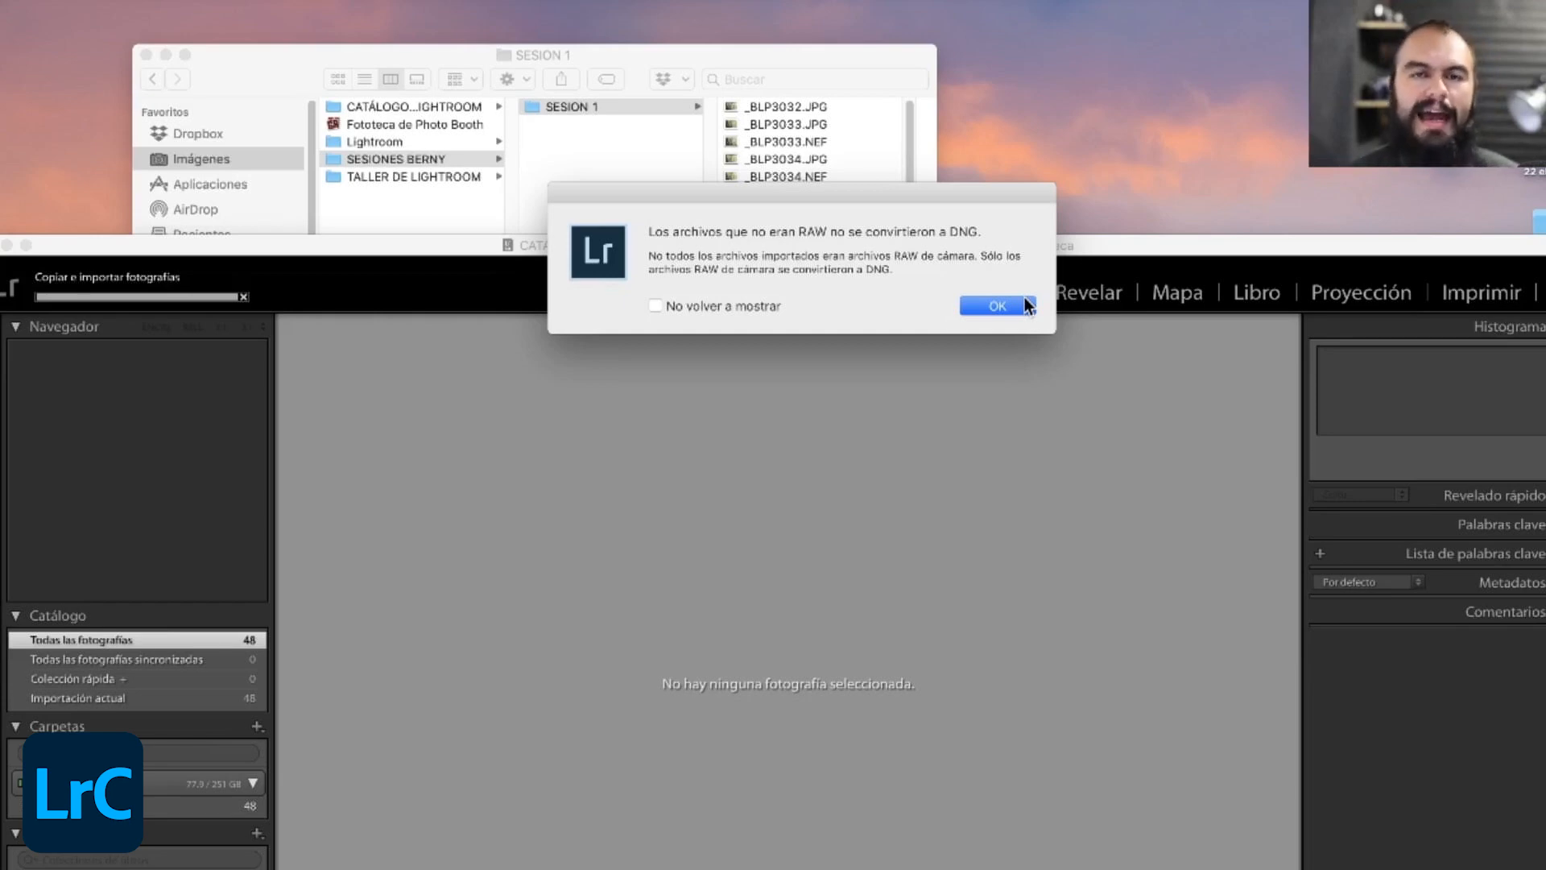
pyautogui.click(1024, 302)
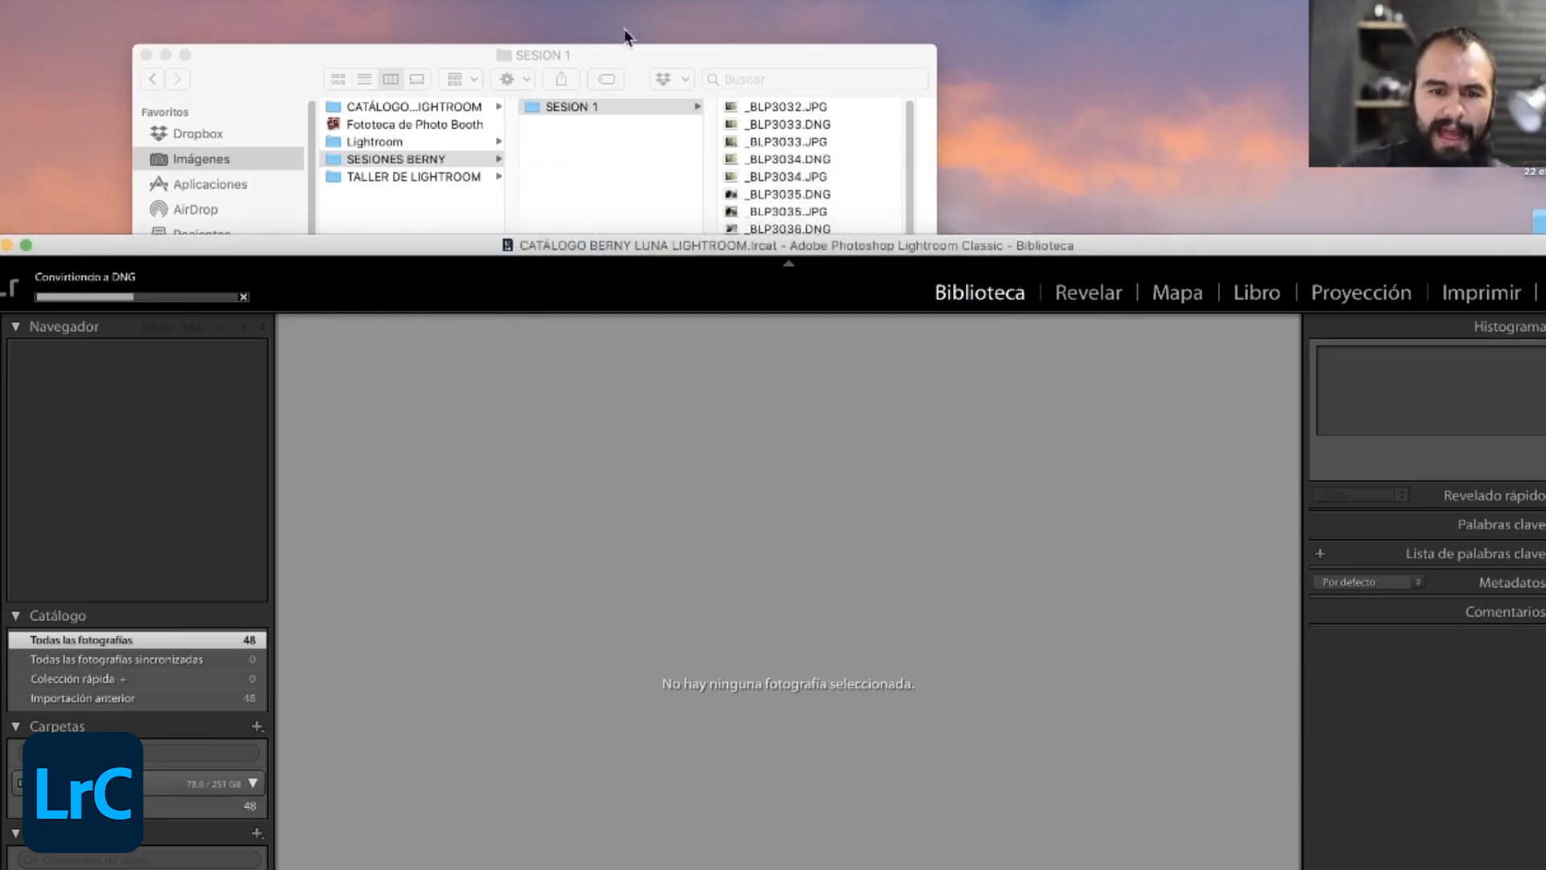
# - Check the file formats in the SESION 1 folder in Finder, inspect _BLP3033.DNG, and return to Lightroom Classic
pyautogui.click(649, 56)
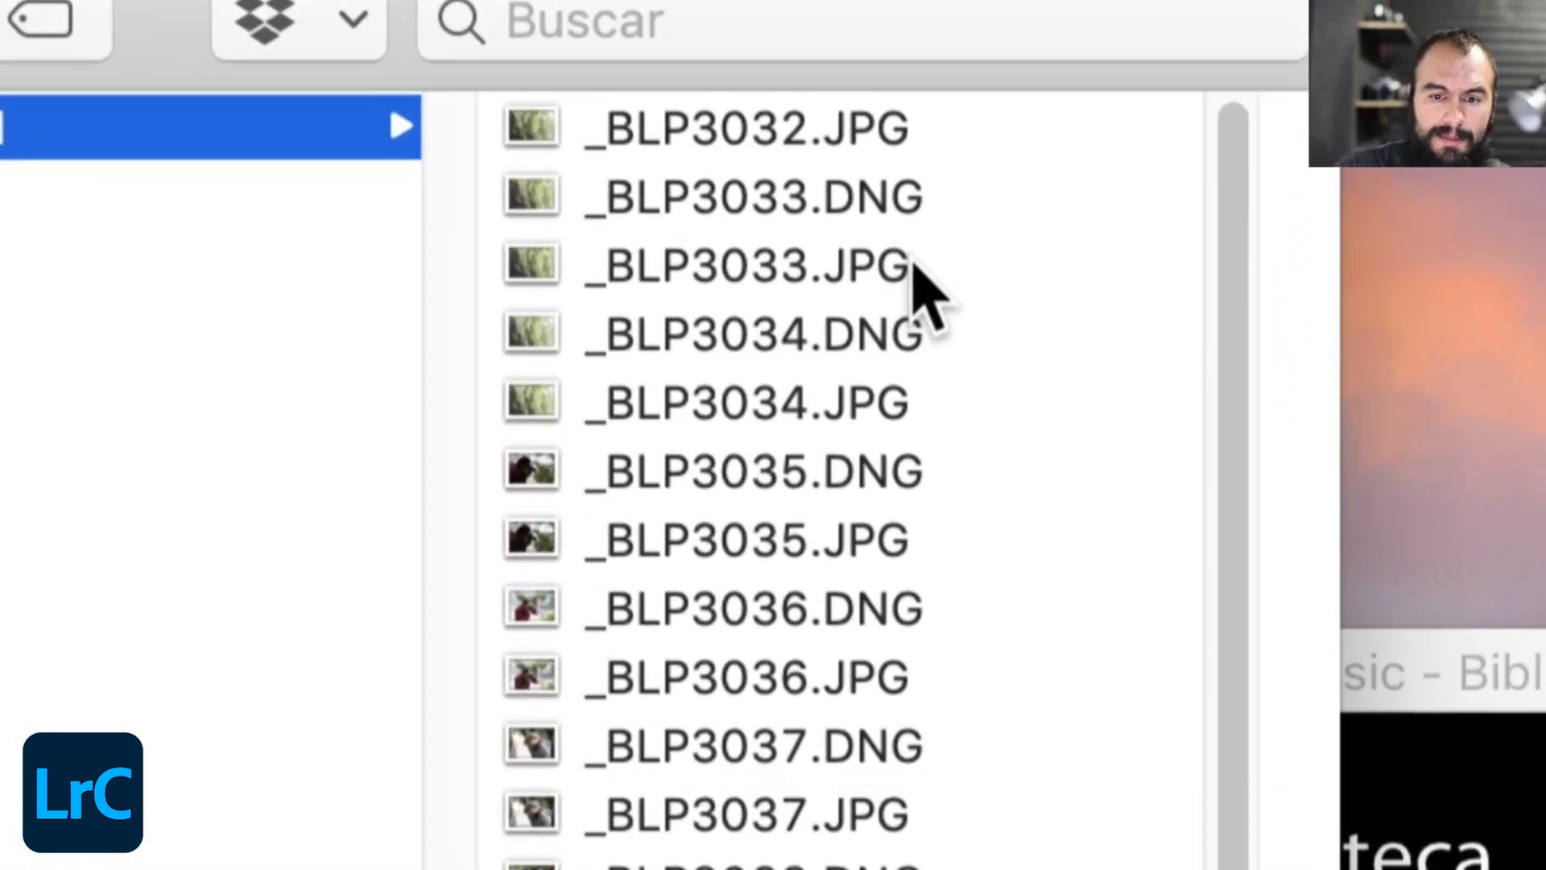
pyautogui.click(916, 205)
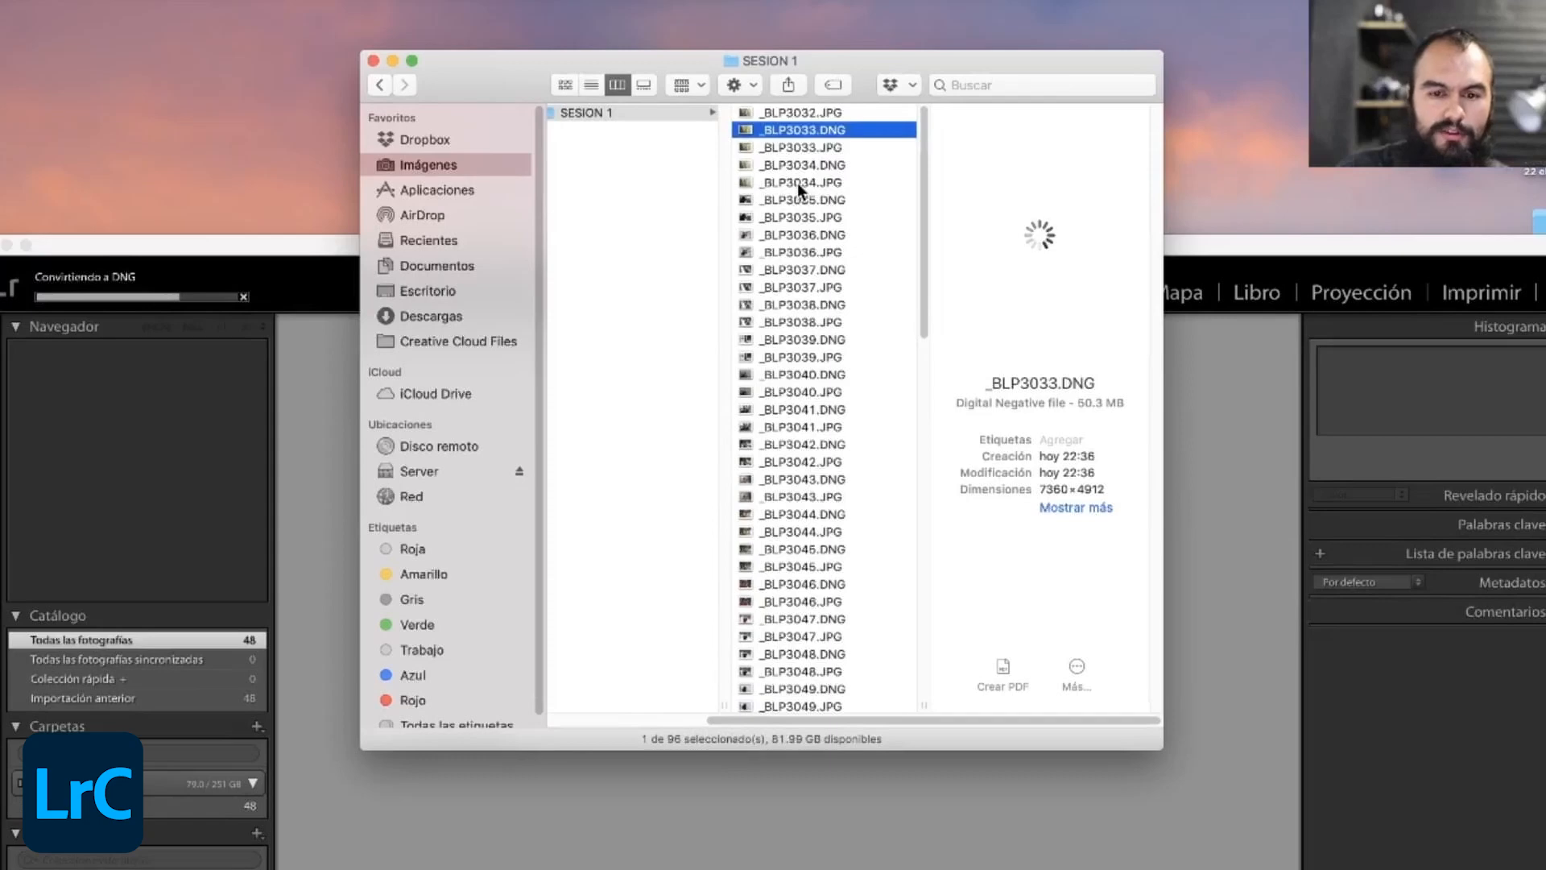
pyautogui.press('Left')
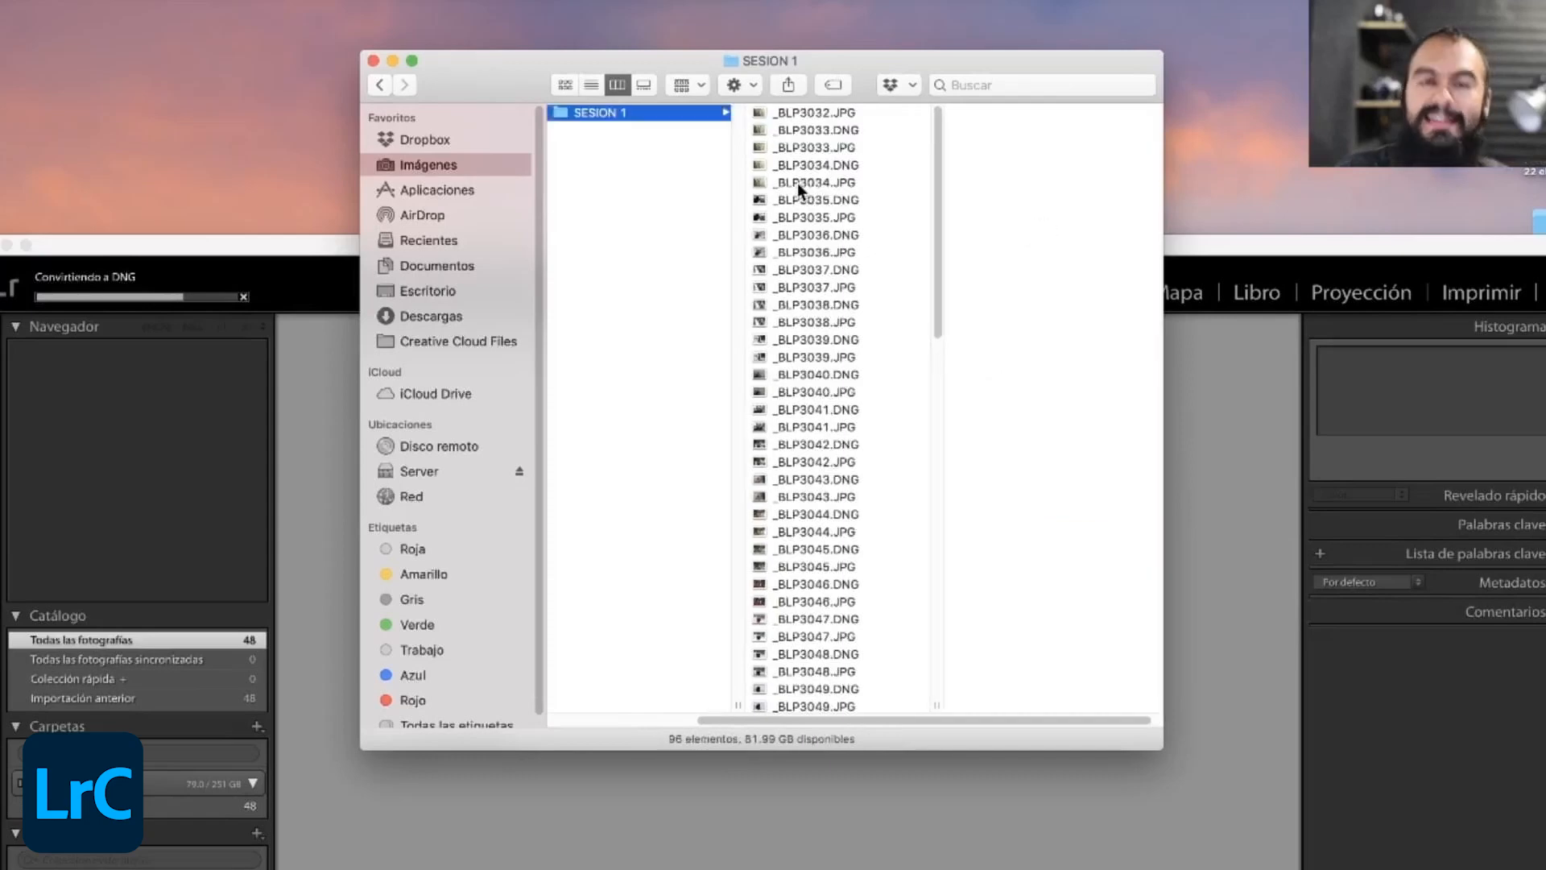
pyautogui.click(266, 256)
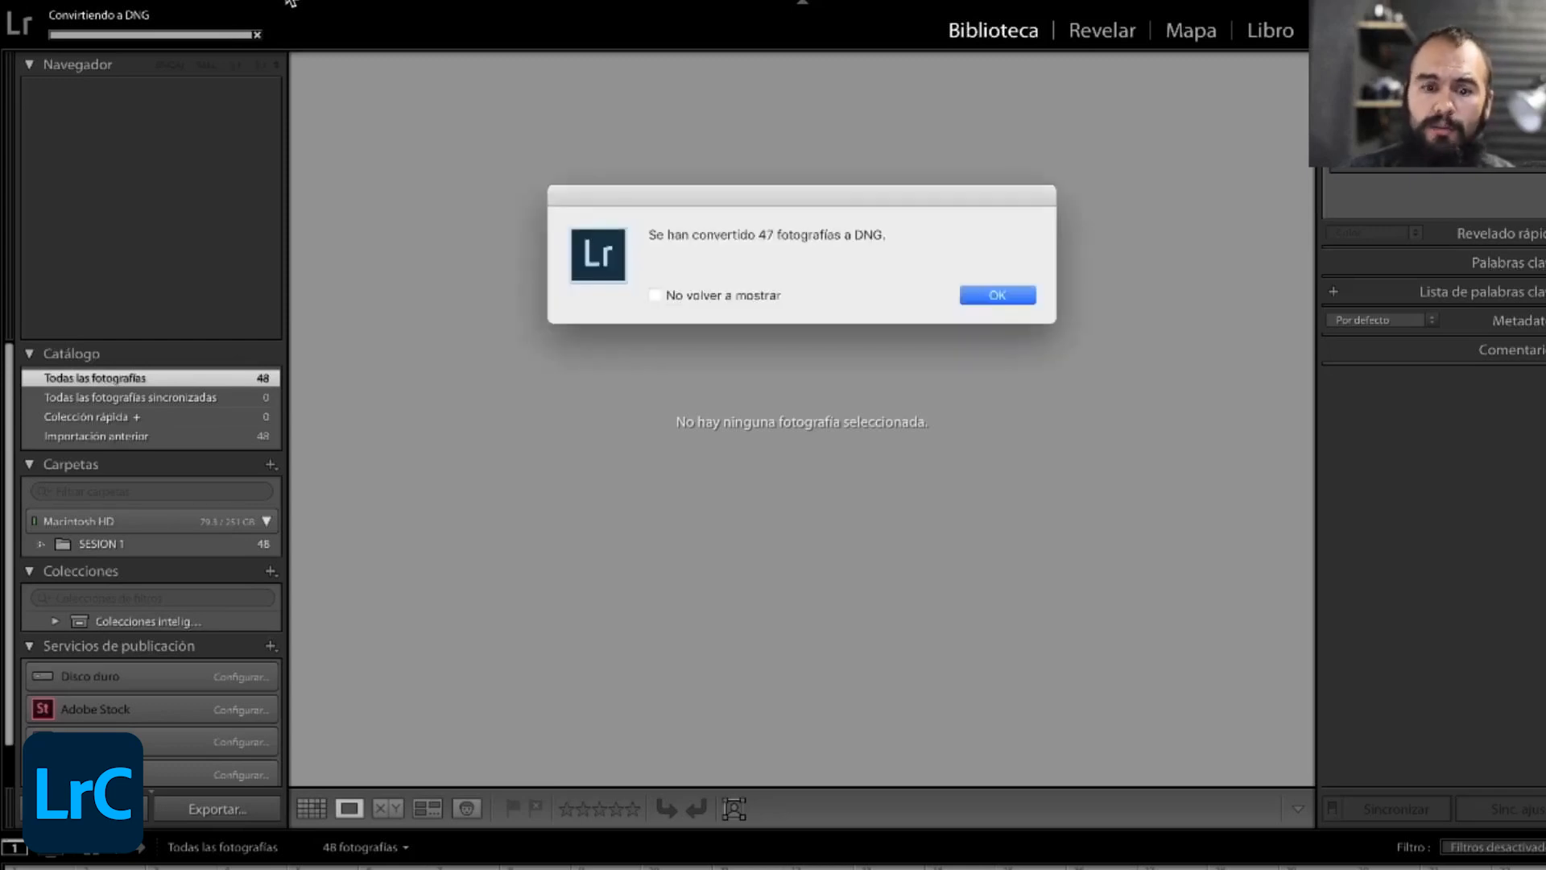
# - Acknowledge the conversion notice and open a new import with the Sesión Ejemplo folder on Escritorio in Macintosh HD as its source
pyautogui.press('Return')
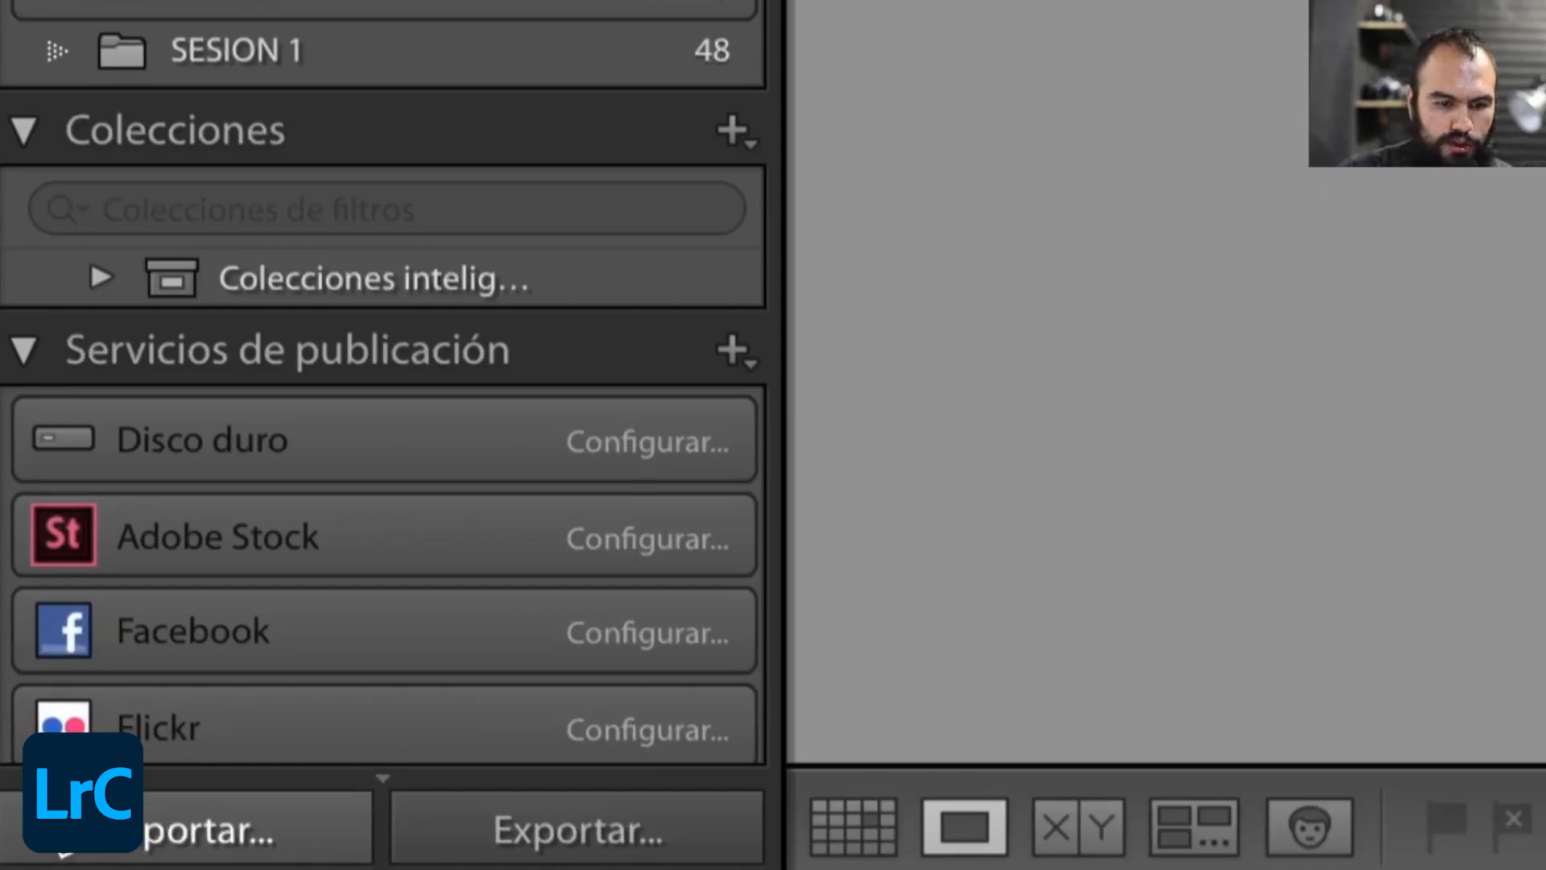
pyautogui.click(187, 831)
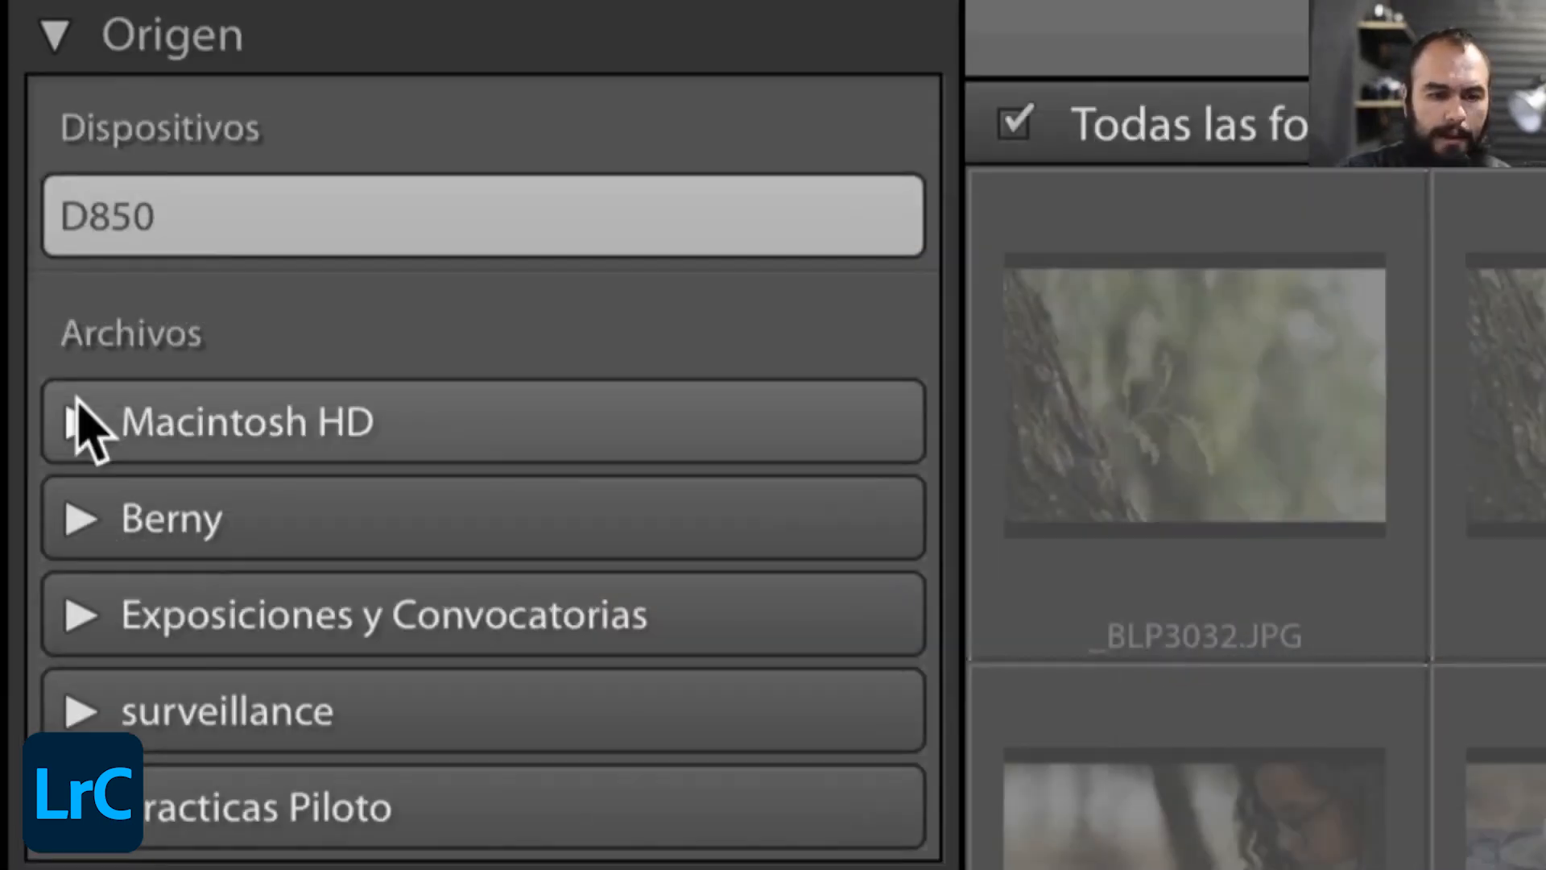
pyautogui.click(71, 411)
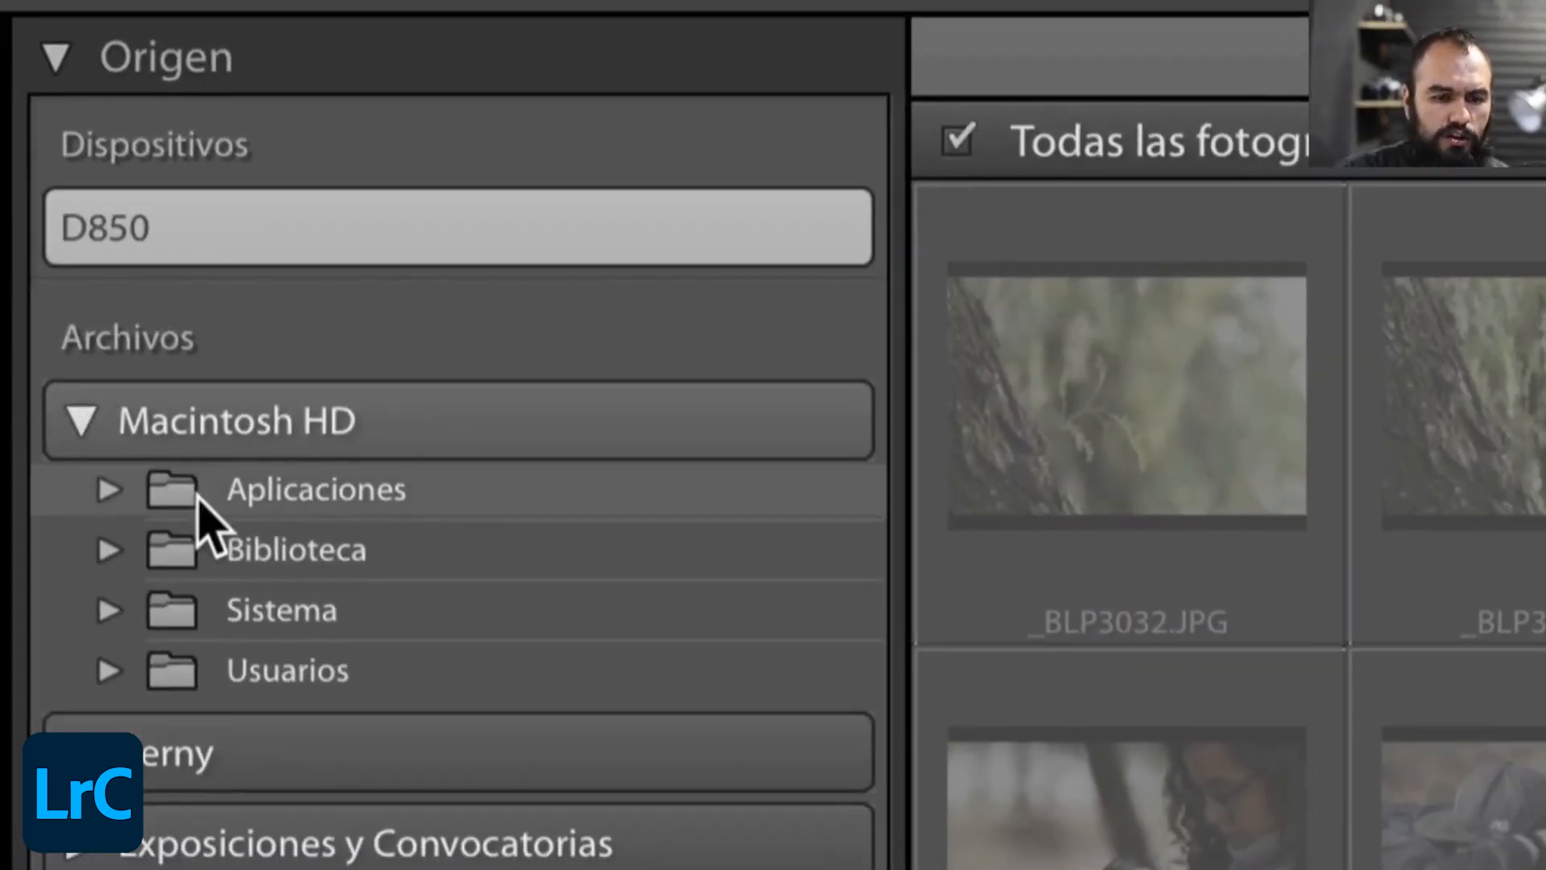
pyautogui.click(108, 669)
pyautogui.click(163, 729)
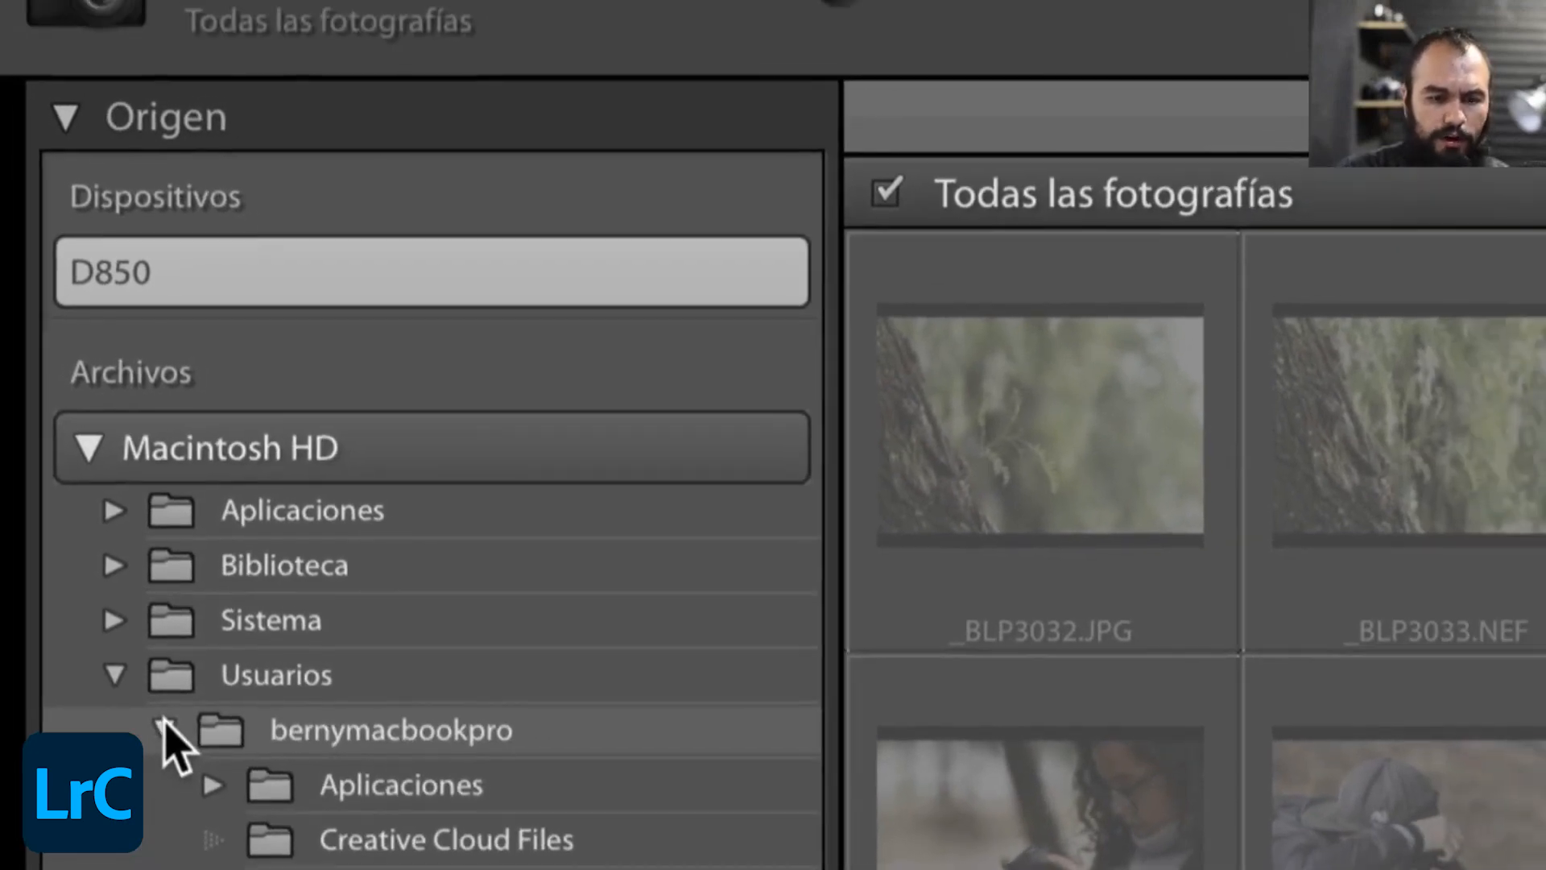
pyautogui.scroll(-1, 165, 734)
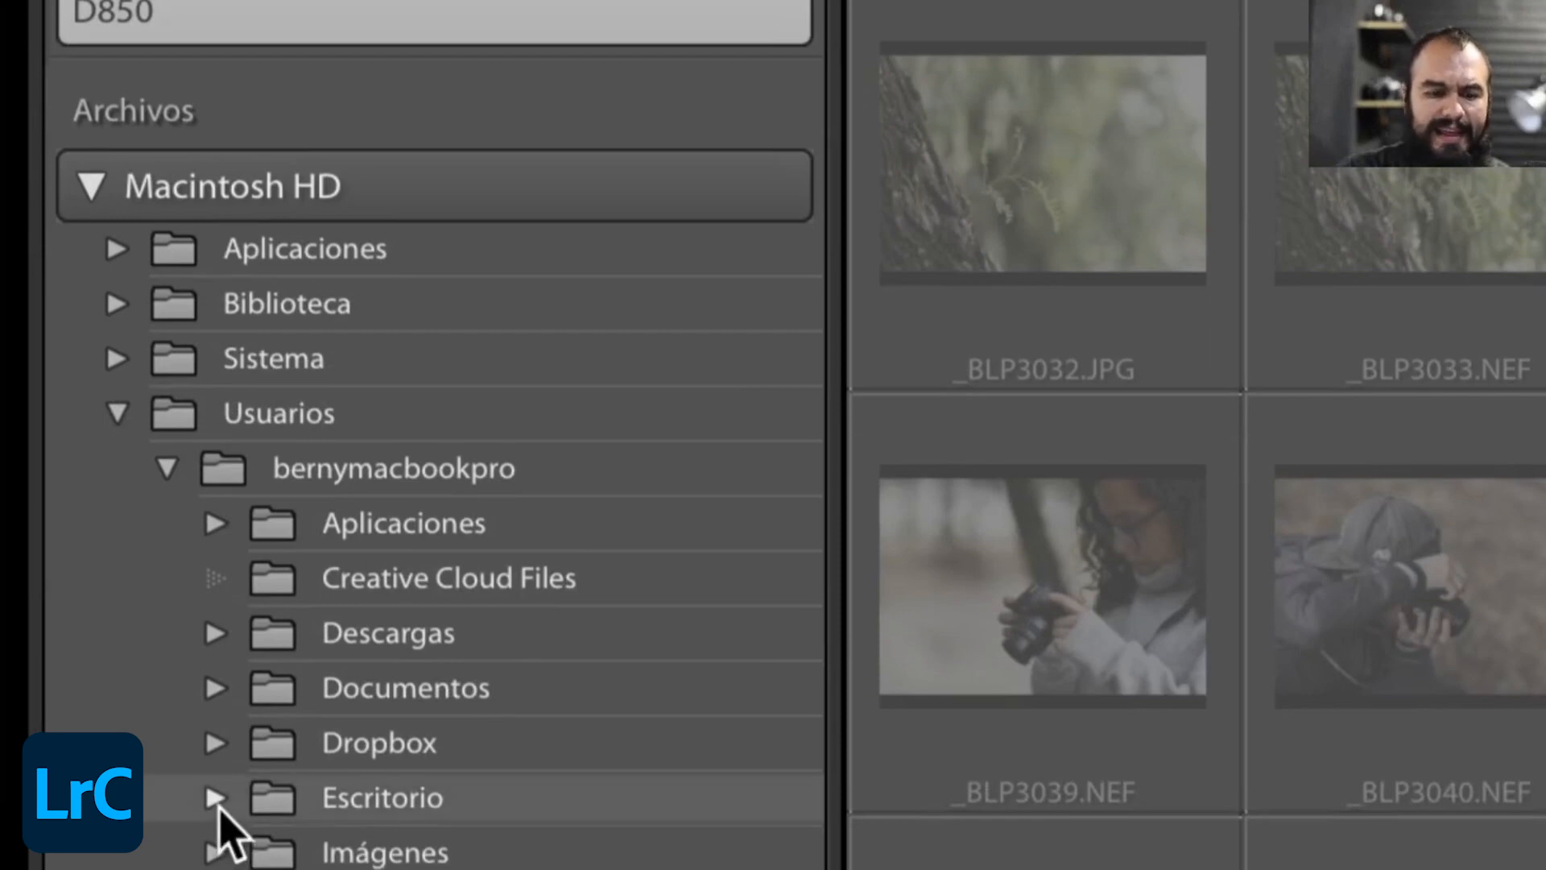
pyautogui.click(215, 799)
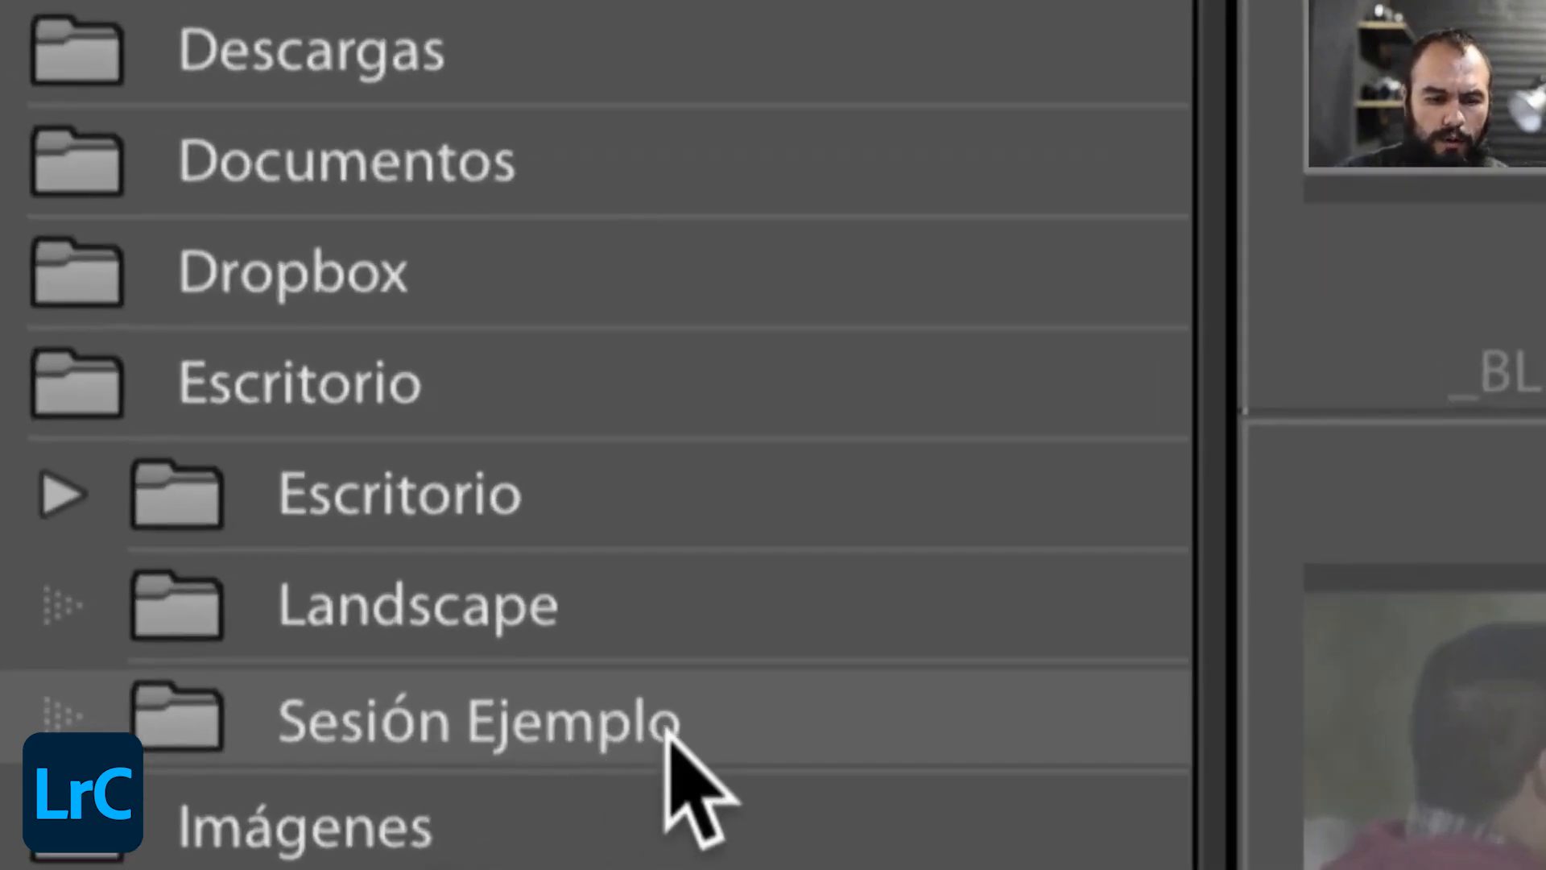
pyautogui.click(465, 727)
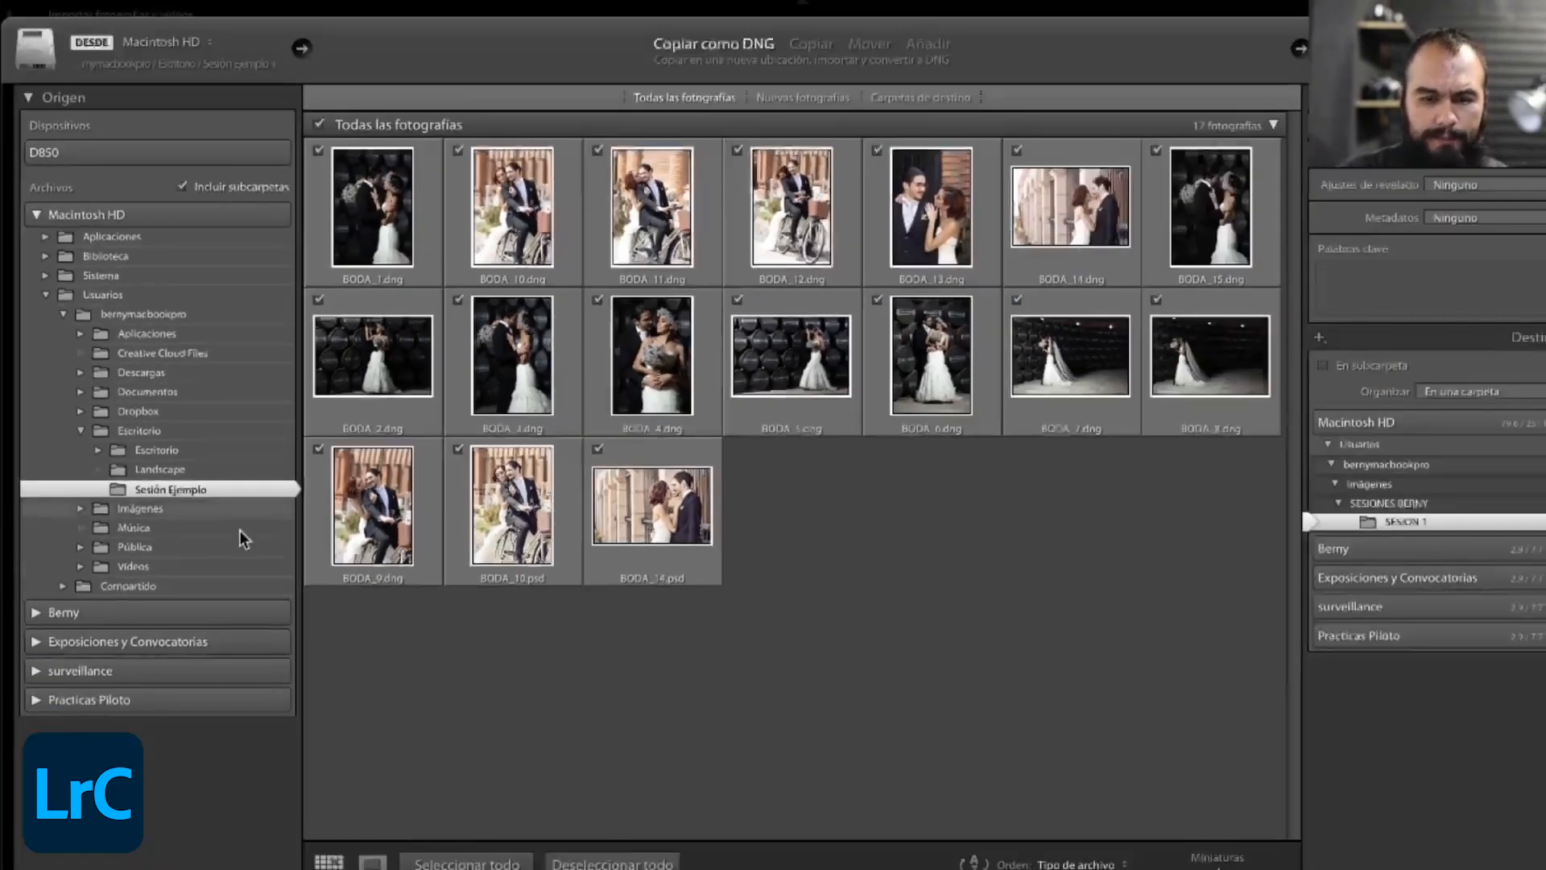
# - Include all the Sesión Ejemplo photos in the import and keep them organized as En una carpeta
pyautogui.click(493, 864)
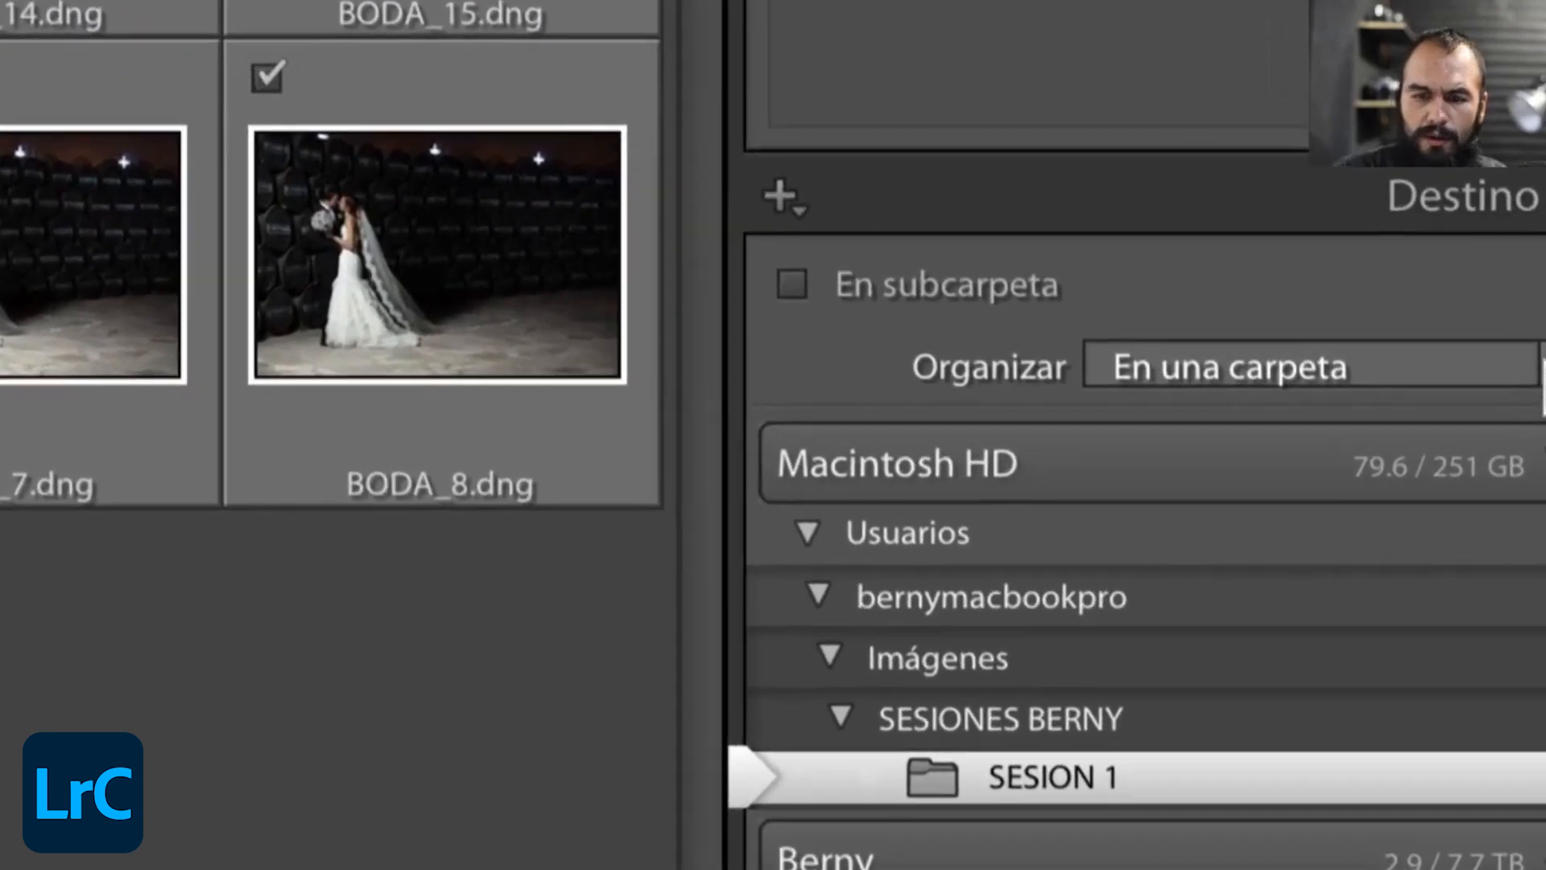
pyautogui.click(1211, 367)
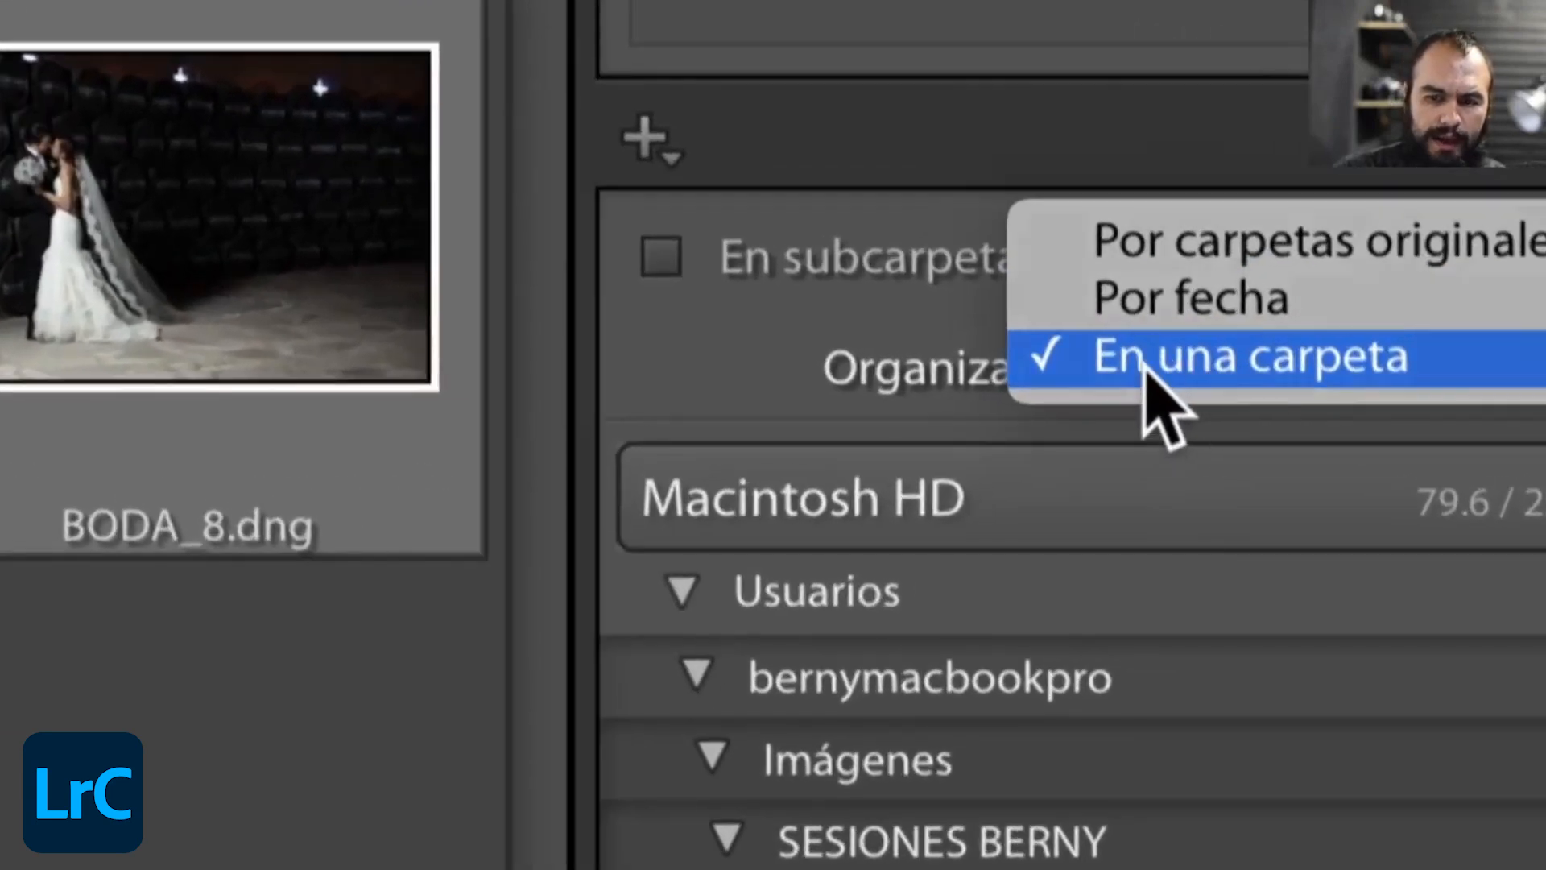
pyautogui.click(1144, 366)
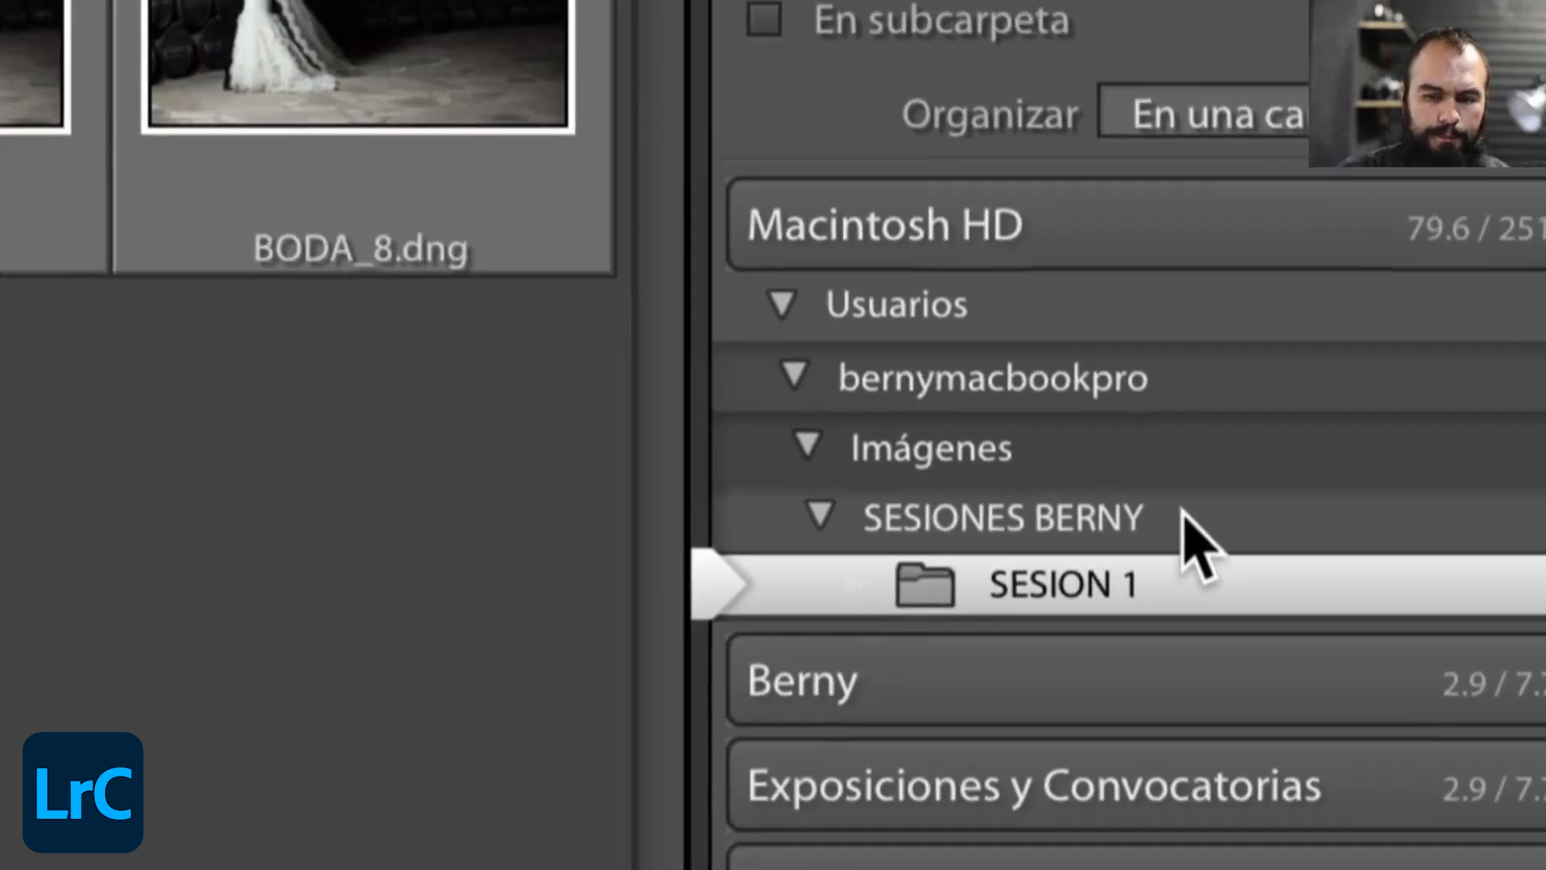
# - Create a destination folder named SESION 2 inside SESIONES BERNY for the imported photos
pyautogui.click(1183, 520)
pyautogui.rightClick(1183, 519)
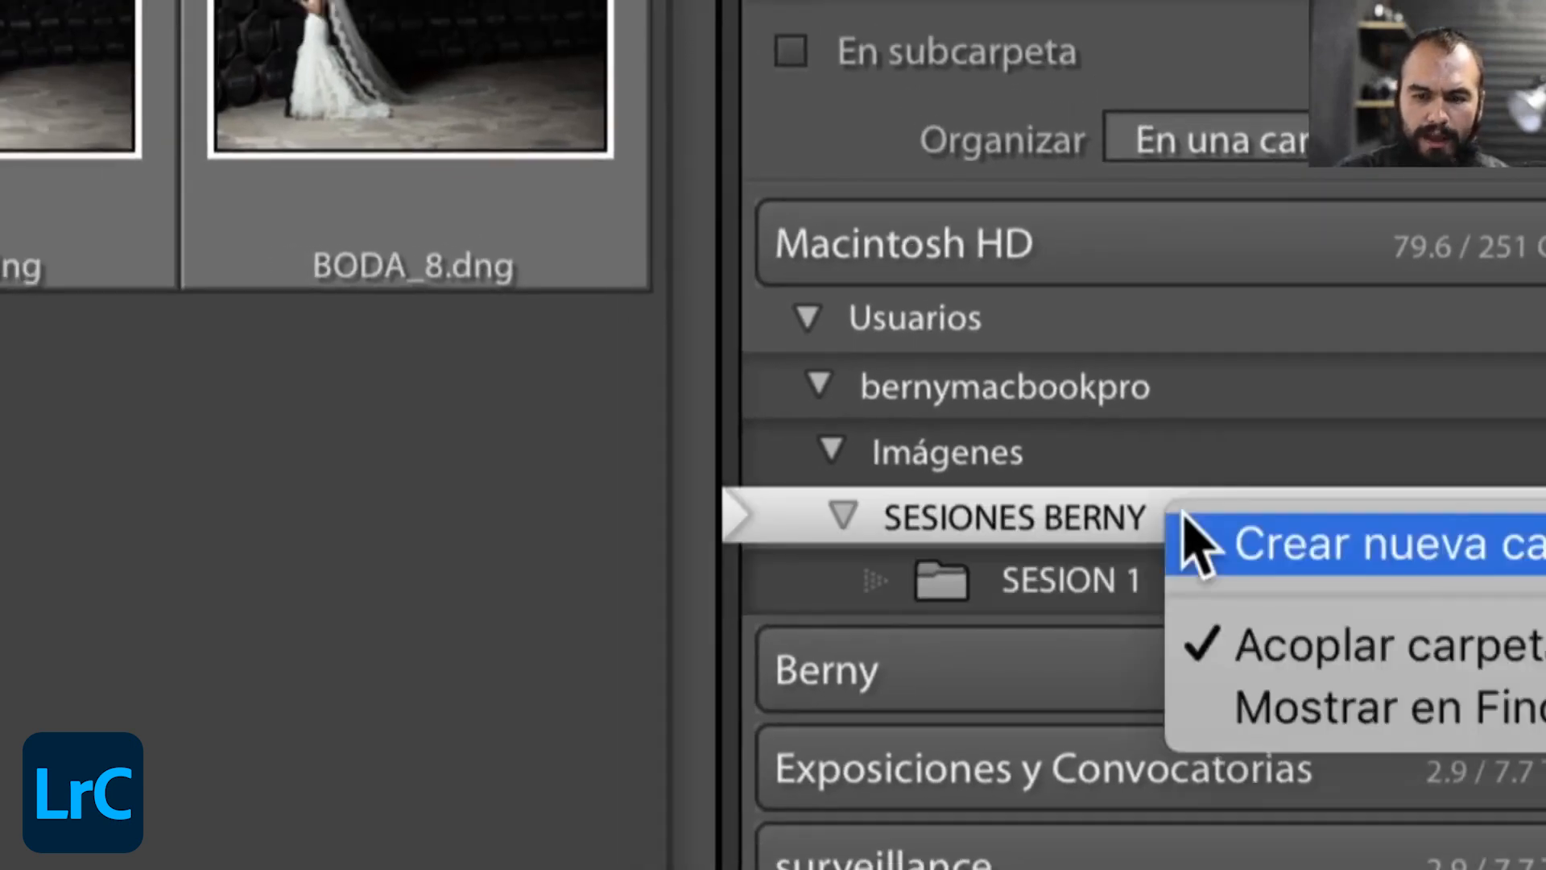
pyautogui.click(1318, 547)
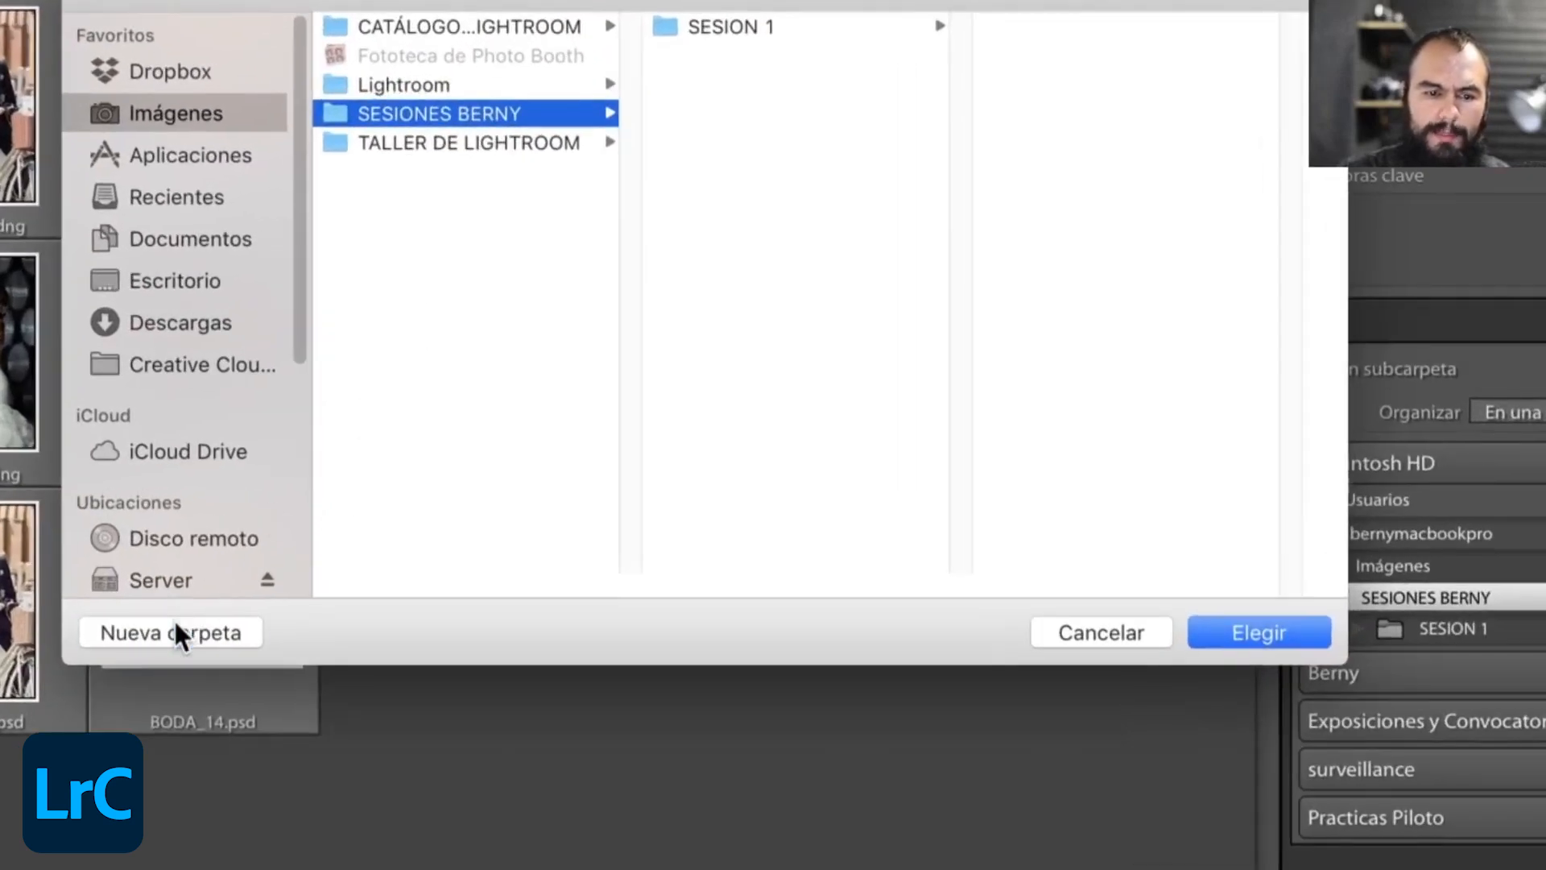
pyautogui.click(176, 630)
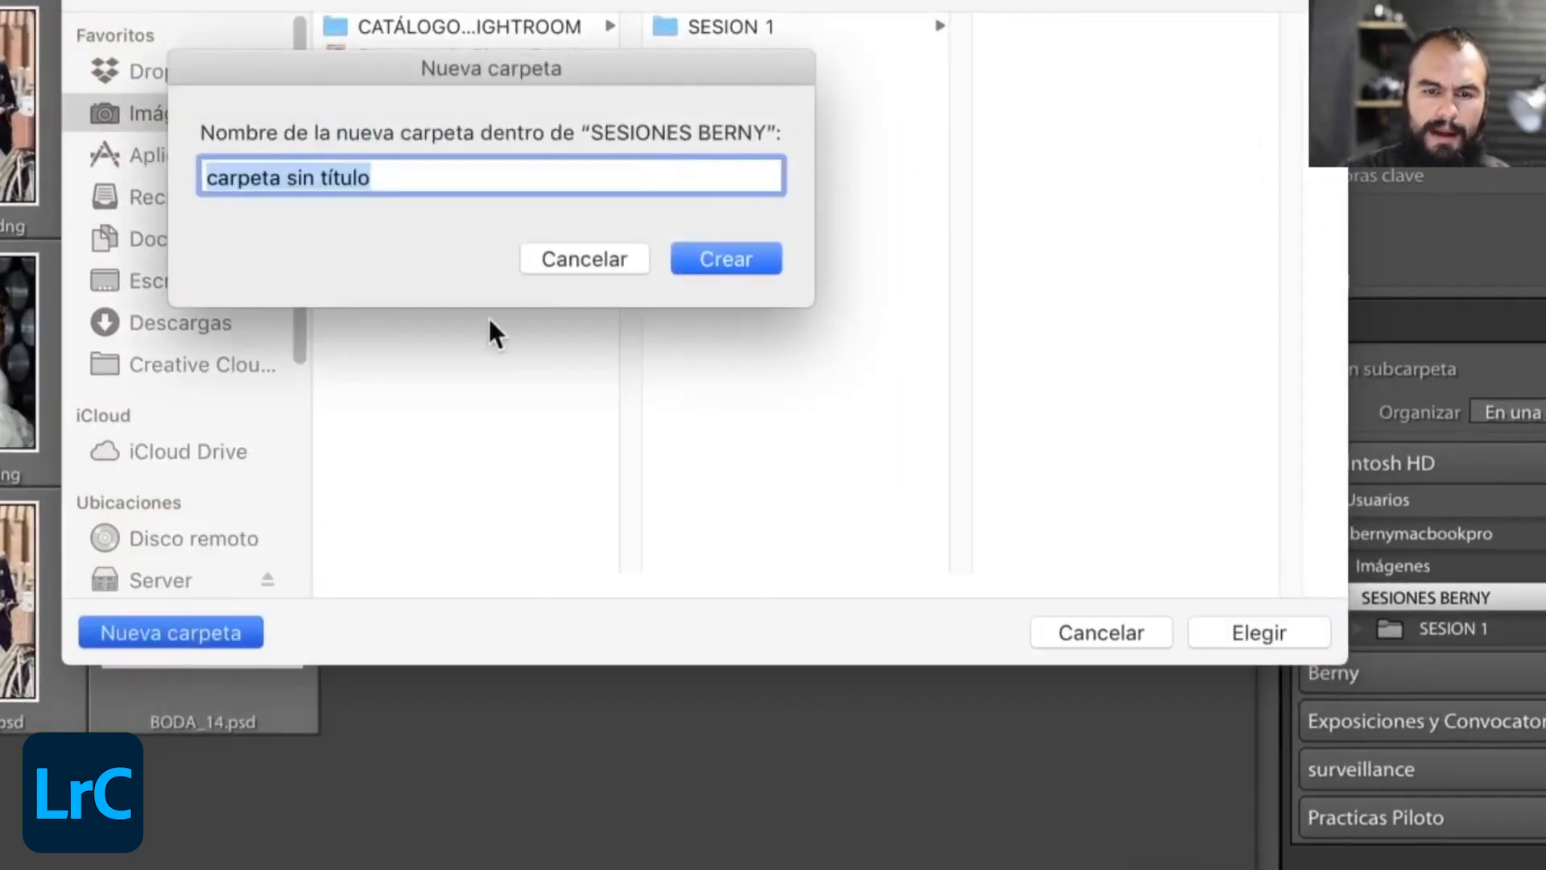
pyautogui.write('SESION 2')
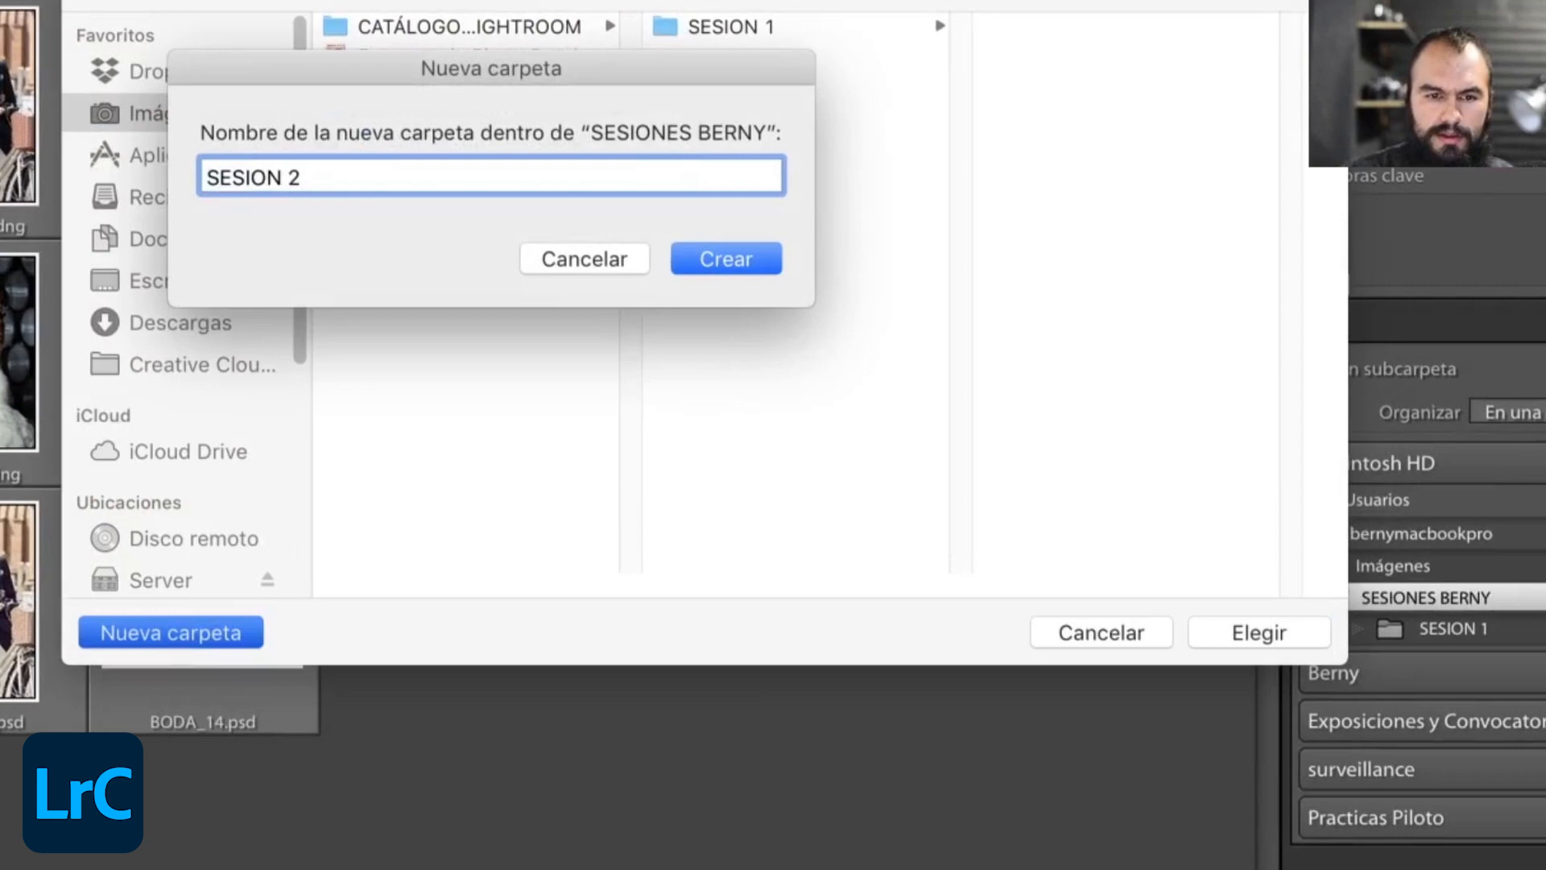
pyautogui.press('Return')
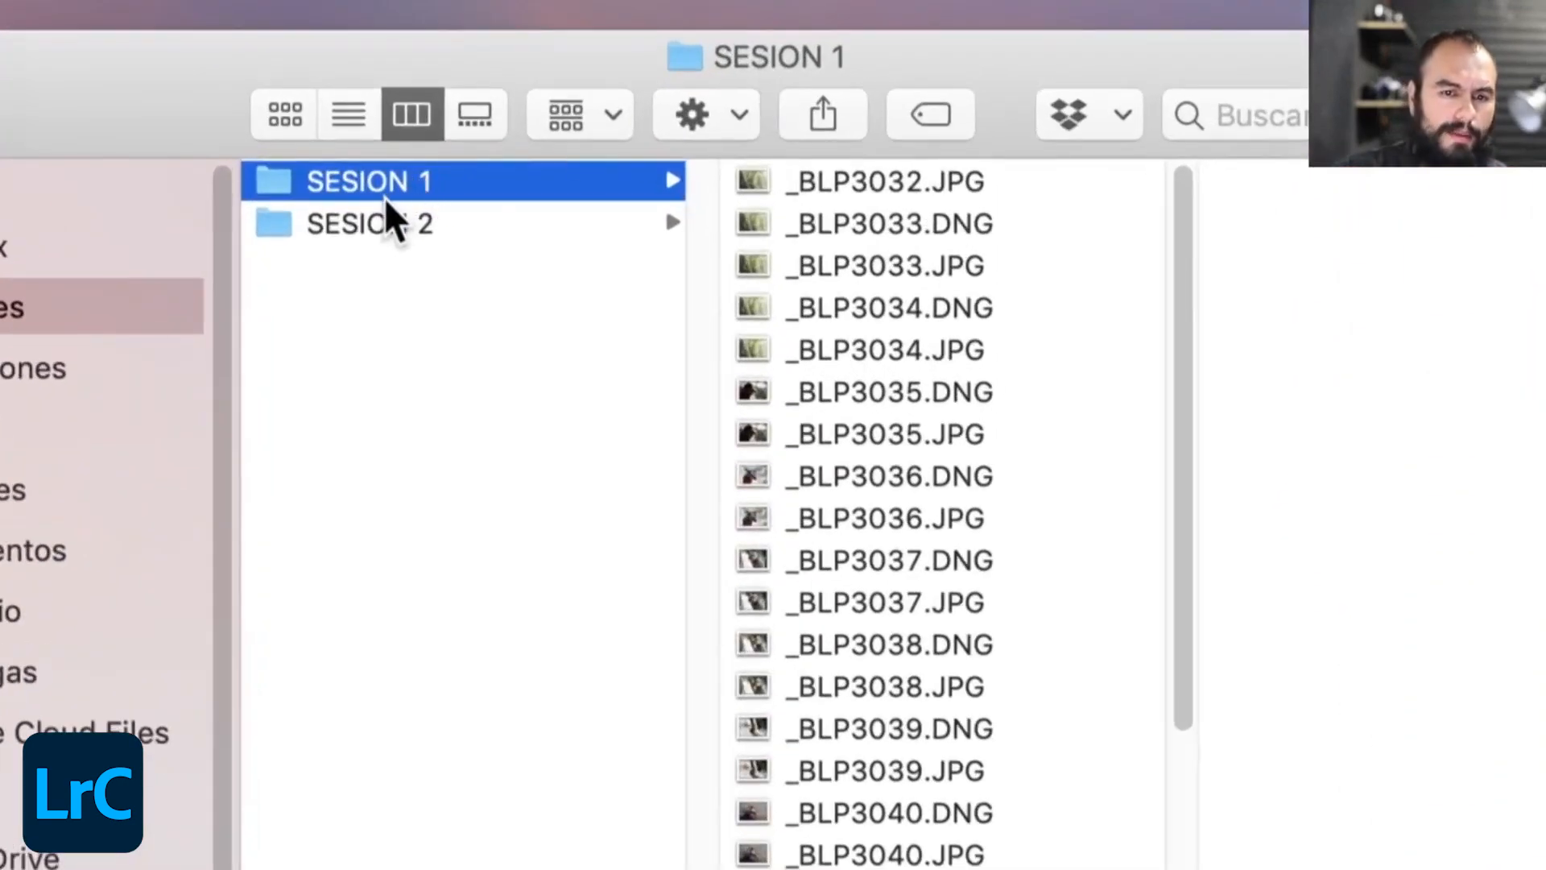
# - Compare the contents of SESION 1 and SESION 2 in Finder and check both folders inside SESIONES BERNY
pyautogui.click(417, 224)
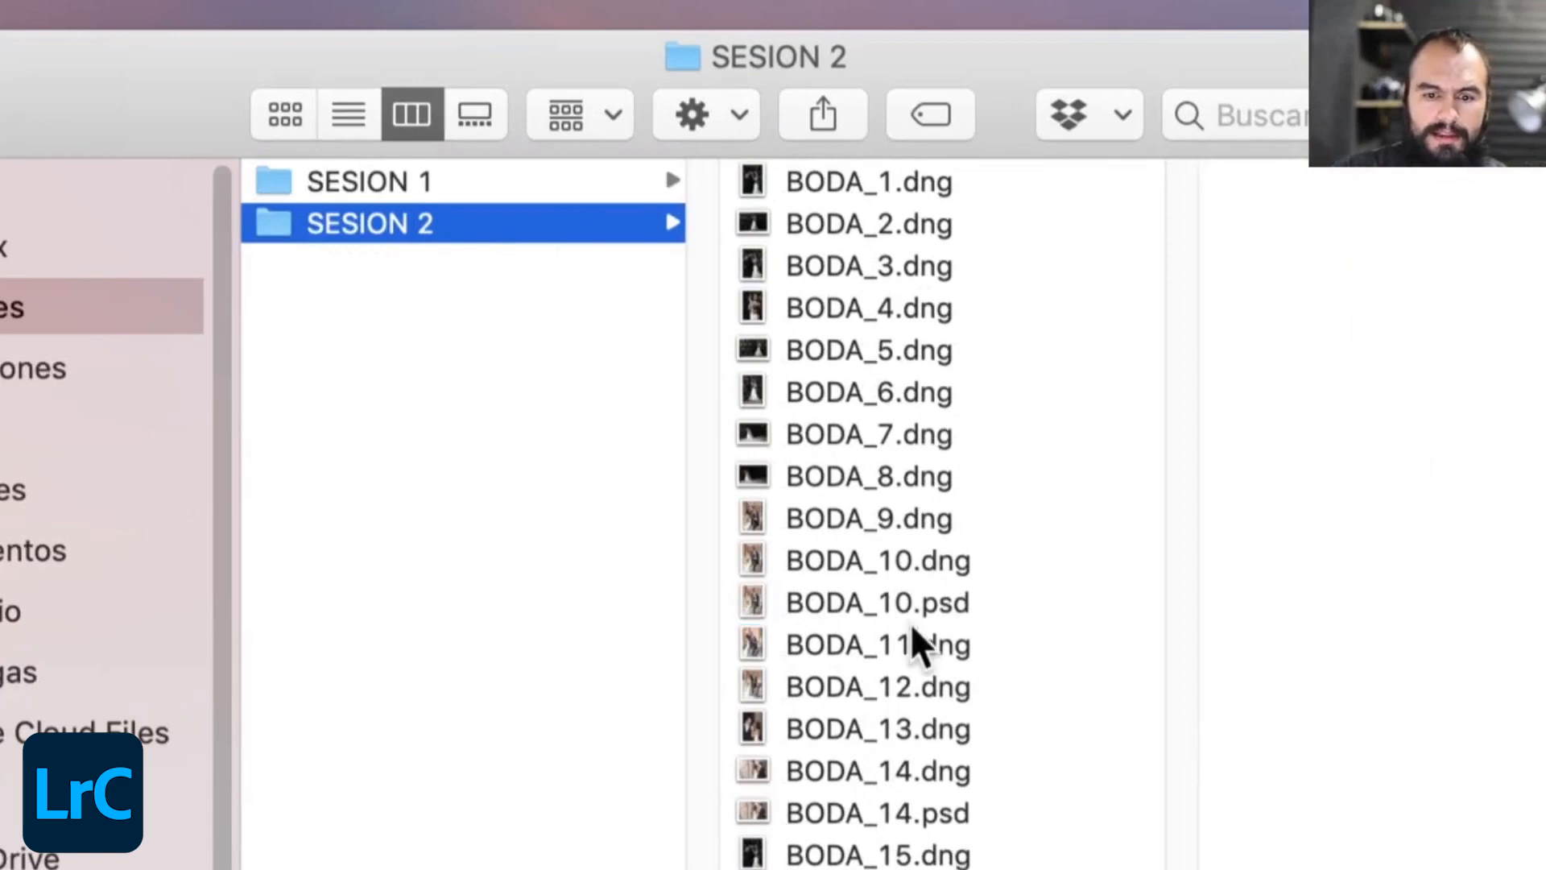
pyautogui.click(415, 175)
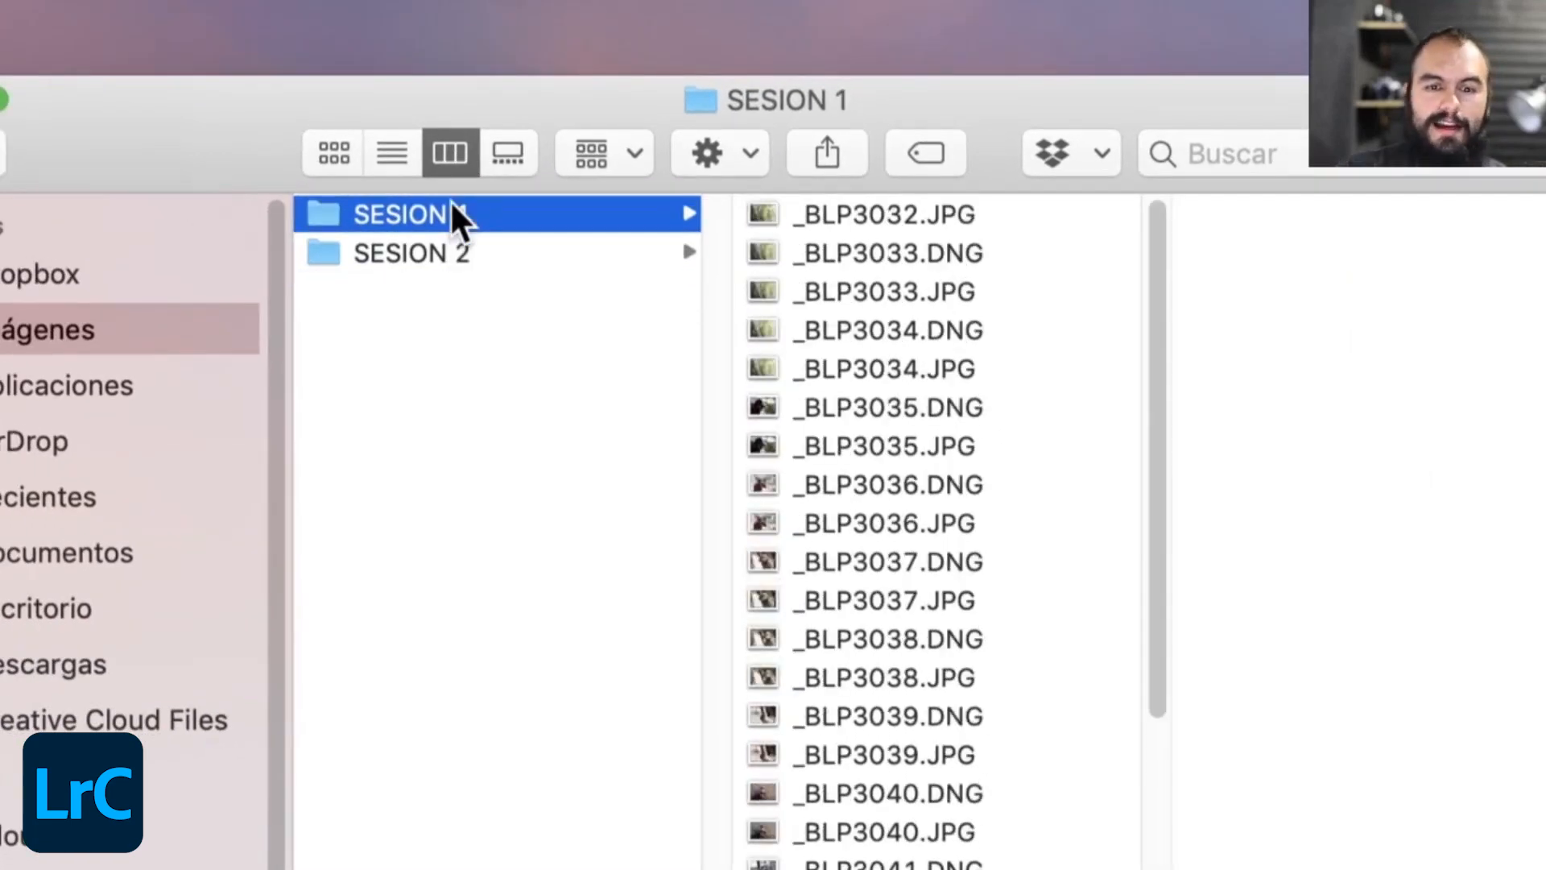
pyautogui.press('Down')
pyautogui.press('Up')
pyautogui.press('Down')
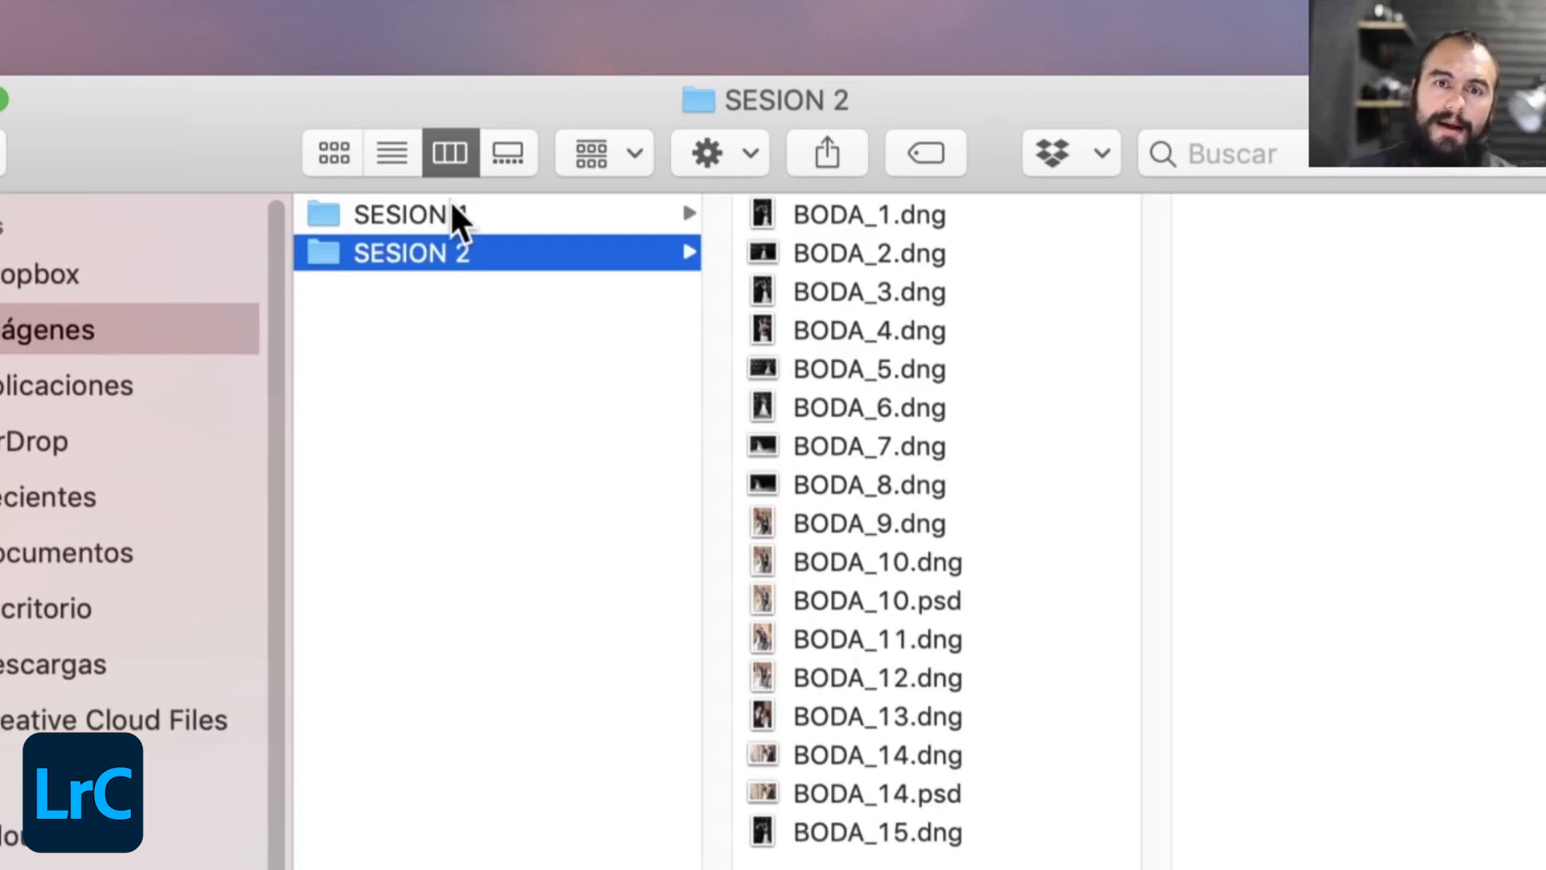
pyautogui.hscroll(-5, 449, 200)
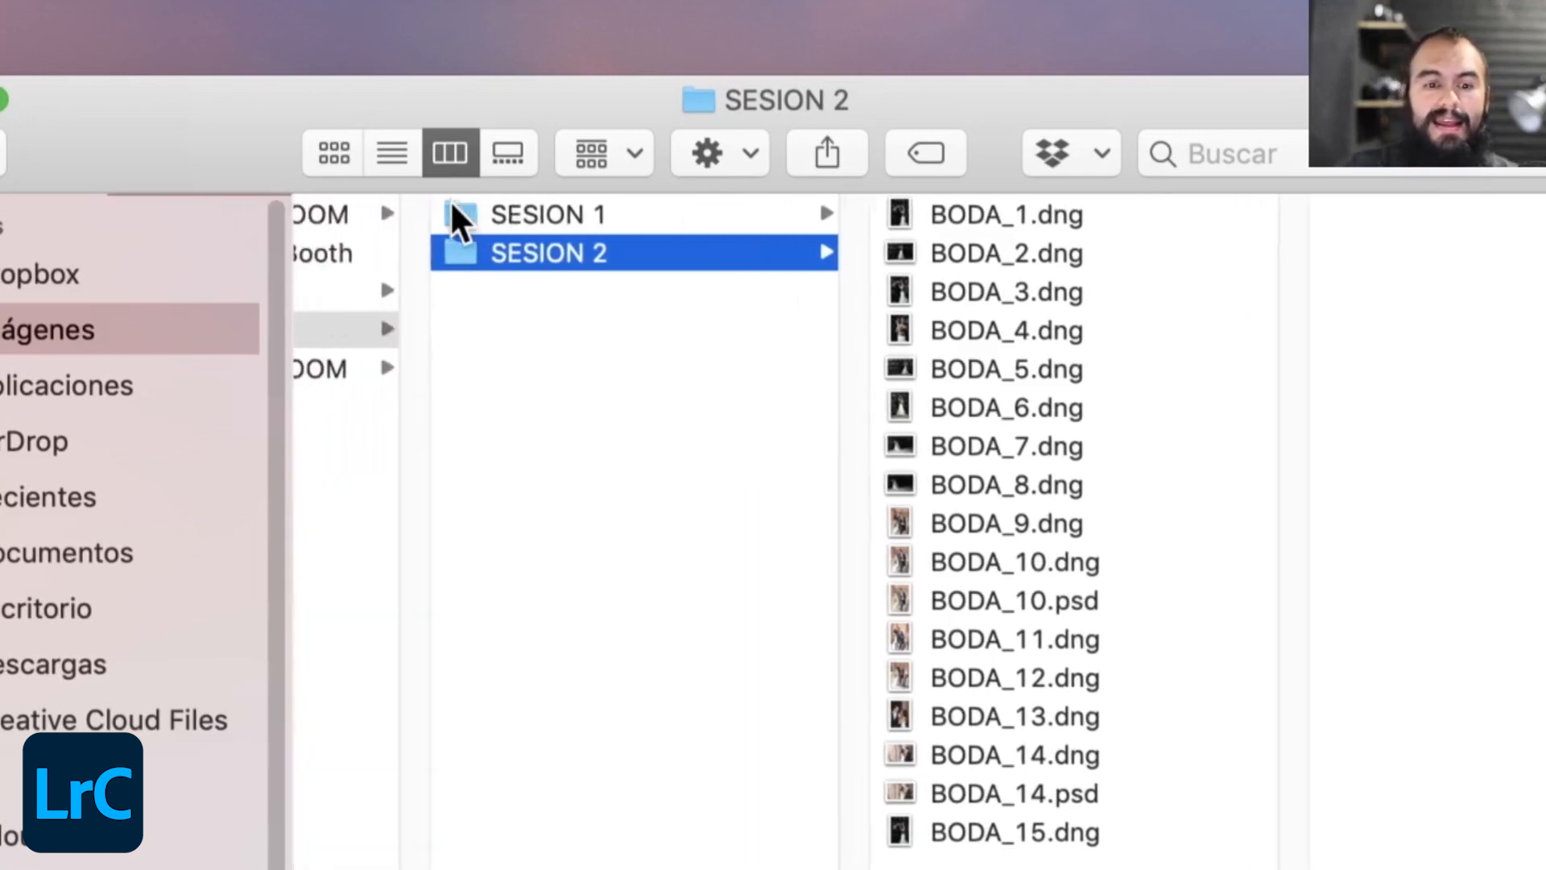
pyautogui.click(536, 330)
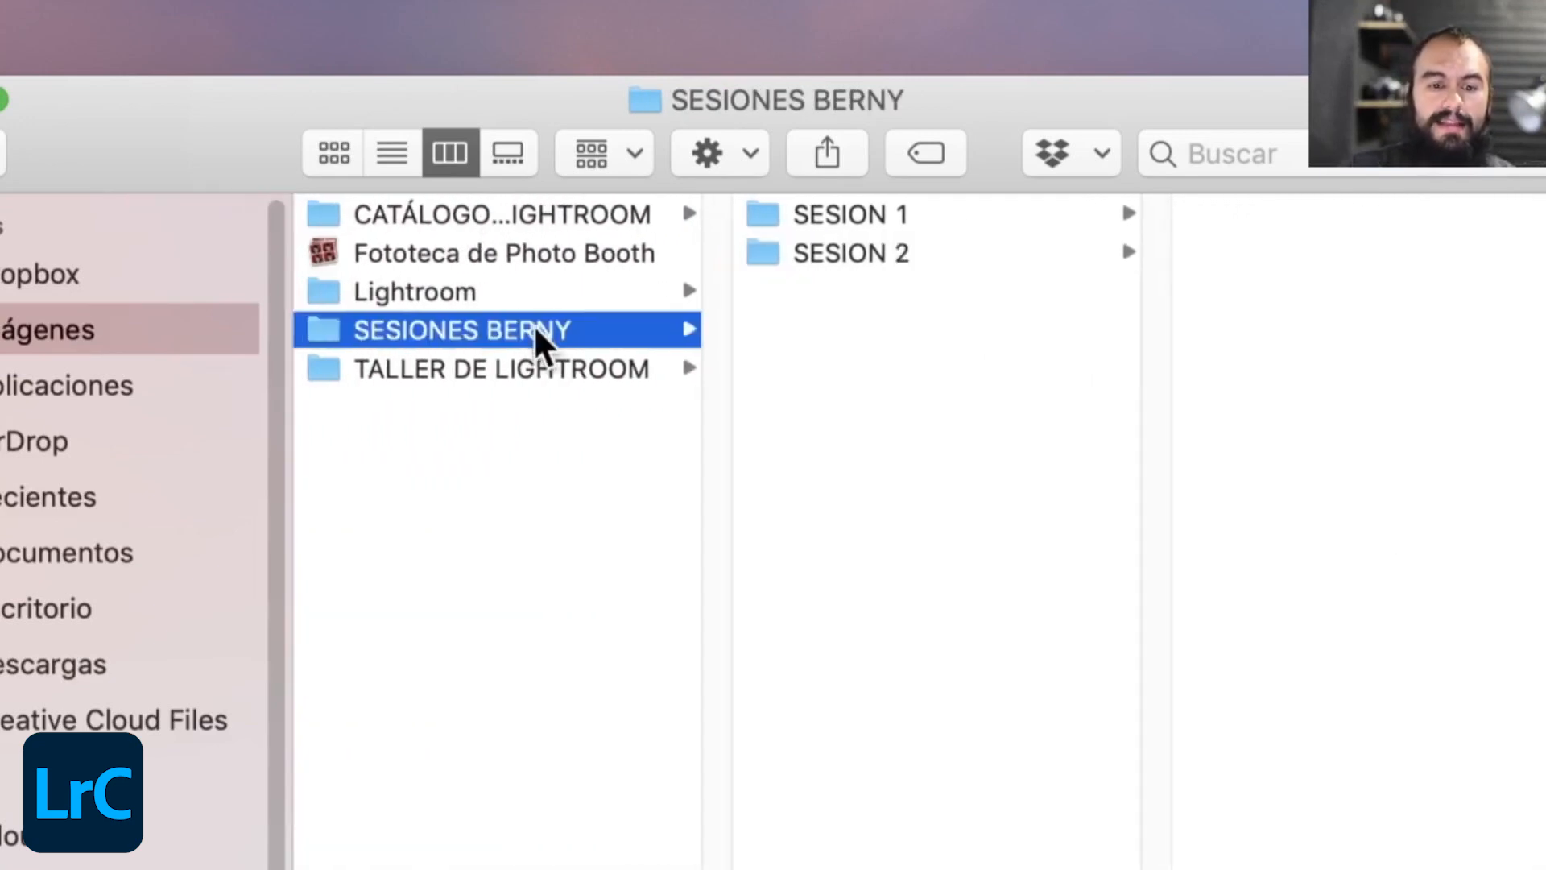
pyautogui.press('Return')
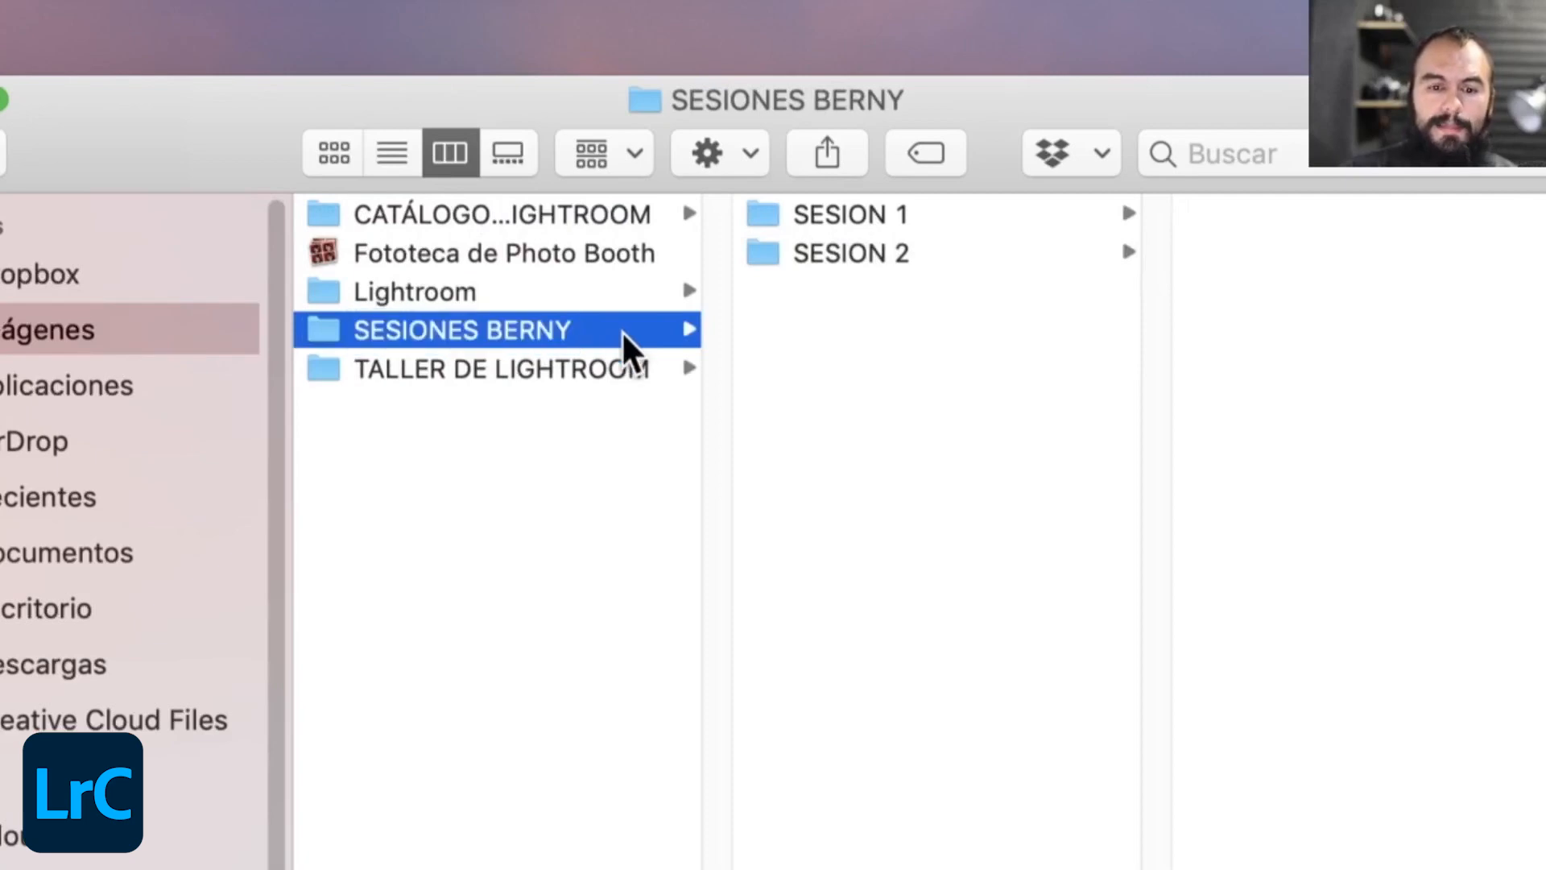
pyautogui.press('Right')
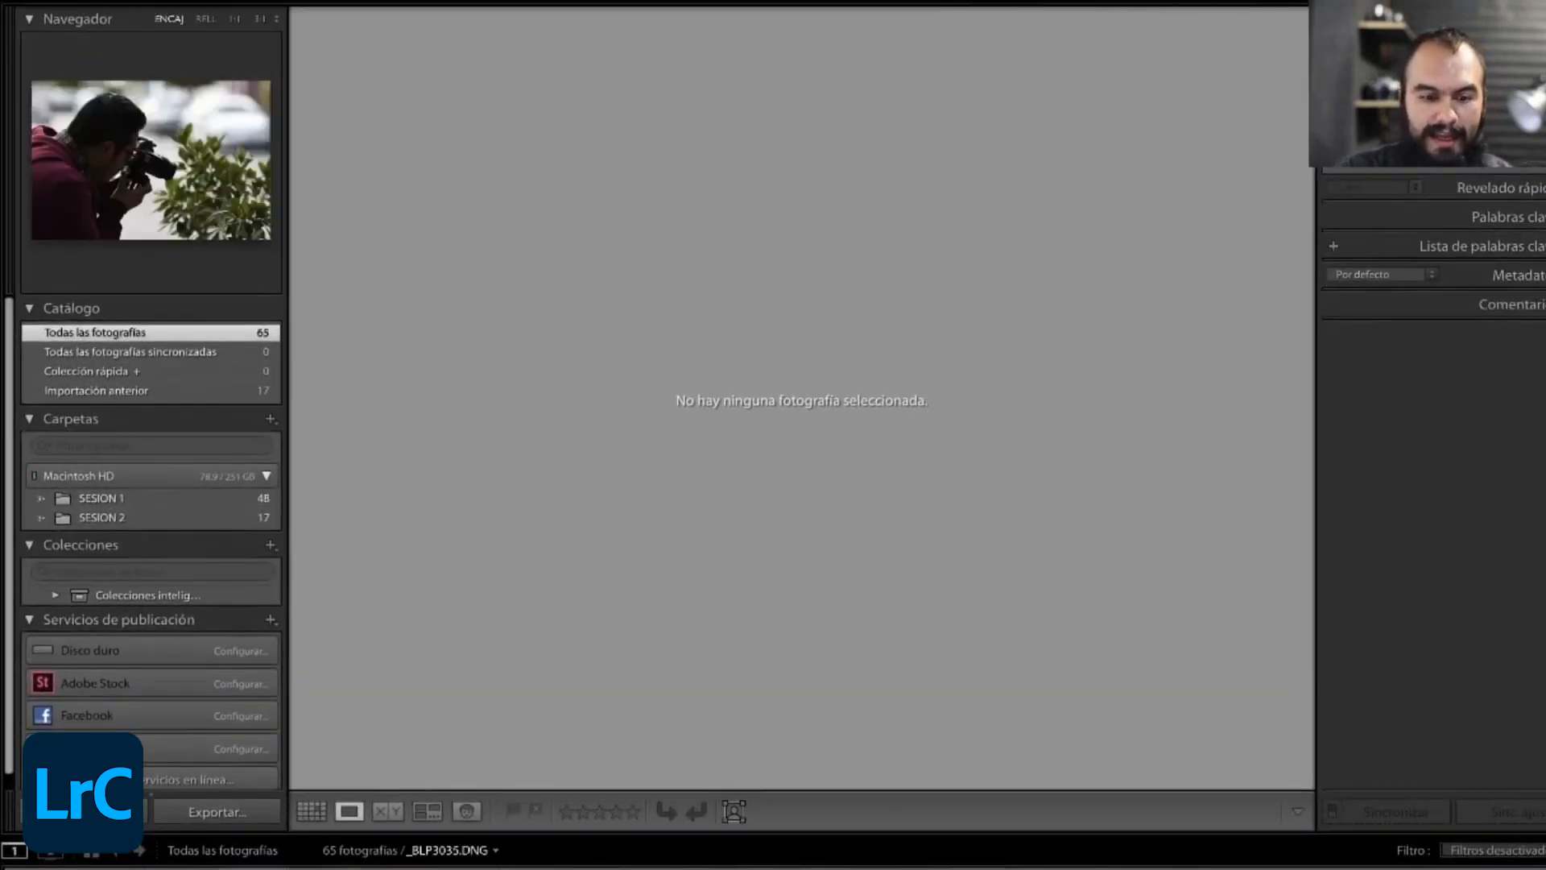
# - Browse the imported photos of both sessions in Lightroom Classic, viewing BODA_4.dng and _BLP3077.DNG enlarged
pyautogui.hscroll(15, 773, 837)
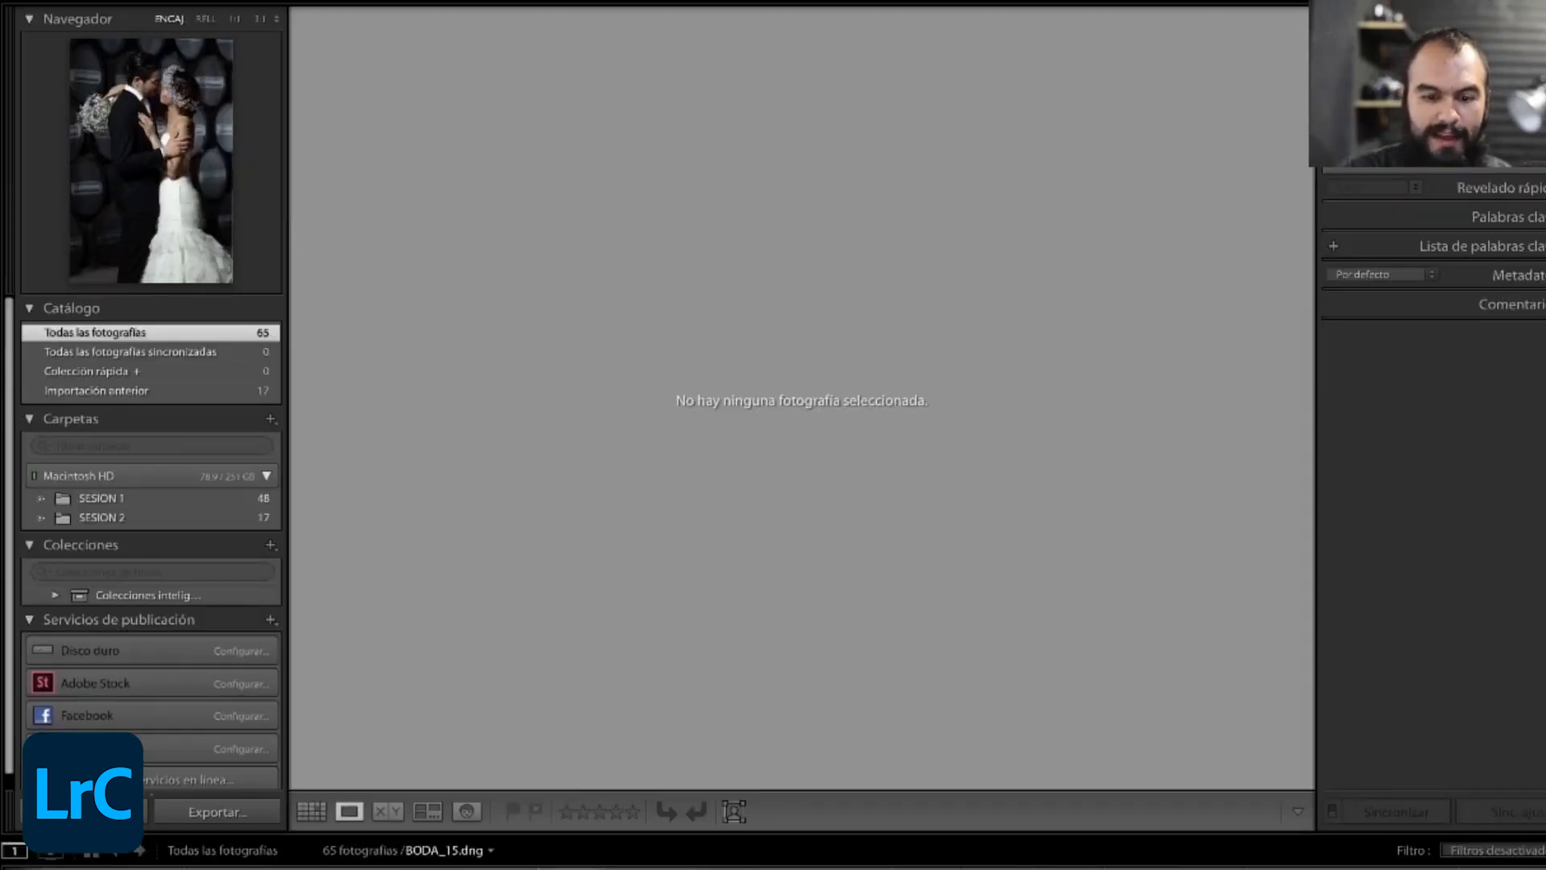
pyautogui.click(643, 868)
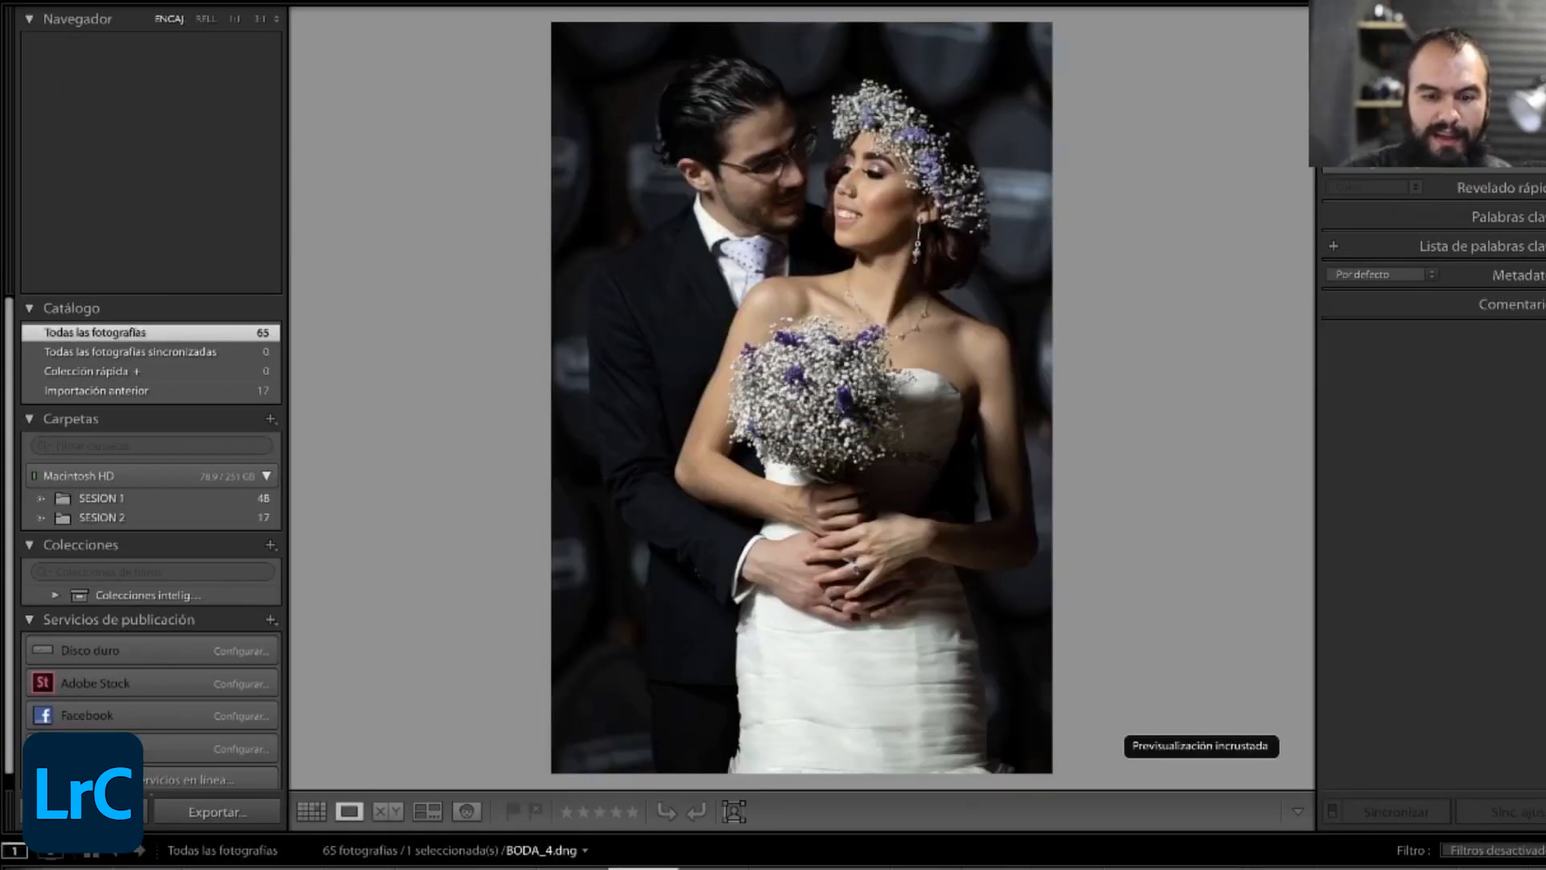
pyautogui.click(218, 868)
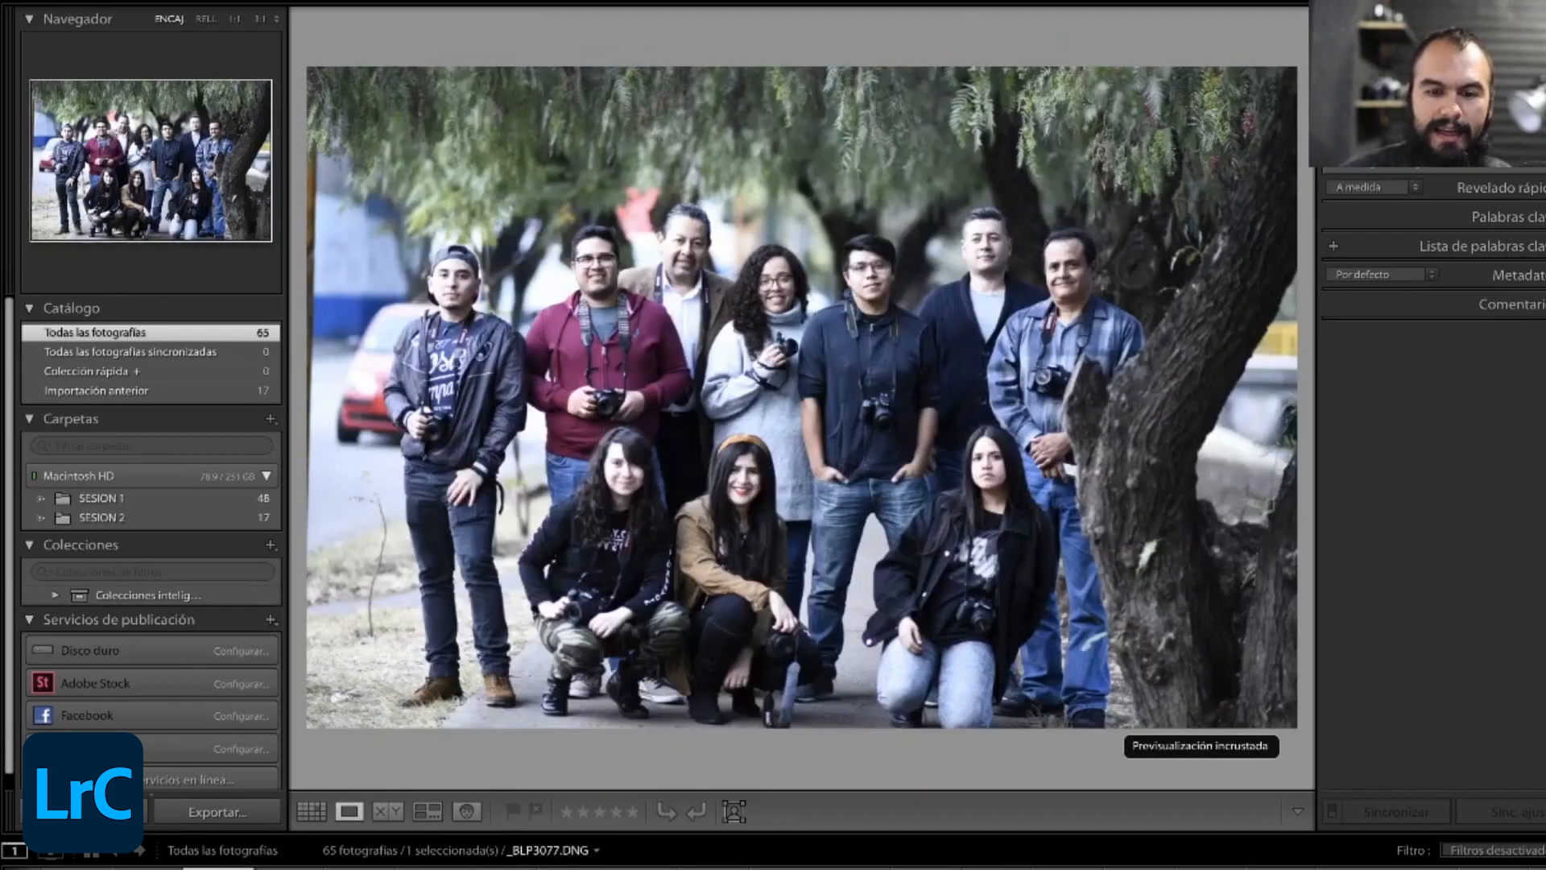
pyautogui.click(78, 867)
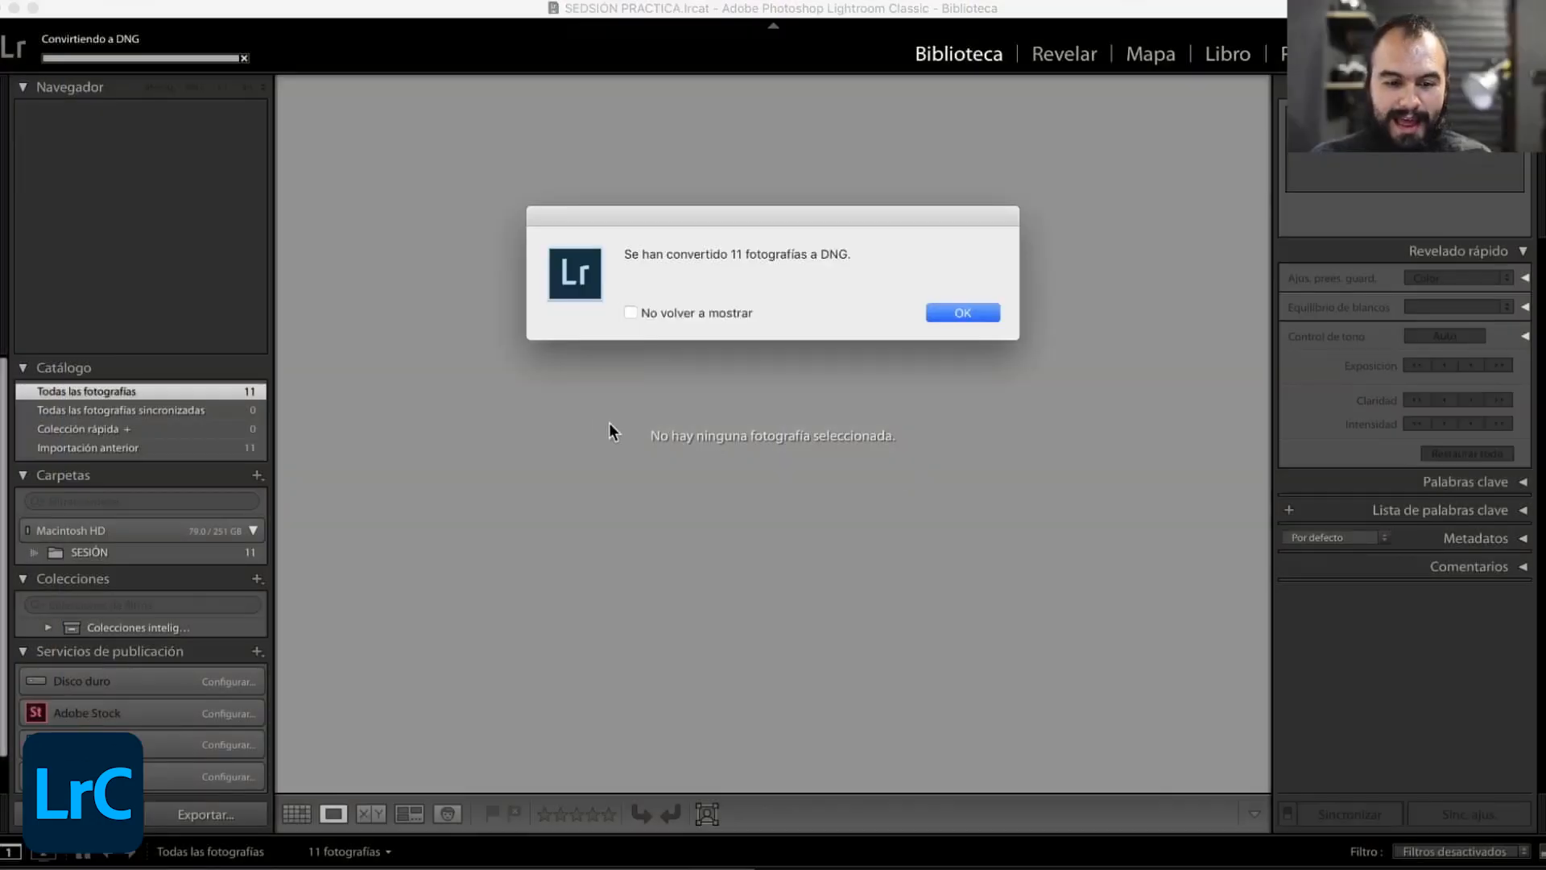
# - Acknowledge the conversion notice, inspect BL_IMG_09.DNG at 1:1, and return it to the fitted view
pyautogui.press('Return')
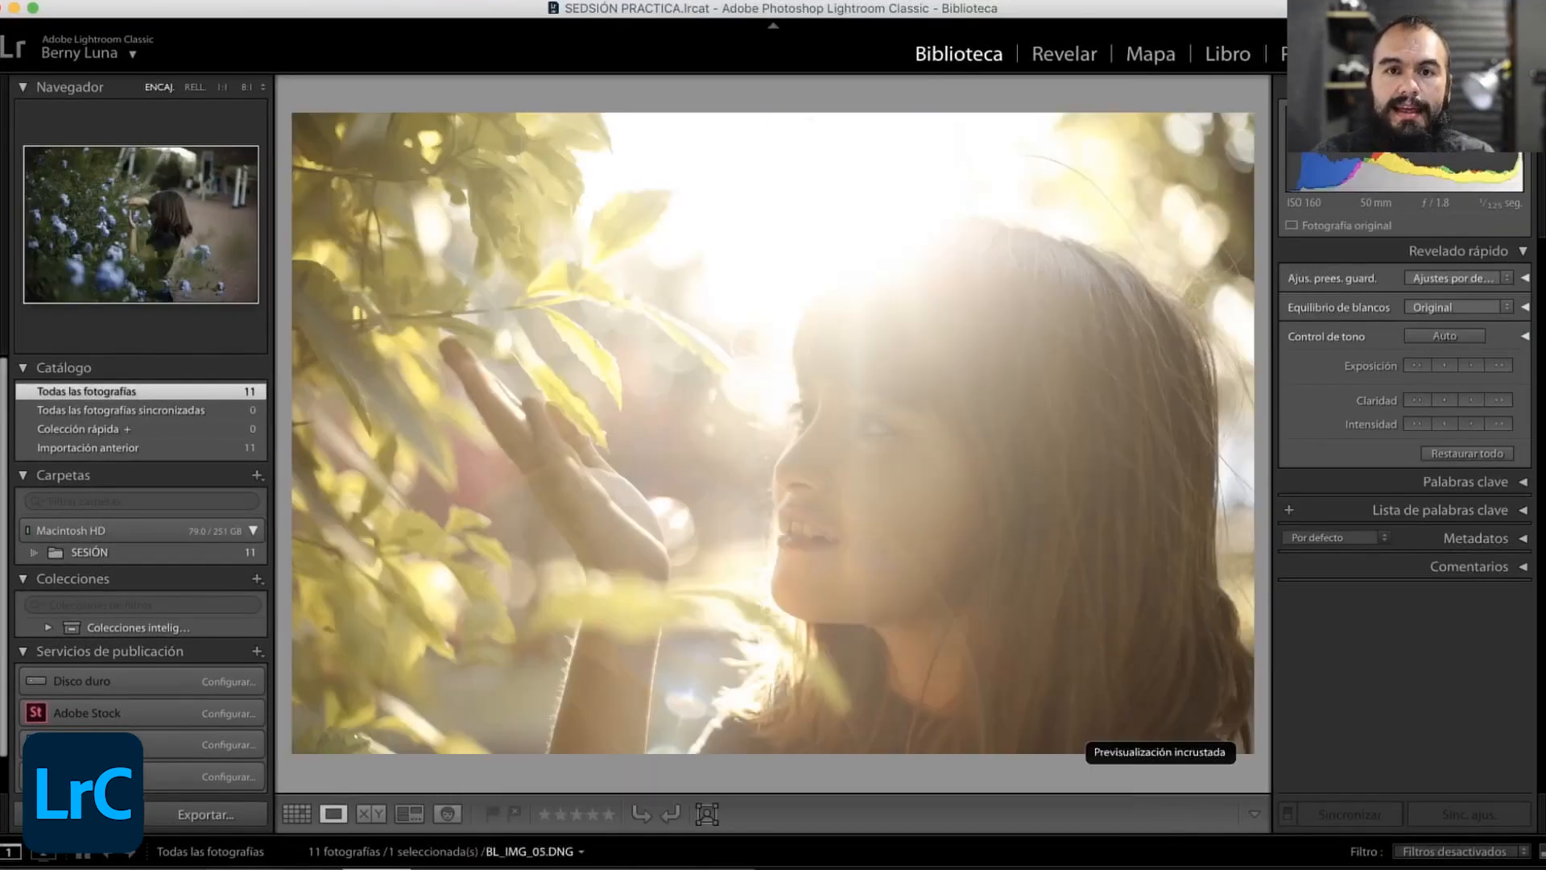
pyautogui.press('Right')
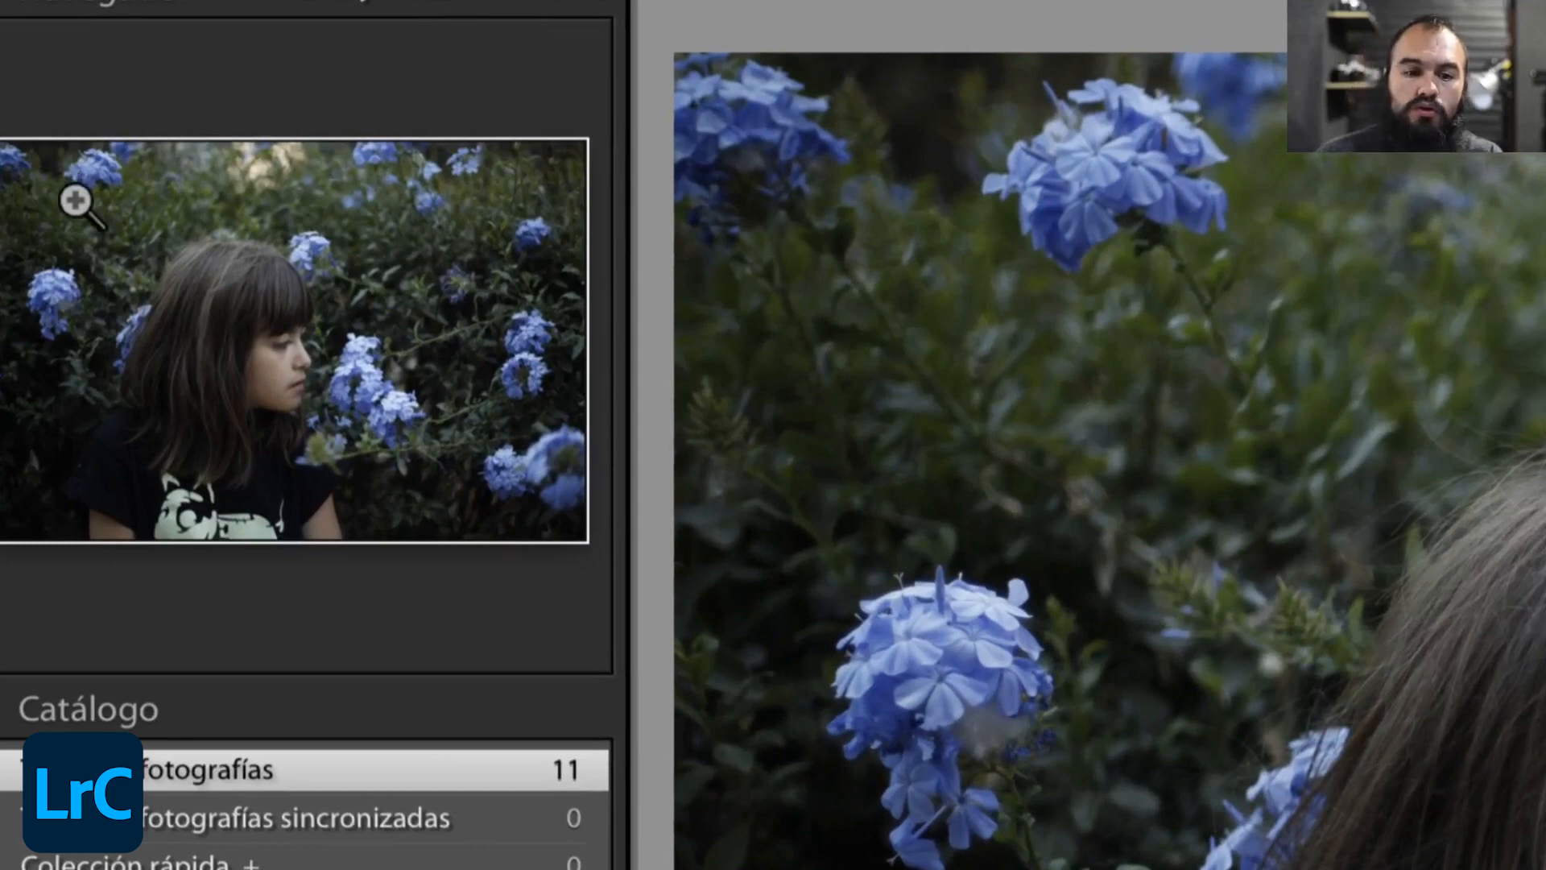
pyautogui.click(177, 237)
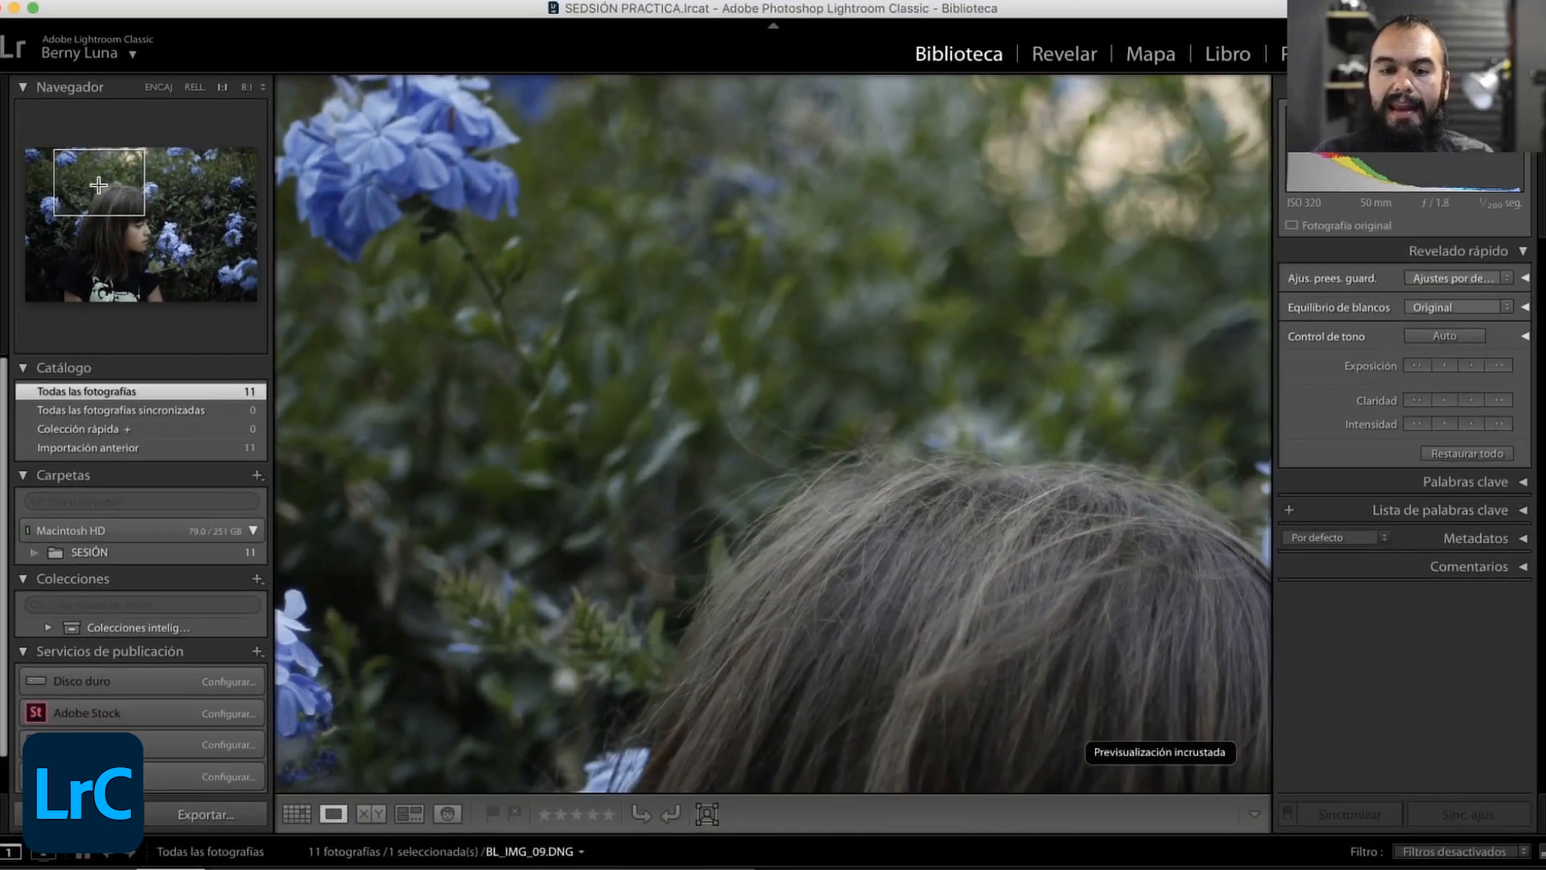
pyautogui.press('z')
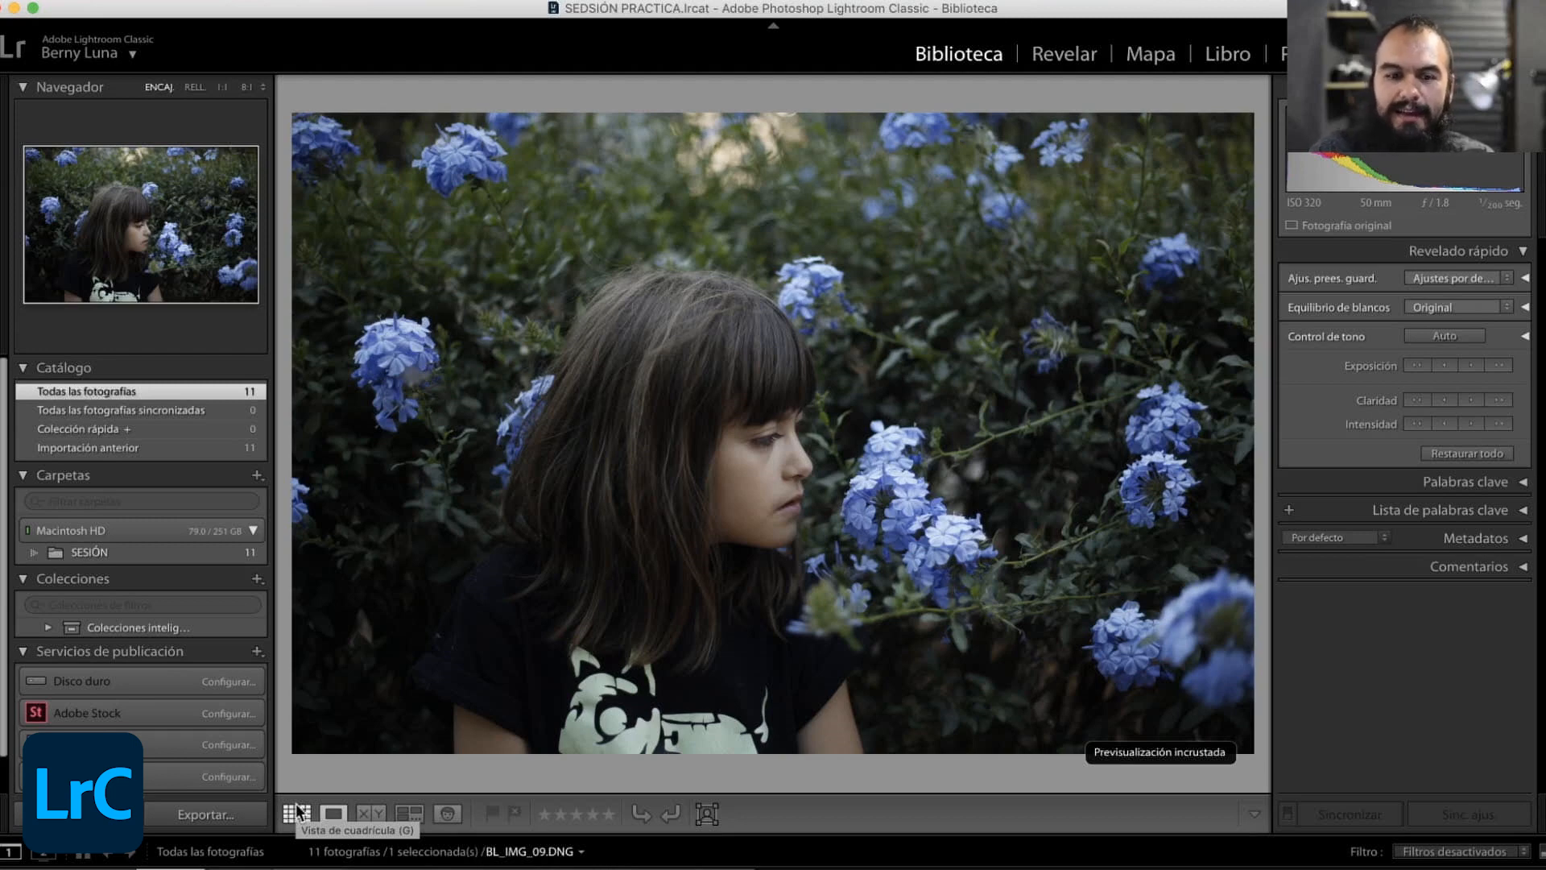
# - Show the catalog's photos in Grid view and return to Loupe view with BL_IMG_09.DNG
pyautogui.click(297, 812)
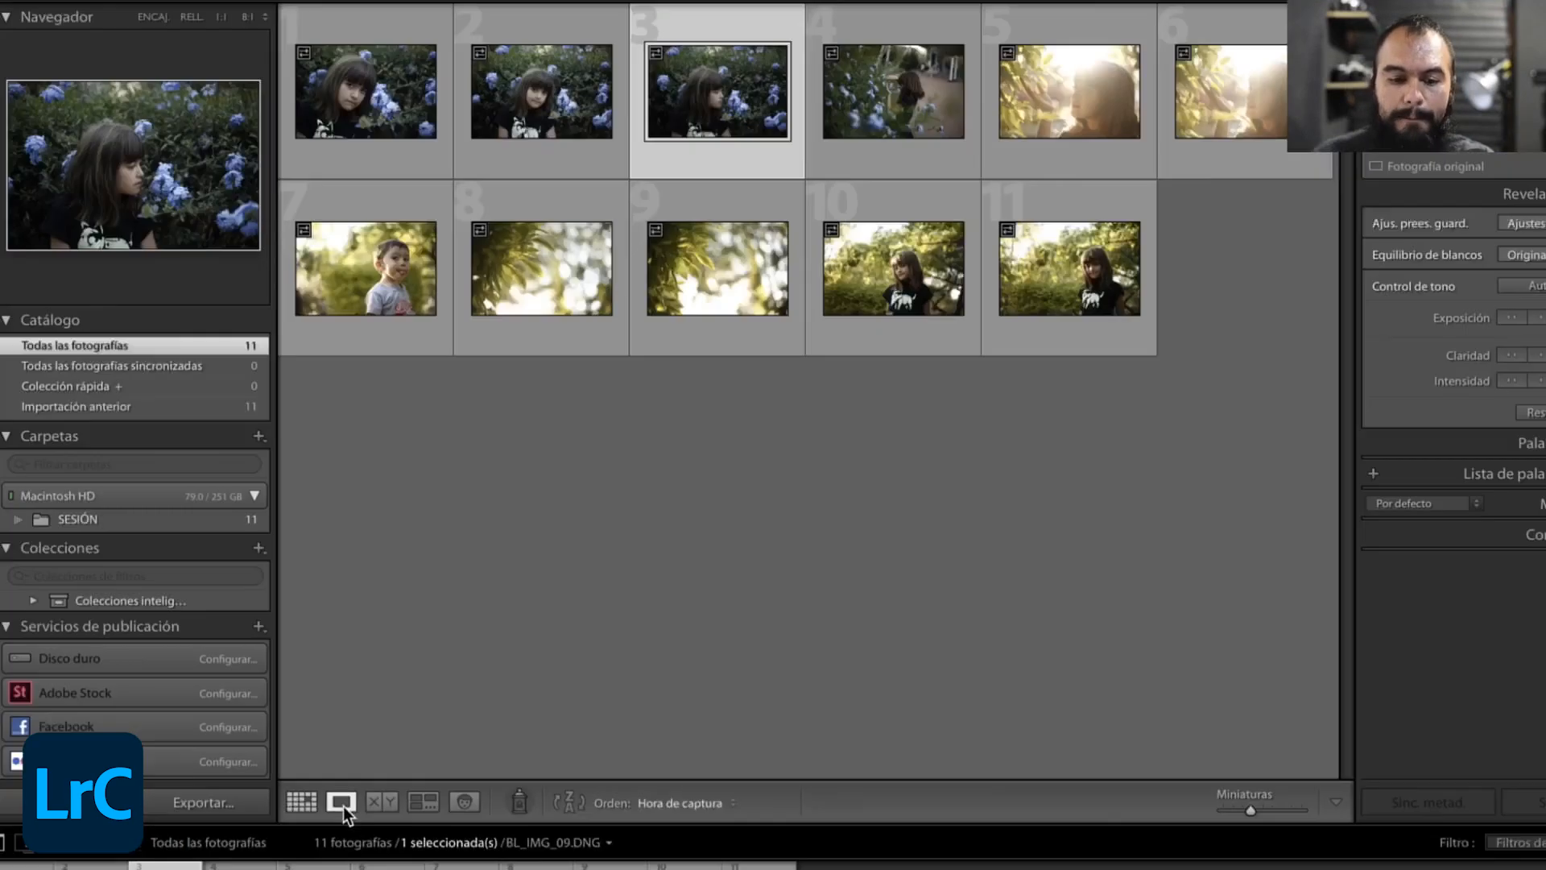
pyautogui.click(341, 802)
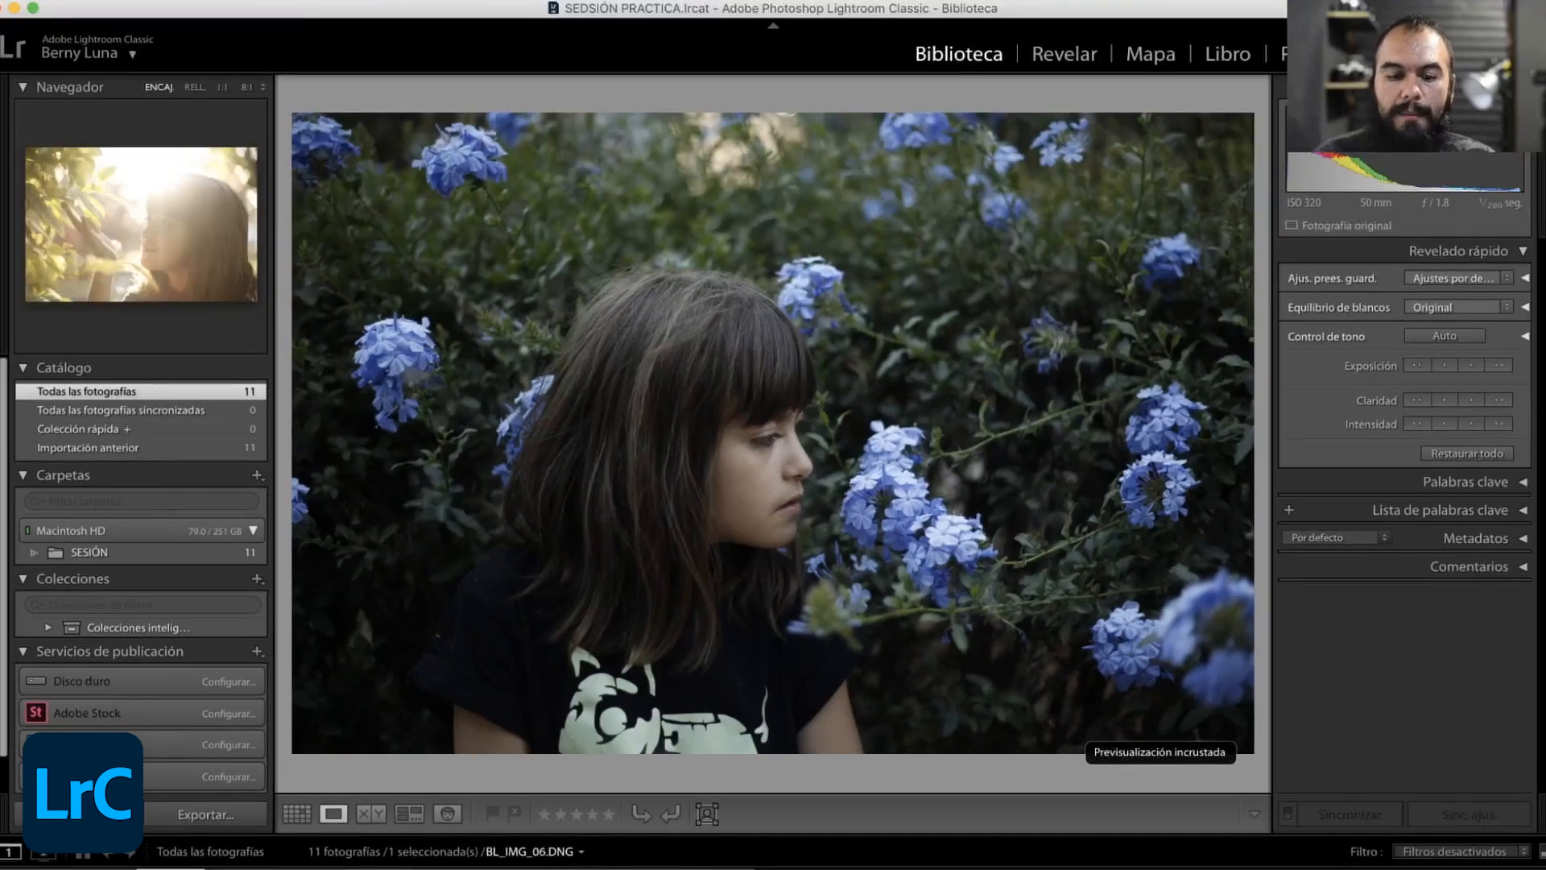
pyautogui.click(400, 868)
# - Inspect the girl's face in BL_IMG_09.DNG up close, and show the photo beside a second one in Compare view
pyautogui.click(151, 222)
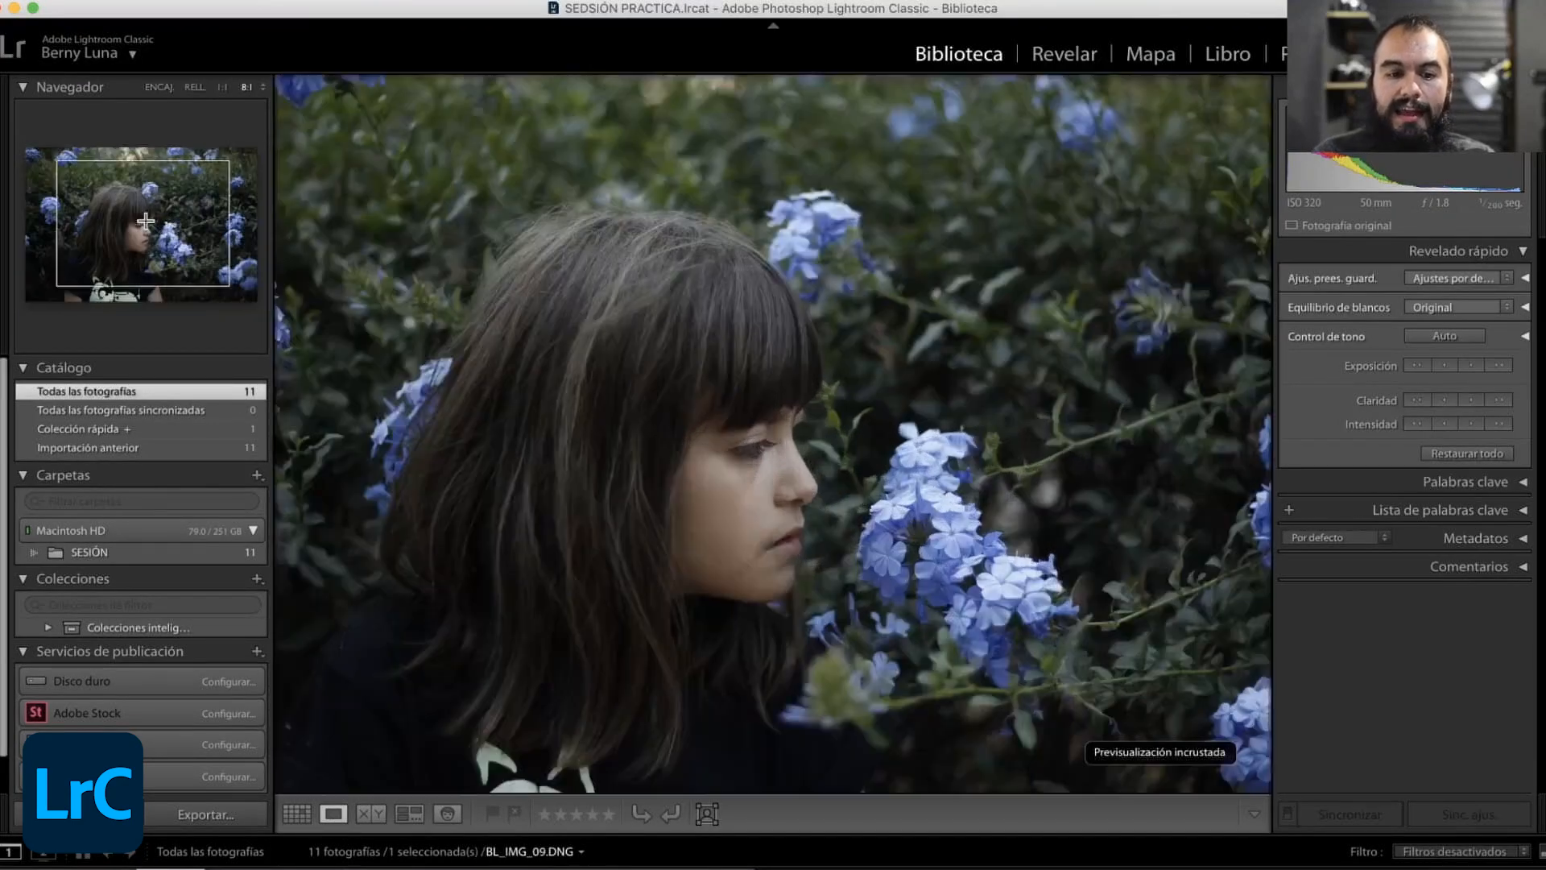
pyautogui.moveTo(153, 223); pyautogui.dragTo(143, 229)
pyautogui.press('z')
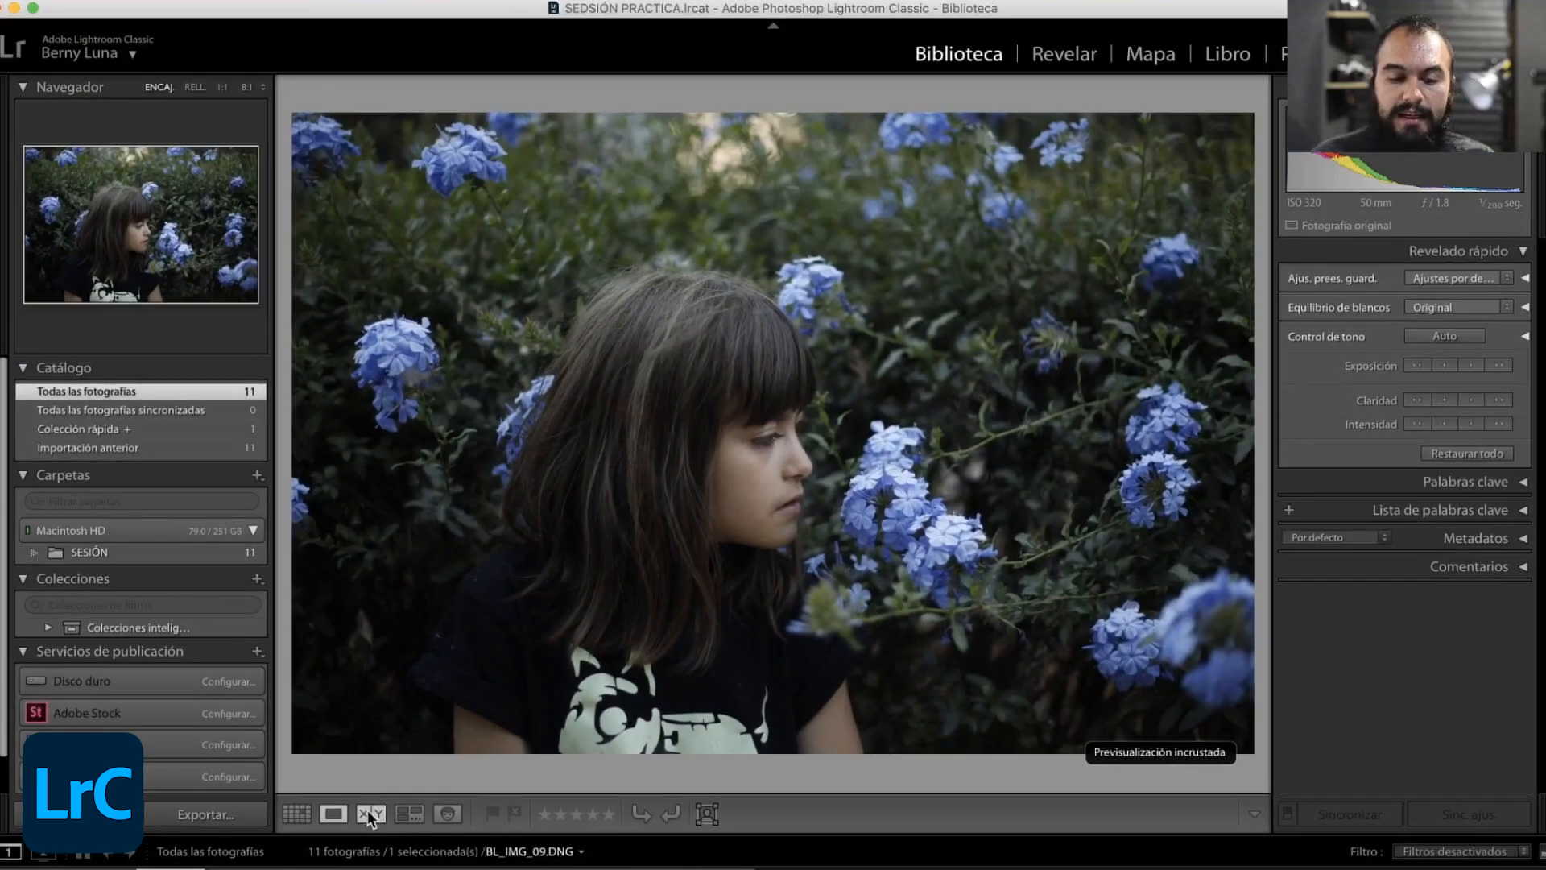
pyautogui.click(368, 811)
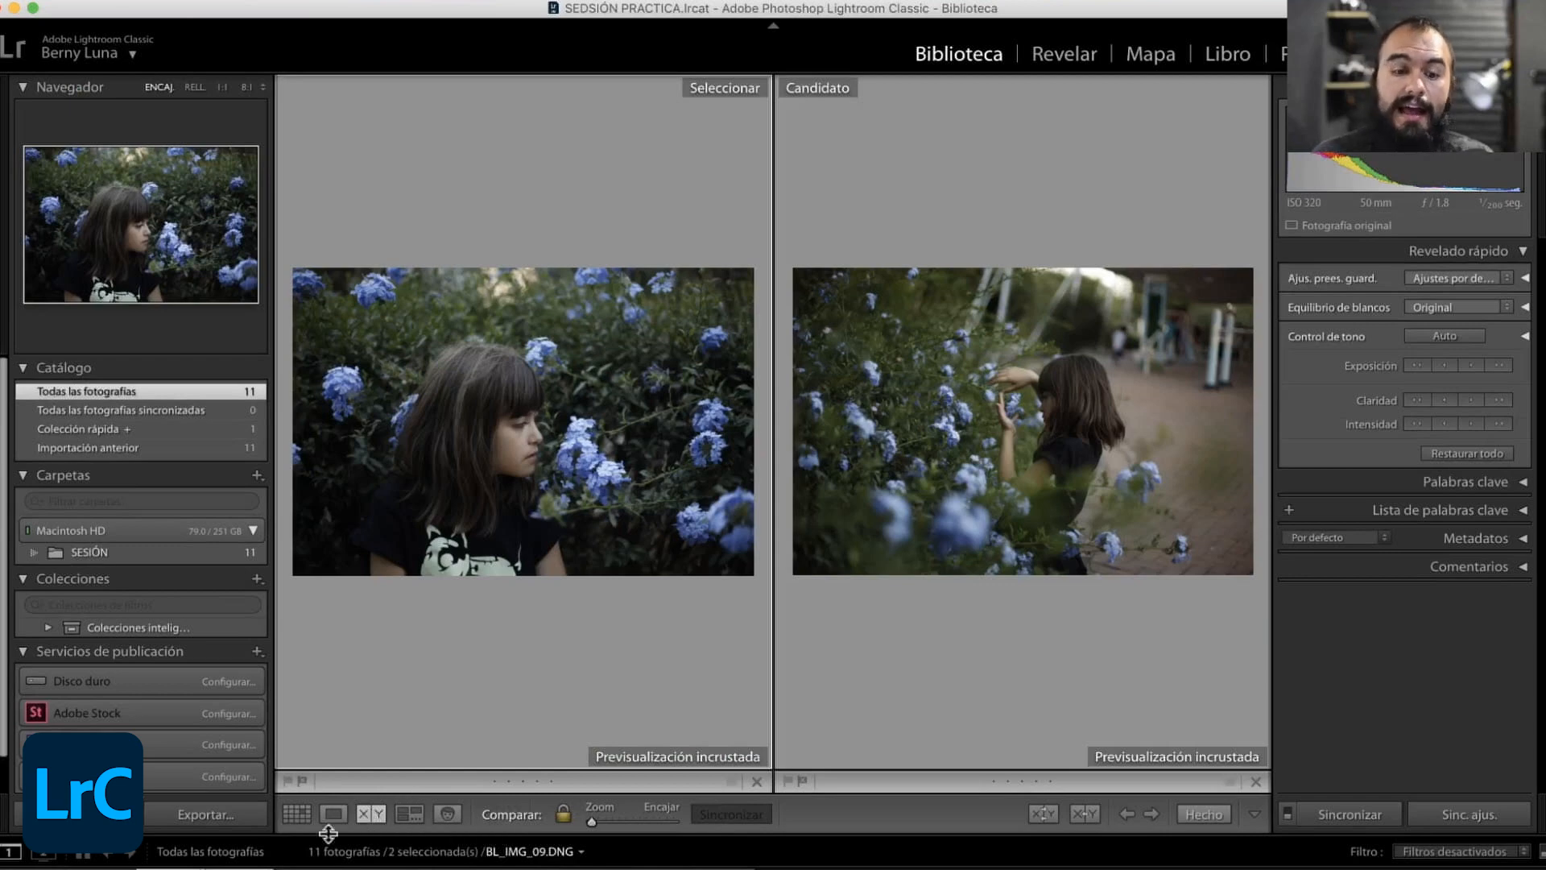
# - Compare BL_IMG_07.DNG with the candidate photo in enlarged detail, at 8:1 and at 4:1 around the girl's face
pyautogui.click(308, 868)
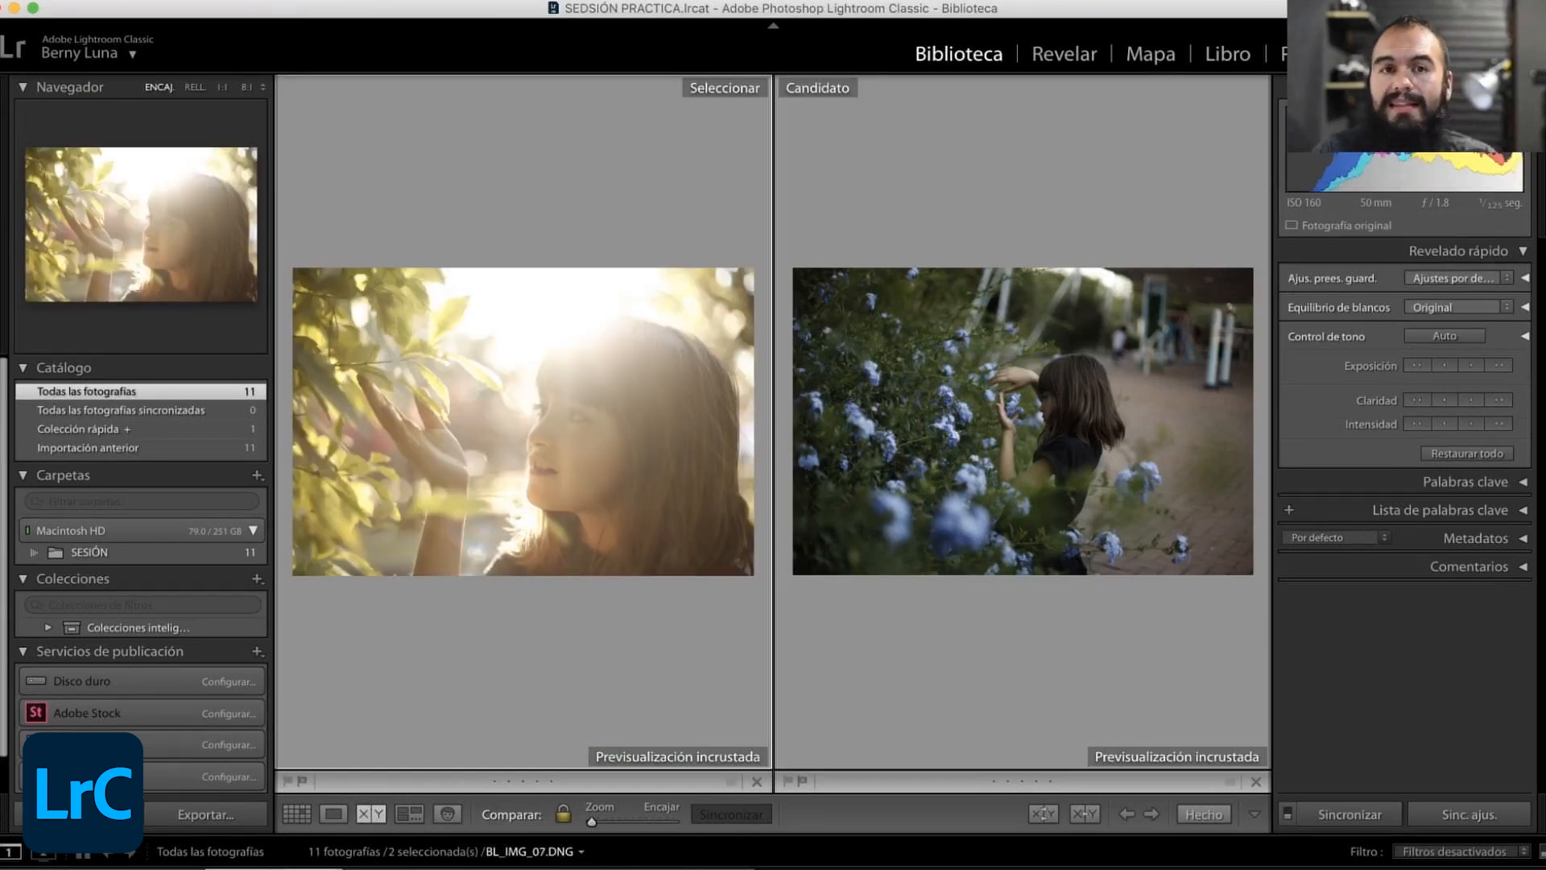
pyautogui.click(123, 255)
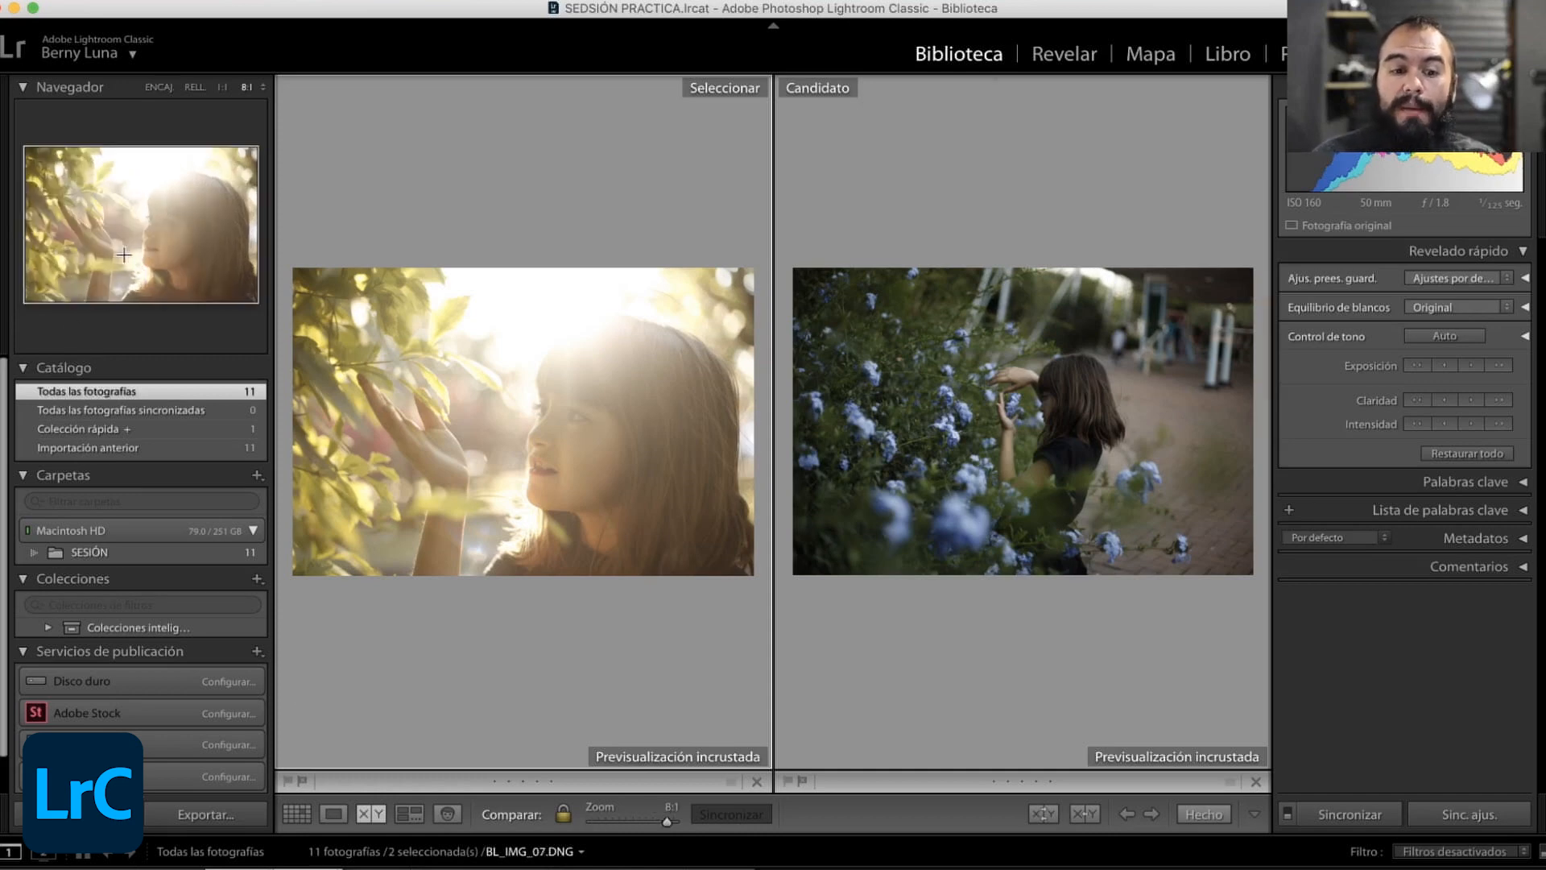
pyautogui.moveTo(123, 254); pyautogui.dragTo(143, 214)
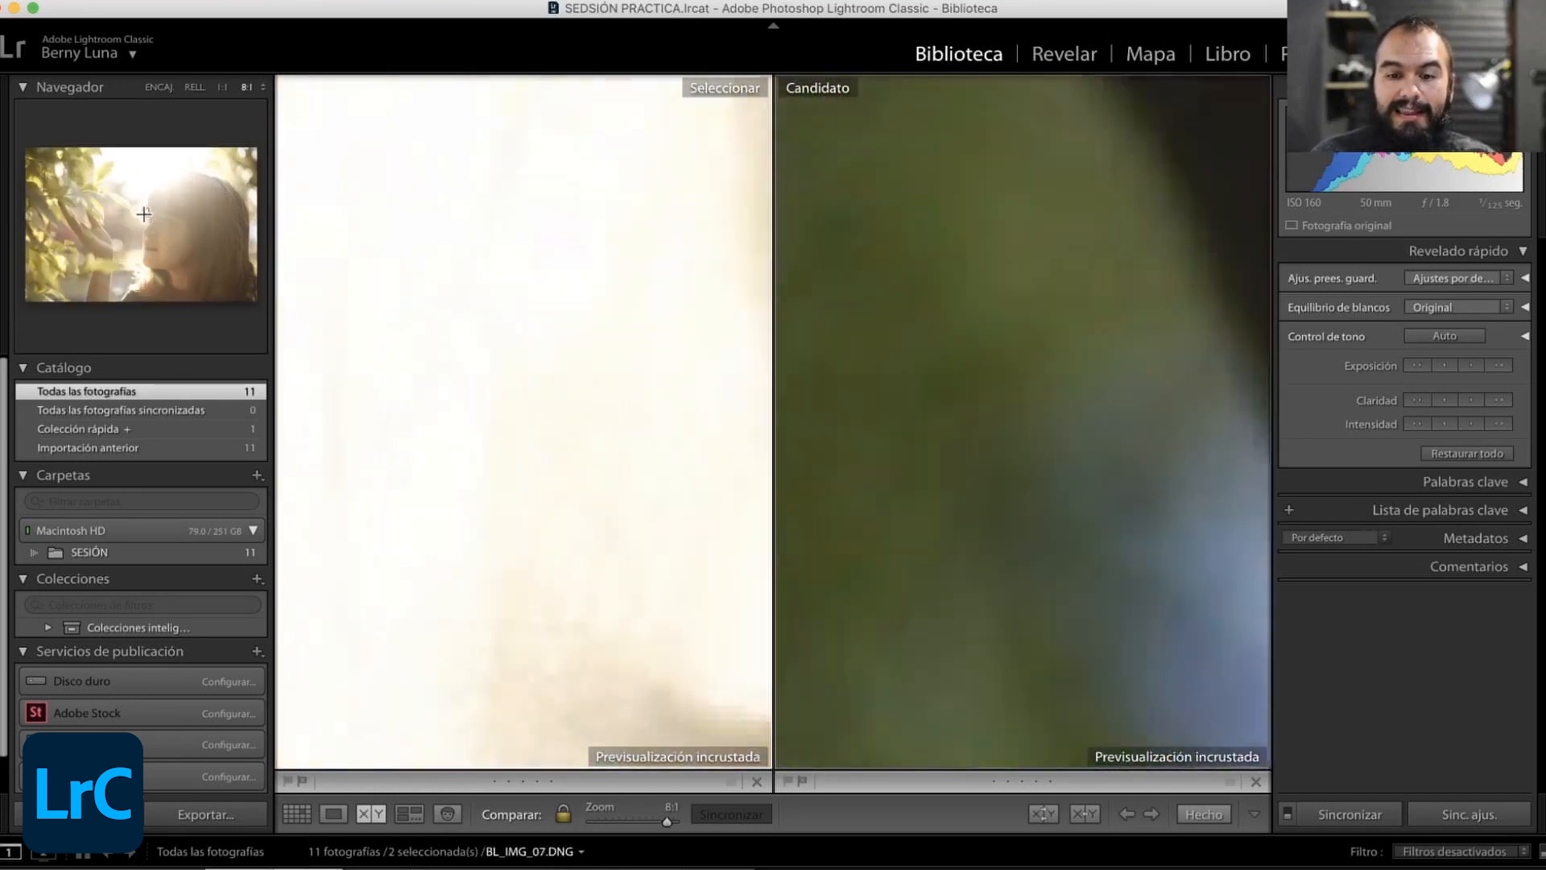
pyautogui.click(256, 89)
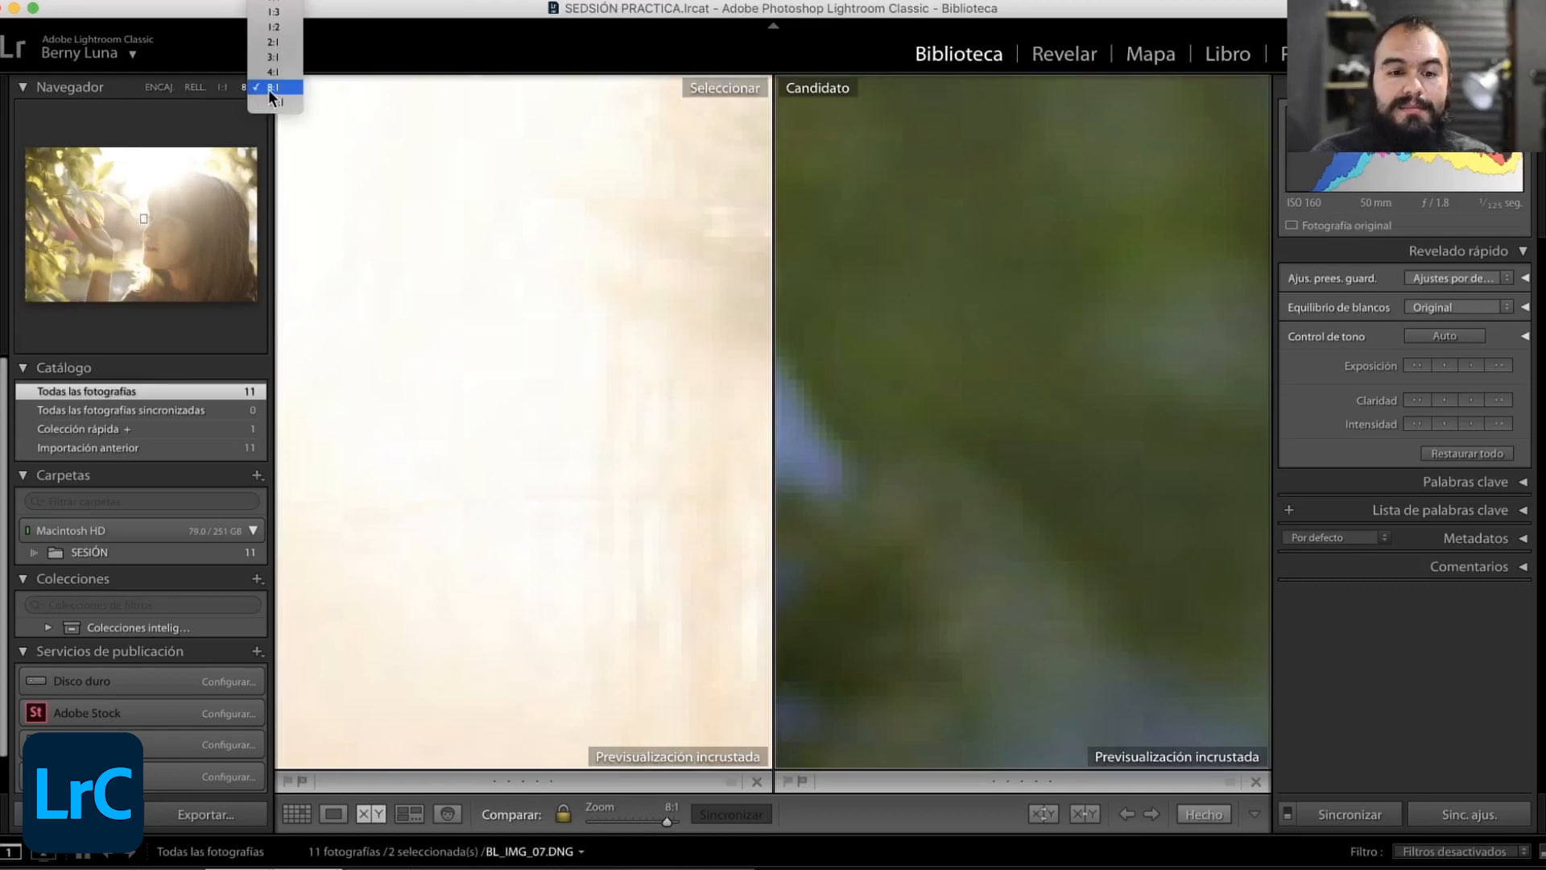
pyautogui.click(274, 73)
pyautogui.click(154, 234)
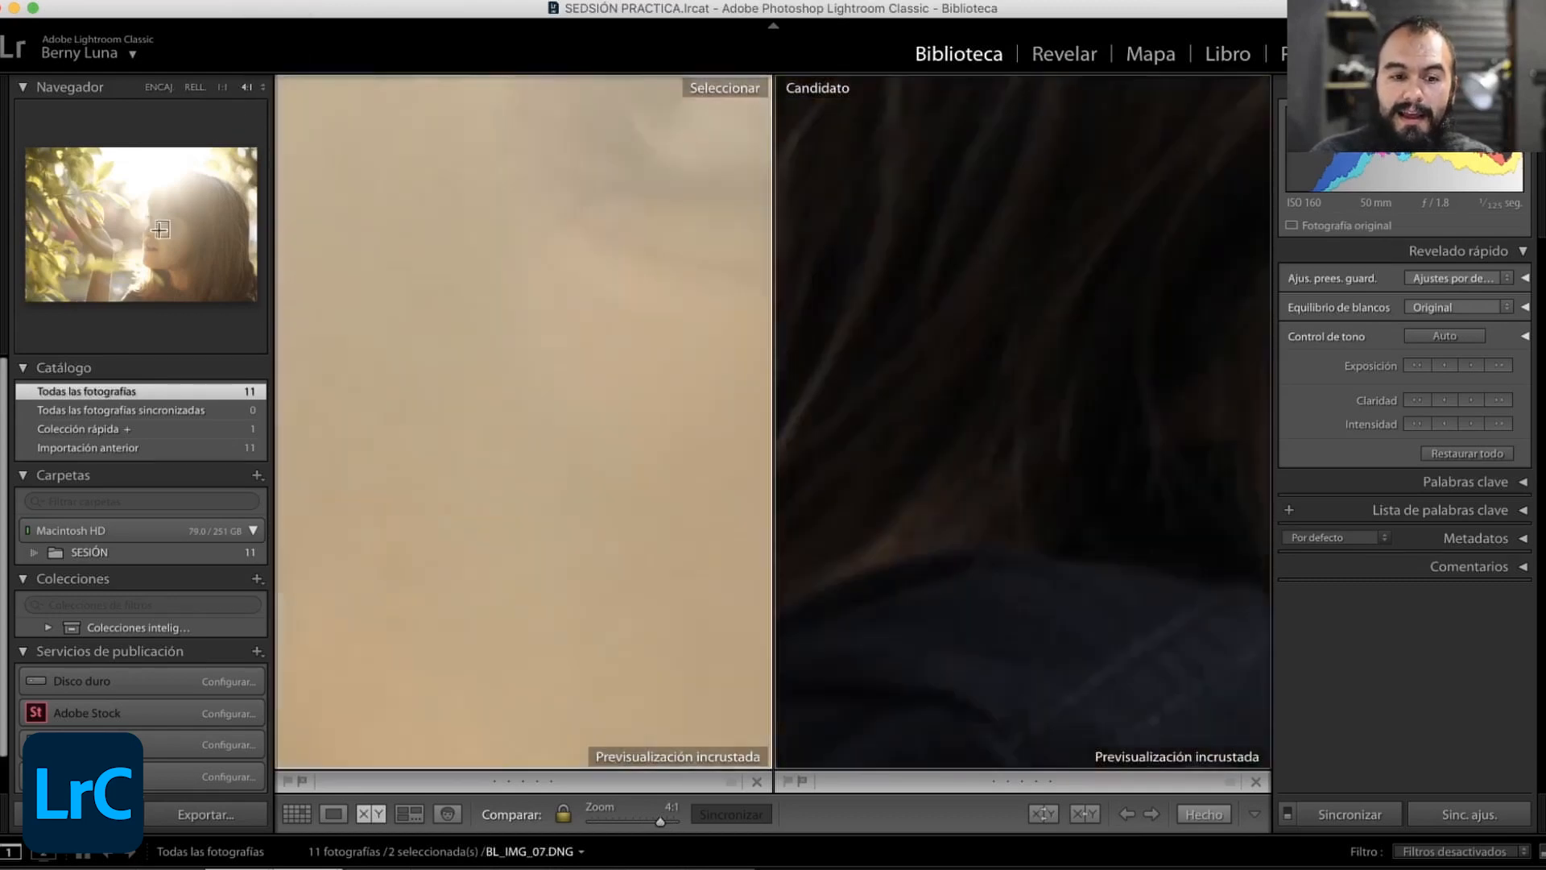
# - Show all catalog photos in Survey view and remove both backlit portraits of the girl from the survey
pyautogui.press('g')
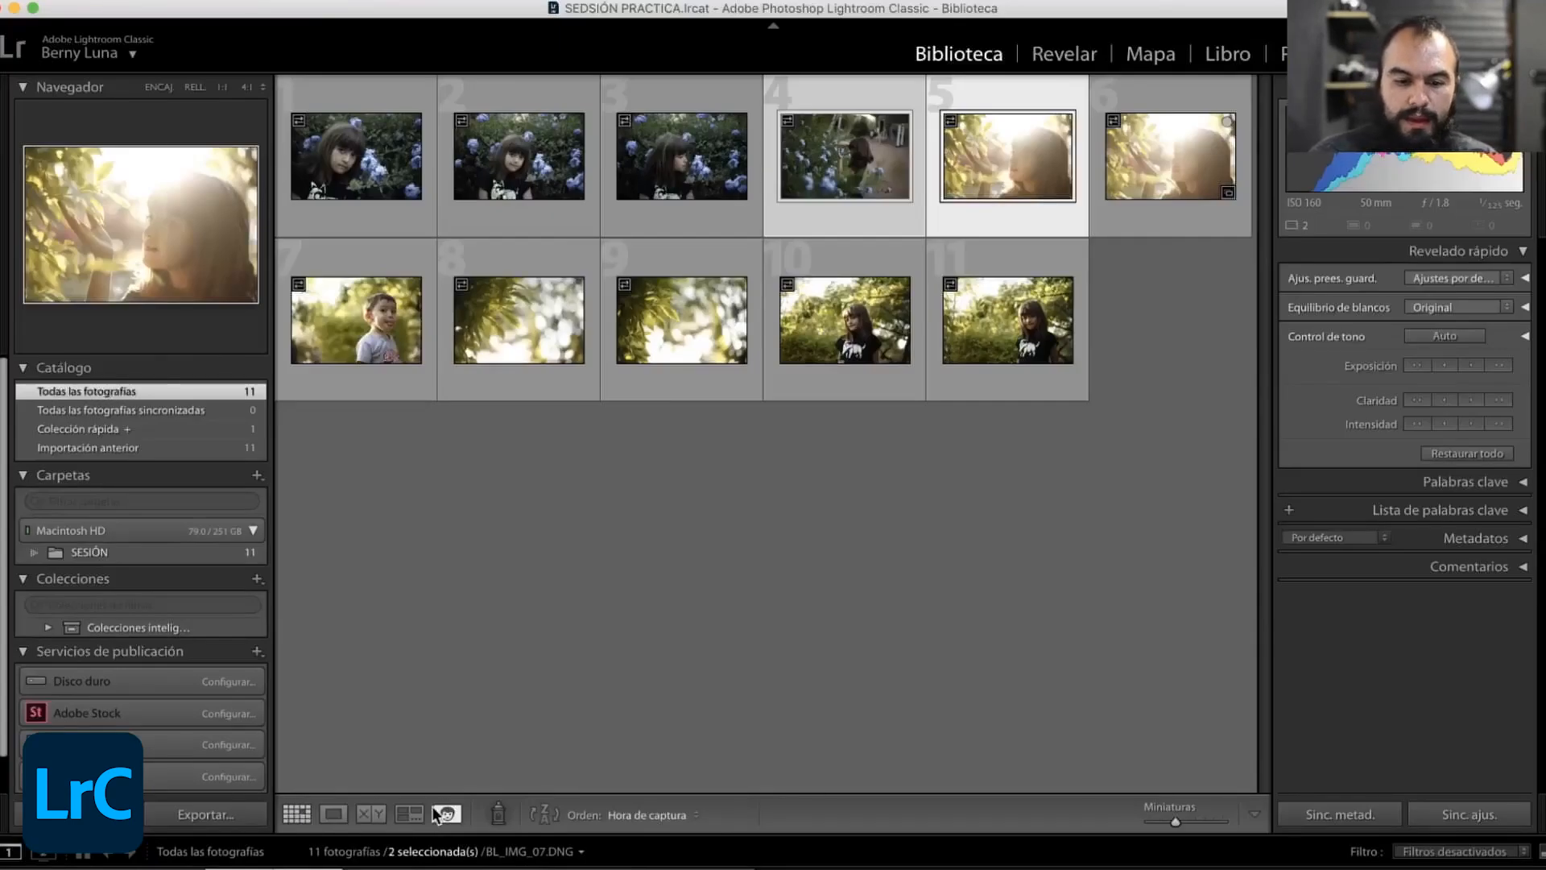
pyautogui.click(409, 814)
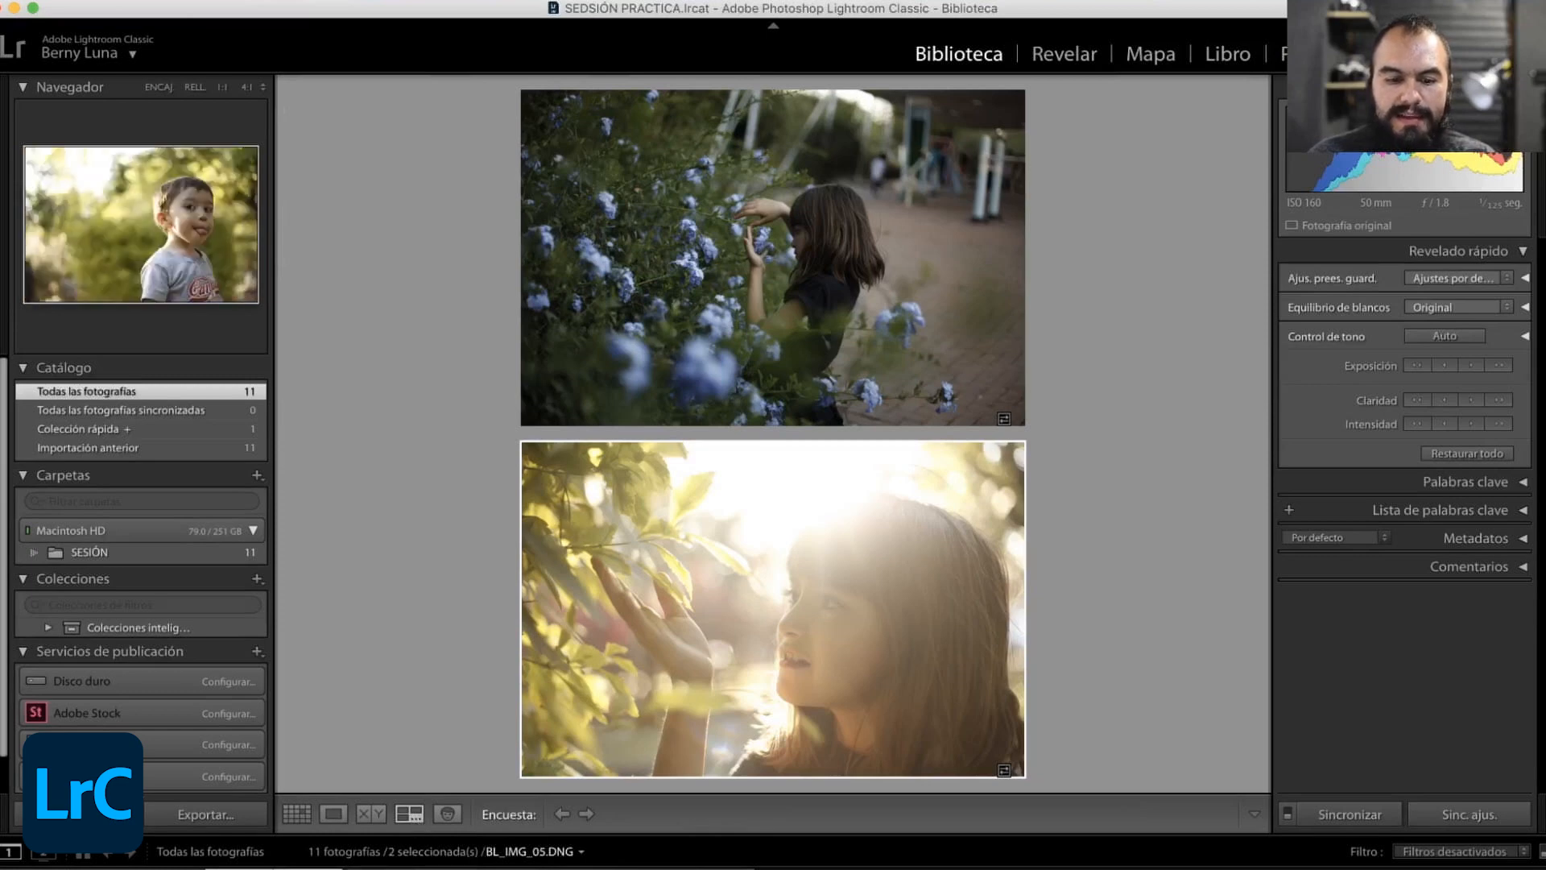
pyautogui.press('Right')
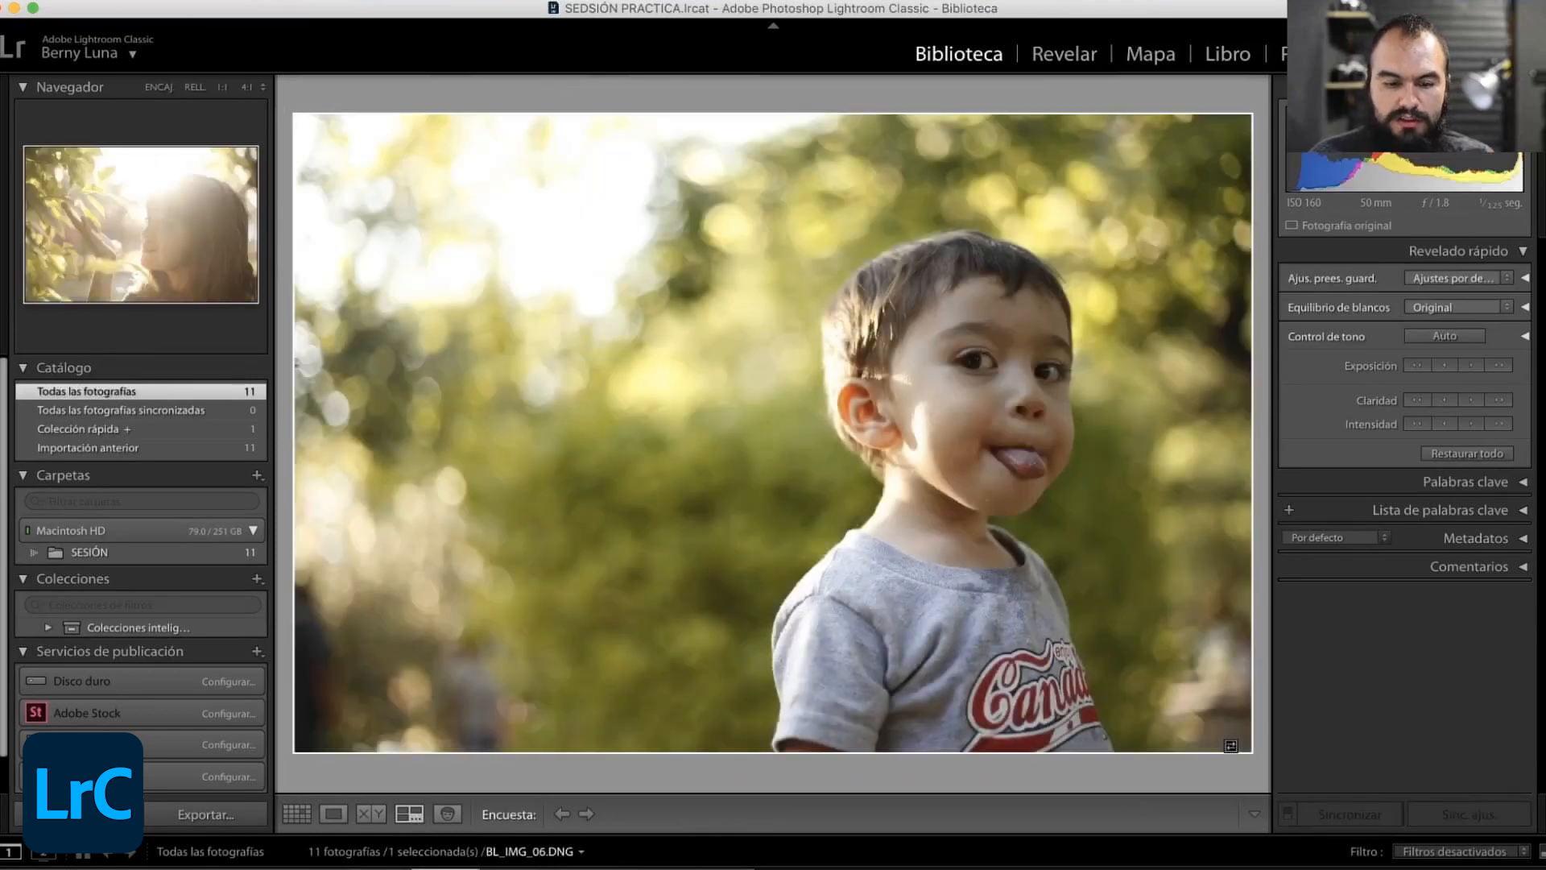
pyautogui.press('super+a')
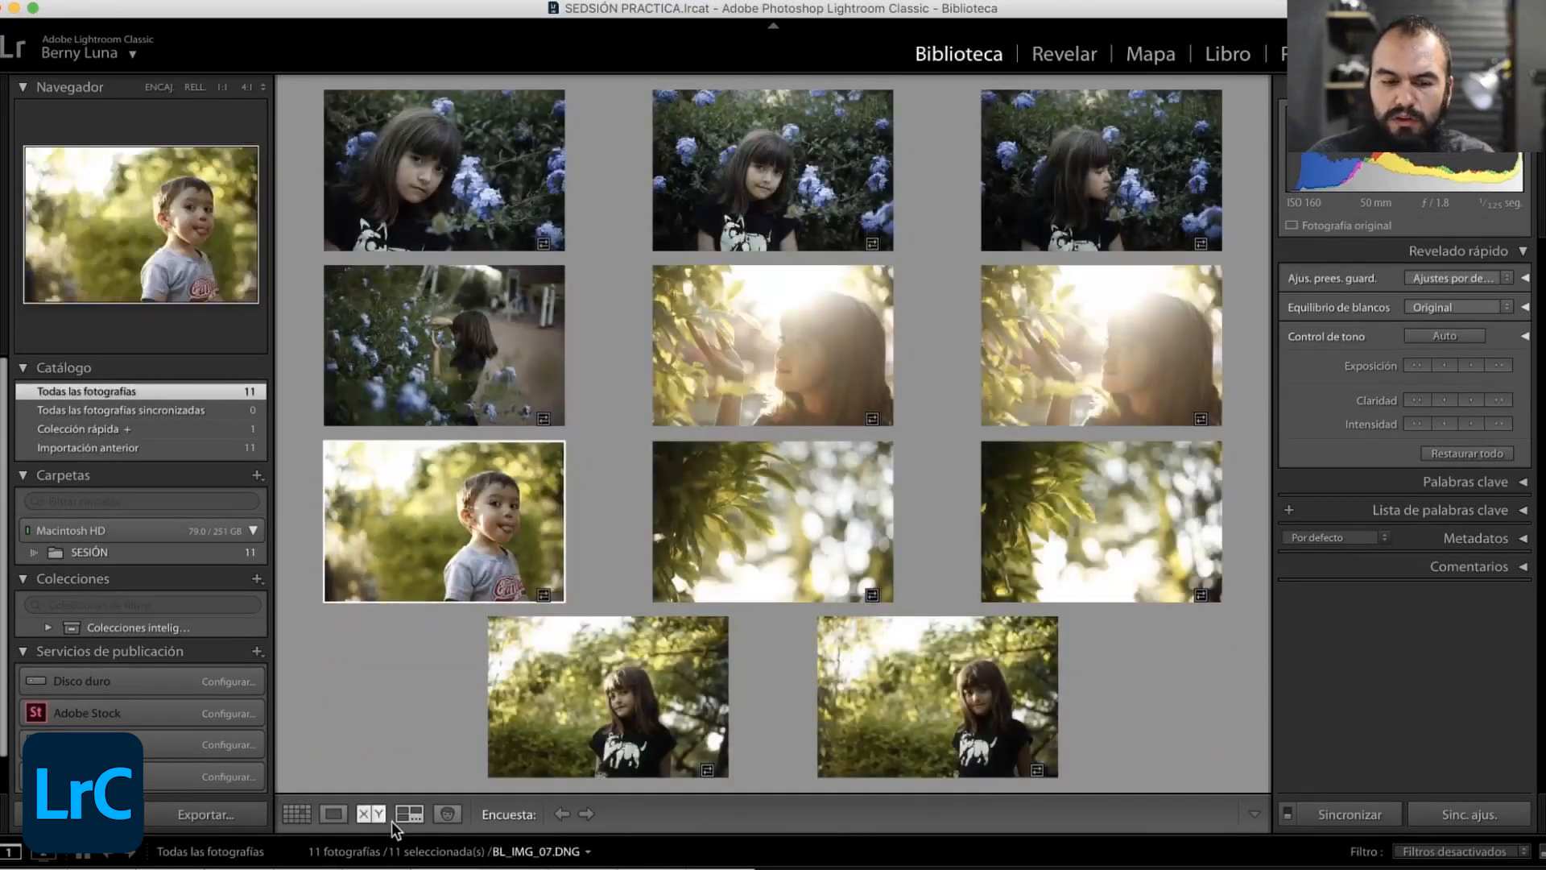
pyautogui.moveTo(902, 384)
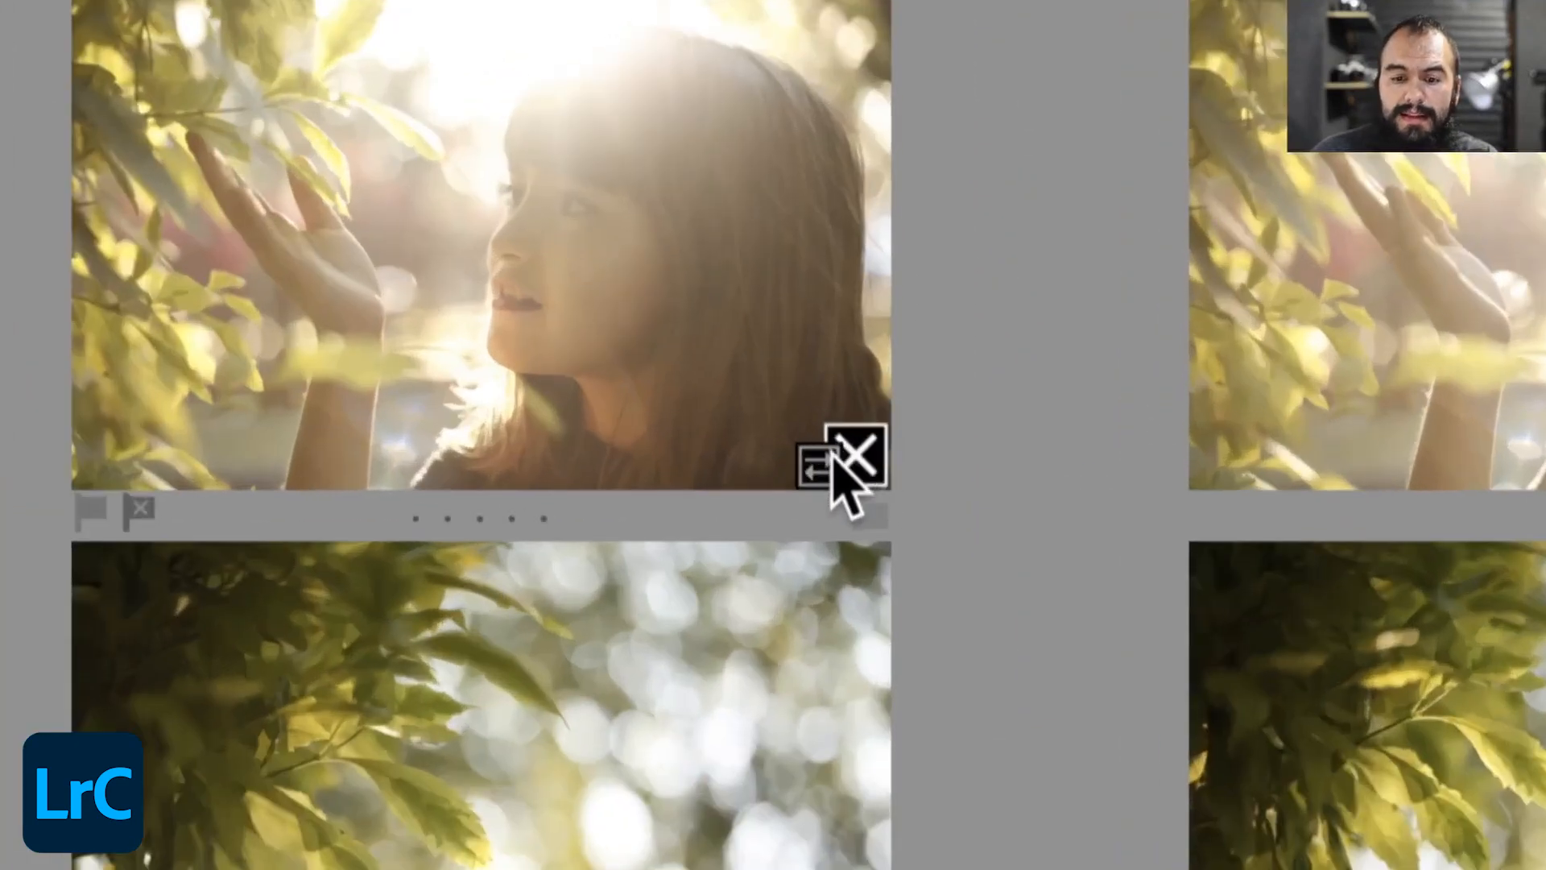
pyautogui.click(855, 451)
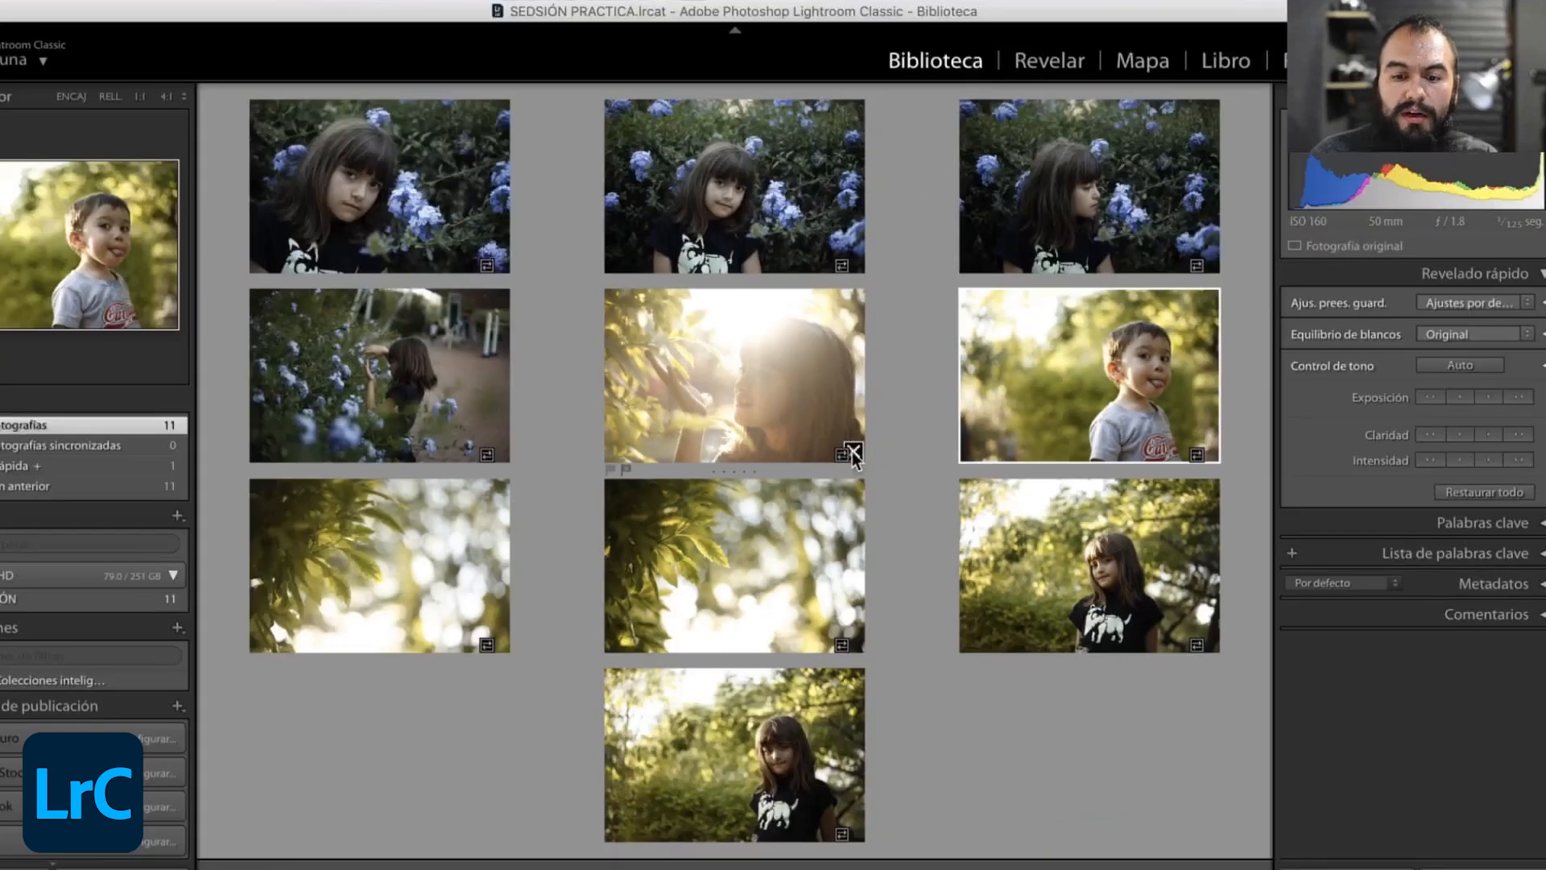
pyautogui.click(852, 452)
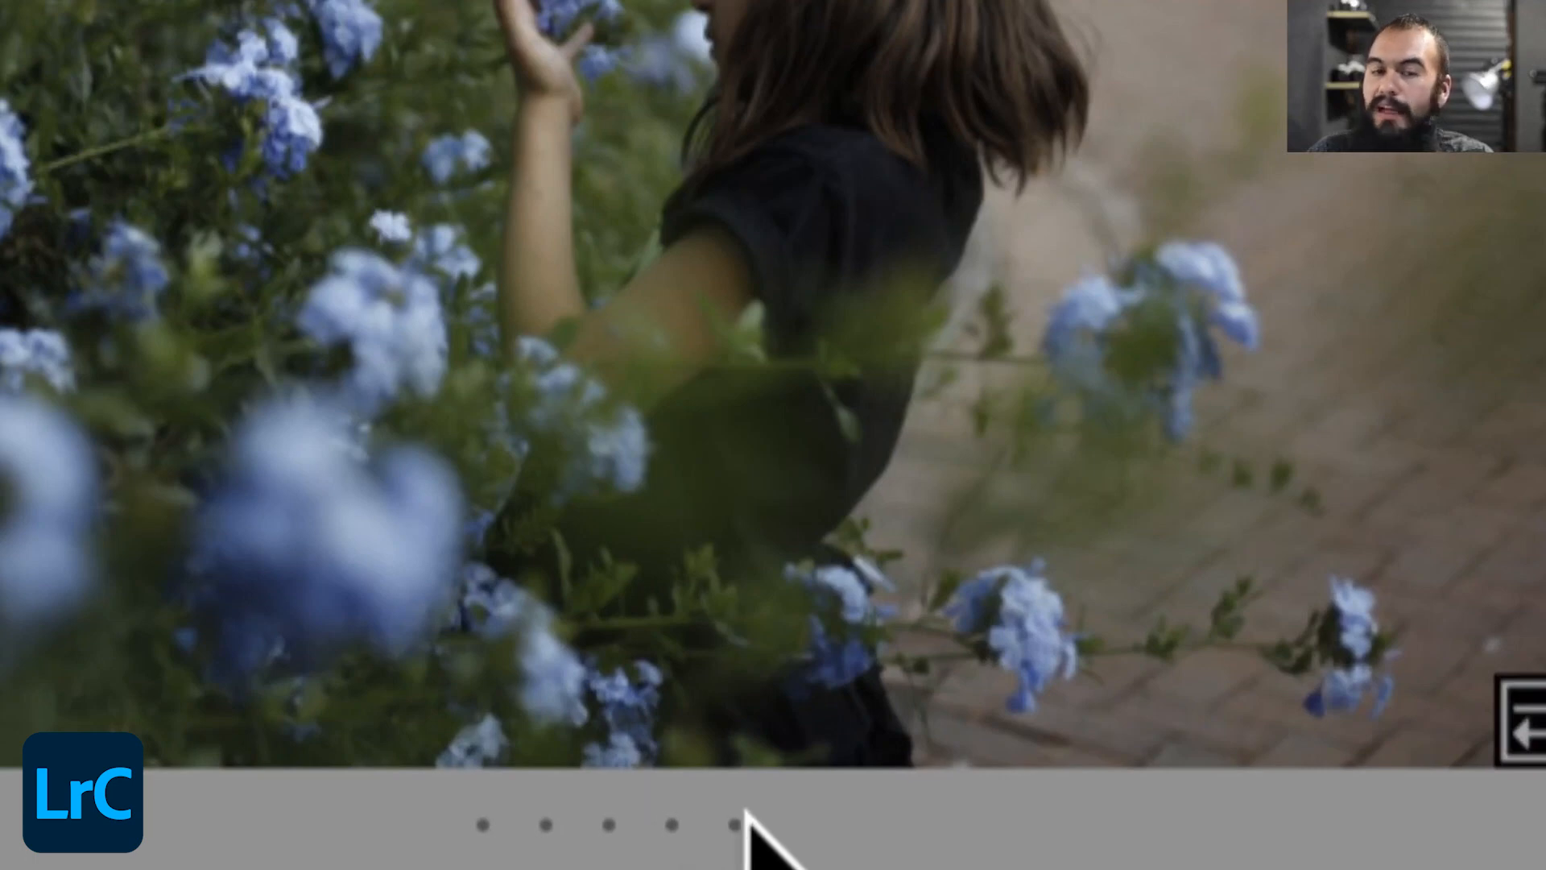
# - Give the photo of the girl reaching into the blue flowers a five-star rating
pyautogui.click(728, 821)
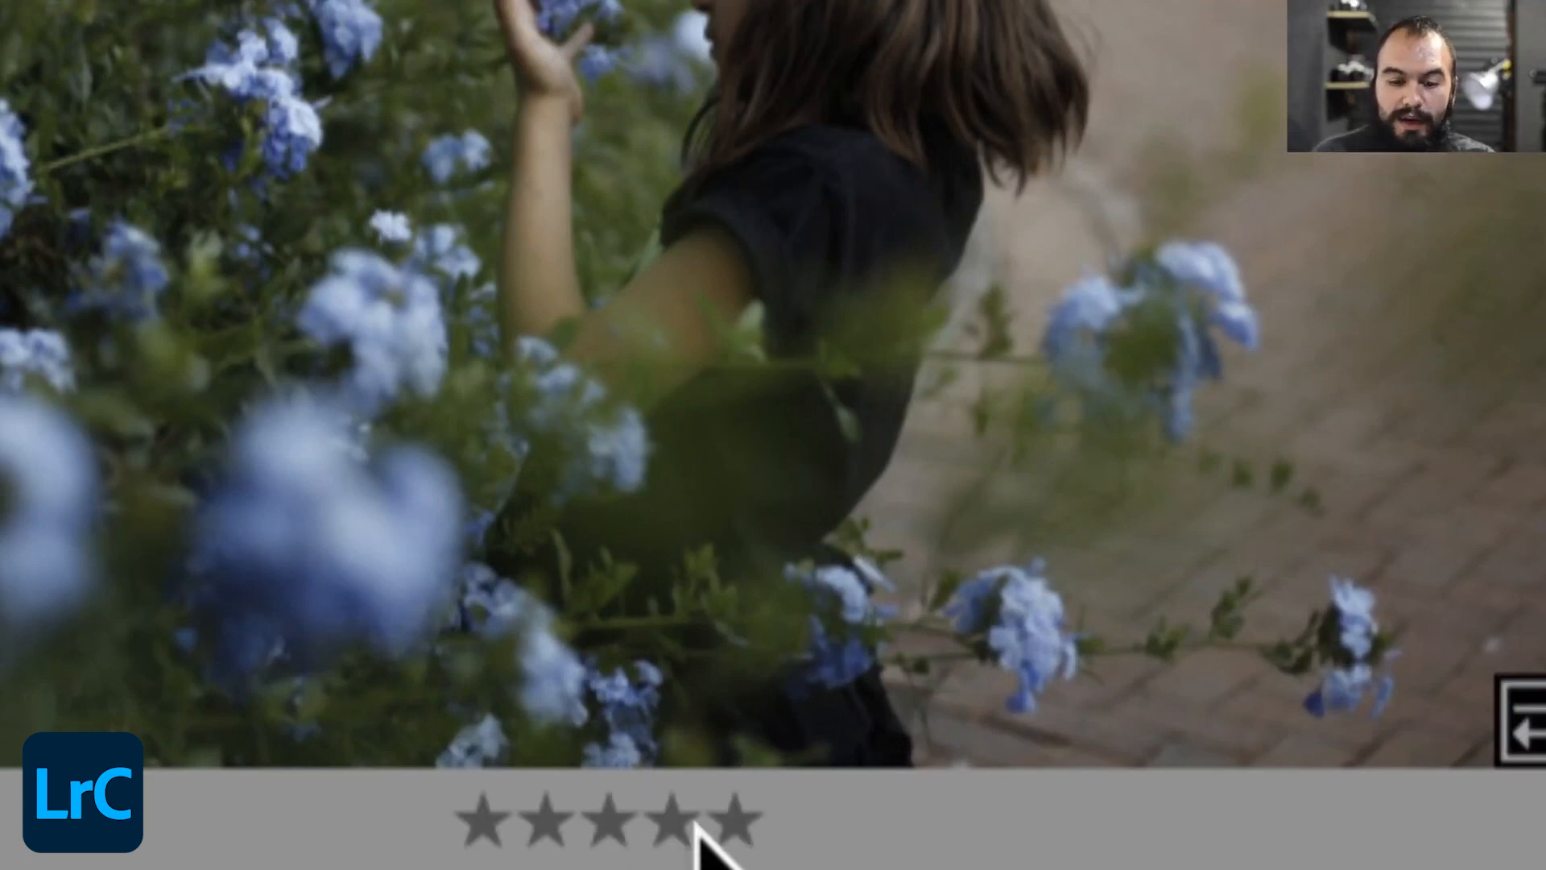
pyautogui.click(515, 833)
pyautogui.click(616, 829)
pyautogui.click(725, 821)
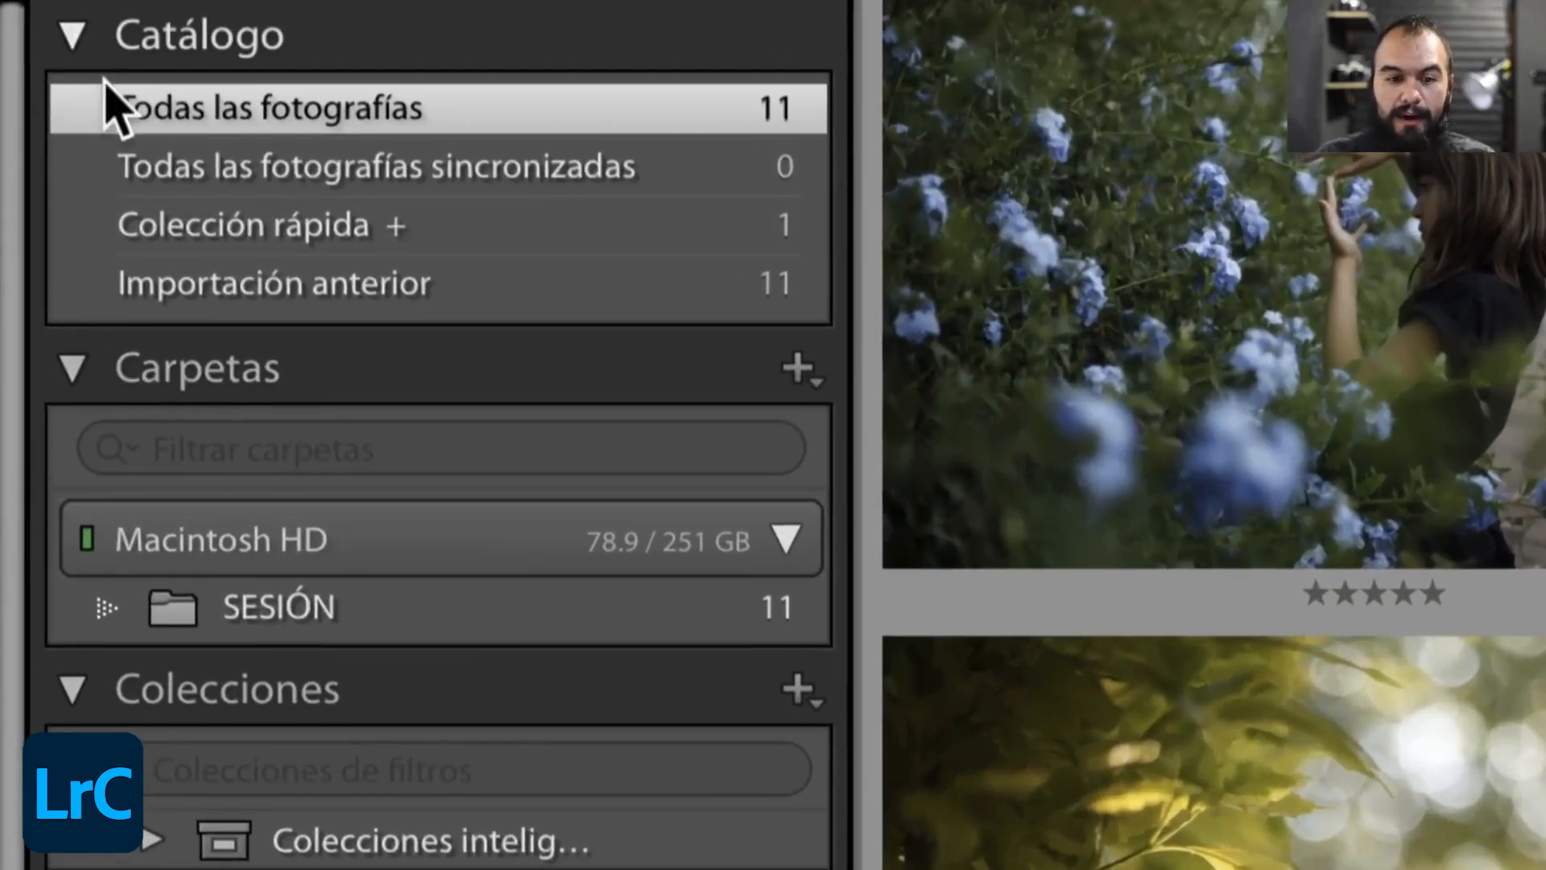
# - Expand the smart collections and view the contents of Cinco estrellas, Mes pasado and Sin palabras clave
pyautogui.scroll(-1, 311, 765)
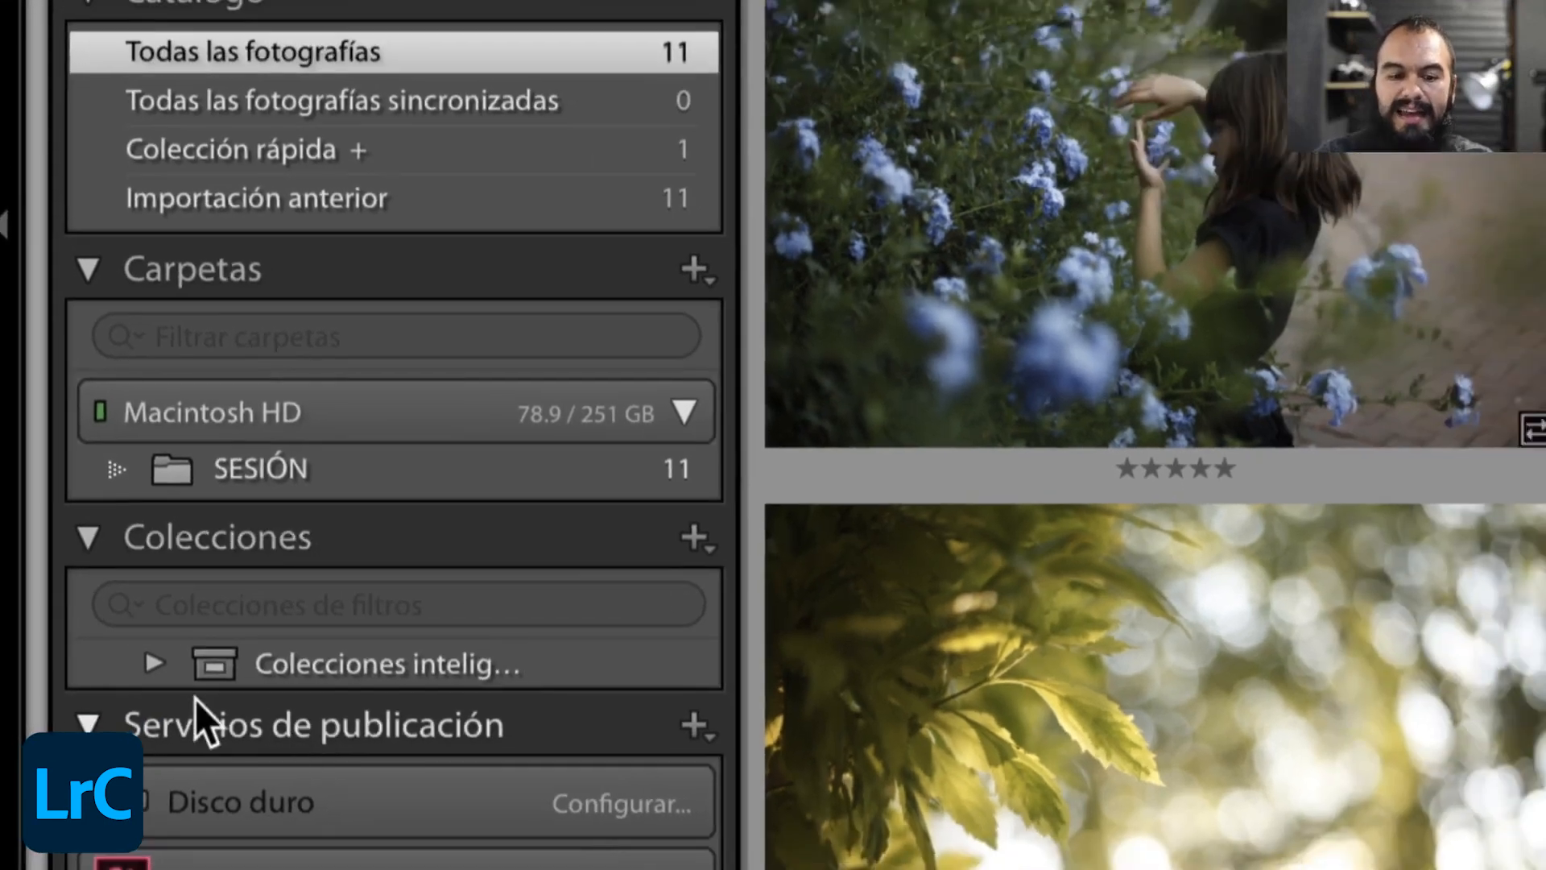
pyautogui.click(152, 663)
pyautogui.scroll(-3, 201, 708)
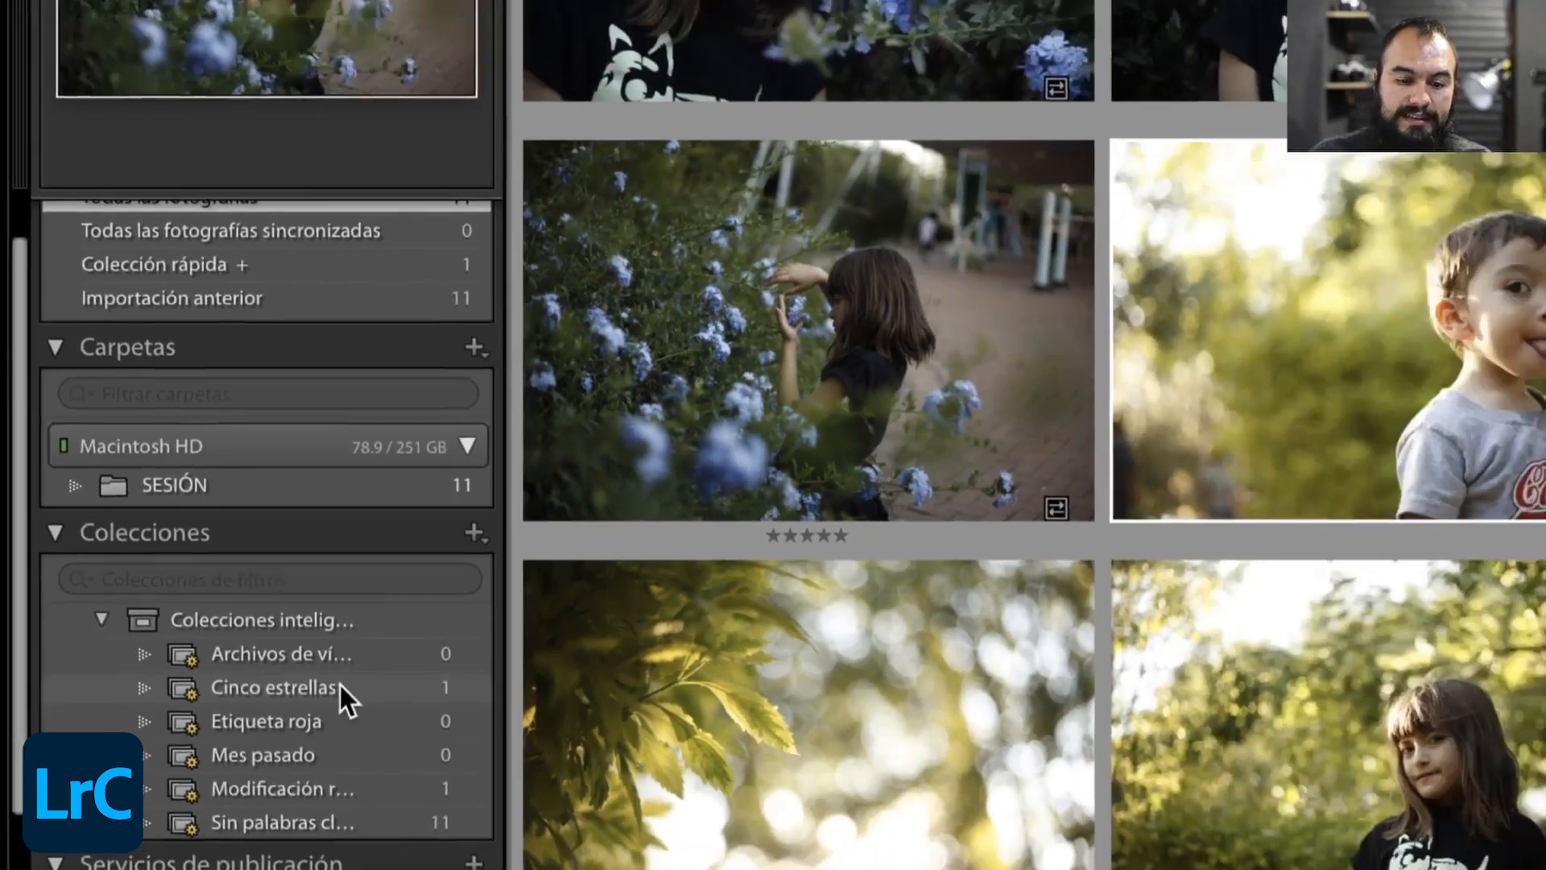
pyautogui.click(493, 687)
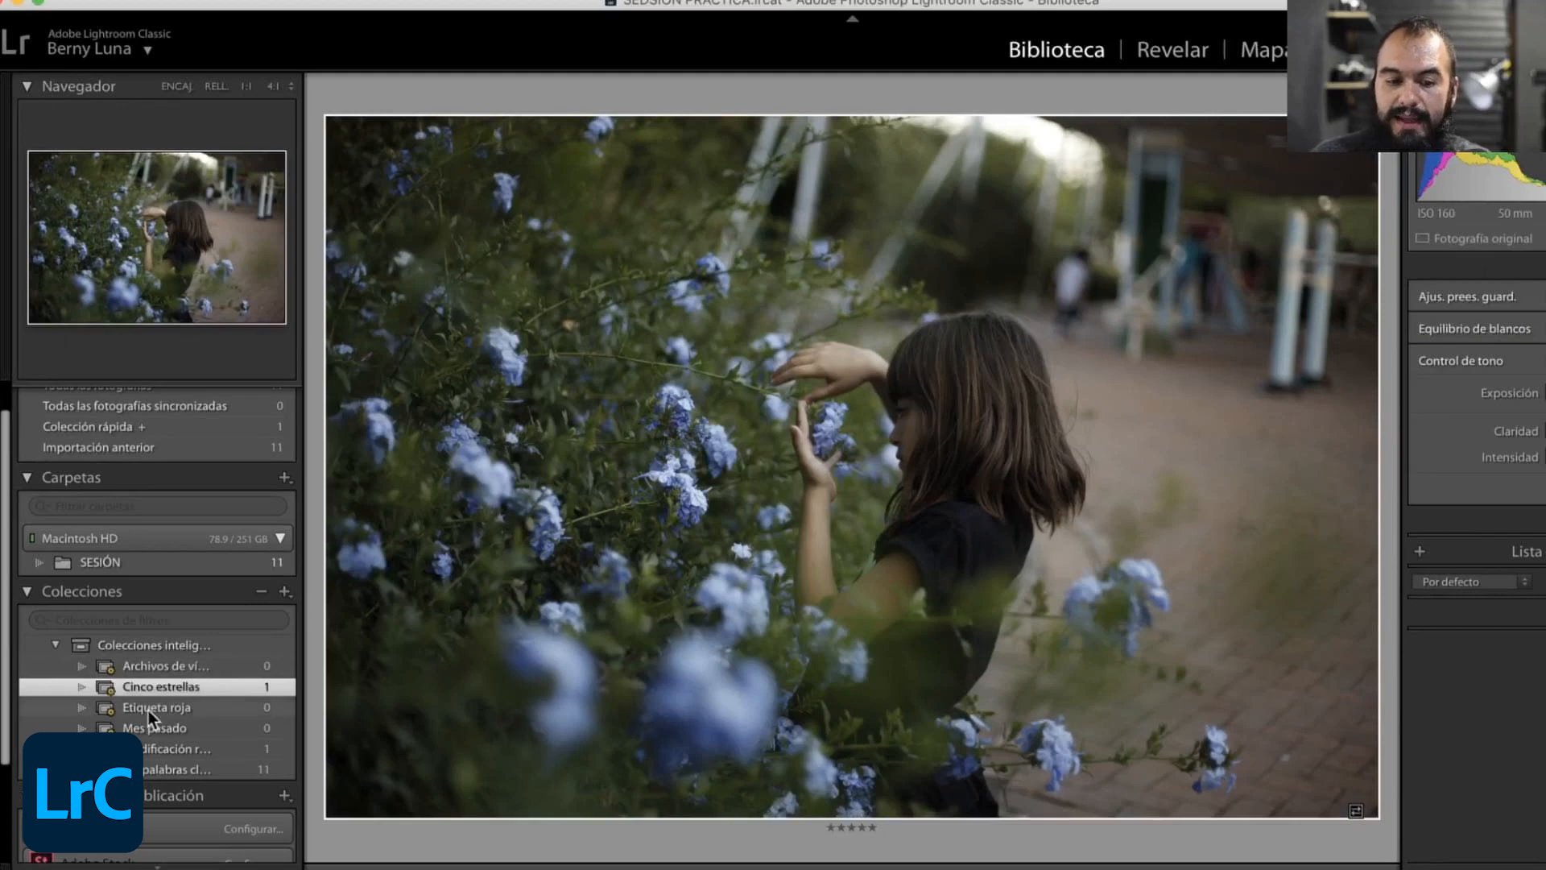
pyautogui.click(156, 730)
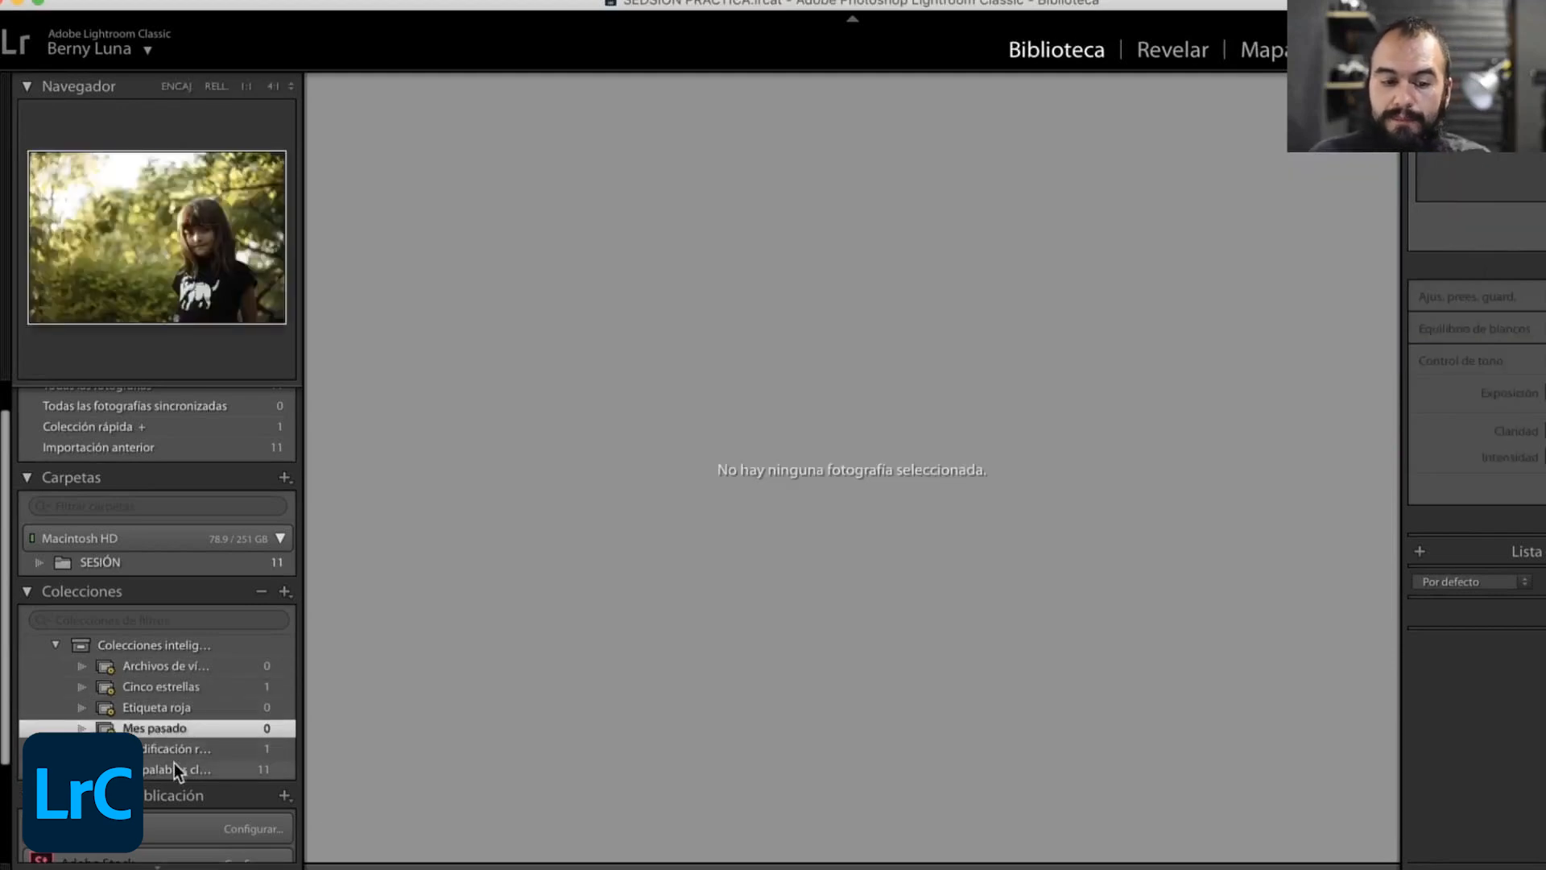
pyautogui.click(174, 764)
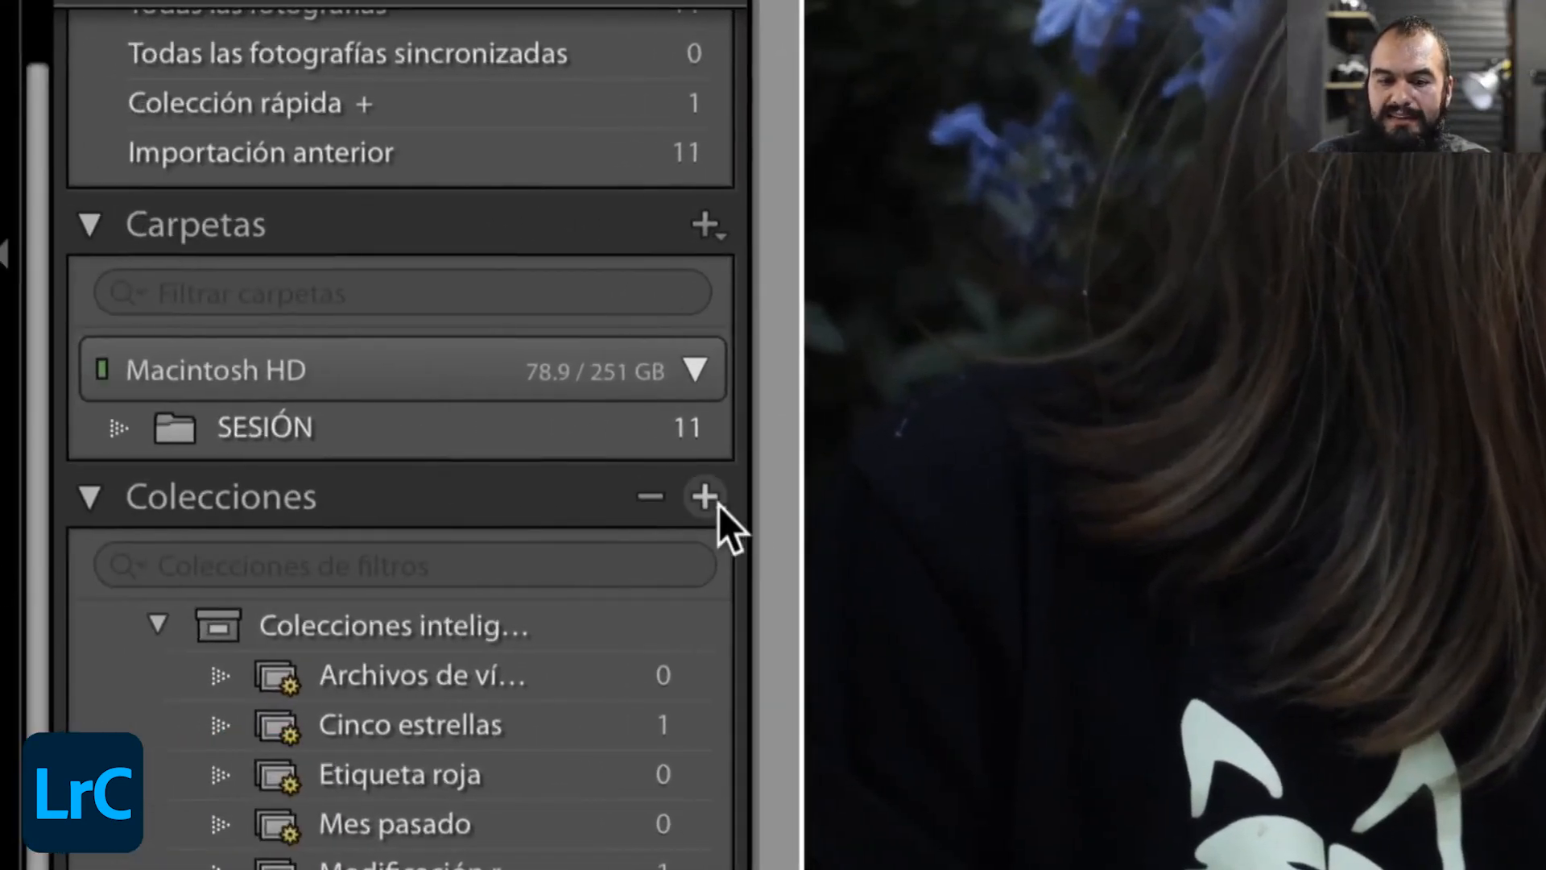
# - Create a collection named Mi selección favorita that includes the selected photo, and move it out of the smart collections set
pyautogui.click(473, 512)
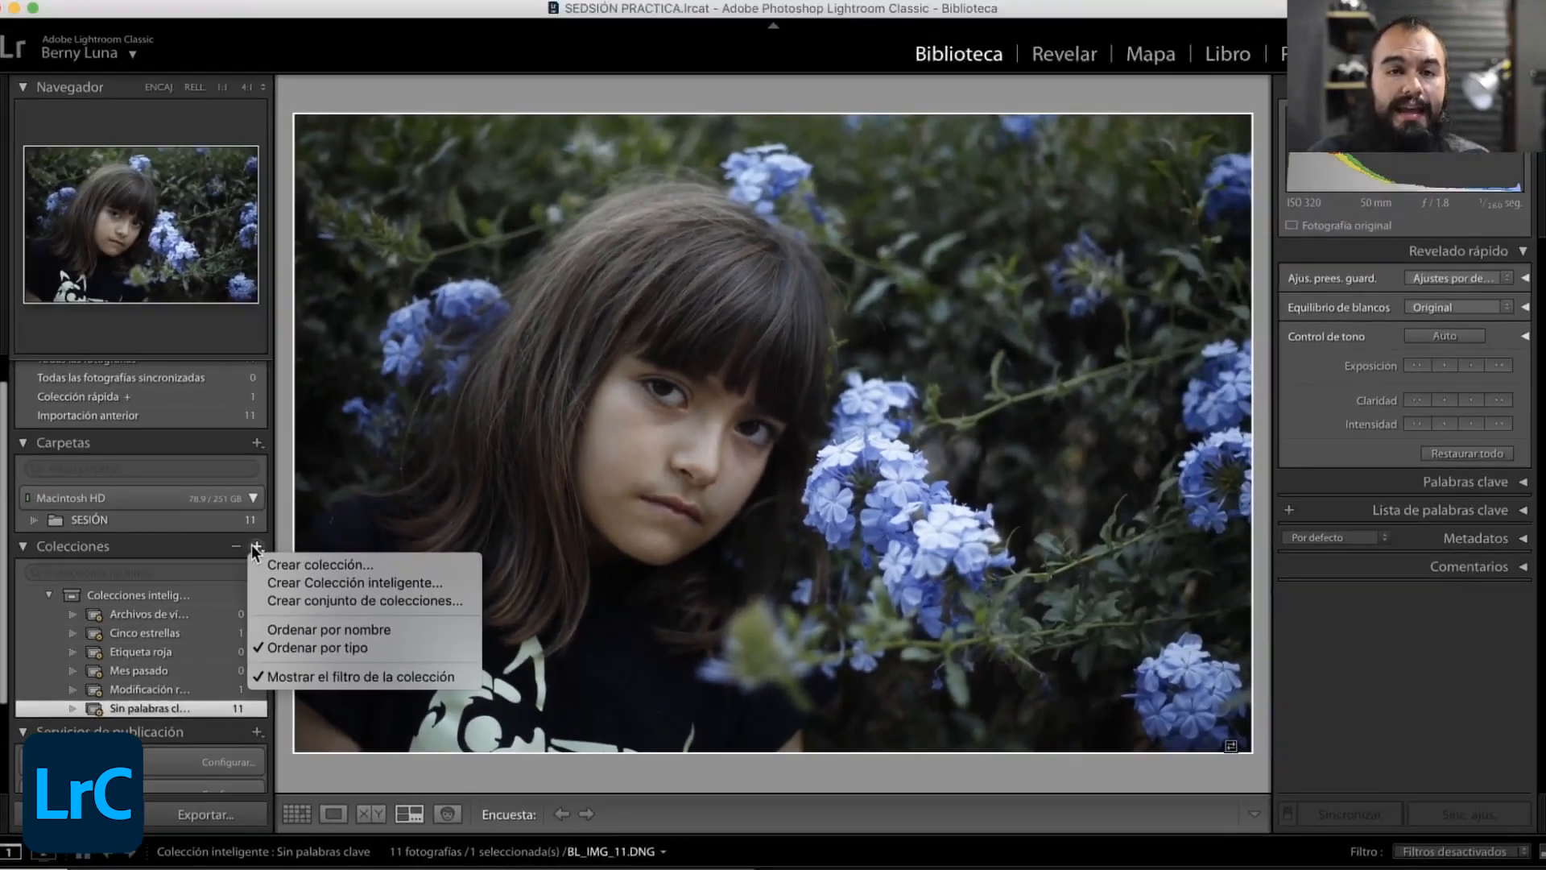
pyautogui.click(292, 562)
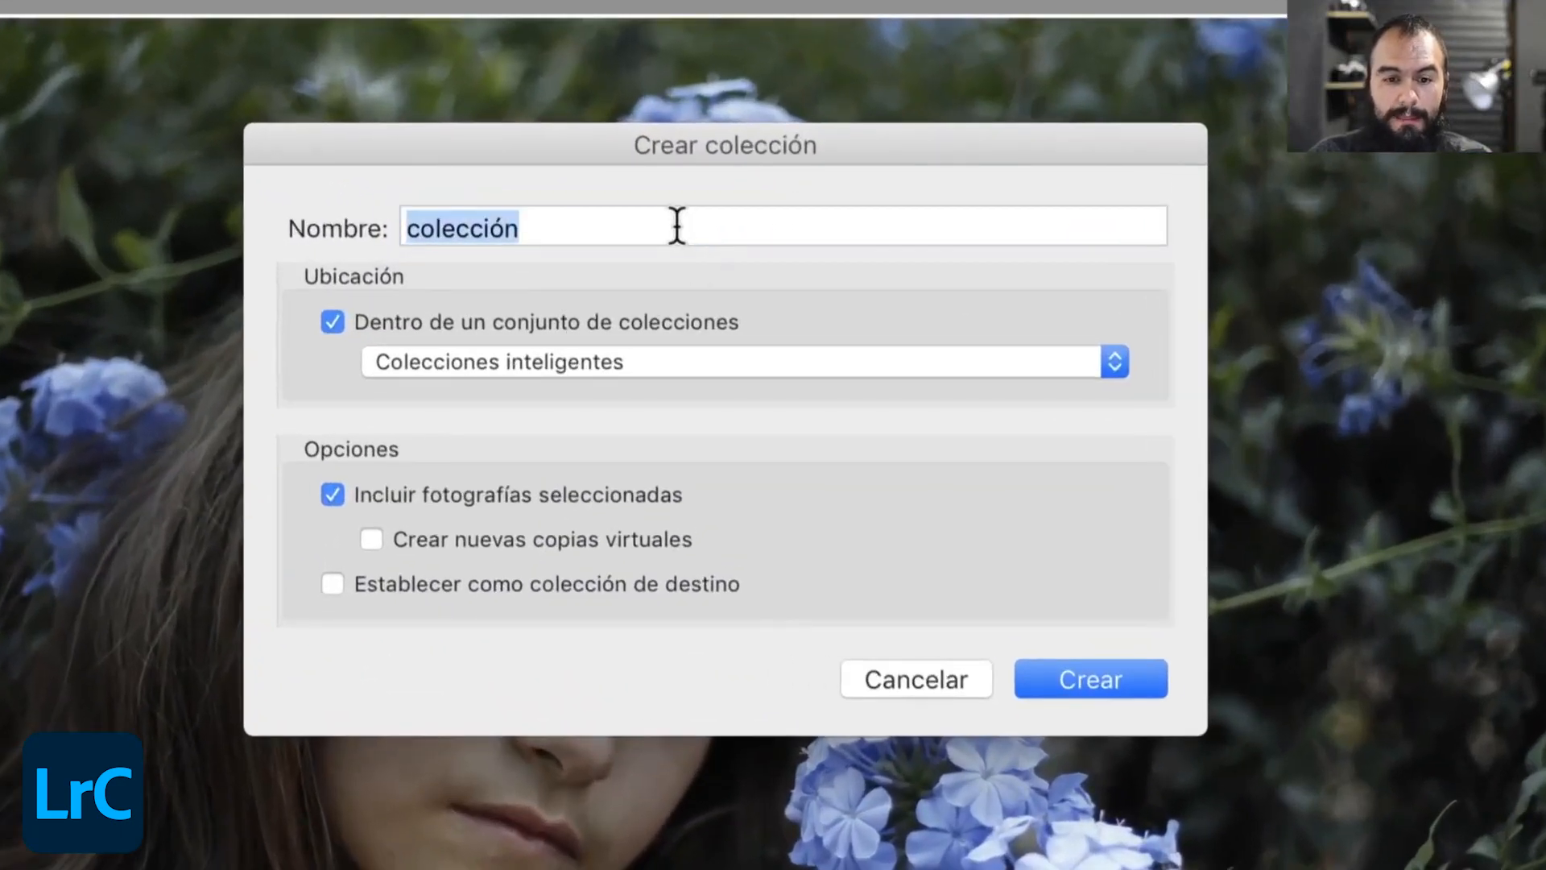
pyautogui.write('Mi sel')
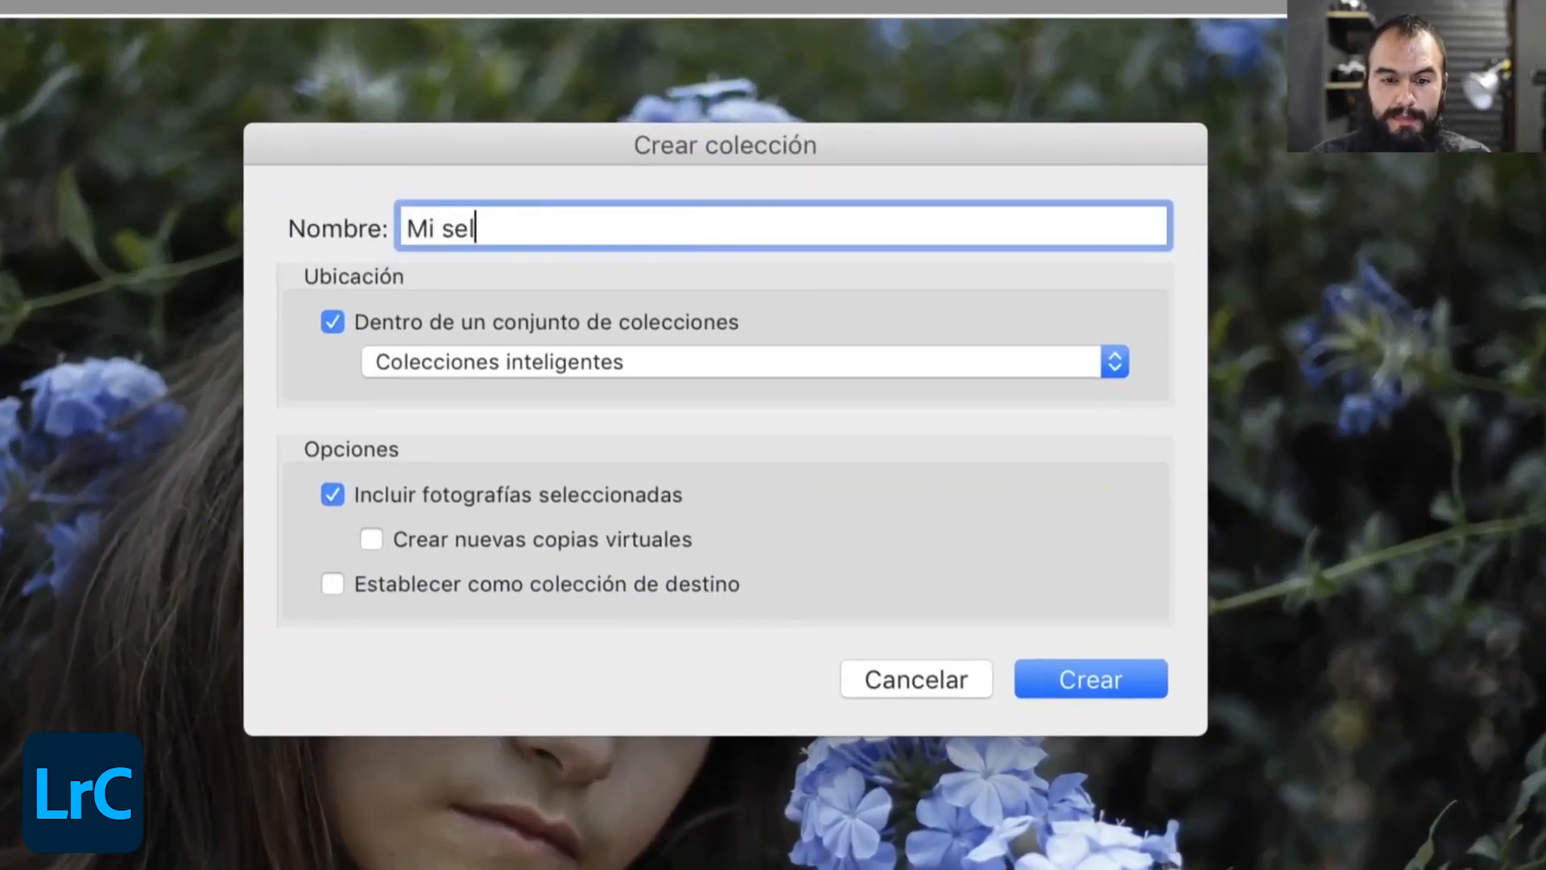
pyautogui.write('ección f')
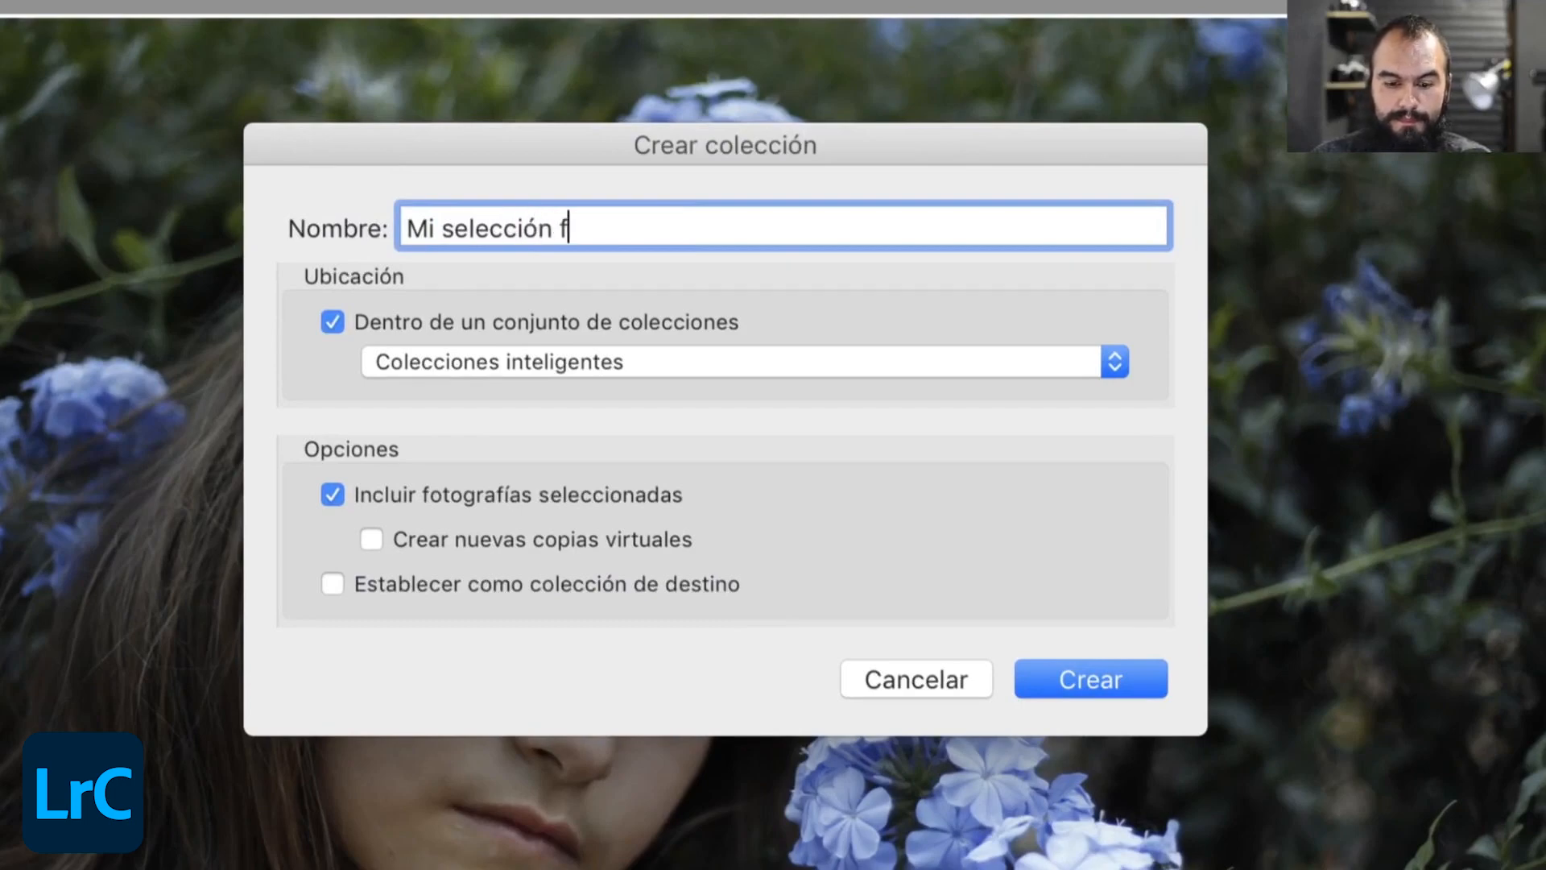
pyautogui.write('avorita')
pyautogui.press('Return')
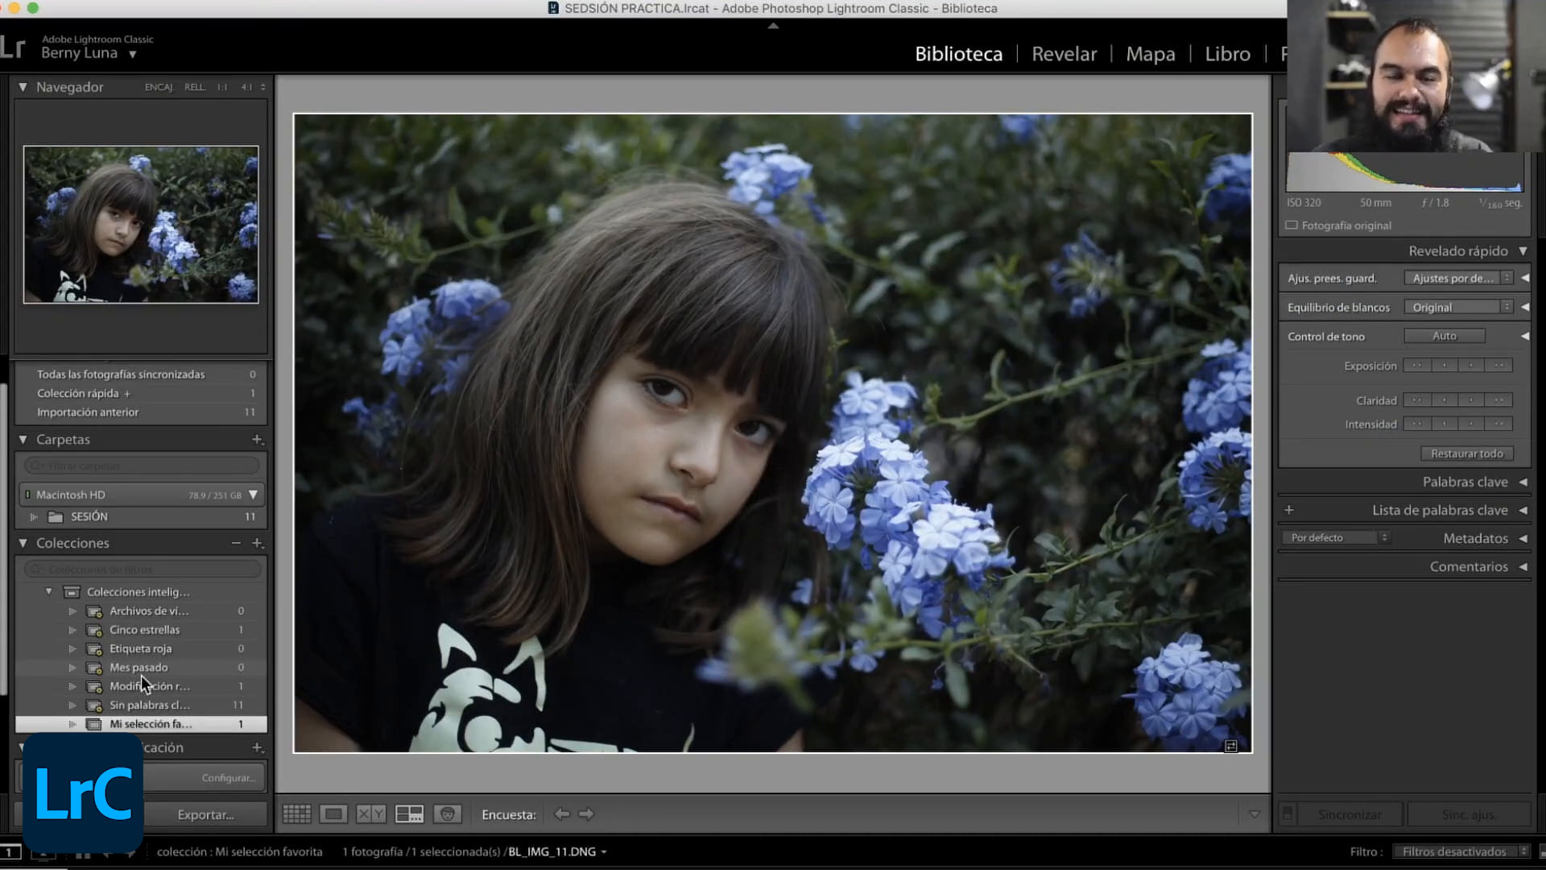
pyautogui.click(150, 719)
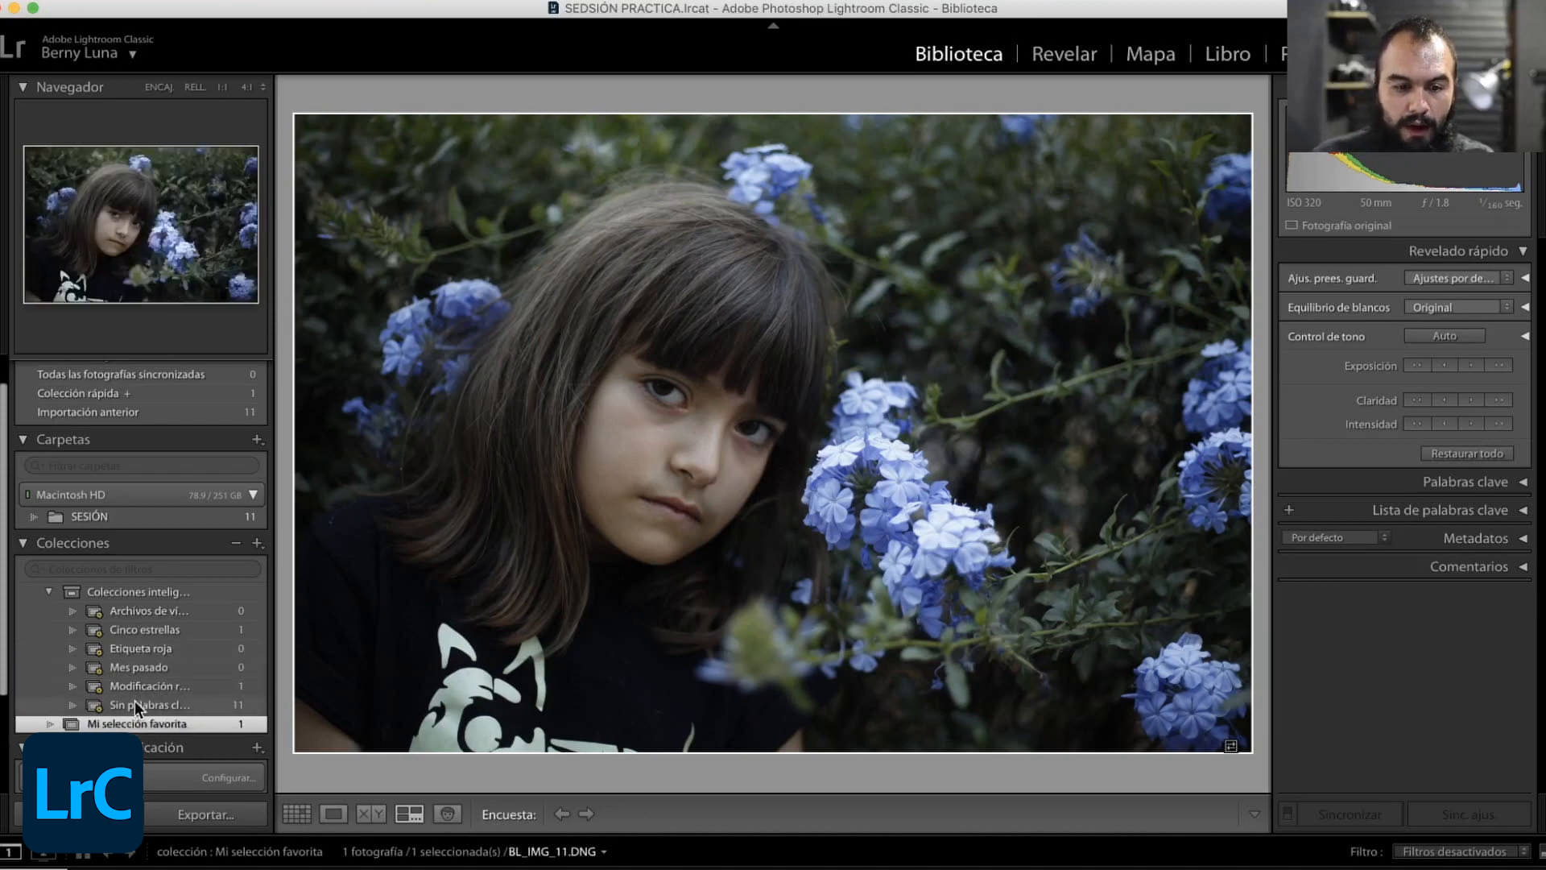
# - Add all photos of the Sin palabras clave smart collection to Mi selección favorita and open that collection
pyautogui.click(138, 706)
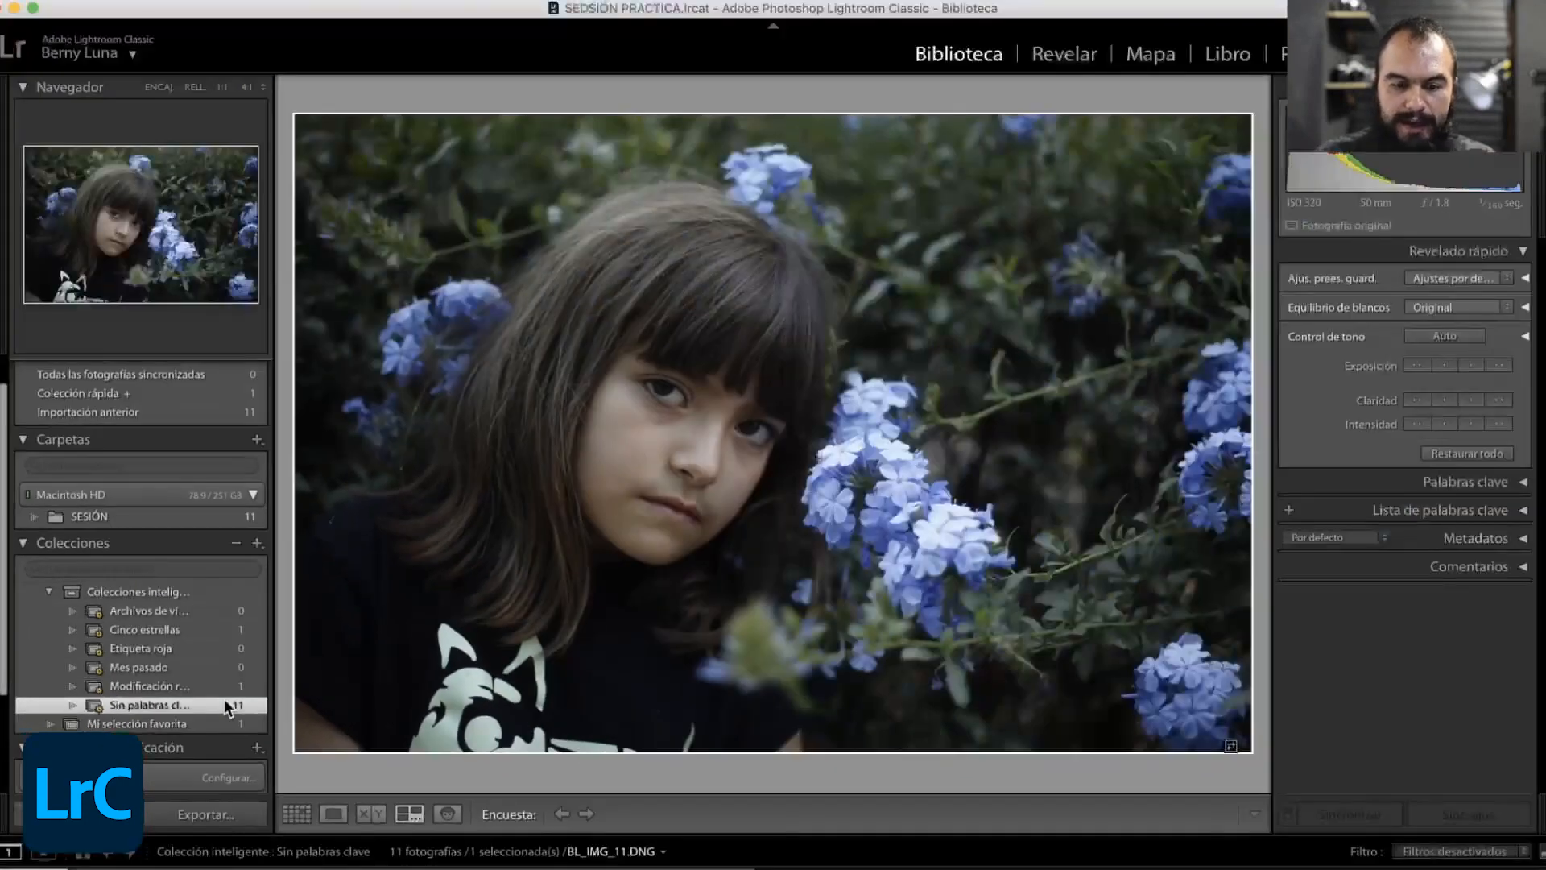
pyautogui.press('super+d')
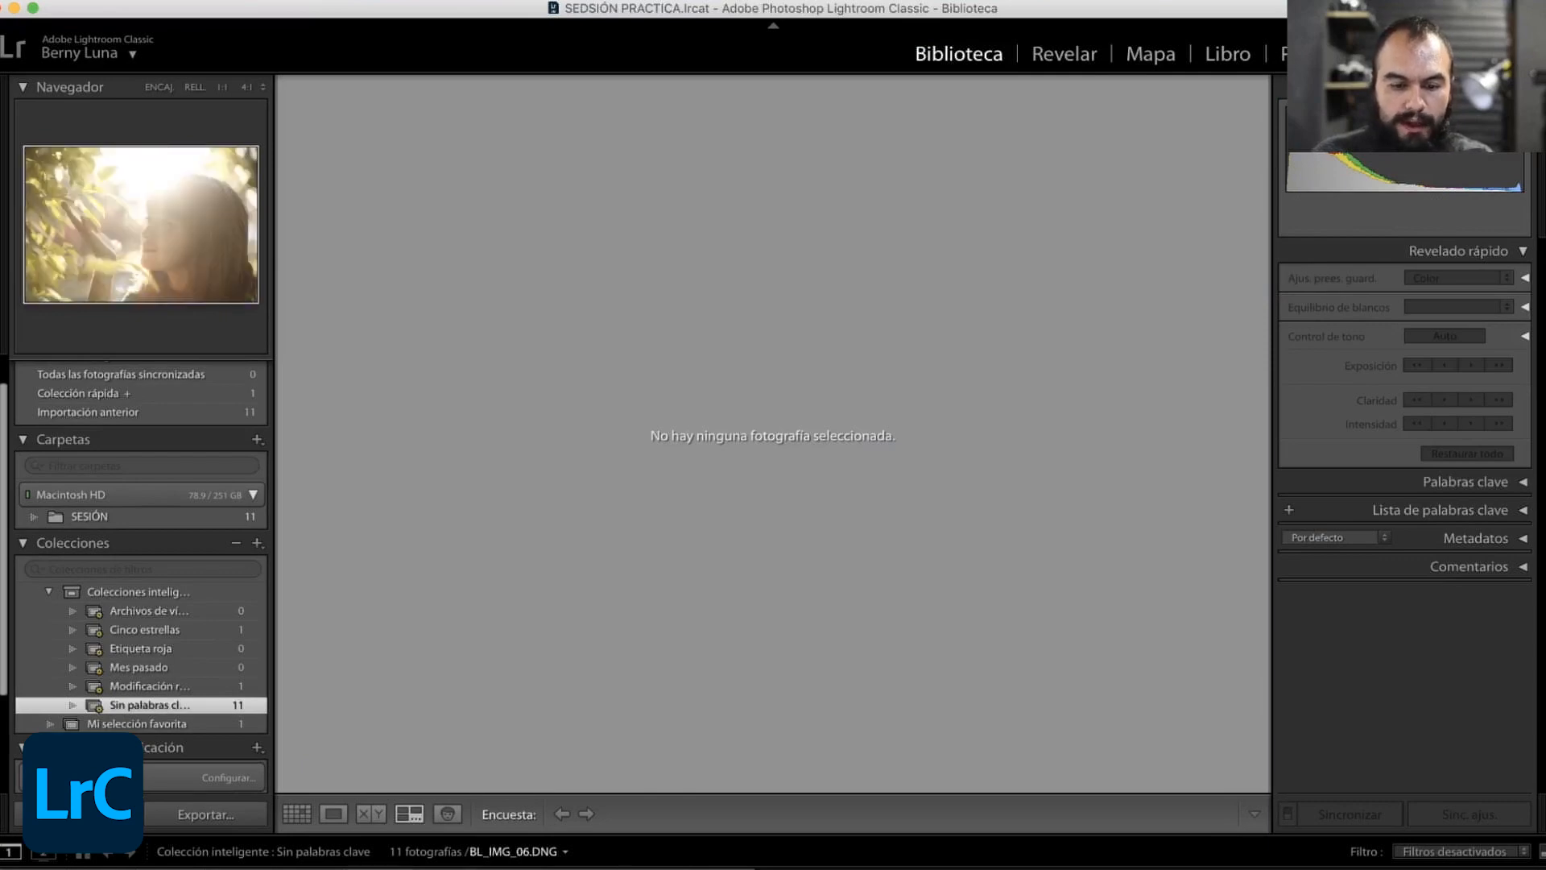
pyautogui.press('super+a')
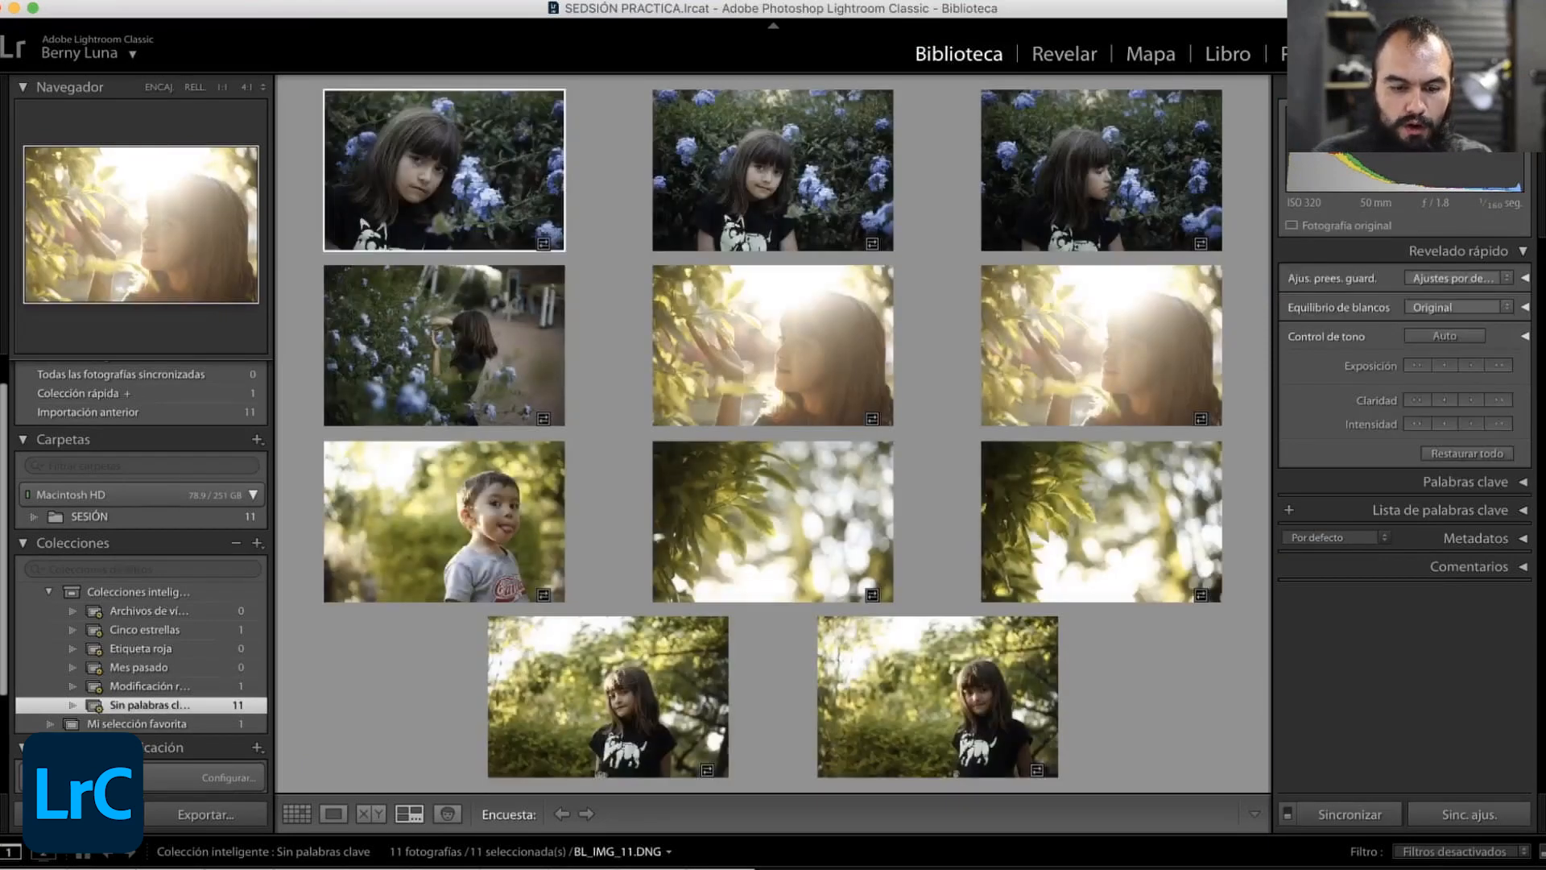
pyautogui.moveTo(362, 866); pyautogui.dragTo(145, 723)
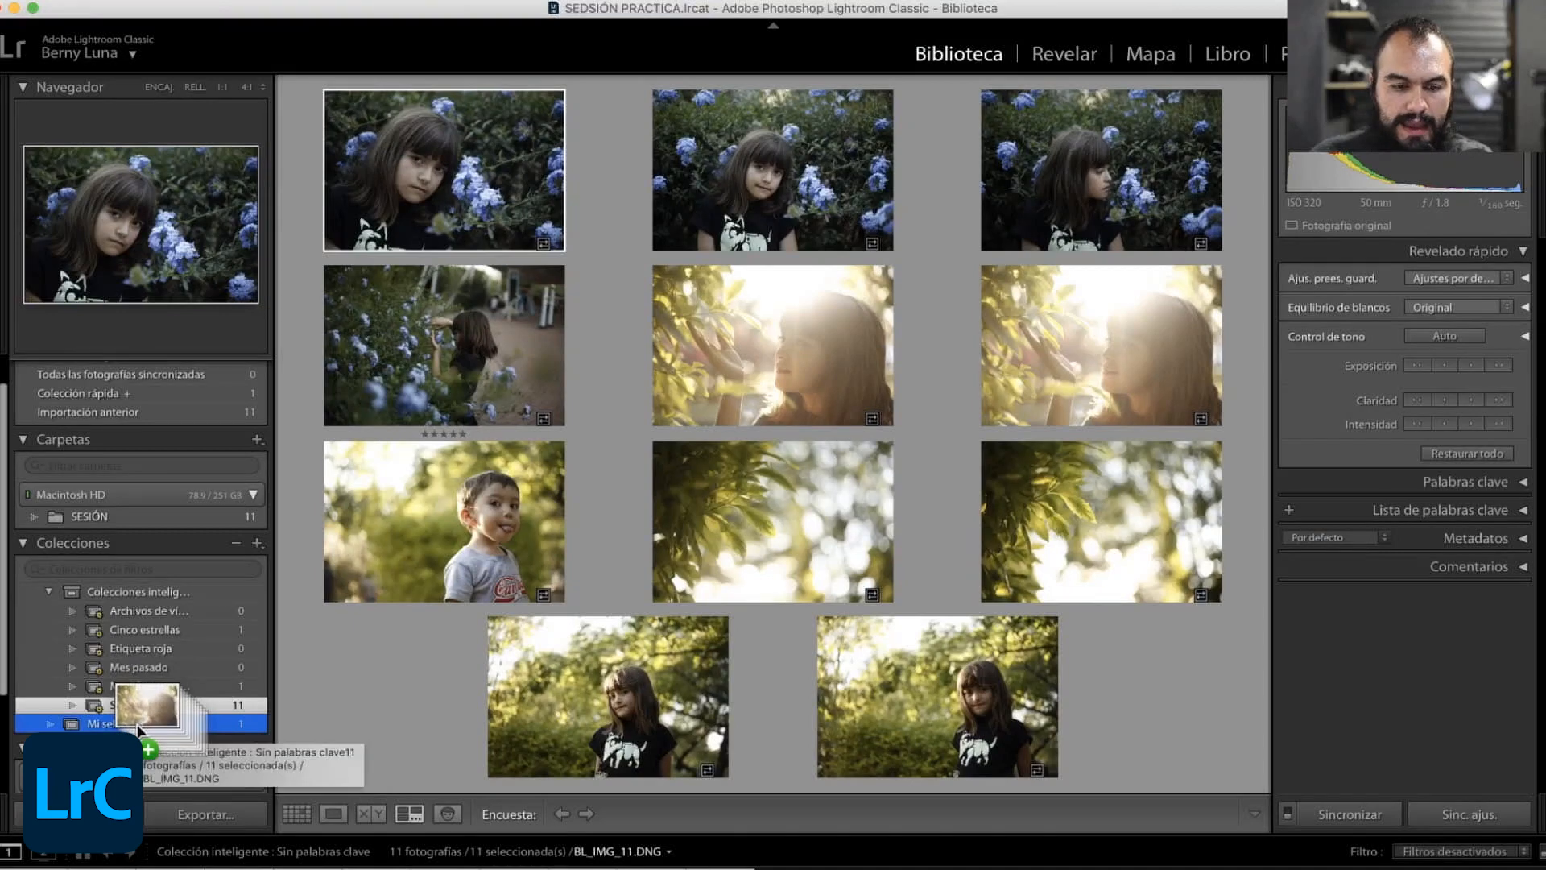
pyautogui.click(157, 726)
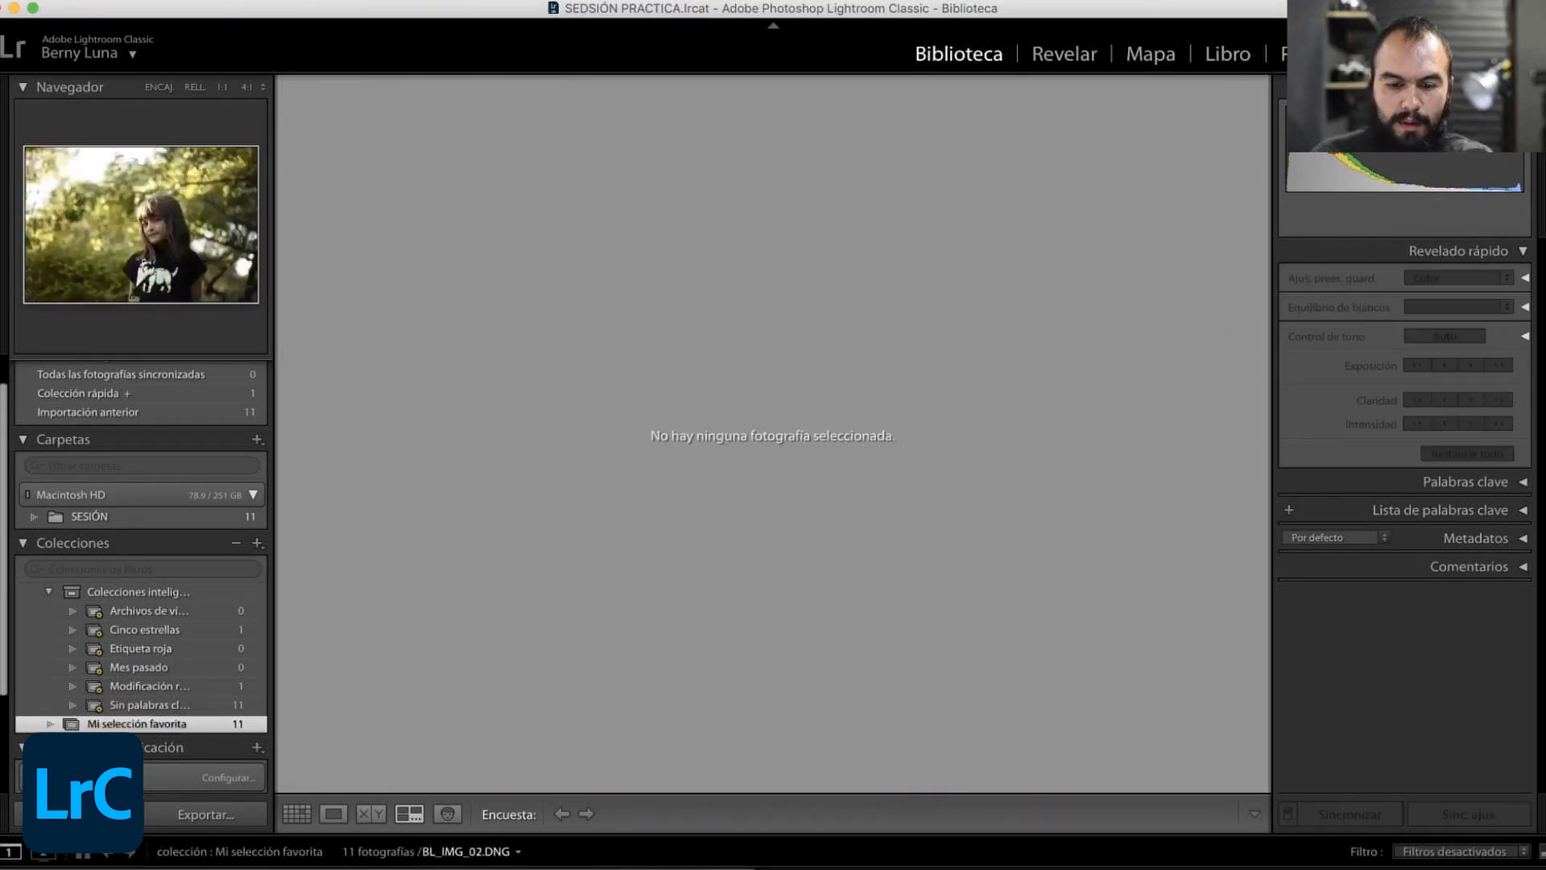
# - View BL_IMG_02.DNG and examine its comments section and its metadata, including capture date, dimensions, exposure and lens
pyautogui.click(240, 868)
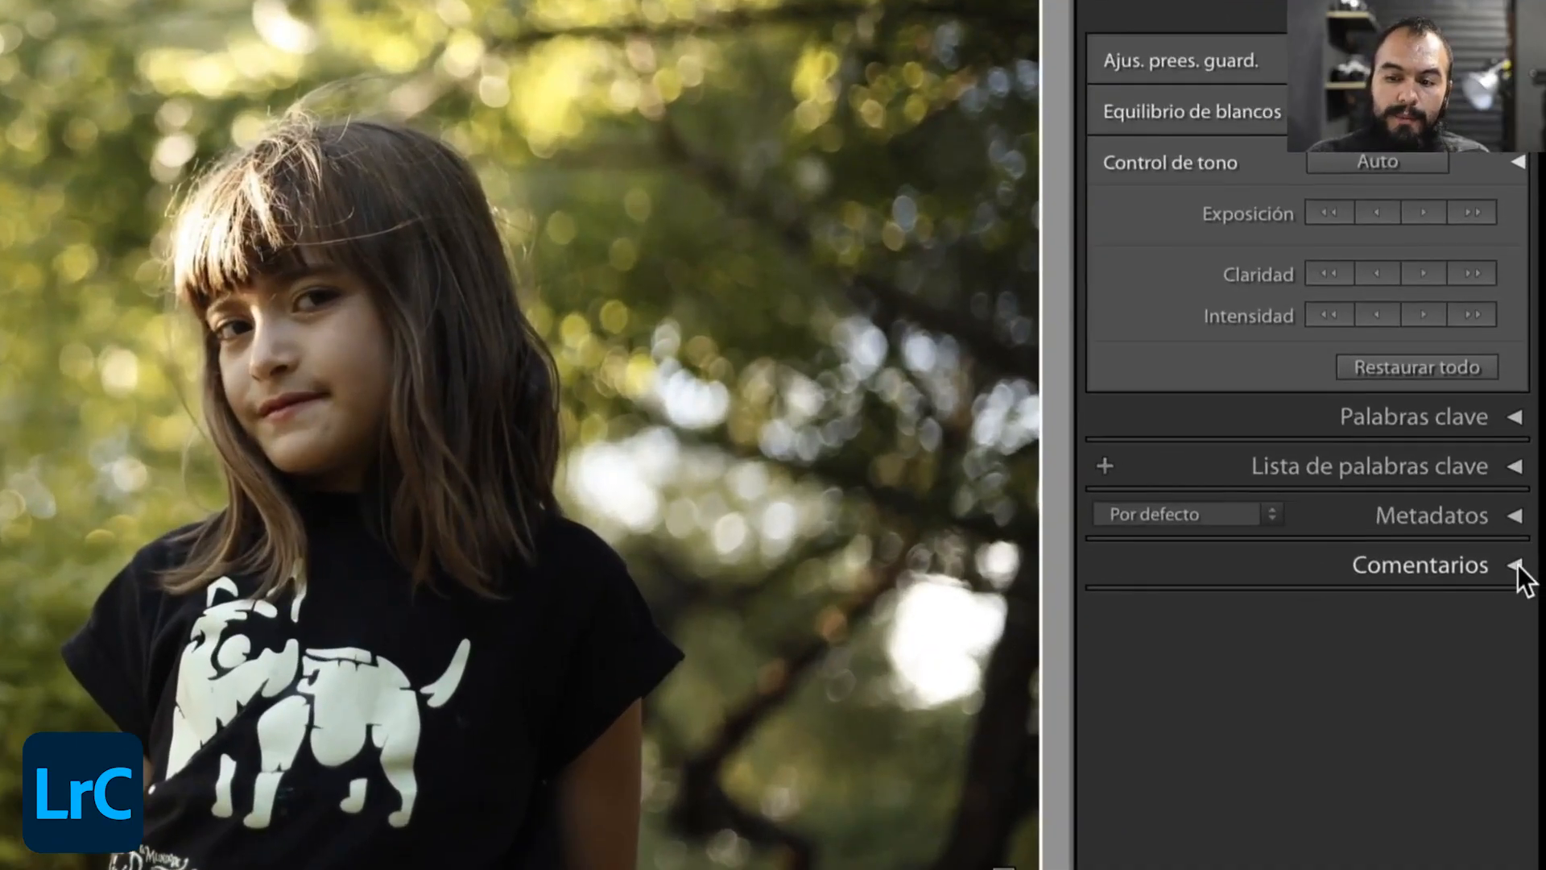
pyautogui.click(1517, 565)
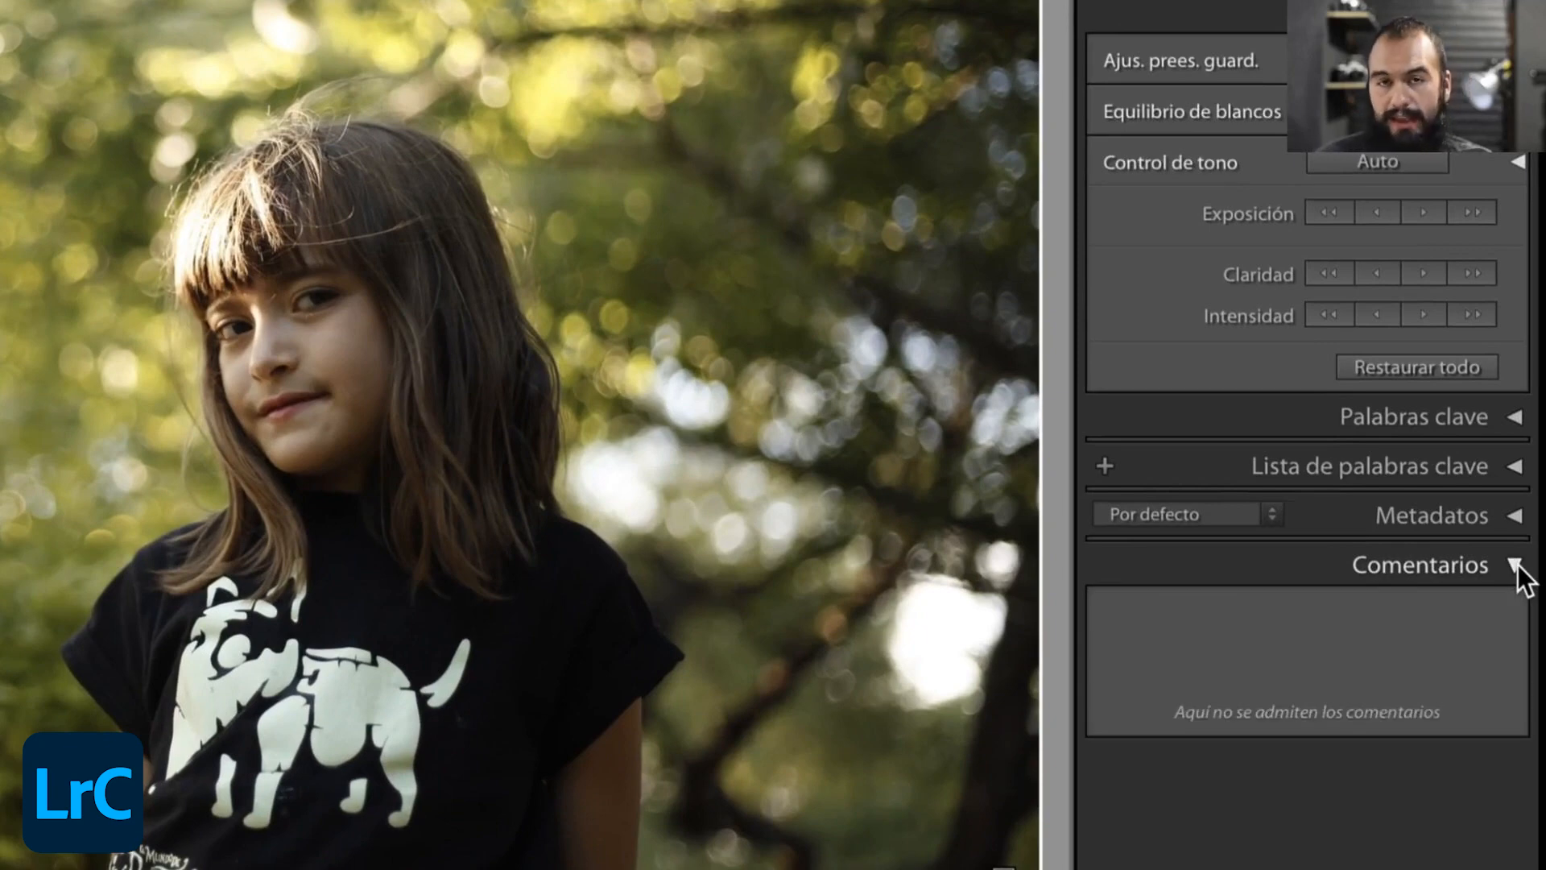
pyautogui.click(1518, 564)
pyautogui.click(1514, 517)
pyautogui.scroll(-6, 1441, 644)
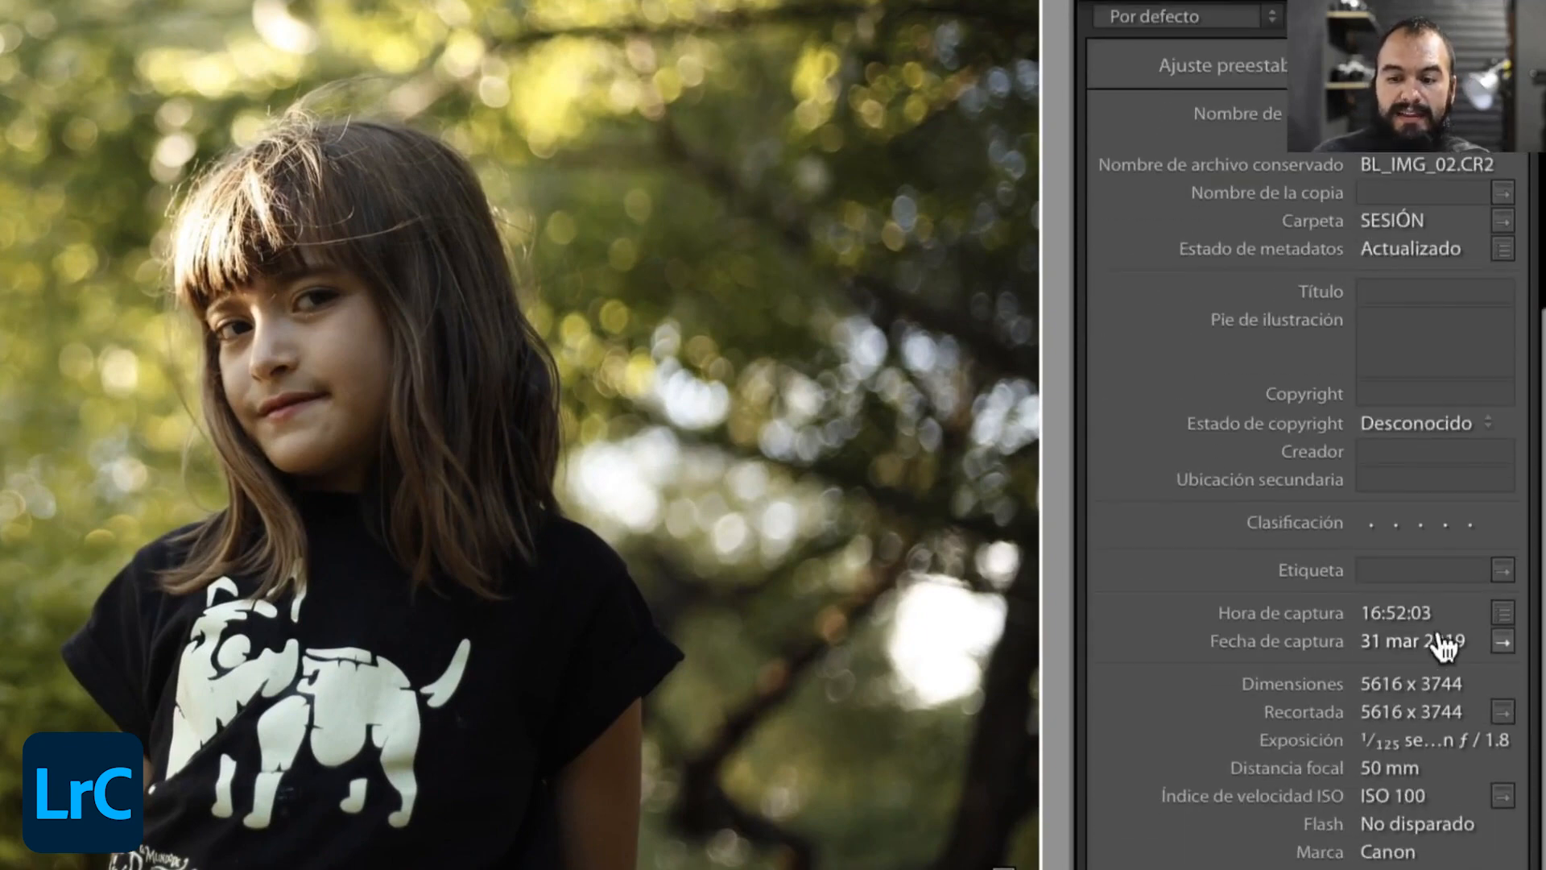
pyautogui.scroll(-2, 1435, 452)
pyautogui.scroll(2, 1428, 472)
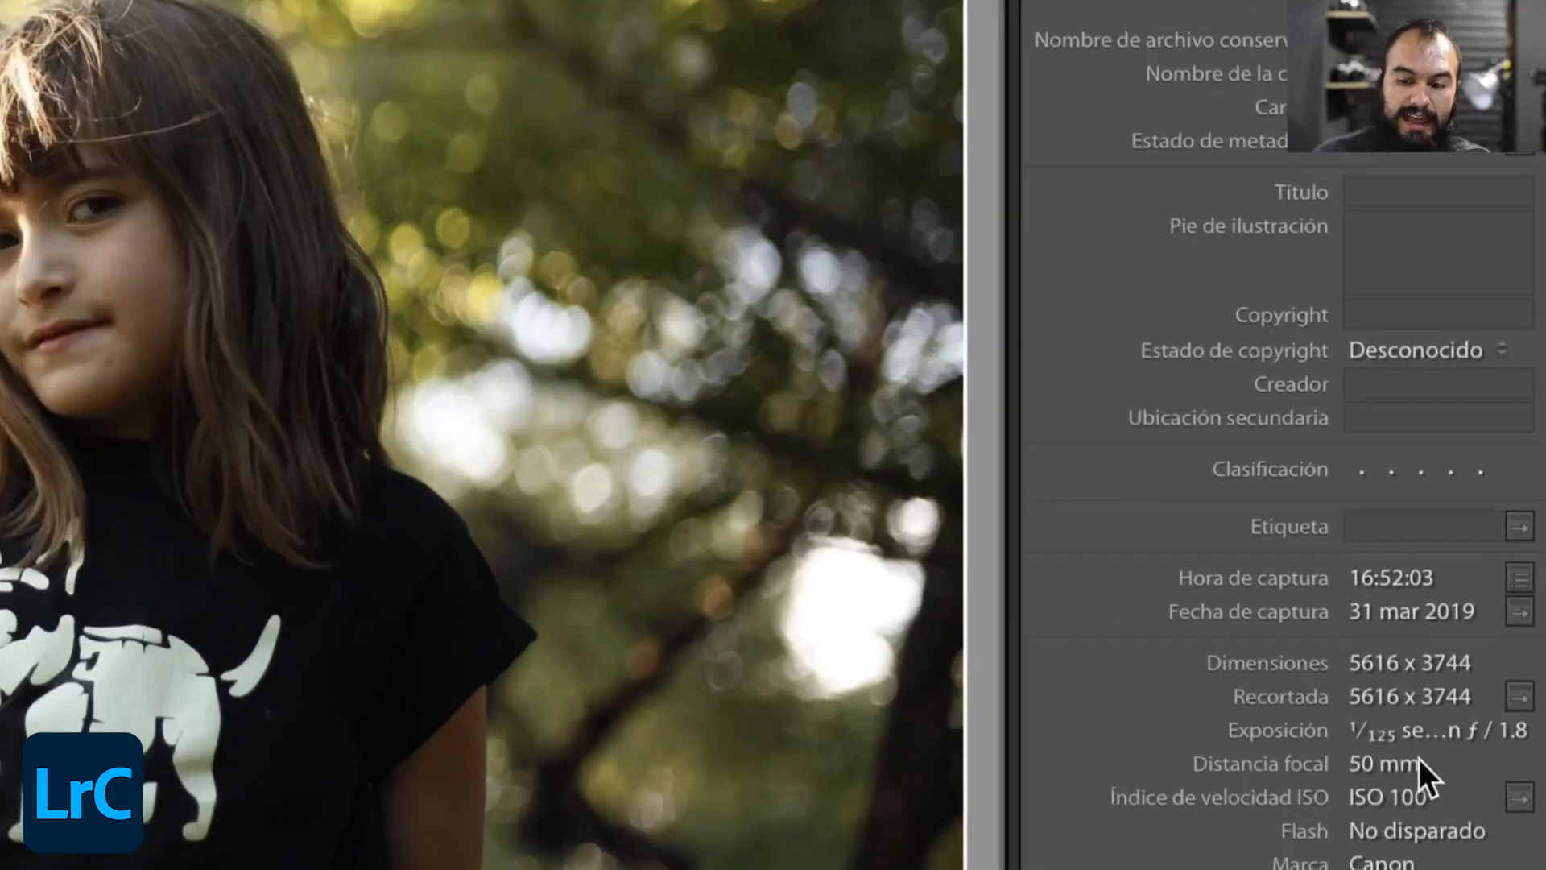
pyautogui.scroll(-2, 1418, 761)
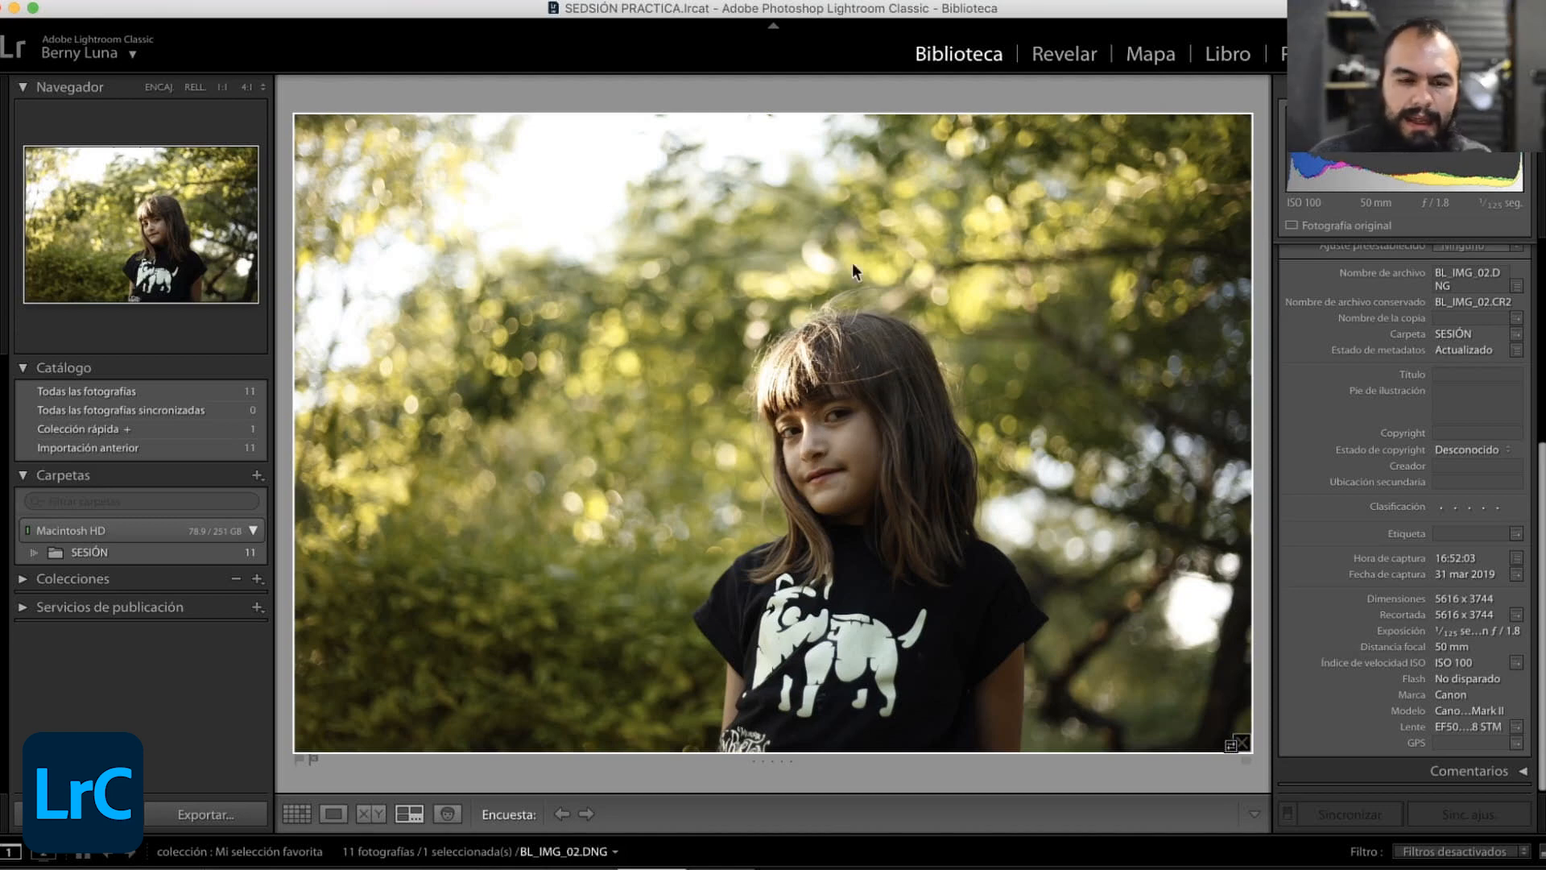
# - View BL_IMG_02.DNG magnified at 4:1, examine the area around the girl's hair, change the zoom ratio to 3:1 and return to the grid
pyautogui.click(163, 222)
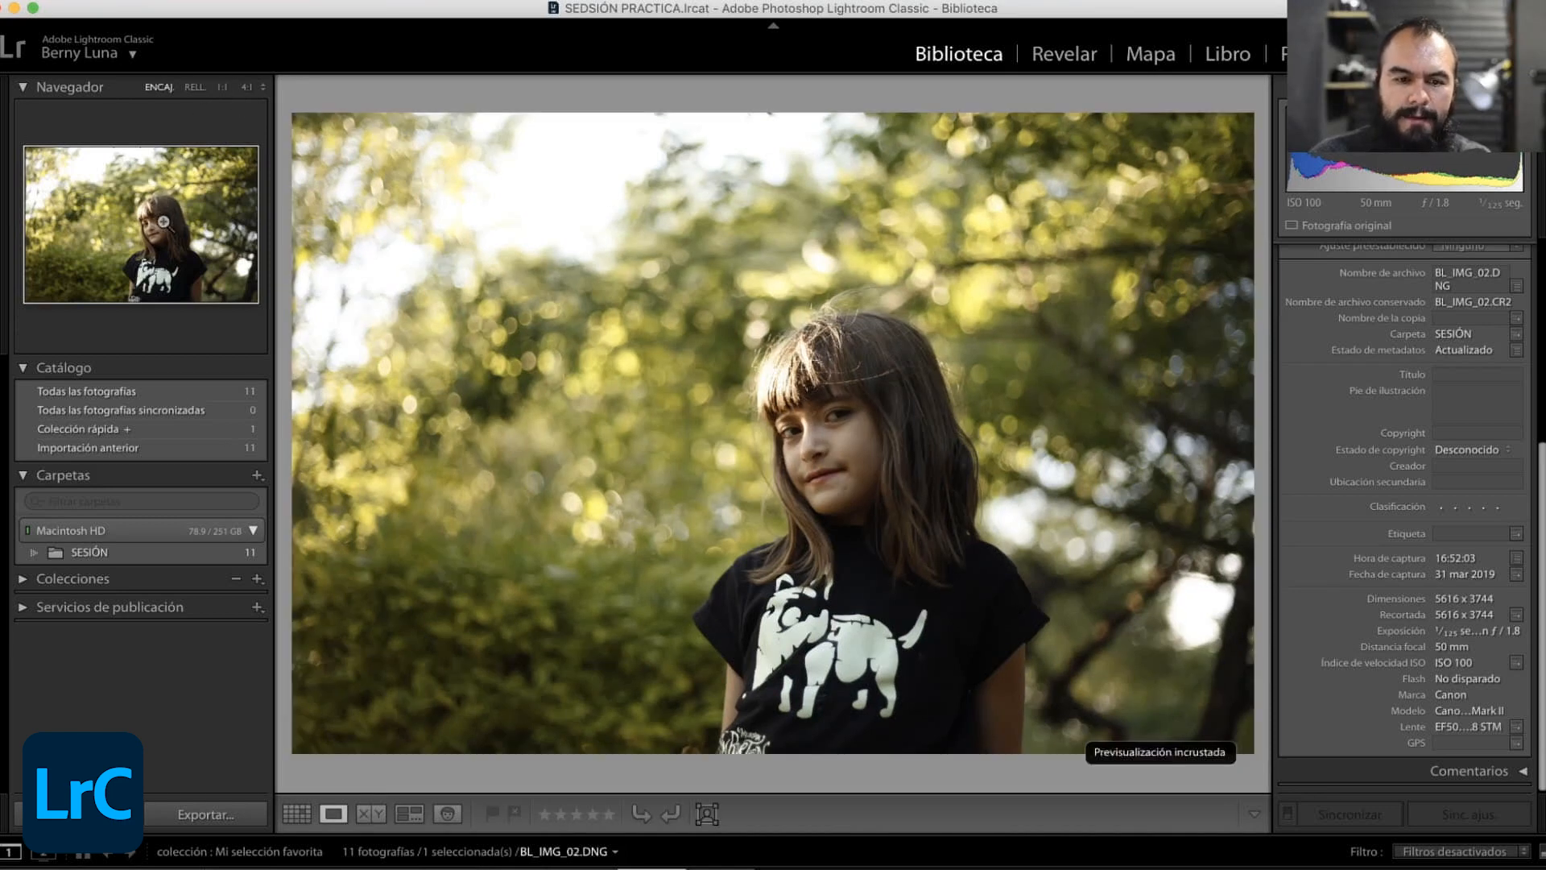
pyautogui.click(164, 221)
pyautogui.moveTo(158, 212); pyautogui.dragTo(133, 209)
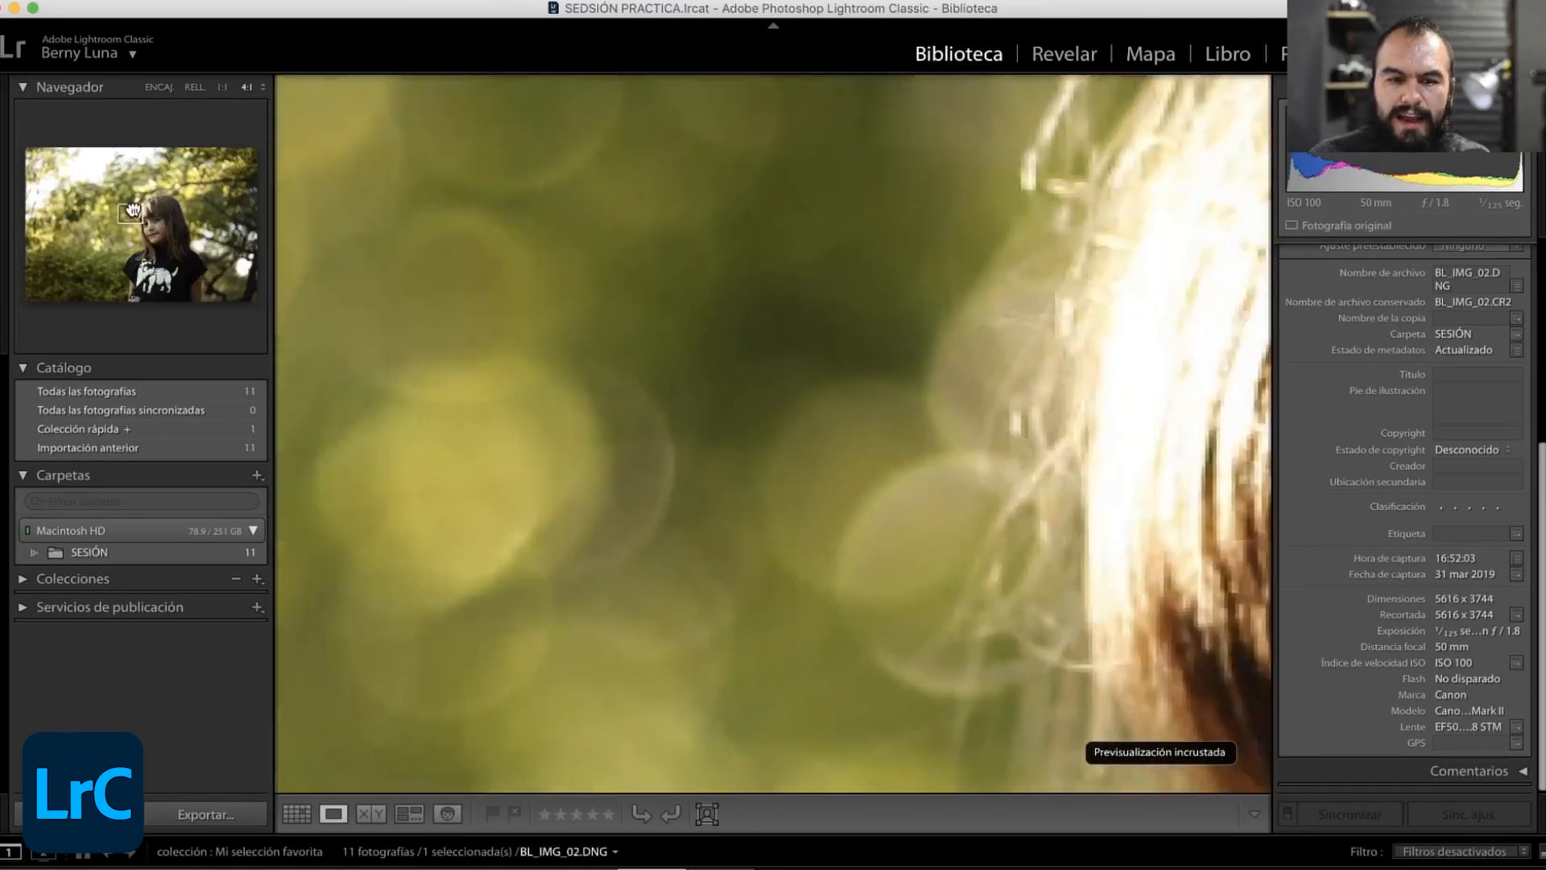
pyautogui.click(262, 87)
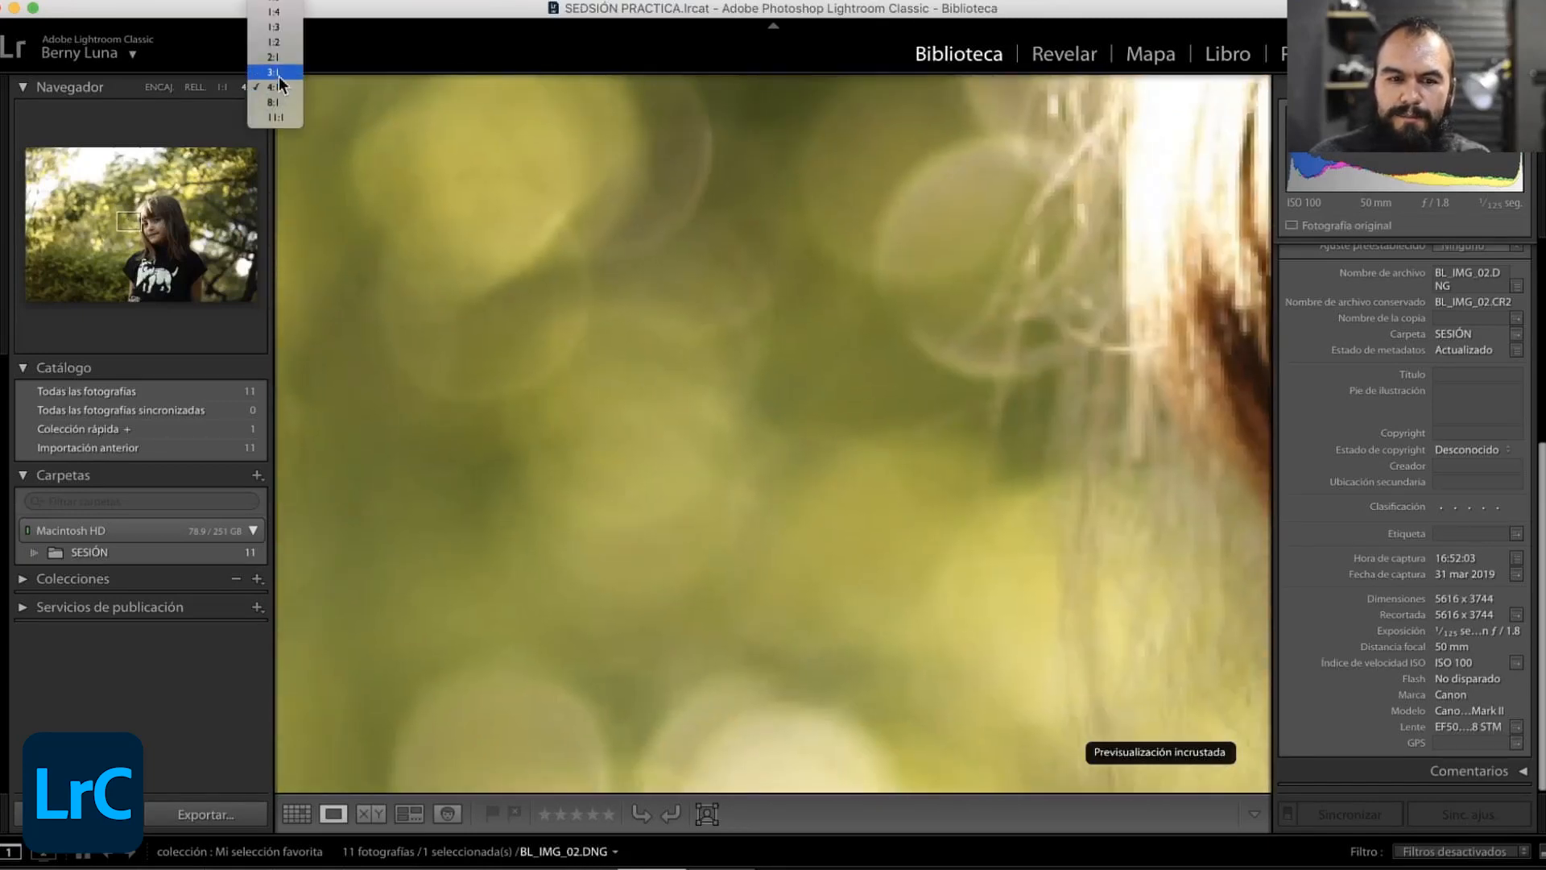
pyautogui.click(279, 78)
pyautogui.press('g')
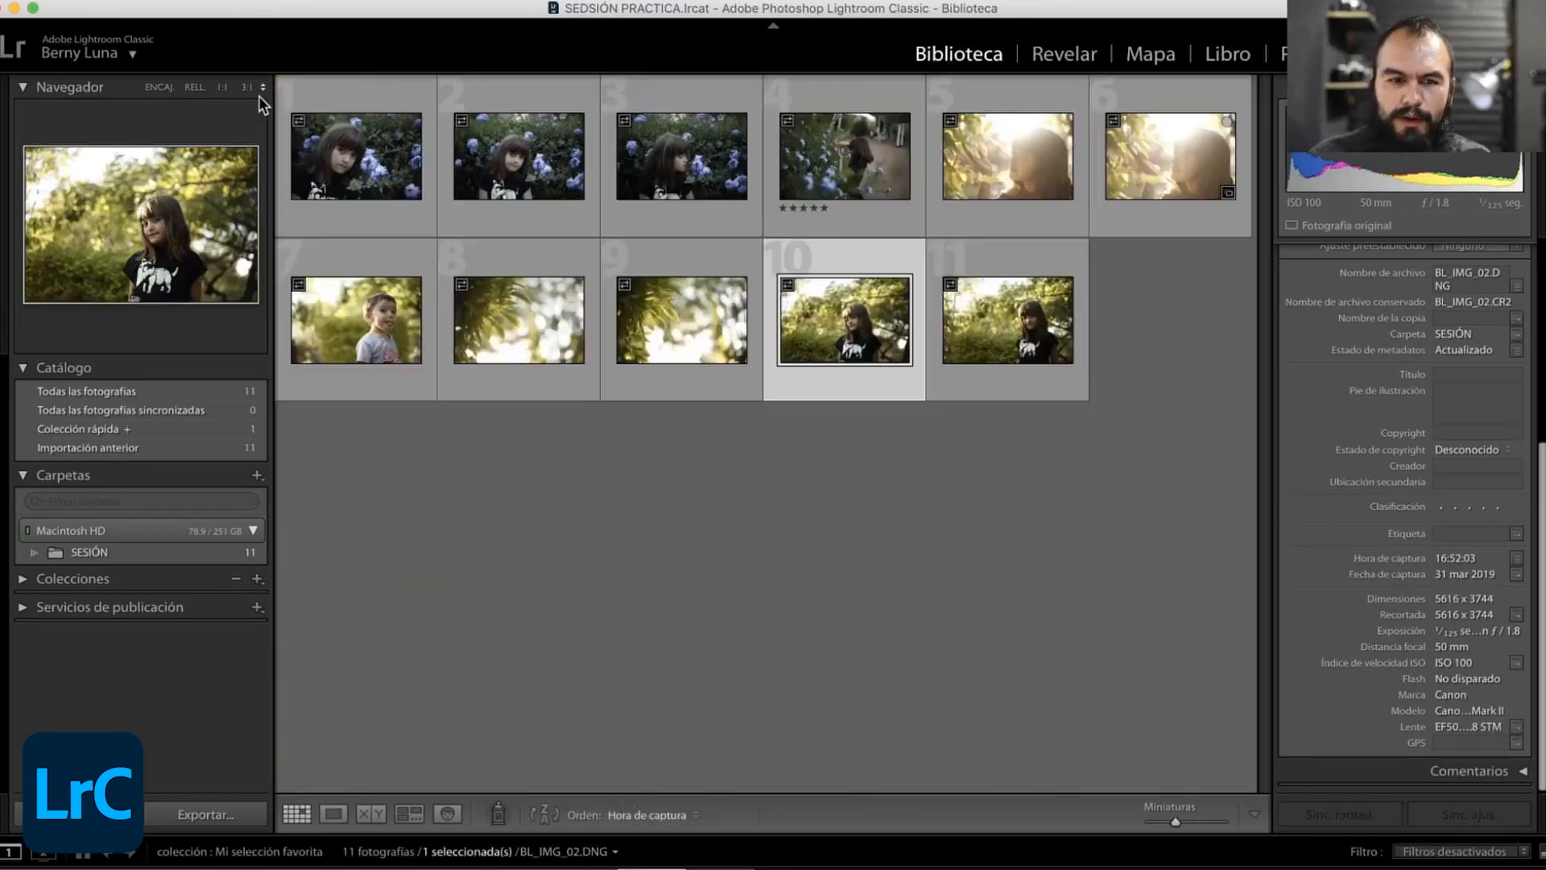
# - Set the Navigator's custom zoom ratio to 1:2 and compare the photo at that magnification with its fit view several times
pyautogui.click(247, 86)
pyautogui.click(259, 86)
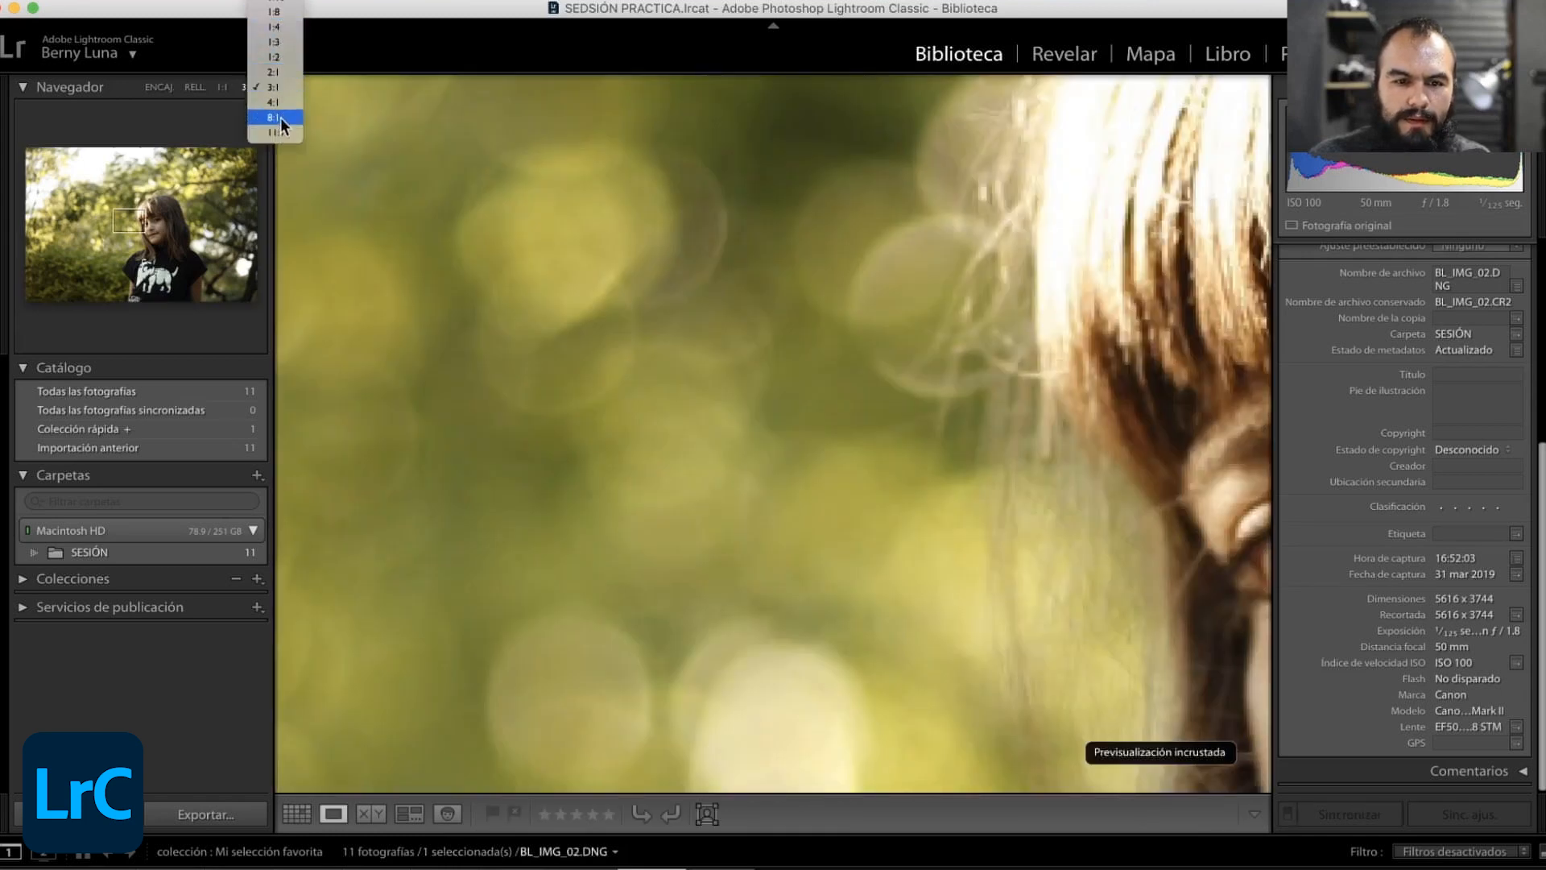
pyautogui.click(278, 56)
pyautogui.moveTo(159, 210)
pyautogui.mouseDown()
pyautogui.moveTo(168, 230)
pyautogui.moveTo(127, 233)
pyautogui.moveTo(131, 221)
pyautogui.mouseUp()
pyautogui.click(132, 222)
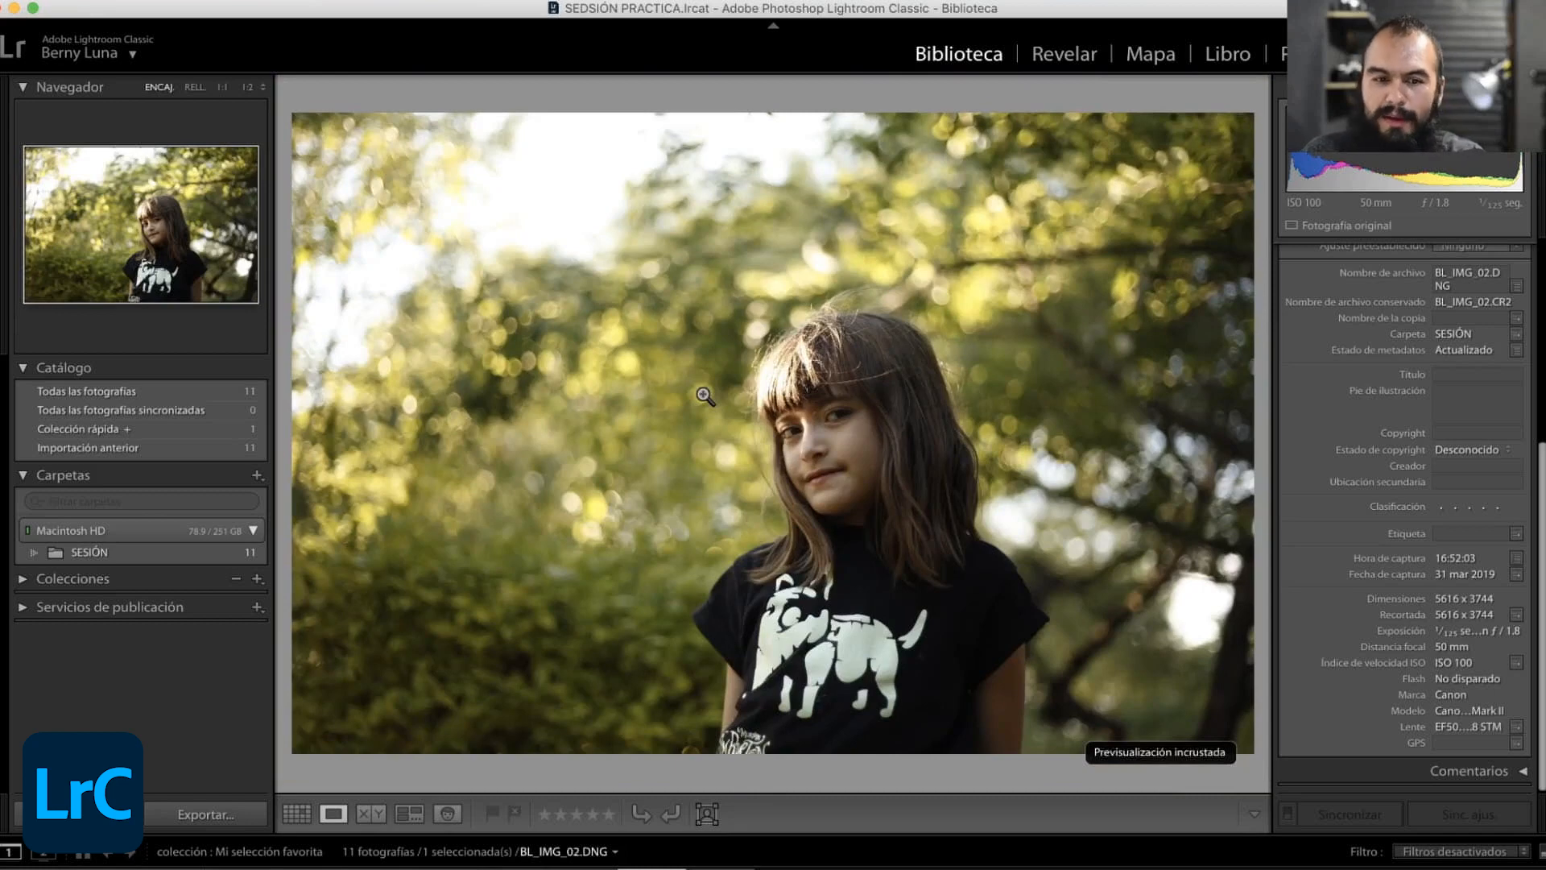
pyautogui.click(122, 221)
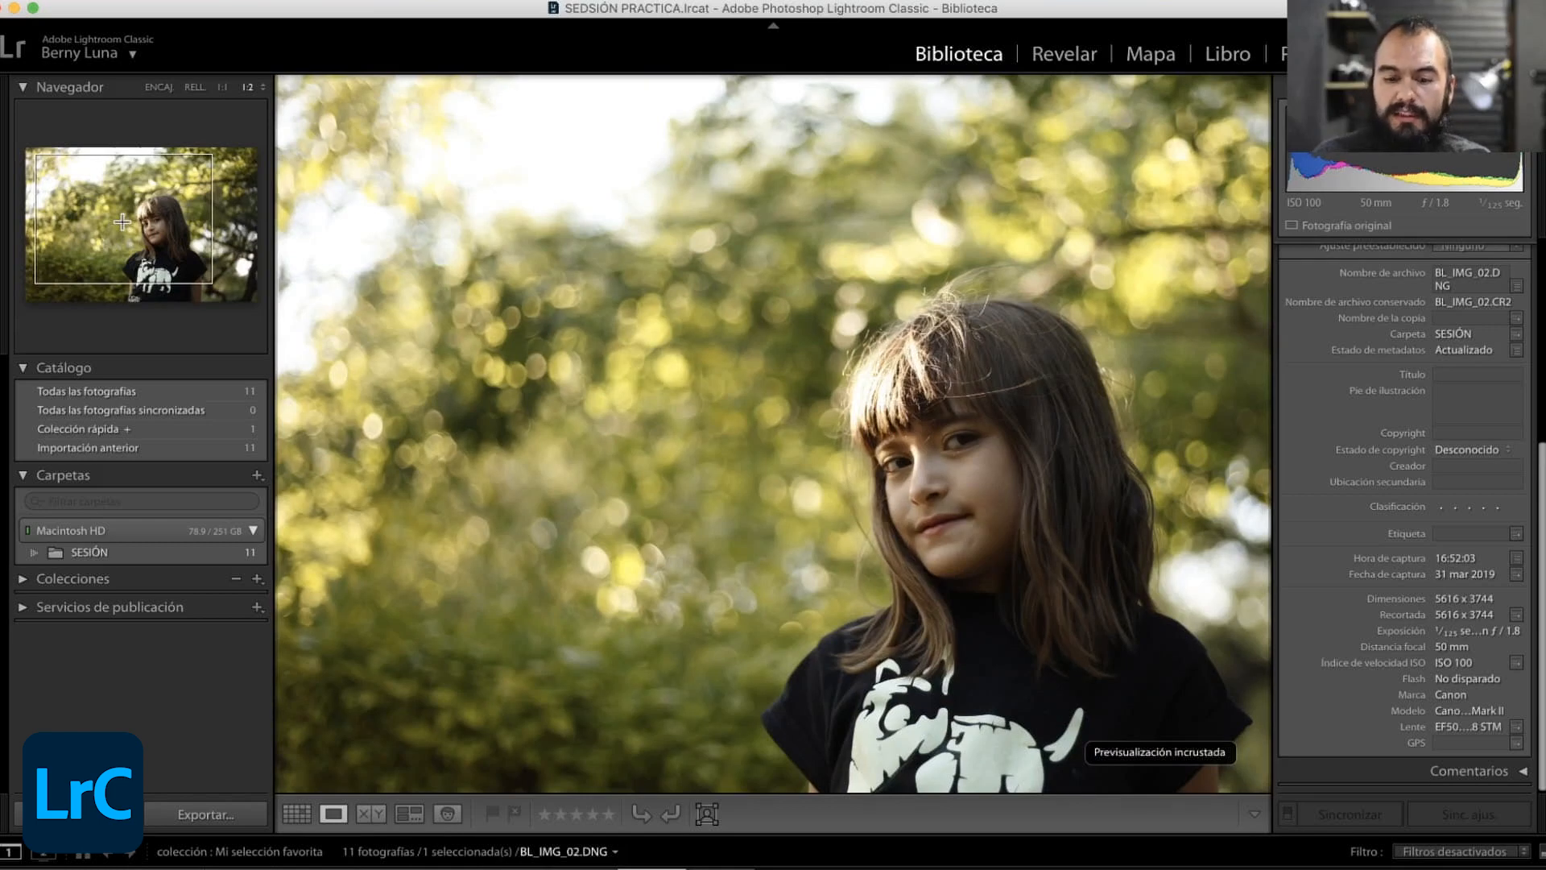
pyautogui.click(122, 221)
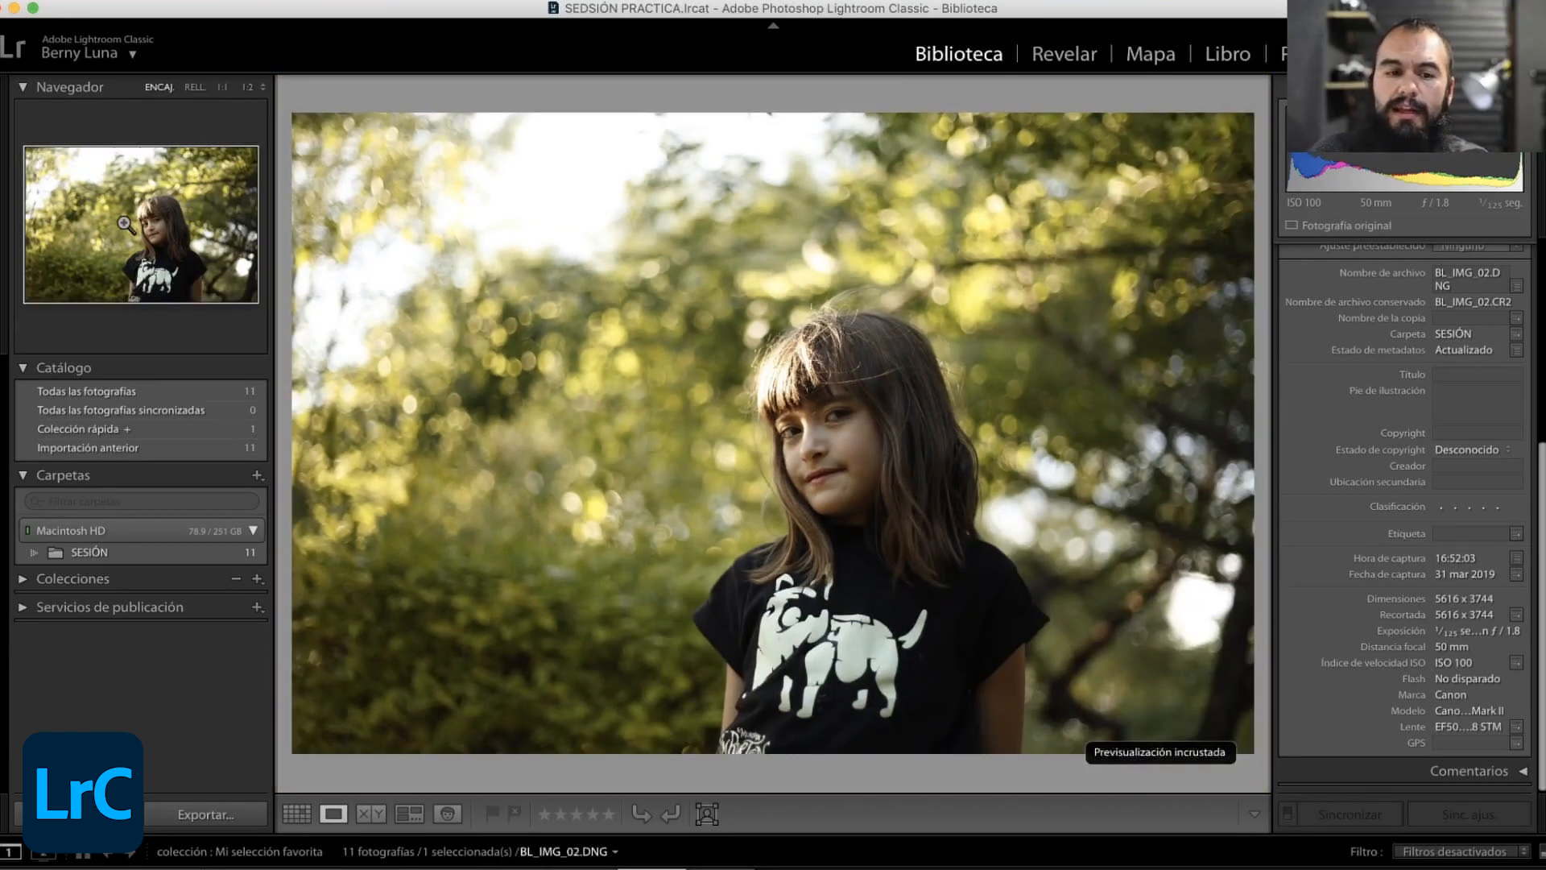
pyautogui.click(122, 222)
pyautogui.click(122, 223)
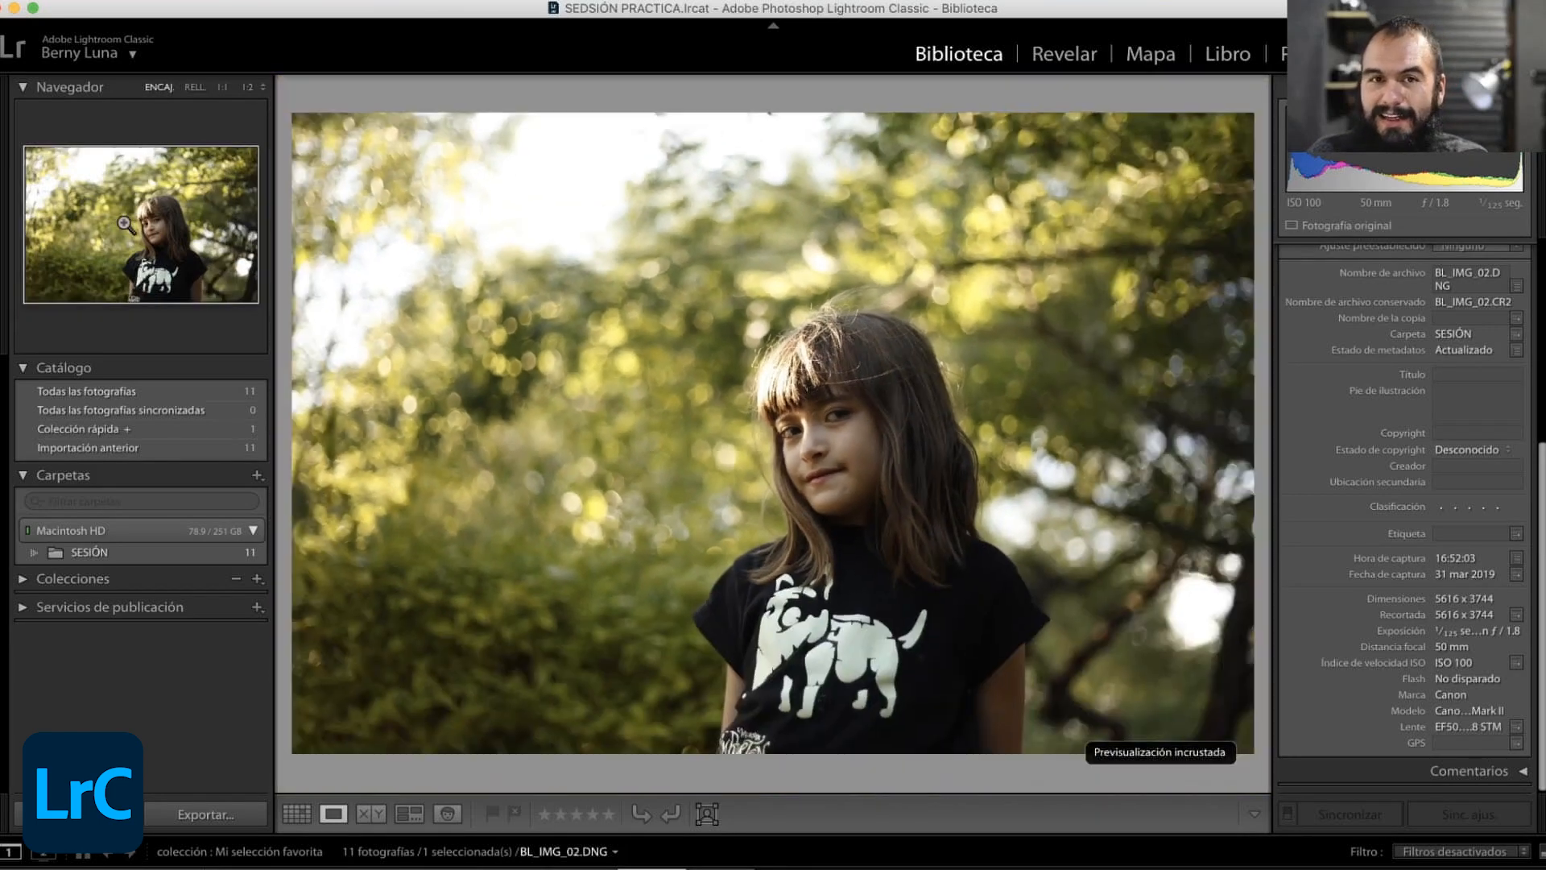
pyautogui.click(123, 223)
pyautogui.click(122, 222)
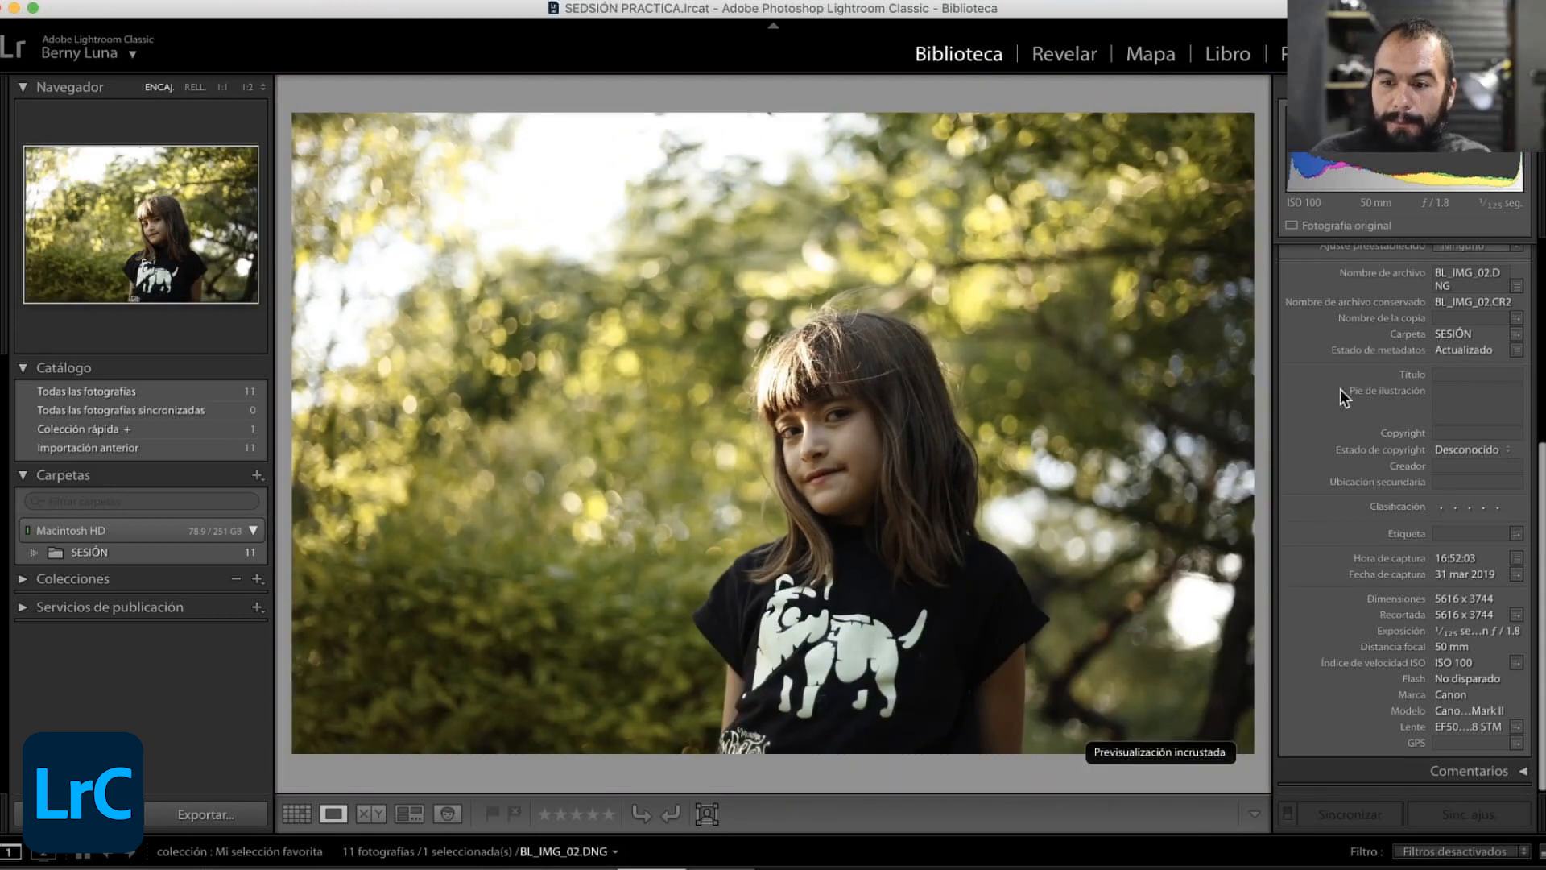
# - Collapse the Metadatos section and keep the Revelado rápido section expanded
pyautogui.scroll(5, 1497, 403)
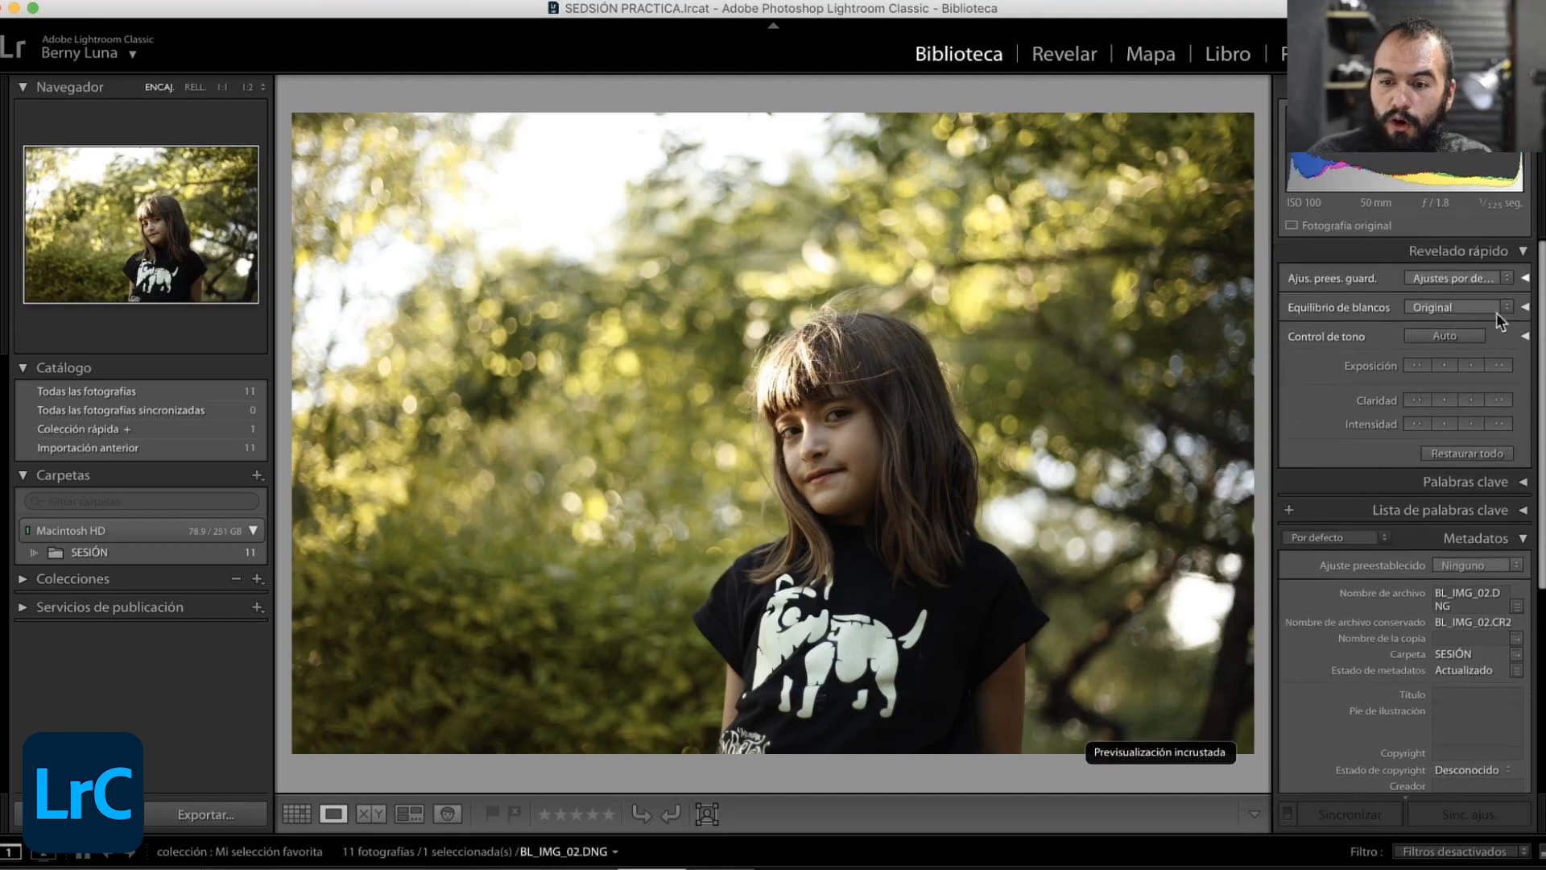
pyautogui.click(1520, 538)
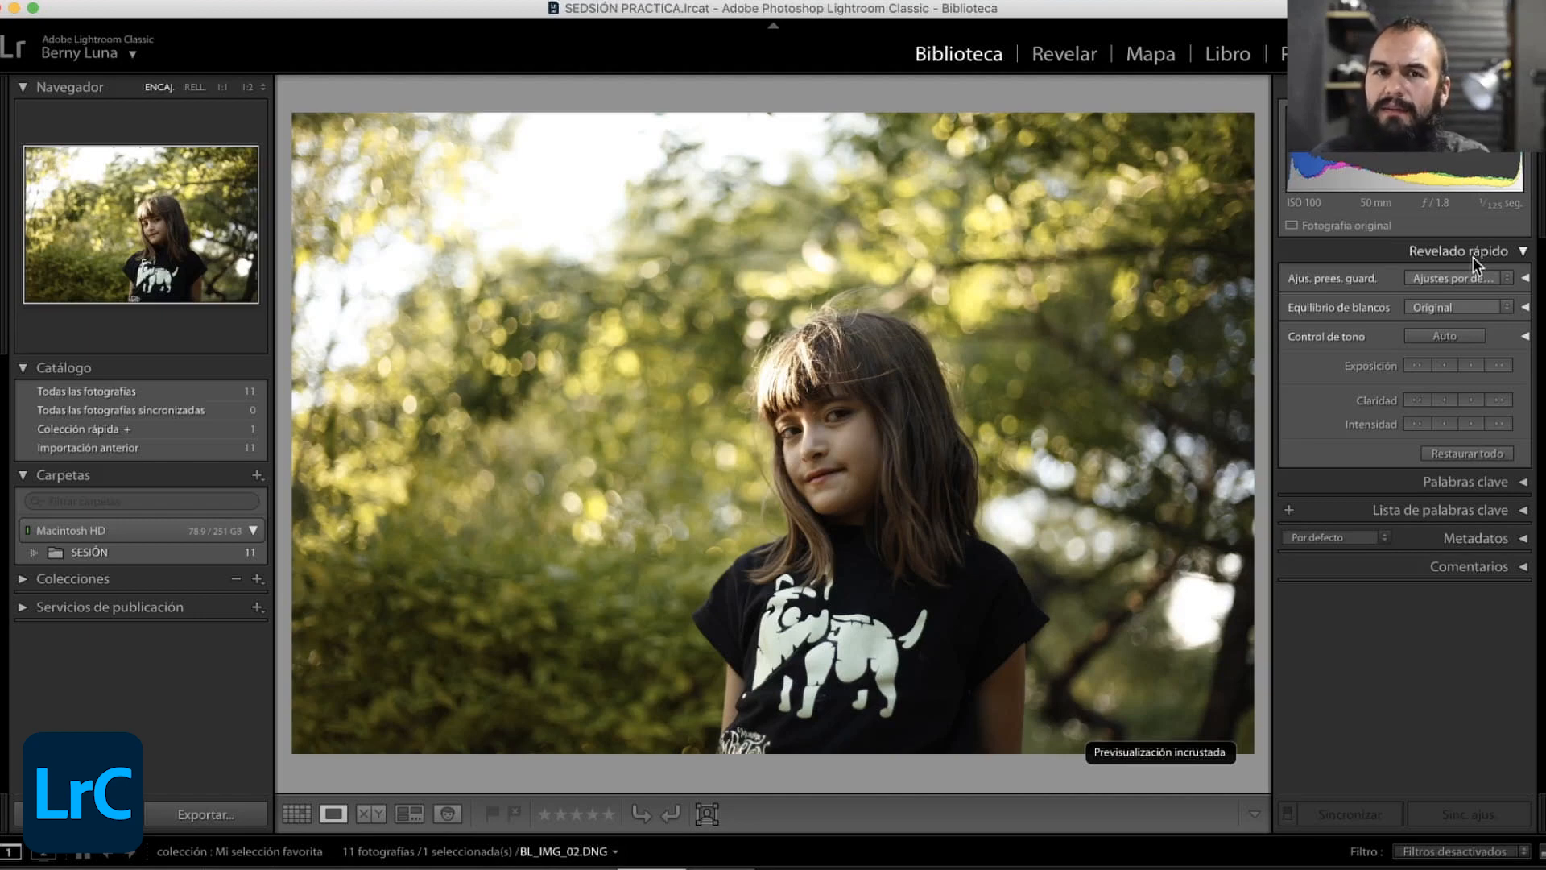
pyautogui.click(1523, 252)
pyautogui.click(1522, 252)
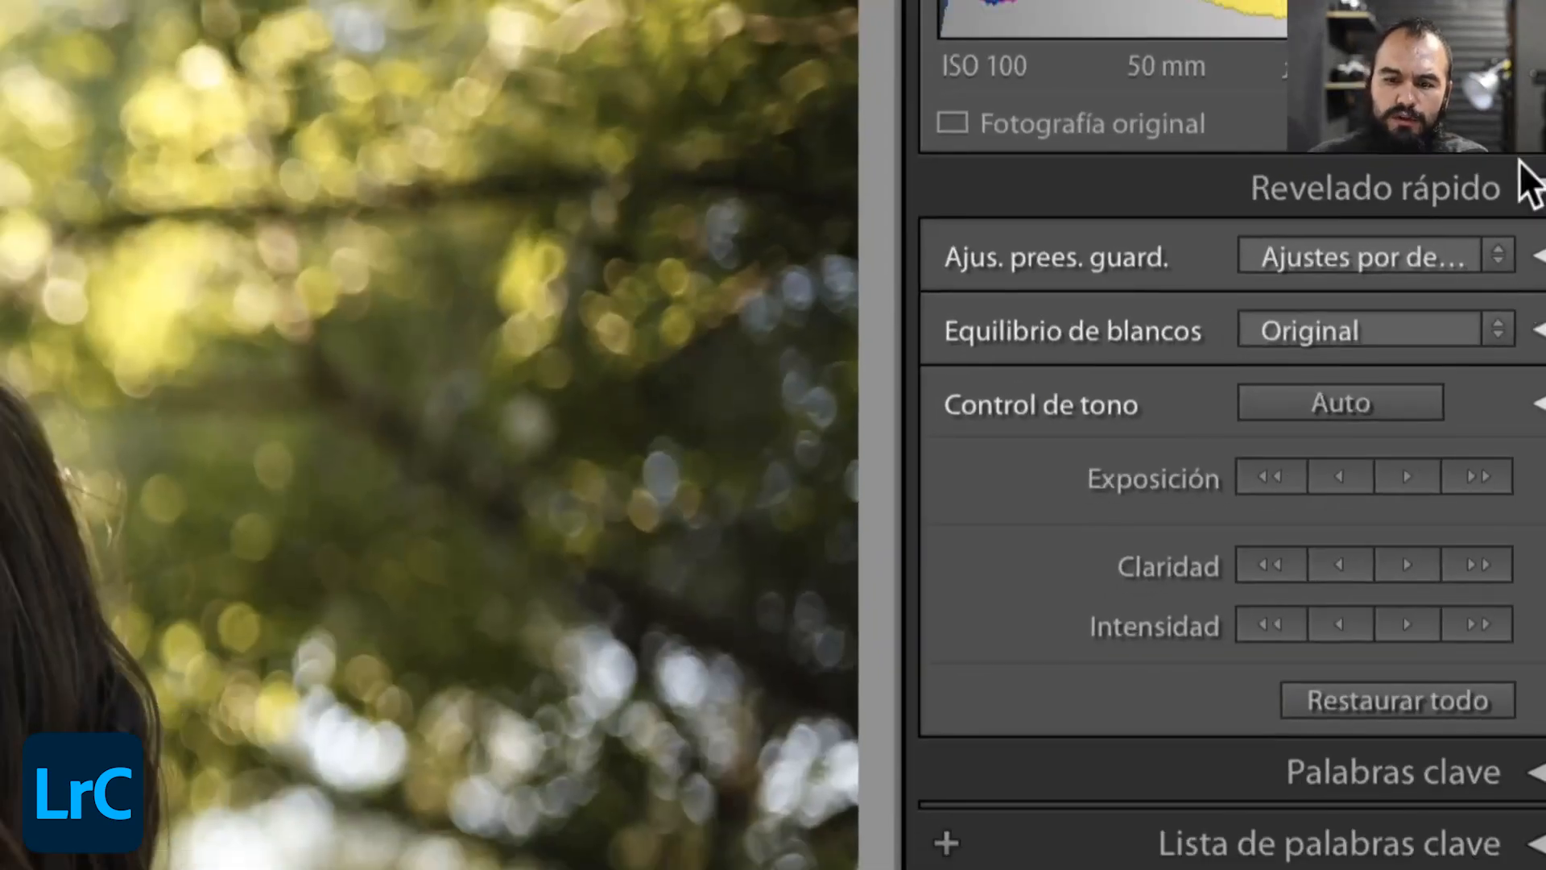
# - Try the Blanco y negro Paisaje preset on the photo and restore all its settings
pyautogui.click(1486, 245)
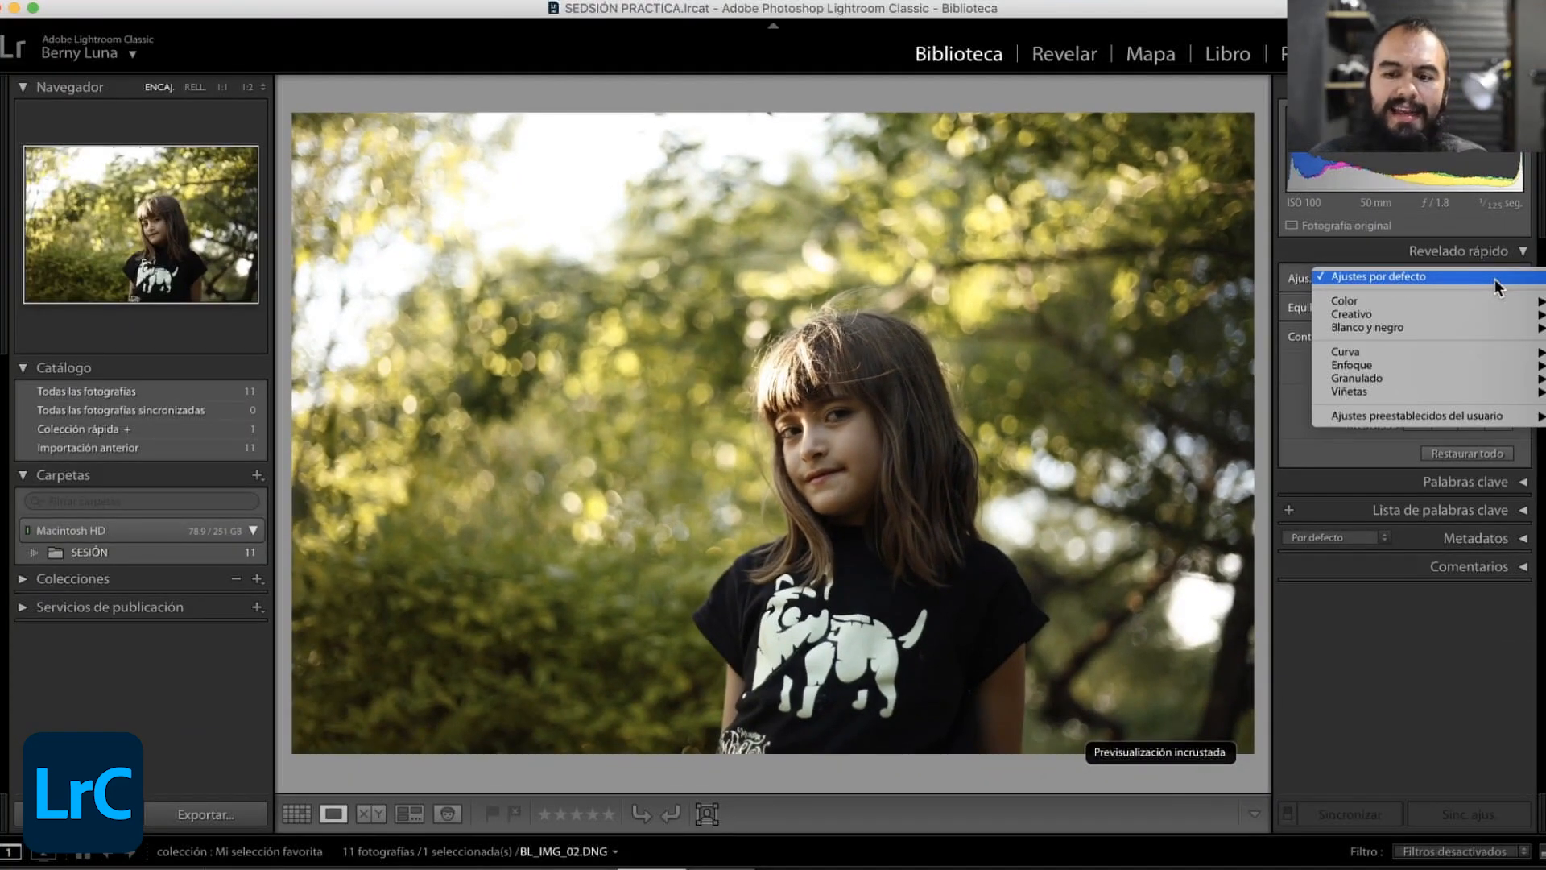
pyautogui.moveTo(1429, 331)
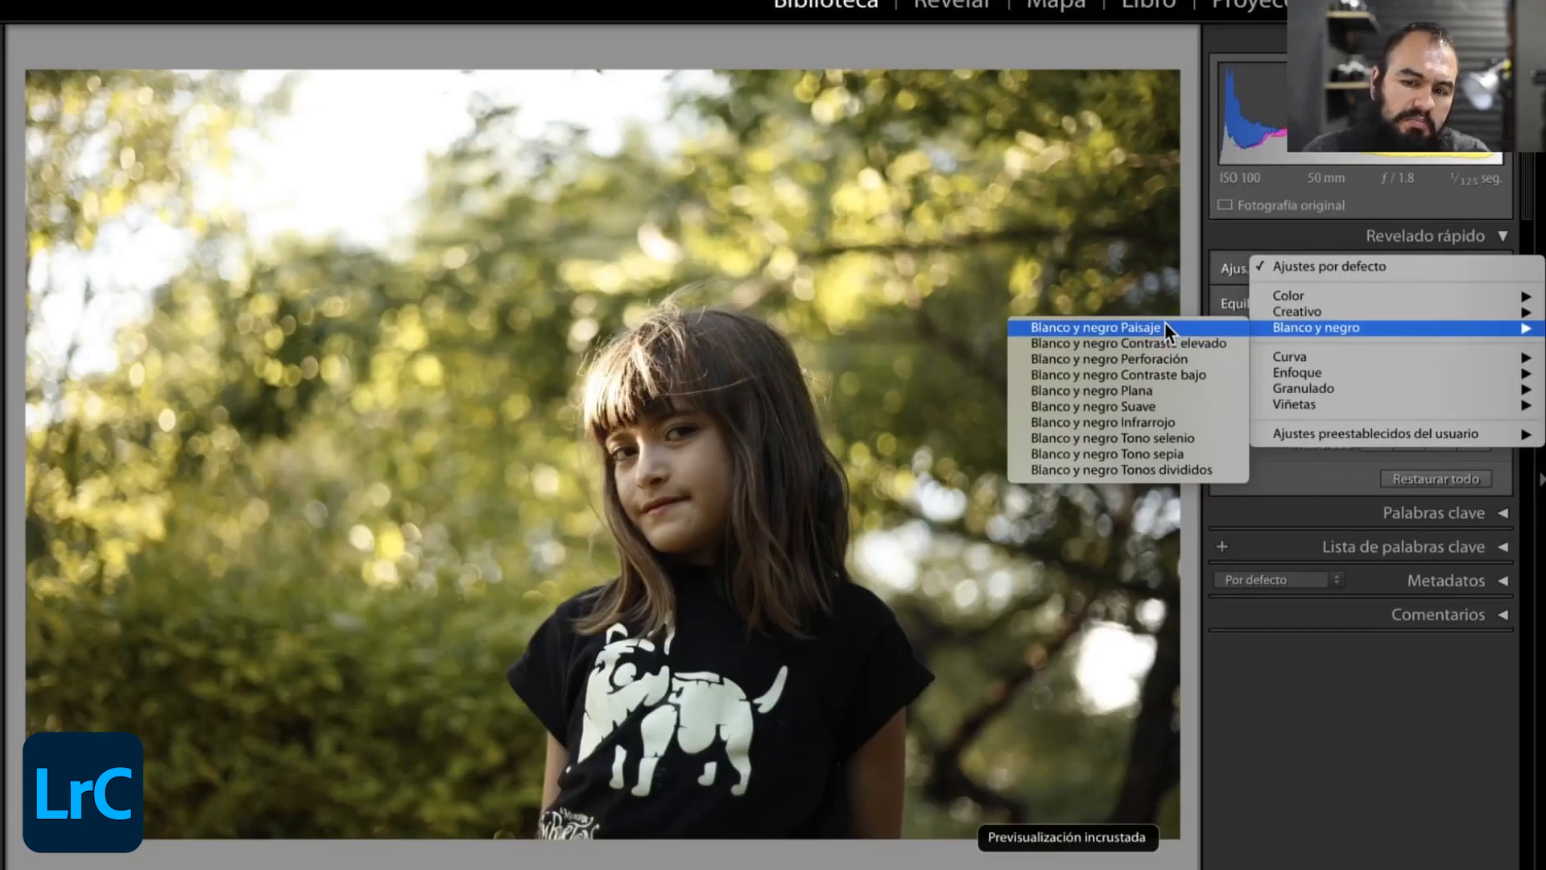
pyautogui.click(1302, 330)
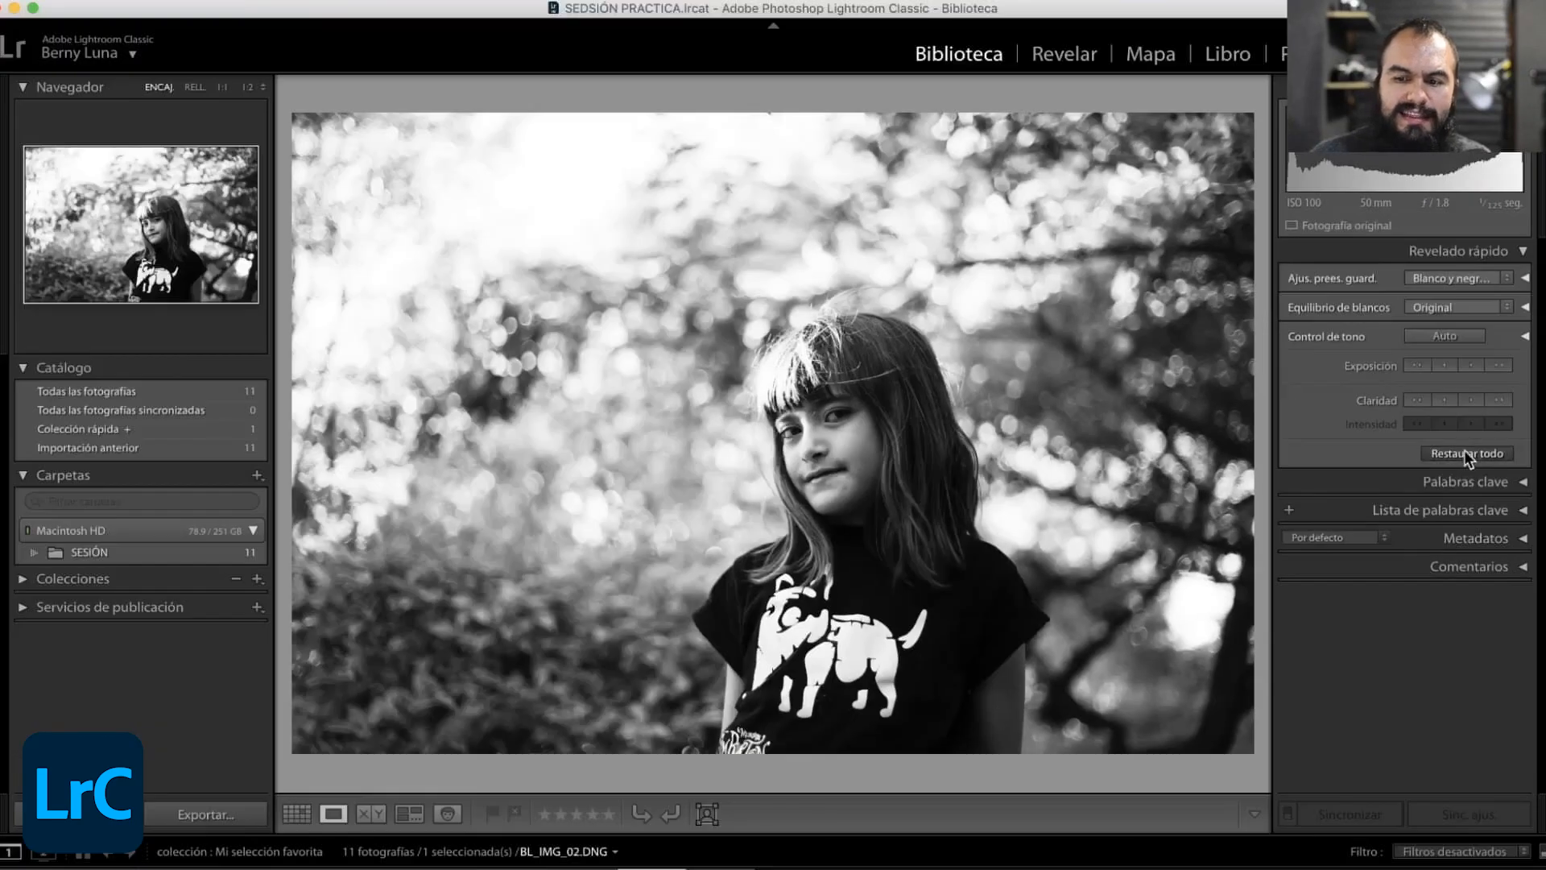
pyautogui.click(1464, 453)
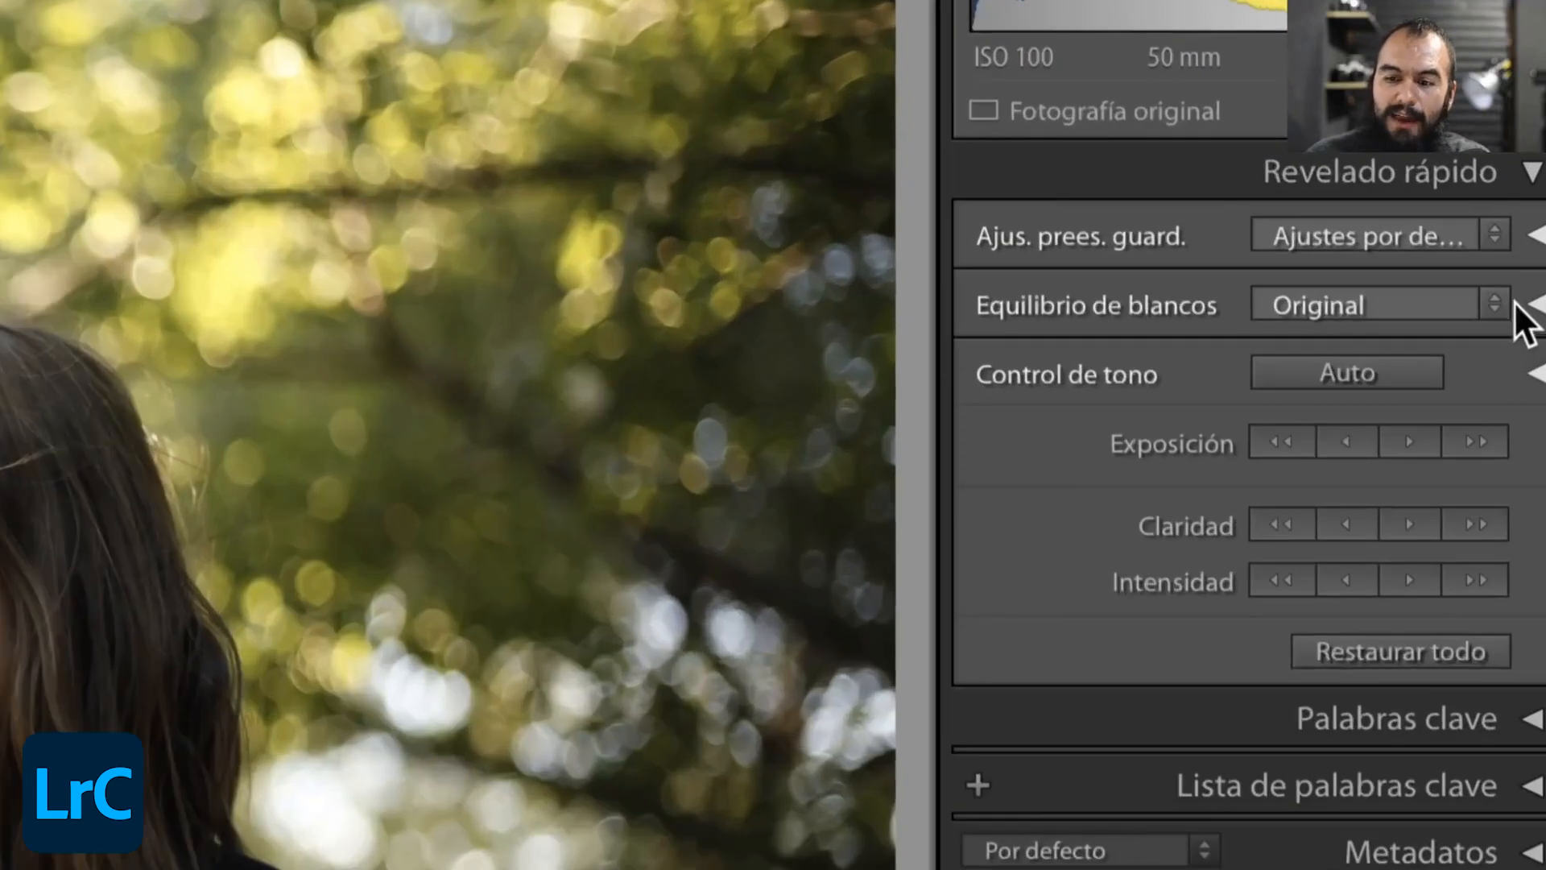
# - Try the Sombra white balance with small exposure increases and decreases on the photo, and restore all its settings
pyautogui.click(1489, 304)
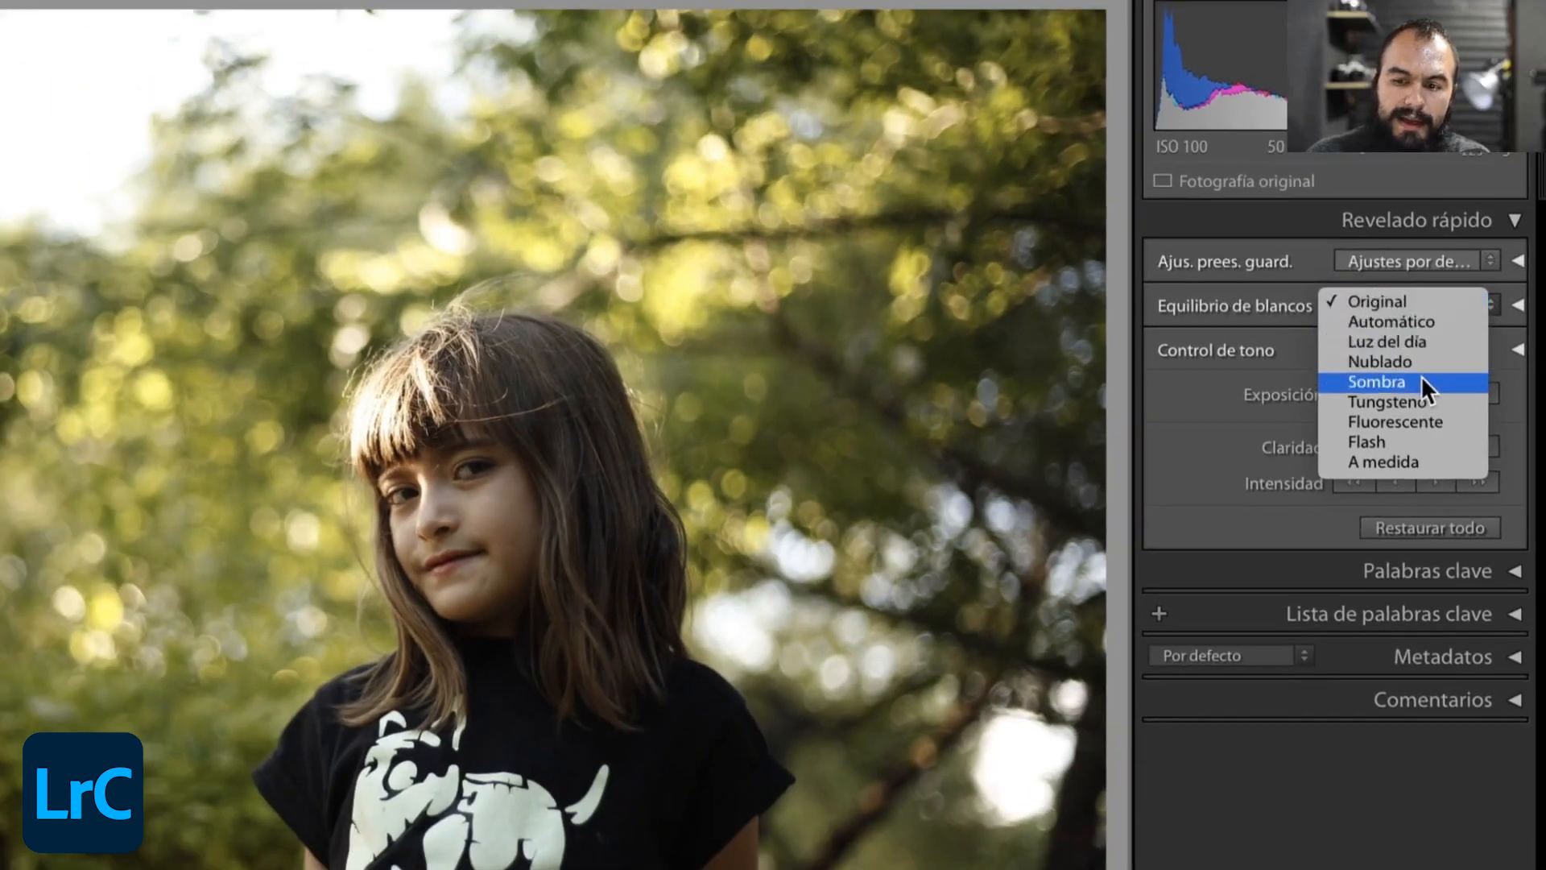
pyautogui.click(1420, 377)
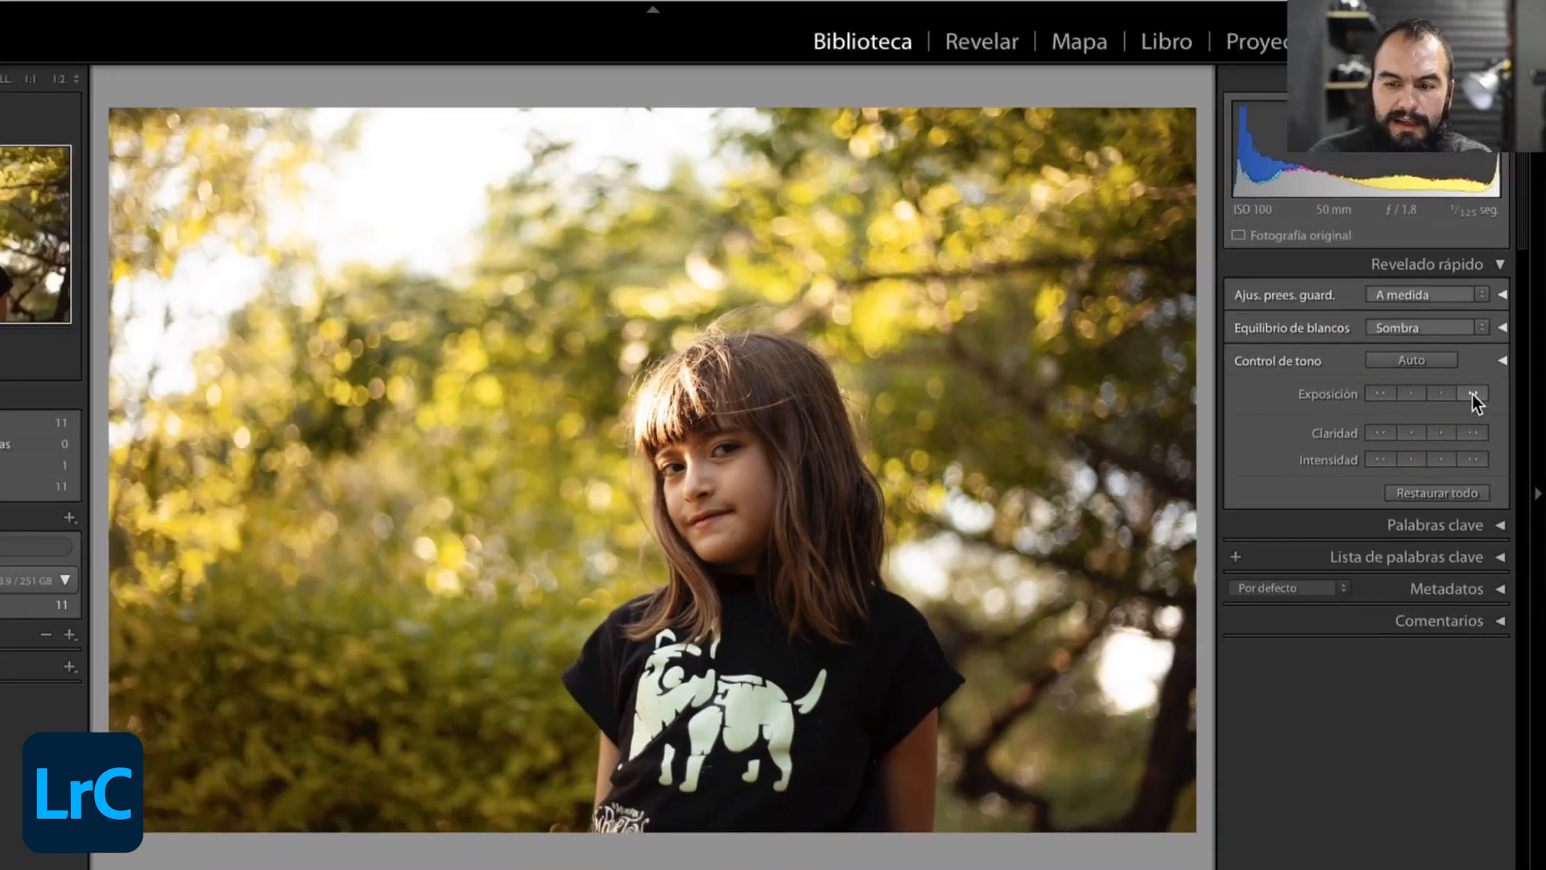
pyautogui.click(1447, 395)
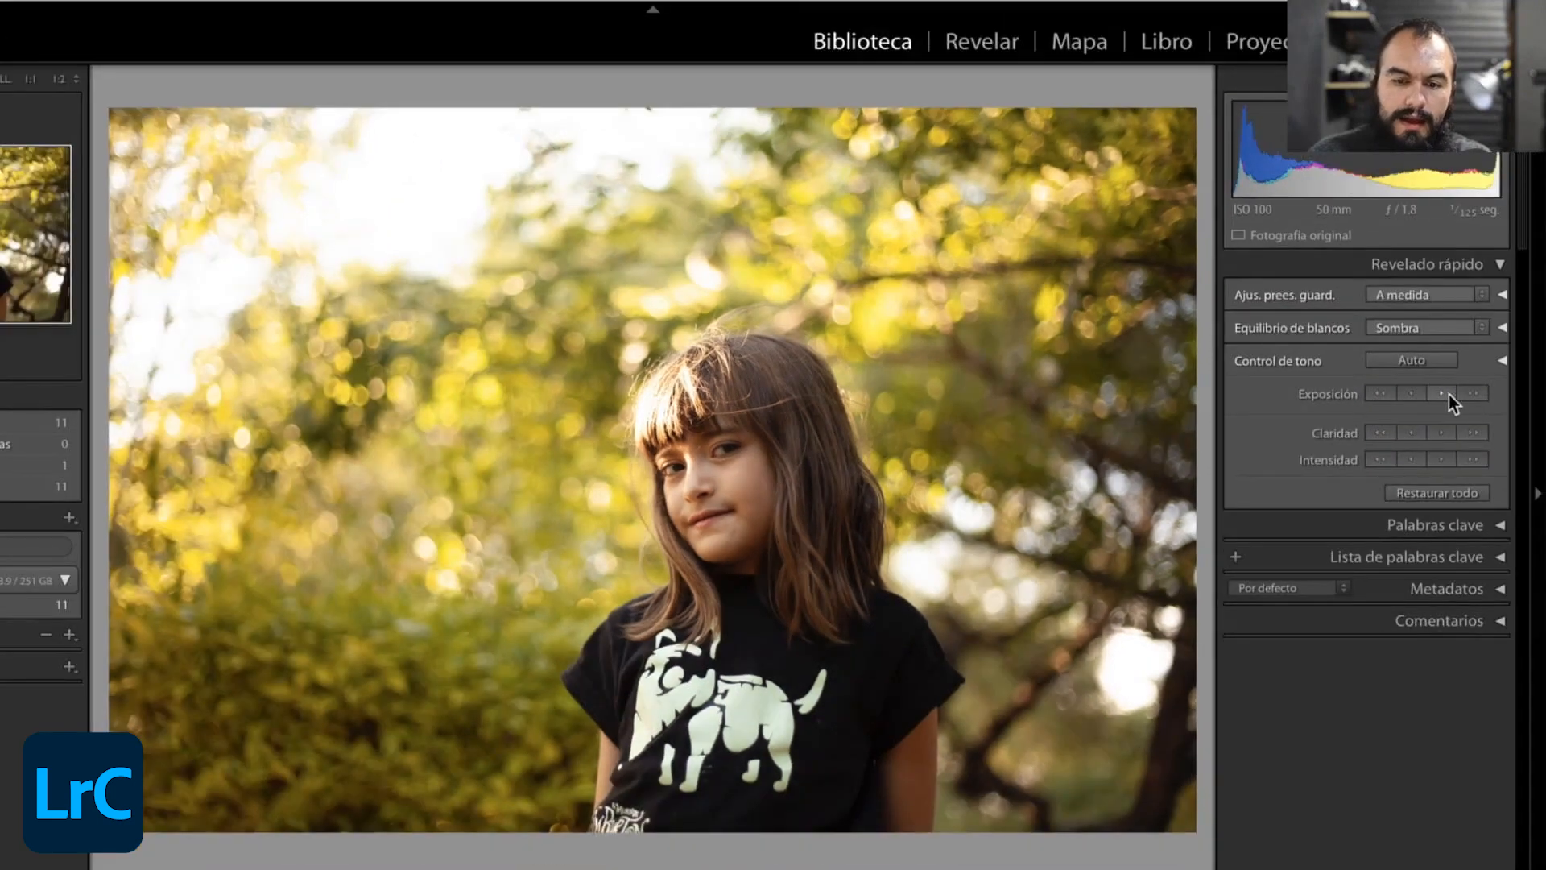
pyautogui.click(1448, 394)
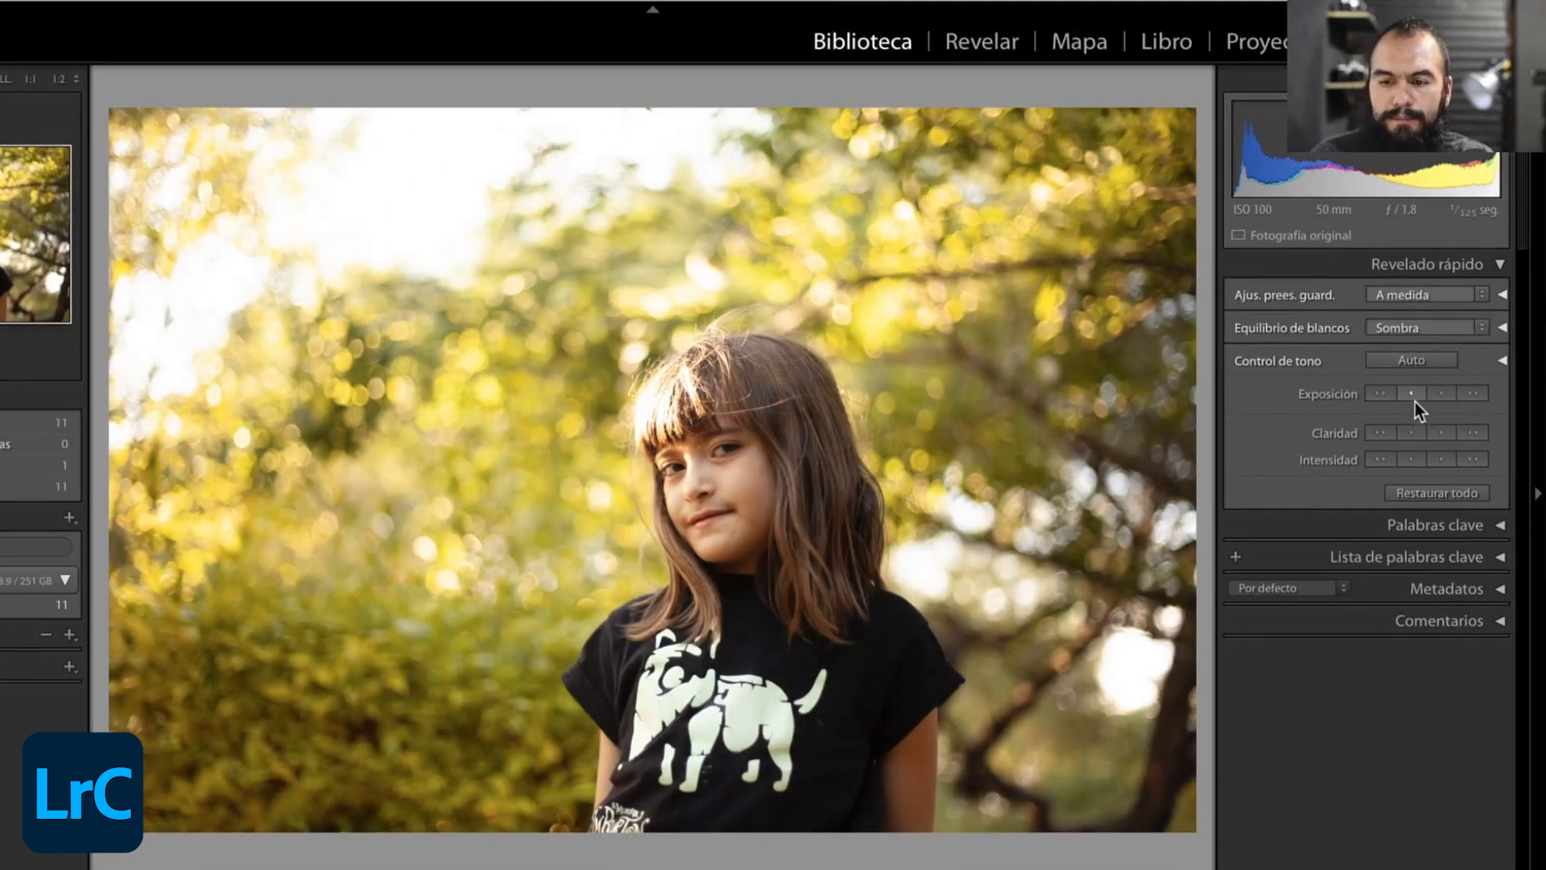
pyautogui.click(1413, 395)
pyautogui.click(1412, 395)
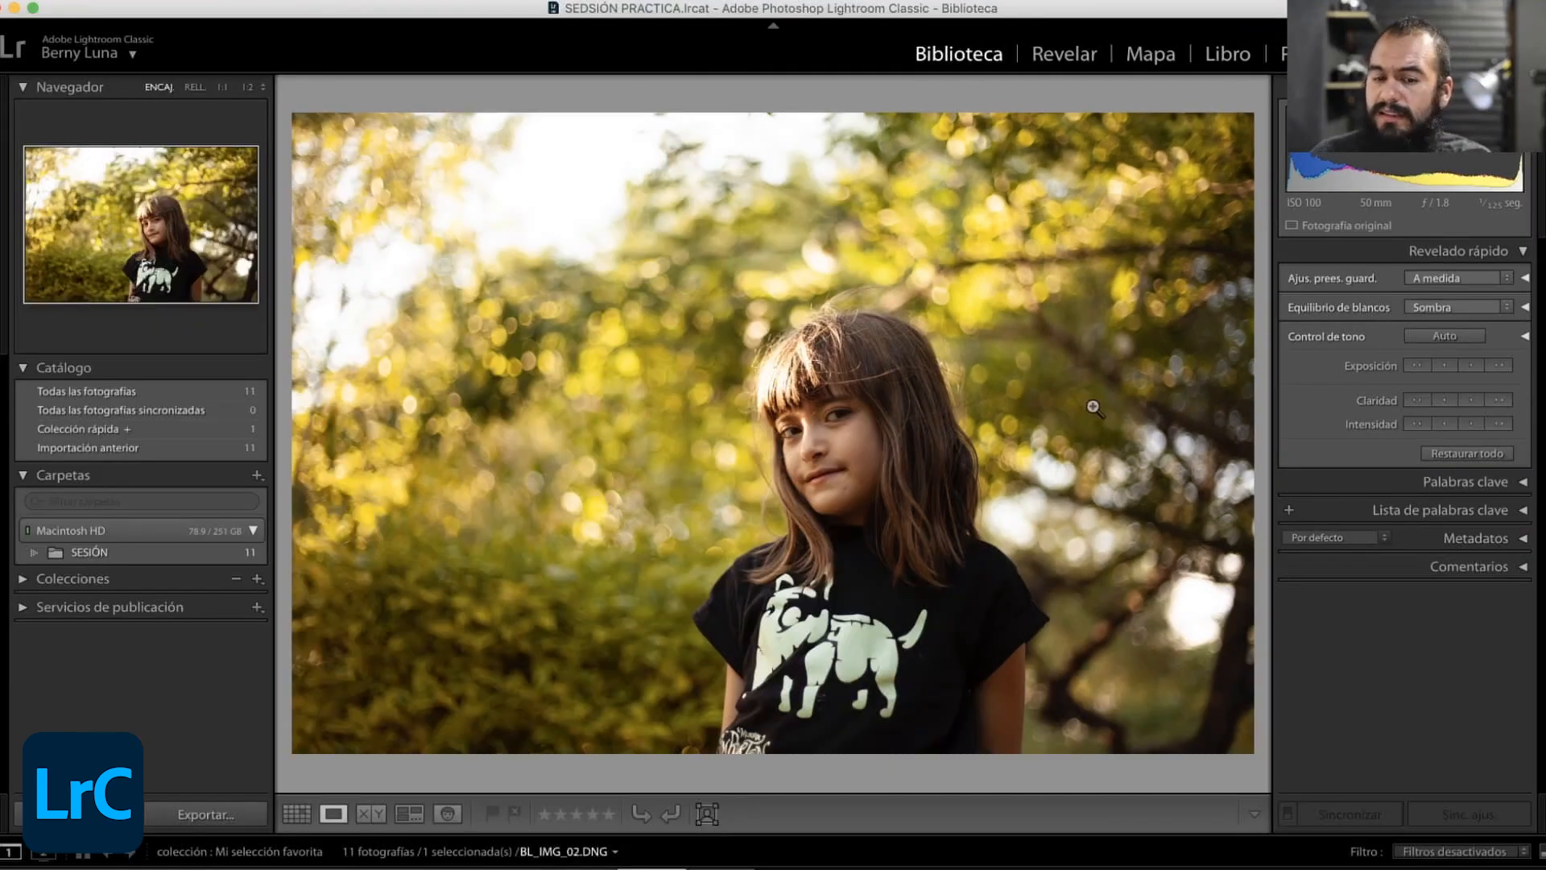
pyautogui.click(1470, 450)
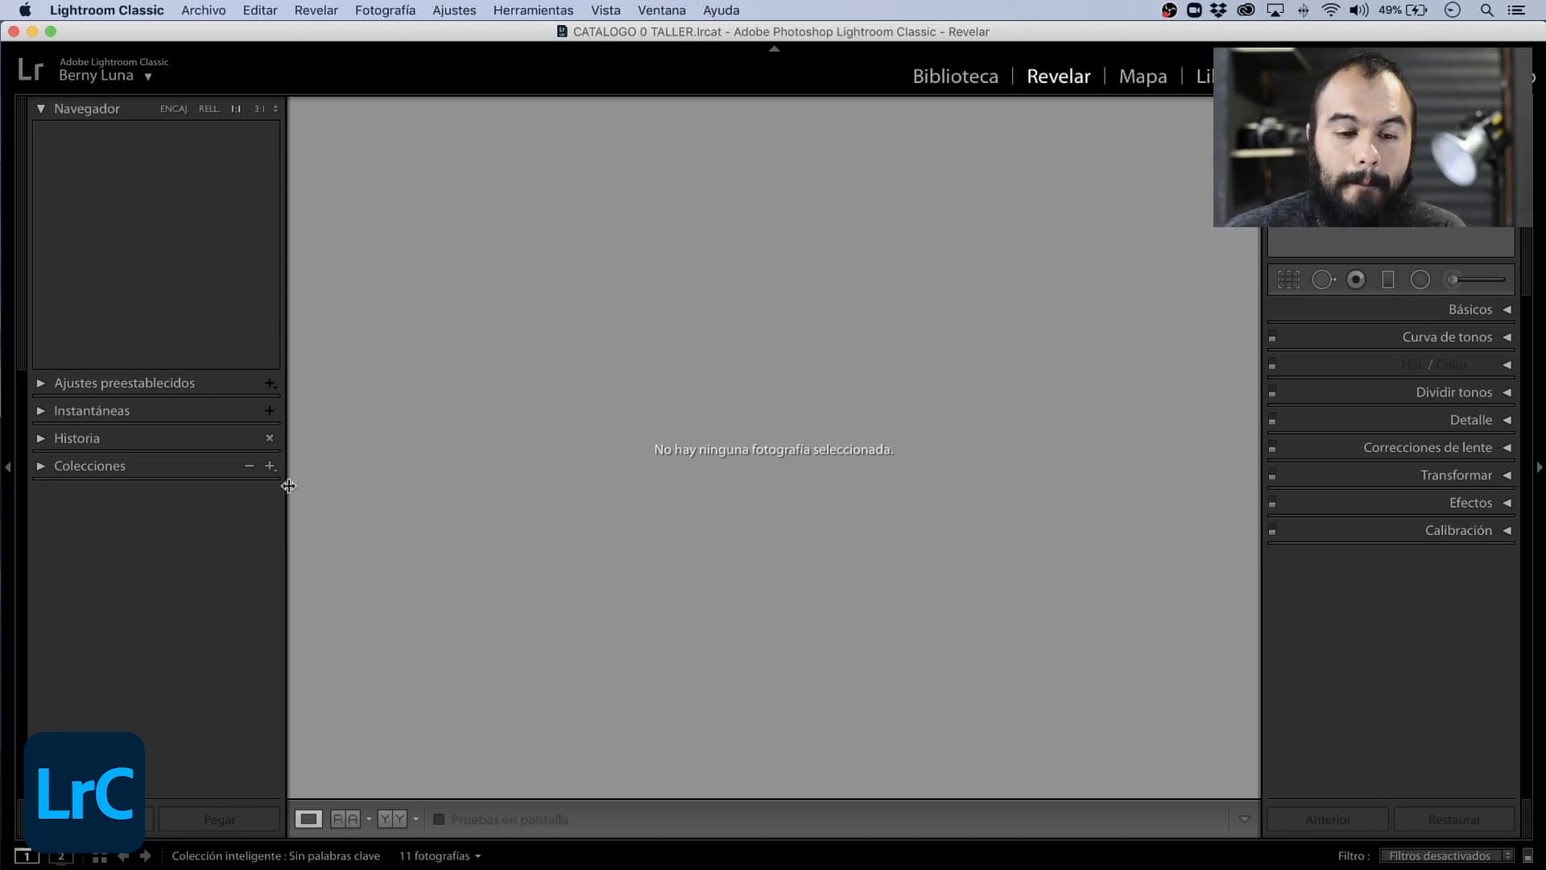
# - Display BL_IMG_03.DNG in the Revelar module and compare its fit view with its 1:1 magnification
pyautogui.press('Right')
pyautogui.press('Right')
pyautogui.press('Right')
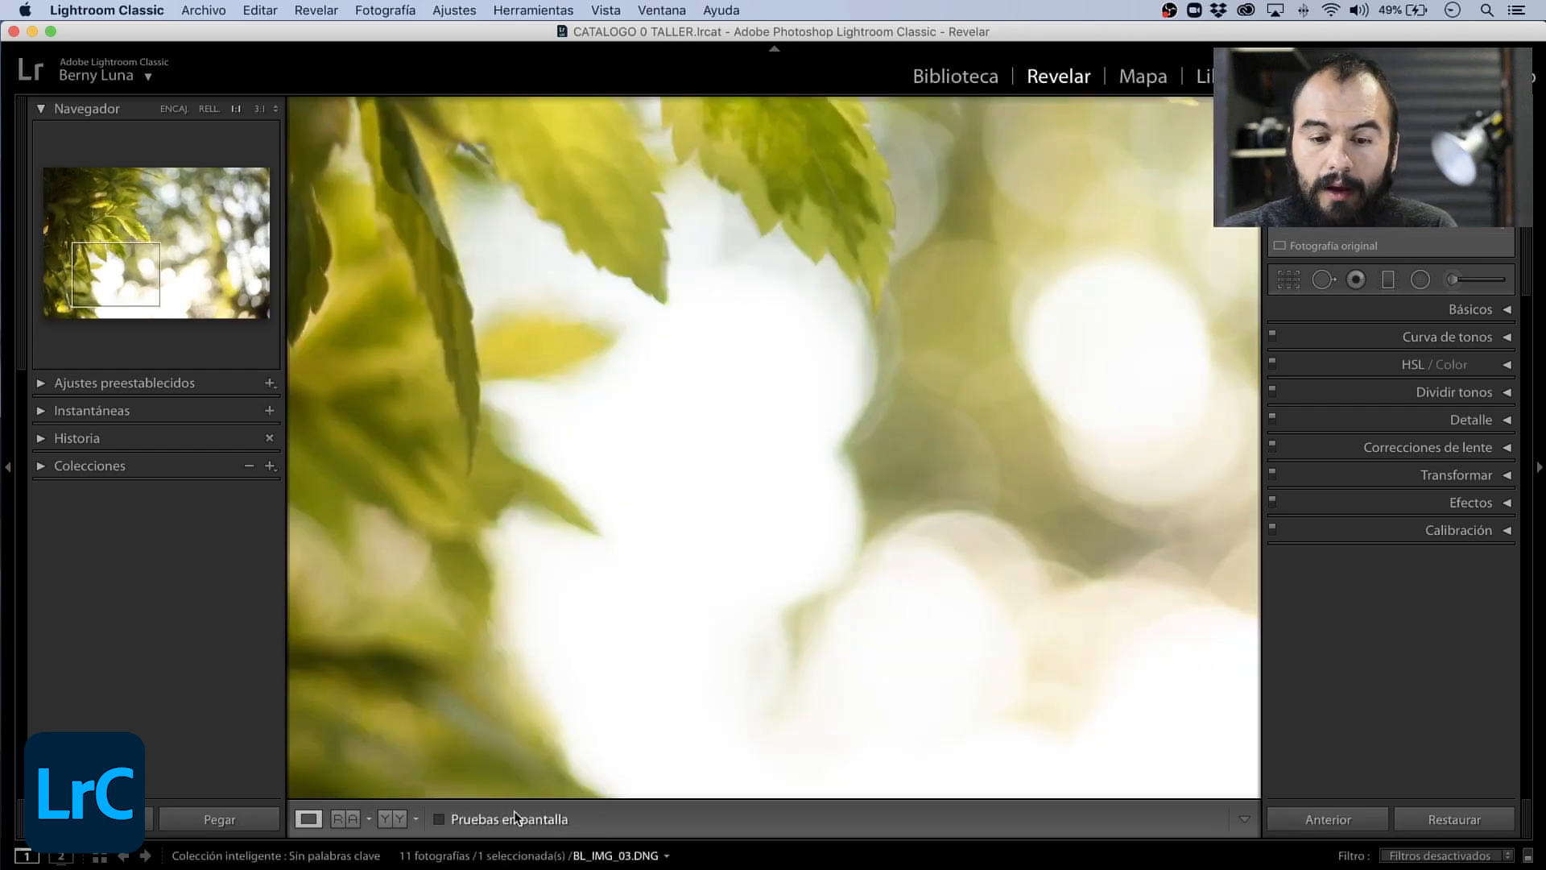
pyautogui.press('z')
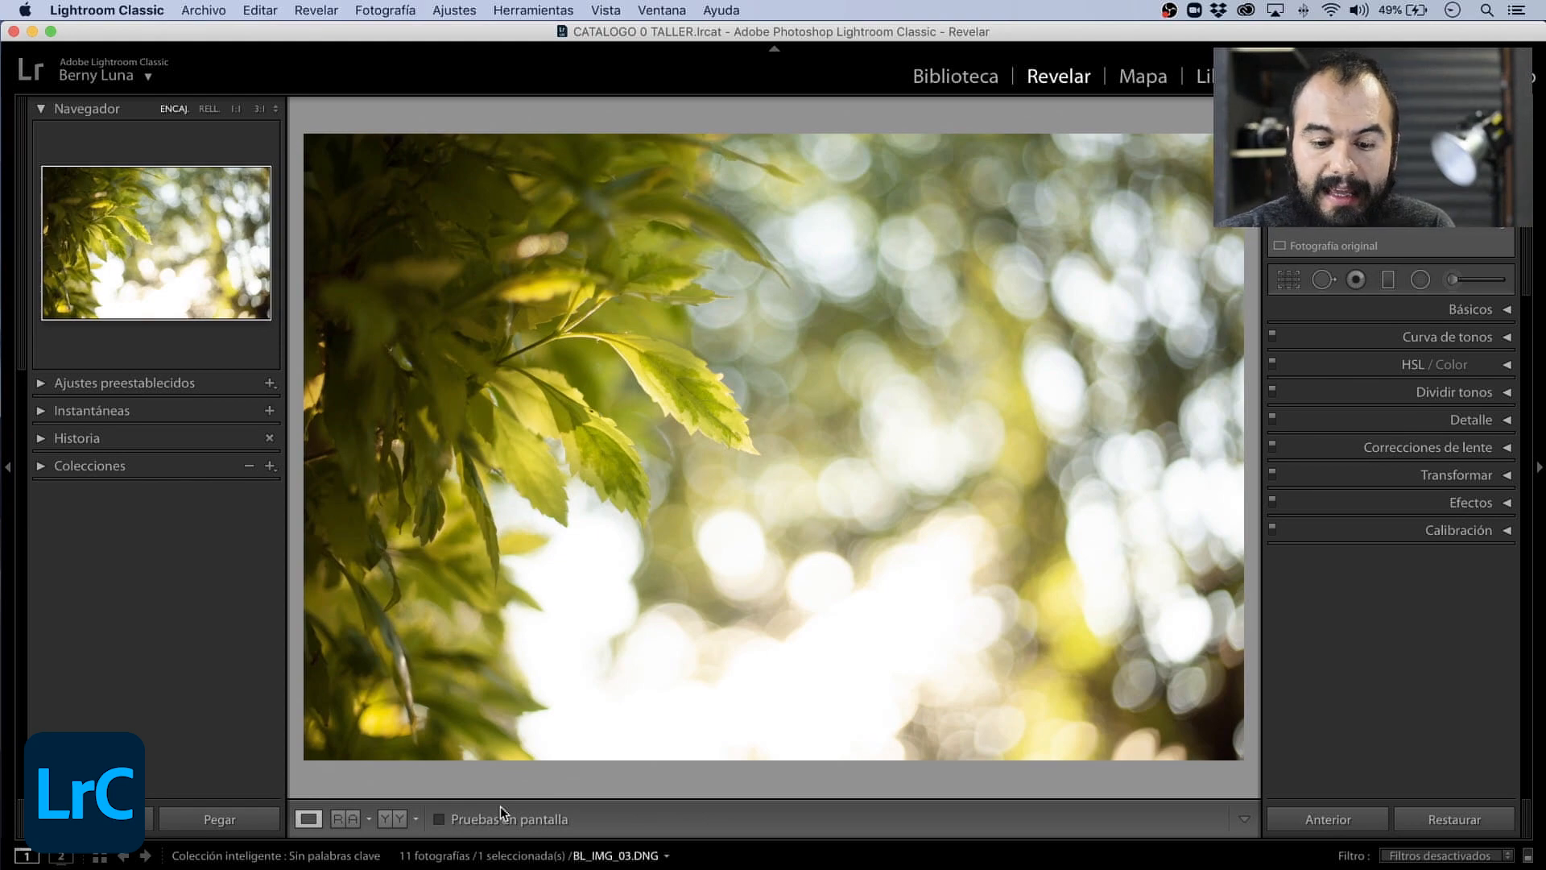
pyautogui.press('z')
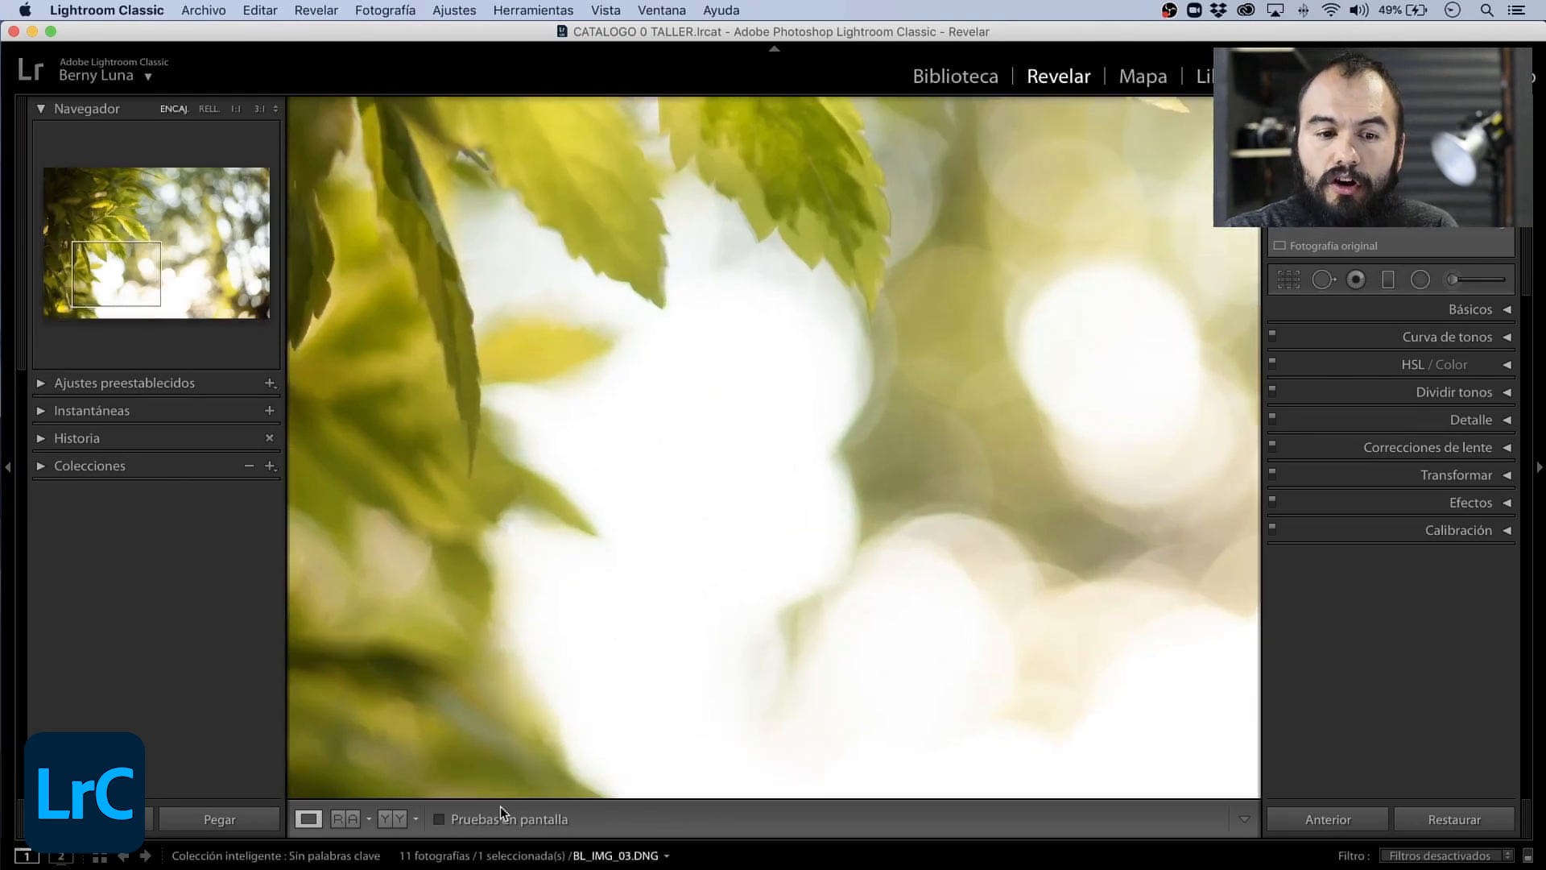
pyautogui.press('z')
# - Examine different areas of the leaves in BL_IMG_03.DNG through the Navigator, including at 3:1, and return to the fit view
pyautogui.press('z')
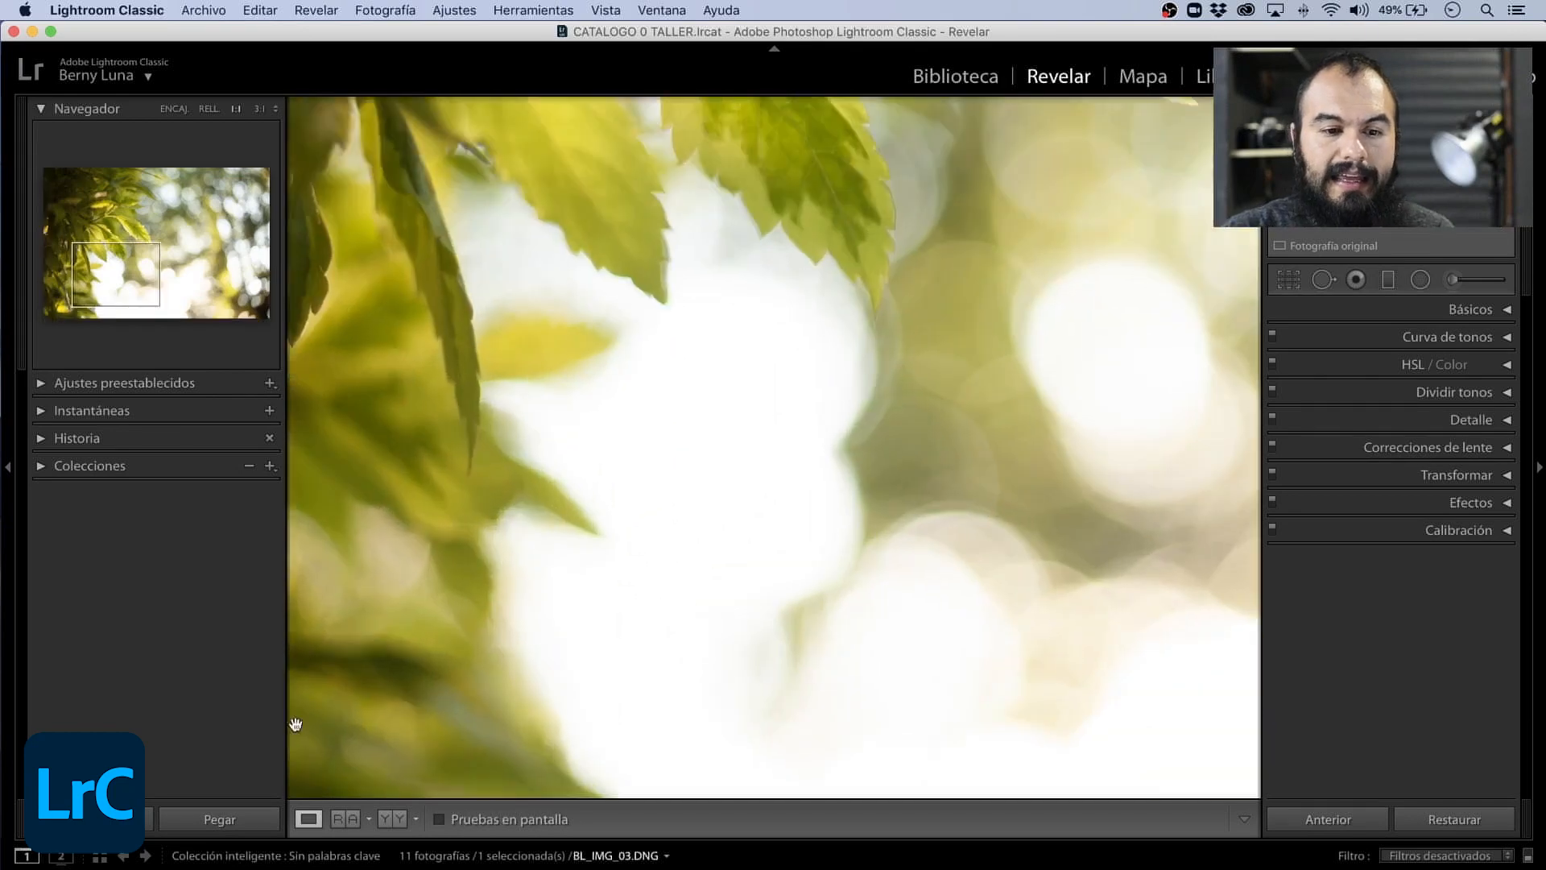
pyautogui.click(140, 255)
pyautogui.moveTo(140, 254)
pyautogui.mouseDown()
pyautogui.moveTo(85, 223)
pyautogui.moveTo(147, 230)
pyautogui.mouseUp()
pyautogui.press('z')
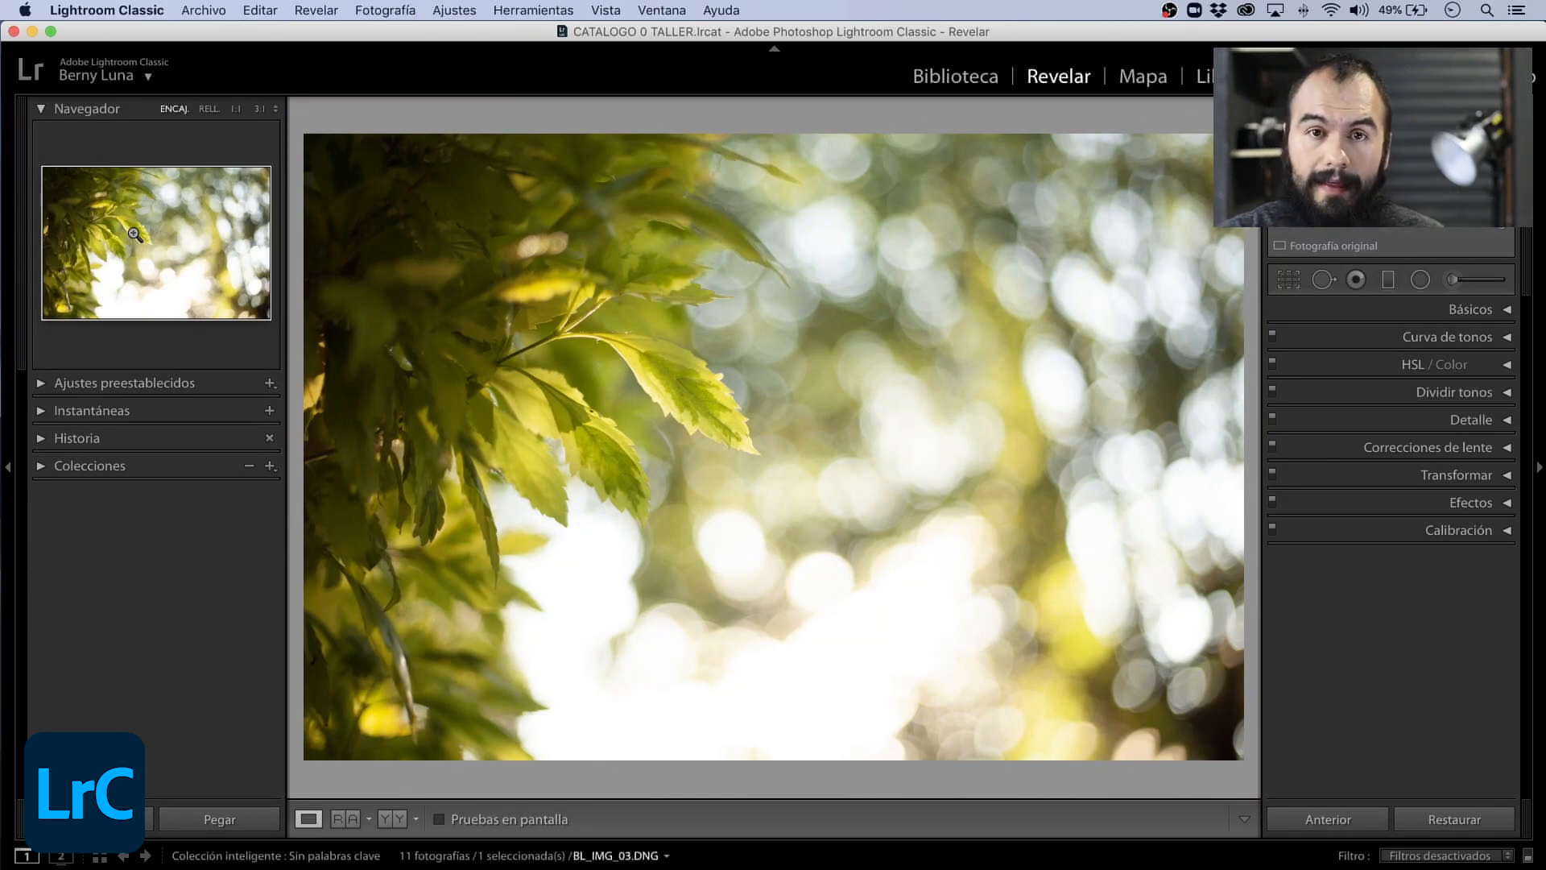
pyautogui.moveTo(169, 228); pyautogui.dragTo(138, 228)
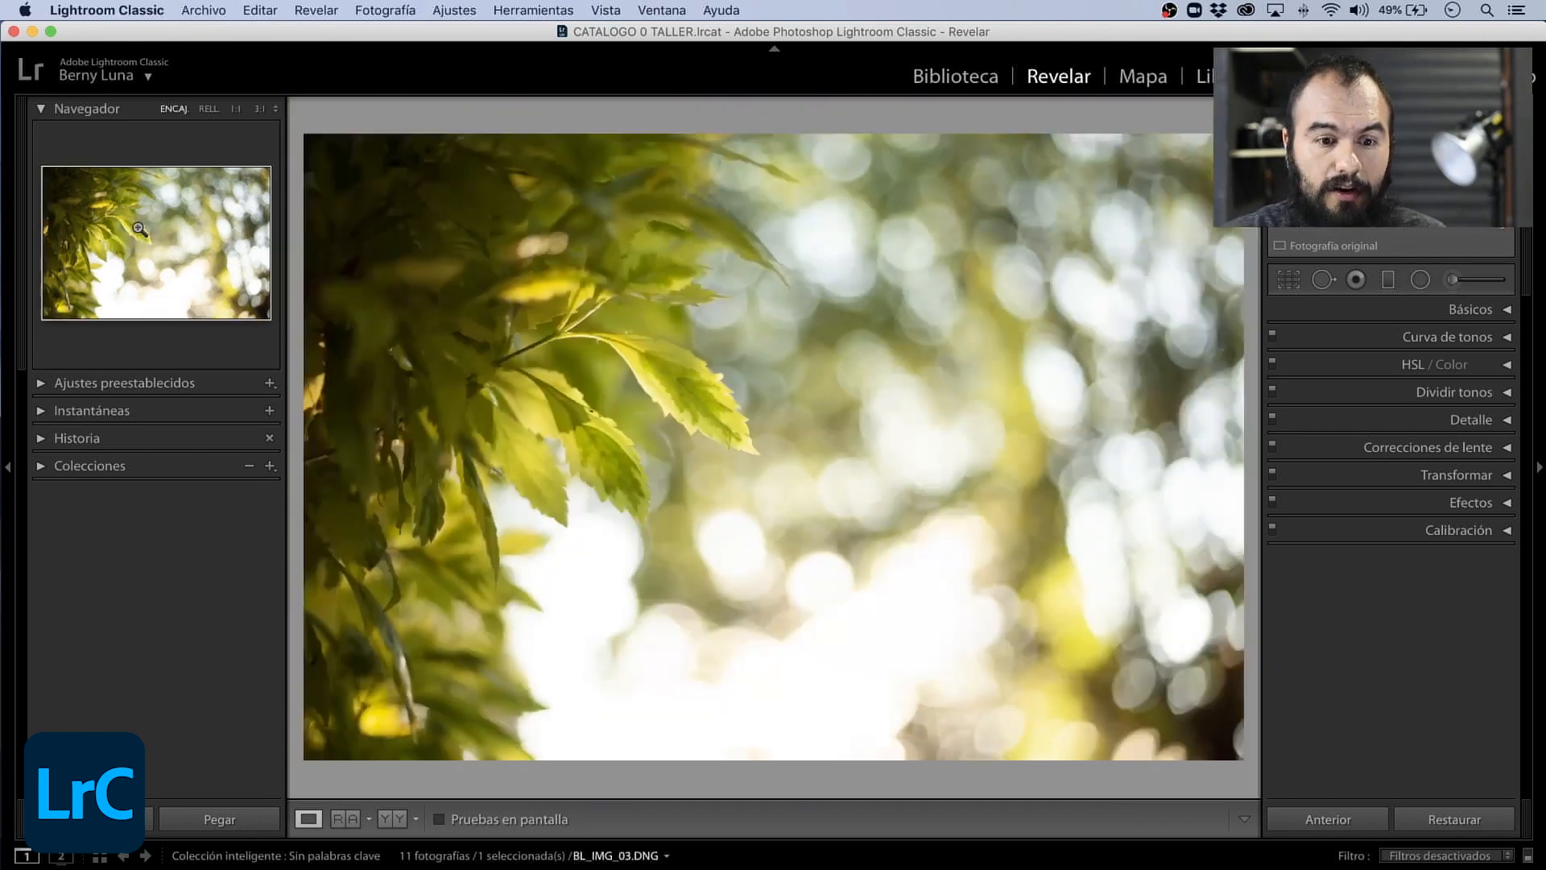
pyautogui.click(116, 225)
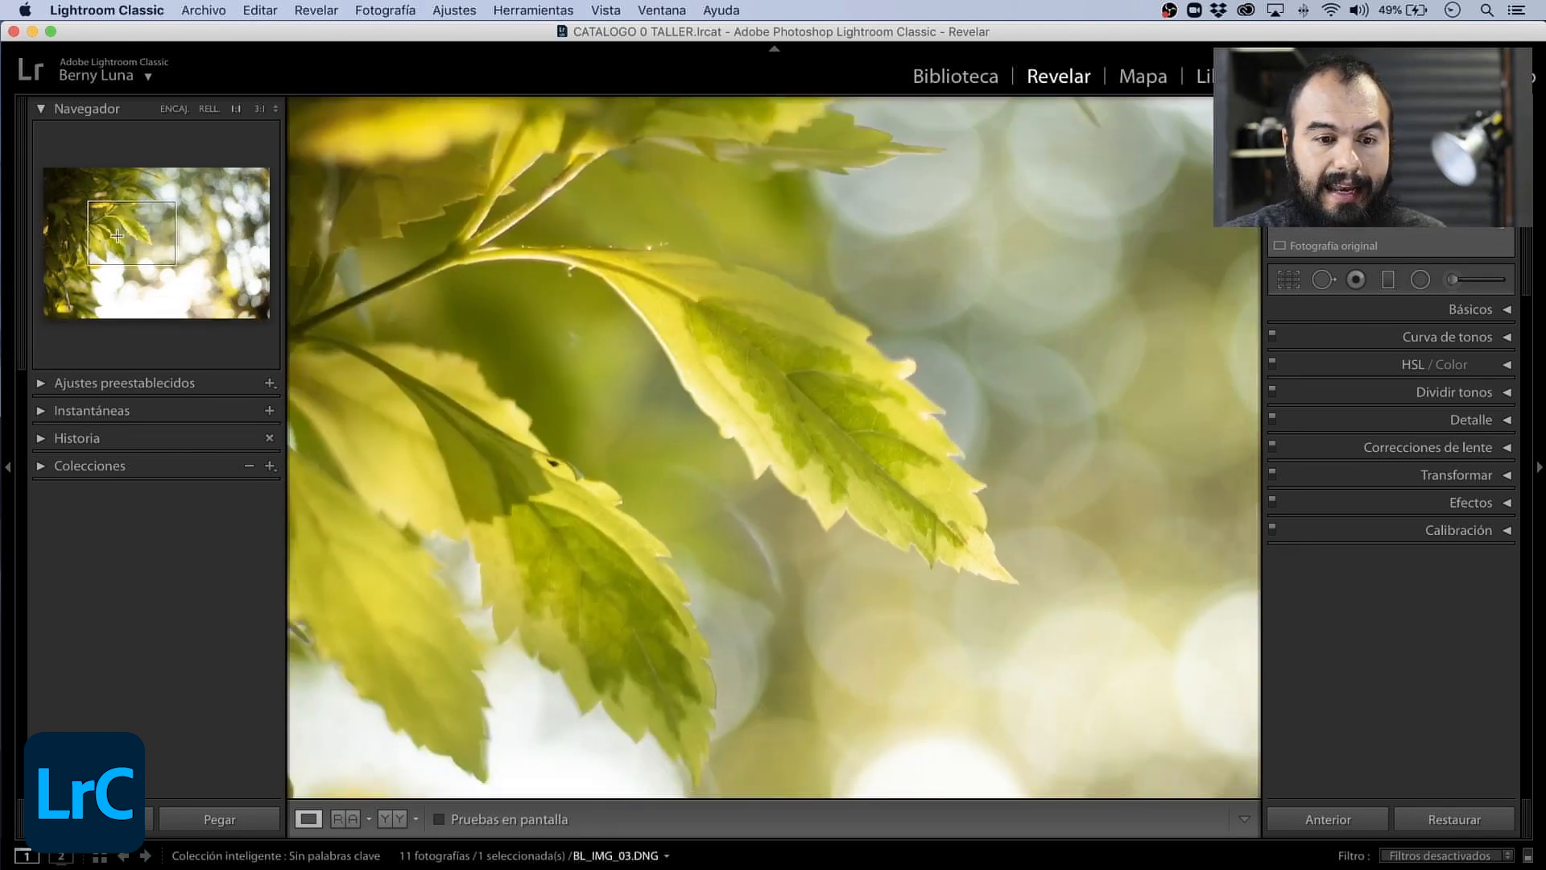
pyautogui.moveTo(114, 233)
pyautogui.mouseDown()
pyautogui.moveTo(86, 230)
pyautogui.moveTo(109, 246)
pyautogui.mouseUp()
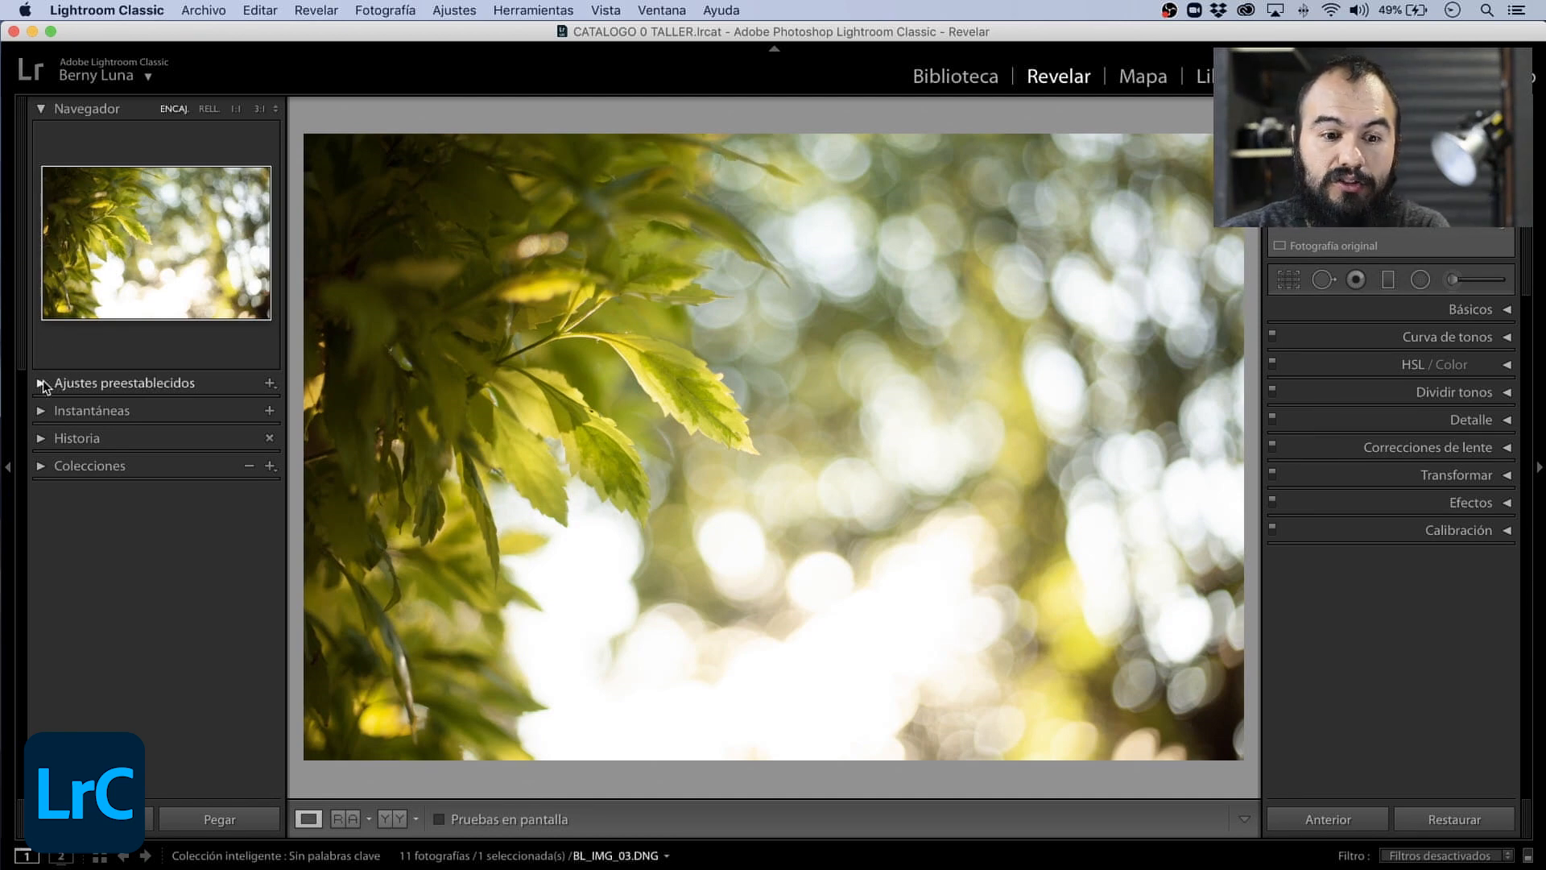
# - Expand Ajustes preestablecidos to show the presets, inspect the leaves at 1:1 and return to the fit view
pyautogui.click(42, 382)
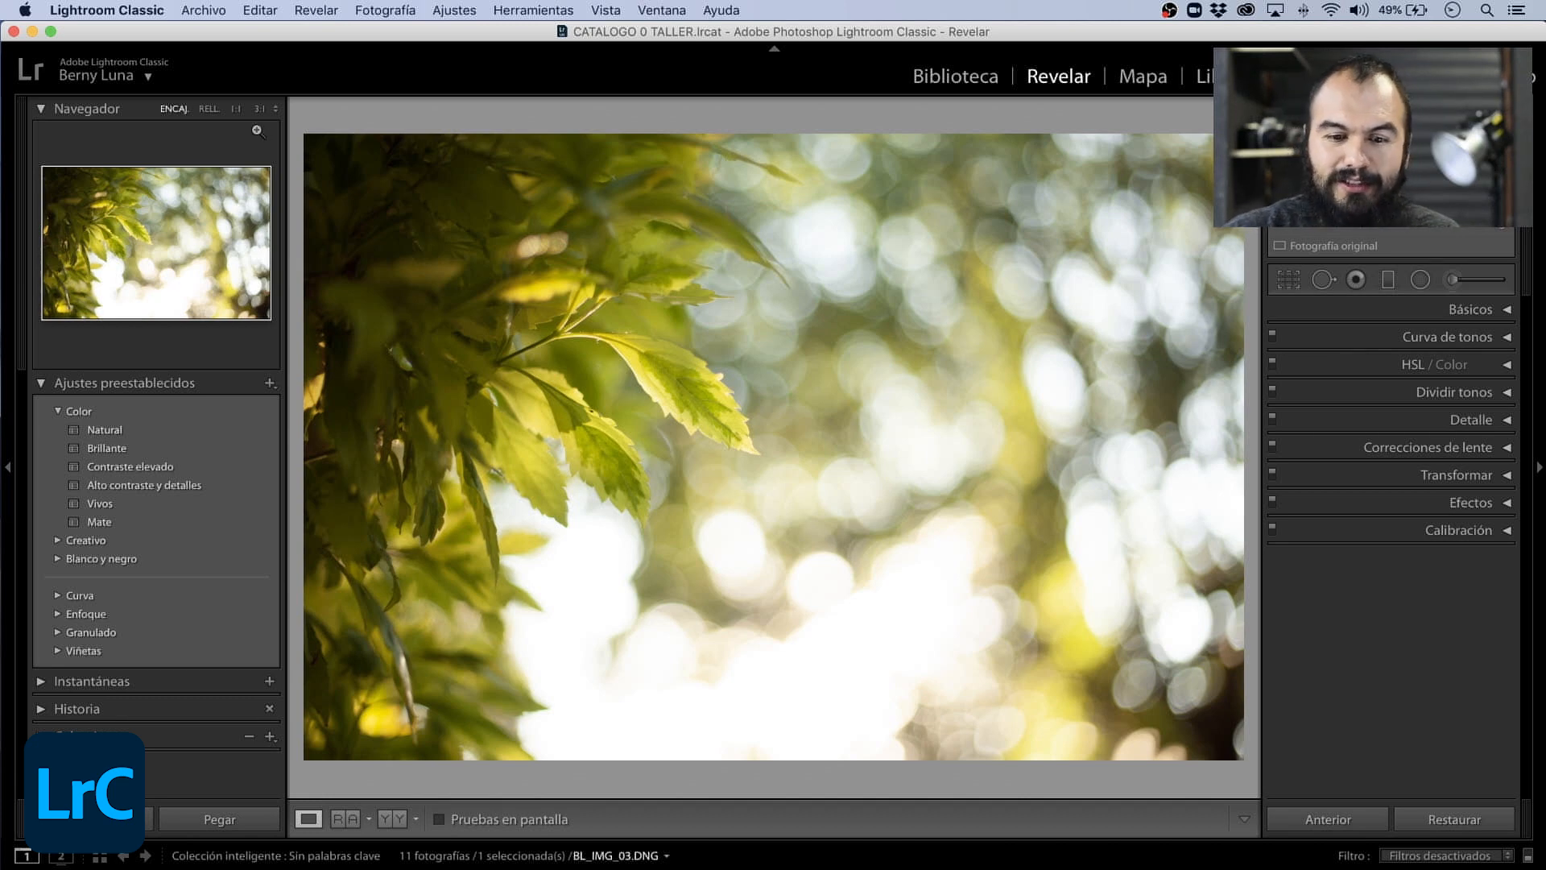
pyautogui.click(702, 503)
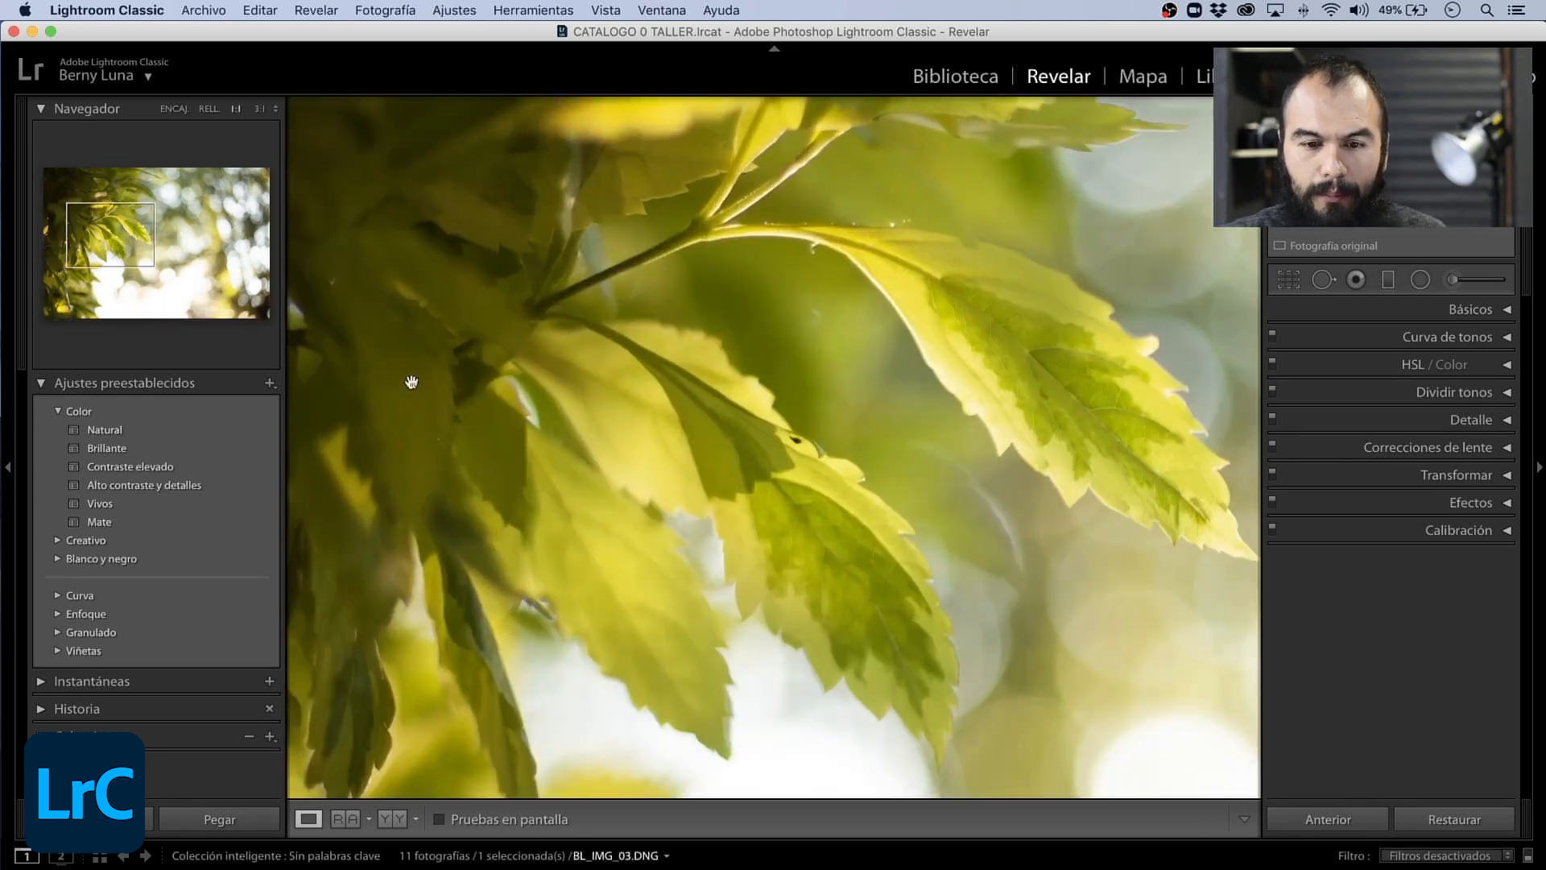
pyautogui.click(147, 233)
pyautogui.moveTo(147, 233)
pyautogui.mouseDown()
pyautogui.moveTo(114, 243)
pyautogui.moveTo(121, 233)
pyautogui.mouseUp()
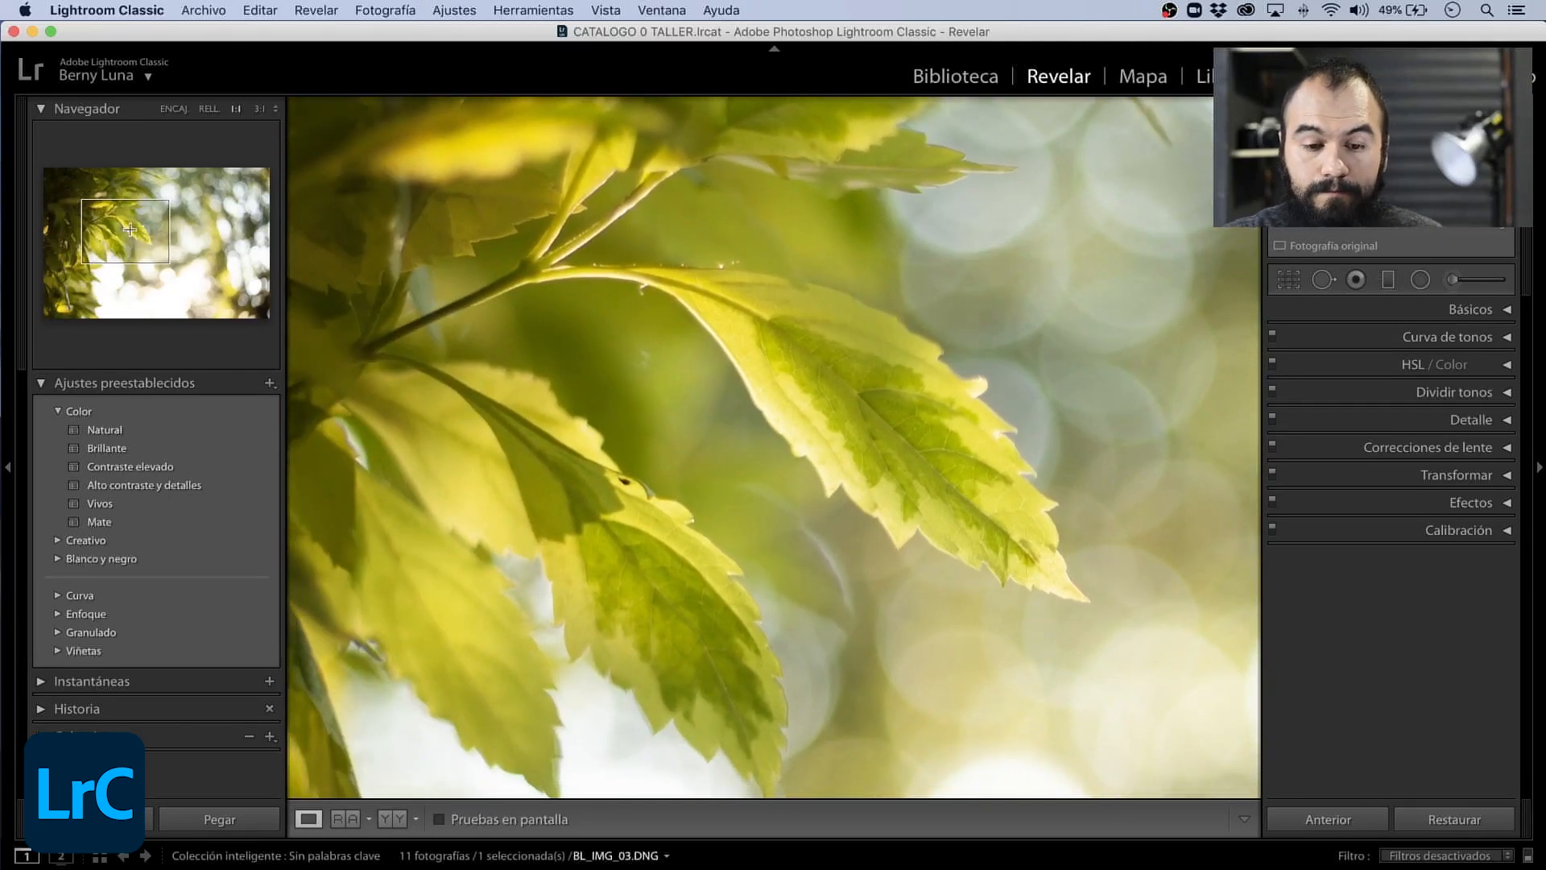
pyautogui.press('z')
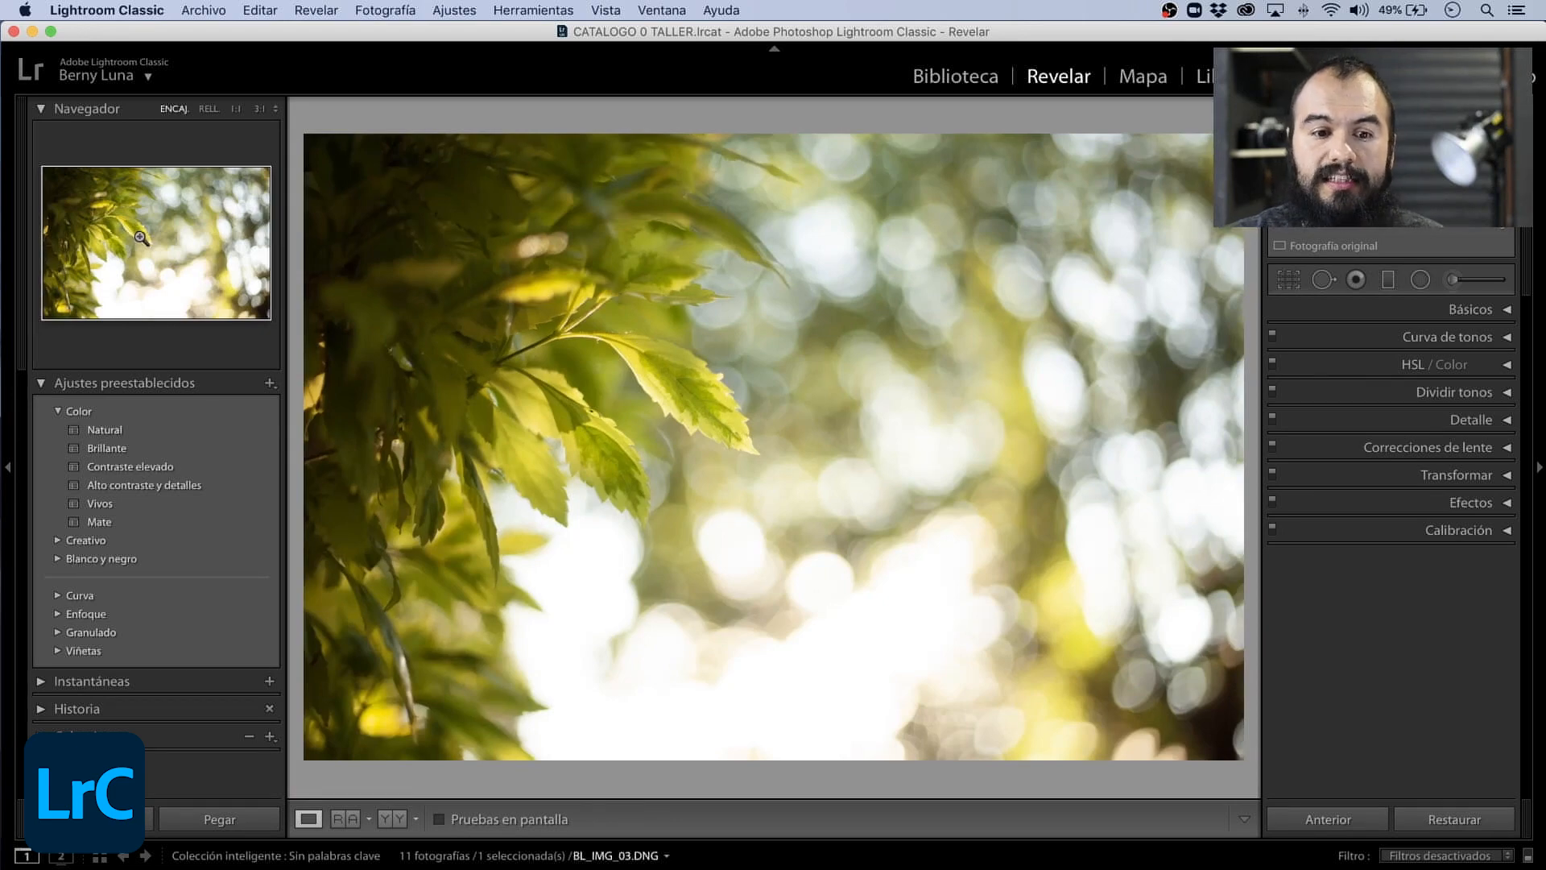
# - Inspect more leaf areas of BL_IMG_03.DNG at 1:1 through the Navigator and return to the fit view
pyautogui.press('z')
pyautogui.moveTo(156, 223); pyautogui.dragTo(121, 231)
pyautogui.press('z')
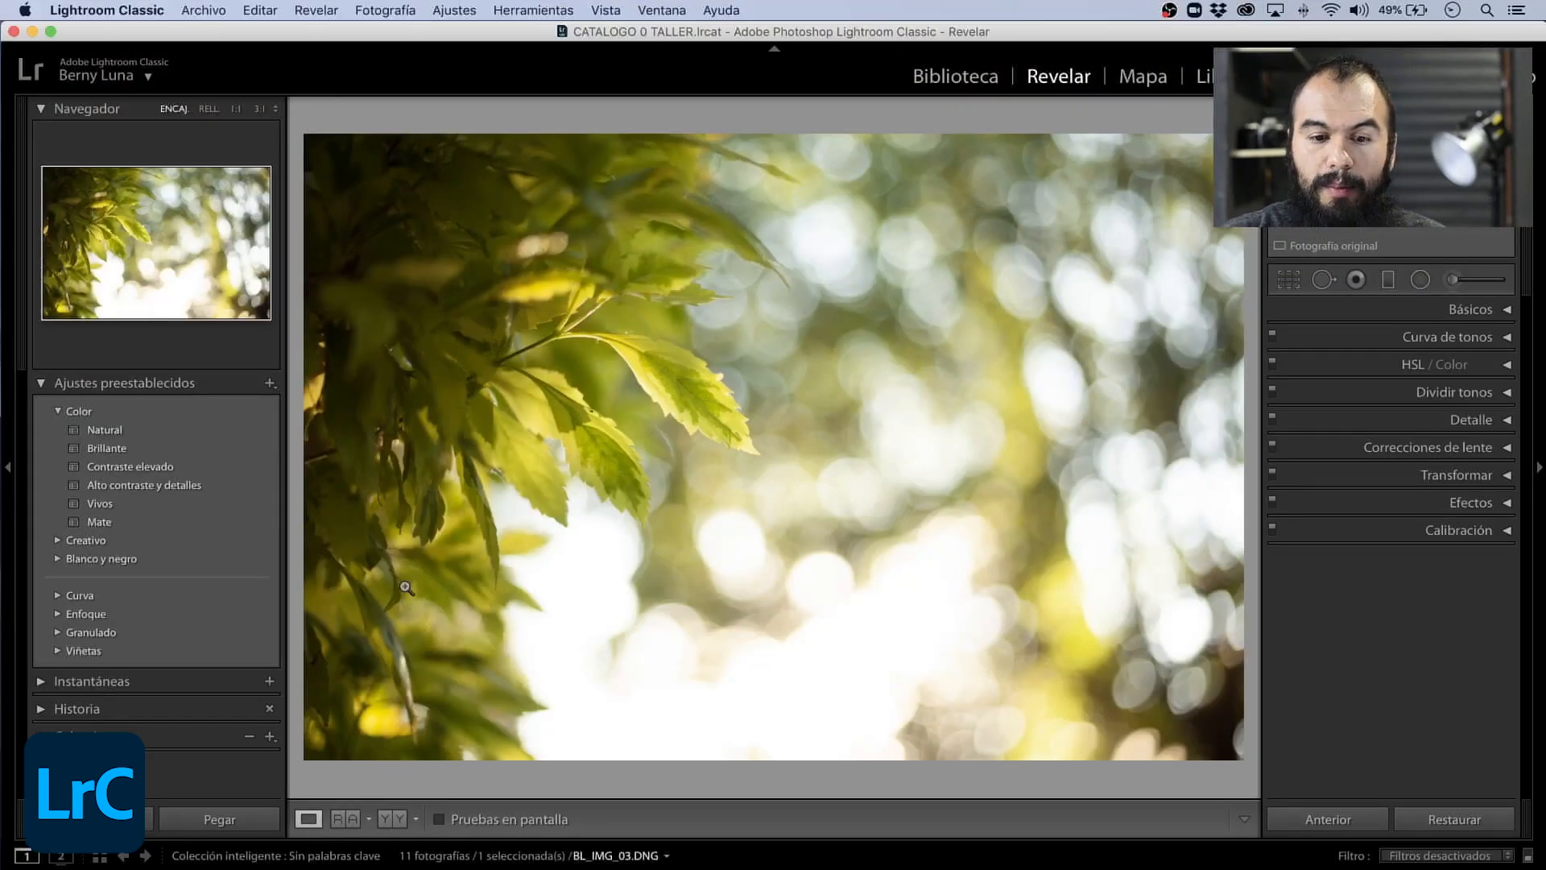
pyautogui.click(407, 588)
pyautogui.moveTo(90, 236); pyautogui.dragTo(111, 239)
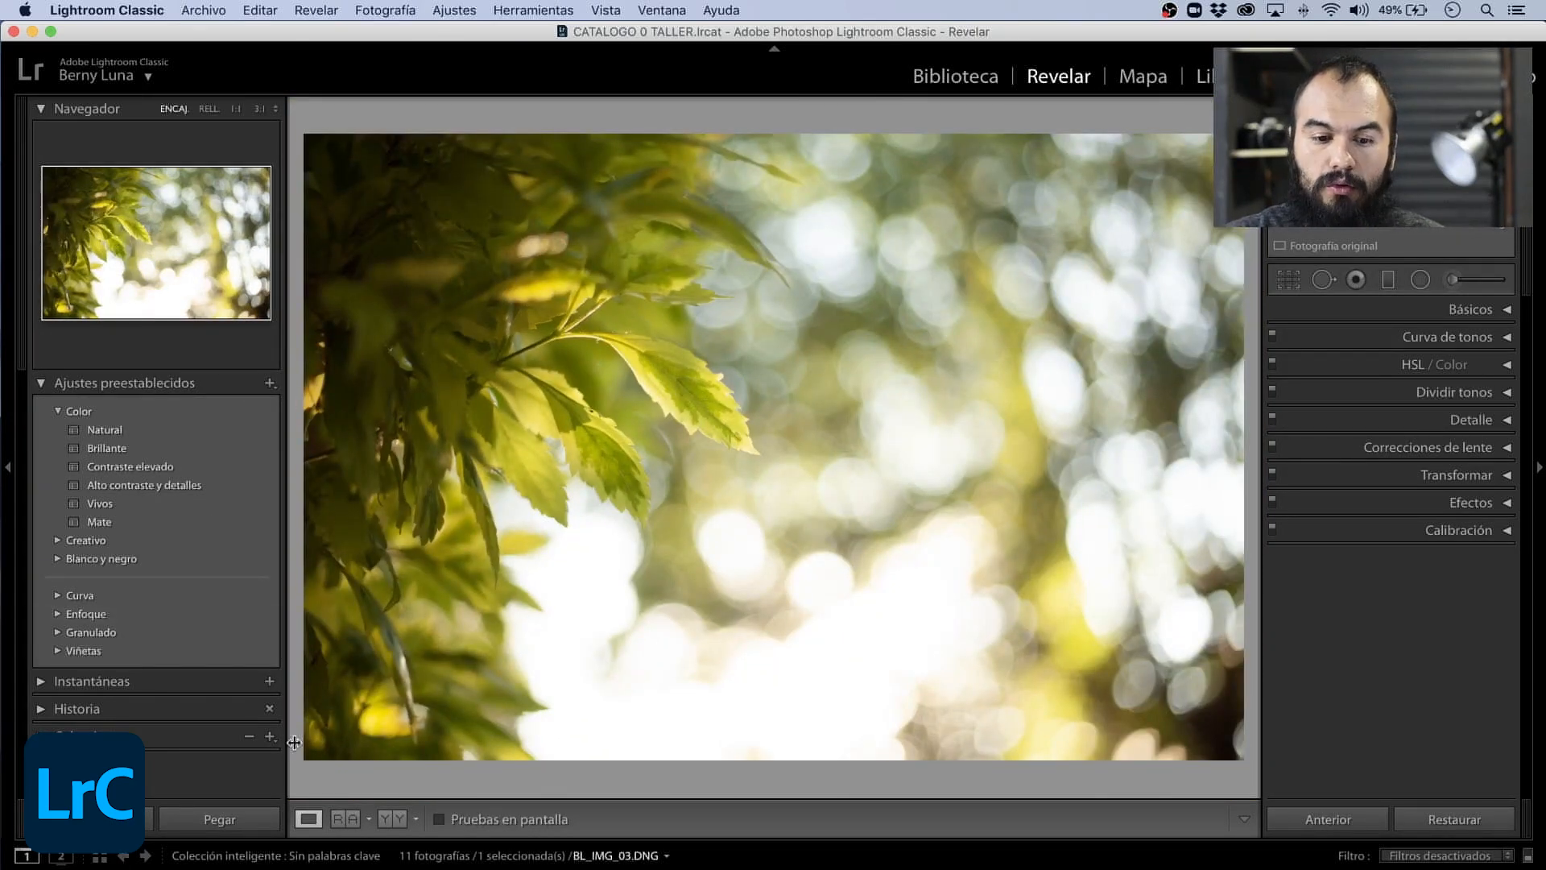
# - Turn on the reference view and set BL_IMG_02.DNG as the reference photo beside the active BL_IMG_01.DNG
pyautogui.click(343, 819)
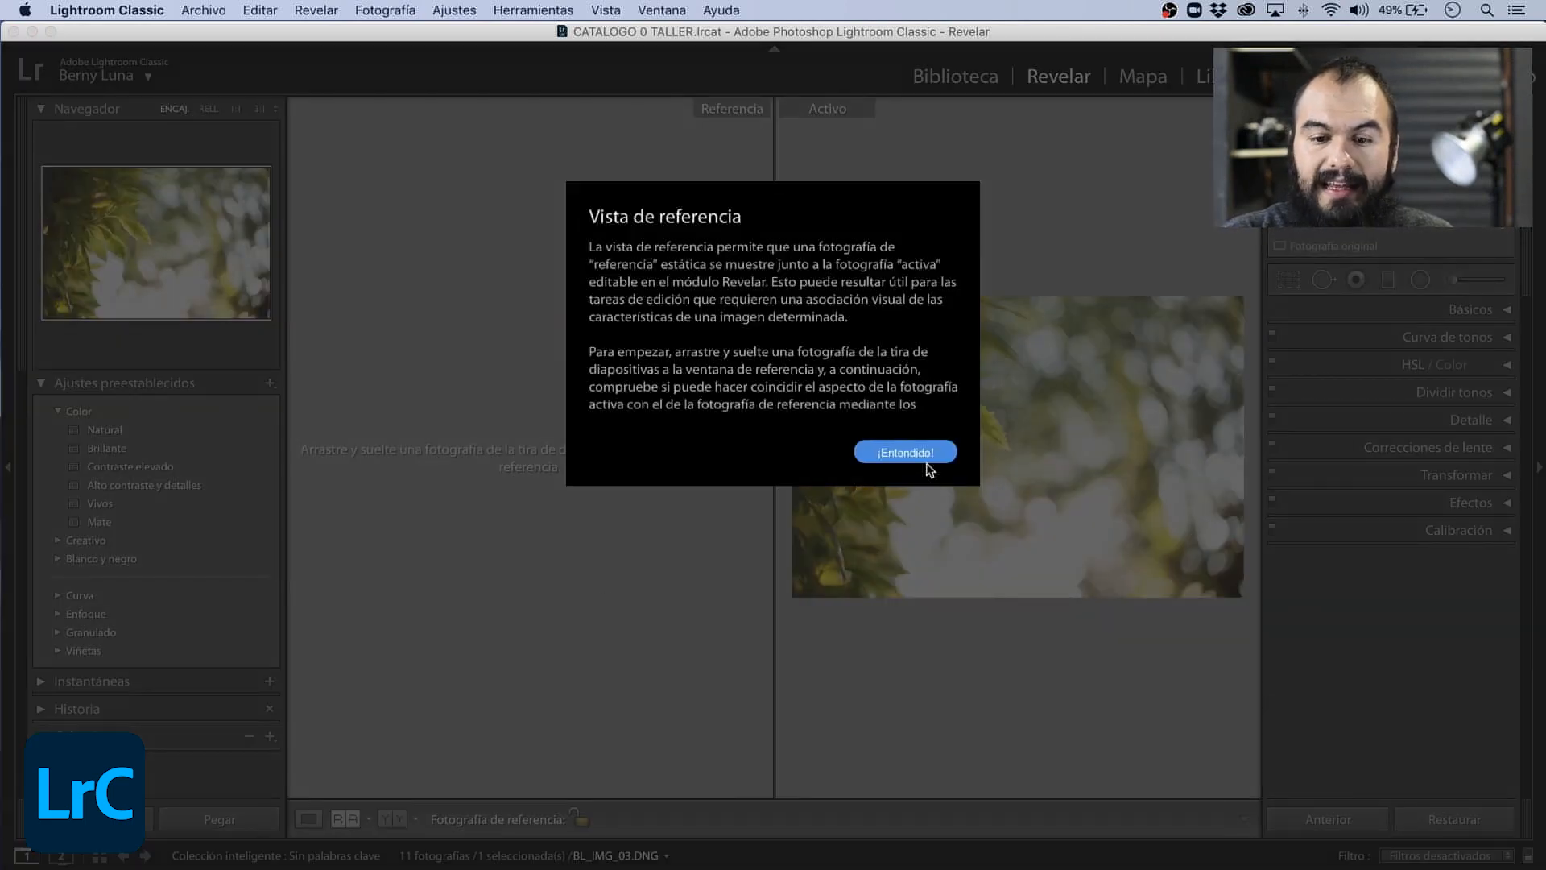
pyautogui.click(905, 452)
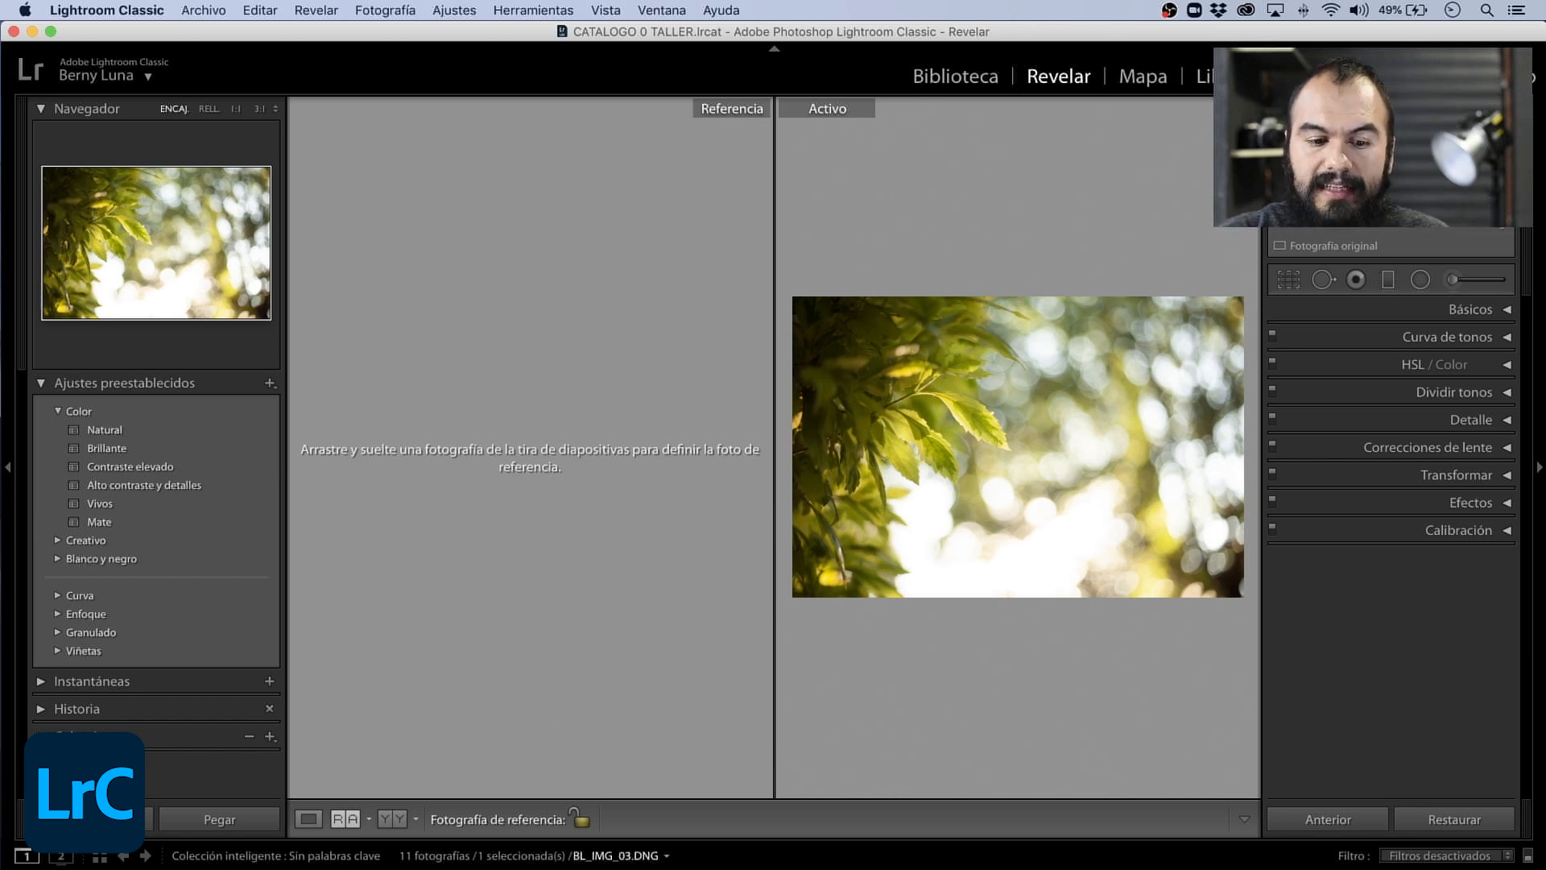
pyautogui.press('Right')
pyautogui.press('Right')
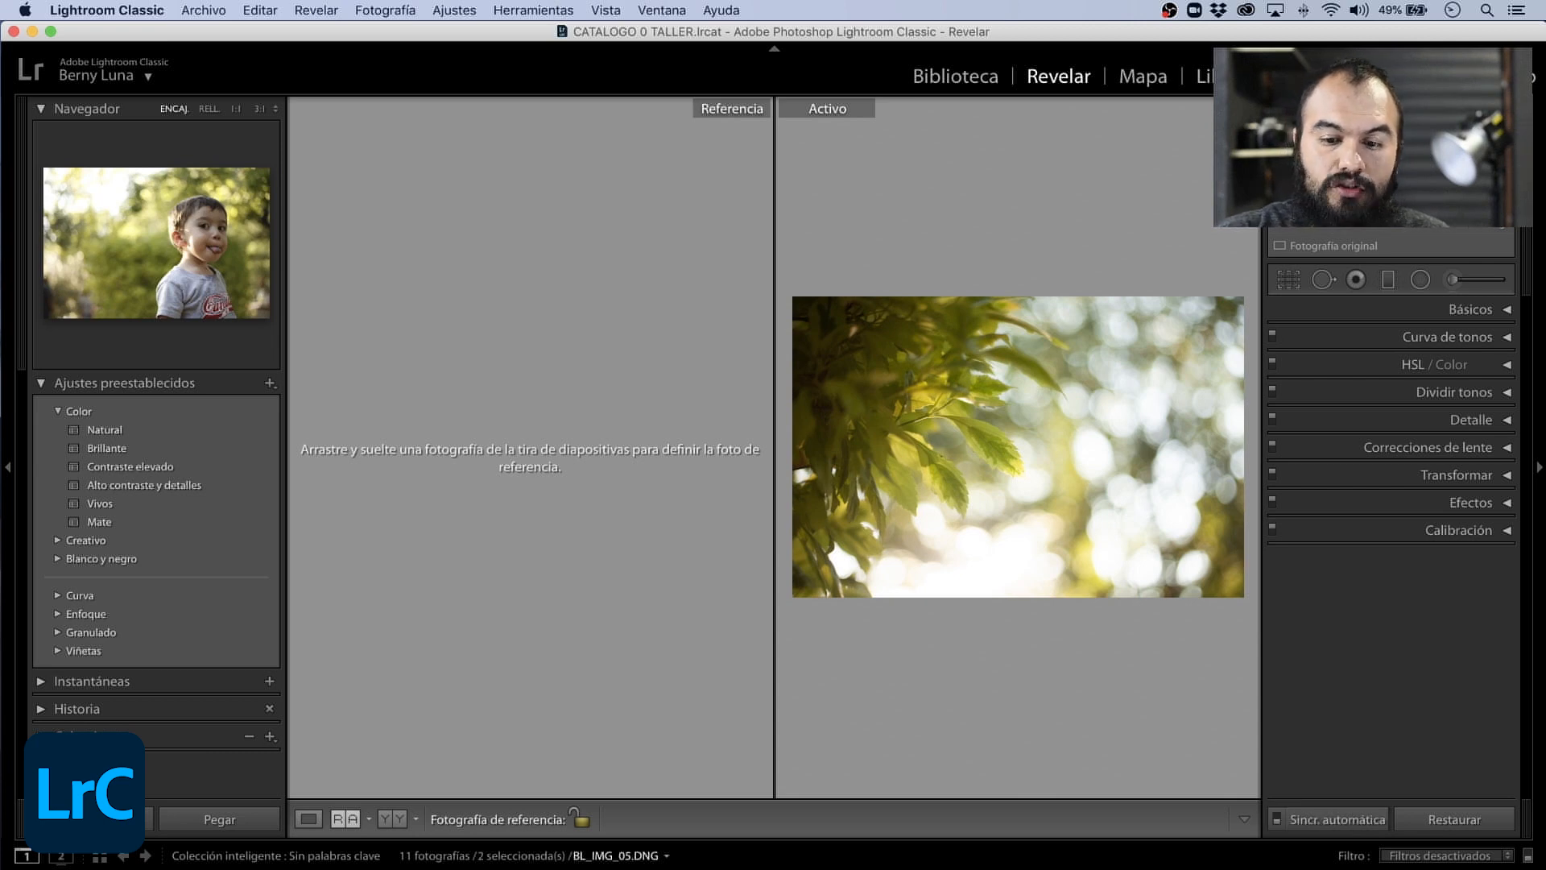
pyautogui.hotkey('shift', 'Right')
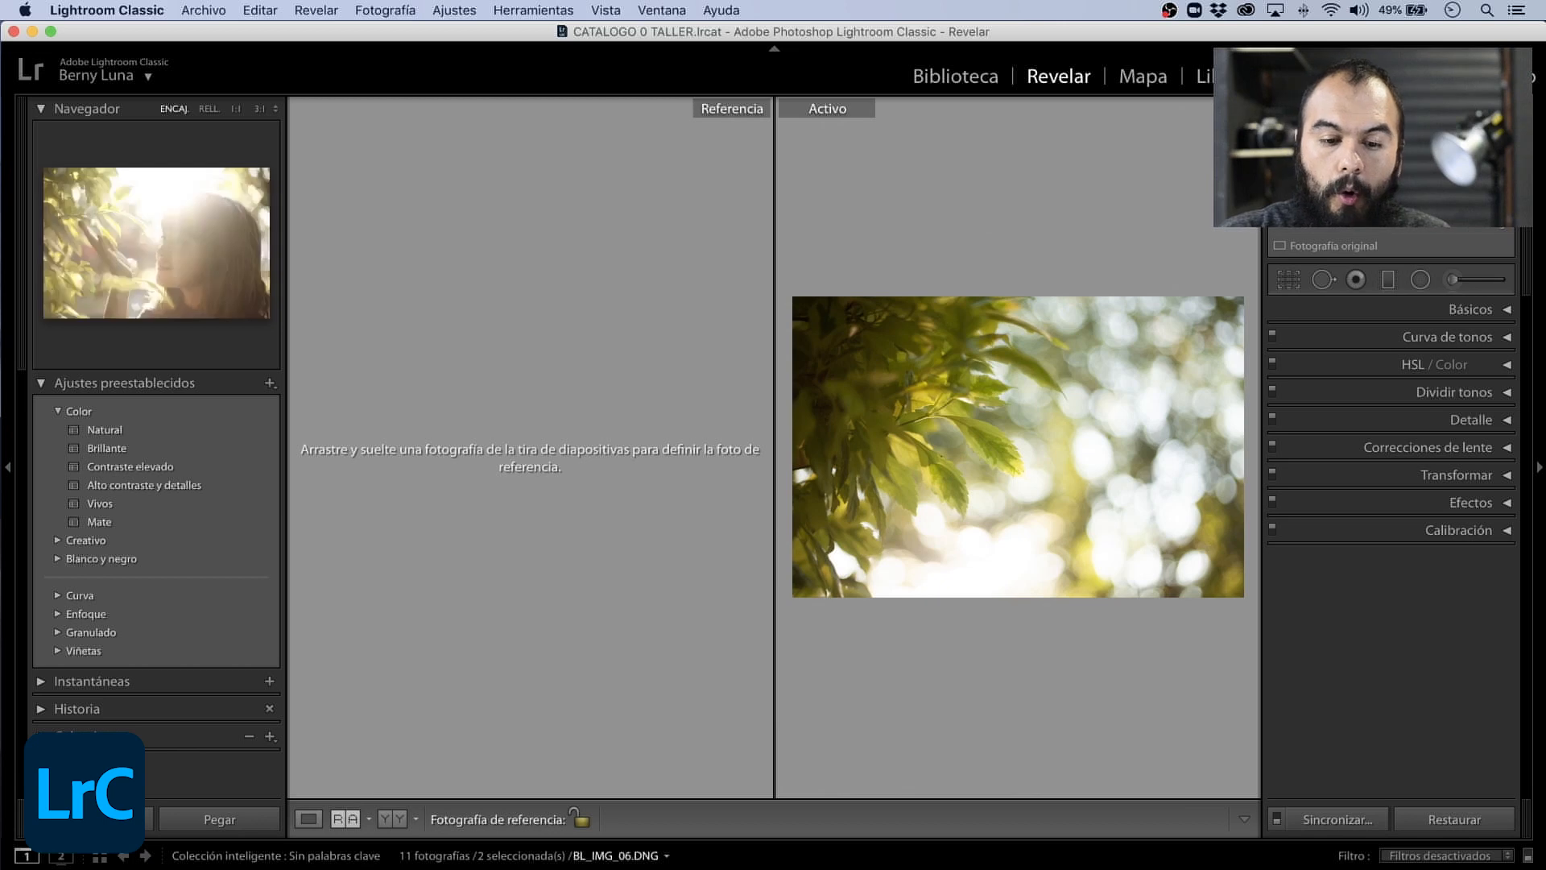
pyautogui.press('Left')
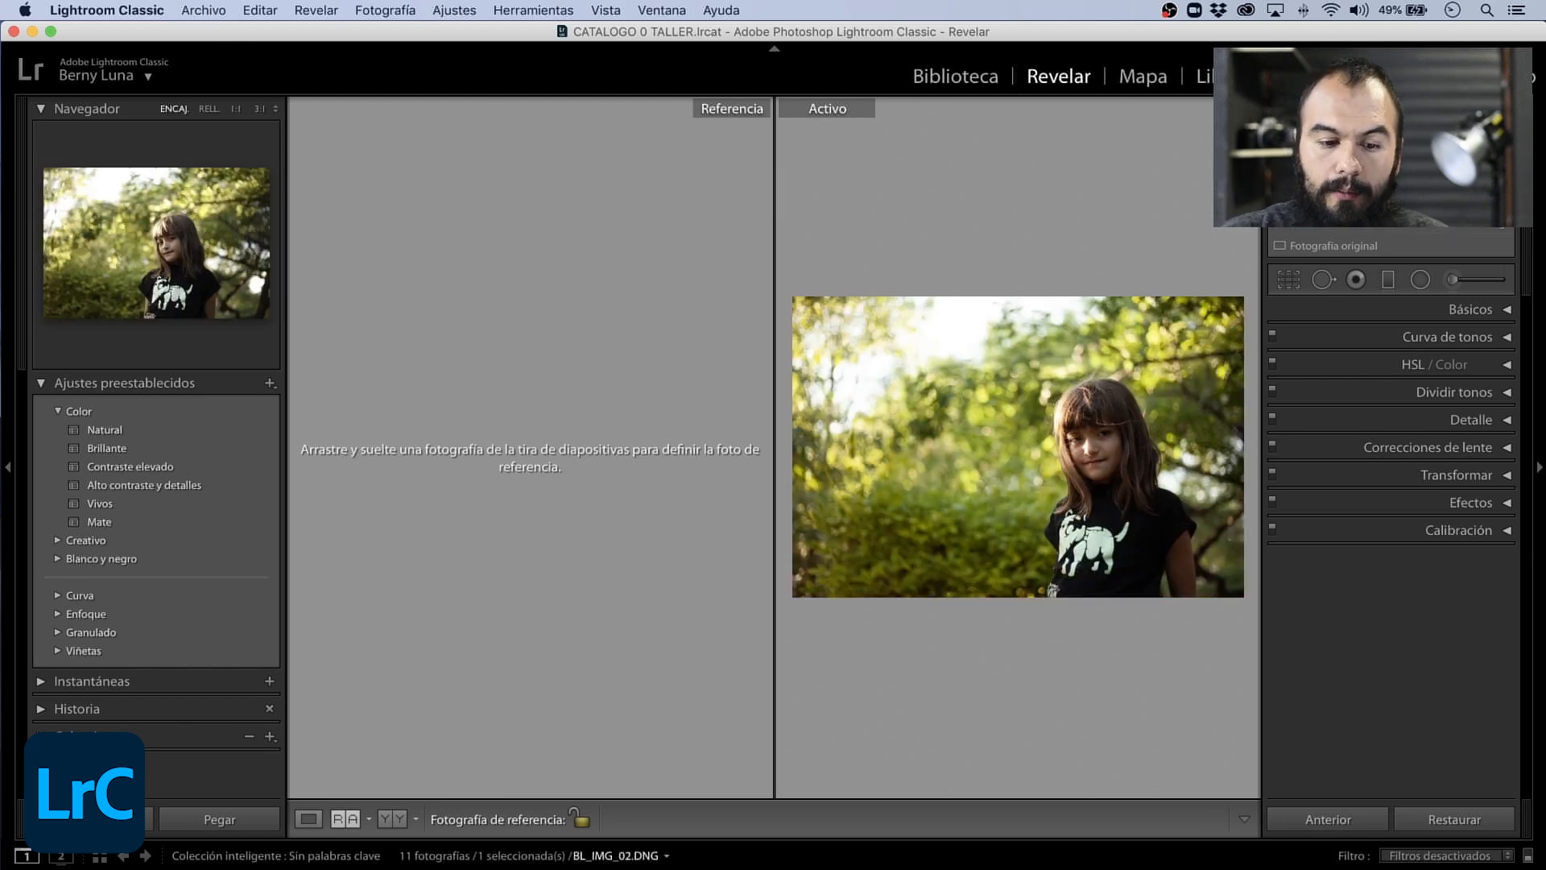
pyautogui.moveTo(185, 866); pyautogui.dragTo(481, 531)
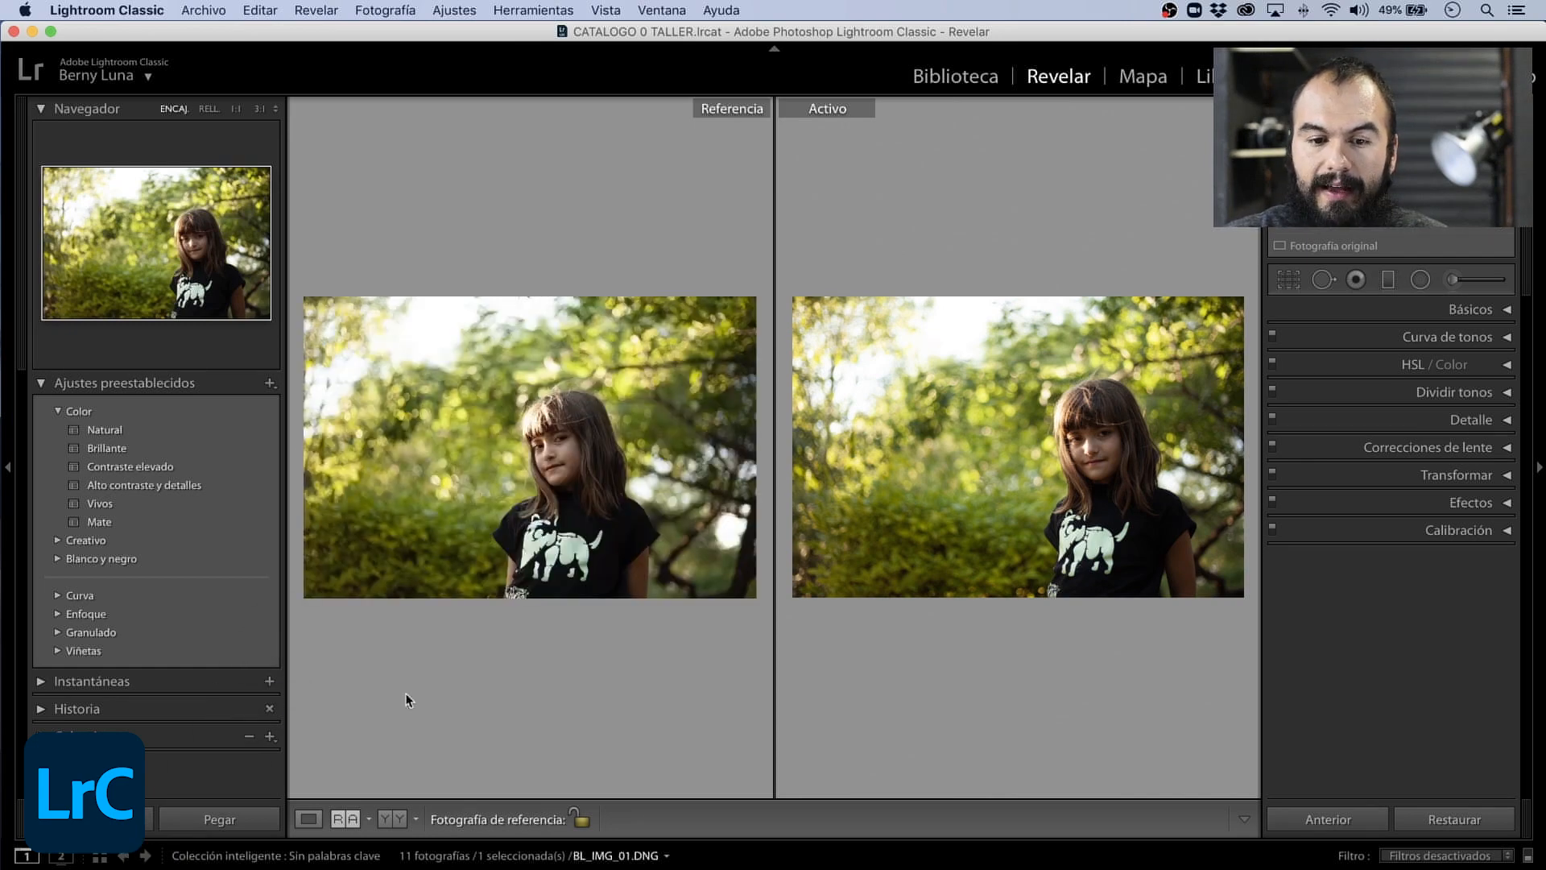
# - Compare the girl's face at 1:1 in the reference and active photos, and return both to the fit view
pyautogui.click(690, 508)
pyautogui.click(815, 414)
pyautogui.click(573, 450)
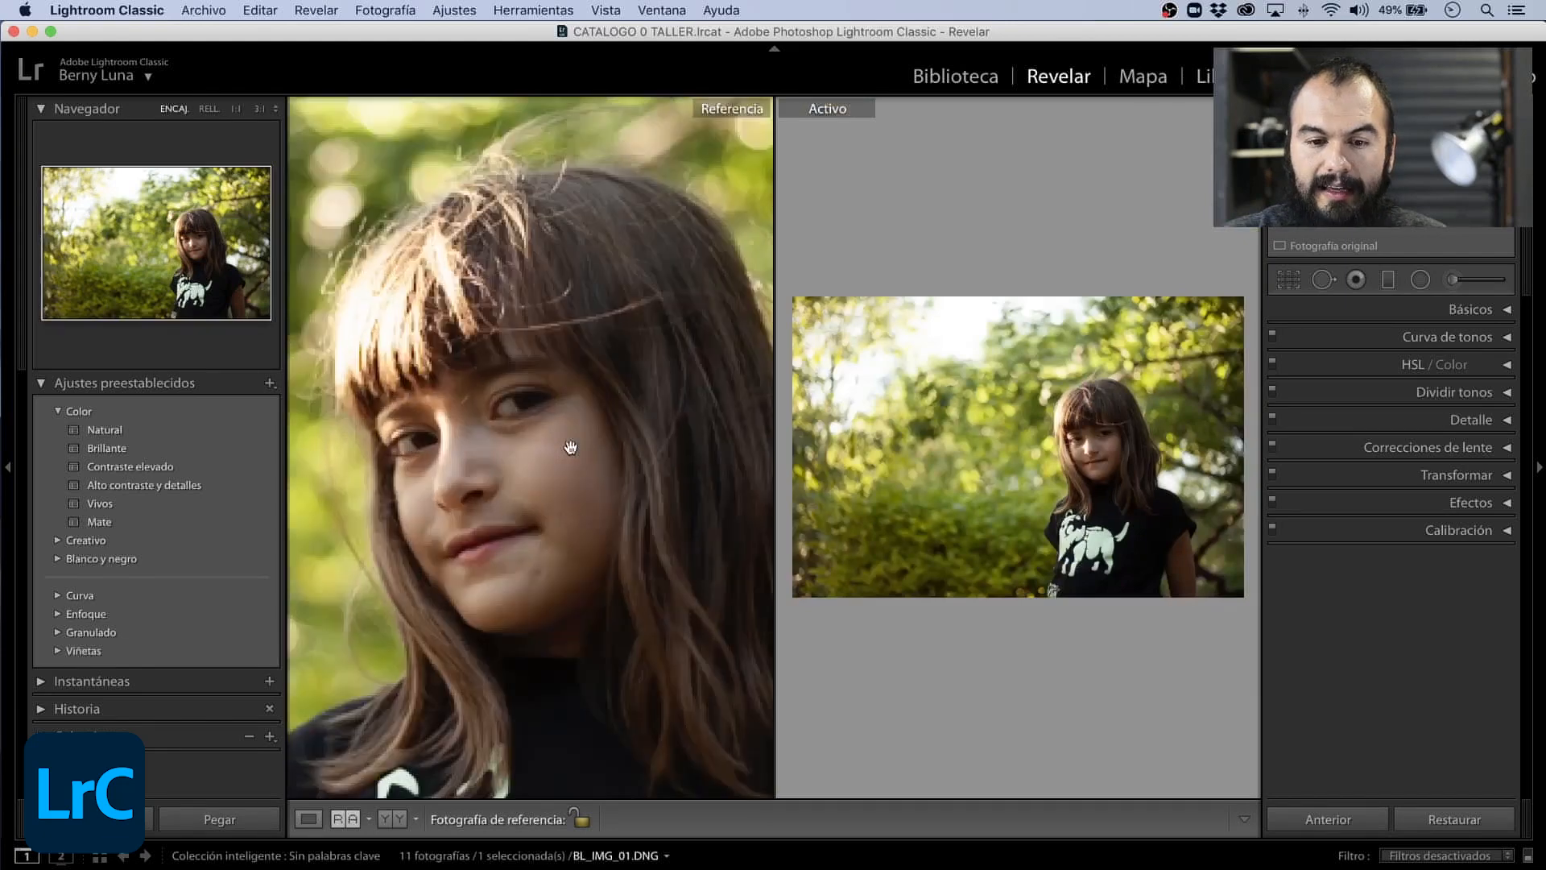
pyautogui.click(983, 442)
pyautogui.moveTo(143, 253); pyautogui.dragTo(200, 240)
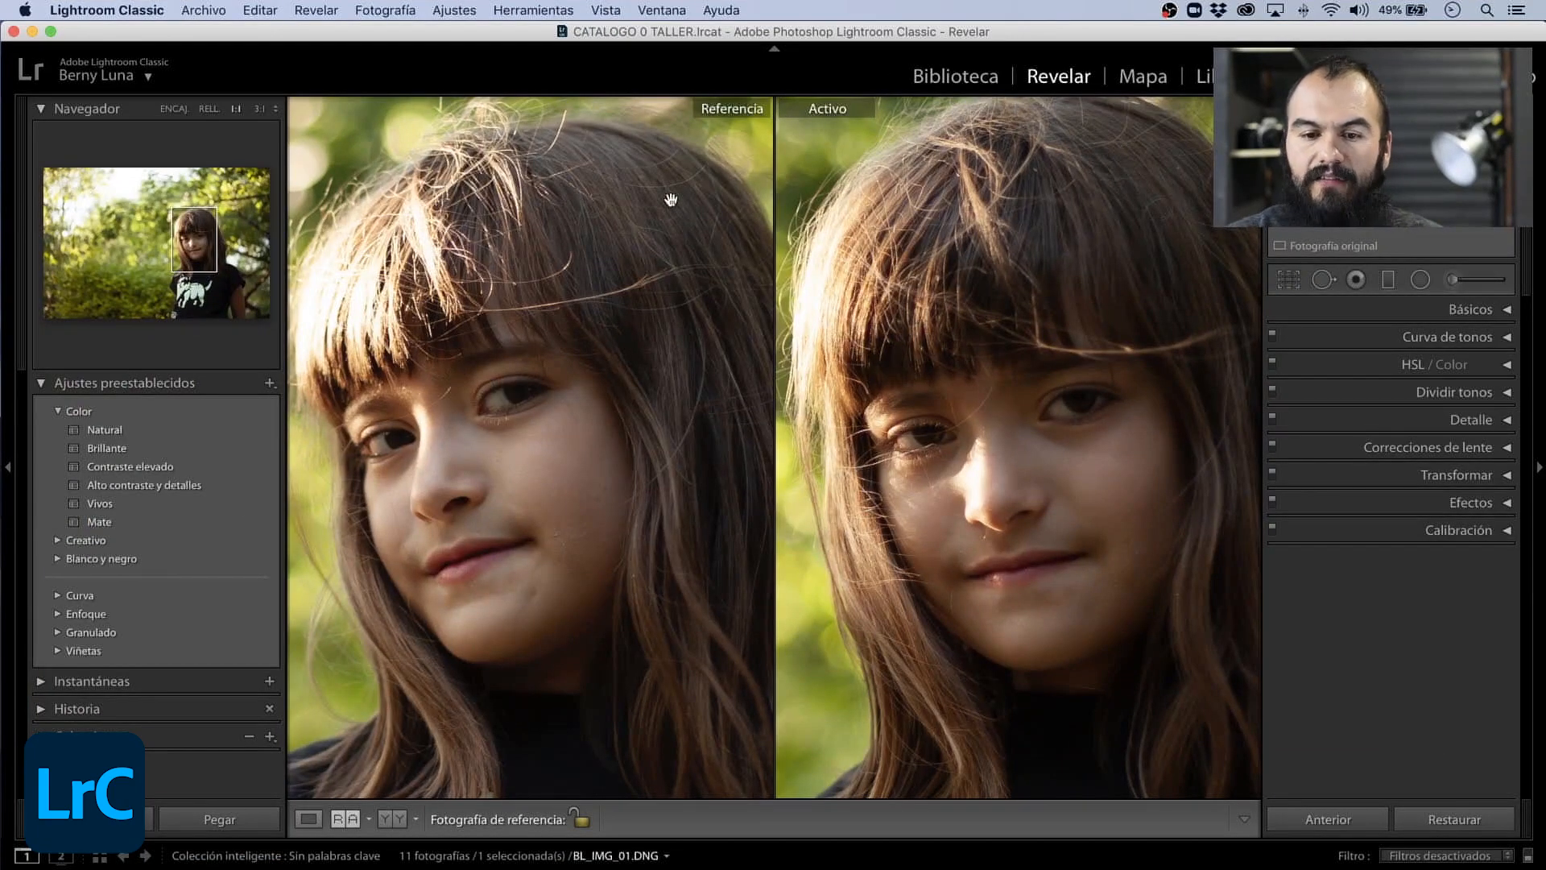
pyautogui.click(654, 226)
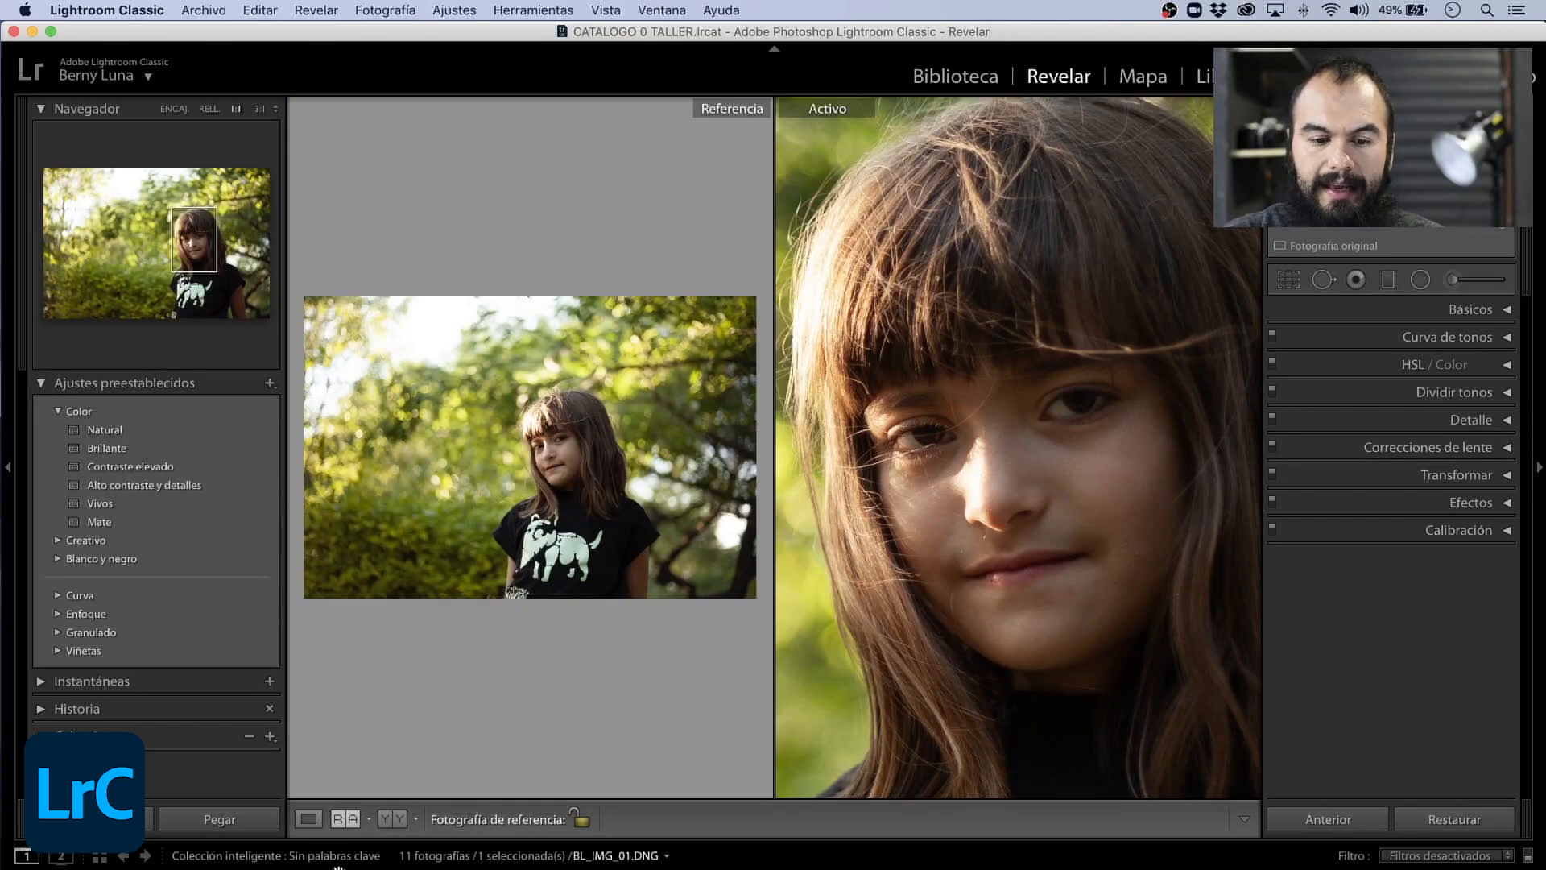
pyautogui.press('z')
pyautogui.press('z')
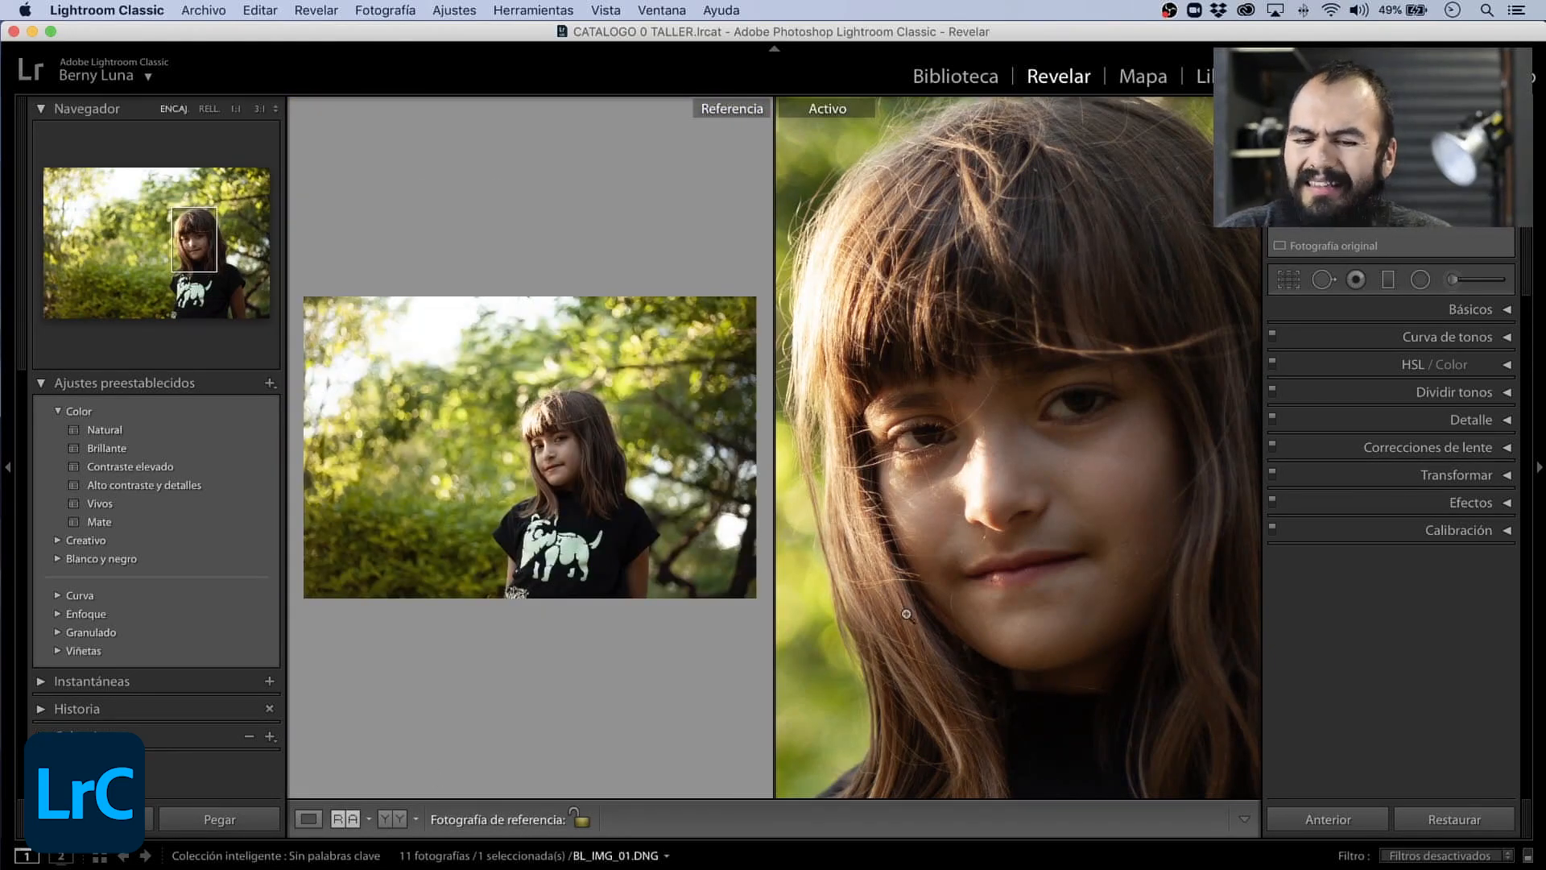
pyautogui.click(906, 615)
pyautogui.click(573, 659)
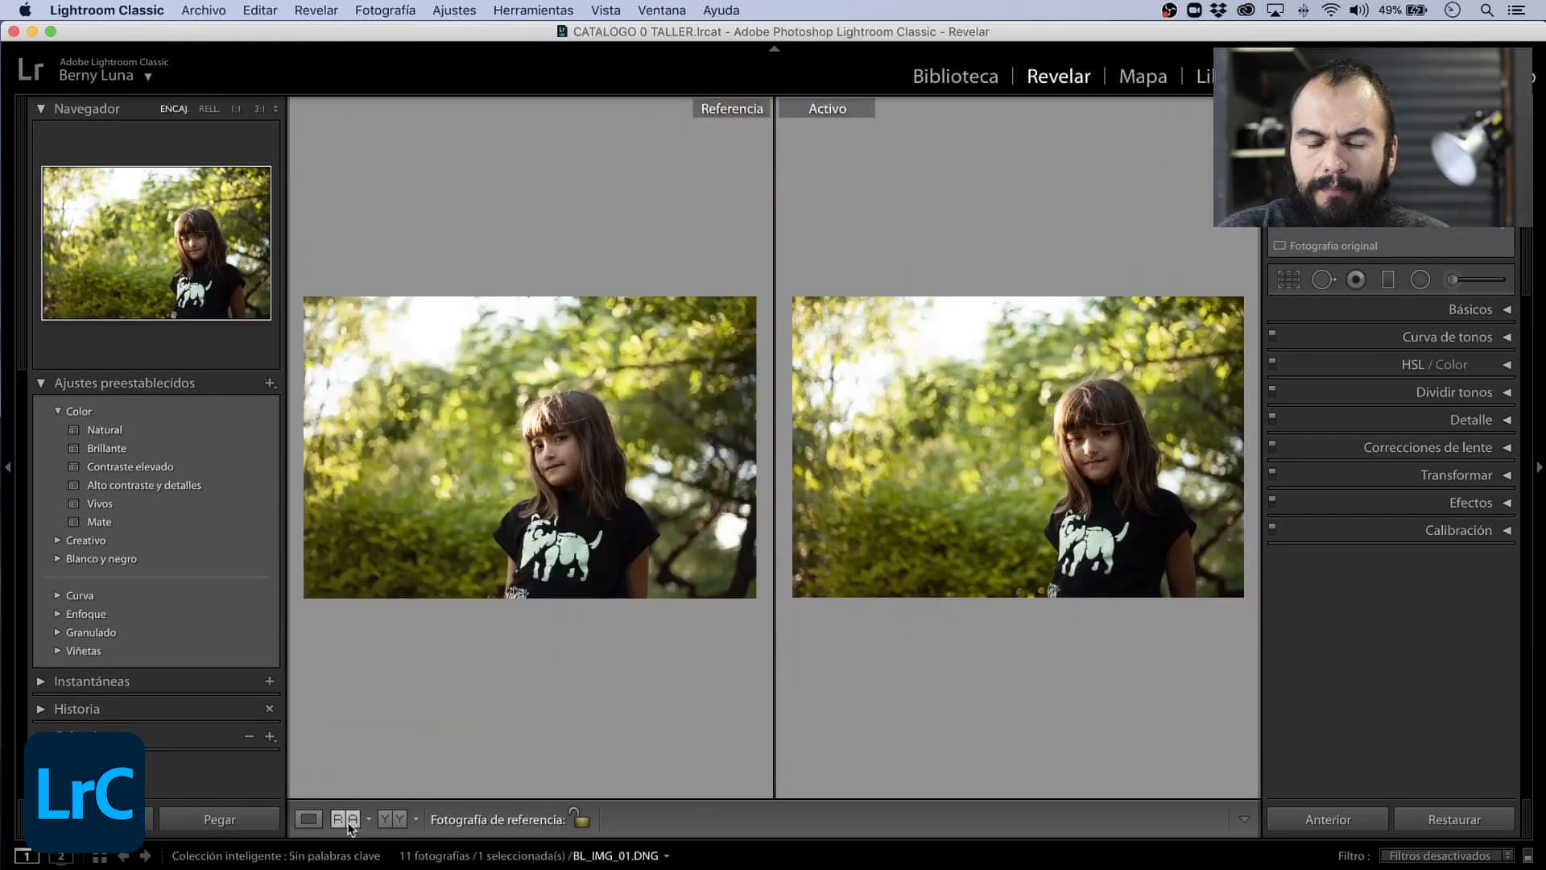
# - Step through the session's photos as the active image against the same reference and return to BL_IMG_01.DNG
pyautogui.press('Right')
pyautogui.press('Right')
pyautogui.press('Right')
pyautogui.press('Right')
pyautogui.press('Right')
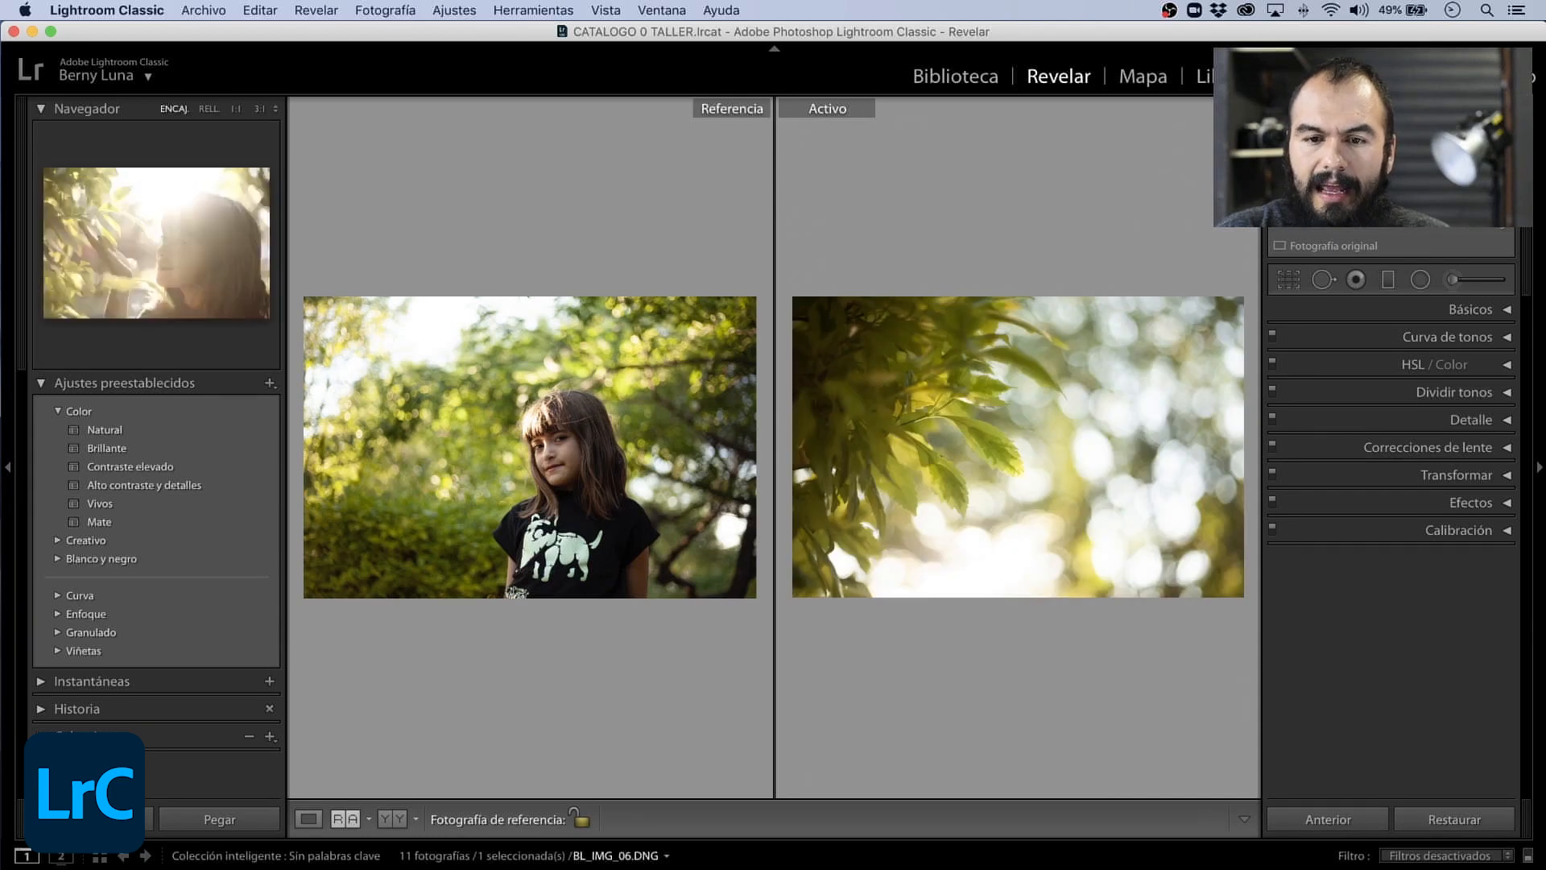
pyautogui.press('Right')
pyautogui.press('Right')
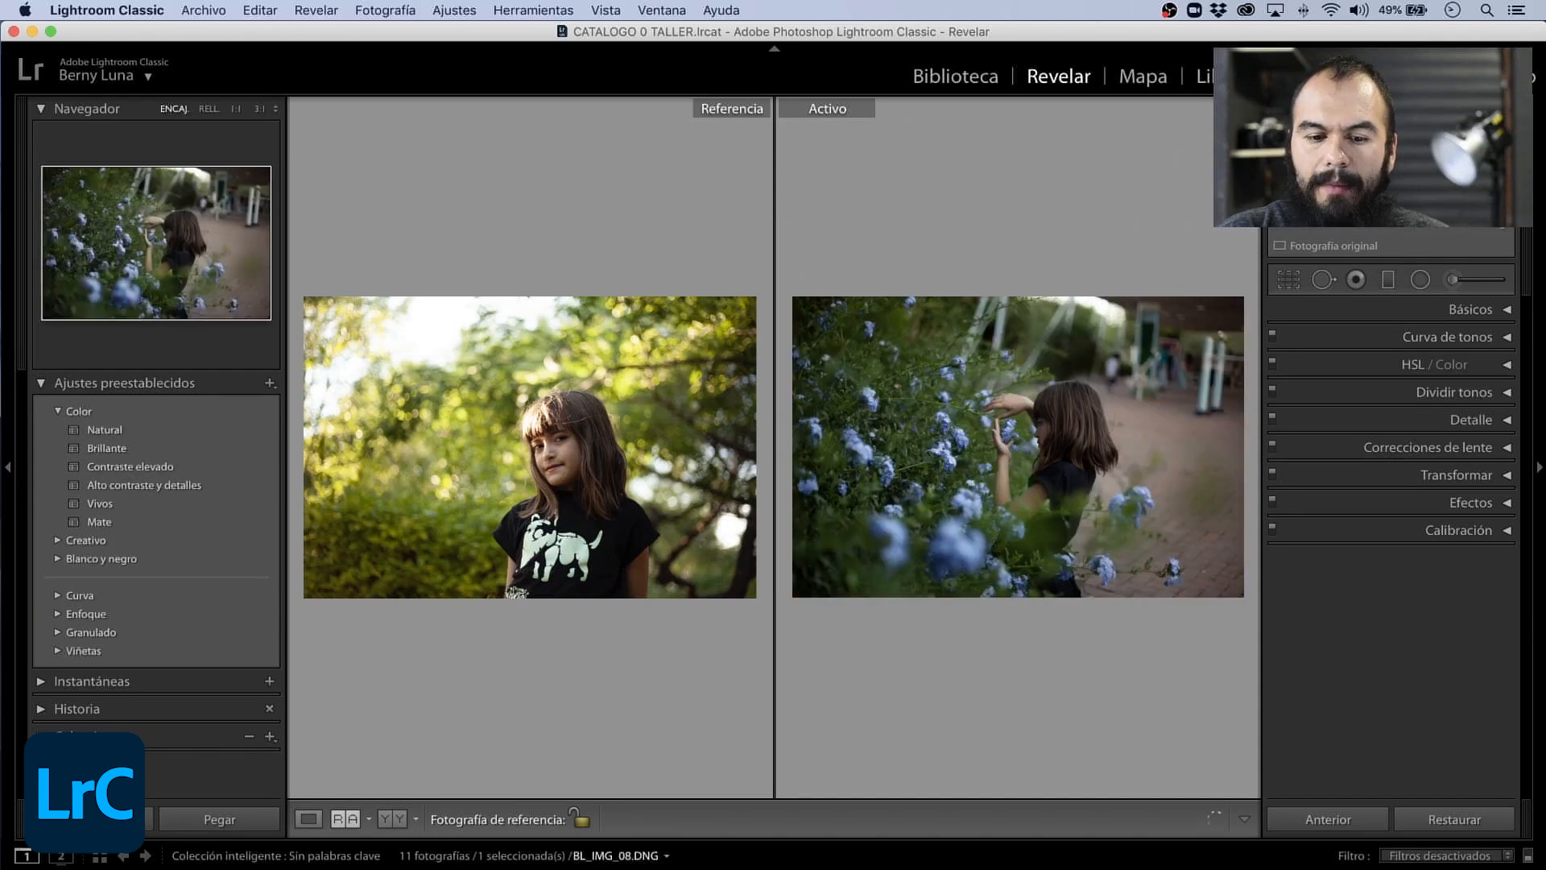
pyautogui.press('Right')
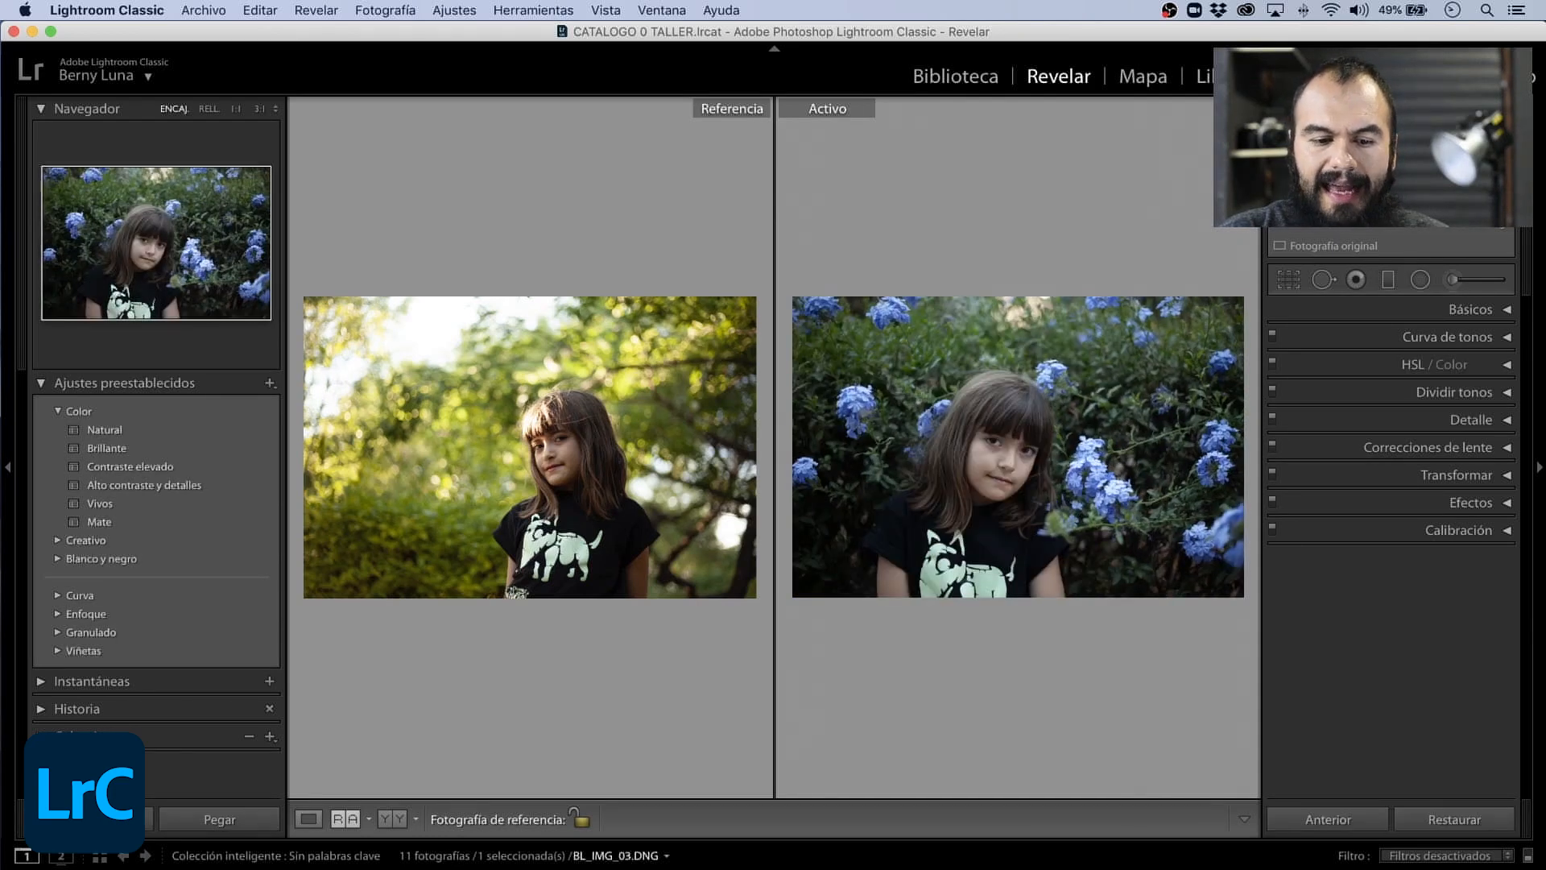
pyautogui.press('Right')
pyautogui.press('Right')
pyautogui.press('Right')
pyautogui.press('Right')
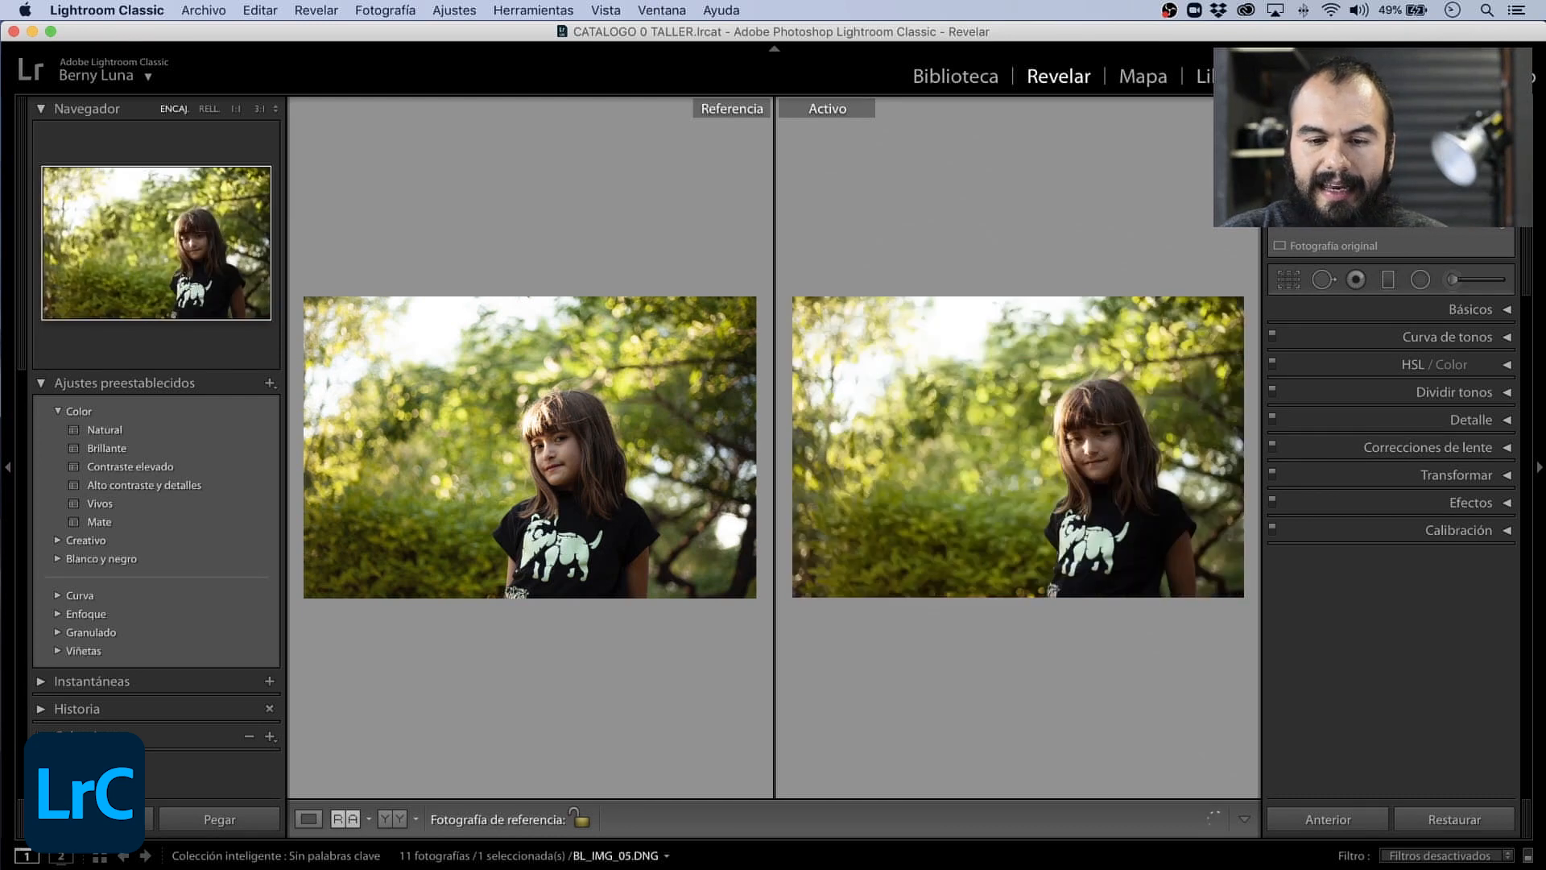
pyautogui.press('Left')
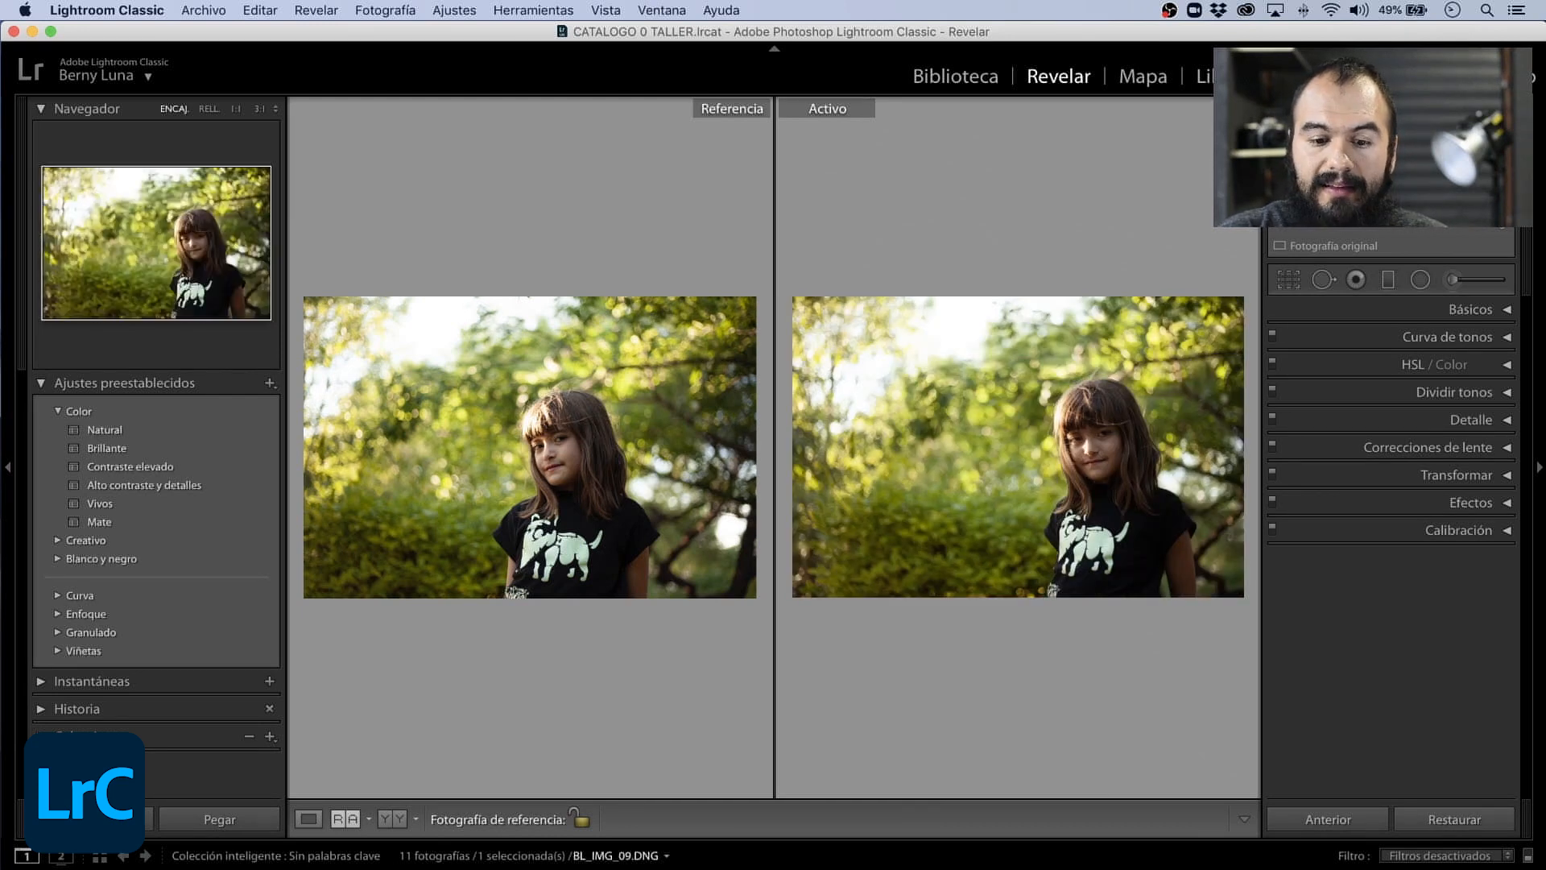
pyautogui.press('Right')
# - Try the blue-flower portrait and the backlit portrait as references, and compare the backlit one with other active photos through BL_IMG_04.DNG
pyautogui.moveTo(665, 868); pyautogui.dragTo(524, 469)
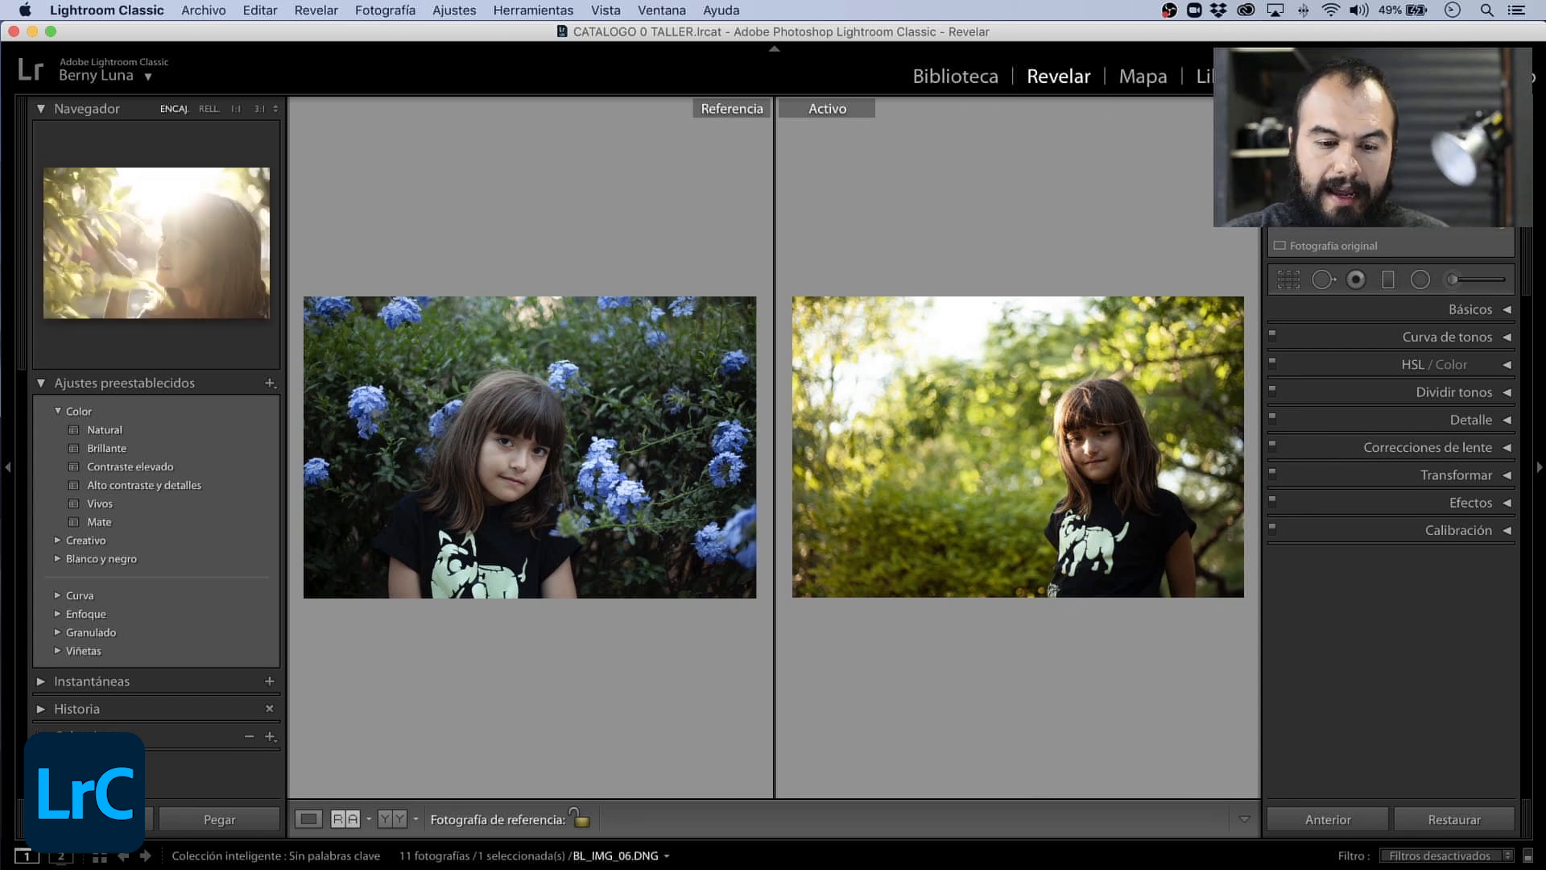
pyautogui.moveTo(397, 869); pyautogui.dragTo(448, 494)
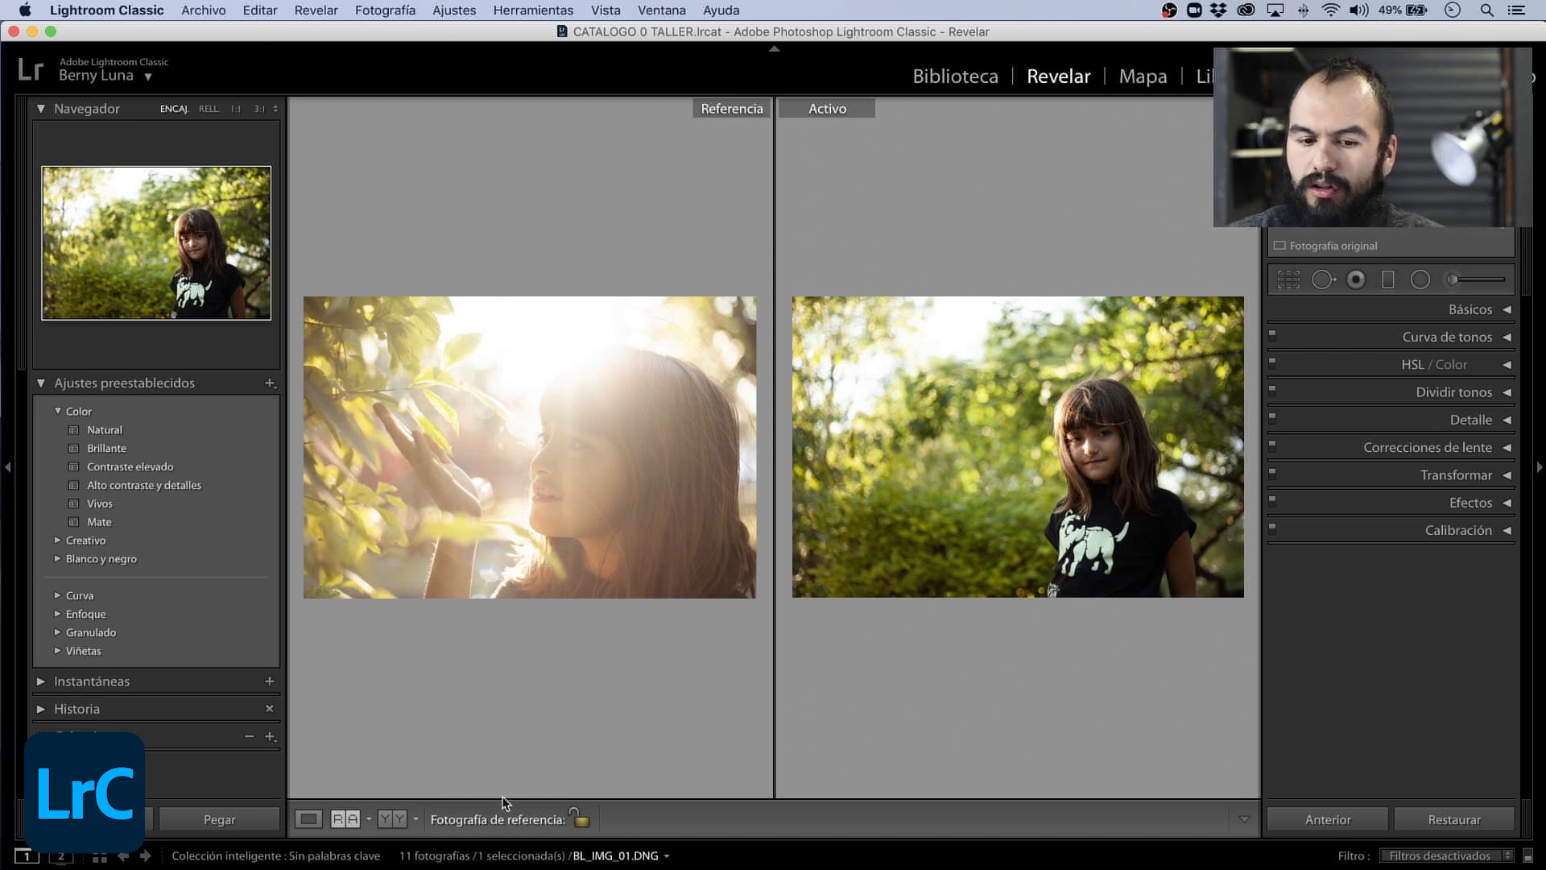
pyautogui.press('Right')
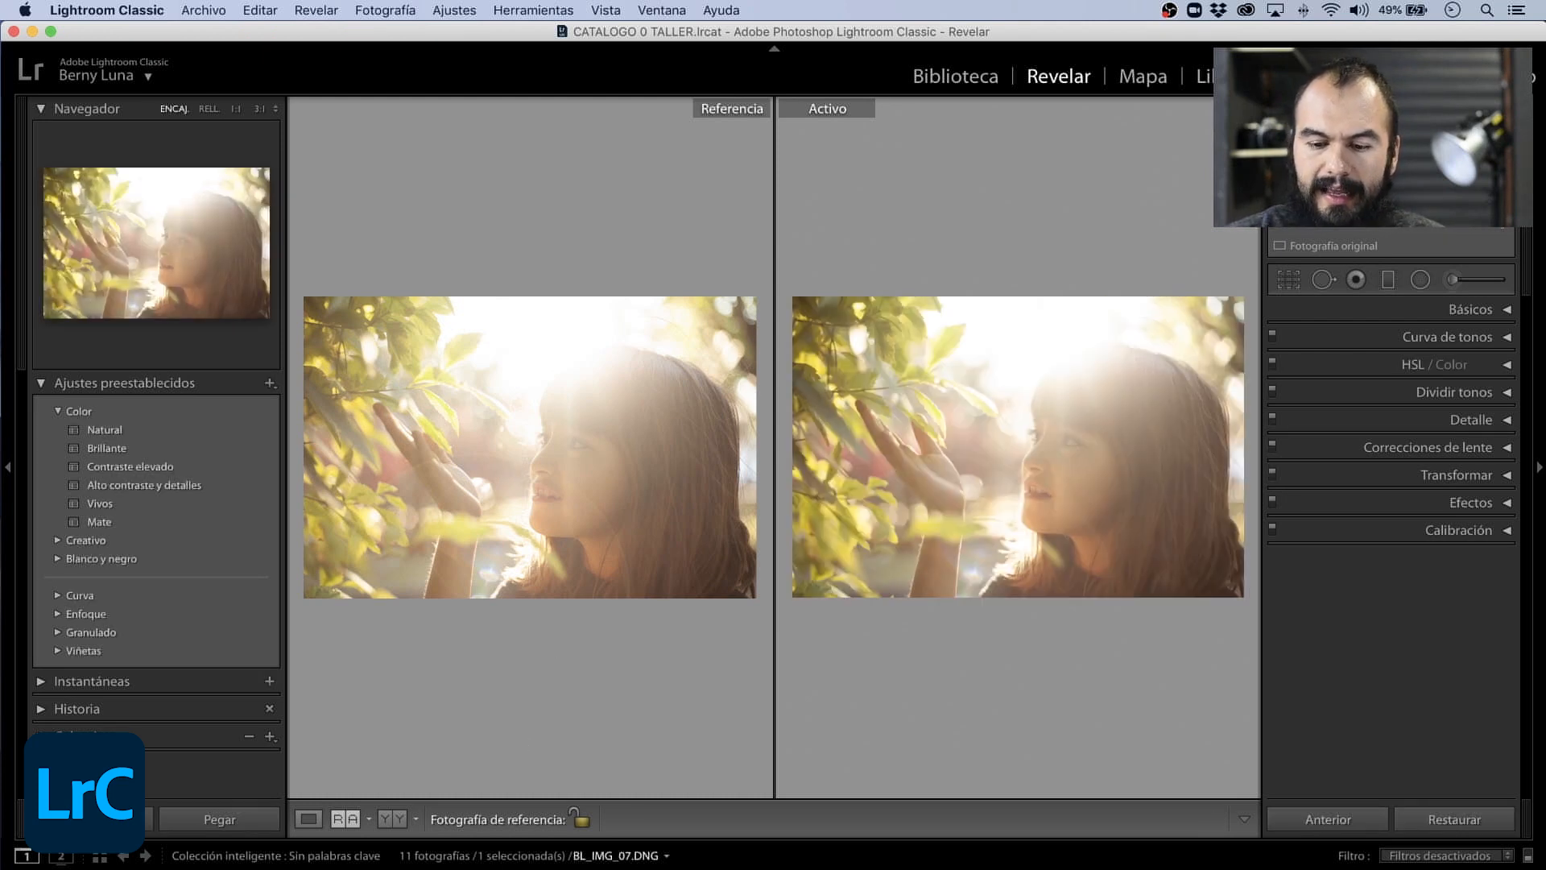
pyautogui.press('Right')
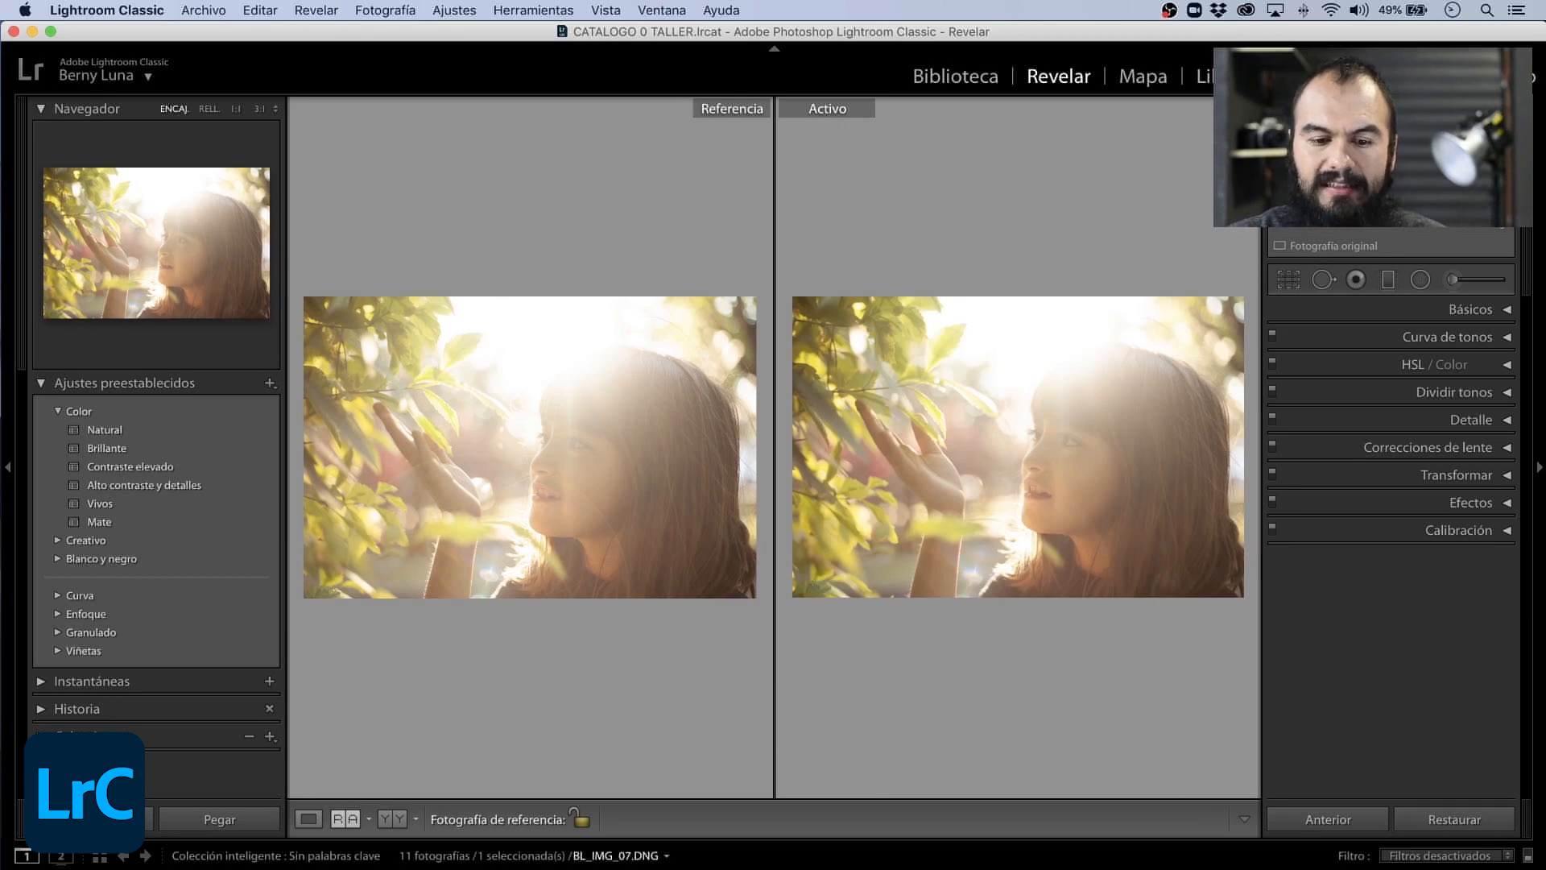
pyautogui.press('Right')
pyautogui.press('Right')
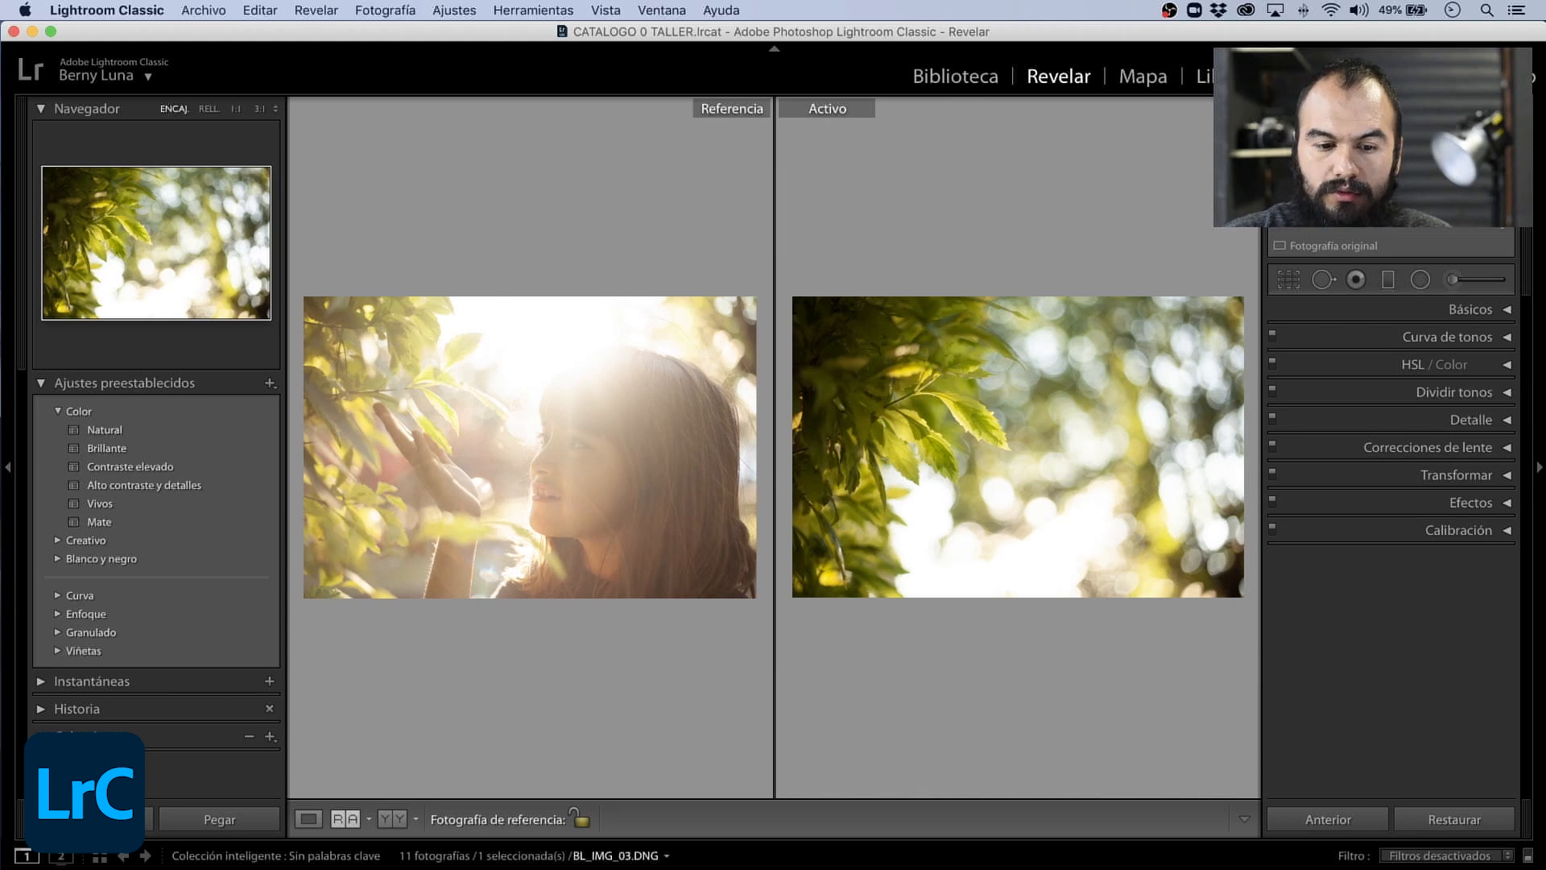
pyautogui.press('Right')
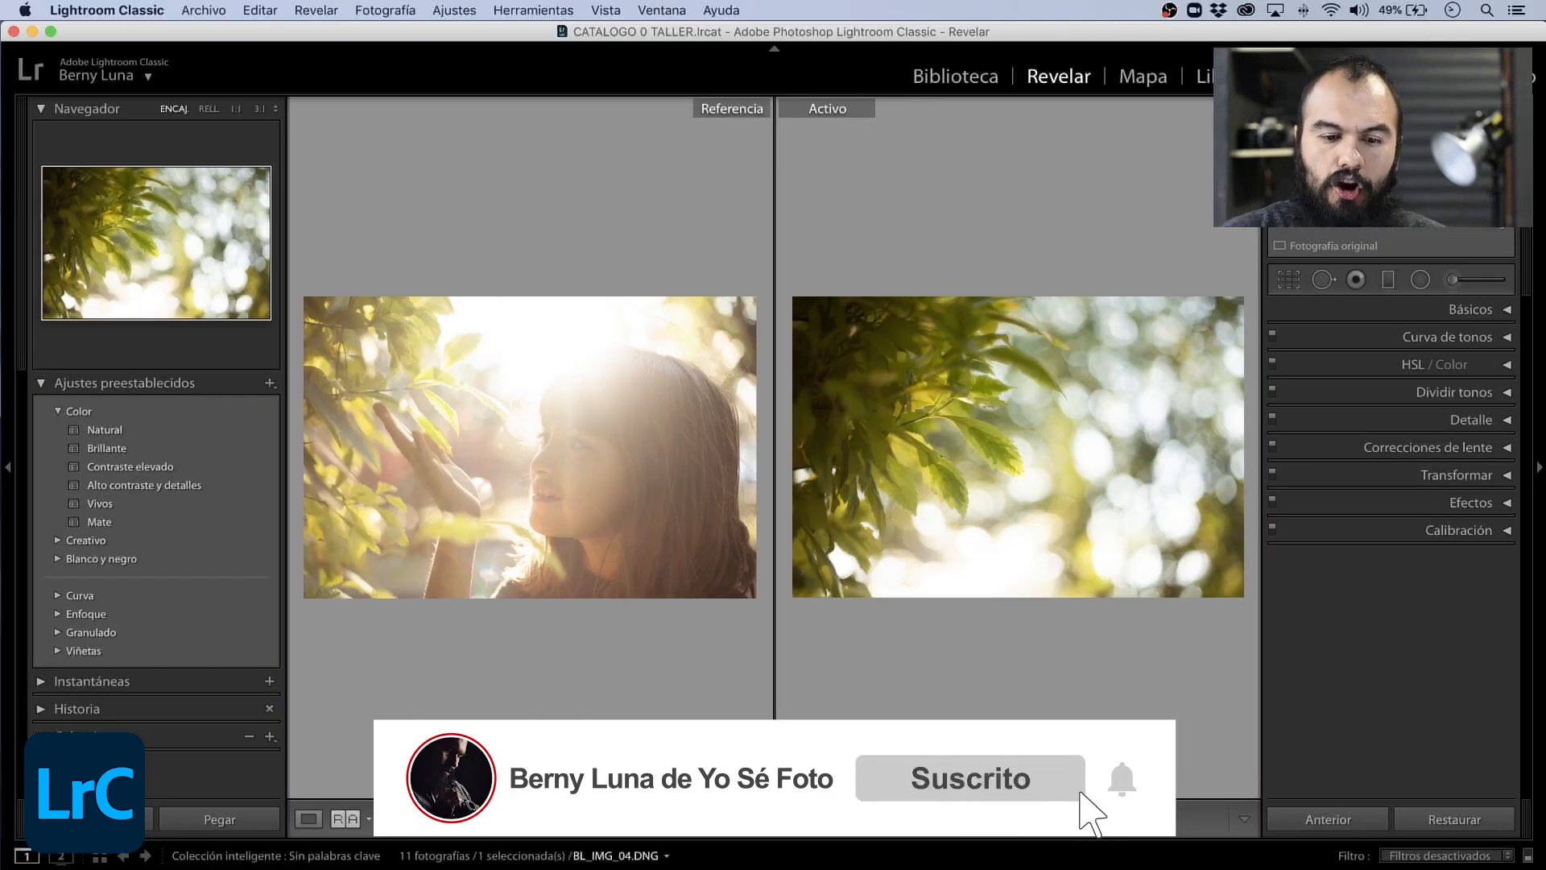
# - Show BL_IMG_04.DNG in a side-by-side before/after view and apply the Blanco y negro Paisaje preset
pyautogui.click(400, 832)
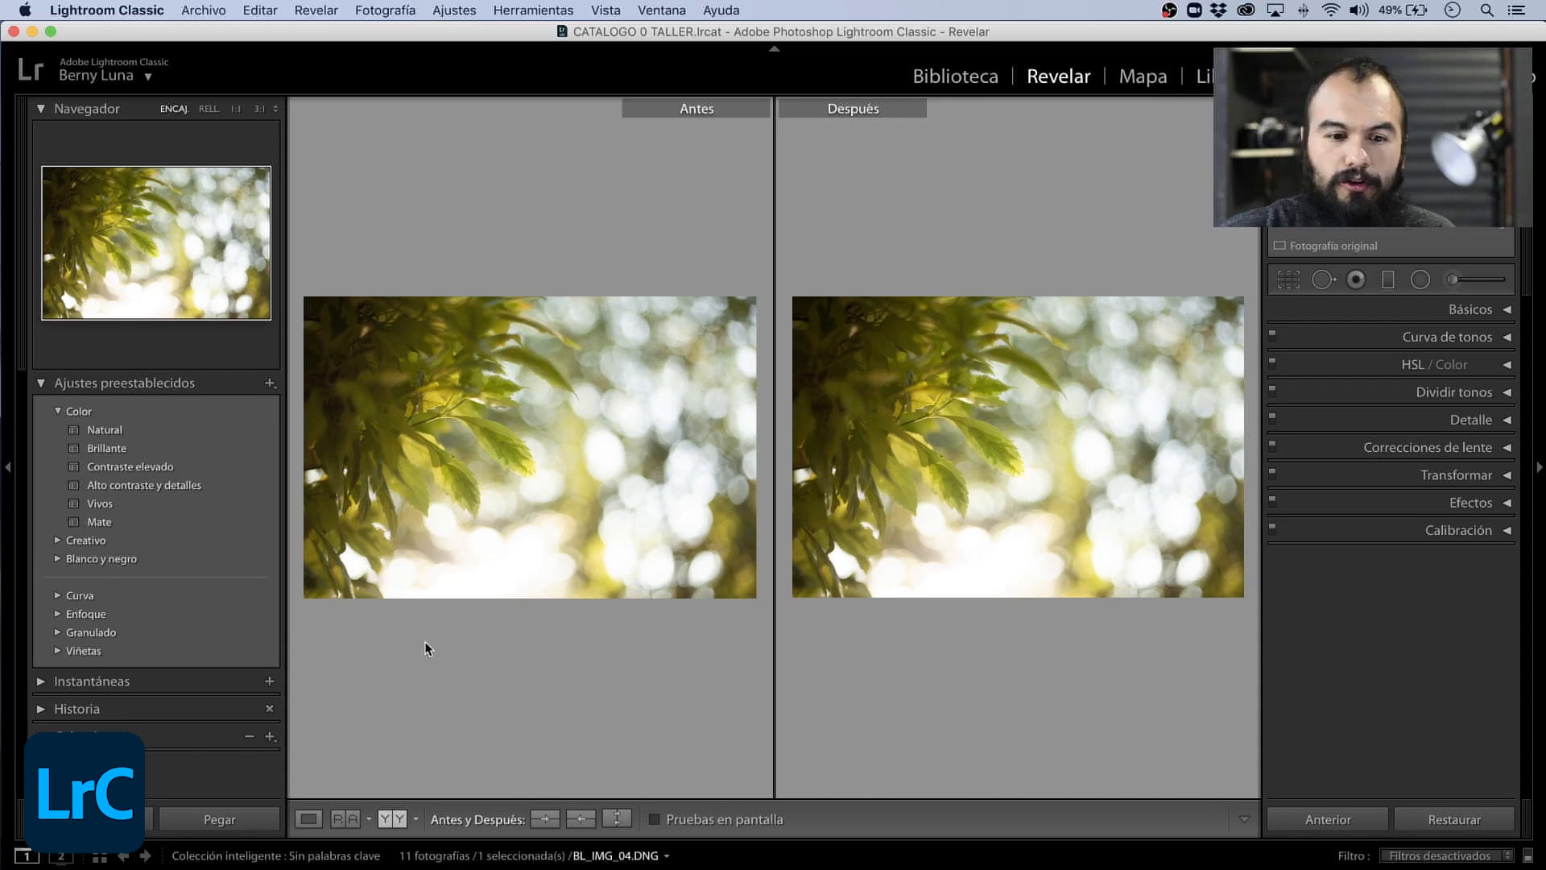
pyautogui.click(59, 412)
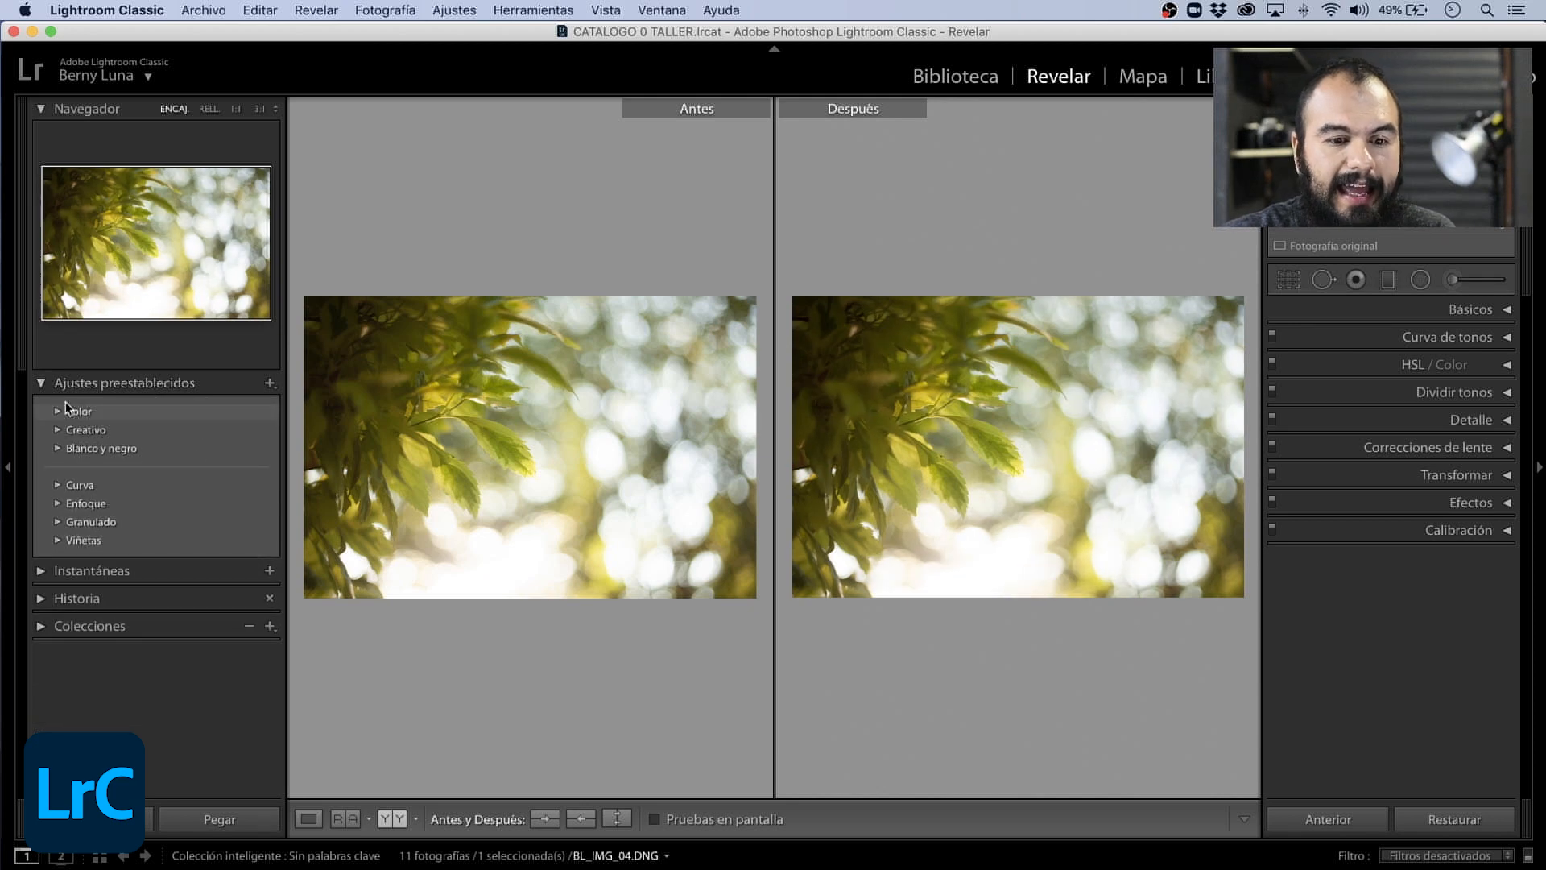
pyautogui.click(59, 451)
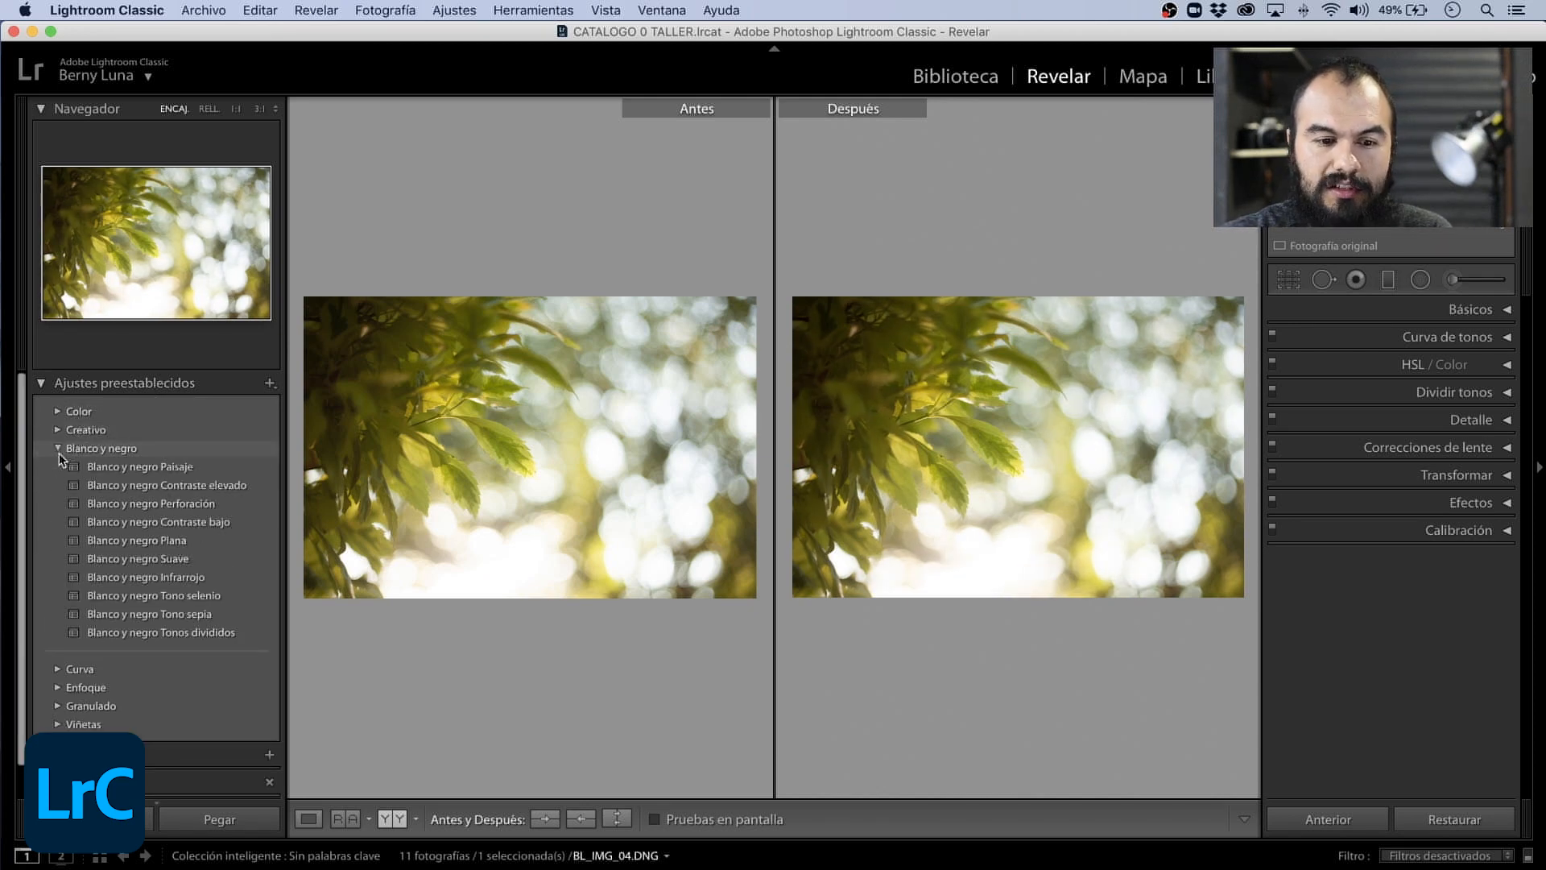
pyautogui.click(131, 470)
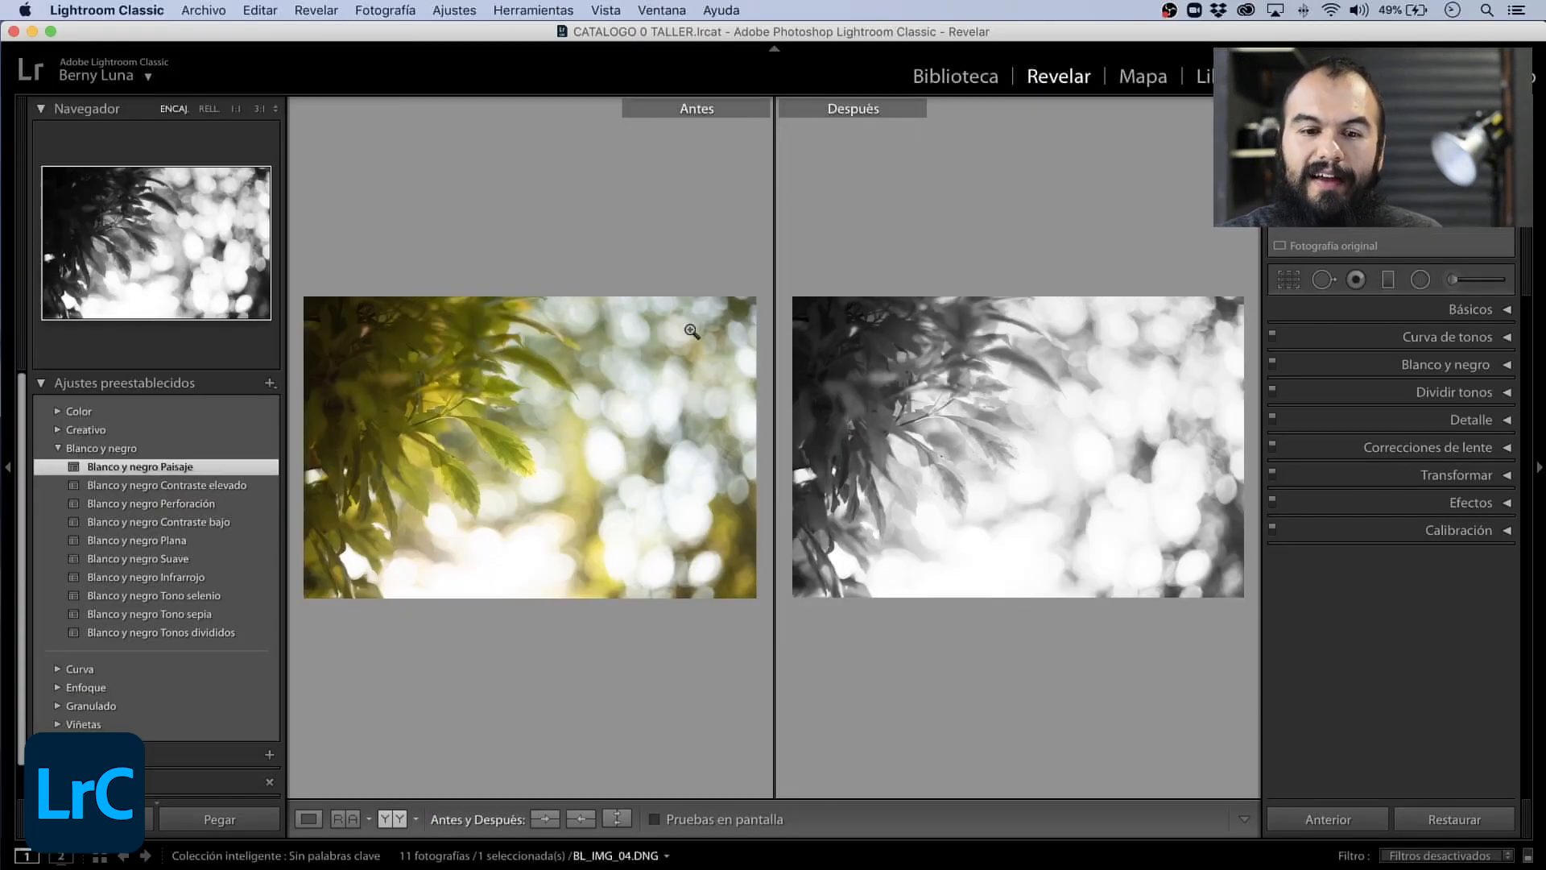
# - Cycle through the split and stacked before/after layouts, inspecting the leaves at 1:1, and return to the side-by-side layout
pyautogui.click(396, 821)
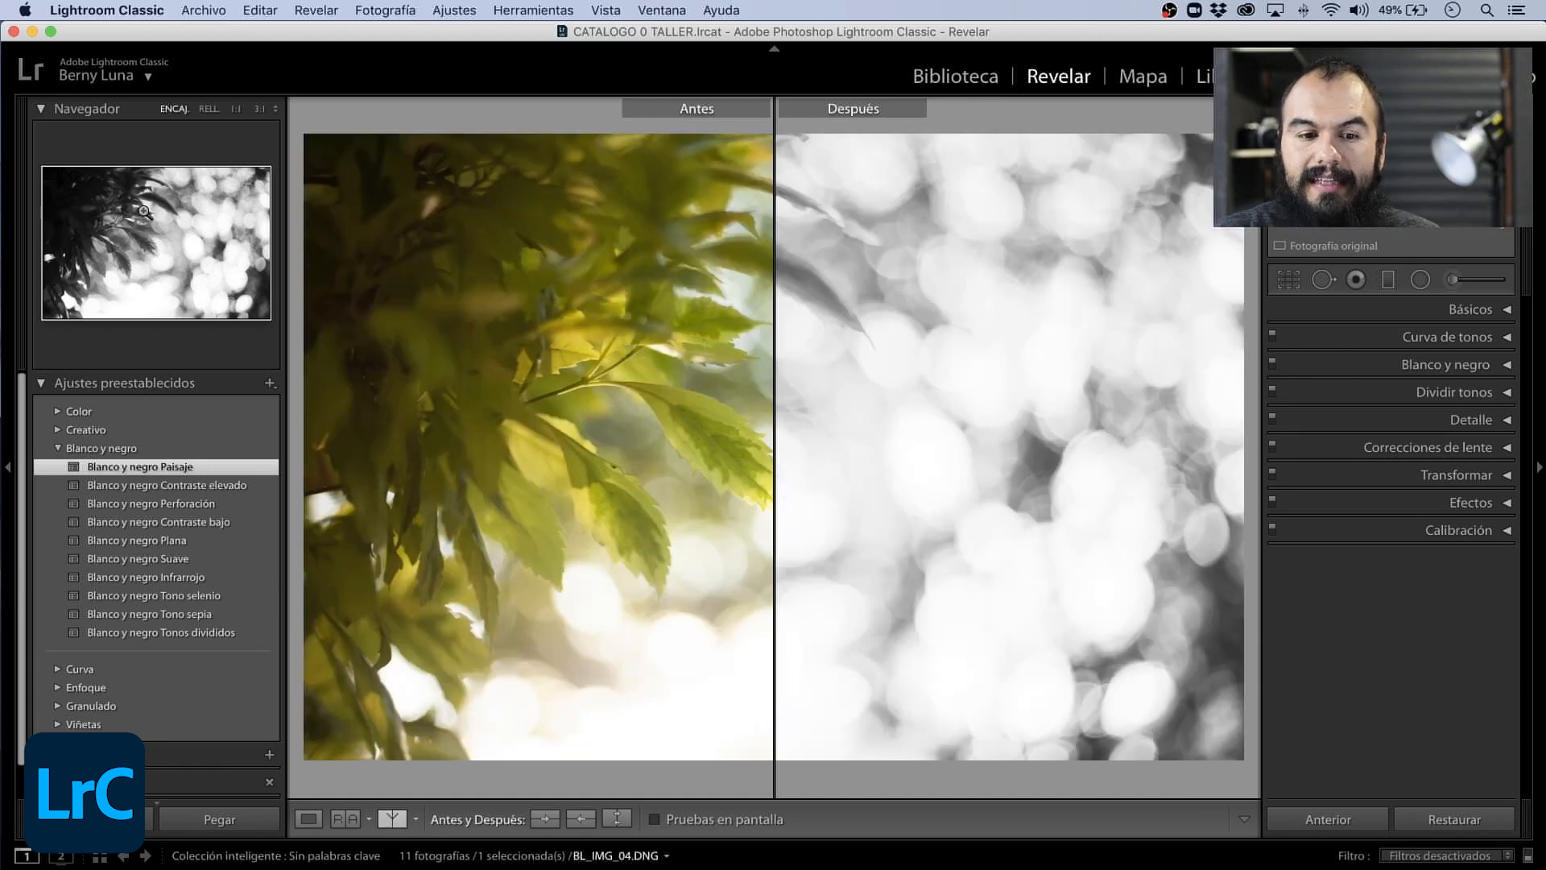
pyautogui.moveTo(146, 212)
pyautogui.mouseDown()
pyautogui.moveTo(212, 232)
pyautogui.moveTo(142, 213)
pyautogui.mouseUp()
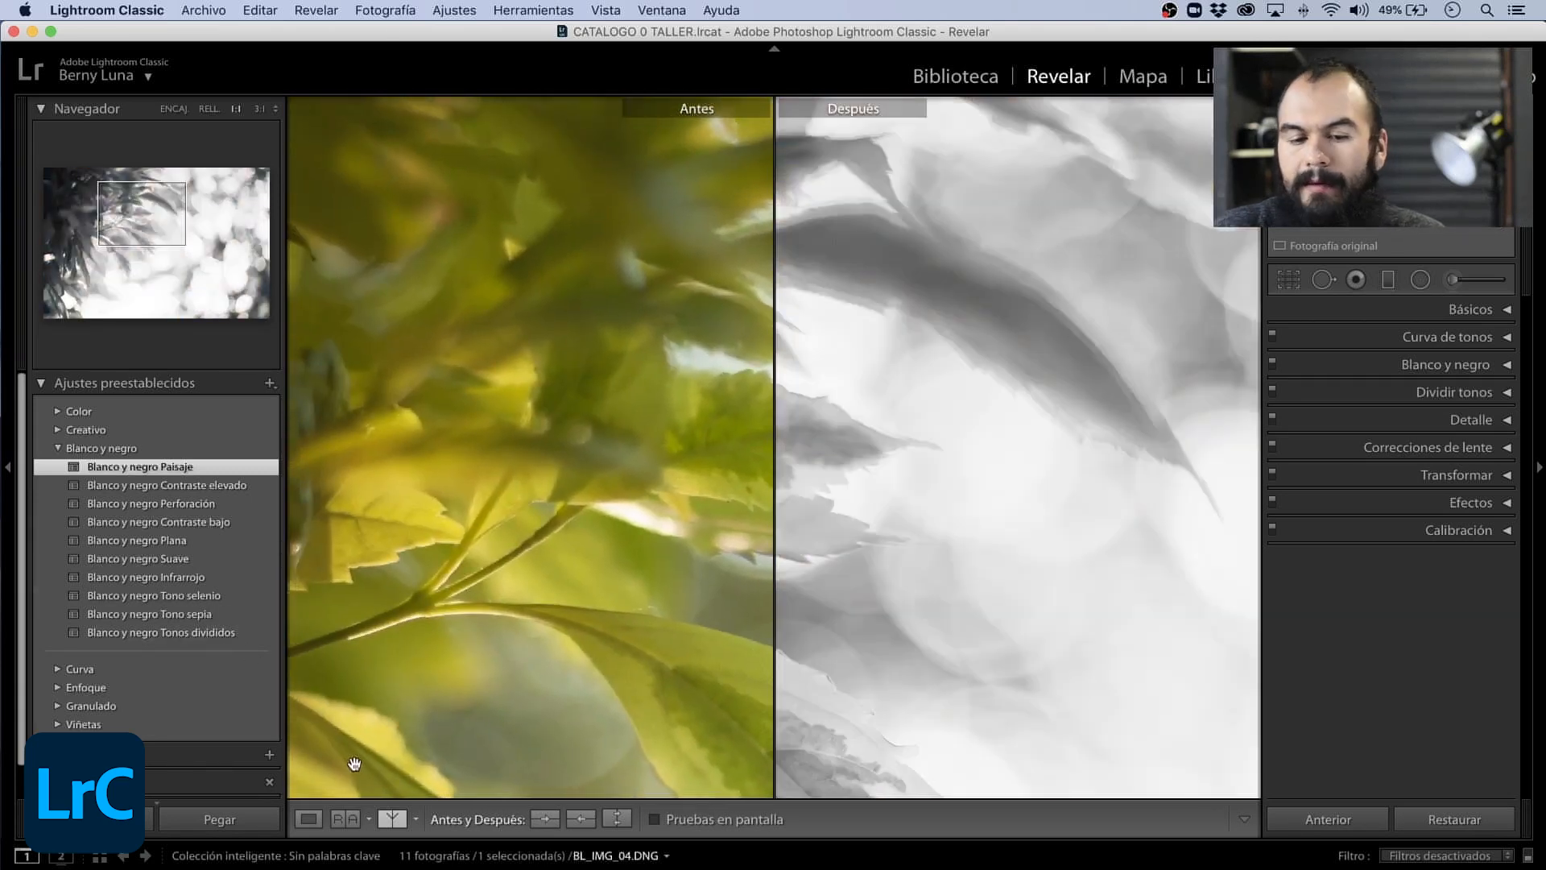
pyautogui.click(392, 819)
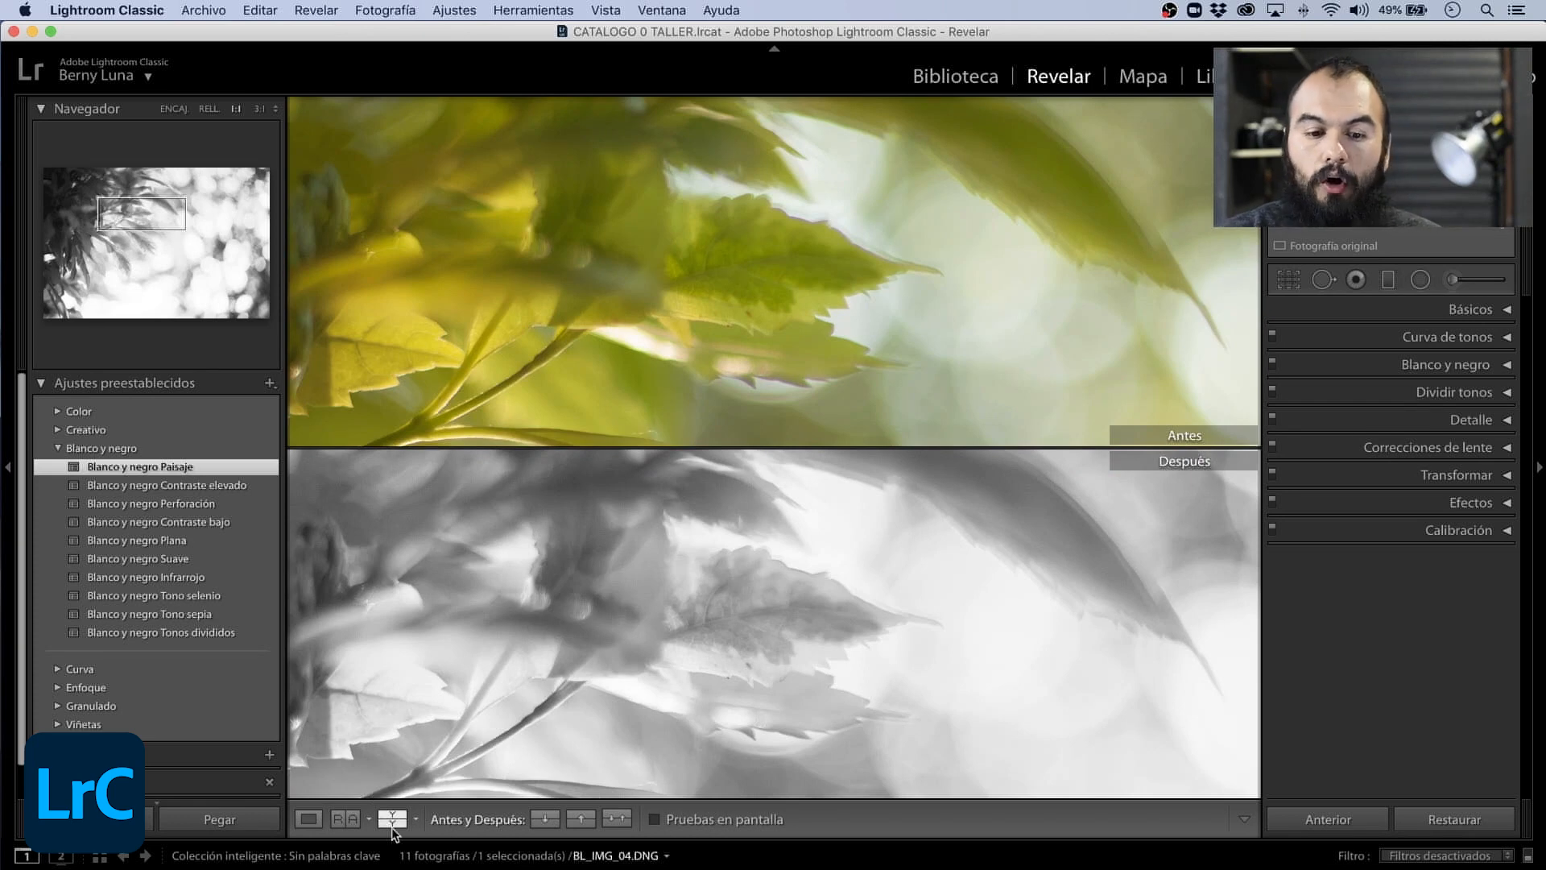
pyautogui.click(393, 821)
pyautogui.click(394, 821)
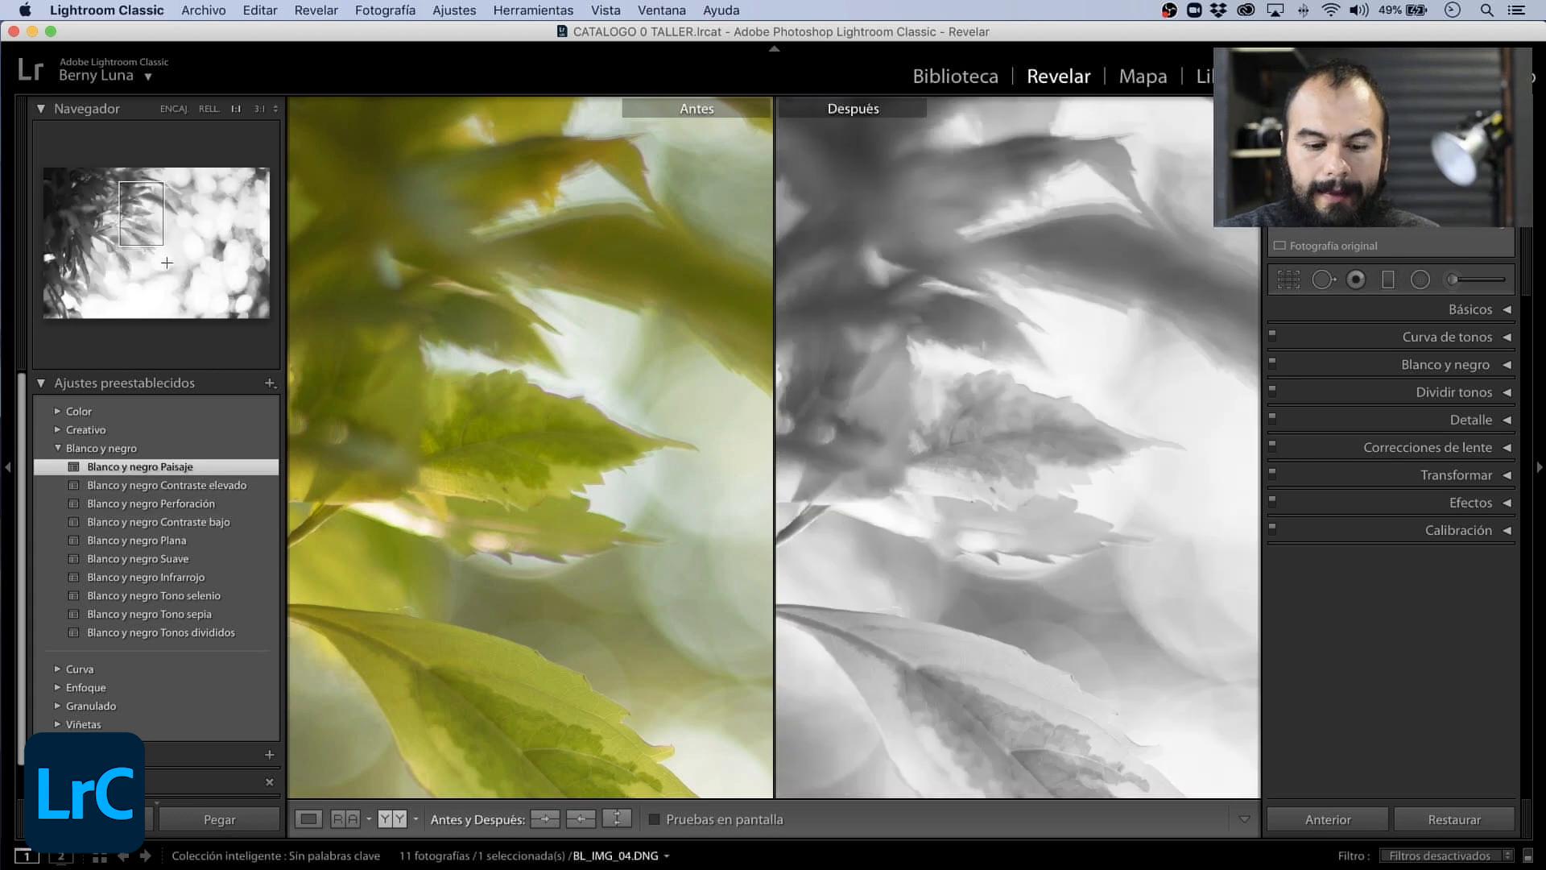
# - Compare leaf areas before and after the preset at 1:1, and return to the single-photo fit view
pyautogui.click(168, 263)
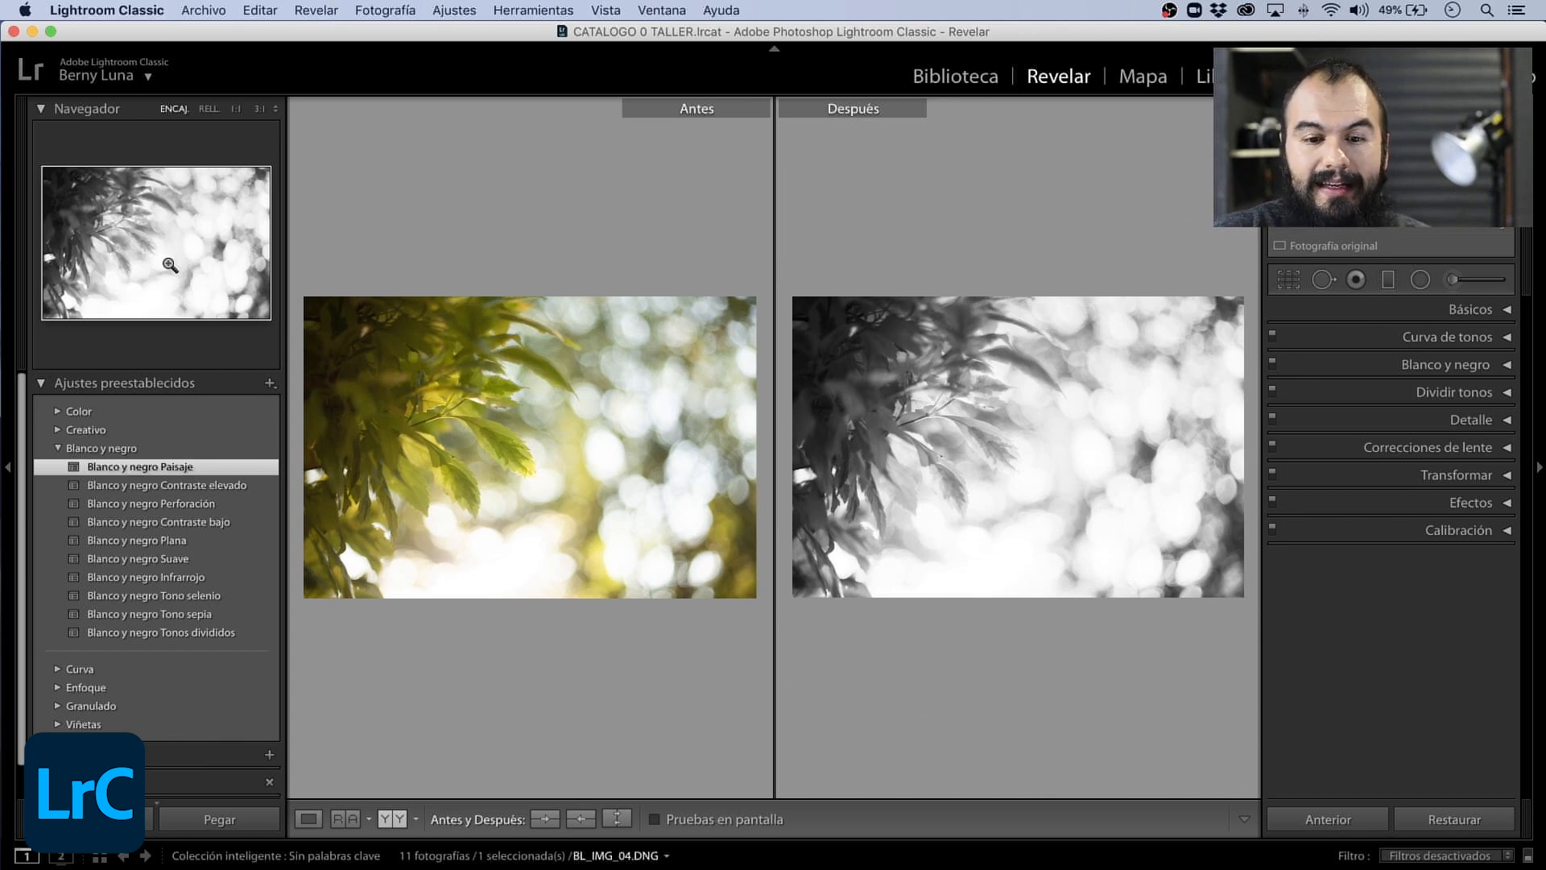
pyautogui.click(170, 265)
pyautogui.click(145, 220)
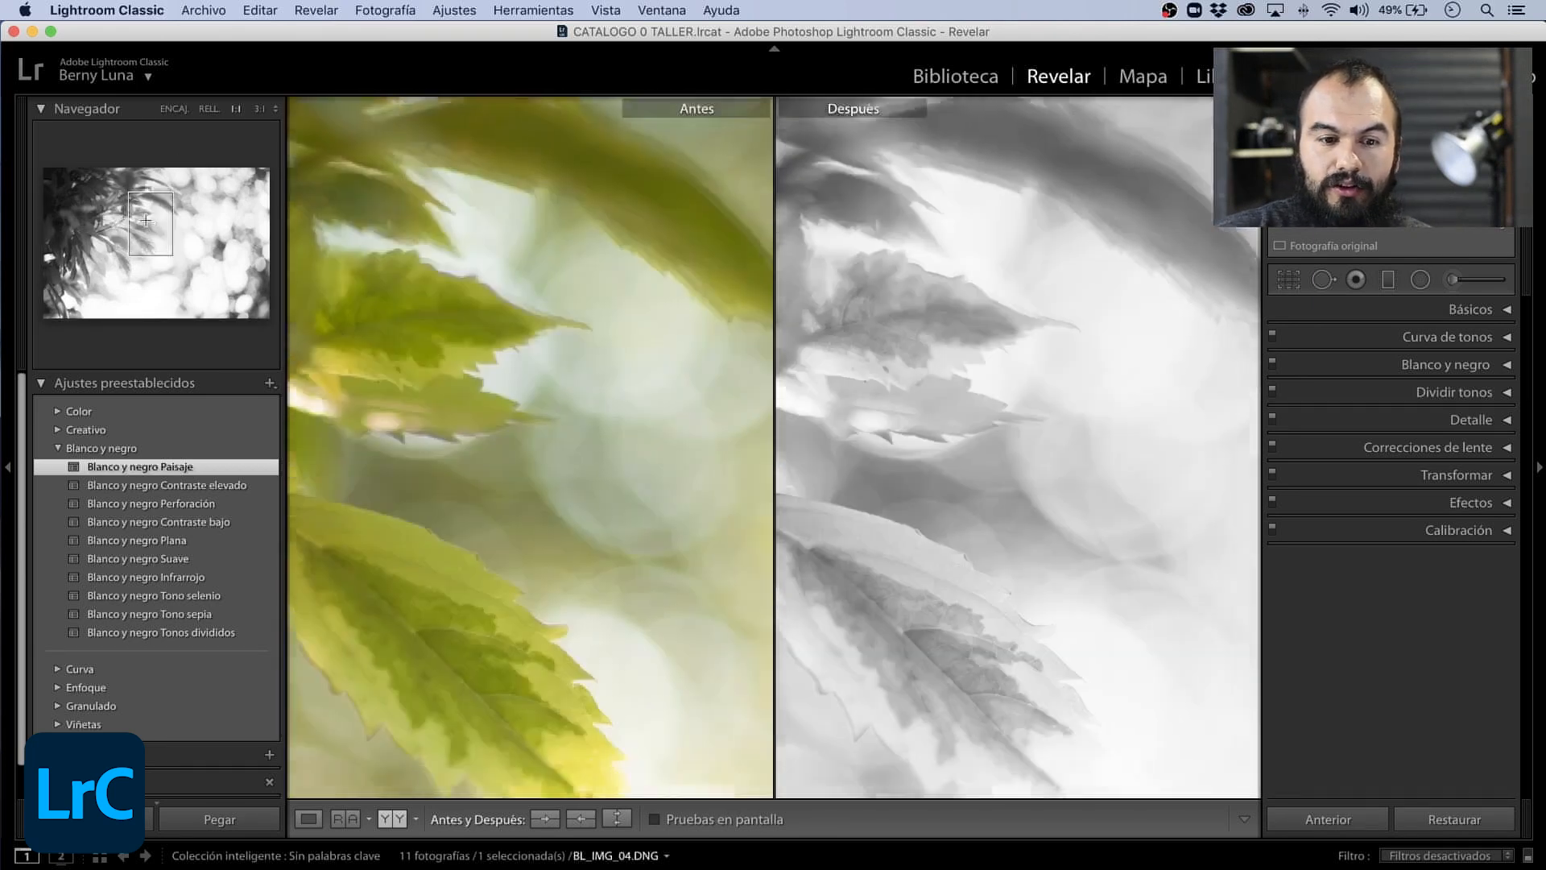
pyautogui.moveTo(146, 220); pyautogui.dragTo(107, 205)
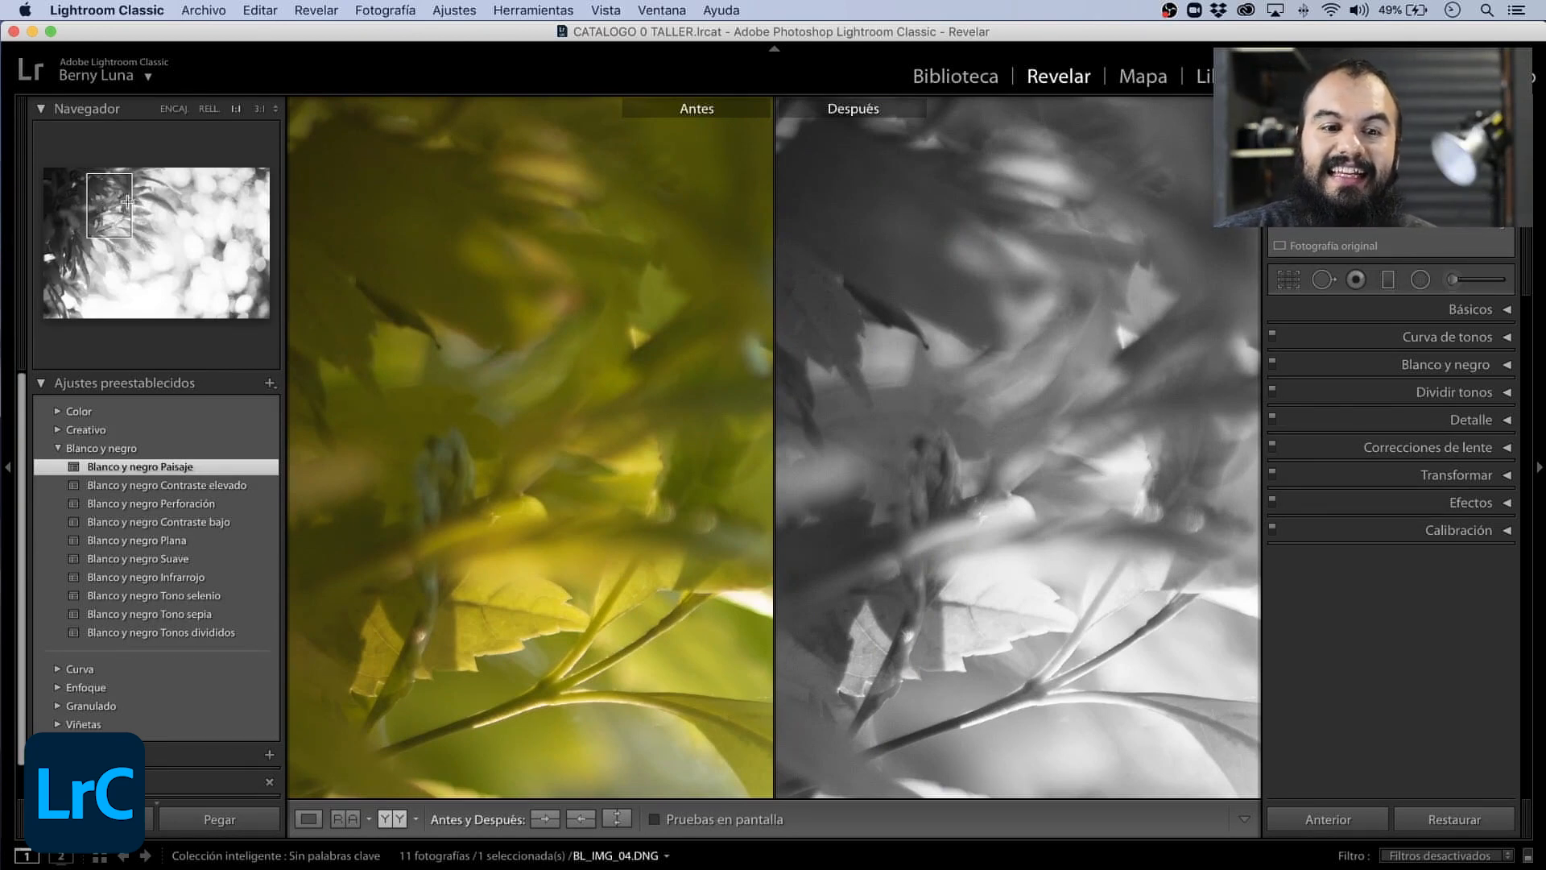
pyautogui.press('z')
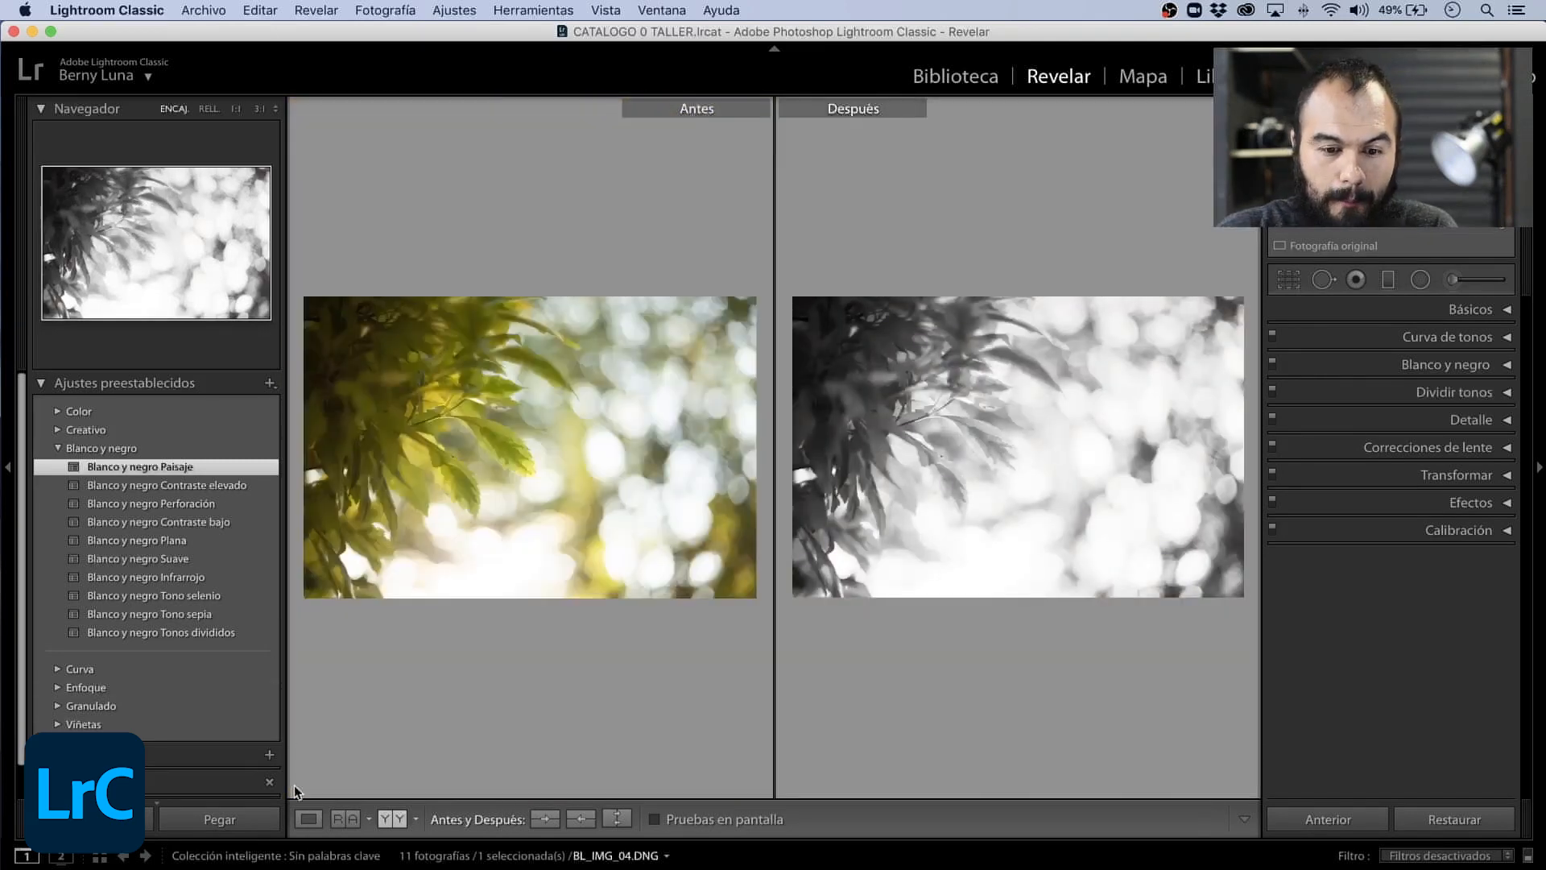
pyautogui.click(309, 820)
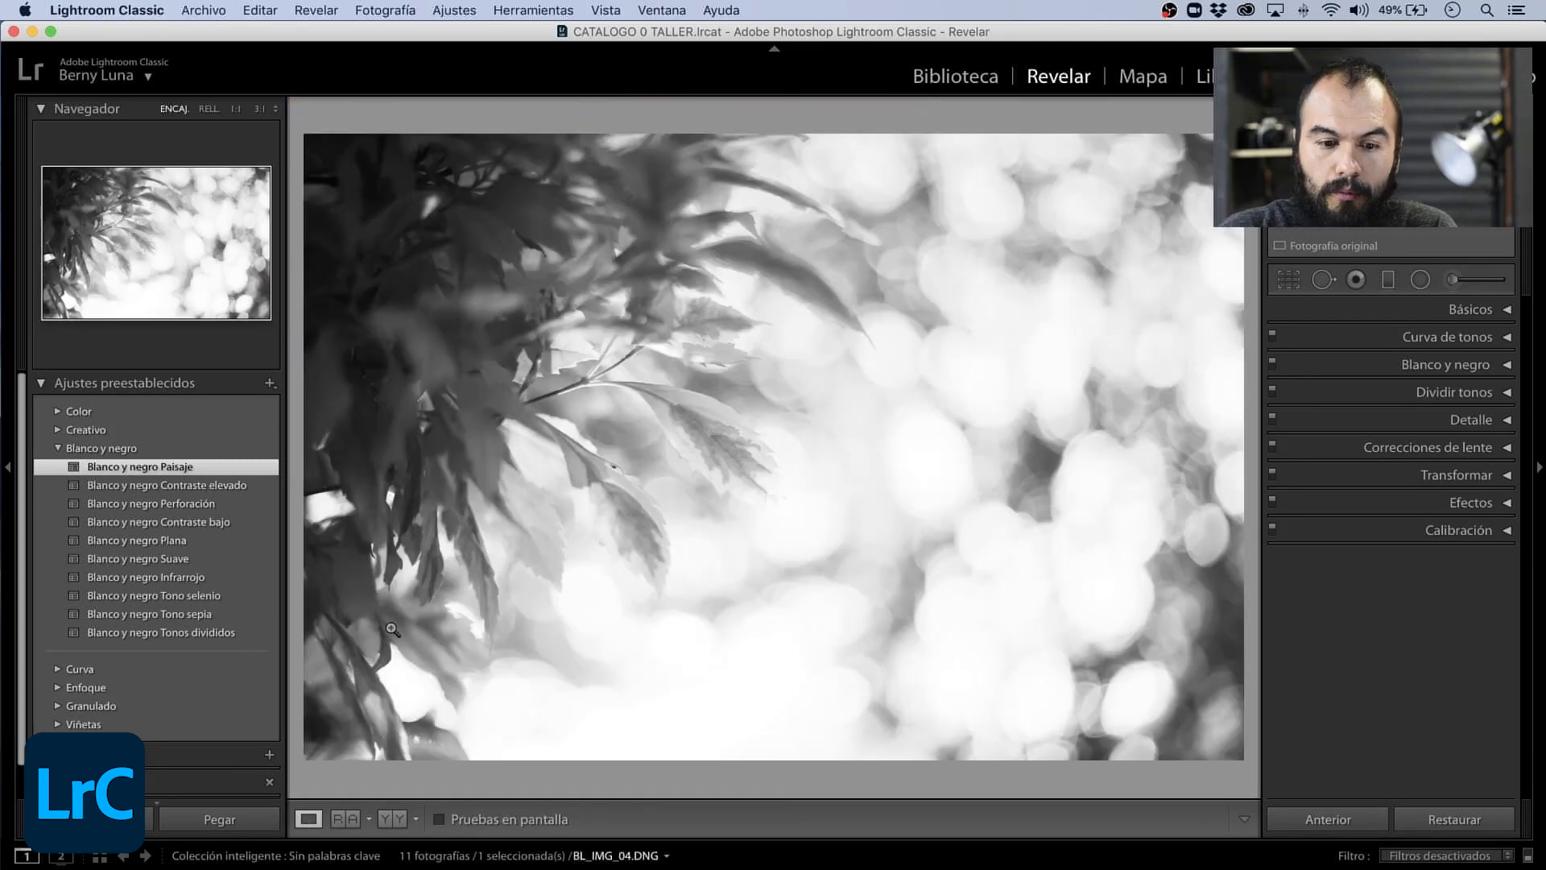
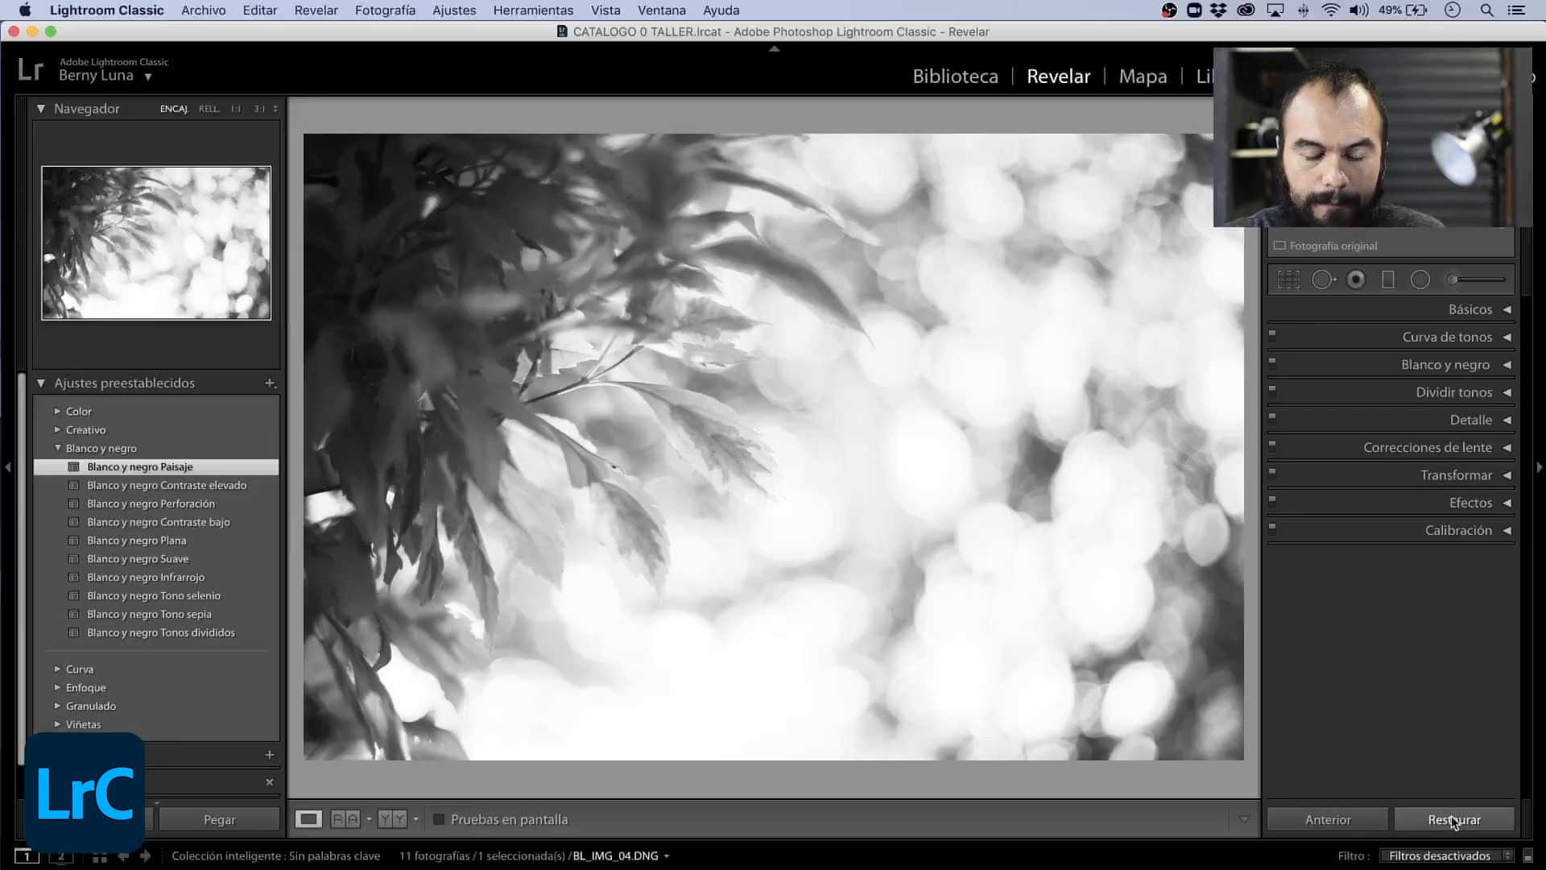
# - Reset BL_IMG_04.DNG and try the creative presets Turquesa y rojo, Luz fría, Contraste cálido and Plano y verde on it
pyautogui.click(1454, 820)
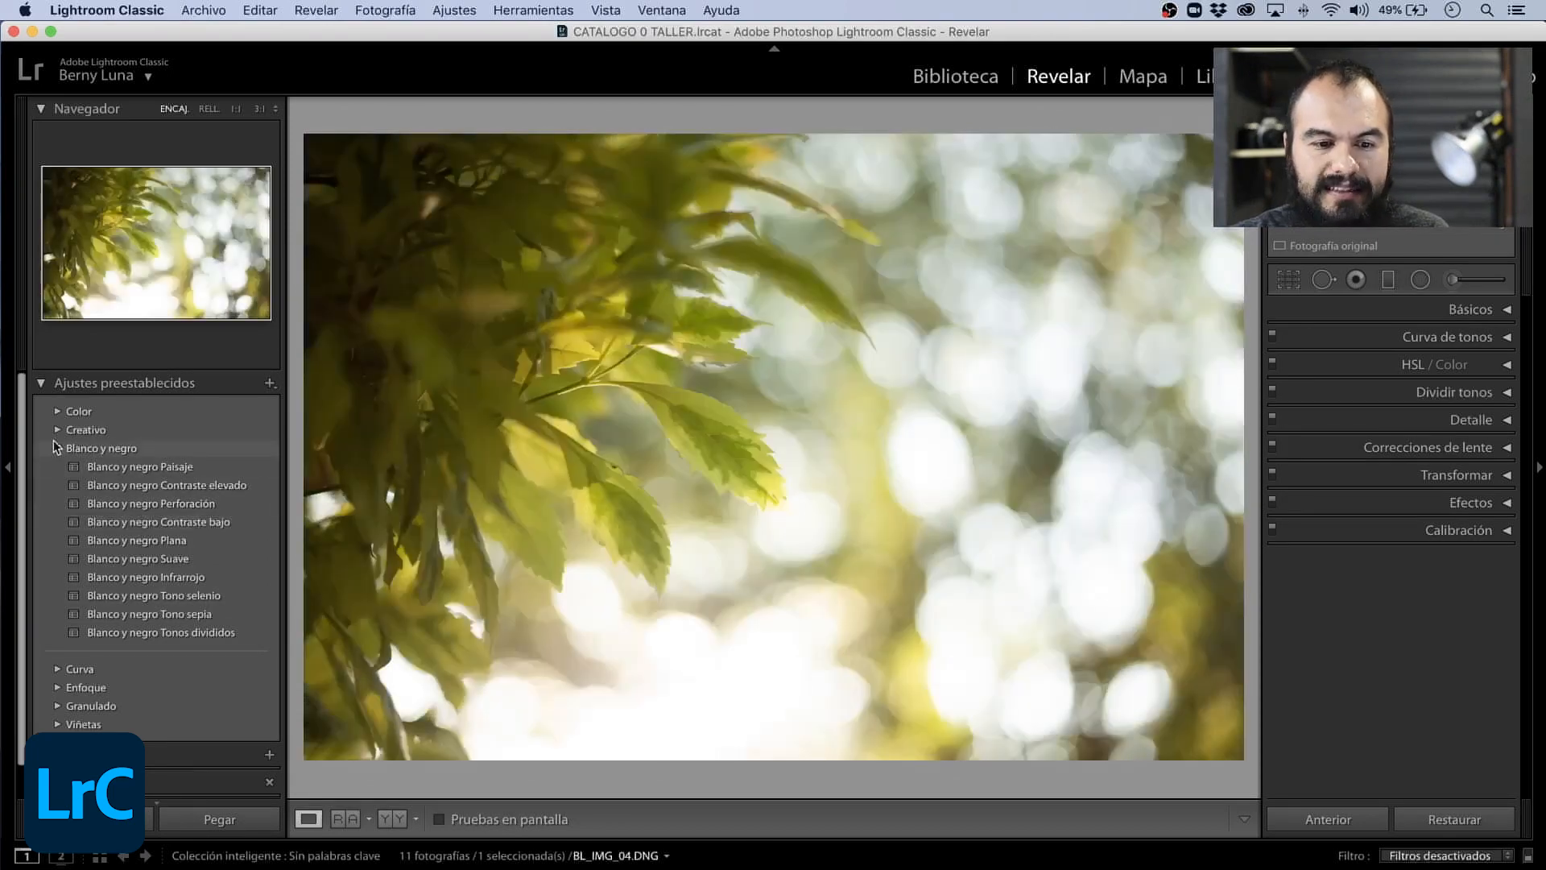
pyautogui.click(57, 447)
pyautogui.click(57, 429)
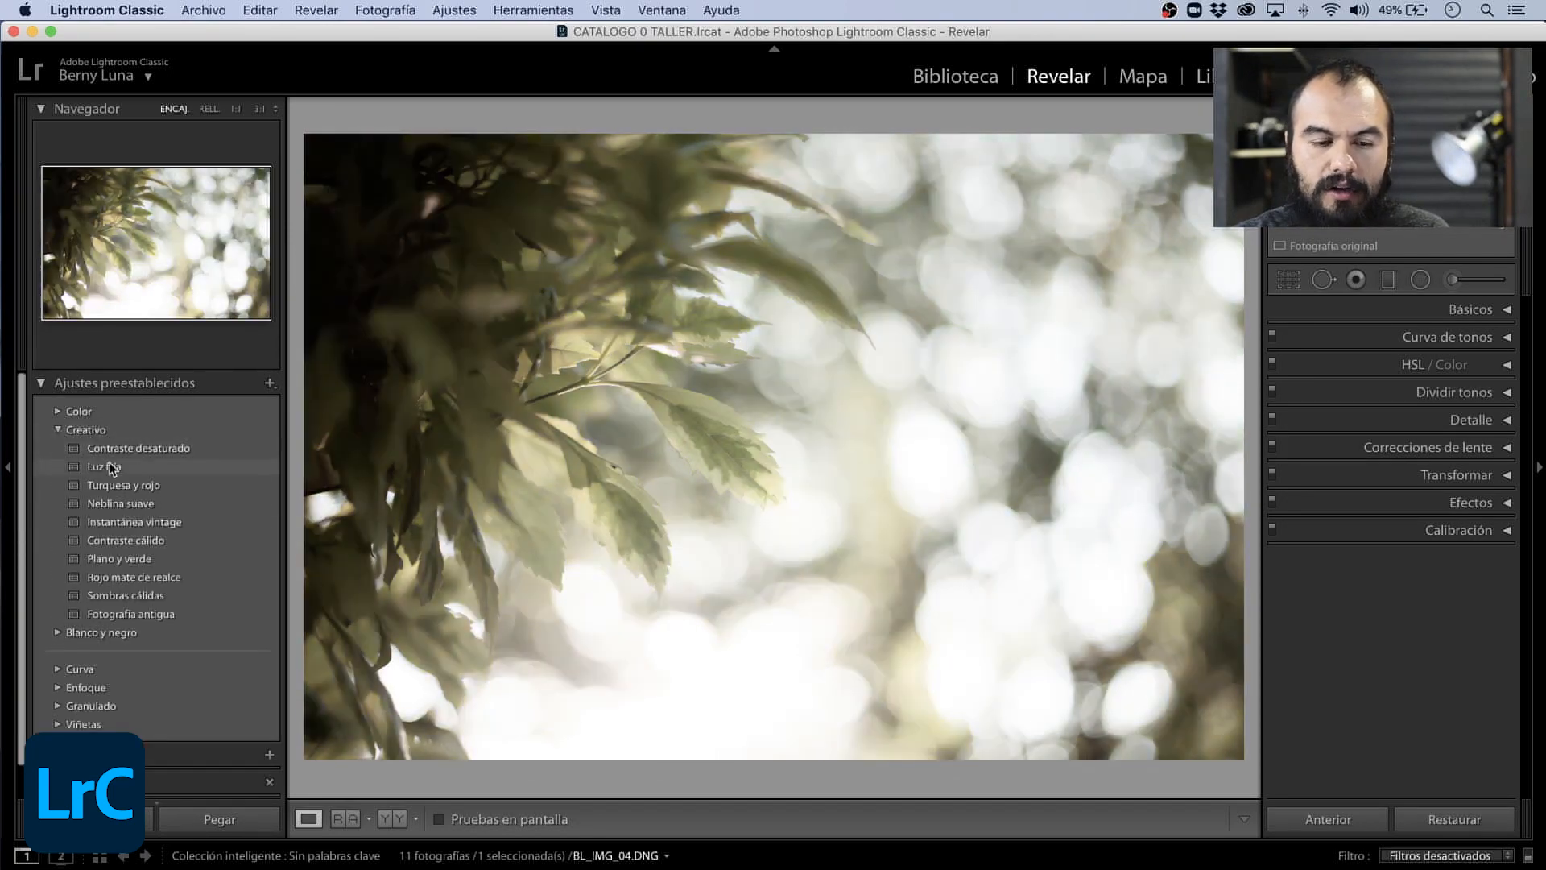
pyautogui.click(118, 484)
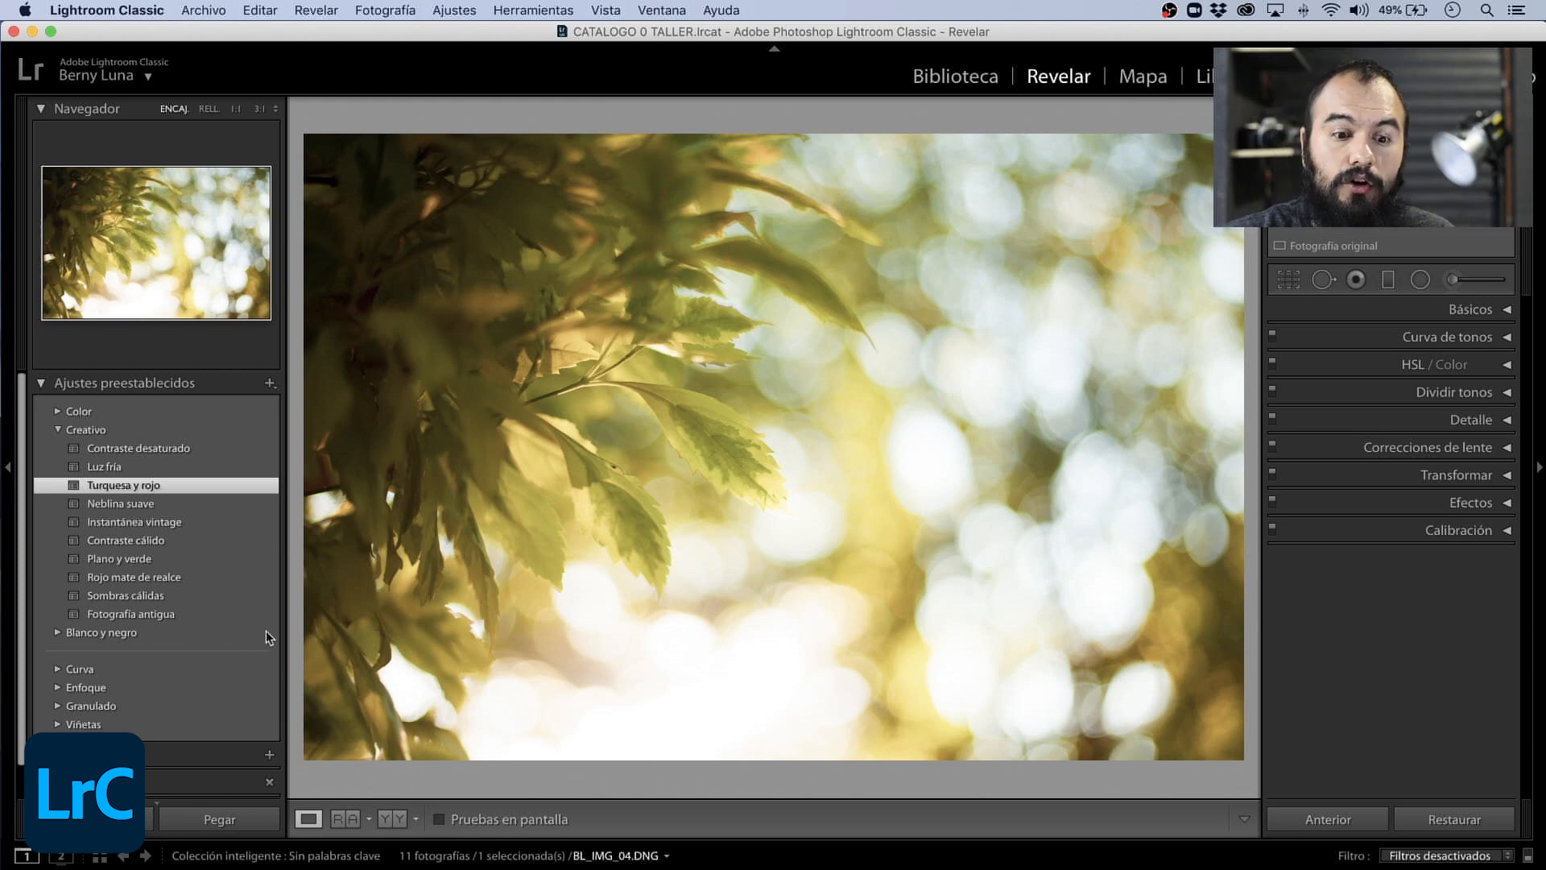
pyautogui.click(123, 460)
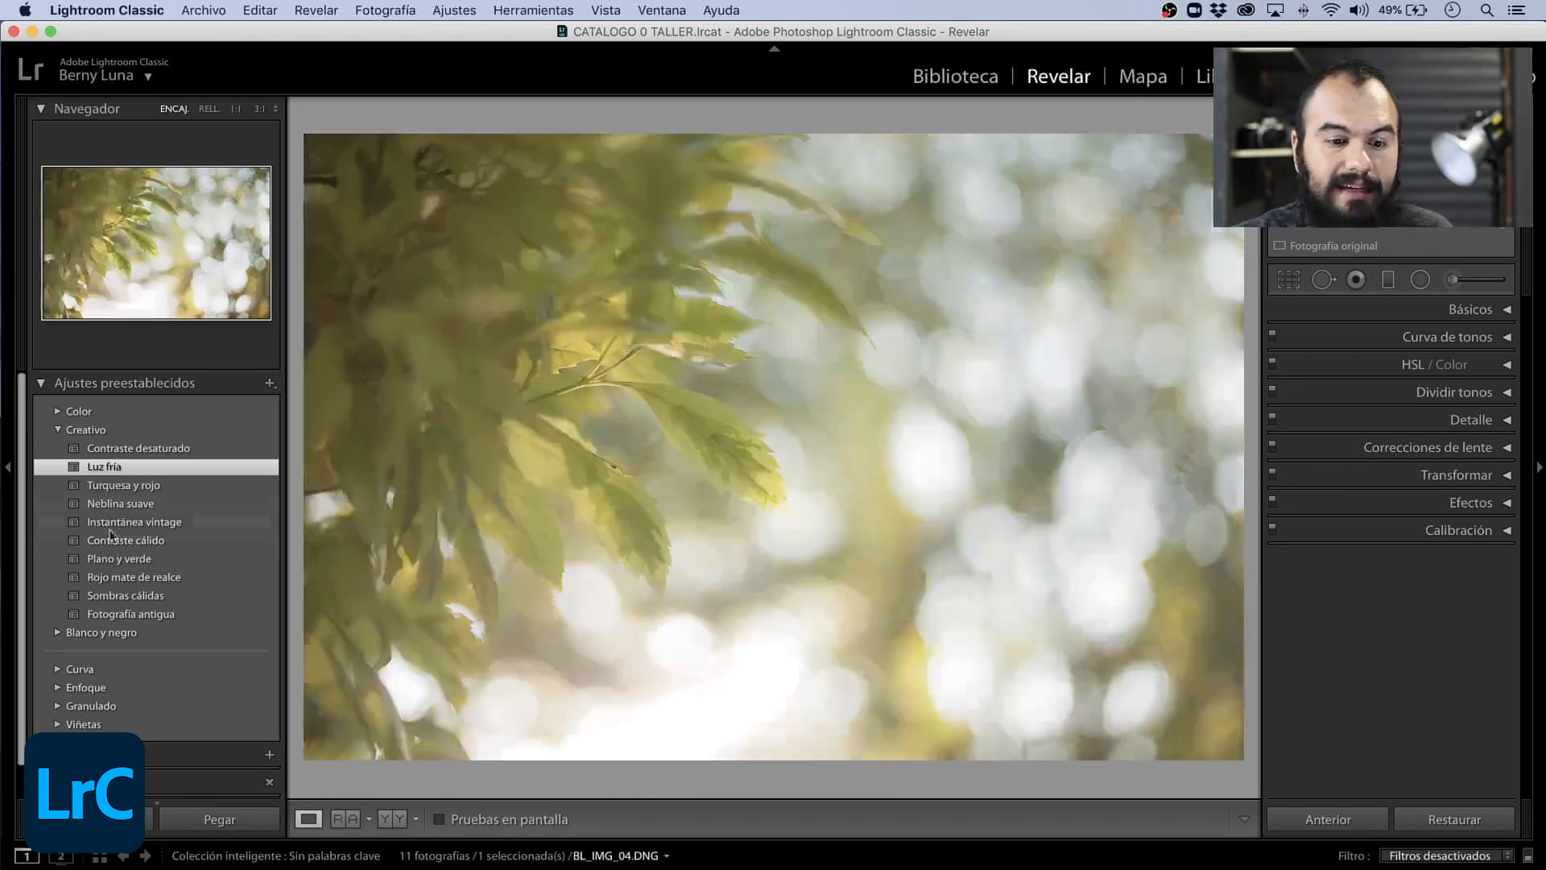
pyautogui.click(121, 541)
pyautogui.click(120, 561)
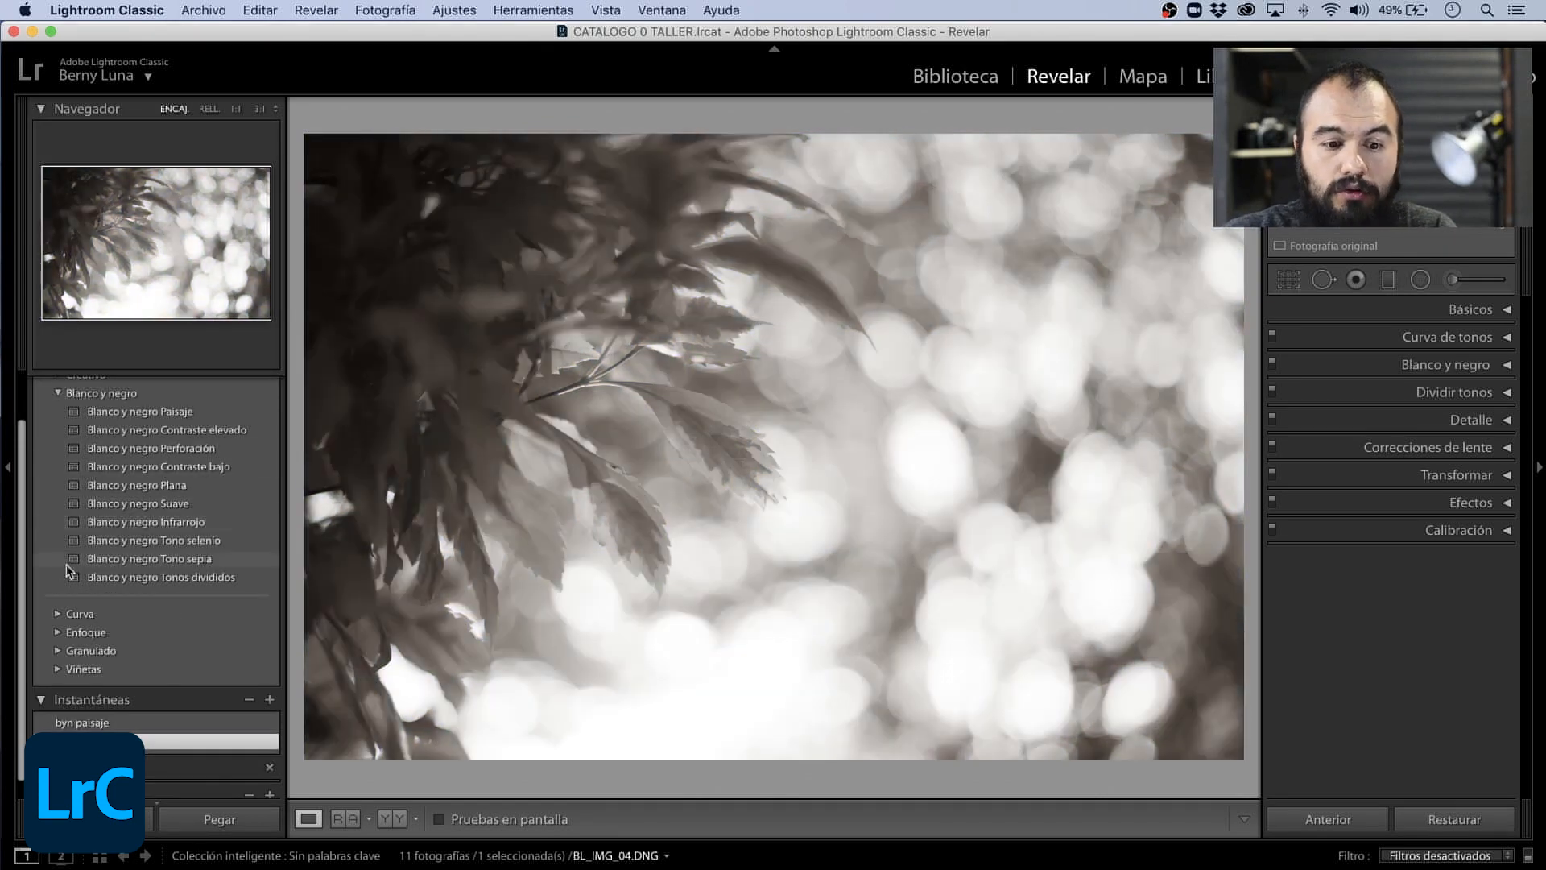
# - Reset the leaves photo, try the Fuerte vignette preset and switch the vignette to Ninguno
pyautogui.scroll(3, 69, 563)
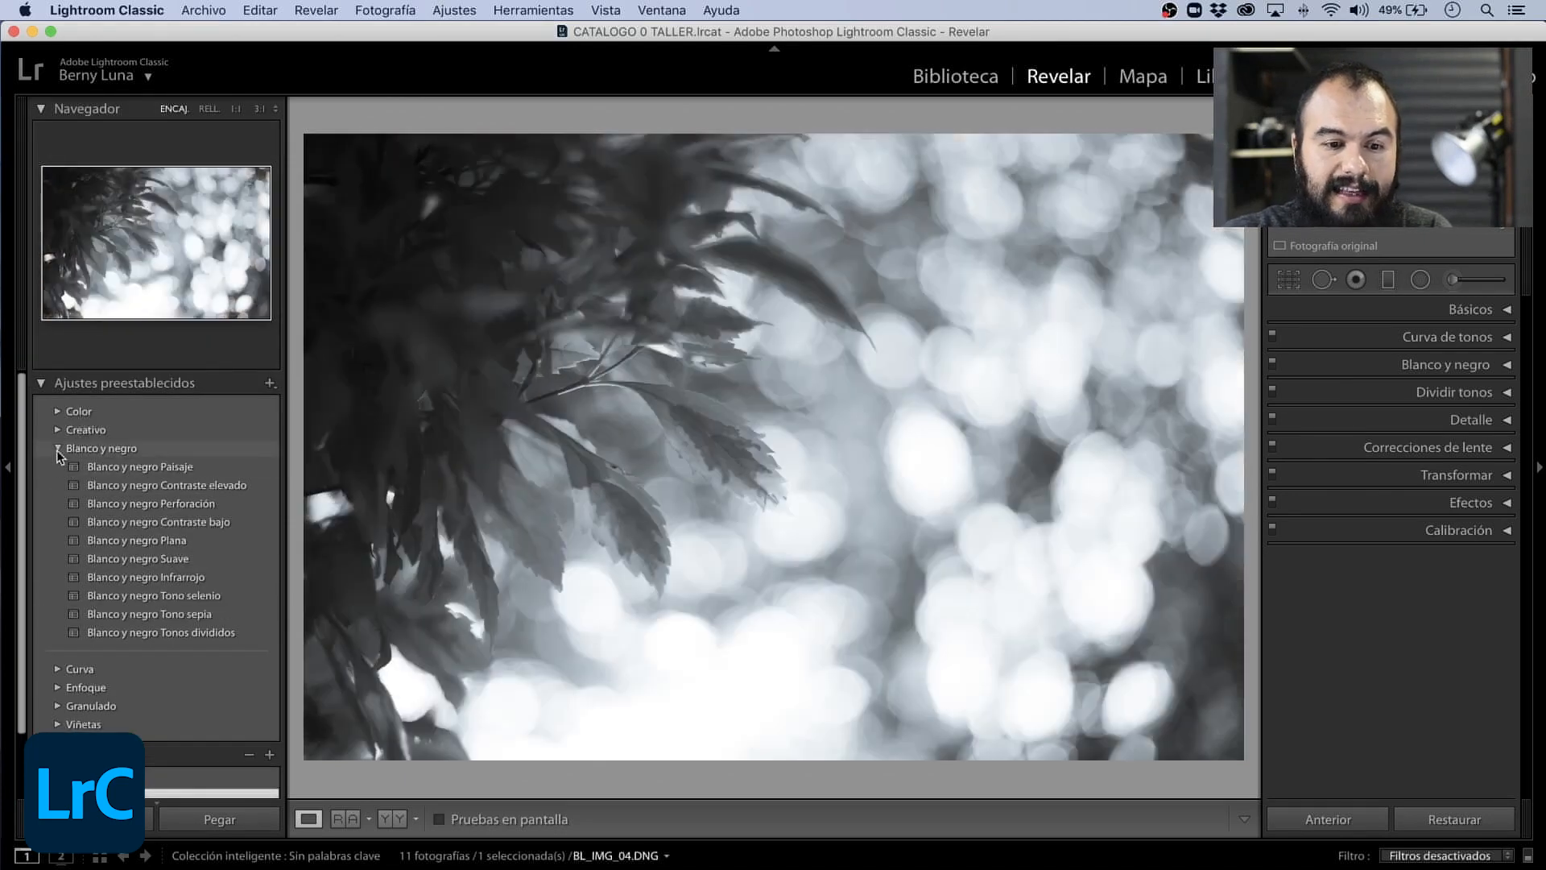
pyautogui.click(59, 447)
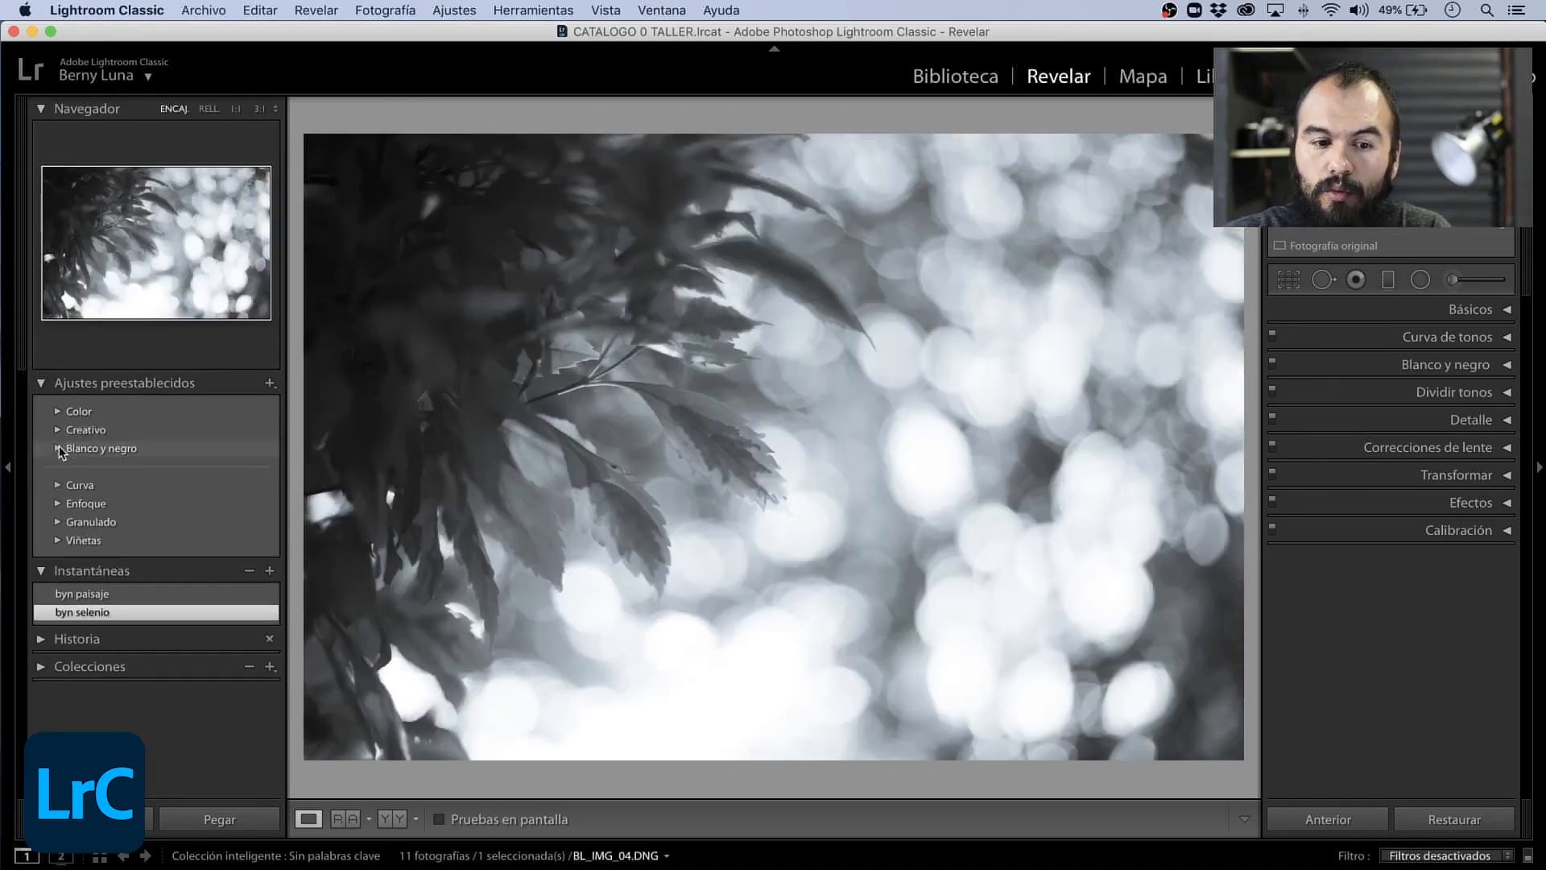
pyautogui.click(56, 540)
pyautogui.click(1433, 825)
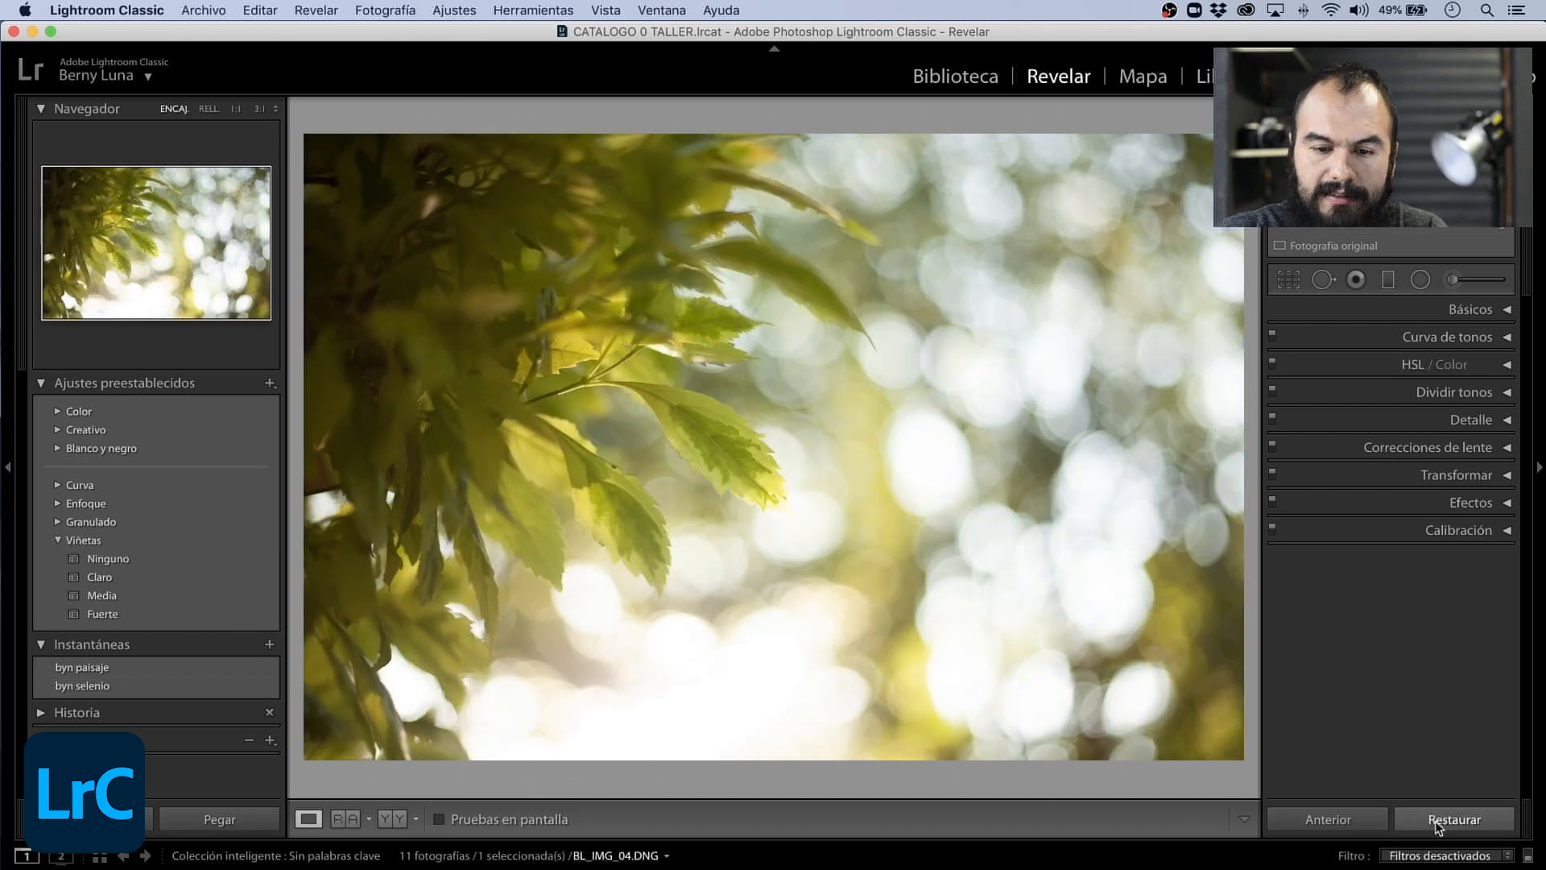
pyautogui.click(130, 615)
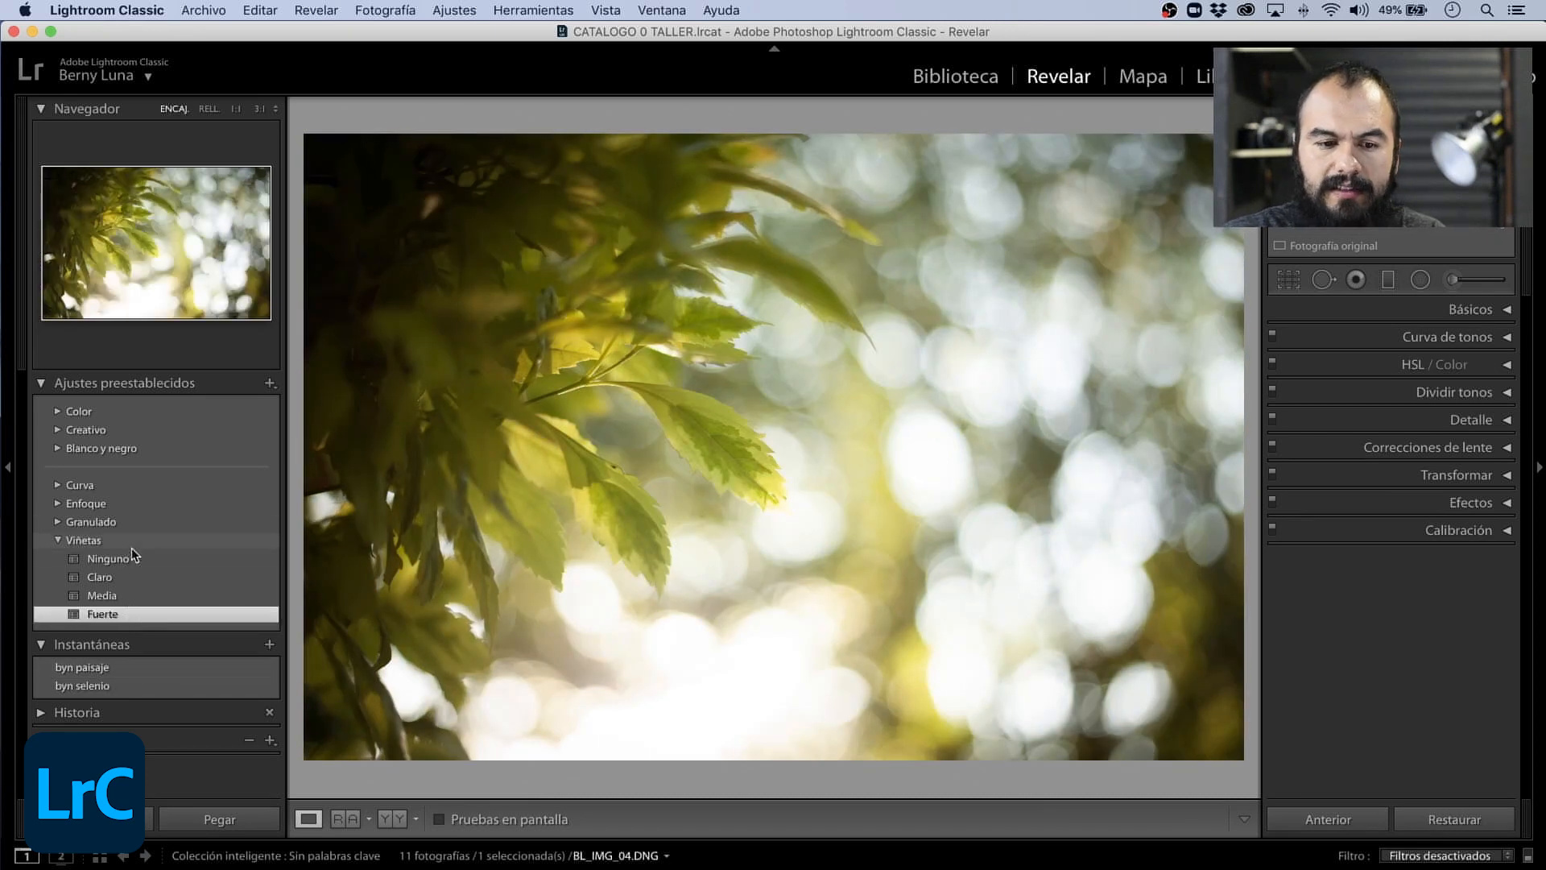
pyautogui.click(59, 556)
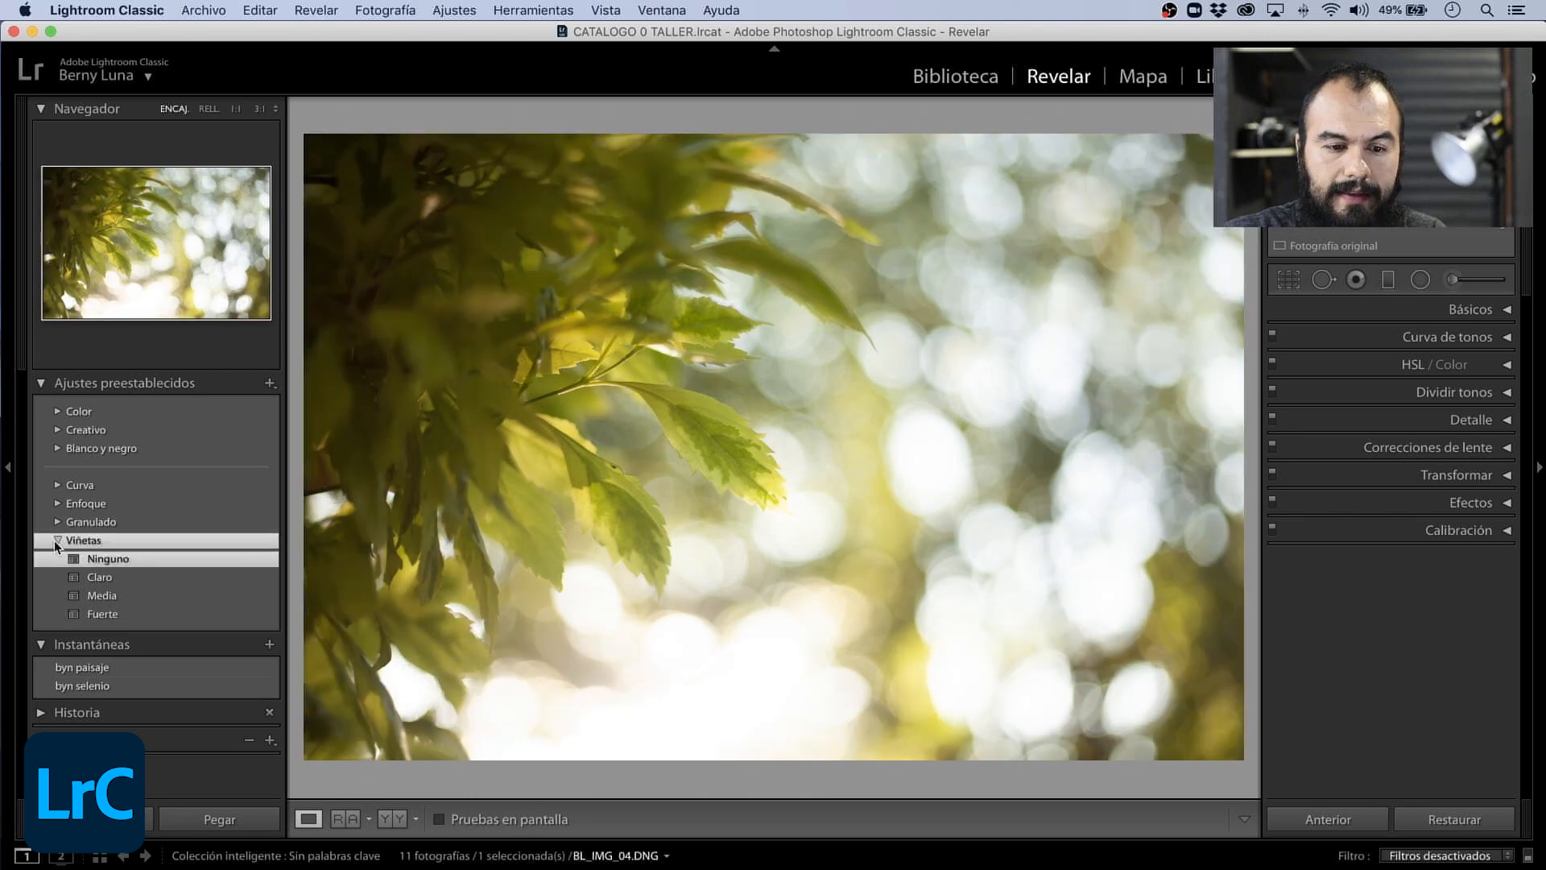
# - Try the Fuerte grain preset, inspect the leaves at 1:1, and set the grain preset back to Ninguno
pyautogui.click(55, 539)
pyautogui.click(58, 521)
pyautogui.click(108, 596)
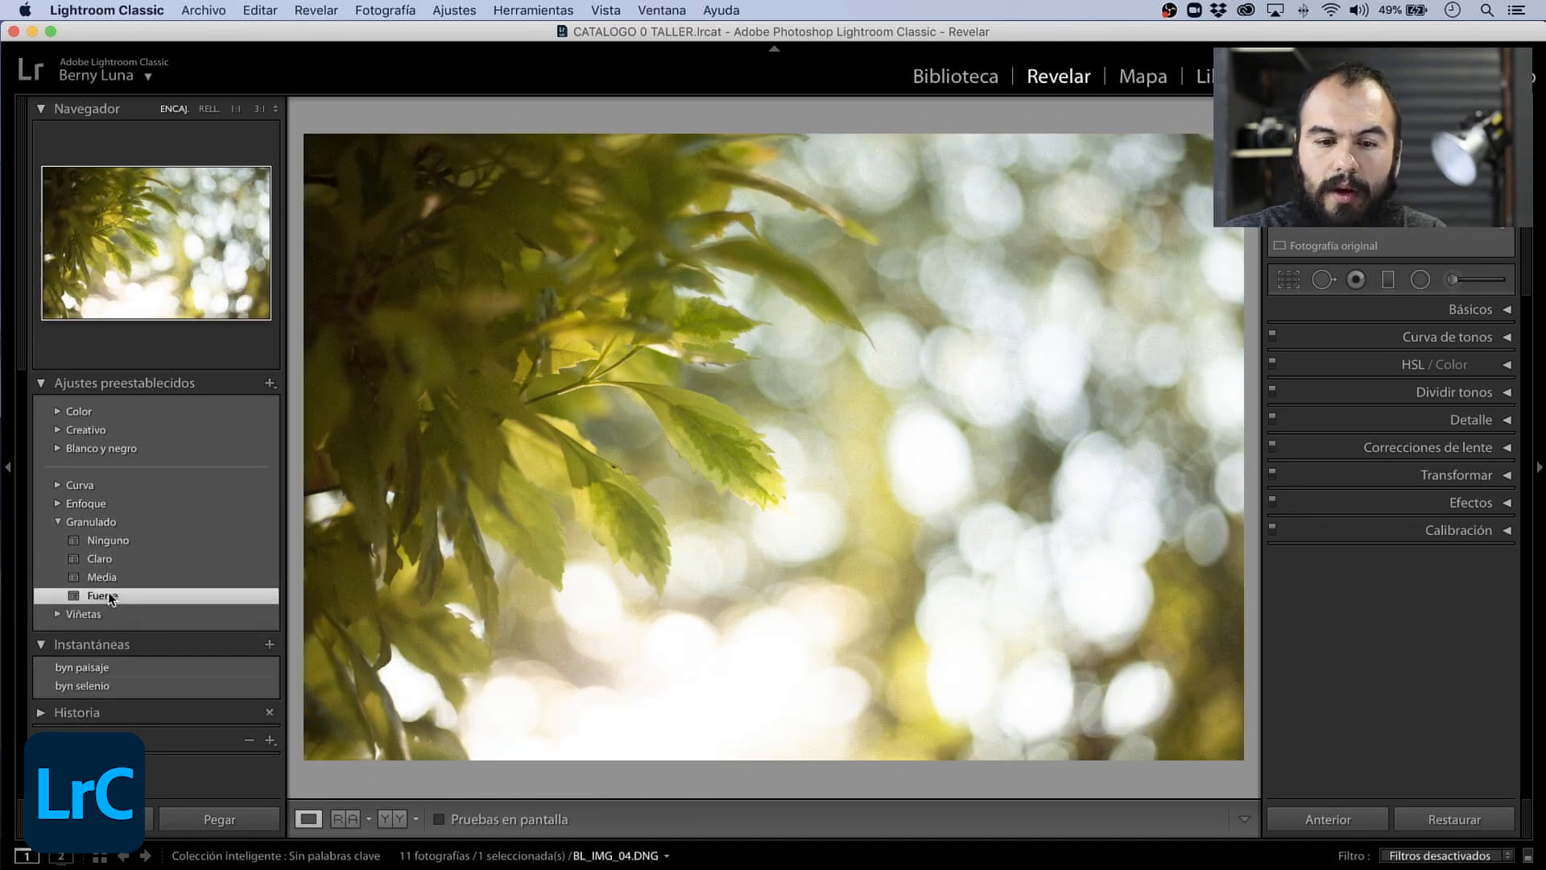
pyautogui.click(236, 109)
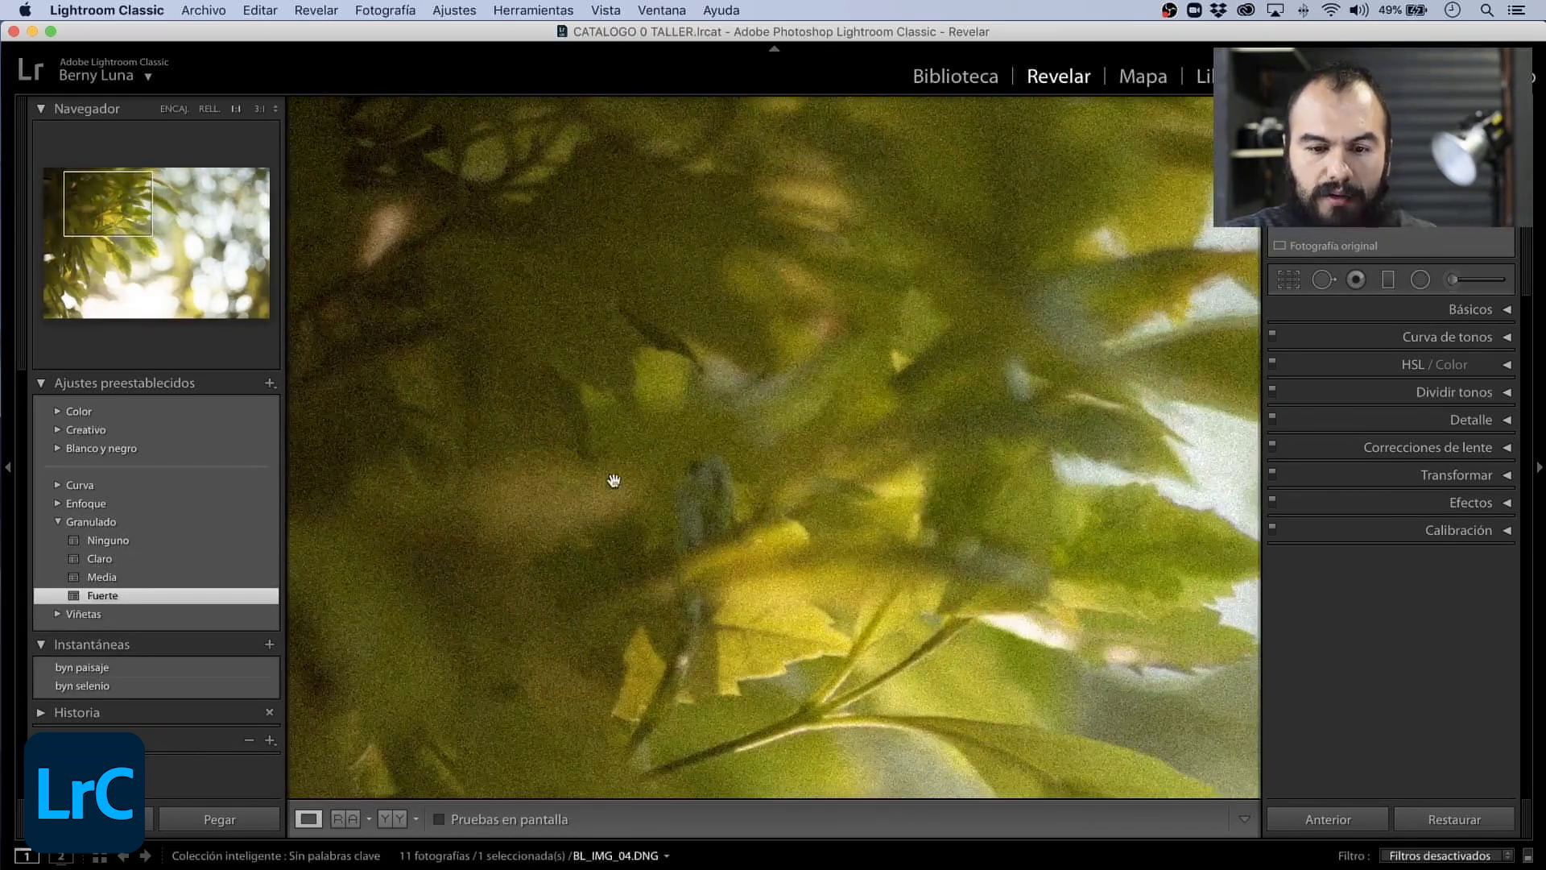
pyautogui.moveTo(794, 550); pyautogui.dragTo(529, 324)
pyautogui.moveTo(727, 416); pyautogui.dragTo(429, 314)
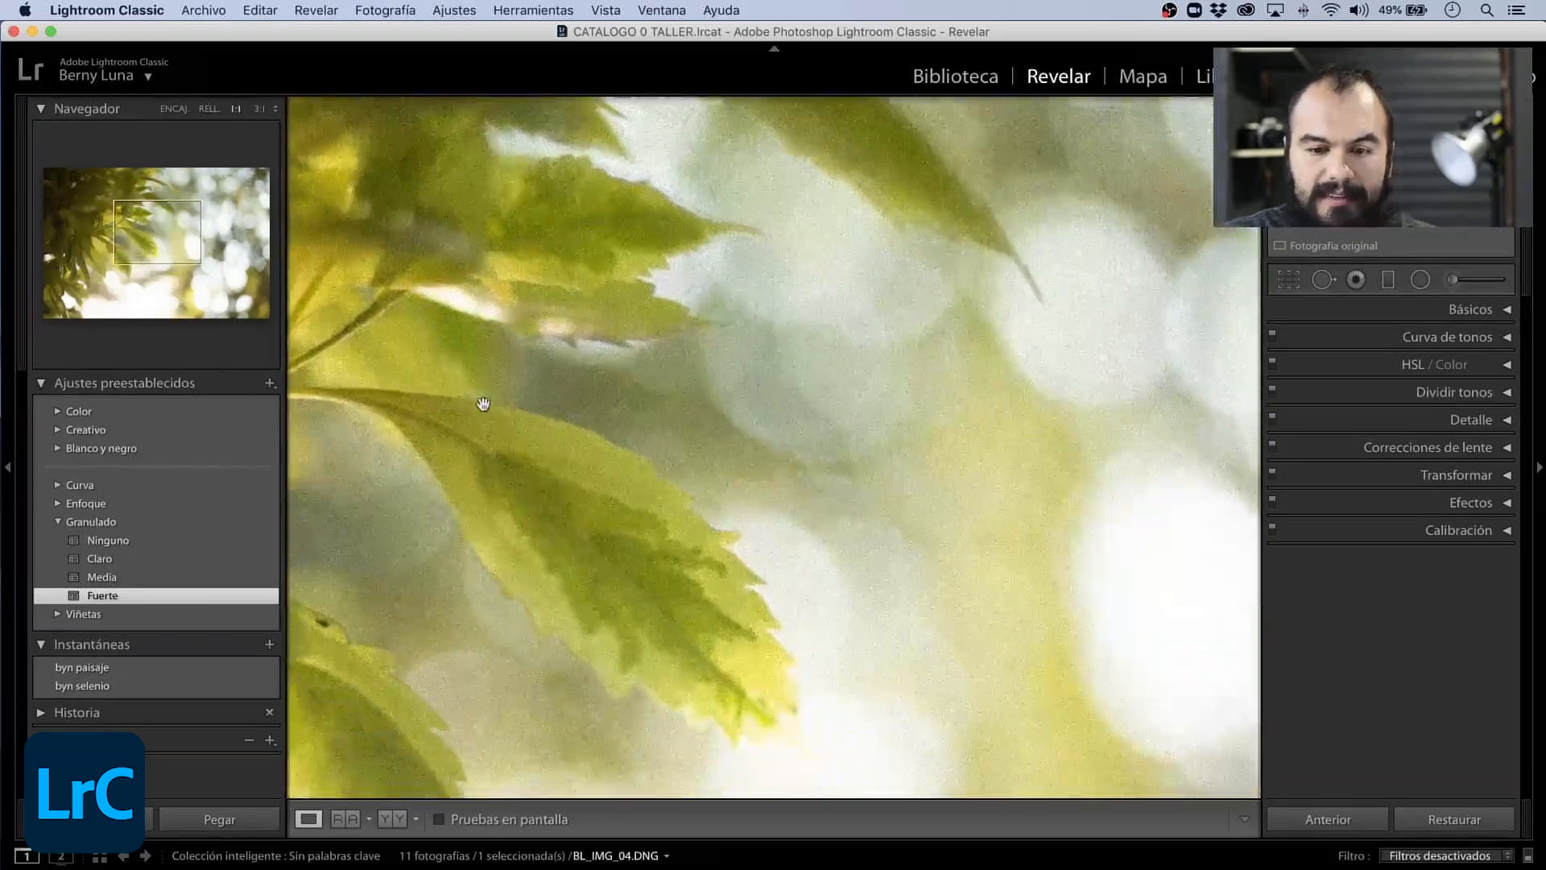
pyautogui.click(120, 539)
# - Compare the Fuerte and Ninguno sharpening presets on the leaf at 1:1 and 3:1, ending on Ninguno
pyautogui.click(57, 522)
pyautogui.click(57, 504)
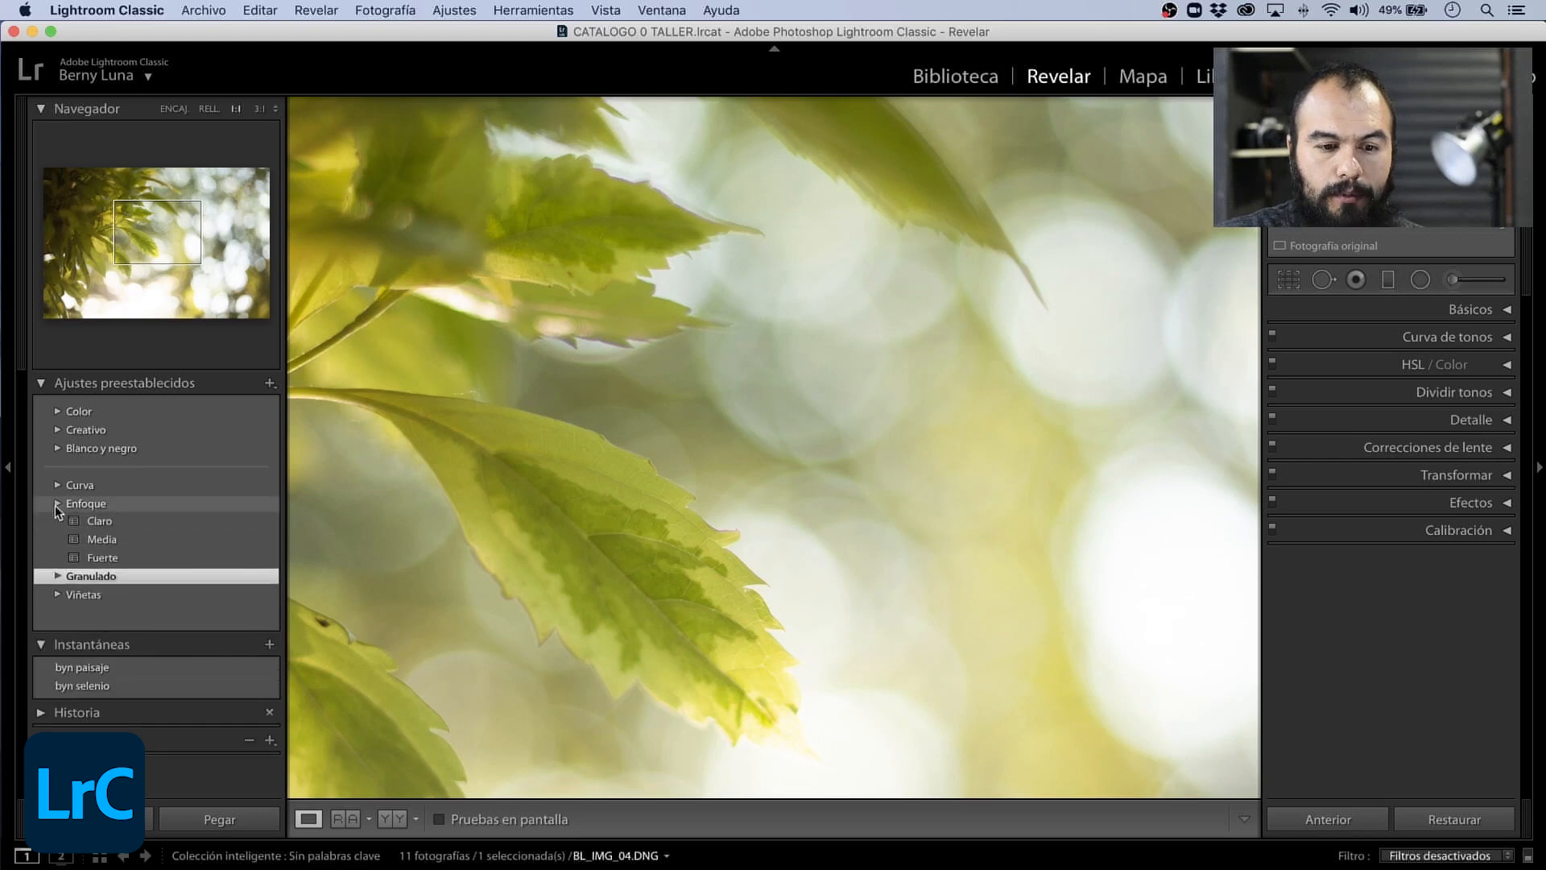
pyautogui.click(107, 577)
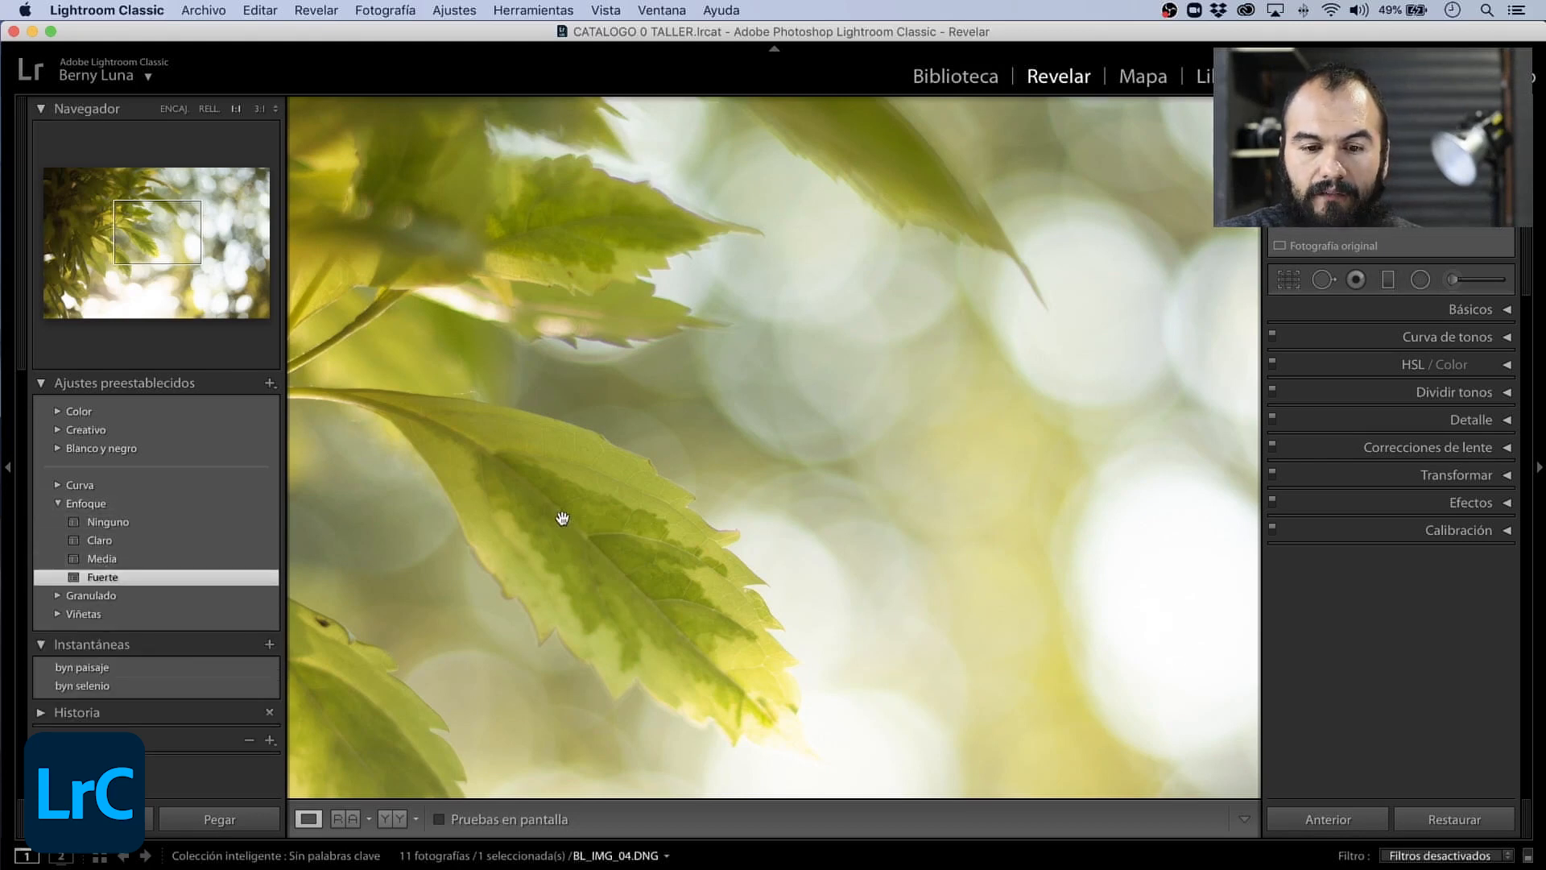
pyautogui.moveTo(562, 518); pyautogui.dragTo(740, 517)
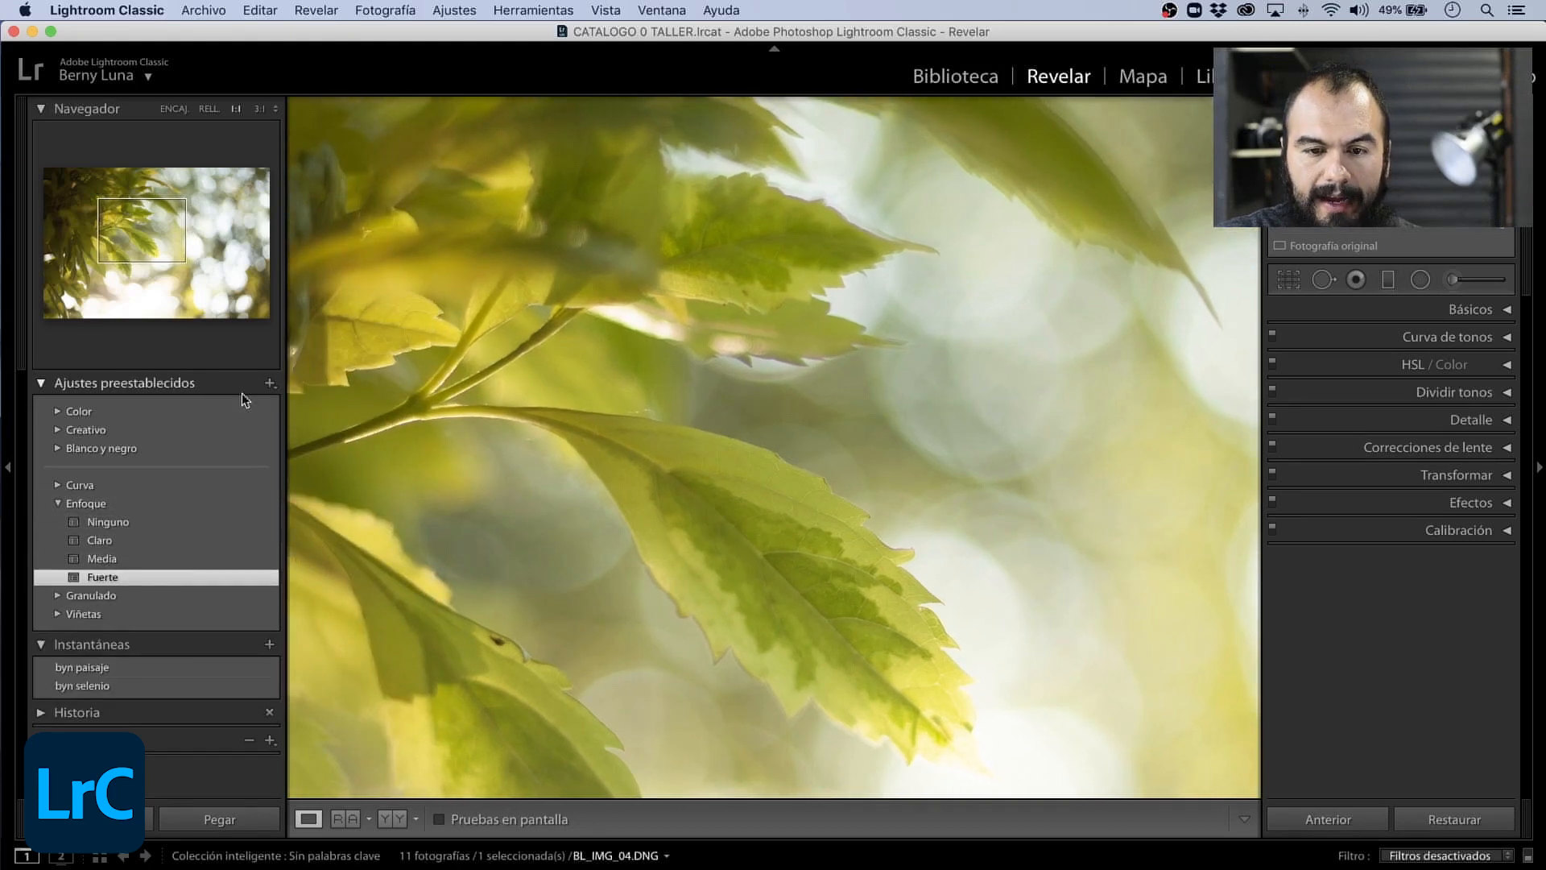
pyautogui.click(258, 109)
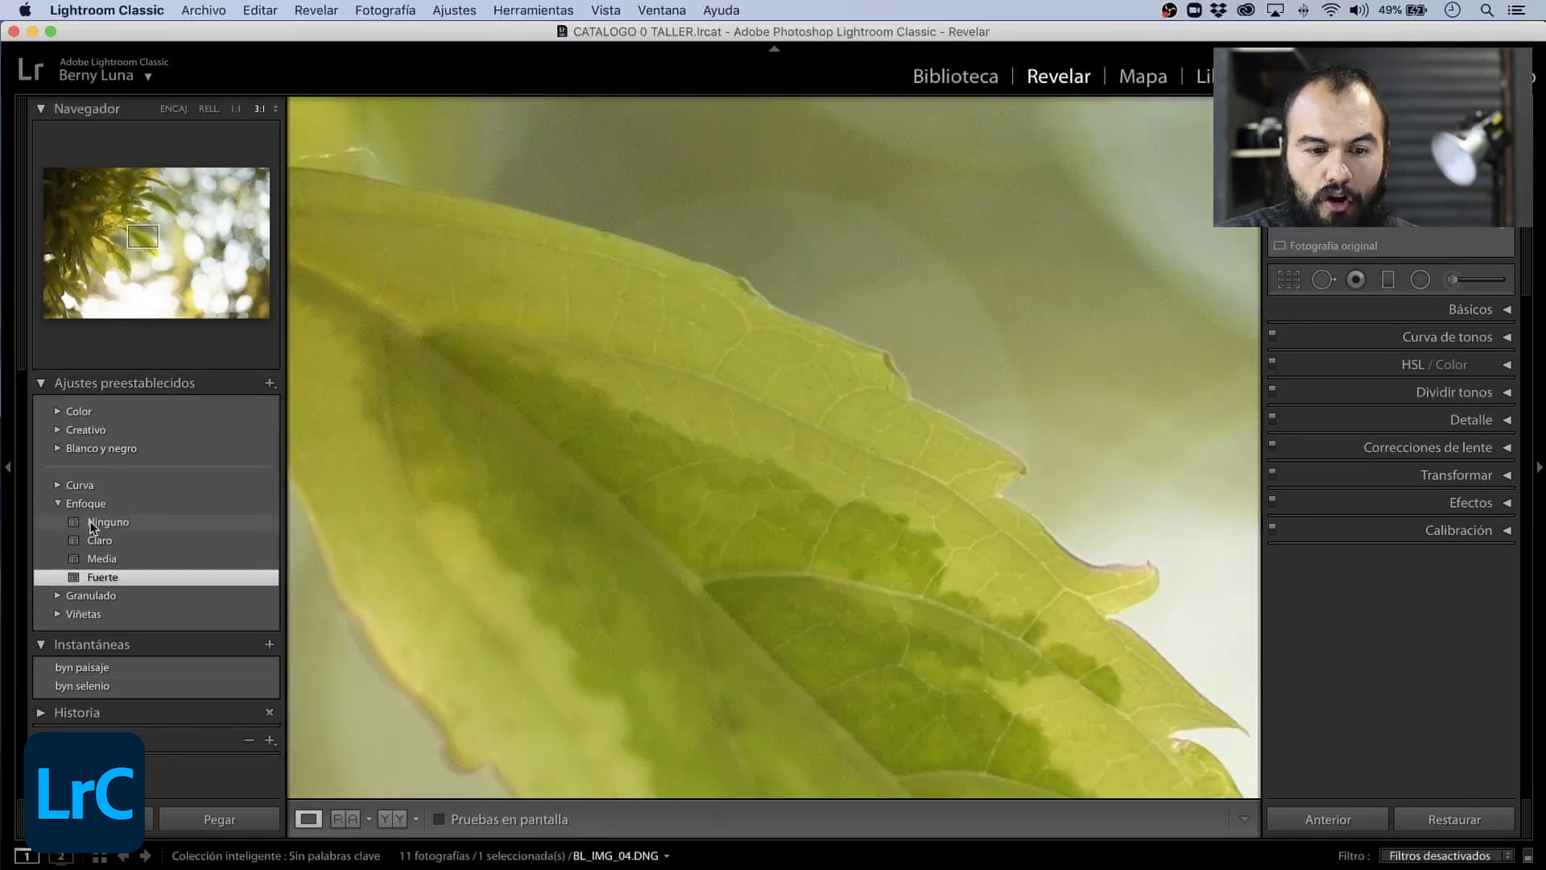
pyautogui.click(90, 523)
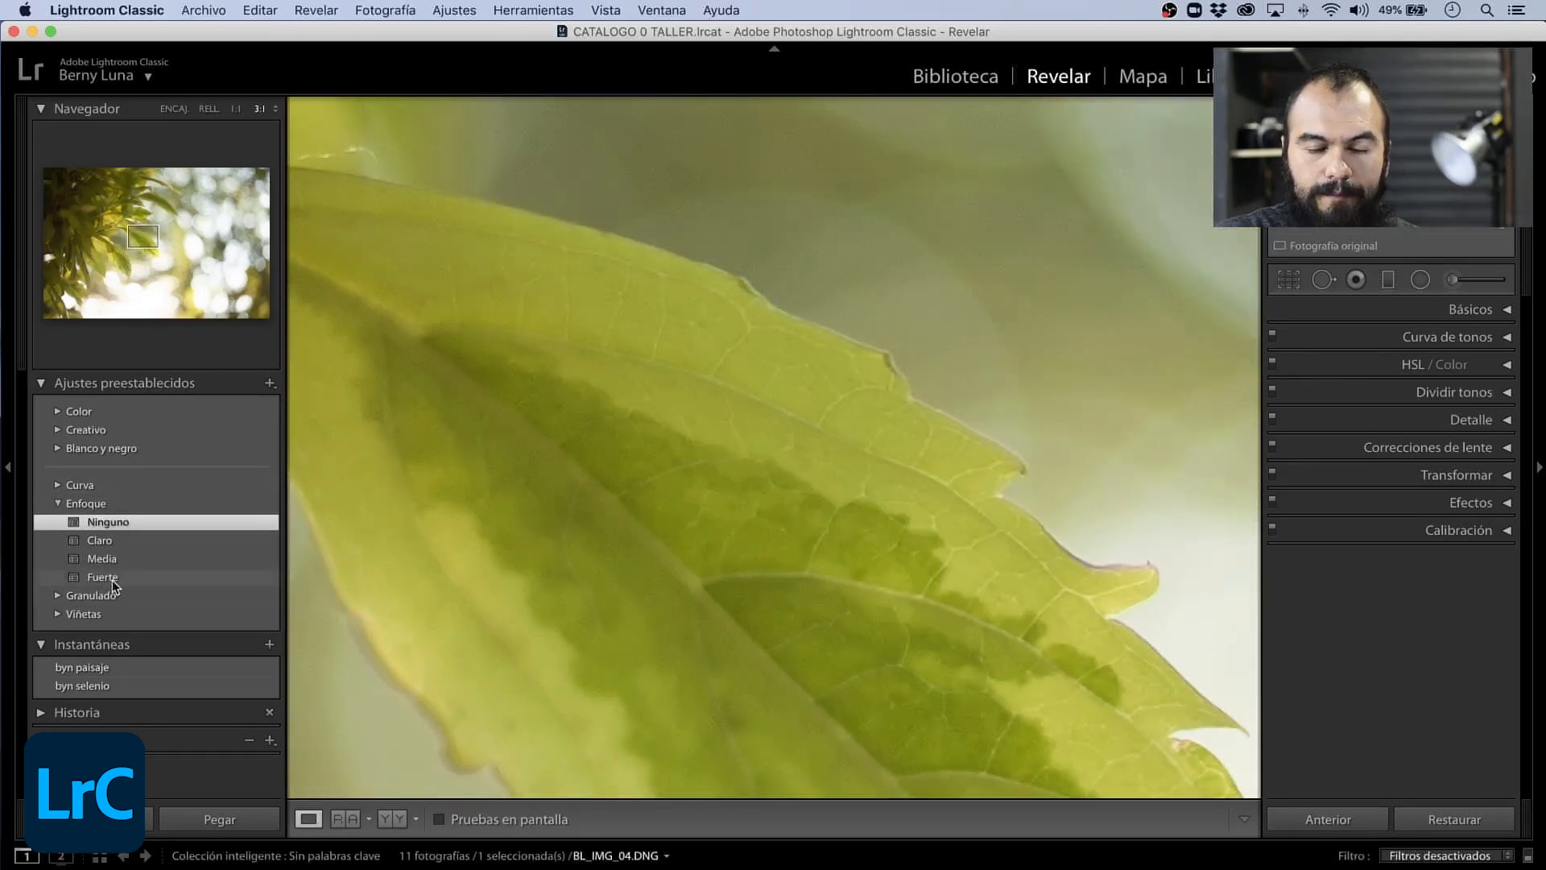
pyautogui.click(105, 577)
pyautogui.click(112, 523)
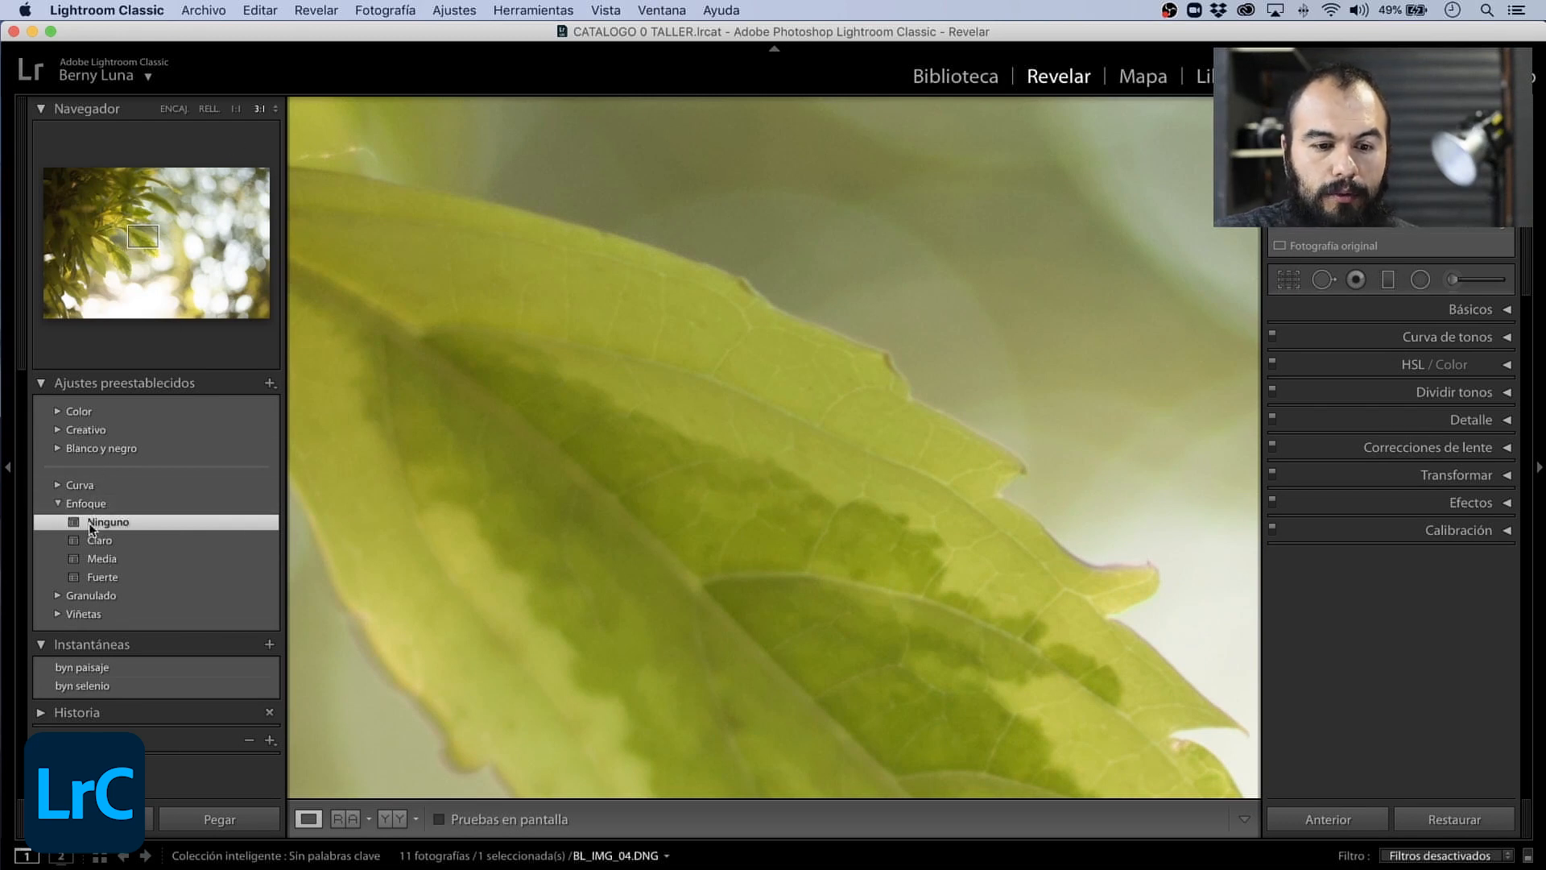
# - Try the curve presets Realzar sombras, Proceso cruzado, Curva S pronunciada and Plana, returning to the fit view to judge them
pyautogui.click(61, 503)
pyautogui.click(65, 483)
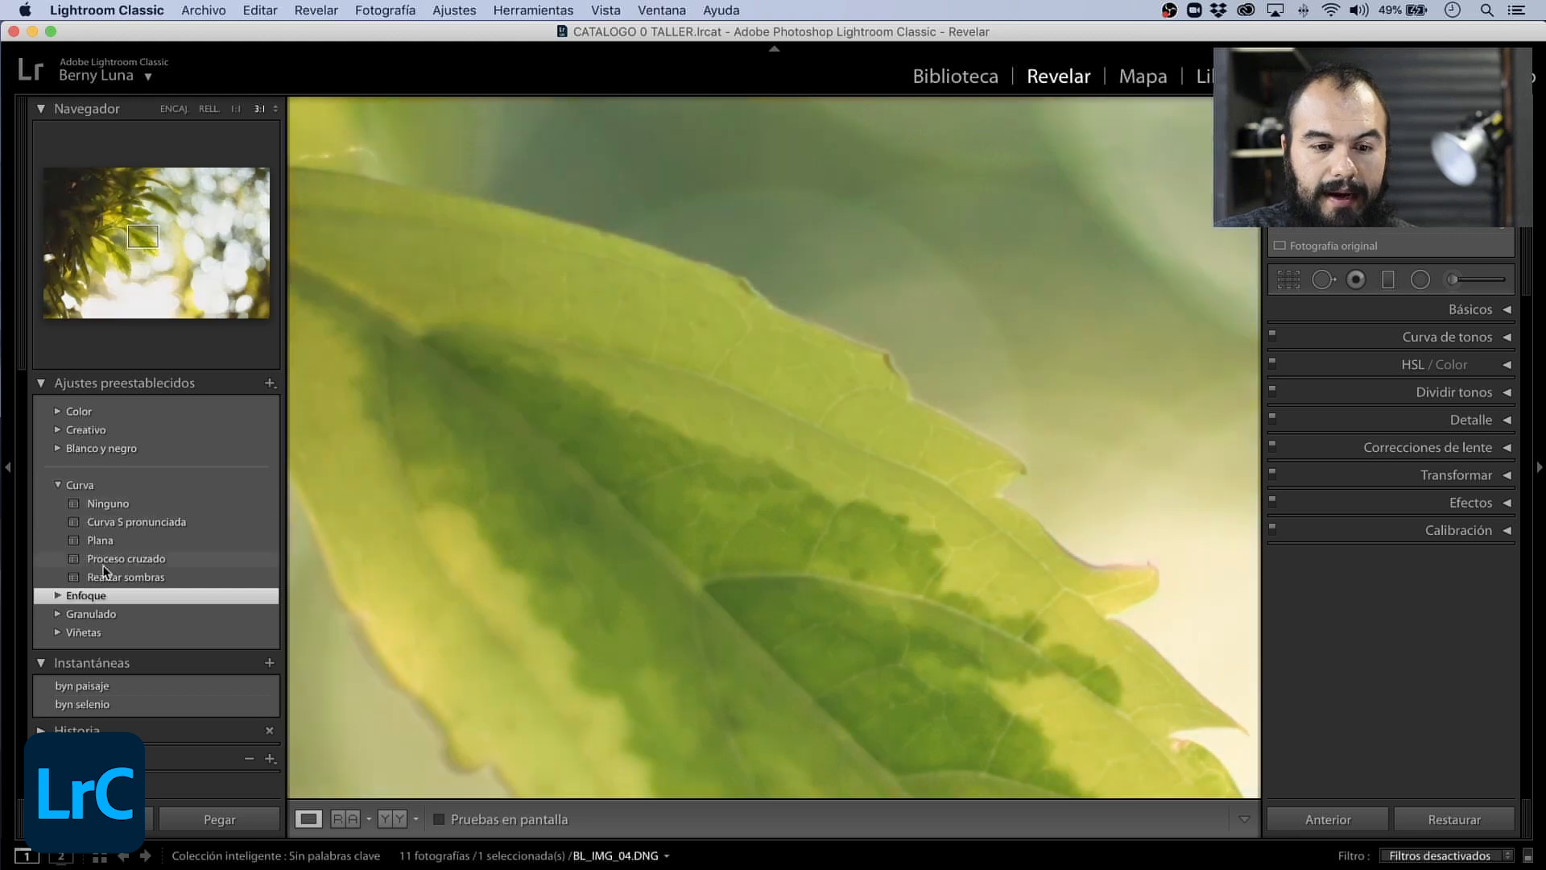
pyautogui.click(114, 576)
pyautogui.click(124, 559)
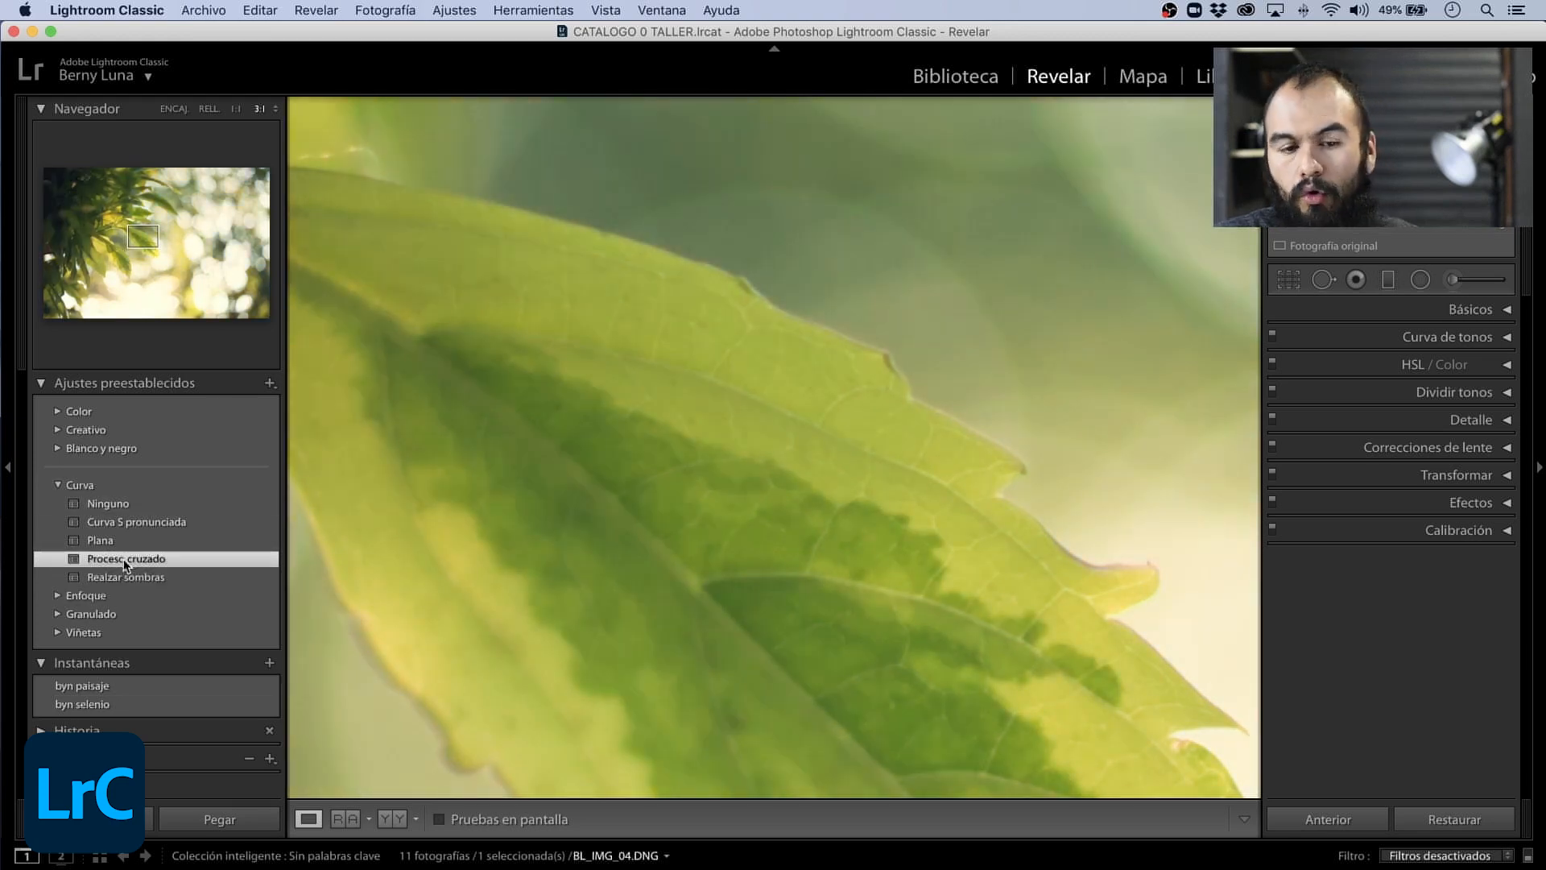
pyautogui.click(132, 521)
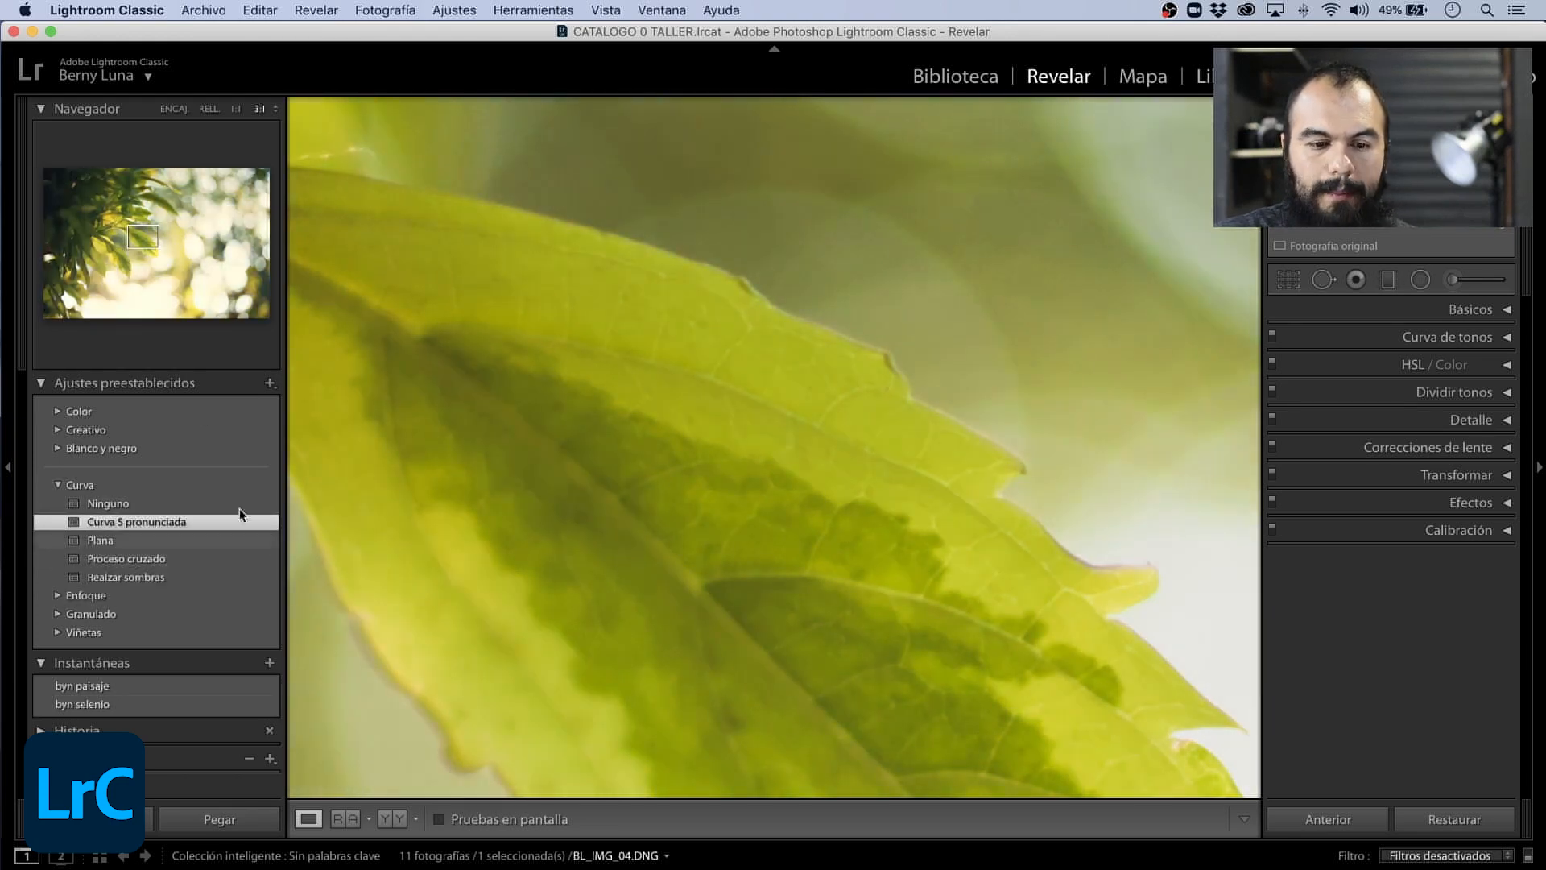
pyautogui.press('z')
pyautogui.click(102, 542)
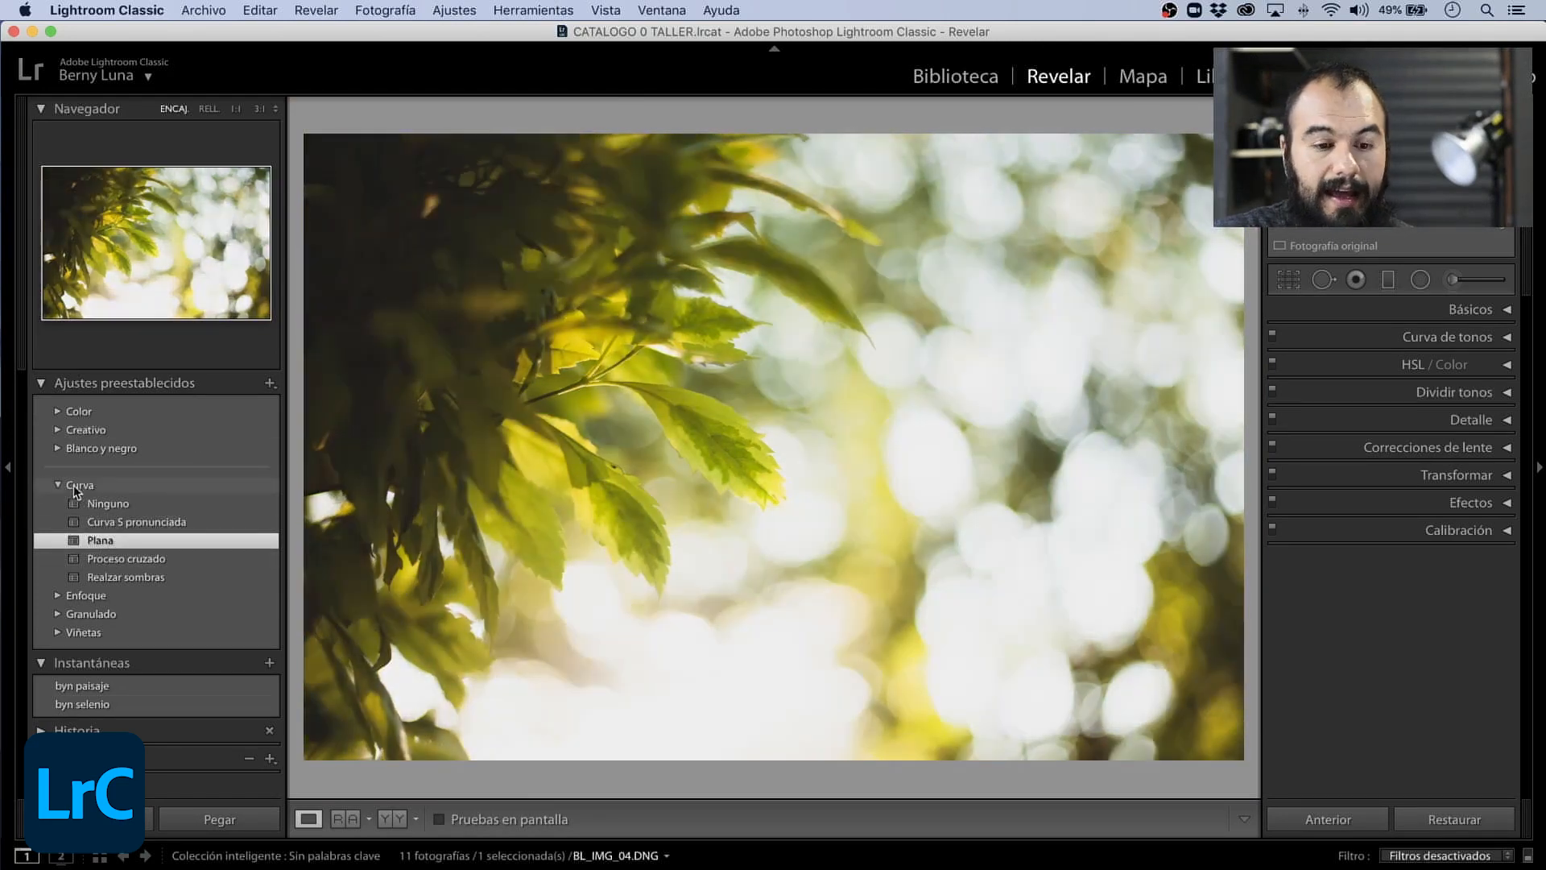
# - Reset the leaves photo, expand the Color preset group and try one of its presets
pyautogui.click(1410, 818)
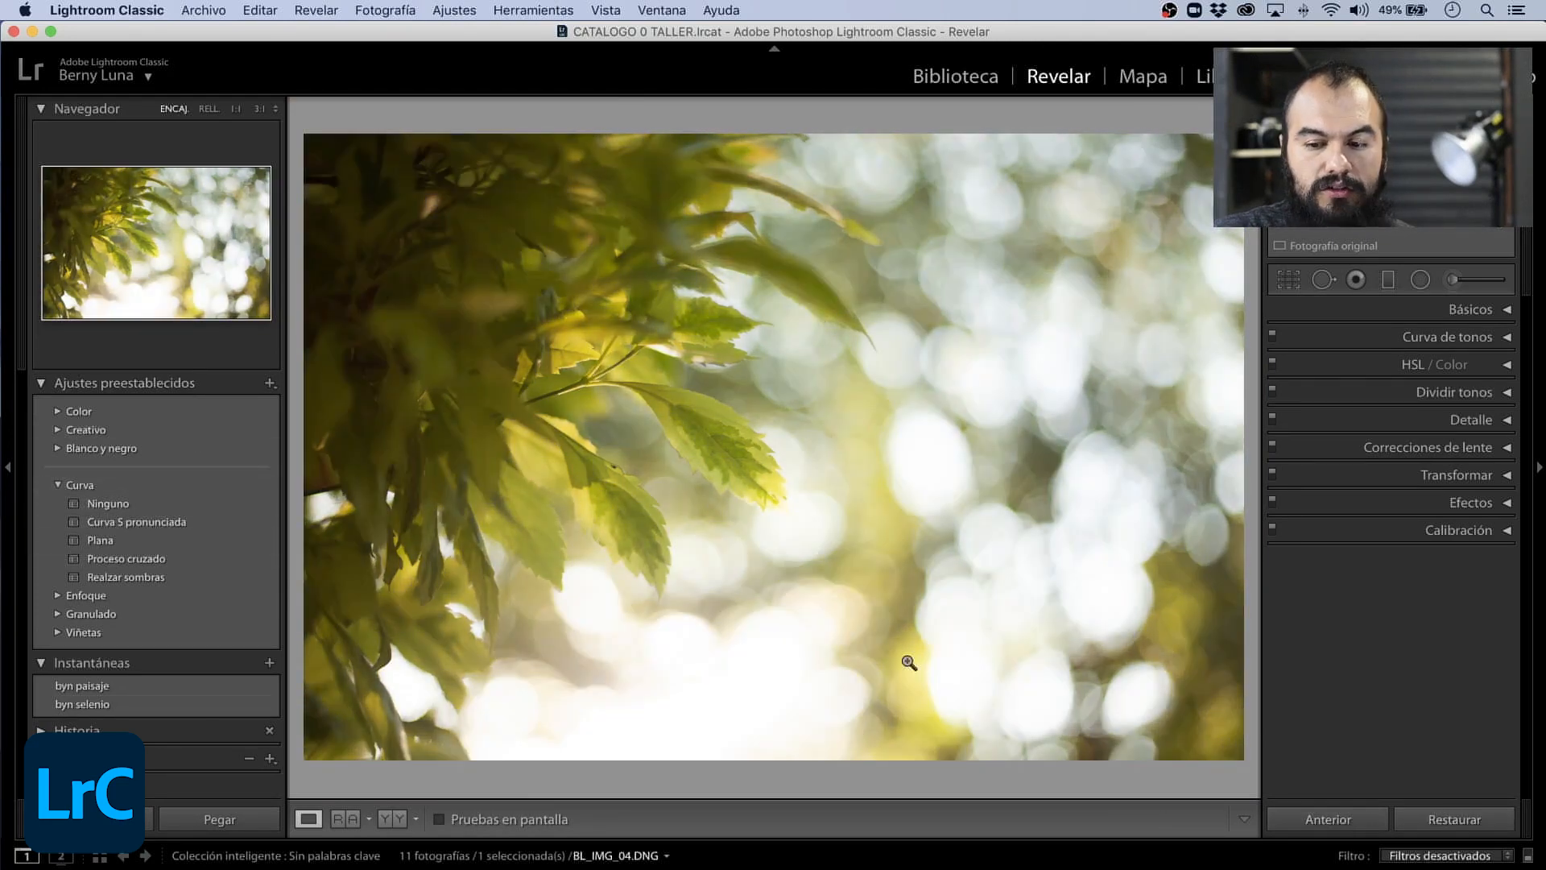
pyautogui.click(56, 484)
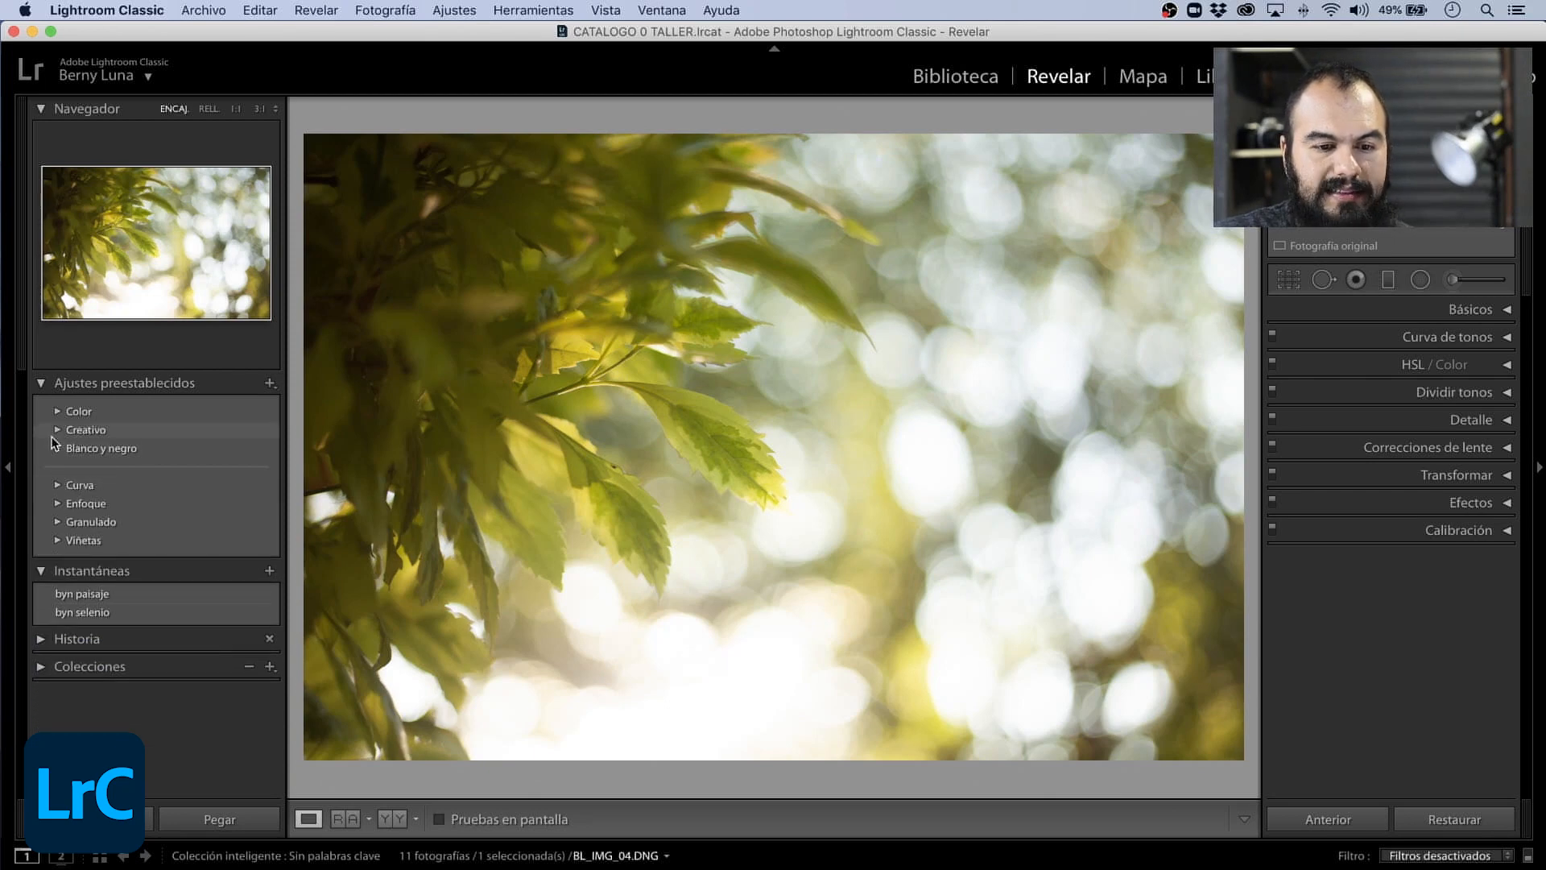
pyautogui.click(56, 428)
pyautogui.click(53, 423)
pyautogui.click(56, 411)
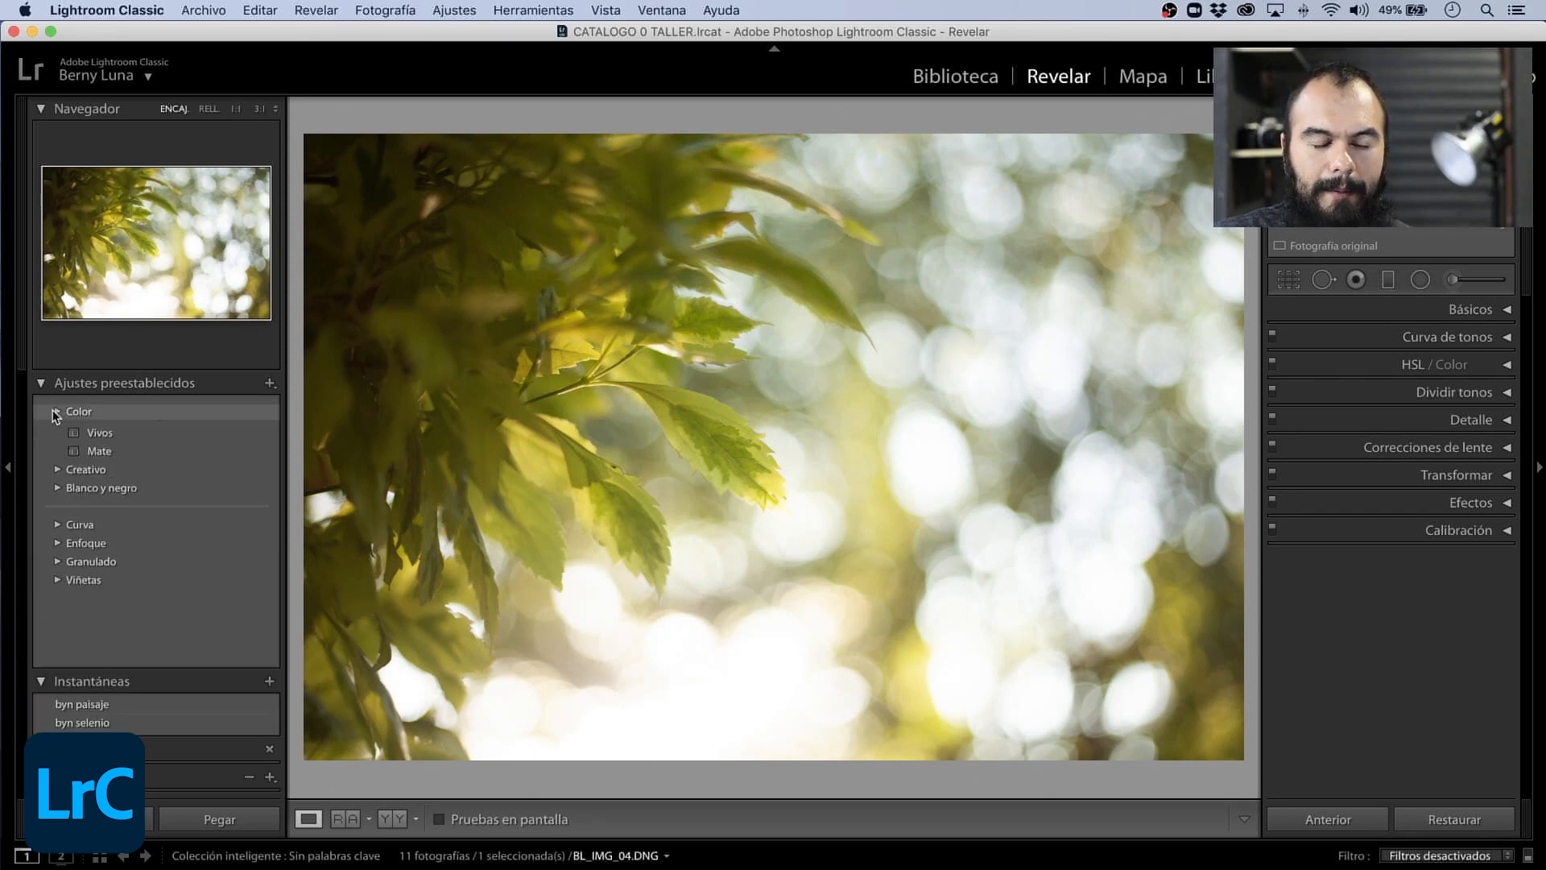
pyautogui.click(111, 458)
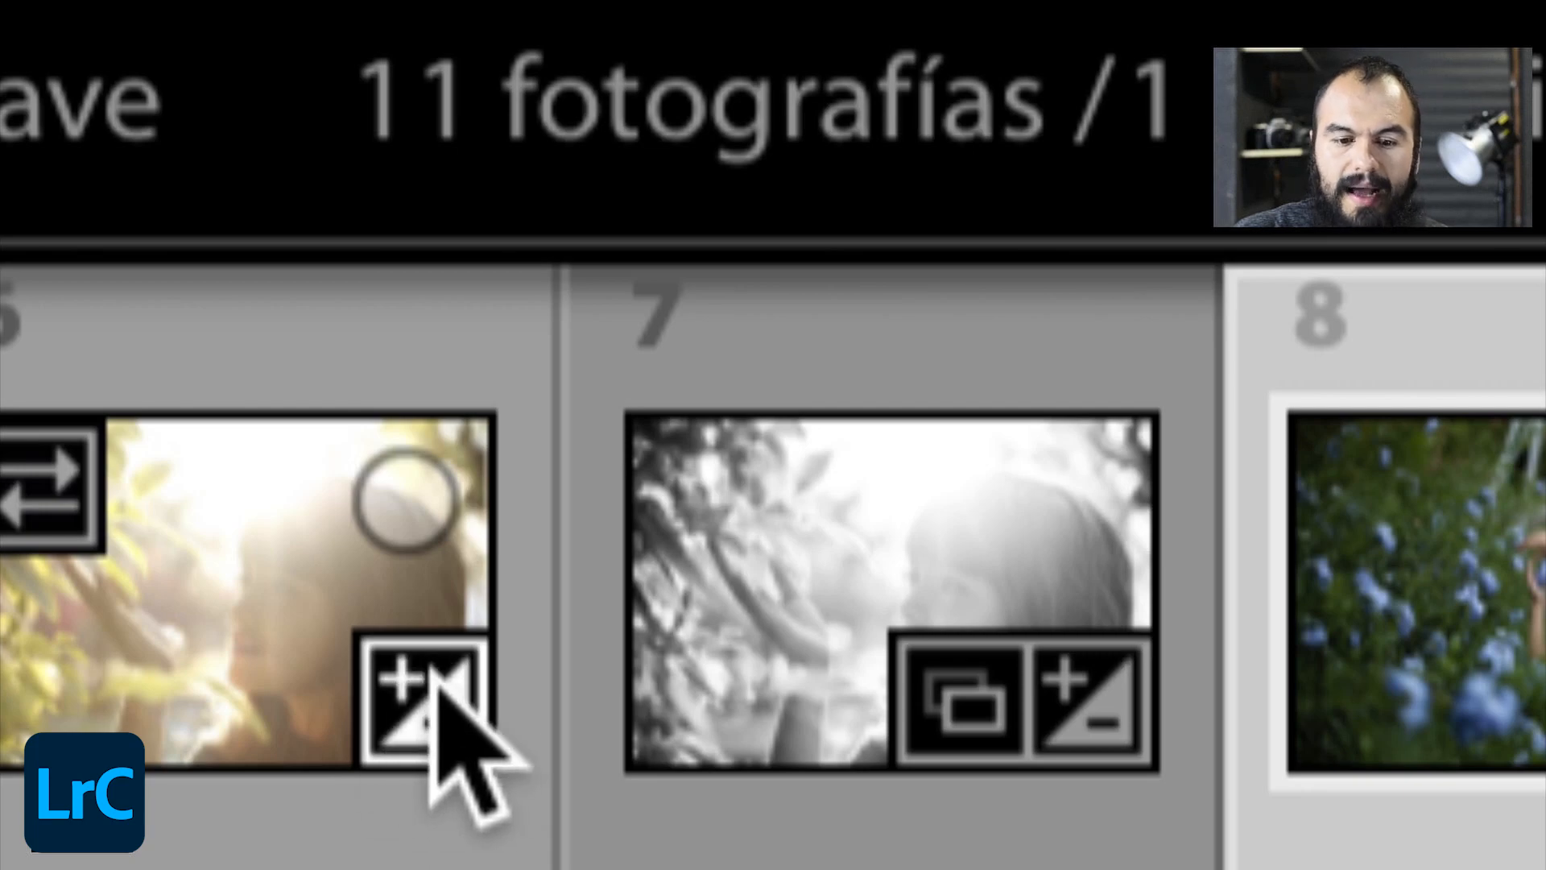
# - View the backlit portrait BL_IMG_06.DNG and reset the black-and-white version BL_IMG_07.DNG
pyautogui.click(443, 720)
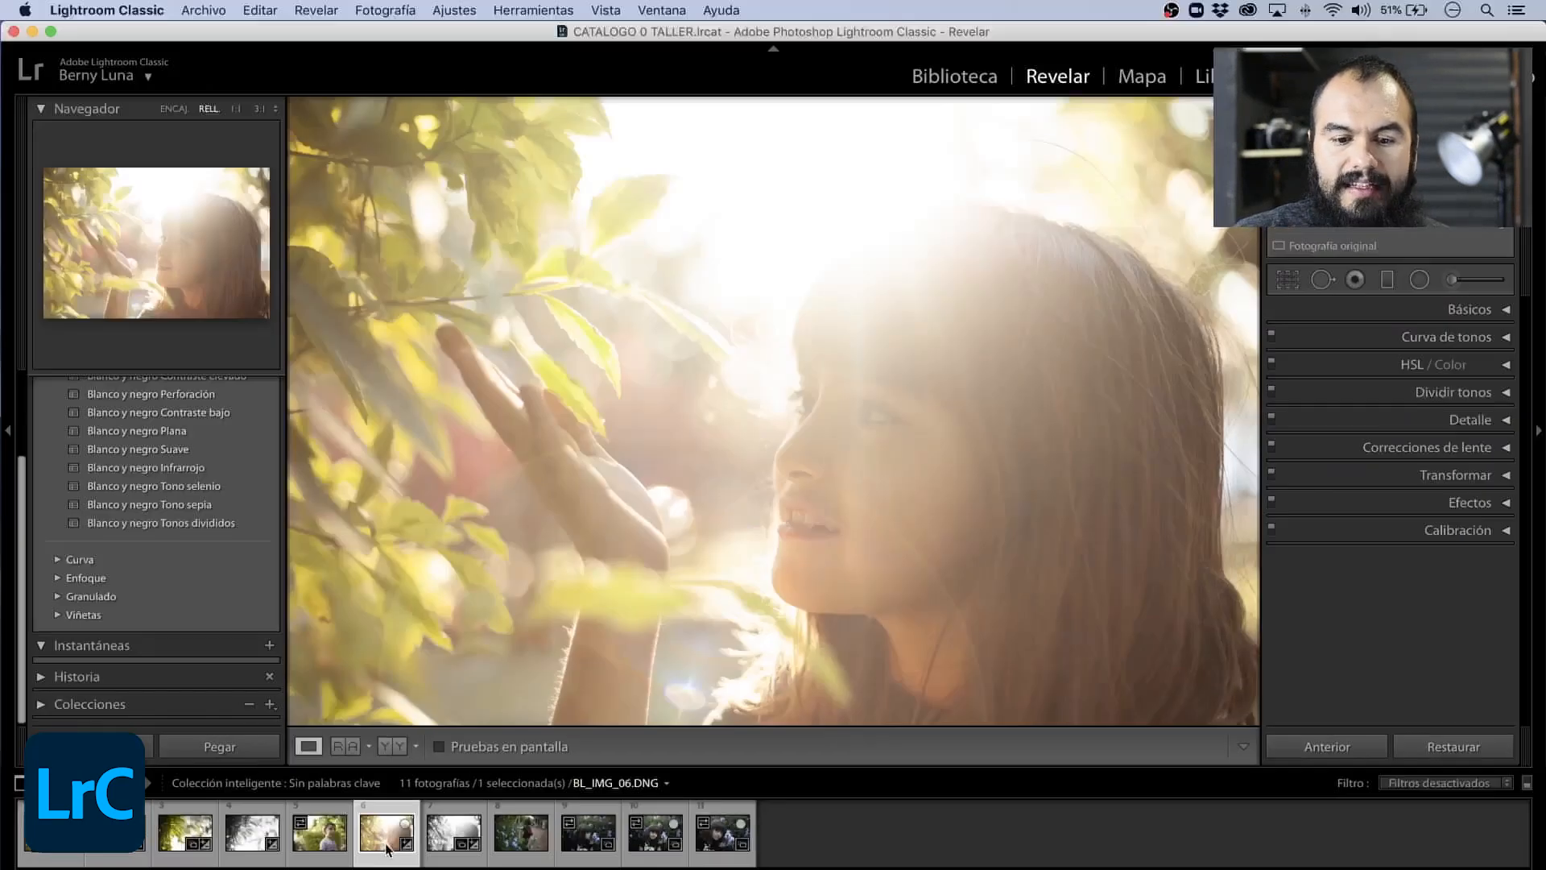
pyautogui.click(408, 684)
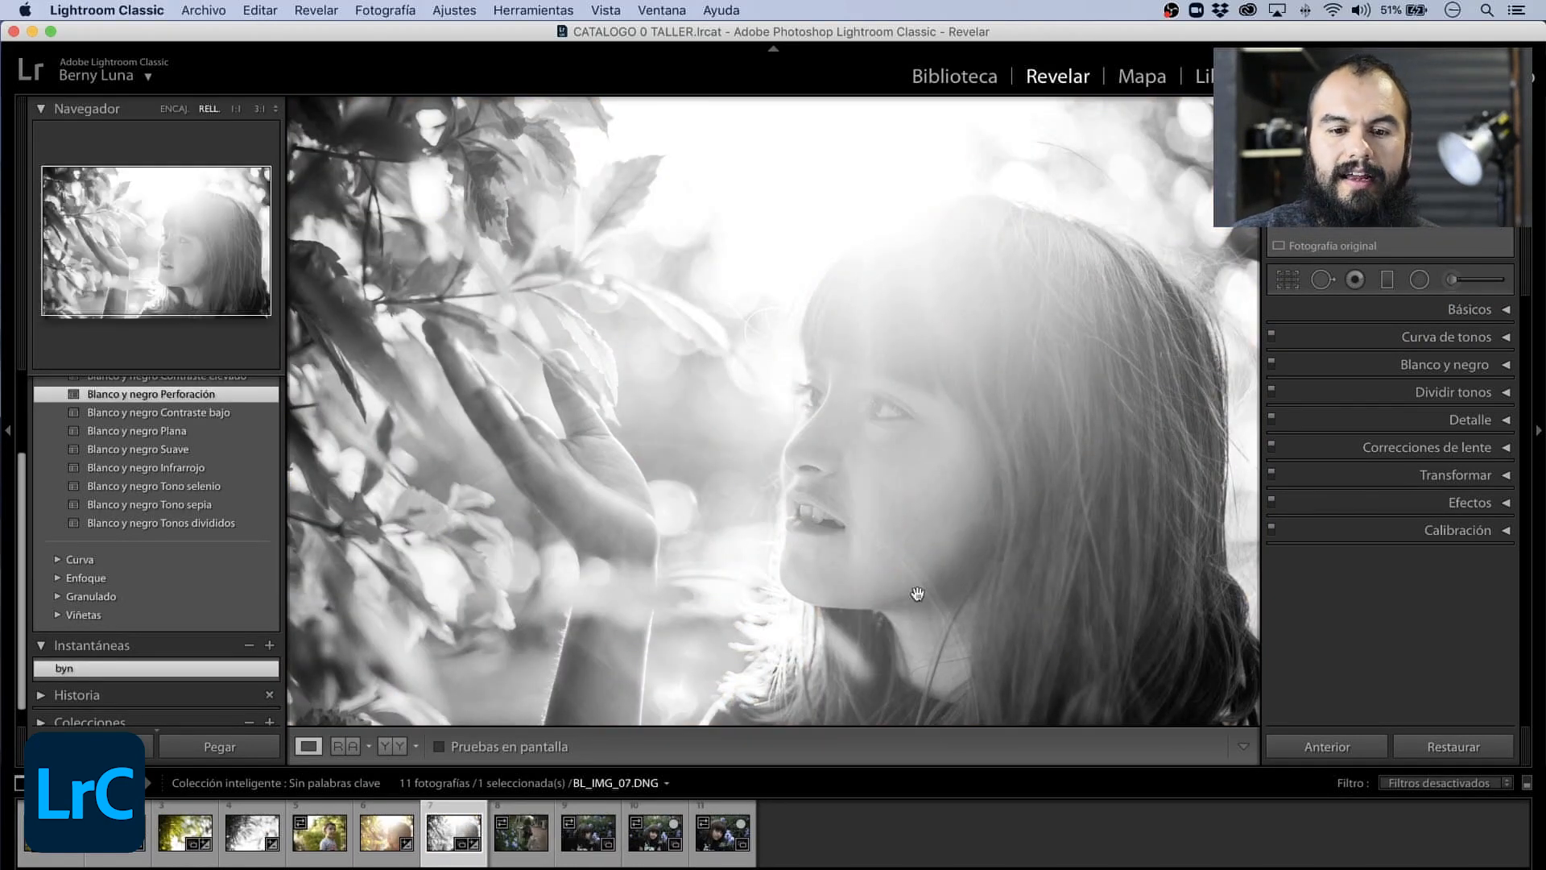
pyautogui.click(1435, 747)
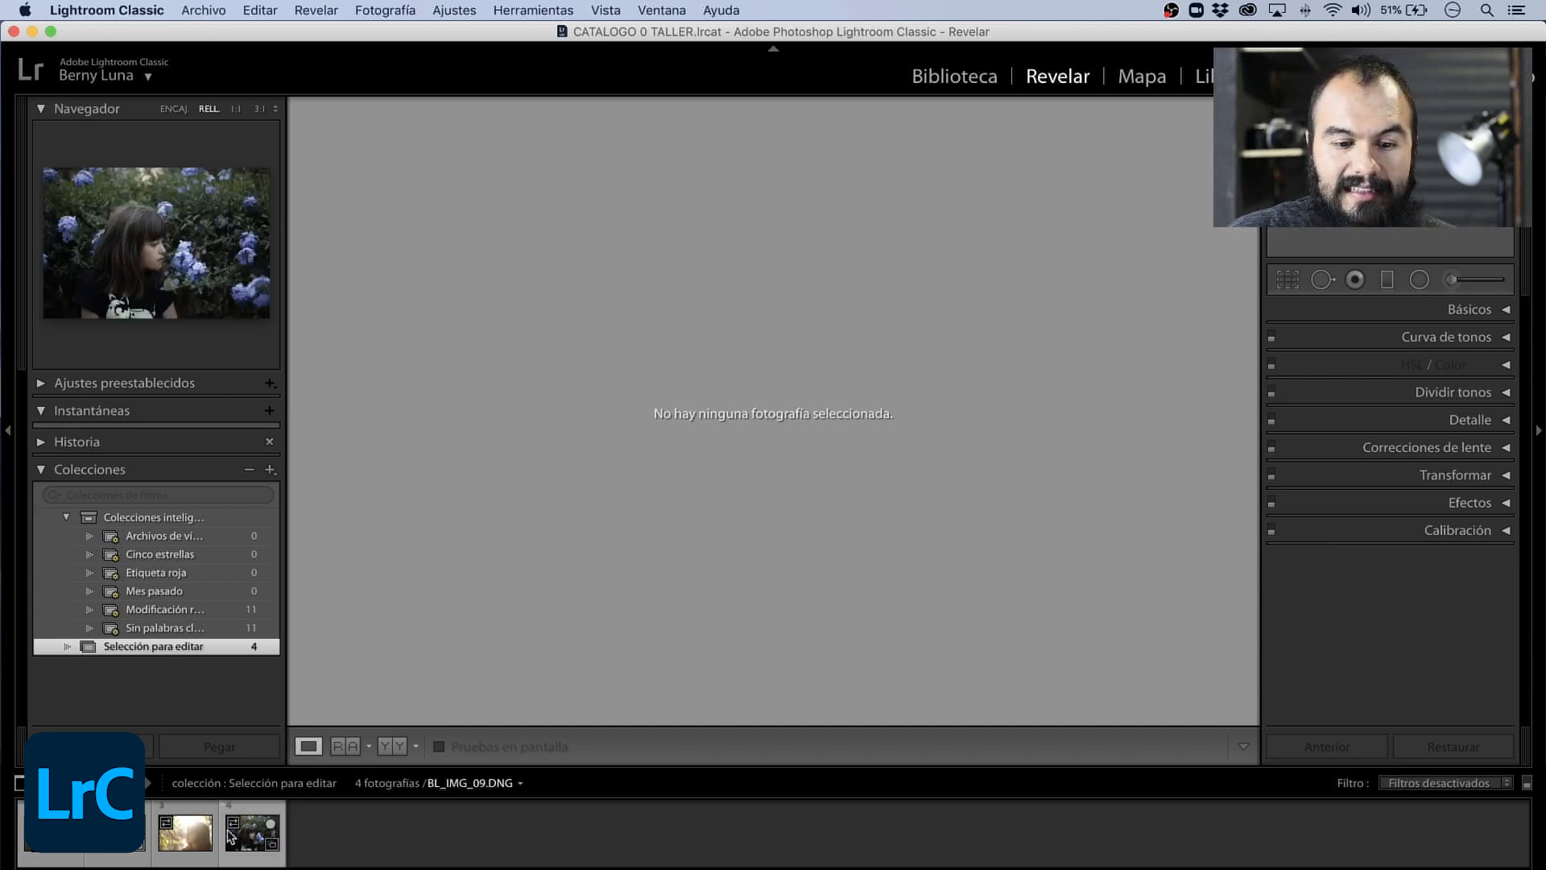
# - Select BL_IMG_02.DNG in the Selección para editar collection and apply the Blanco y negro Plana preset
pyautogui.click(186, 832)
pyautogui.click(53, 847)
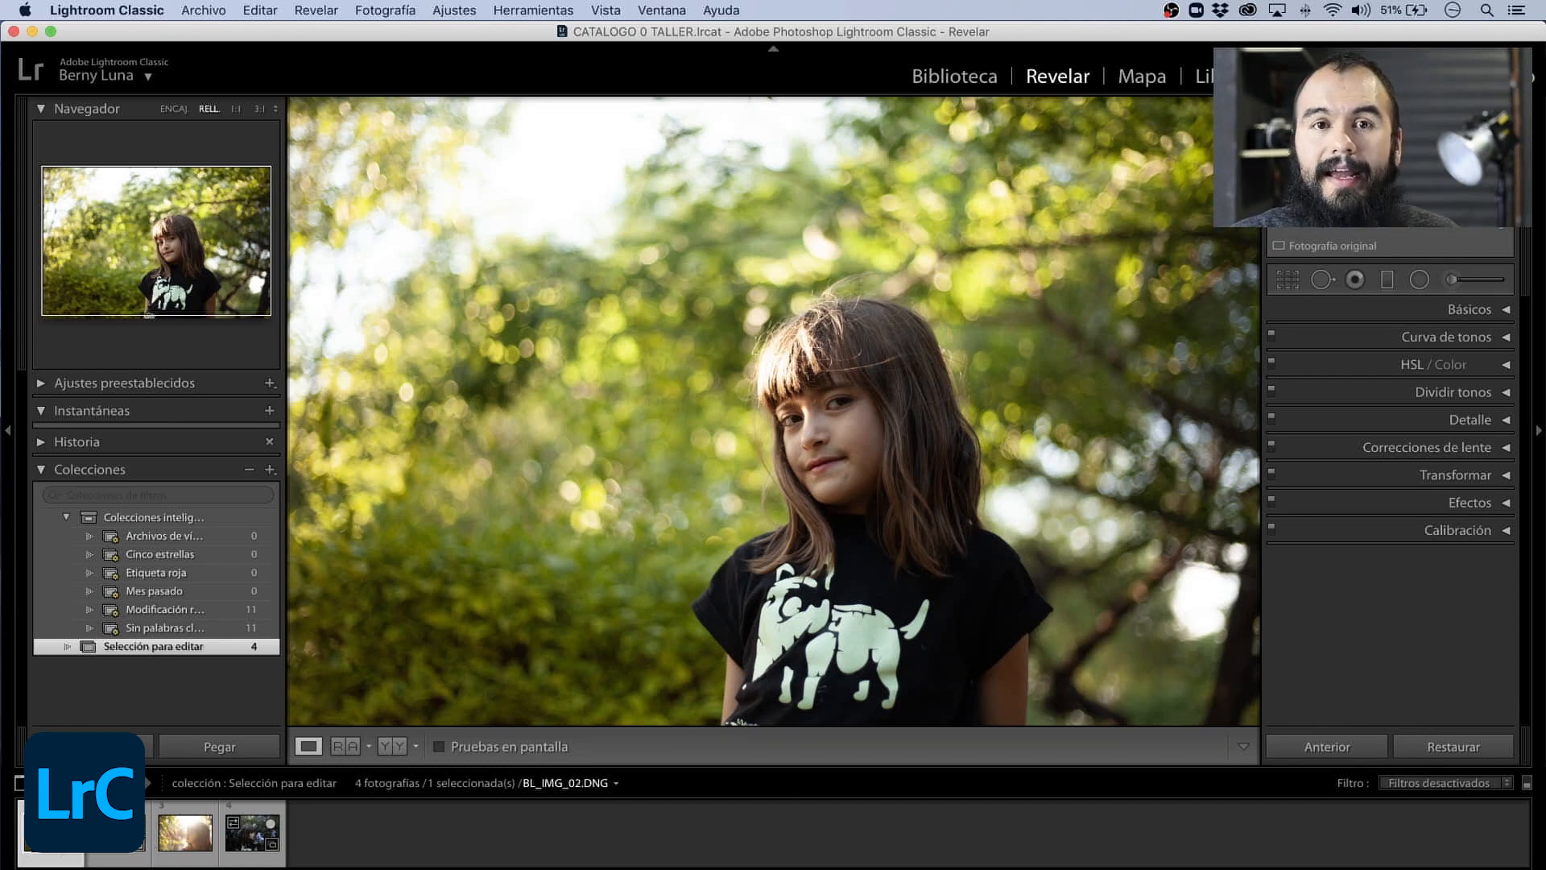
pyautogui.click(46, 387)
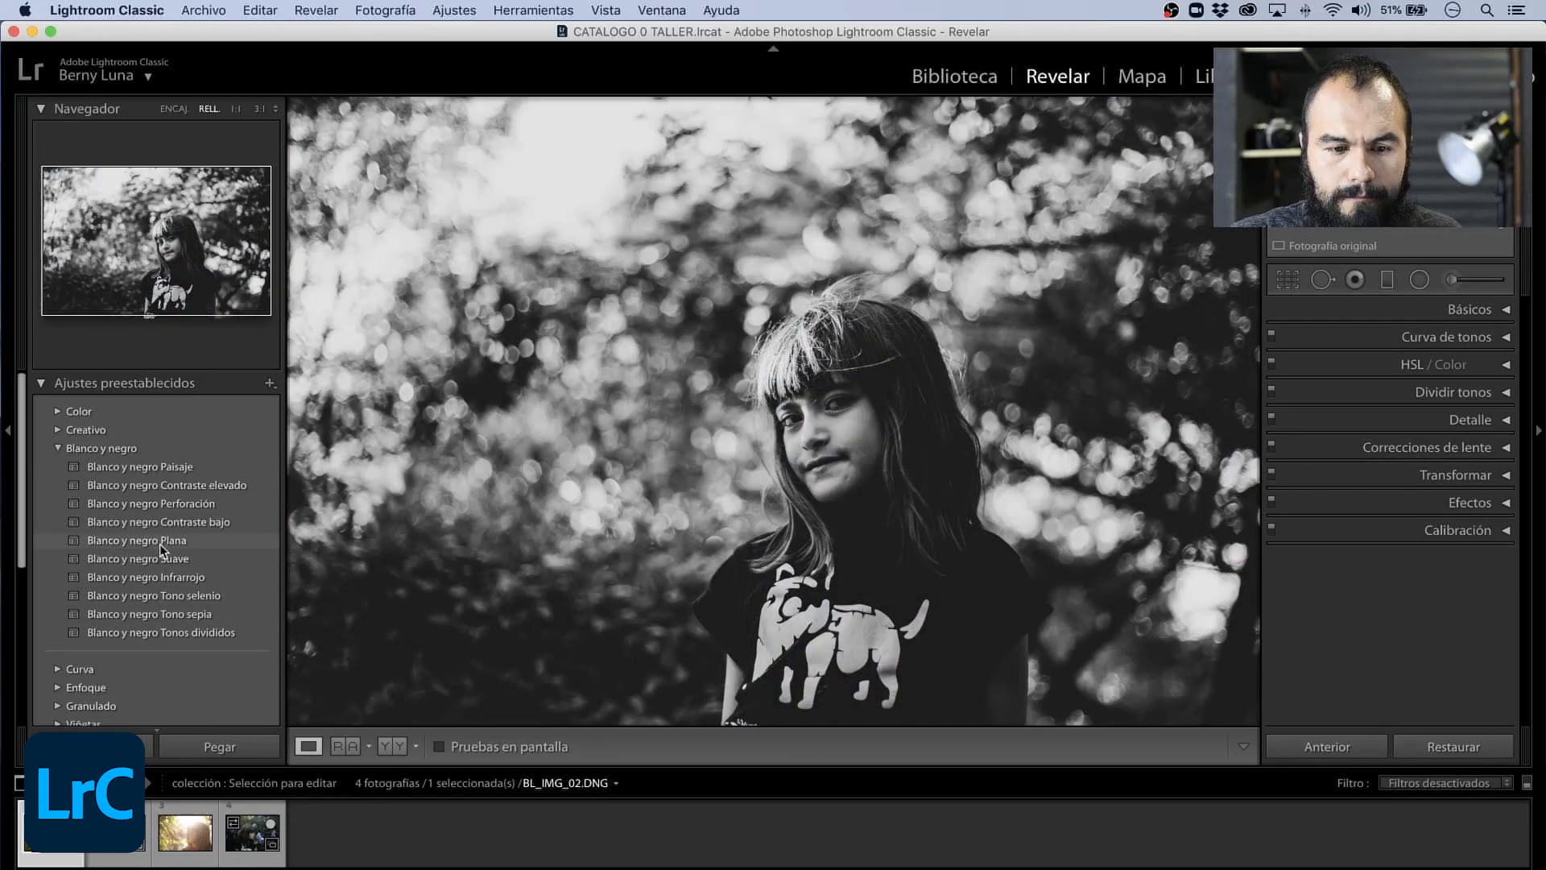
pyautogui.click(160, 541)
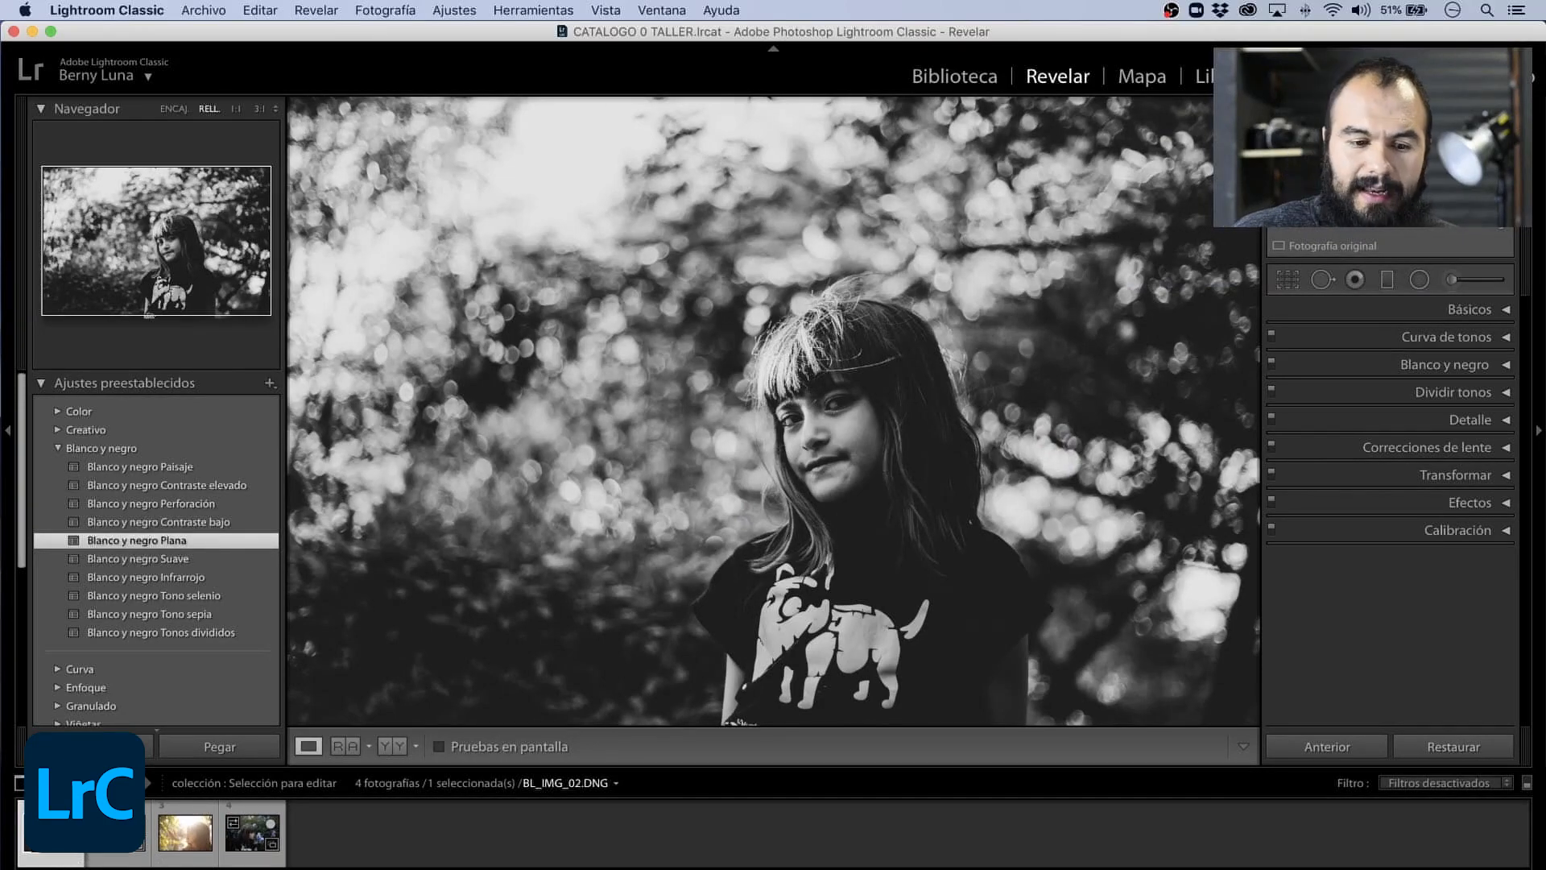
# - Expand the Color preset group and apply its Mate preset to the blue-flower portrait BL_IMG_09.DNG
pyautogui.click(118, 834)
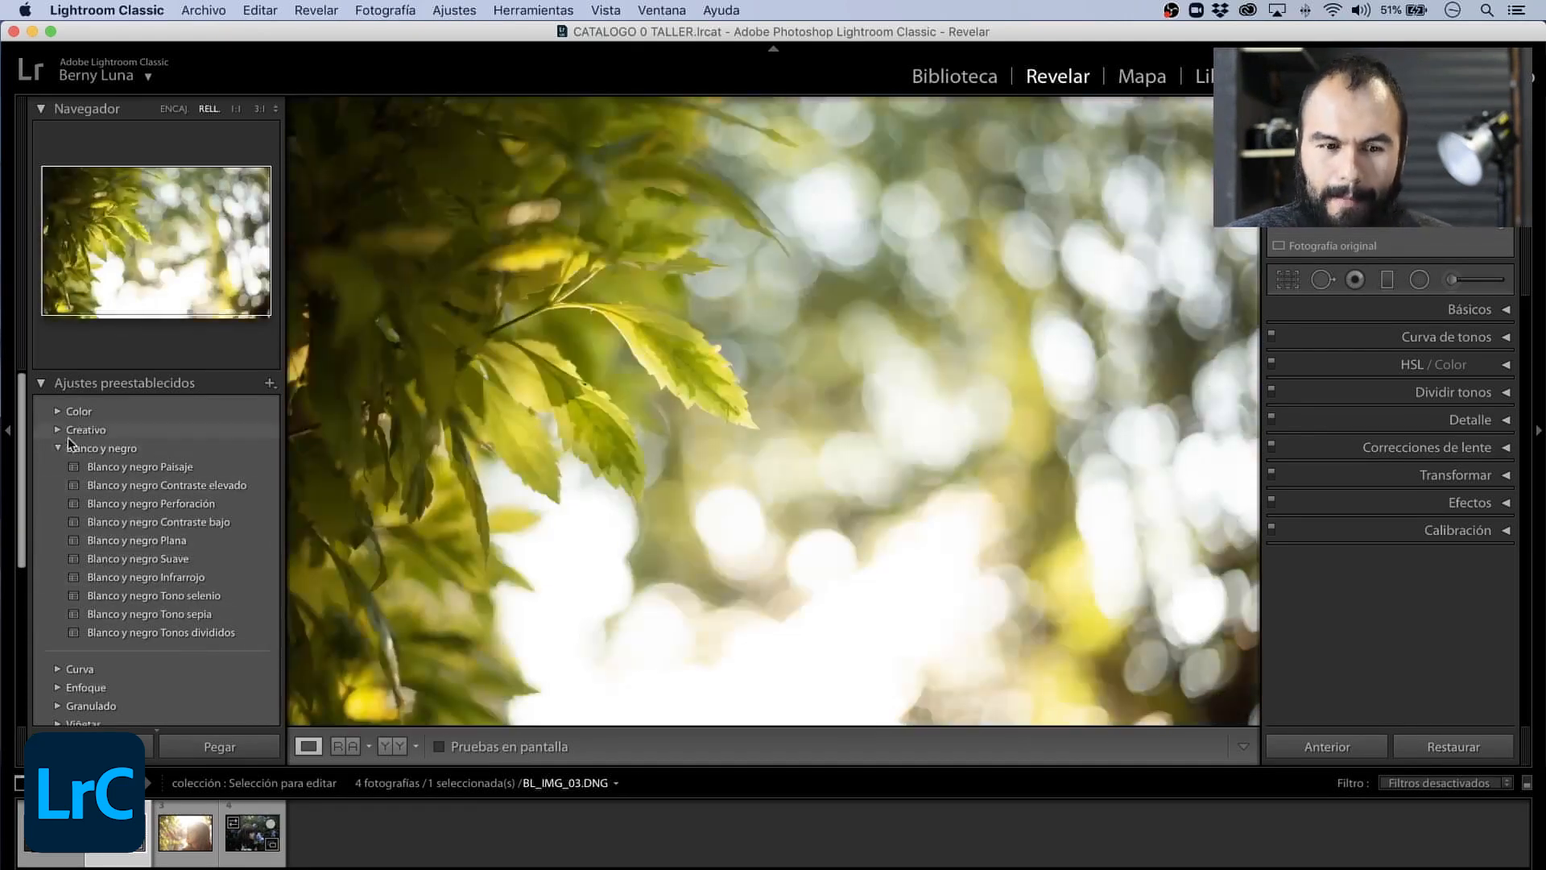
pyautogui.click(70, 444)
pyautogui.click(61, 409)
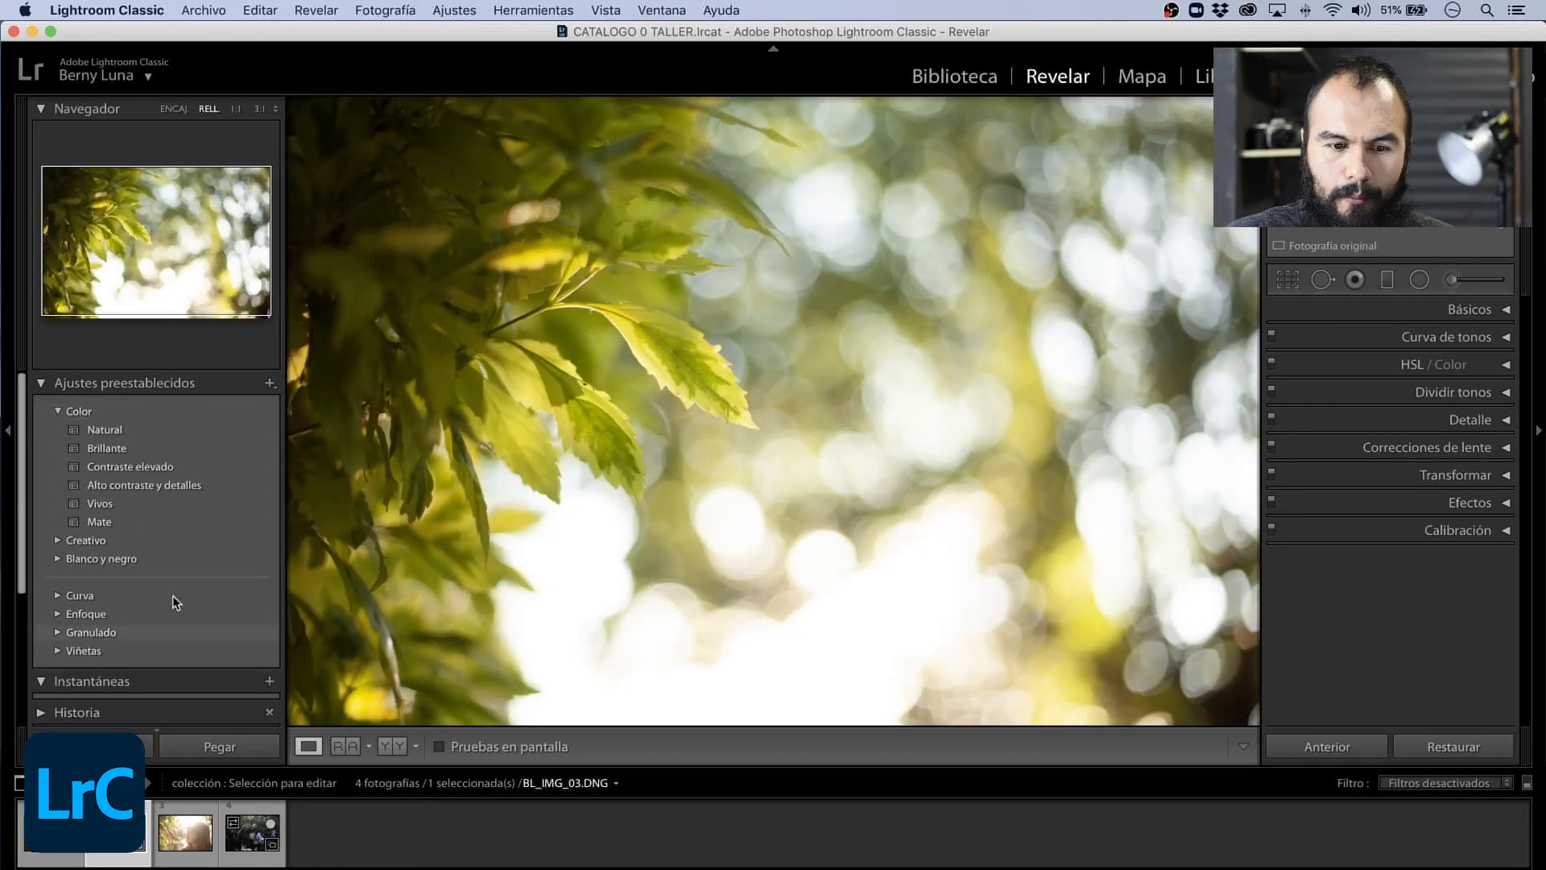
pyautogui.press('Right')
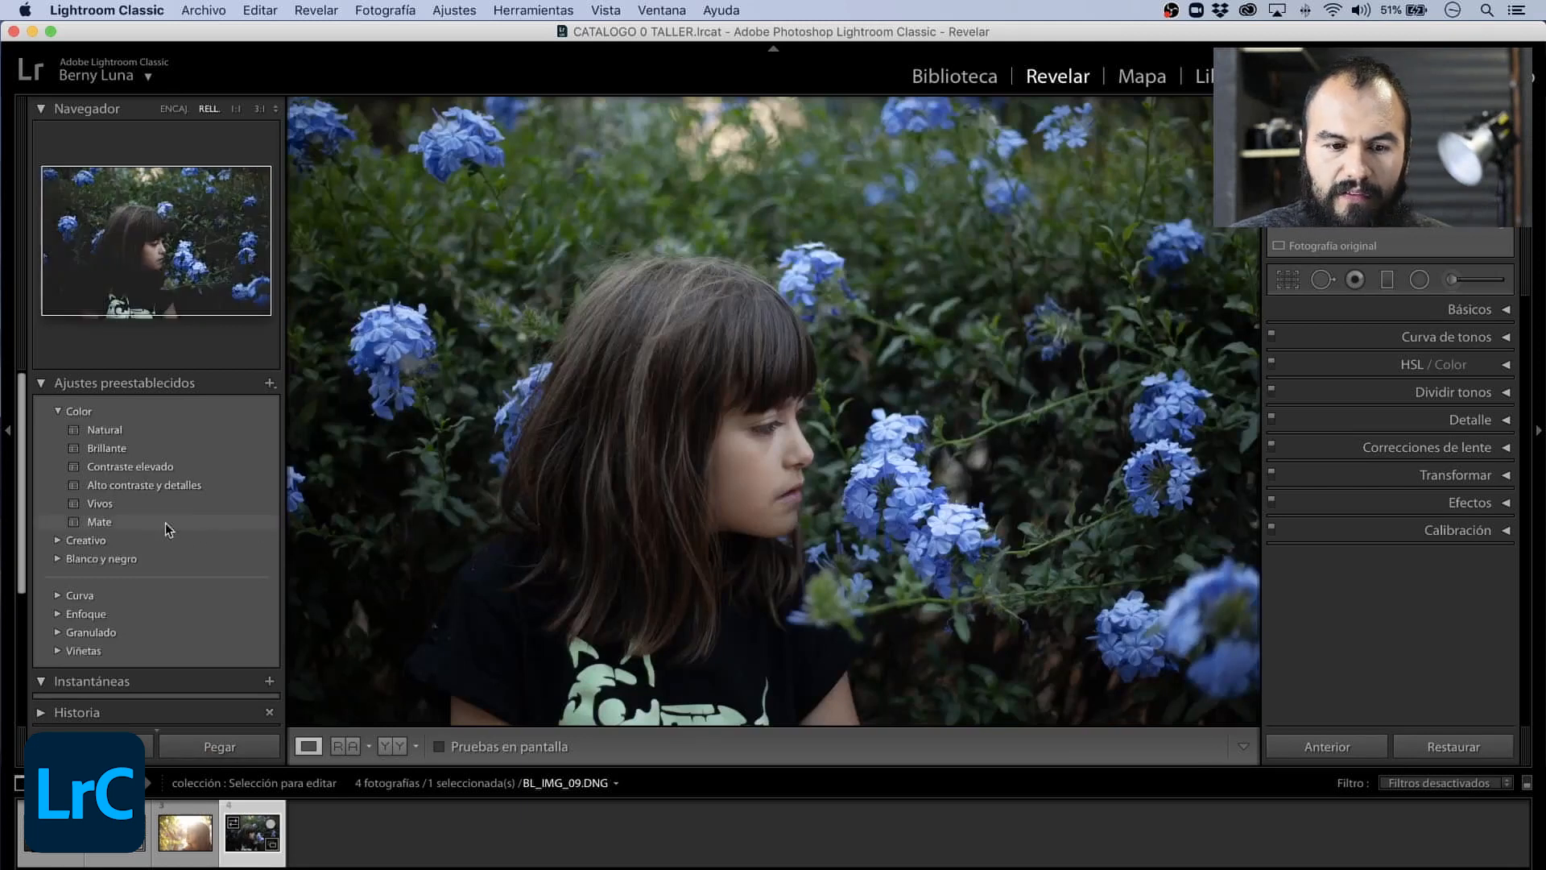
pyautogui.click(100, 523)
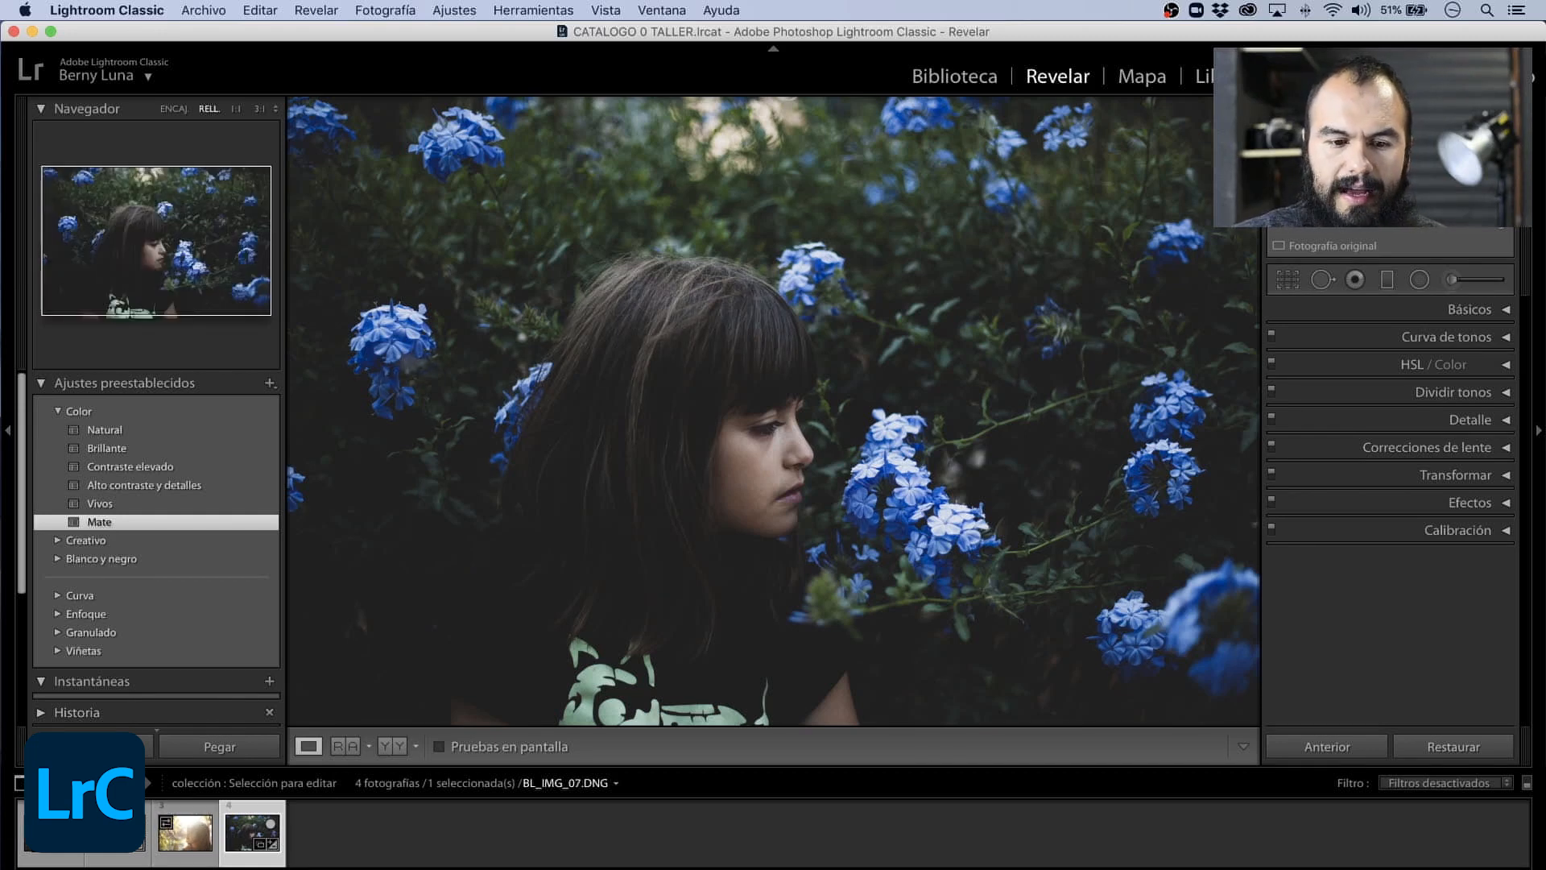
# - Apply the Creativo preset Turquesa y rojo to the backlit portrait BL_IMG_07.DNG and inspect the hand at 1:1
pyautogui.click(186, 842)
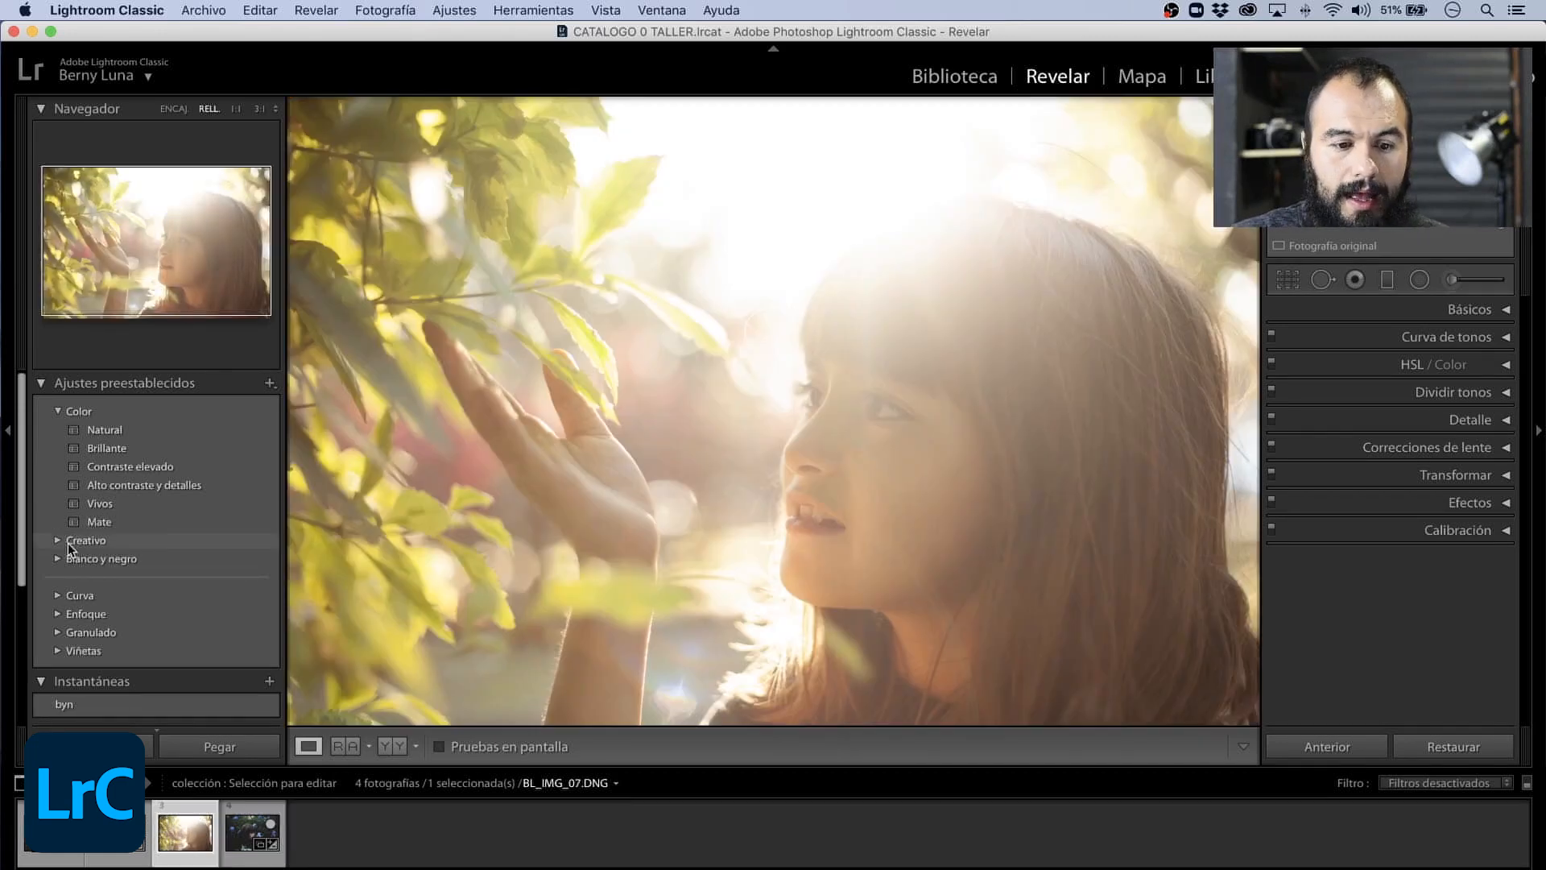
pyautogui.click(65, 541)
pyautogui.click(57, 541)
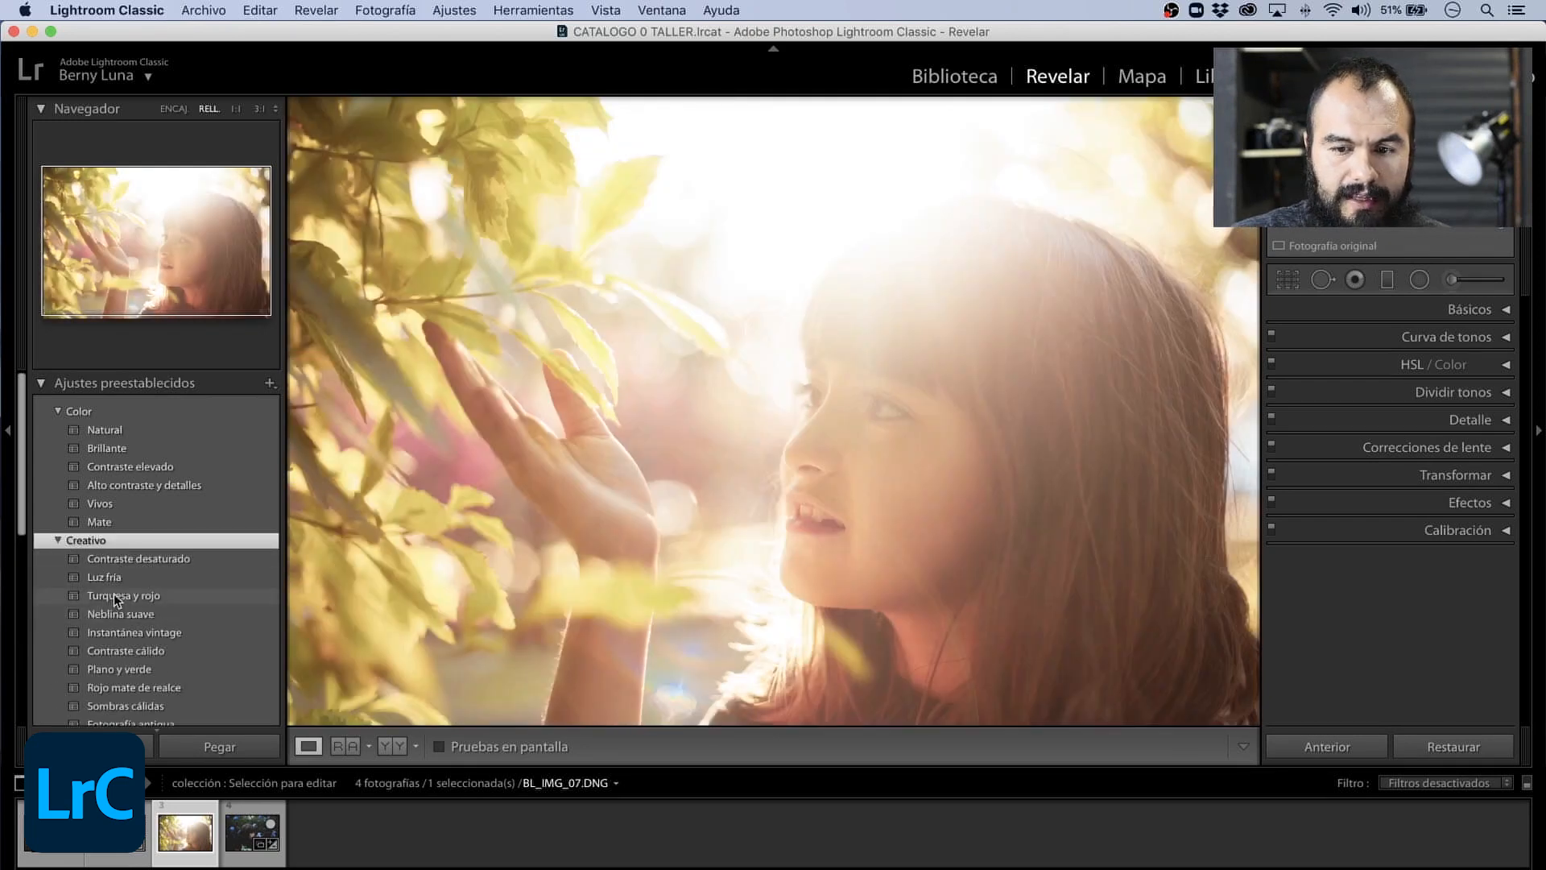
pyautogui.click(113, 595)
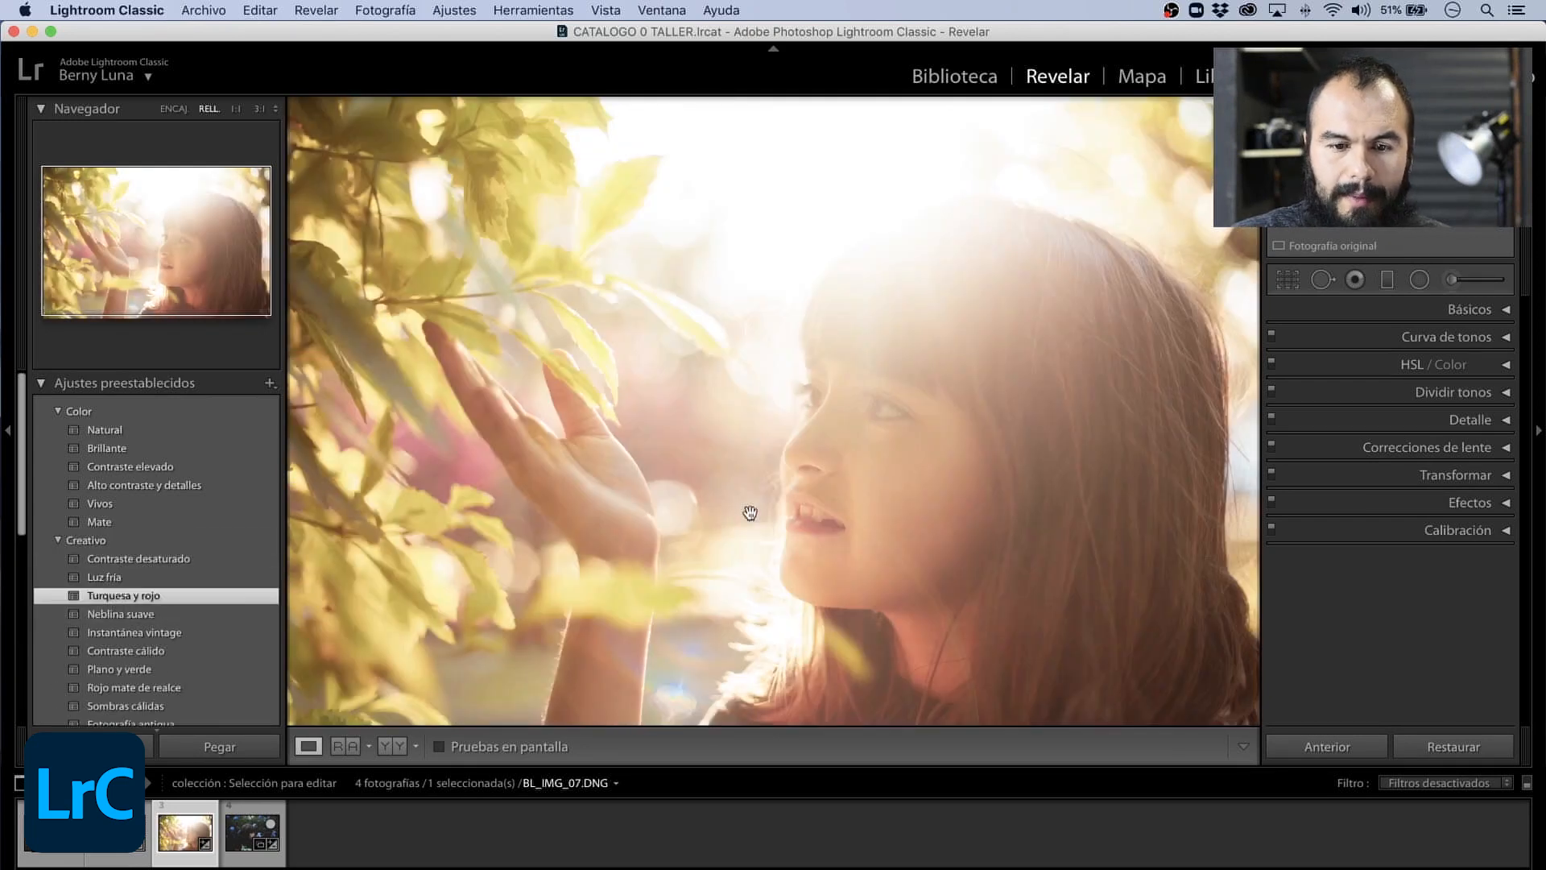
pyautogui.click(422, 354)
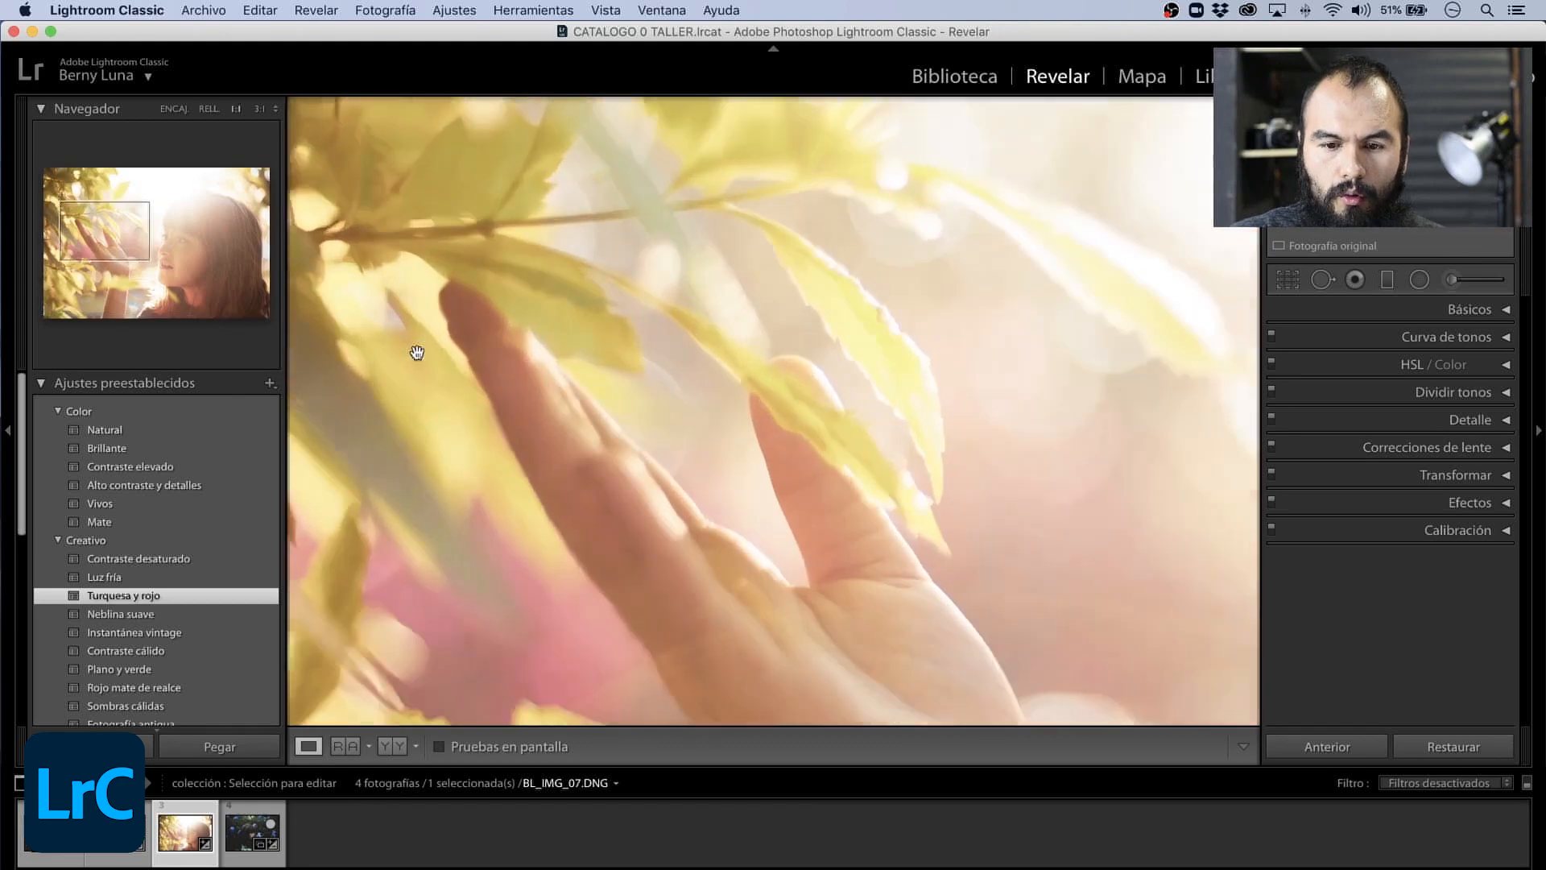
pyautogui.click(418, 347)
# - Select the leaves photo BL_IMG_03.DNG, expand the Curva preset group and apply the Proceso cruzado preset
pyautogui.click(133, 838)
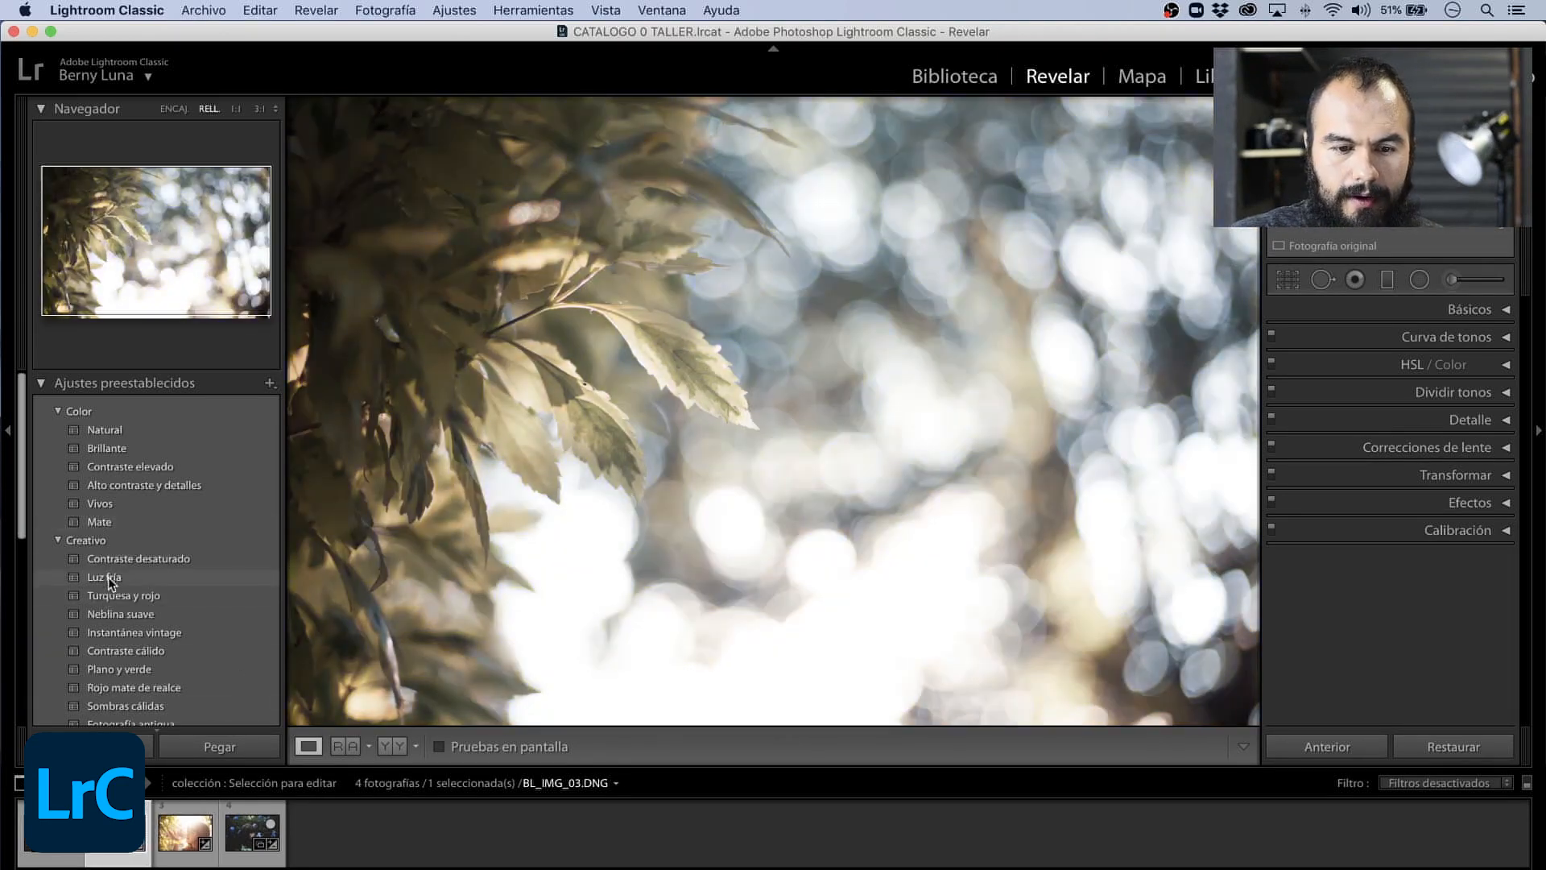
pyautogui.scroll(-8, 105, 568)
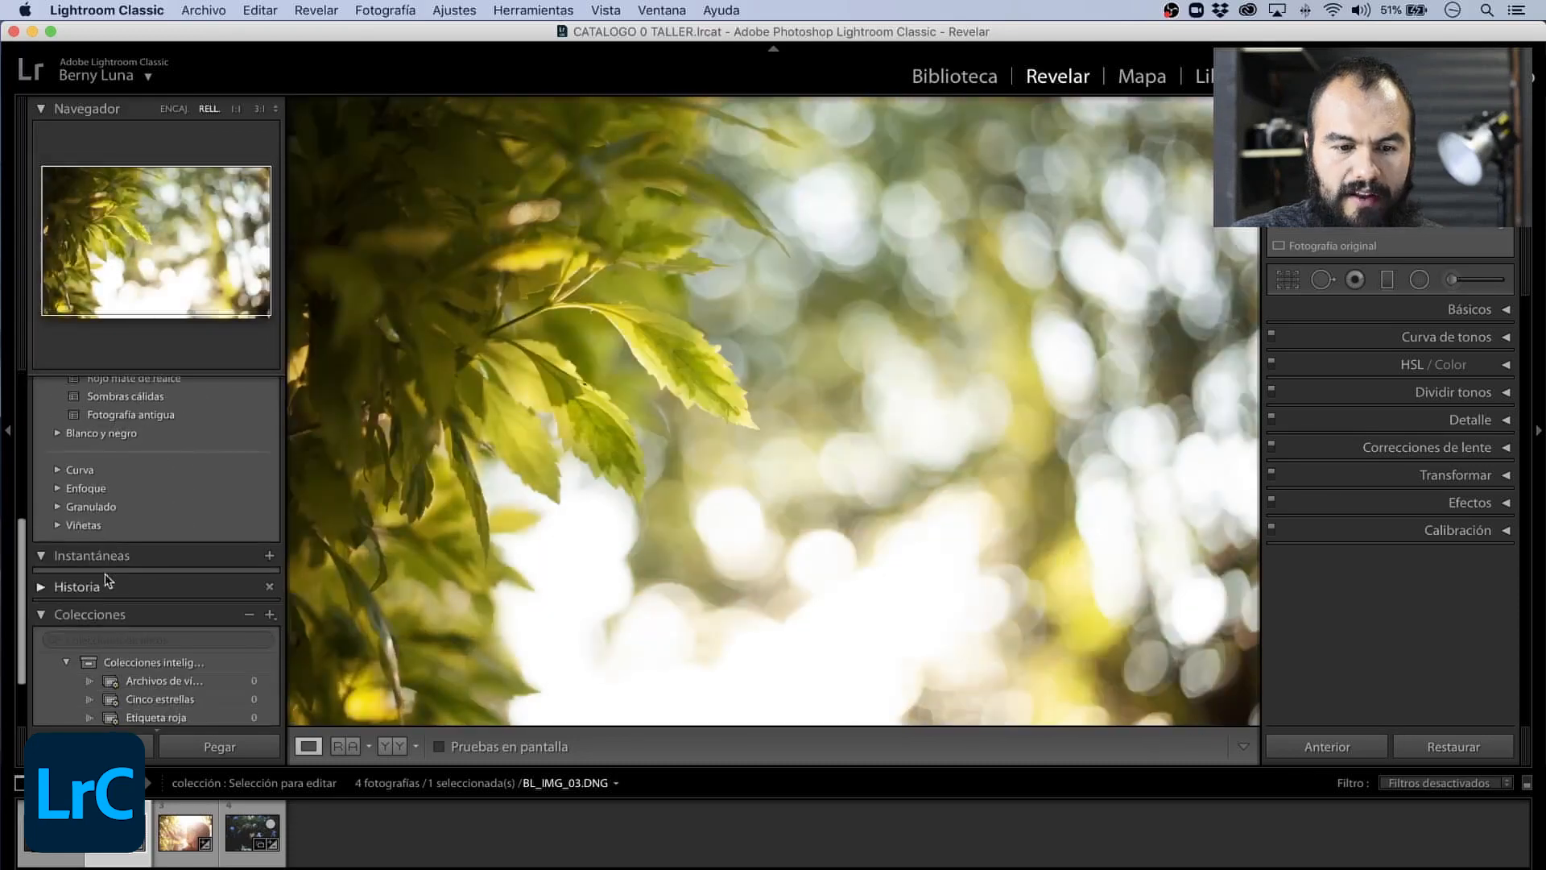
pyautogui.click(65, 470)
pyautogui.click(60, 471)
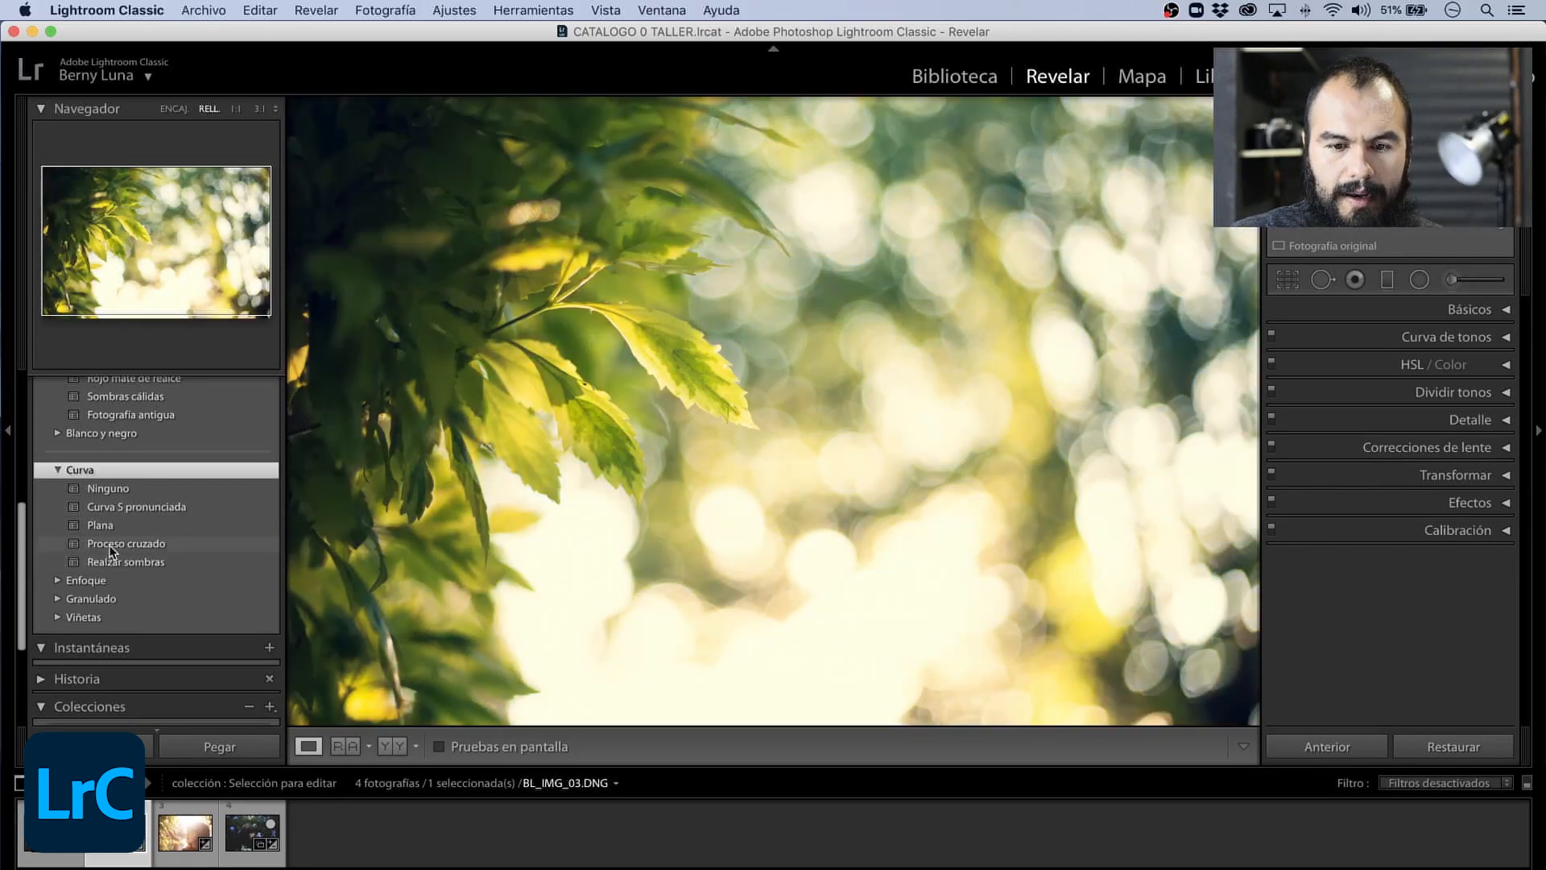
pyautogui.click(112, 546)
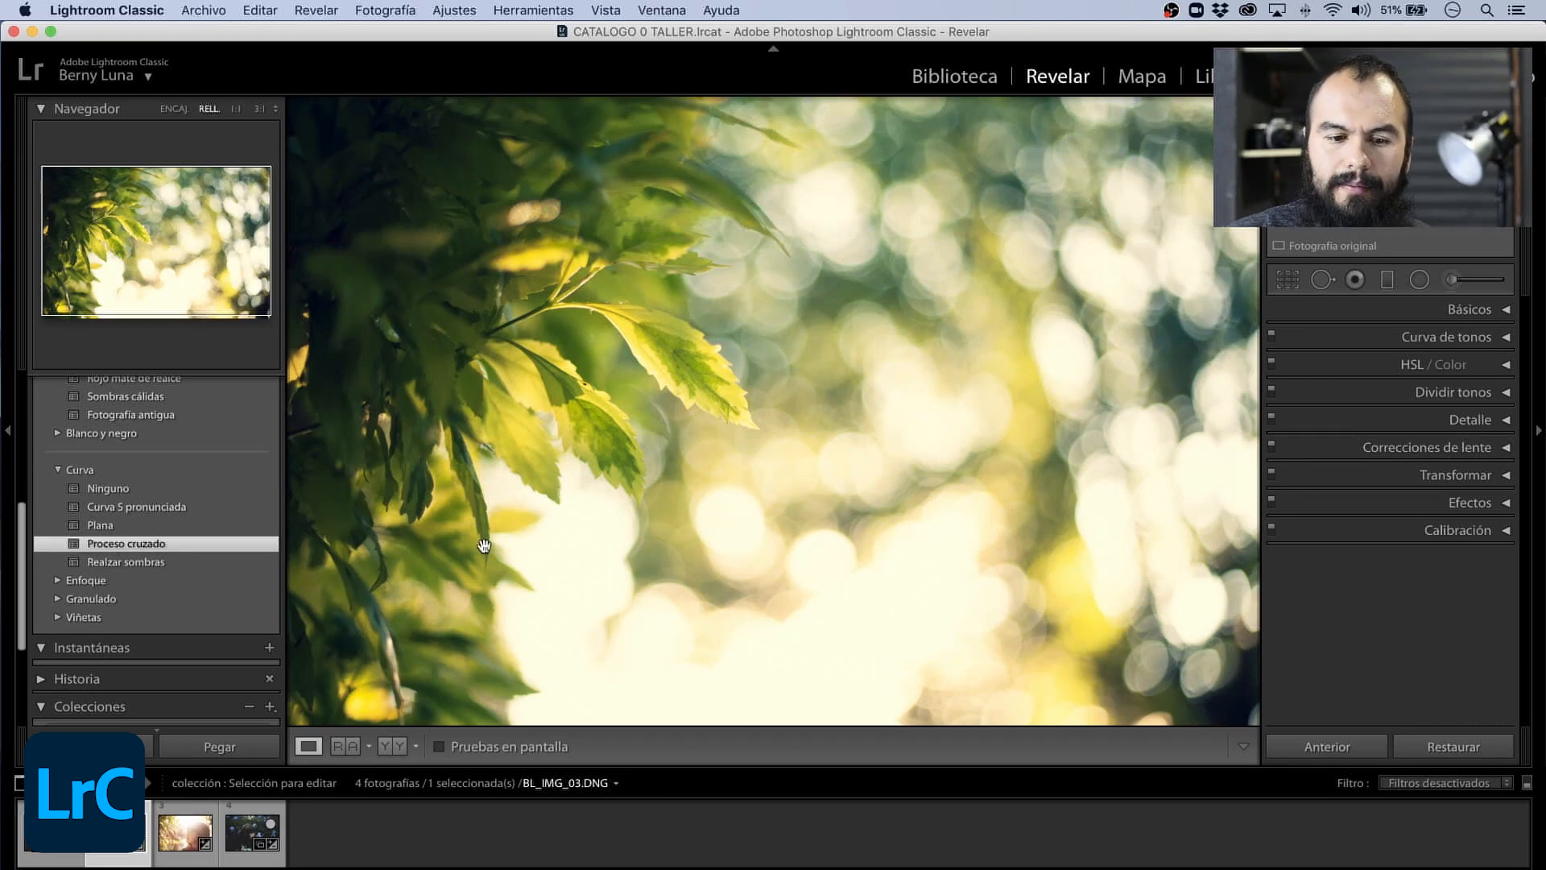
# - Review the edited collection photos, finishing on BL_IMG_09.DNG, and close the catalog window
pyautogui.click(52, 833)
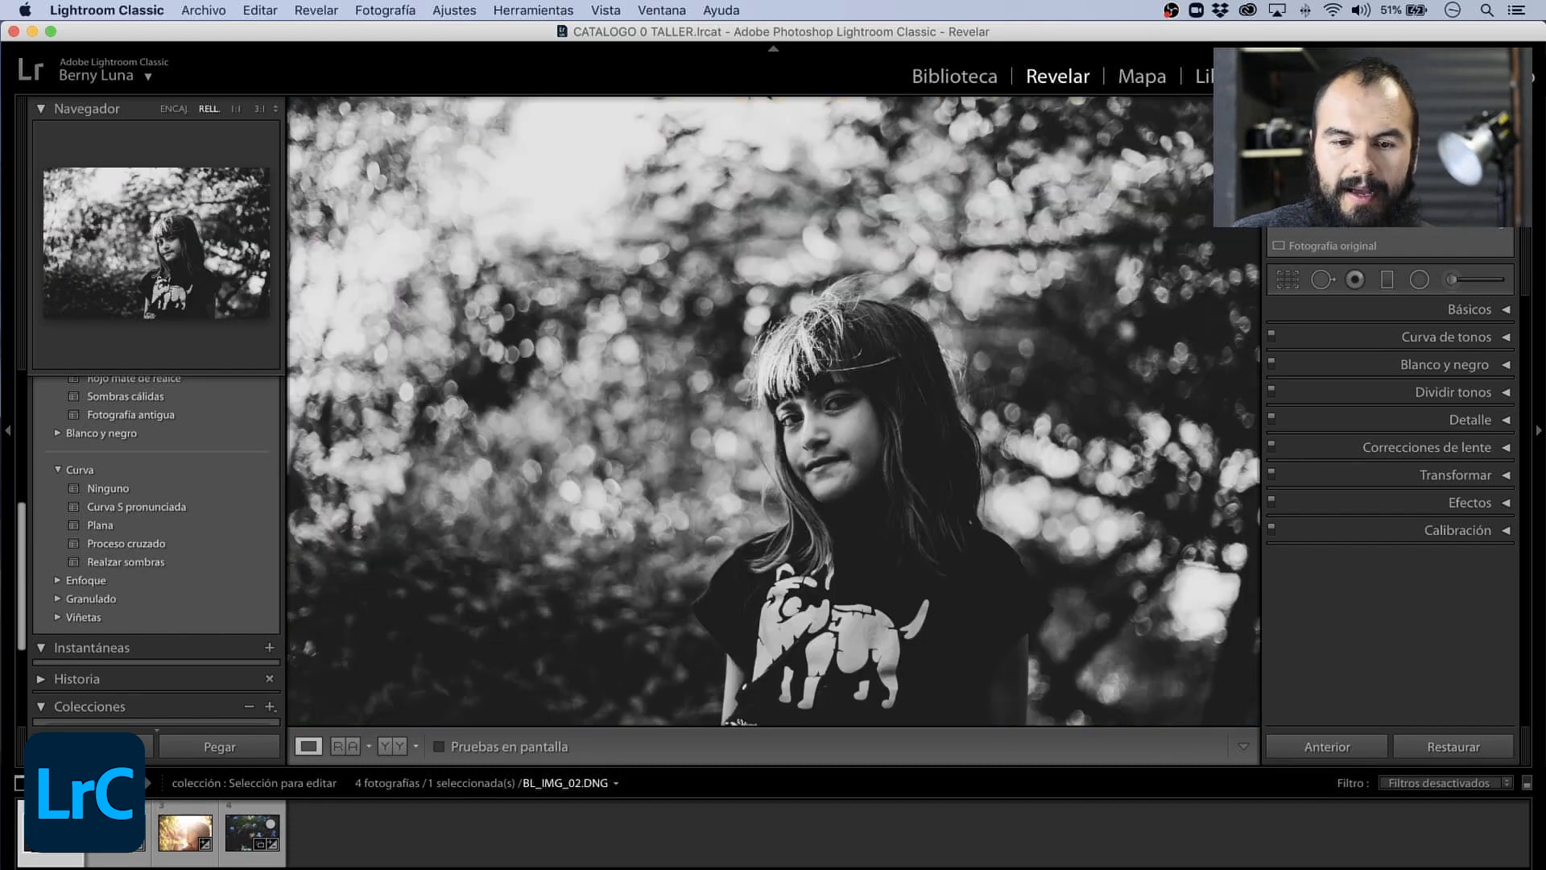
pyautogui.click(185, 832)
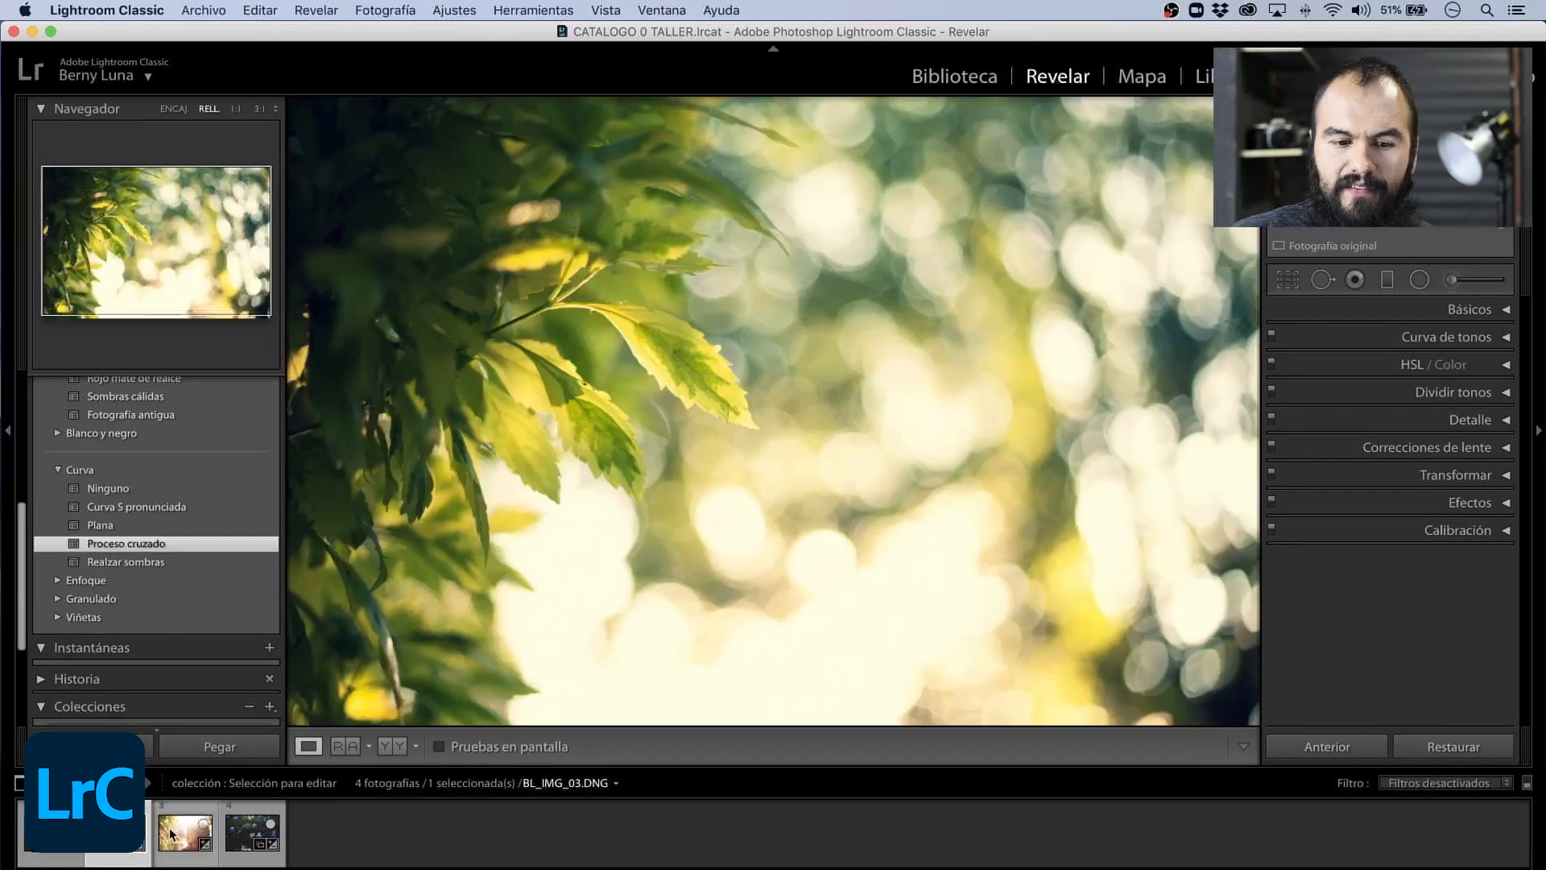
pyautogui.click(231, 829)
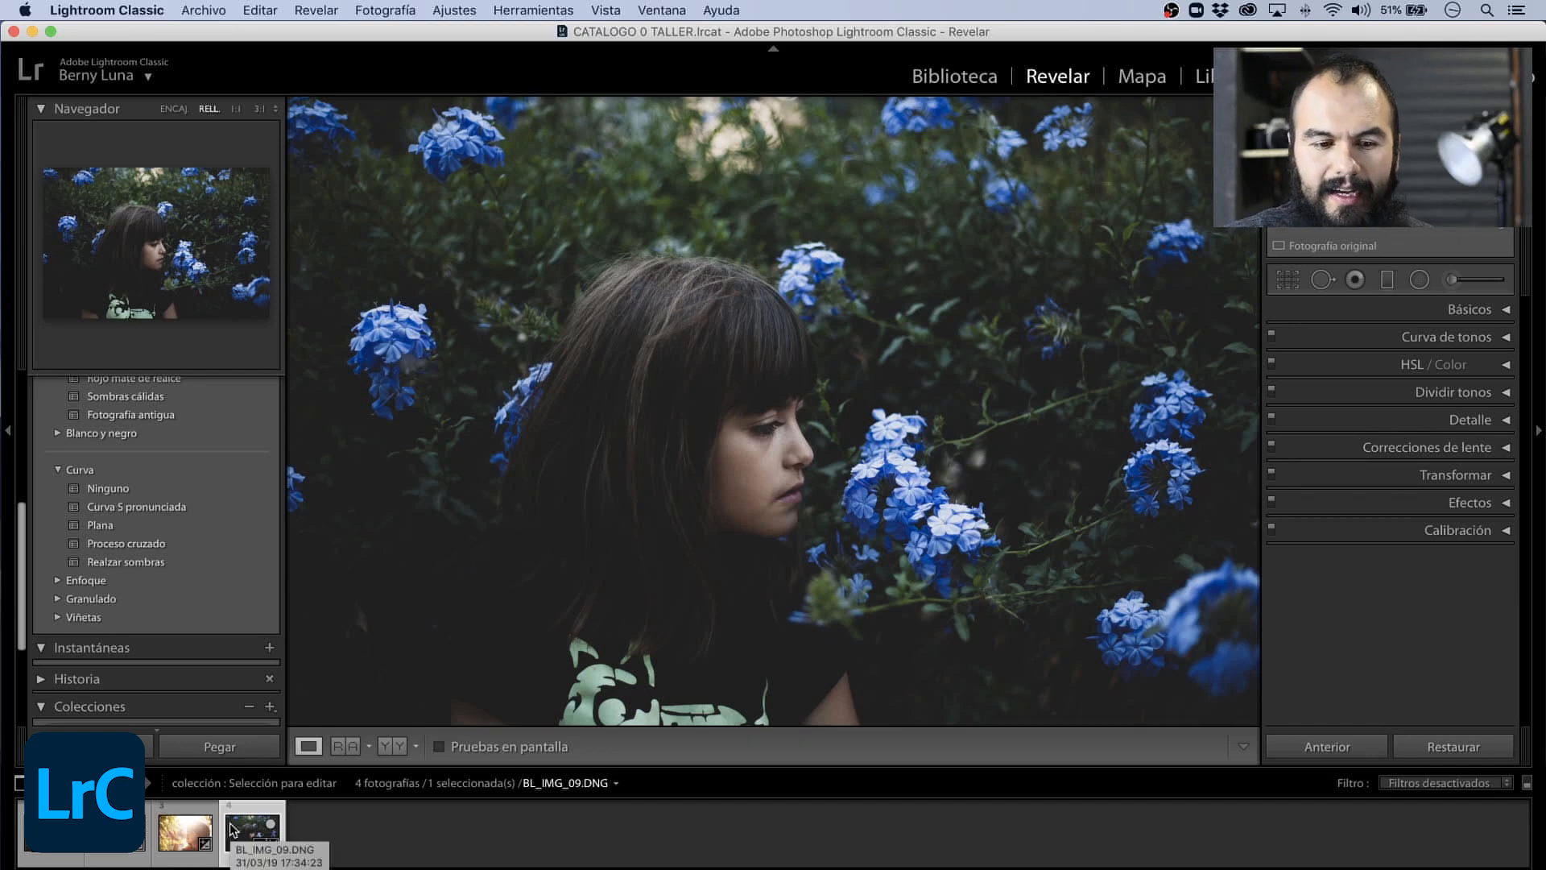
pyautogui.click(13, 31)
pyautogui.click(972, 330)
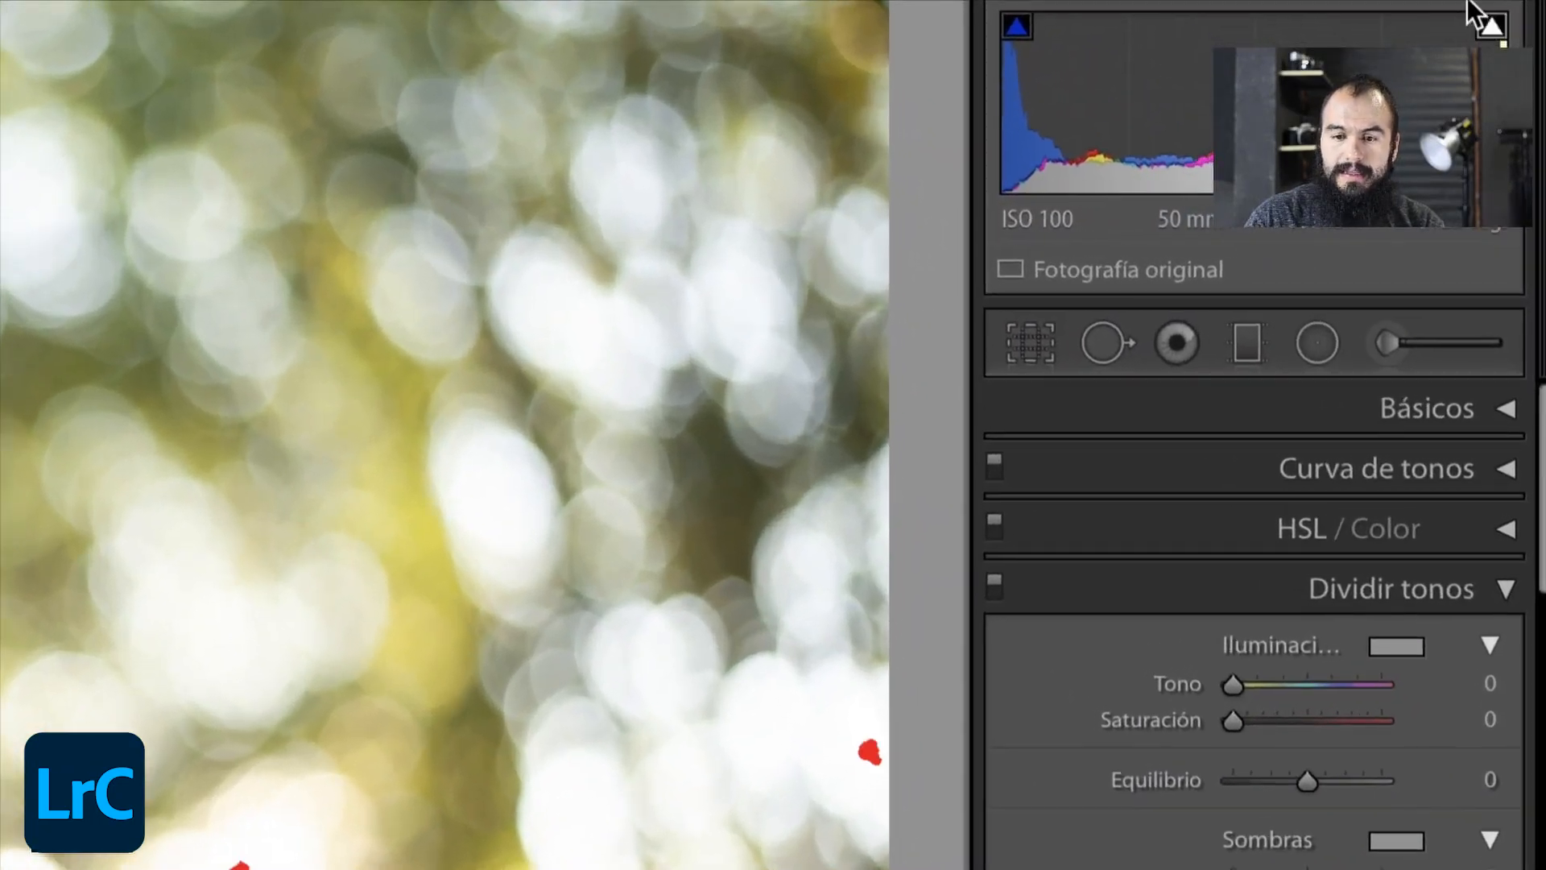
# - Collapse the Dividir tonos, Detalle and Correcciones de lente adjustment sections
pyautogui.click(1515, 591)
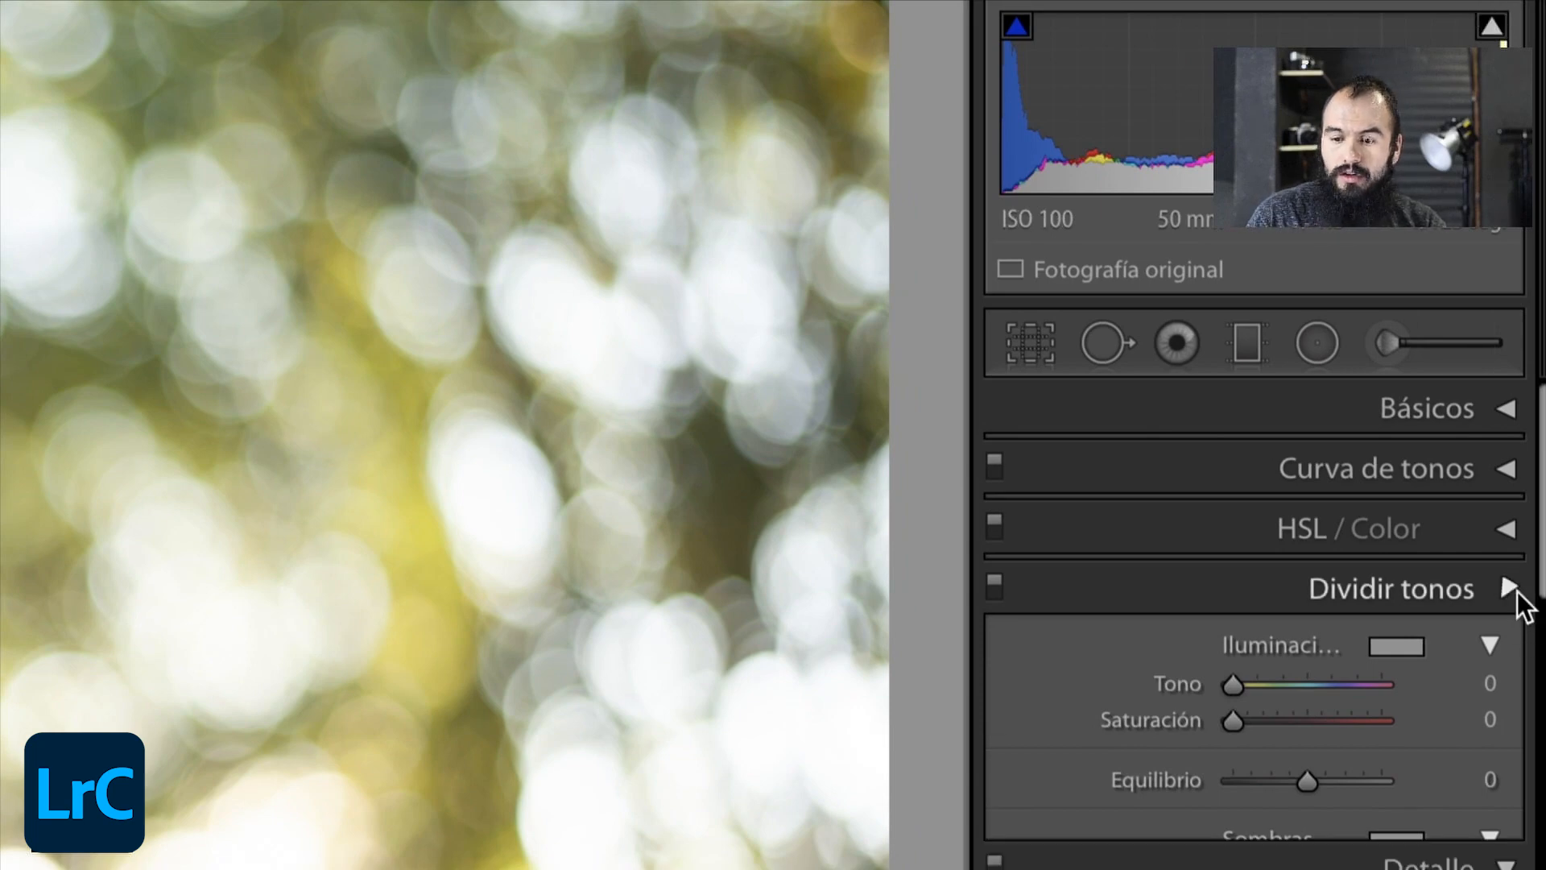
pyautogui.click(1506, 649)
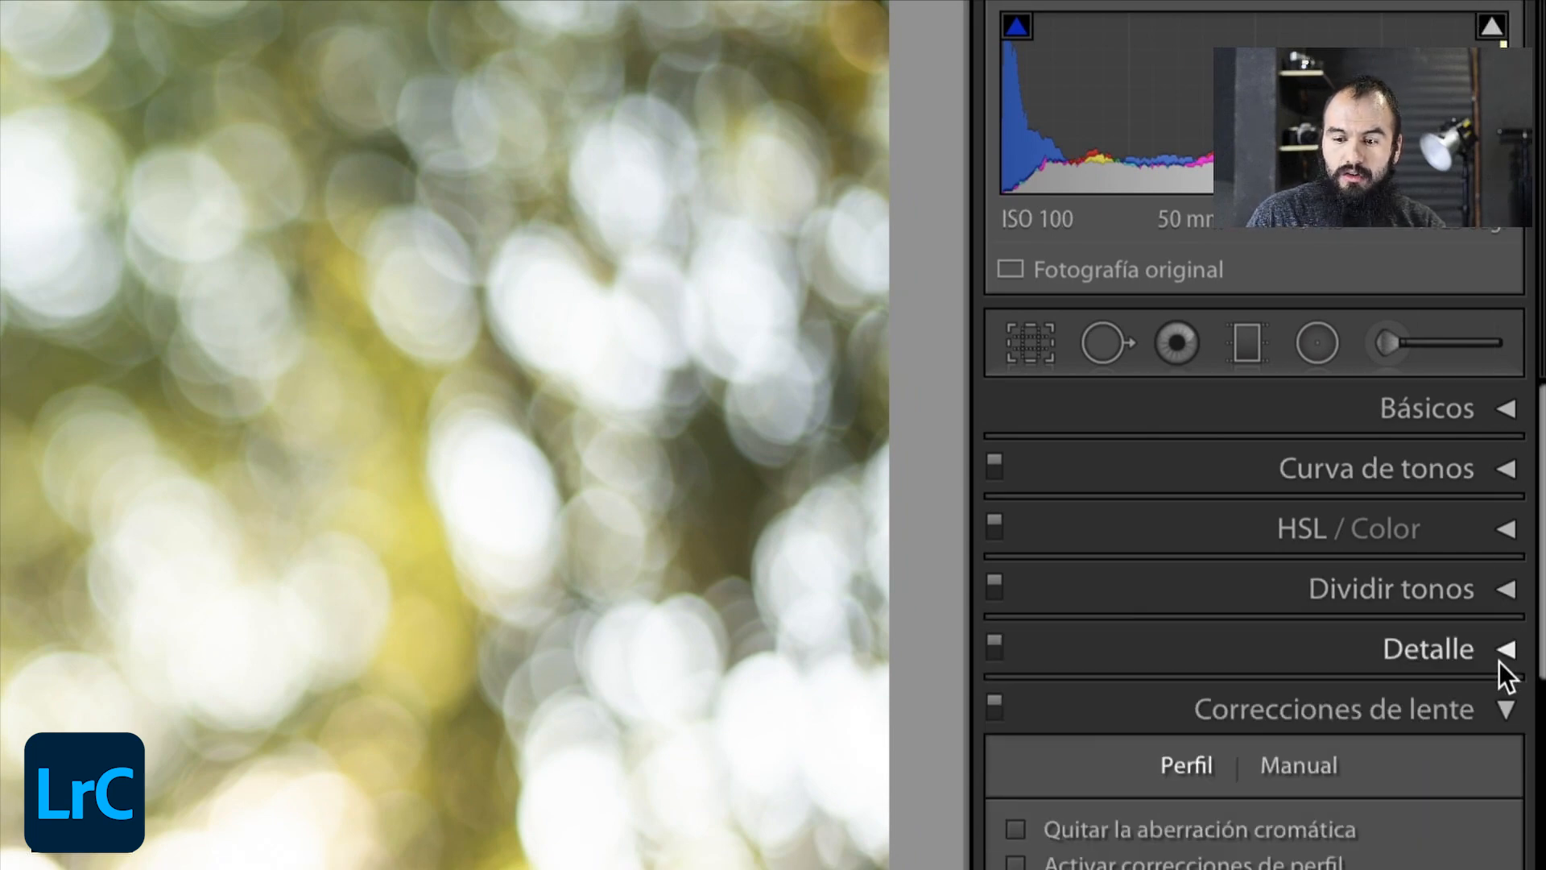
pyautogui.click(1506, 709)
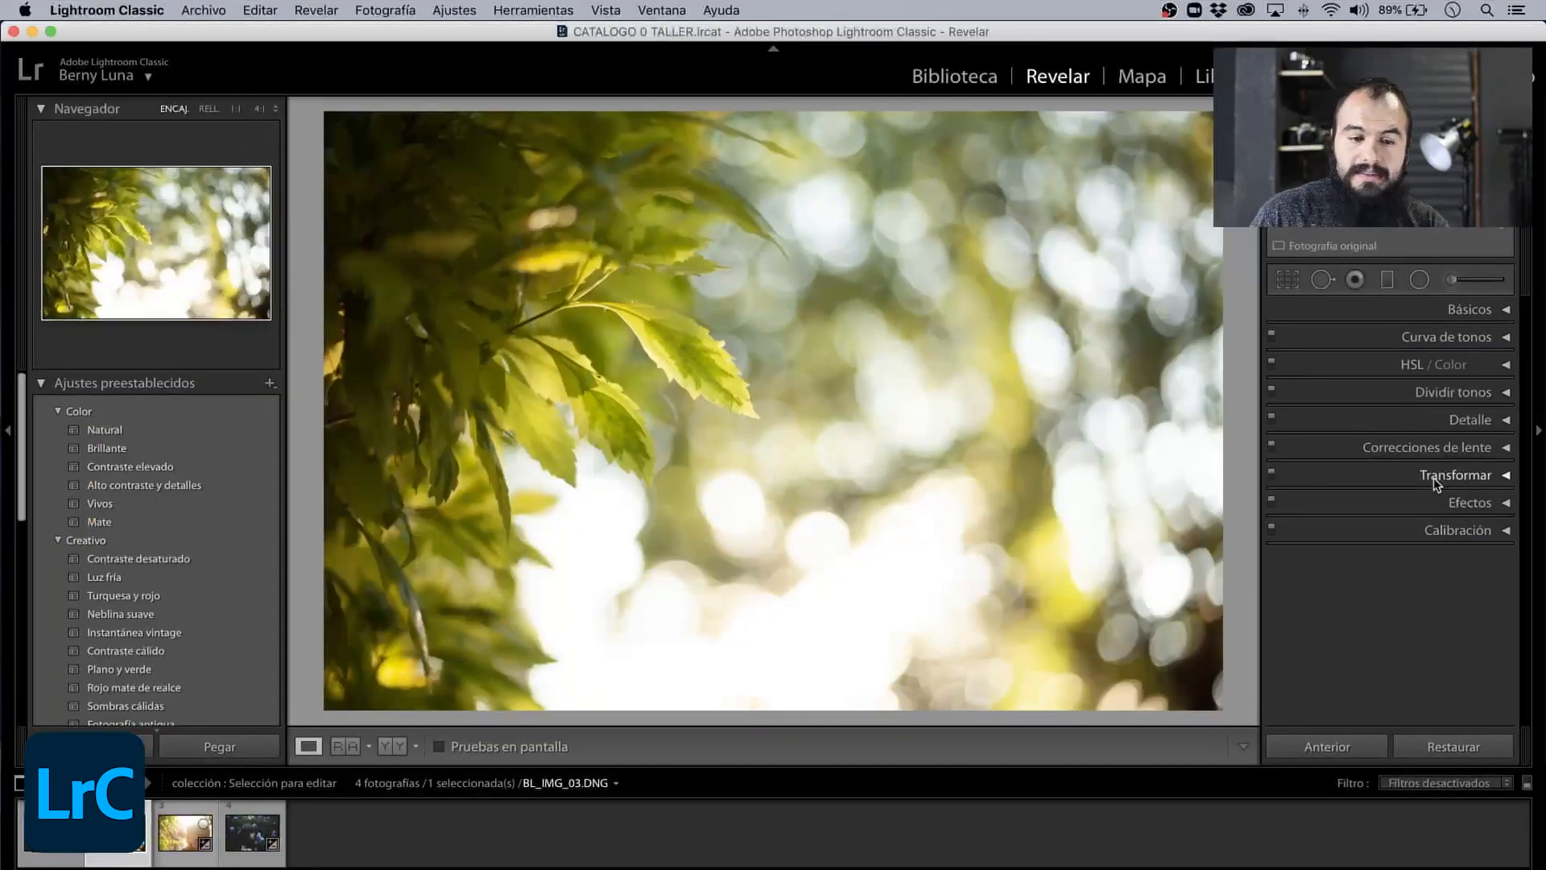
# - In the Básicos settings of the leaves photo, set Temperatura to 7,448, Matiz to −12, Exposición to −0.75 and Contraste to +51
pyautogui.click(1502, 309)
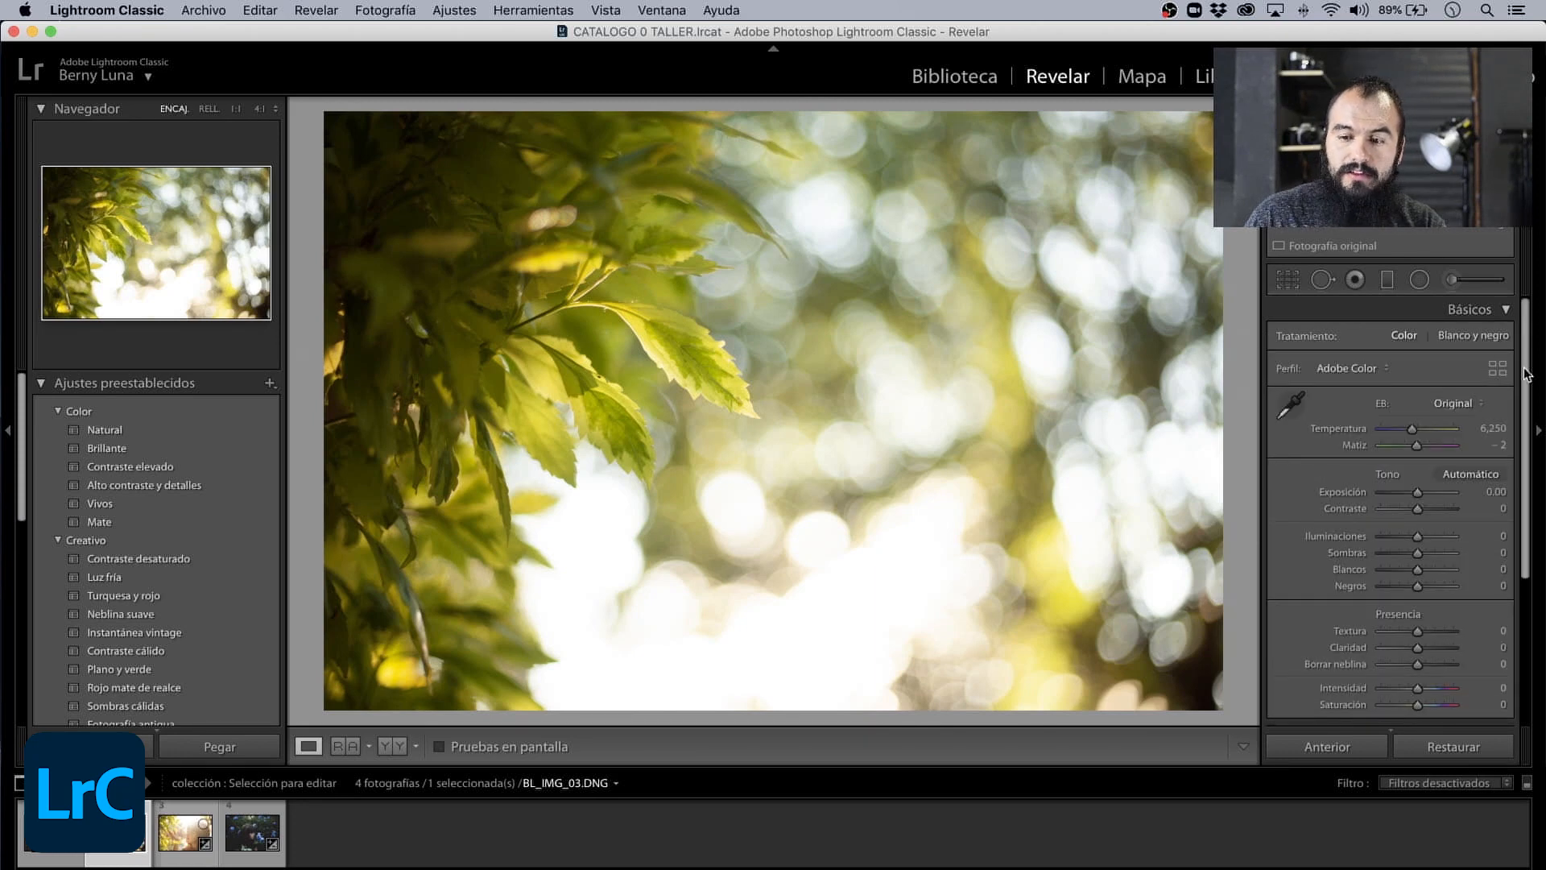
pyautogui.moveTo(1523, 373); pyautogui.dragTo(1524, 367)
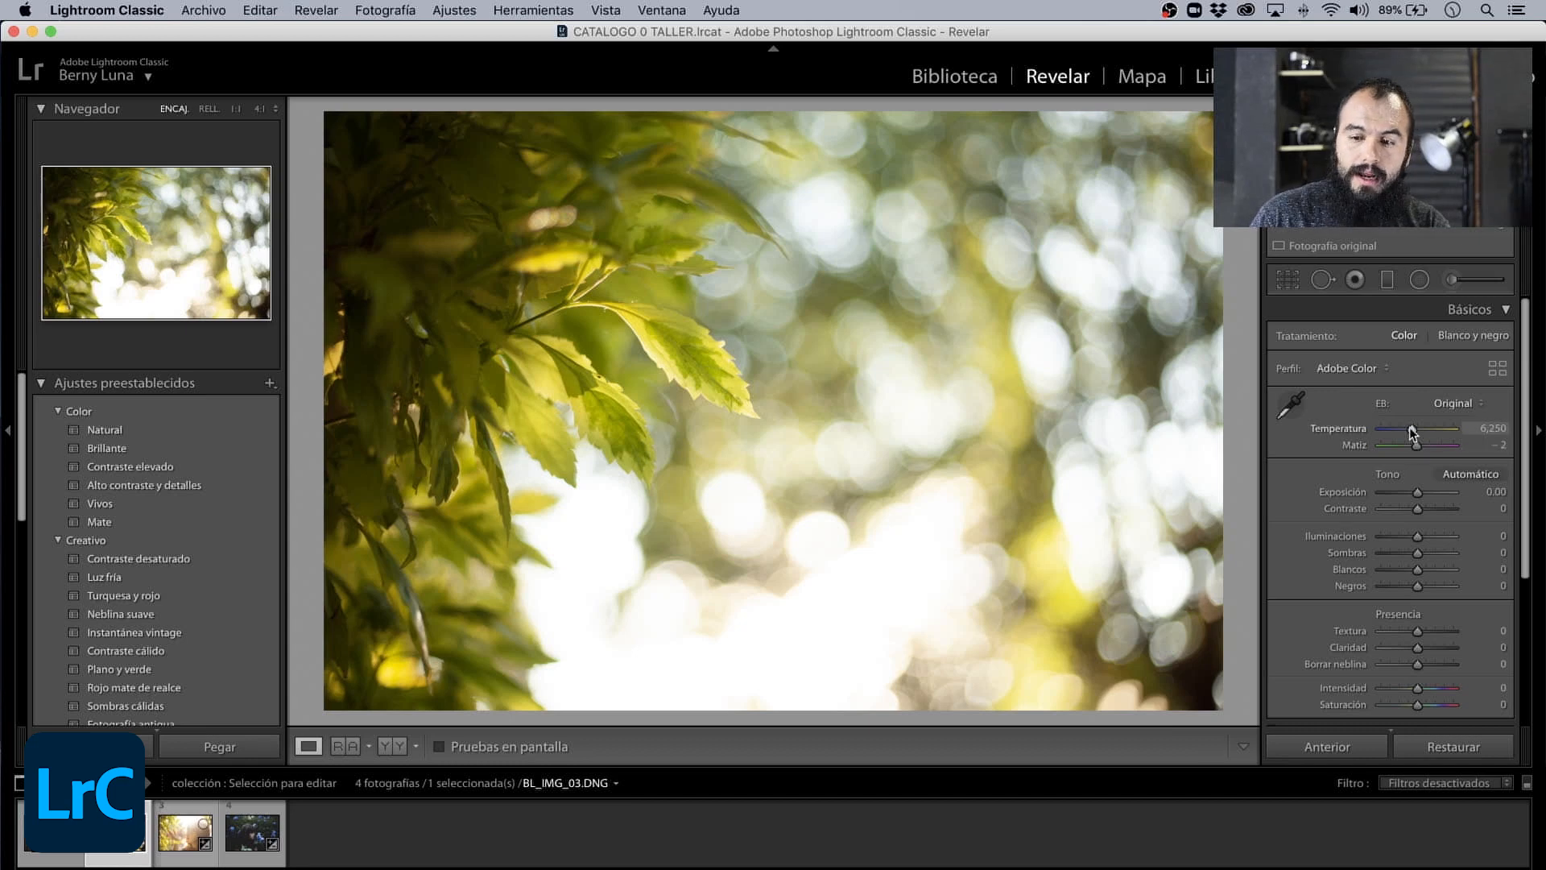
pyautogui.moveTo(1411, 428)
pyautogui.mouseDown()
pyautogui.moveTo(1386, 430)
pyautogui.moveTo(1434, 432)
pyautogui.moveTo(1412, 450)
pyautogui.mouseUp()
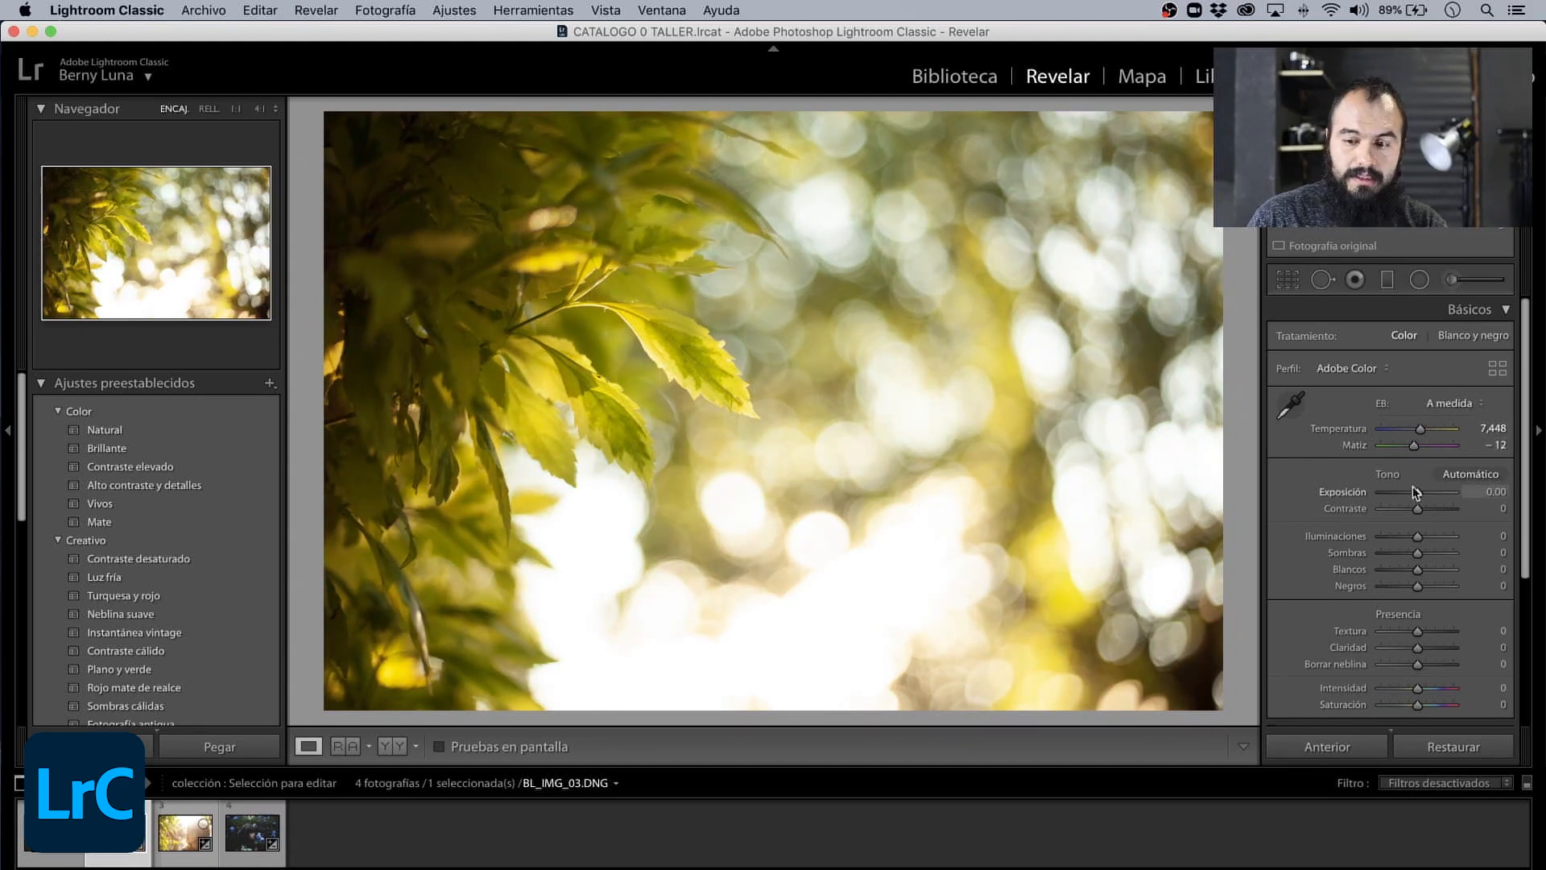
pyautogui.moveTo(1415, 494)
pyautogui.mouseDown()
pyautogui.moveTo(1397, 499)
pyautogui.moveTo(1432, 498)
pyautogui.moveTo(1406, 503)
pyautogui.mouseUp()
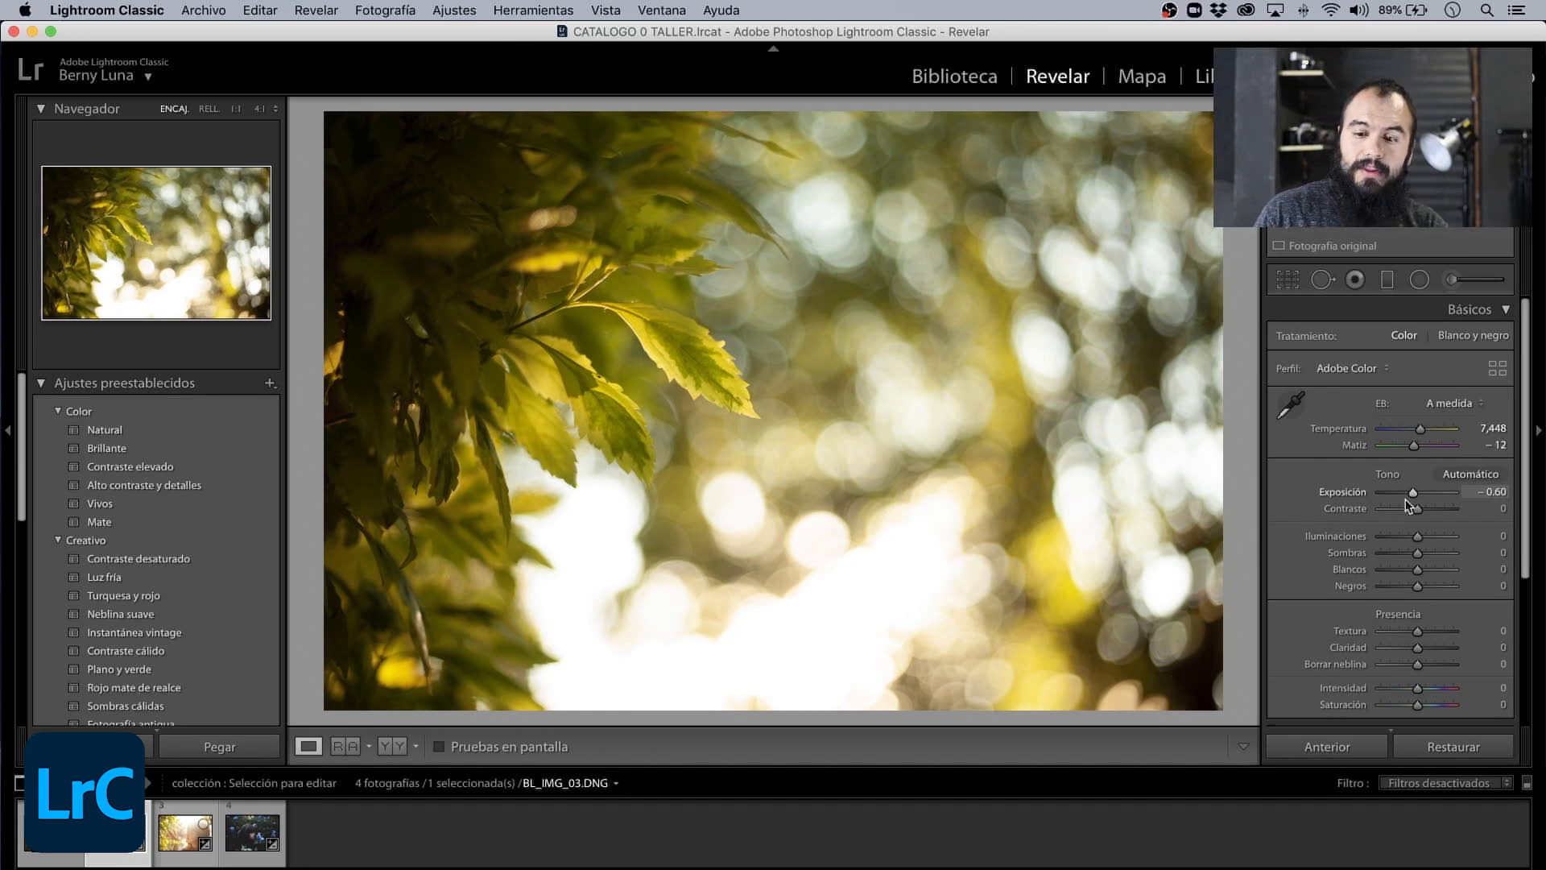
pyautogui.moveTo(1408, 496); pyautogui.dragTo(1437, 517)
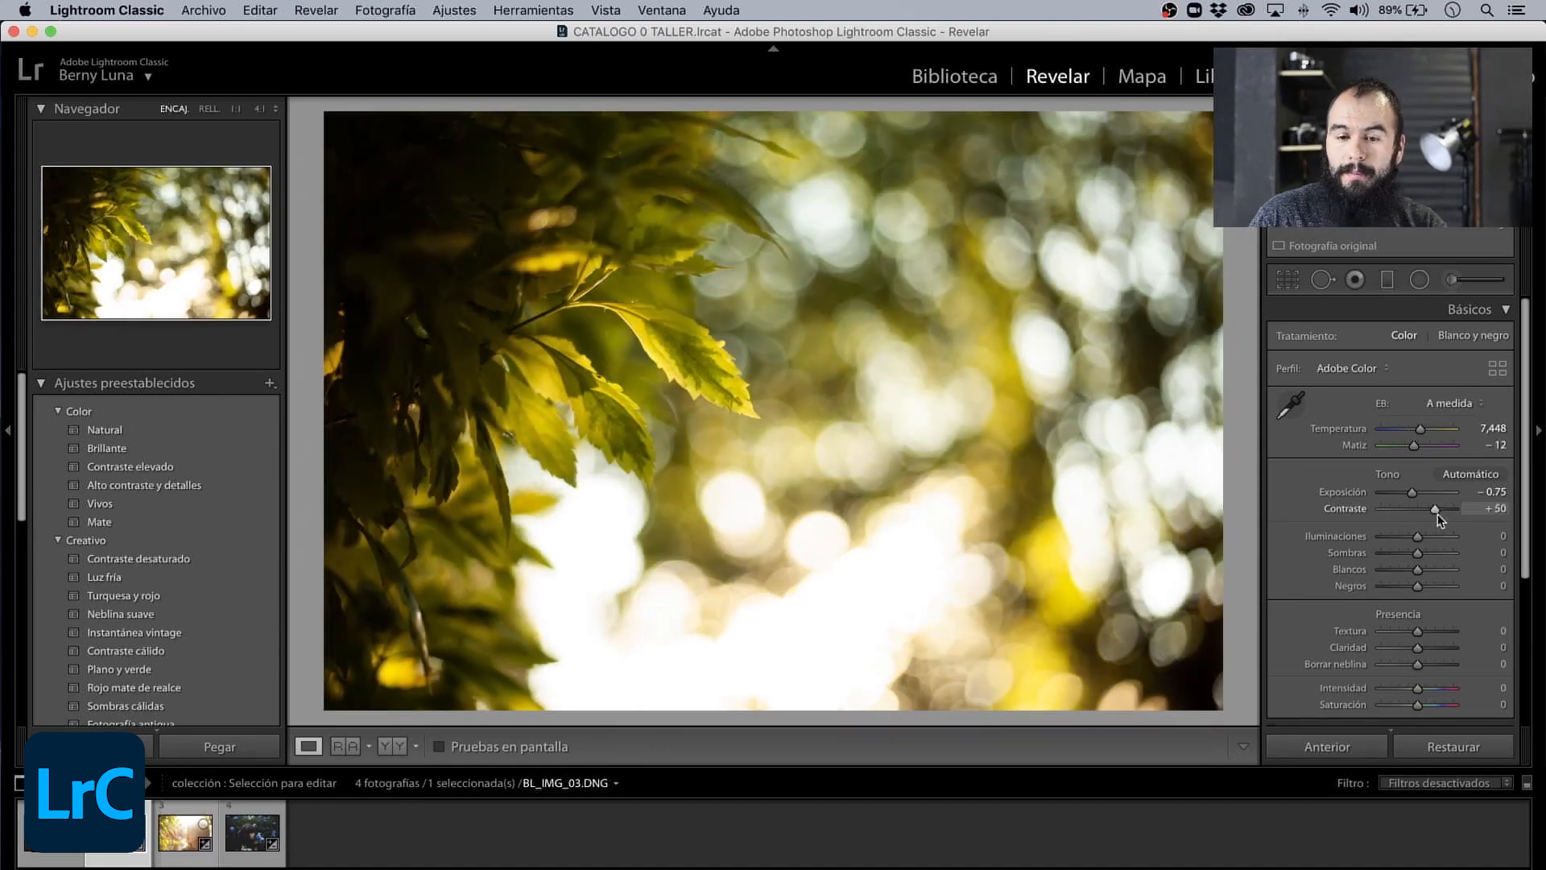
# - Set Iluminaciones −76, Sombras +70, Blancos +27, Negros −4, Textura +53, Claridad +29 and Intensidad +13 on the leaves photo
pyautogui.scroll(-1, 1433, 564)
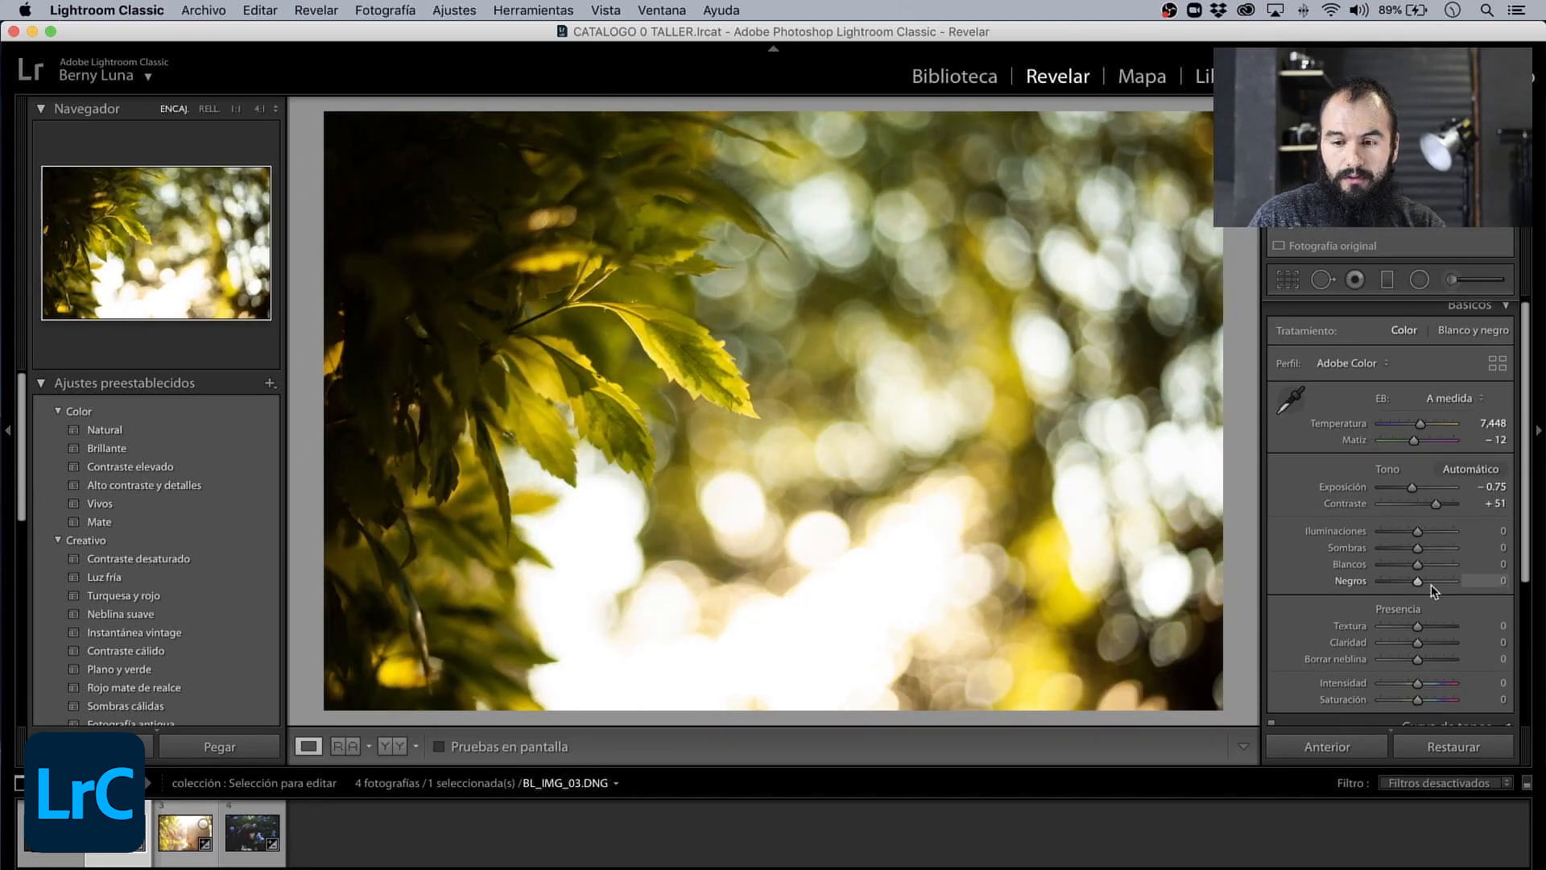
pyautogui.moveTo(1417, 531); pyautogui.dragTo(1430, 572)
pyautogui.scroll(-3, 1423, 581)
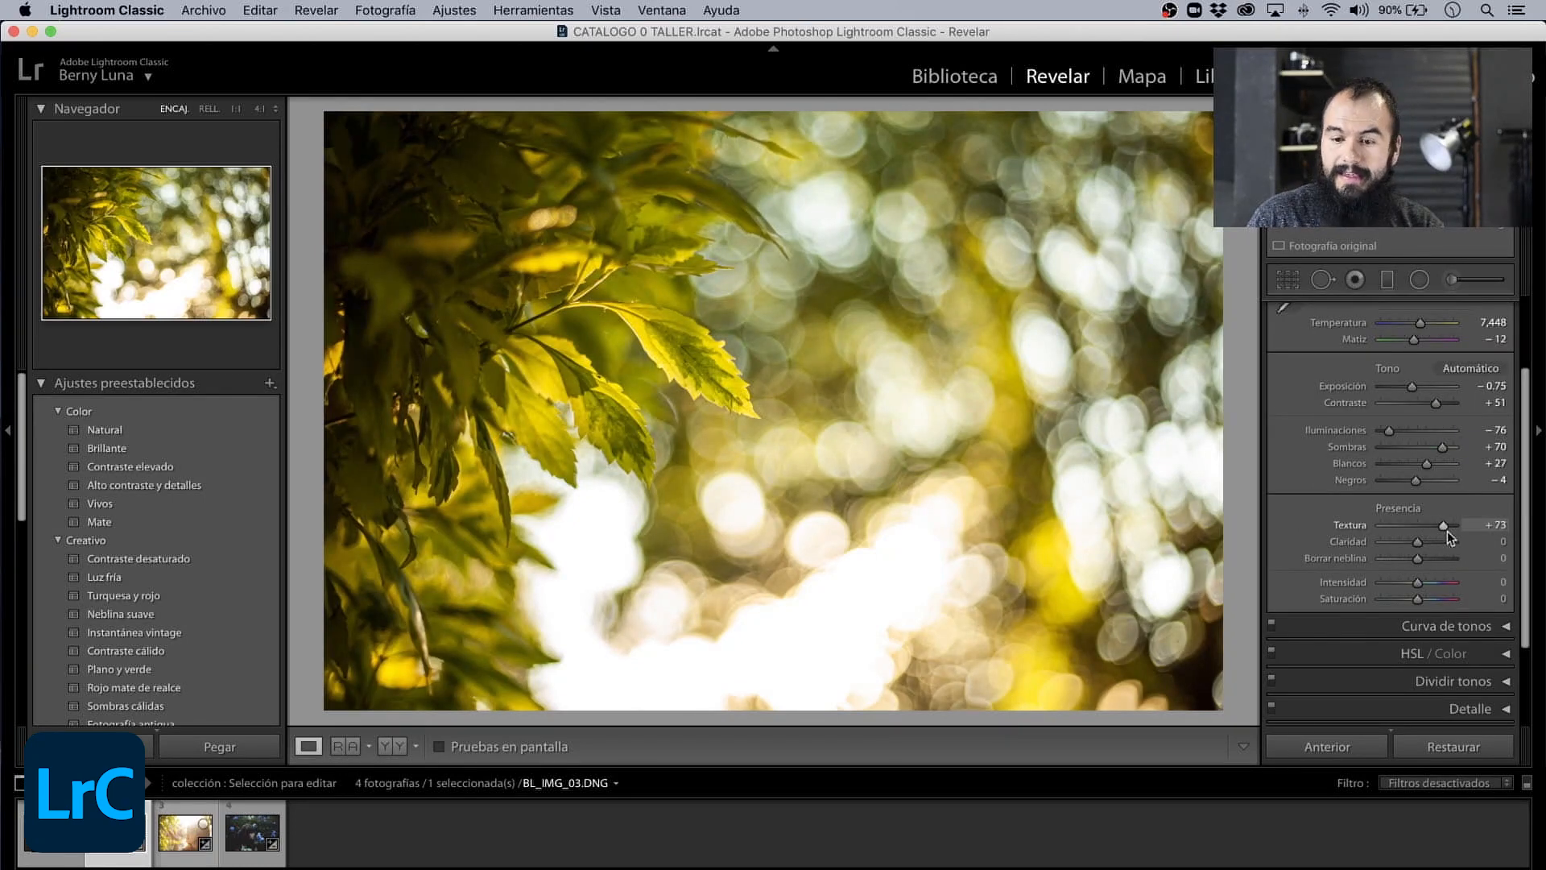
pyautogui.moveTo(1447, 530); pyautogui.dragTo(1421, 591)
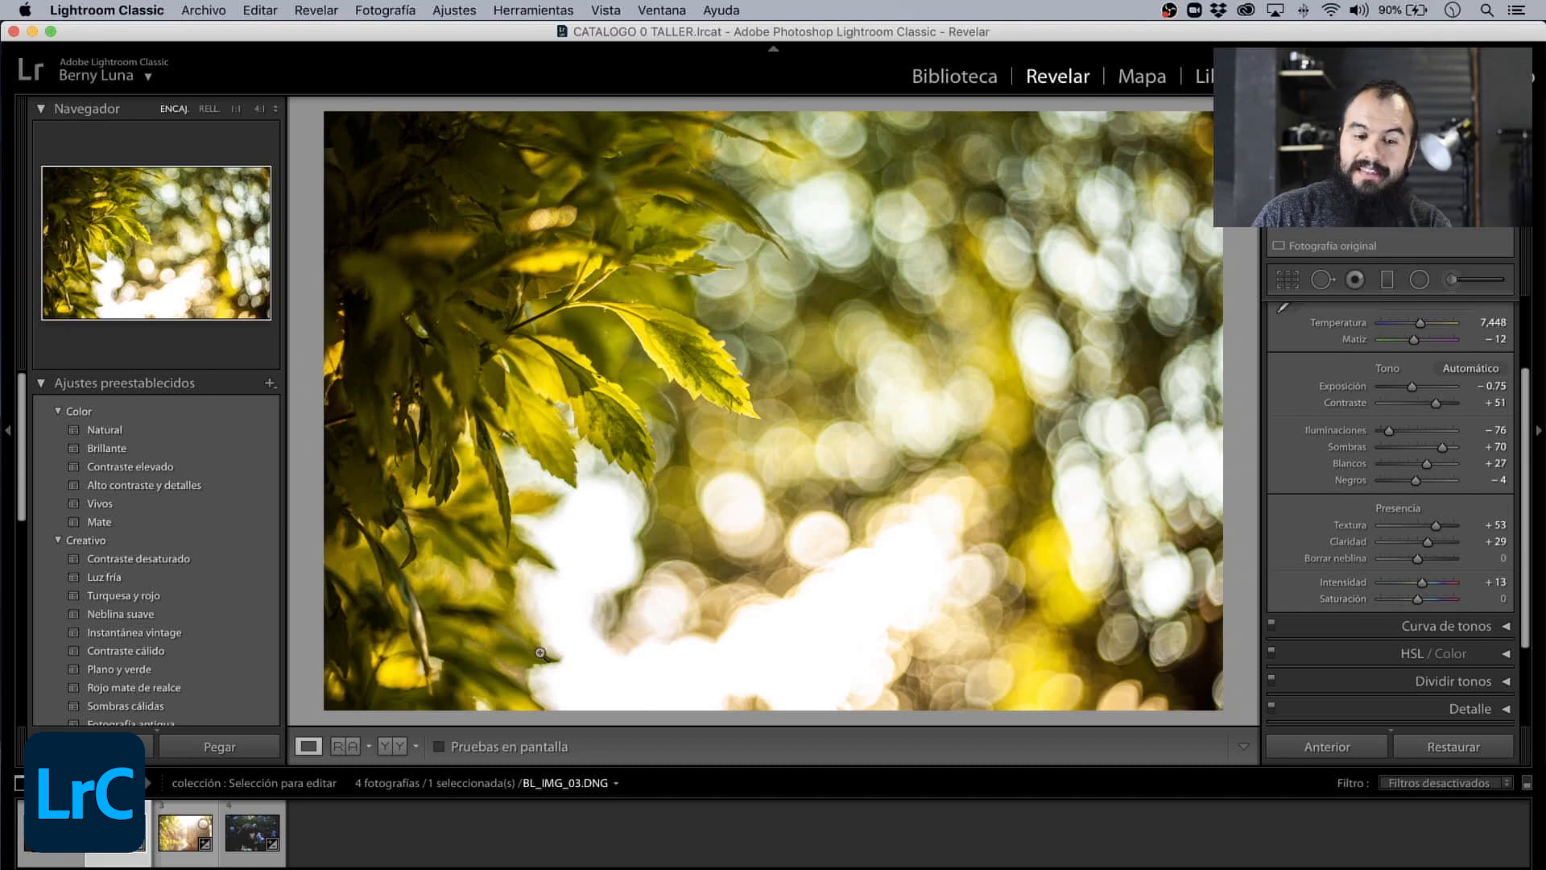
# - Compare the leaves photo before and after editing, side by side and as a split image, and return to the single view
pyautogui.click(387, 748)
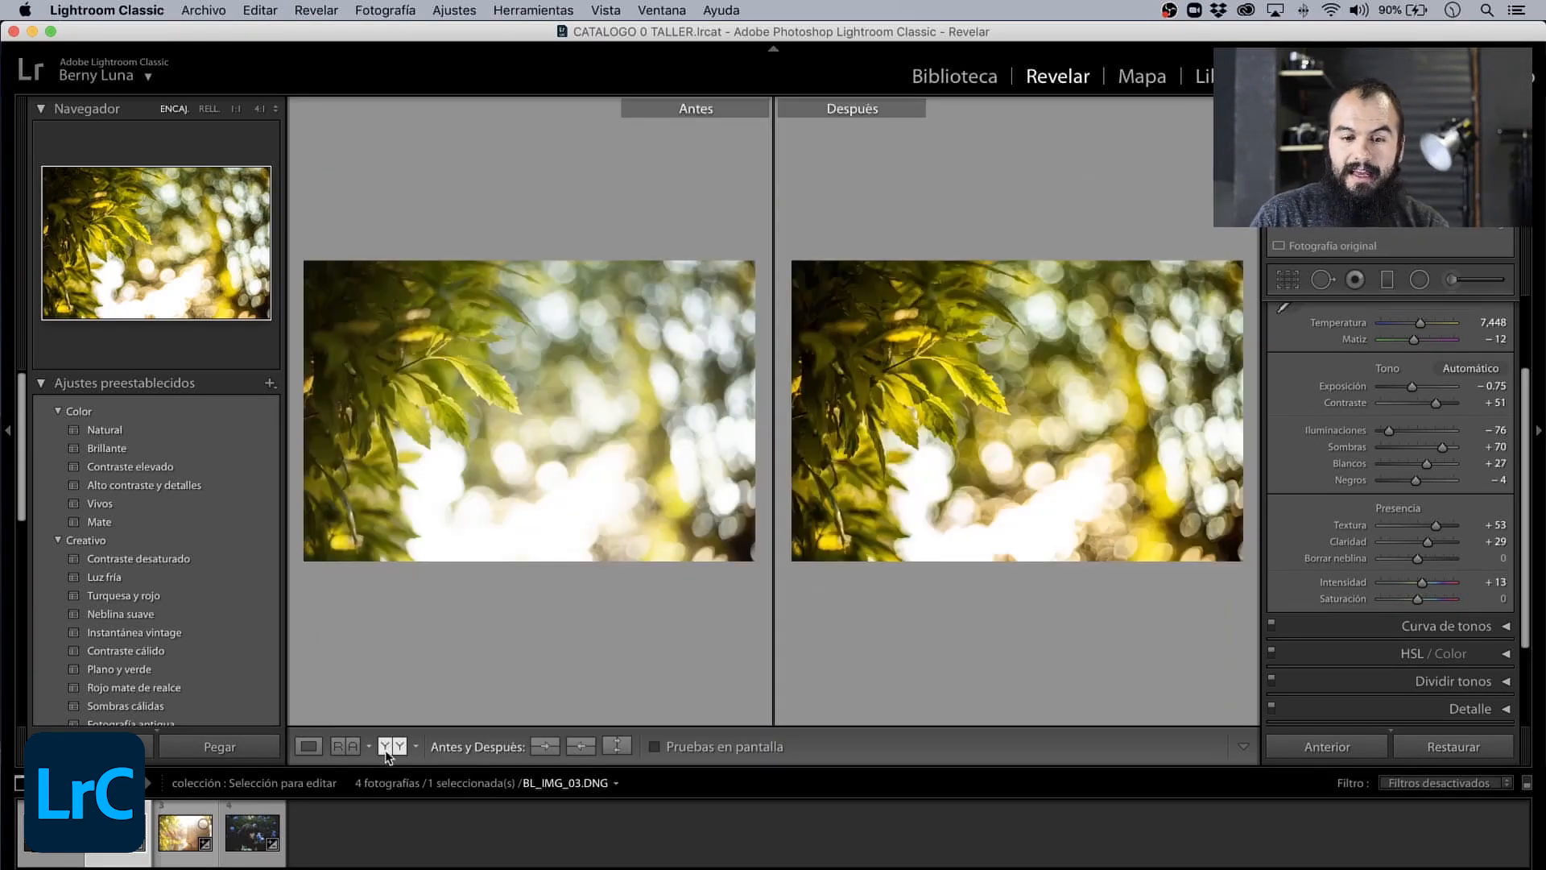
pyautogui.click(387, 755)
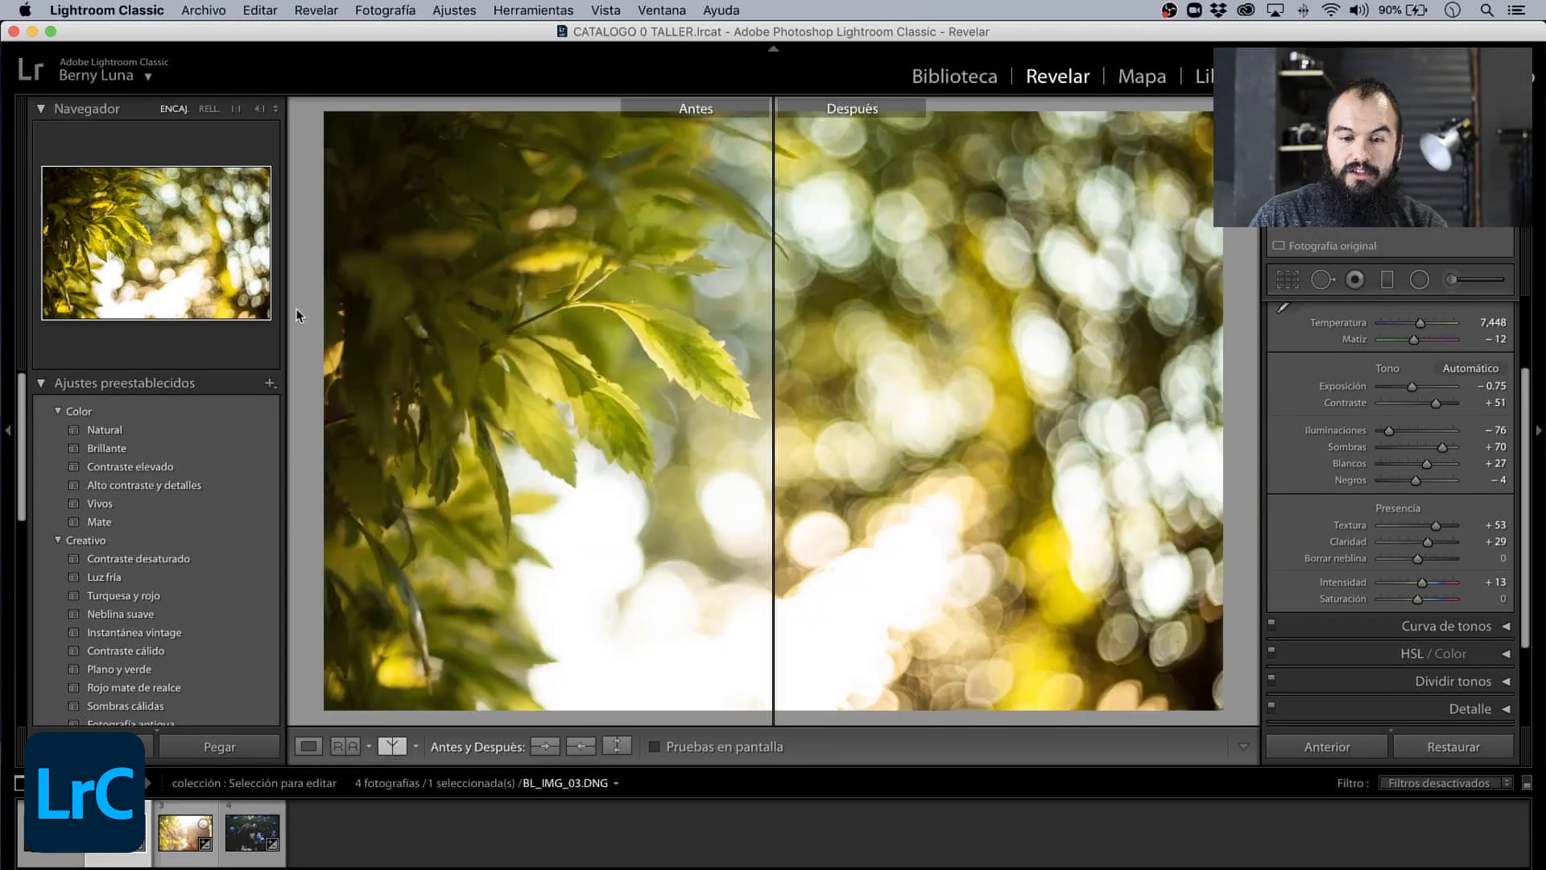
pyautogui.click(132, 253)
pyautogui.moveTo(132, 253); pyautogui.dragTo(106, 242)
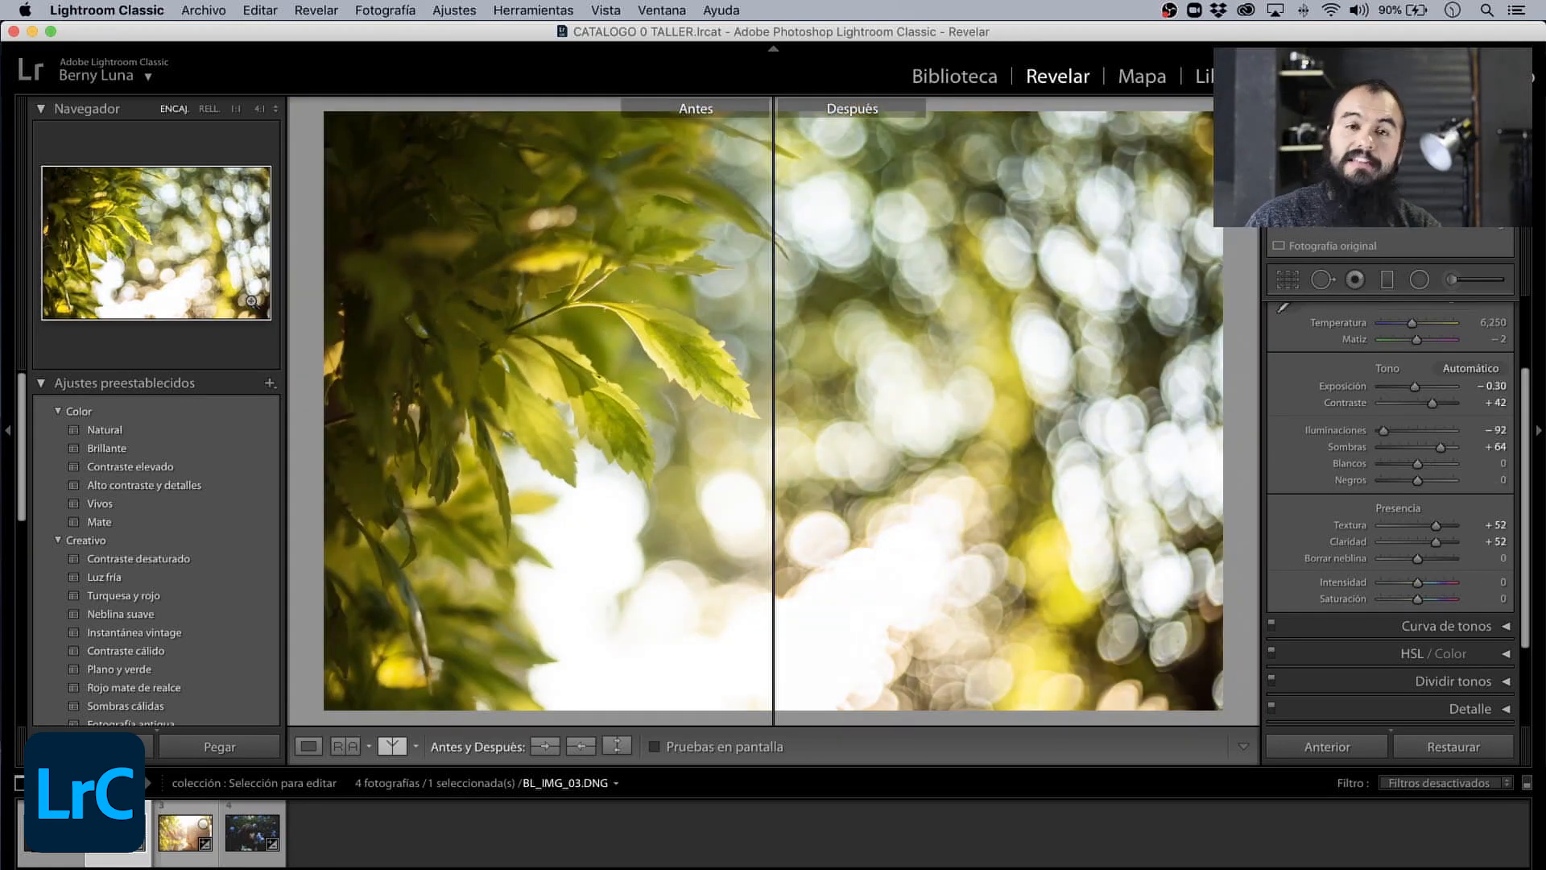
pyautogui.click(314, 751)
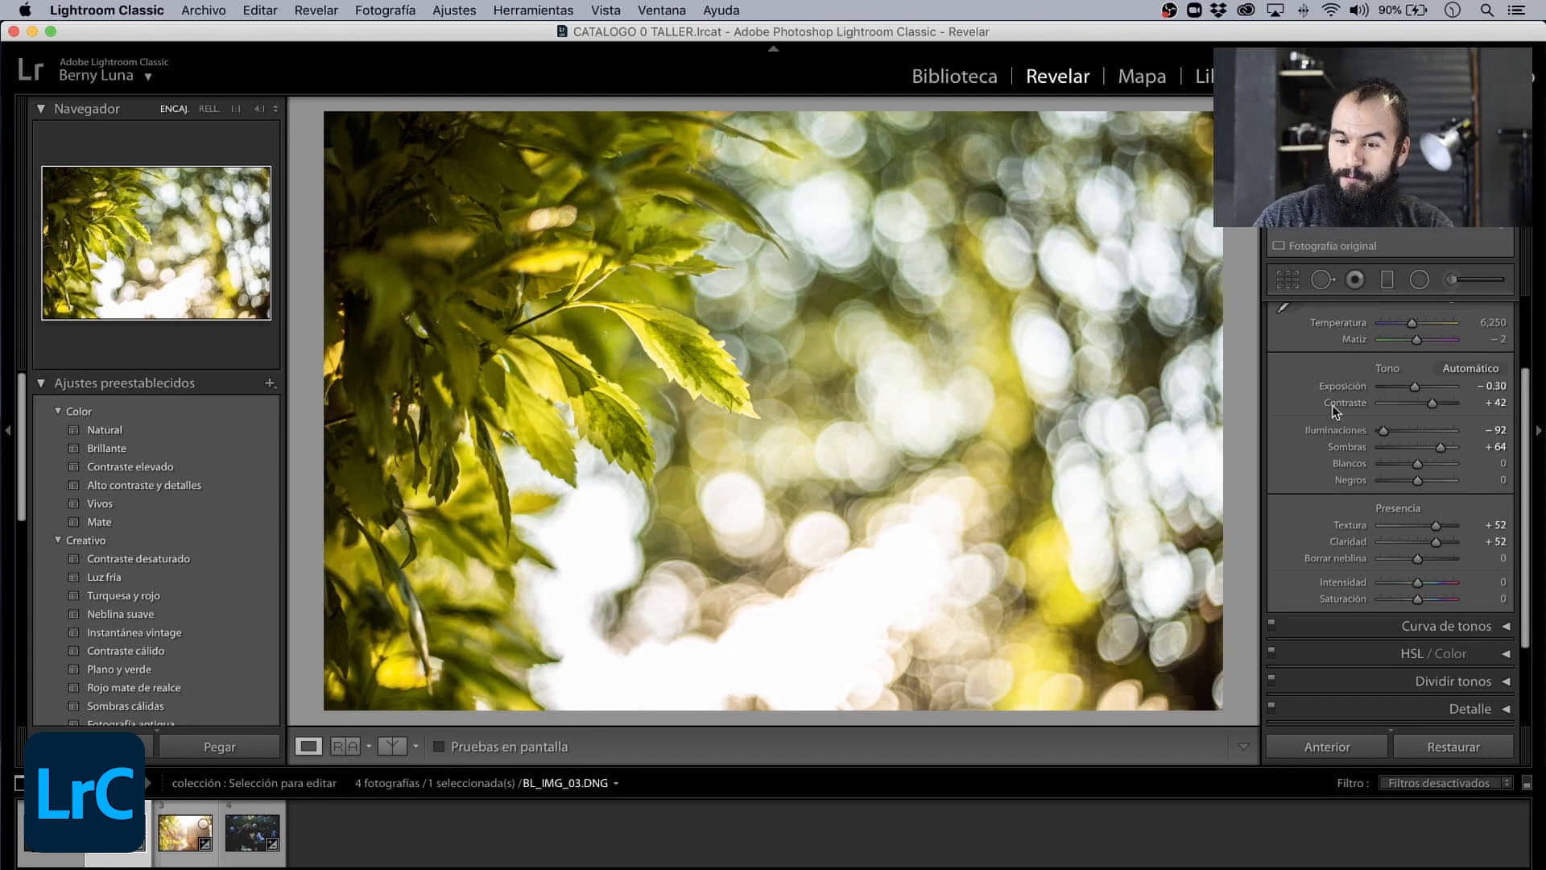
# - Collapse Básicos, expand Curva de tonos, and set the curve's Iluminaciones to −12 and Claros to +3
pyautogui.scroll(2, 1440, 390)
pyautogui.click(1505, 309)
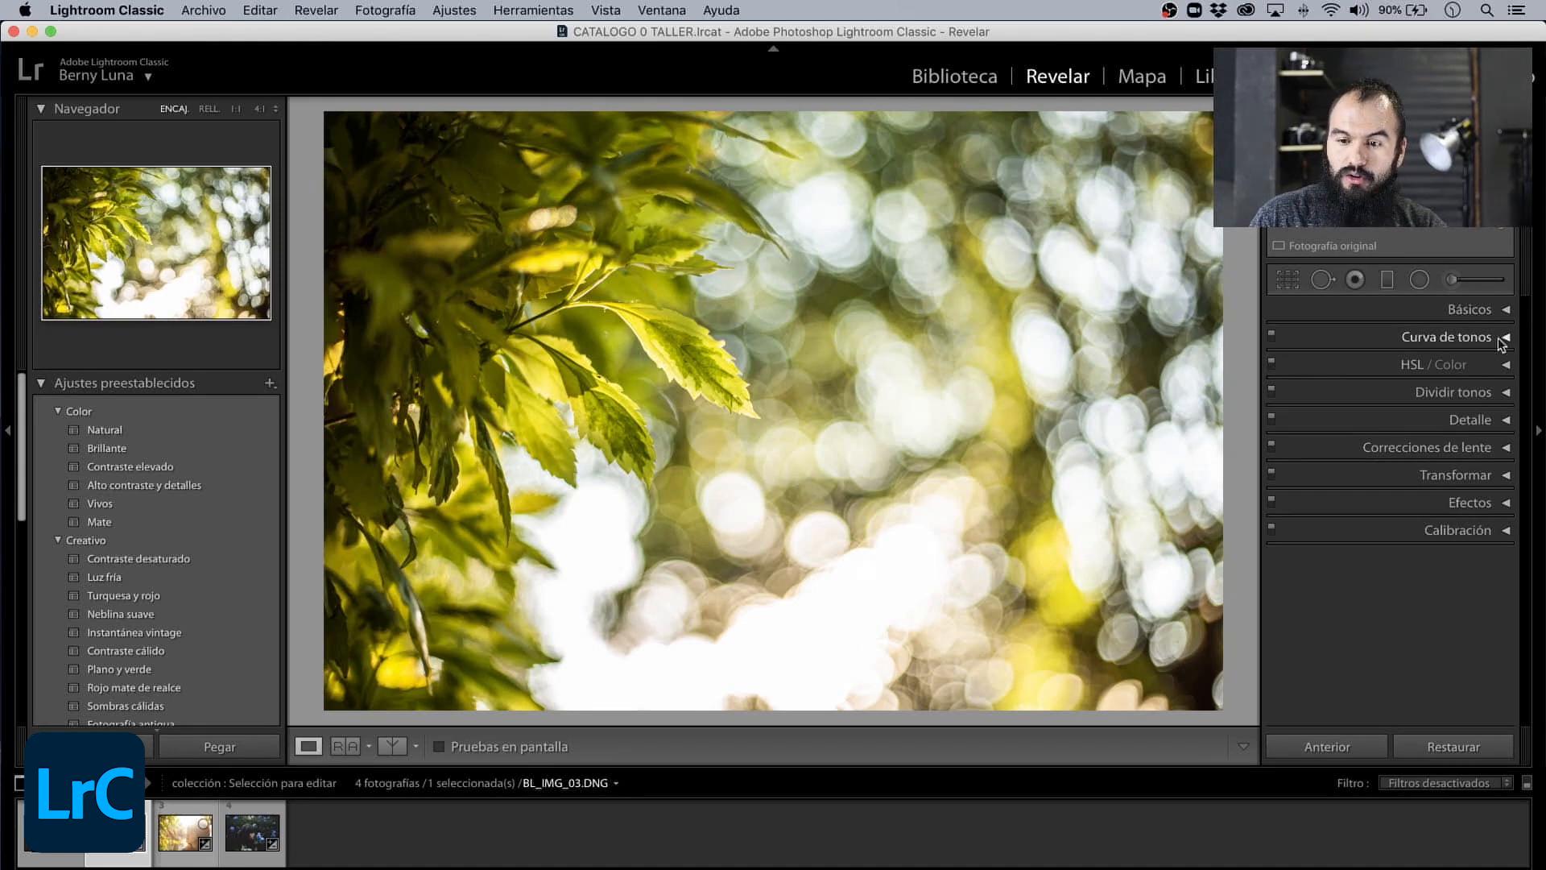
pyautogui.click(1504, 337)
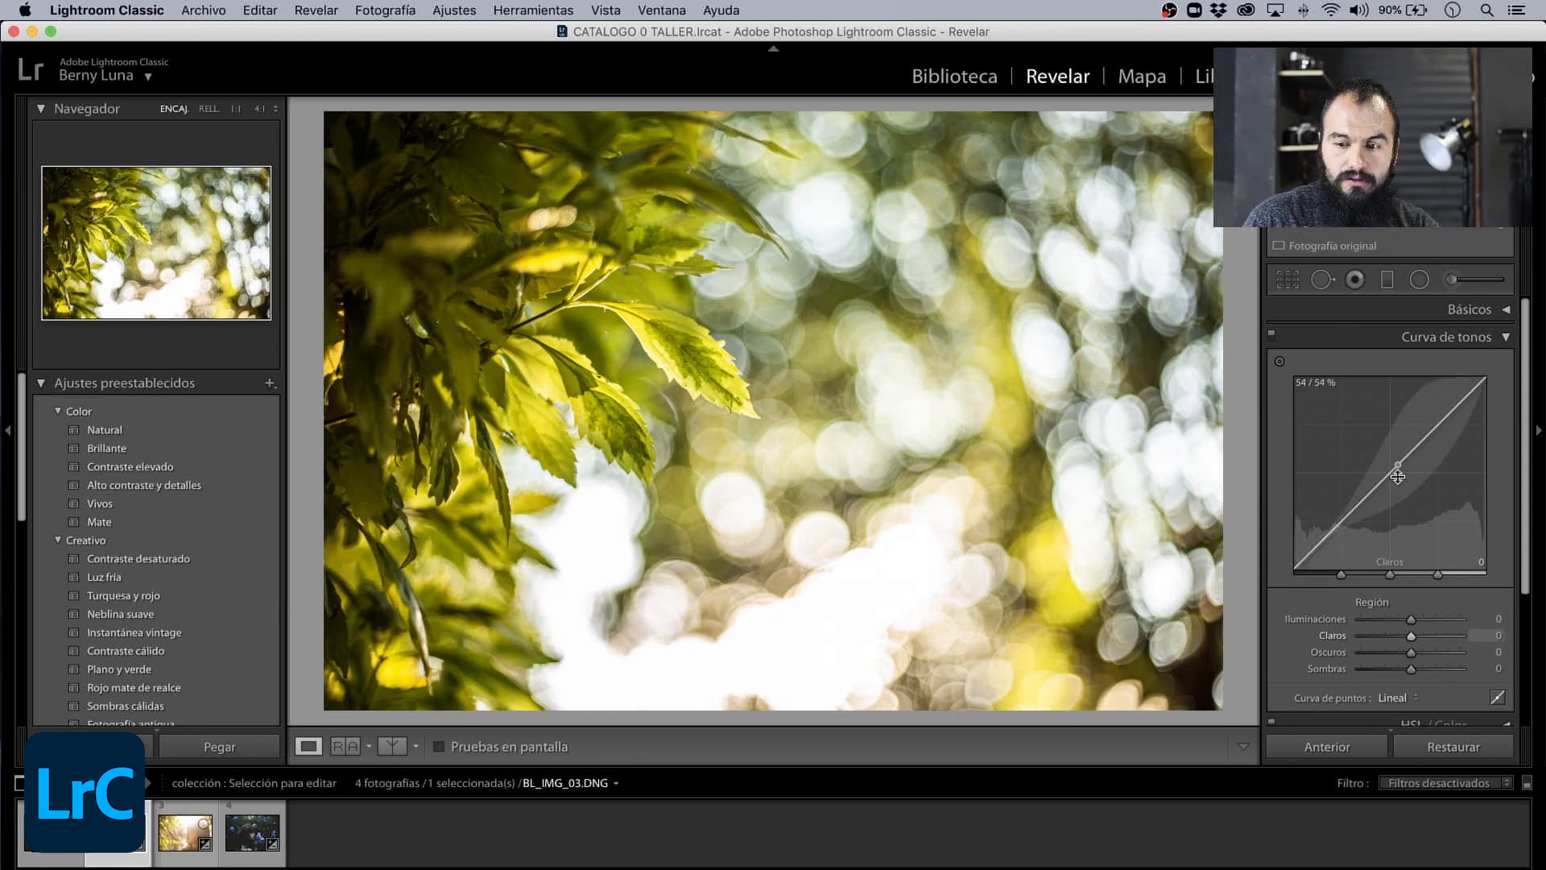
pyautogui.moveTo(1392, 477)
pyautogui.mouseDown()
pyautogui.moveTo(1390, 435)
pyautogui.moveTo(1390, 491)
pyautogui.moveTo(1390, 474)
pyautogui.mouseUp()
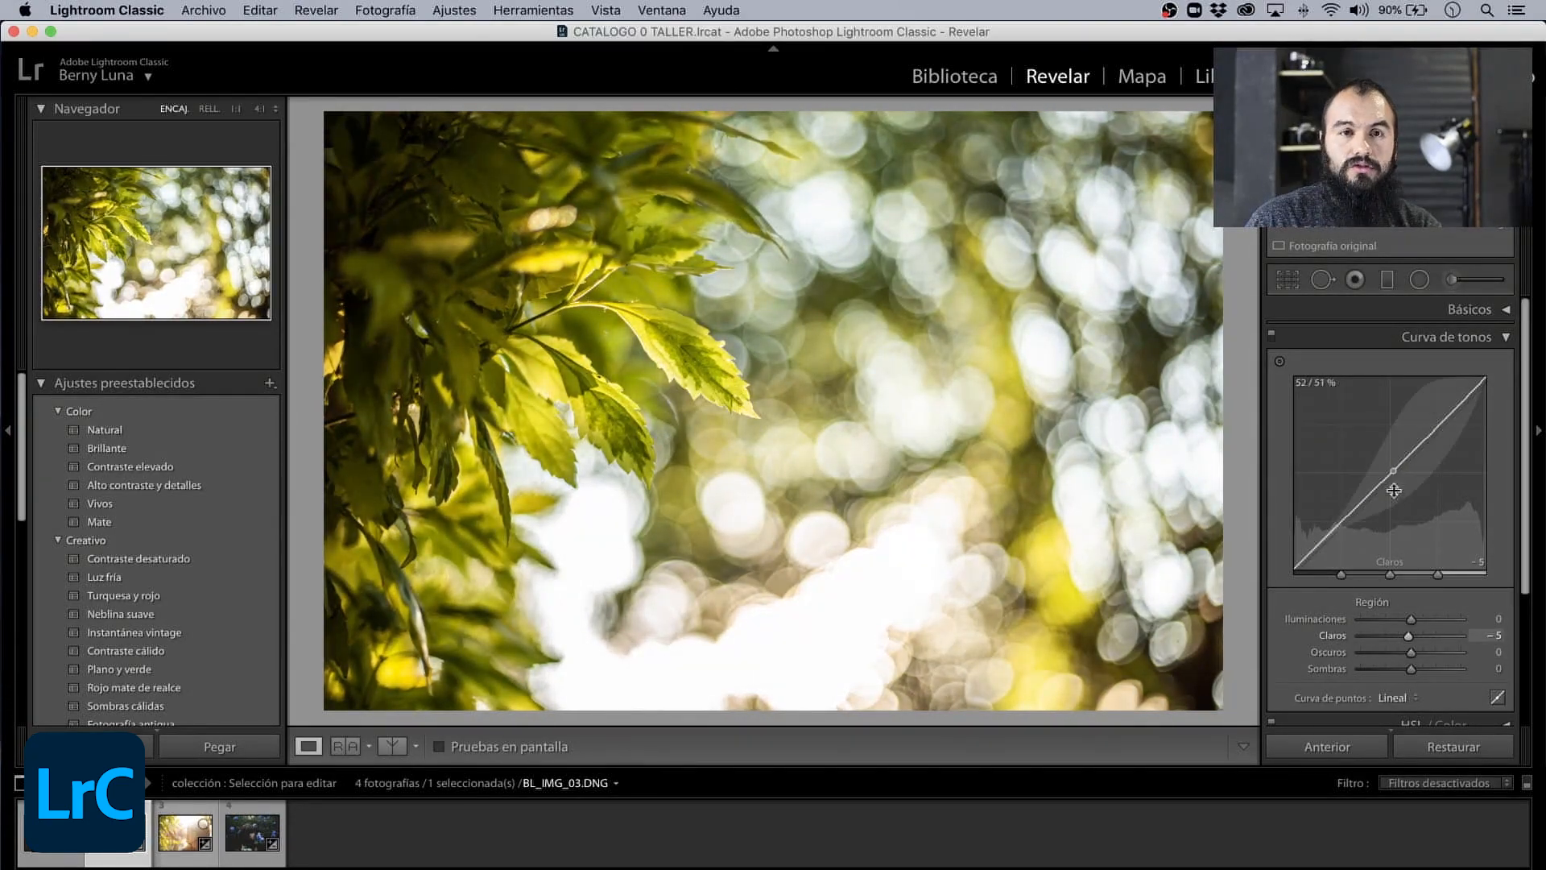
pyautogui.moveTo(1409, 622)
pyautogui.mouseDown()
pyautogui.moveTo(1365, 621)
pyautogui.moveTo(1449, 623)
pyautogui.moveTo(1361, 636)
pyautogui.moveTo(1418, 636)
pyautogui.mouseUp()
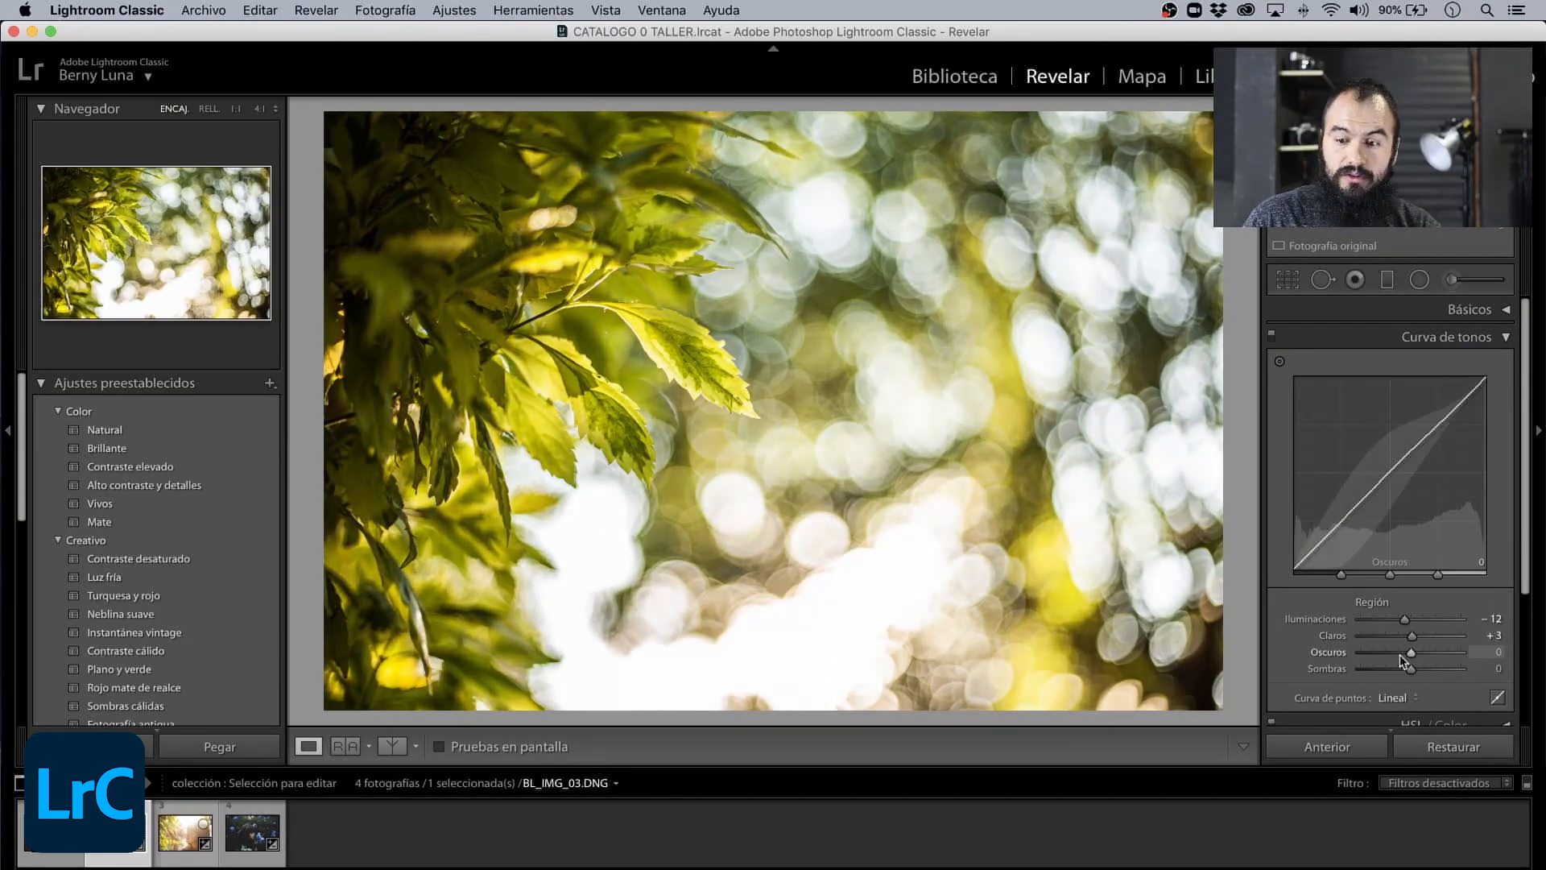
# - On the leaves photo's tone curve, set Iluminaciones to −56, Oscuros to +17 and Sombras to +20
pyautogui.scroll(-3, 1527, 519)
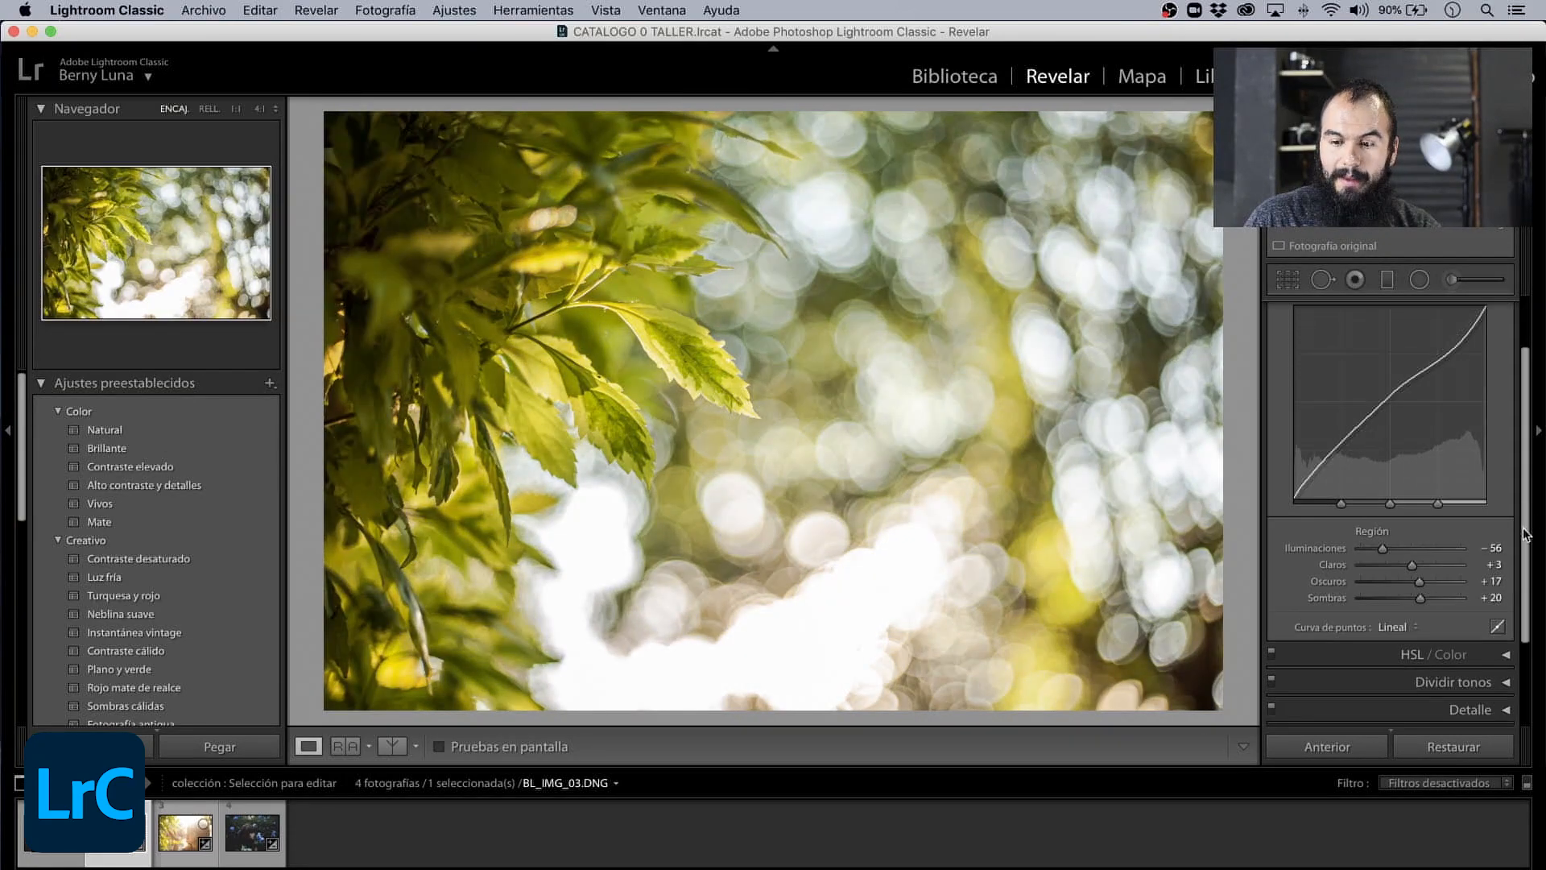
pyautogui.scroll(-5, 1525, 534)
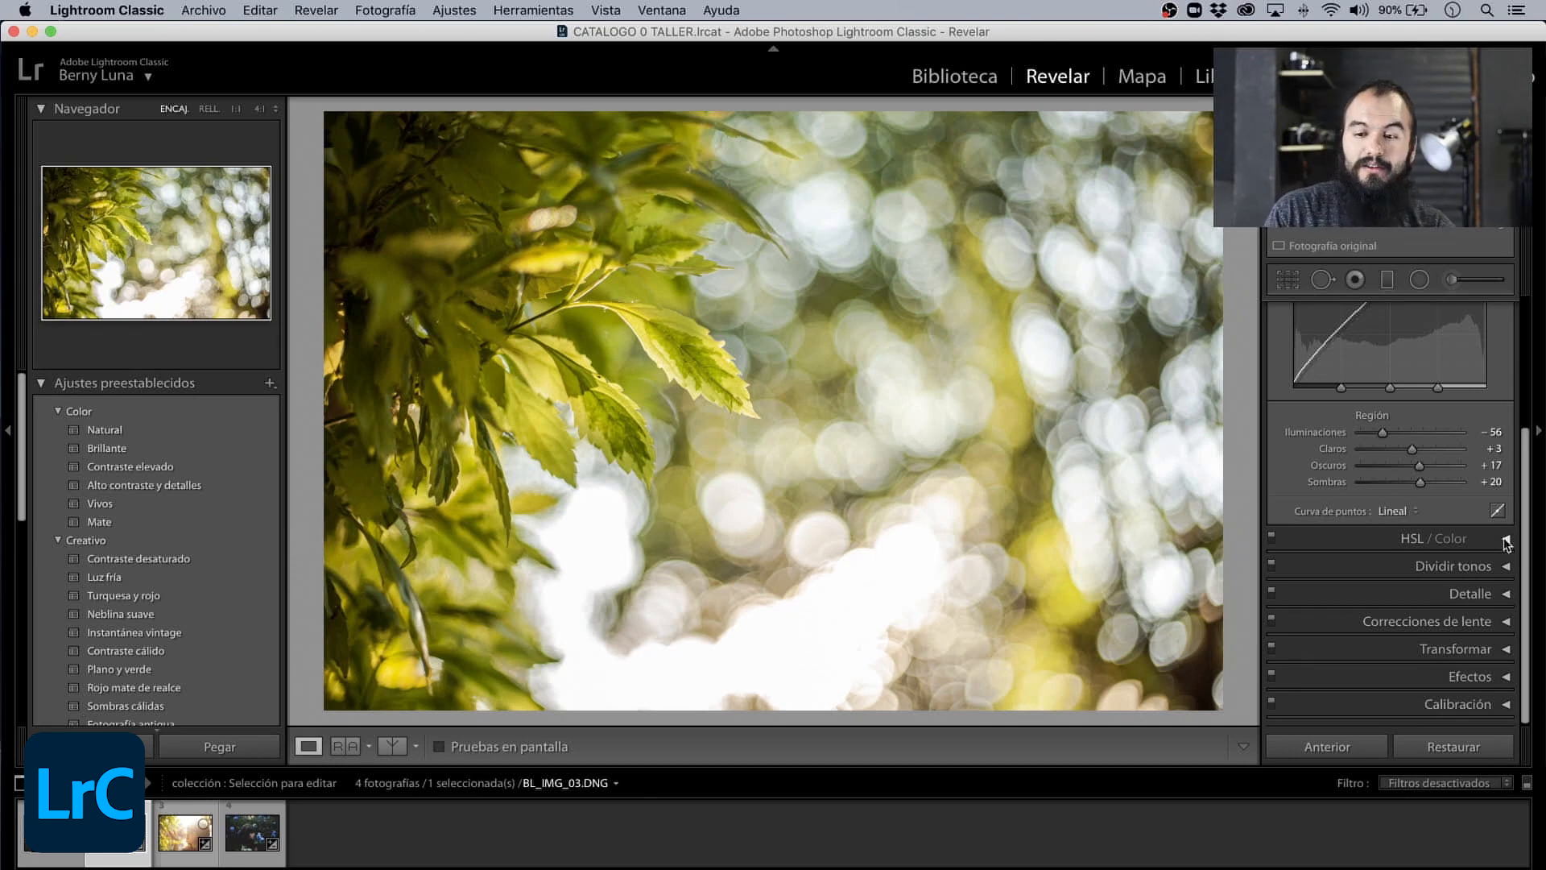
# - Expand HSL / Color and set Tono Naranja and Amarillo to +16, Saturación Amarillo to +71 and Luminancia Amarillo to +24
pyautogui.click(1506, 541)
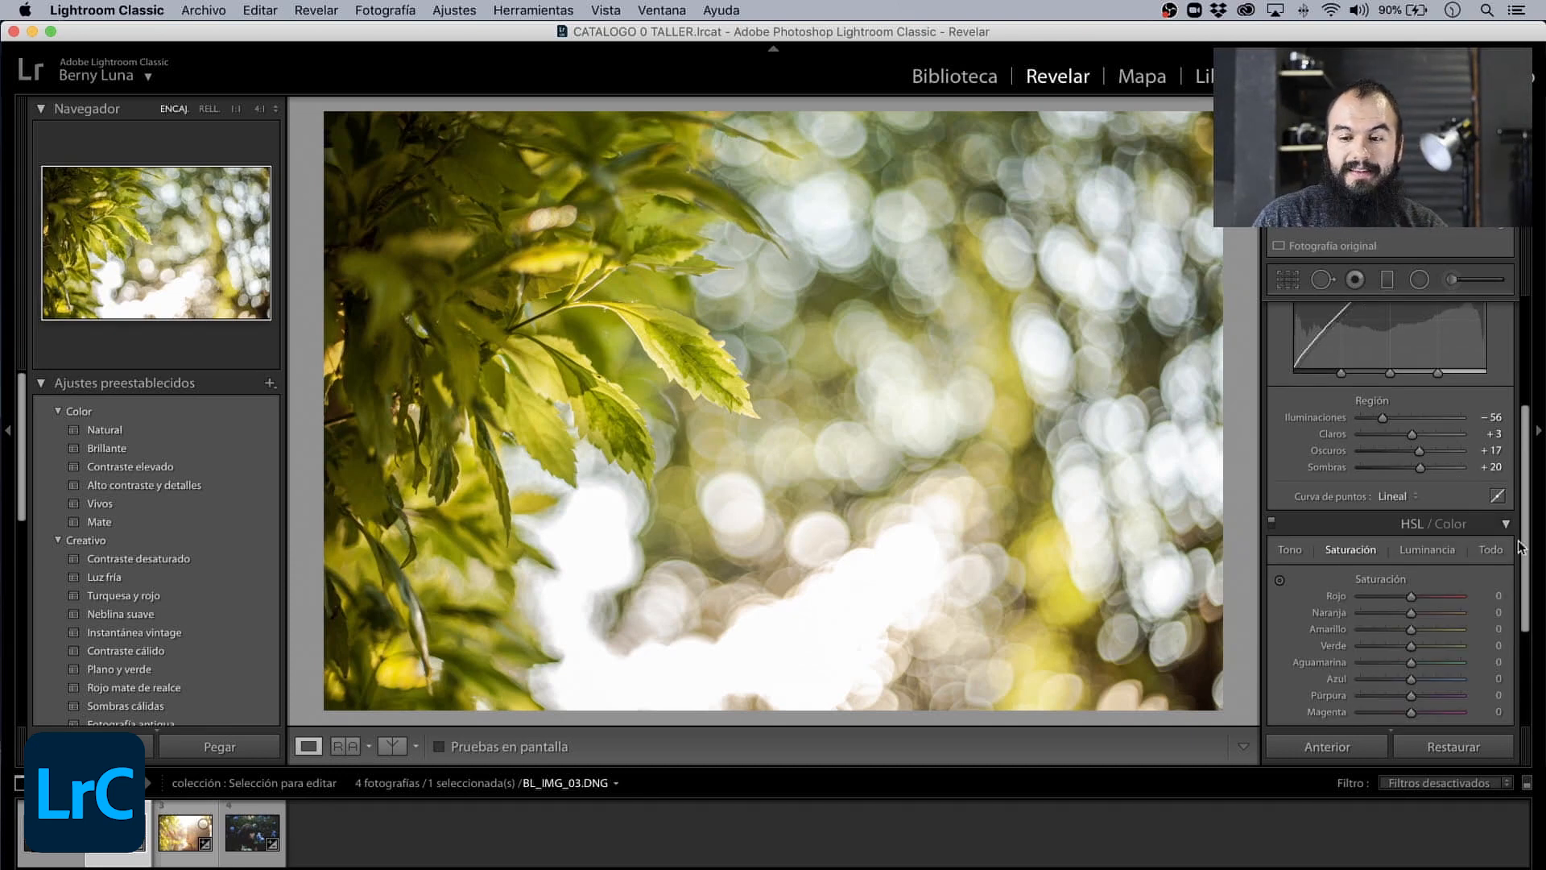
pyautogui.moveTo(1526, 541); pyautogui.dragTo(1526, 583)
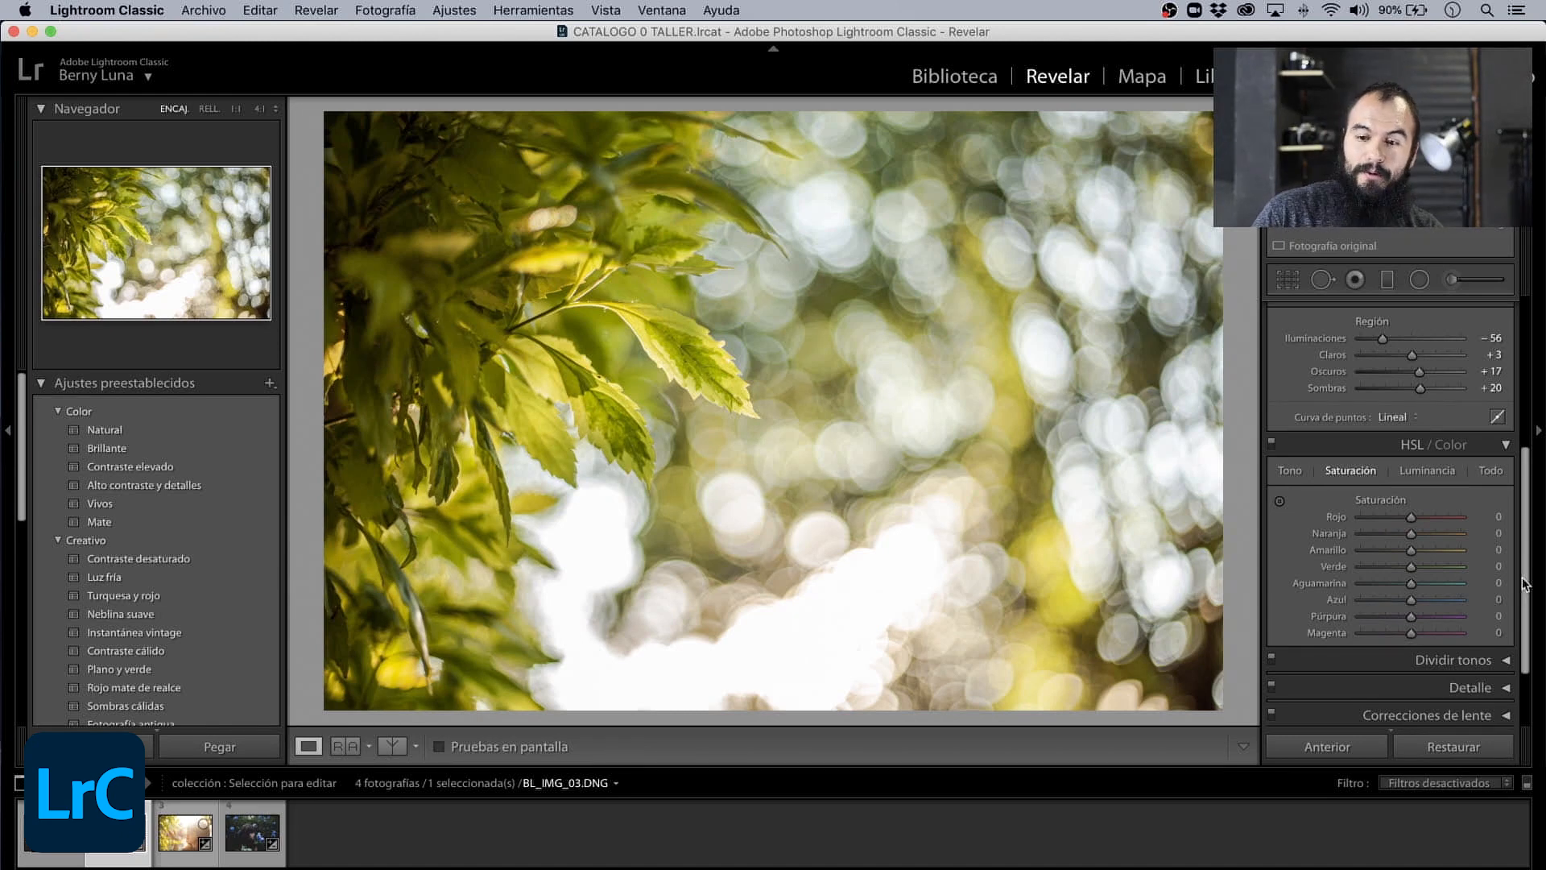
pyautogui.click(1362, 474)
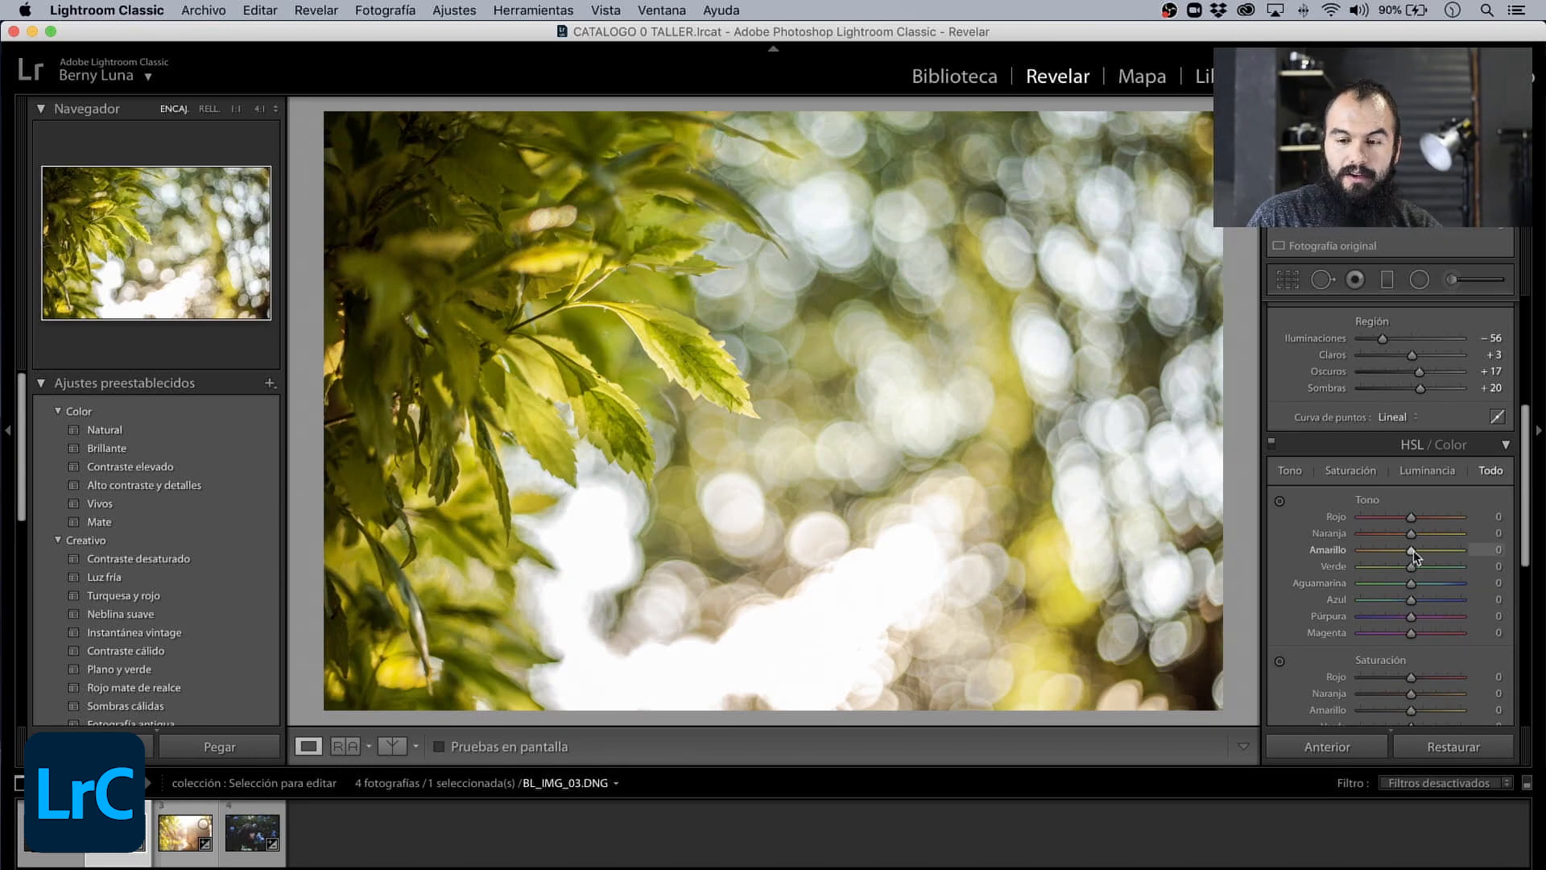
pyautogui.moveTo(1412, 550)
pyautogui.mouseDown()
pyautogui.moveTo(1350, 554)
pyautogui.moveTo(1415, 554)
pyautogui.mouseUp()
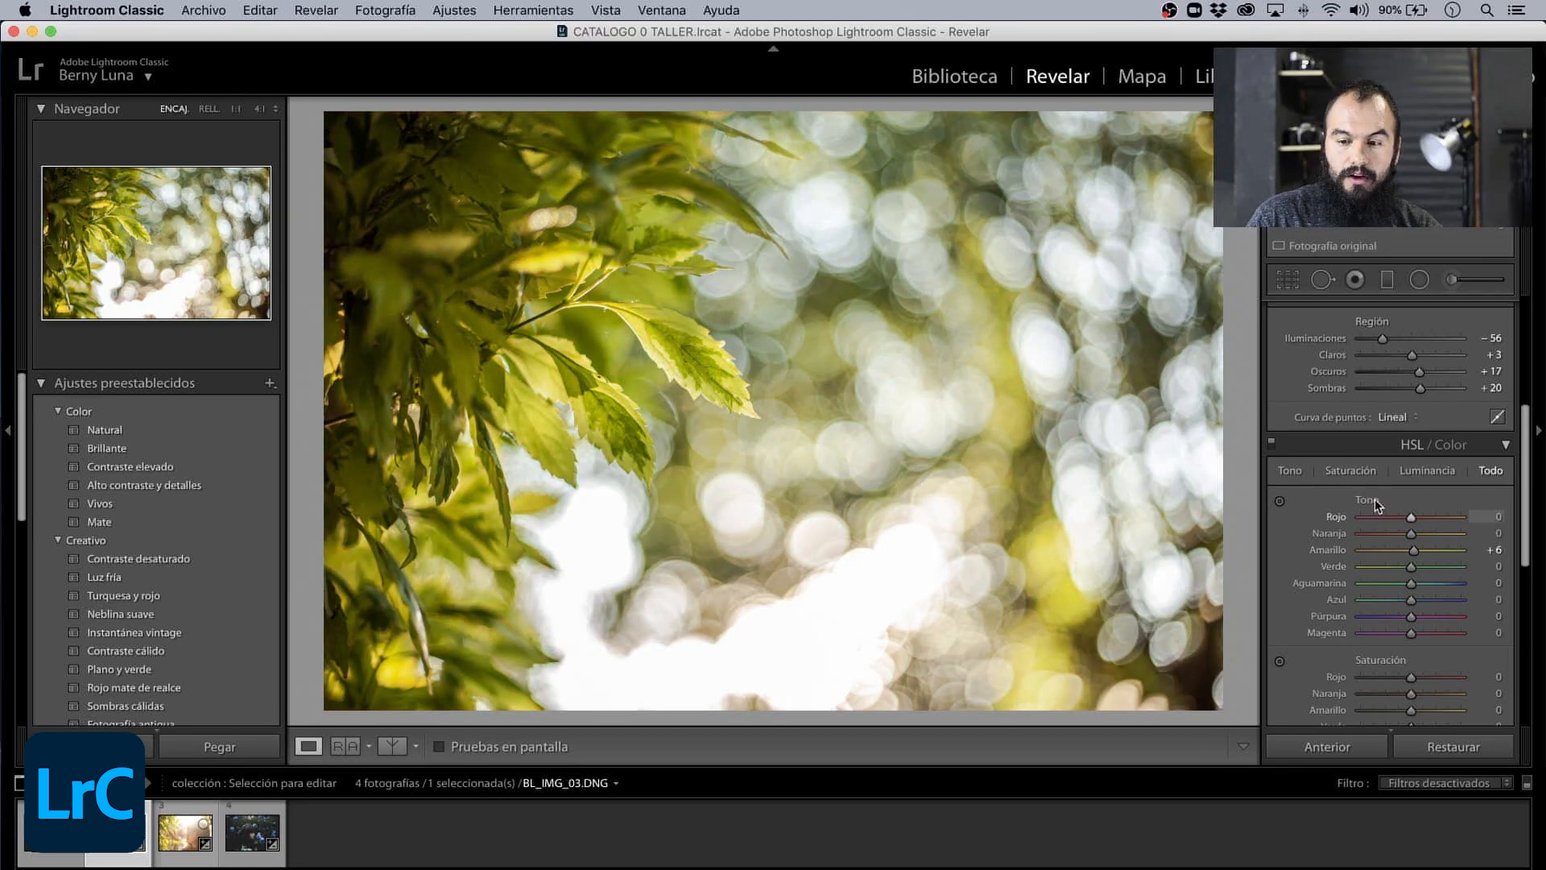
pyautogui.click(1350, 471)
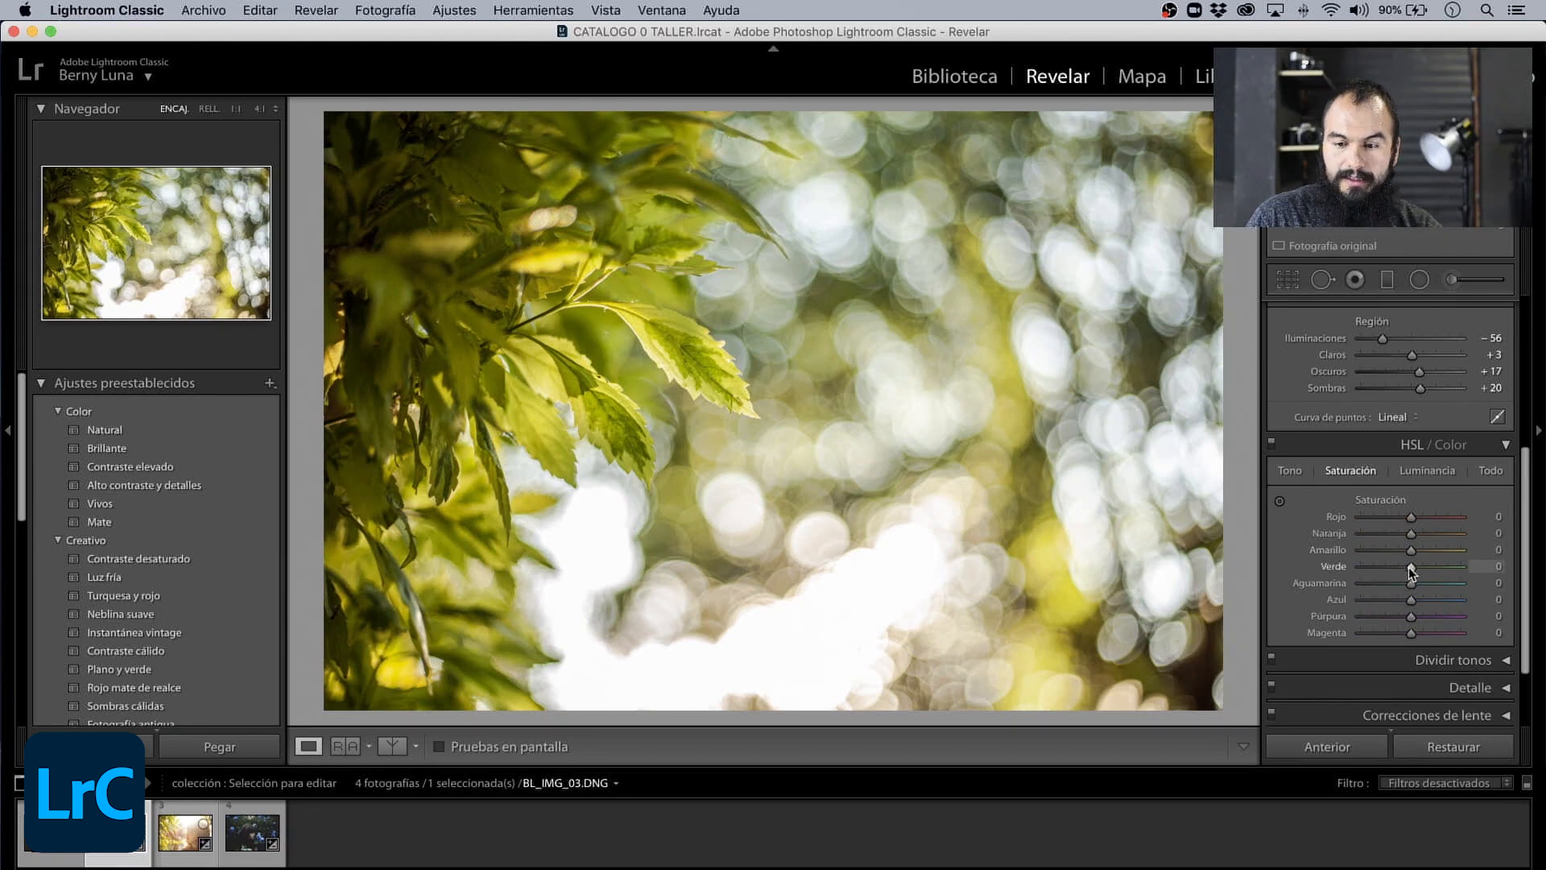
pyautogui.moveTo(1410, 554); pyautogui.dragTo(1443, 551)
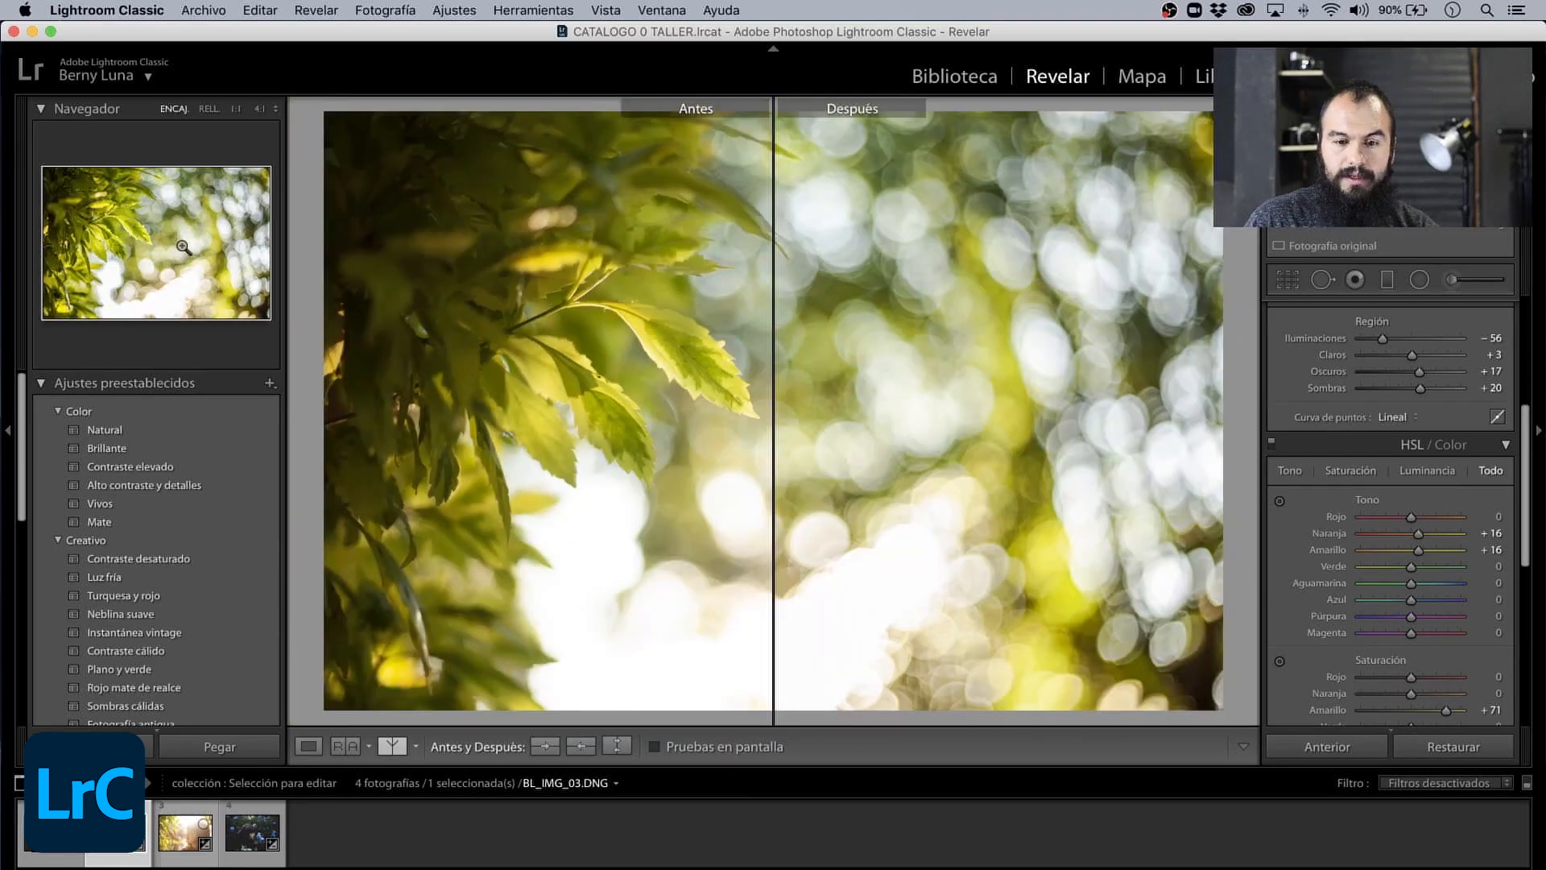
# - Compare the leaves photo before and after the color changes in the split view, review the HSL values, and return to the single view
pyautogui.click(162, 244)
pyautogui.moveTo(162, 245); pyautogui.dragTo(211, 233)
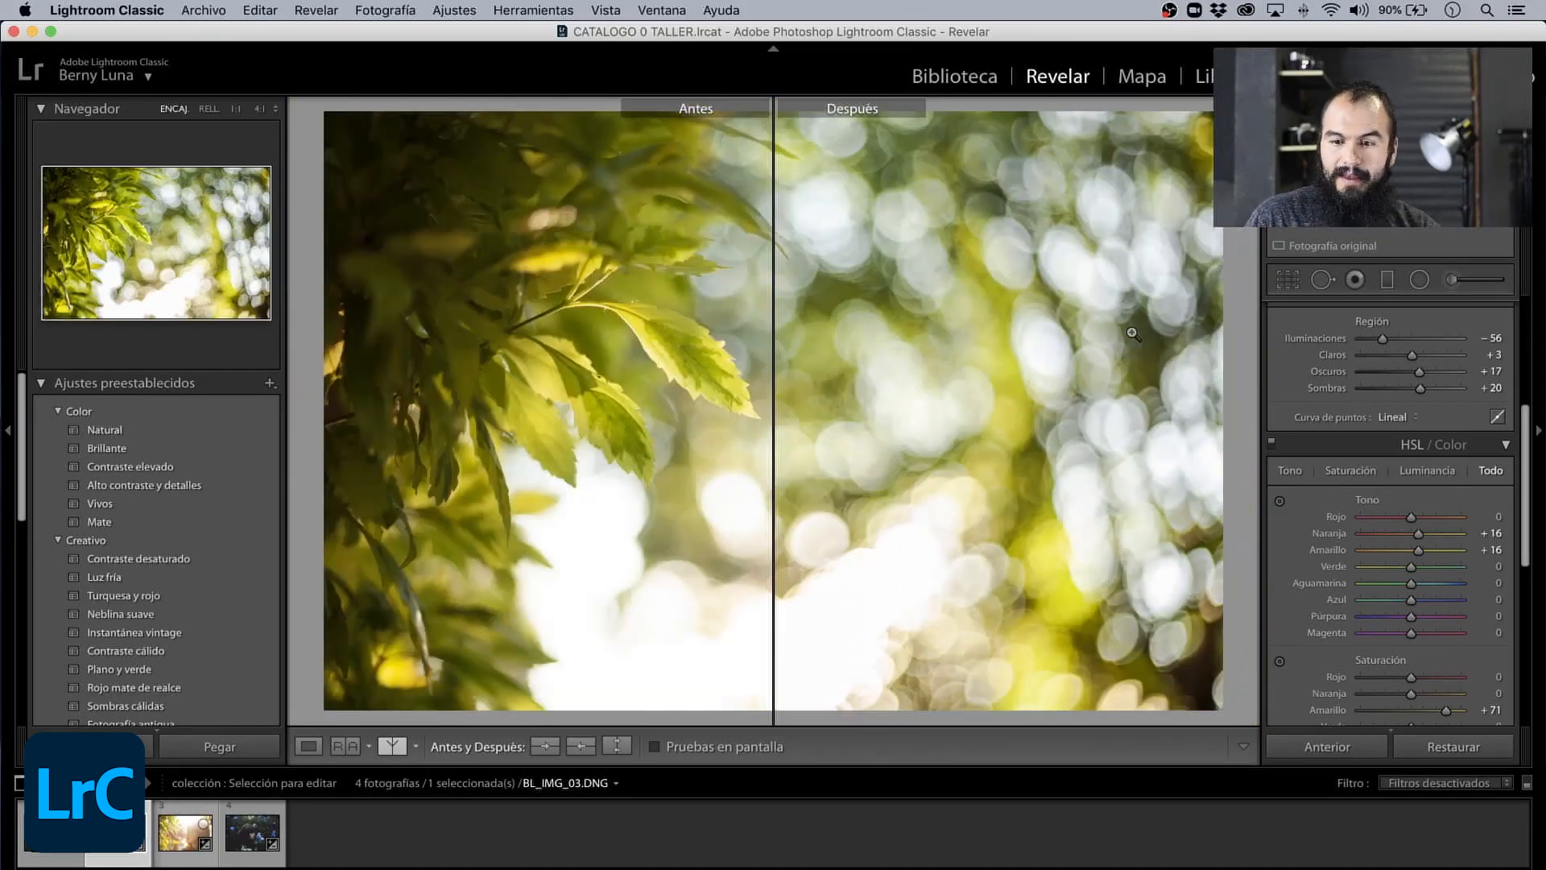
pyautogui.scroll(-5, 1349, 582)
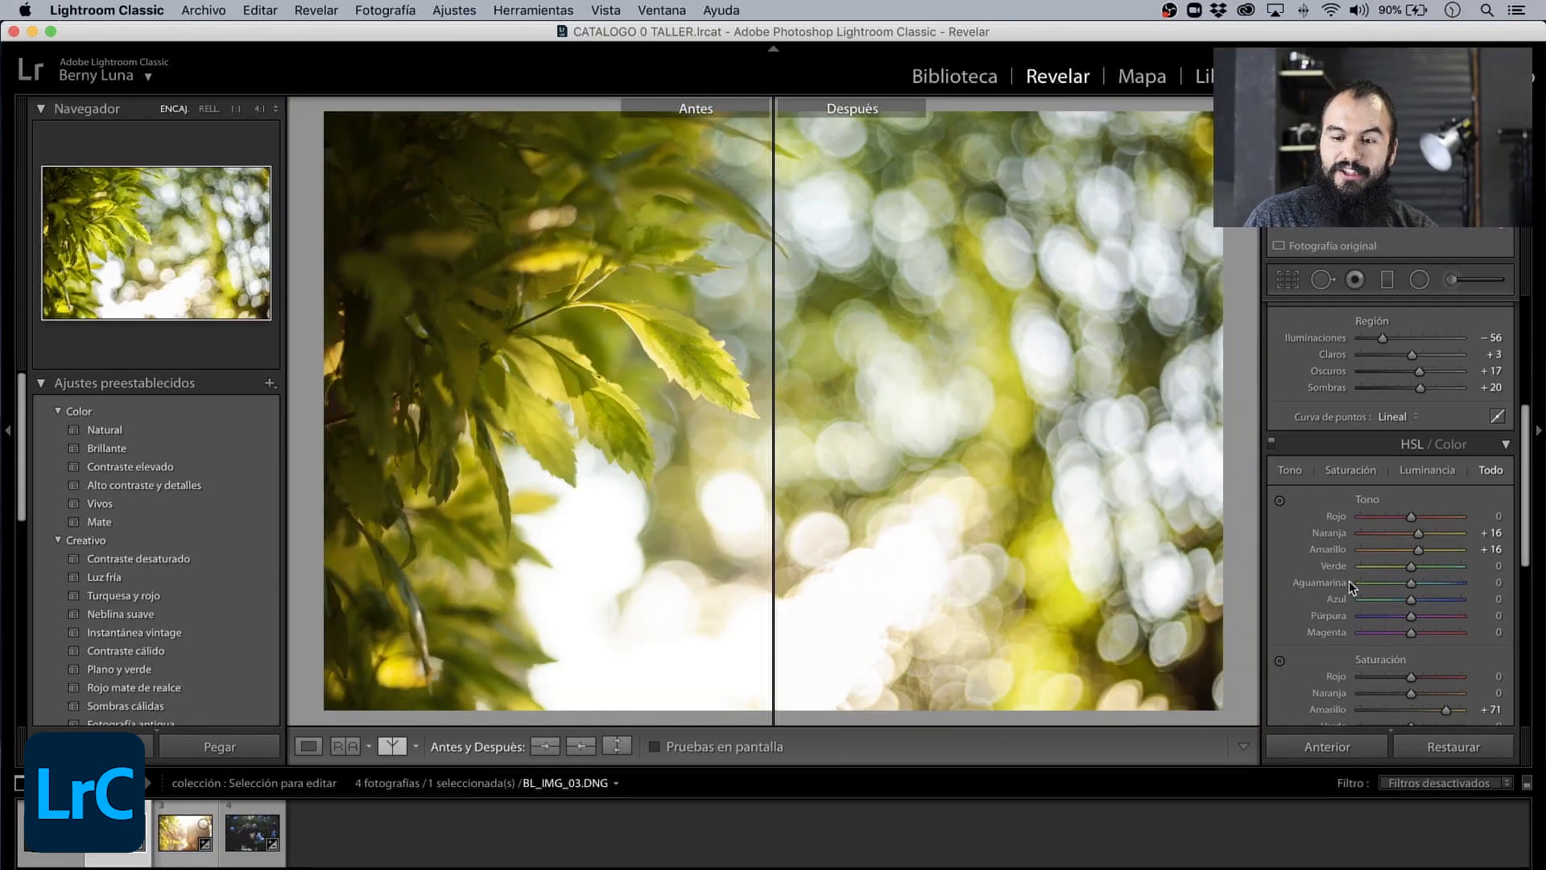
pyautogui.scroll(-1, 1348, 600)
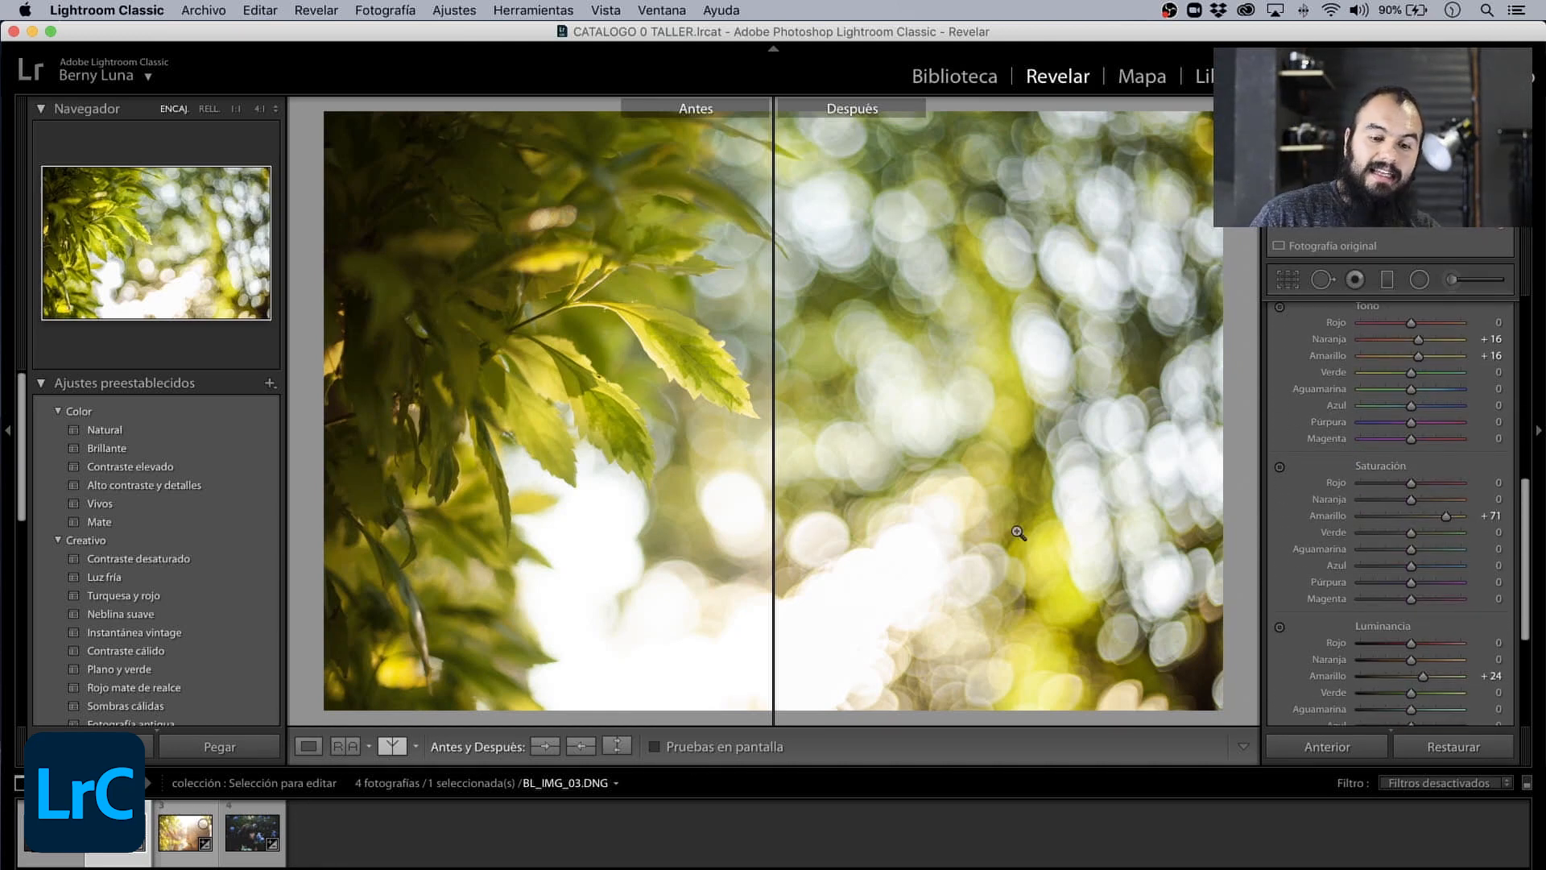
pyautogui.click(308, 746)
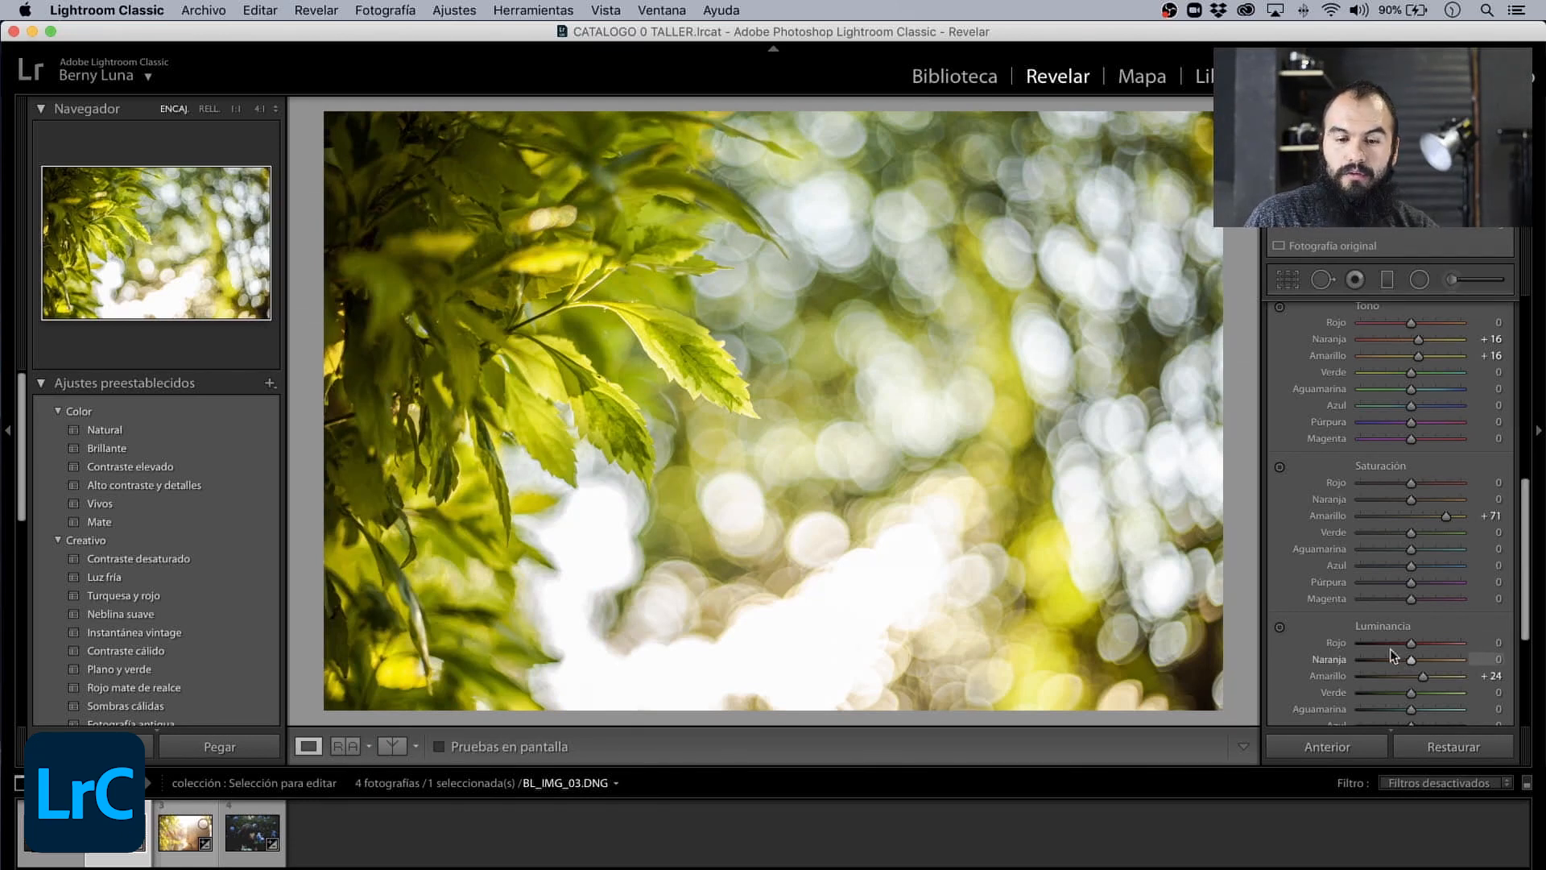
# - Collapse Curva de tonos, inspect the bokeh and leaves at 1:1 zoom, and return to the full photo
pyautogui.moveTo(1521, 531); pyautogui.dragTo(1523, 334)
pyautogui.click(1505, 338)
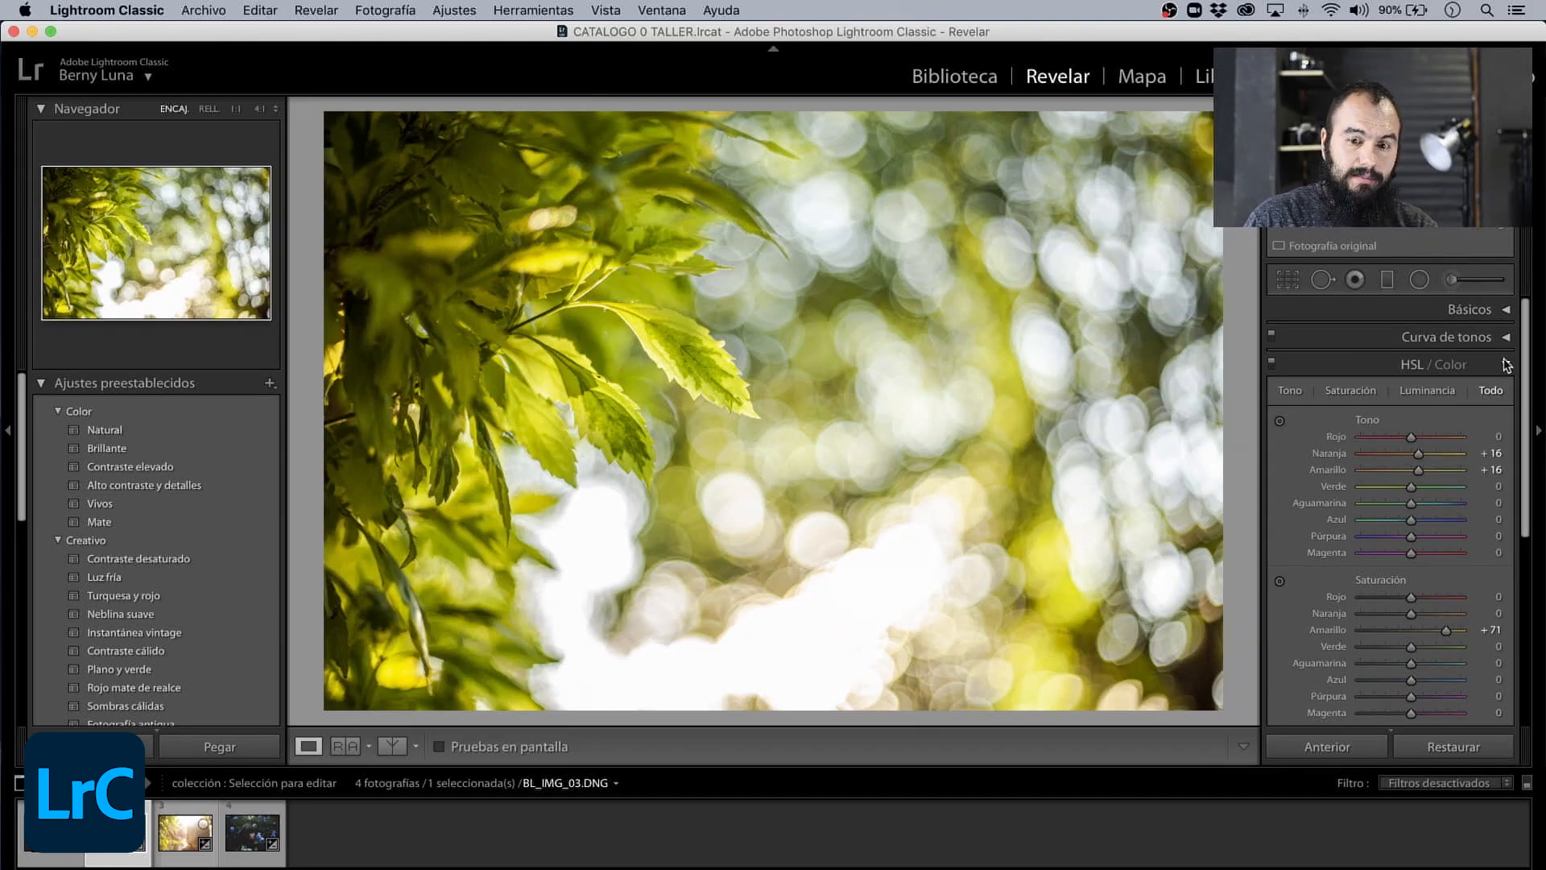
pyautogui.click(624, 536)
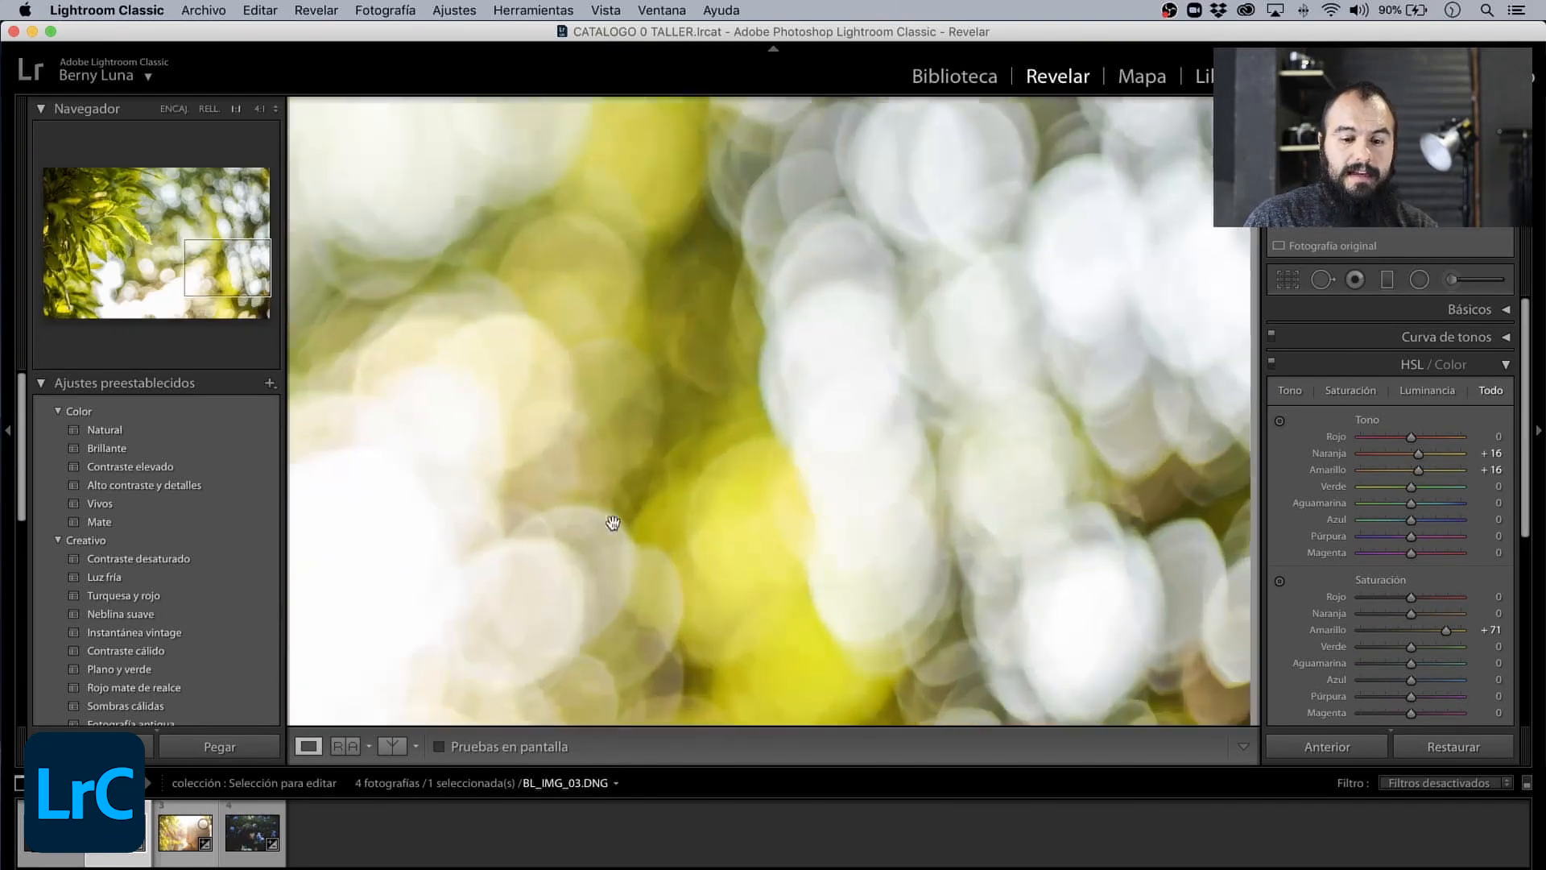
pyautogui.moveTo(545, 452); pyautogui.dragTo(1148, 551)
pyautogui.moveTo(653, 576); pyautogui.dragTo(943, 269)
pyautogui.moveTo(586, 454); pyautogui.dragTo(753, 539)
pyautogui.moveTo(699, 402); pyautogui.dragTo(742, 566)
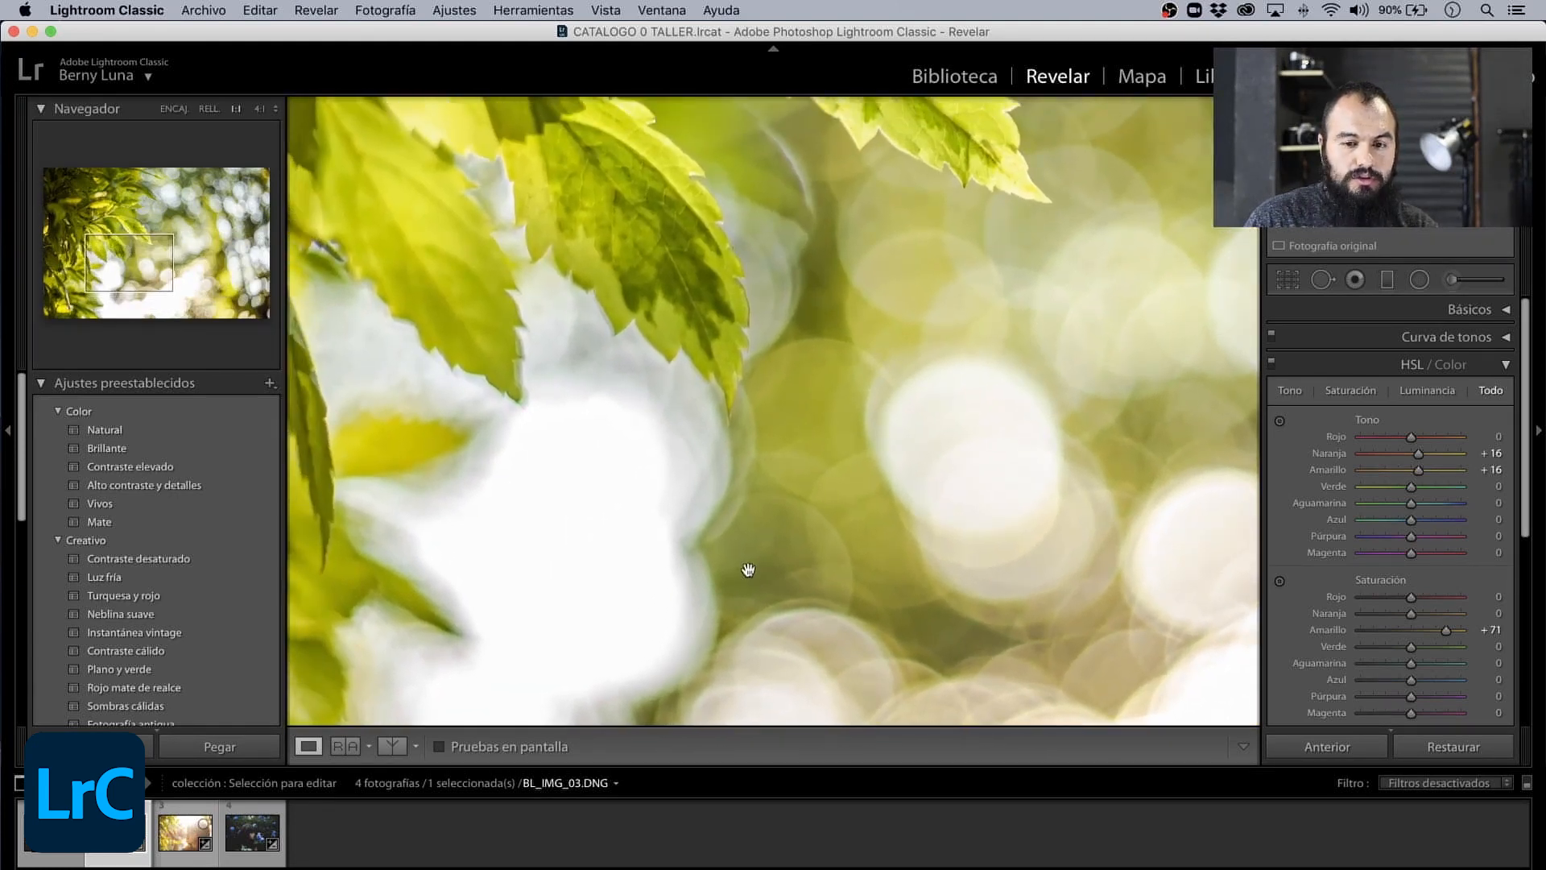
pyautogui.click(701, 533)
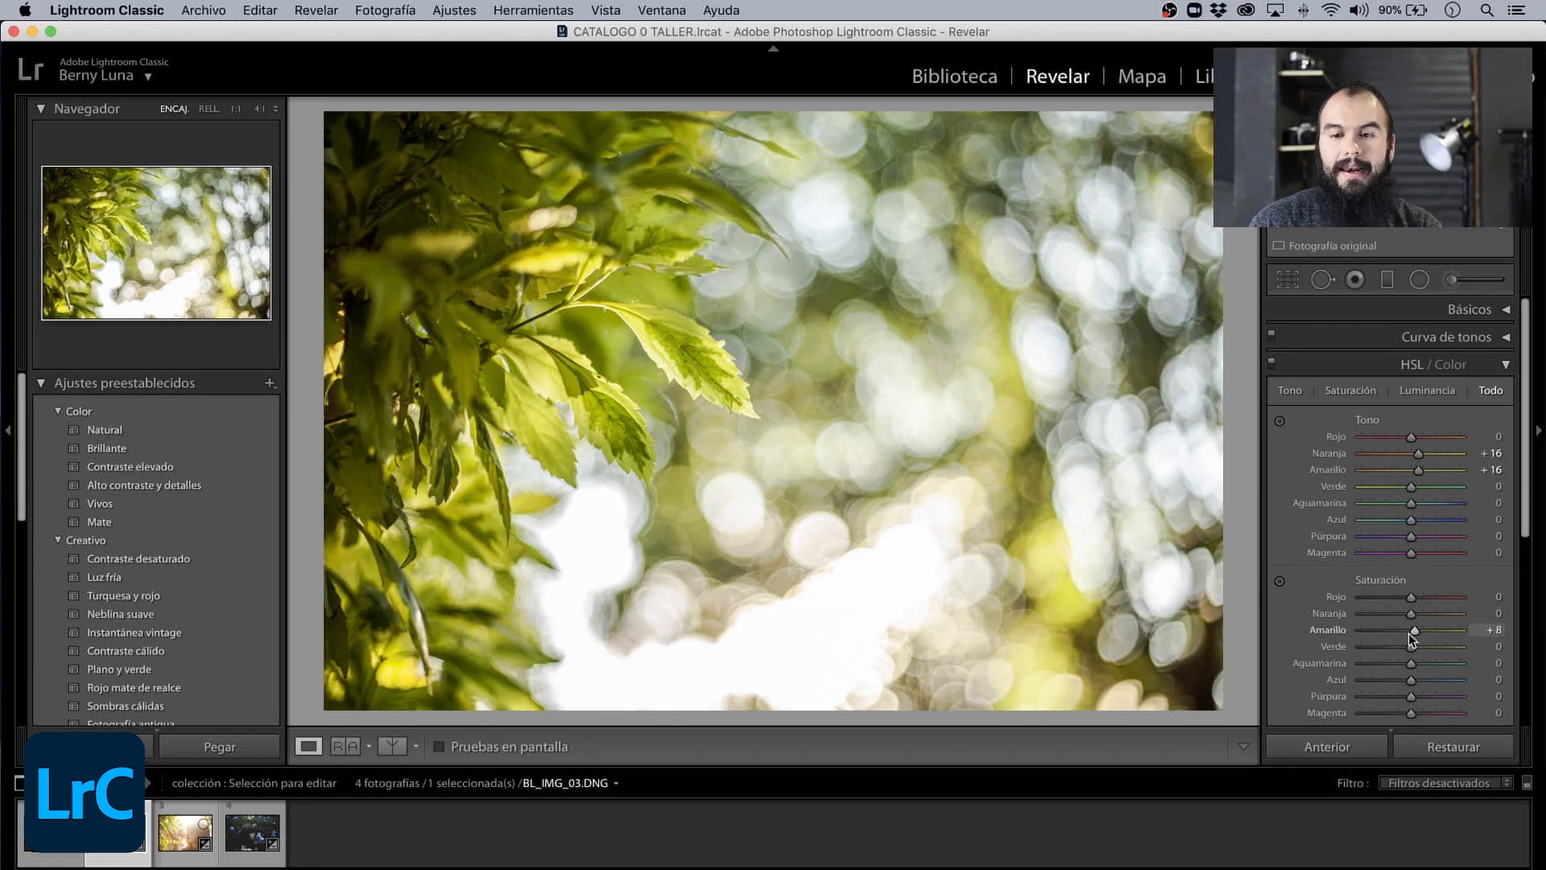
# - In HSL, set Saturación Amarillo to +8 and Luminancia Amarillo to +4 for the leaves photo, and collapse the HSL settings
pyautogui.click(1350, 390)
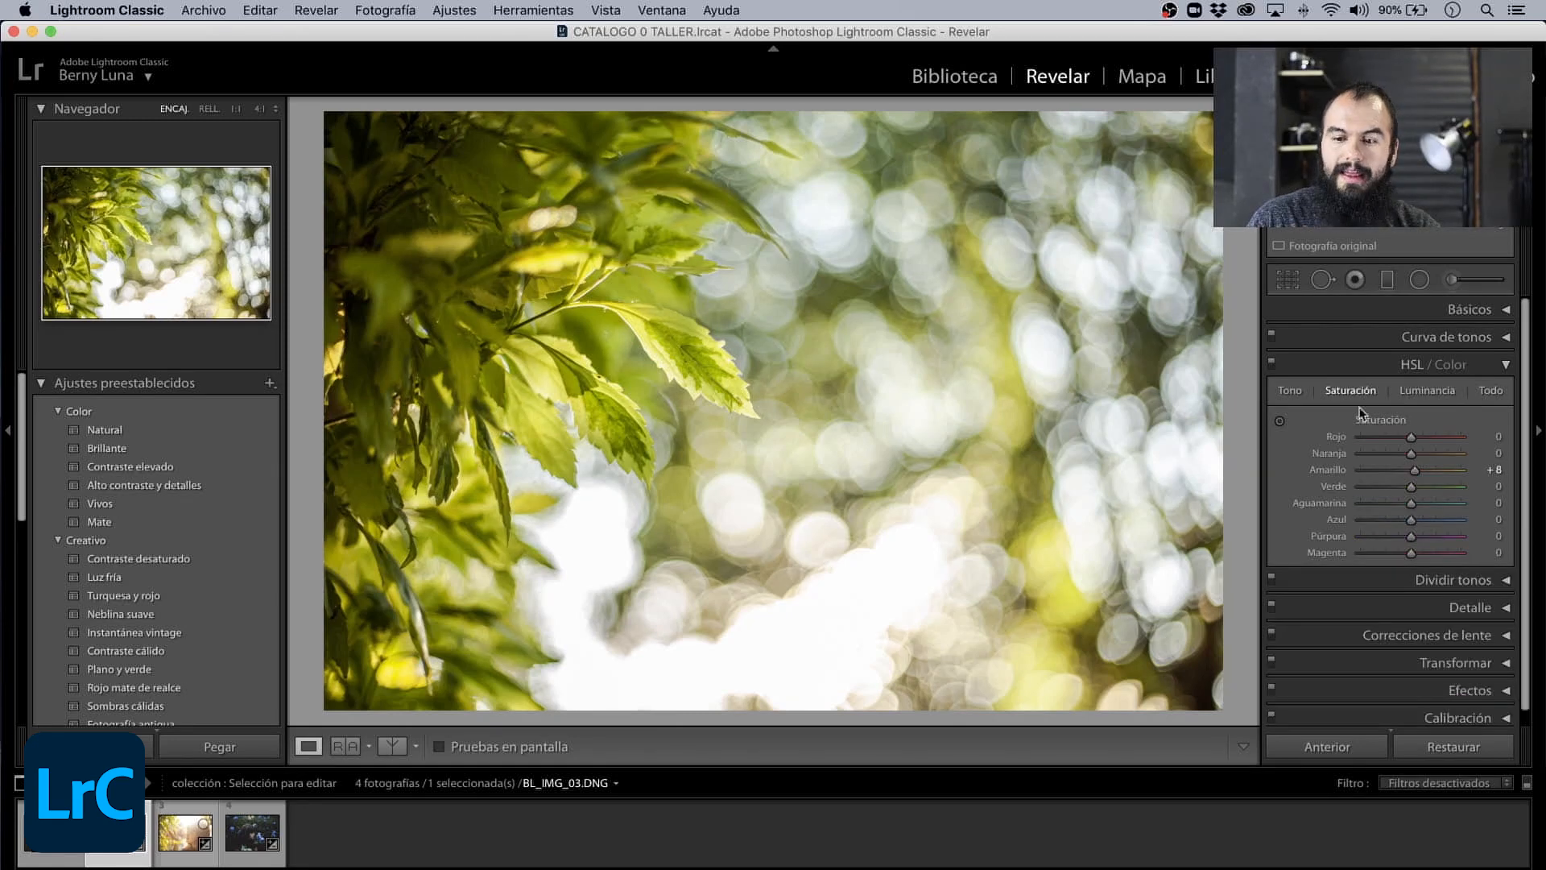
pyautogui.click(1423, 390)
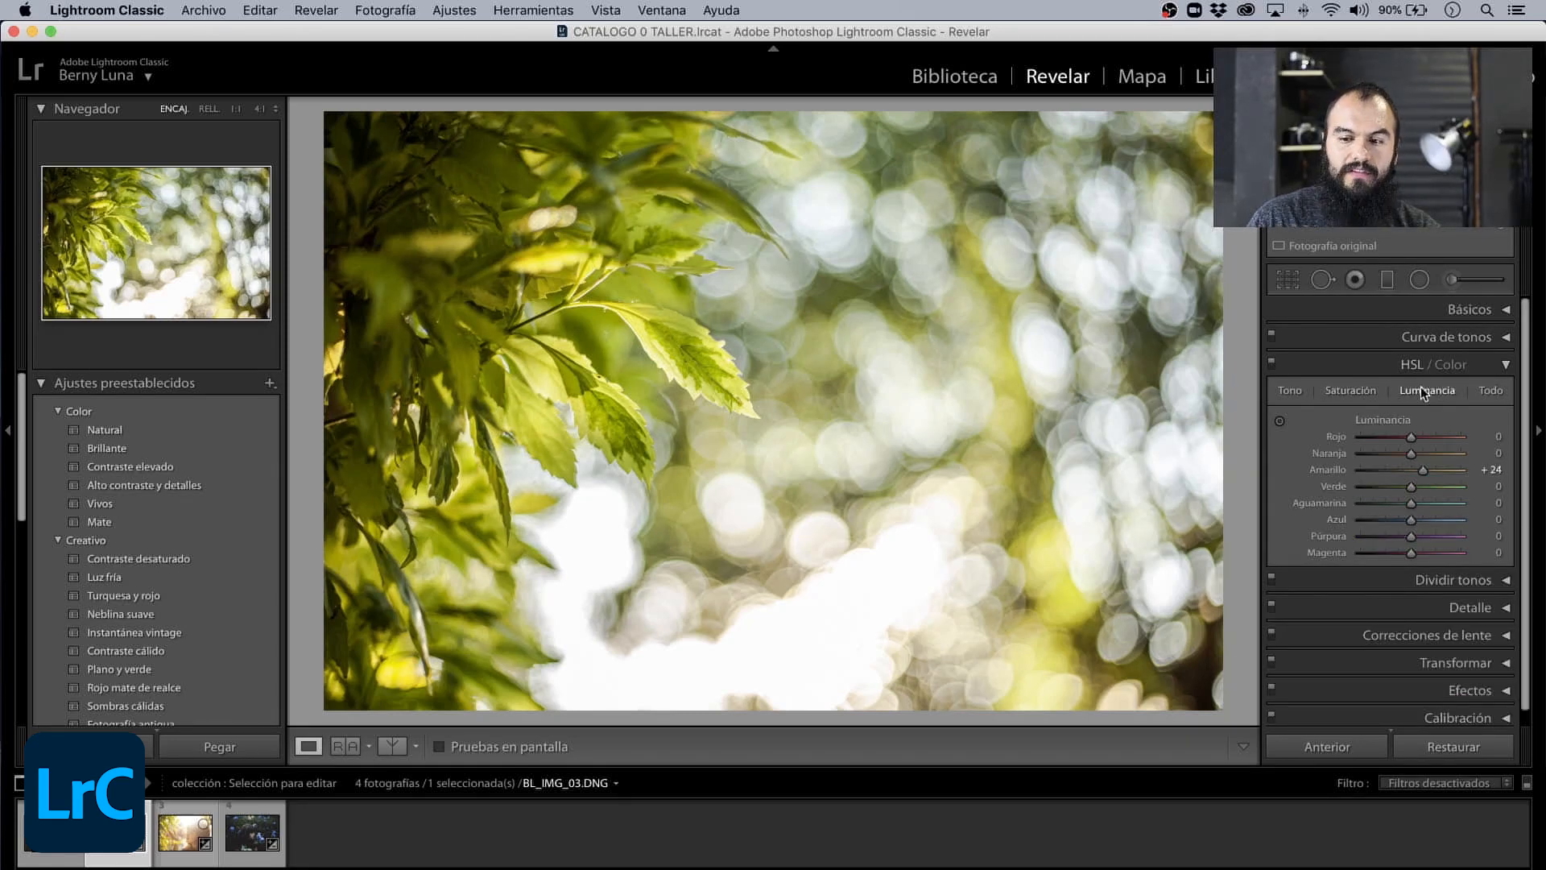
pyautogui.moveTo(1411, 471); pyautogui.dragTo(1415, 473)
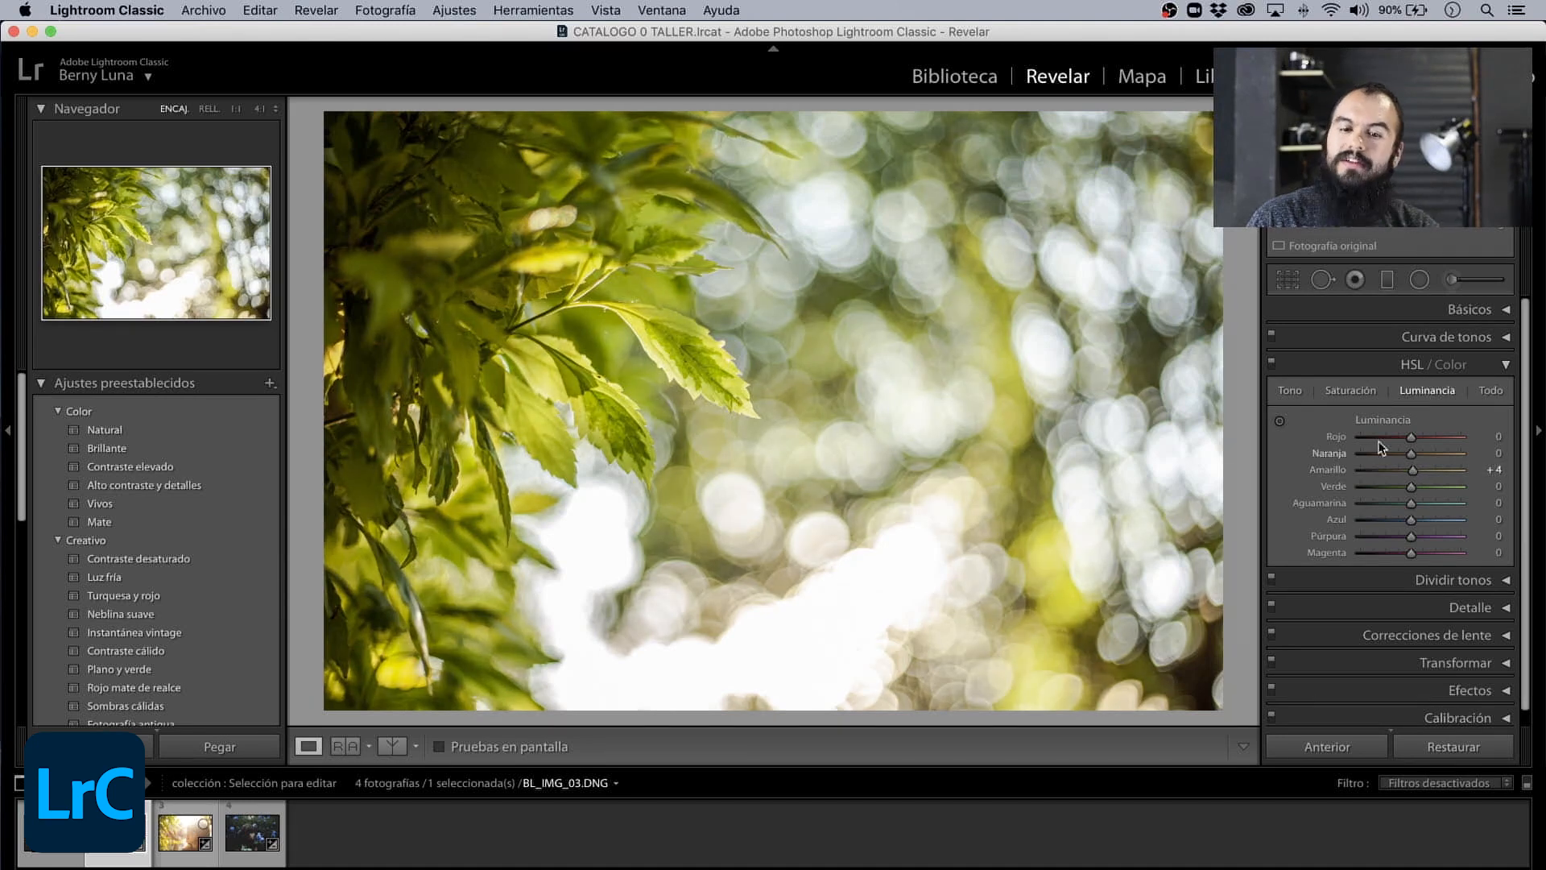
pyautogui.click(1507, 368)
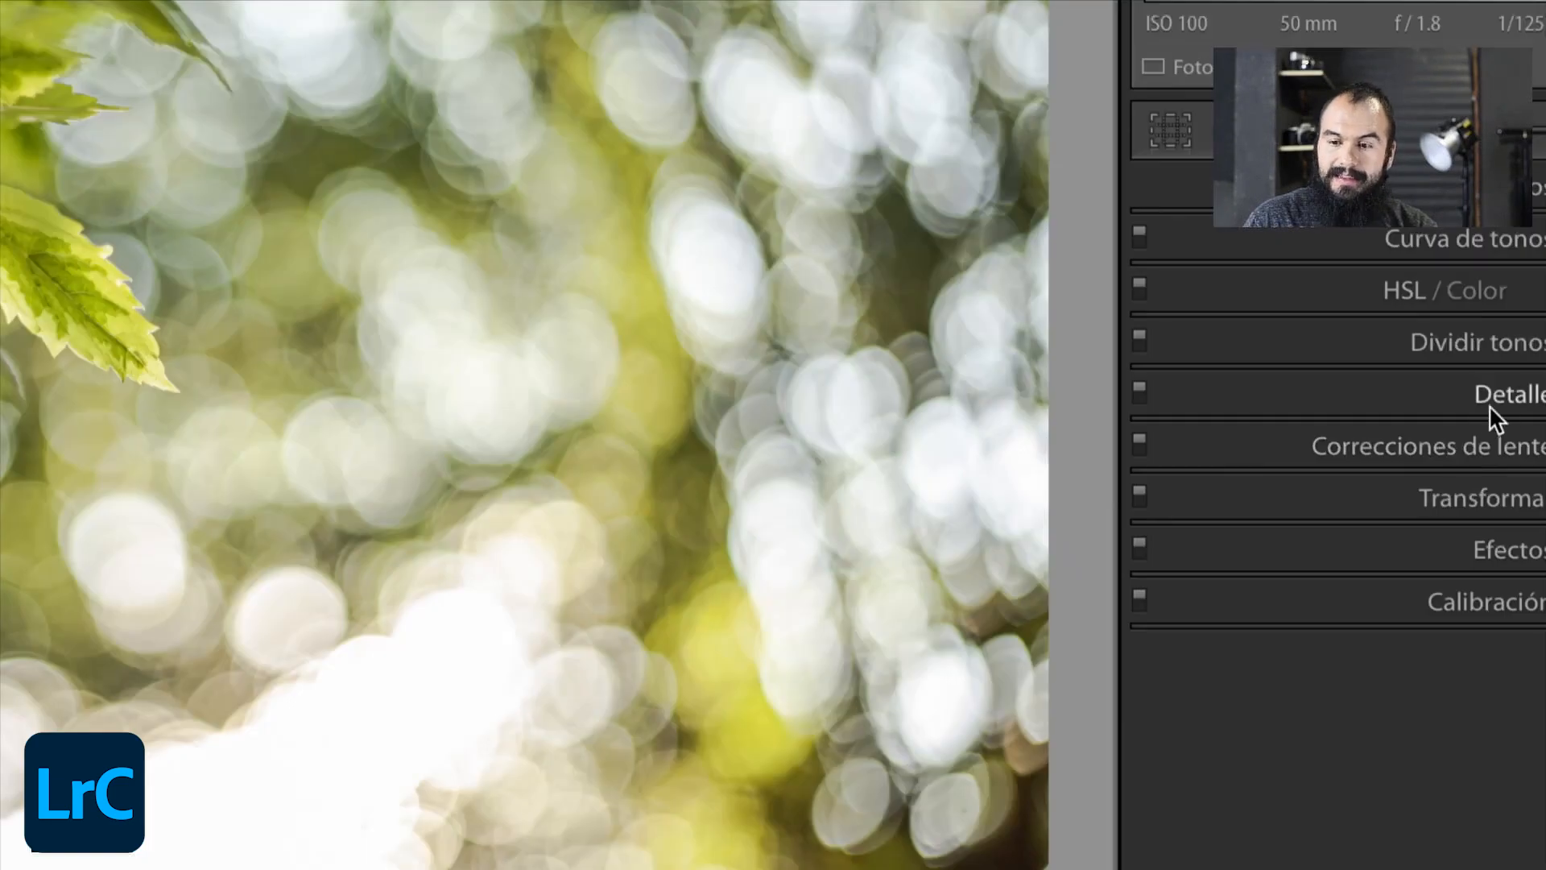
# - Expand Detalle and position its preview on the tip of the central leaf
pyautogui.click(1468, 428)
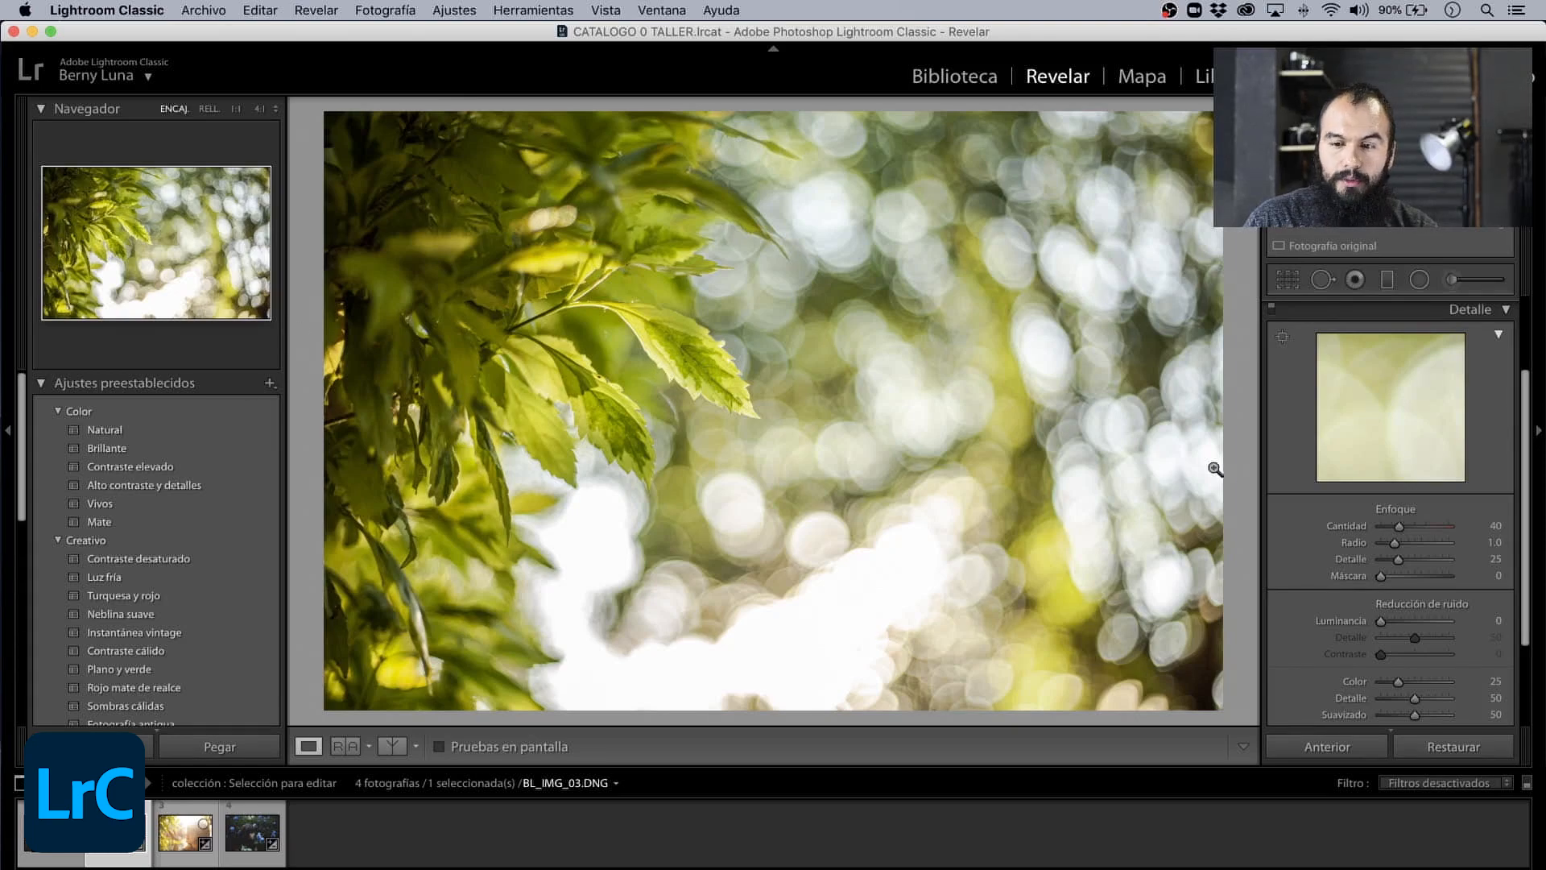
pyautogui.moveTo(705, 386); pyautogui.dragTo(784, 393)
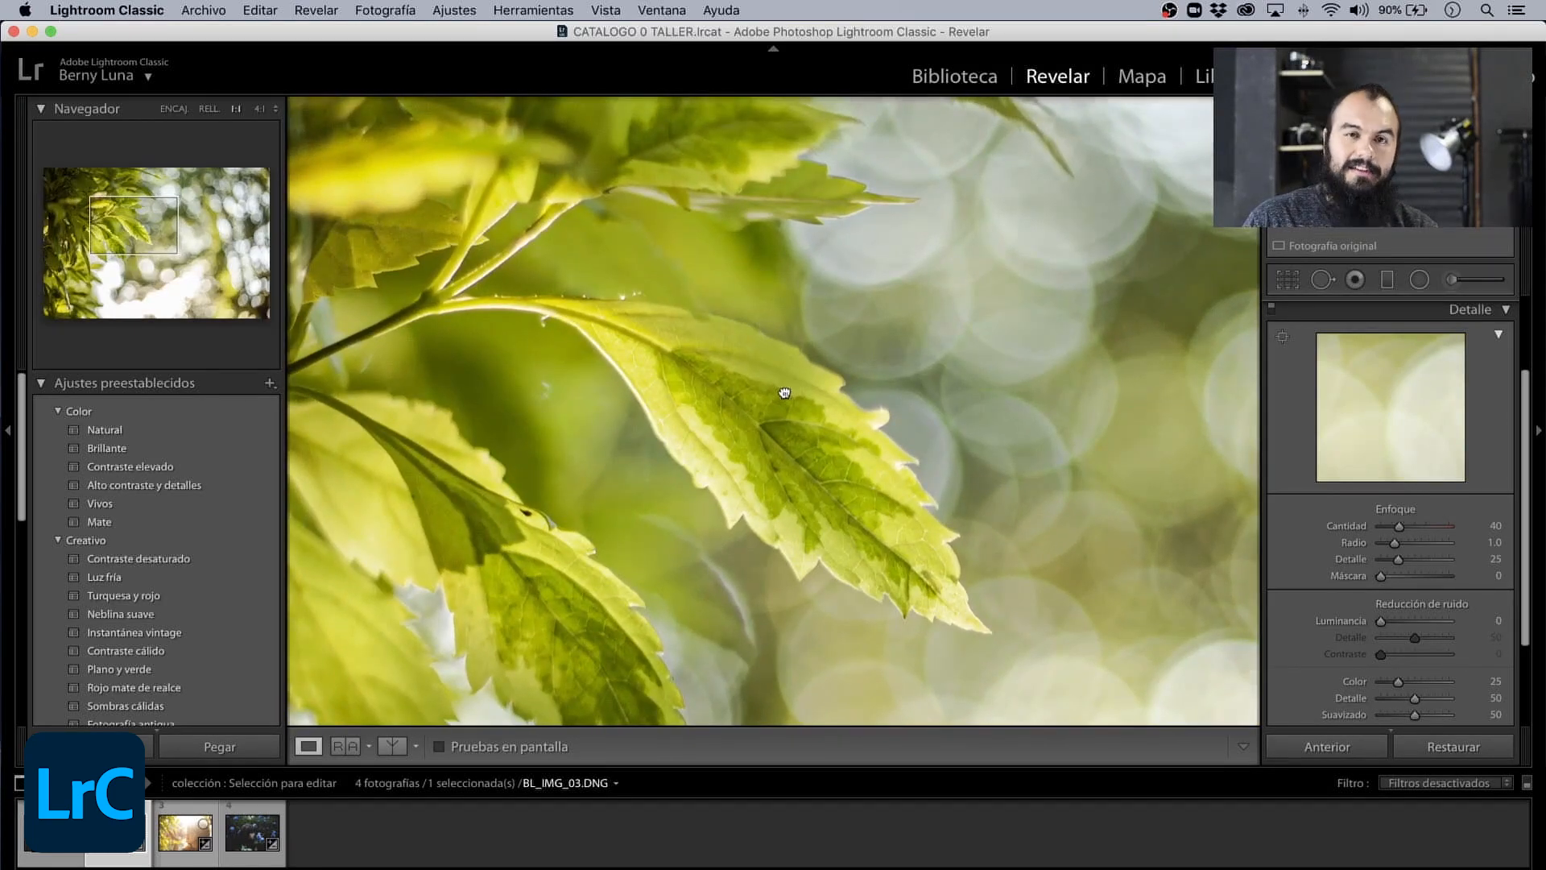
pyautogui.click(784, 393)
pyautogui.moveTo(1354, 422); pyautogui.dragTo(1402, 405)
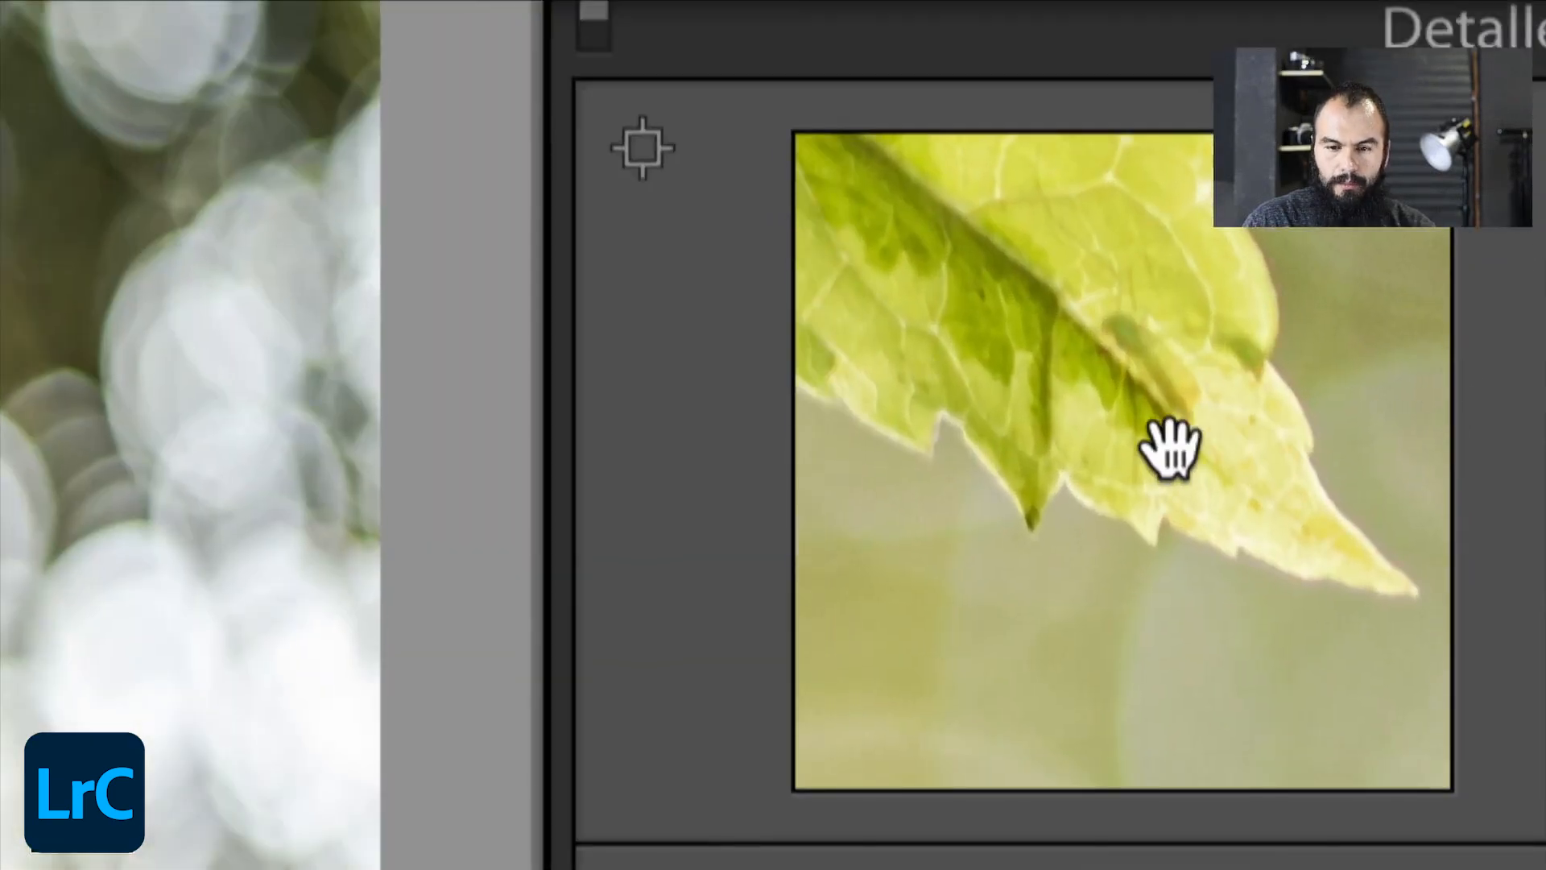
pyautogui.moveTo(974, 427); pyautogui.dragTo(1132, 459)
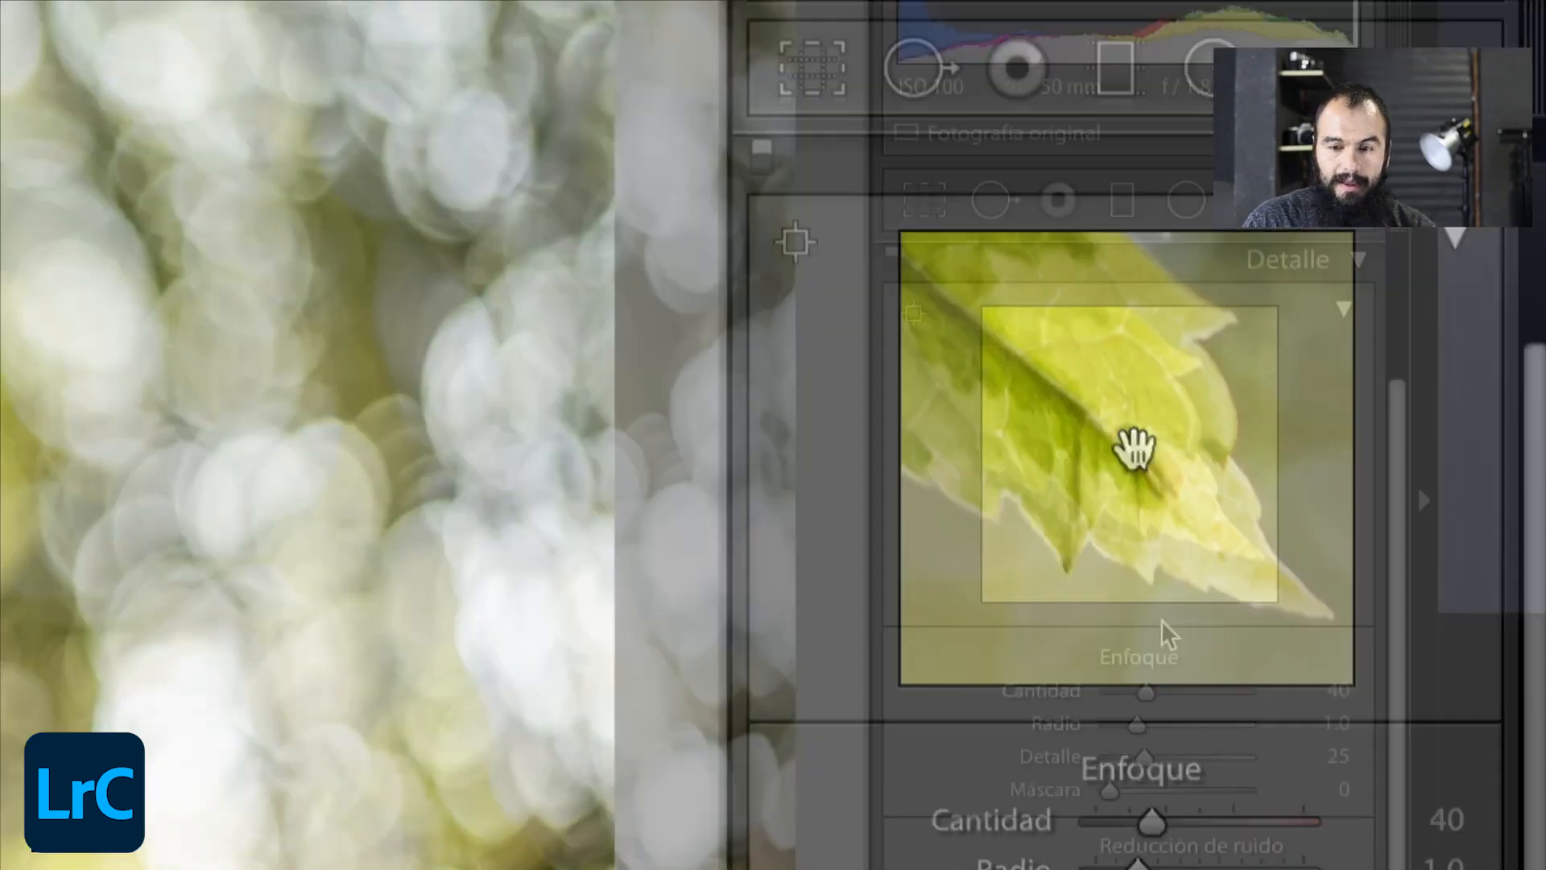
# - Set the Enfoque values to Cantidad 102, Radio 1.6 and Detalle 38, and check the leaf tip in the detail preview
pyautogui.moveTo(1148, 693); pyautogui.dragTo(1203, 708)
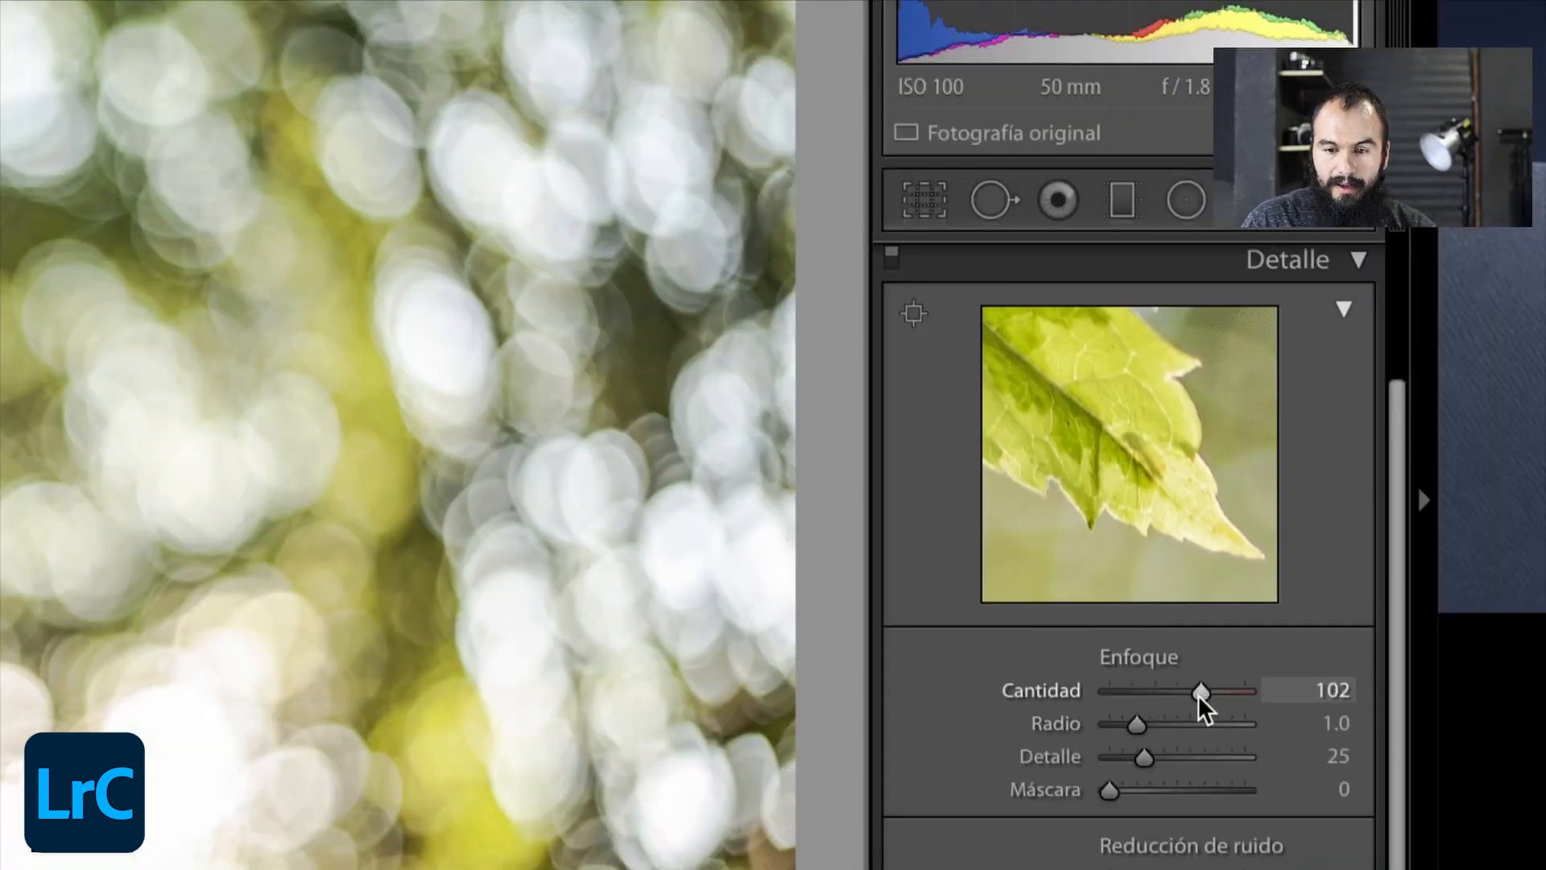
pyautogui.click(1168, 723)
pyautogui.click(1161, 758)
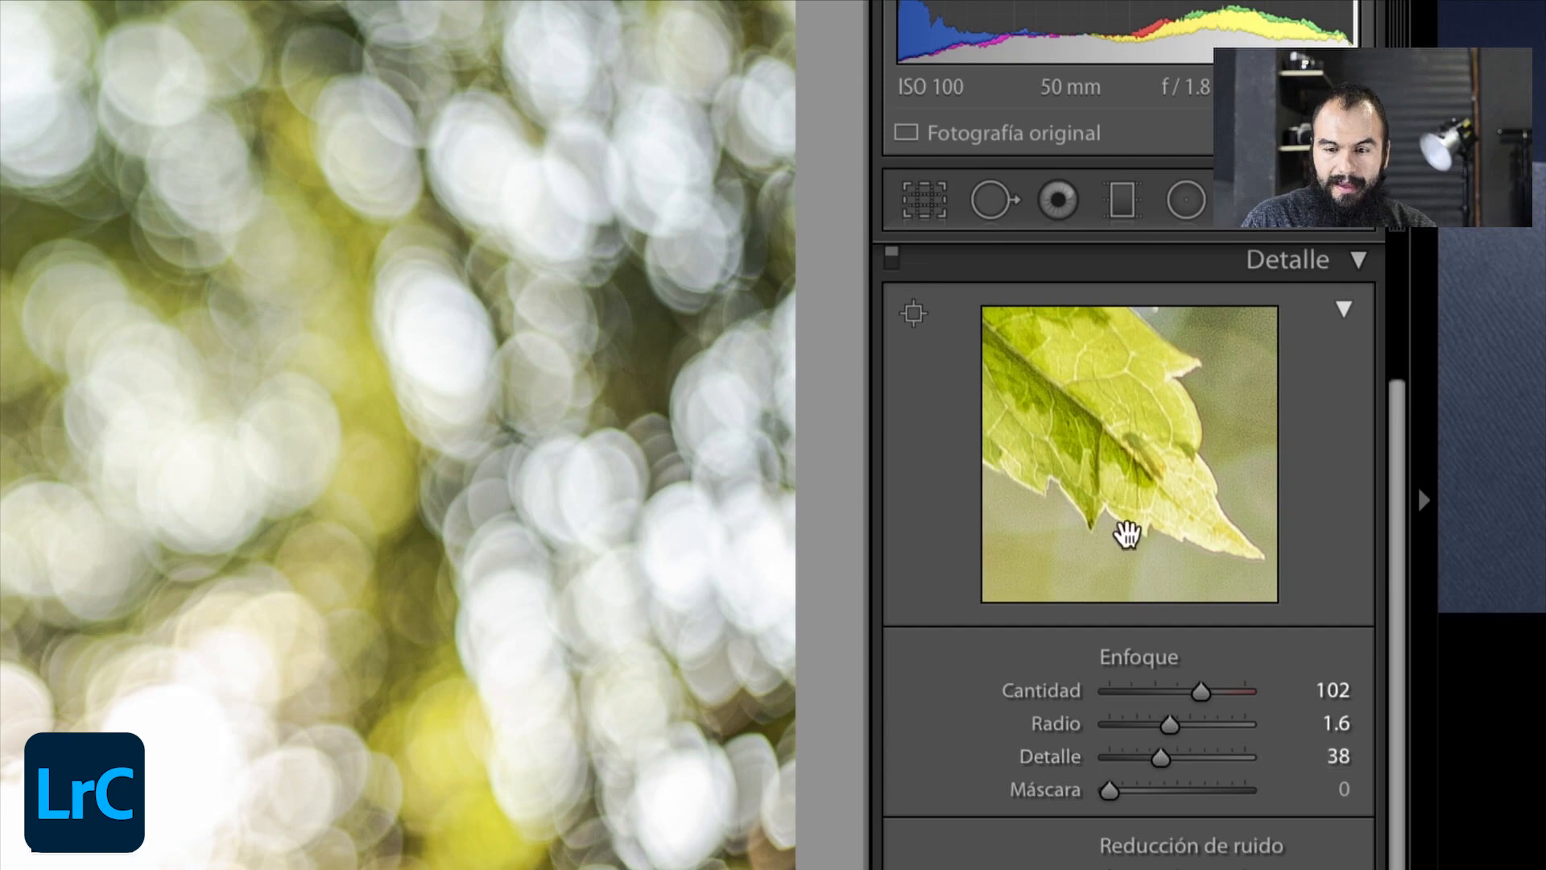
pyautogui.moveTo(1127, 533); pyautogui.dragTo(1118, 500)
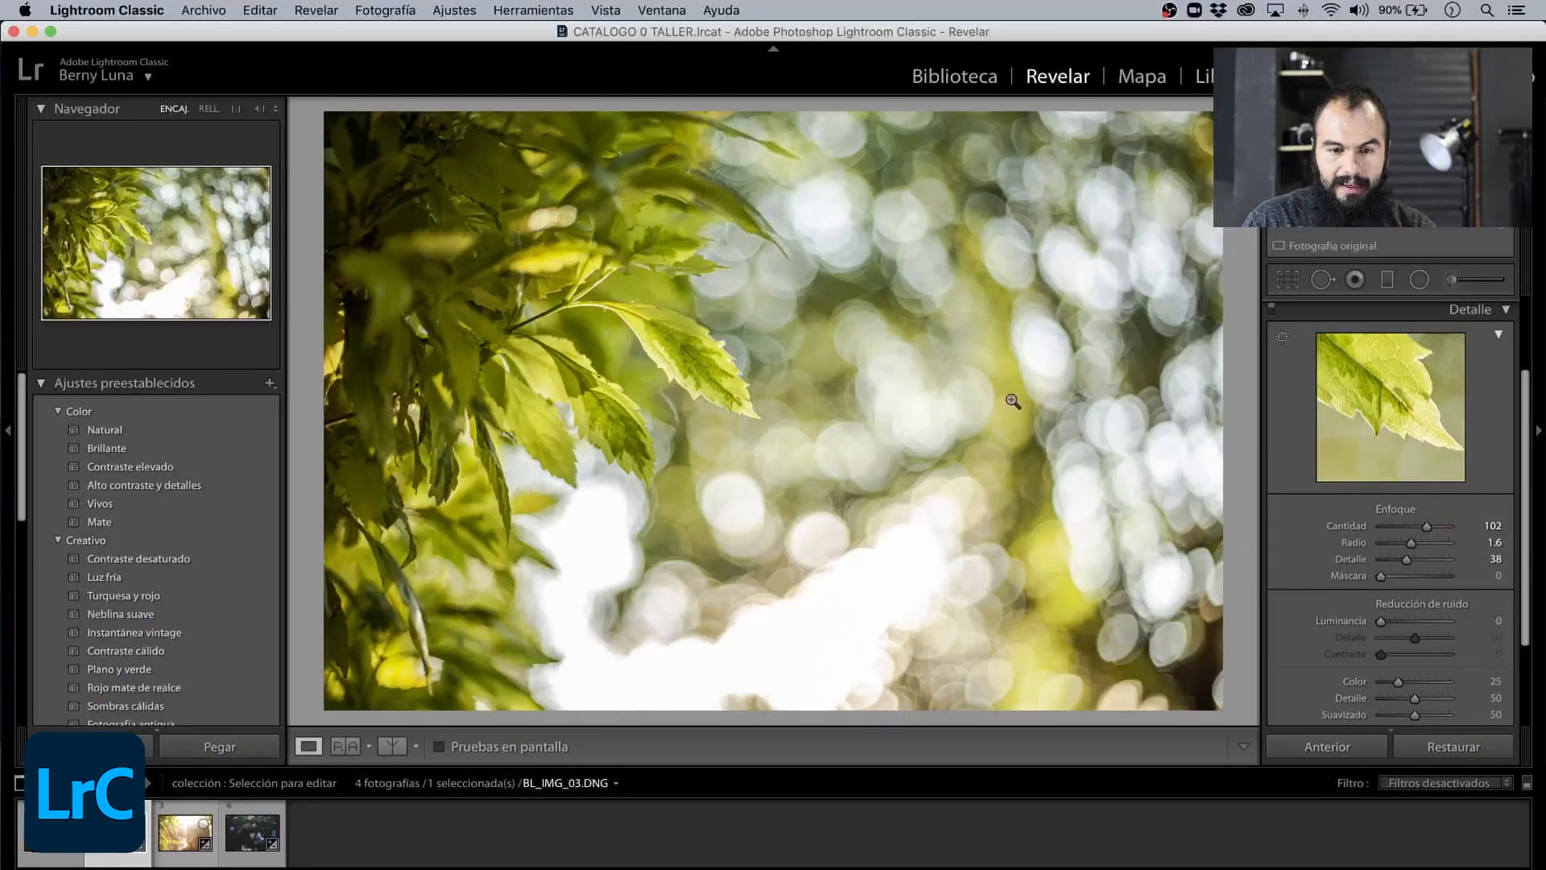
# - Examine the sharpened leaf at 1:1 zoom, comparing before and after in the split view
pyautogui.click(670, 362)
pyautogui.click(670, 362)
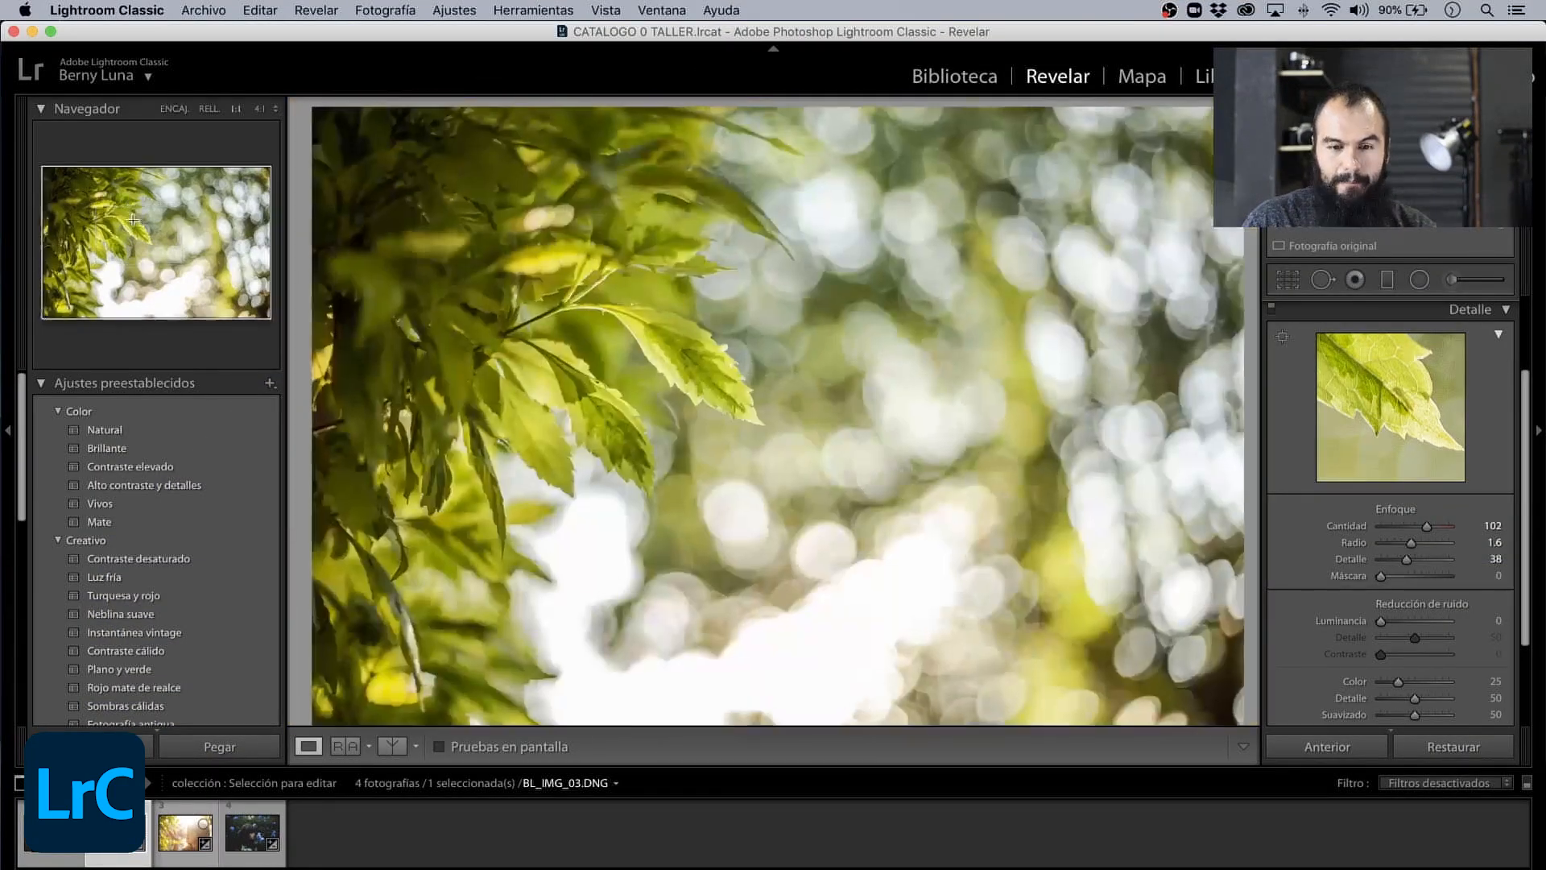
pyautogui.click(141, 205)
pyautogui.moveTo(808, 525); pyautogui.dragTo(660, 391)
pyautogui.click(392, 745)
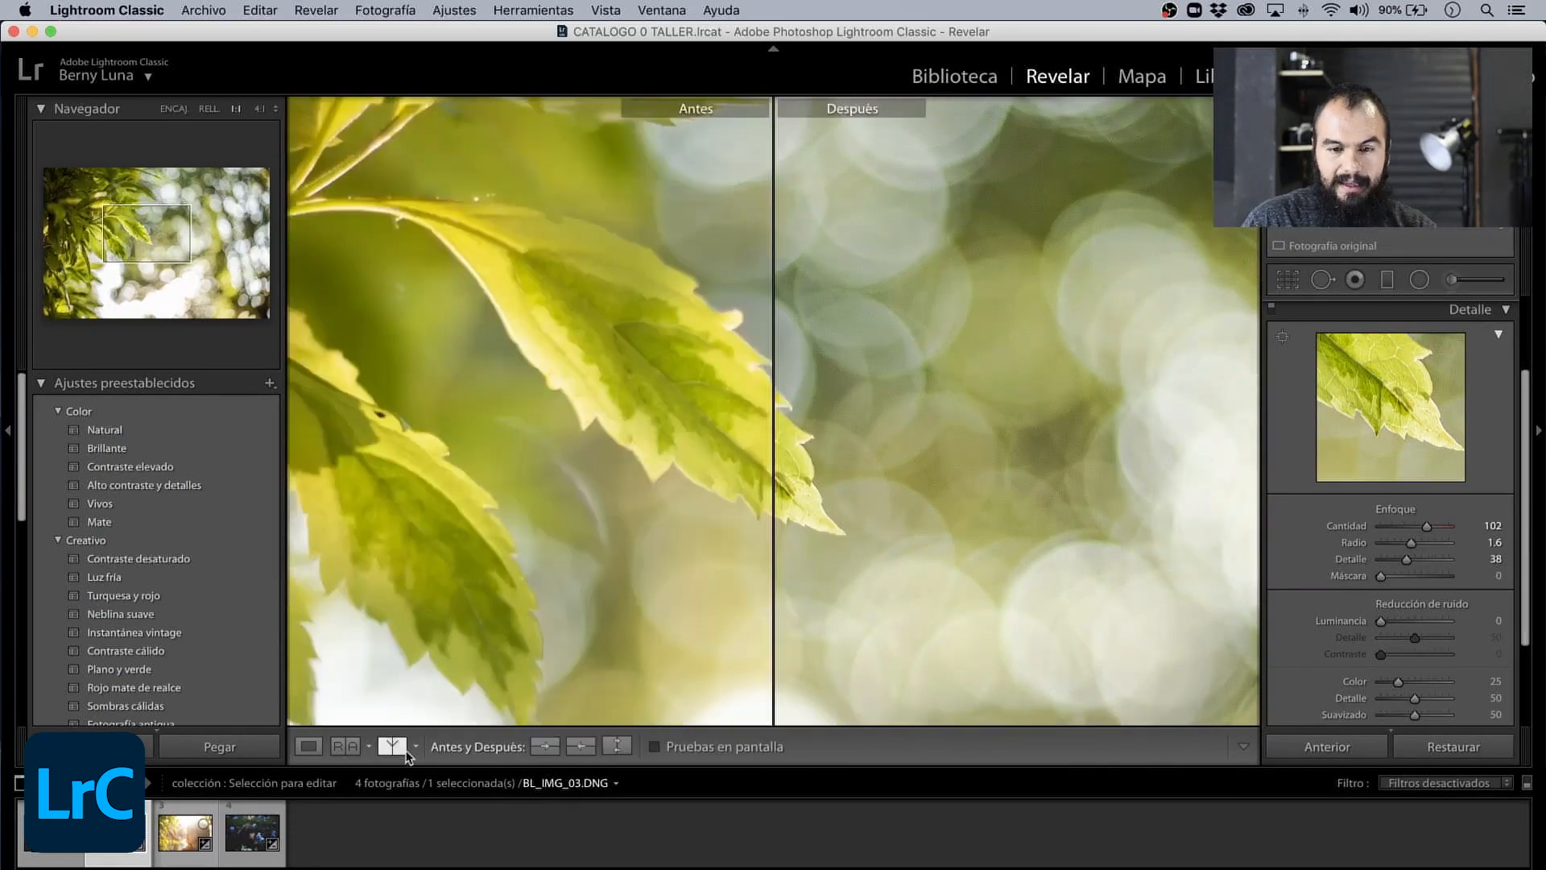
pyautogui.moveTo(757, 388); pyautogui.dragTo(714, 389)
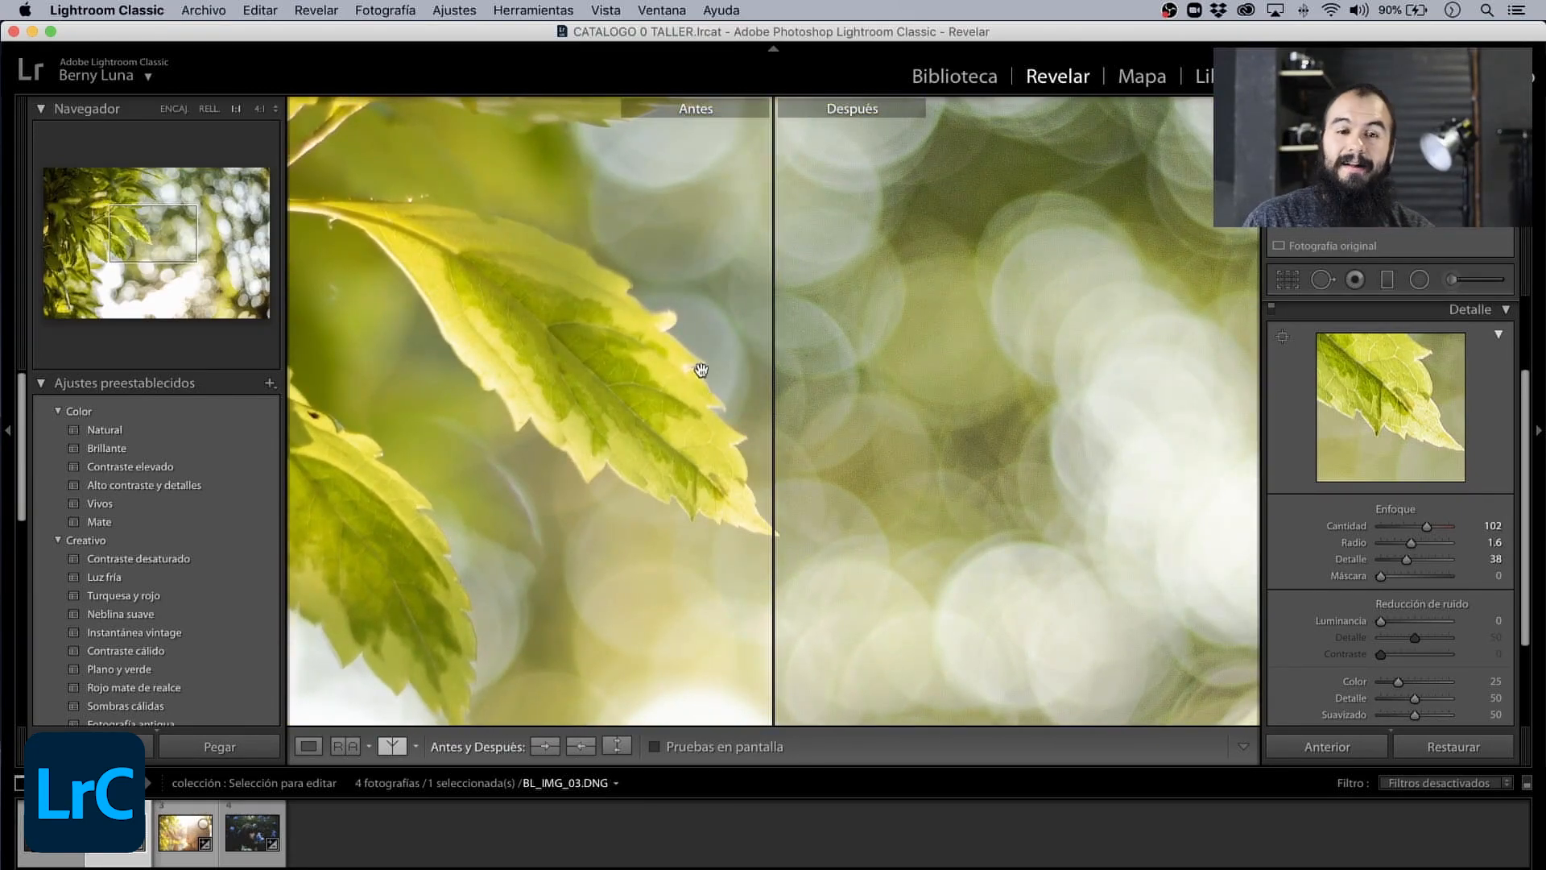
pyautogui.click(702, 373)
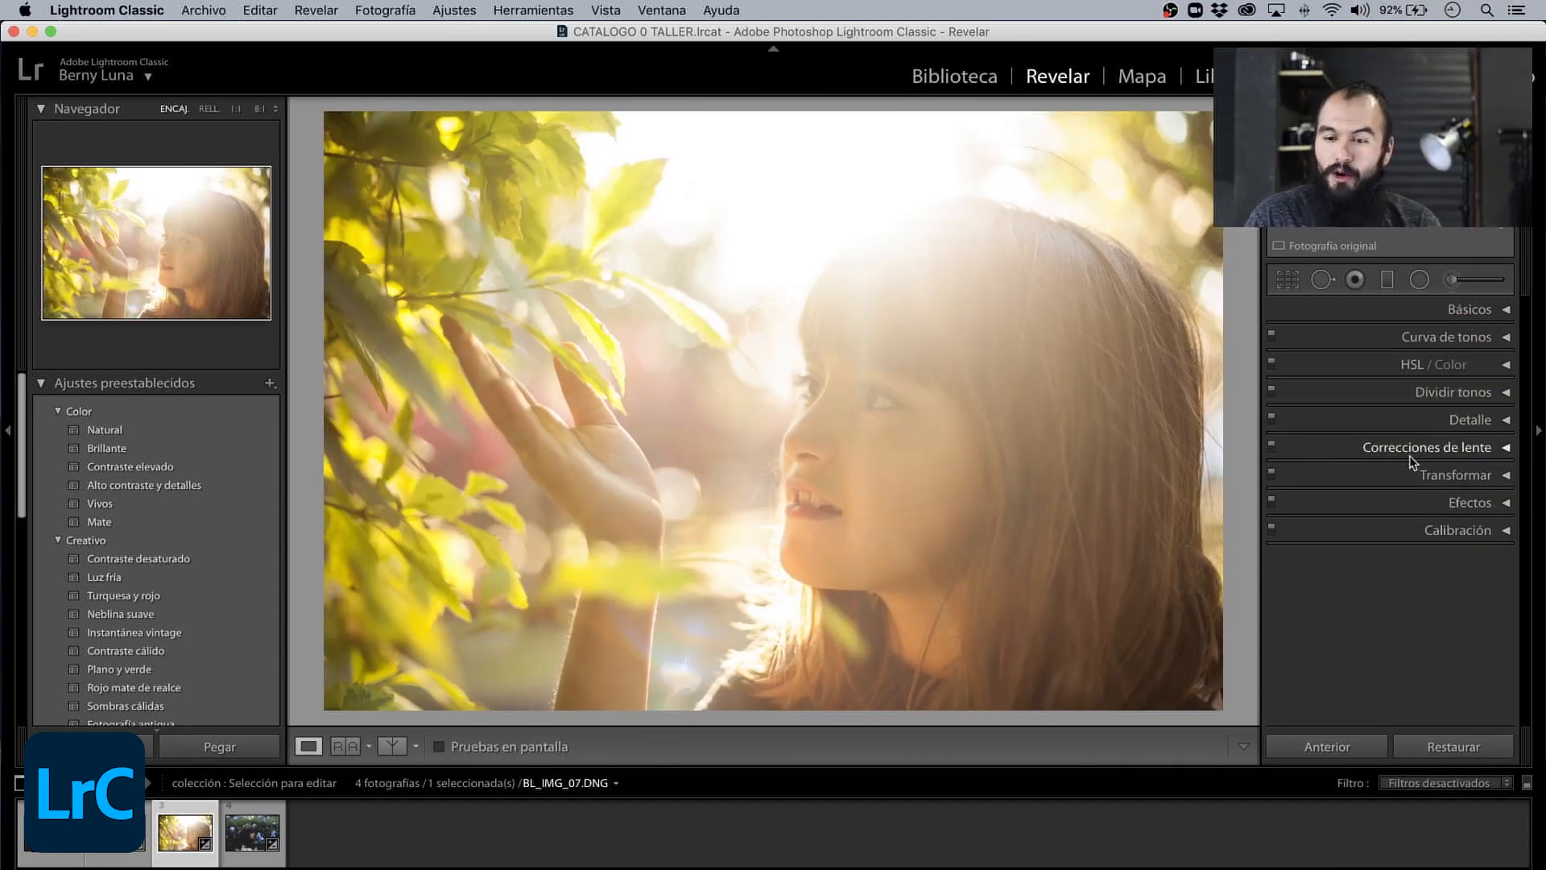
# - Expand Efectos and Transformar for the girl's photo BL_IMG_07.DNG, set Rotar to −2.3, and check the result zoomed in and at full view
pyautogui.click(1504, 503)
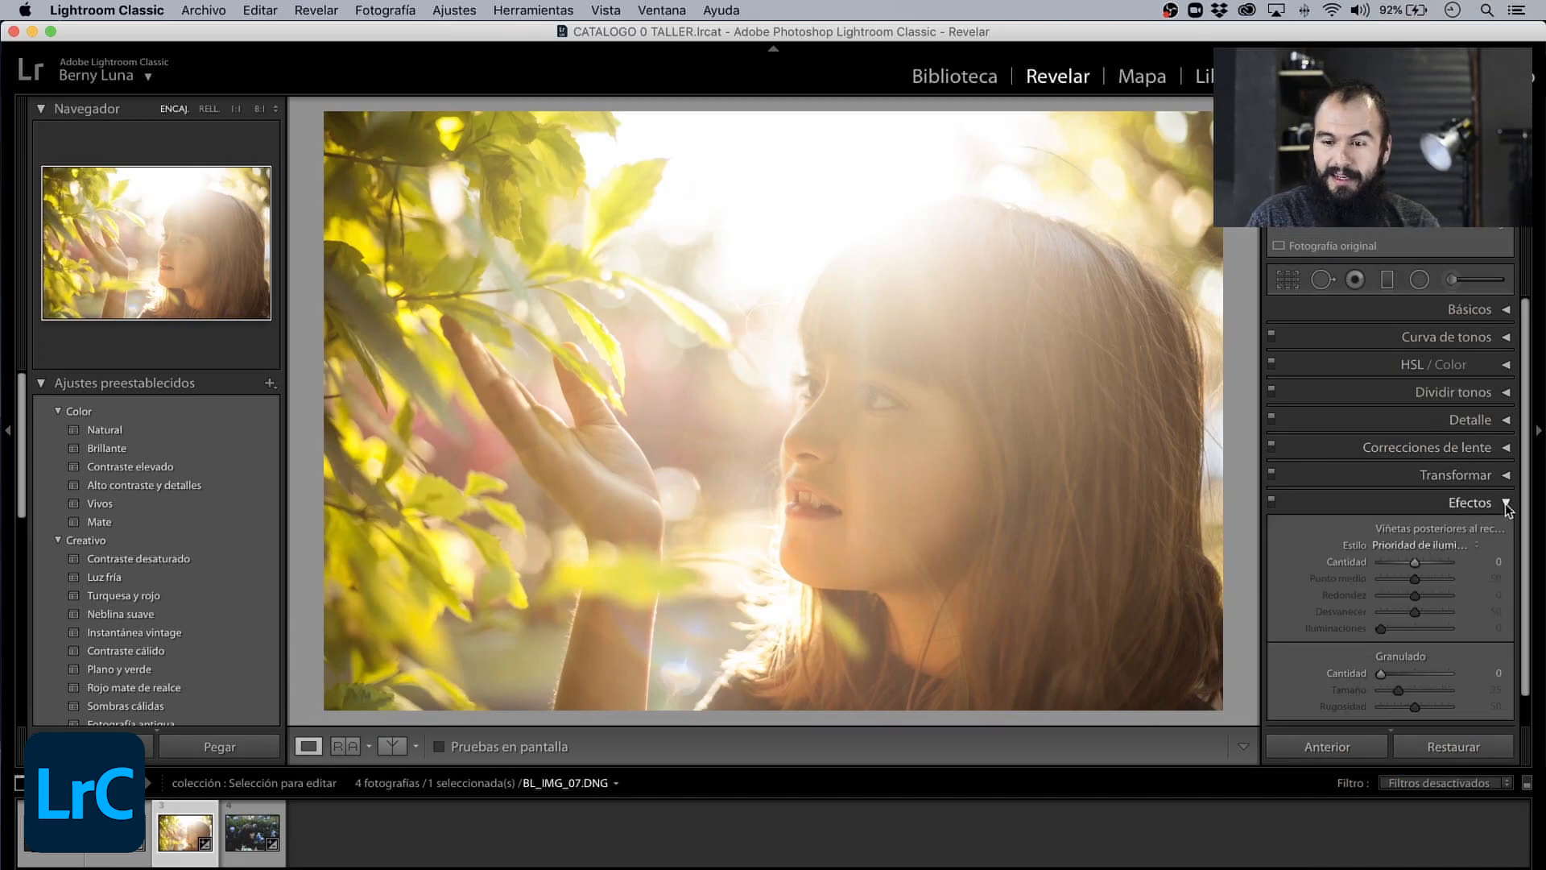
pyautogui.click(1481, 475)
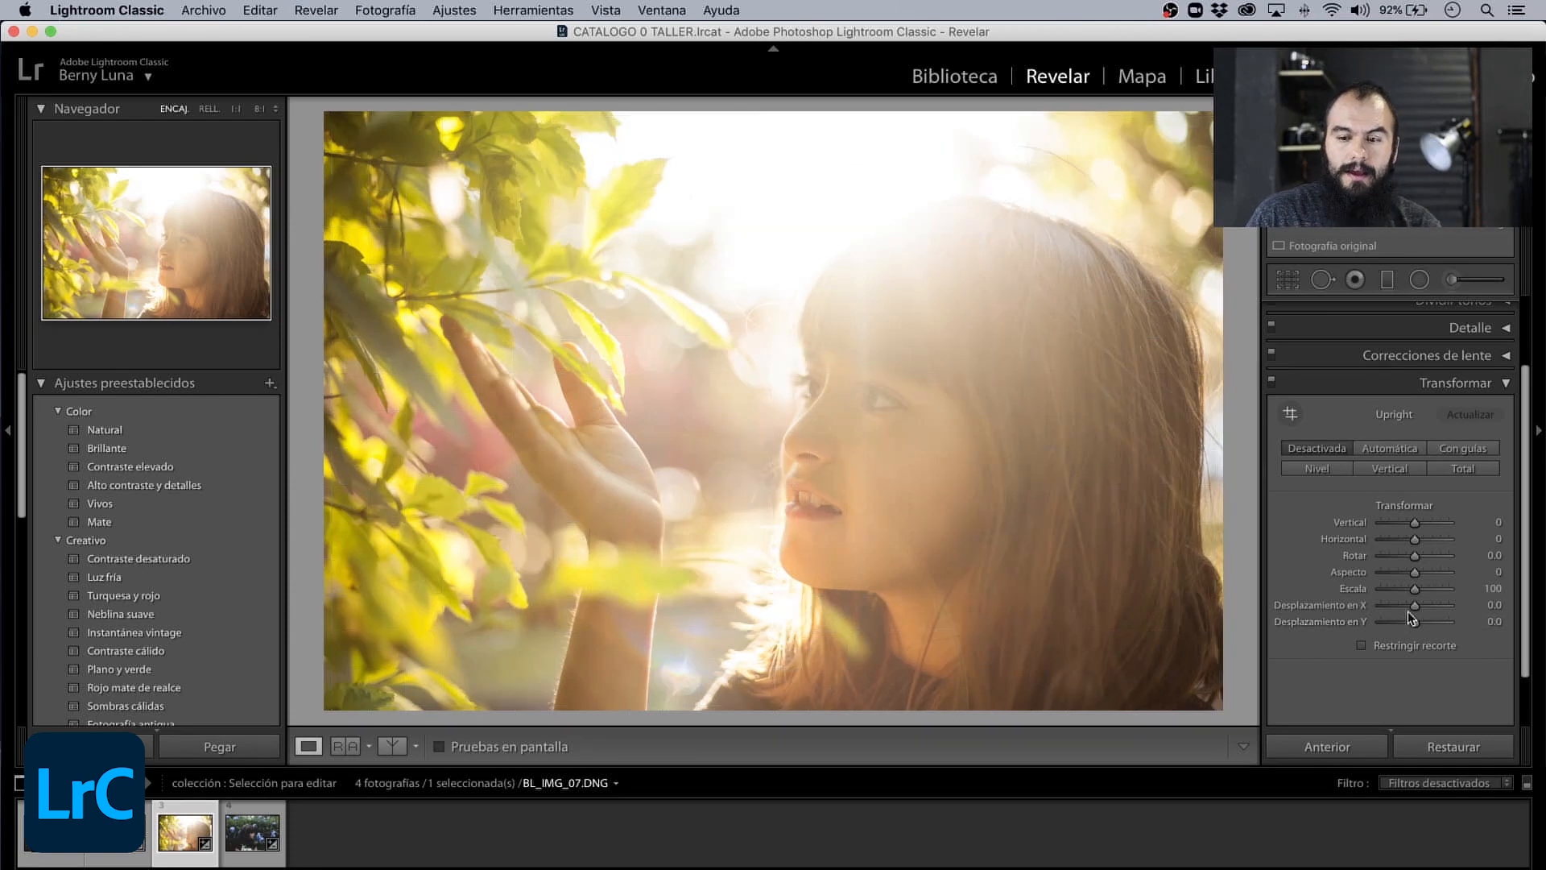
pyautogui.moveTo(1414, 562); pyautogui.dragTo(1407, 561)
pyautogui.click(940, 555)
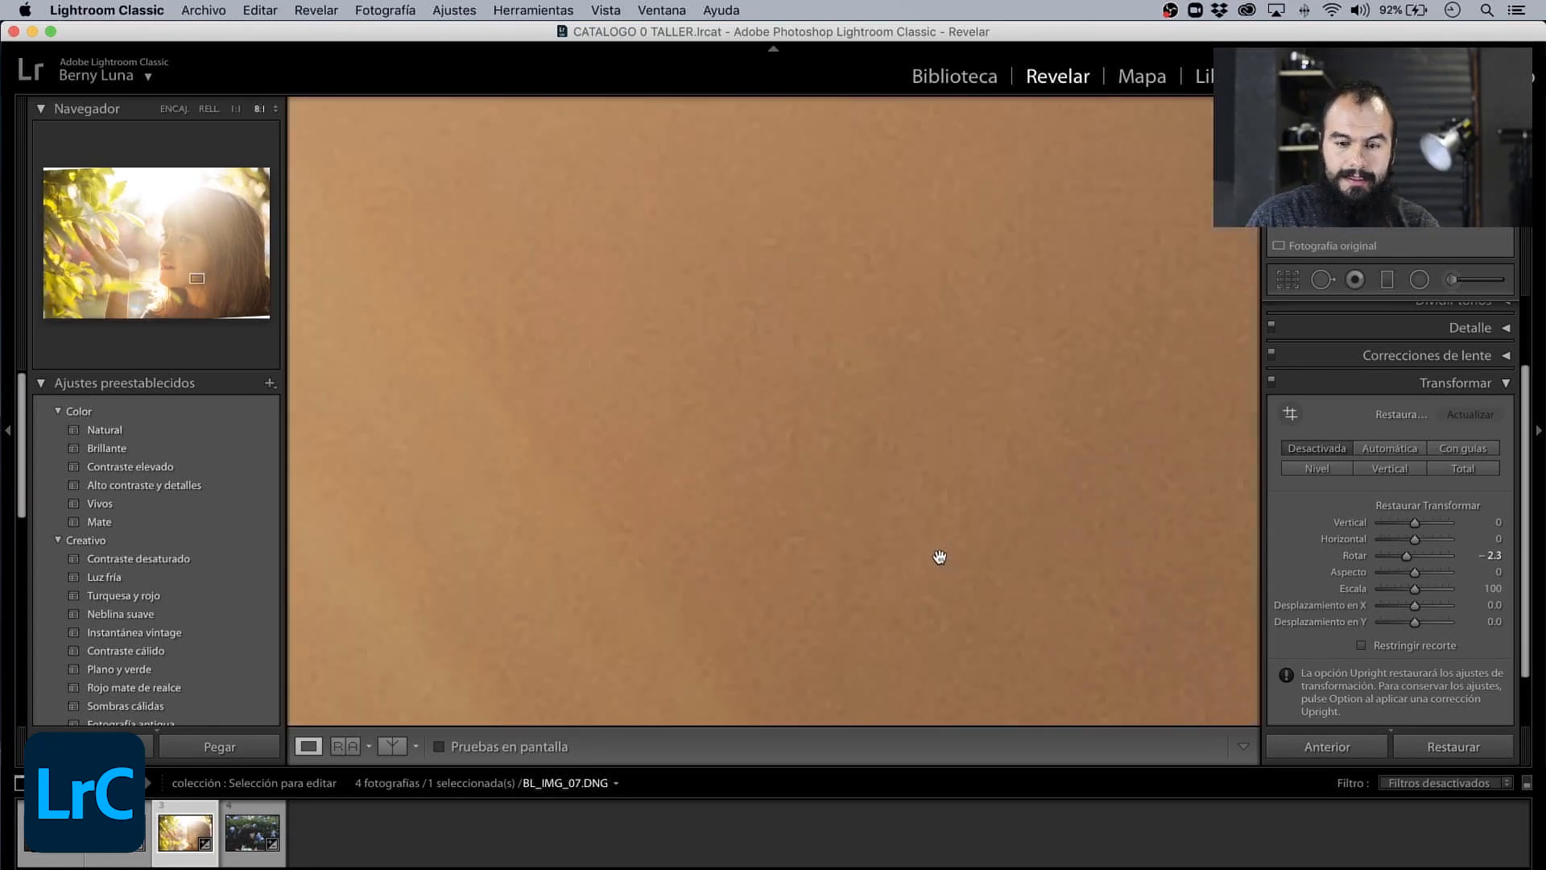
pyautogui.click(941, 557)
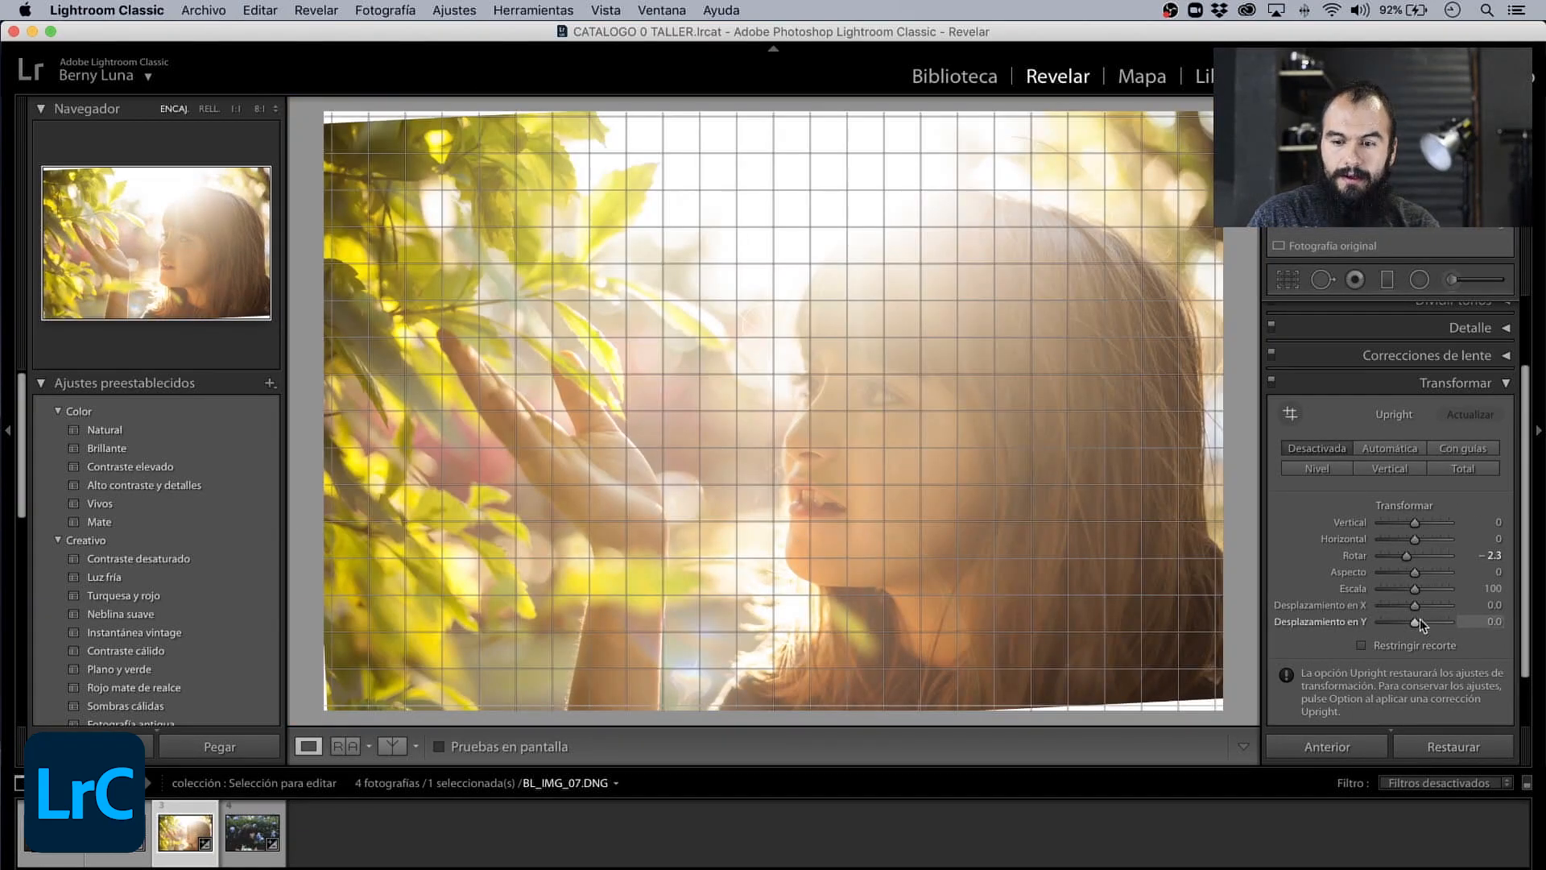
# - Set the Transformar values to Vertical −6, Horizontal +9, Rotar −1.2 and Aspecto −6
pyautogui.moveTo(1414, 522); pyautogui.dragTo(1411, 525)
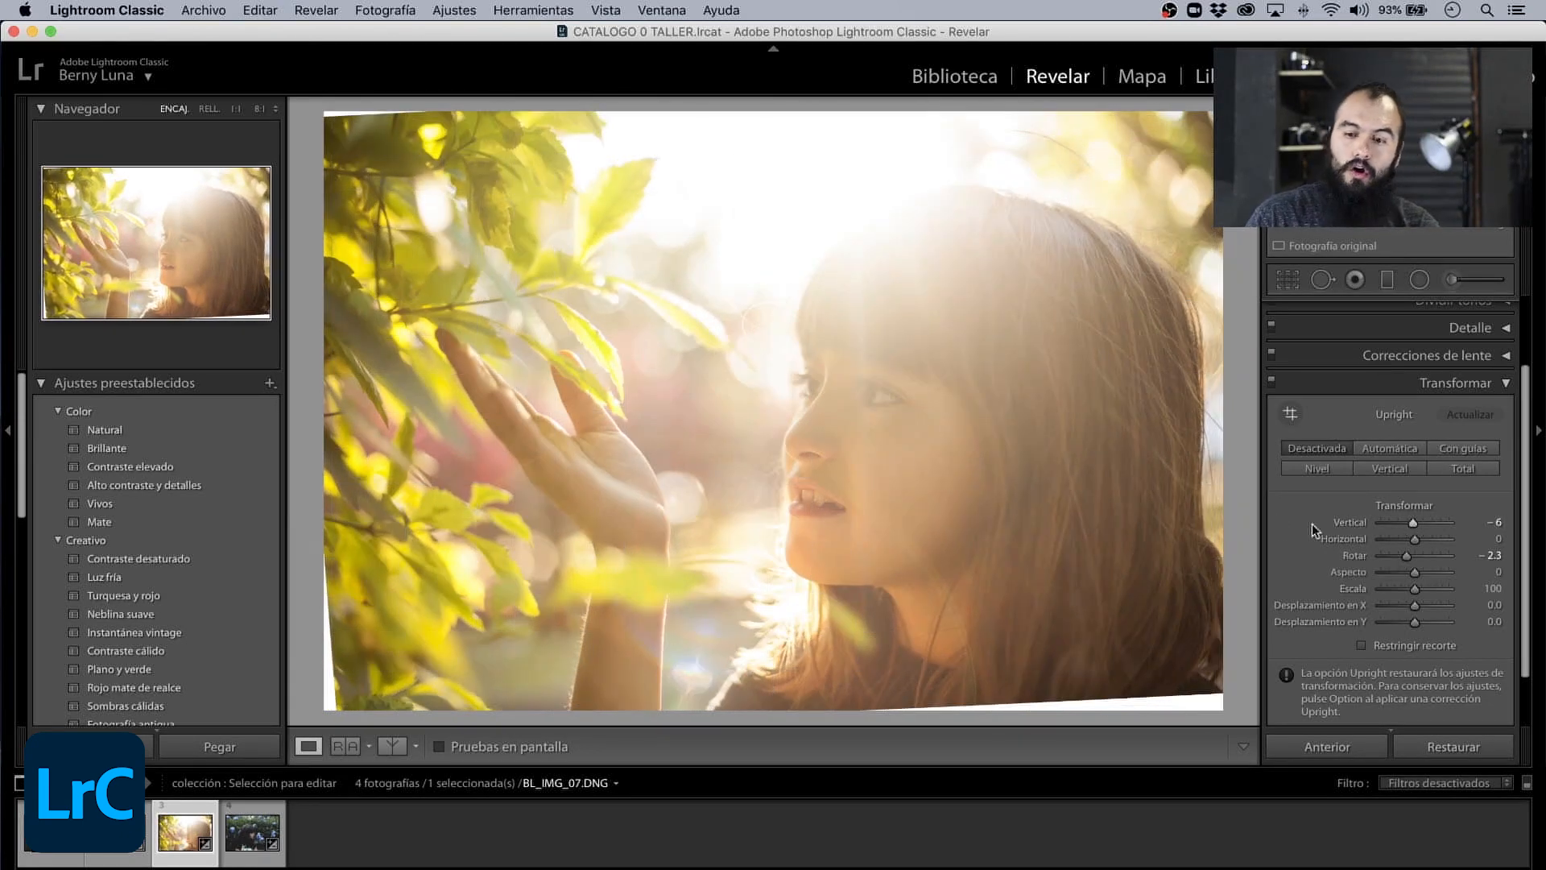
pyautogui.moveTo(1414, 539)
pyautogui.mouseDown()
pyautogui.moveTo(1409, 573)
pyautogui.moveTo(1414, 554)
pyautogui.mouseUp()
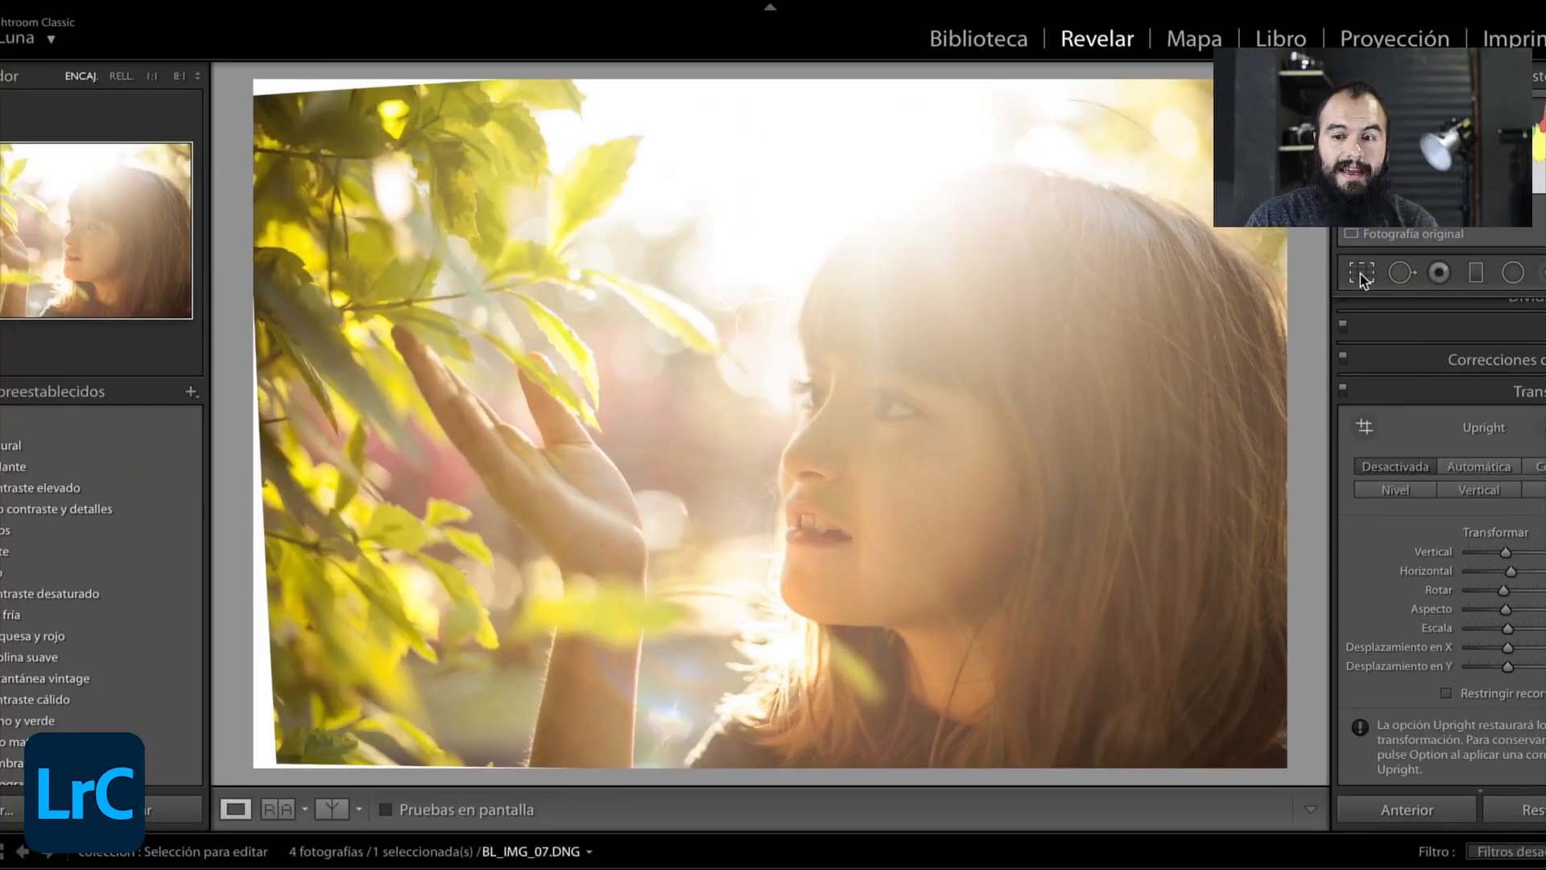
# - Crop BL_IMG_07.DNG inside its white edges with a custom aspect and an Ángulo of −3.36, and apply the crop
pyautogui.click(1359, 274)
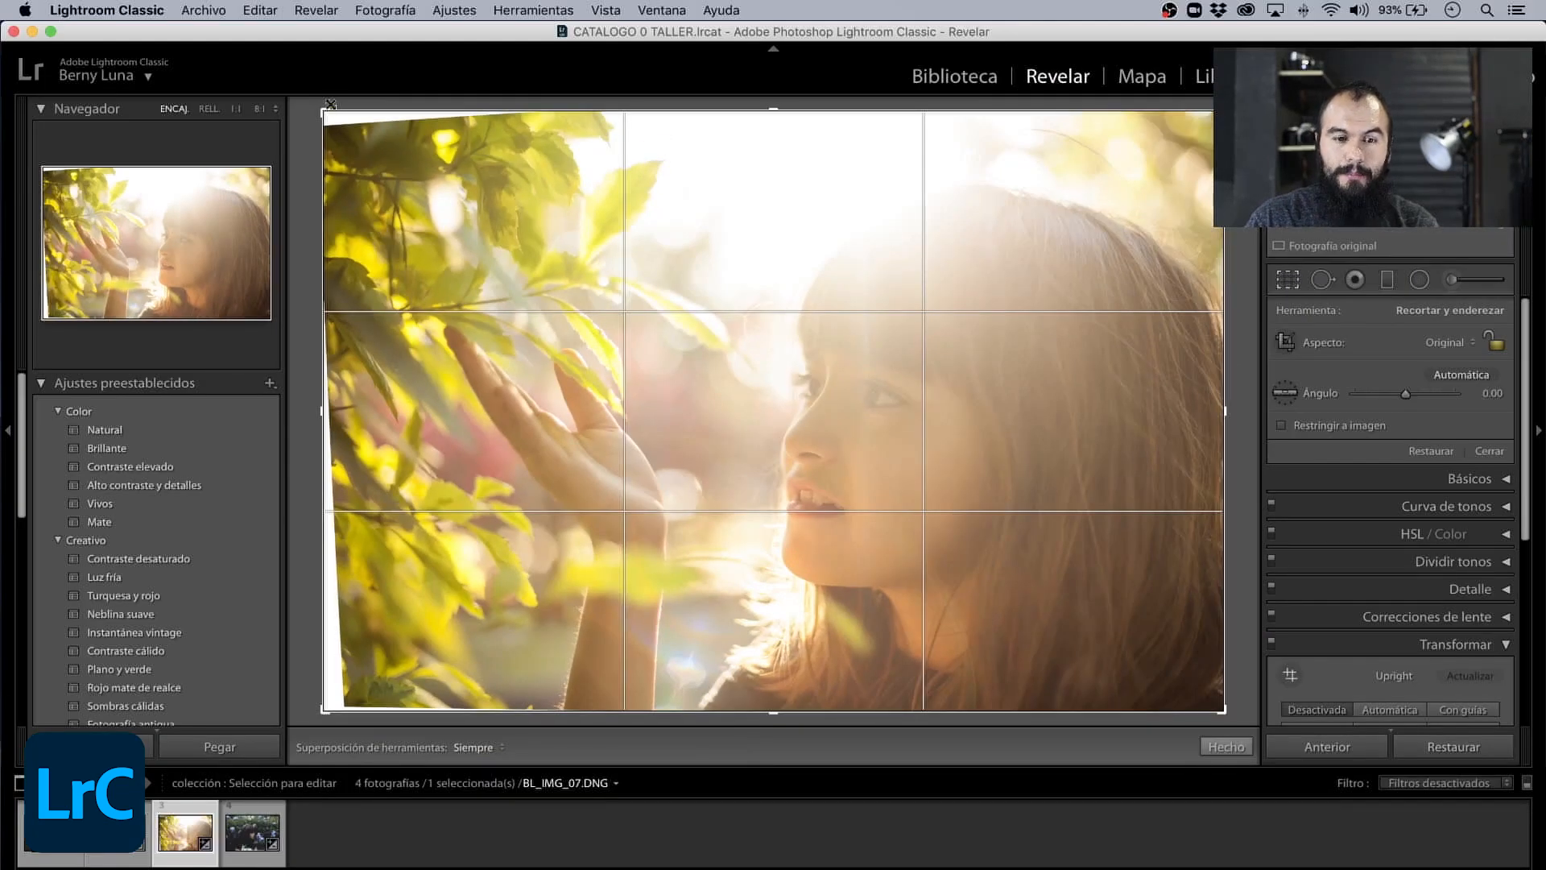
pyautogui.moveTo(326, 112); pyautogui.dragTo(347, 134)
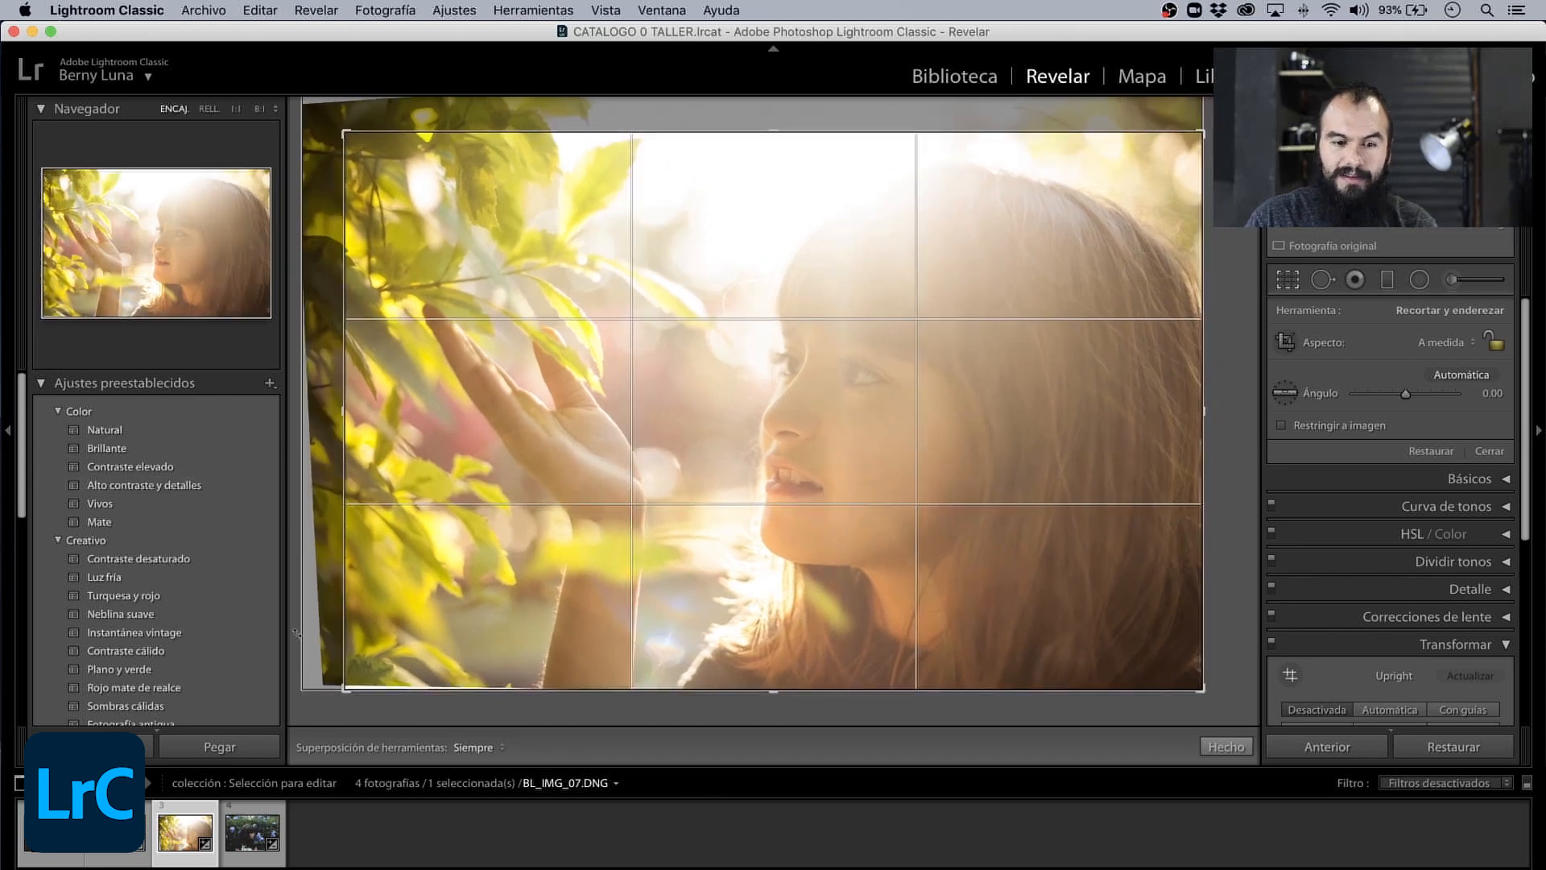
pyautogui.moveTo(351, 690); pyautogui.dragTo(353, 648)
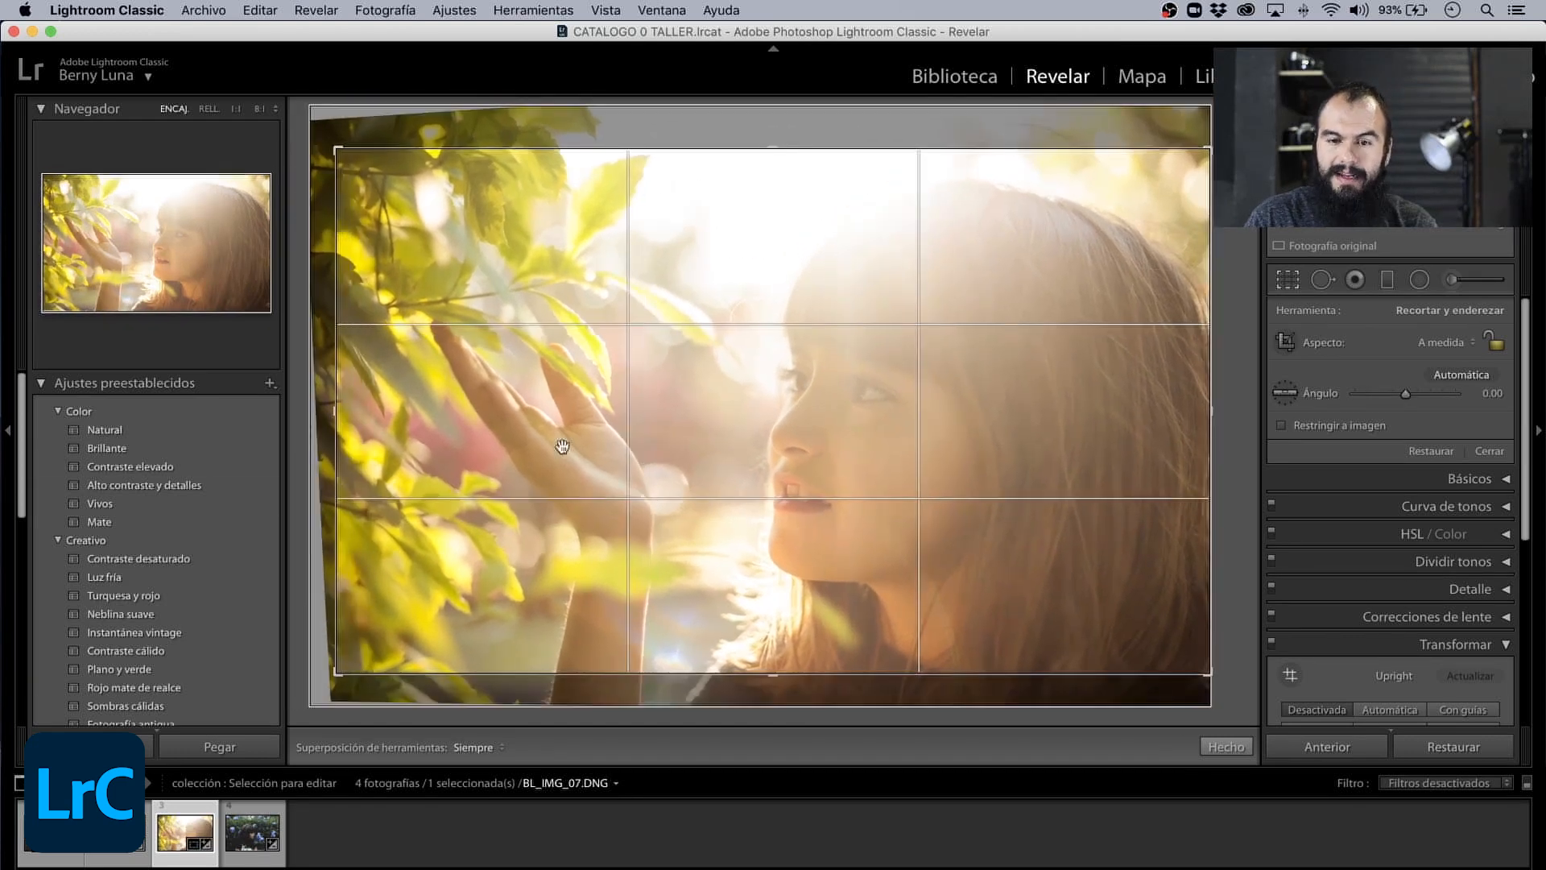
pyautogui.moveTo(799, 127)
pyautogui.mouseDown()
pyautogui.moveTo(753, 130)
pyautogui.moveTo(787, 138)
pyautogui.mouseUp()
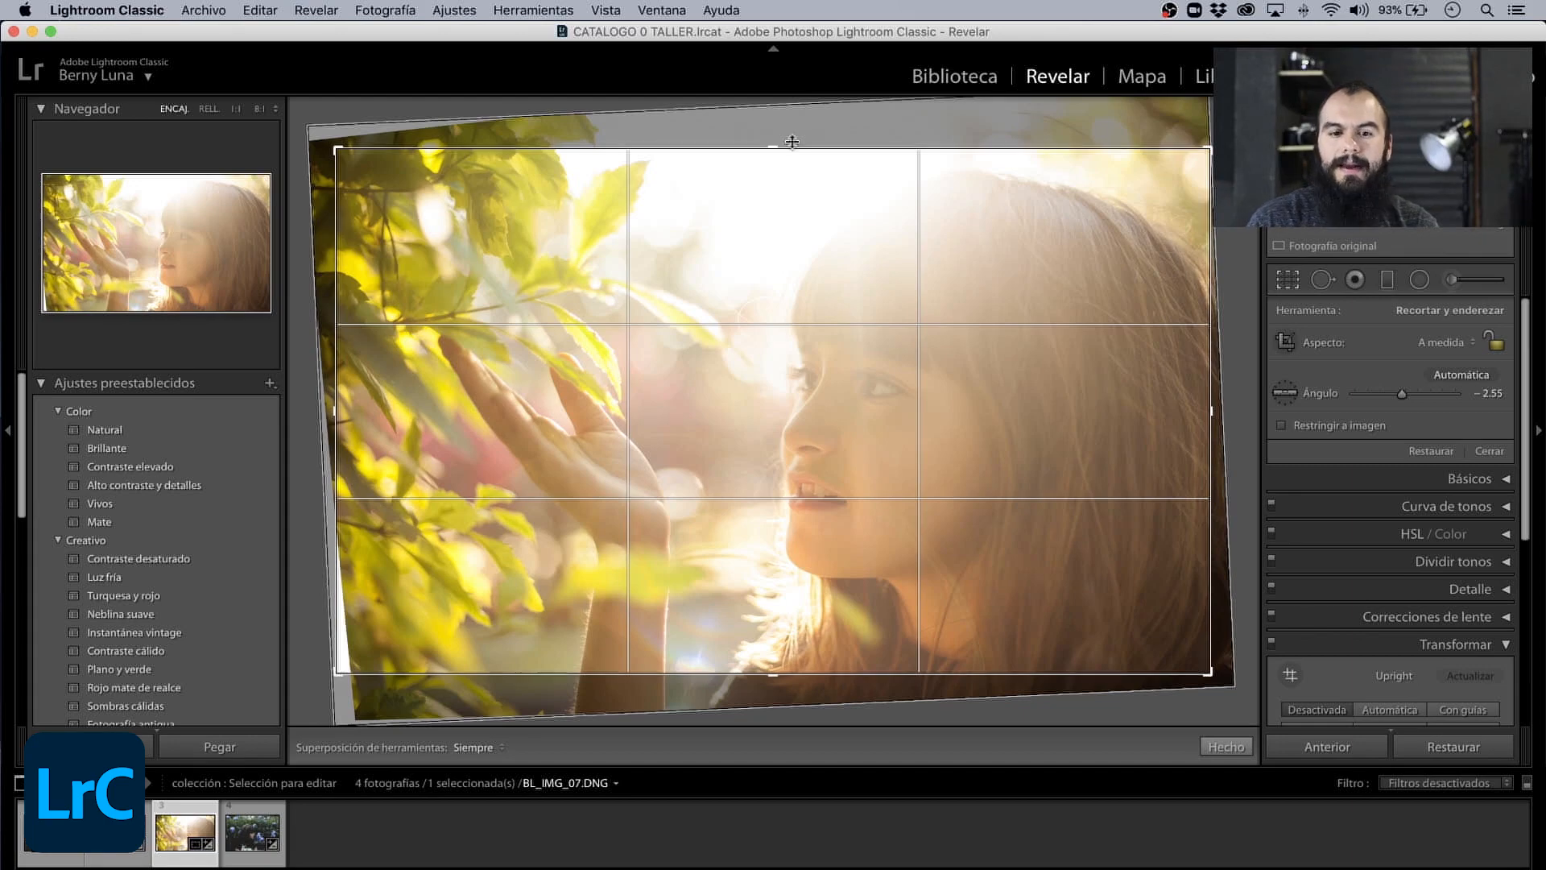
pyautogui.moveTo(727, 138); pyautogui.dragTo(721, 139)
pyautogui.moveTo(341, 148)
pyautogui.mouseDown()
pyautogui.moveTo(402, 174)
pyautogui.moveTo(391, 157)
pyautogui.moveTo(347, 157)
pyautogui.mouseUp()
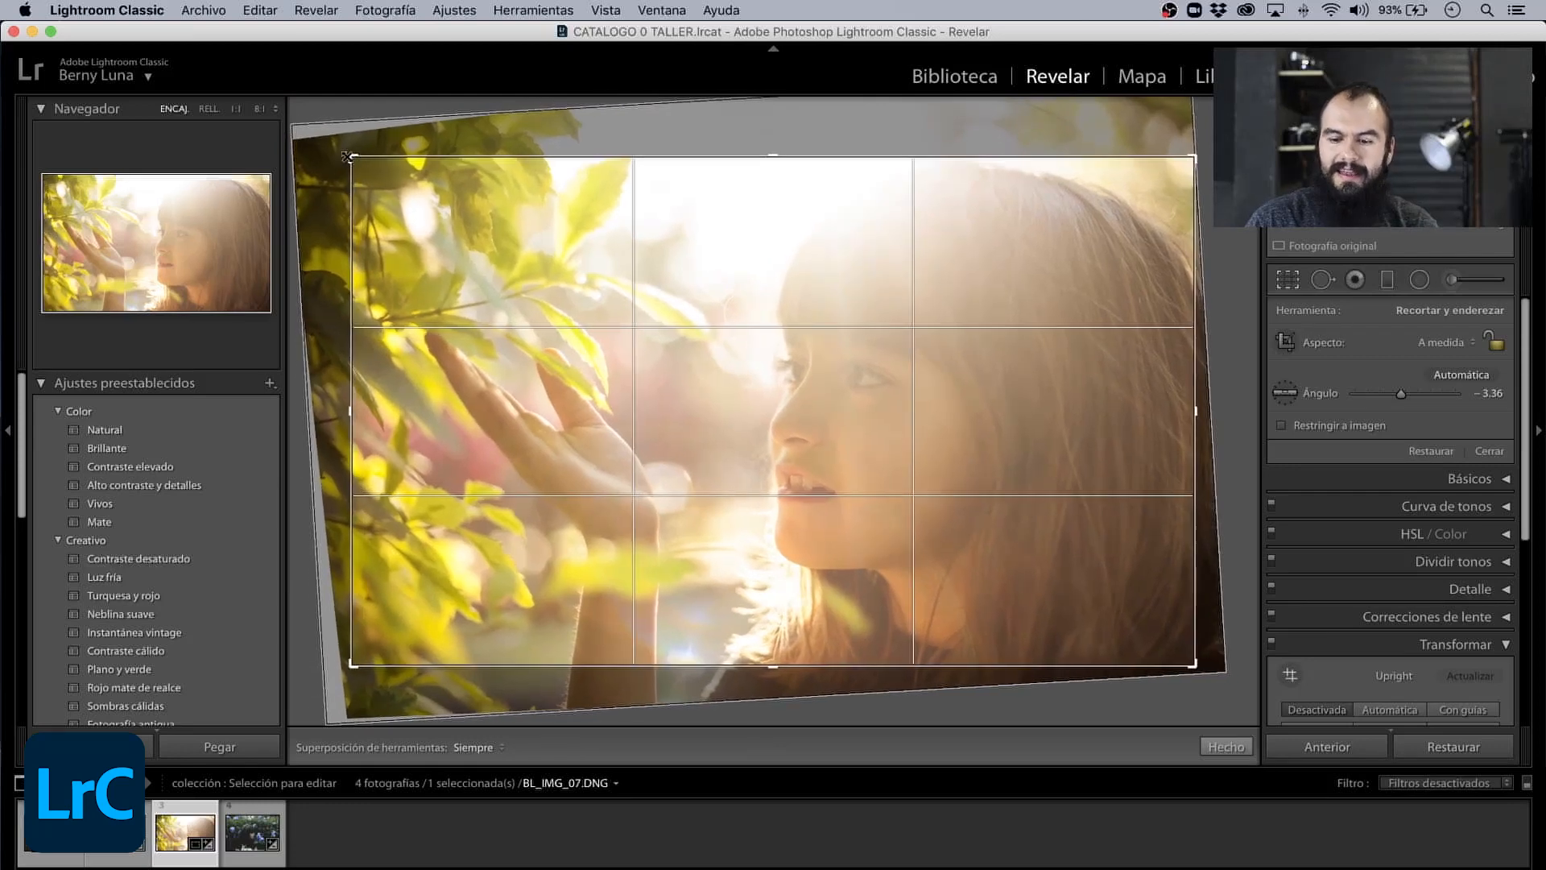
pyautogui.press('Return')
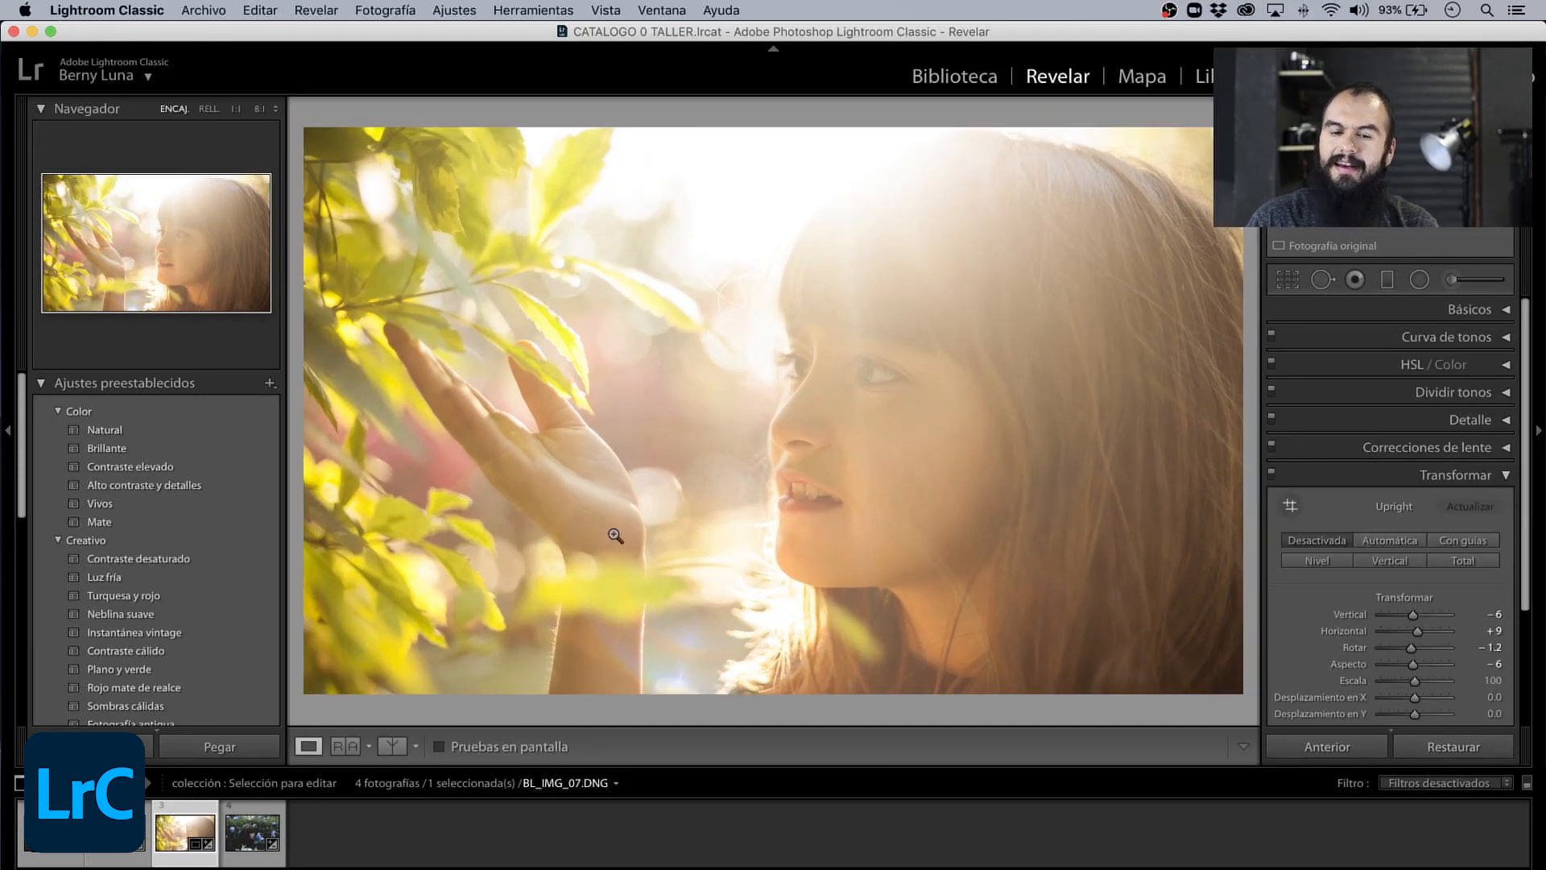
# - Reopen the crop of the girl's photo, adjust its frame and Ángulo to −2.53, and apply it
pyautogui.press('r')
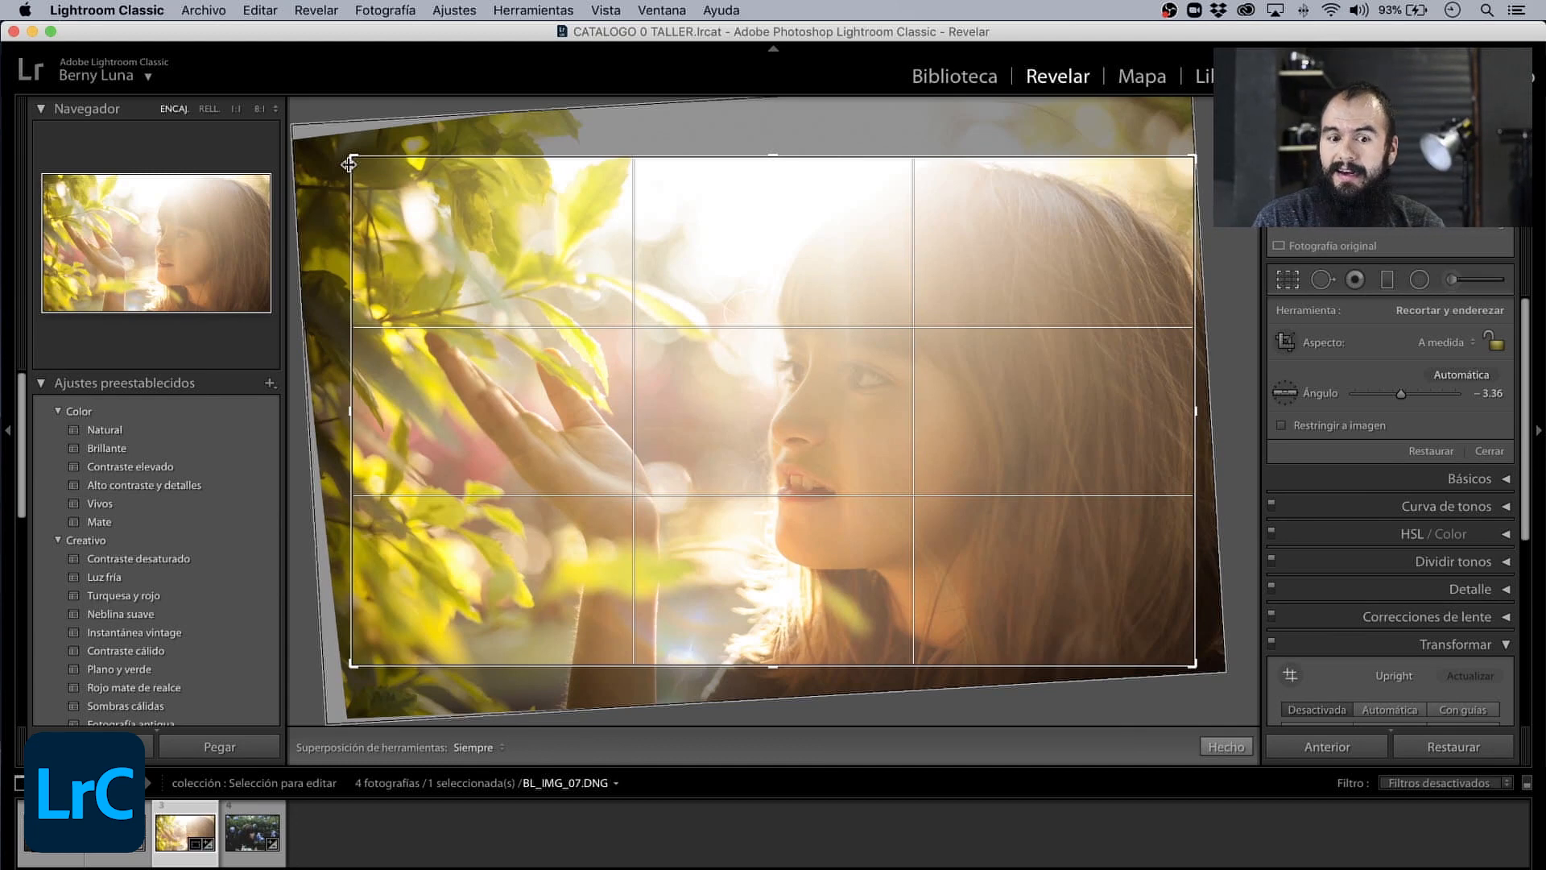
pyautogui.press('r')
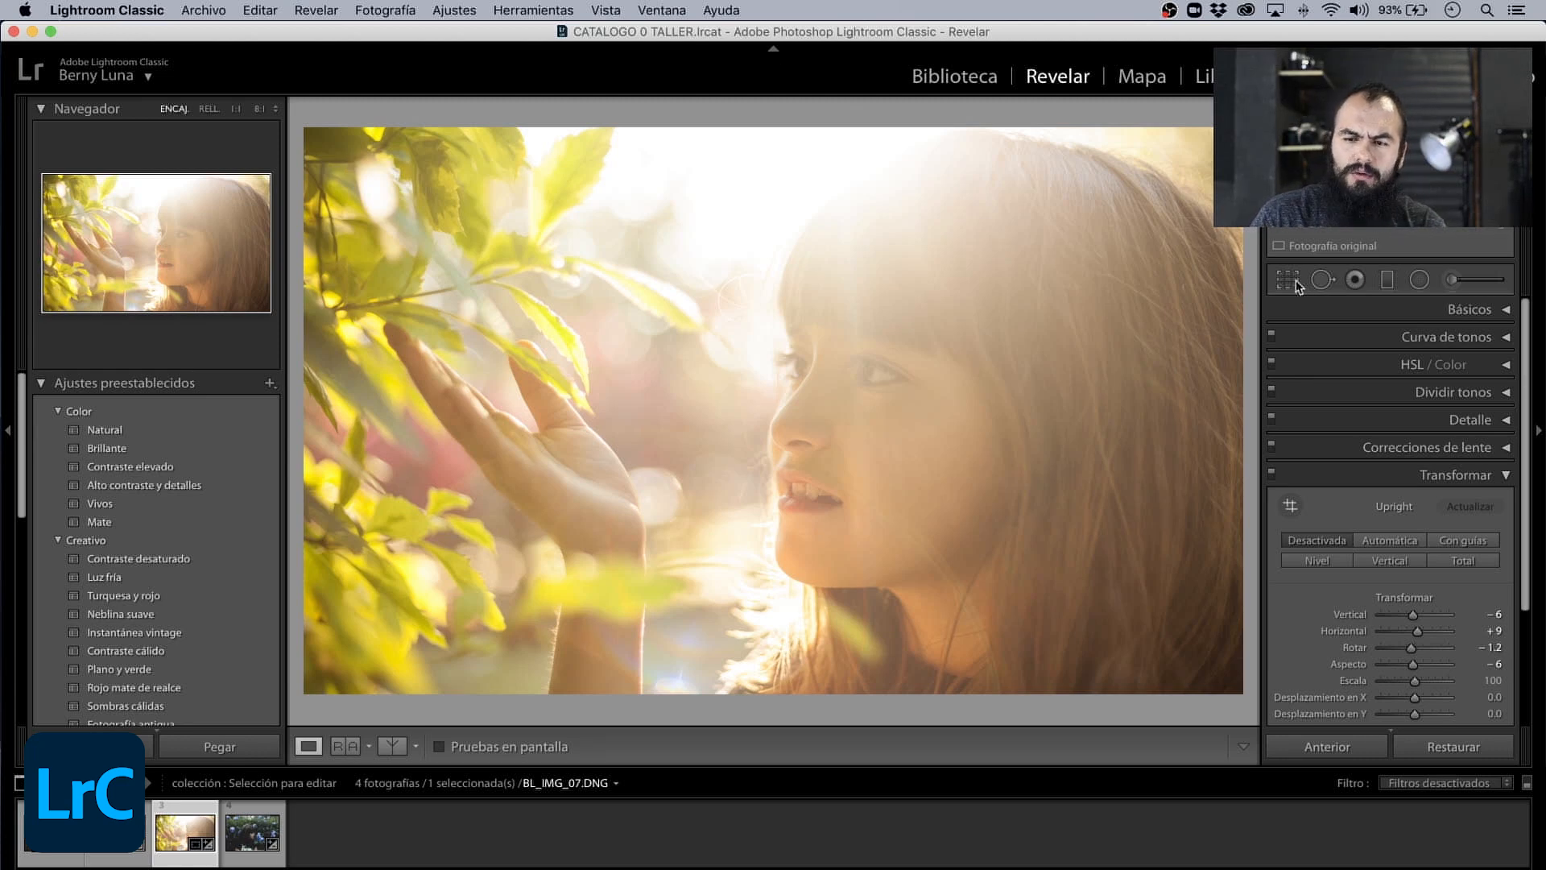
pyautogui.press('r')
pyautogui.moveTo(416, 143); pyautogui.dragTo(353, 152)
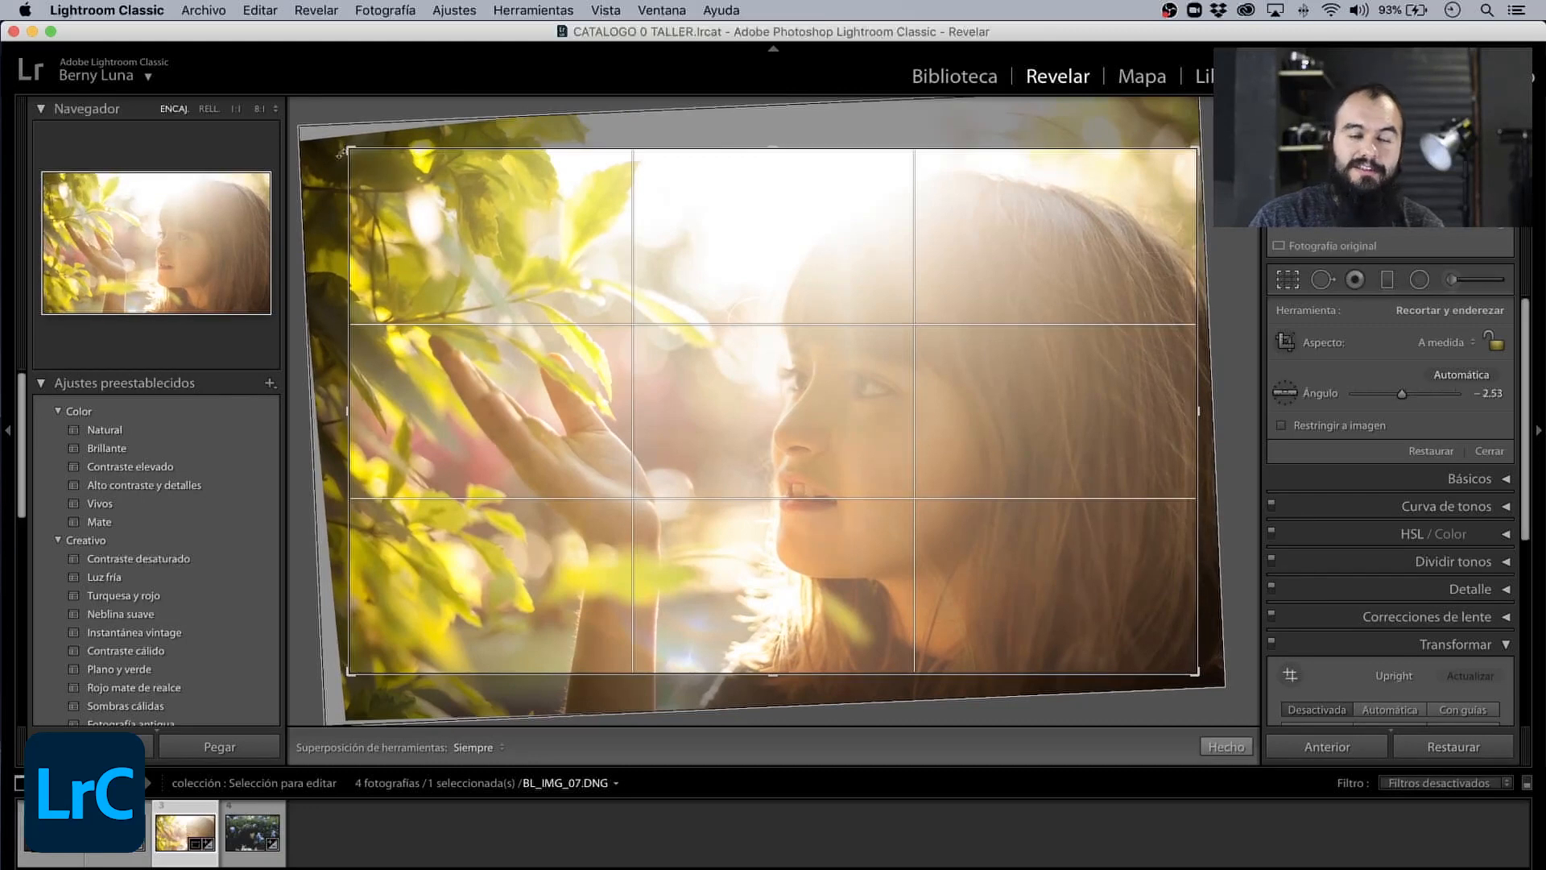
pyautogui.press('Return')
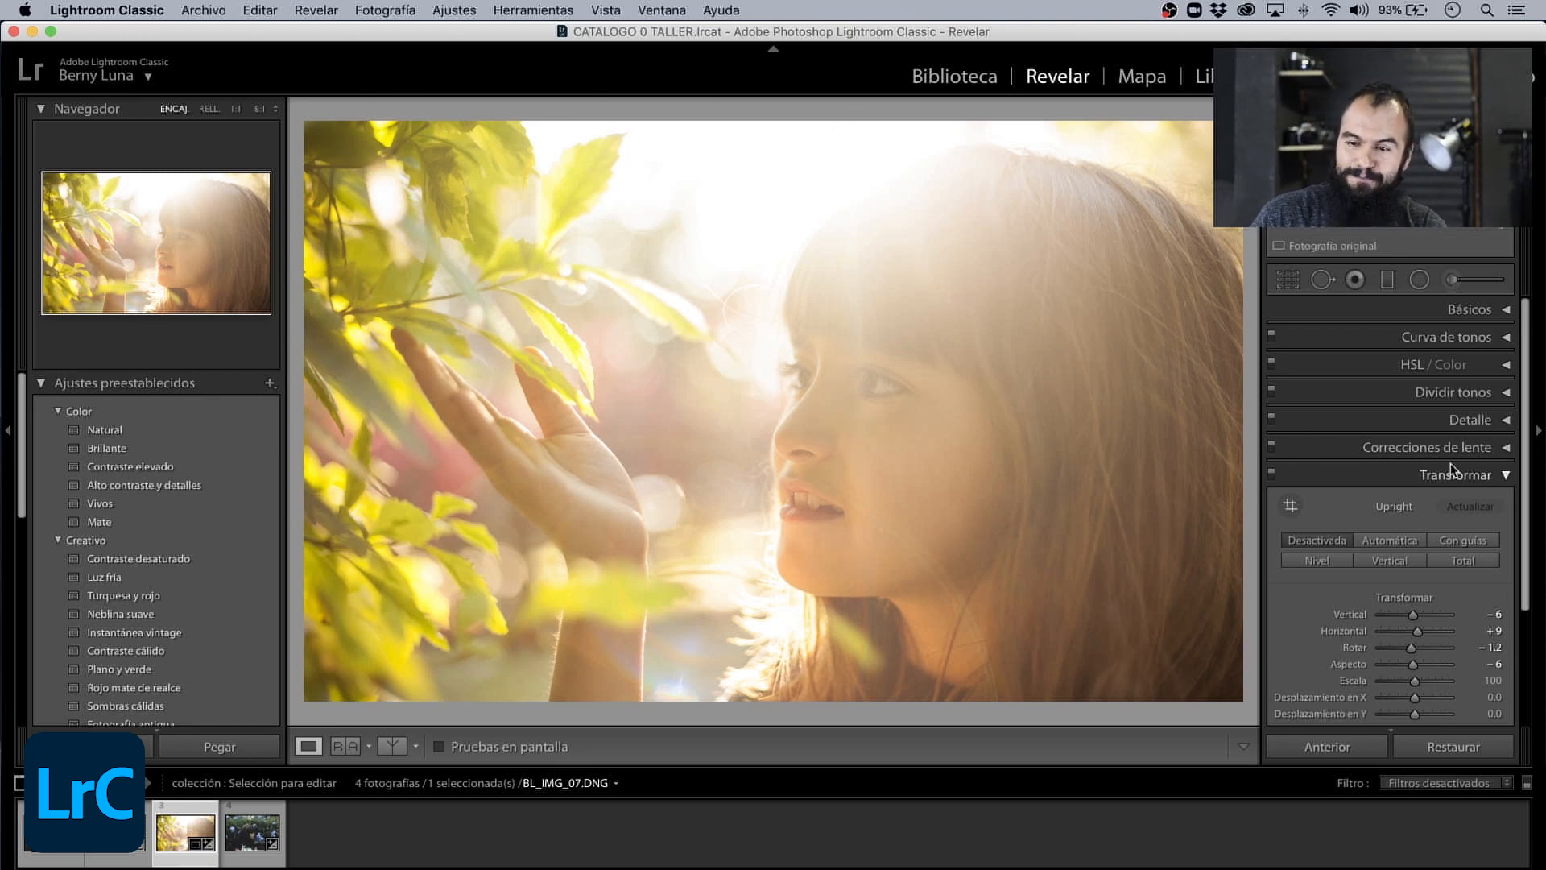
# - Collapse Transformar, expand Efectos, and set the post-crop vignette Cantidad to −1
pyautogui.click(1506, 476)
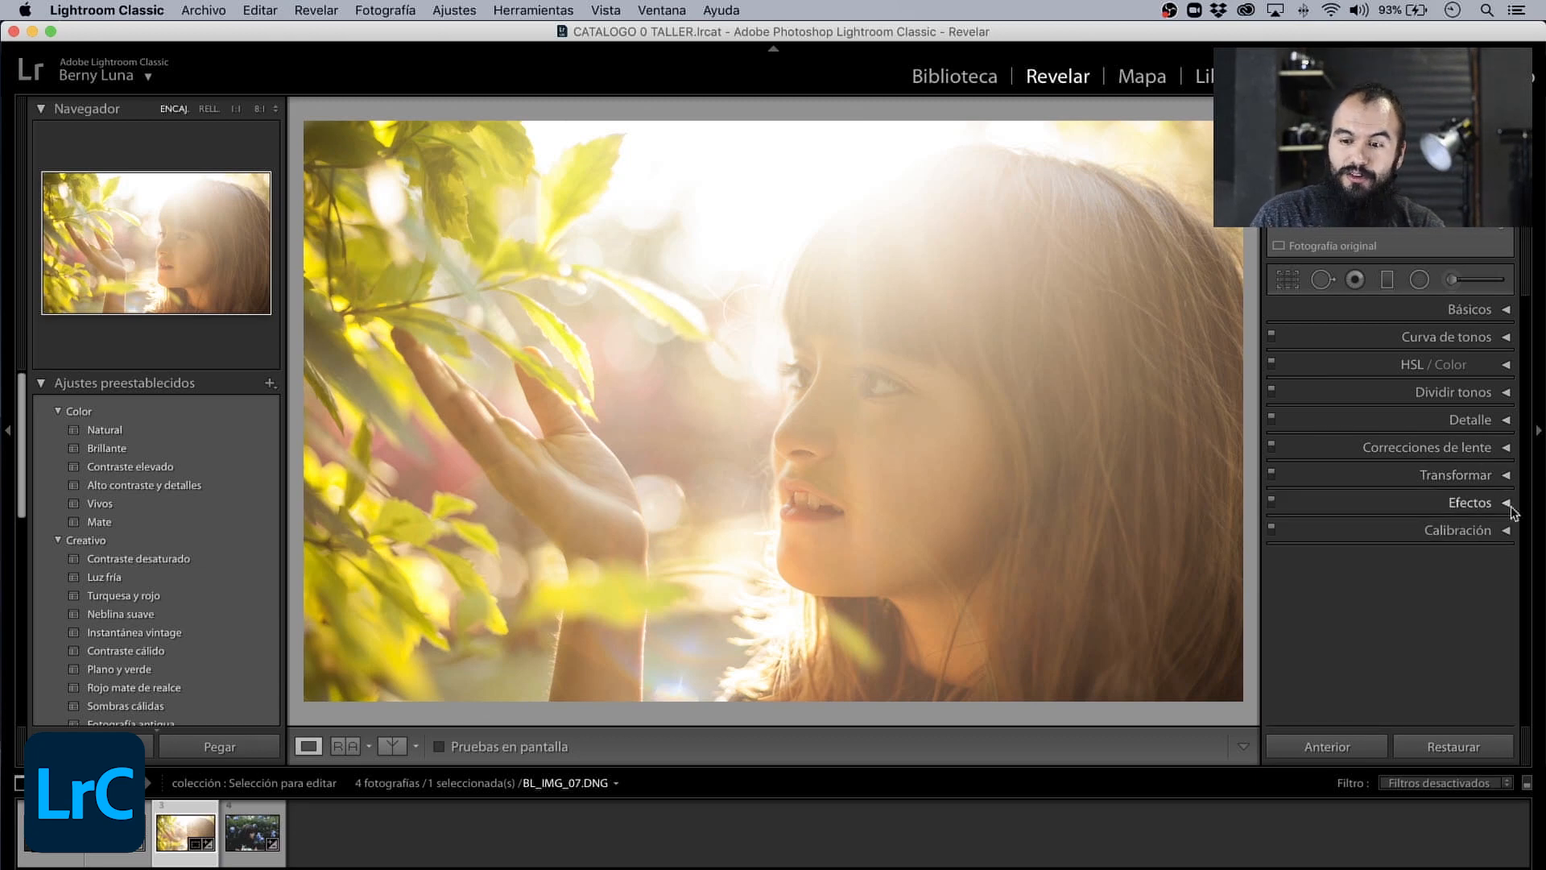
pyautogui.click(1502, 503)
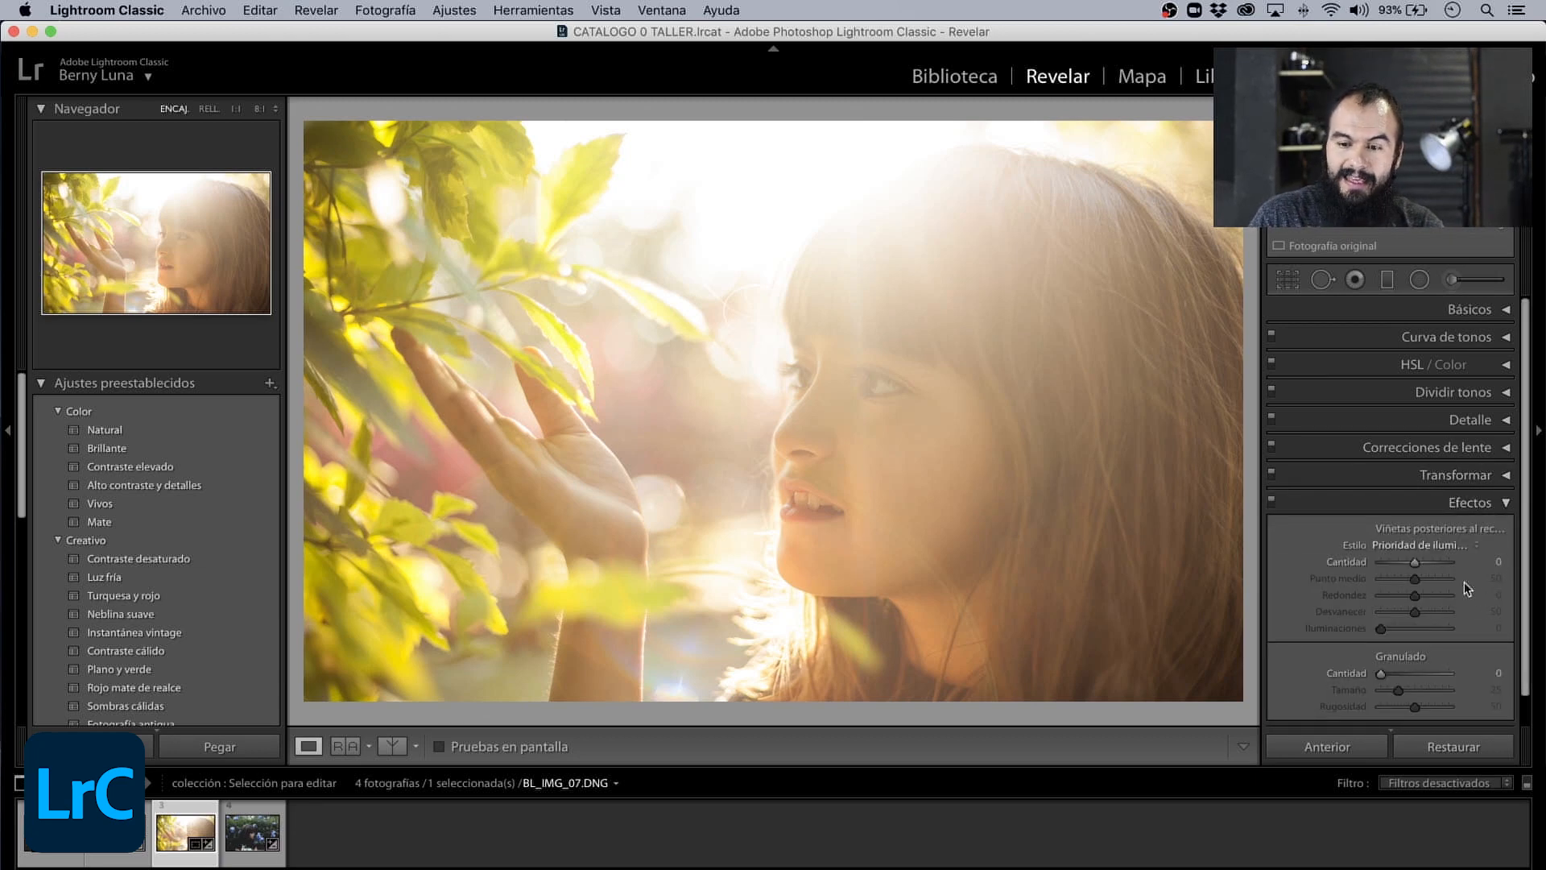
pyautogui.moveTo(1415, 562)
pyautogui.mouseDown()
pyautogui.moveTo(1388, 562)
pyautogui.moveTo(1415, 563)
pyautogui.mouseUp()
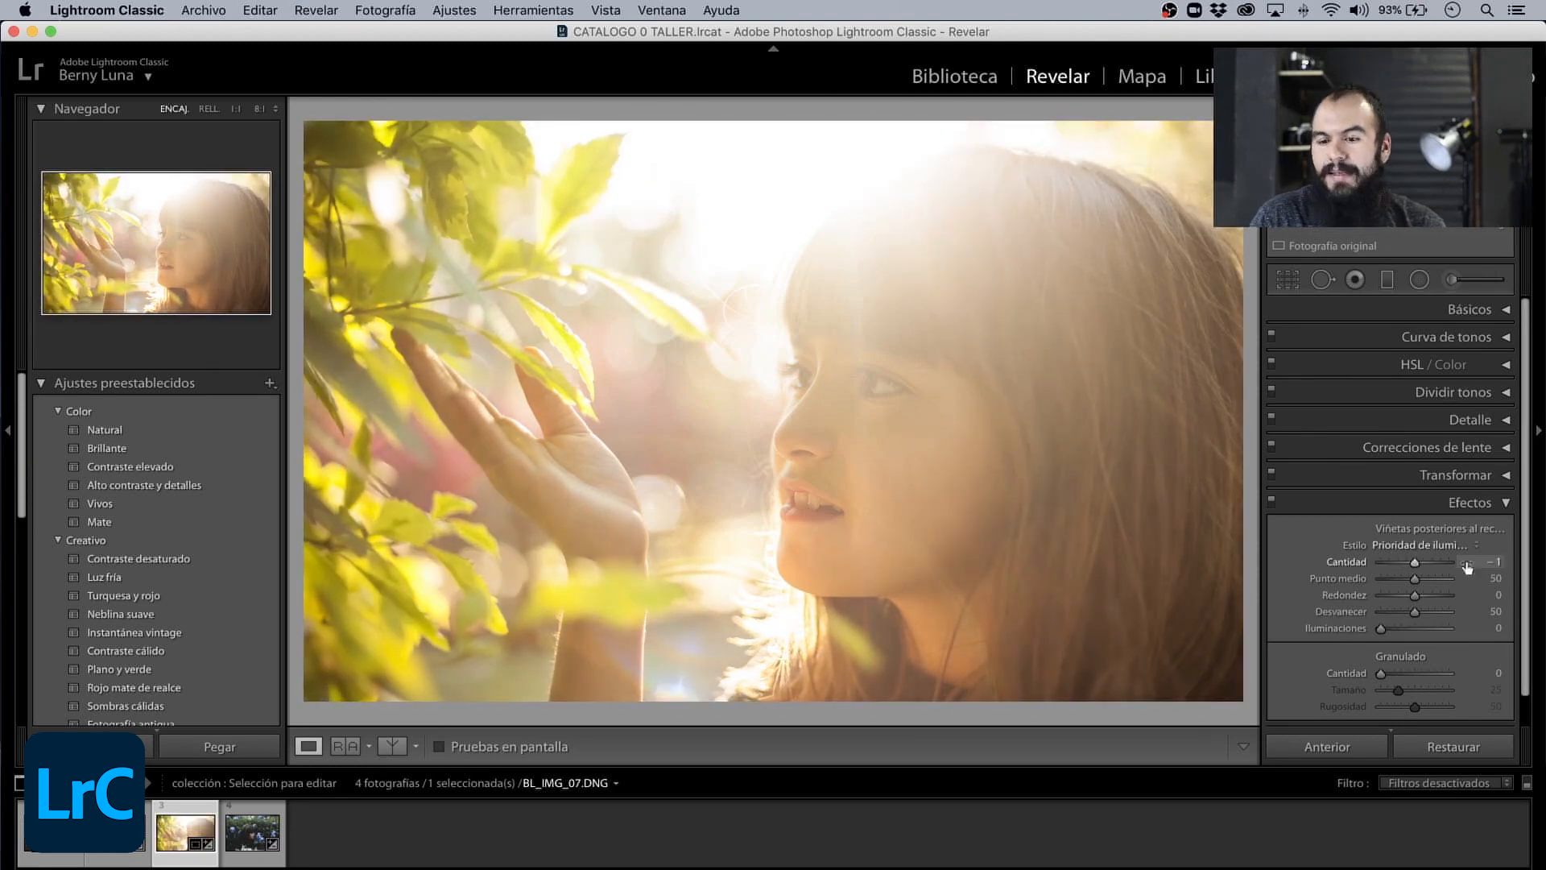
# - Try a Granulado Cantidad of 51 on the girl's face at 3:1 zoom, reset it to 0, and return to full view
pyautogui.click(926, 417)
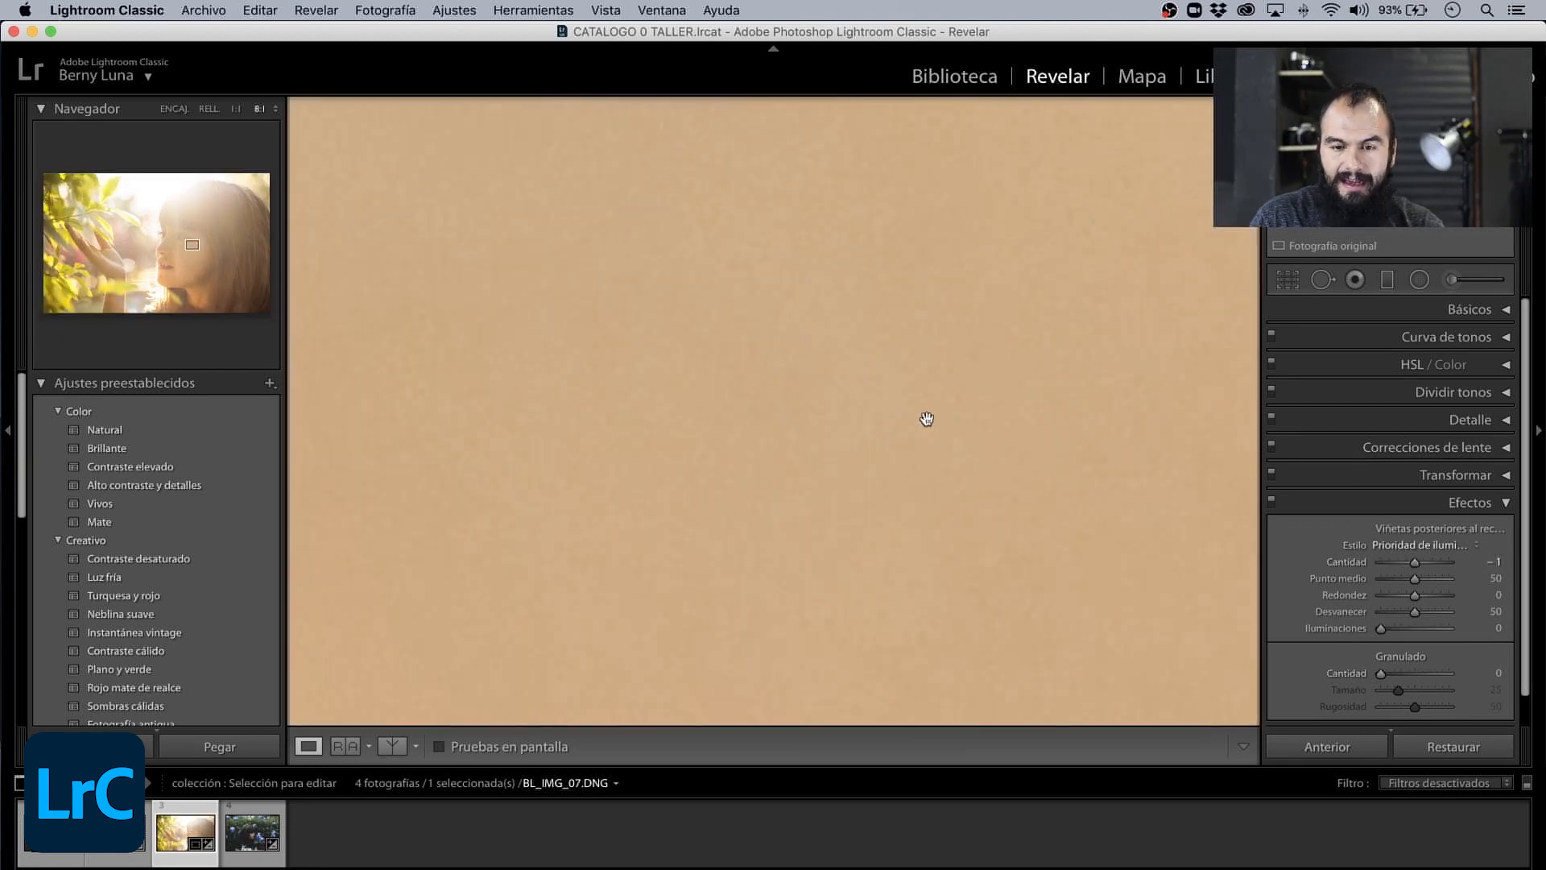
pyautogui.moveTo(797, 368)
pyautogui.mouseDown()
pyautogui.moveTo(942, 507)
pyautogui.moveTo(1140, 614)
pyautogui.mouseUp()
pyautogui.moveTo(742, 358); pyautogui.dragTo(885, 411)
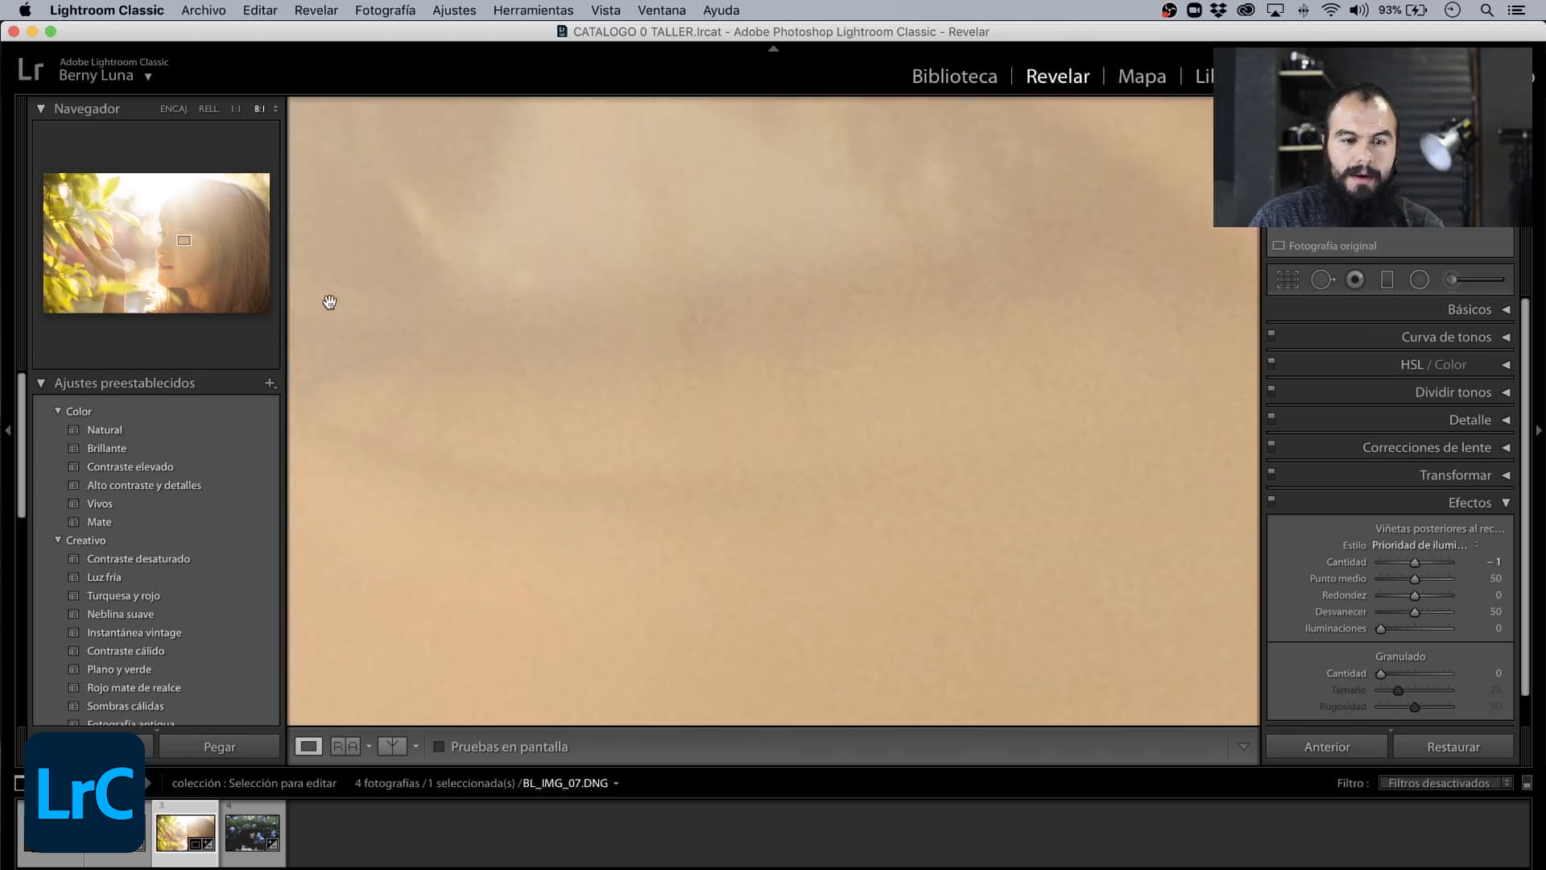
pyautogui.click(274, 109)
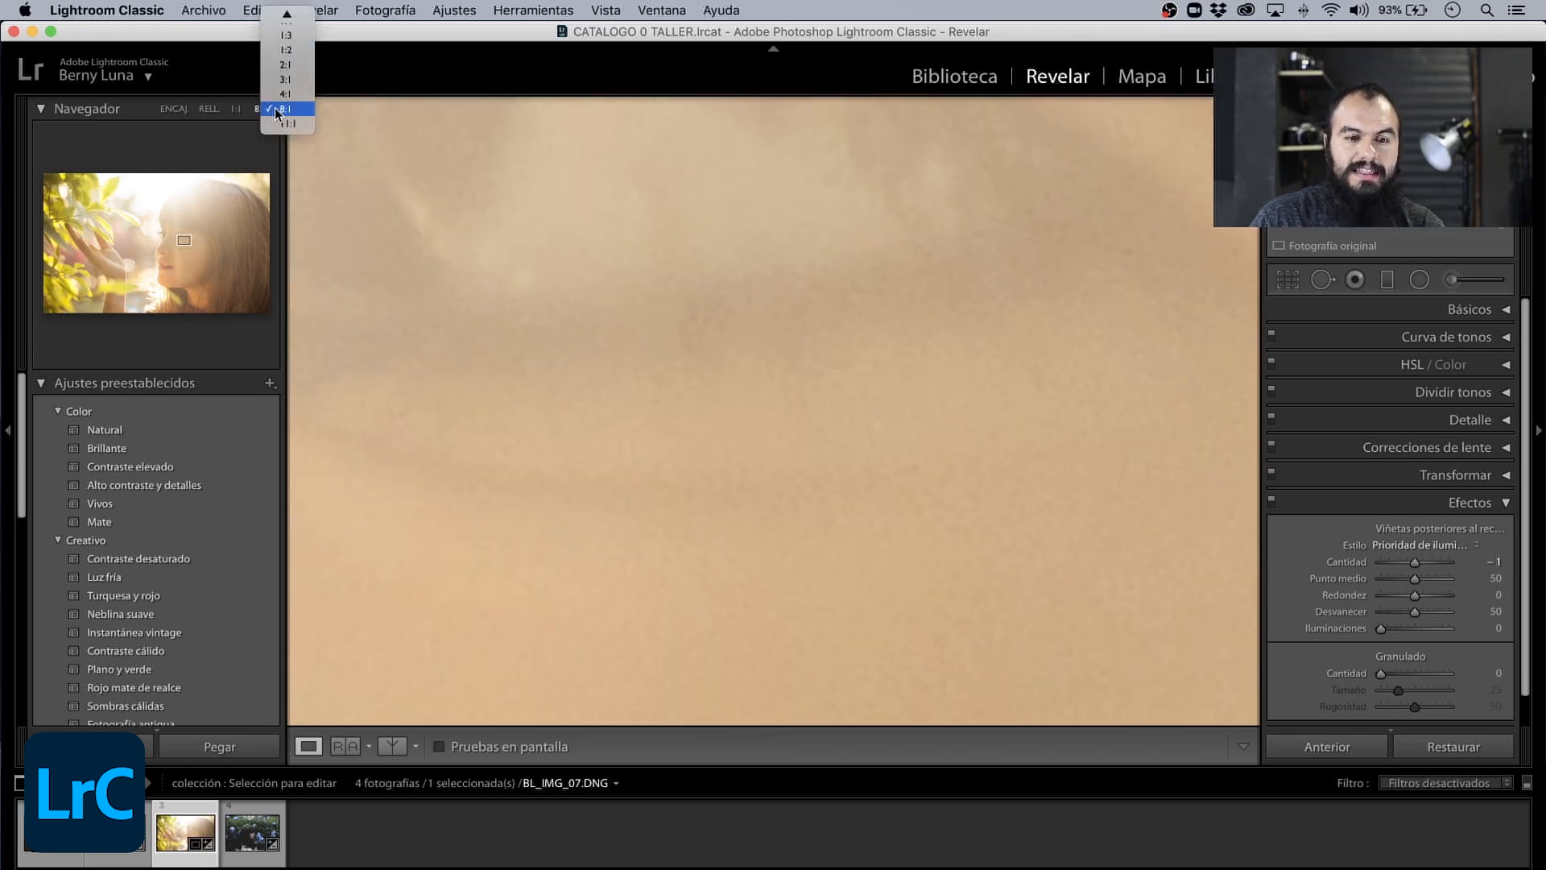
pyautogui.click(285, 93)
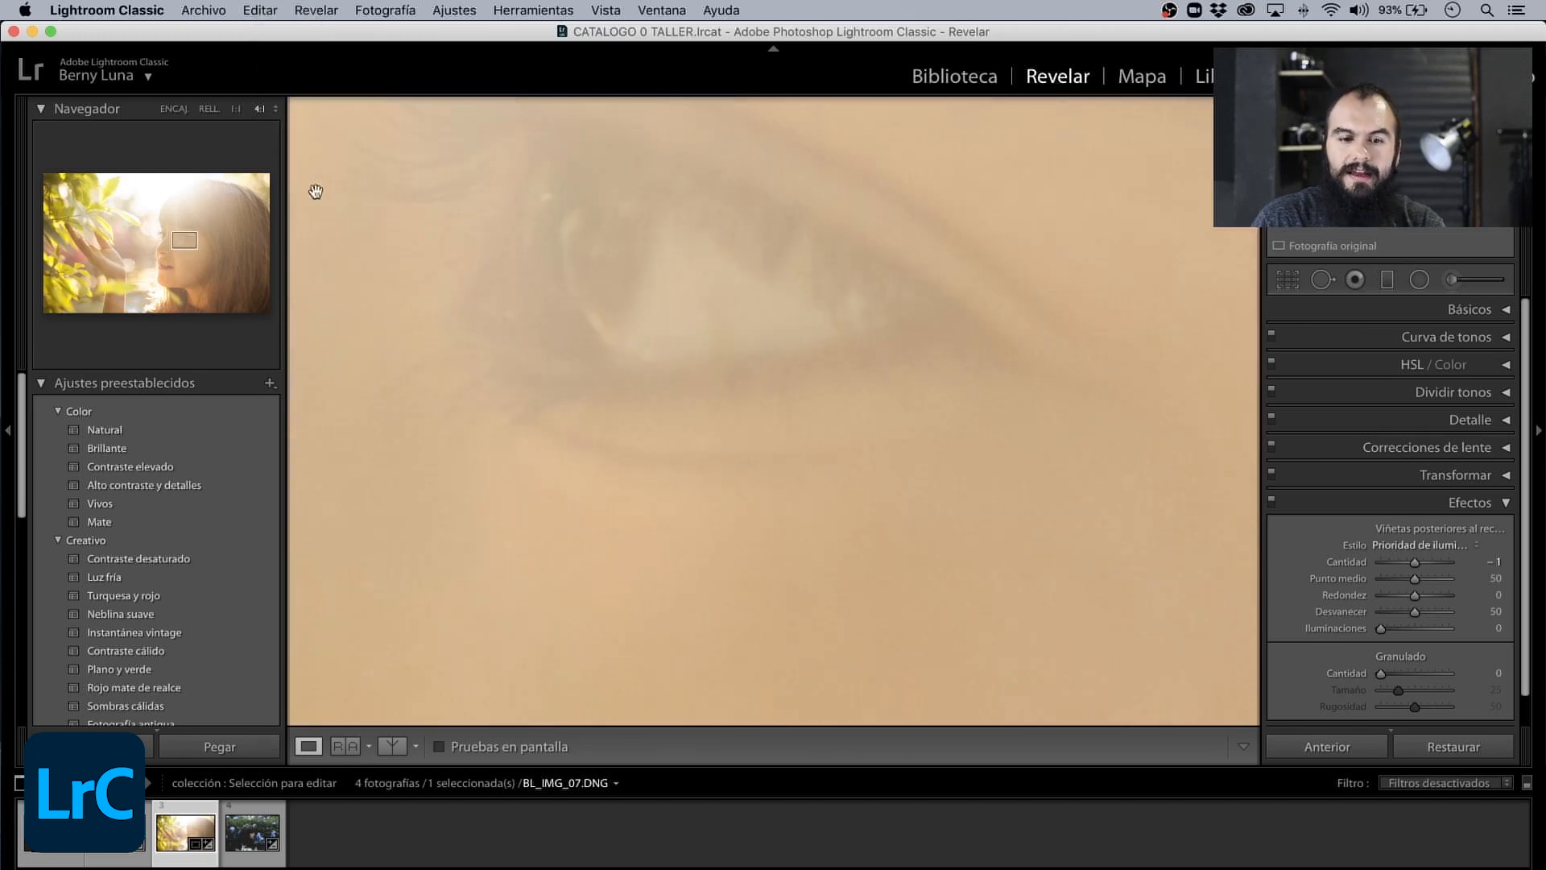
pyautogui.click(277, 109)
pyautogui.click(285, 94)
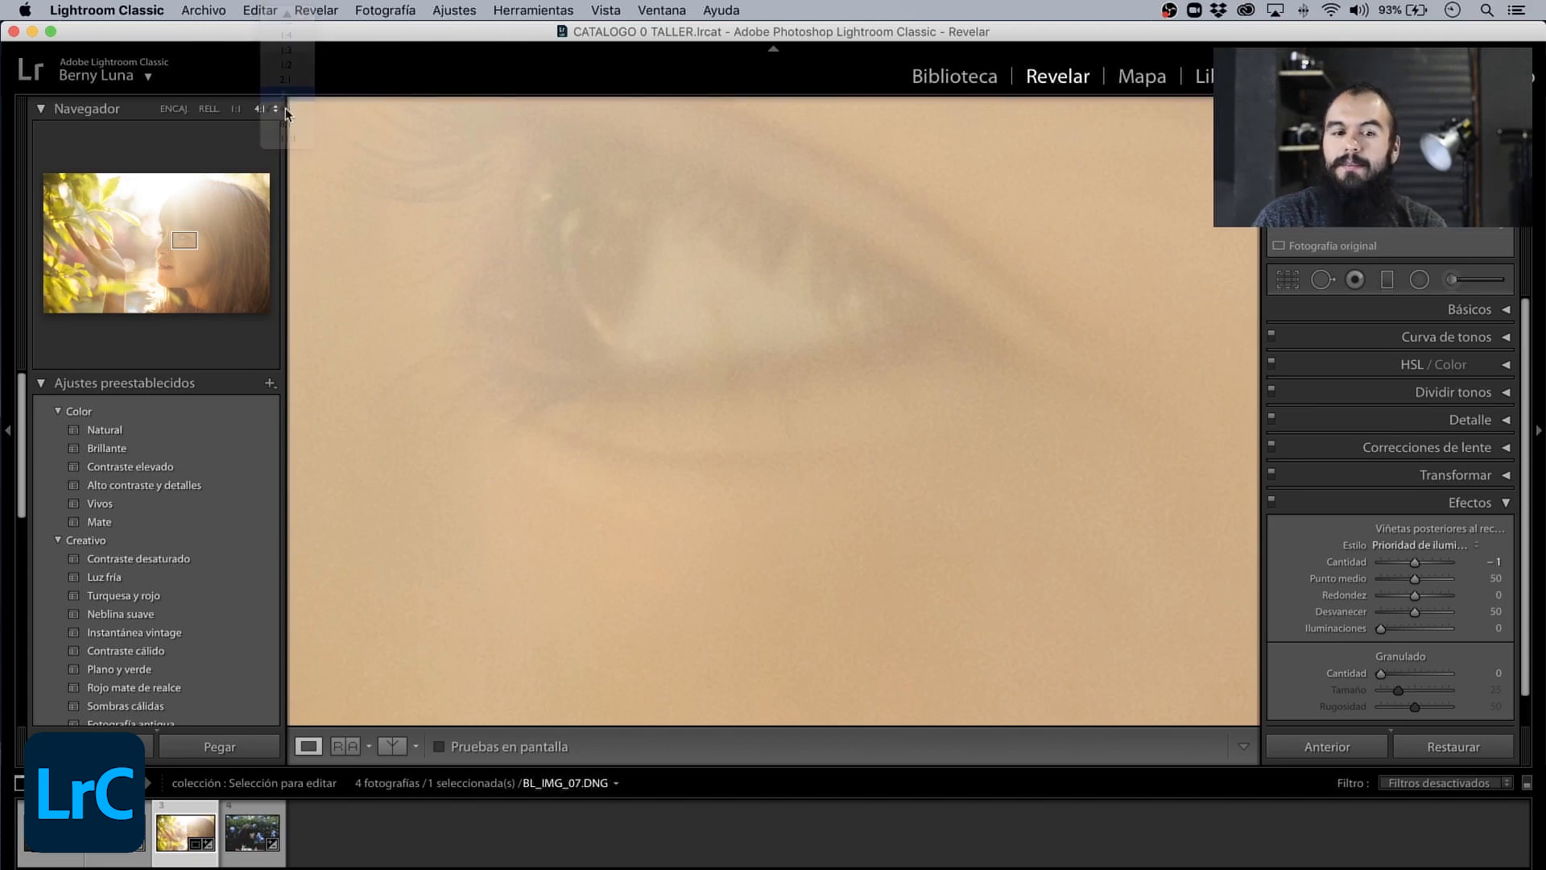
pyautogui.click(162, 241)
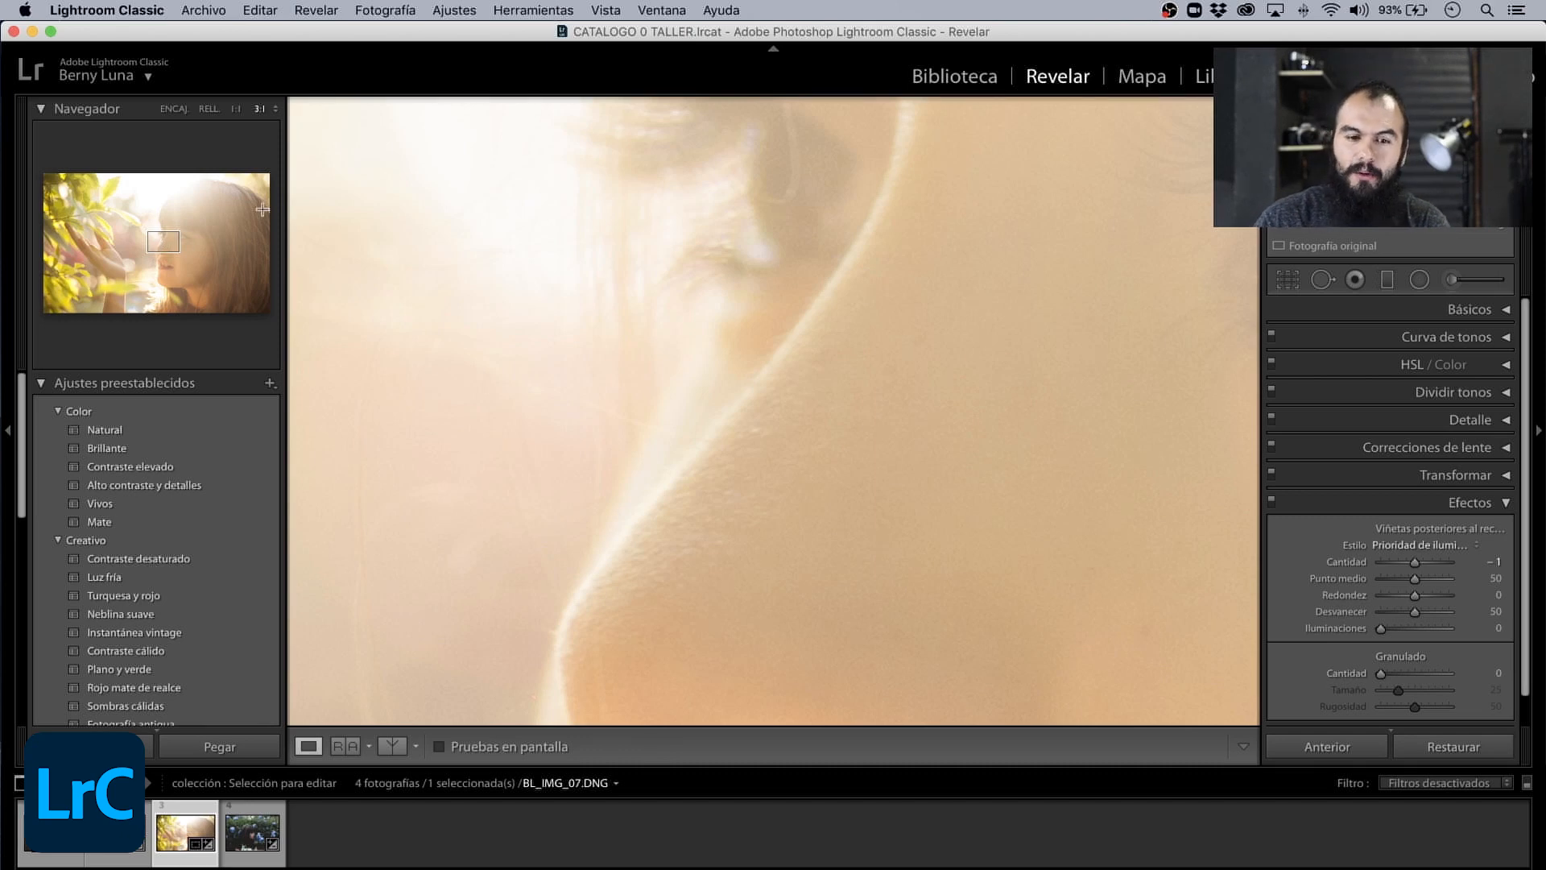
pyautogui.moveTo(625, 459); pyautogui.dragTo(566, 336)
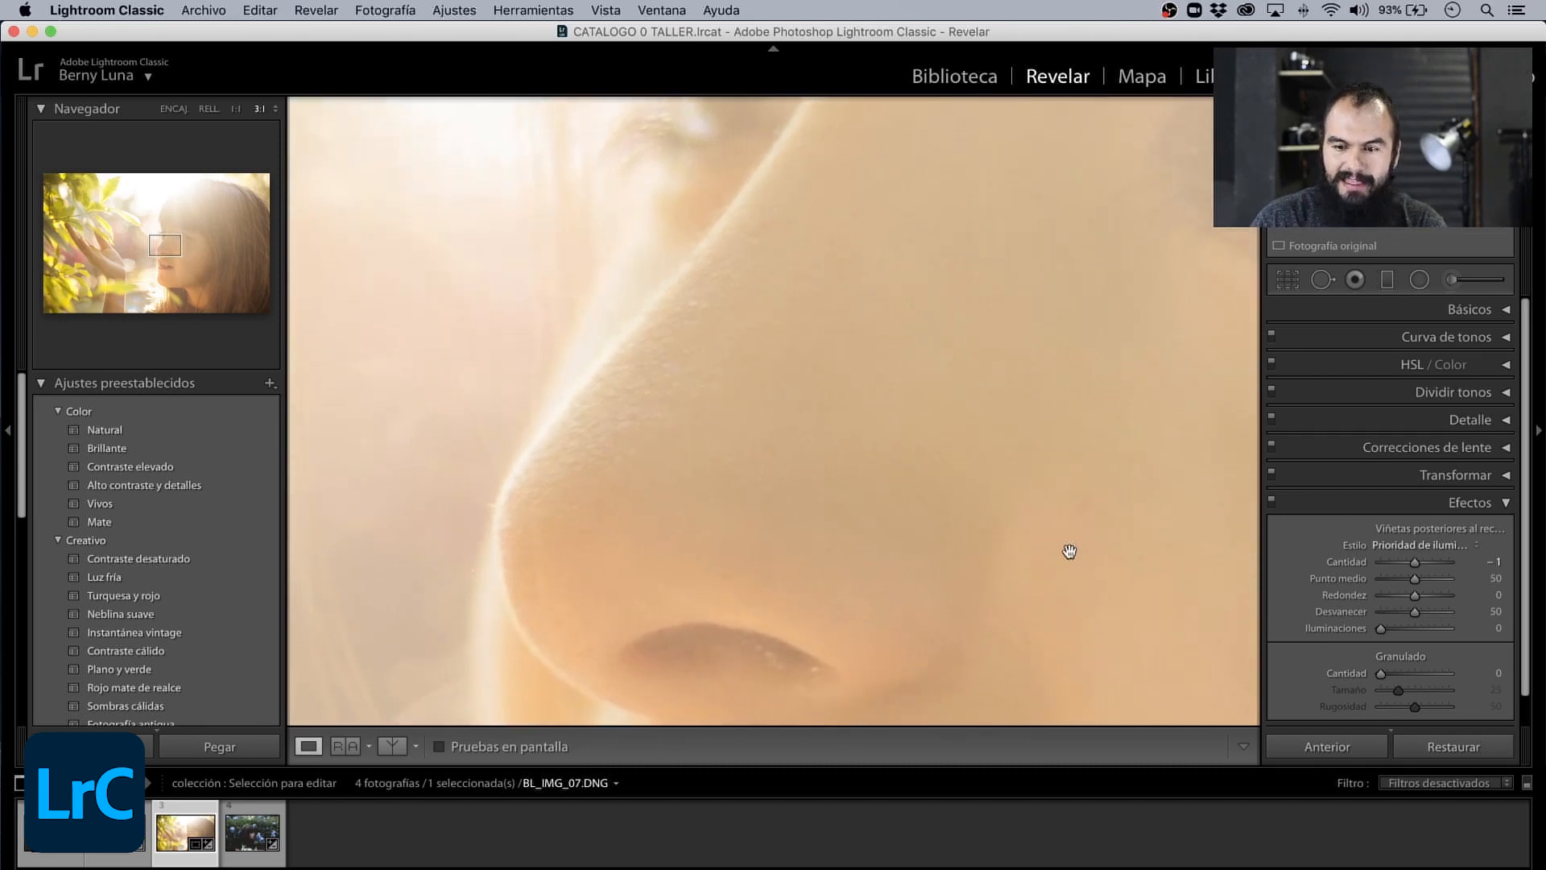
pyautogui.moveTo(1382, 673); pyautogui.dragTo(1415, 674)
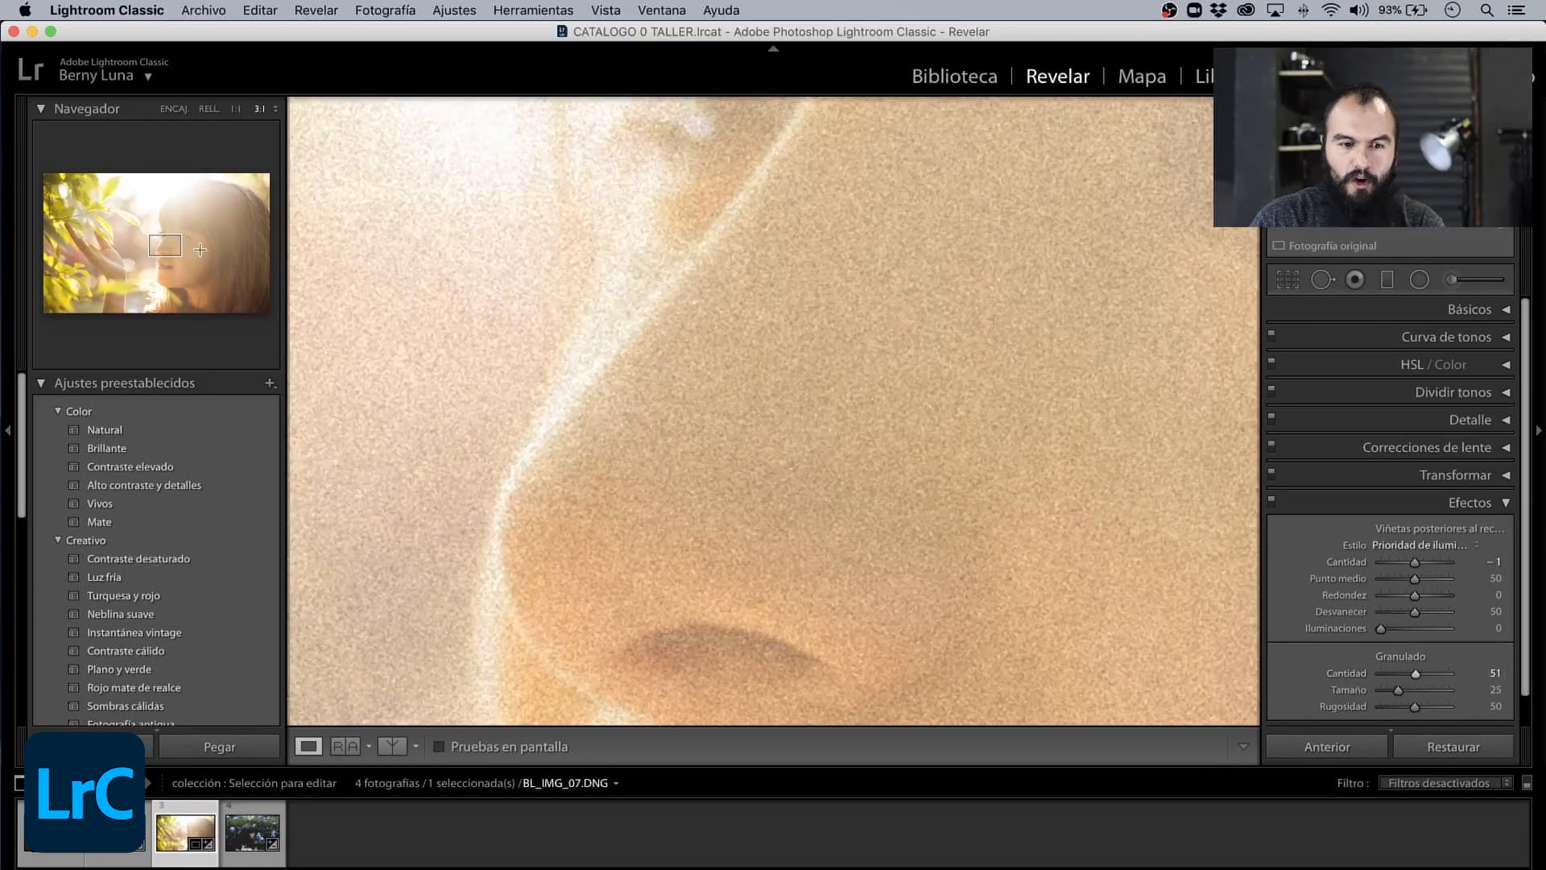
pyautogui.moveTo(200, 249)
pyautogui.mouseDown()
pyautogui.moveTo(153, 236)
pyautogui.moveTo(173, 240)
pyautogui.mouseUp()
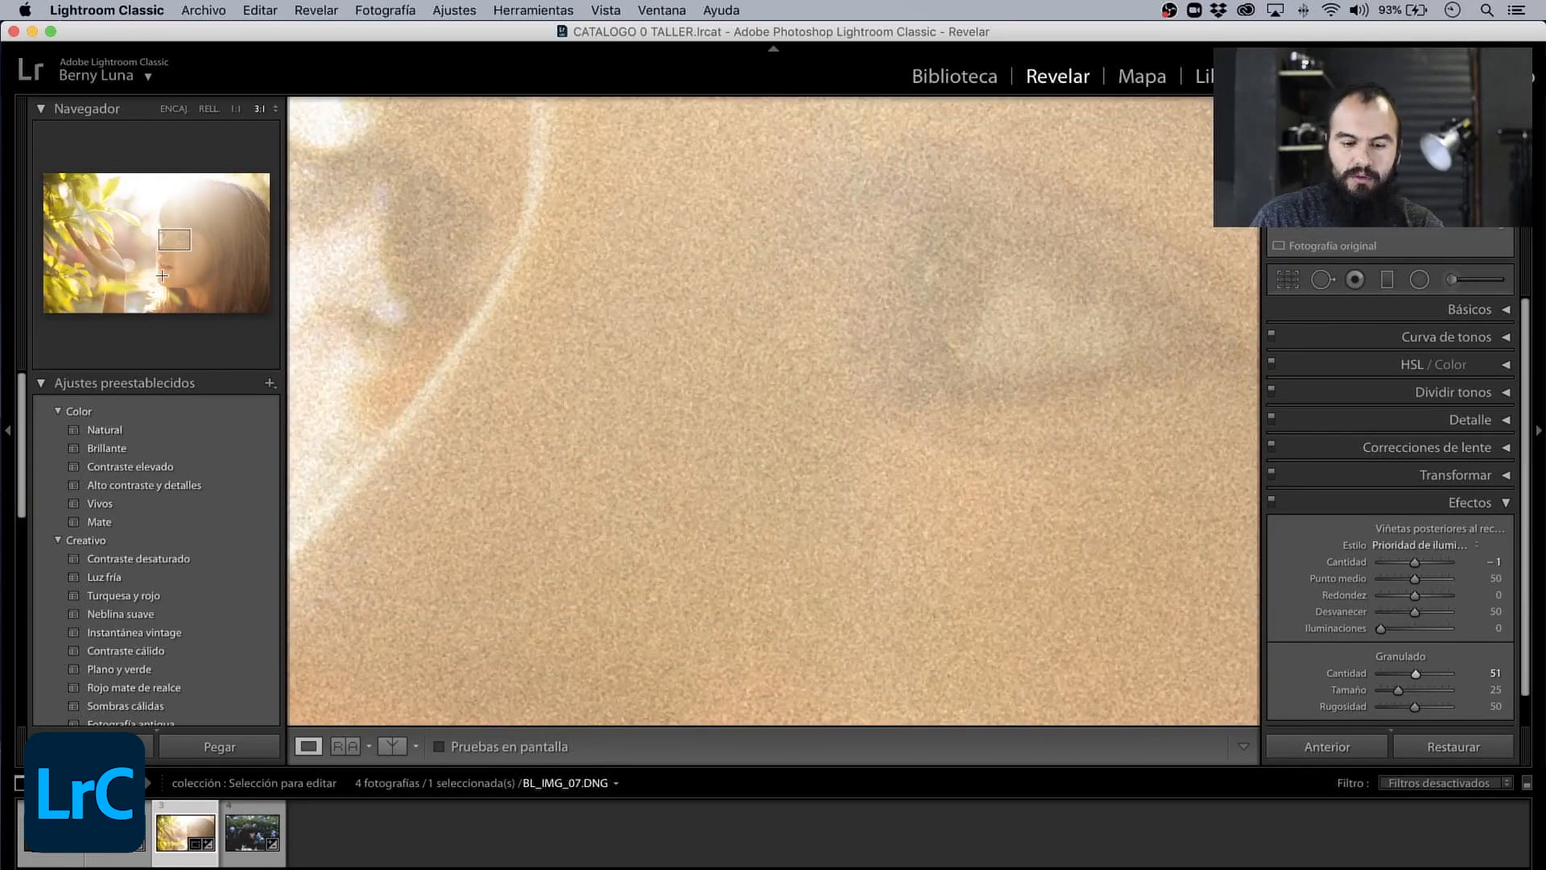
pyautogui.click(162, 275)
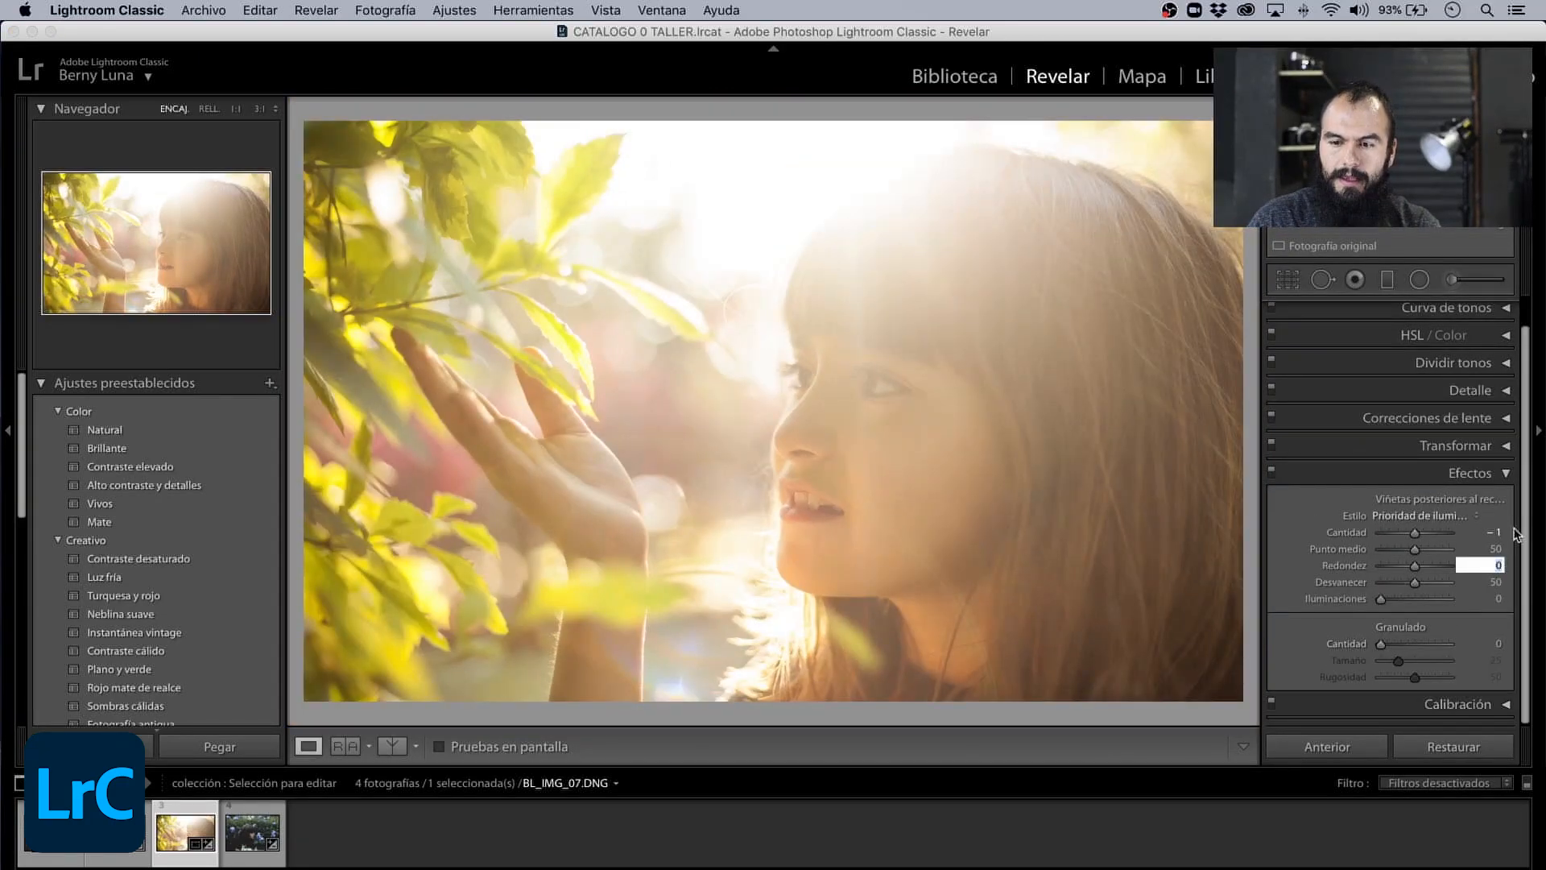
# - In Calibración, set Sombras Matiz to −7, Primario rojo Tono to −19 and Saturación to −30, and Primario azul Tono to −4
pyautogui.click(1504, 475)
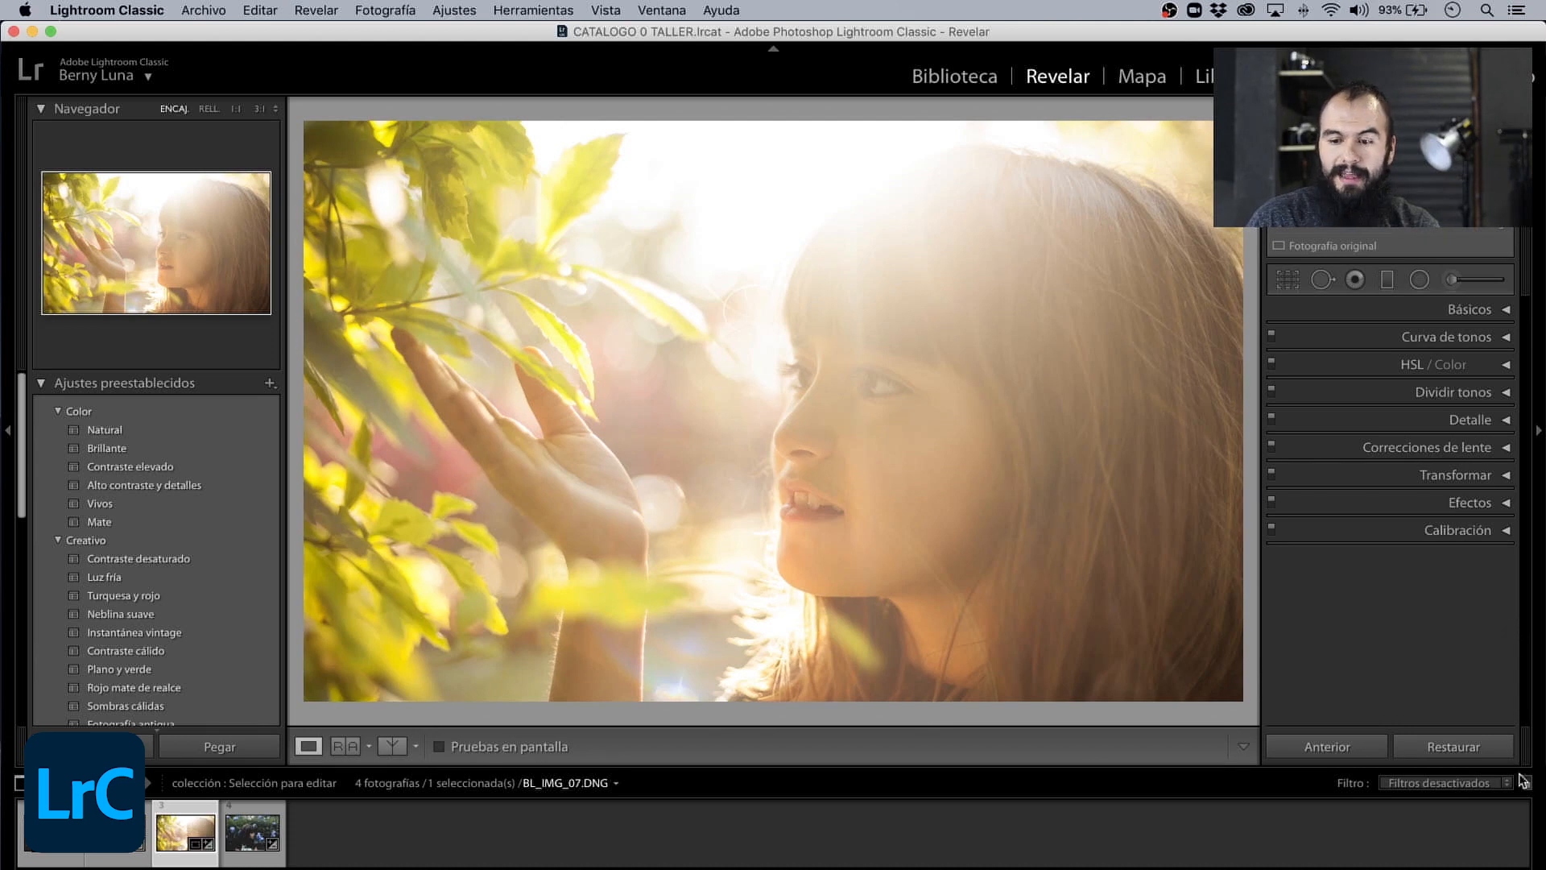
pyautogui.click(1504, 530)
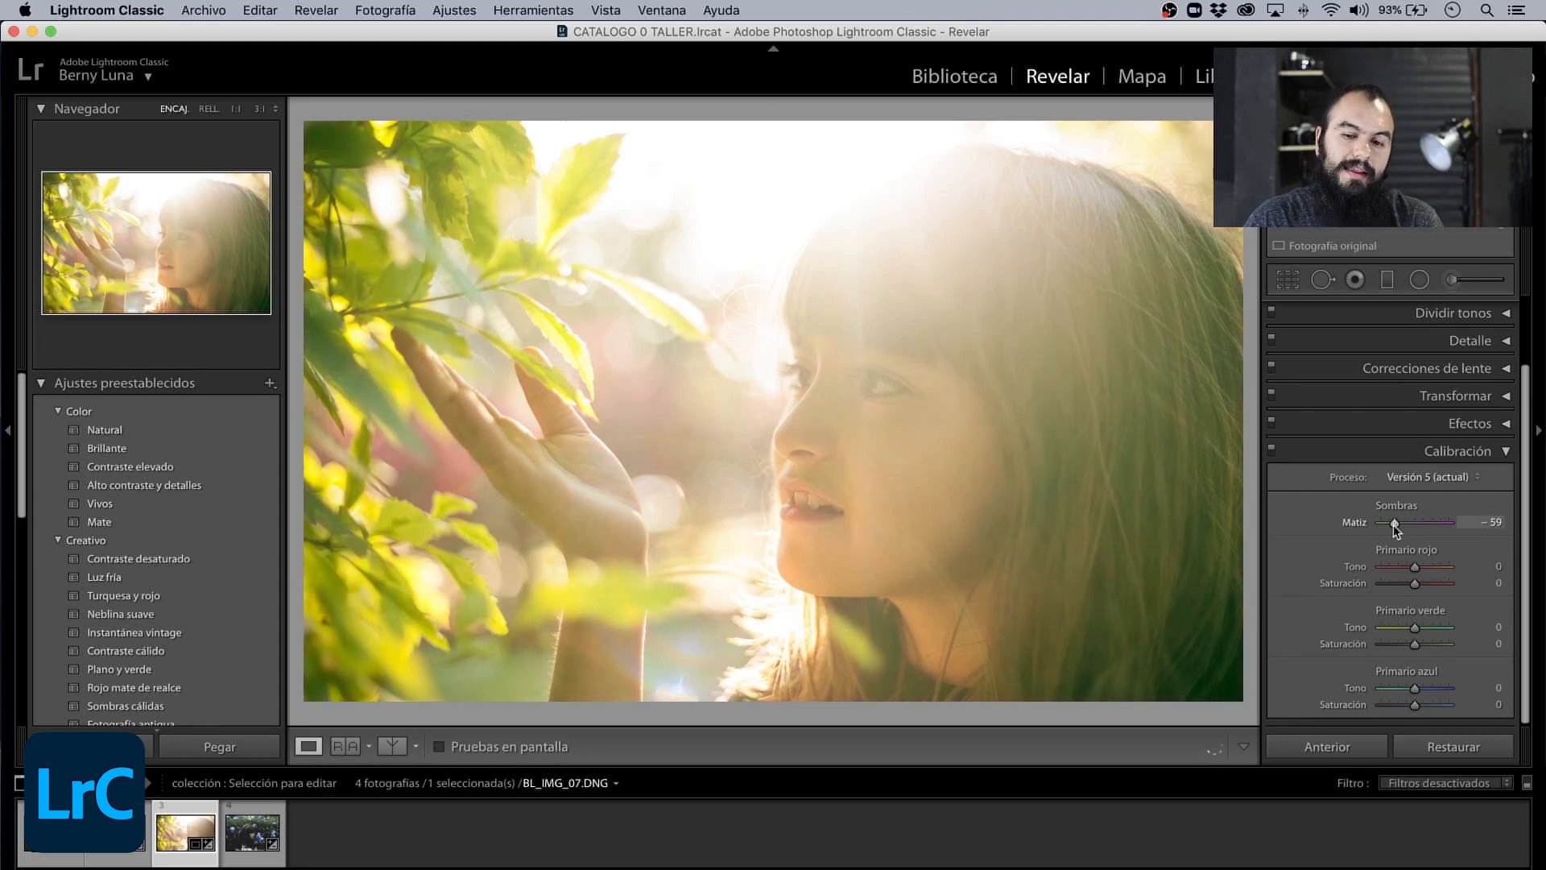
pyautogui.moveTo(1424, 531); pyautogui.dragTo(1411, 528)
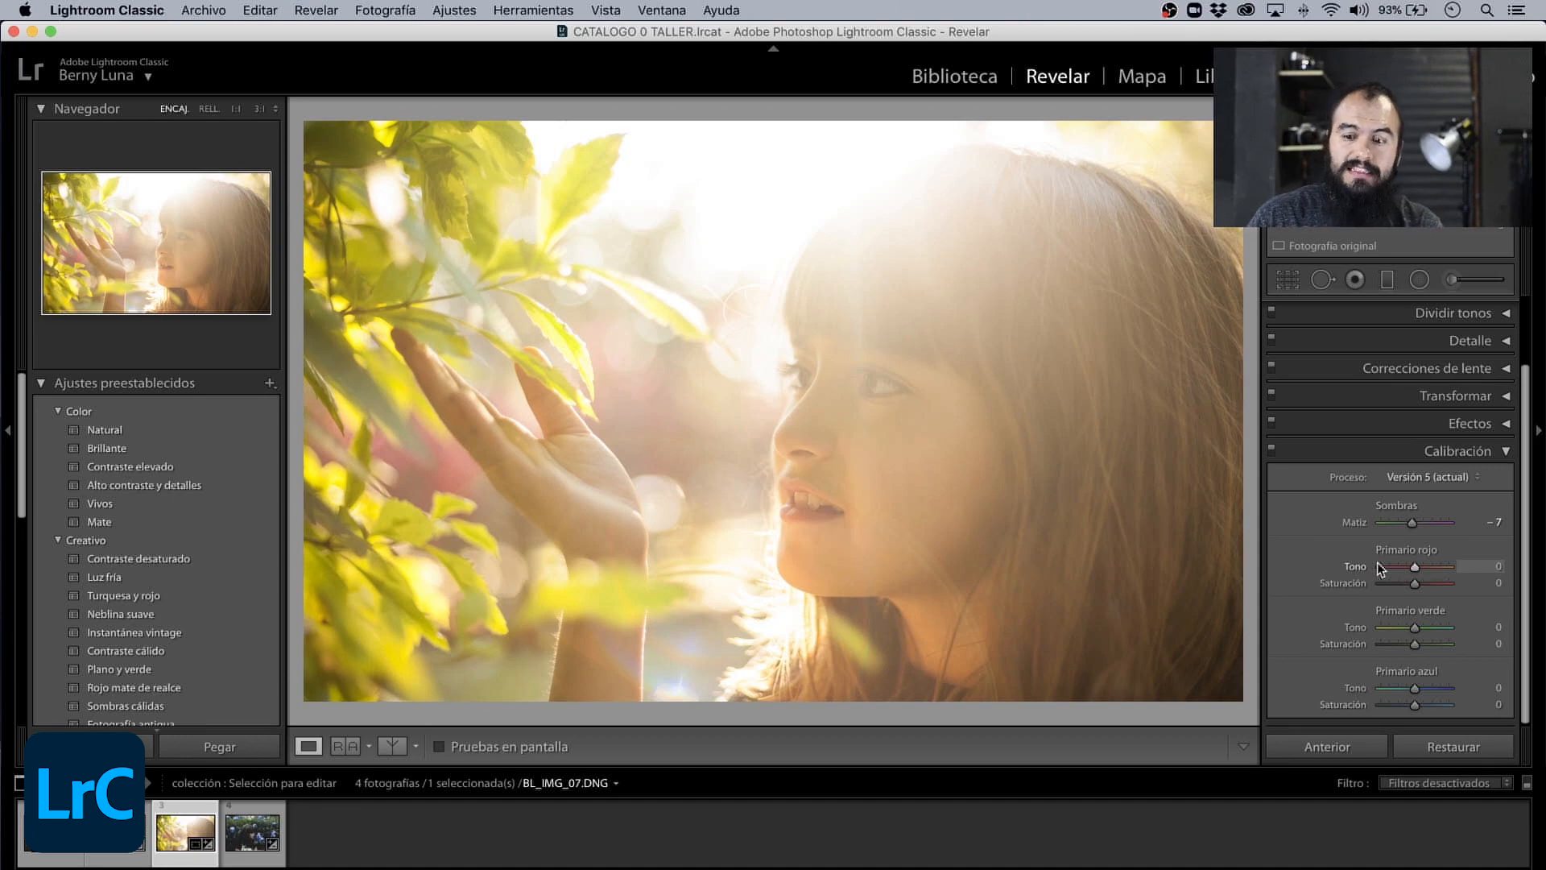
pyautogui.click(1485, 644)
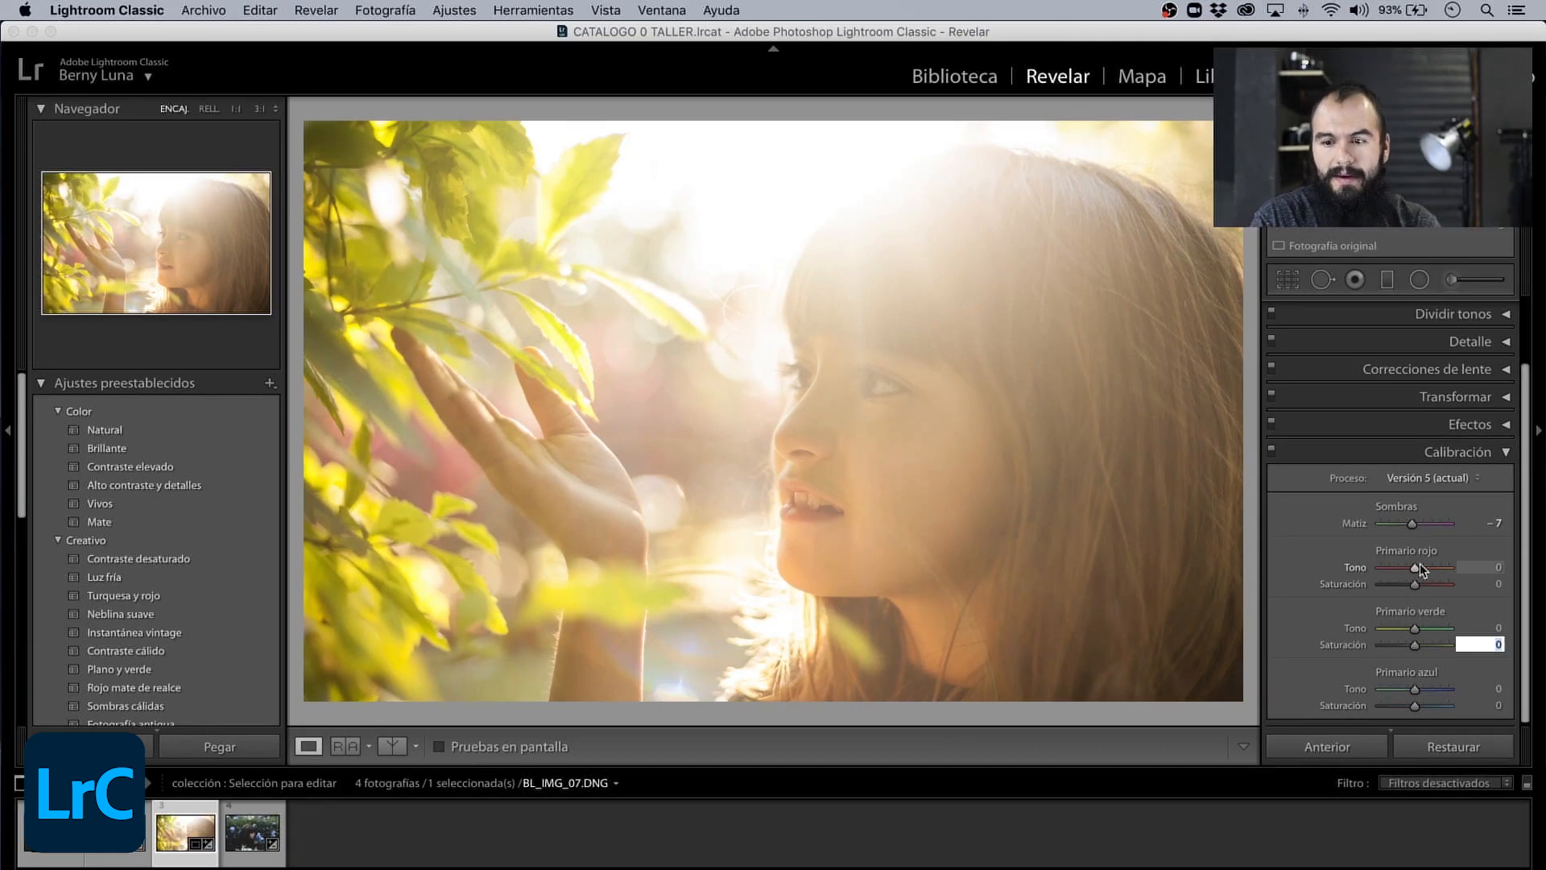
pyautogui.moveTo(1421, 570)
pyautogui.mouseDown()
pyautogui.moveTo(1383, 570)
pyautogui.moveTo(1408, 572)
pyautogui.moveTo(1402, 586)
pyautogui.mouseUp()
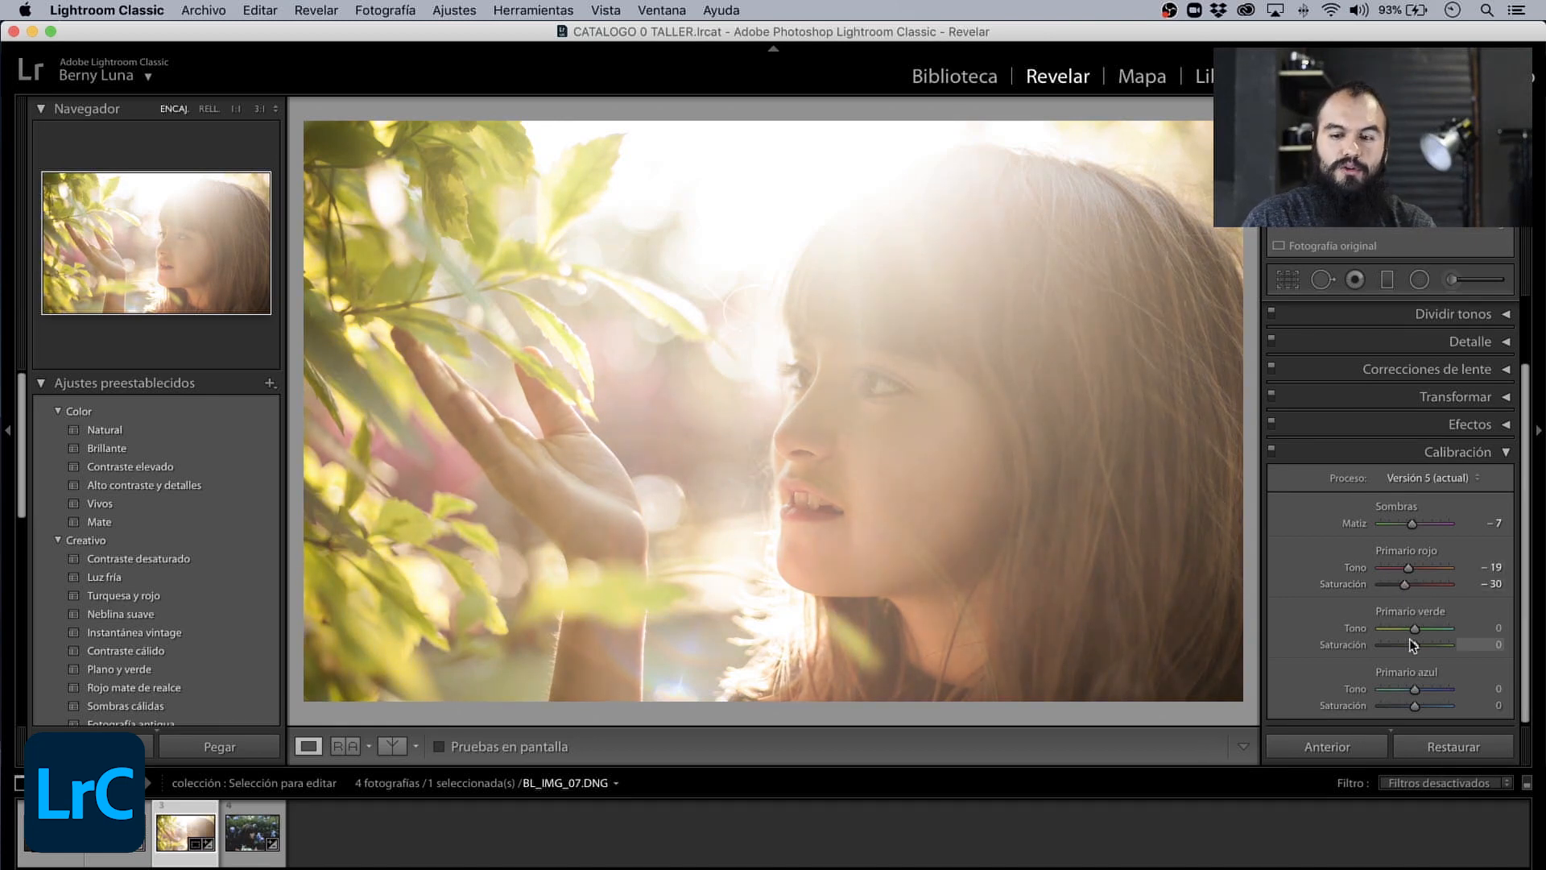
pyautogui.moveTo(1408, 689); pyautogui.dragTo(1413, 689)
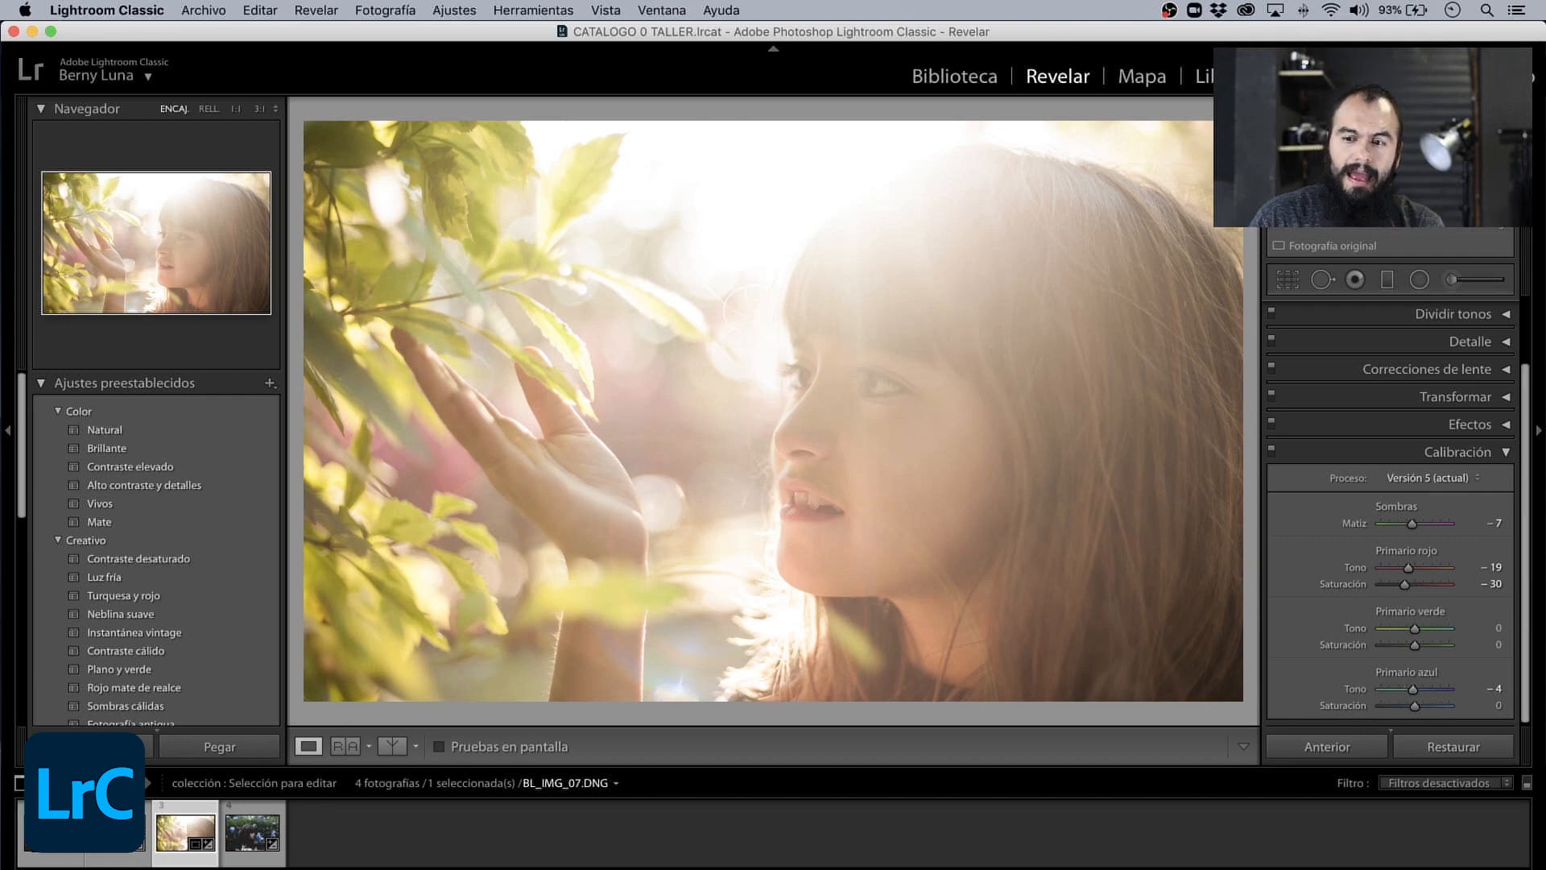
# - Expand Básicos and set Temperatura to 7,700 and Matiz to −5 for the girl's photo
pyautogui.scroll(3, 1494, 345)
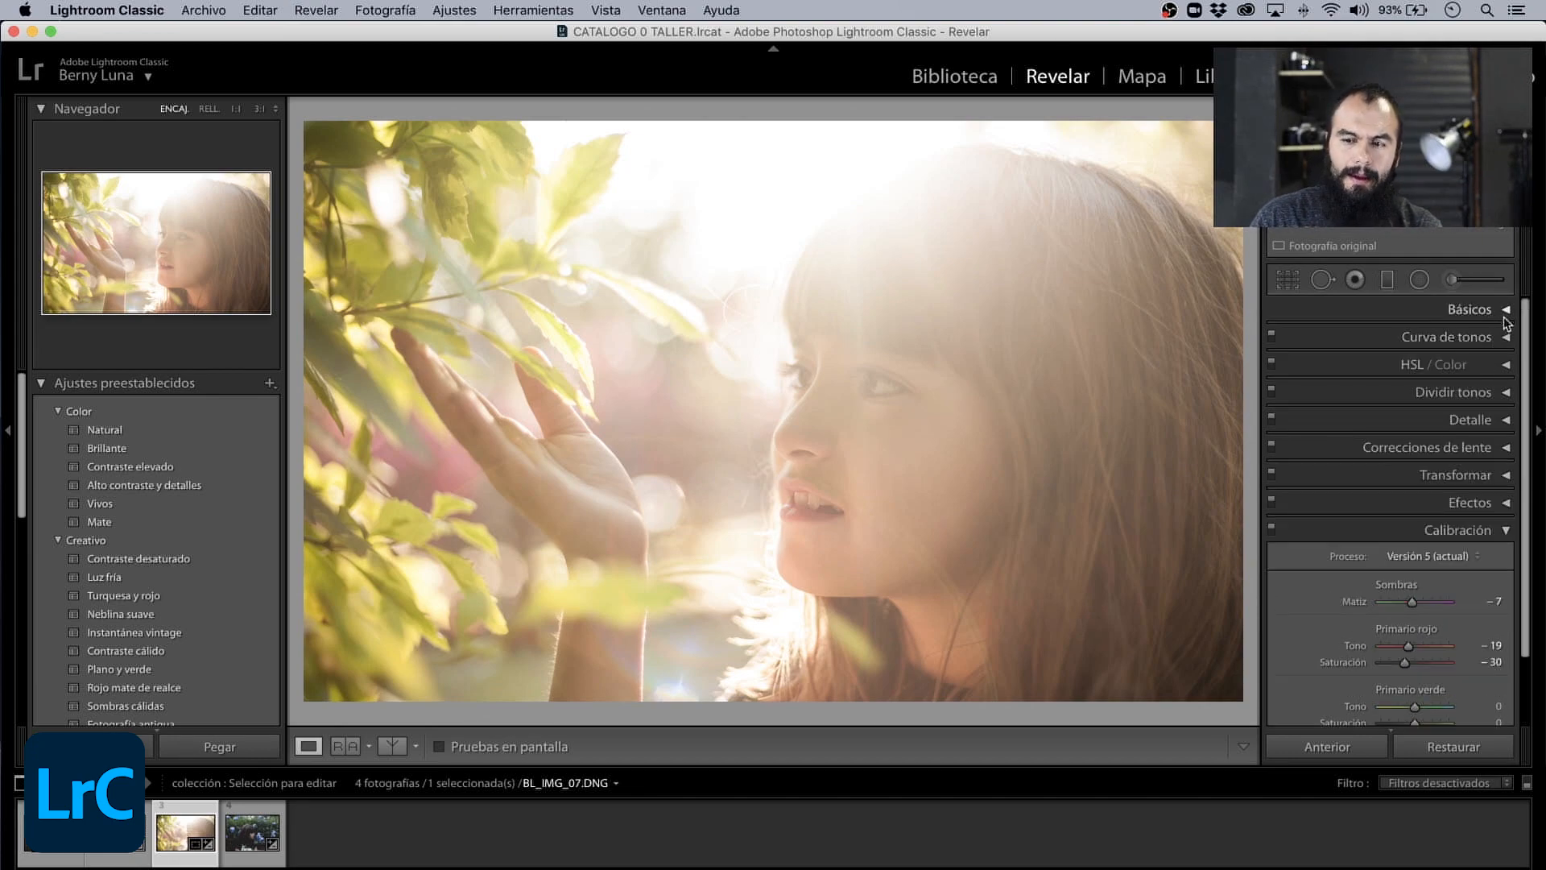
pyautogui.click(1502, 312)
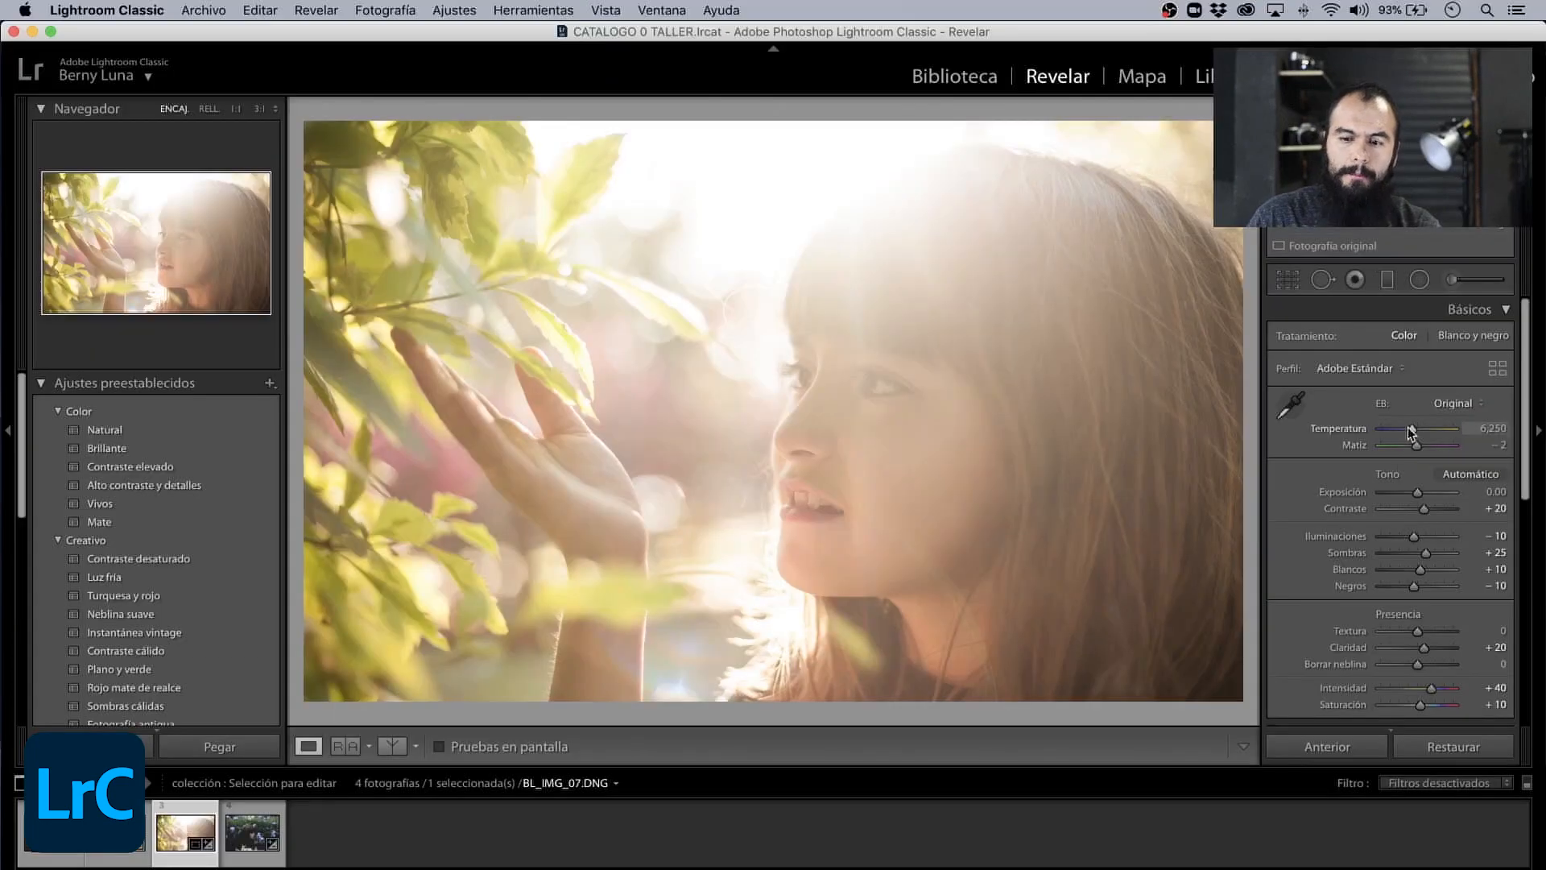
pyautogui.moveTo(1410, 433)
pyautogui.mouseDown()
pyautogui.moveTo(1438, 432)
pyautogui.moveTo(1399, 432)
pyautogui.moveTo(1432, 435)
pyautogui.moveTo(1408, 448)
pyautogui.moveTo(1419, 454)
pyautogui.mouseUp()
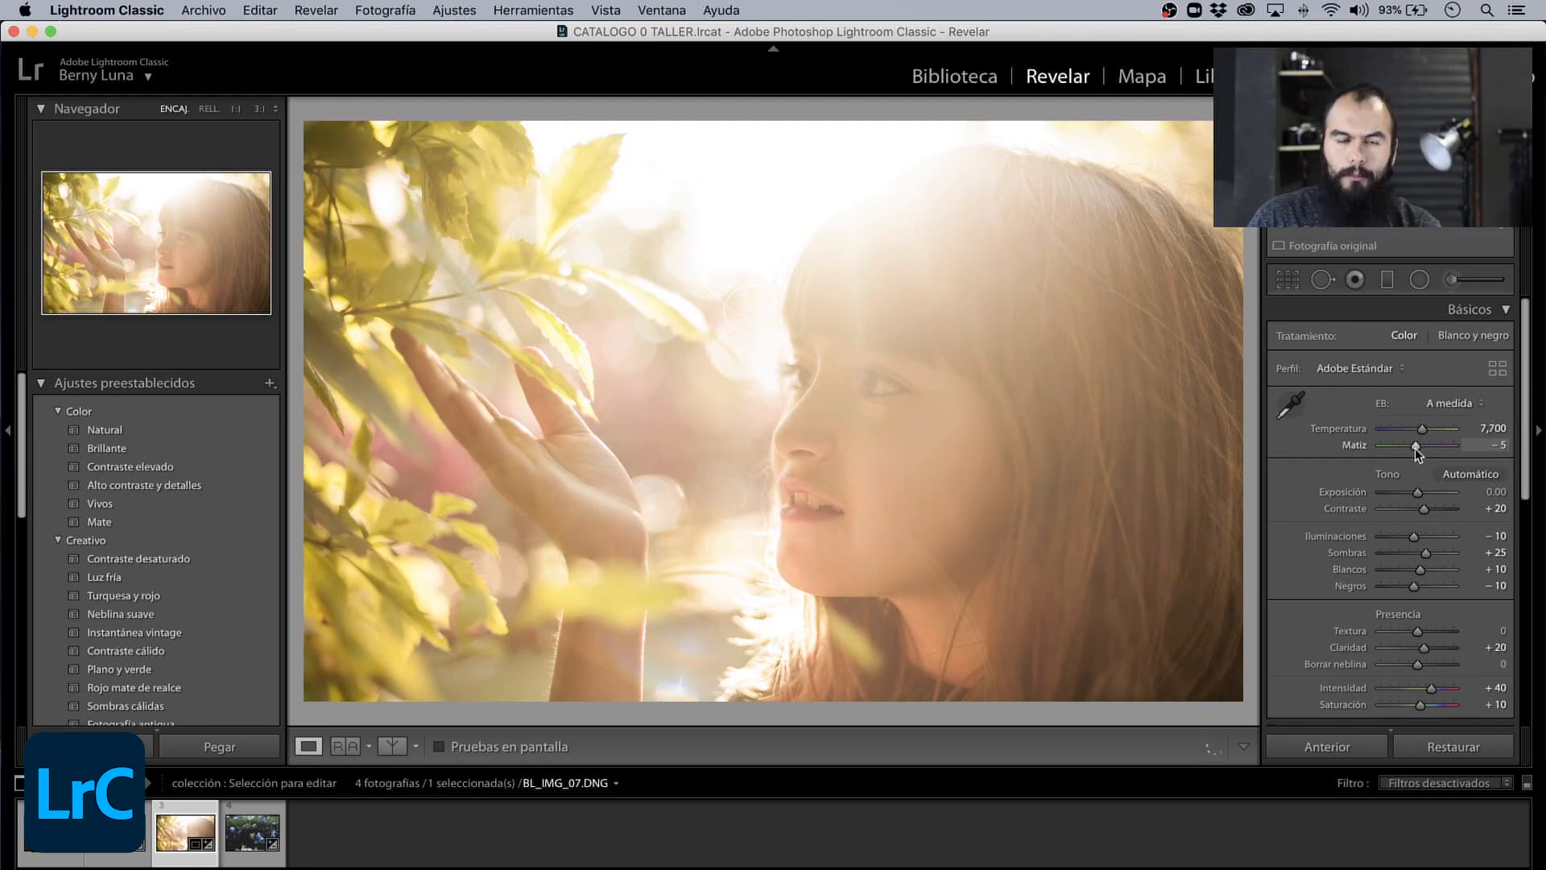
pyautogui.scroll(-10, 1425, 499)
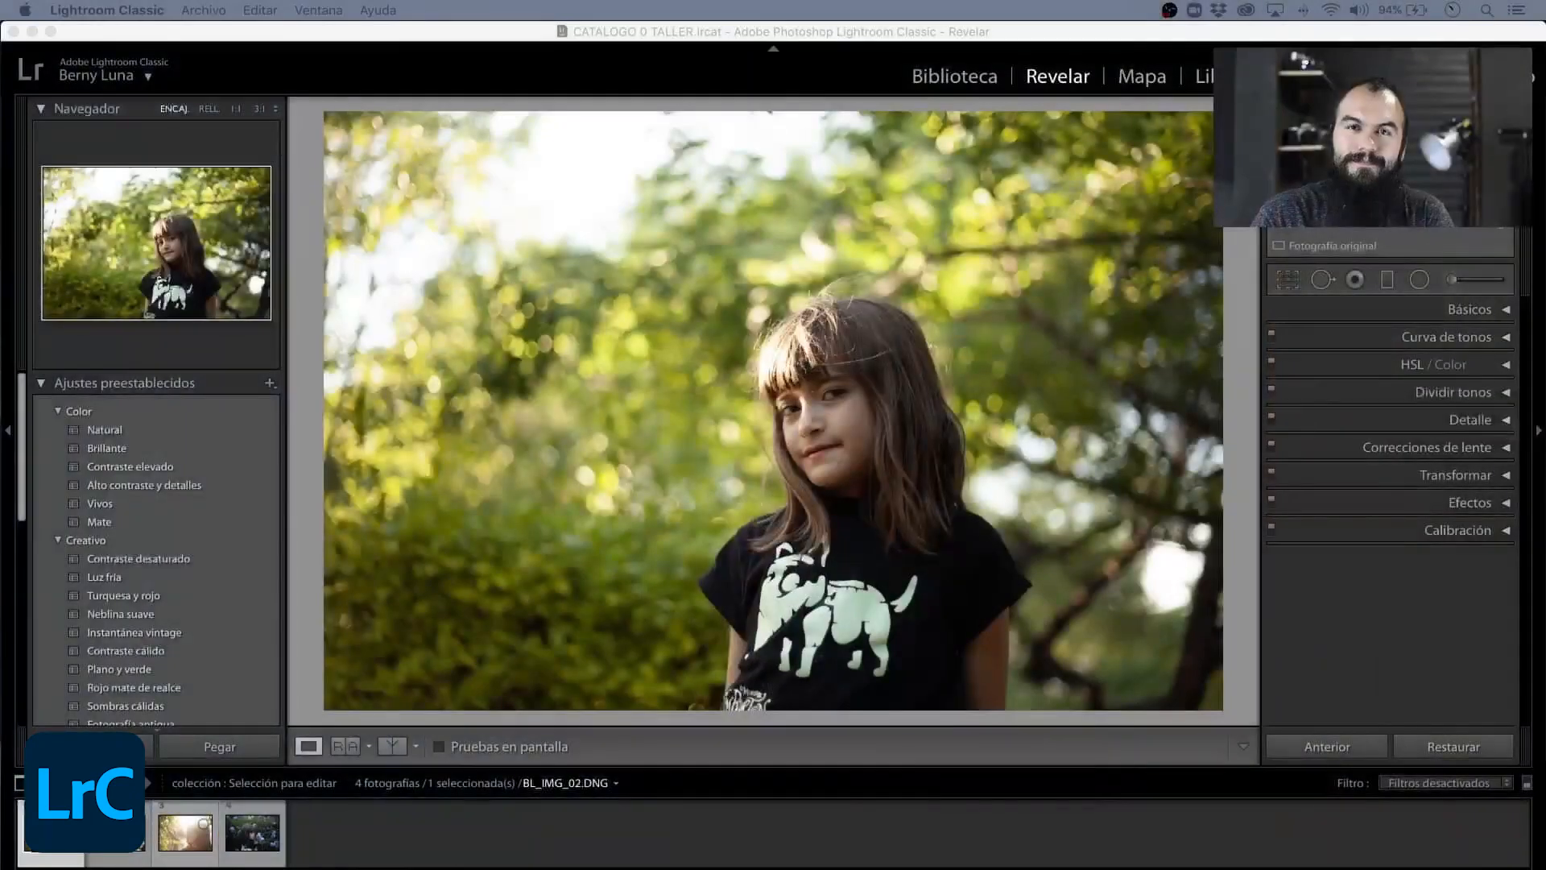
# - Reselect BL_IMG_02.DNG in the filmstrip and inspect the edges of the girl's hair and the background at 3:1 zoom
pyautogui.click(344, 841)
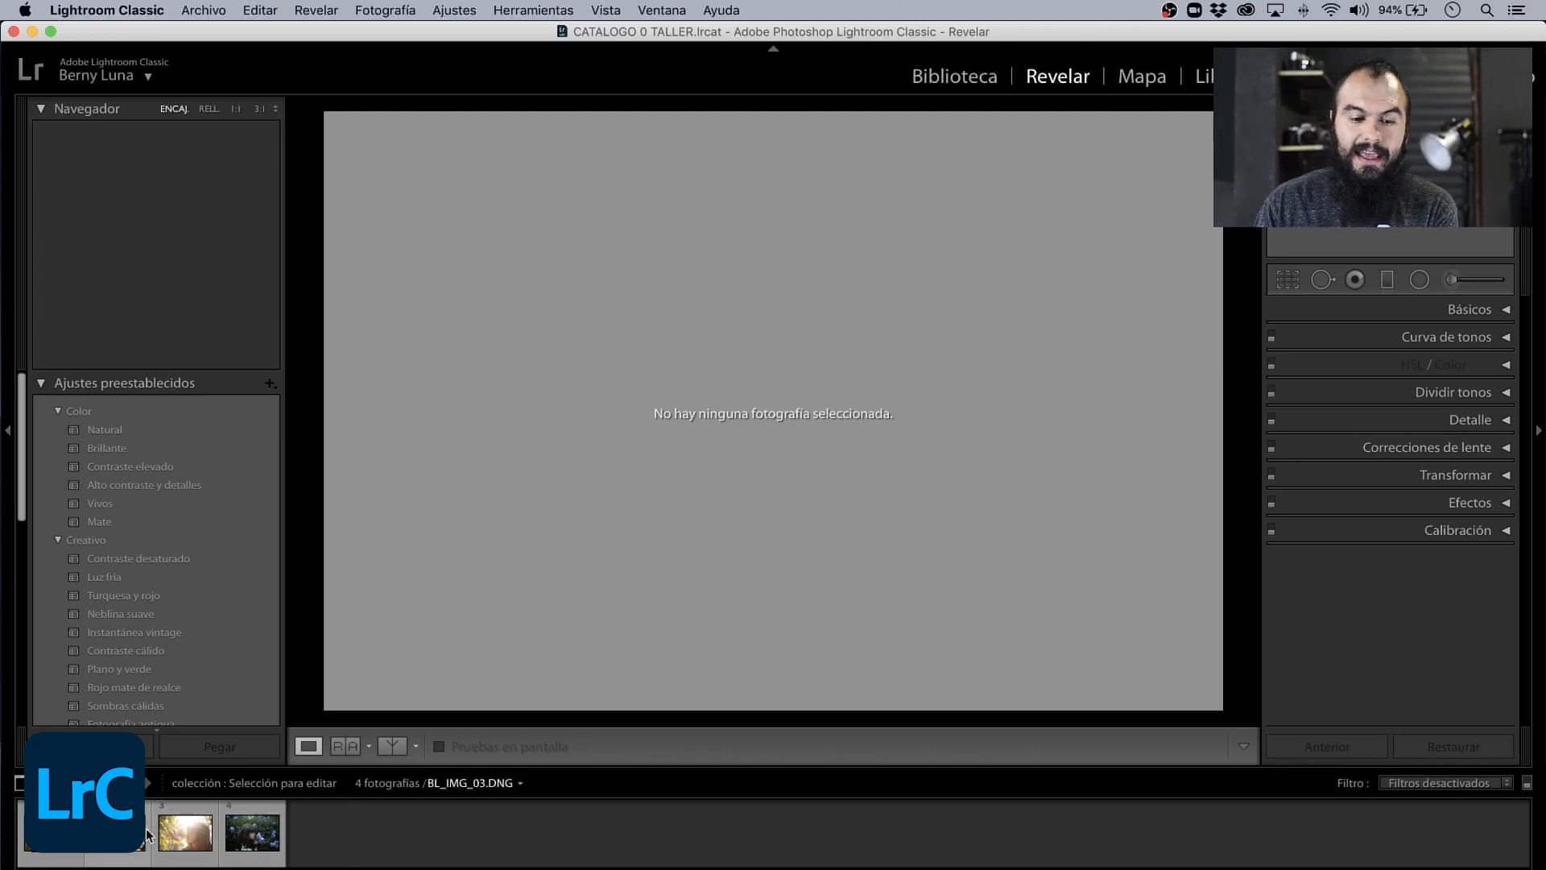
pyautogui.click(52, 834)
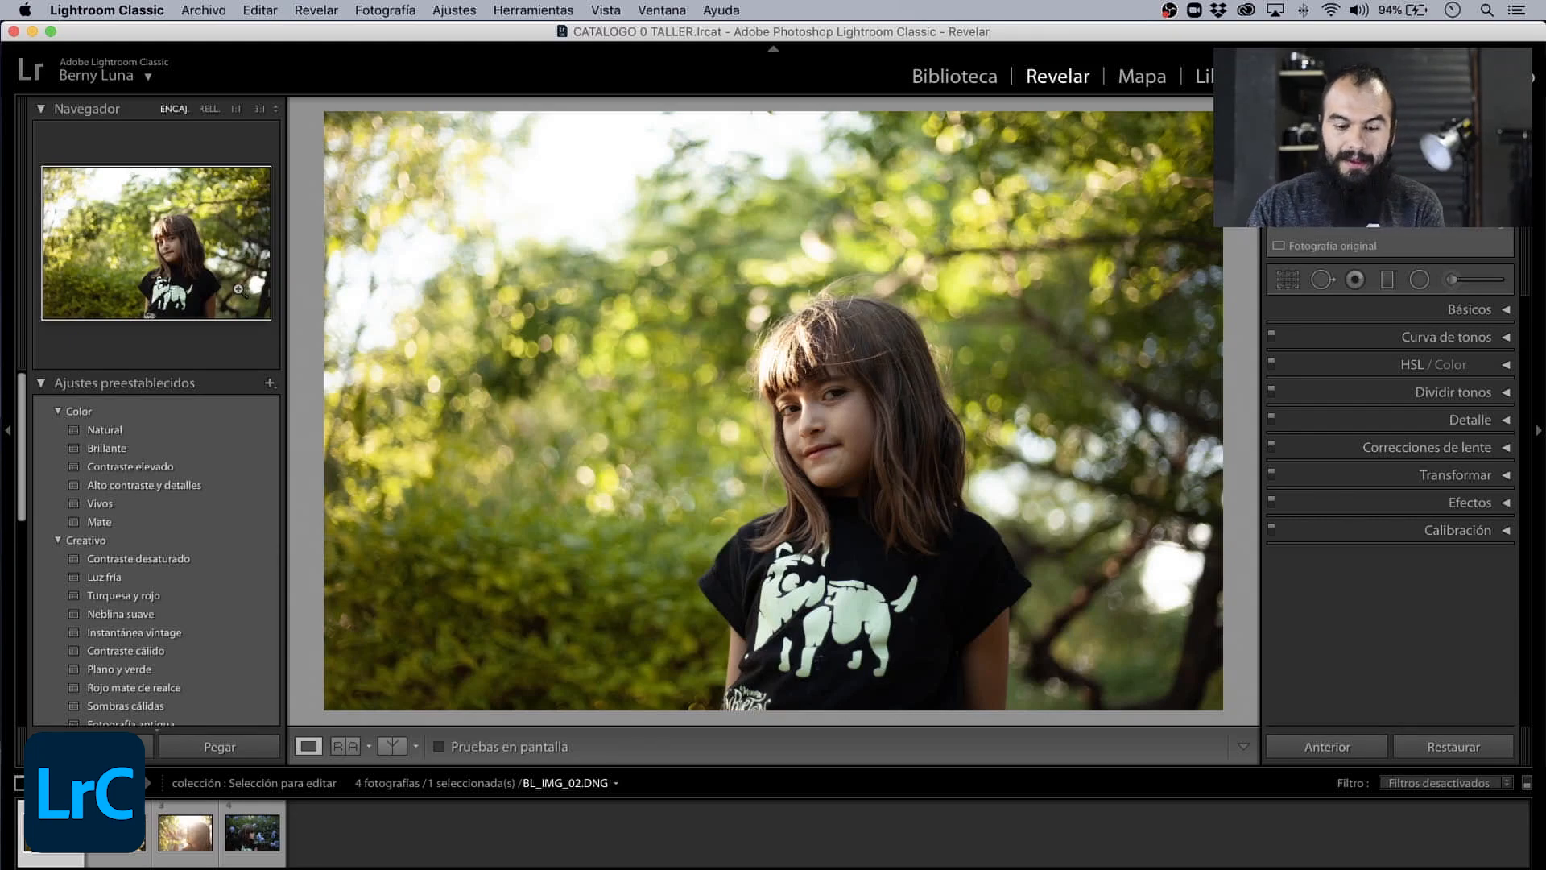
pyautogui.press('z')
pyautogui.moveTo(926, 480); pyautogui.dragTo(636, 304)
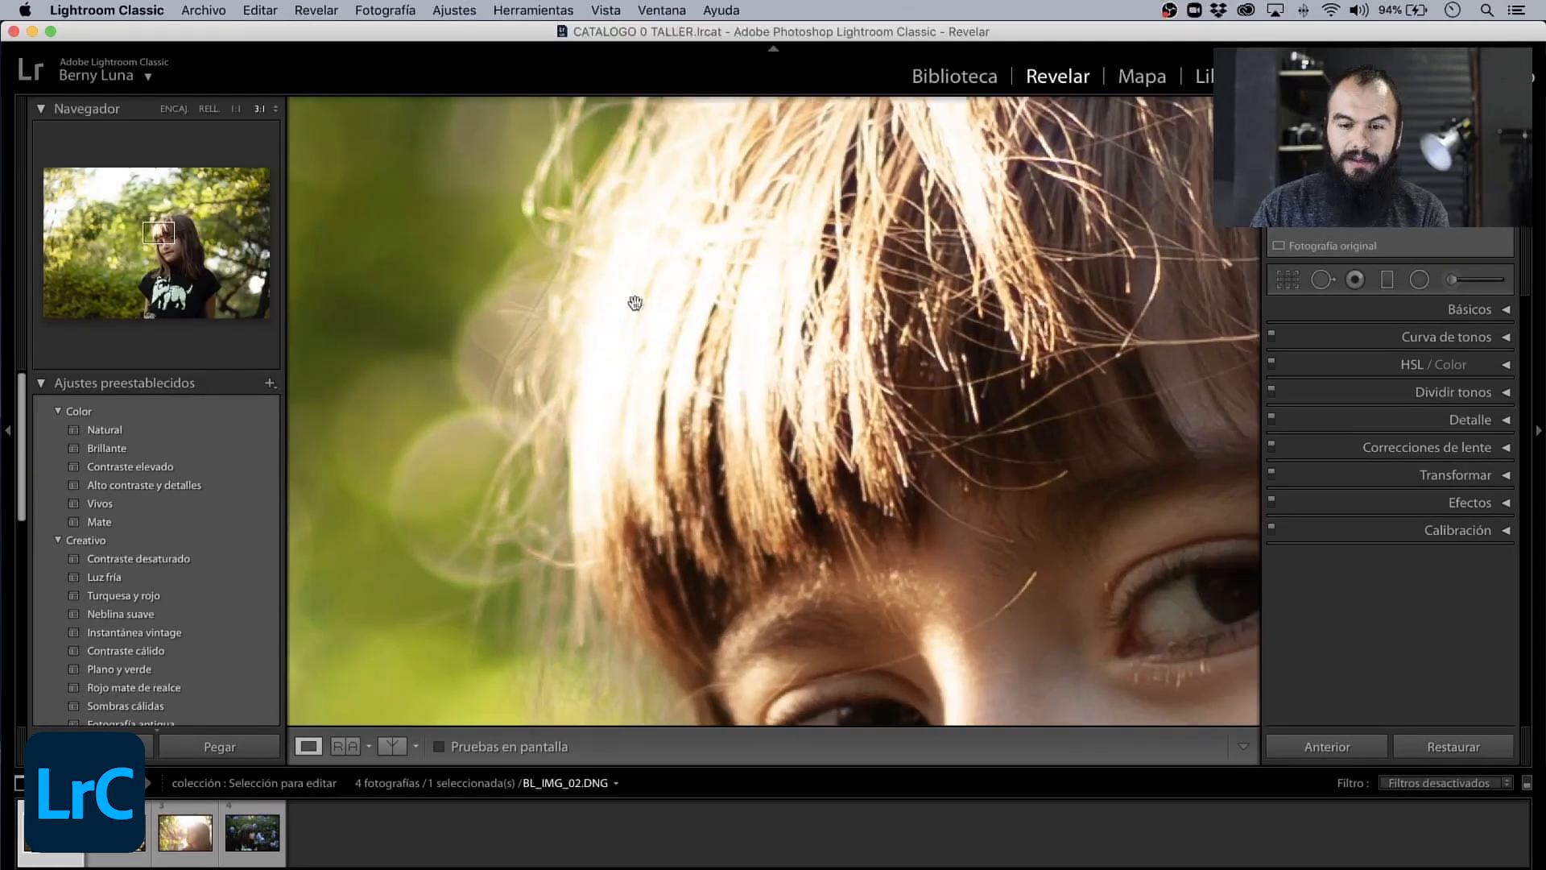
pyautogui.moveTo(861, 532); pyautogui.dragTo(547, 146)
pyautogui.press('z')
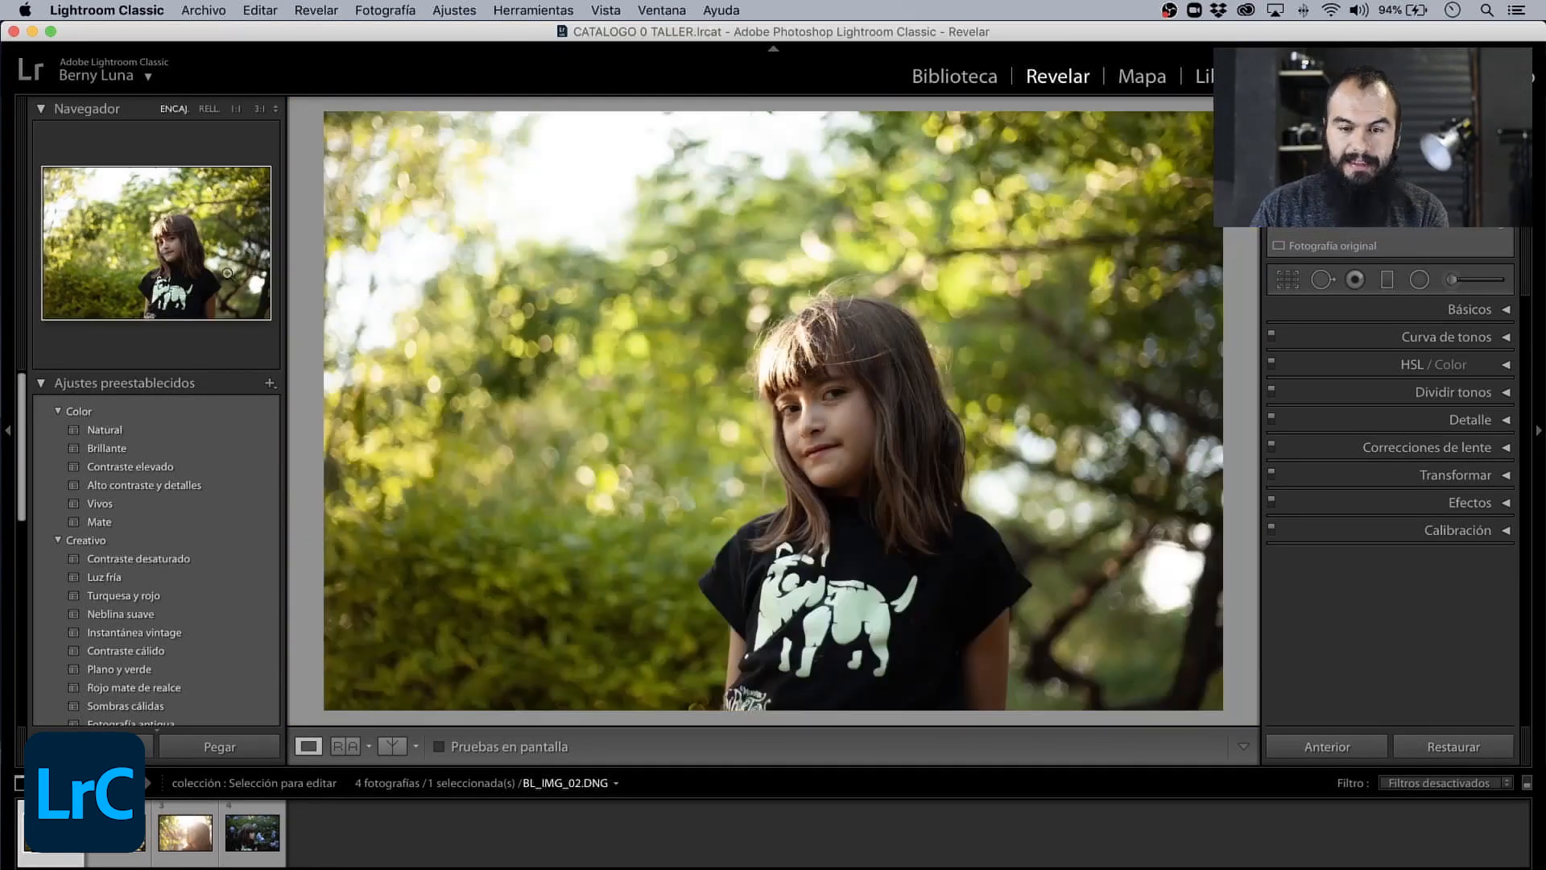
pyautogui.moveTo(159, 236); pyautogui.dragTo(153, 212)
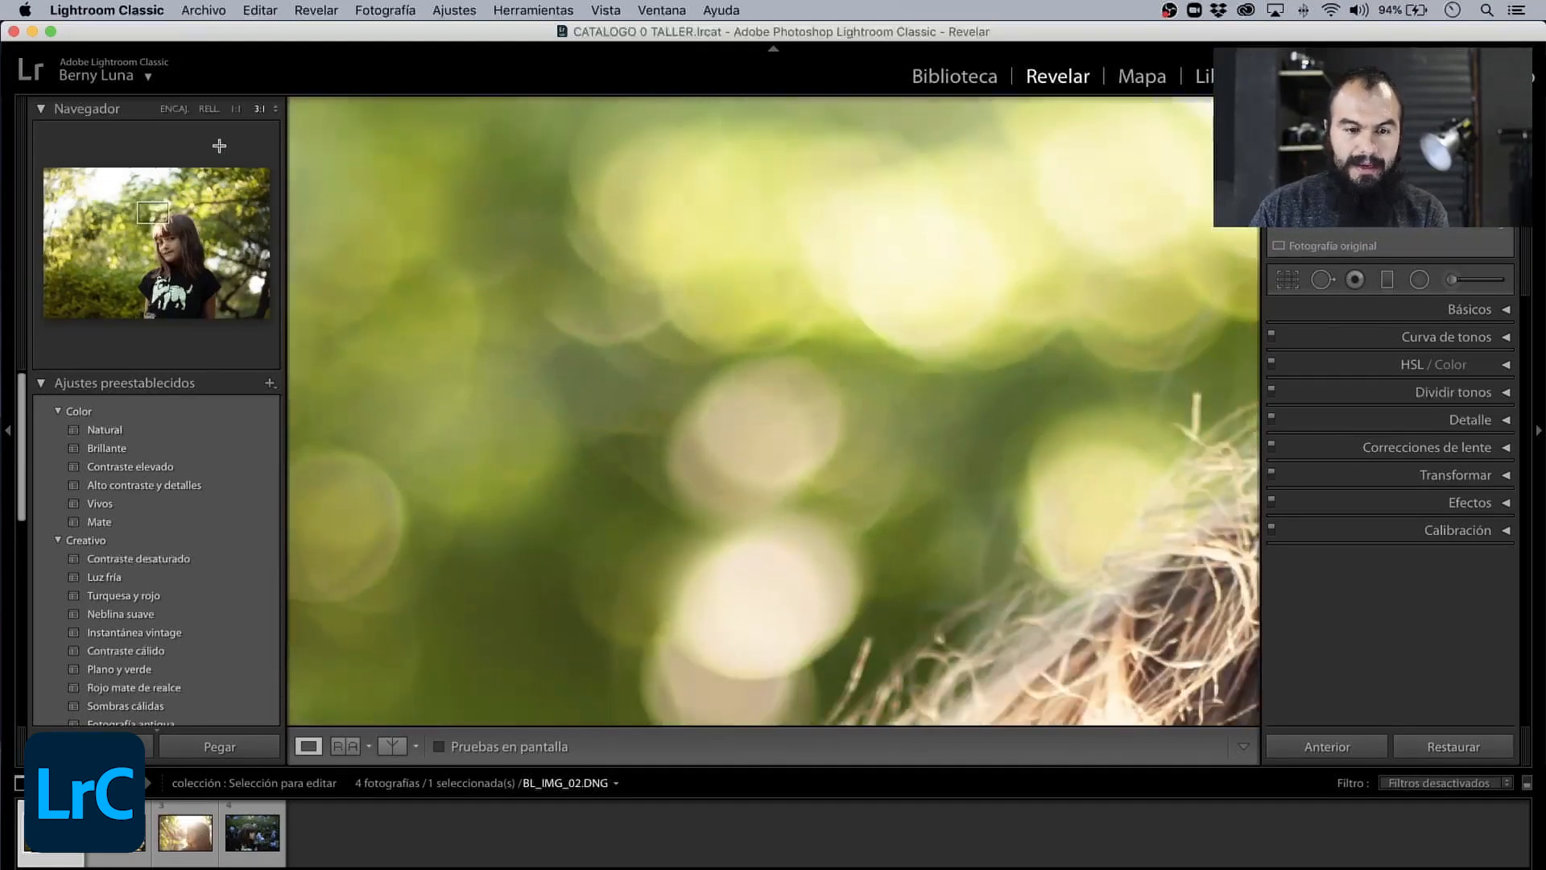
# - Change the zoom ratio to 2:1, examine the girl's backlit hair and eyes, and return to the full view
pyautogui.click(276, 109)
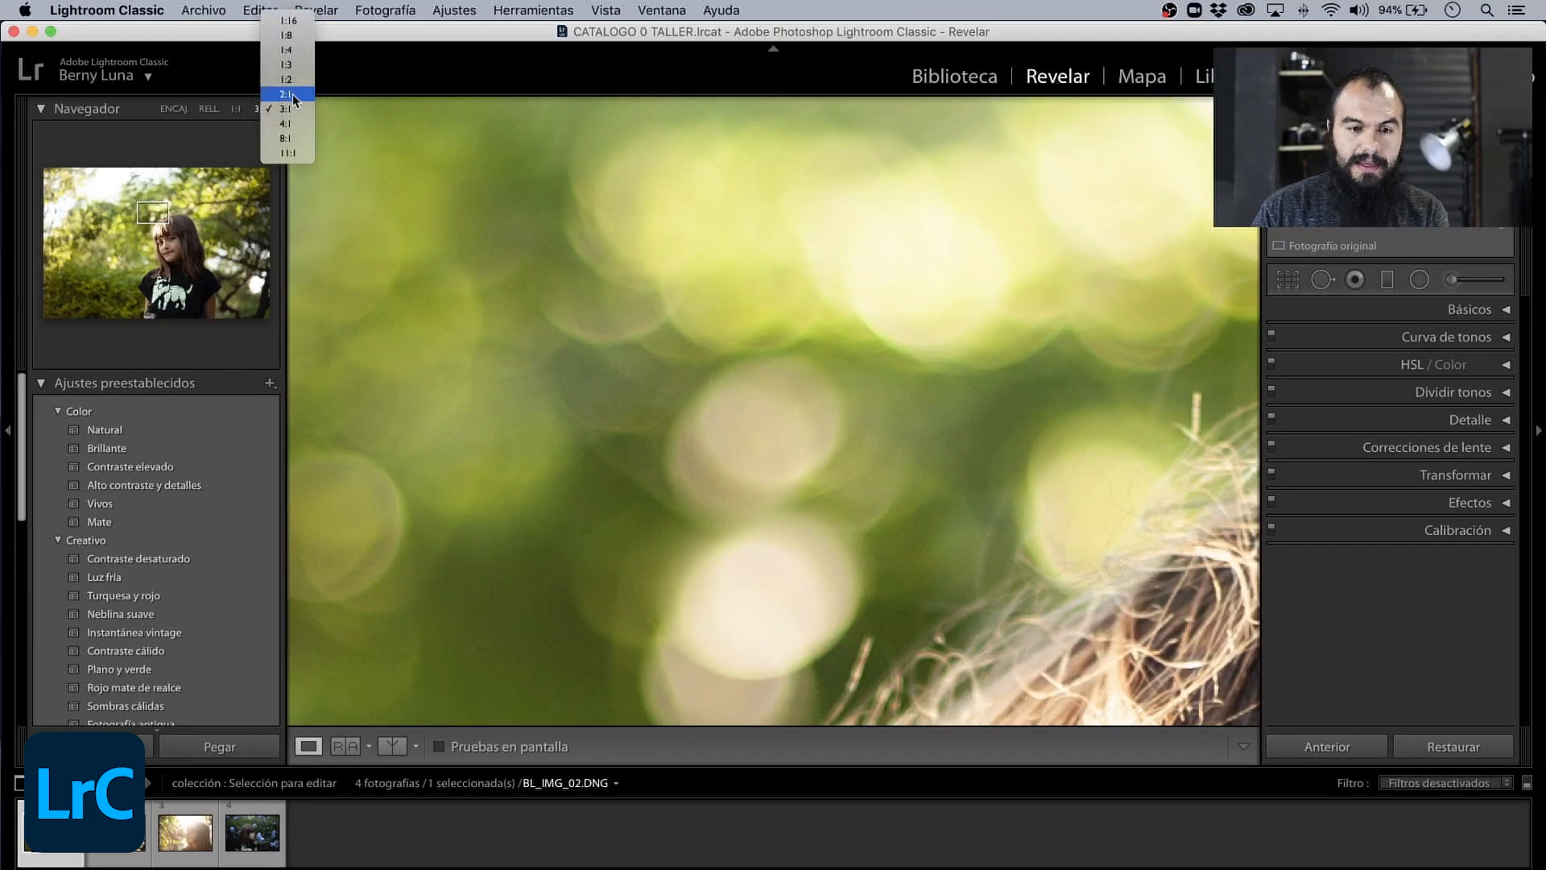
pyautogui.click(296, 95)
pyautogui.moveTo(172, 252); pyautogui.dragTo(162, 240)
pyautogui.press('z')
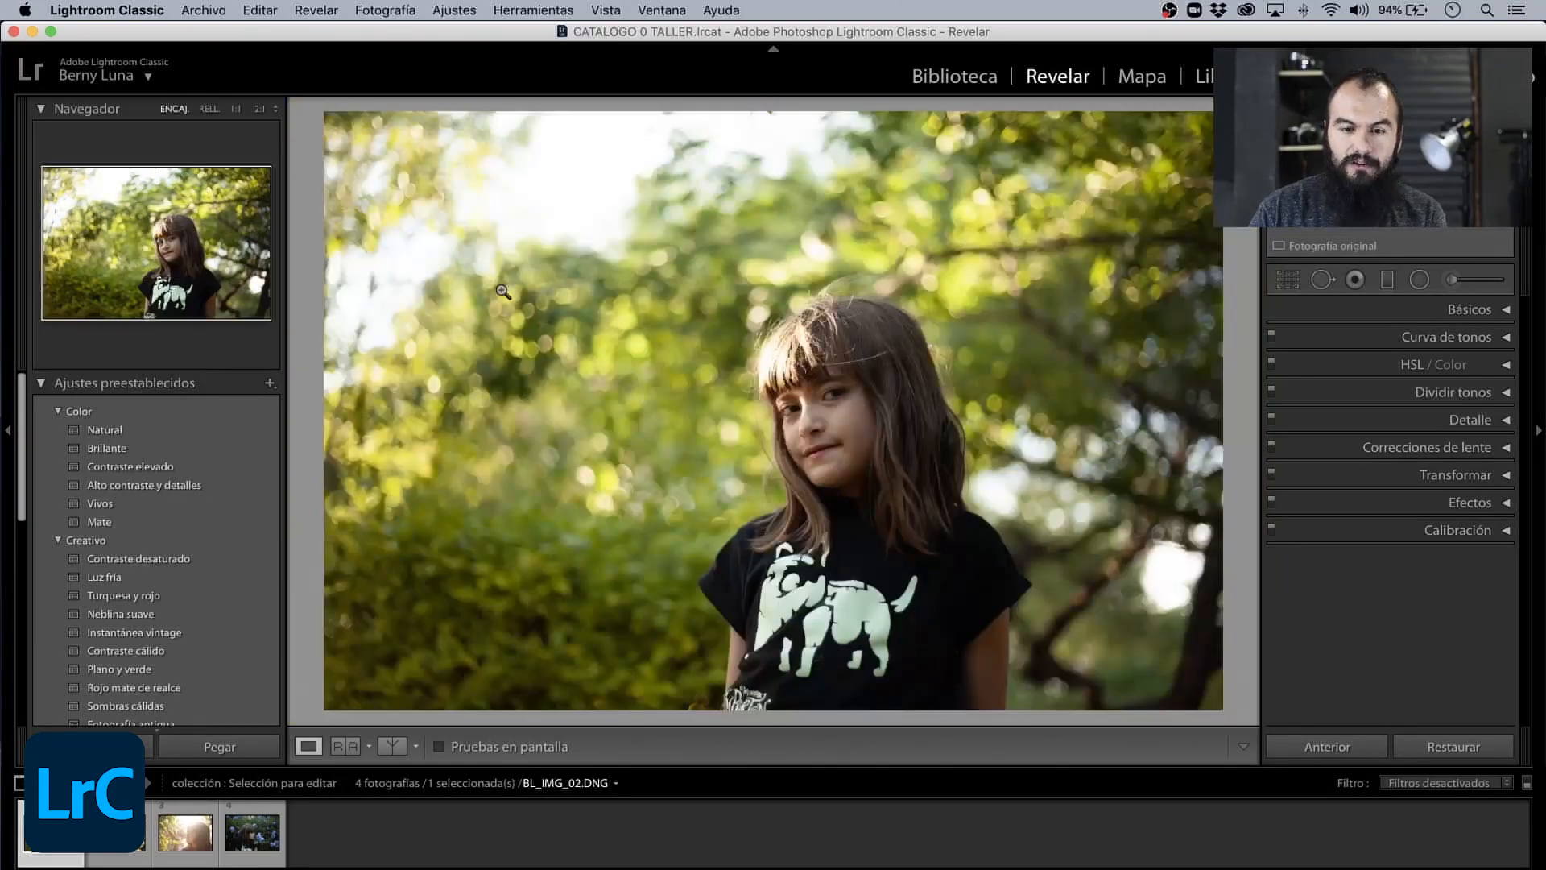
pyautogui.press('z')
pyautogui.moveTo(198, 244); pyautogui.dragTo(160, 231)
pyautogui.press('z')
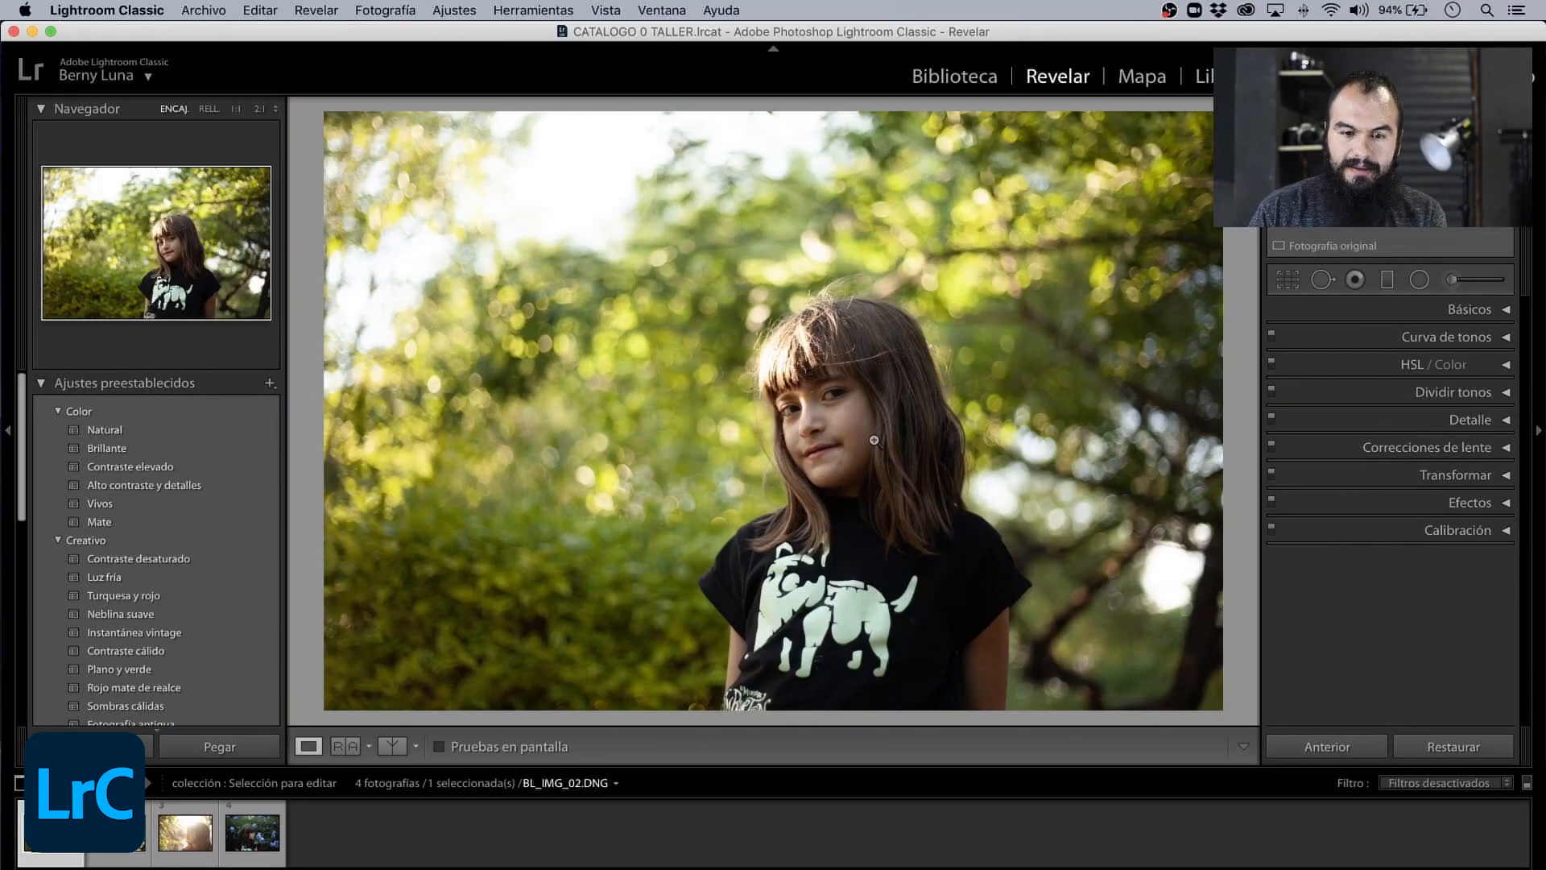
pyautogui.press('z')
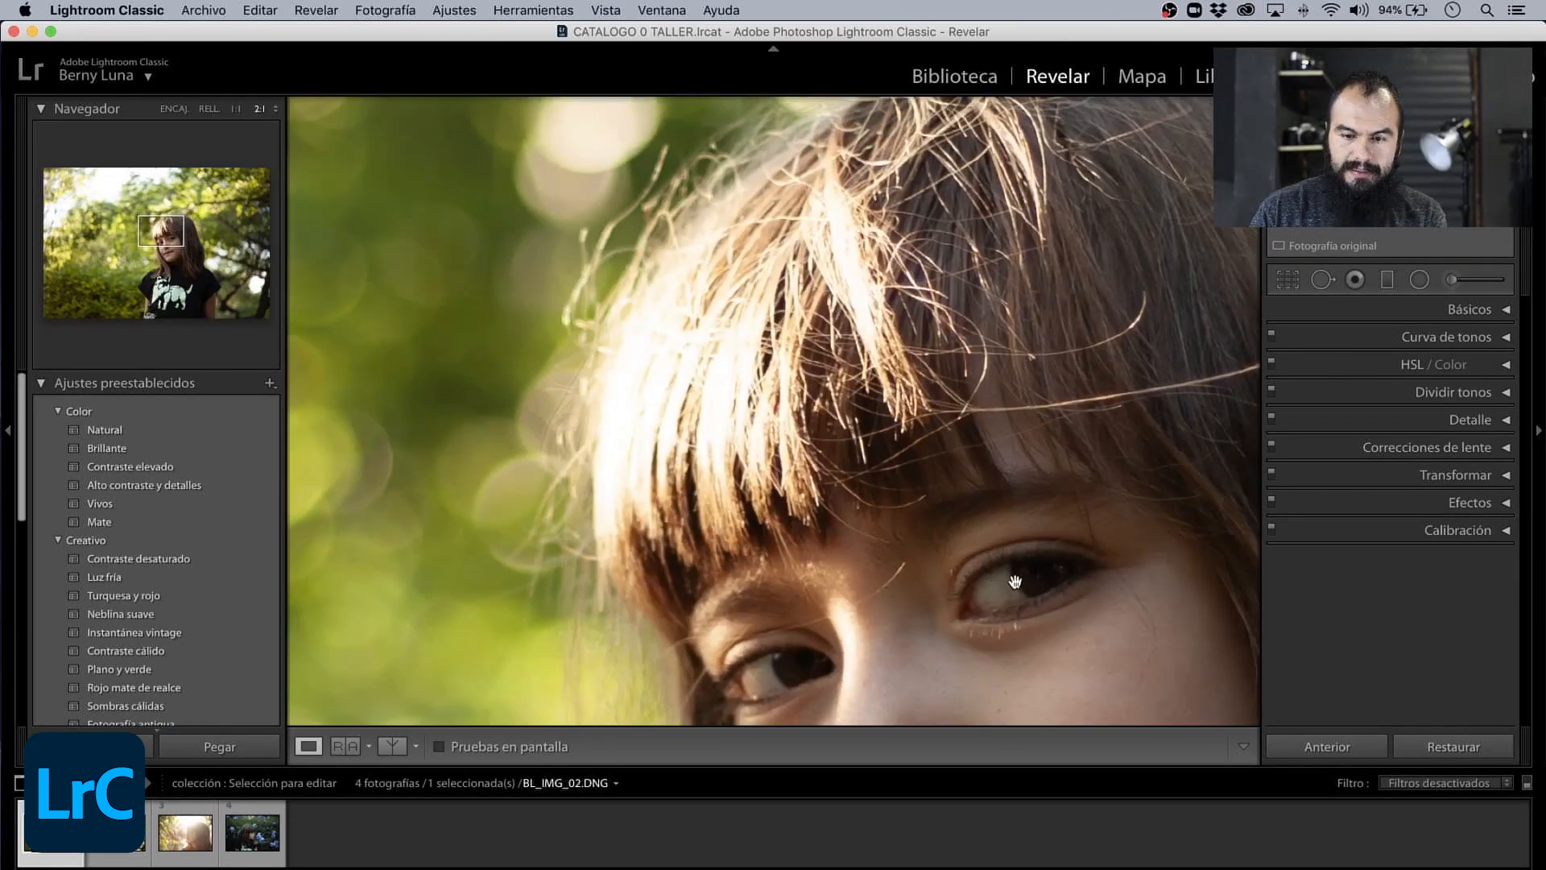
pyautogui.moveTo(1014, 583); pyautogui.dragTo(808, 441)
pyautogui.moveTo(655, 345); pyautogui.dragTo(788, 534)
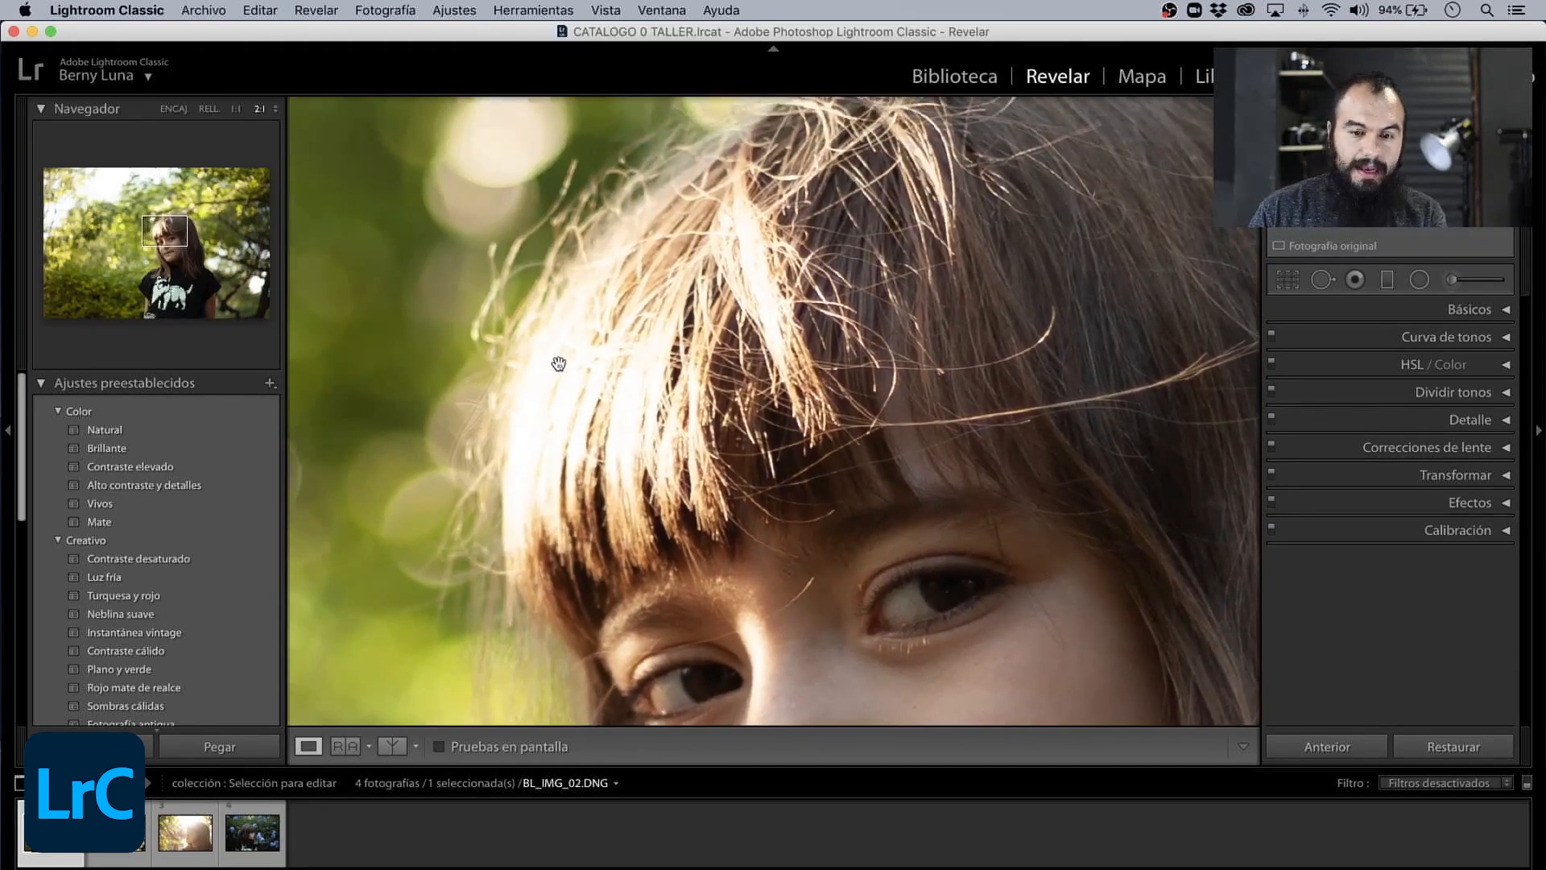
pyautogui.click(581, 400)
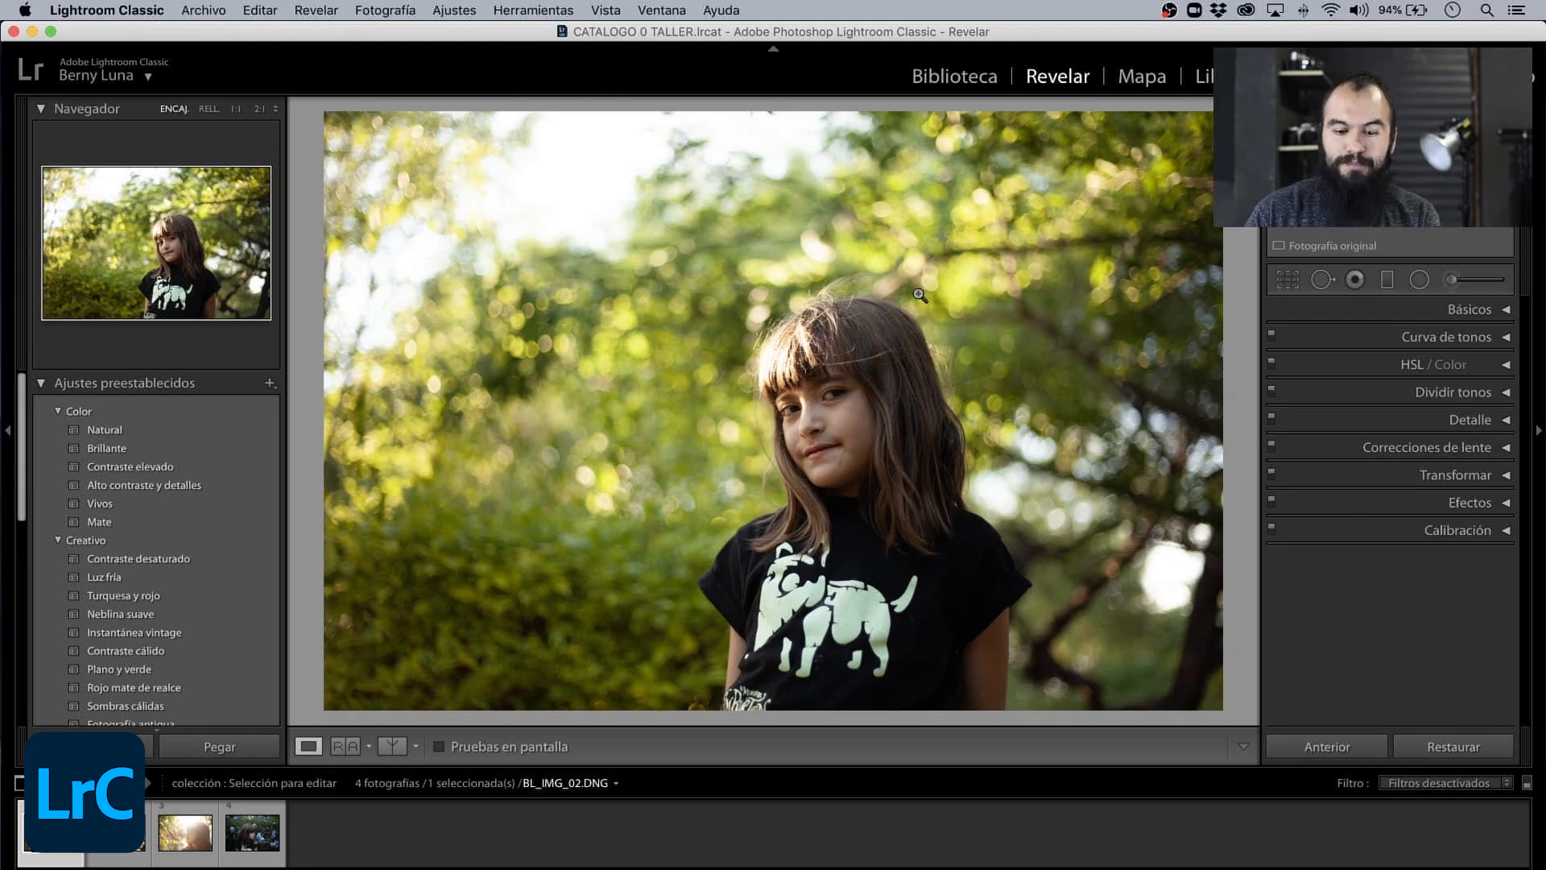
# - In the Perfil section of Correcciones de lente, enable Quitar la aberración cromática and Activar correcciones de perfil, comparing the profile correction on and off
pyautogui.click(1499, 448)
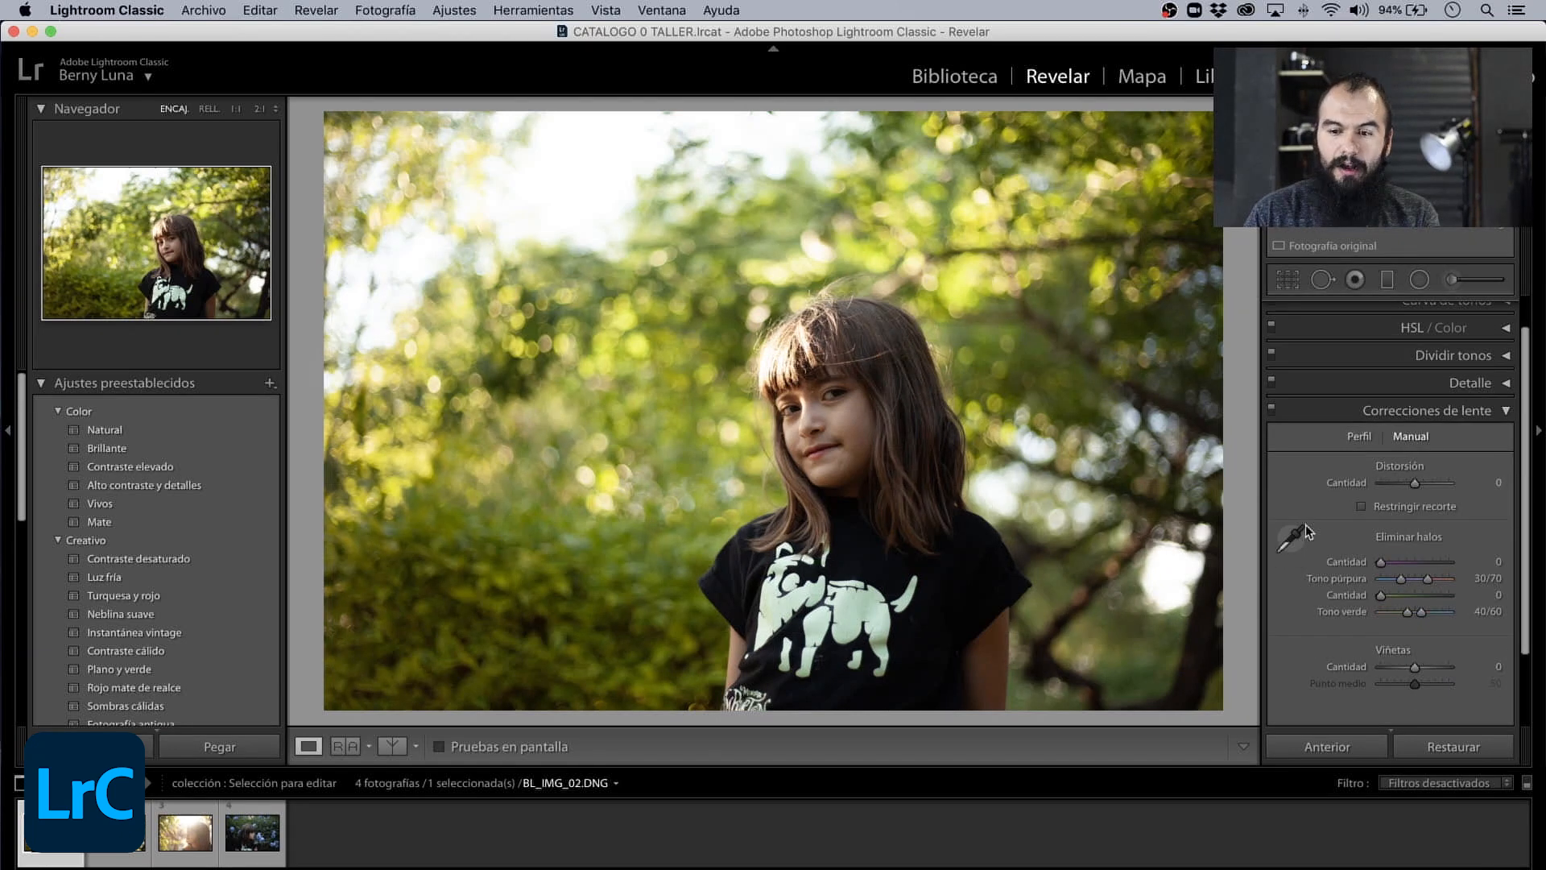
pyautogui.click(1356, 439)
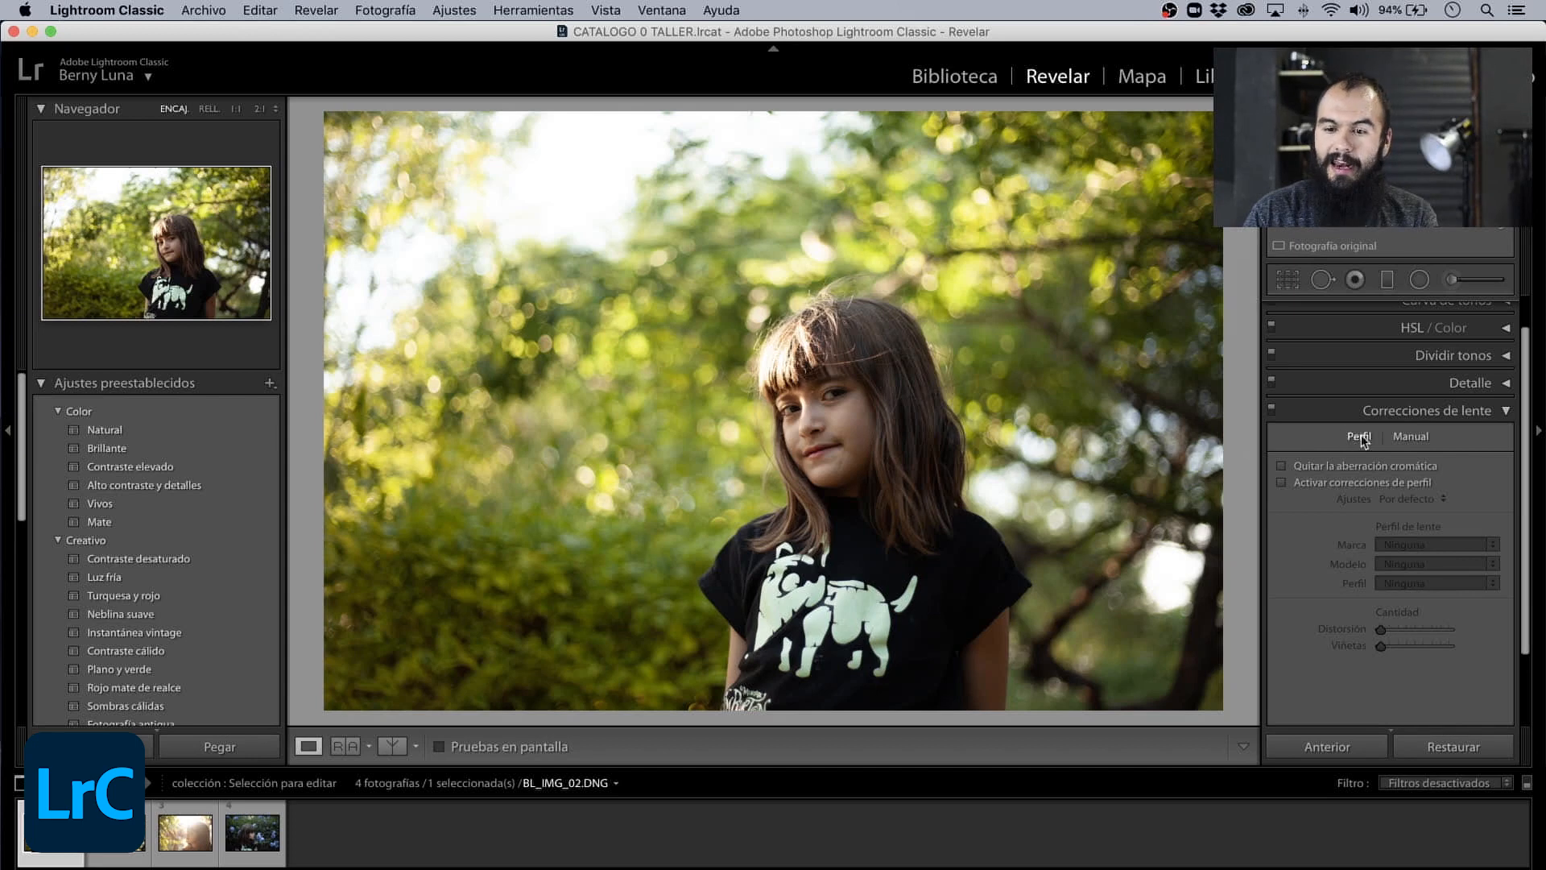
pyautogui.click(1282, 466)
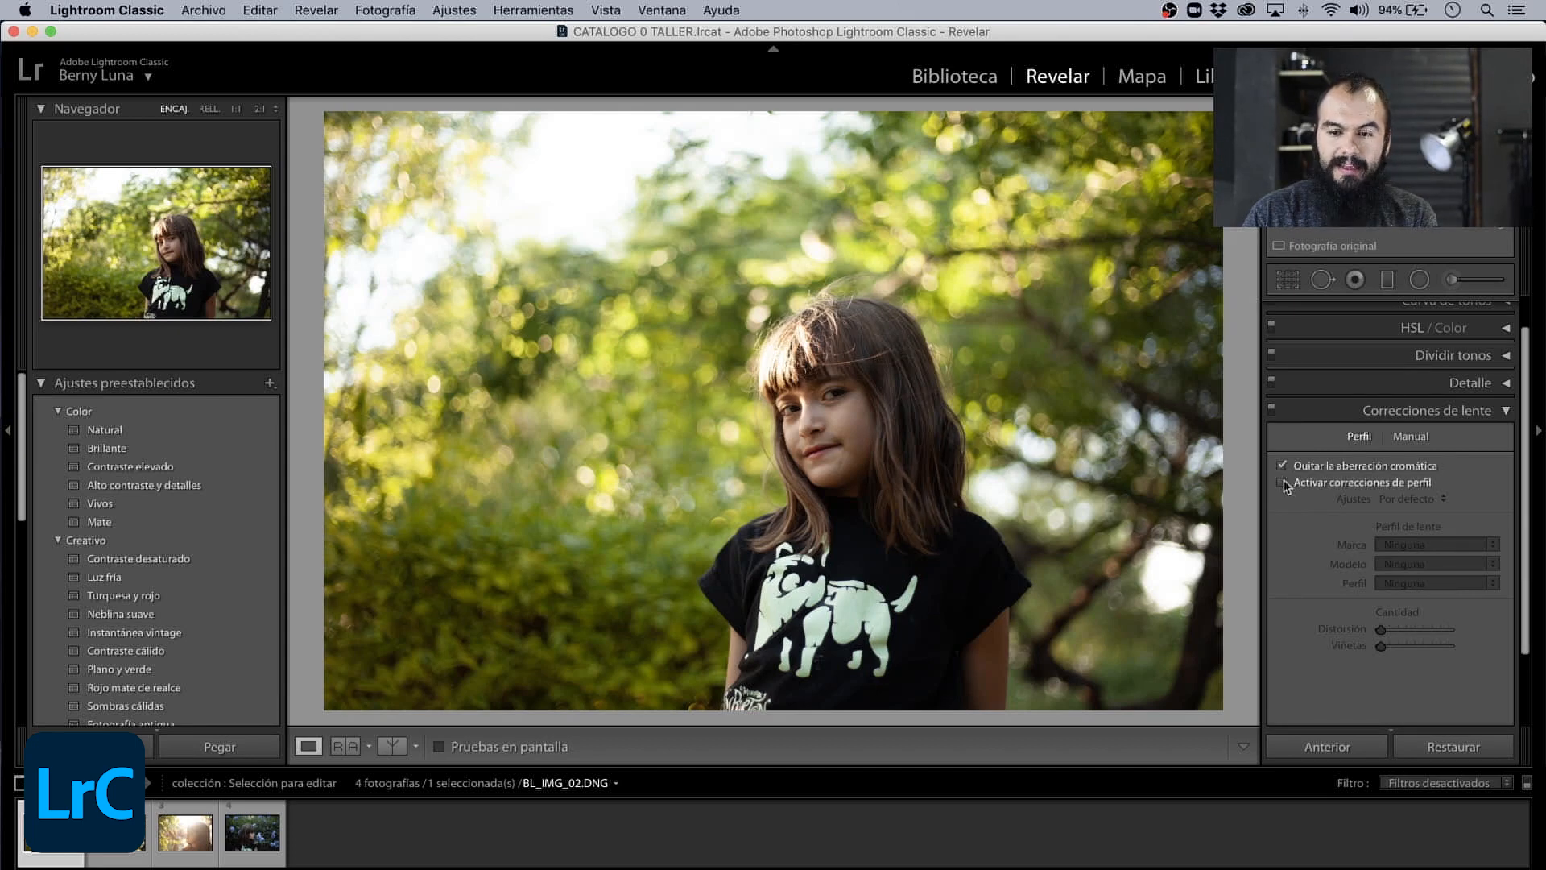
pyautogui.click(1281, 481)
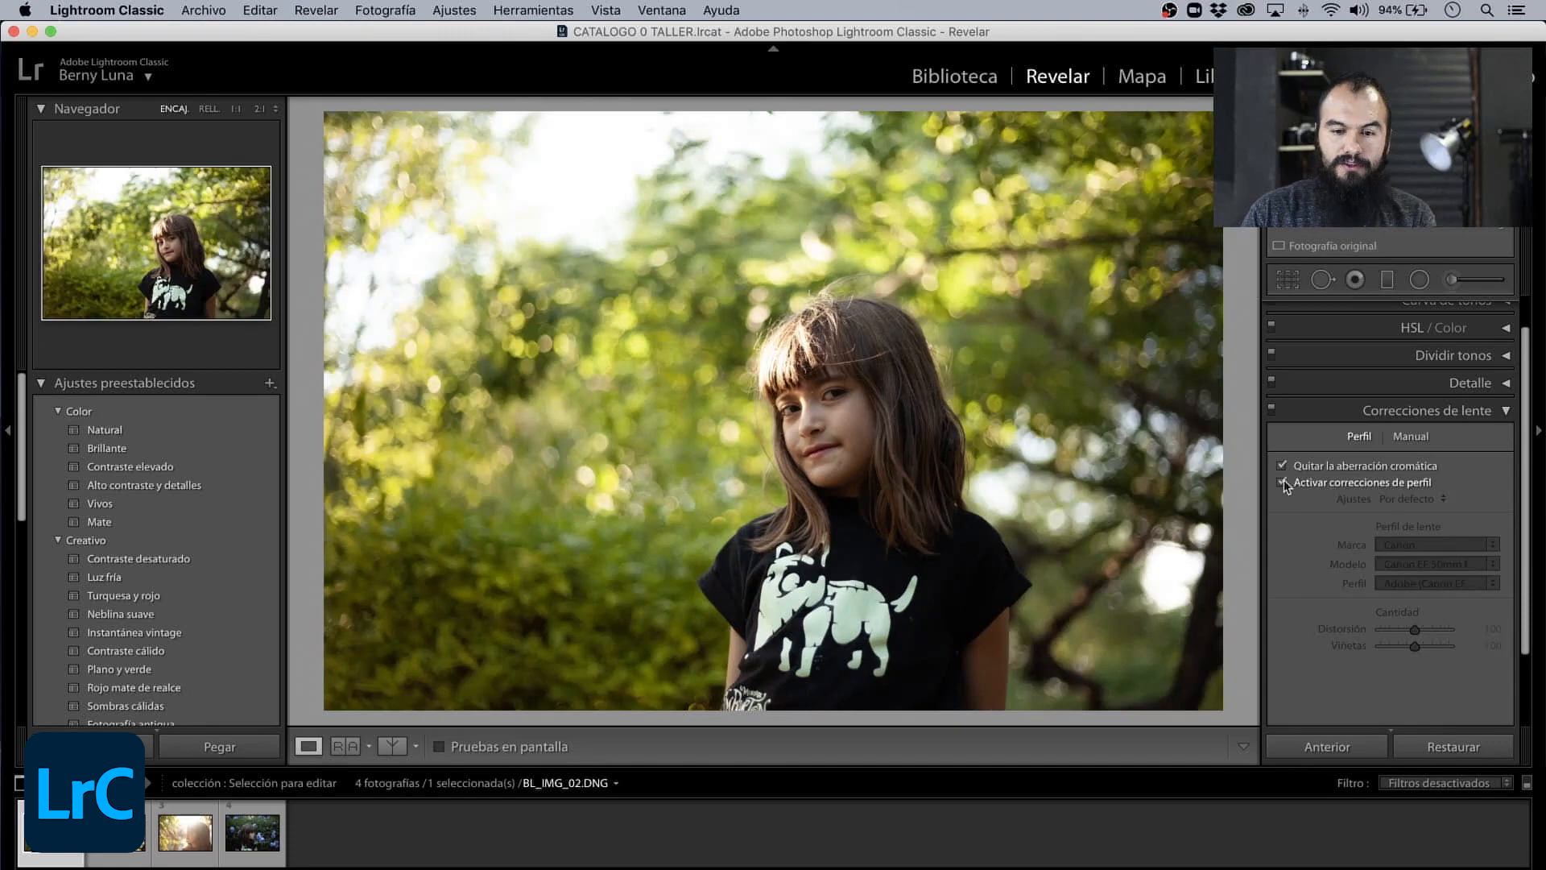
pyautogui.click(1284, 481)
pyautogui.click(1283, 480)
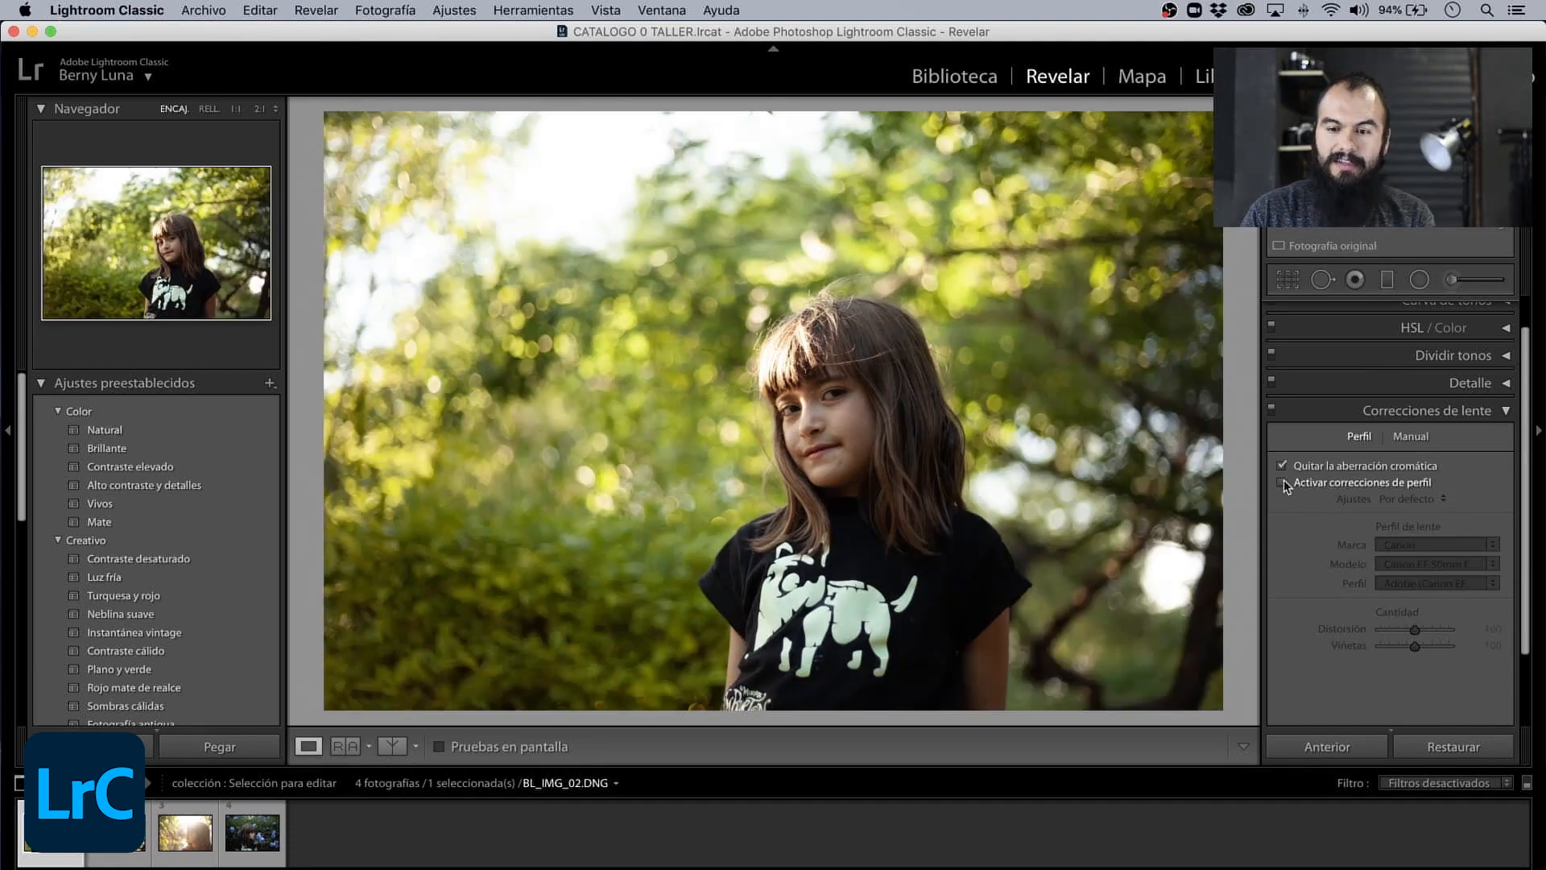
pyautogui.click(1283, 481)
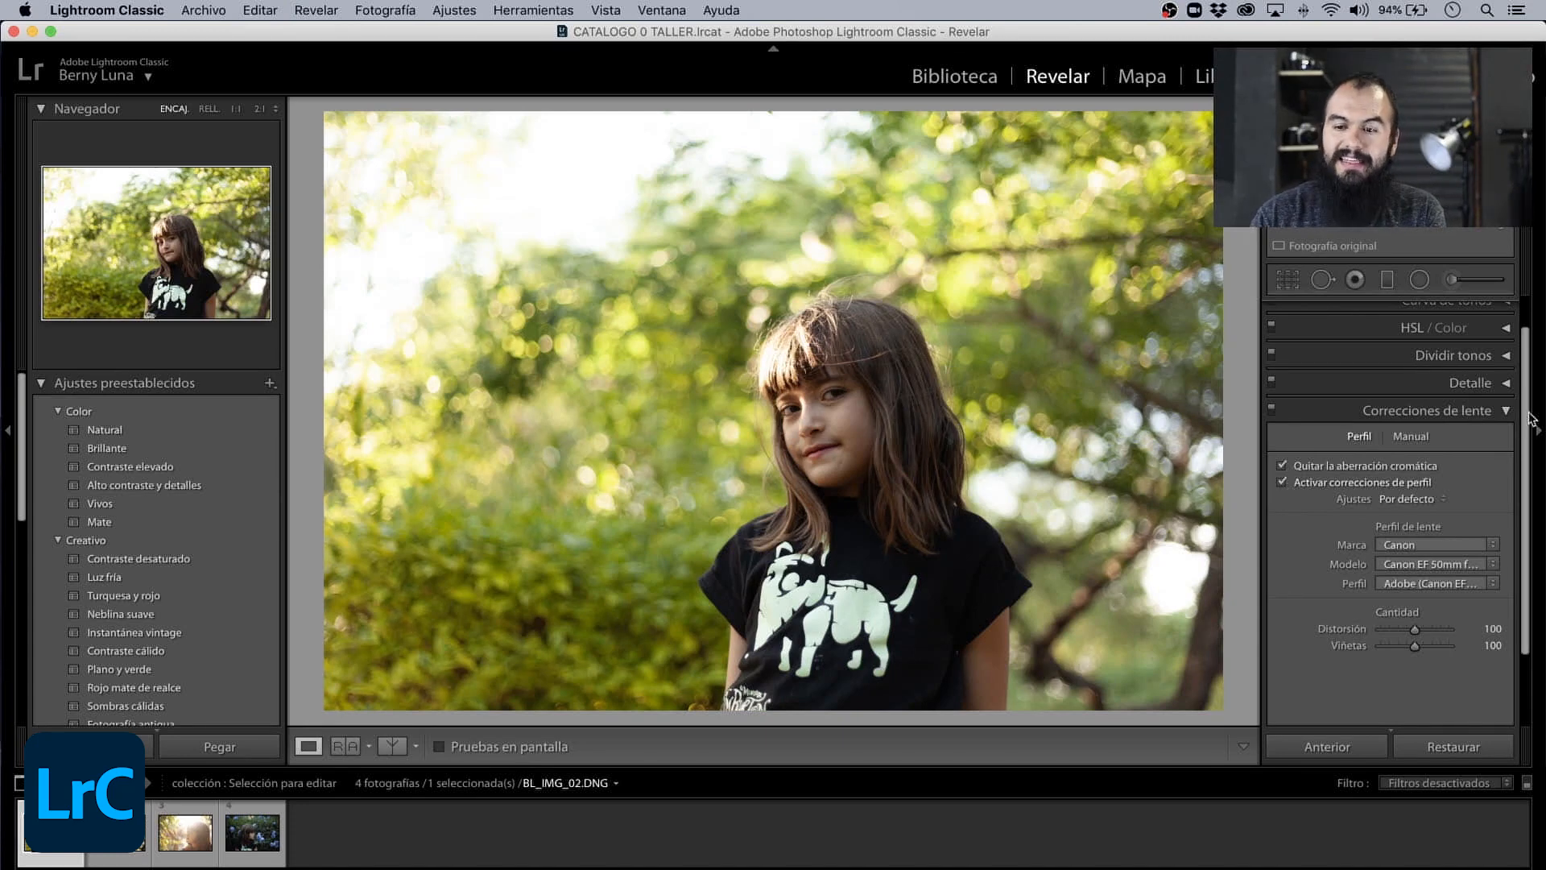
pyautogui.click(1499, 413)
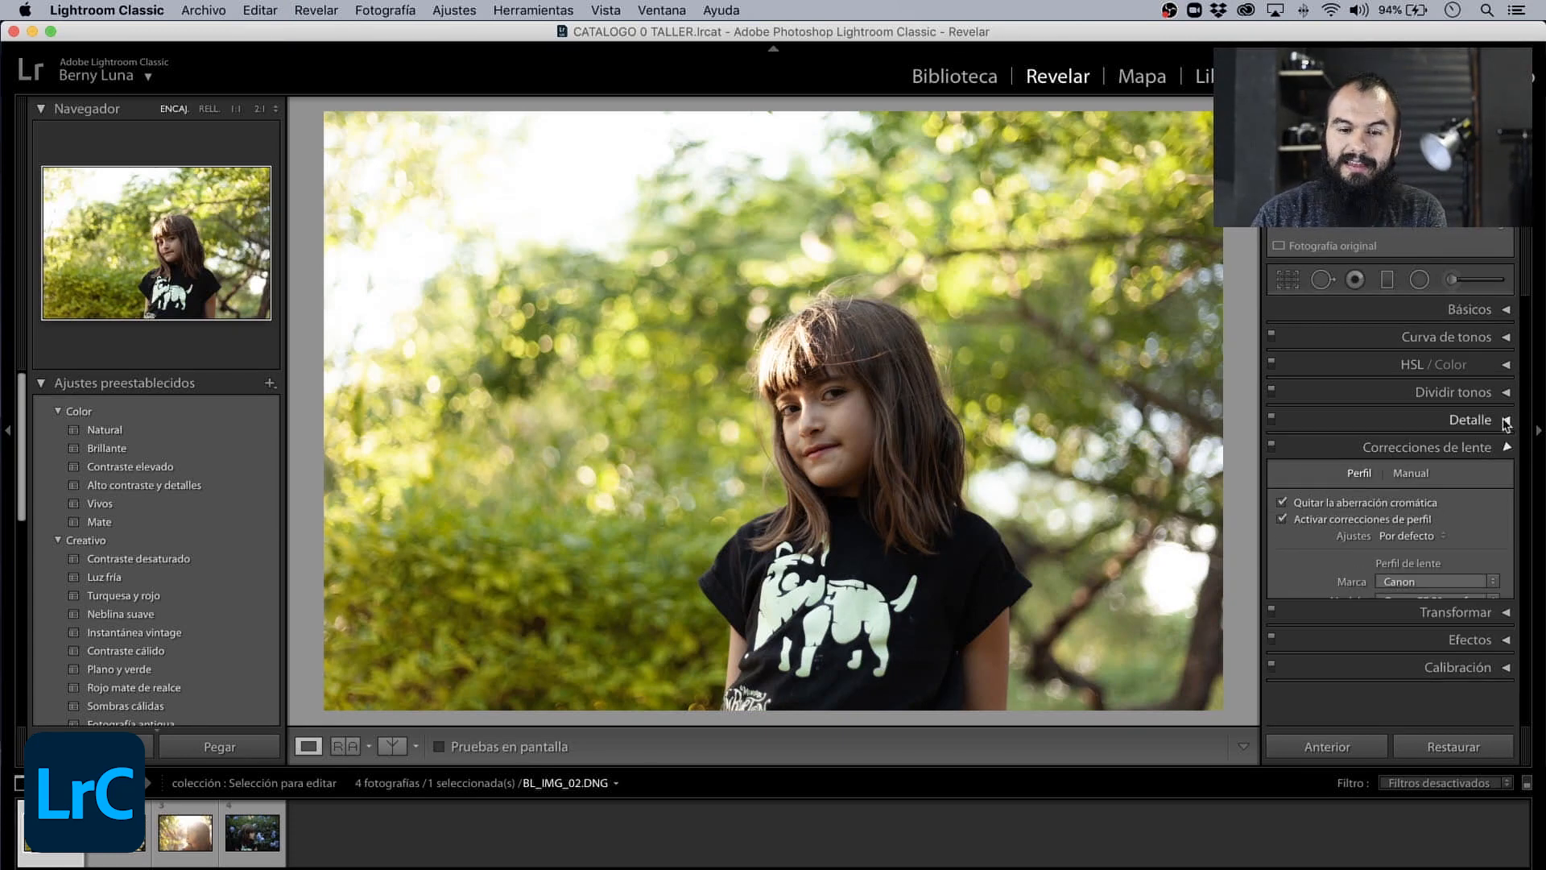
# - Expand Básicos and crop the girl's photo freely, trimming the top and right side so she fills more of the frame
pyautogui.click(1507, 313)
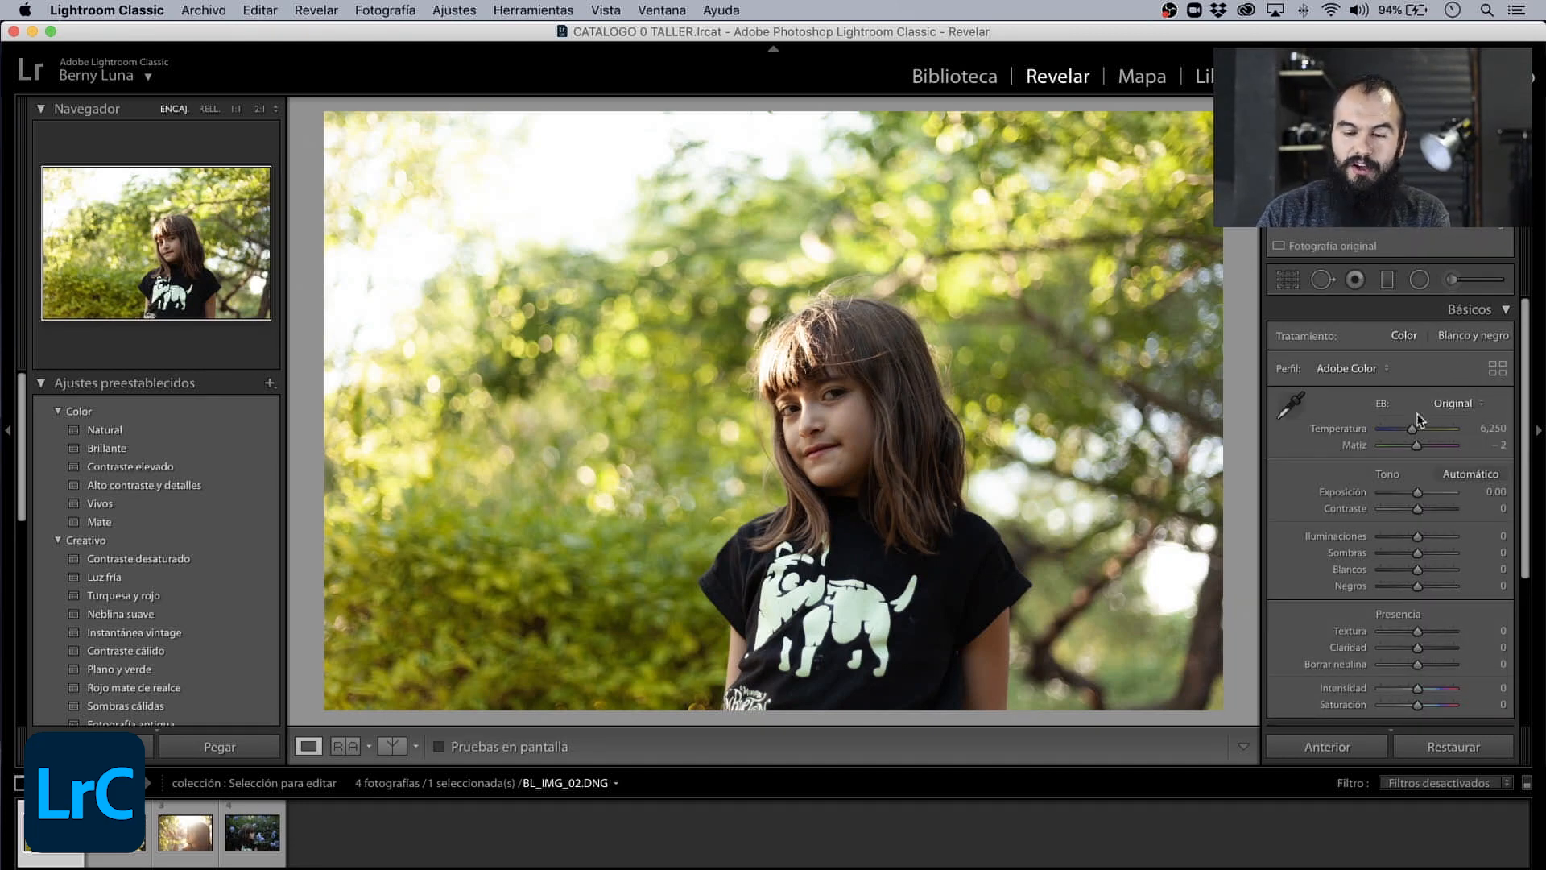
pyautogui.click(1287, 281)
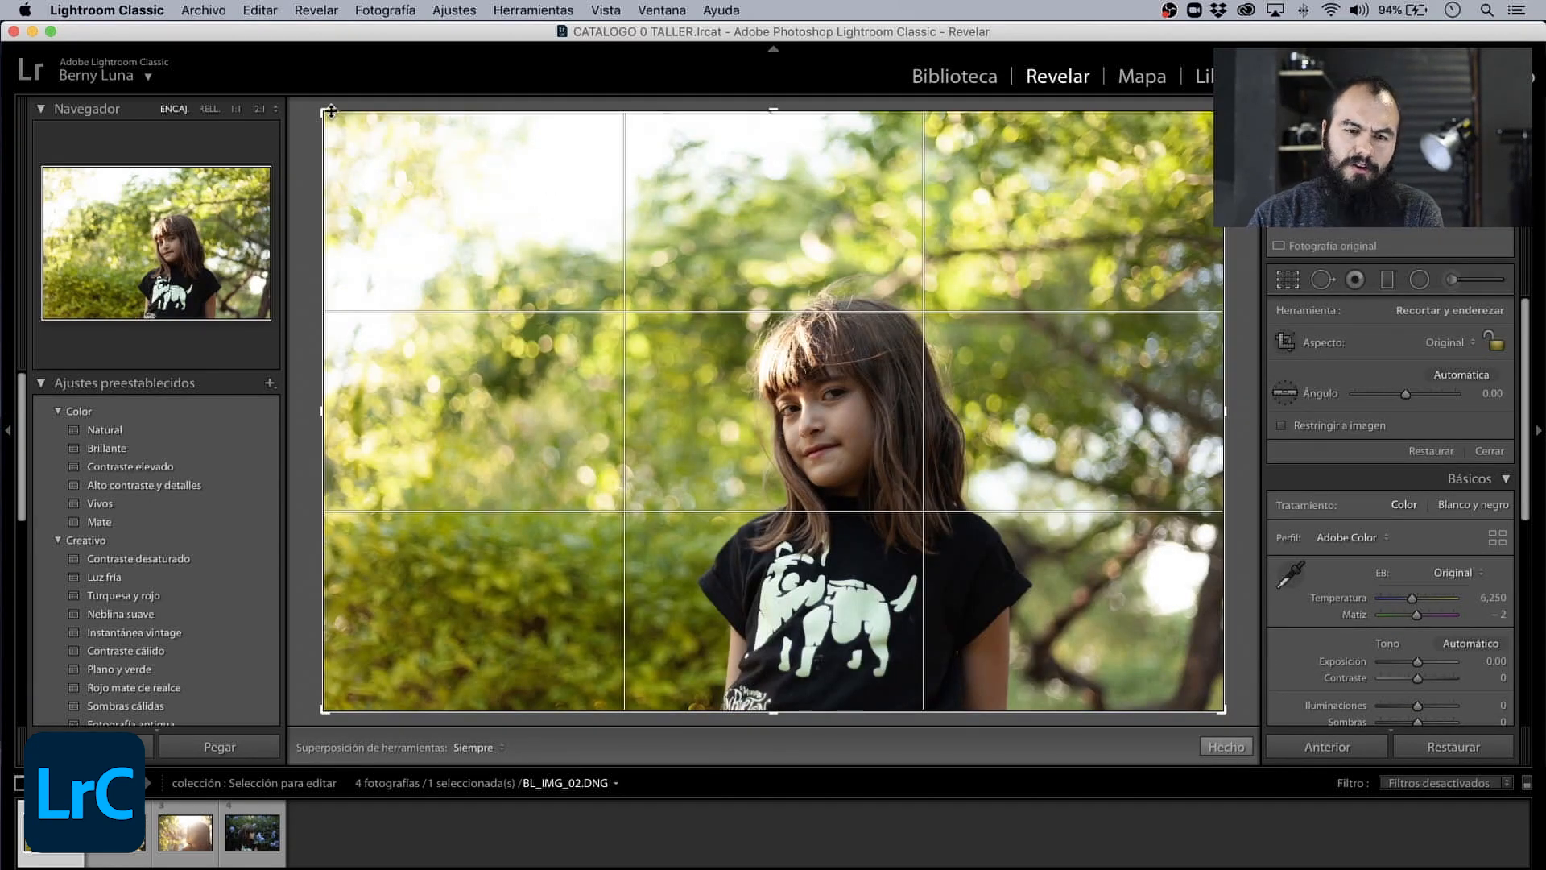
pyautogui.moveTo(325, 112); pyautogui.dragTo(325, 125)
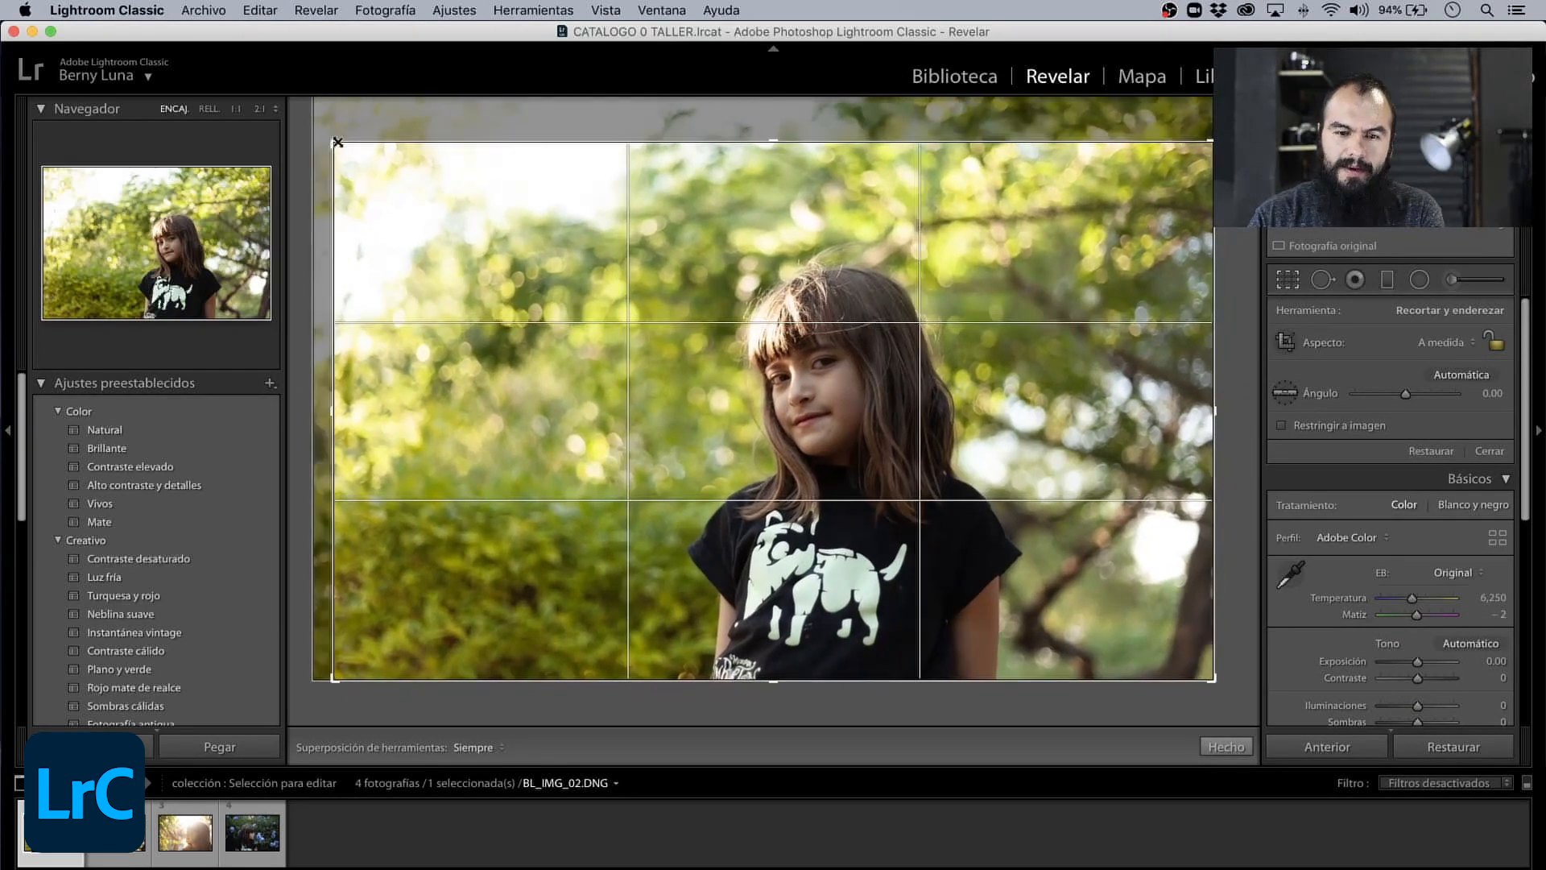
pyautogui.moveTo(1209, 155); pyautogui.dragTo(1143, 151)
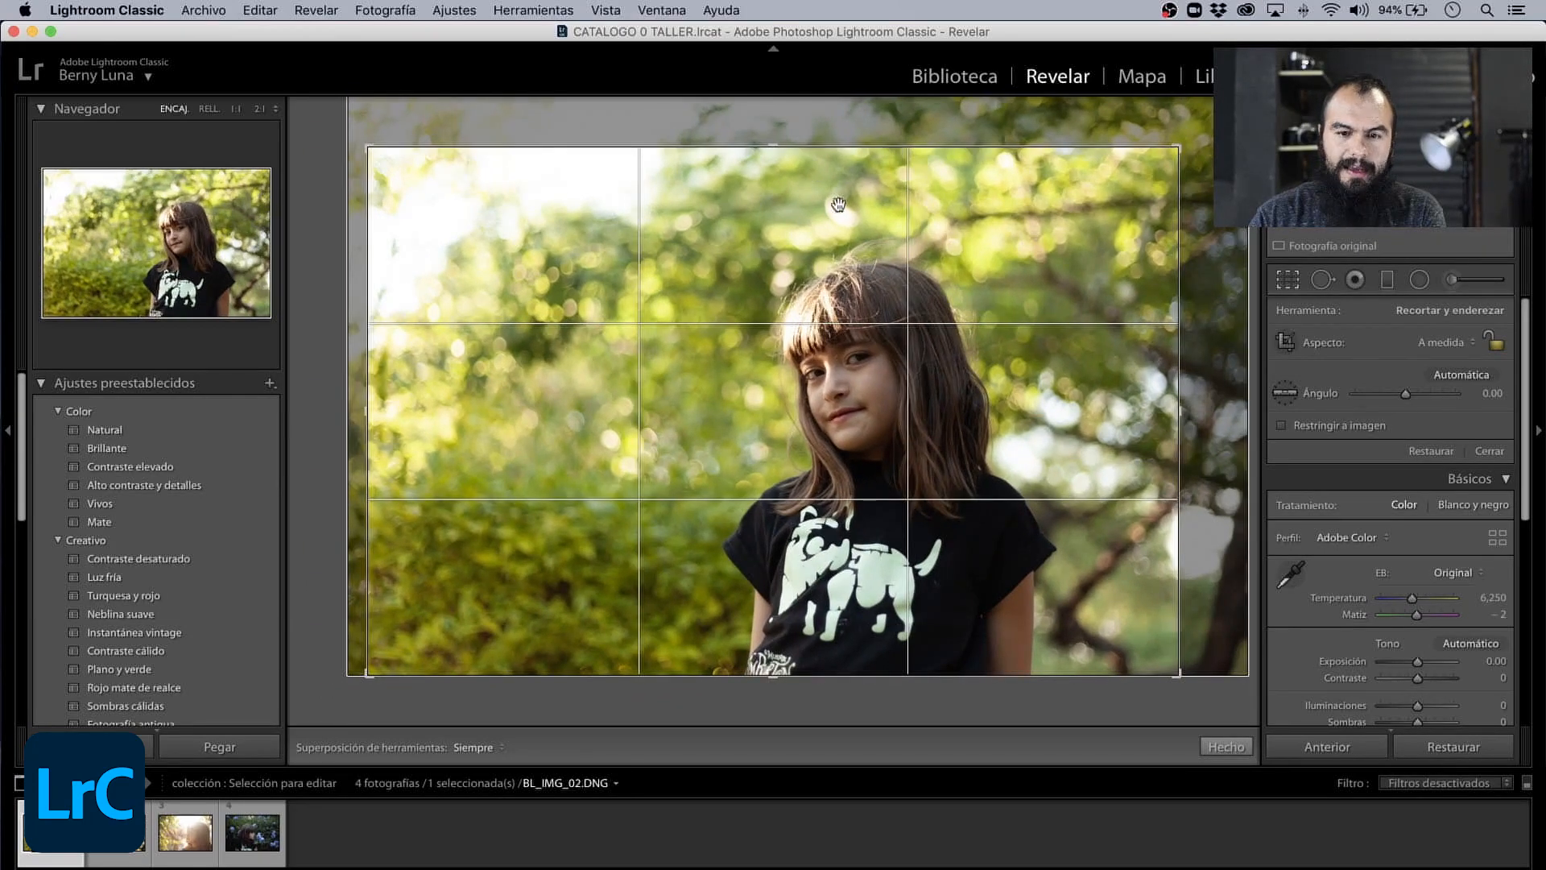
pyautogui.press('r')
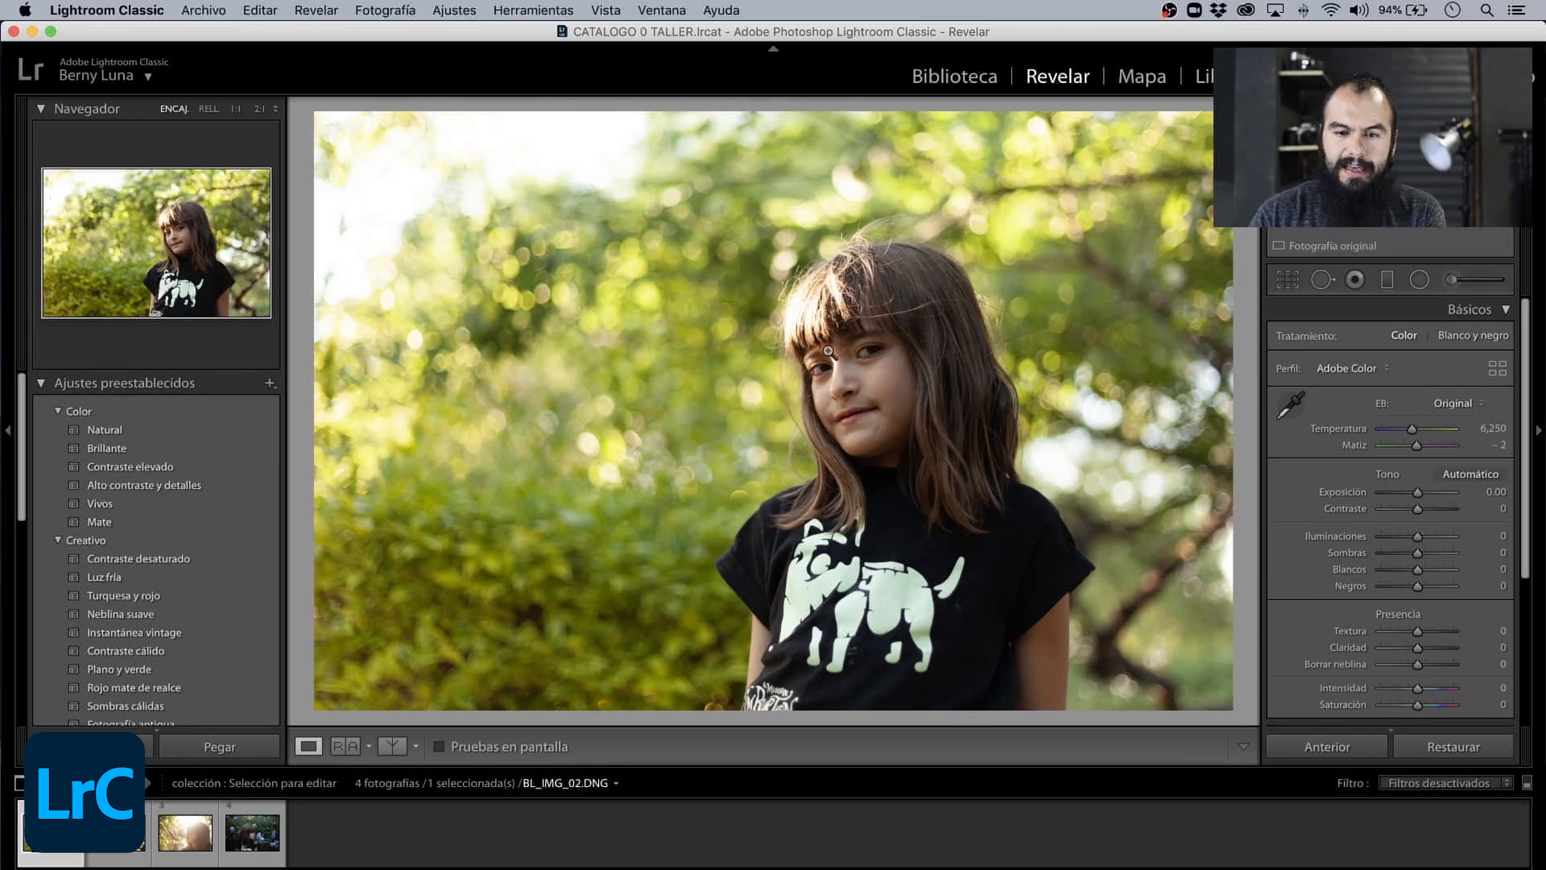
pyautogui.click(1288, 278)
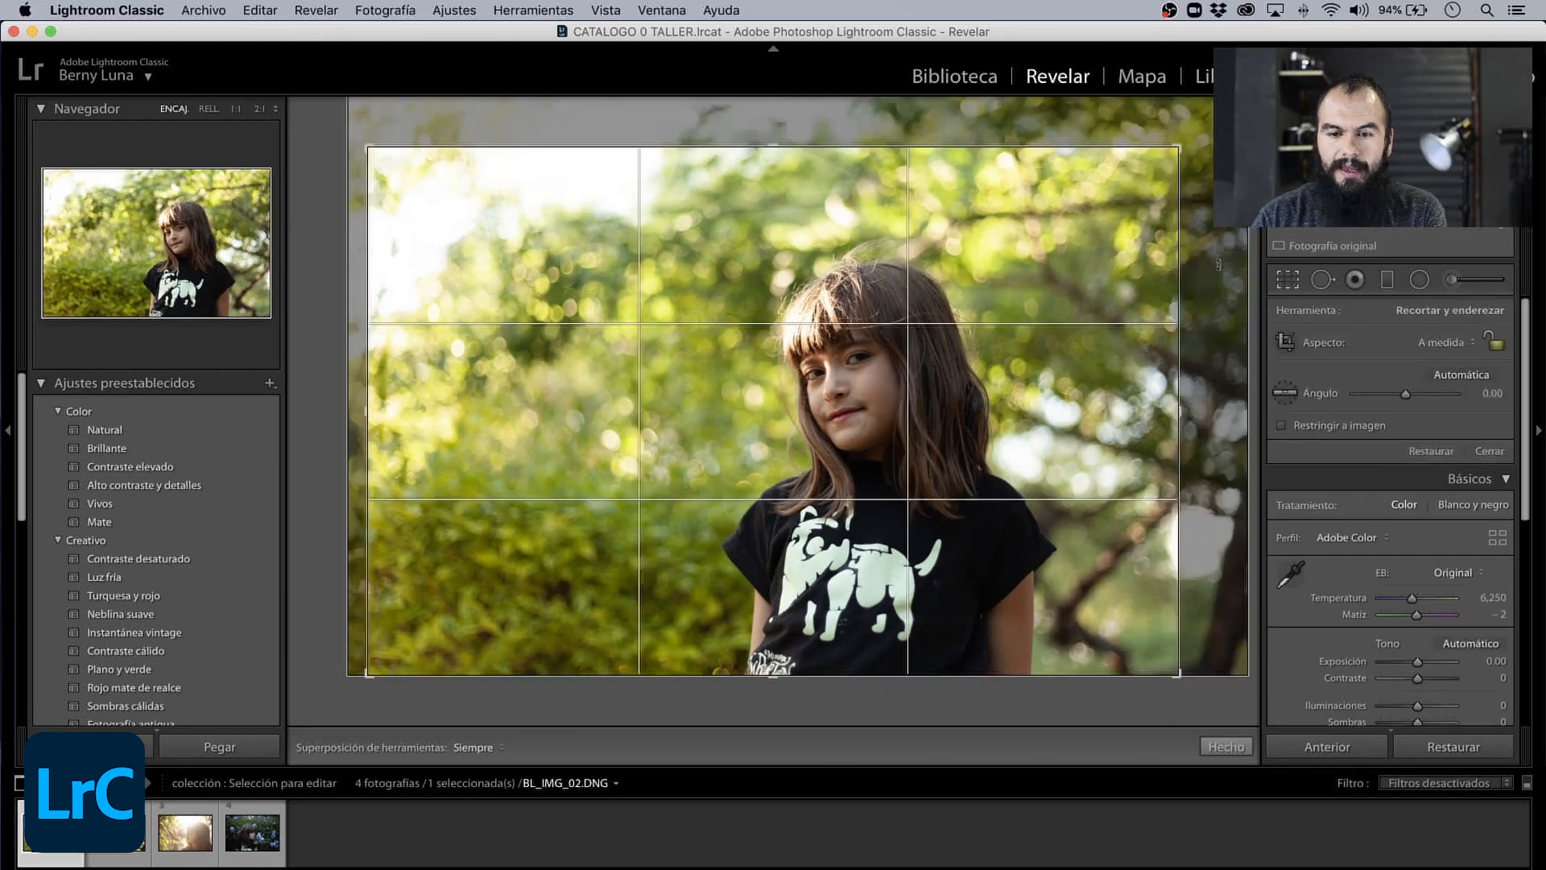
pyautogui.moveTo(1184, 145); pyautogui.dragTo(1182, 151)
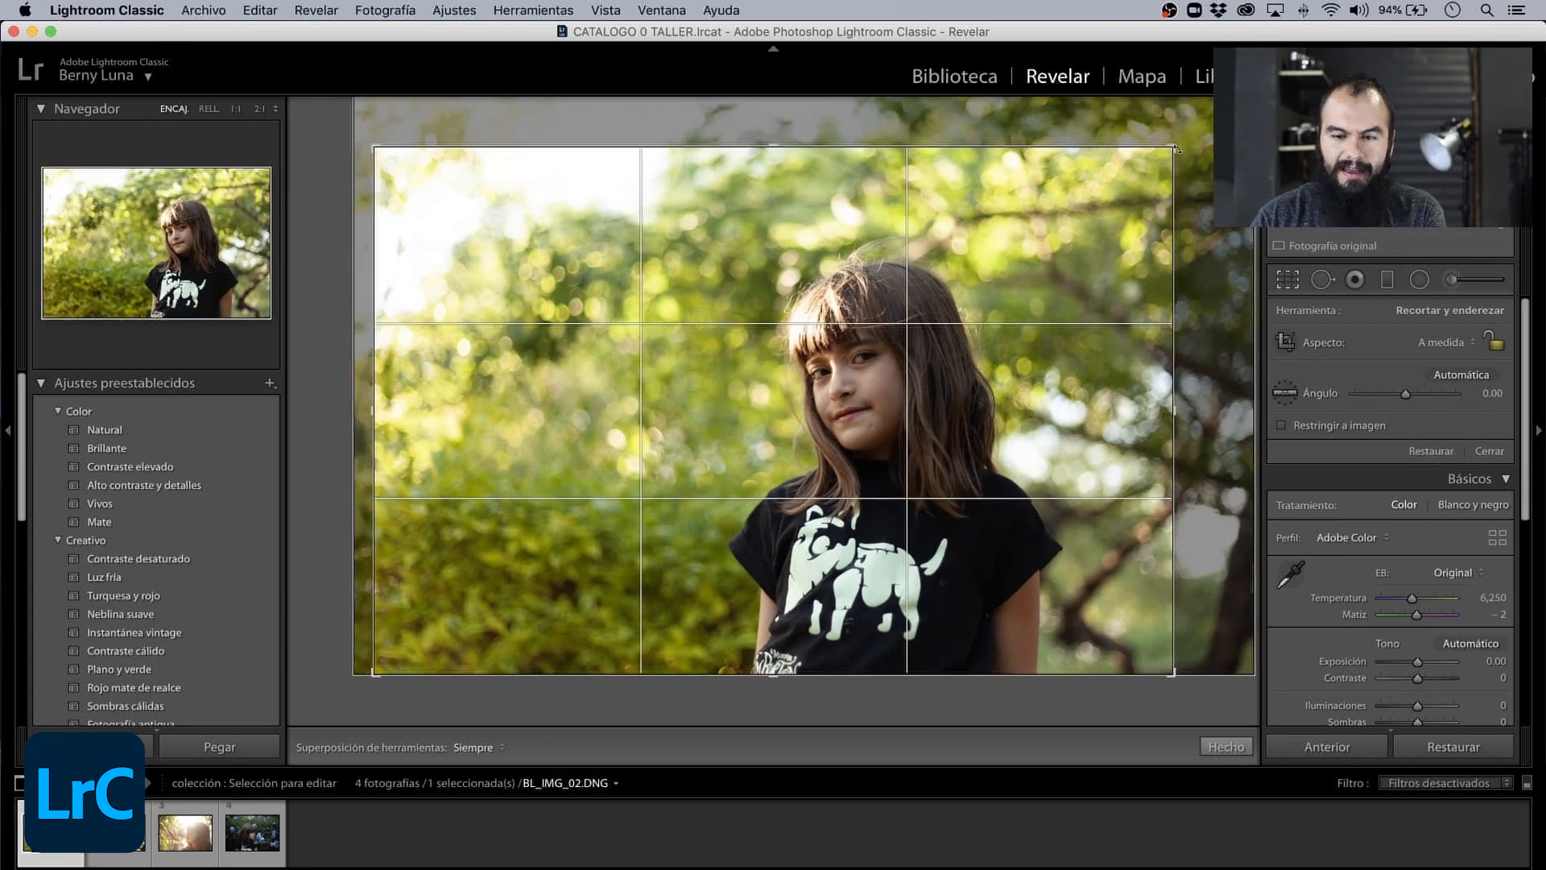
pyautogui.press('r')
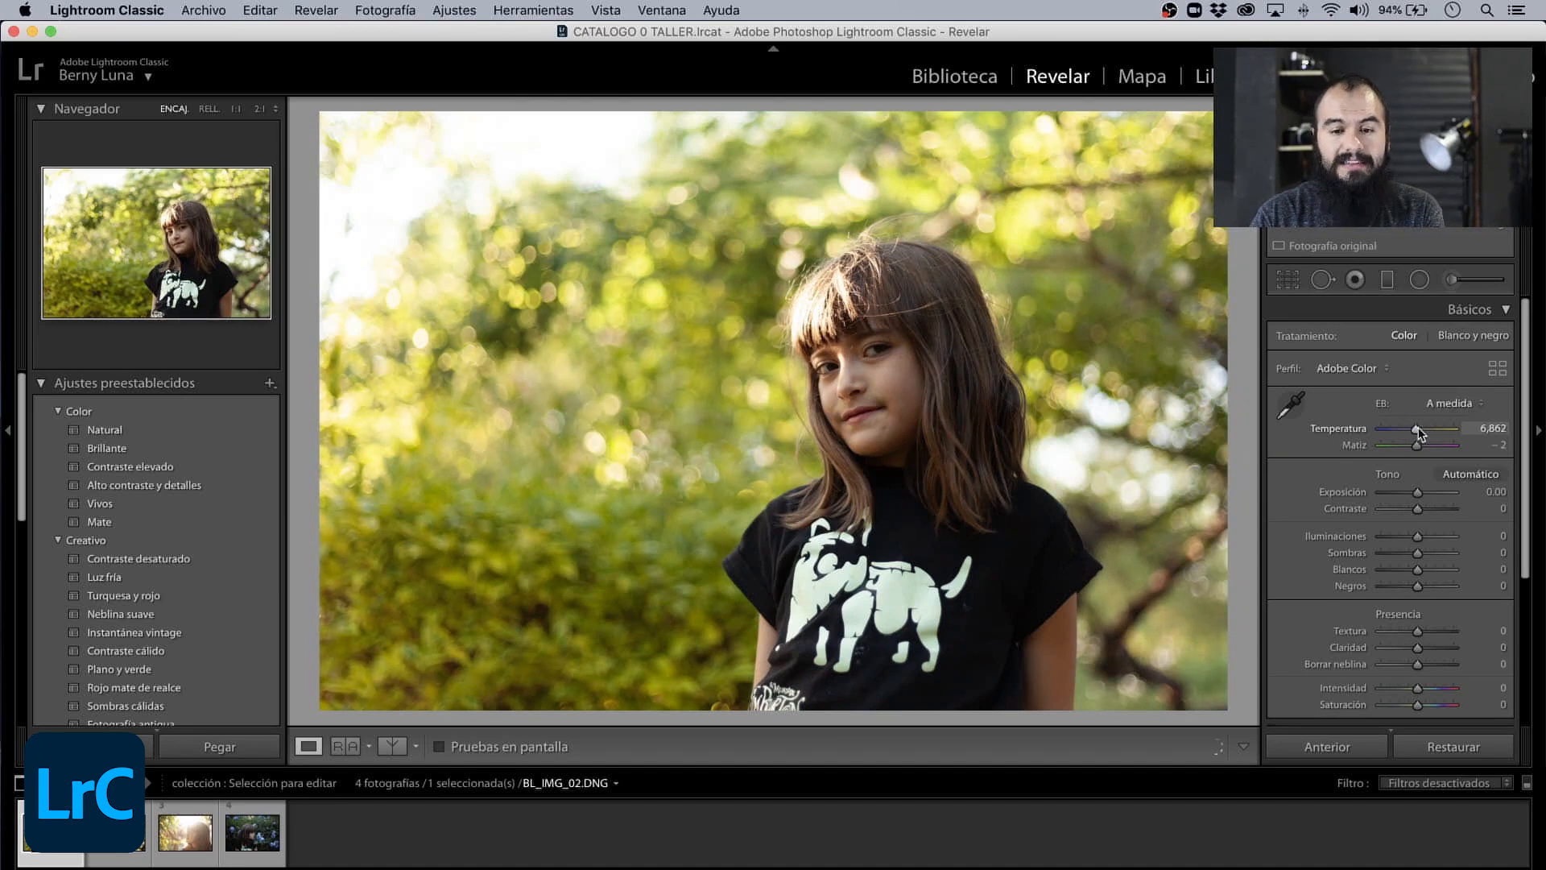
# - In Básicos, set Temperatura to 6,306, Sombras to +59 and Contraste to +40 for the girl's photo
pyautogui.moveTo(1410, 429); pyautogui.dragTo(1411, 428)
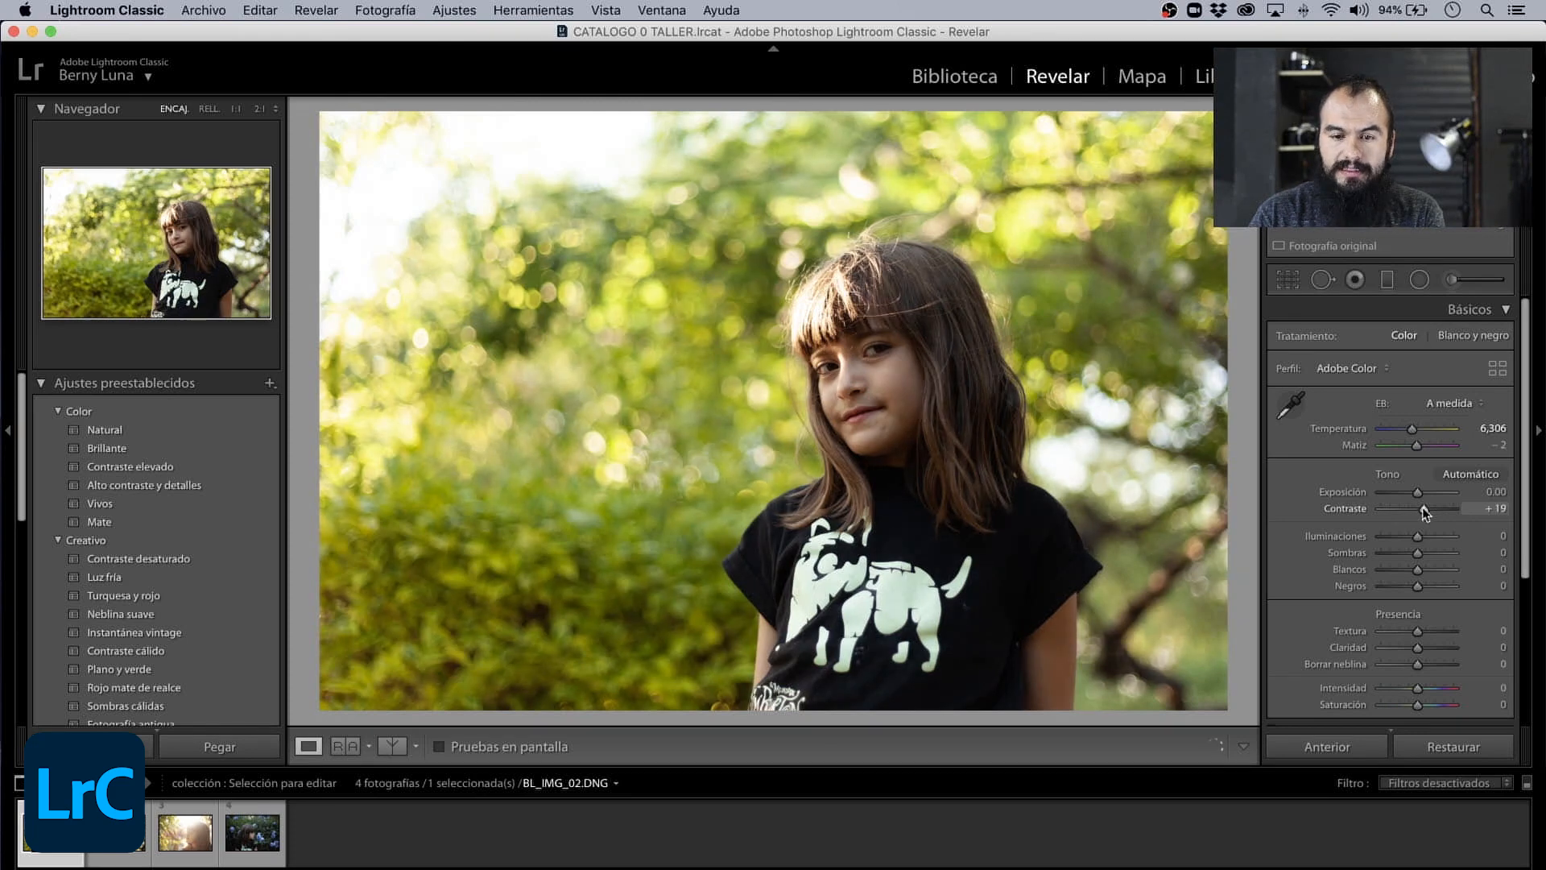
pyautogui.moveTo(1424, 512); pyautogui.dragTo(1421, 512)
pyautogui.scroll(-1, 1364, 525)
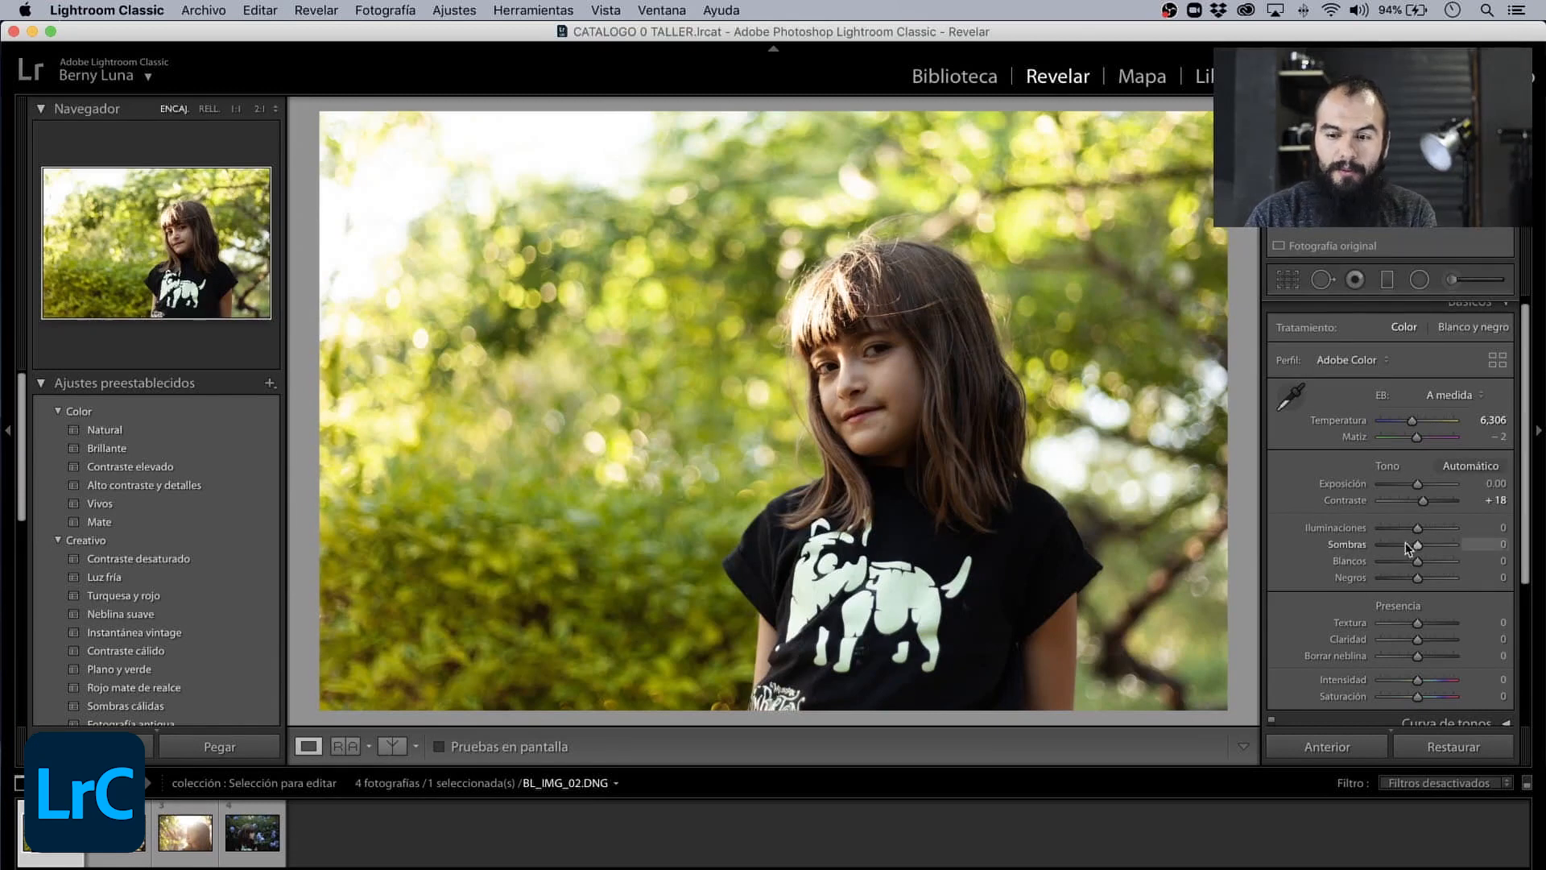
pyautogui.moveTo(1418, 551); pyautogui.dragTo(1440, 553)
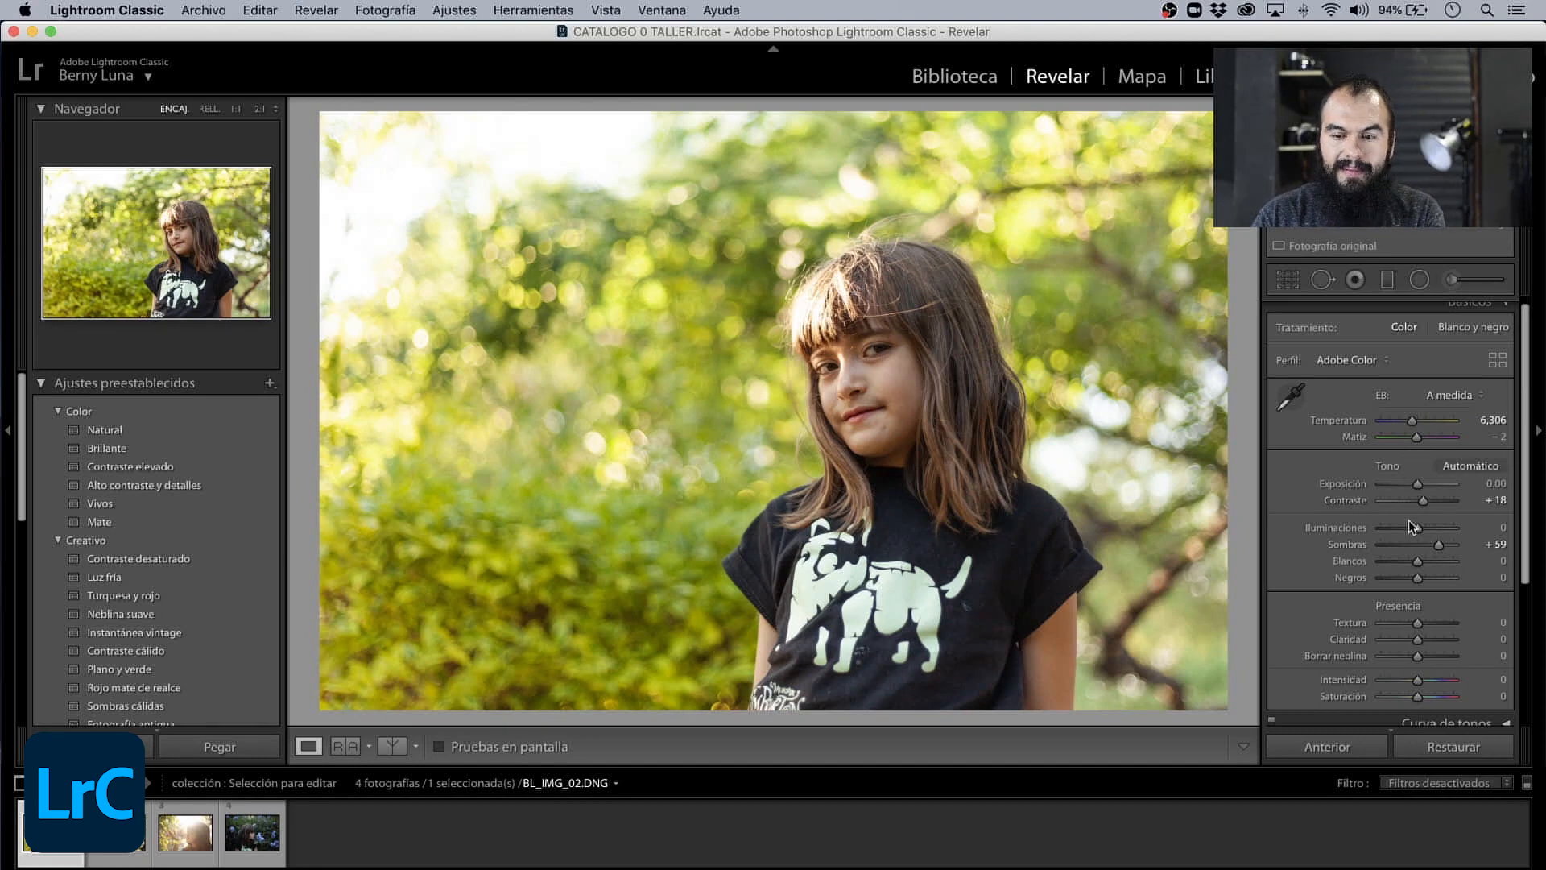
pyautogui.moveTo(1428, 503); pyautogui.dragTo(1431, 504)
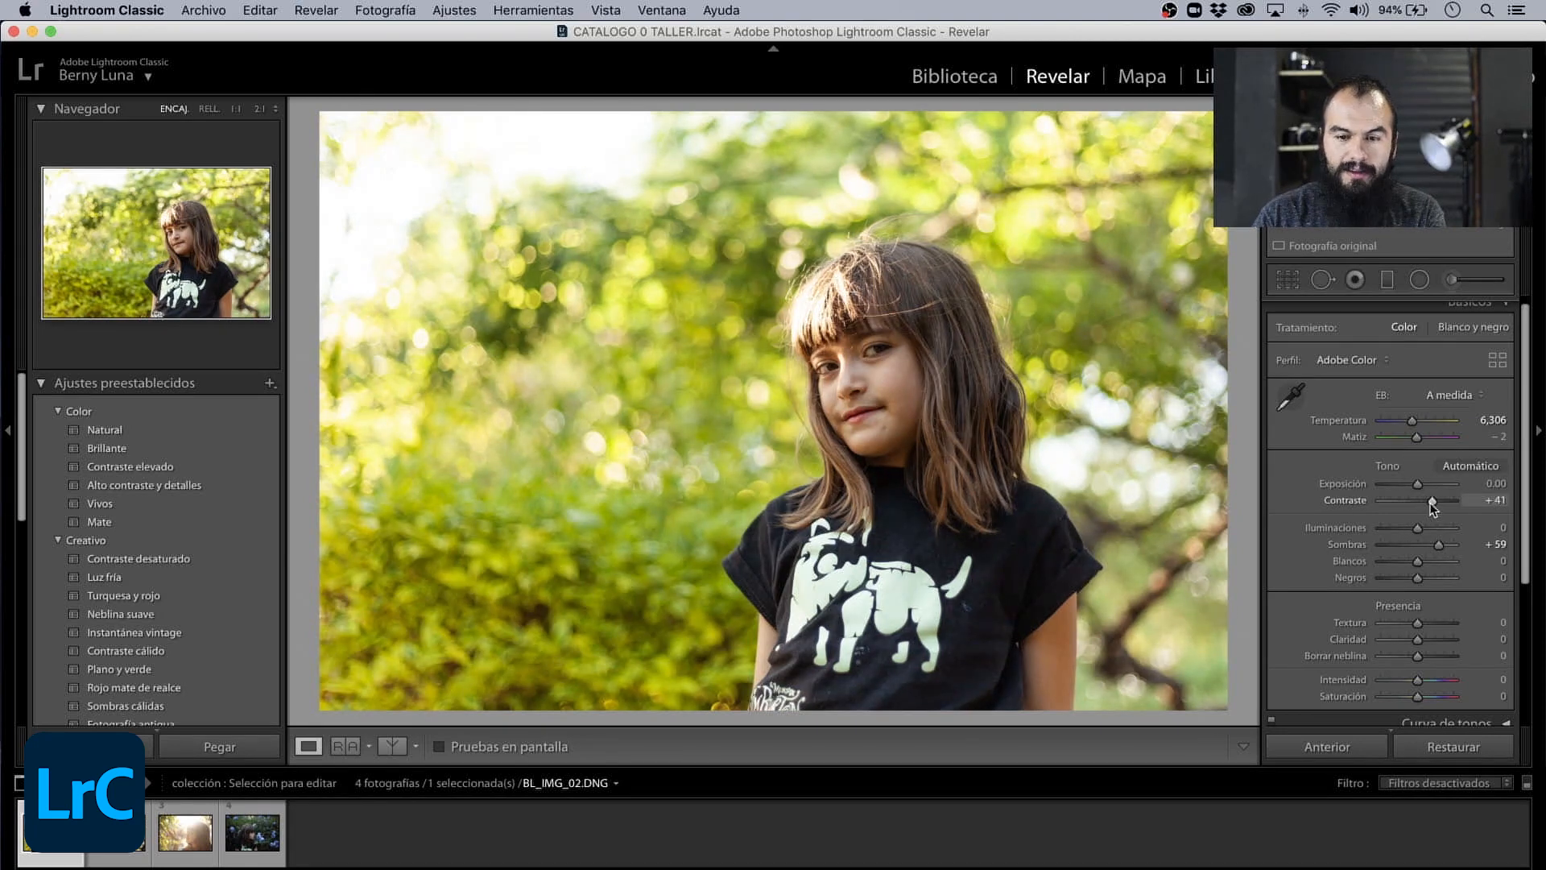
# - Set the Presencia values to Textura +2, Intensidad −3 and Saturación −7
pyautogui.scroll(-3, 1354, 588)
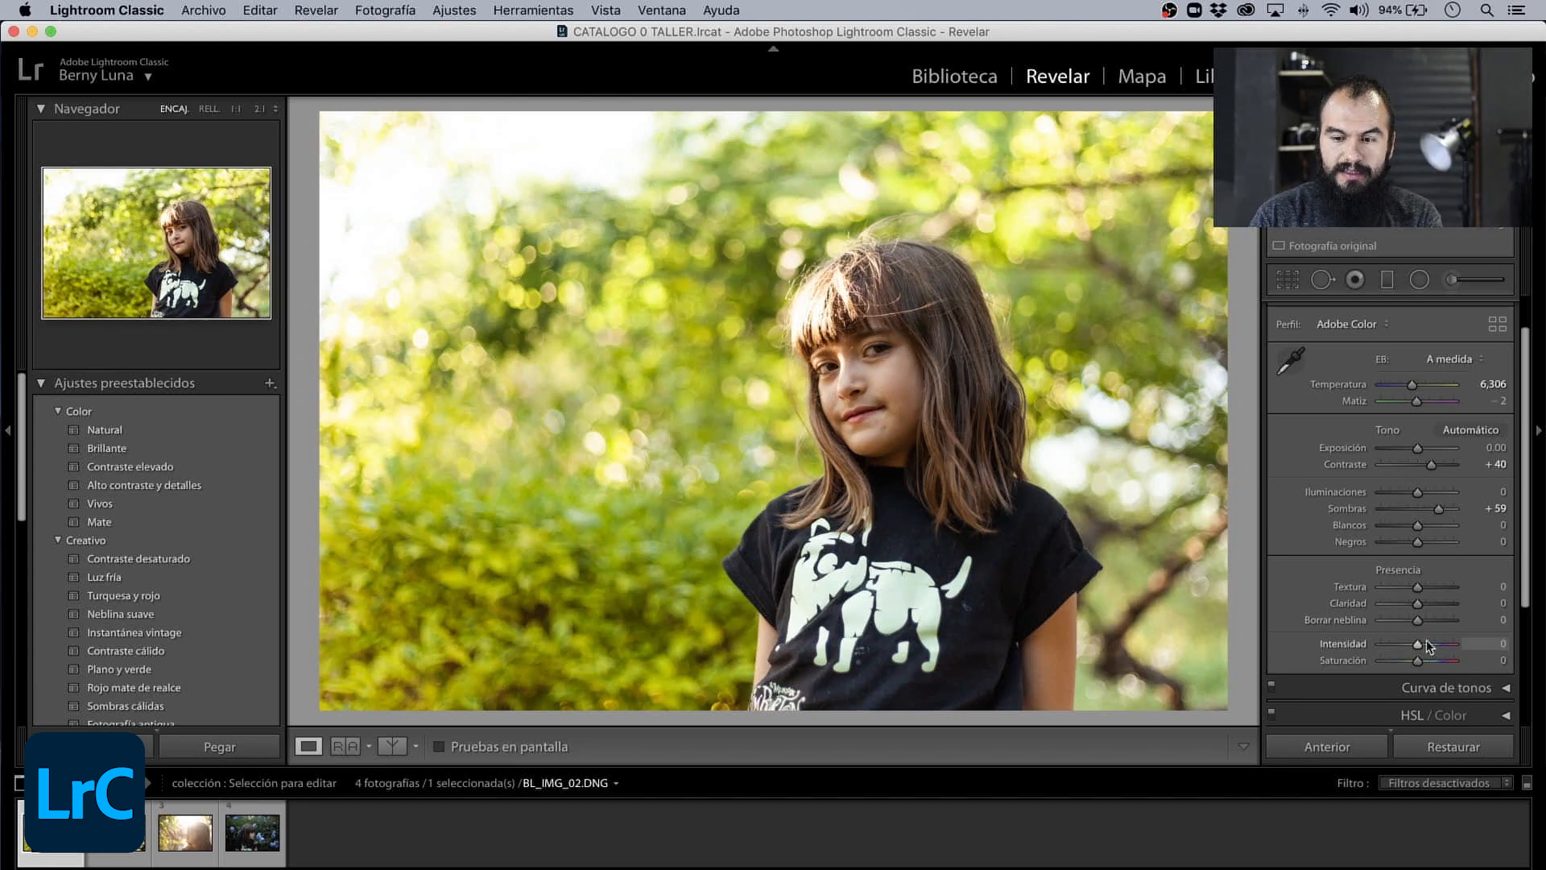
pyautogui.moveTo(1423, 591); pyautogui.dragTo(1420, 594)
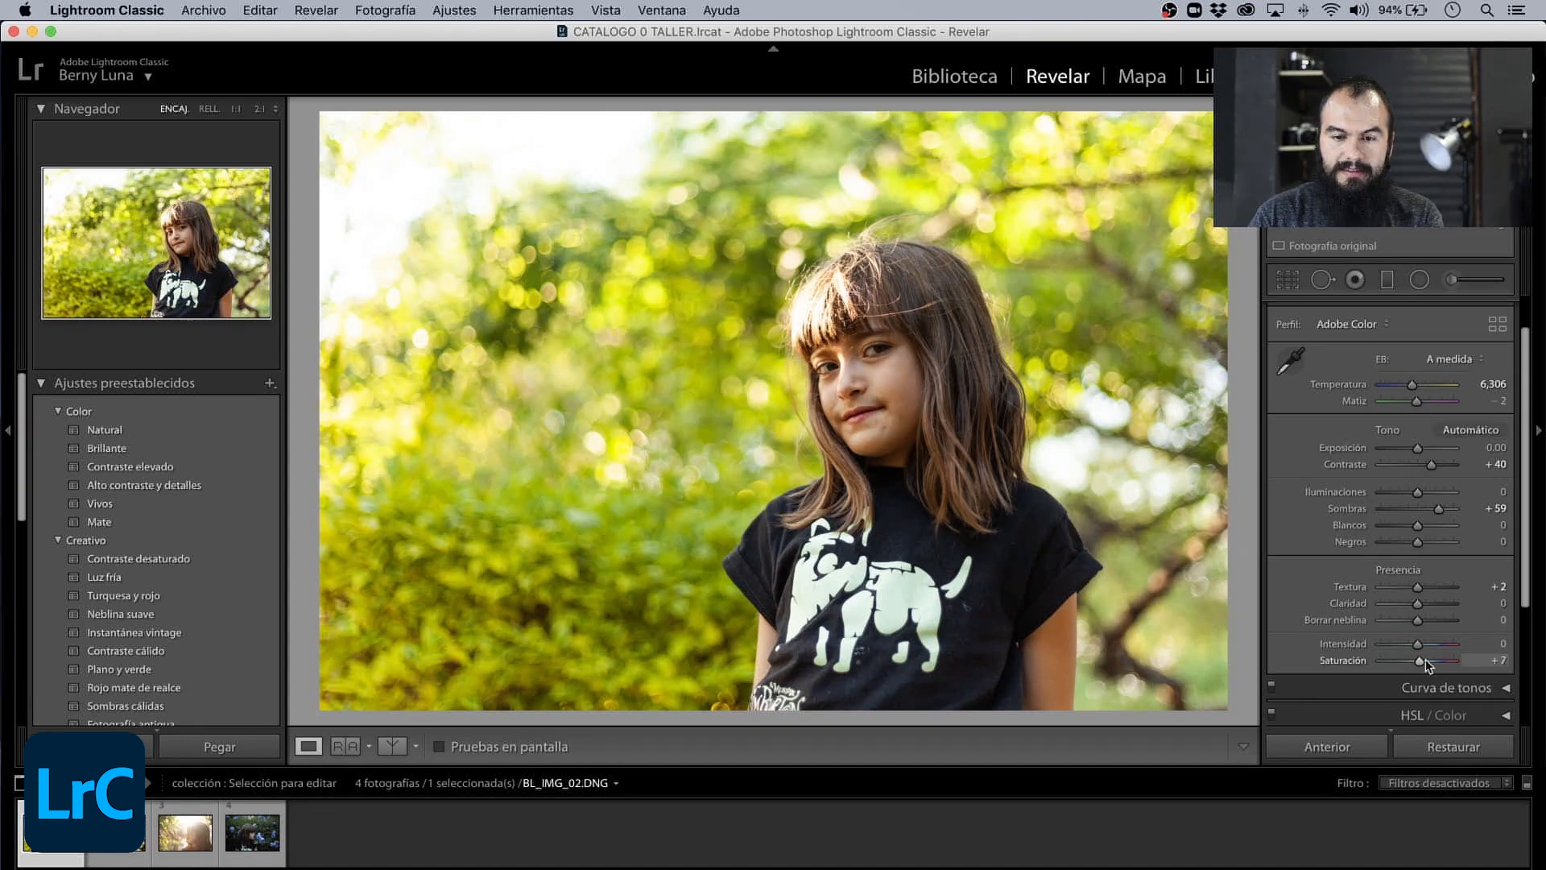
pyautogui.moveTo(1426, 664); pyautogui.dragTo(1421, 664)
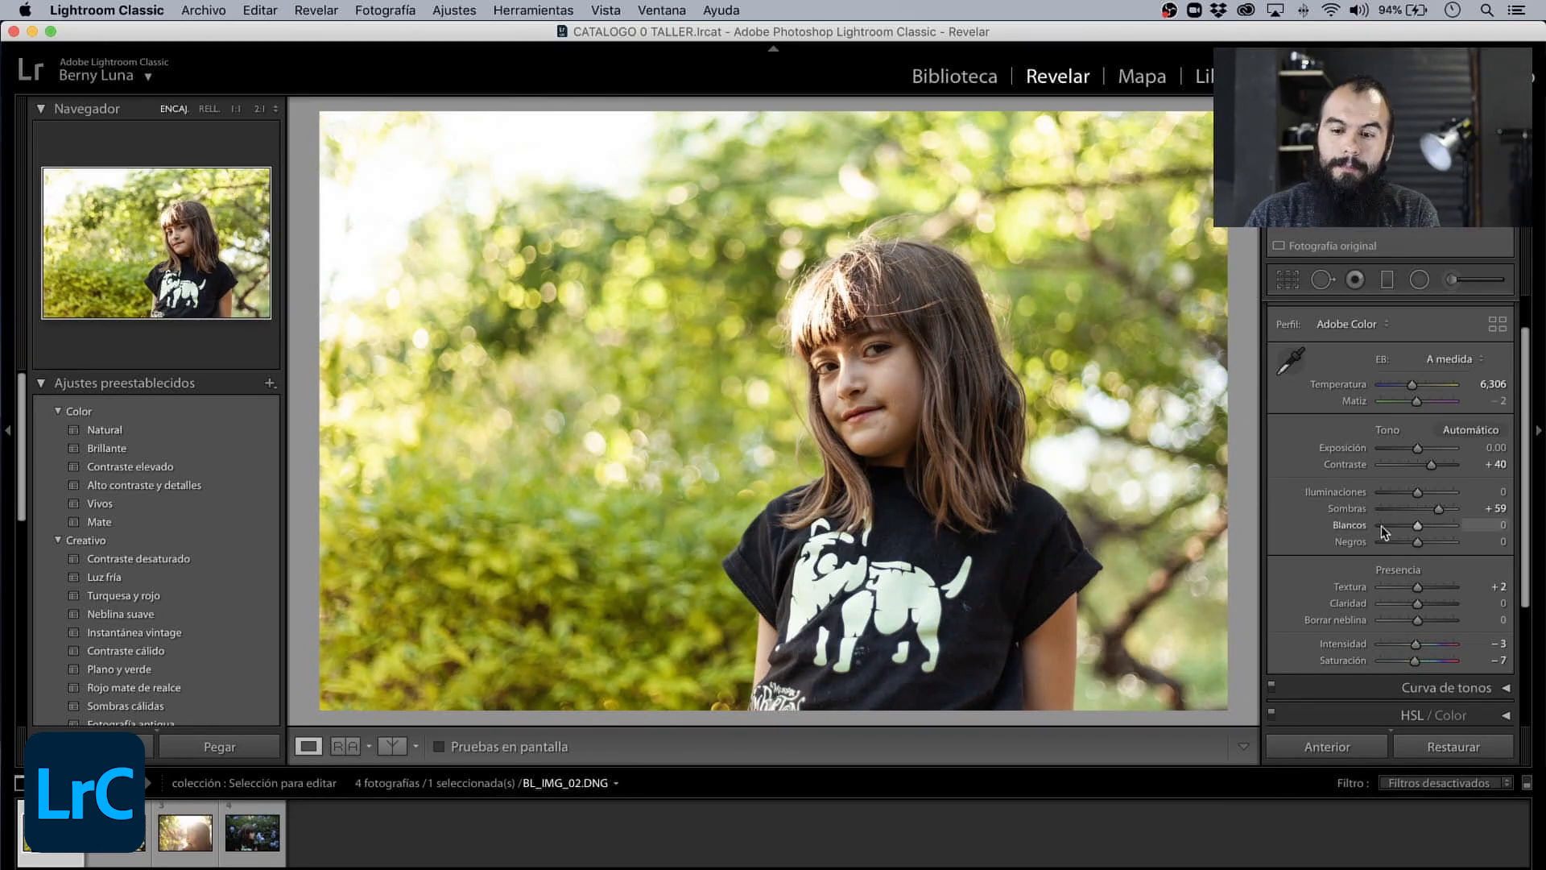
pyautogui.scroll(-5, 1380, 525)
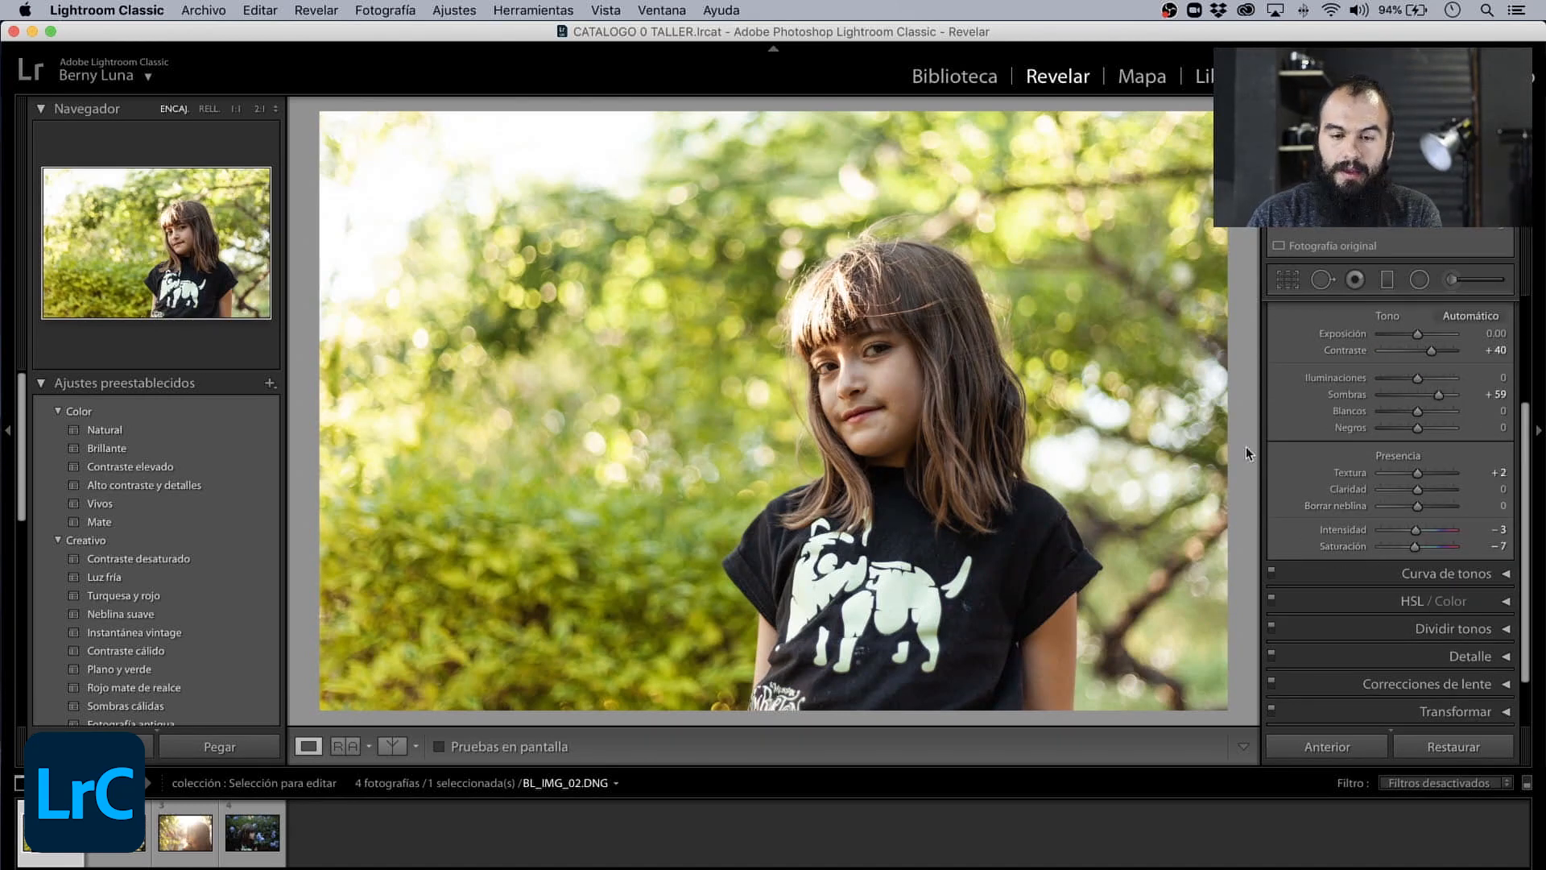
pyautogui.scroll(6, 1507, 471)
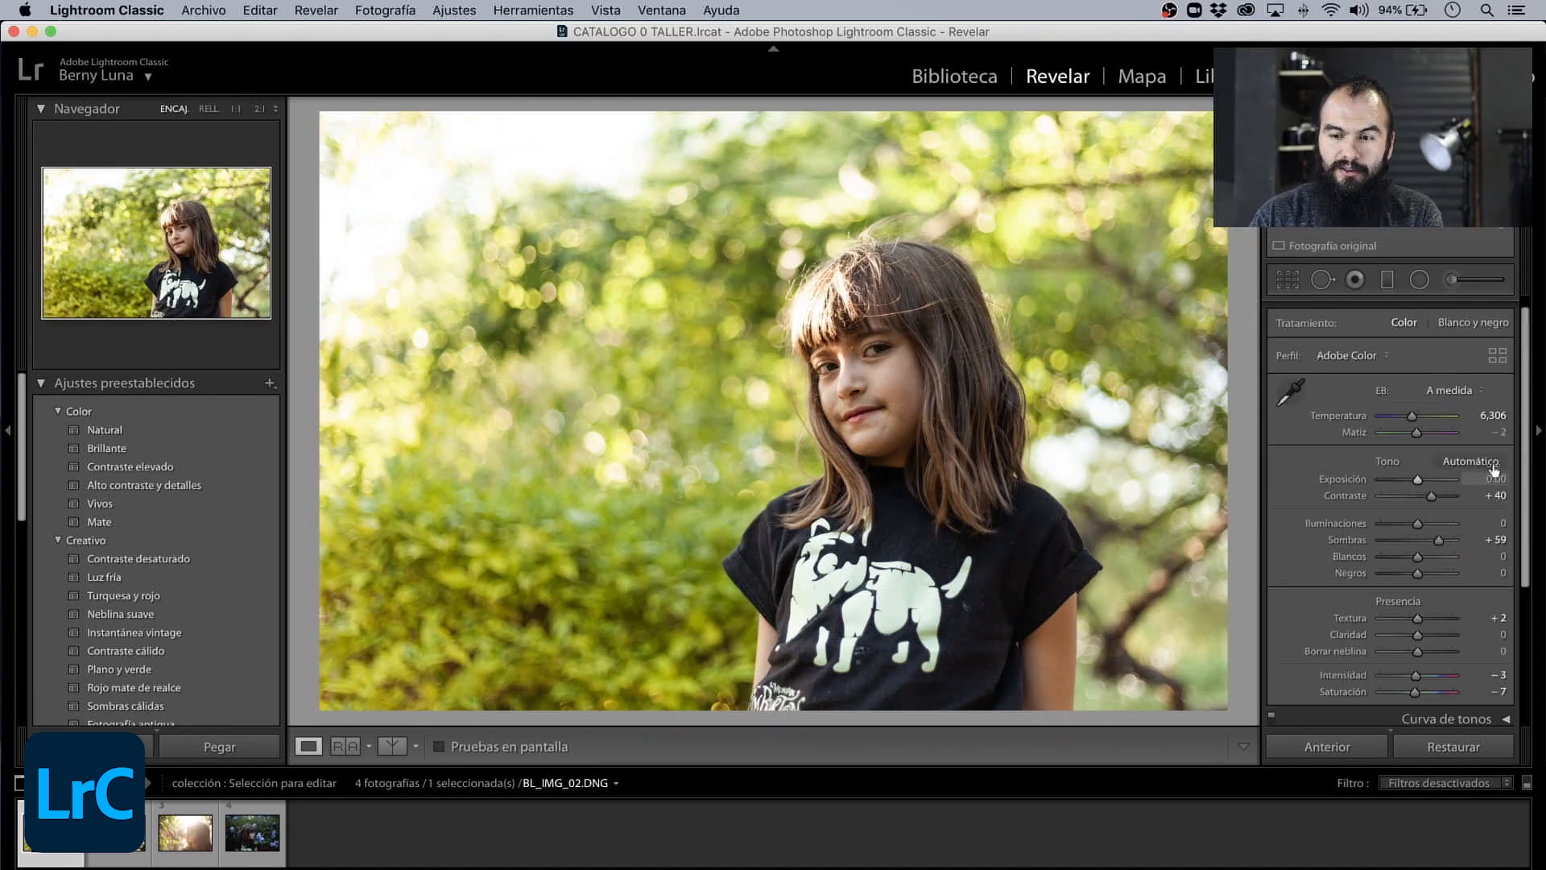
# - In the HSL Tono settings, set Amarillo to −64, Verde to −83 and Aguamarina to −37 to warm the foliage
pyautogui.click(1472, 309)
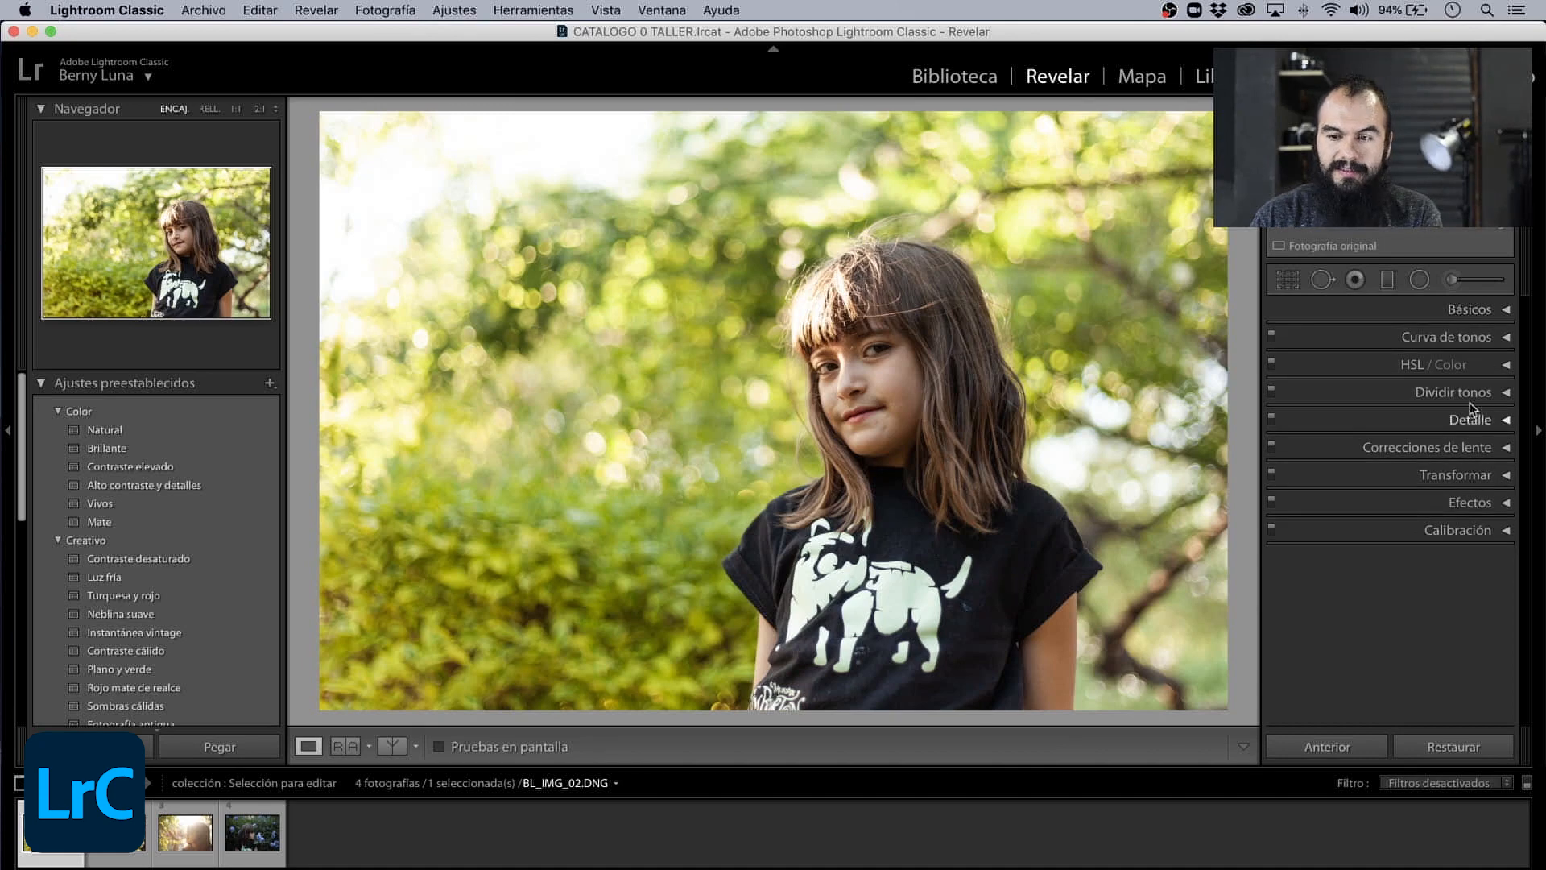
pyautogui.click(1505, 366)
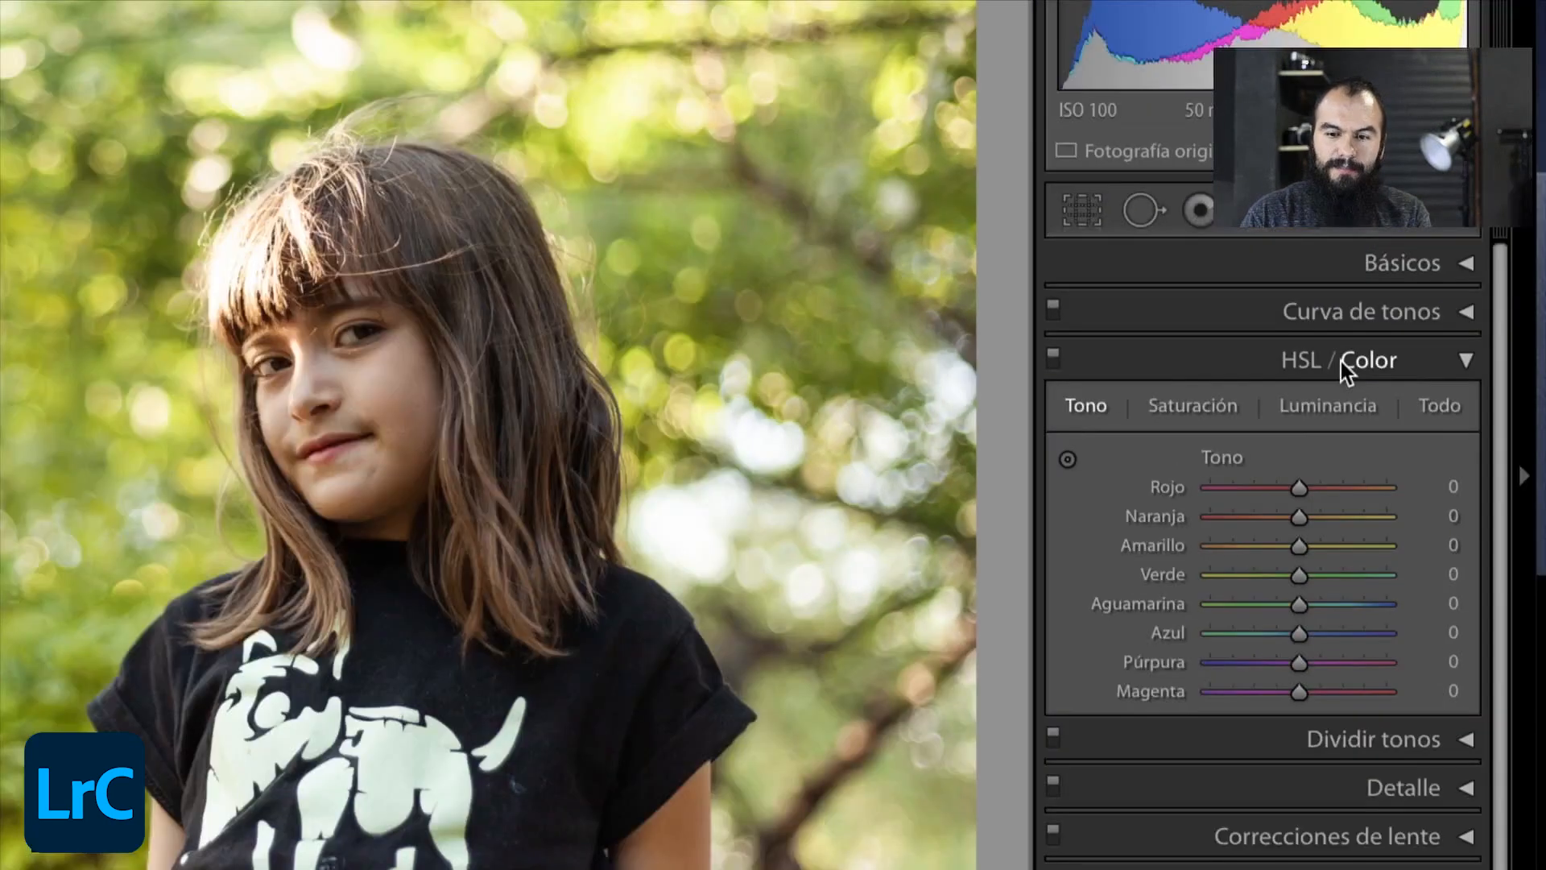
pyautogui.scroll(-1, 1261, 413)
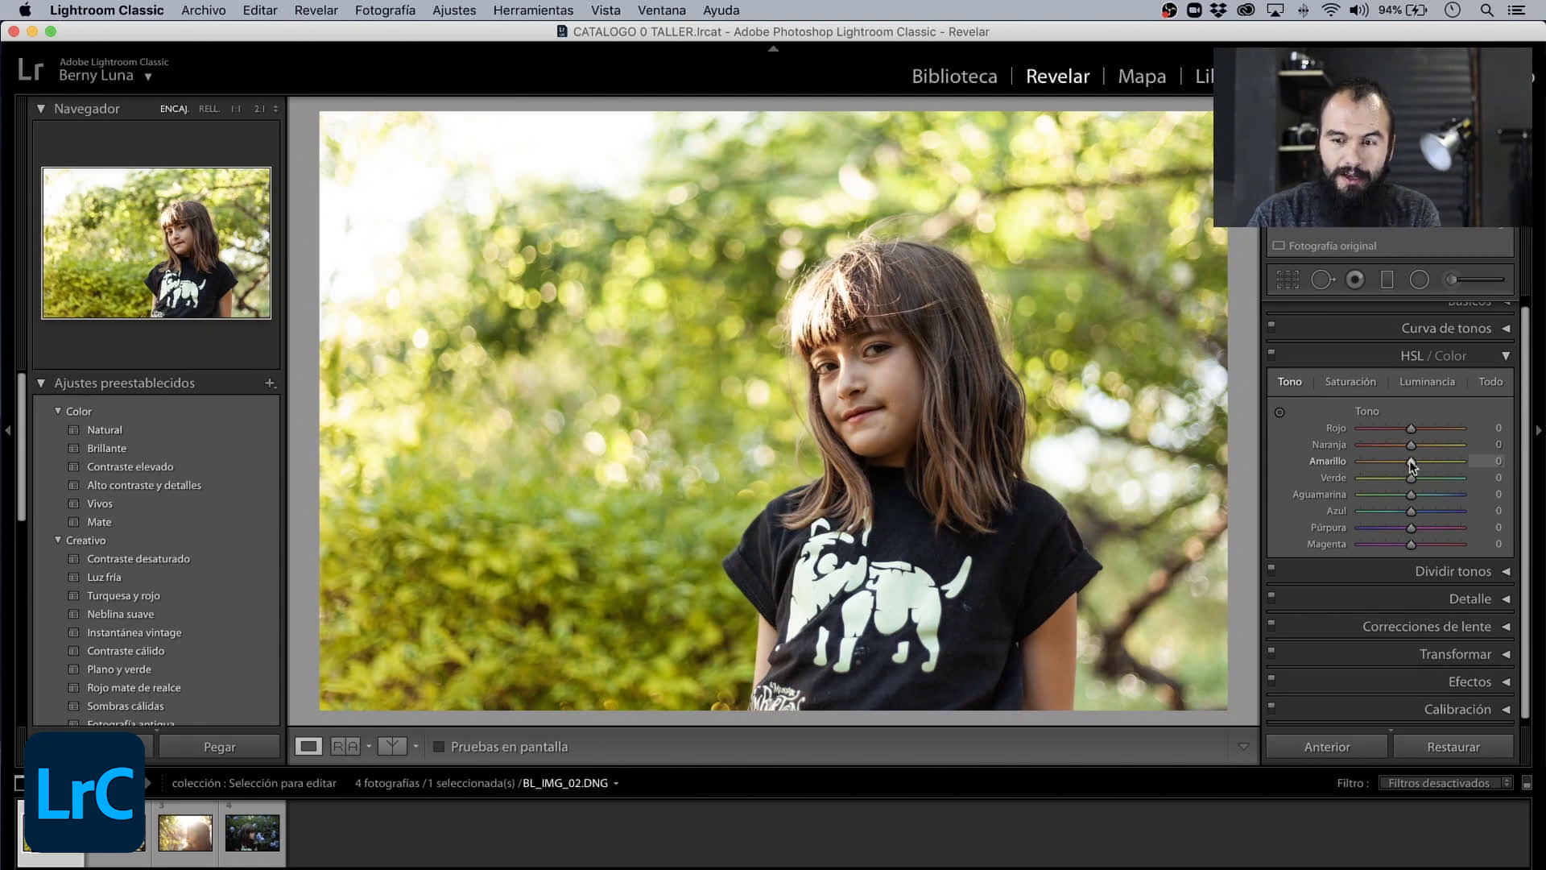
pyautogui.moveTo(1411, 462); pyautogui.dragTo(1390, 498)
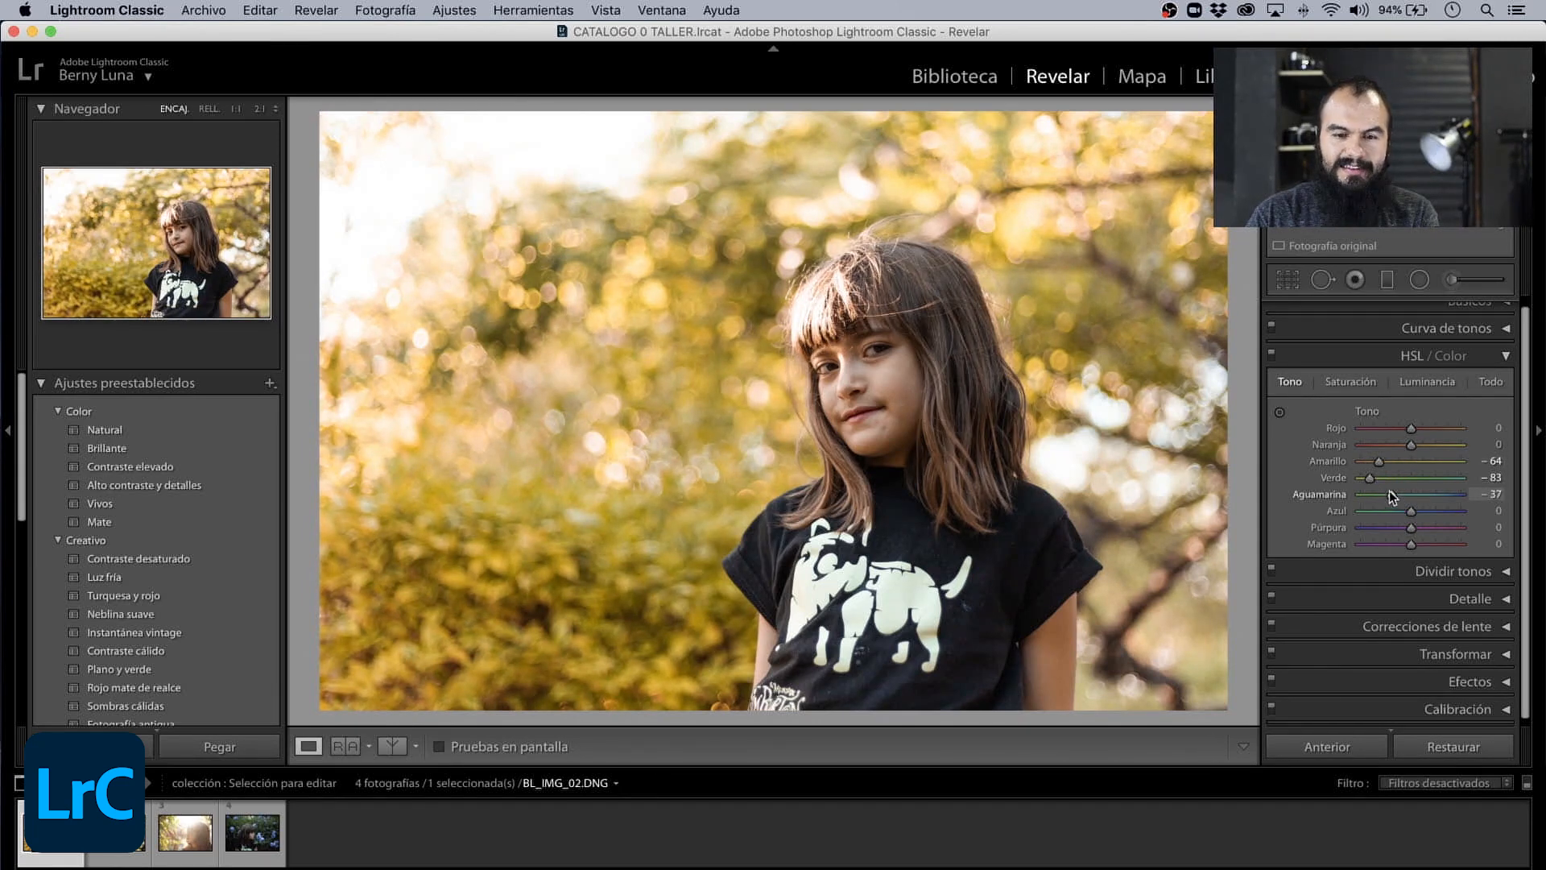
# - Compare the girl's photo in the split Antes y Después view, zooming in on her face, and return to the single-photo view
pyautogui.click(397, 748)
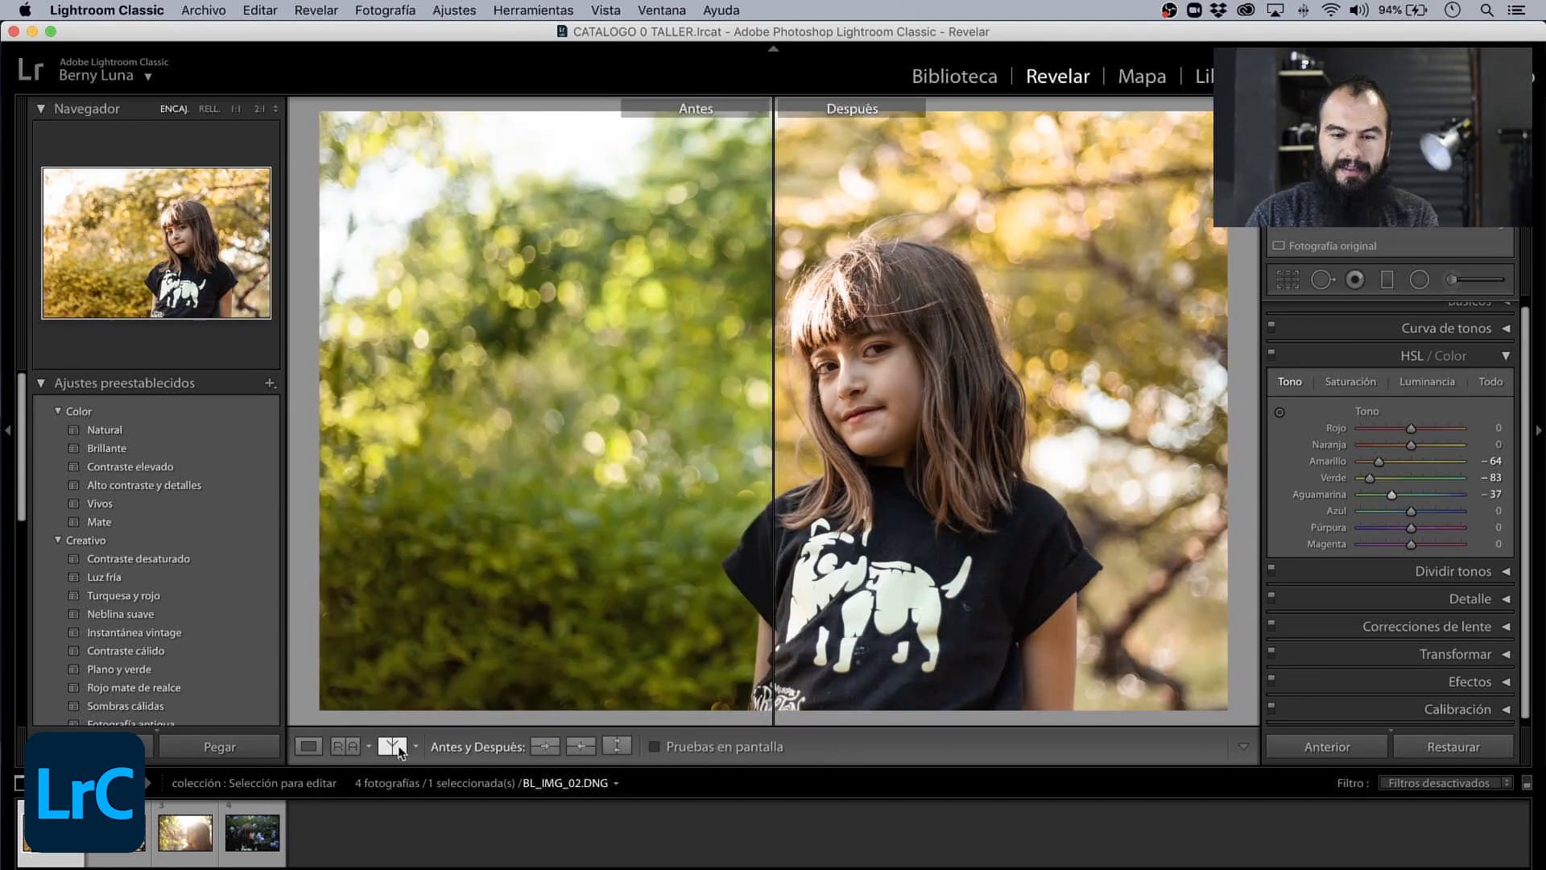
pyautogui.click(665, 333)
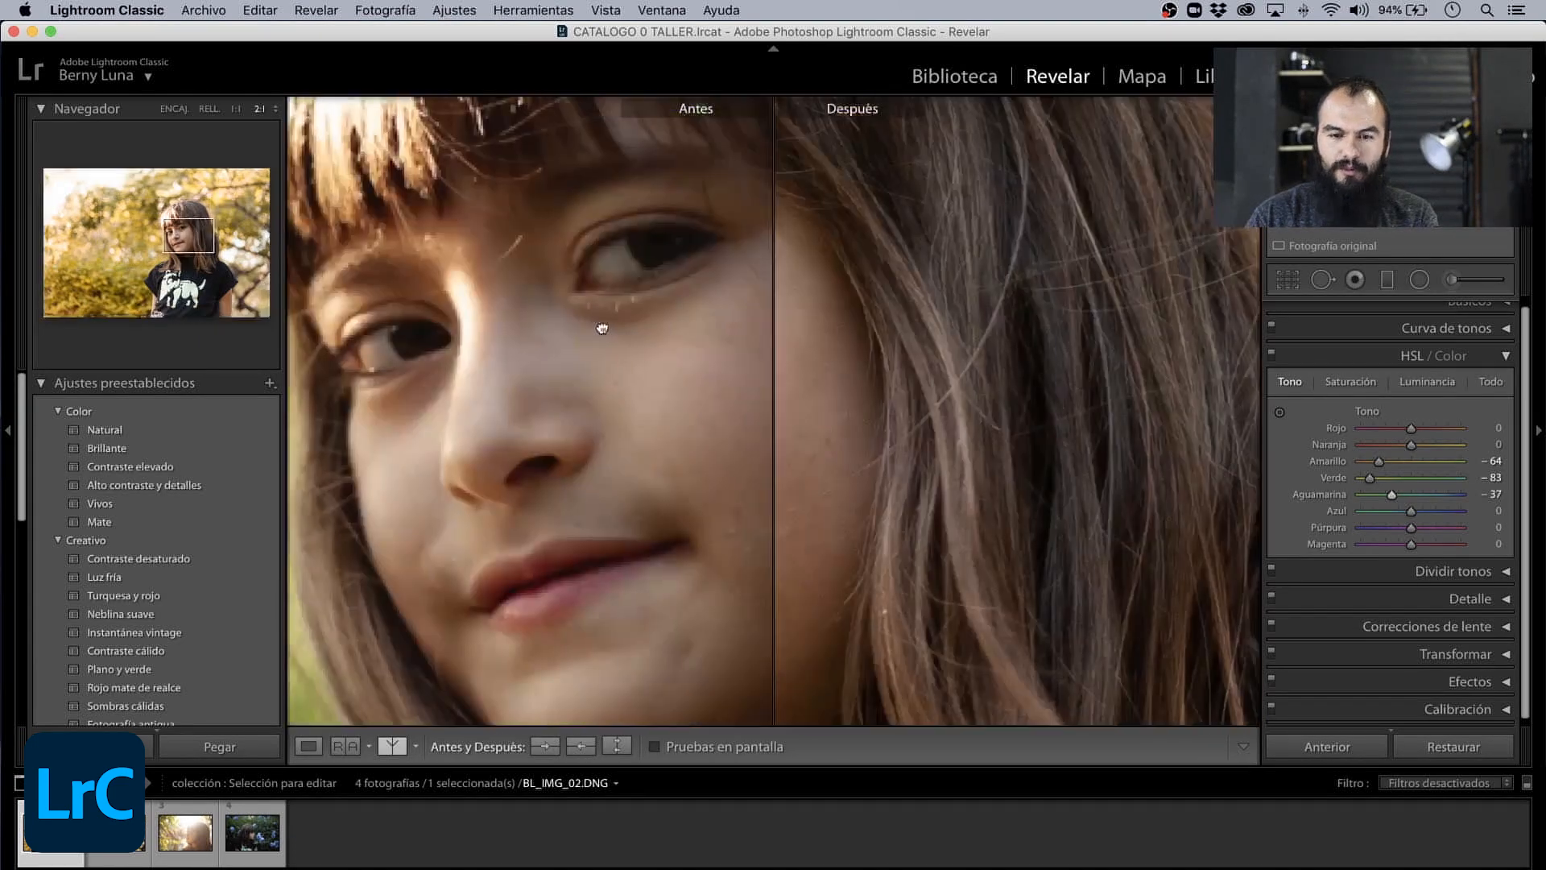
pyautogui.moveTo(604, 321); pyautogui.dragTo(726, 363)
pyautogui.click(781, 367)
pyautogui.click(775, 367)
pyautogui.click(724, 362)
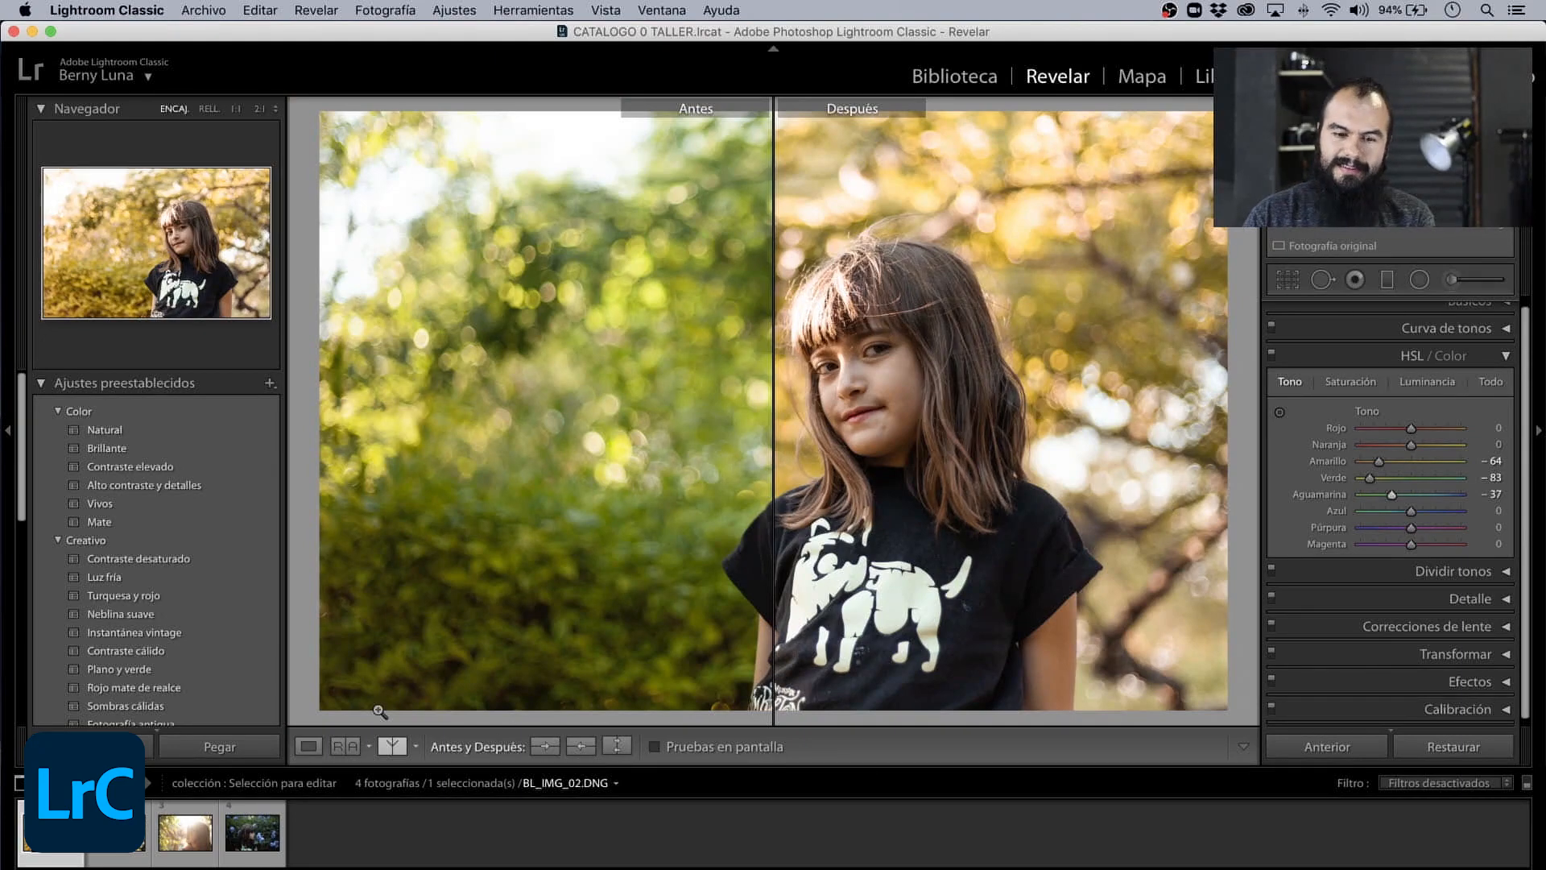
pyautogui.click(310, 746)
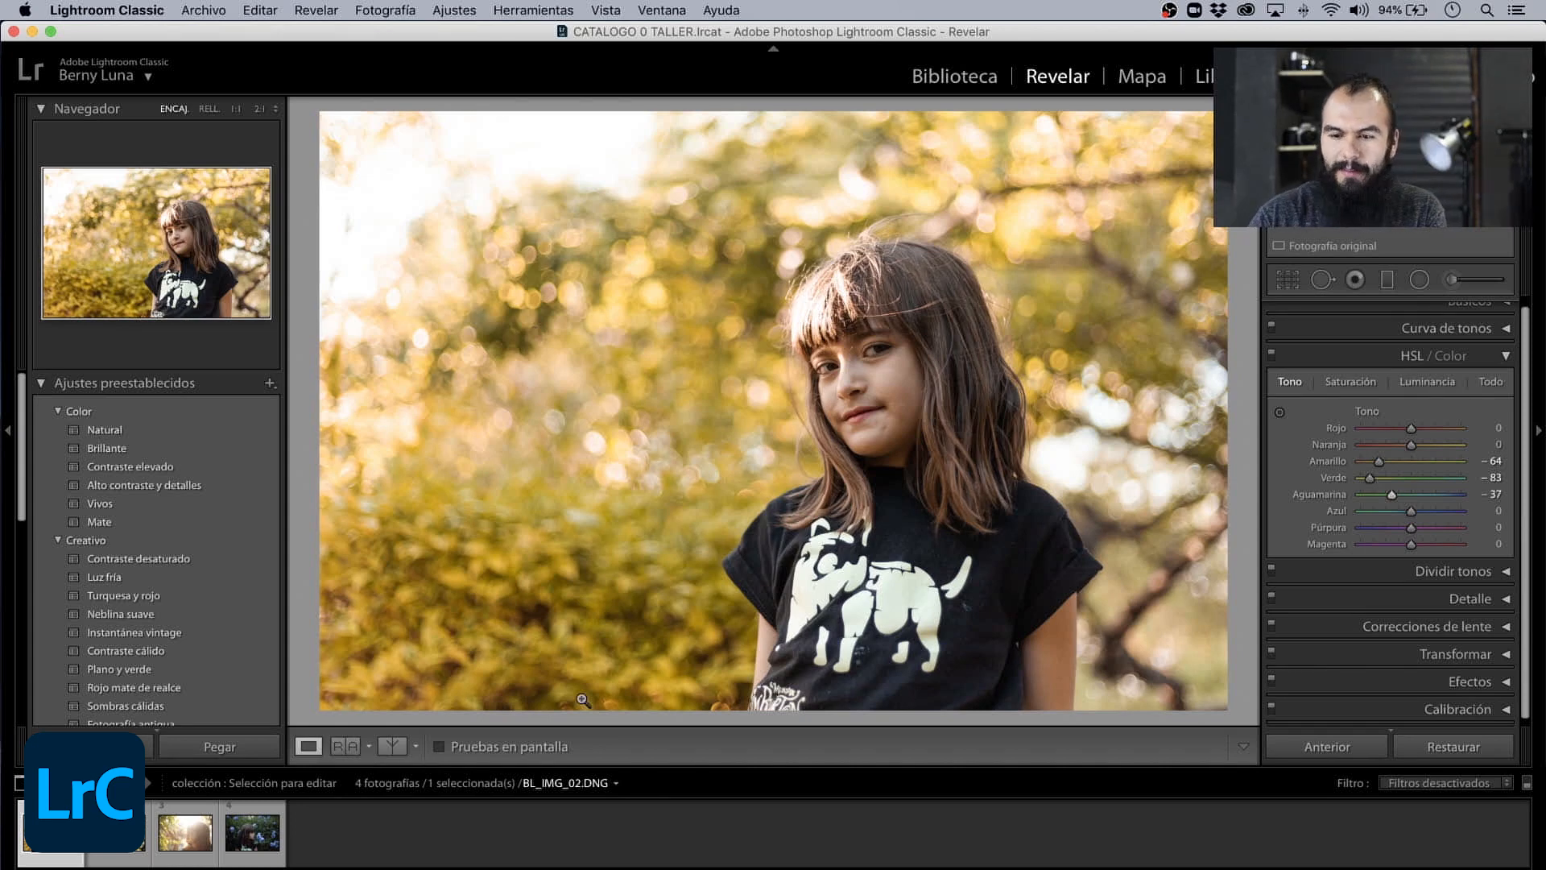
# - Darken the photo's edges with a negative Cantidad for the post-crop vignette in Efectos, and leave the Básicos section collapsed
pyautogui.click(1502, 360)
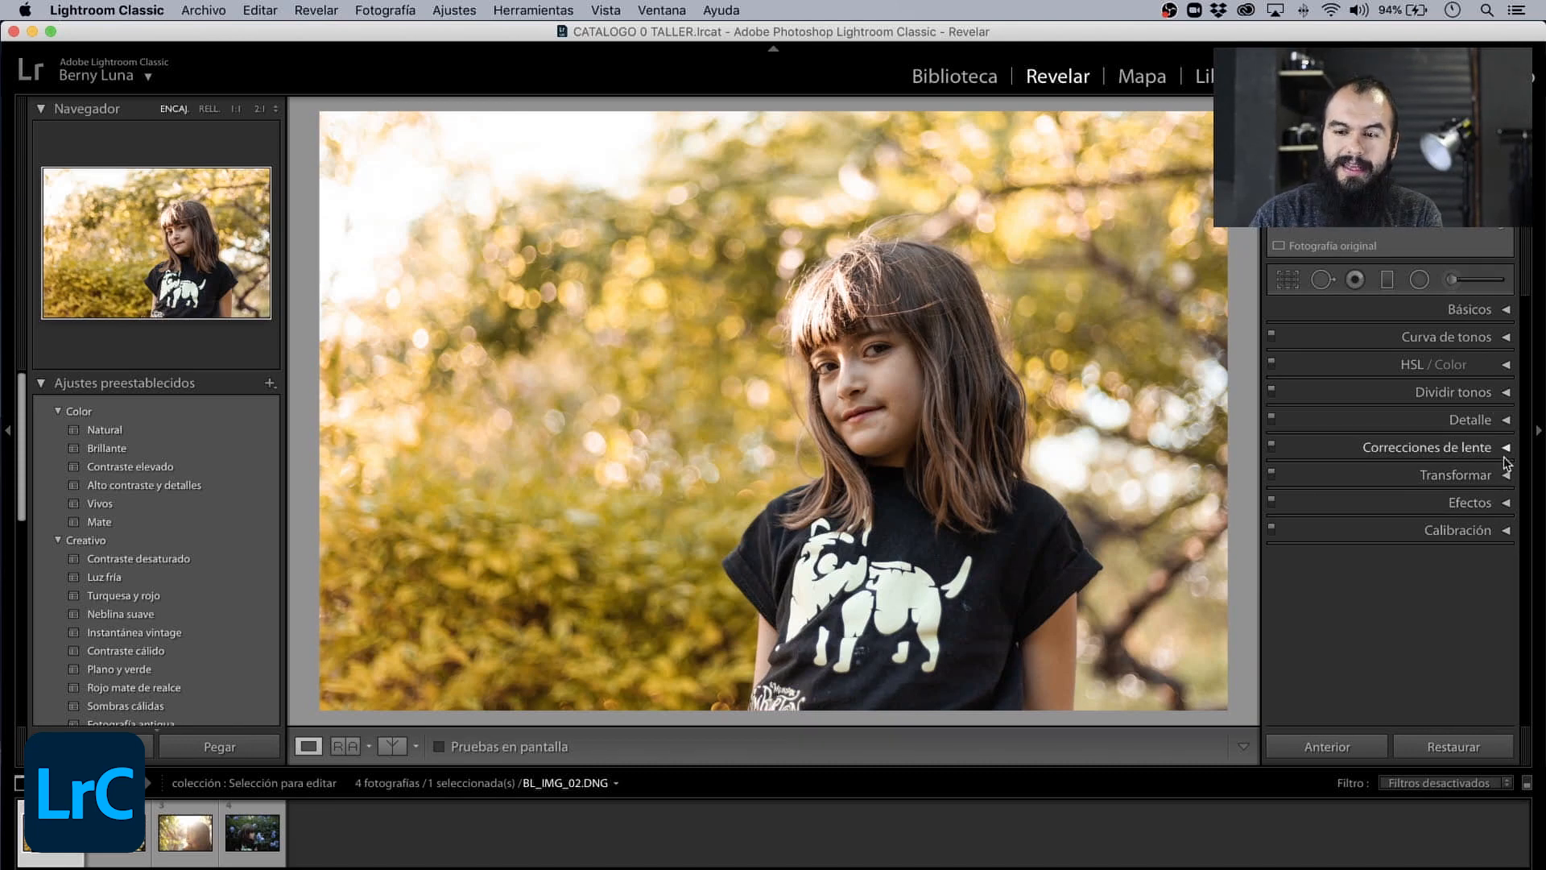
pyautogui.click(1506, 503)
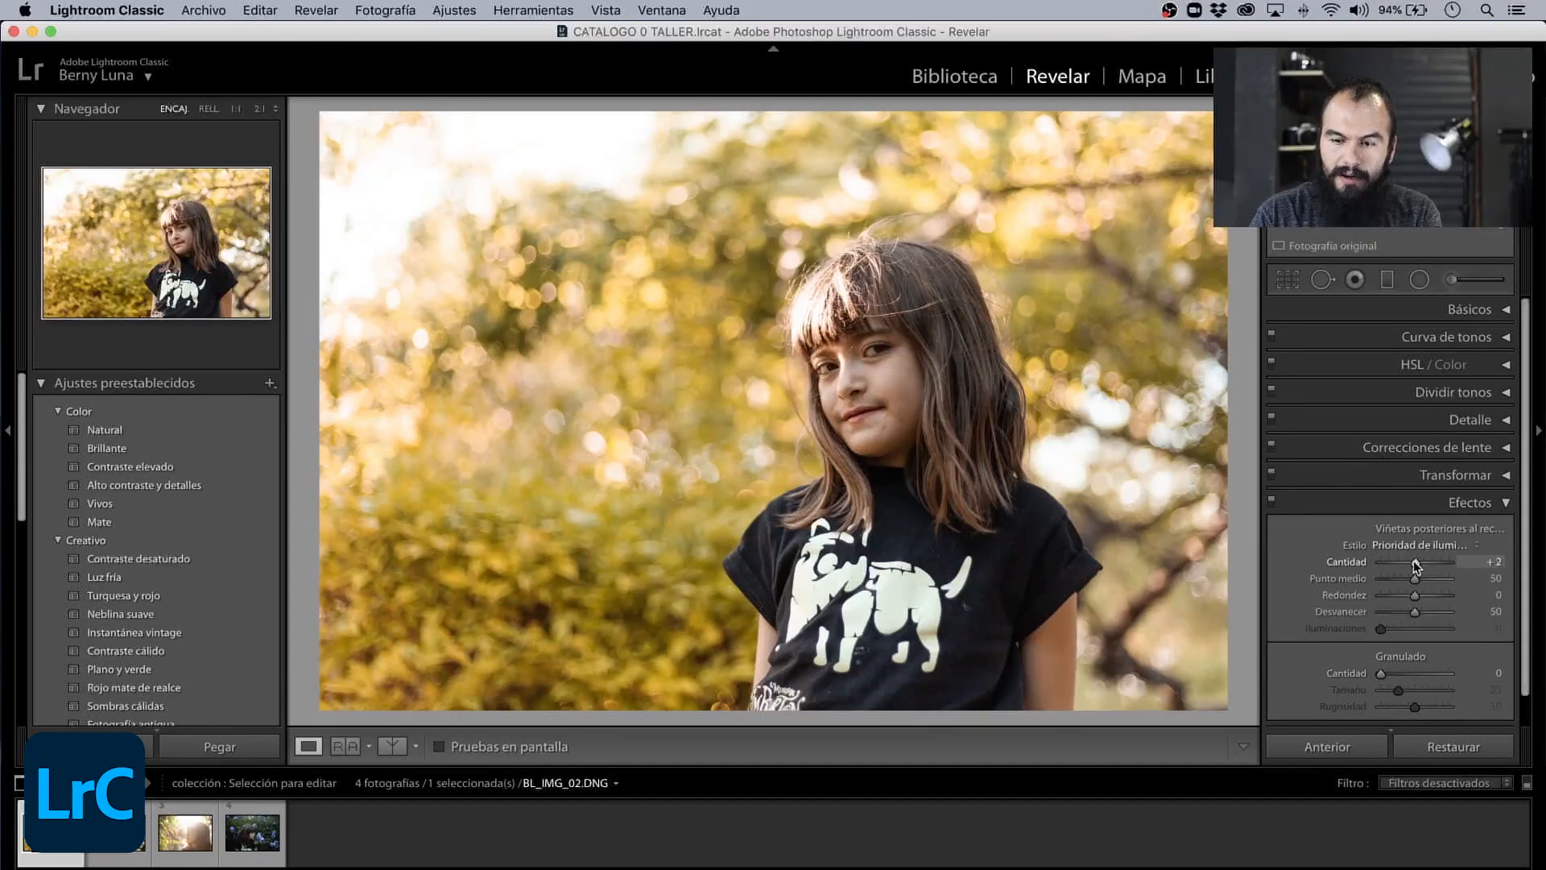
pyautogui.moveTo(1407, 560)
pyautogui.mouseDown()
pyautogui.moveTo(1437, 562)
pyautogui.moveTo(1387, 564)
pyautogui.moveTo(1430, 578)
pyautogui.moveTo(1397, 580)
pyautogui.moveTo(1395, 597)
pyautogui.moveTo(1401, 568)
pyautogui.mouseUp()
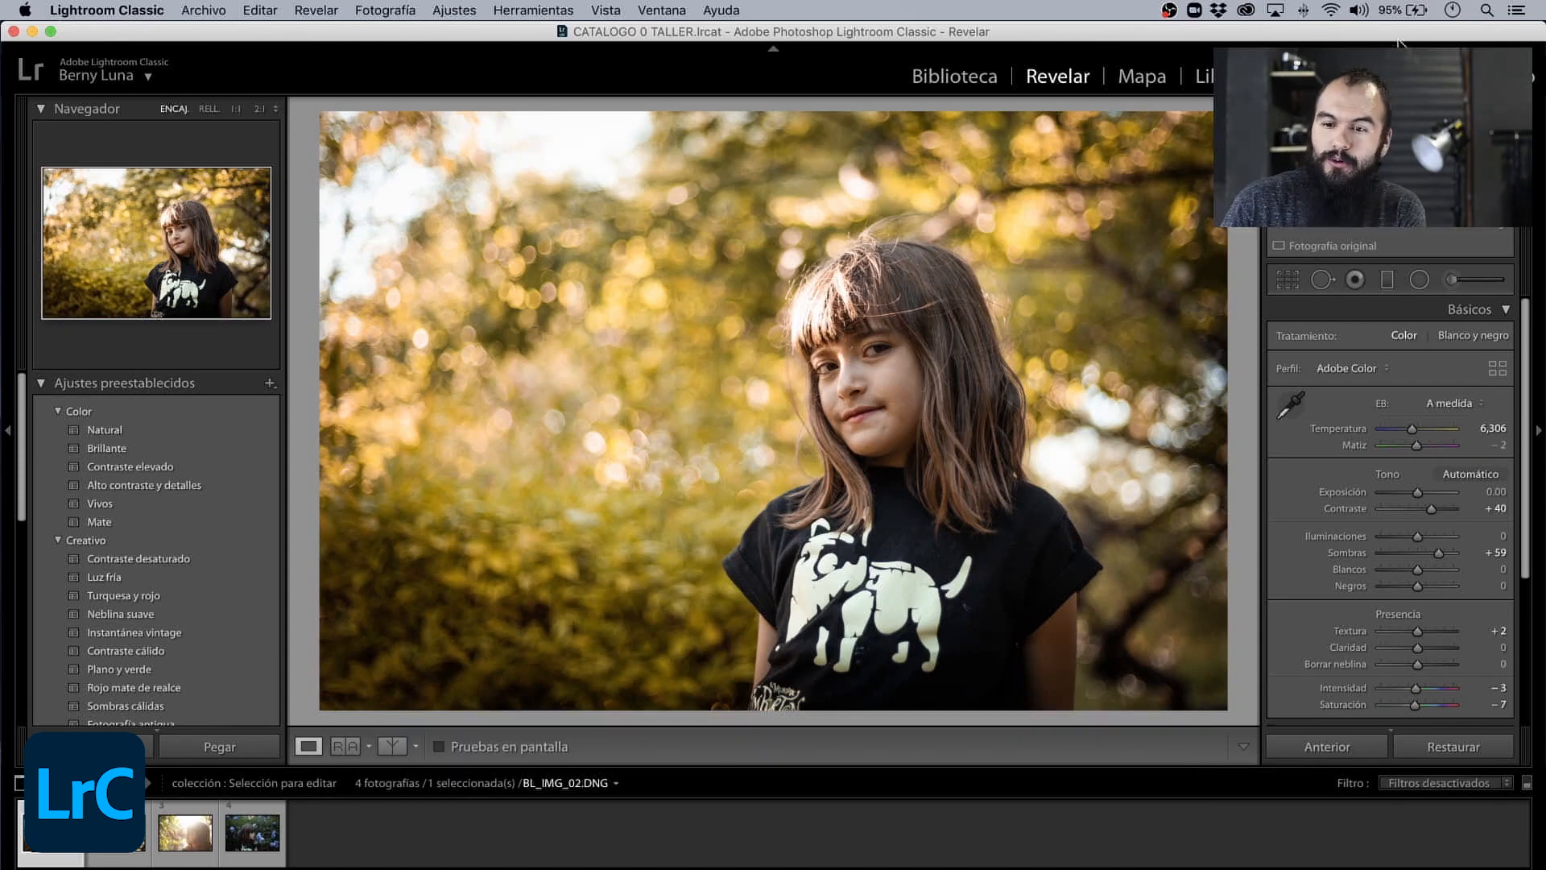
pyautogui.click(1505, 310)
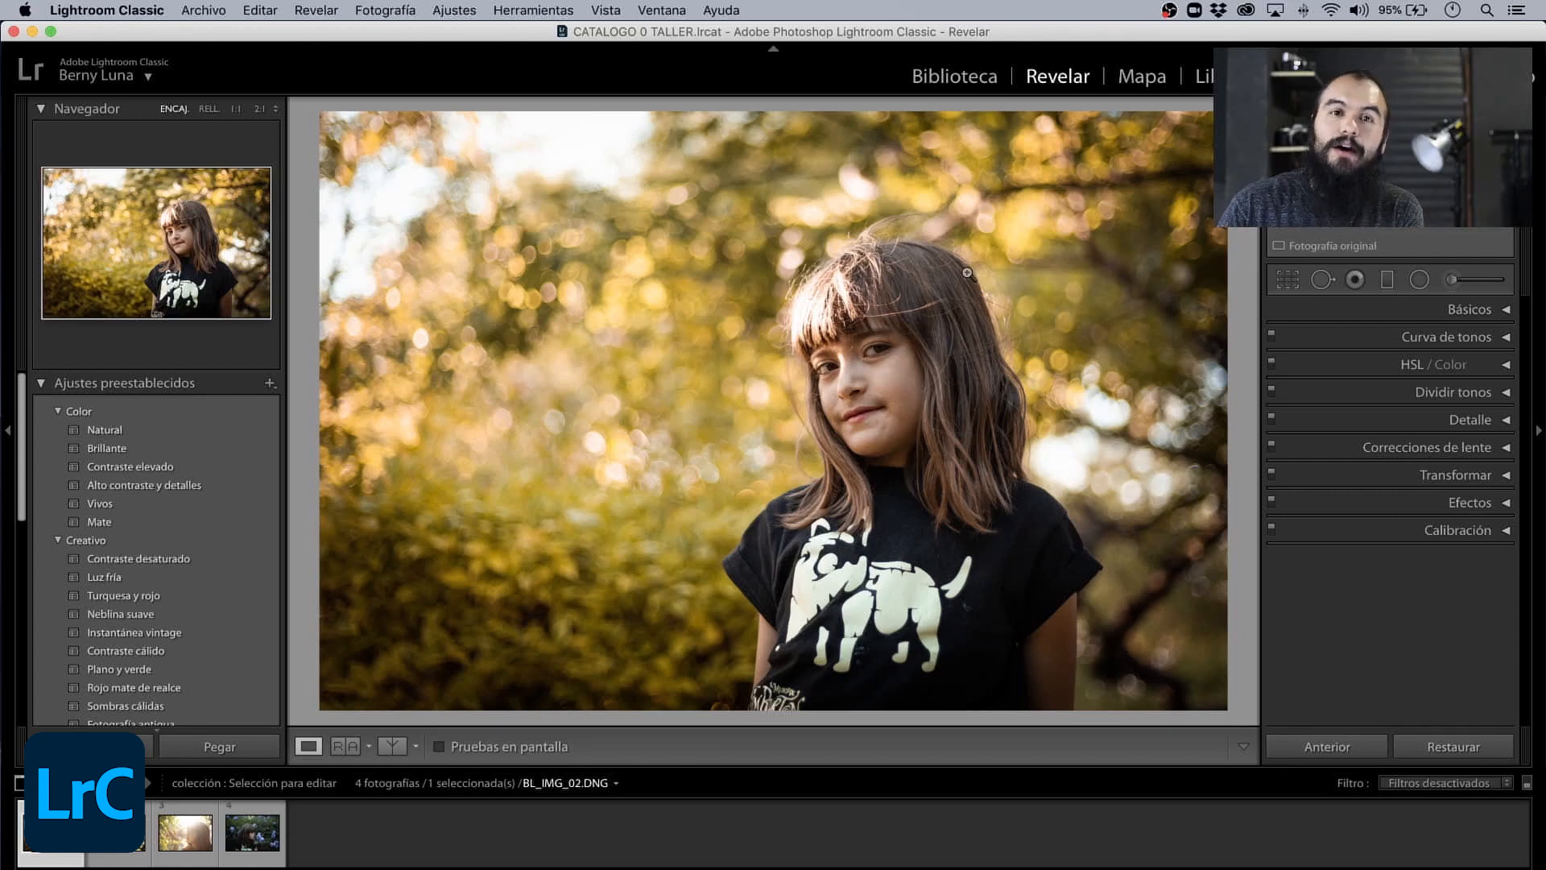
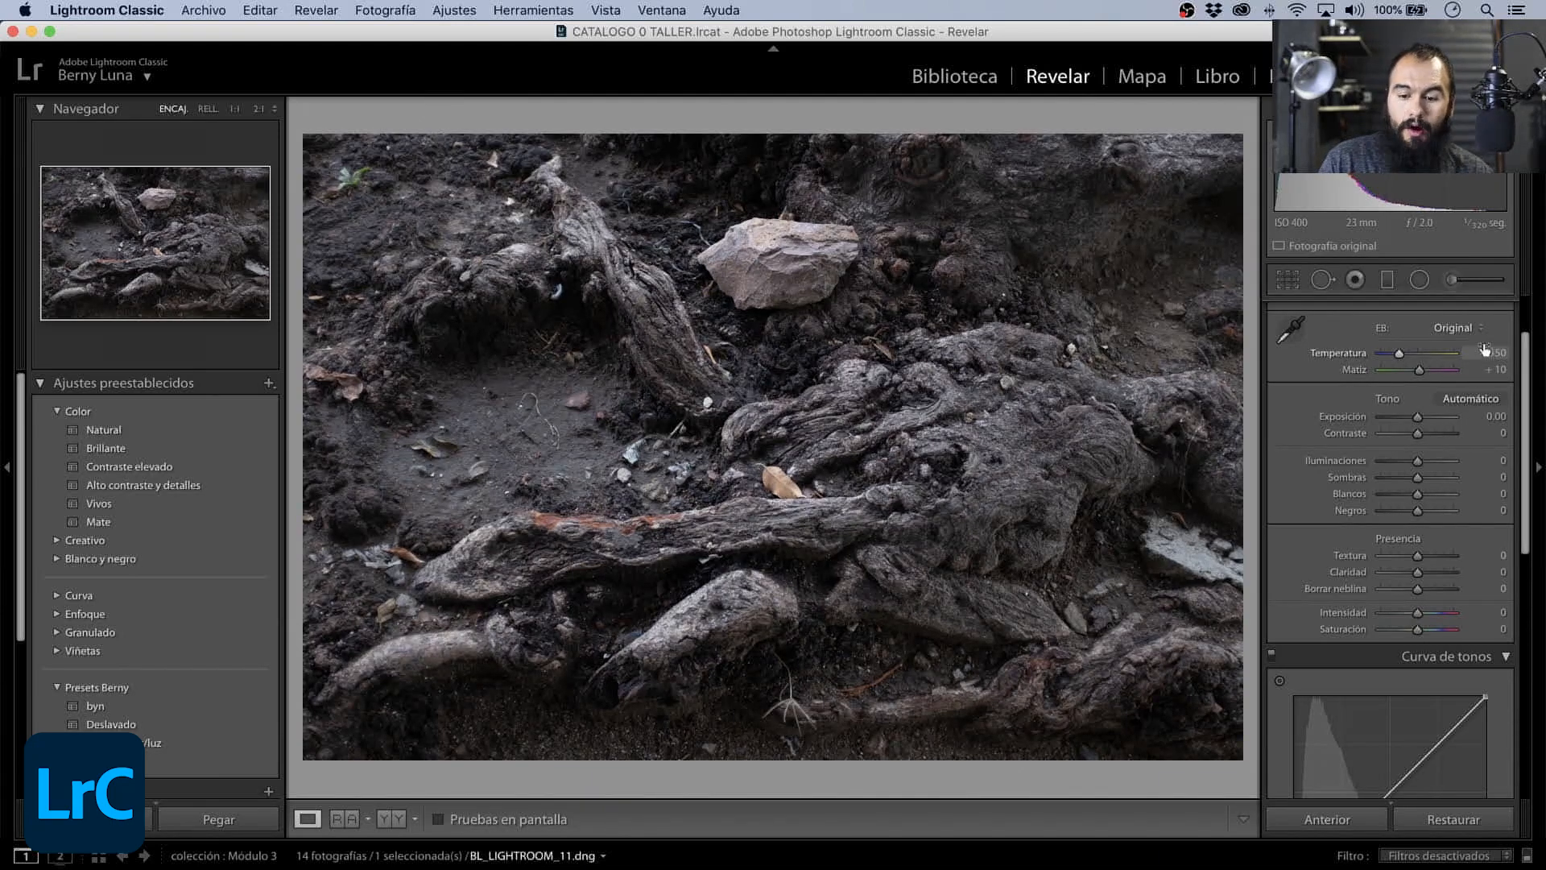
# - Convert the tree-roots photo to black and white and activate the lens profile corrections
pyautogui.scroll(3, 1484, 348)
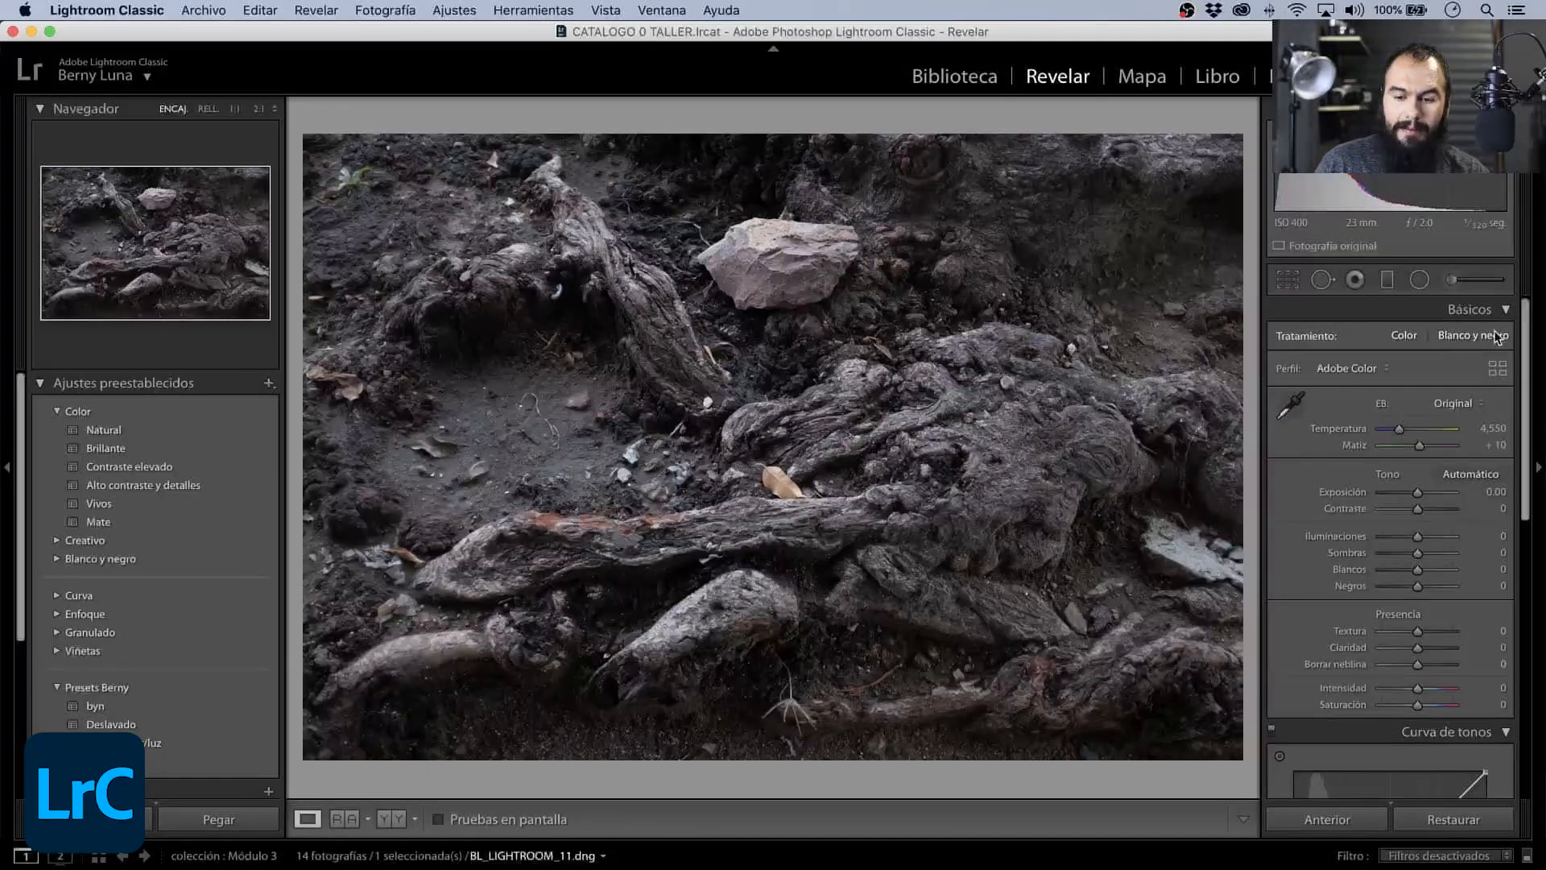
pyautogui.click(1496, 336)
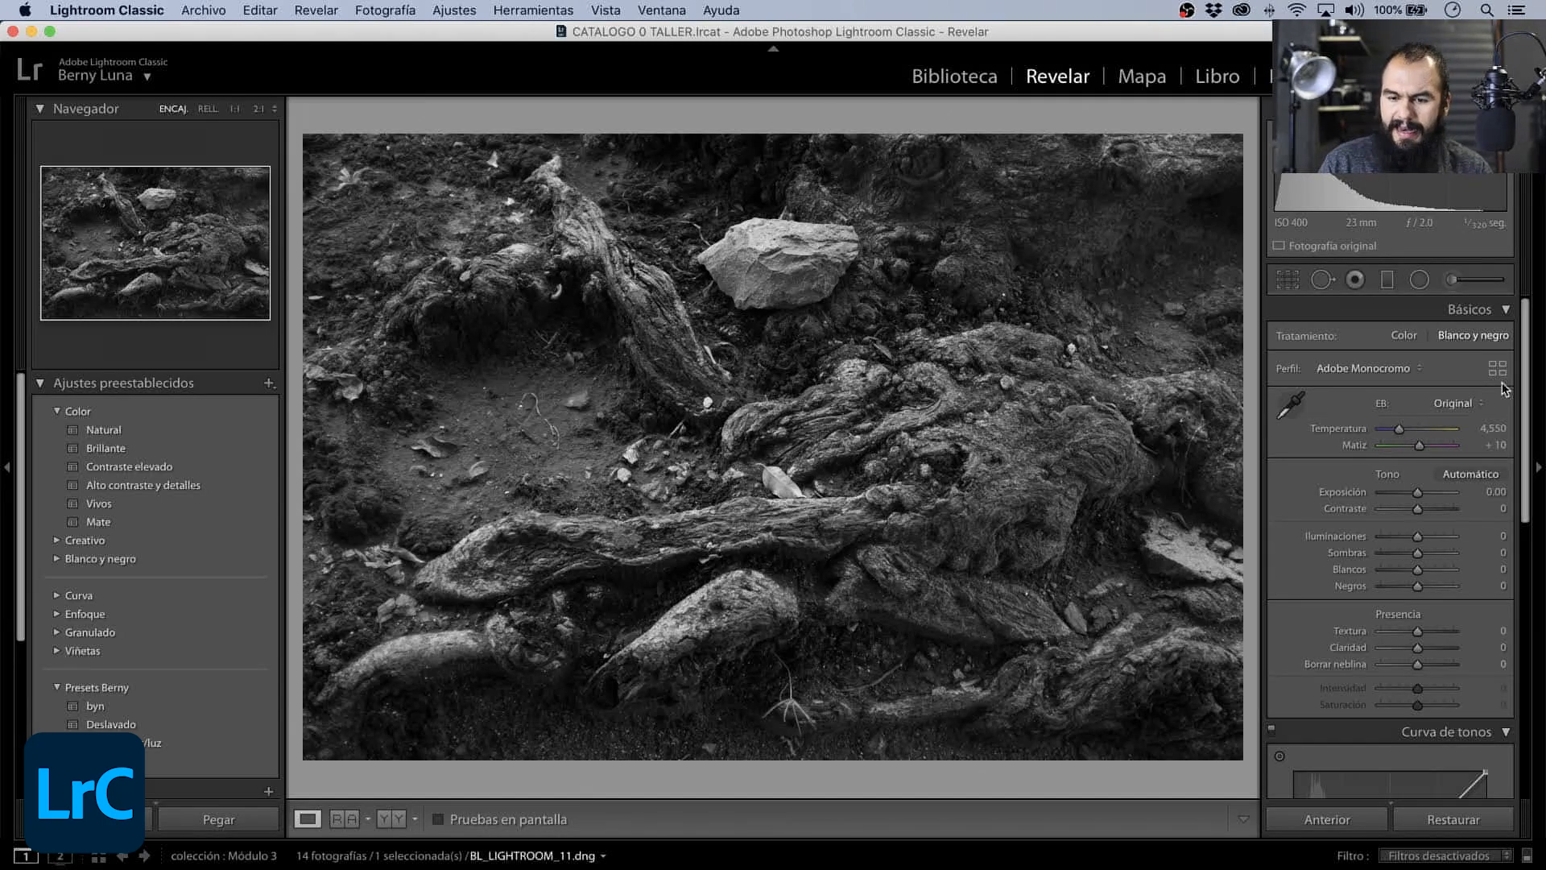
pyautogui.moveTo(1525, 374); pyautogui.dragTo(1513, 648)
pyautogui.click(1467, 691)
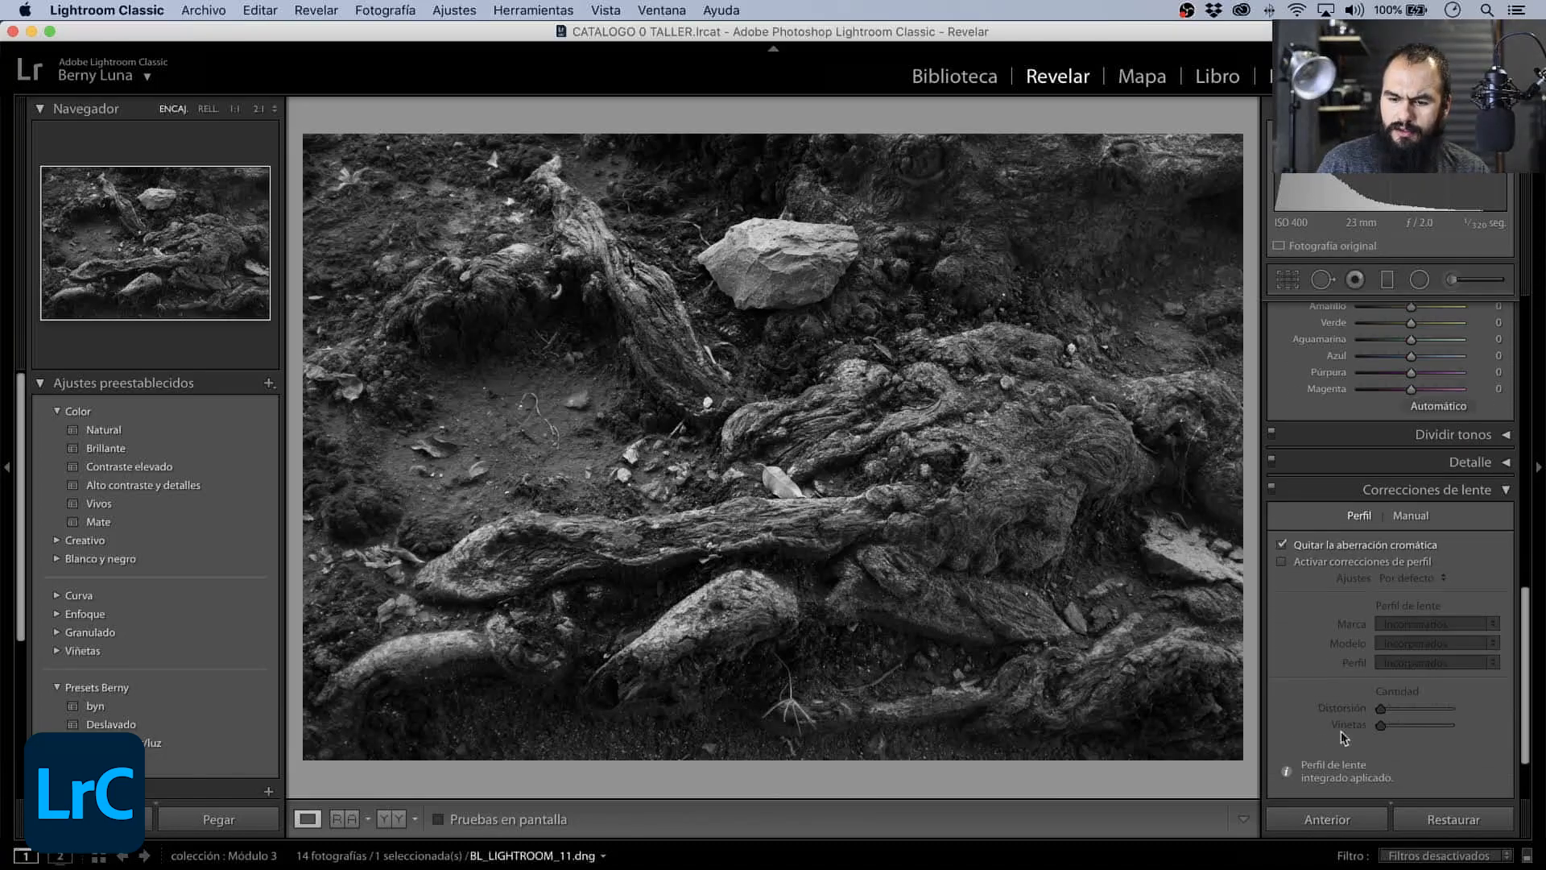
pyautogui.click(1284, 555)
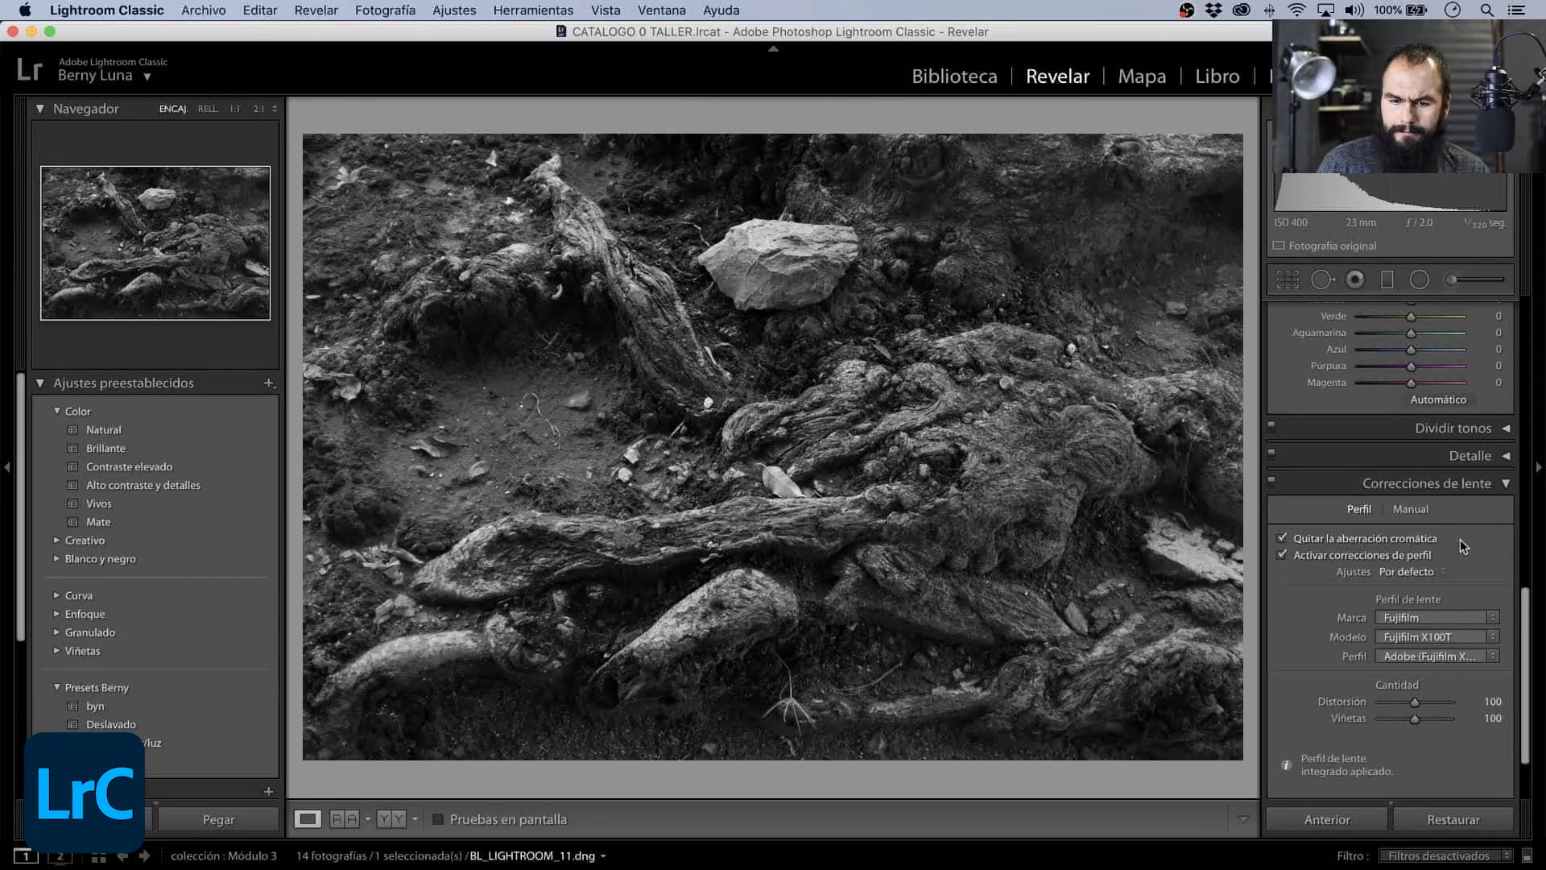
pyautogui.moveTo(1525, 632); pyautogui.dragTo(1522, 337)
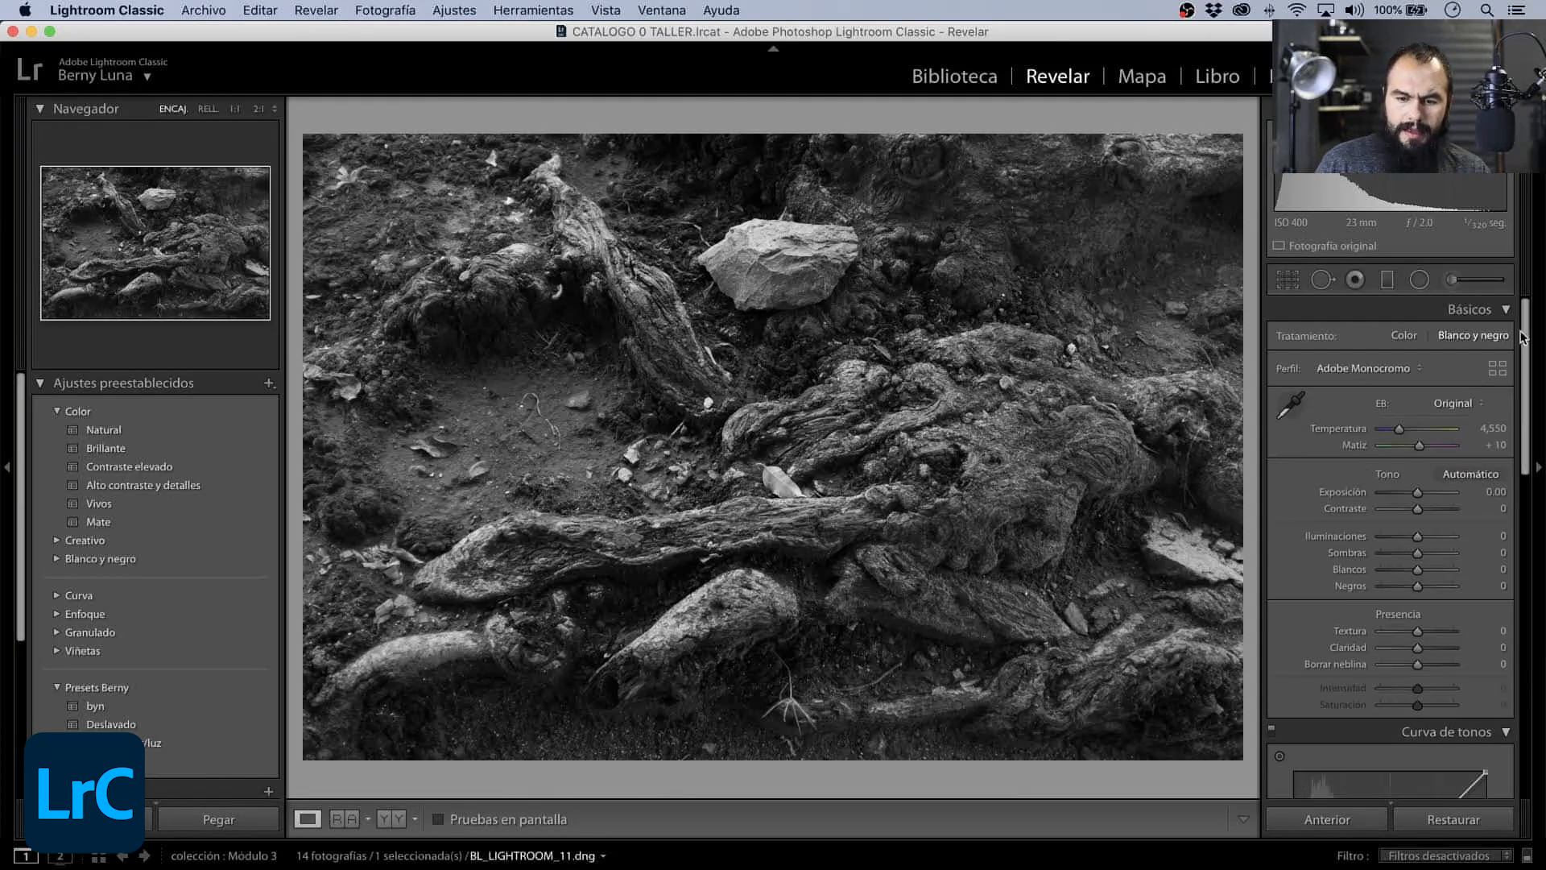
# - Add a midpoint to the RGB tone curve, try raising it to brighten the midtones, and bring it back to the diagonal
pyautogui.click(1507, 310)
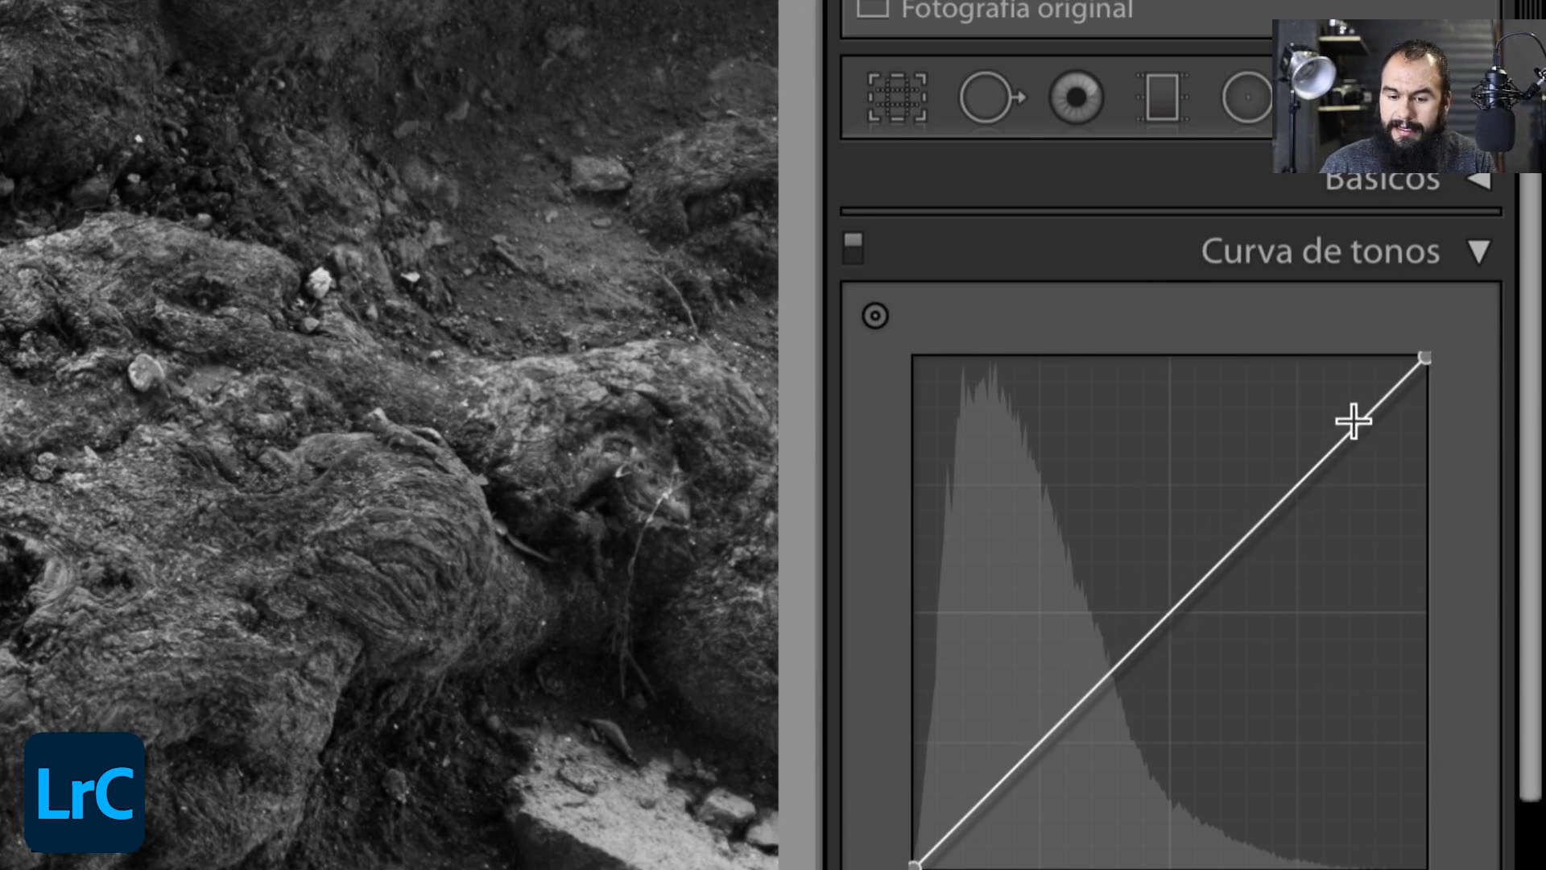
pyautogui.click(1174, 605)
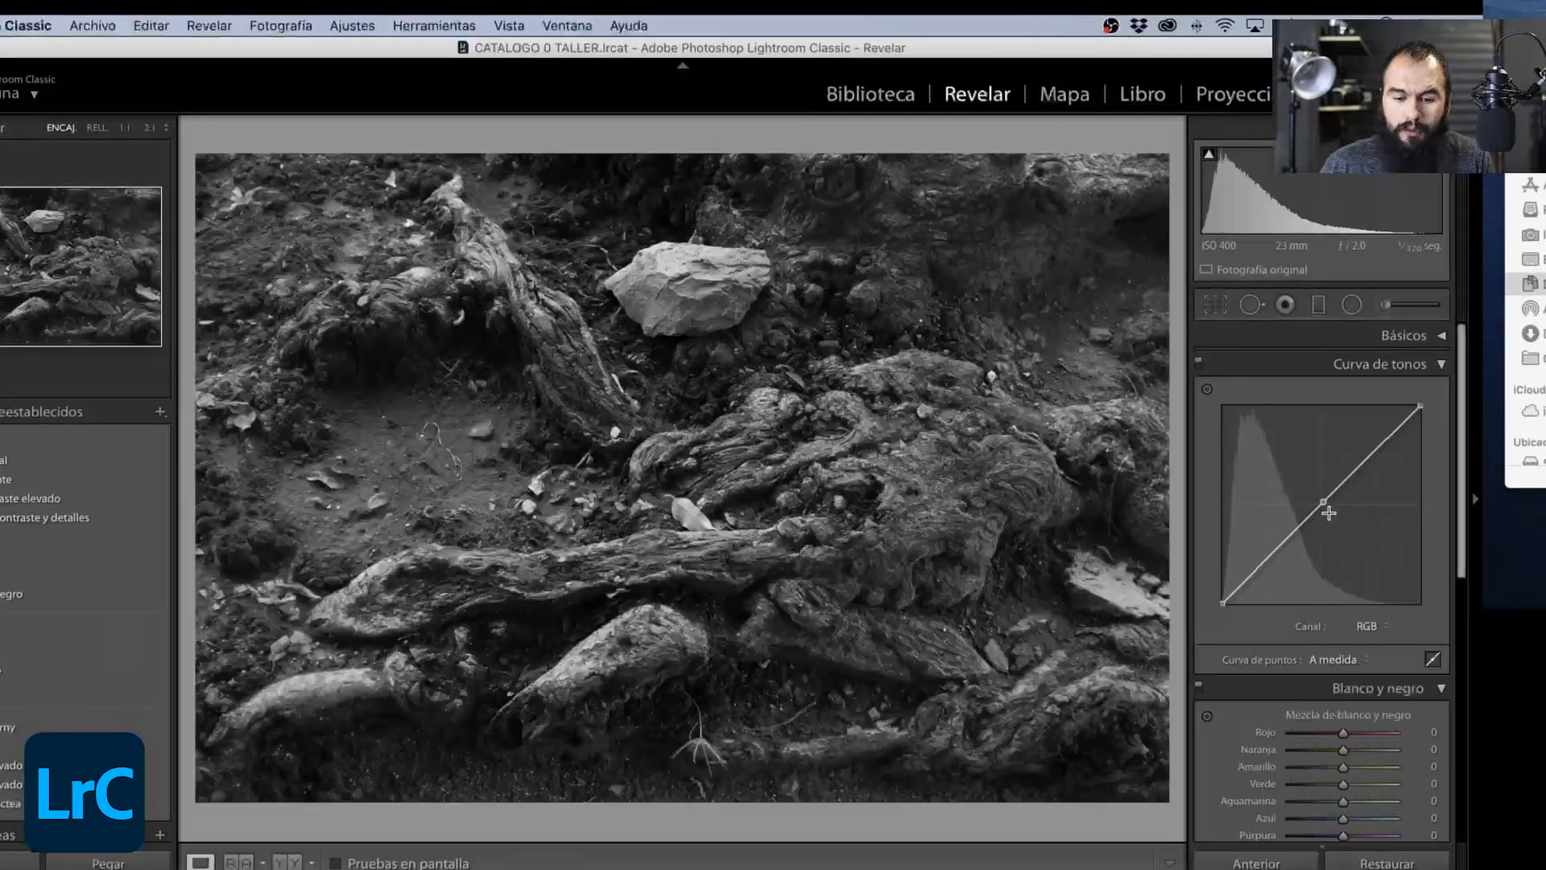
pyautogui.moveTo(1185, 637); pyautogui.dragTo(1180, 627)
pyautogui.moveTo(1320, 497)
pyautogui.mouseDown()
pyautogui.moveTo(1302, 475)
pyautogui.moveTo(1335, 522)
pyautogui.moveTo(1315, 494)
pyautogui.mouseUp()
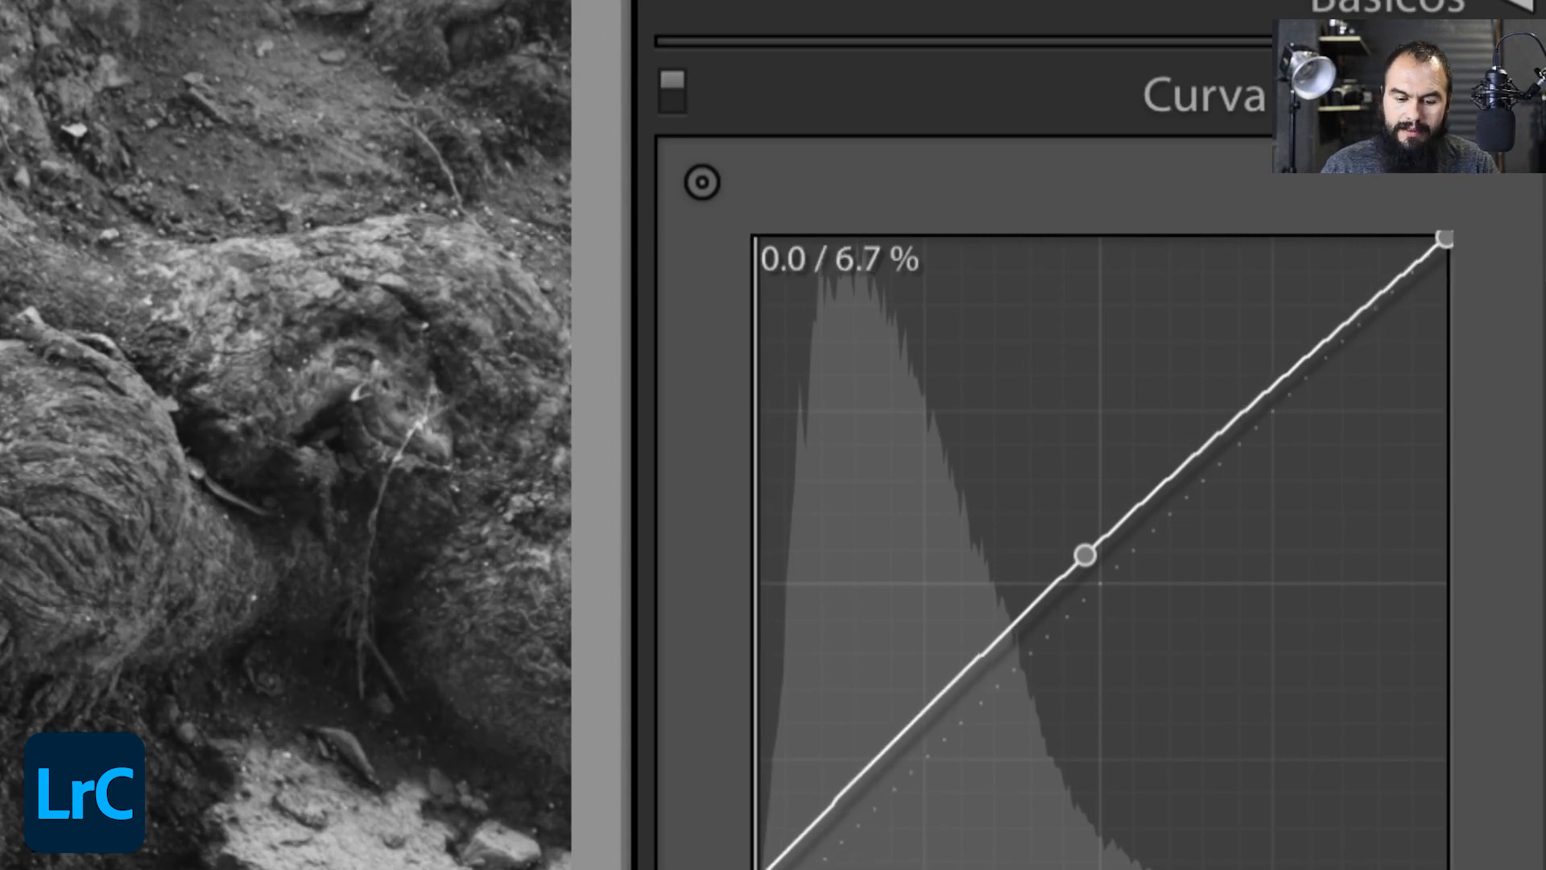
pyautogui.moveTo(769, 869)
pyautogui.mouseDown()
pyautogui.moveTo(830, 868)
pyautogui.moveTo(756, 869)
pyautogui.mouseUp()
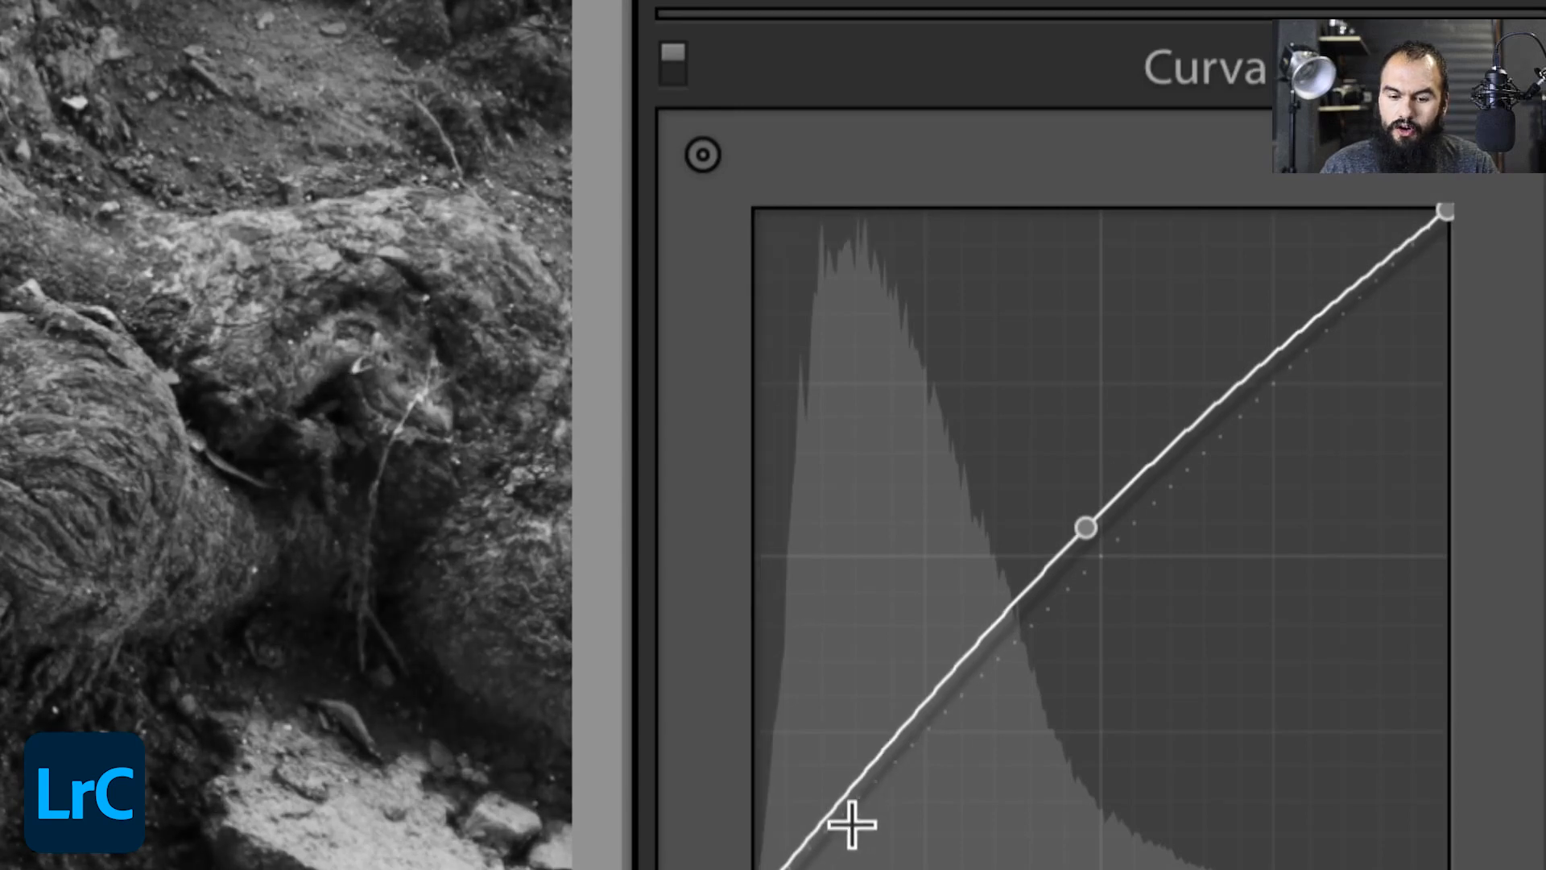
pyautogui.moveTo(1086, 528)
pyautogui.mouseDown()
pyautogui.moveTo(1111, 585)
pyautogui.moveTo(1090, 557)
pyautogui.mouseUp()
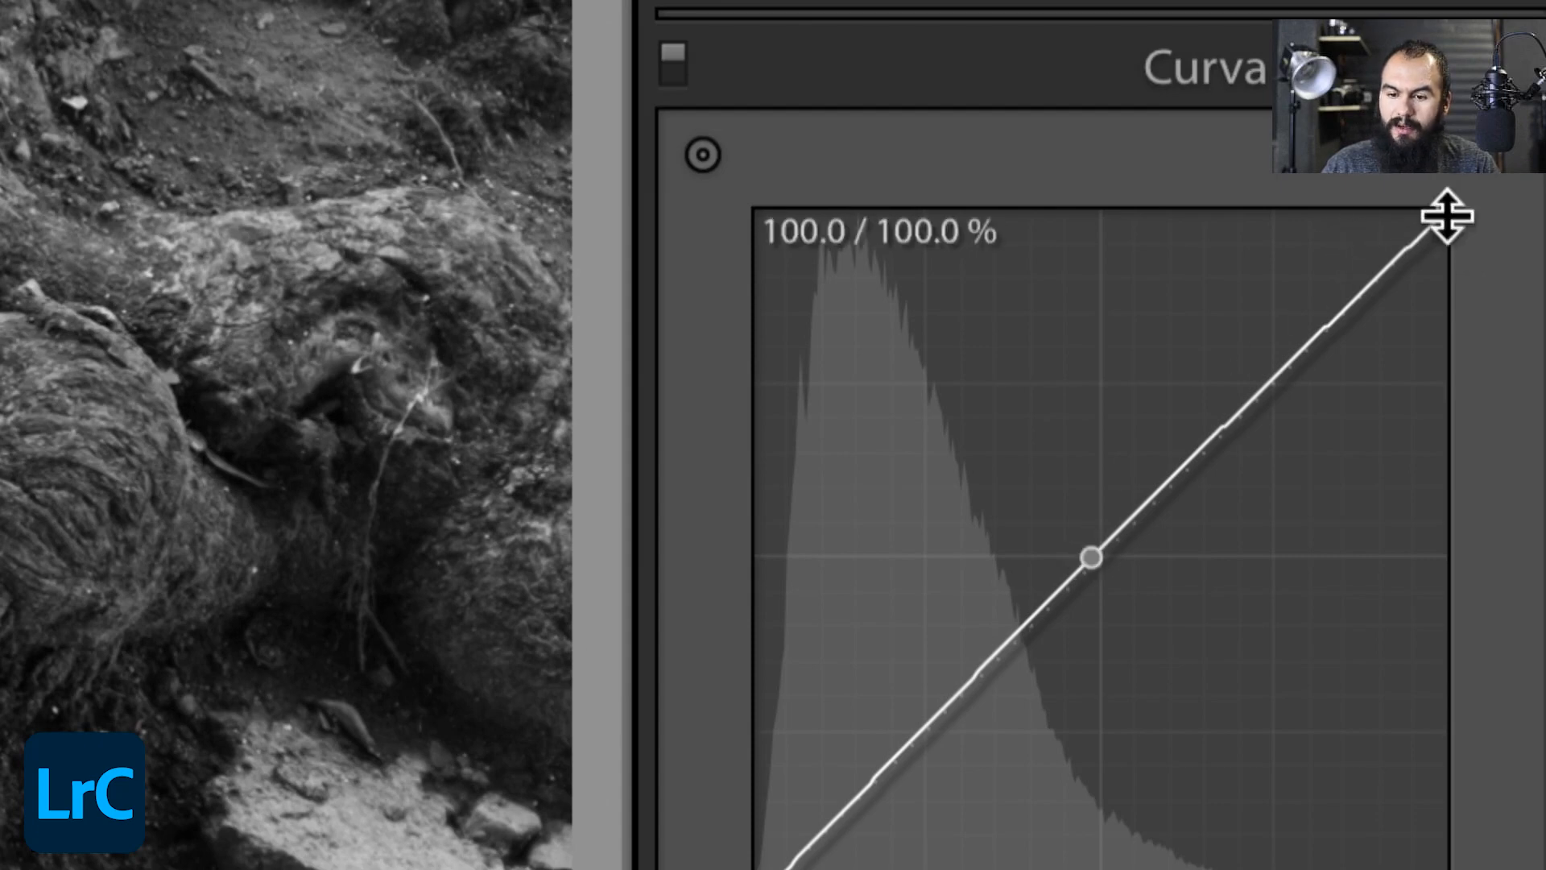
pyautogui.moveTo(1446, 213)
pyautogui.mouseDown()
pyautogui.moveTo(1338, 211)
pyautogui.moveTo(1473, 198)
pyautogui.moveTo(1487, 279)
pyautogui.moveTo(1487, 171)
pyautogui.moveTo(1454, 201)
pyautogui.mouseUp()
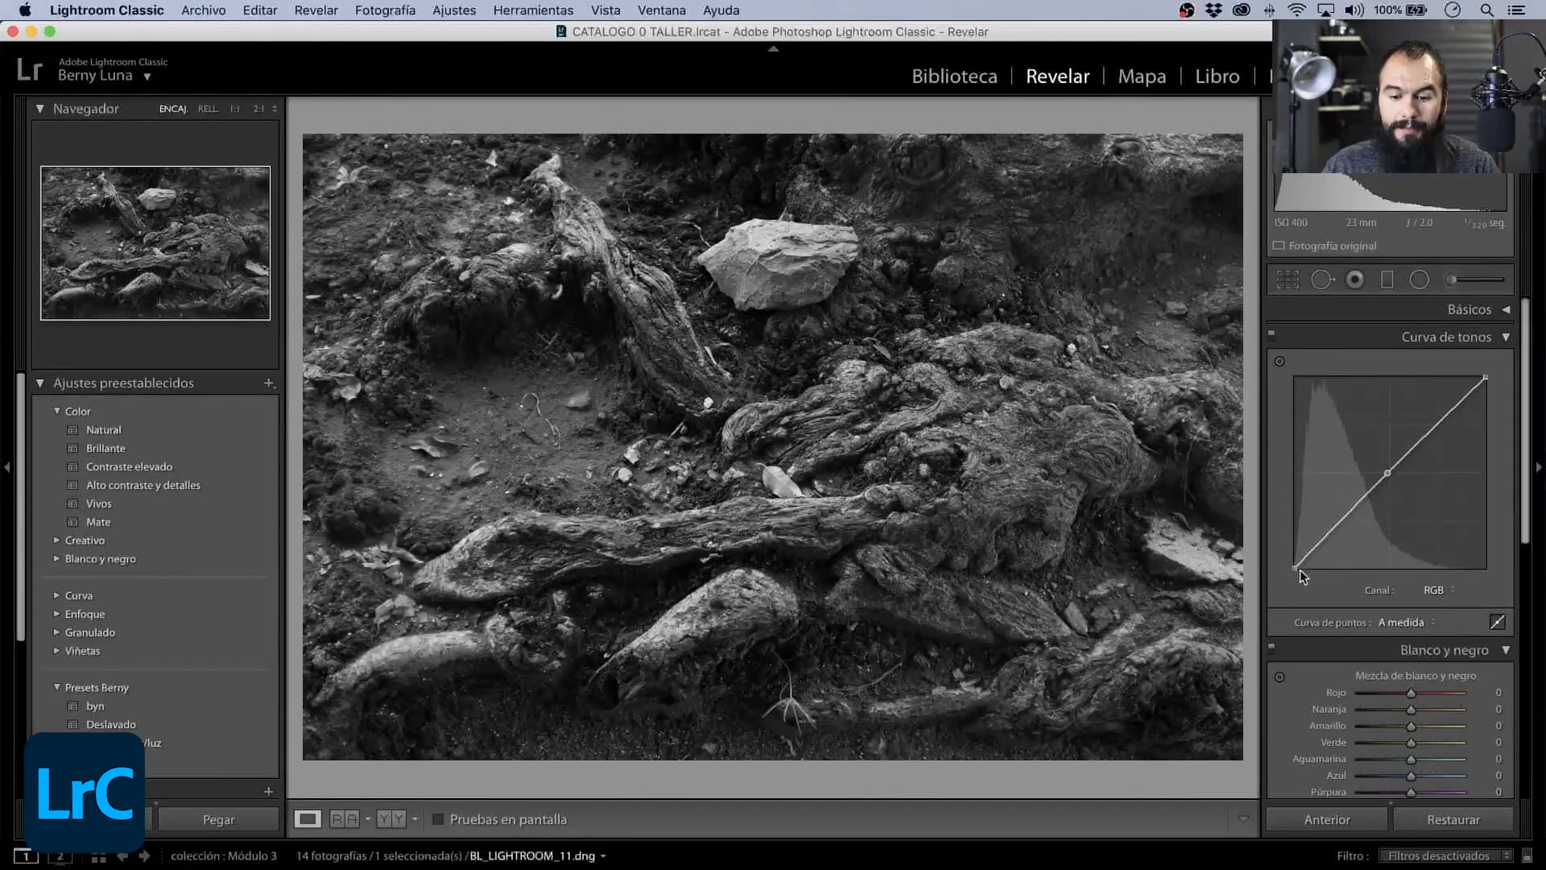
# - Shape the RGB tone curve with a black point at about 13.3/5.5 %, midpoint 43.5/57.3 % and white point 91.4/99.2 %, and collapse the section
pyautogui.moveTo(1295, 568); pyautogui.dragTo(1321, 575)
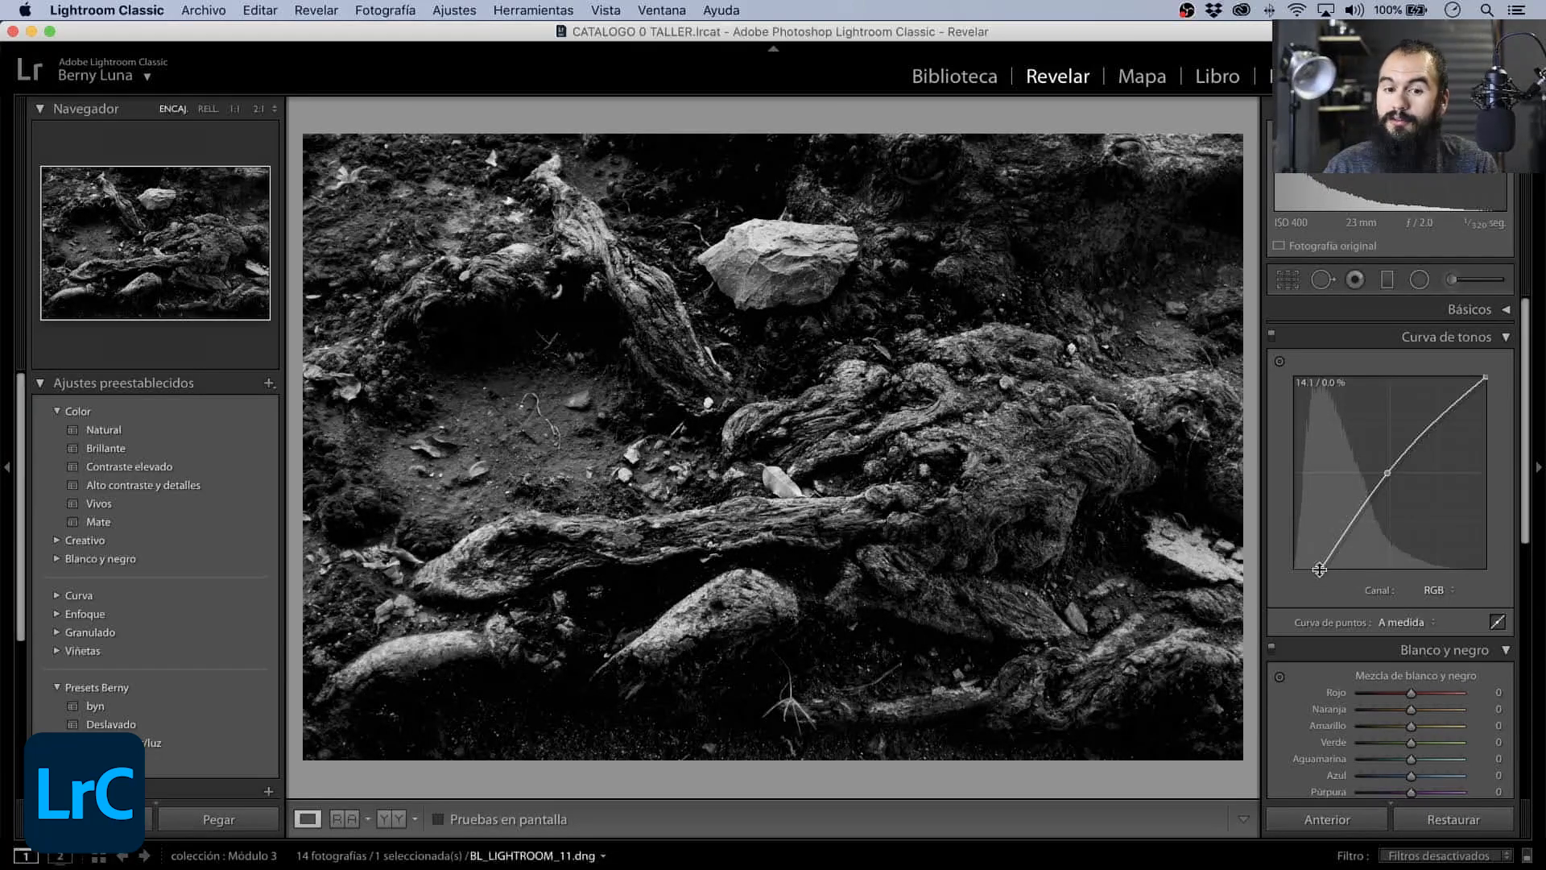
pyautogui.moveTo(1386, 472)
pyautogui.mouseDown()
pyautogui.moveTo(1395, 494)
pyautogui.moveTo(1377, 460)
pyautogui.mouseUp()
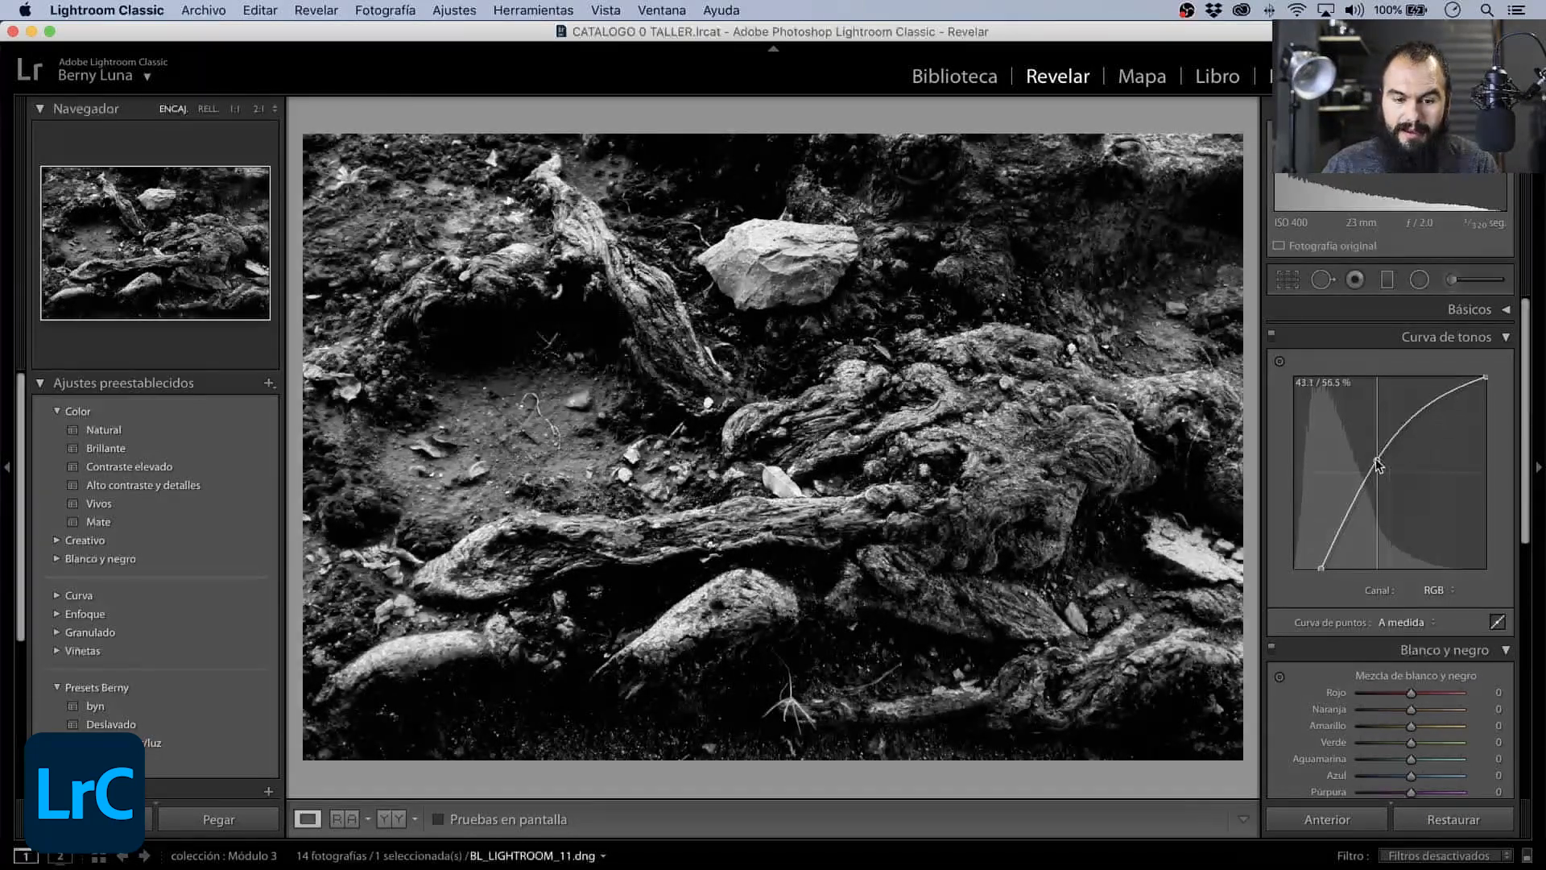
pyautogui.moveTo(1486, 377)
pyautogui.mouseDown()
pyautogui.moveTo(1444, 411)
pyautogui.moveTo(1472, 417)
pyautogui.moveTo(1470, 375)
pyautogui.mouseUp()
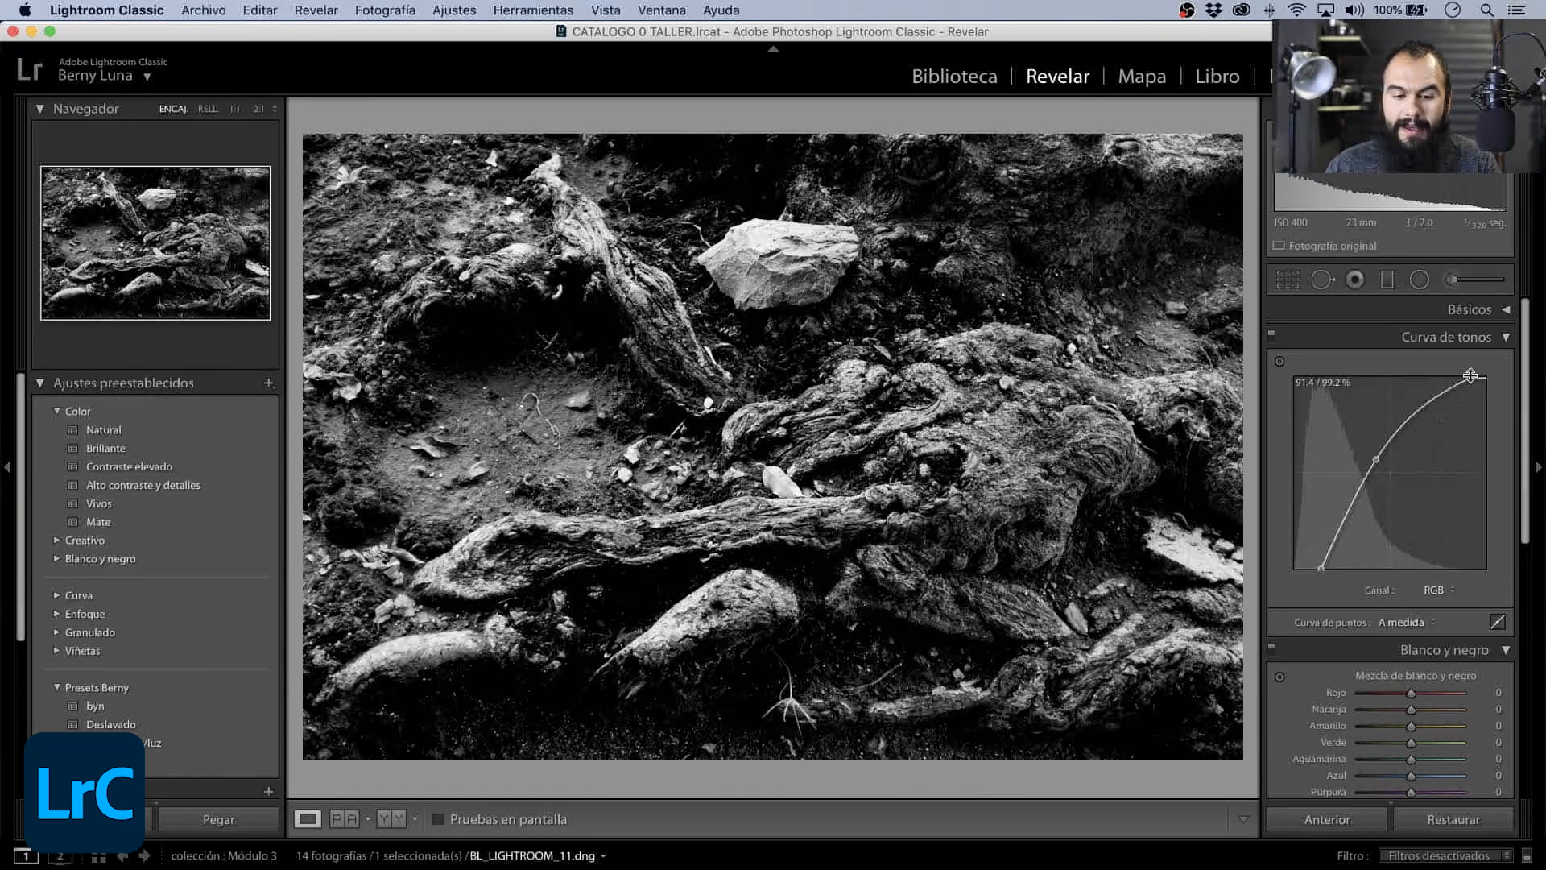
pyautogui.moveTo(1320, 568); pyautogui.dragTo(1319, 562)
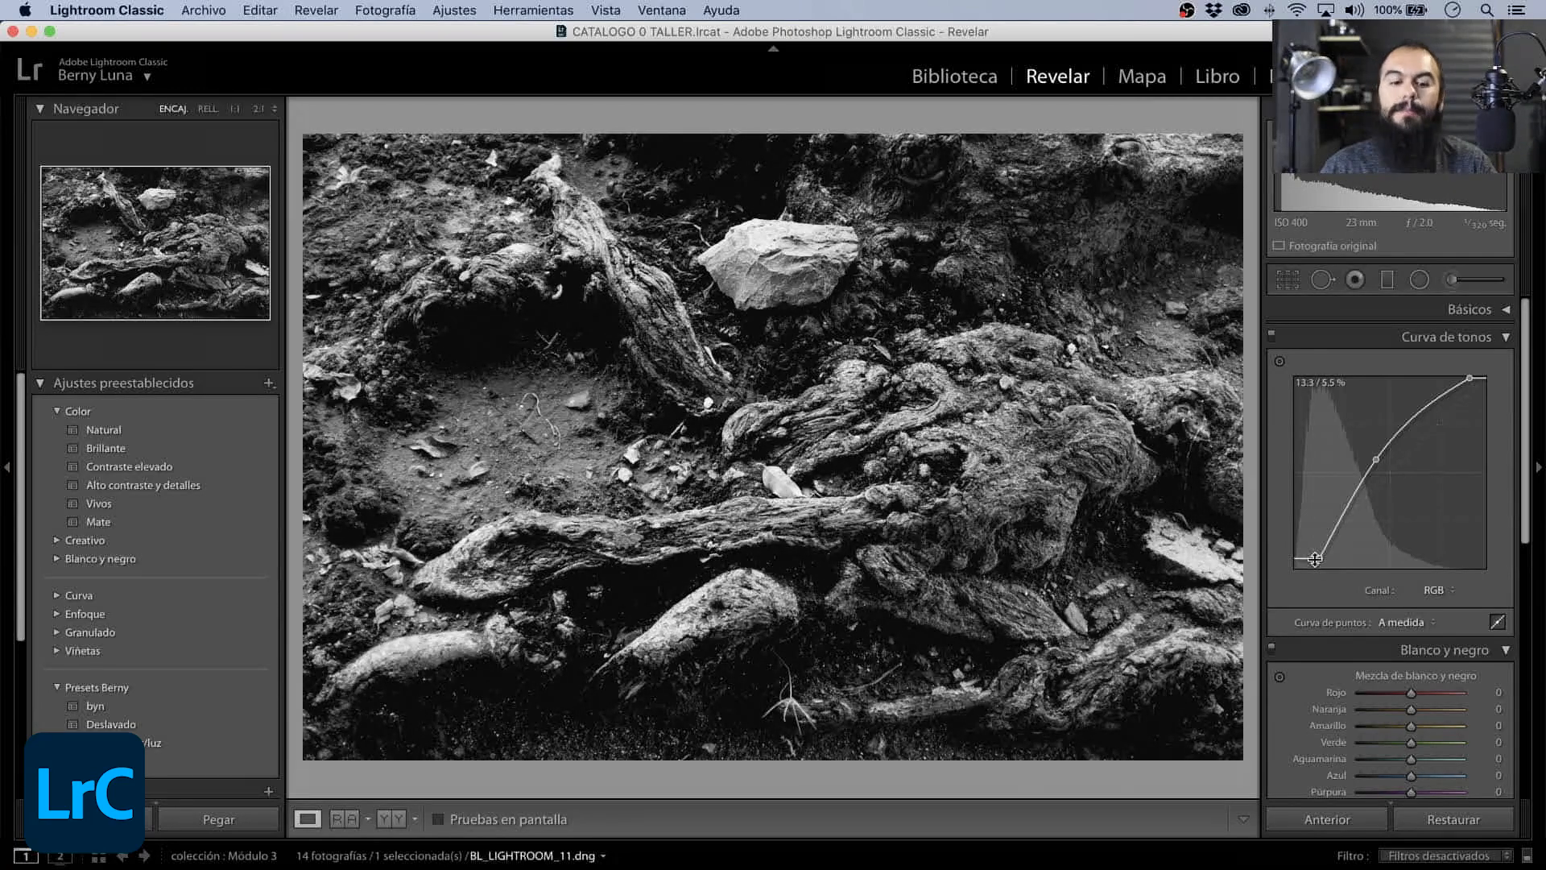
pyautogui.moveTo(1376, 459); pyautogui.dragTo(1374, 457)
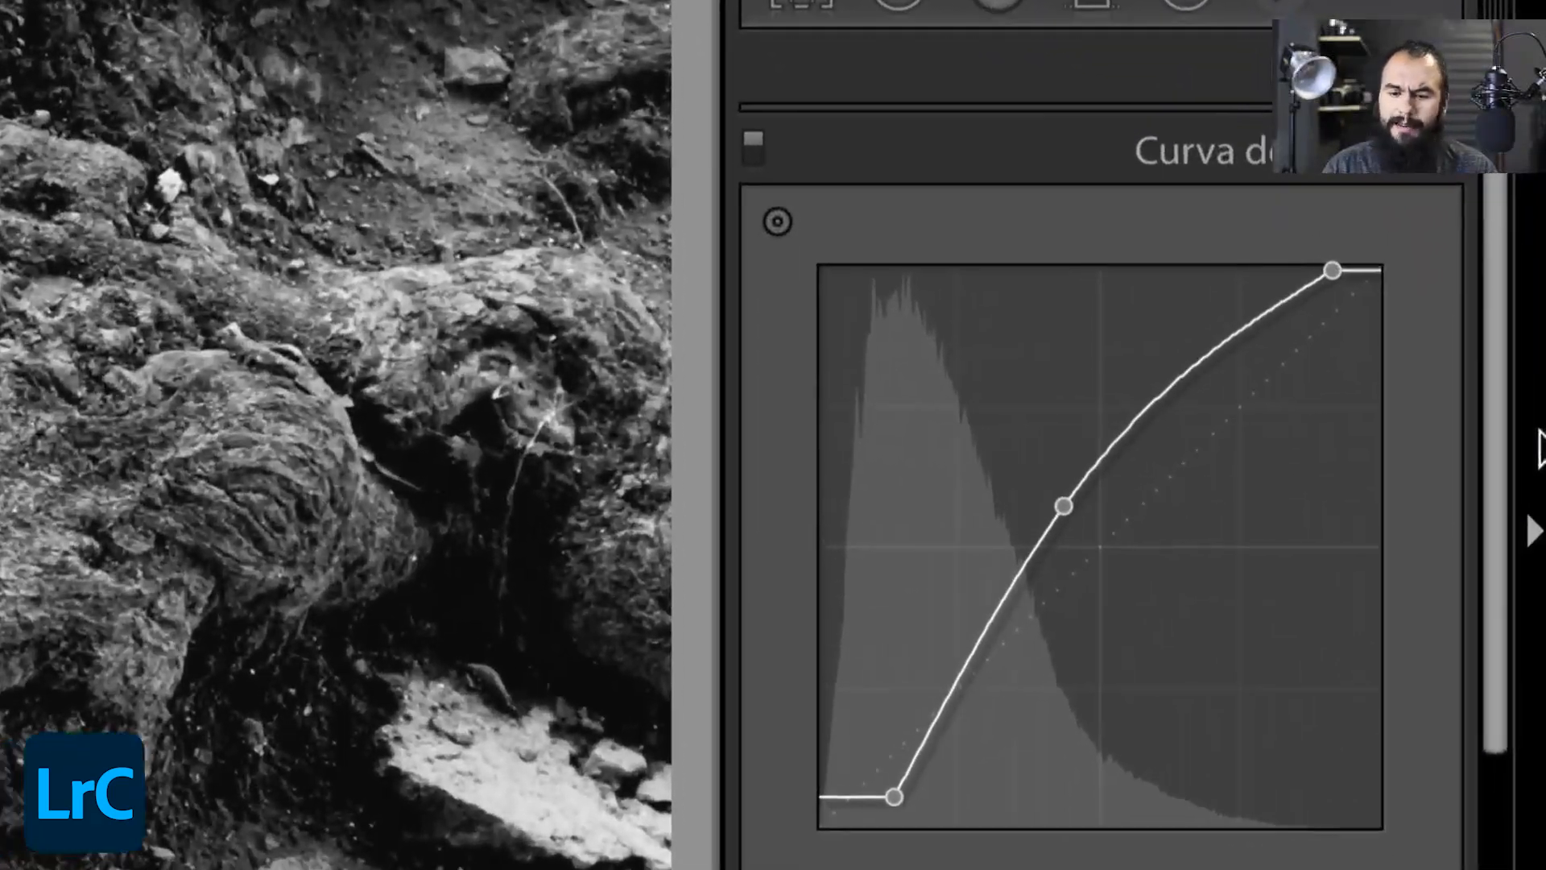
pyautogui.rightClick(1072, 505)
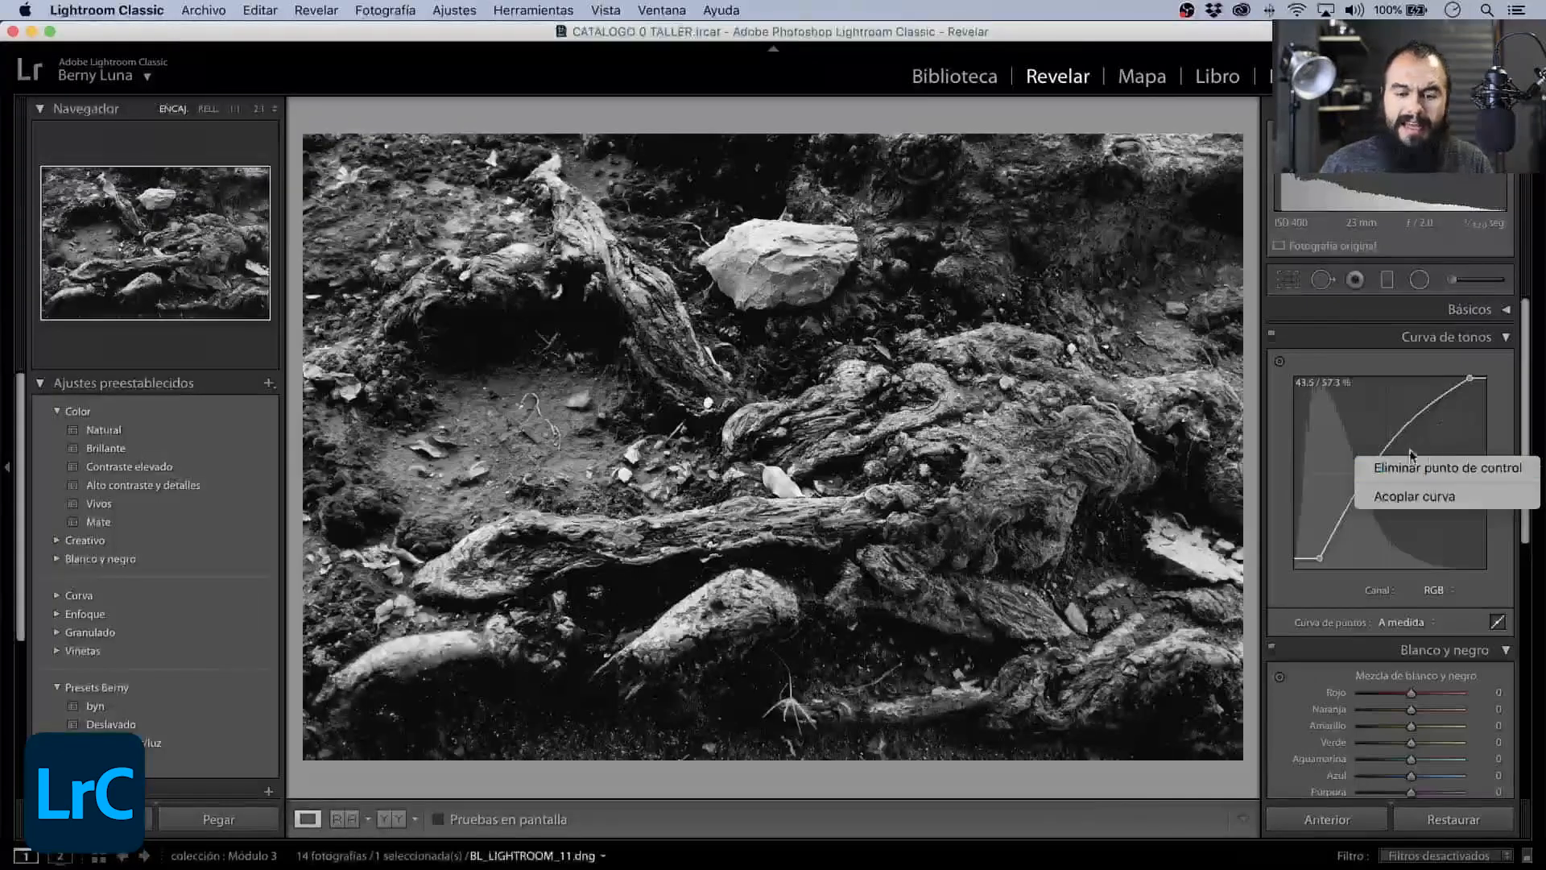
pyautogui.click(1493, 420)
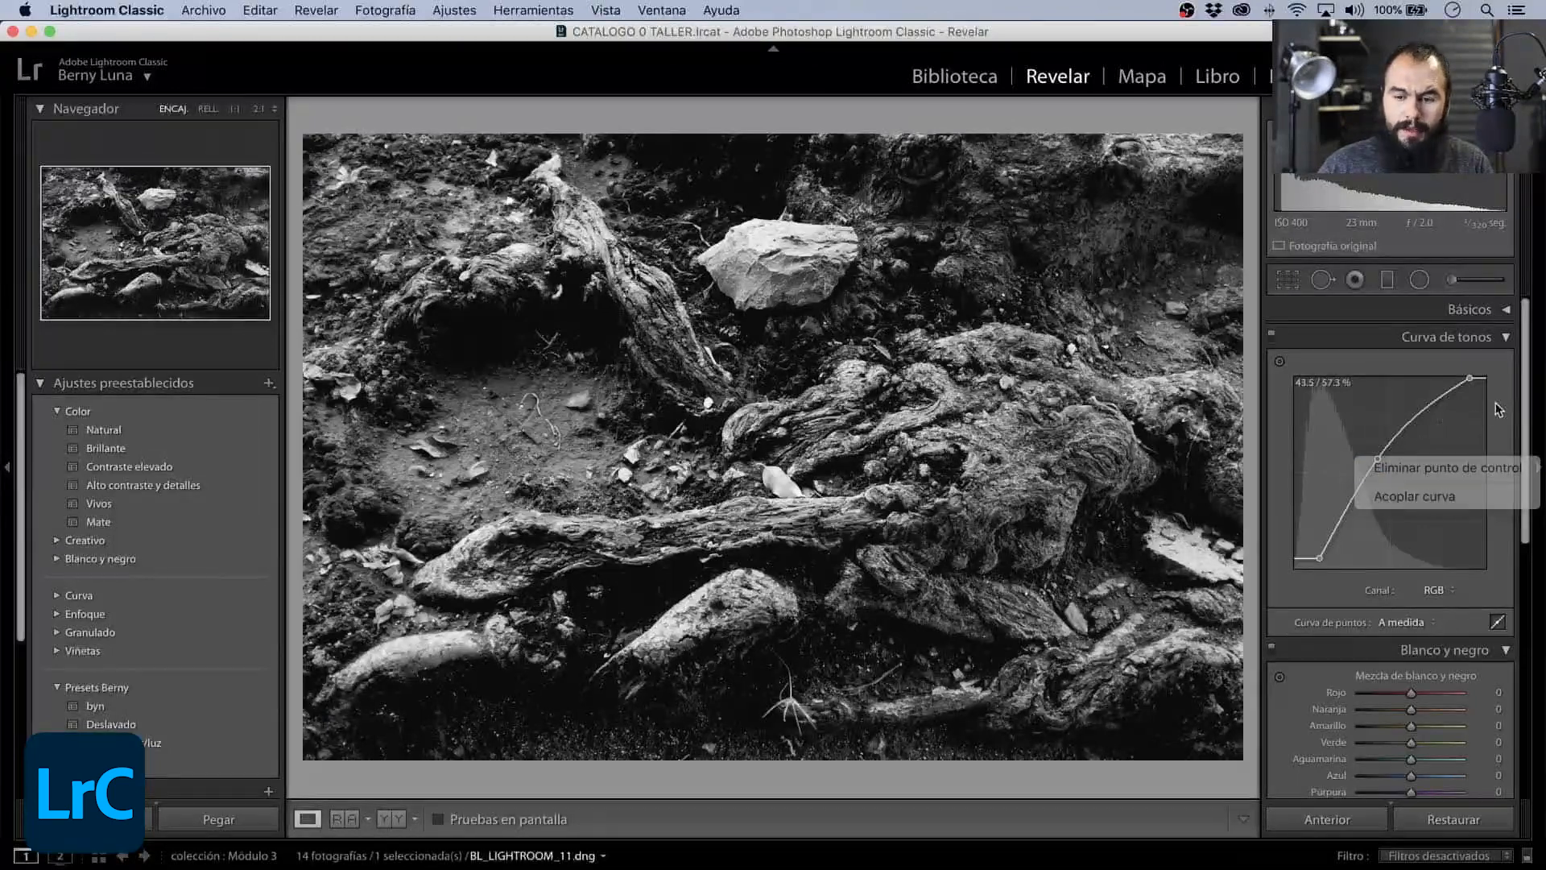
pyautogui.click(1505, 338)
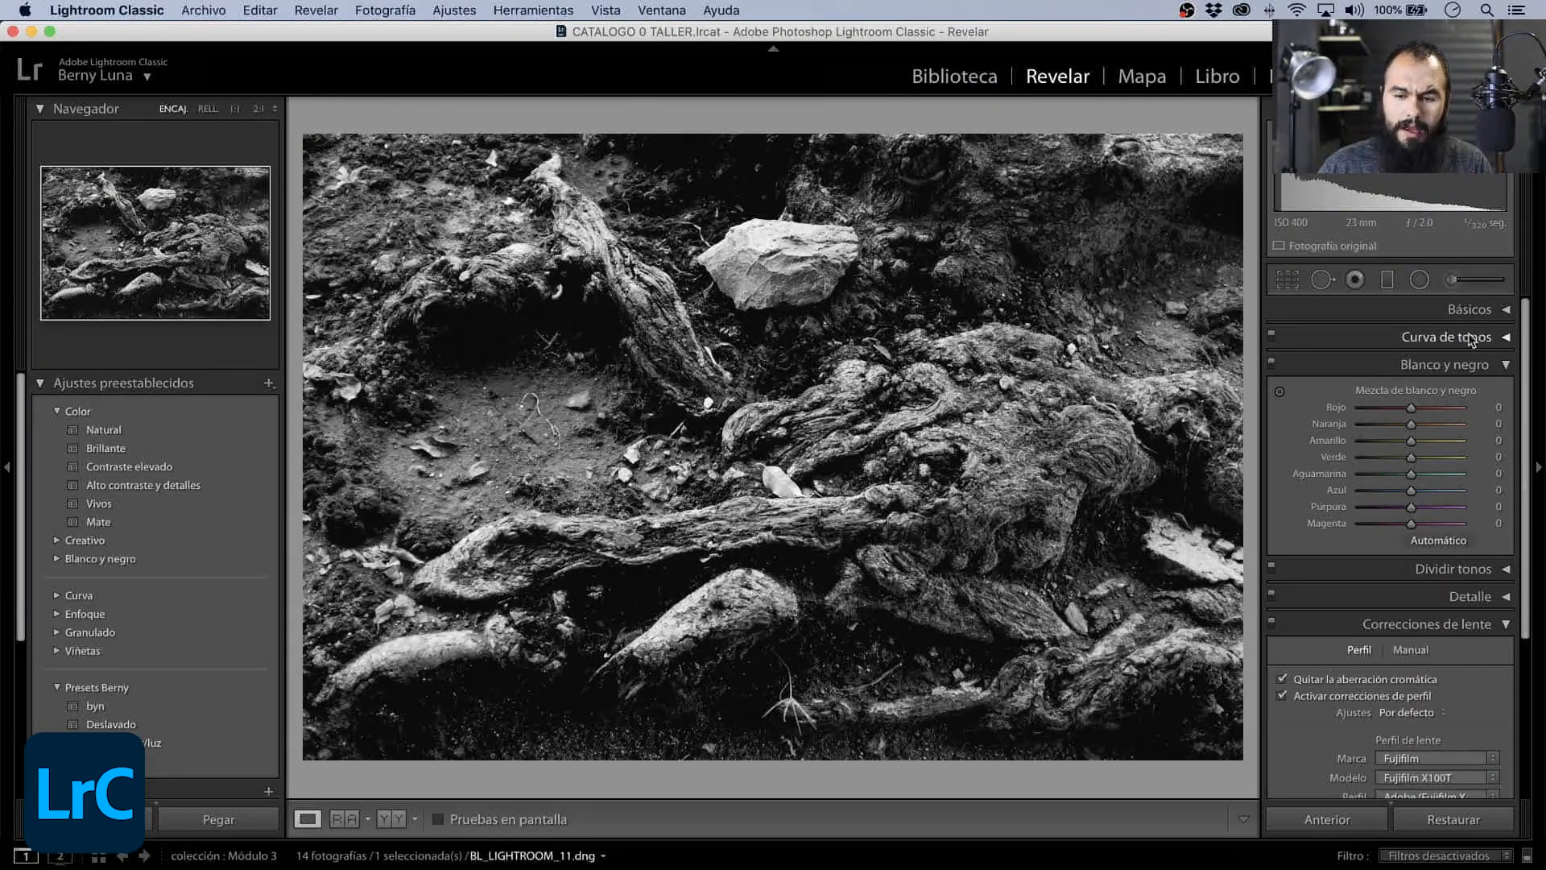
# - Expand the Básicos section and inspect the roots and the pale rock at 1:1 before returning to the full photo
pyautogui.click(1506, 311)
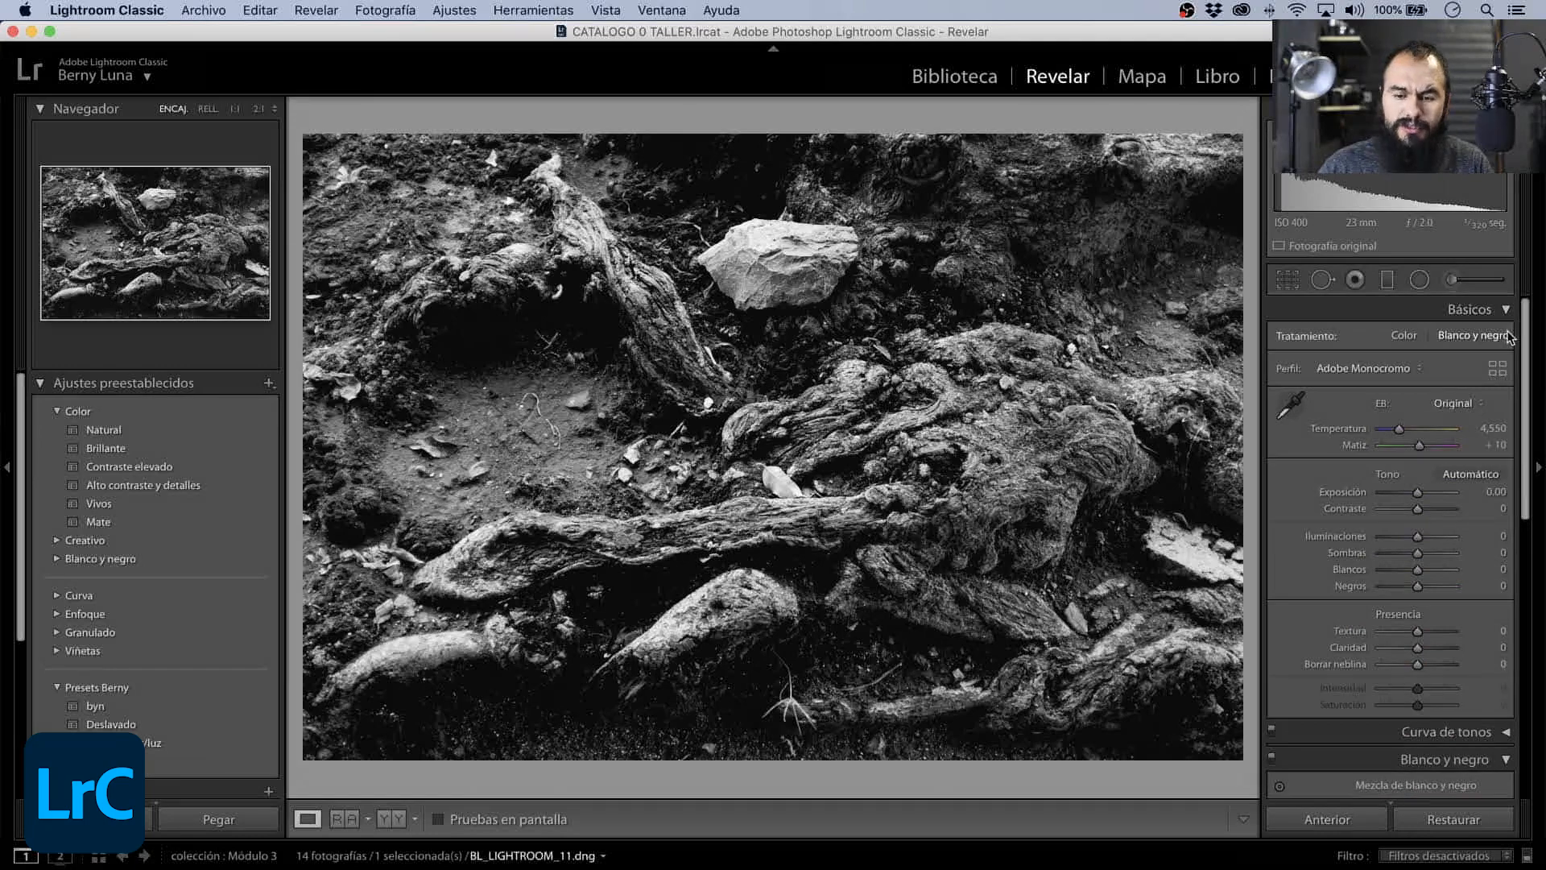
pyautogui.scroll(-5, 1518, 402)
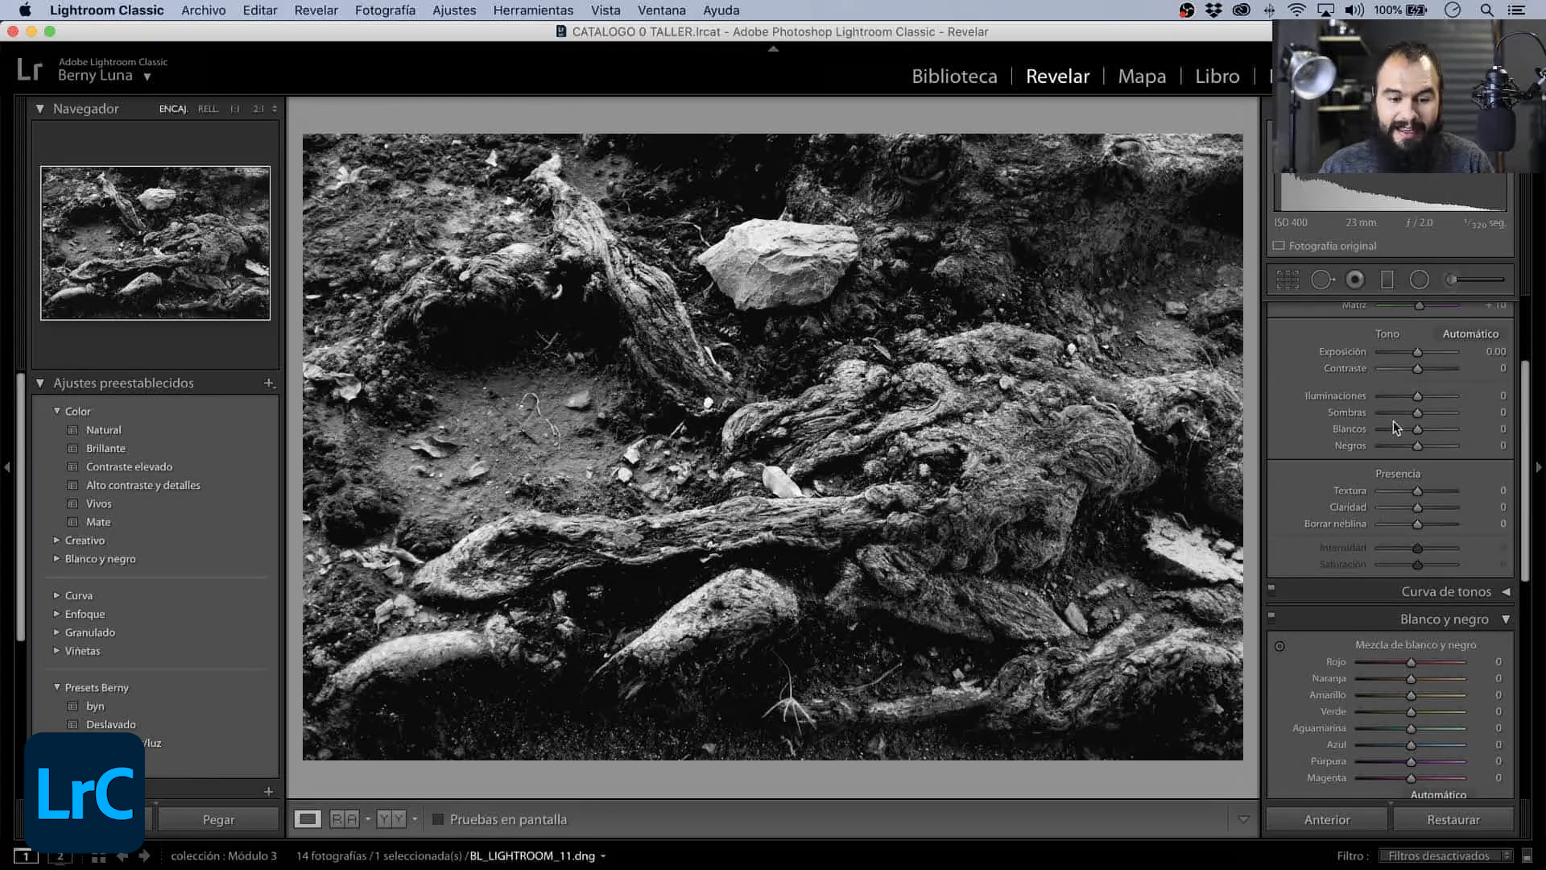
pyautogui.click(787, 494)
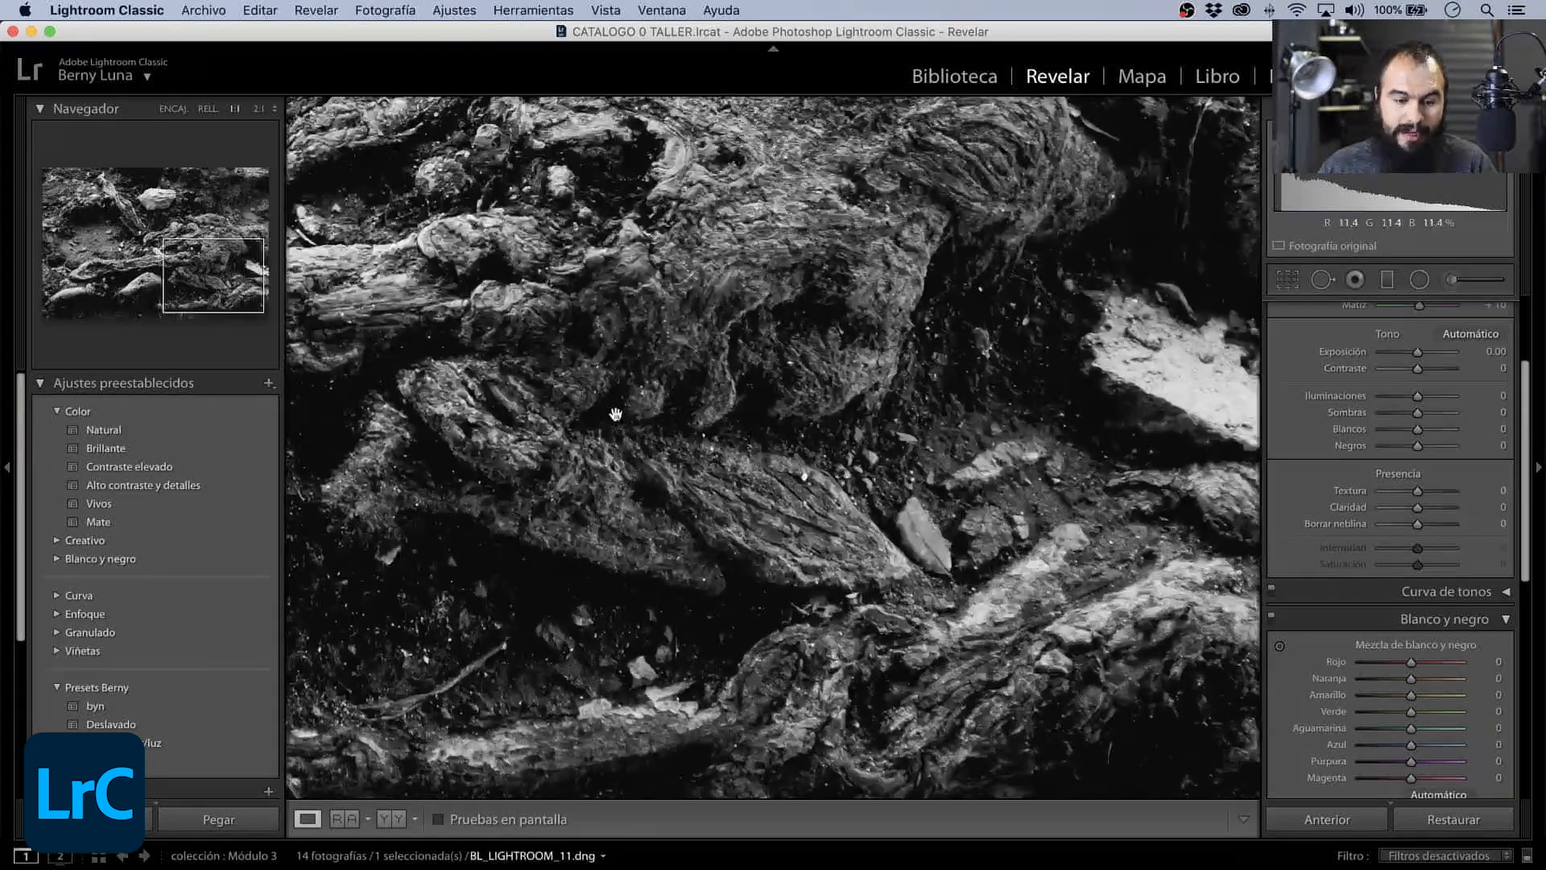
pyautogui.moveTo(615, 414); pyautogui.dragTo(947, 596)
pyautogui.moveTo(844, 352); pyautogui.dragTo(940, 630)
pyautogui.moveTo(819, 397); pyautogui.dragTo(882, 503)
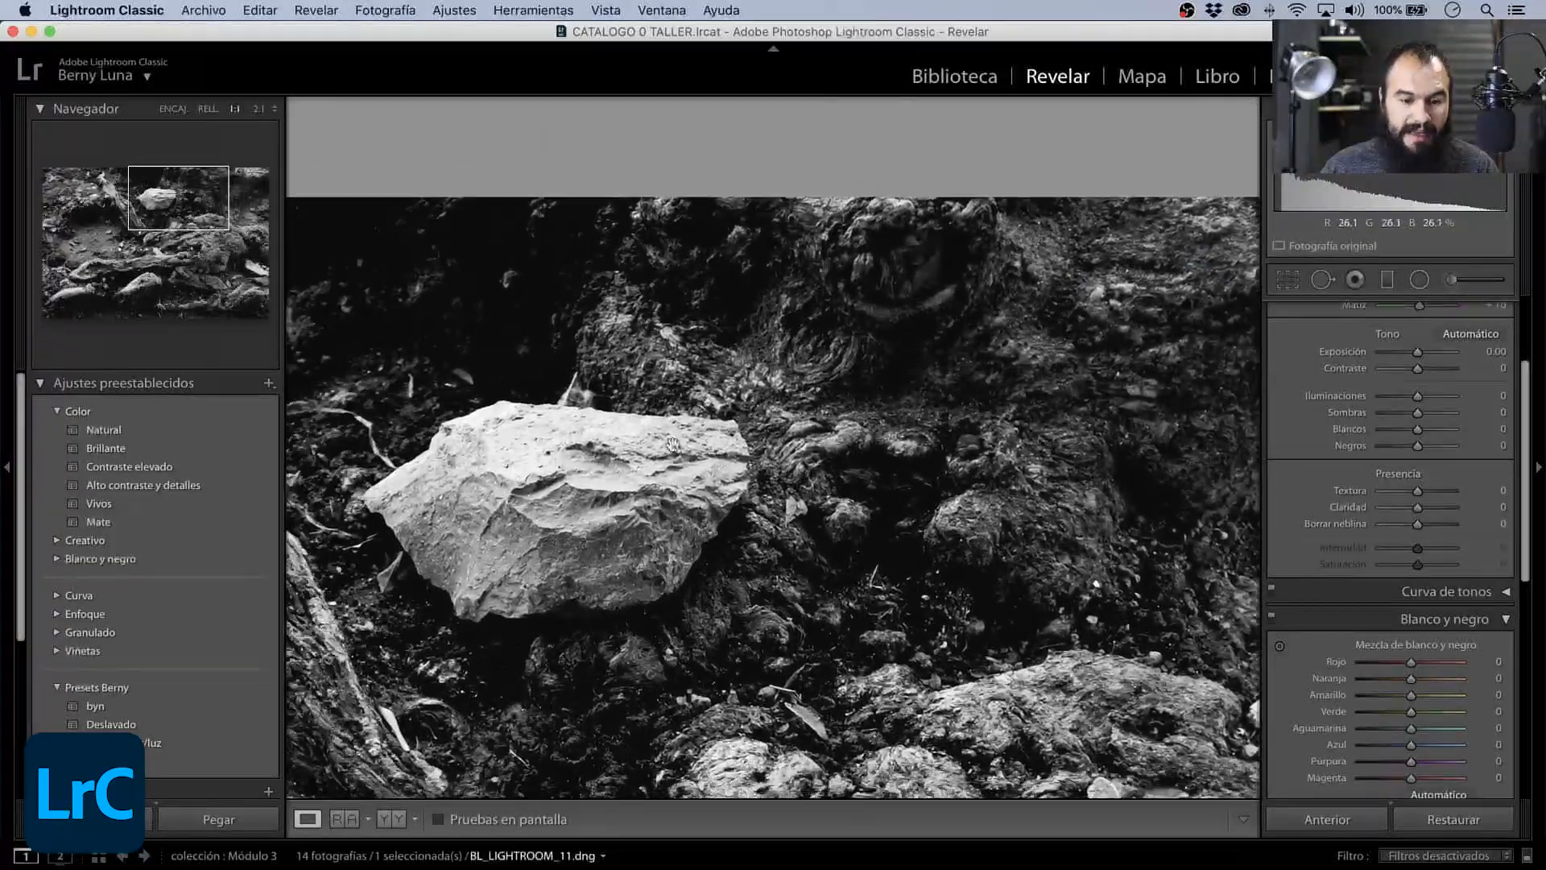
pyautogui.click(559, 446)
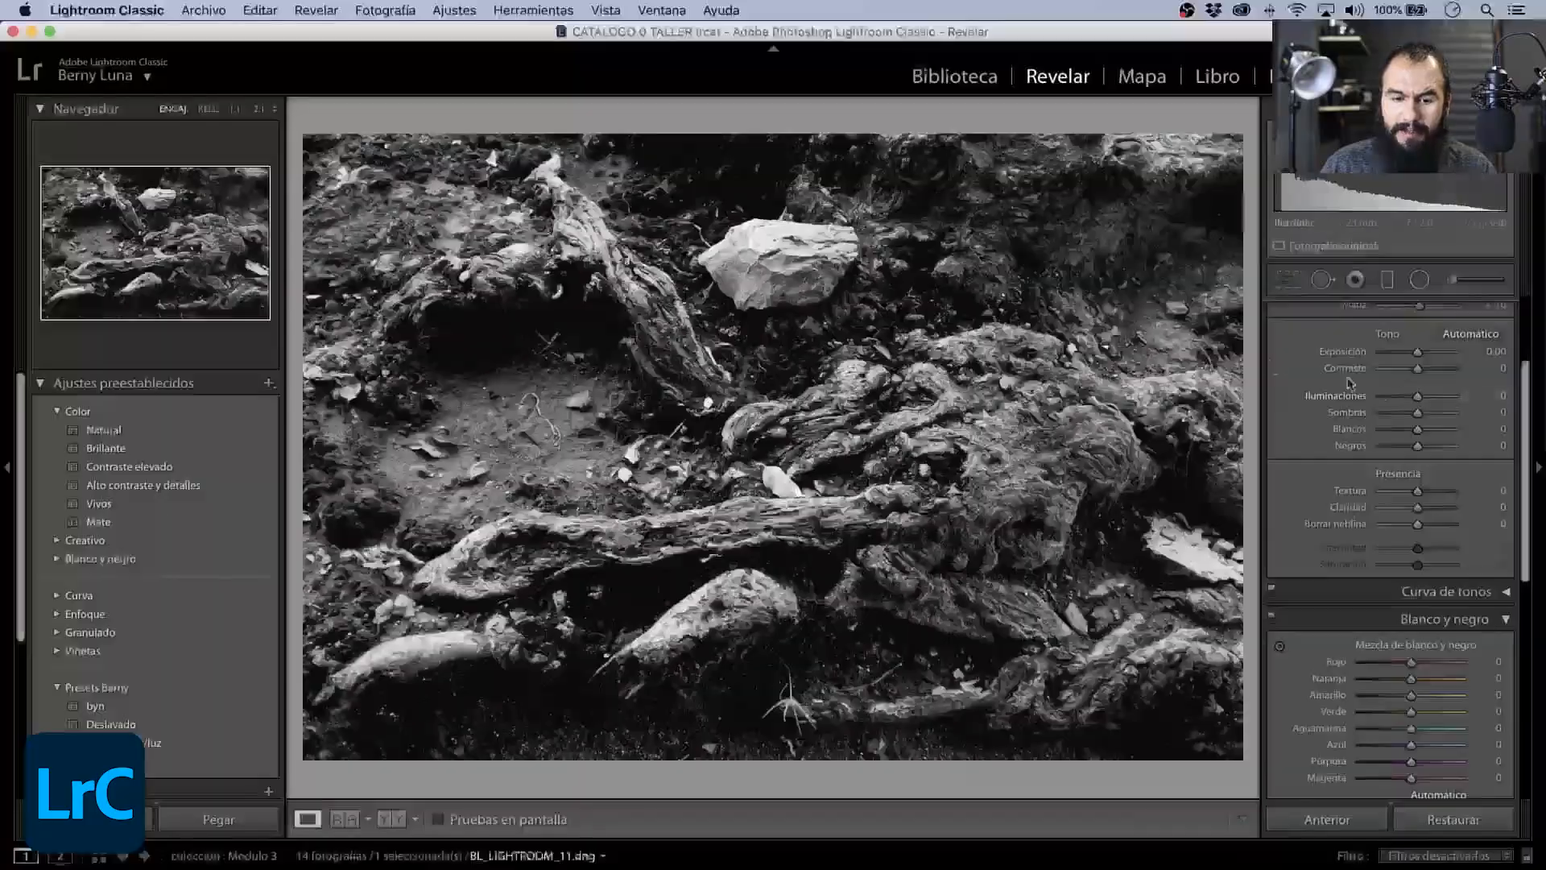
# - Set Iluminaciones to −68 and Sombras to +79 while checking the rock and the trunk at 1:1
pyautogui.click(868, 240)
pyautogui.moveTo(633, 414); pyautogui.dragTo(1047, 450)
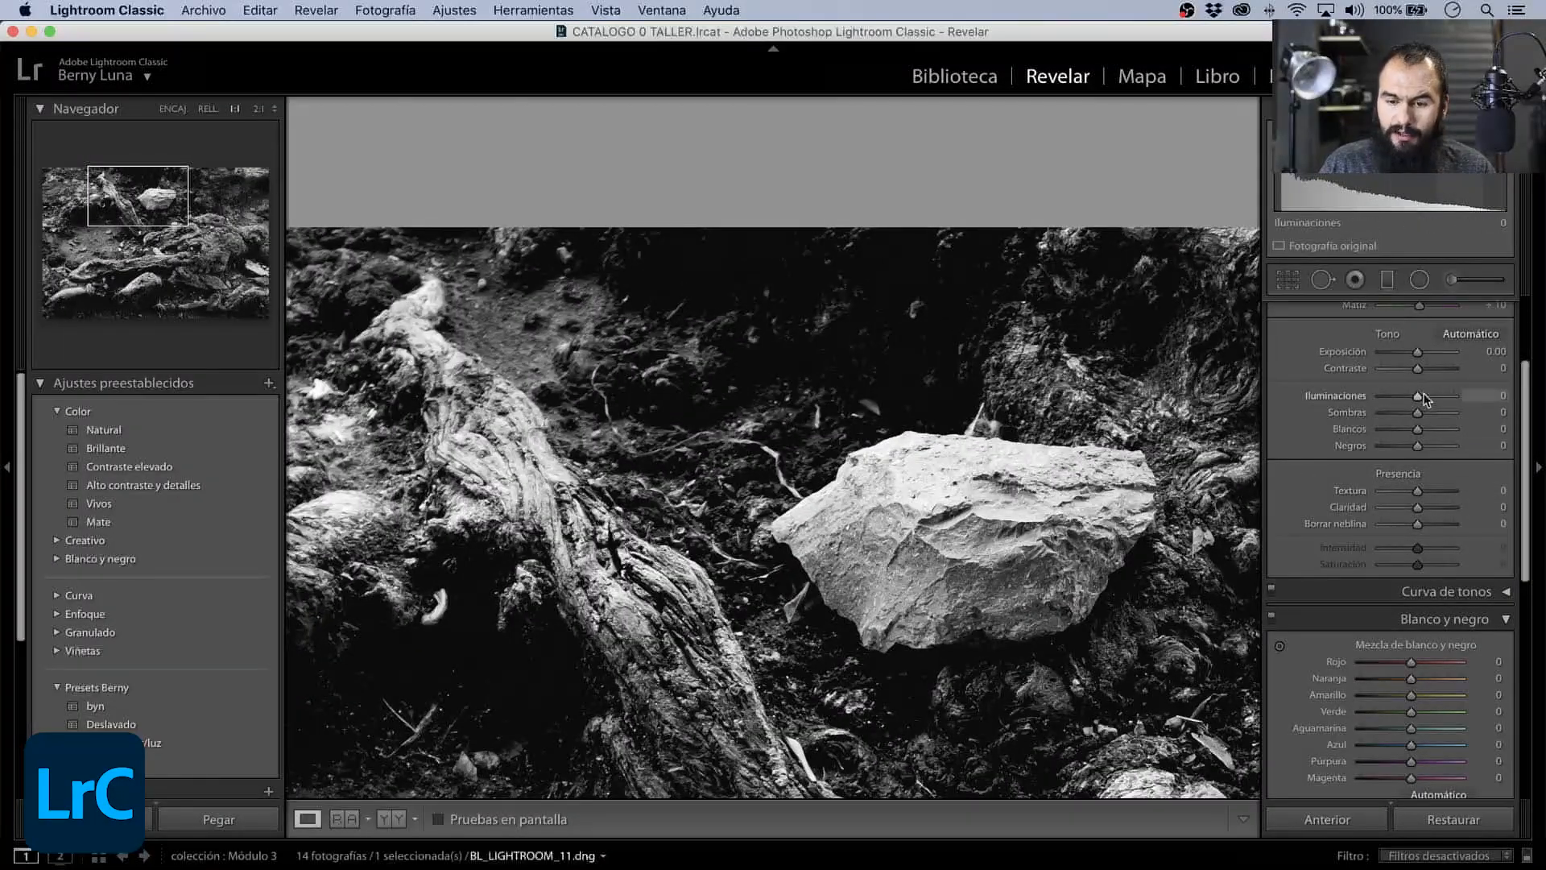
pyautogui.moveTo(1422, 397); pyautogui.dragTo(1380, 400)
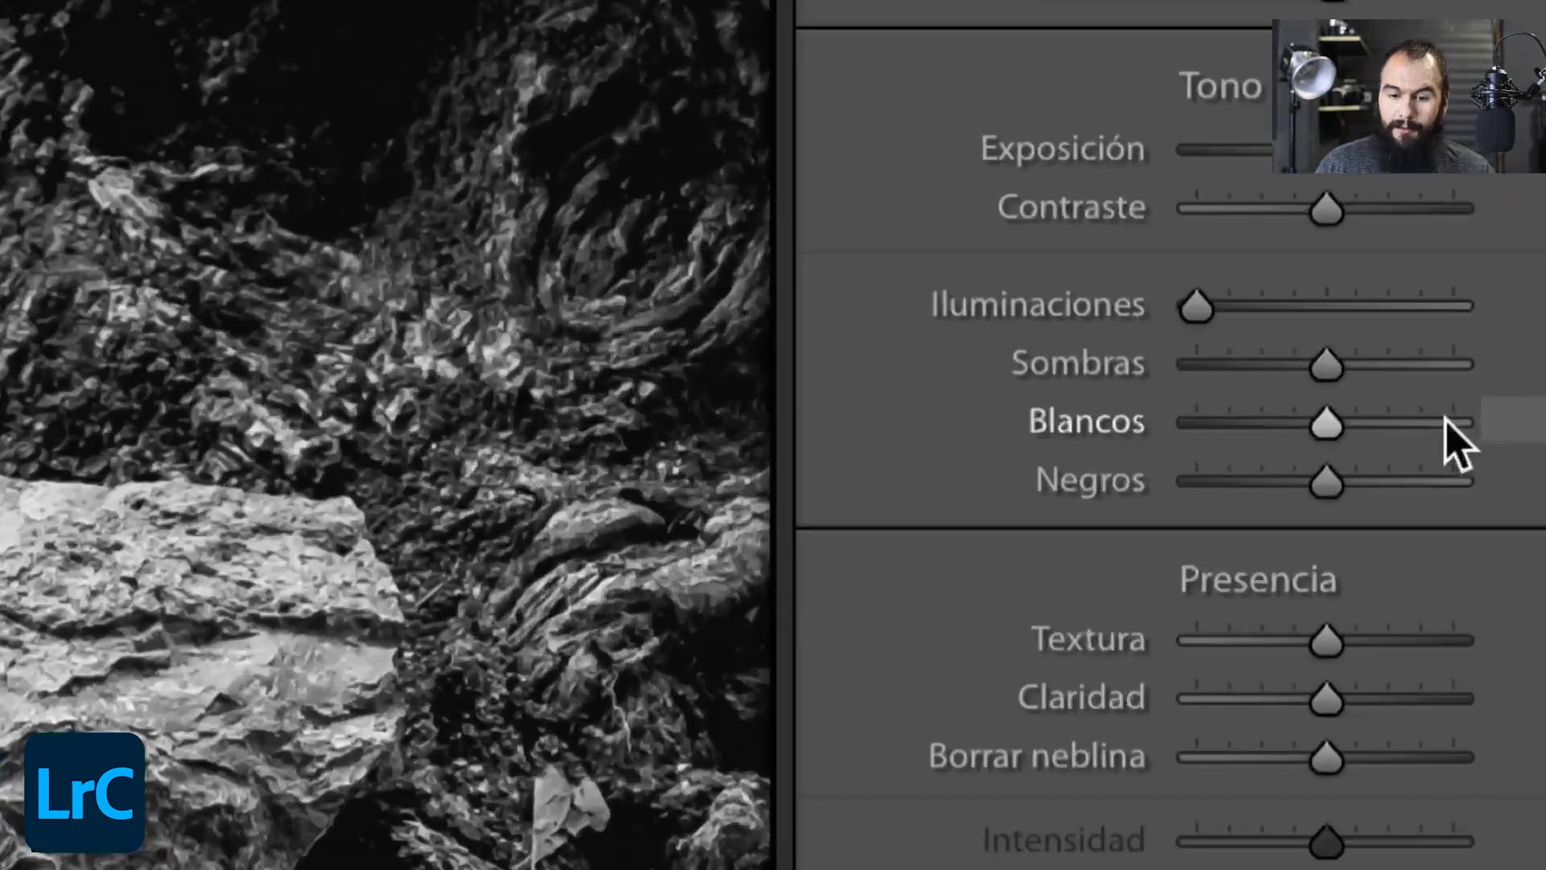
pyautogui.moveTo(1221, 307); pyautogui.dragTo(1238, 306)
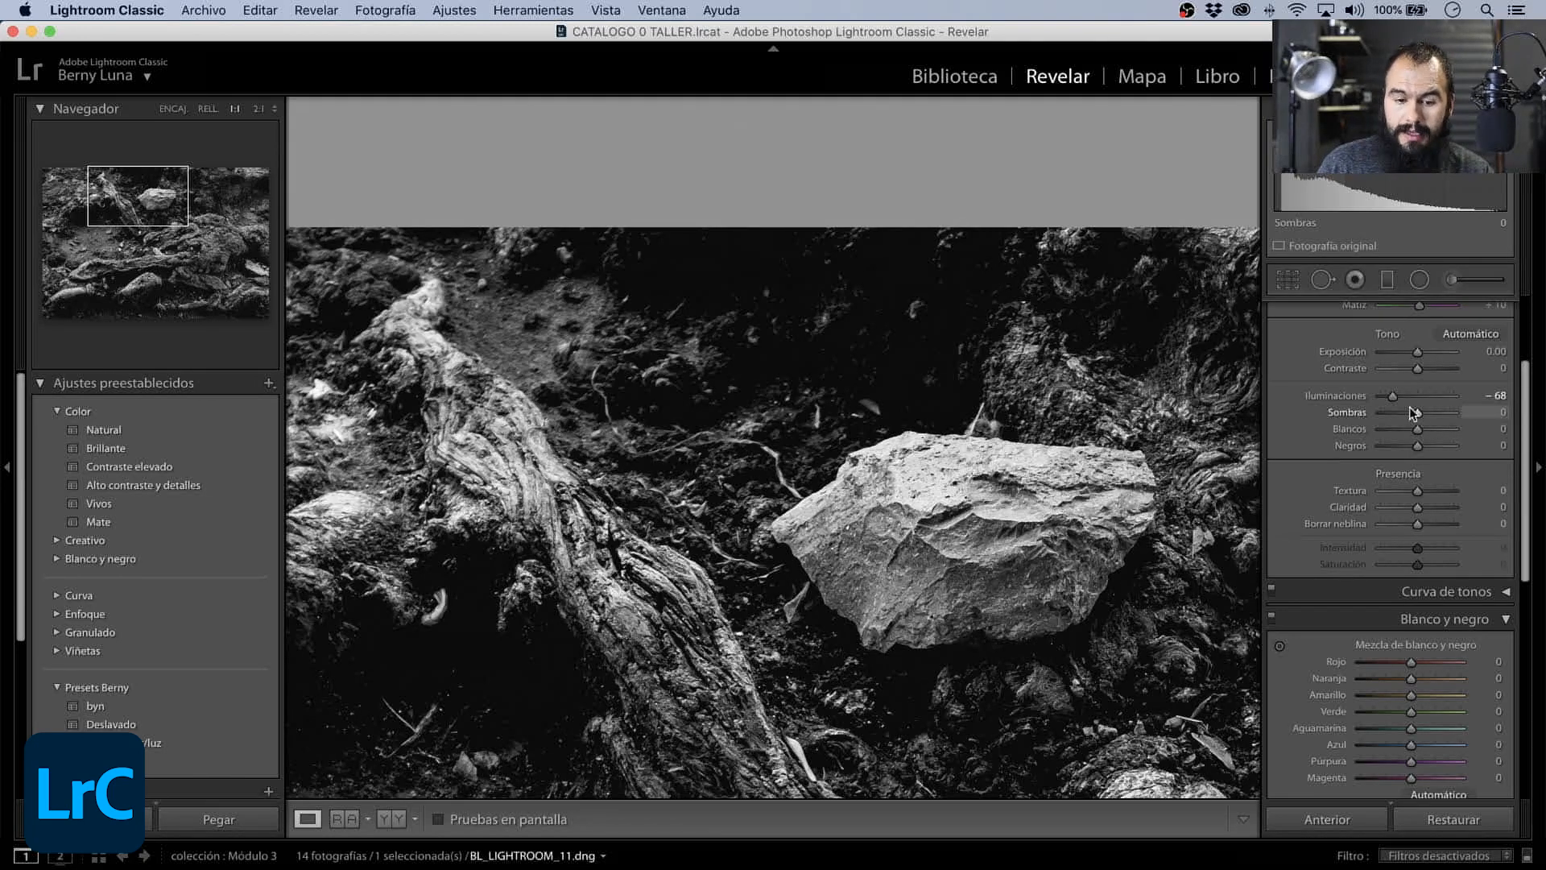
pyautogui.moveTo(917, 355); pyautogui.dragTo(901, 423)
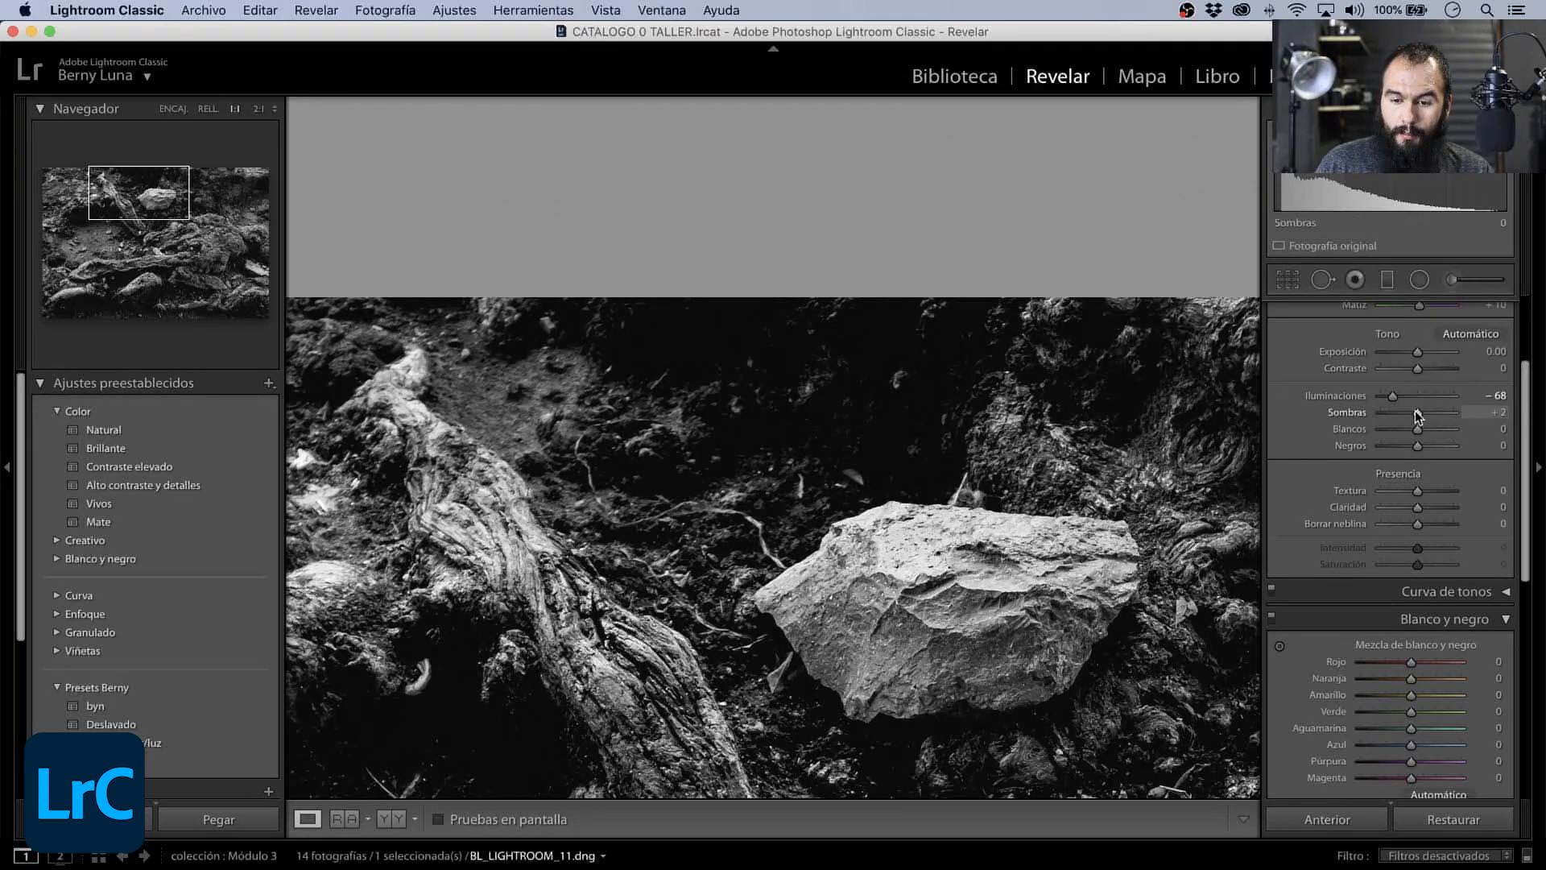
pyautogui.moveTo(1416, 412); pyautogui.dragTo(1445, 415)
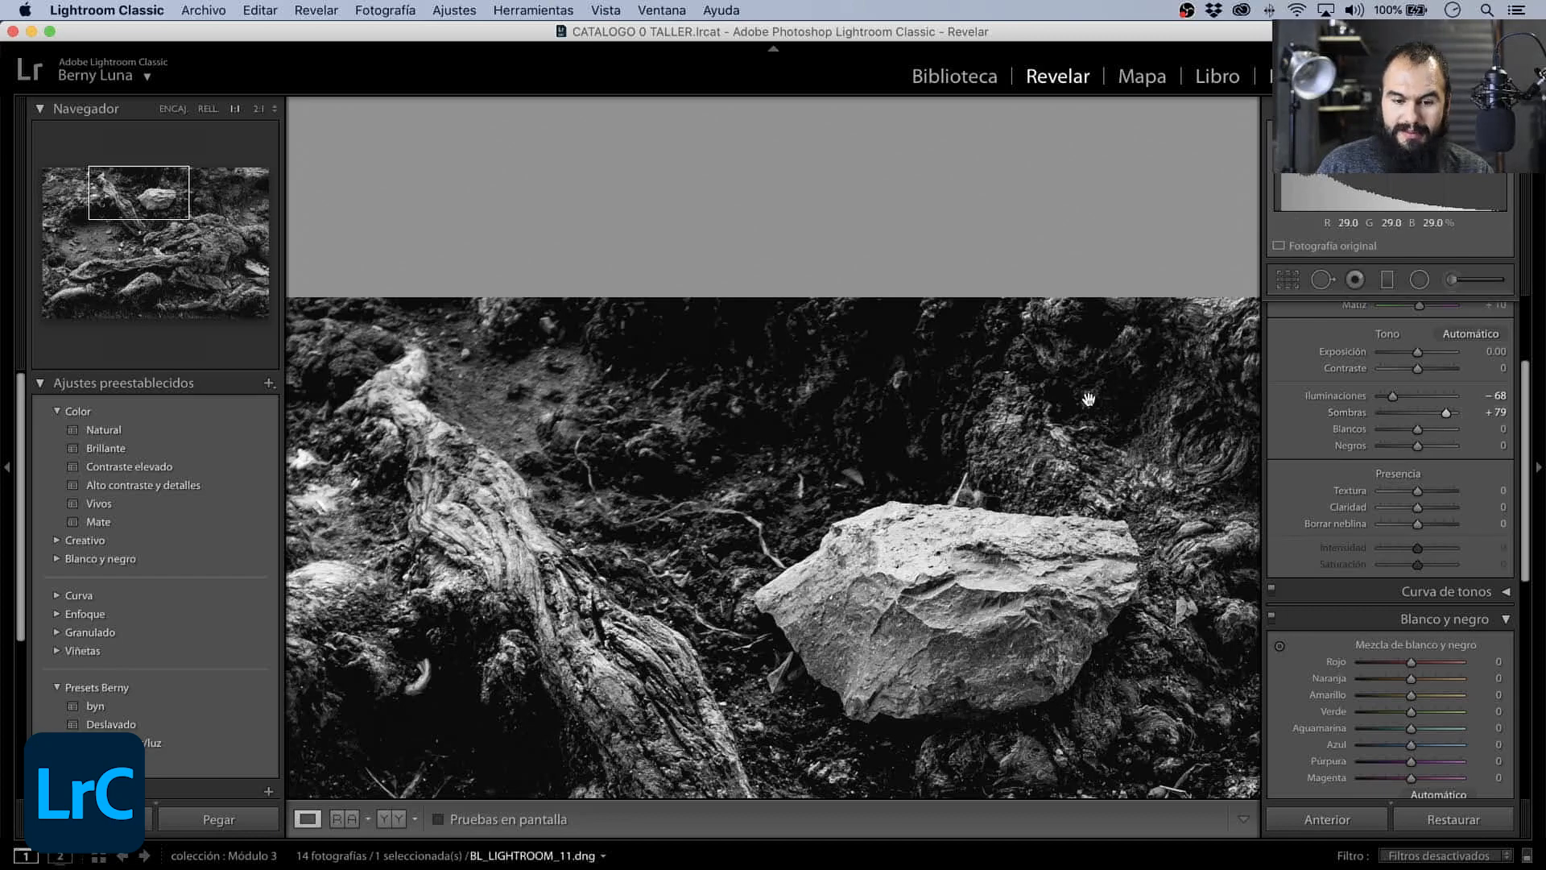
# - Return to the full-photo view and set Contraste to +62 and Exposición to +0.15
pyautogui.click(1087, 424)
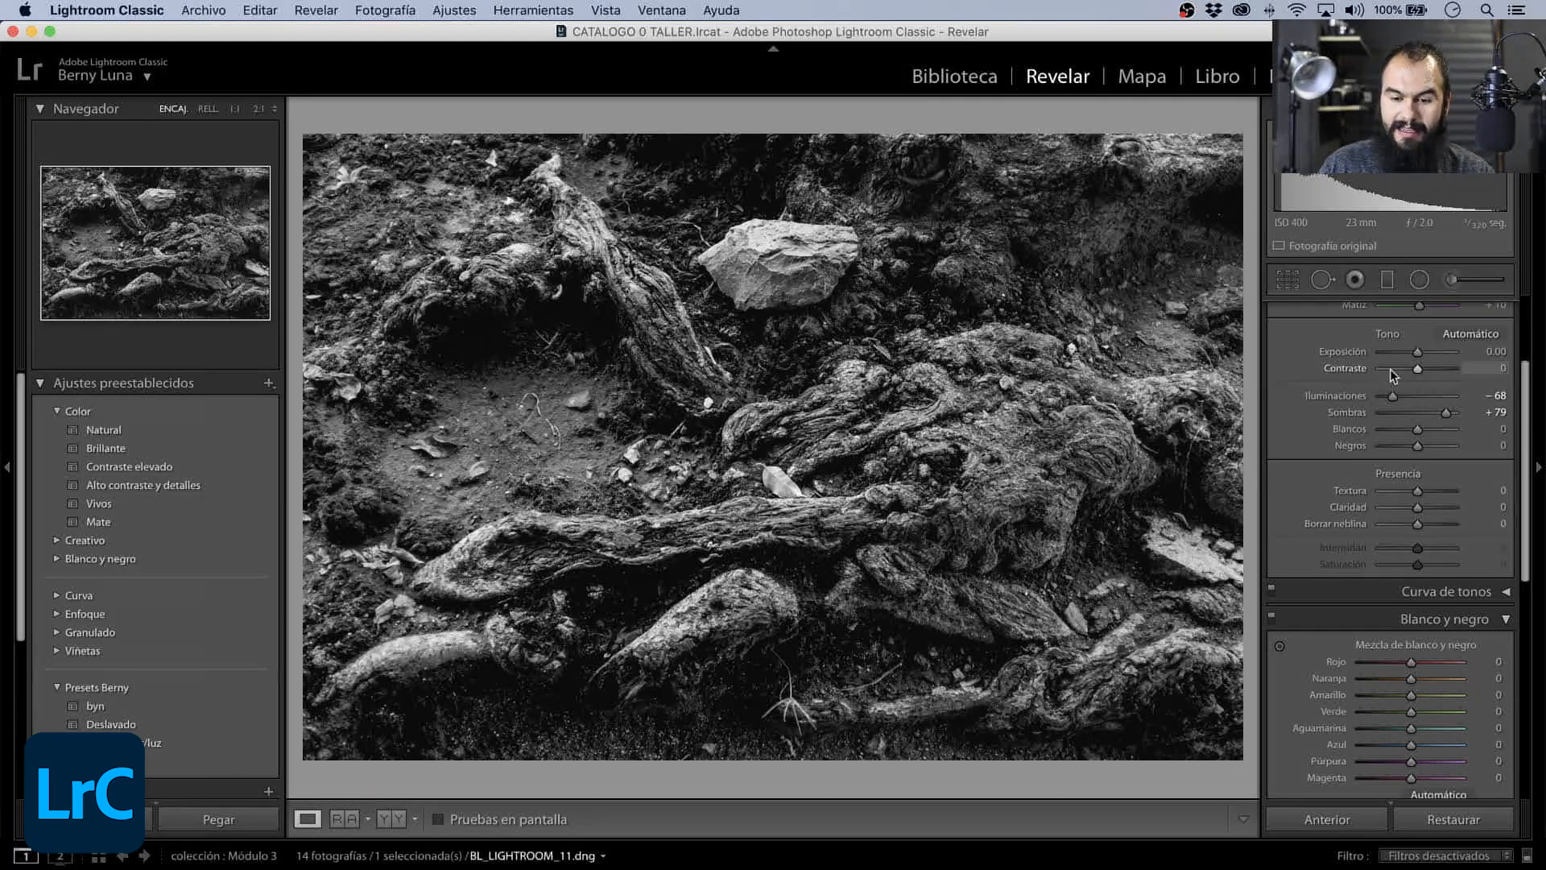
pyautogui.moveTo(1421, 371)
pyautogui.mouseDown()
pyautogui.moveTo(1442, 373)
pyautogui.moveTo(1415, 352)
pyautogui.mouseUp()
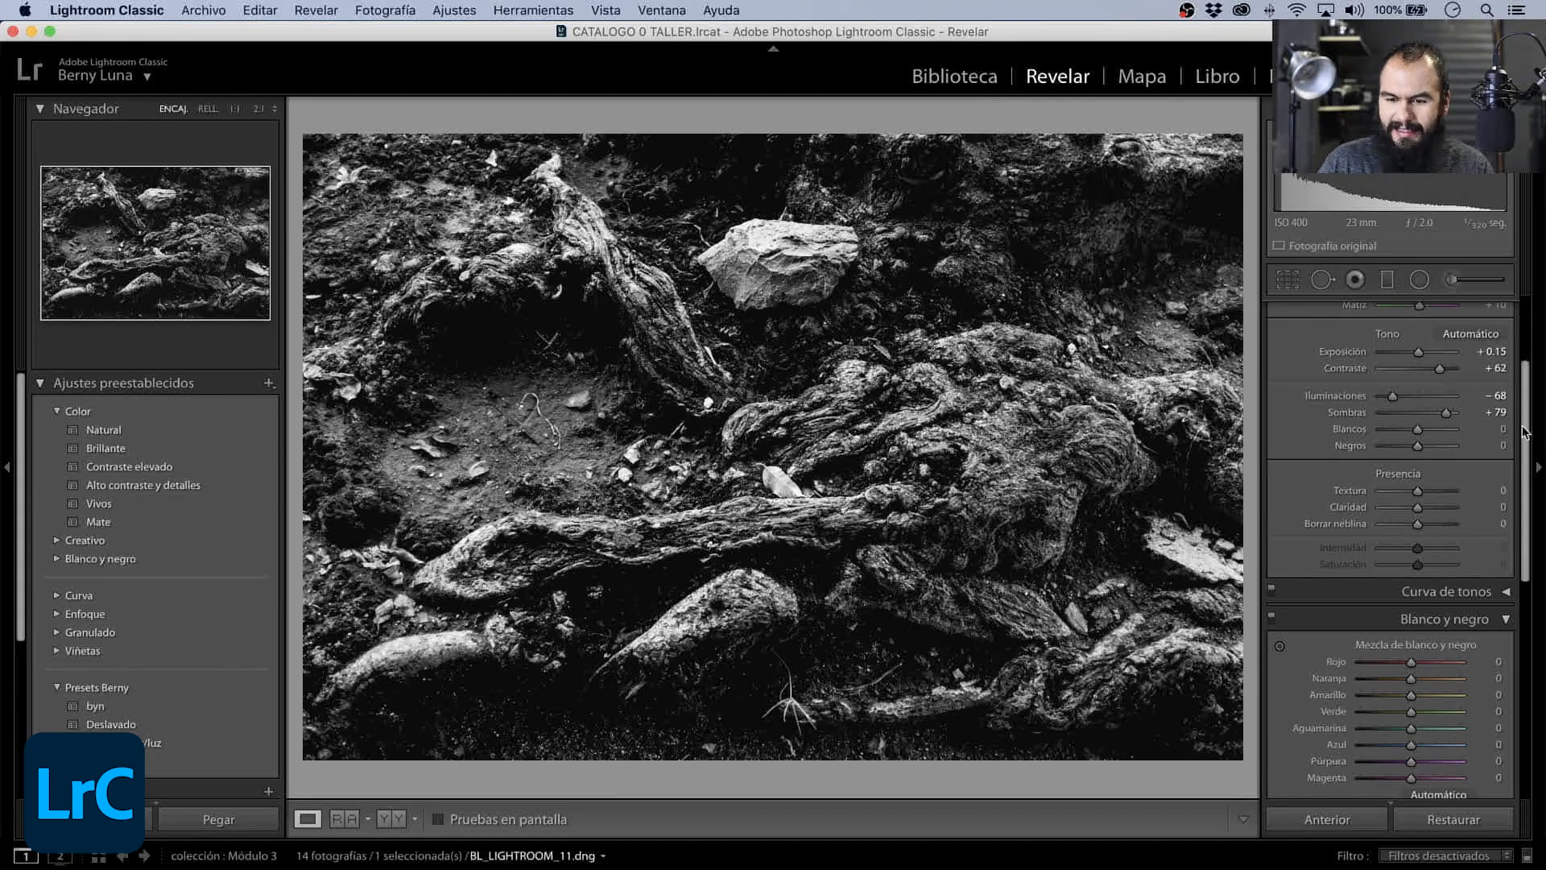
# - Set the Presencia values to Textura +13 and Claridad +4, checking the detail in the roots up close
pyautogui.scroll(-1, 1524, 439)
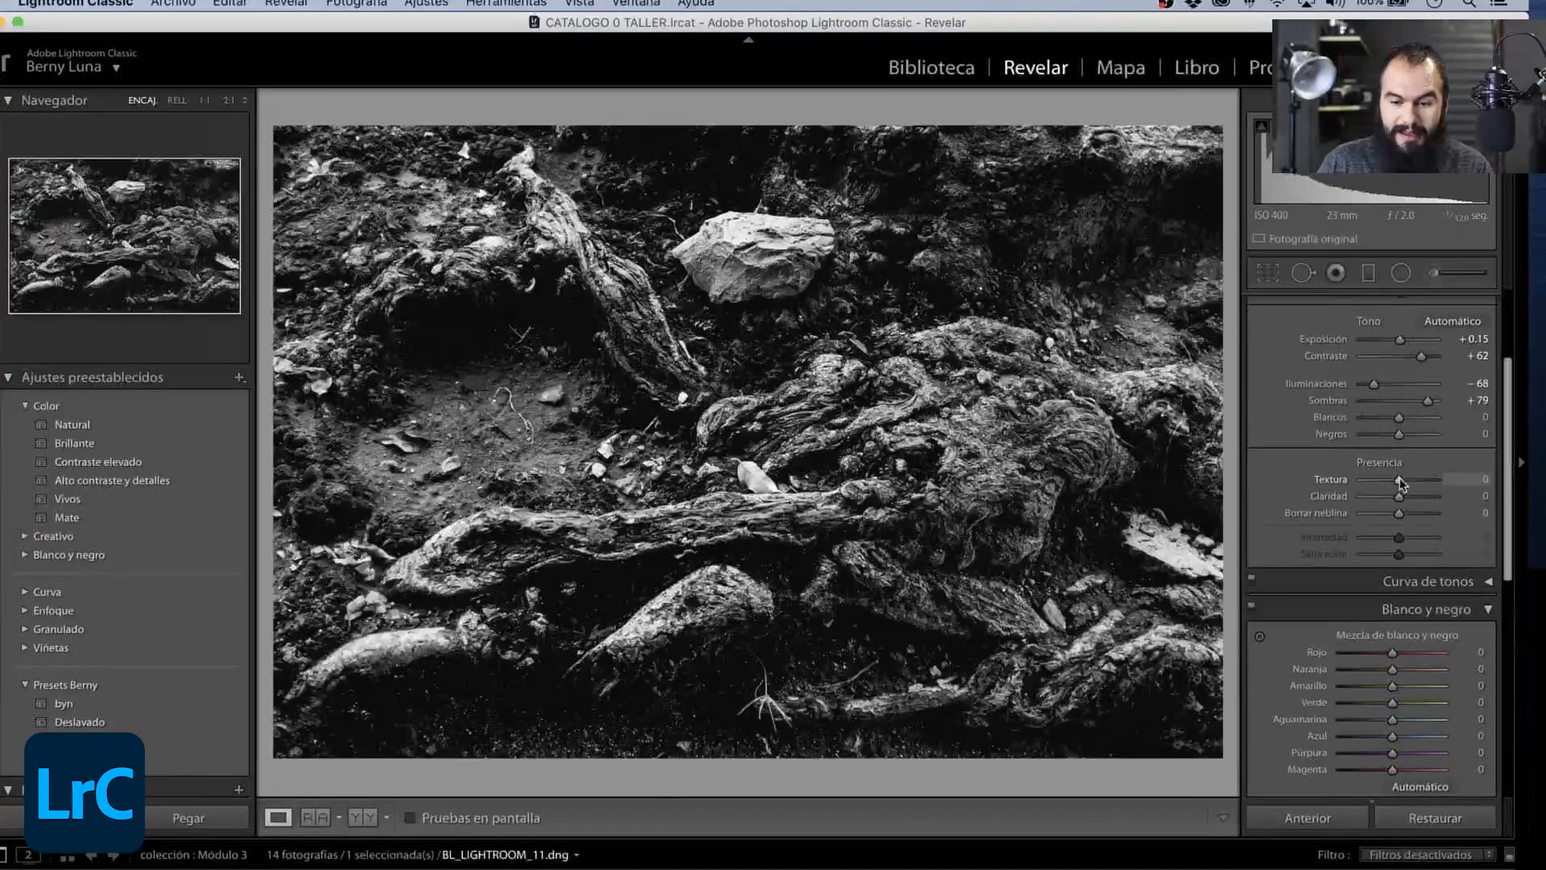
pyautogui.moveTo(1400, 481)
pyautogui.mouseDown()
pyautogui.moveTo(1408, 500)
pyautogui.moveTo(1402, 483)
pyautogui.mouseUp()
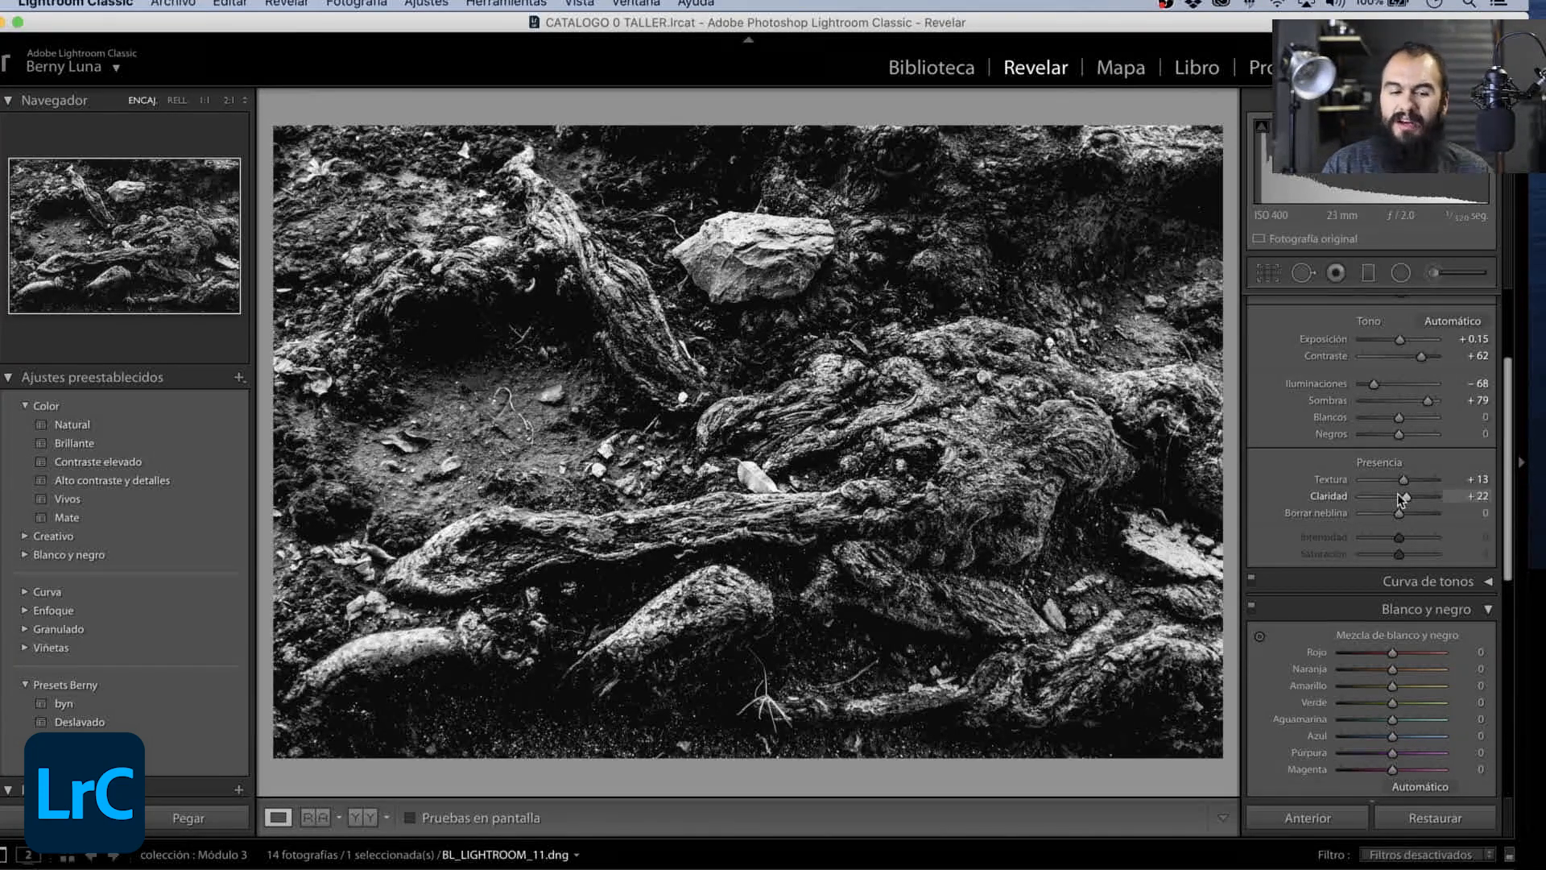
pyautogui.press('z')
pyautogui.moveTo(887, 697); pyautogui.dragTo(473, 369)
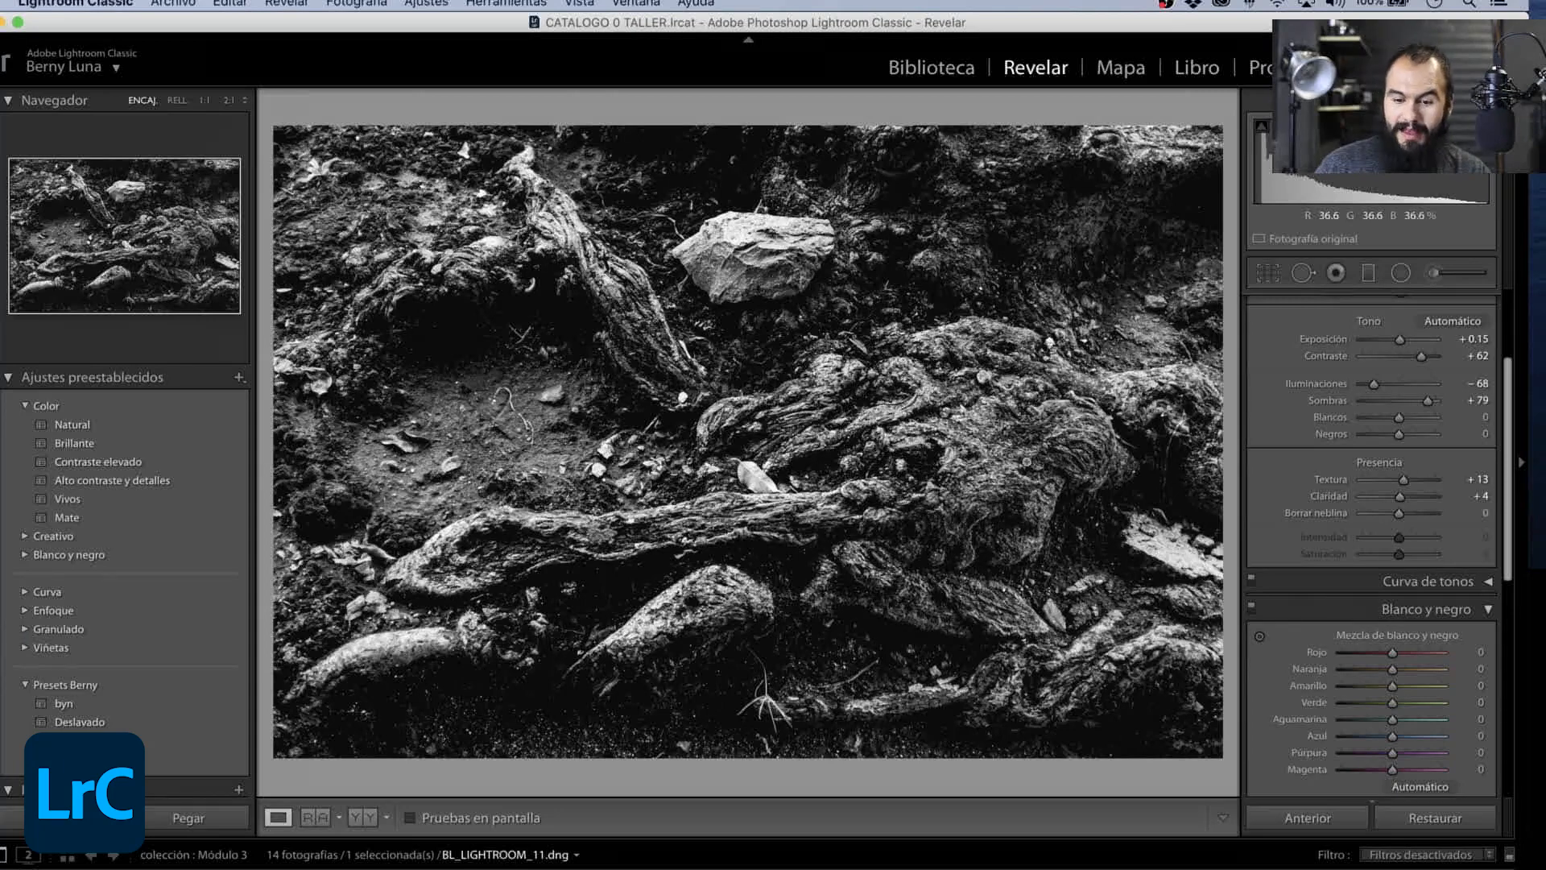
pyautogui.scroll(-5, 1498, 508)
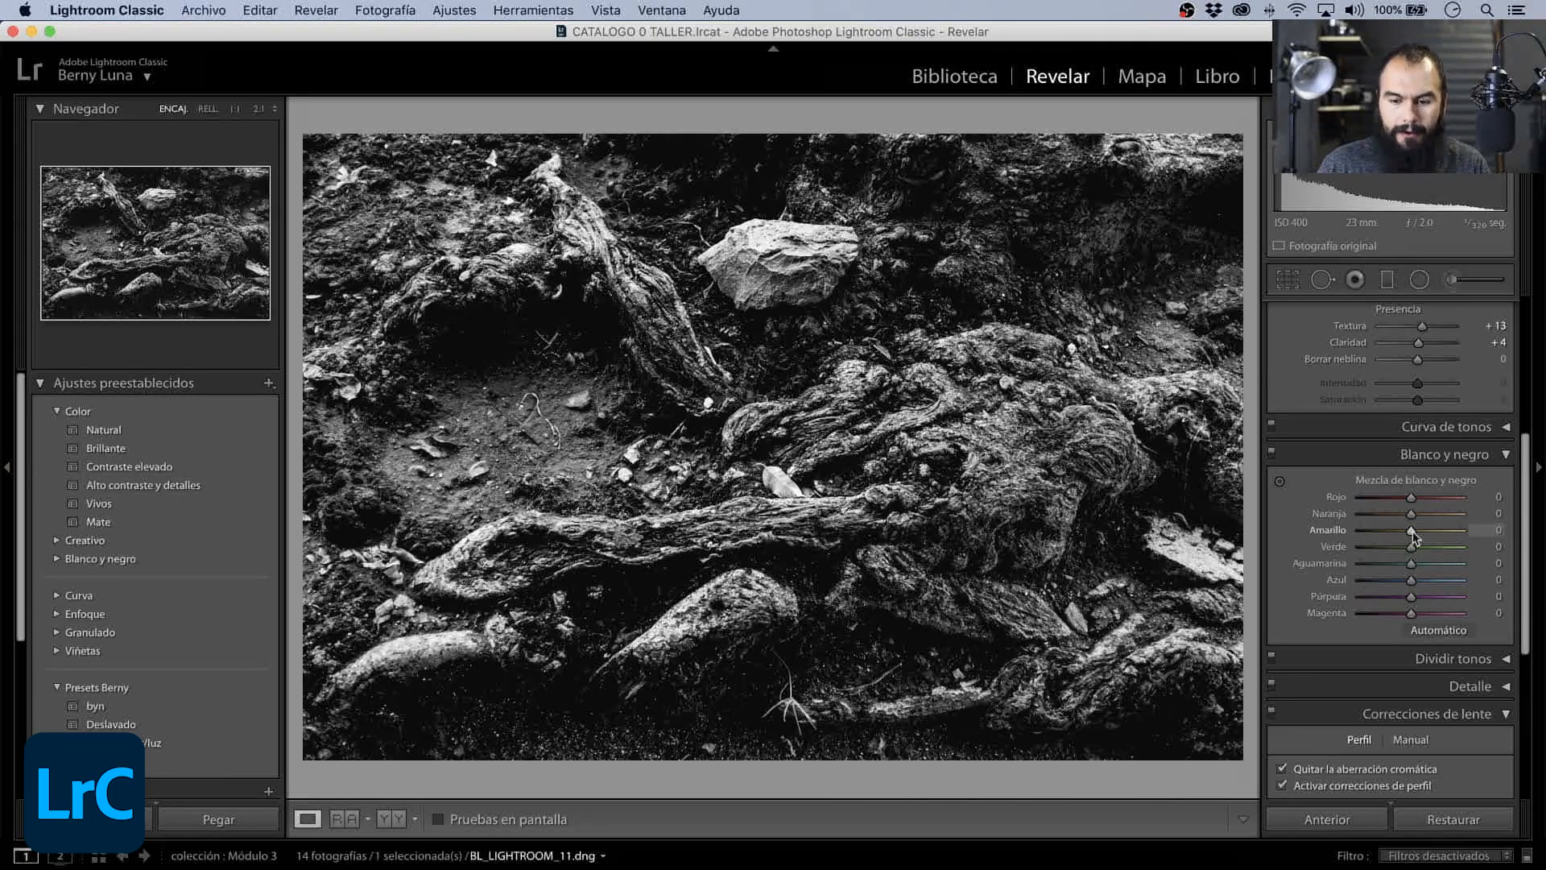
# - Set the black-and-white mix to Rojo +48, Naranja −62, Amarillo −5, Azul +25, Púrpura +43 and Magenta +28
pyautogui.moveTo(1414, 531); pyautogui.dragTo(1382, 516)
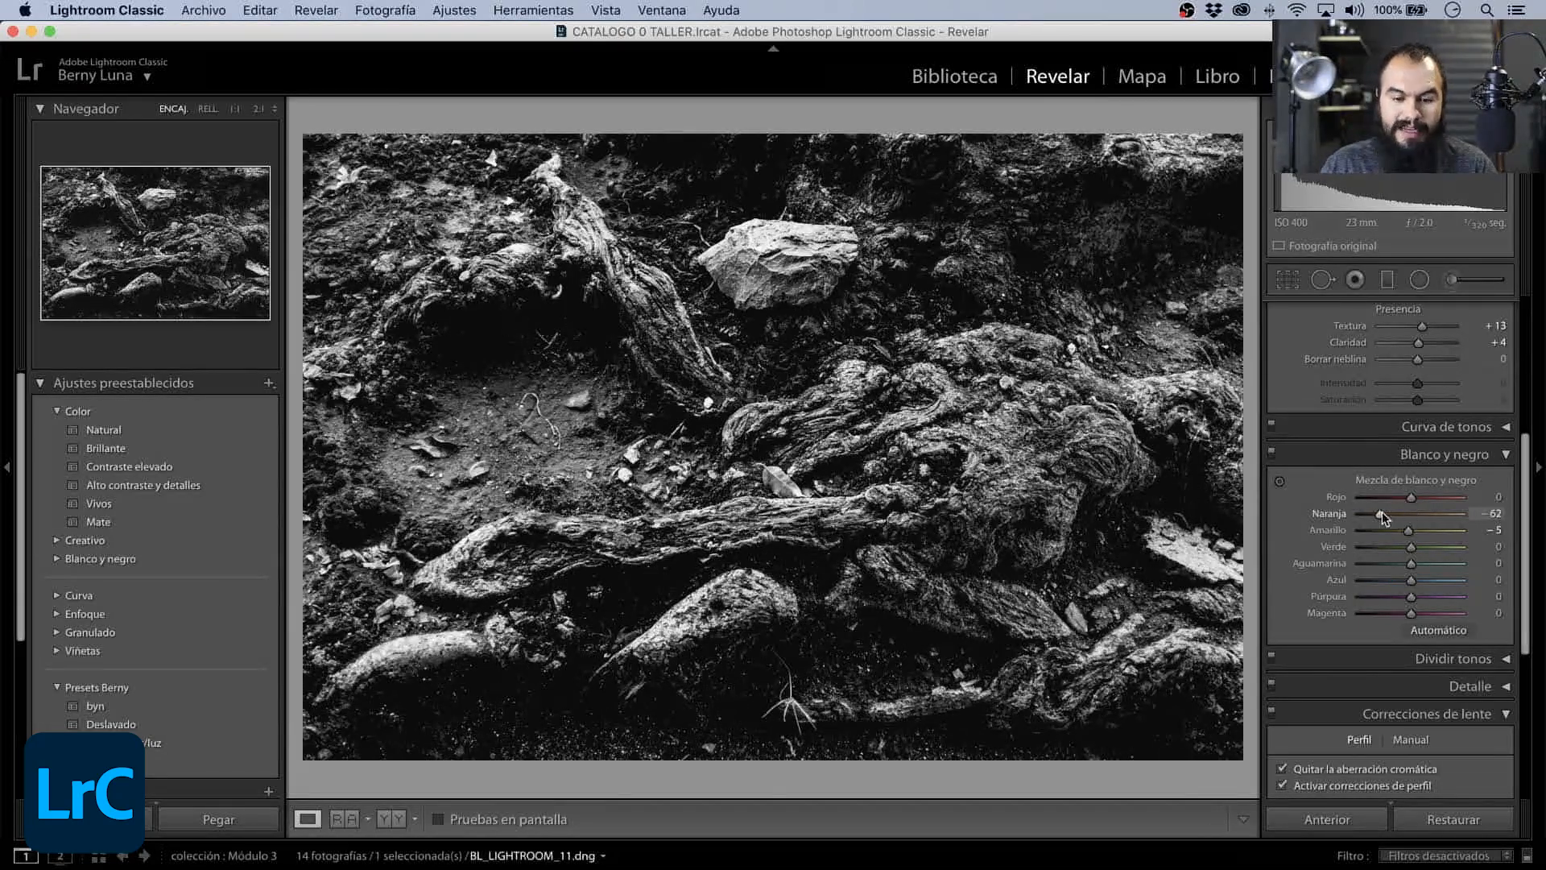
pyautogui.moveTo(1410, 580)
pyautogui.mouseDown()
pyautogui.moveTo(1381, 581)
pyautogui.moveTo(1426, 580)
pyautogui.moveTo(1386, 580)
pyautogui.moveTo(1423, 580)
pyautogui.moveTo(1389, 596)
pyautogui.moveTo(1431, 595)
pyautogui.mouseUp()
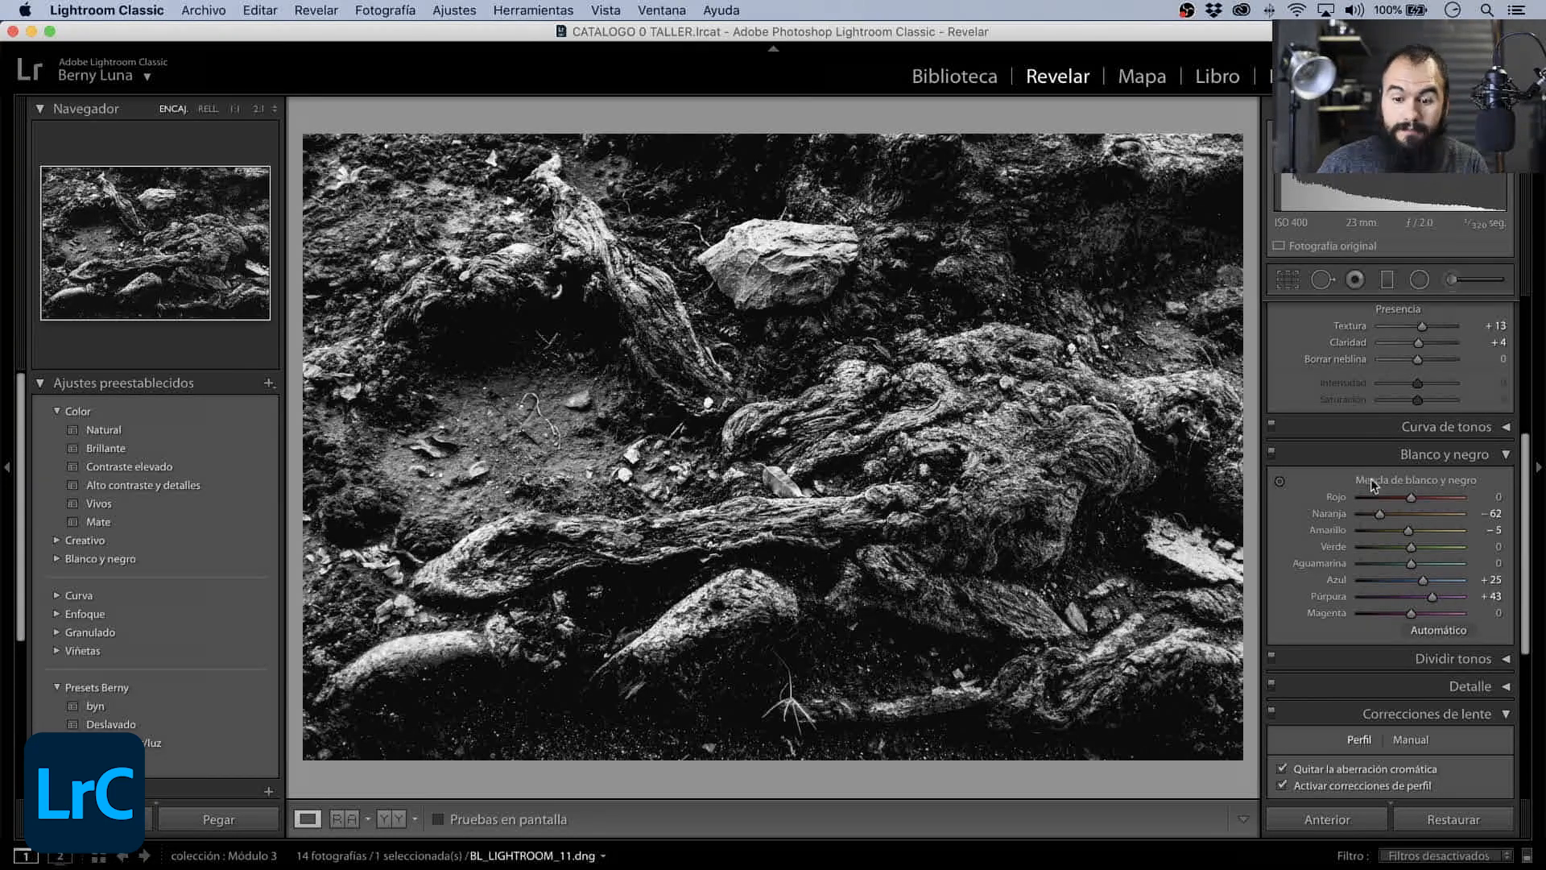
pyautogui.moveTo(1410, 497)
pyautogui.mouseDown()
pyautogui.moveTo(1364, 496)
pyautogui.moveTo(1450, 501)
pyautogui.moveTo(1380, 506)
pyautogui.moveTo(1432, 505)
pyautogui.mouseUp()
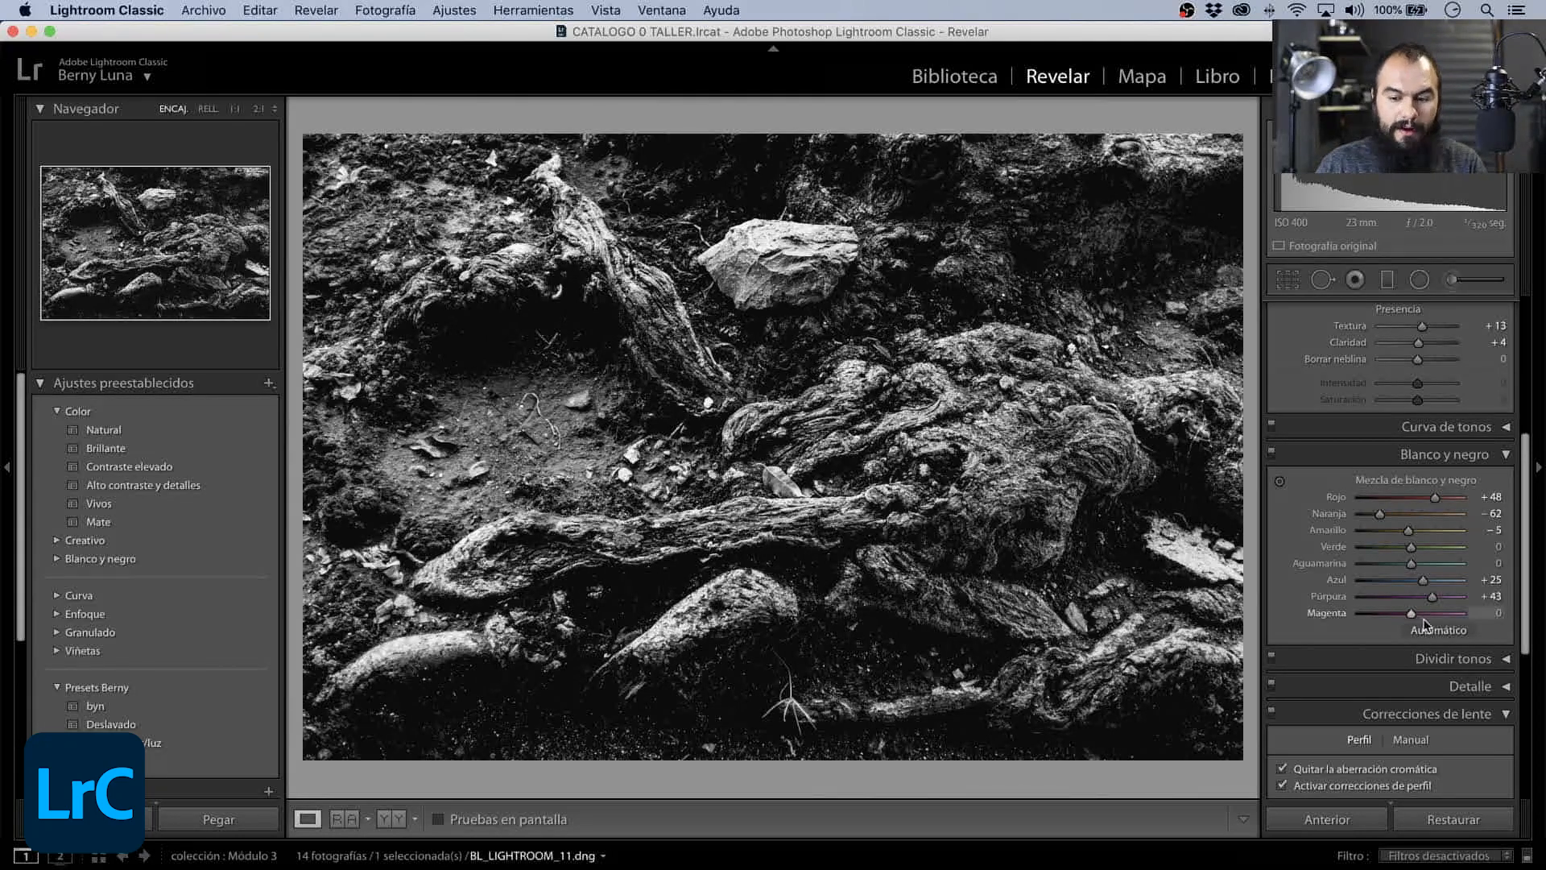
pyautogui.moveTo(1413, 615); pyautogui.dragTo(1427, 586)
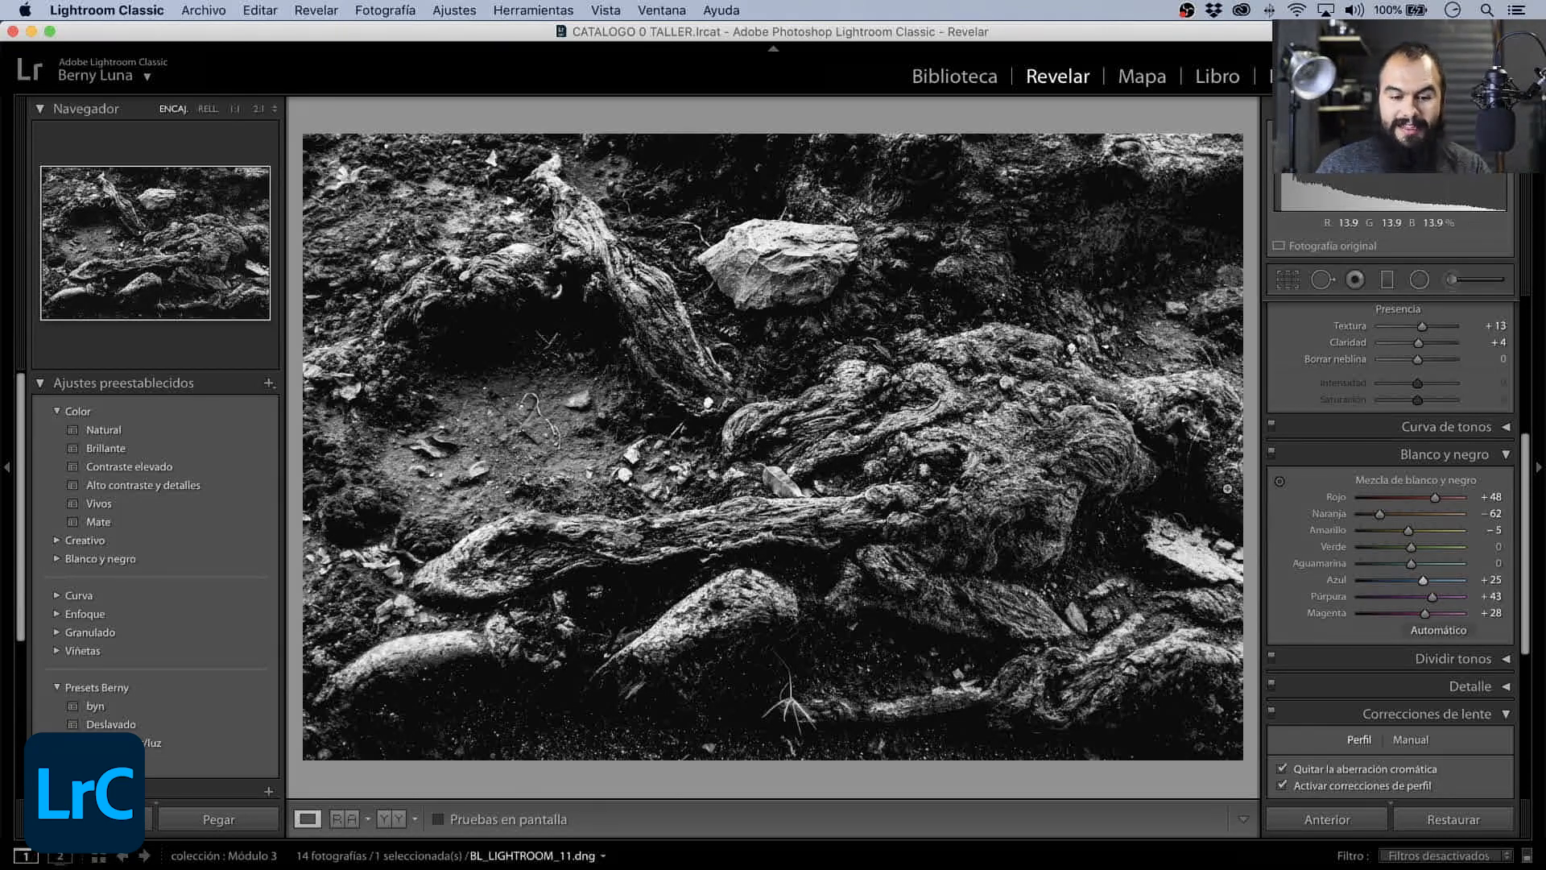
# - Collapse Blanco y negro and Correcciones de lente, and set the post-crop vignette Cantidad to −20 in Efectos
pyautogui.click(1505, 456)
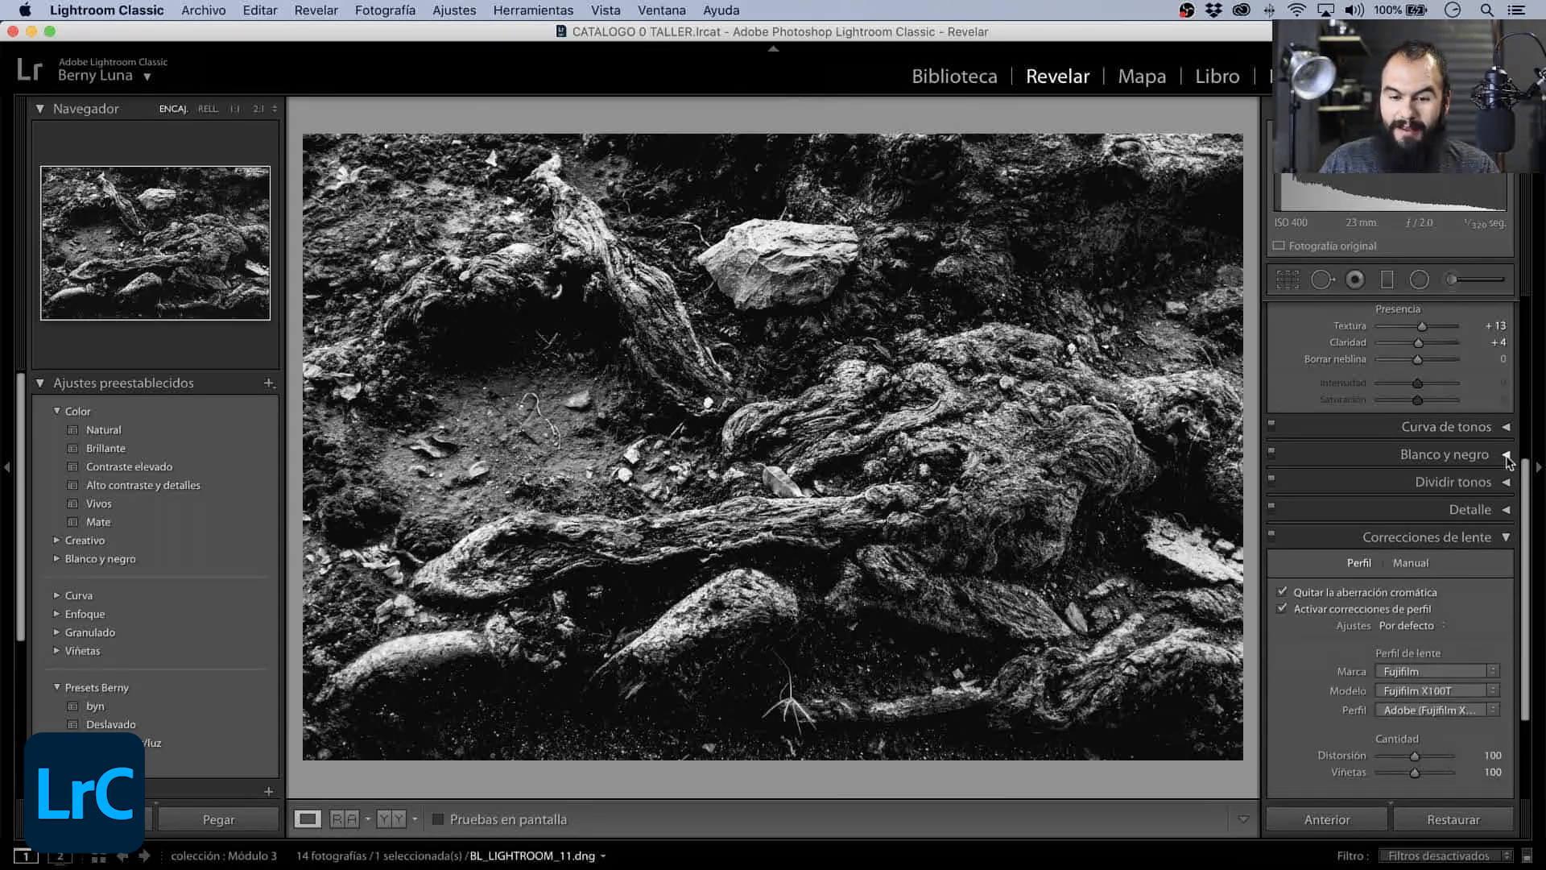
pyautogui.click(1504, 541)
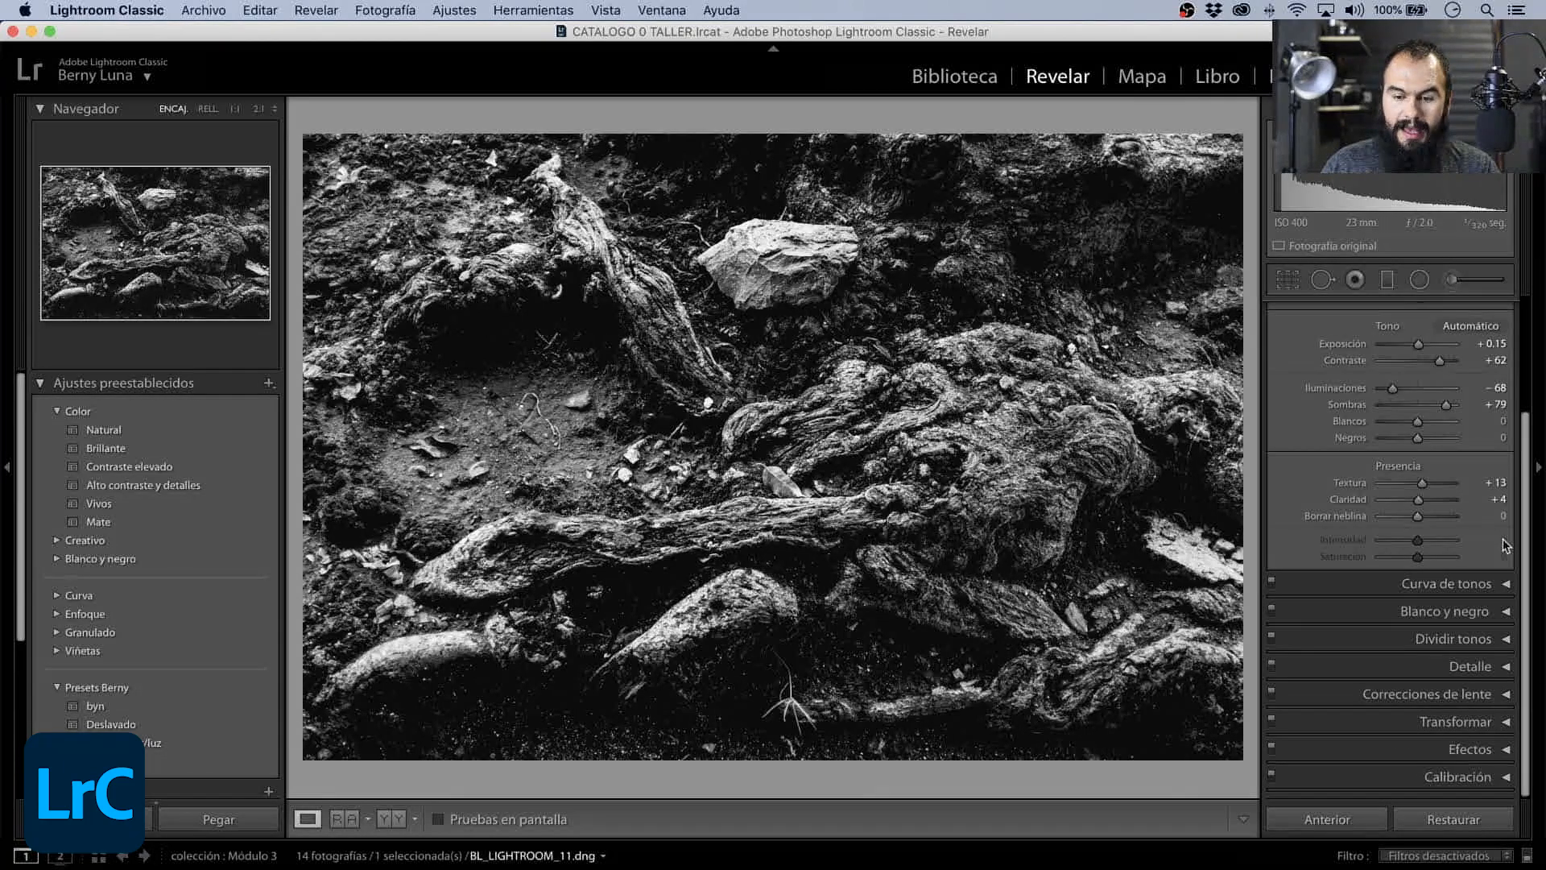
pyautogui.click(1505, 748)
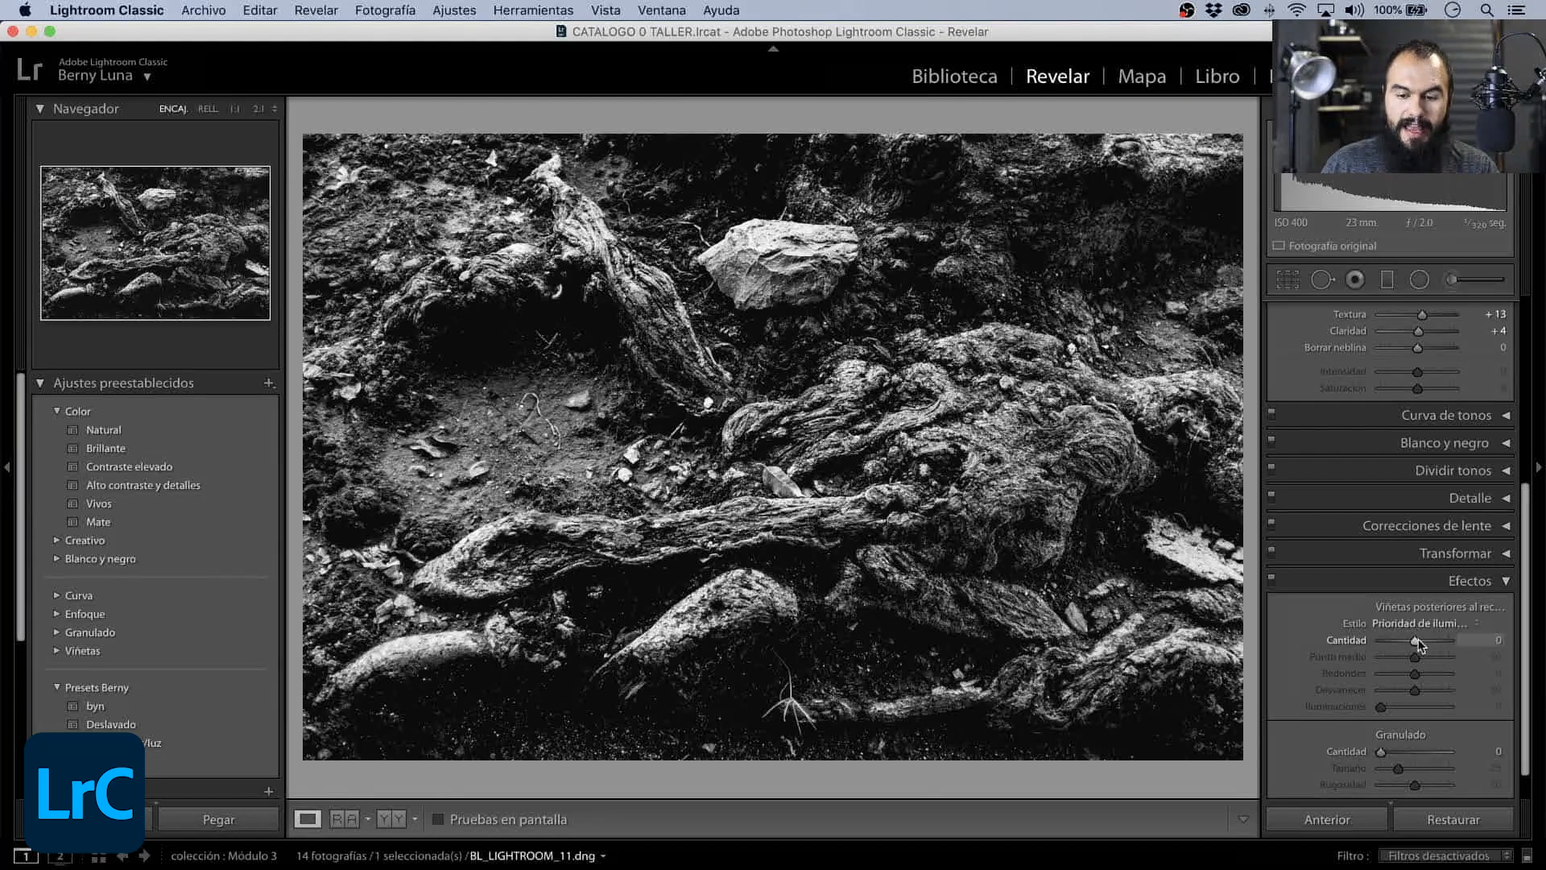
pyautogui.moveTo(1415, 639); pyautogui.dragTo(1408, 645)
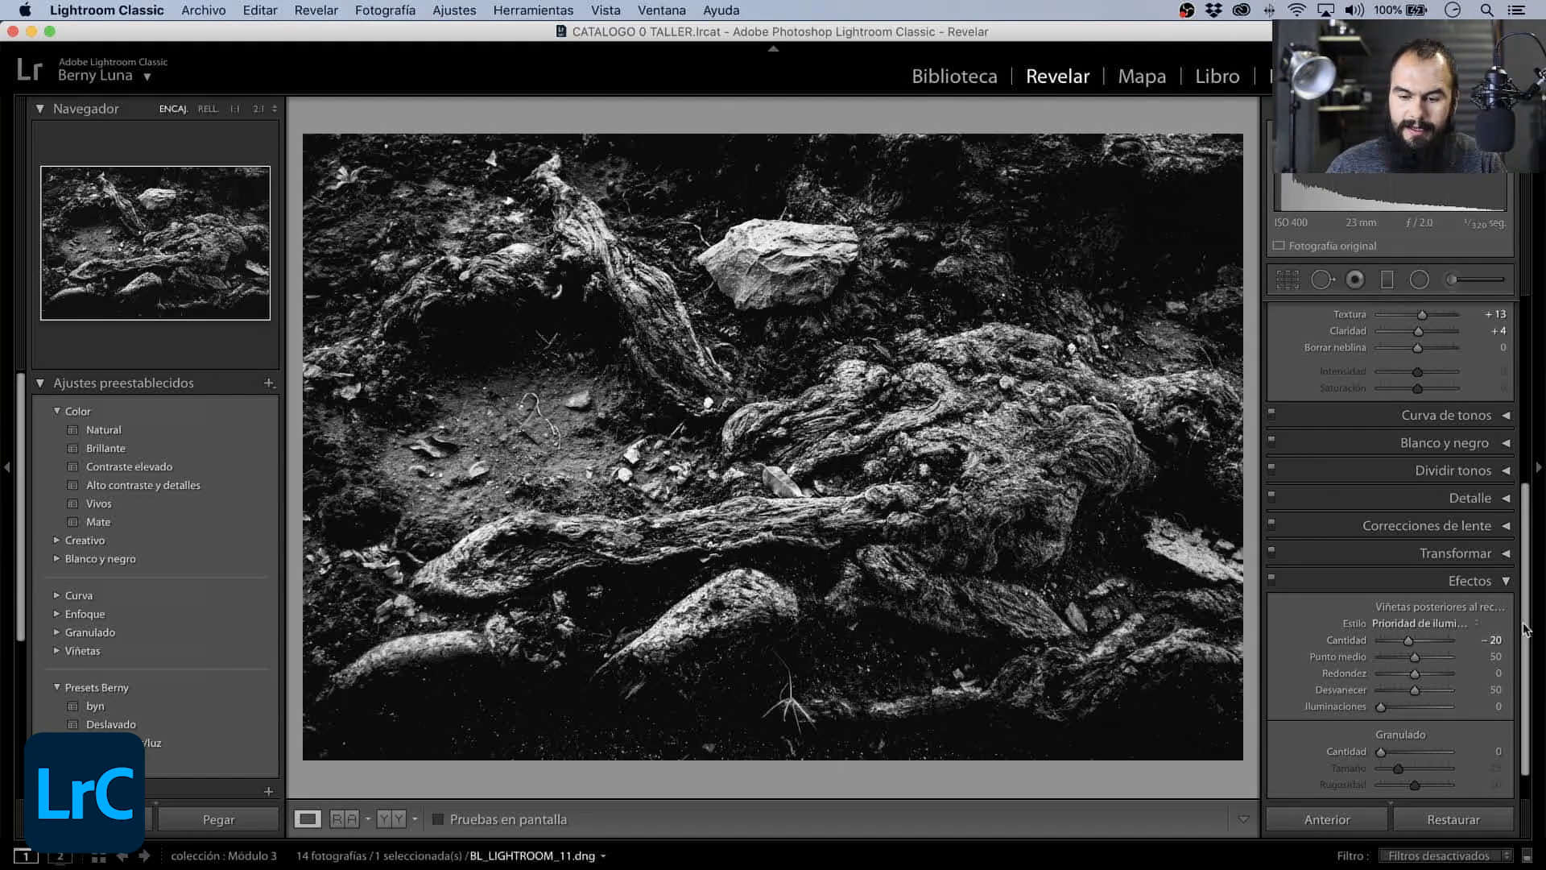
# - Set Blancos to +30, Sombras to +100 and Iluminaciones to −73 in the basic tone settings
pyautogui.moveTo(1524, 632); pyautogui.dragTo(1524, 497)
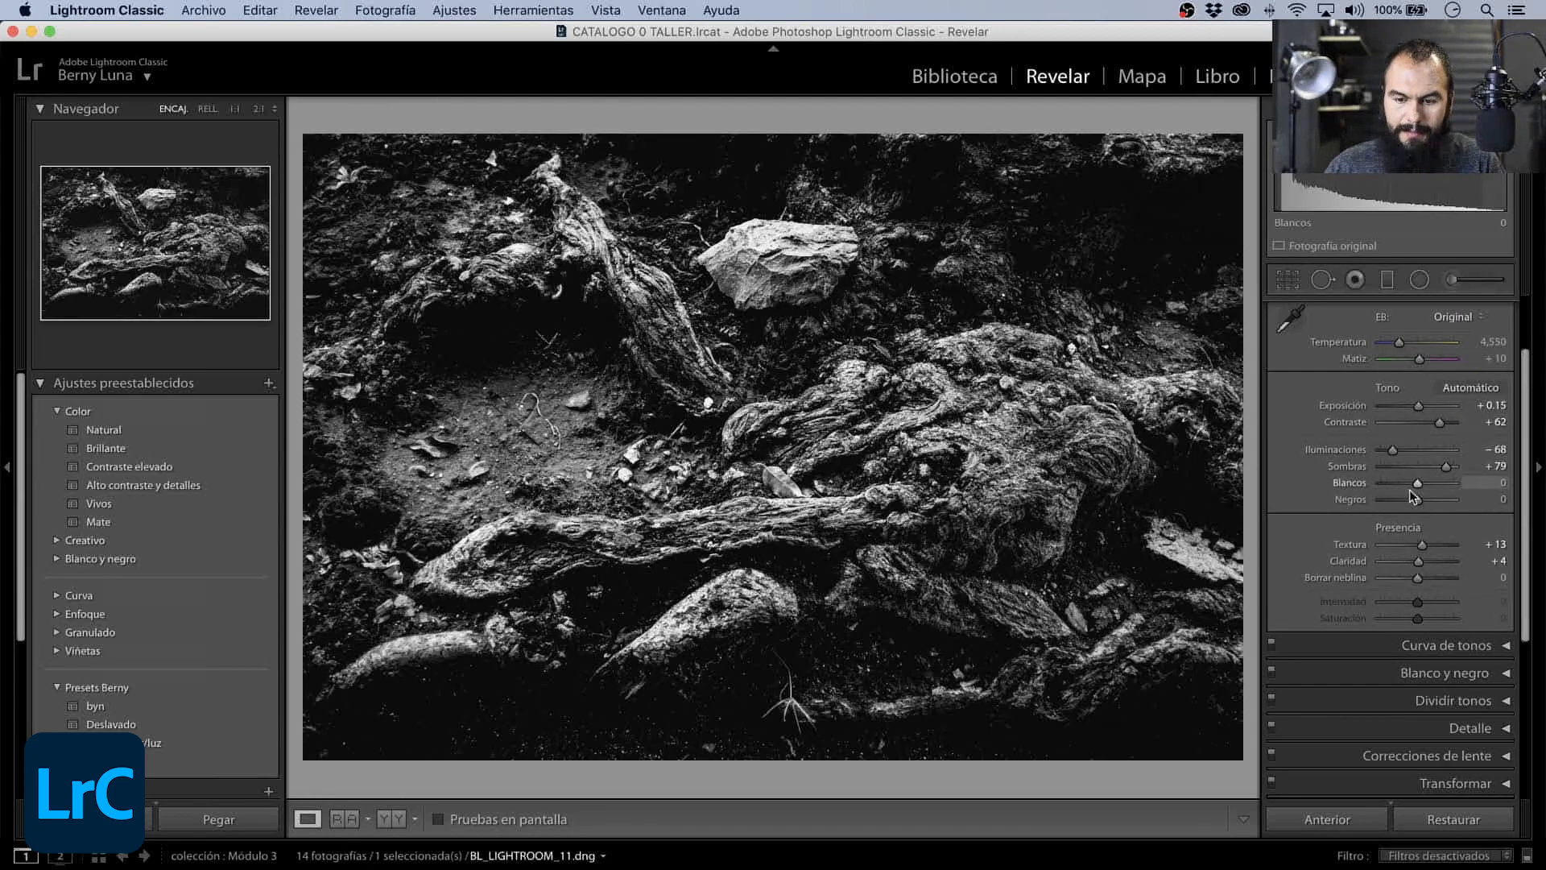
pyautogui.moveTo(1418, 483); pyautogui.dragTo(1427, 484)
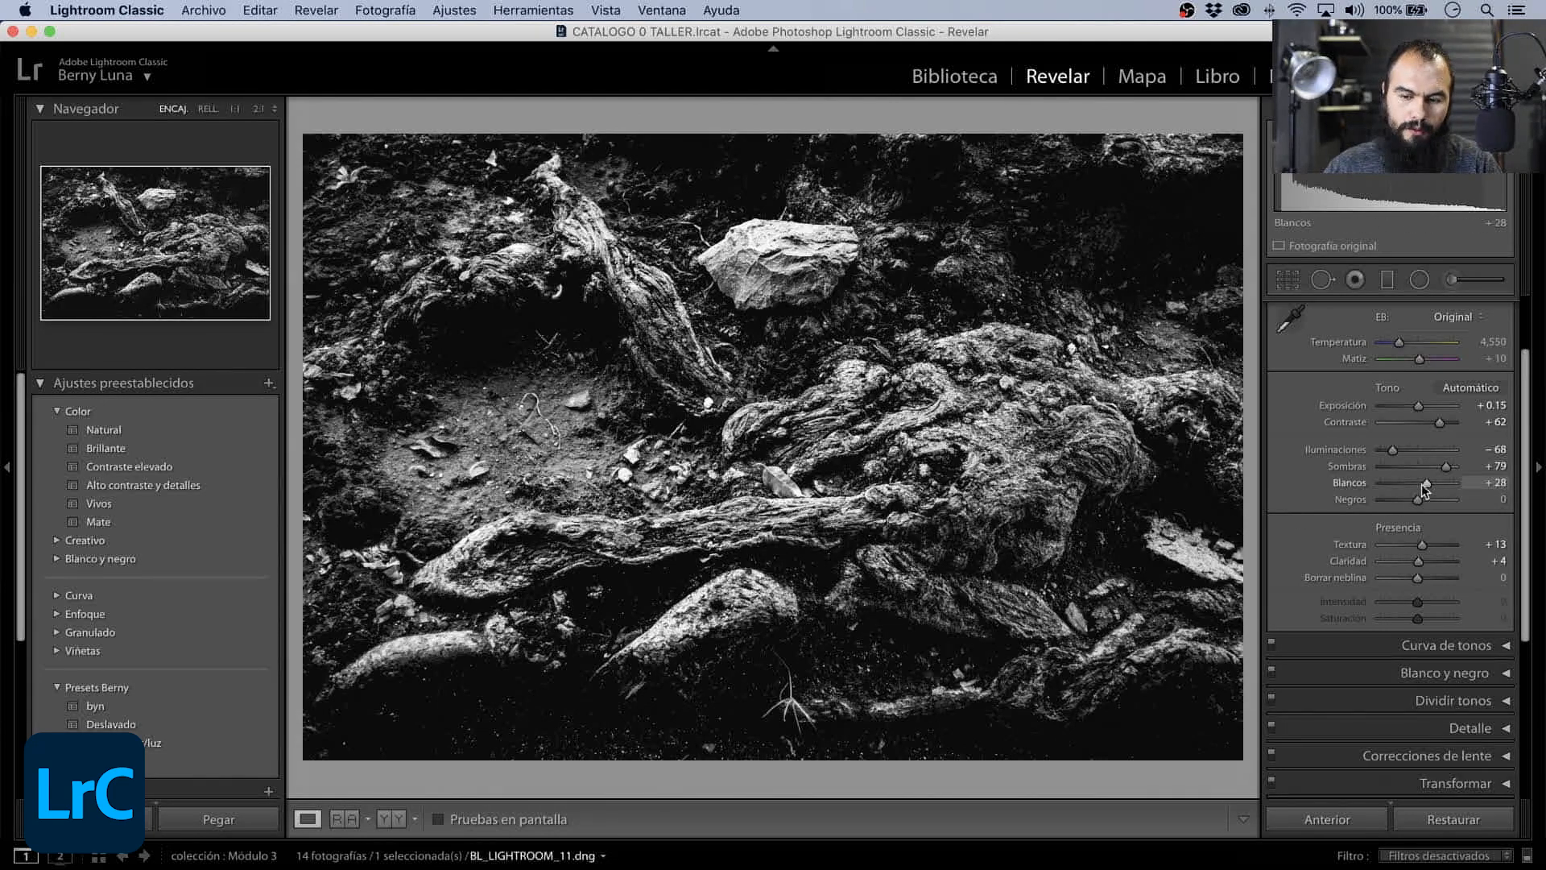
pyautogui.moveTo(1422, 484); pyautogui.dragTo(1395, 464)
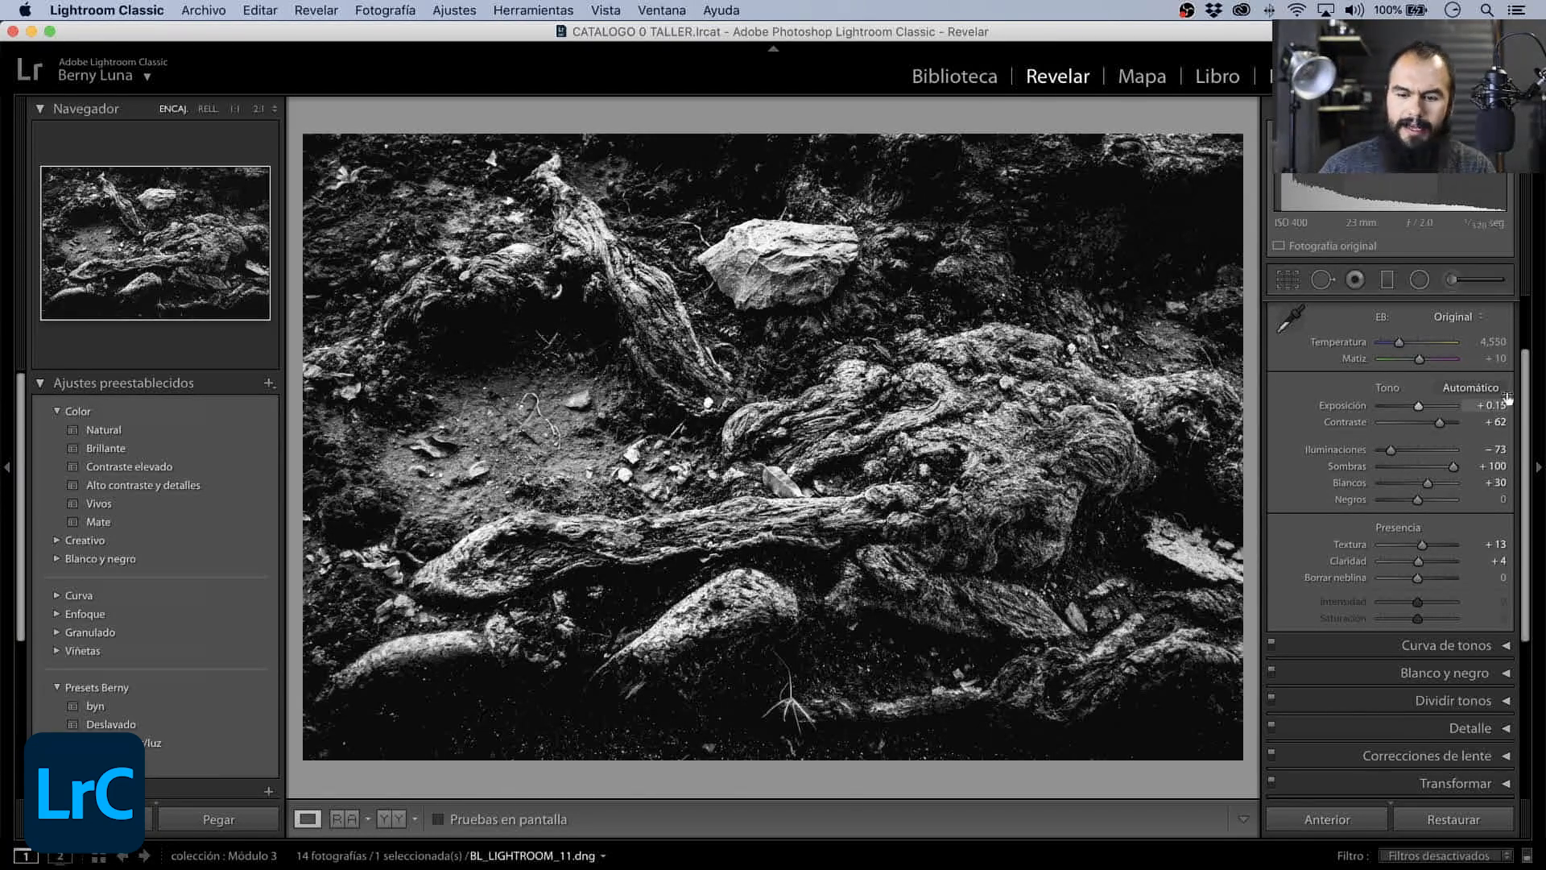
# - Set the Enfoque values to Cantidad 79 and Radio 1.2, checking the rock and roots at 1:1
pyautogui.scroll(-1, 1528, 414)
pyautogui.scroll(-10, 1528, 414)
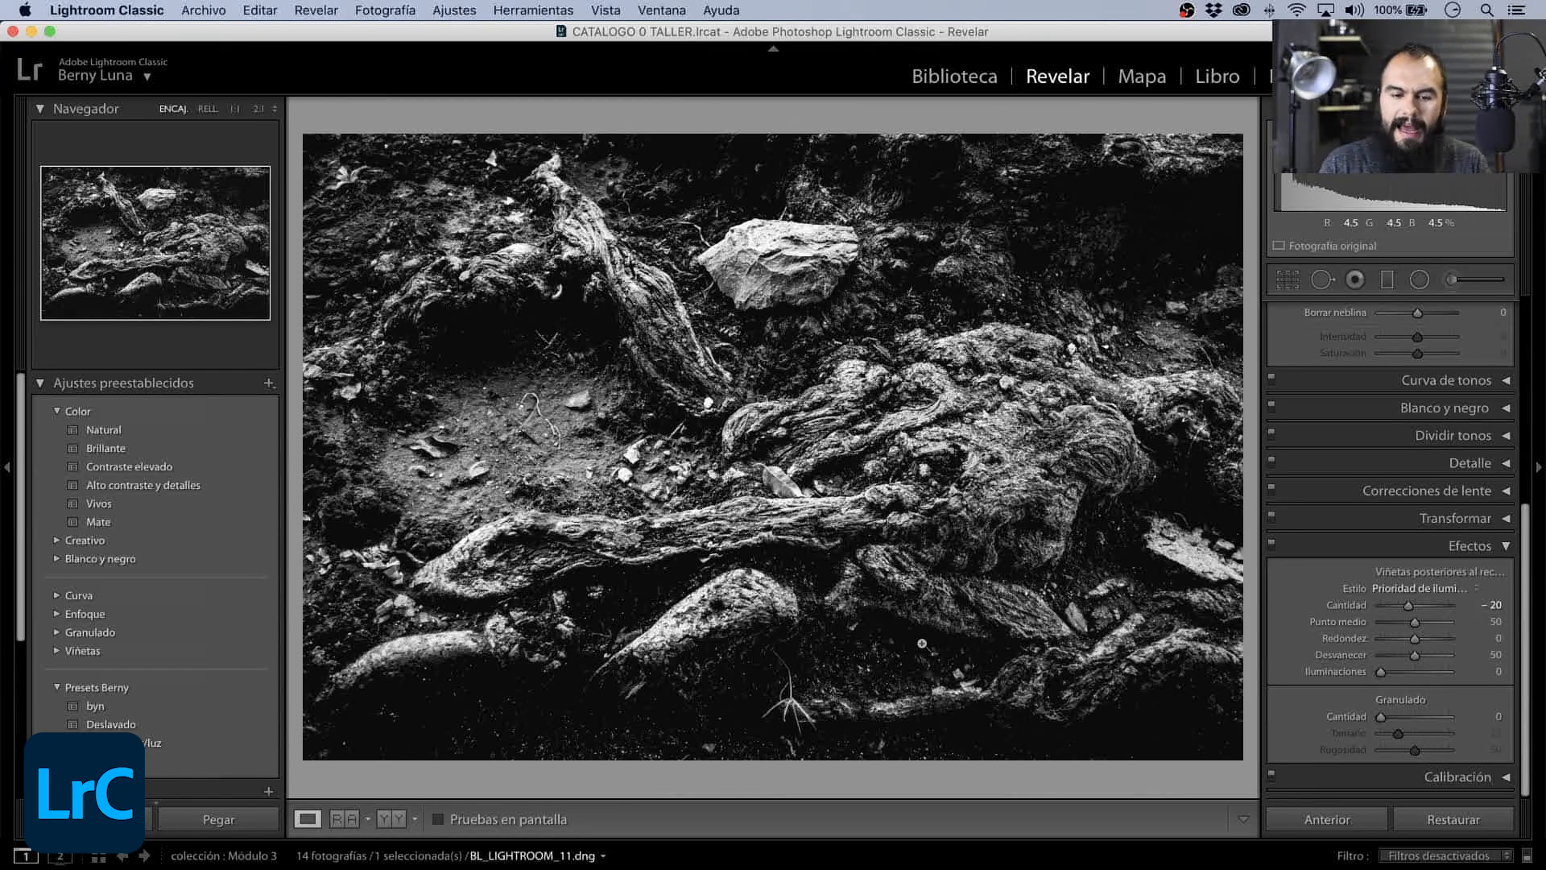
pyautogui.click(1007, 439)
pyautogui.moveTo(1018, 441); pyautogui.dragTo(1133, 582)
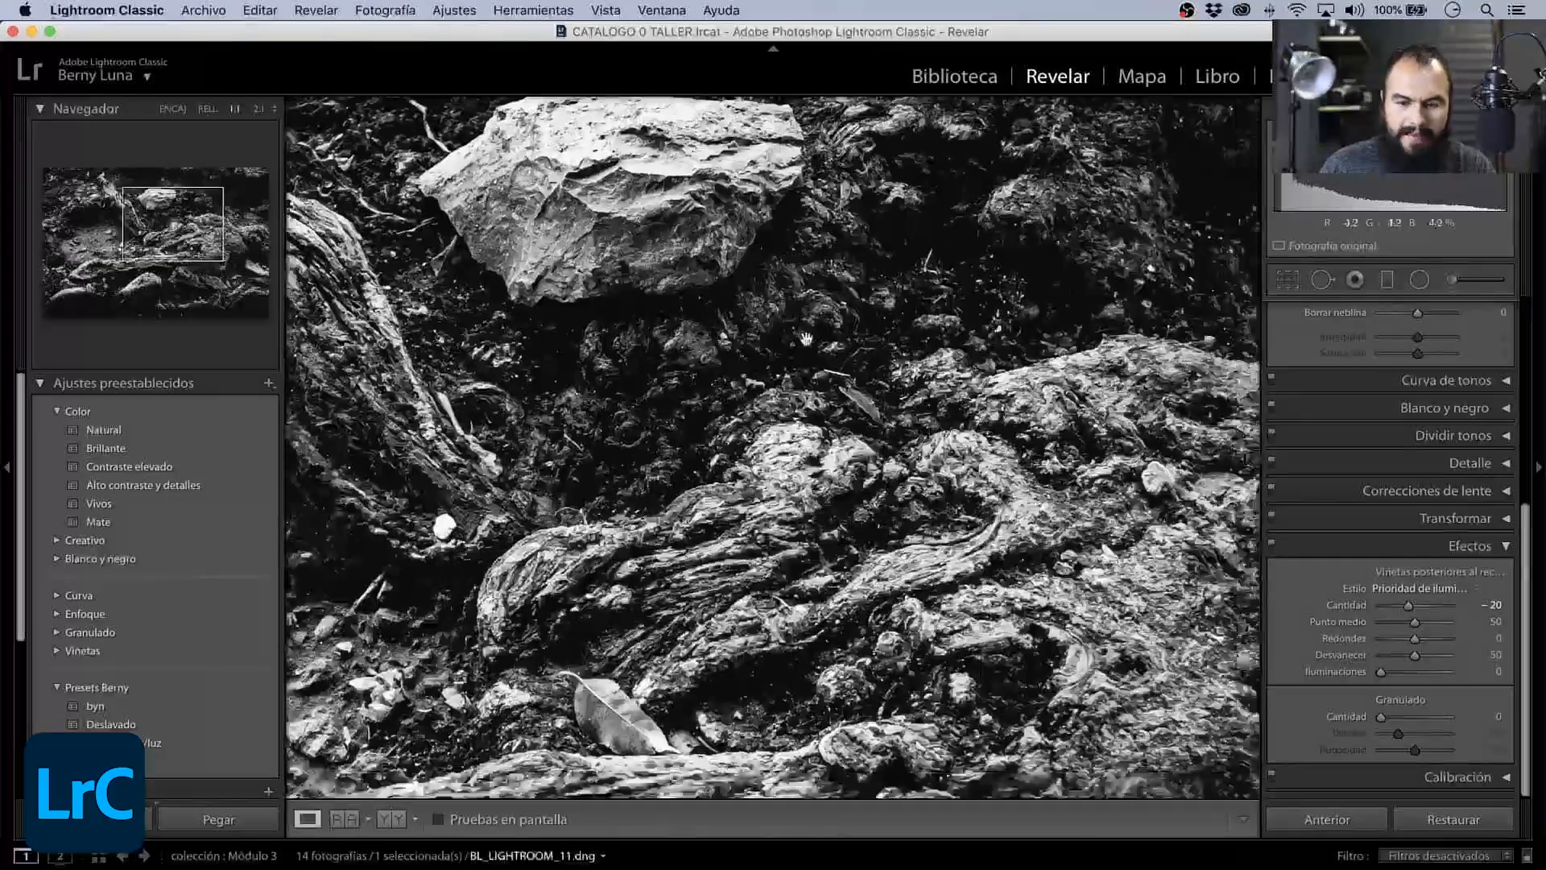
pyautogui.click(1508, 547)
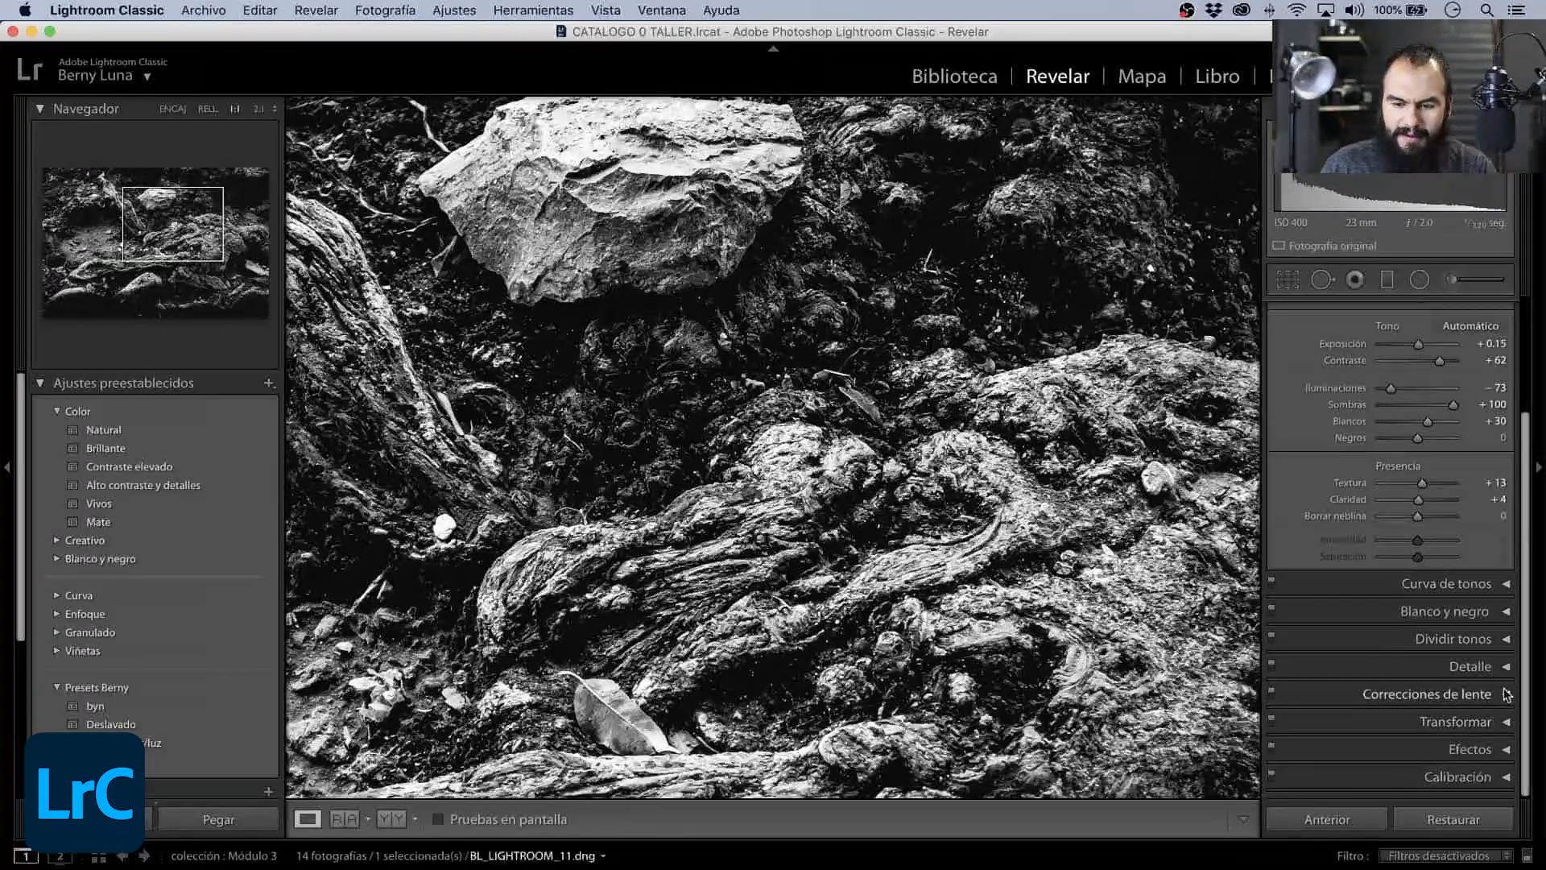
pyautogui.click(1496, 668)
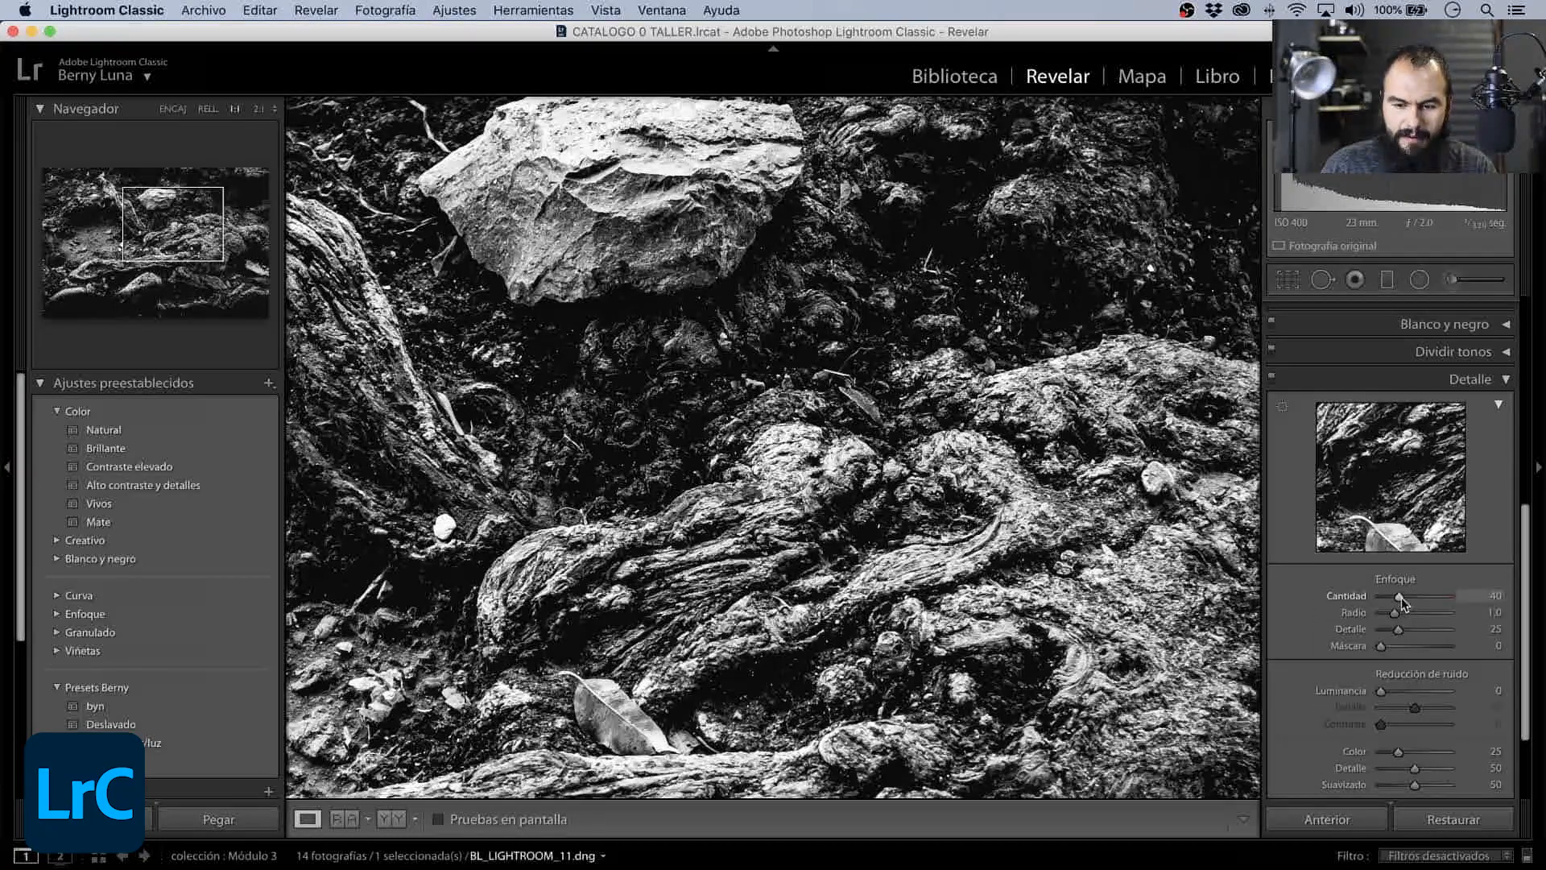
pyautogui.moveTo(1400, 598)
pyautogui.mouseDown()
pyautogui.moveTo(1417, 600)
pyautogui.moveTo(1400, 613)
pyautogui.mouseUp()
pyautogui.moveTo(970, 443); pyautogui.dragTo(657, 599)
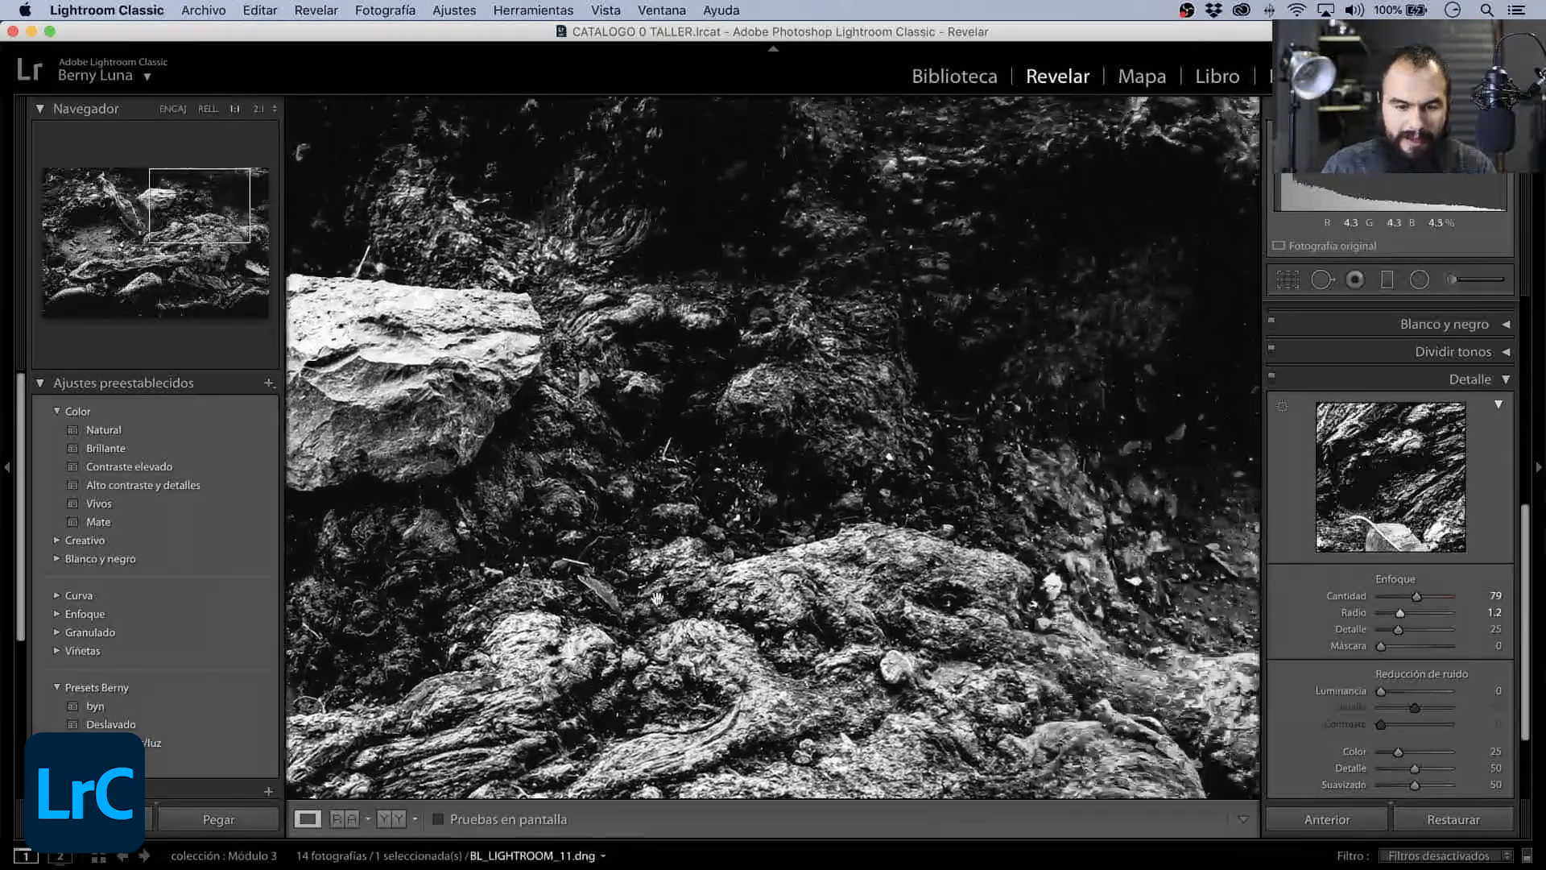
pyautogui.click(721, 567)
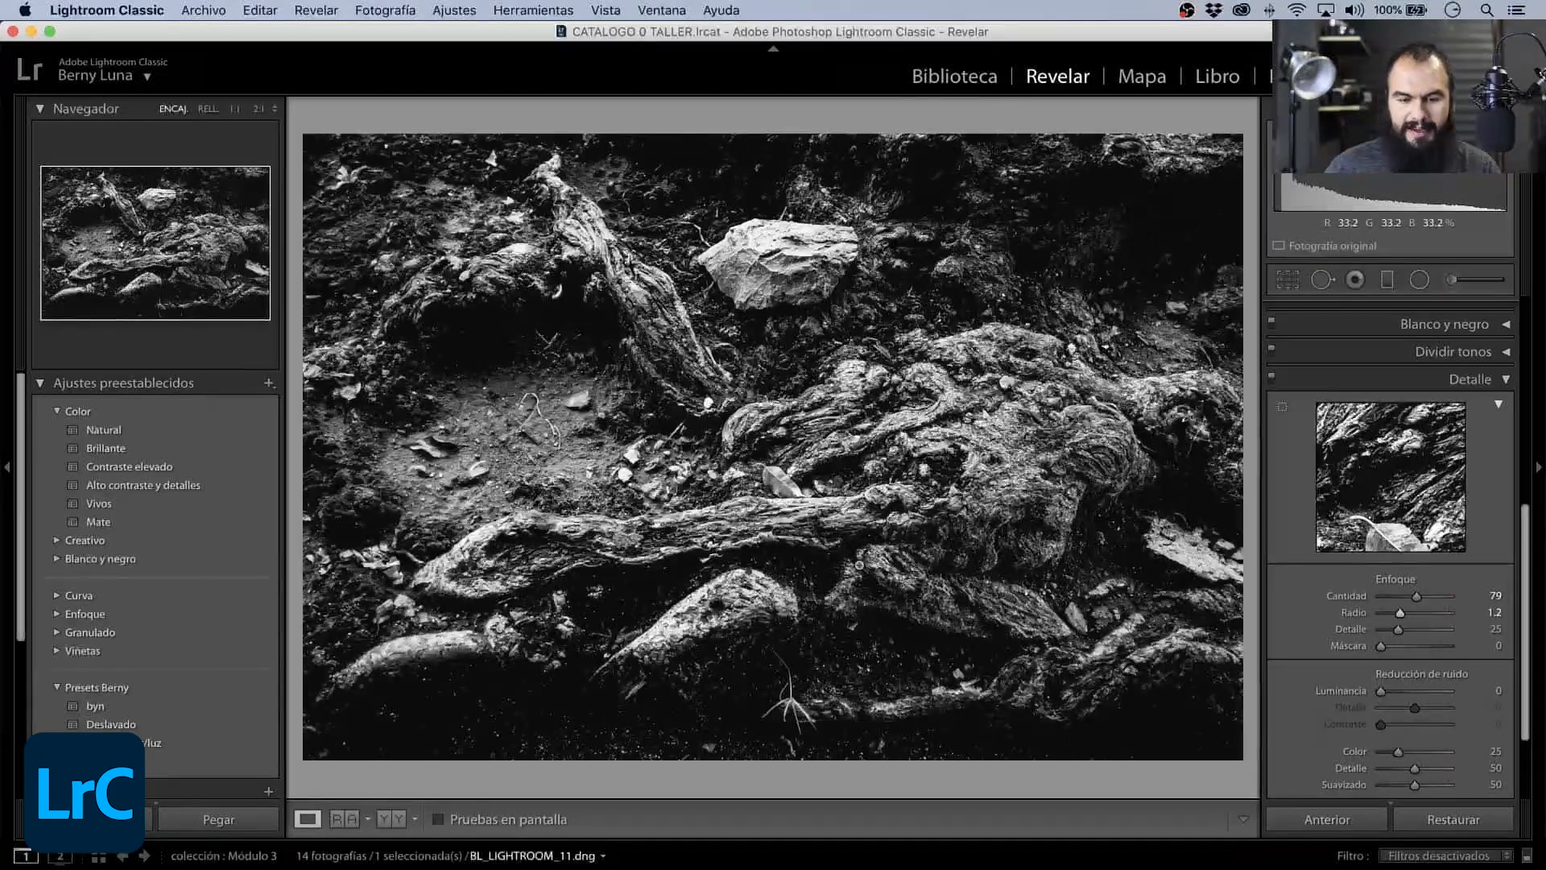
# - Set Exposición to +0.10 and Contraste to +52, trying a strong overexposure on the way
pyautogui.scroll(5, 1466, 484)
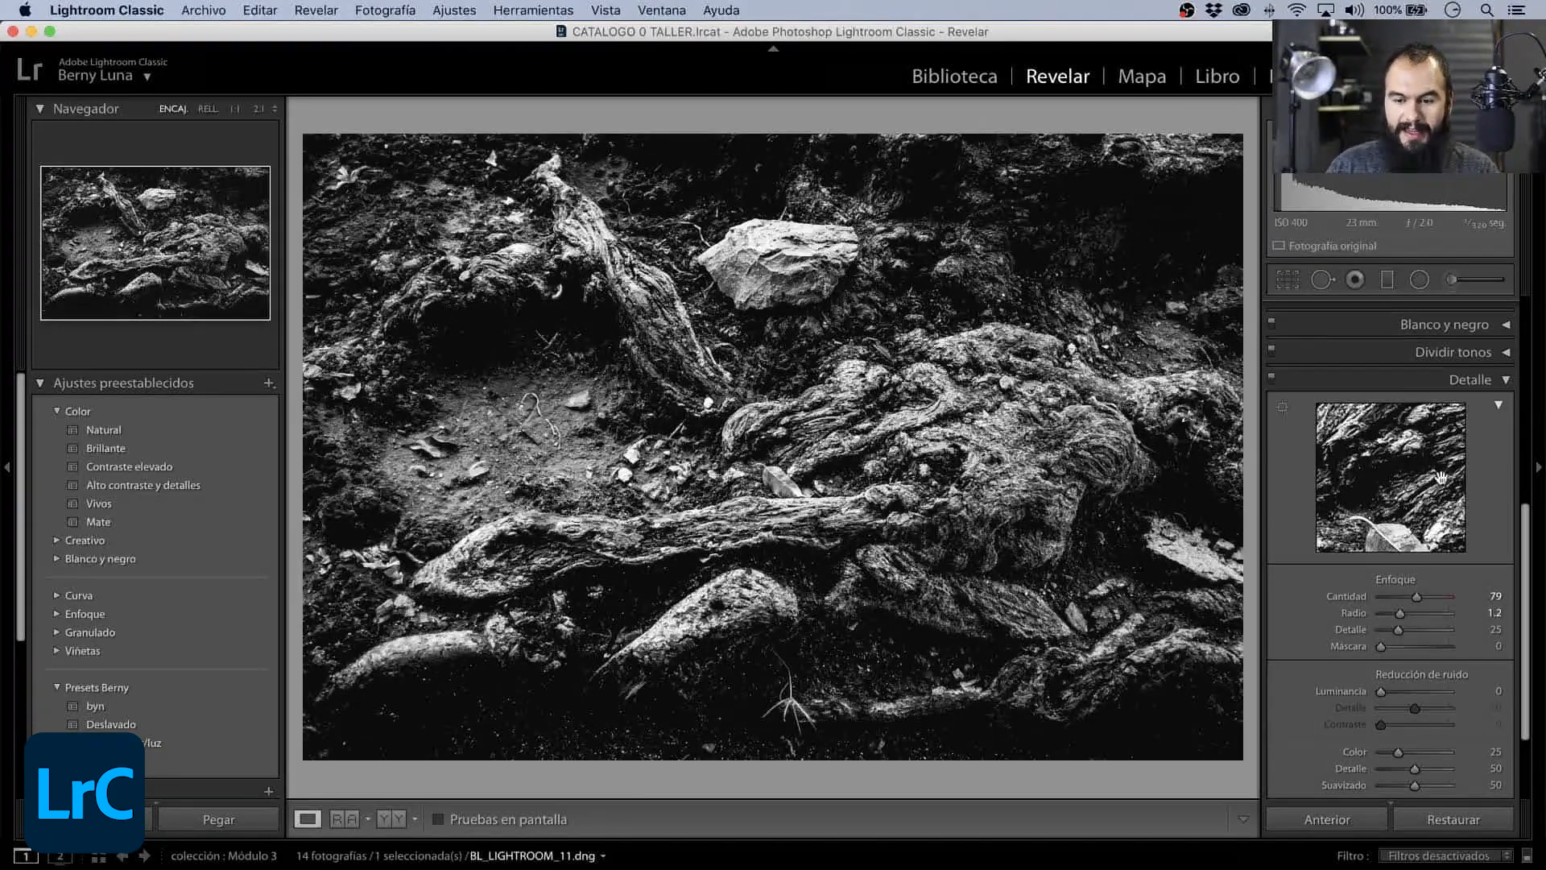
pyautogui.scroll(3, 1466, 483)
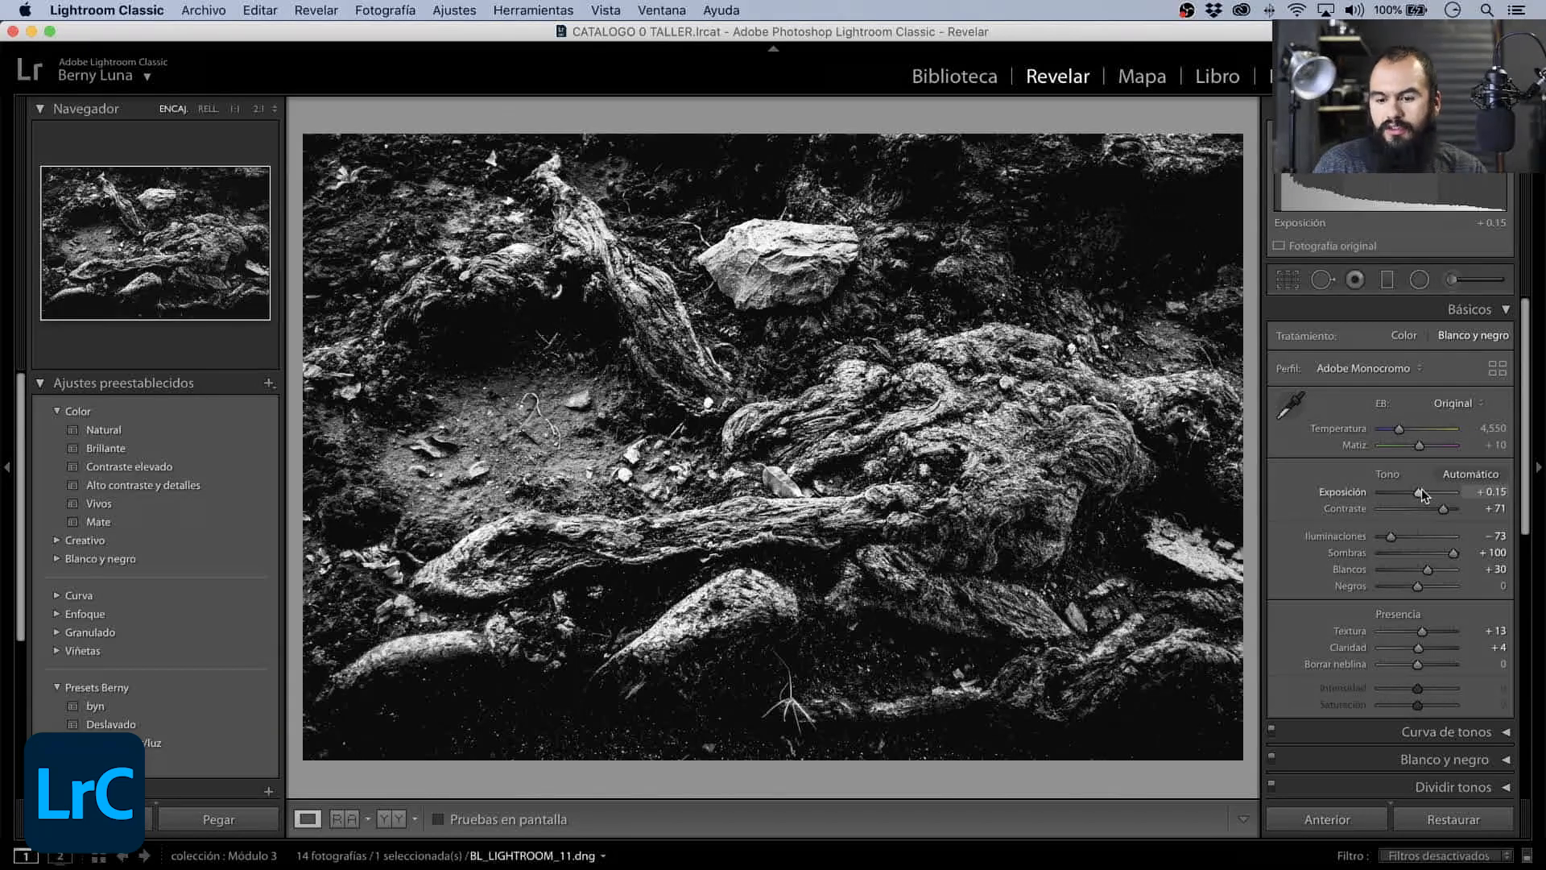
pyautogui.moveTo(1423, 494); pyautogui.dragTo(1447, 490)
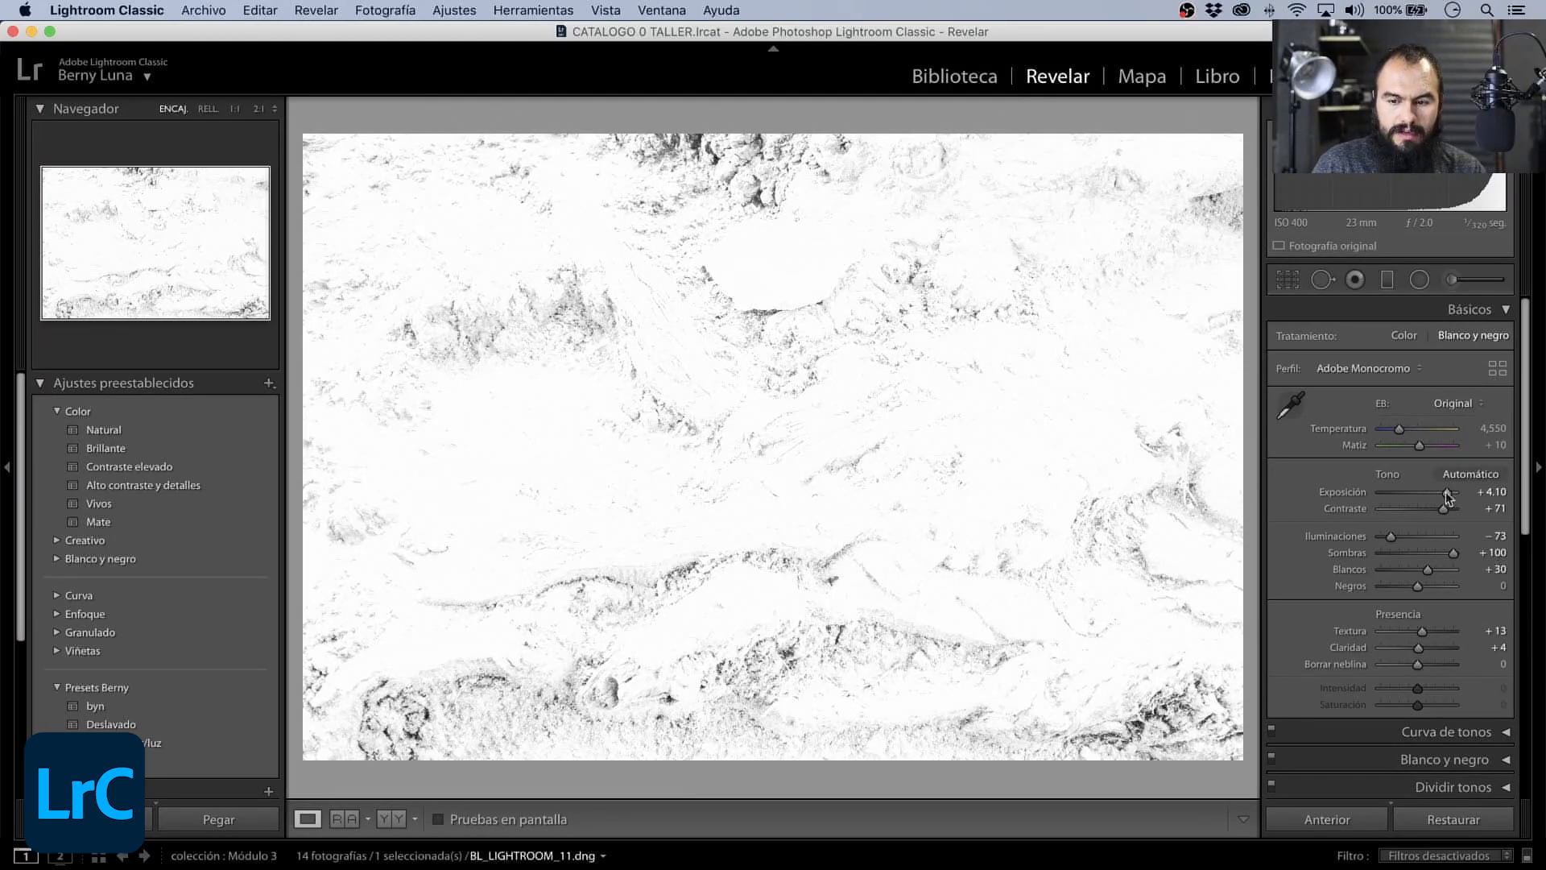
pyautogui.moveTo(1447, 492); pyautogui.dragTo(1412, 489)
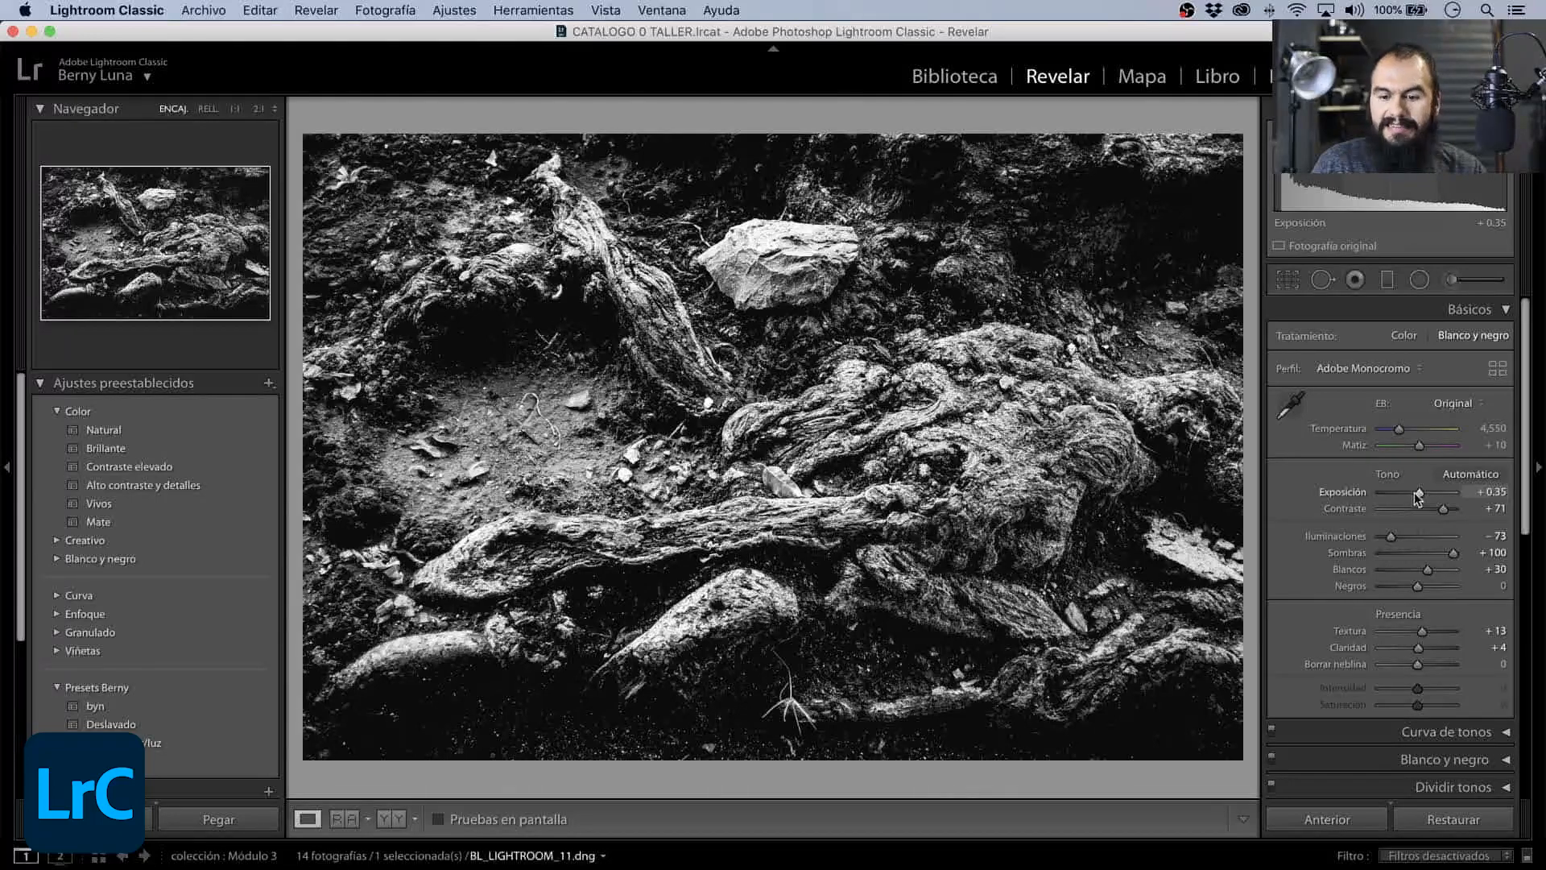
pyautogui.moveTo(1414, 491); pyautogui.dragTo(1415, 492)
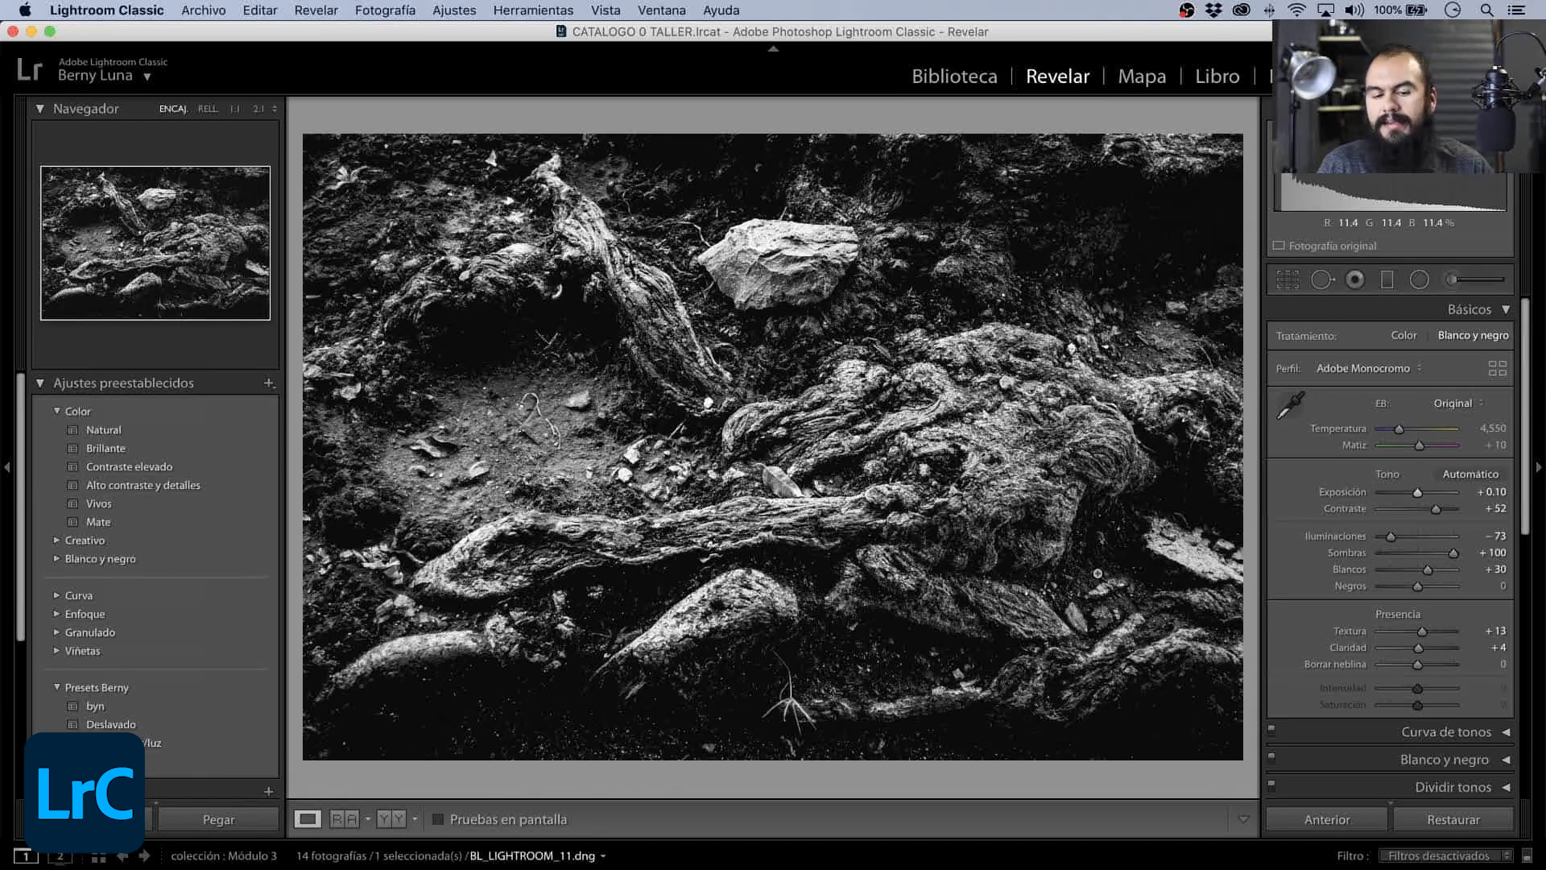
# - Toggle the Detalle preview and collapse the Básicos and Detalle sections
pyautogui.click(1497, 310)
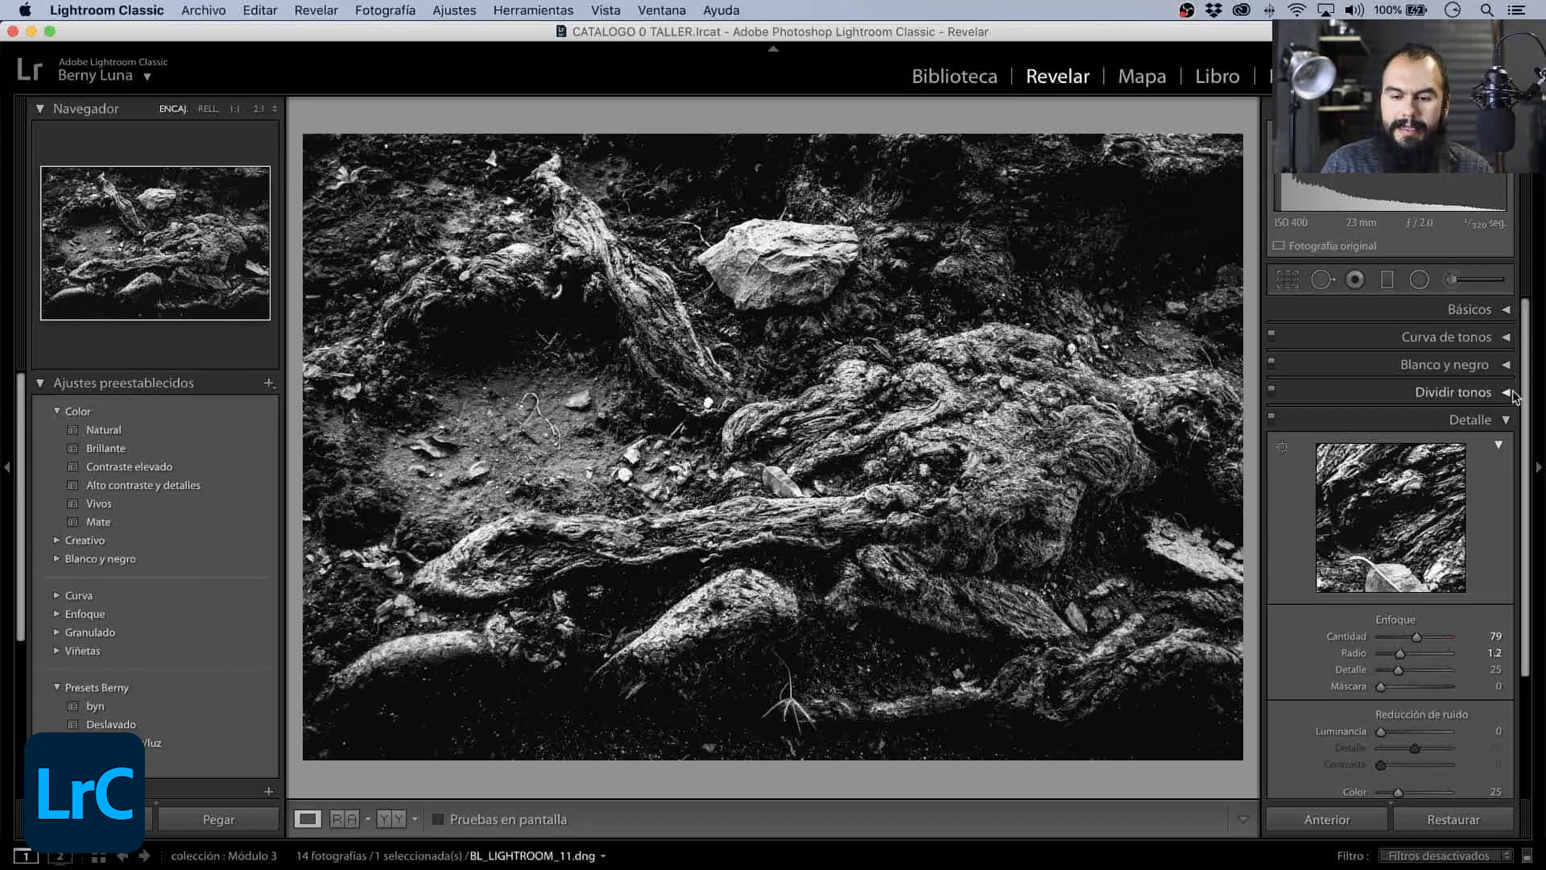
pyautogui.click(1497, 444)
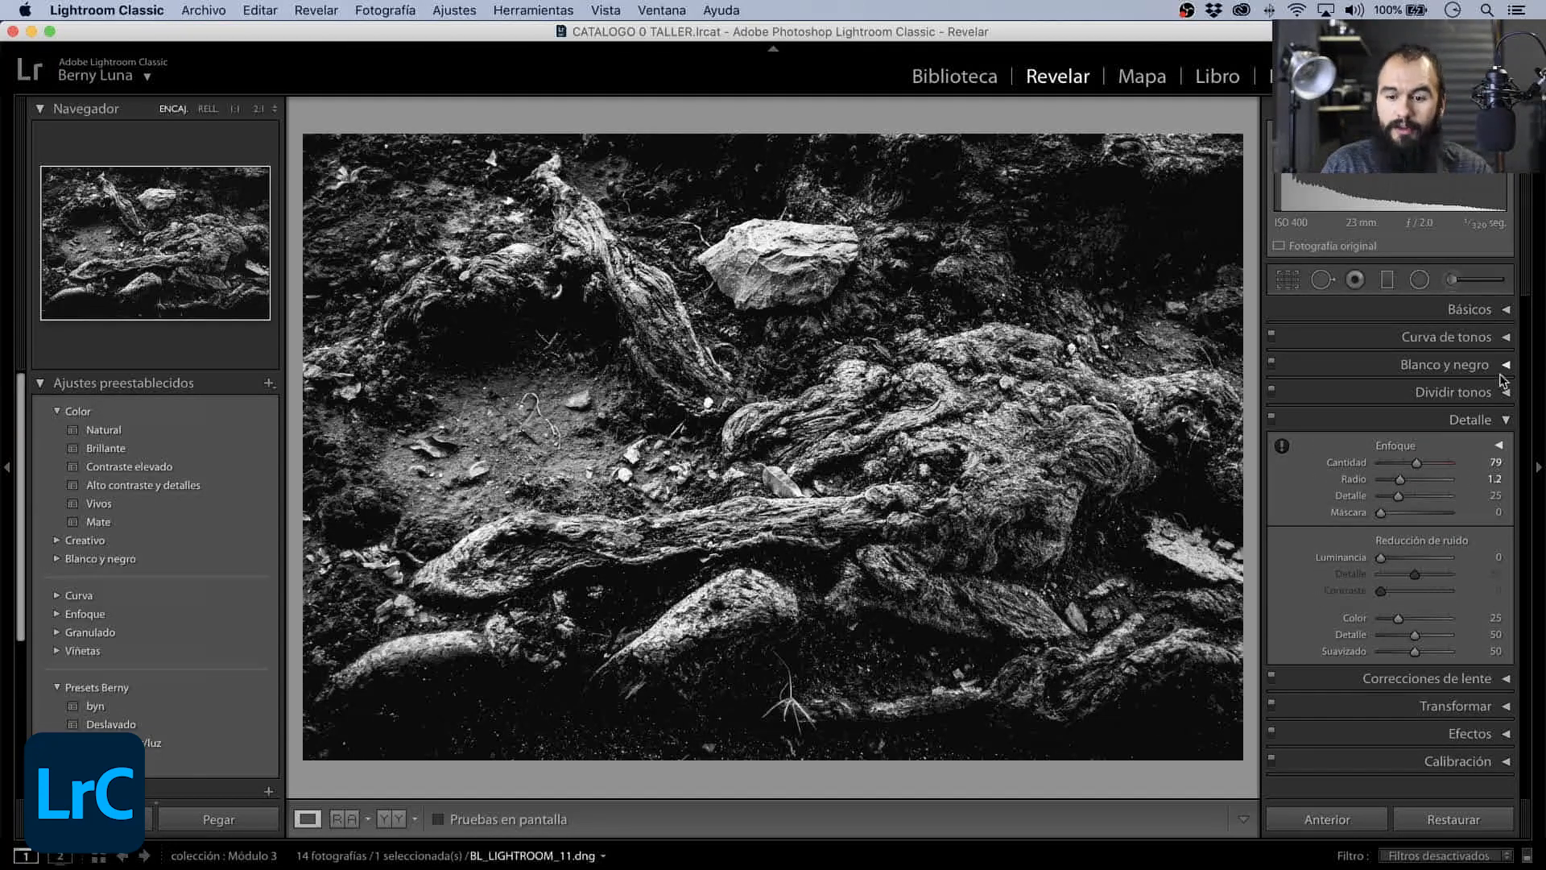
pyautogui.click(1499, 445)
pyautogui.click(1505, 420)
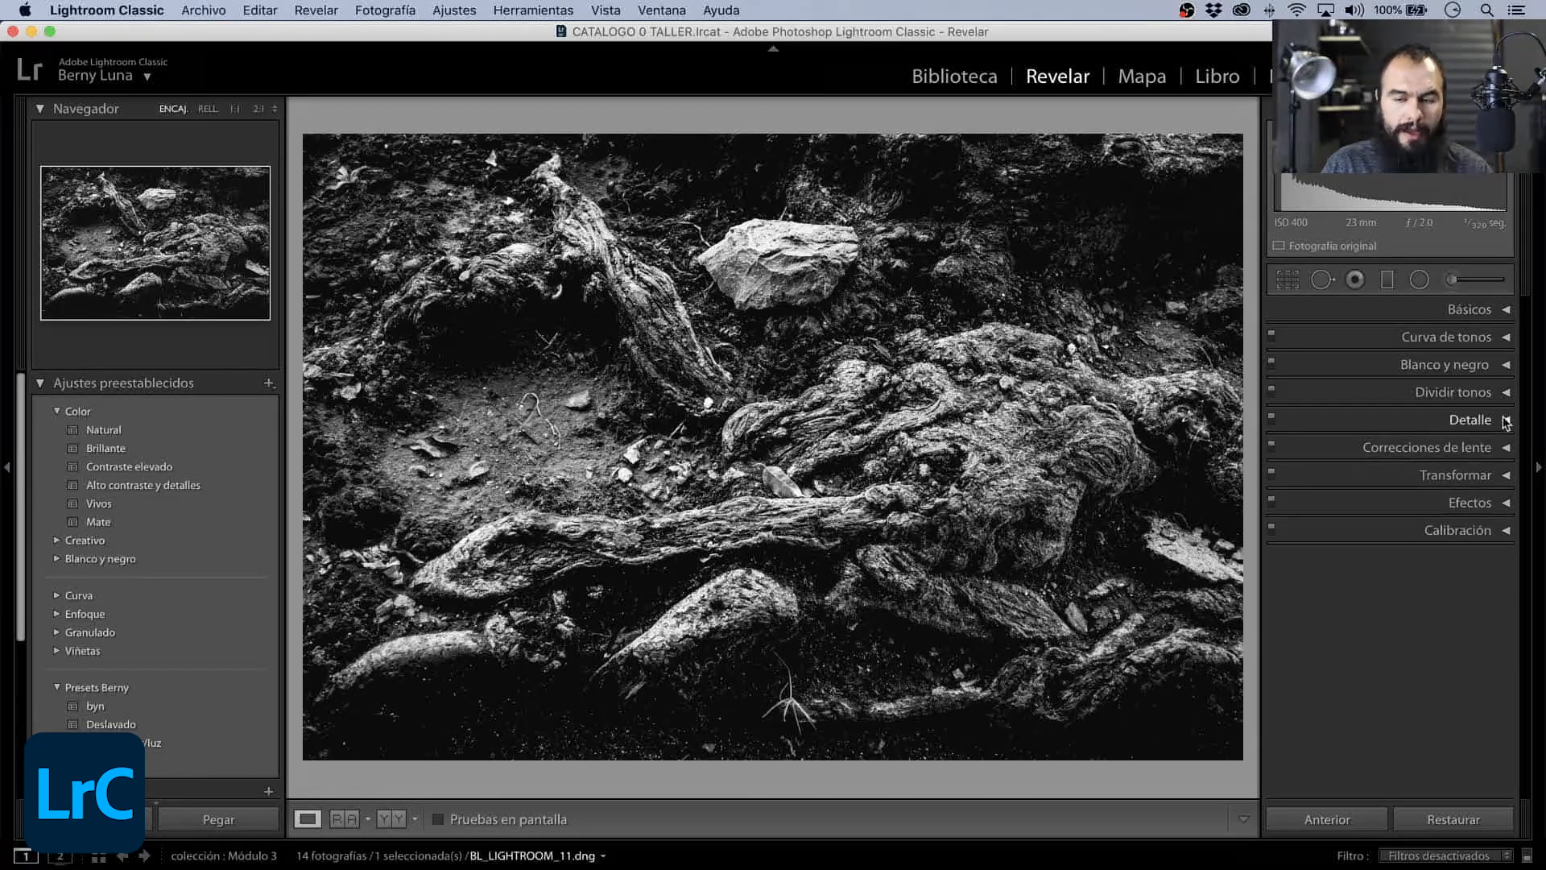
# - Compare the custom tone curve with the Lineal point curve, checking shadow clipping, and undo each switch to Lineal
pyautogui.click(1504, 337)
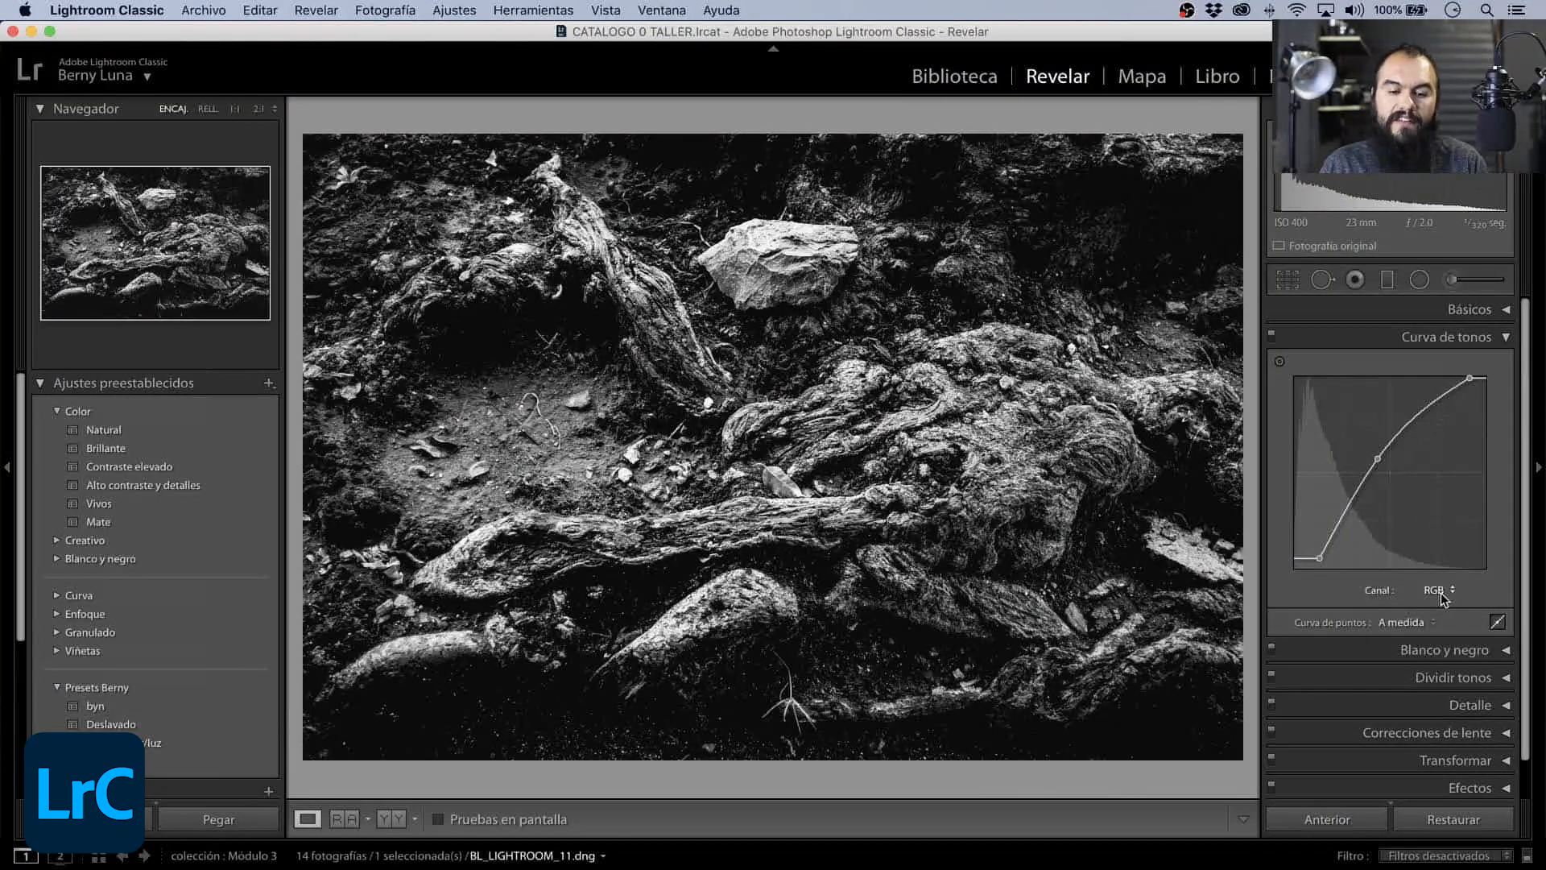
pyautogui.click(1436, 625)
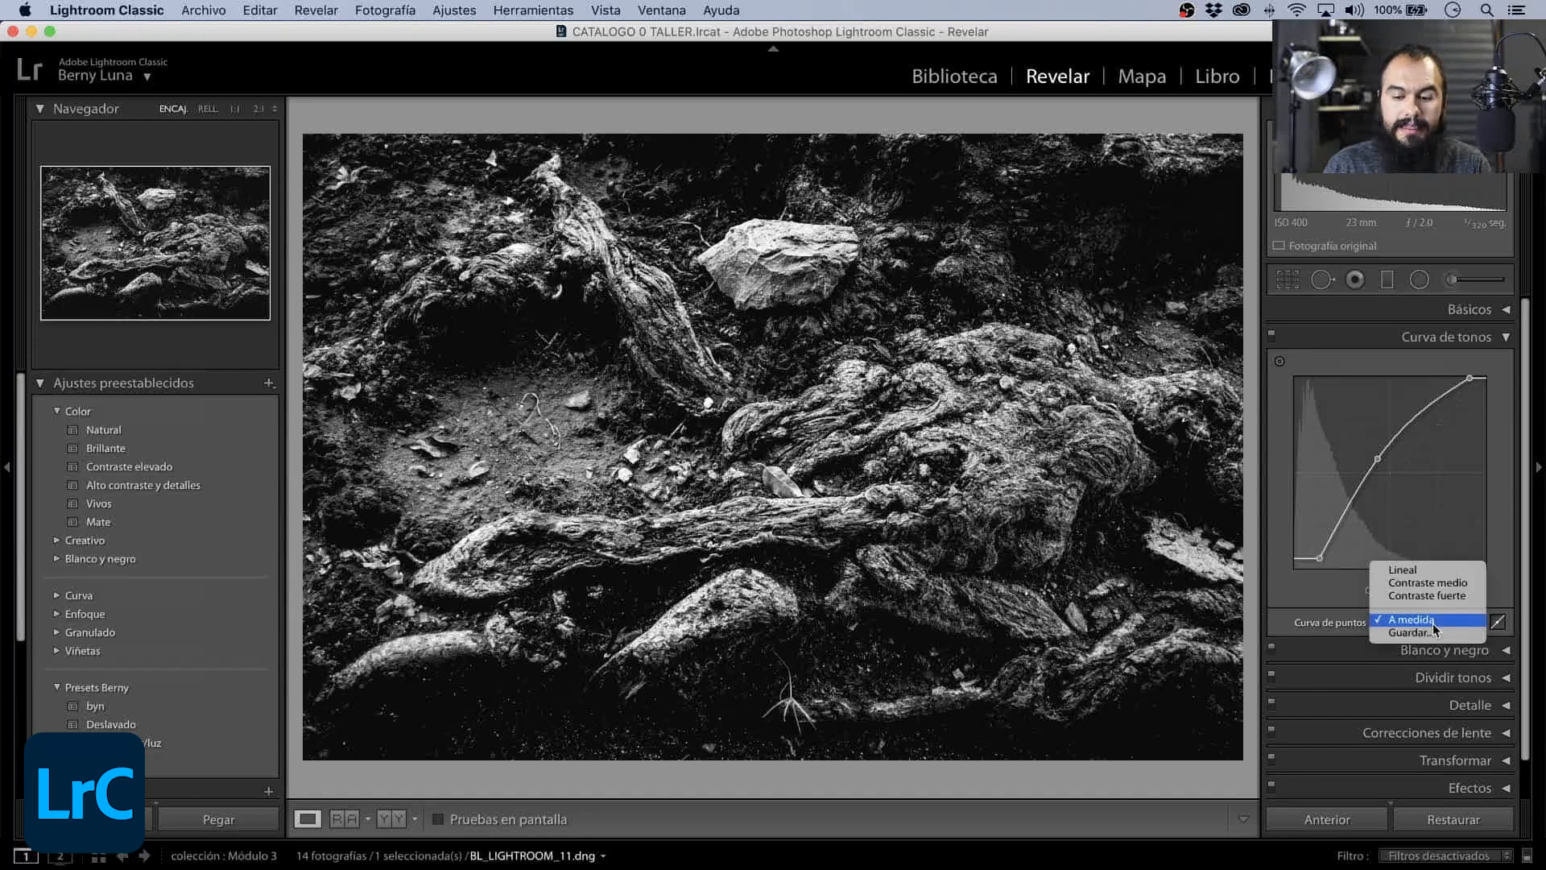
pyautogui.click(1428, 571)
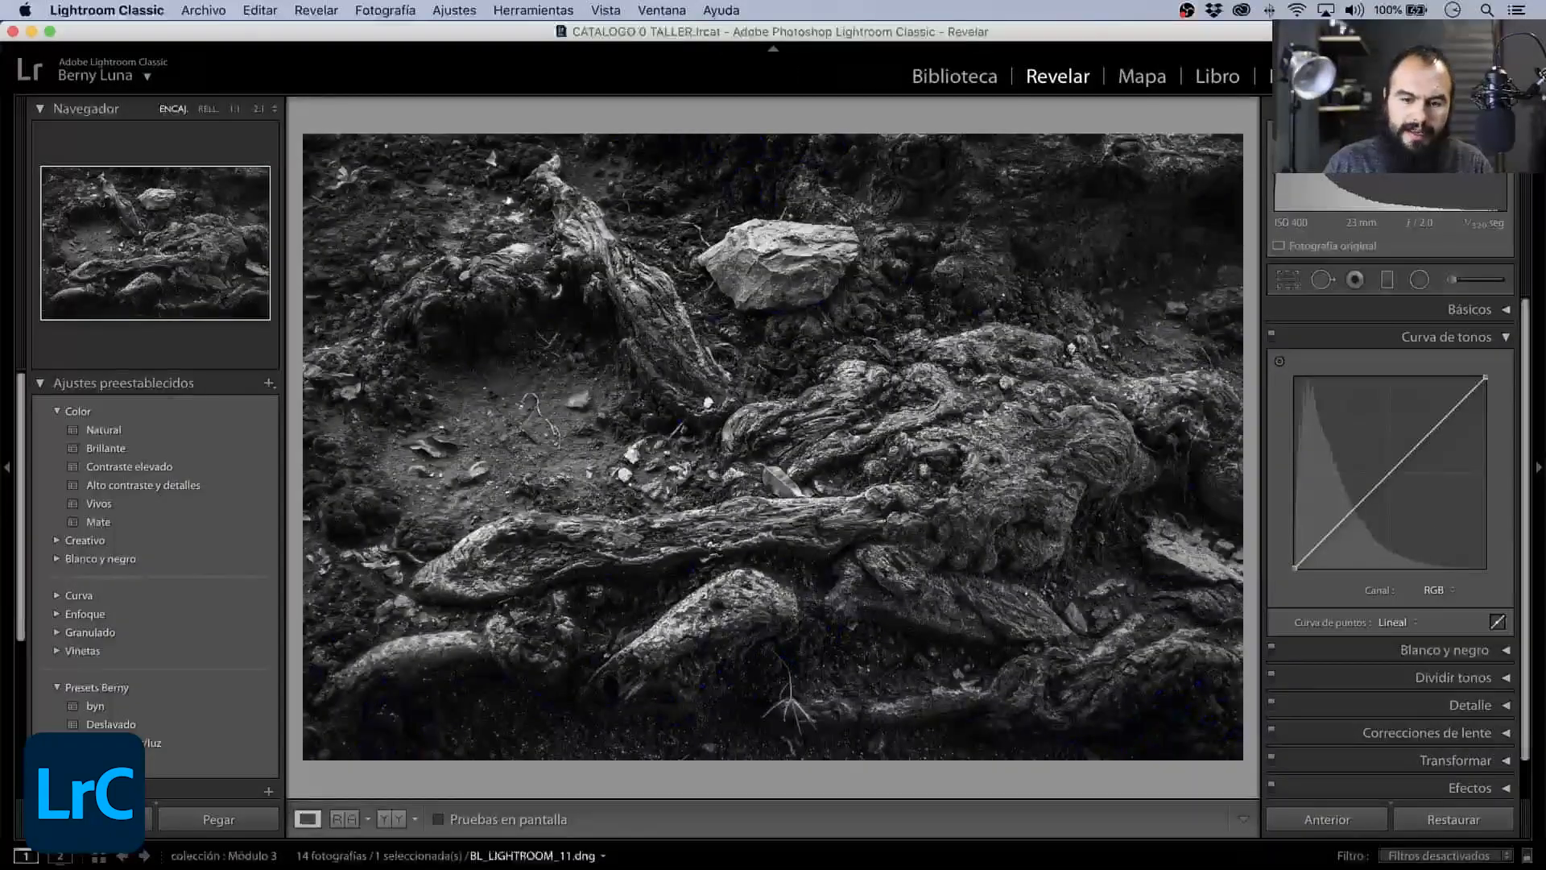
pyautogui.press('j')
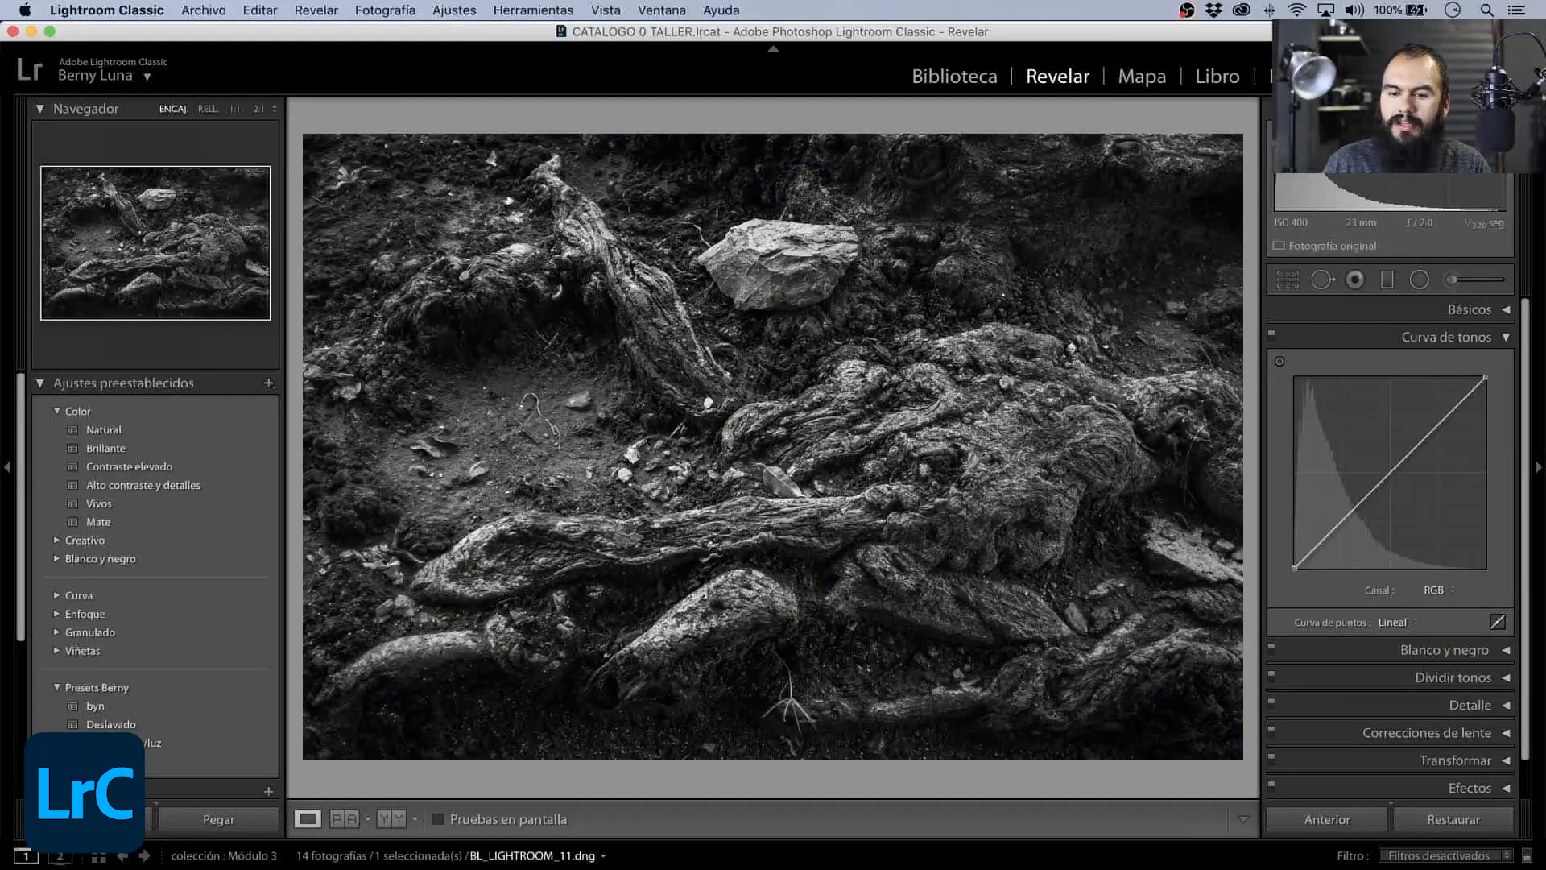
pyautogui.press('super+z')
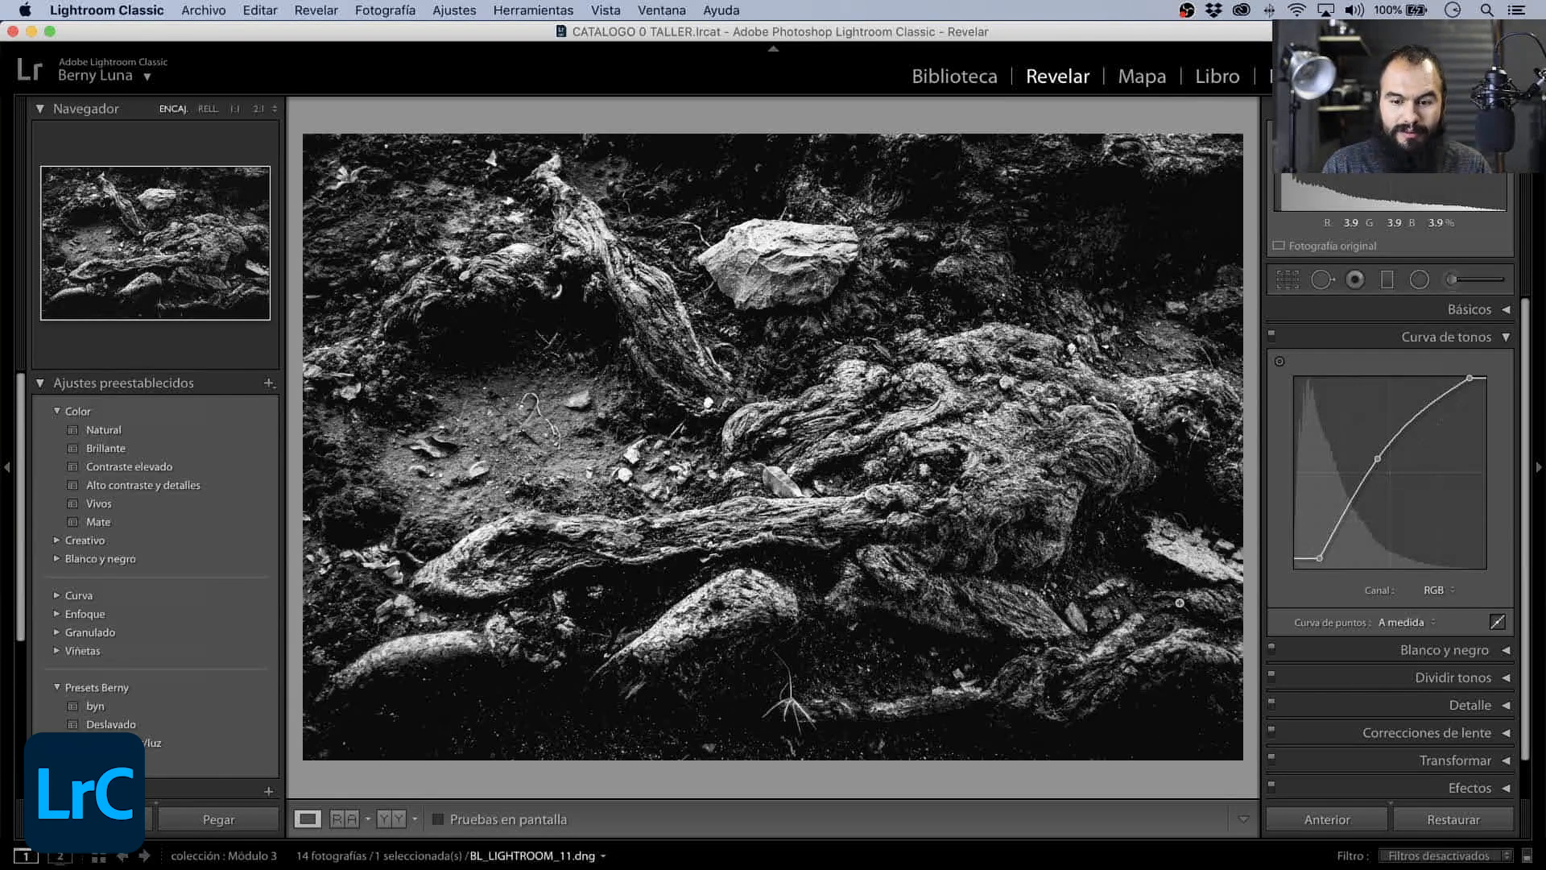
pyautogui.click(1407, 622)
pyautogui.click(1414, 570)
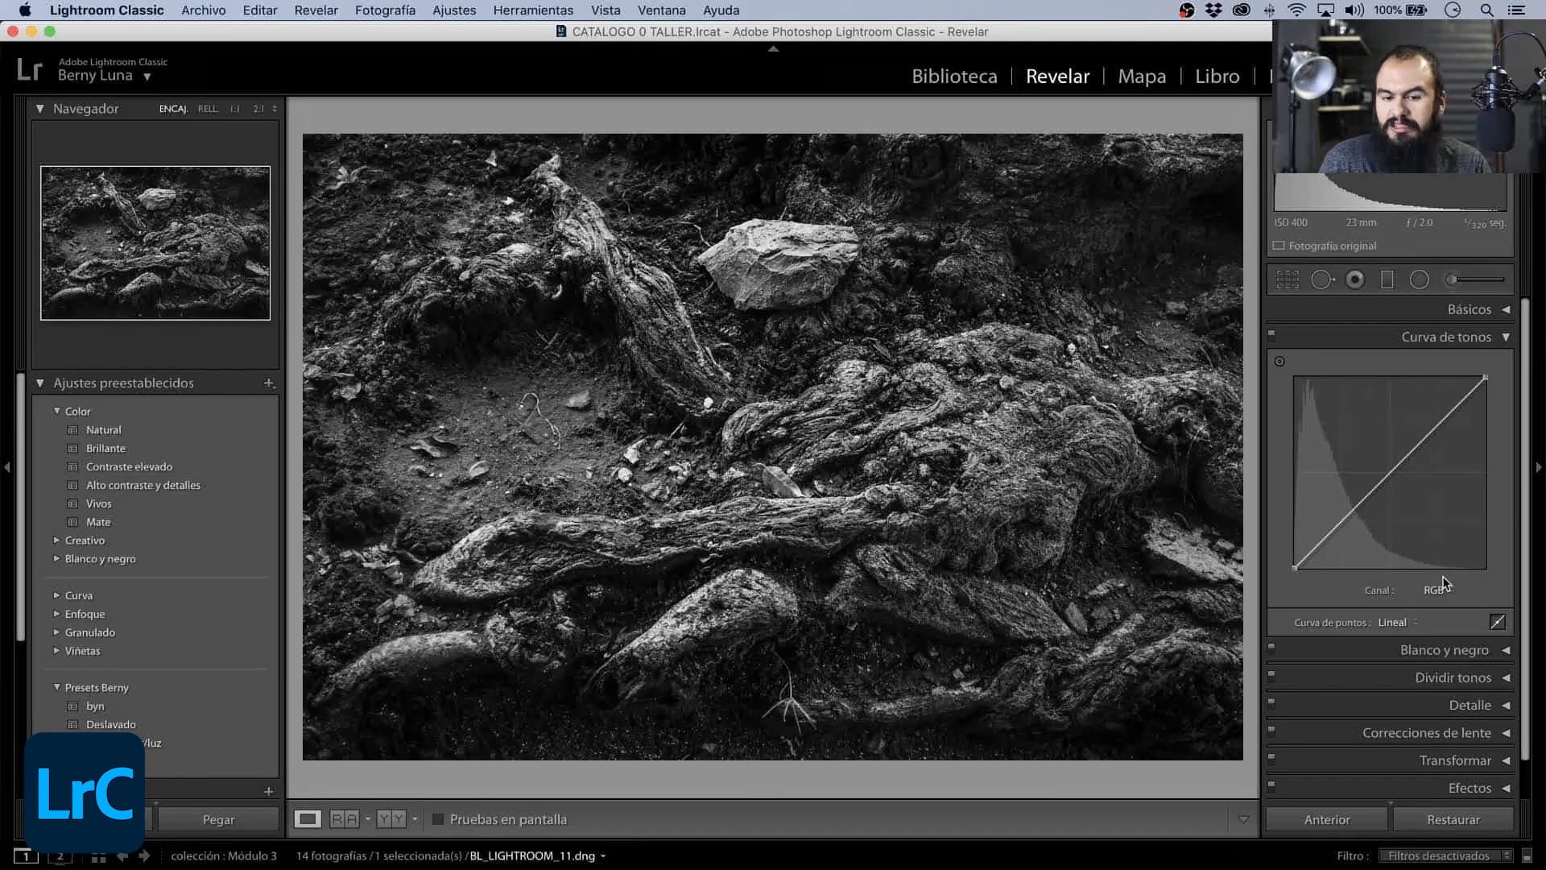
pyautogui.press('super+z')
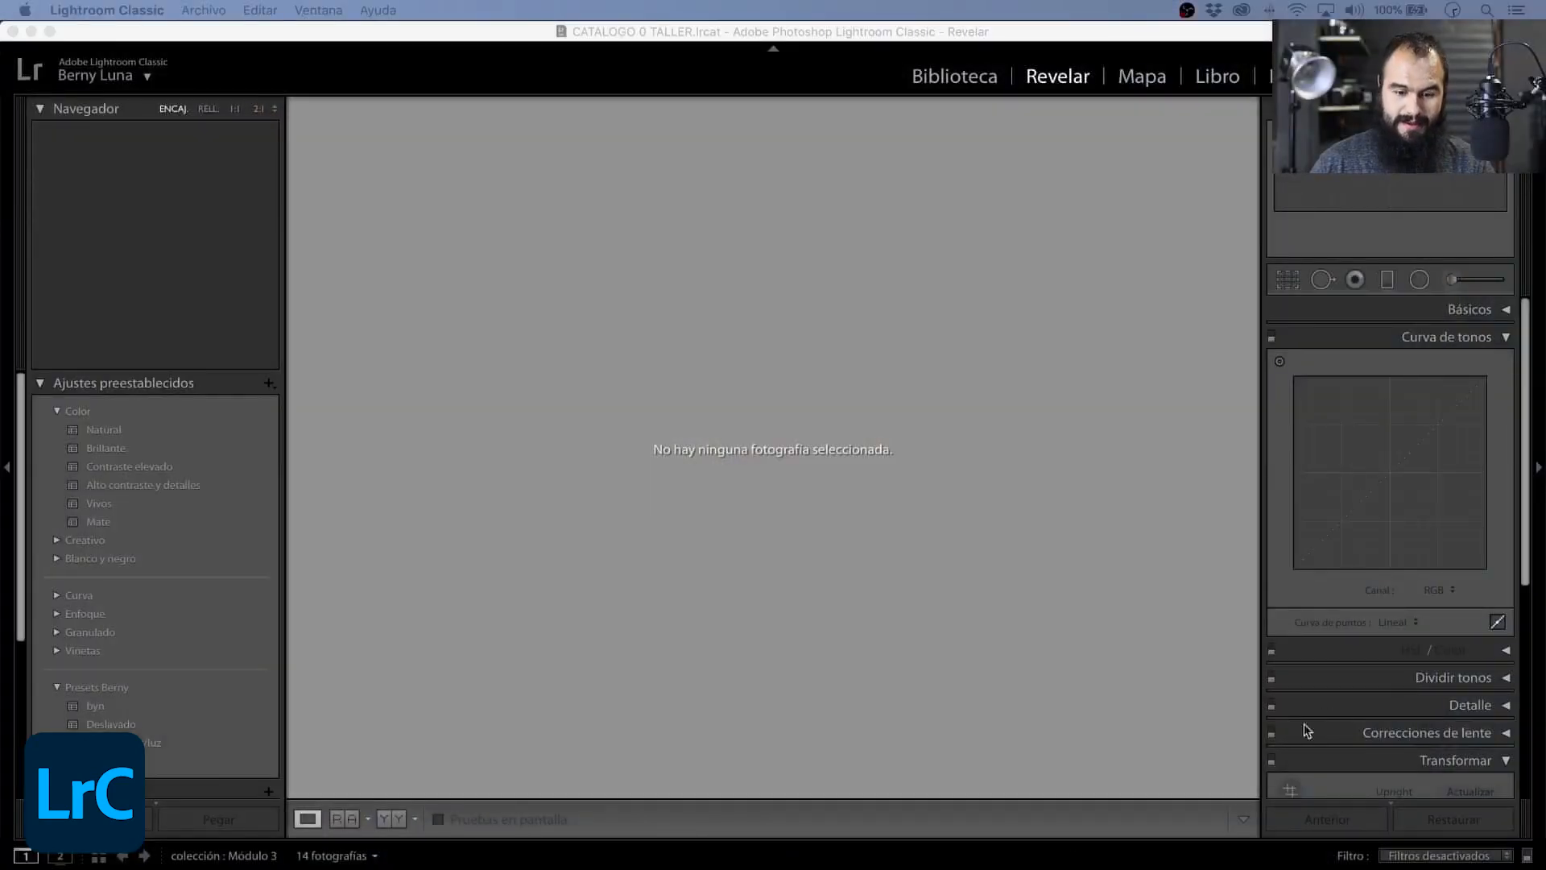
# - Open the frog photo BL_LIGHTROOM_03.dng for developing and expand its Básicos section
pyautogui.press('super+Tab')
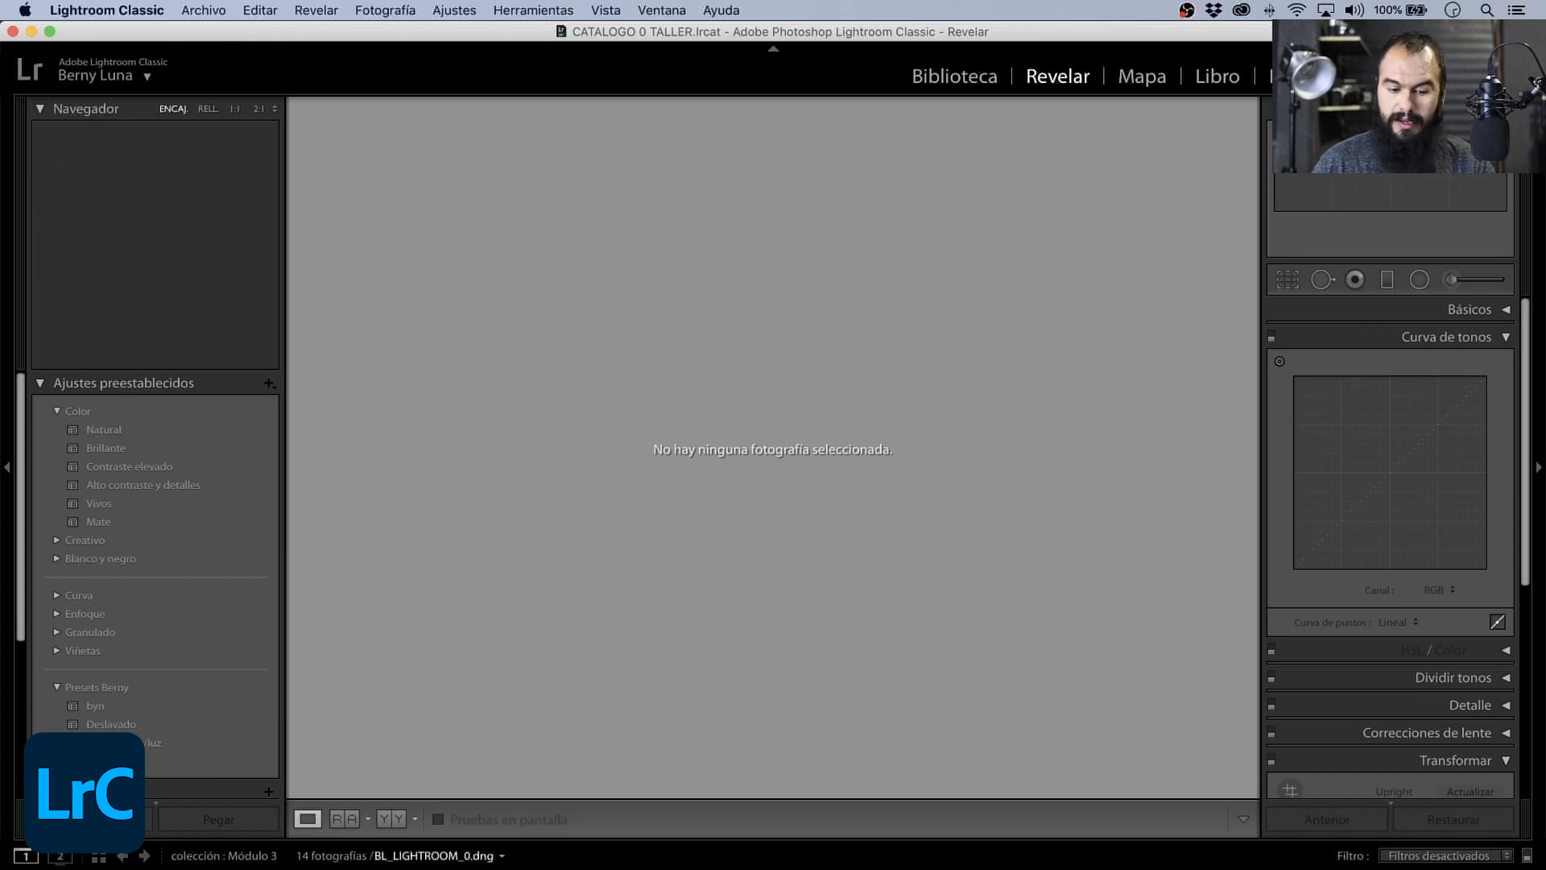
pyautogui.click(773, 868)
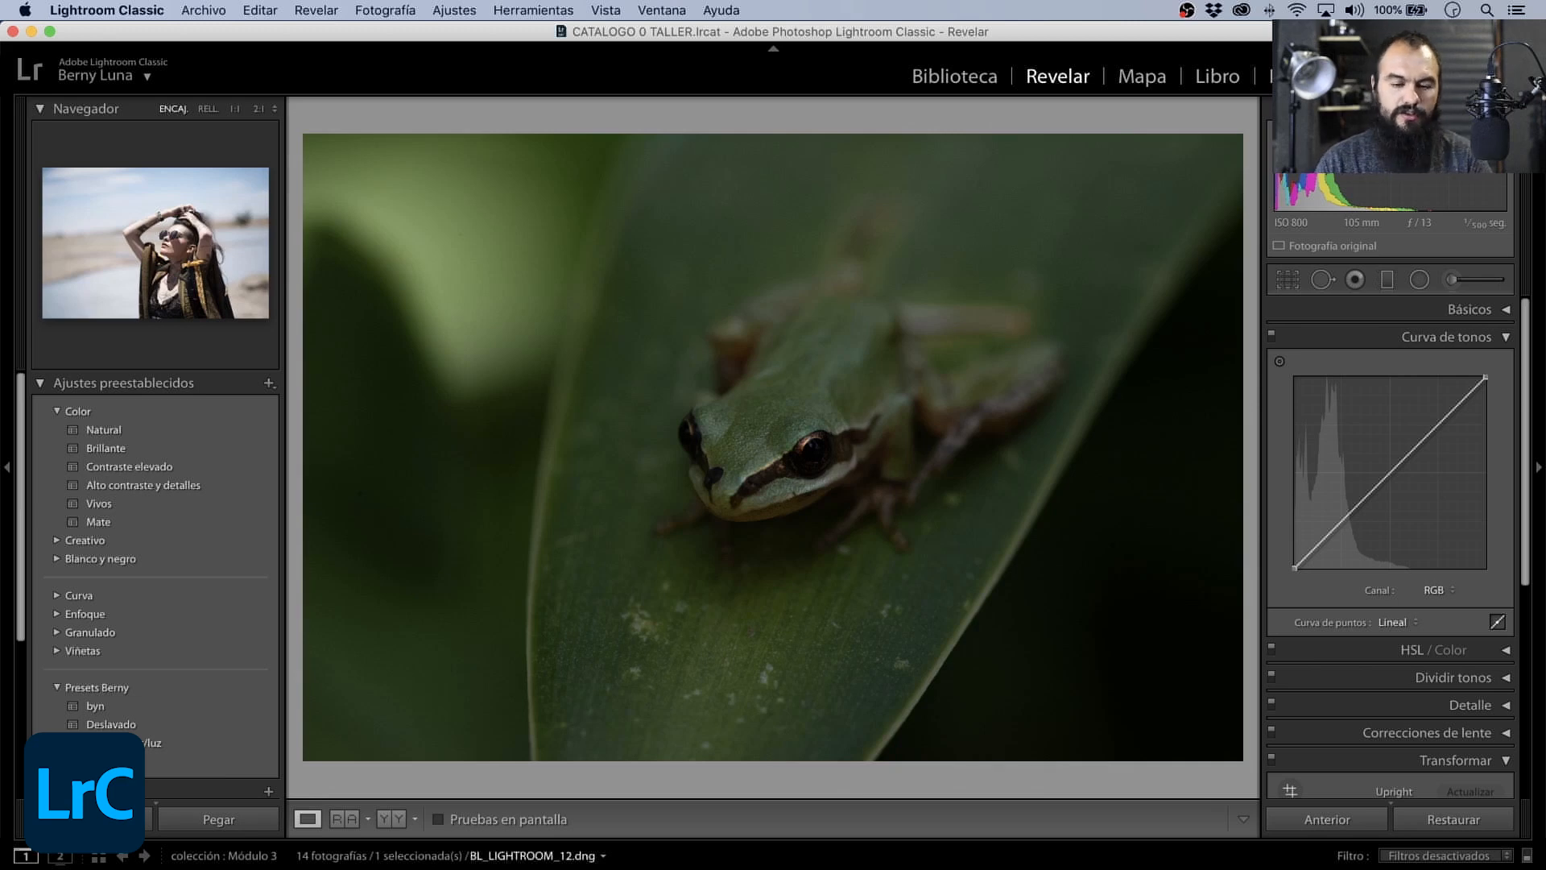
pyautogui.click(1498, 310)
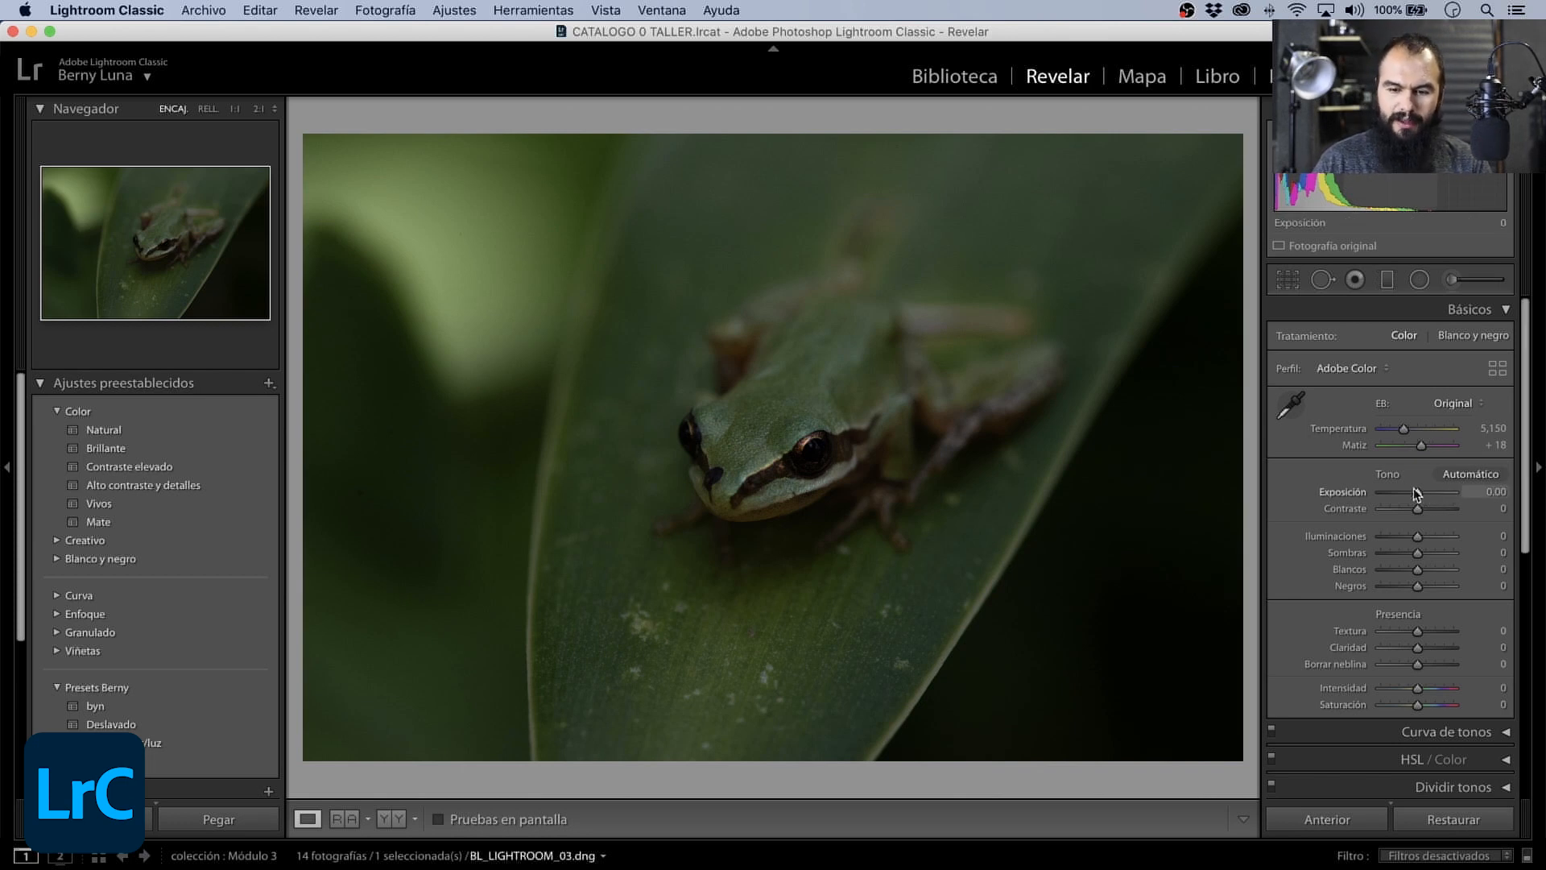
# - Set the frog photo's Exposición to +0.65 in Básicos
pyautogui.moveTo(1416, 493); pyautogui.dragTo(1422, 490)
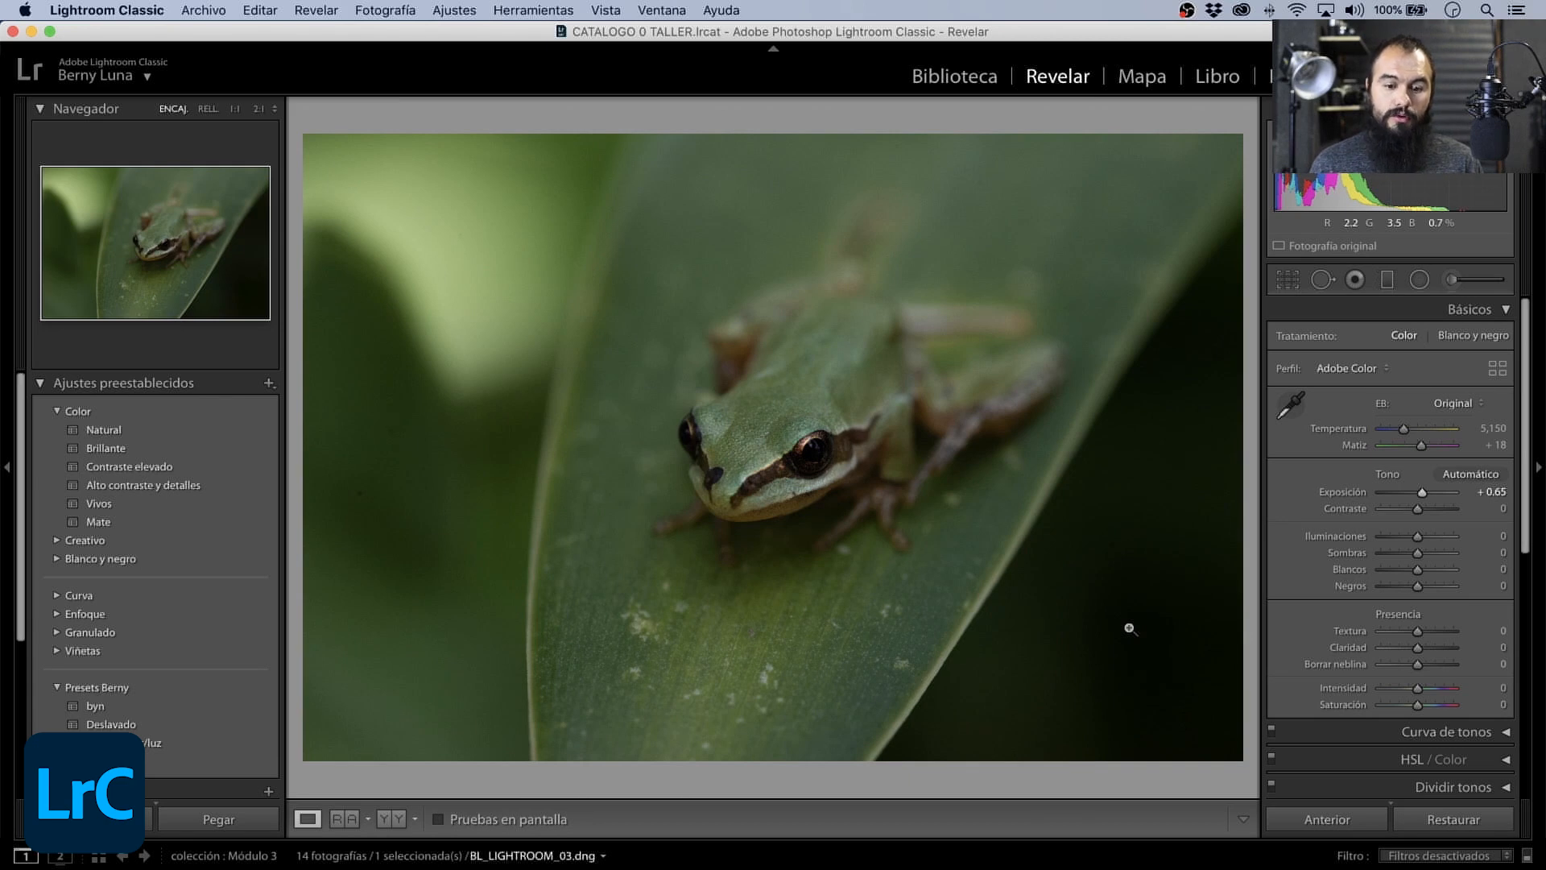
# - Try Sombras at +100, inspect the dark background up close, and undo the shadow change
pyautogui.moveTo(1419, 554); pyautogui.dragTo(1461, 544)
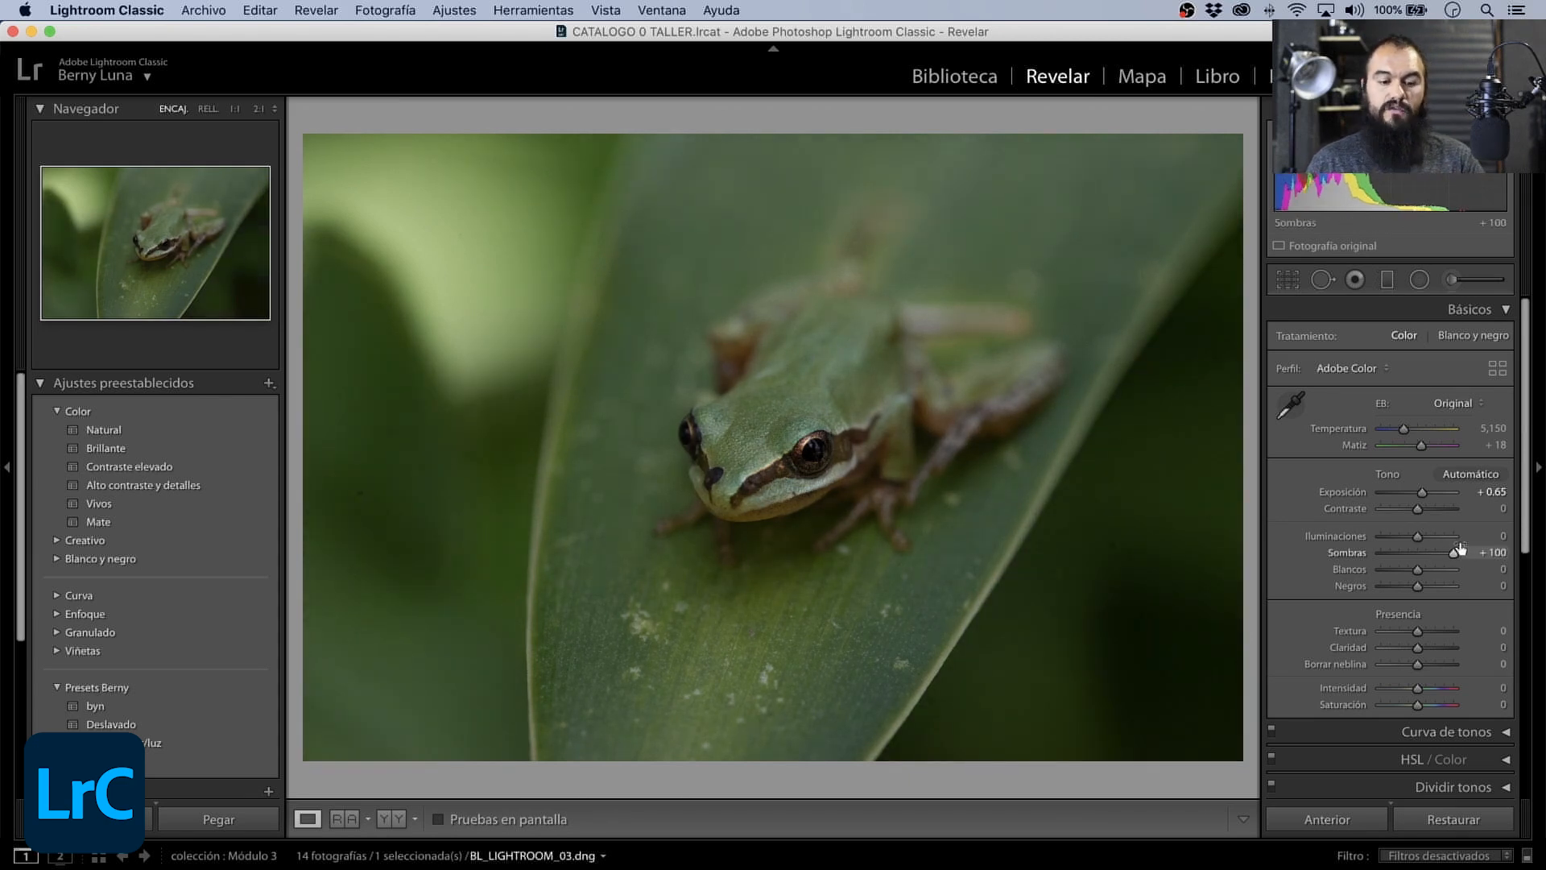
pyautogui.click(1162, 587)
pyautogui.moveTo(1163, 587); pyautogui.dragTo(530, 343)
pyautogui.moveTo(997, 510); pyautogui.dragTo(665, 366)
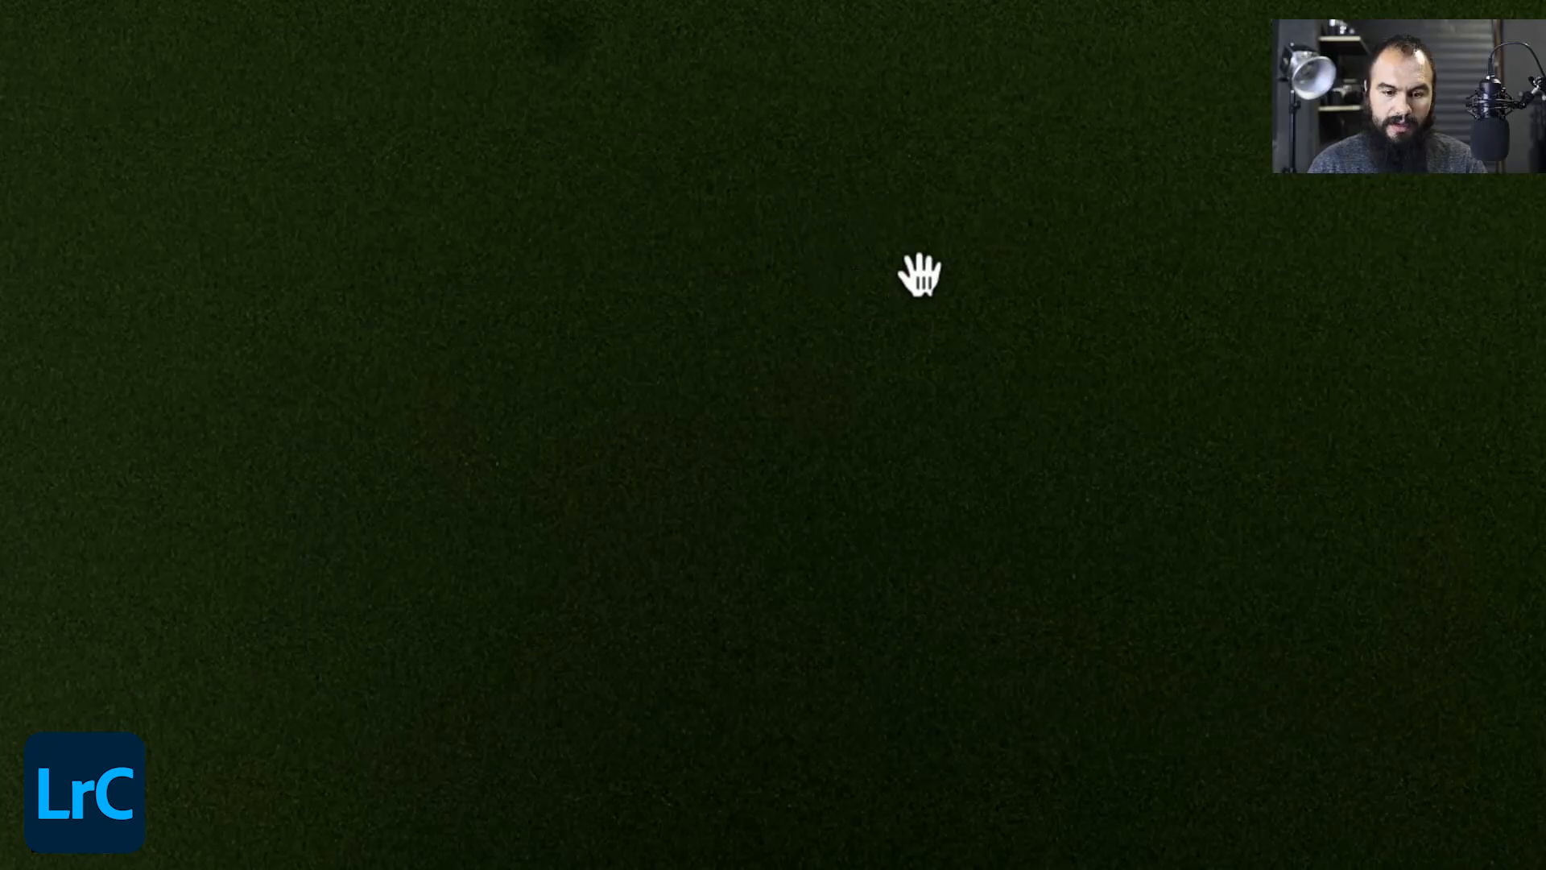
pyautogui.click(918, 275)
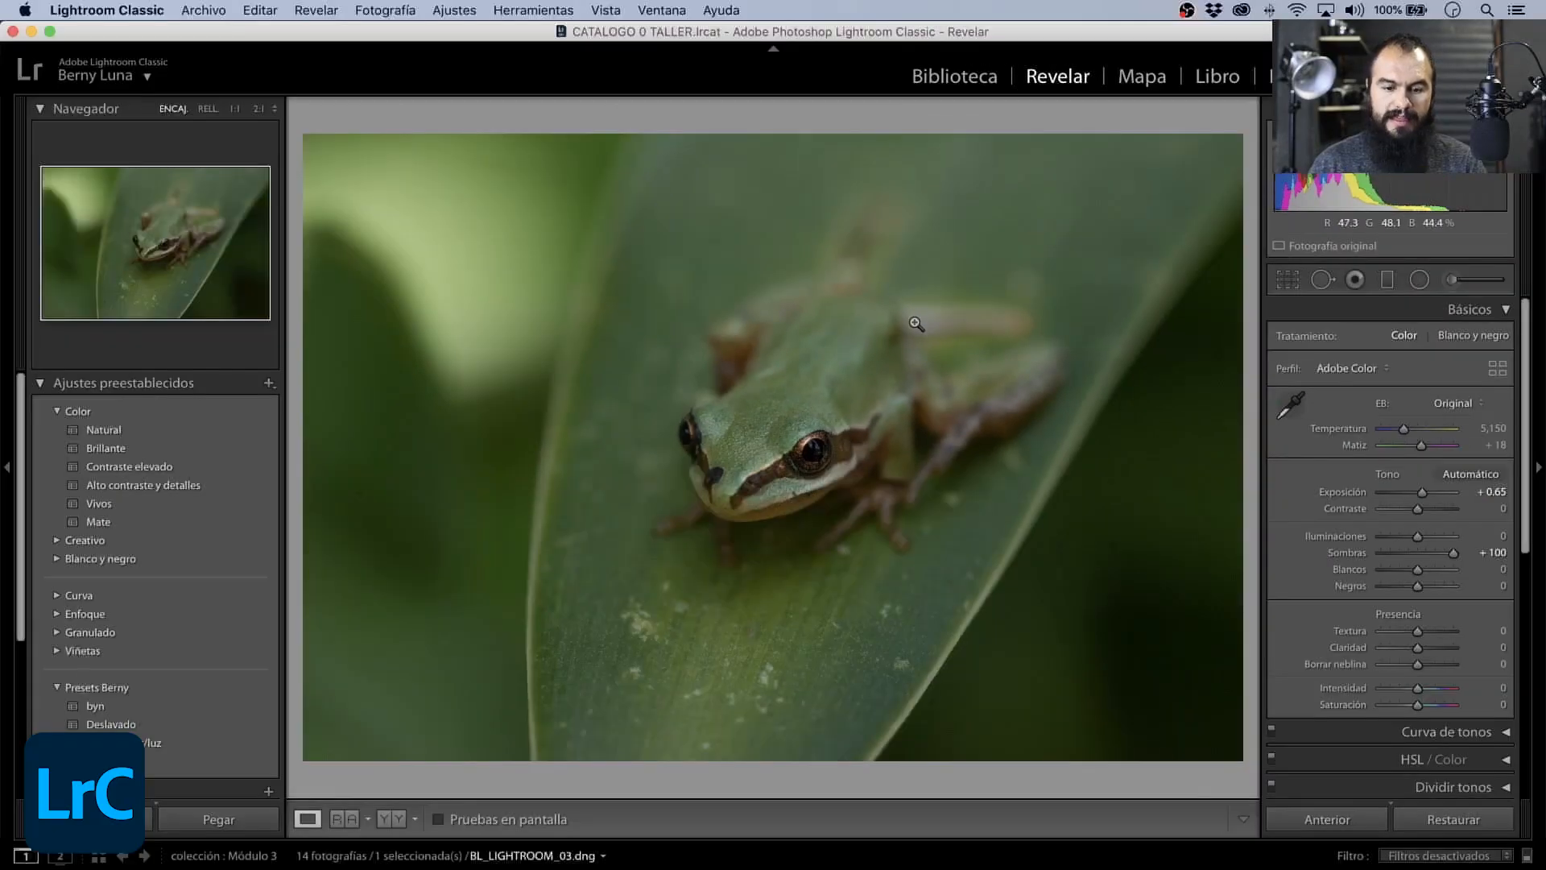
pyautogui.press('super+z')
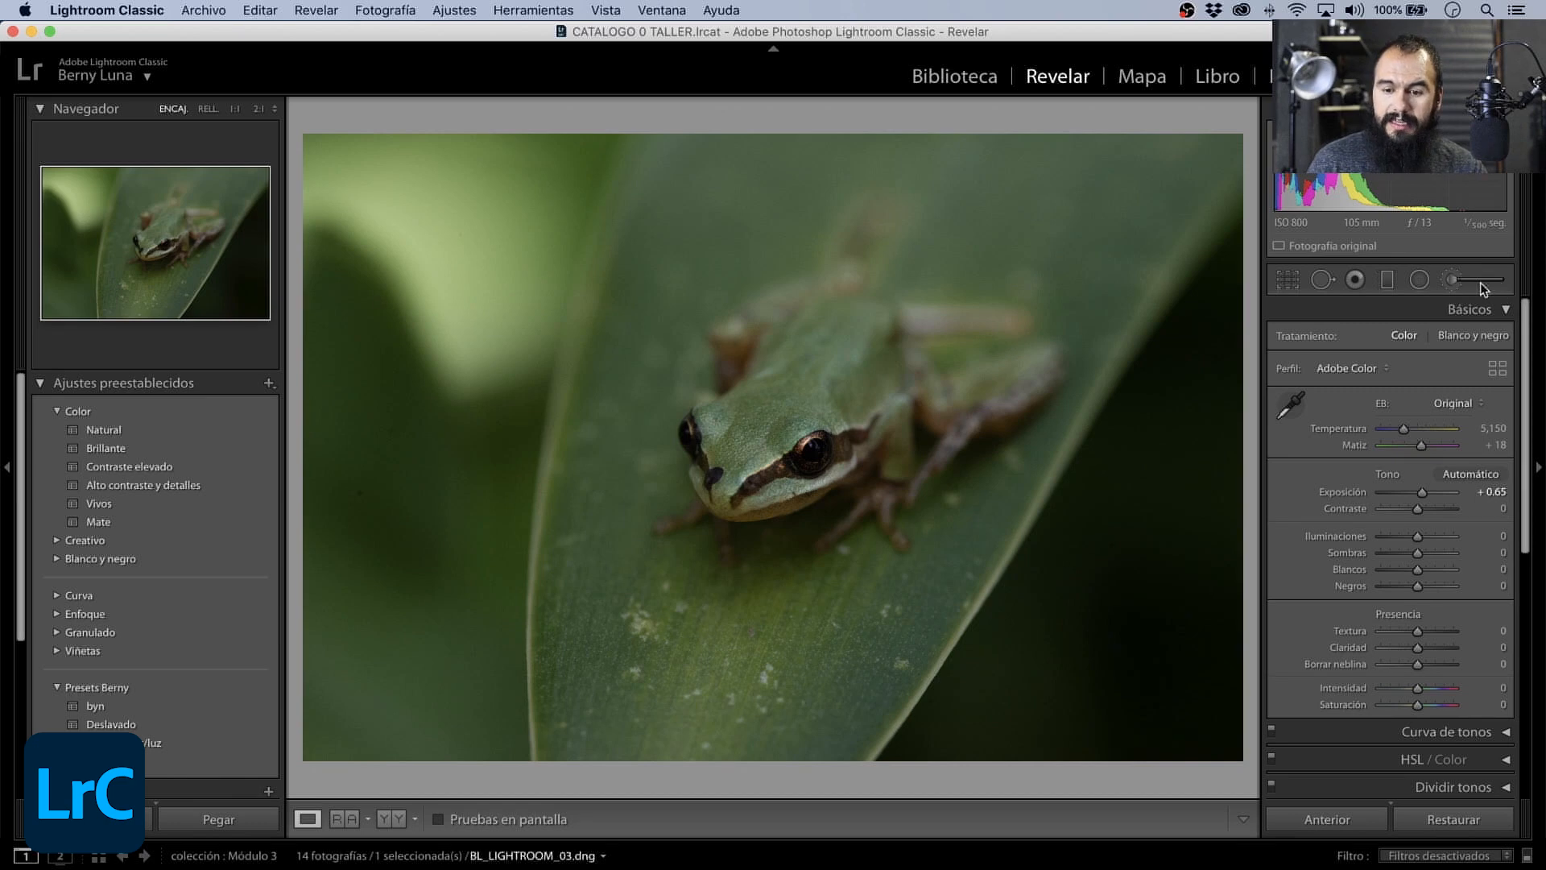
# - Activate the adjustment brush and set its Exposición to 0 and Saturación to 2
pyautogui.click(1479, 283)
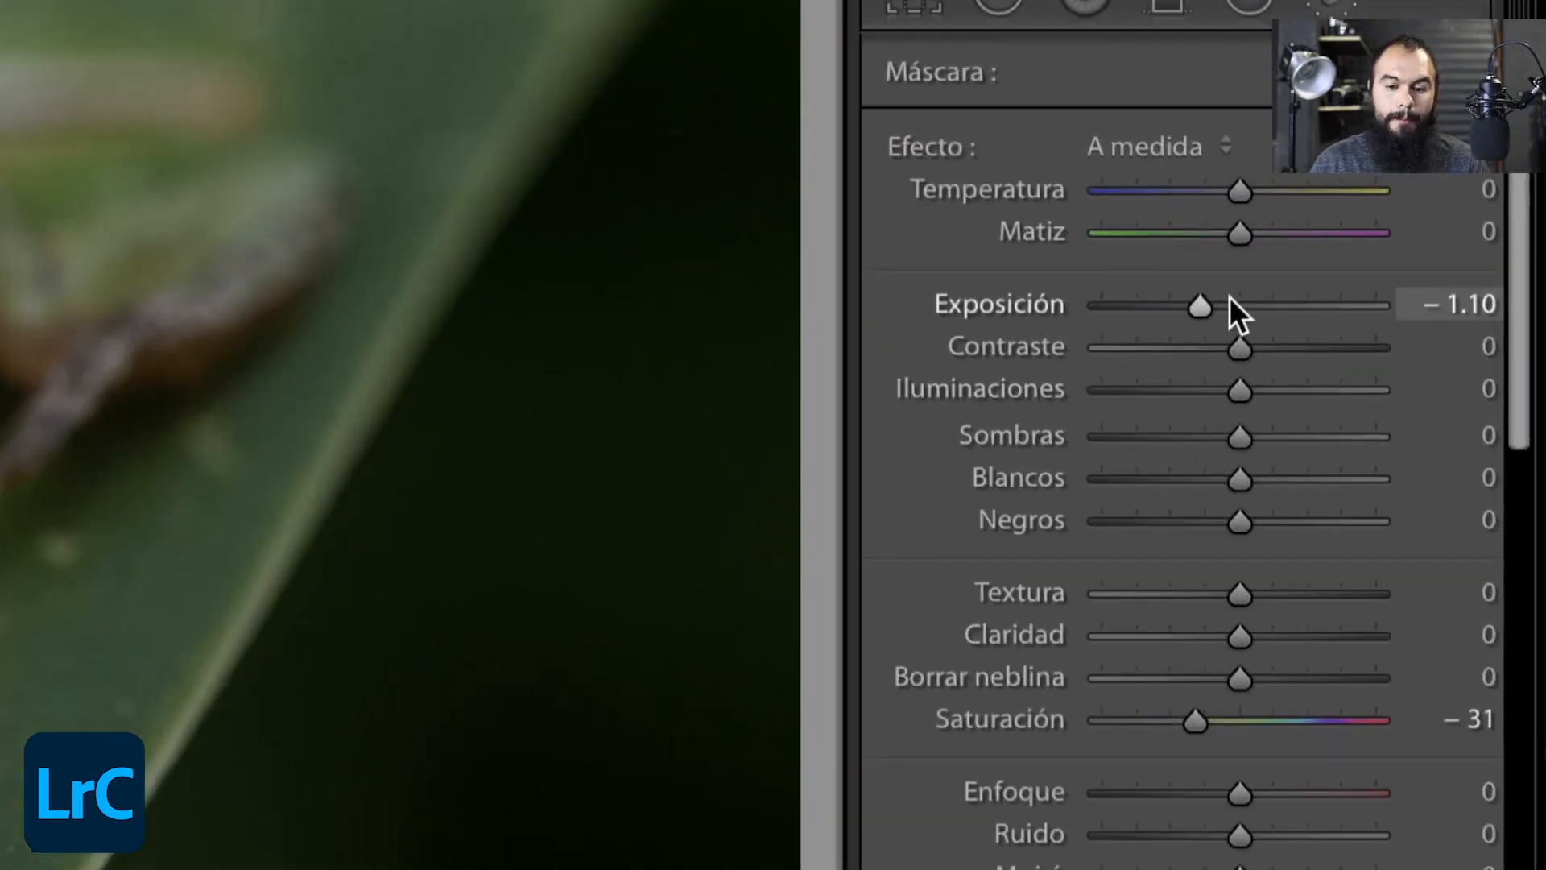
pyautogui.moveTo(1229, 298); pyautogui.dragTo(1238, 304)
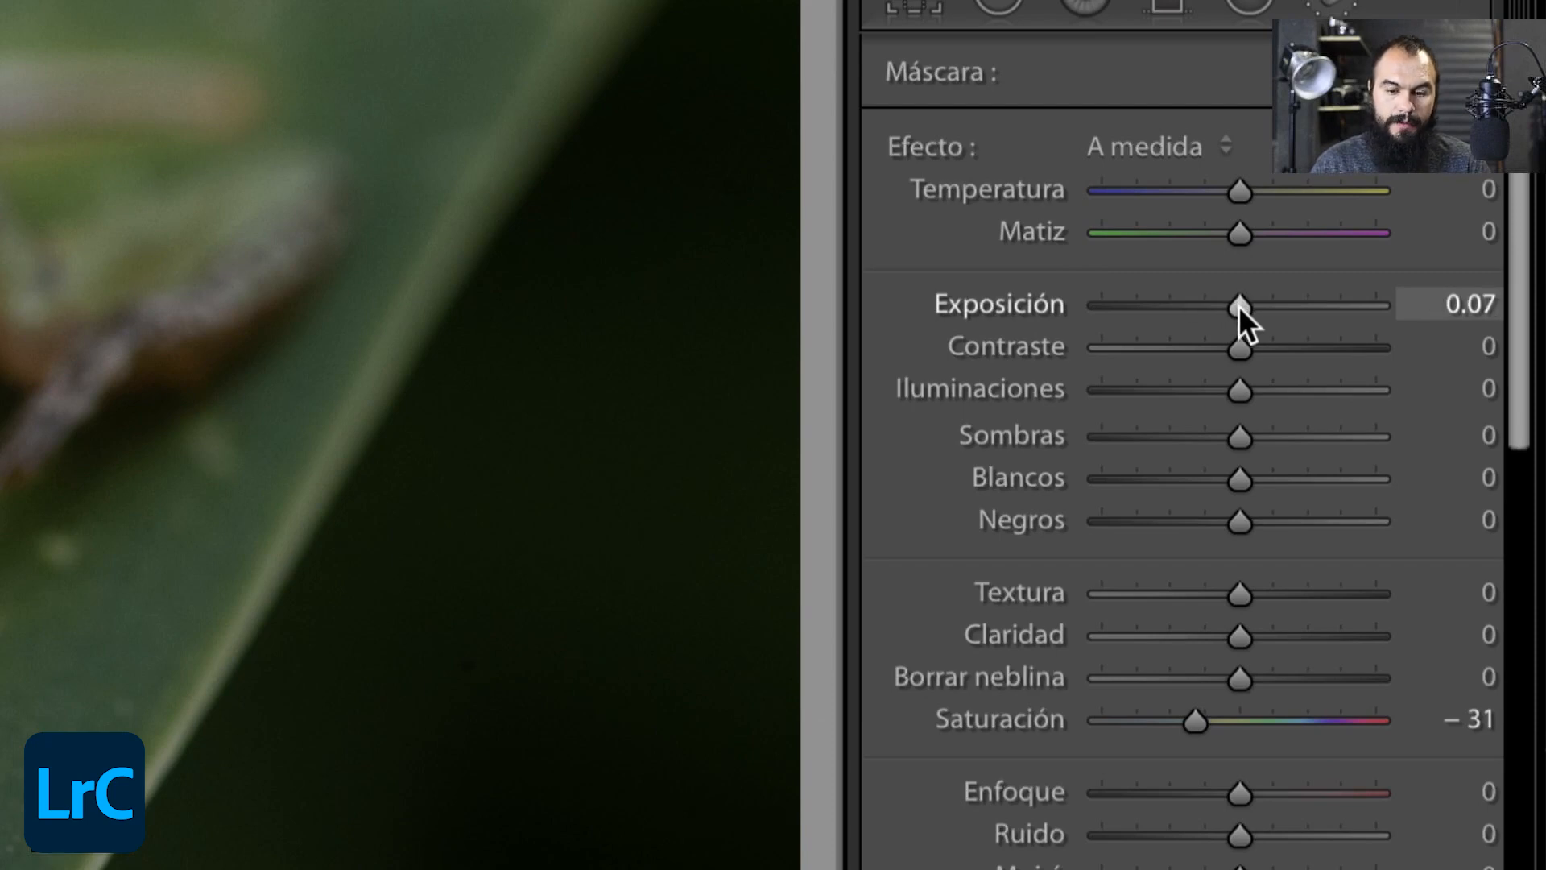
pyautogui.click(1461, 304)
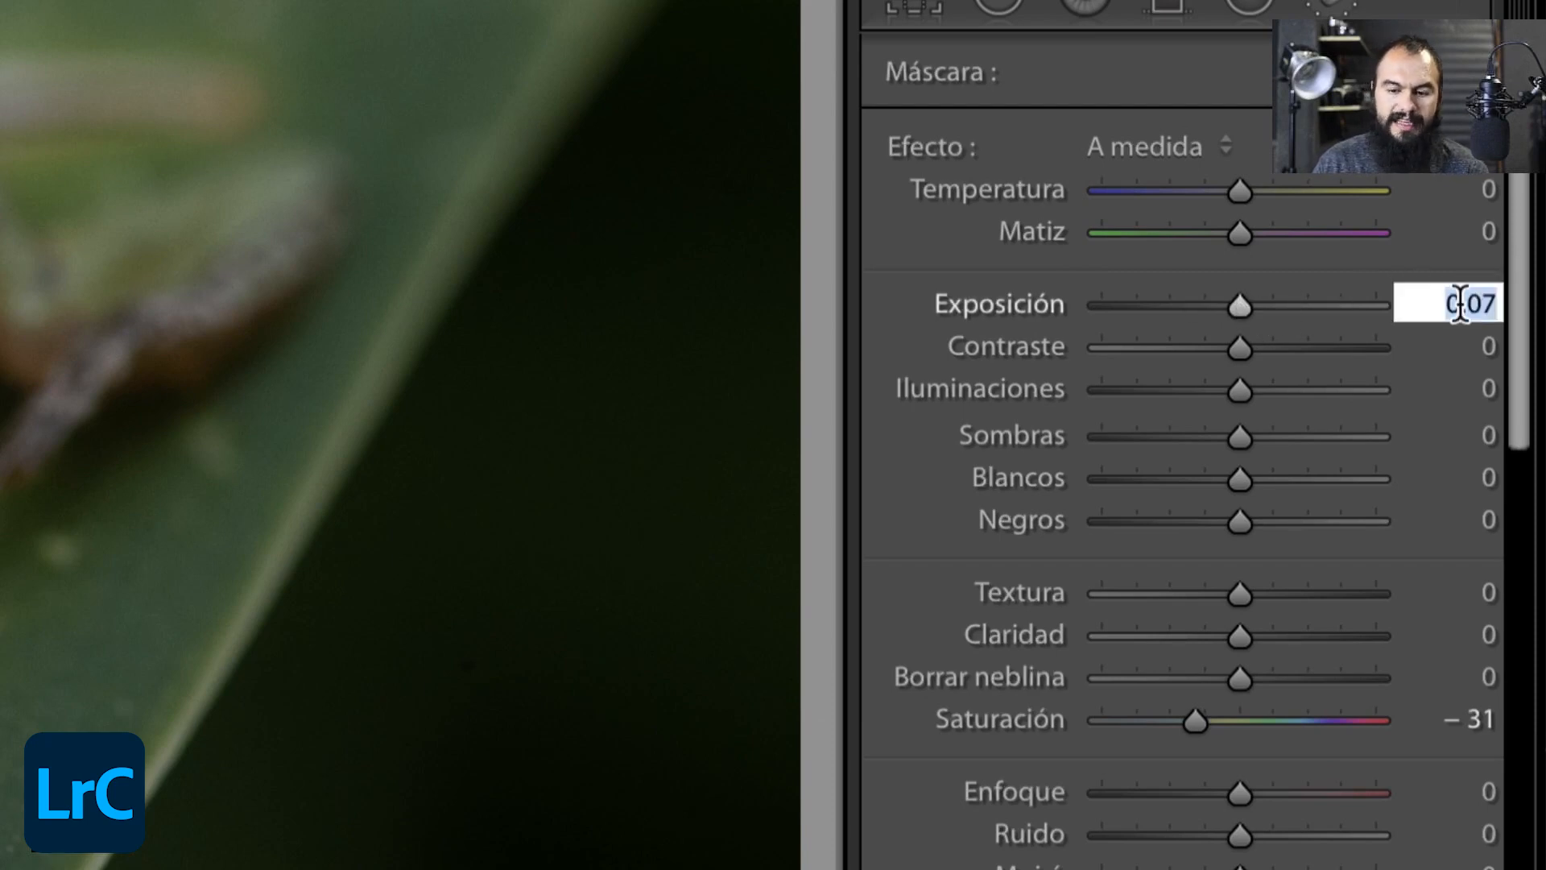
pyautogui.write('0')
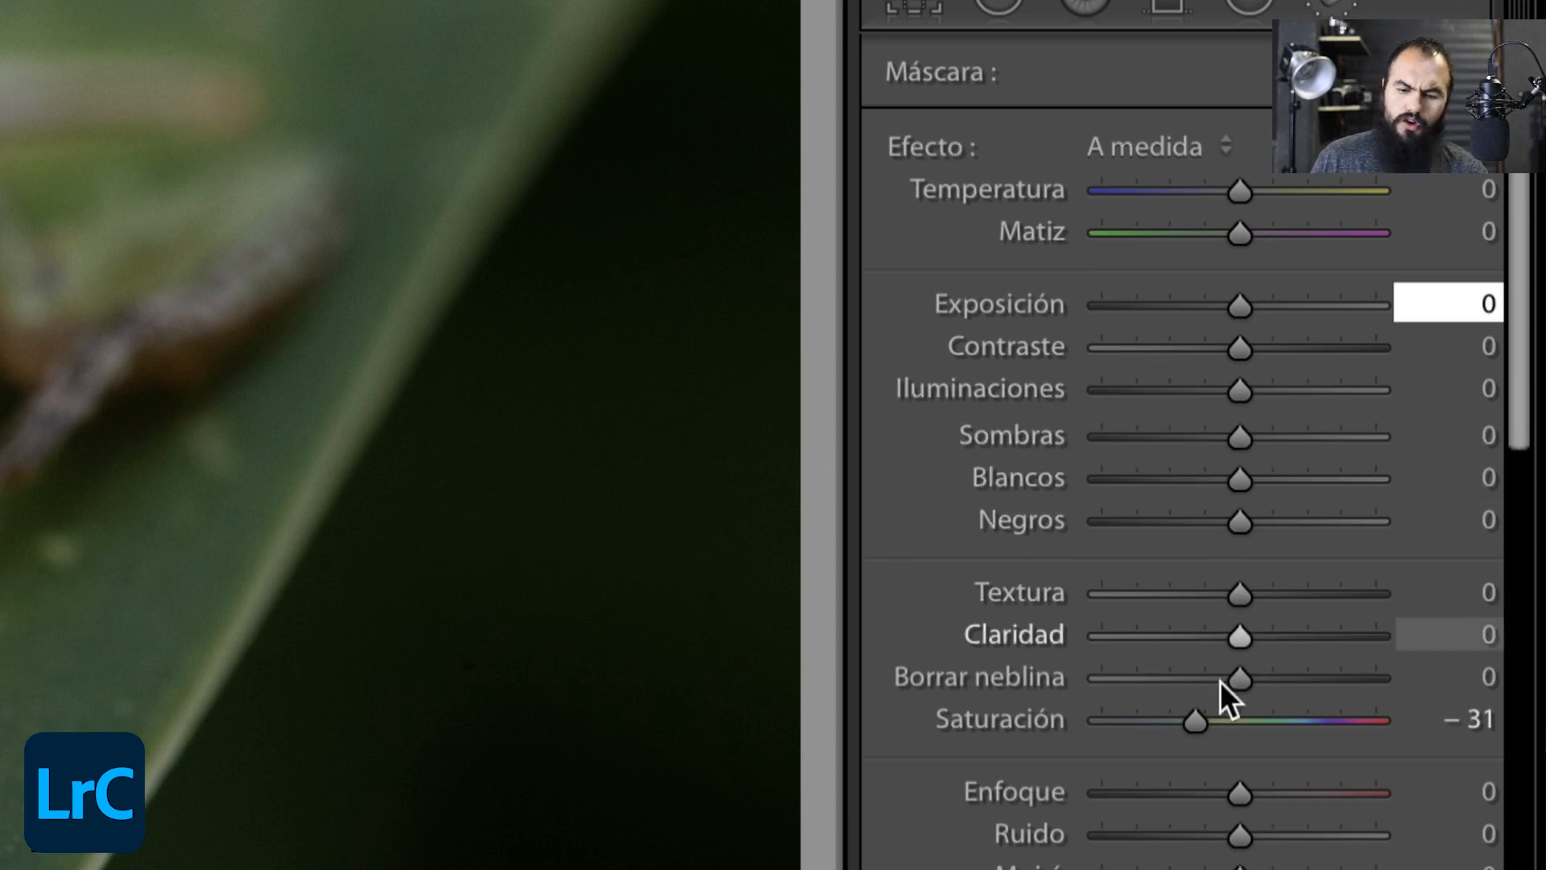
pyautogui.moveTo(1245, 731); pyautogui.dragTo(1240, 730)
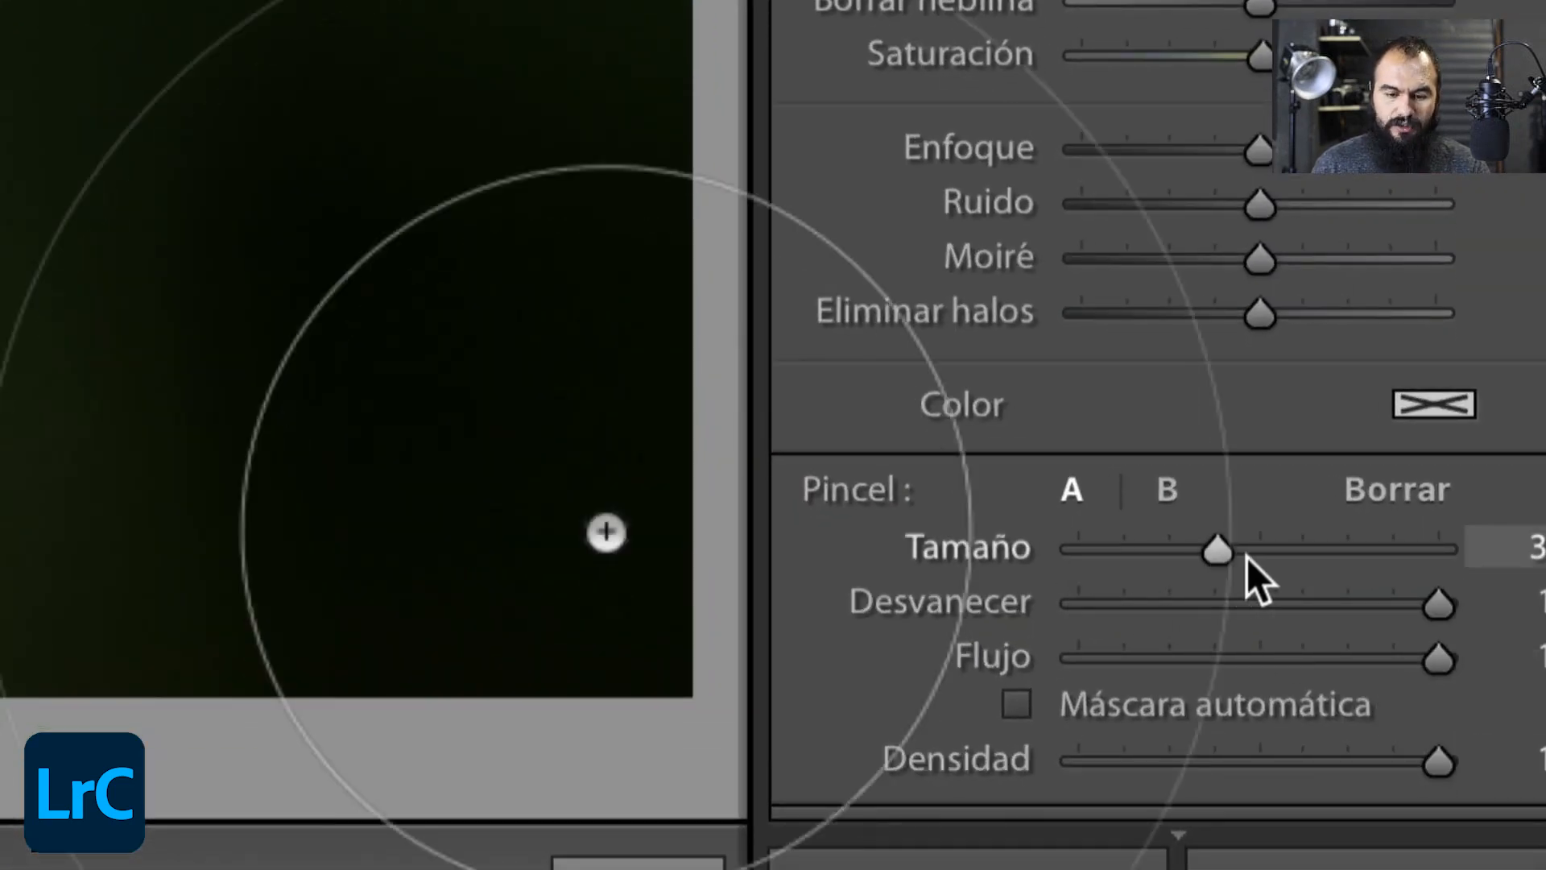
# - Set brush A's Tamaño to 23.3 and compare a low Desvanecer with 100, keeping 100
pyautogui.moveTo(1216, 550)
pyautogui.mouseDown()
pyautogui.moveTo(1150, 554)
pyautogui.moveTo(1180, 563)
pyautogui.mouseUp()
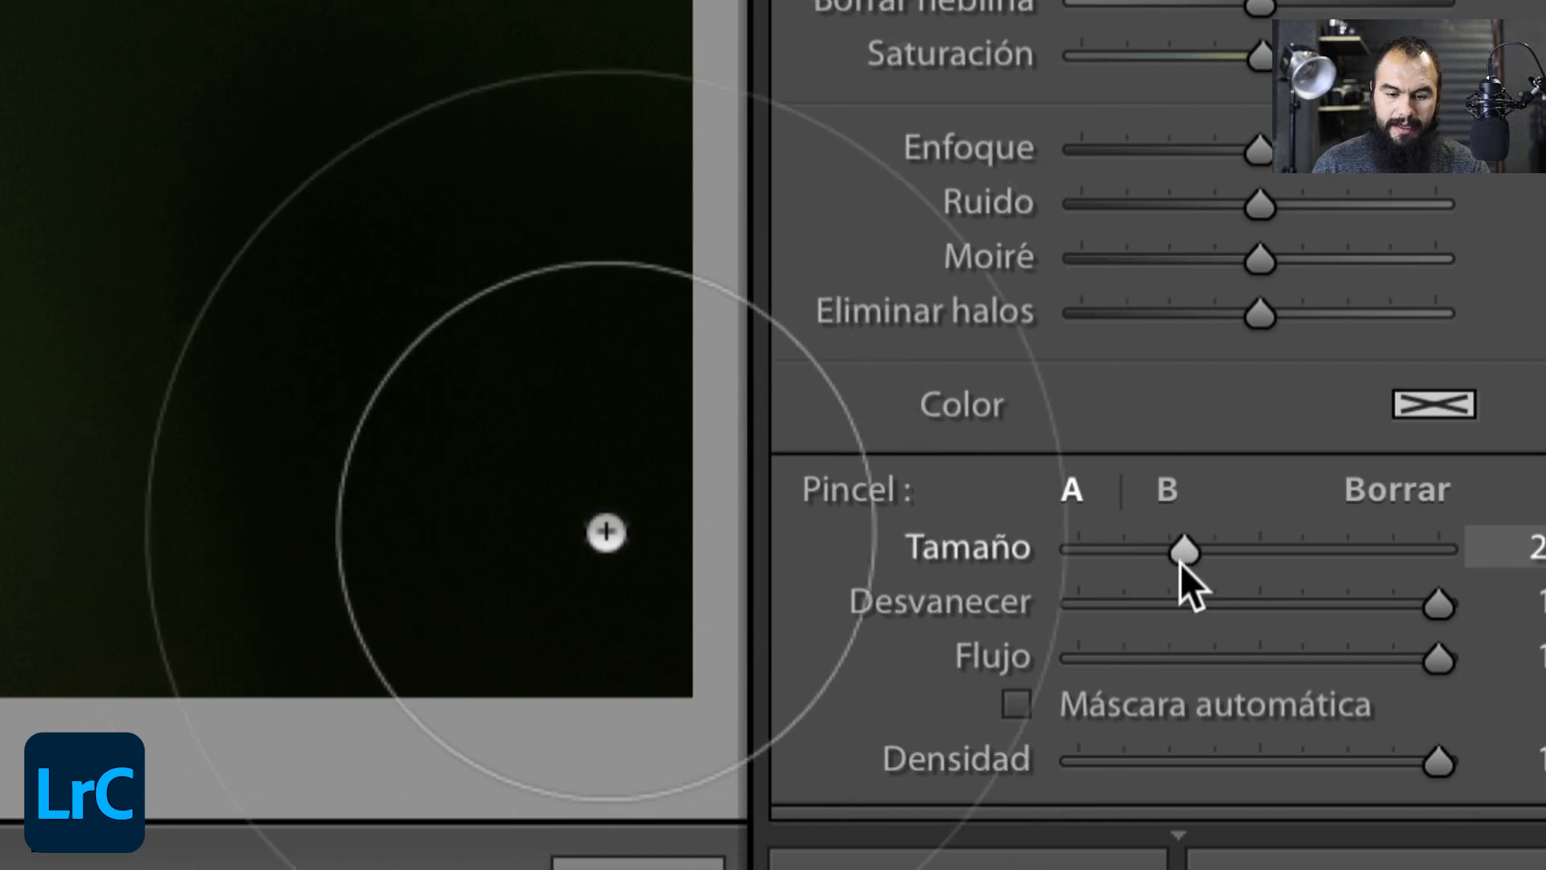
pyautogui.moveTo(1419, 602); pyautogui.dragTo(1076, 604)
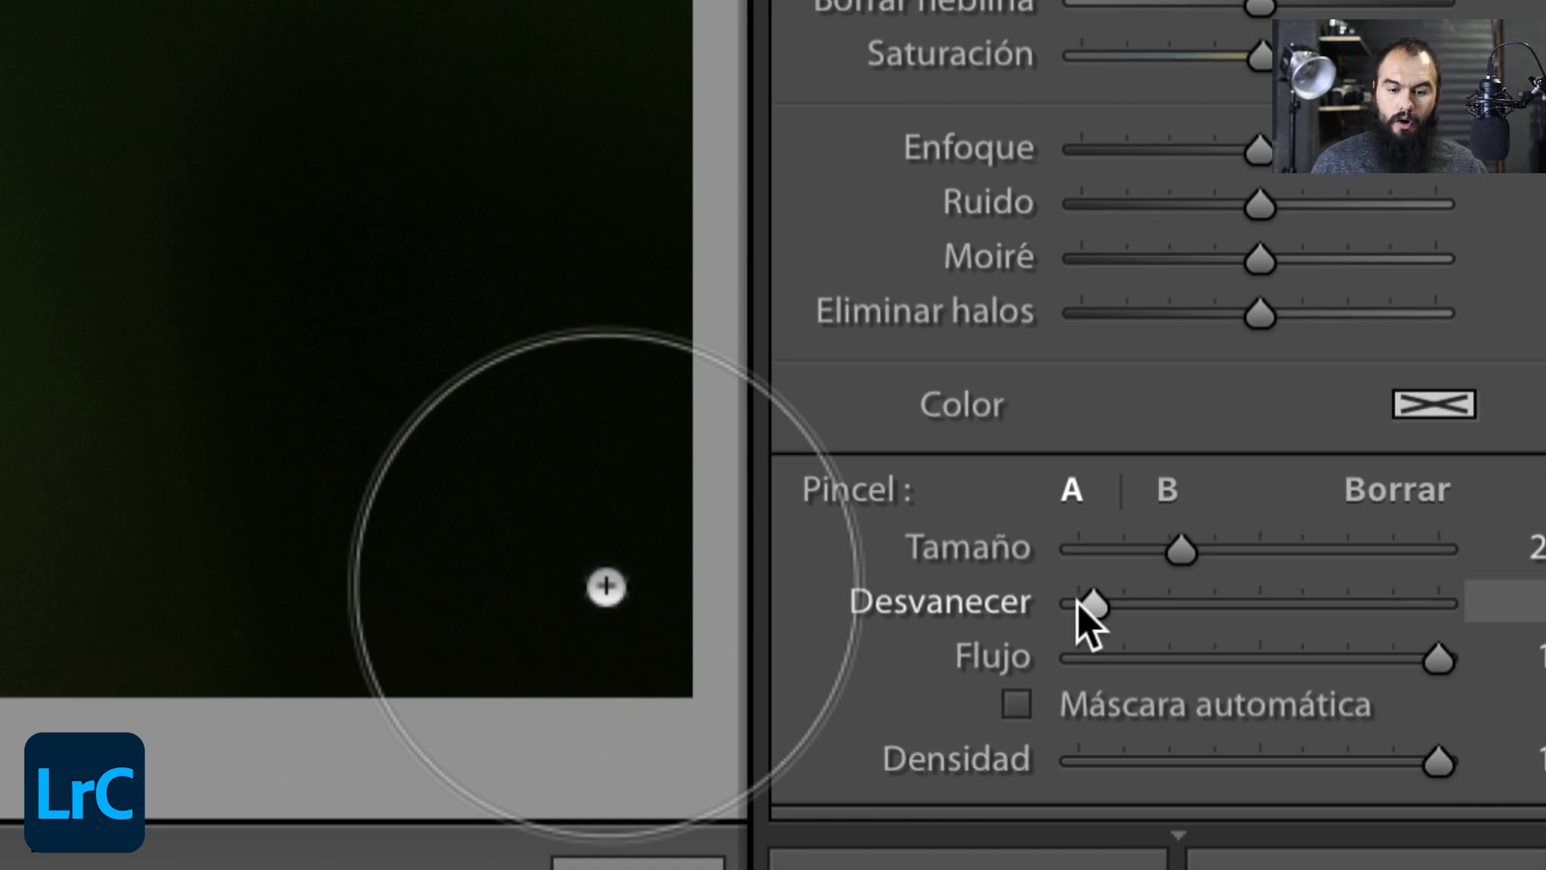
pyautogui.moveTo(1077, 602); pyautogui.dragTo(1437, 620)
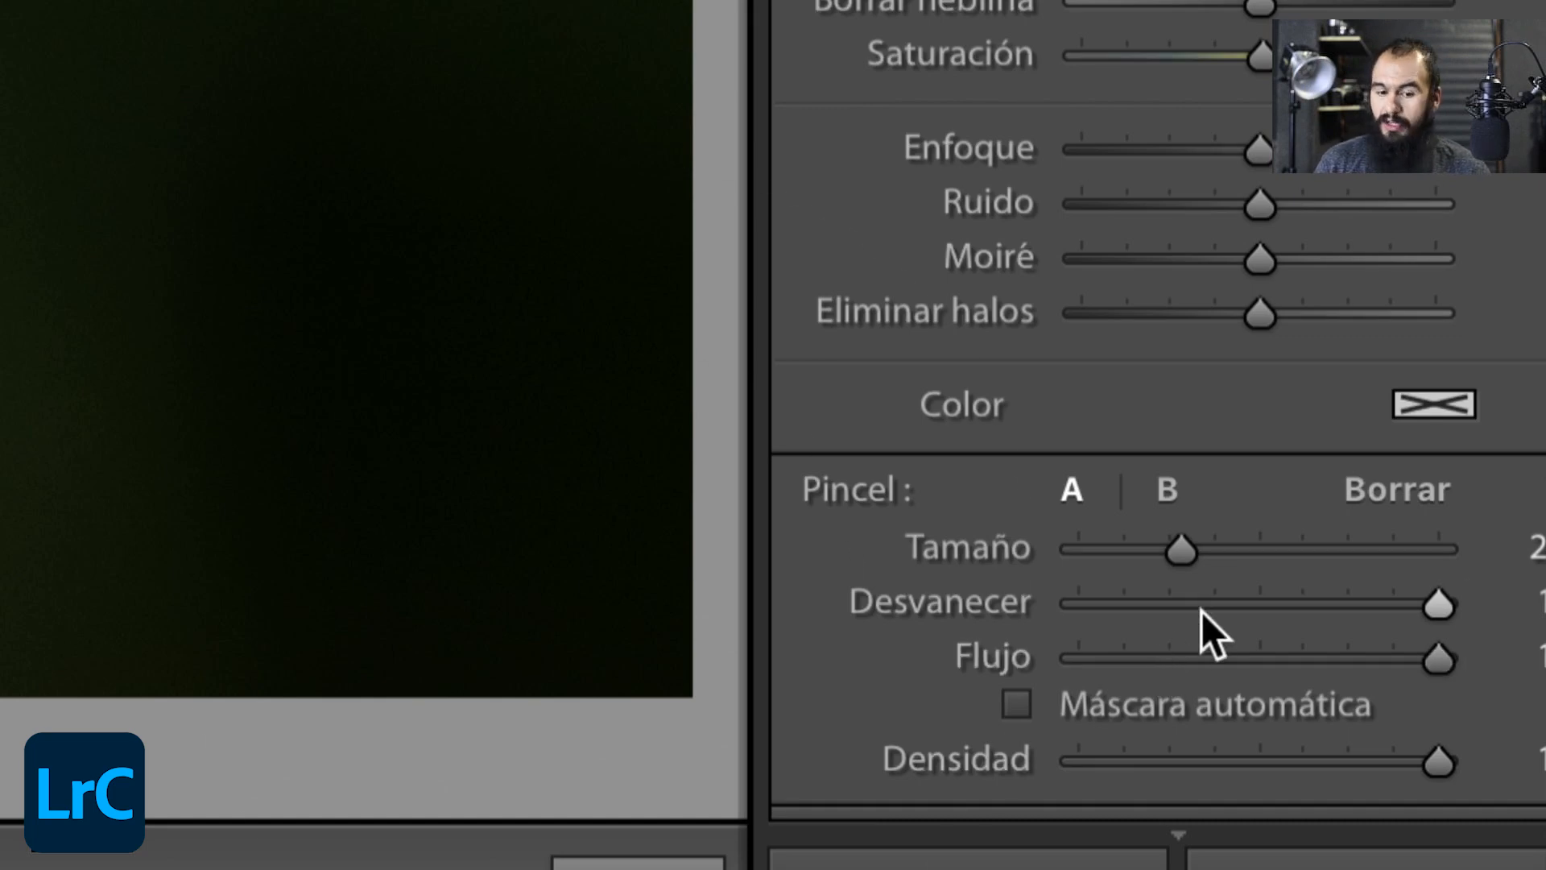
pyautogui.moveTo(1181, 538); pyautogui.dragTo(1141, 534)
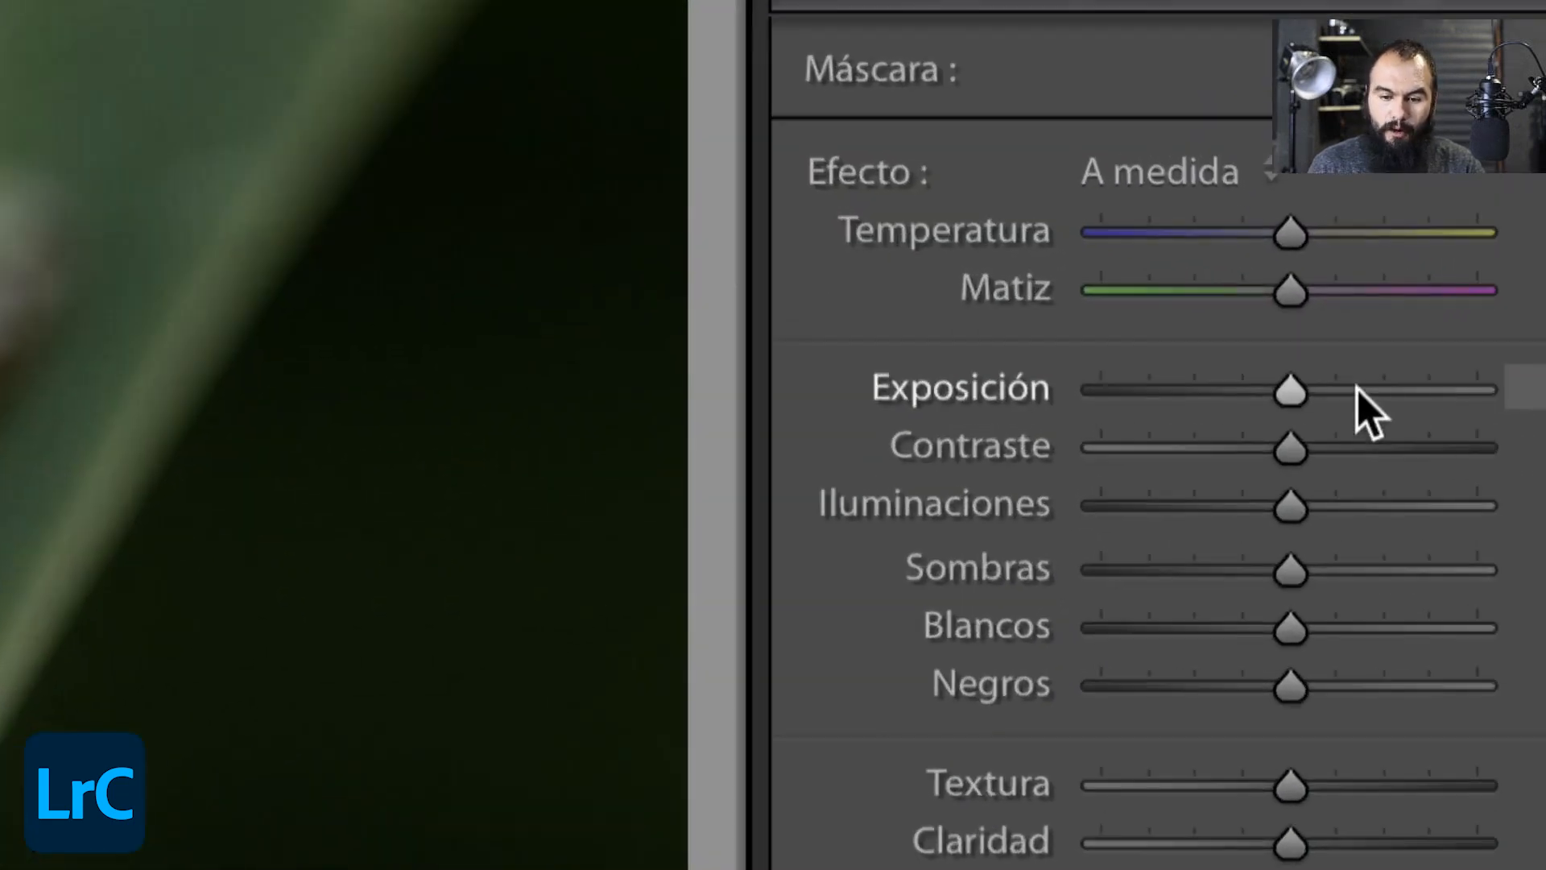
# - With brush Exposición at 0.61, paint the dark background in the photo's lower-right area, and raise that mask's Exposición to about 1.52
pyautogui.moveTo(1290, 393); pyautogui.dragTo(1317, 392)
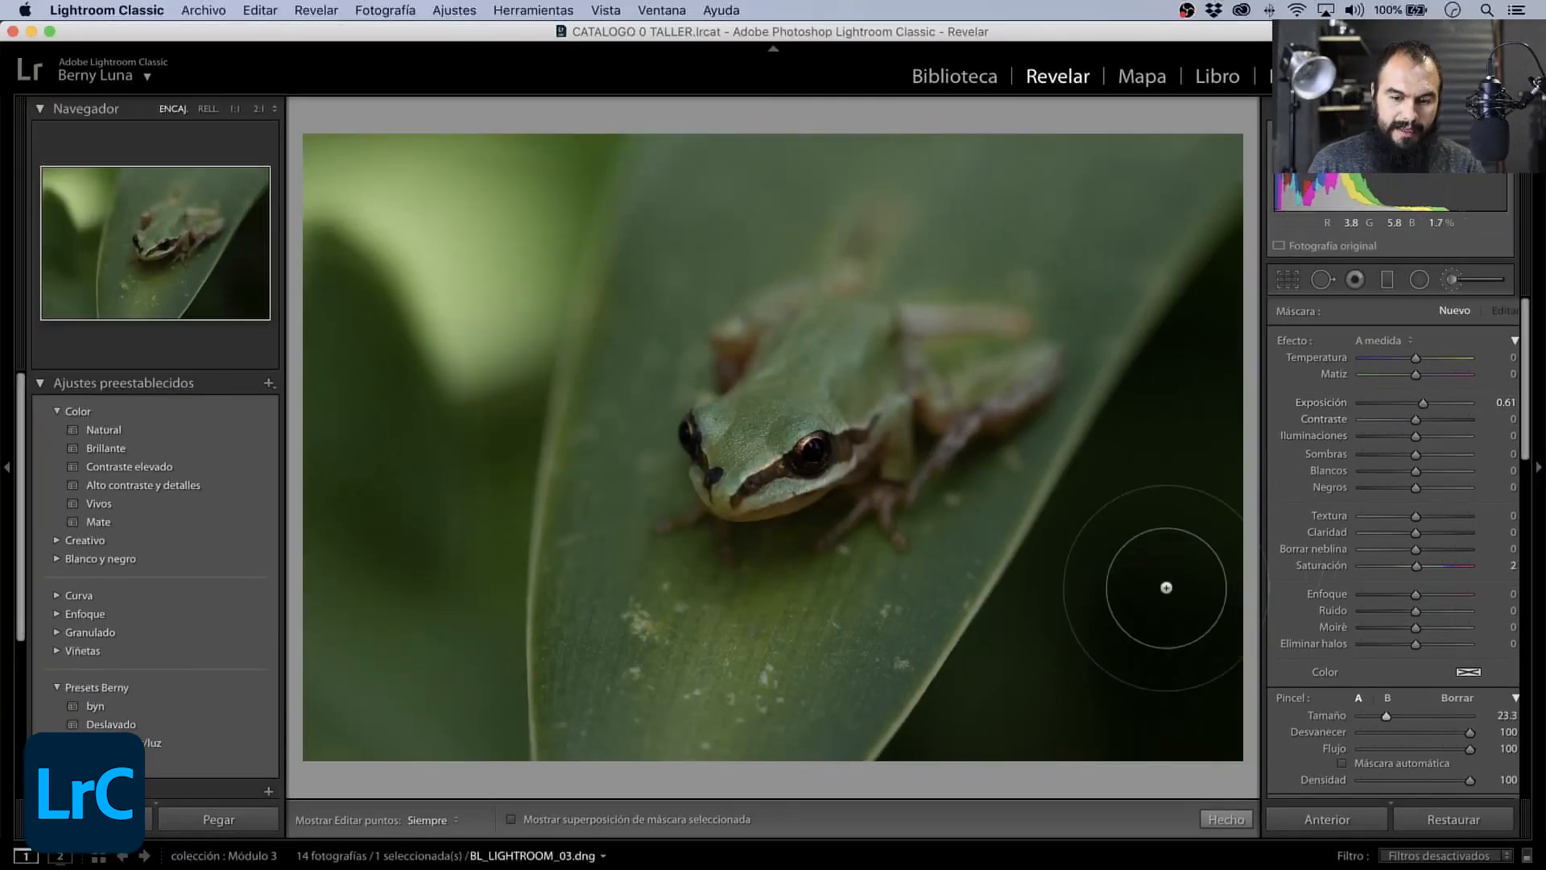
pyautogui.moveTo(1044, 710)
pyautogui.mouseDown()
pyautogui.moveTo(1076, 720)
pyautogui.moveTo(1151, 685)
pyautogui.moveTo(1225, 552)
pyautogui.moveTo(1224, 442)
pyautogui.moveTo(1180, 510)
pyautogui.moveTo(1230, 435)
pyautogui.moveTo(1224, 386)
pyautogui.moveTo(1196, 491)
pyautogui.mouseUp()
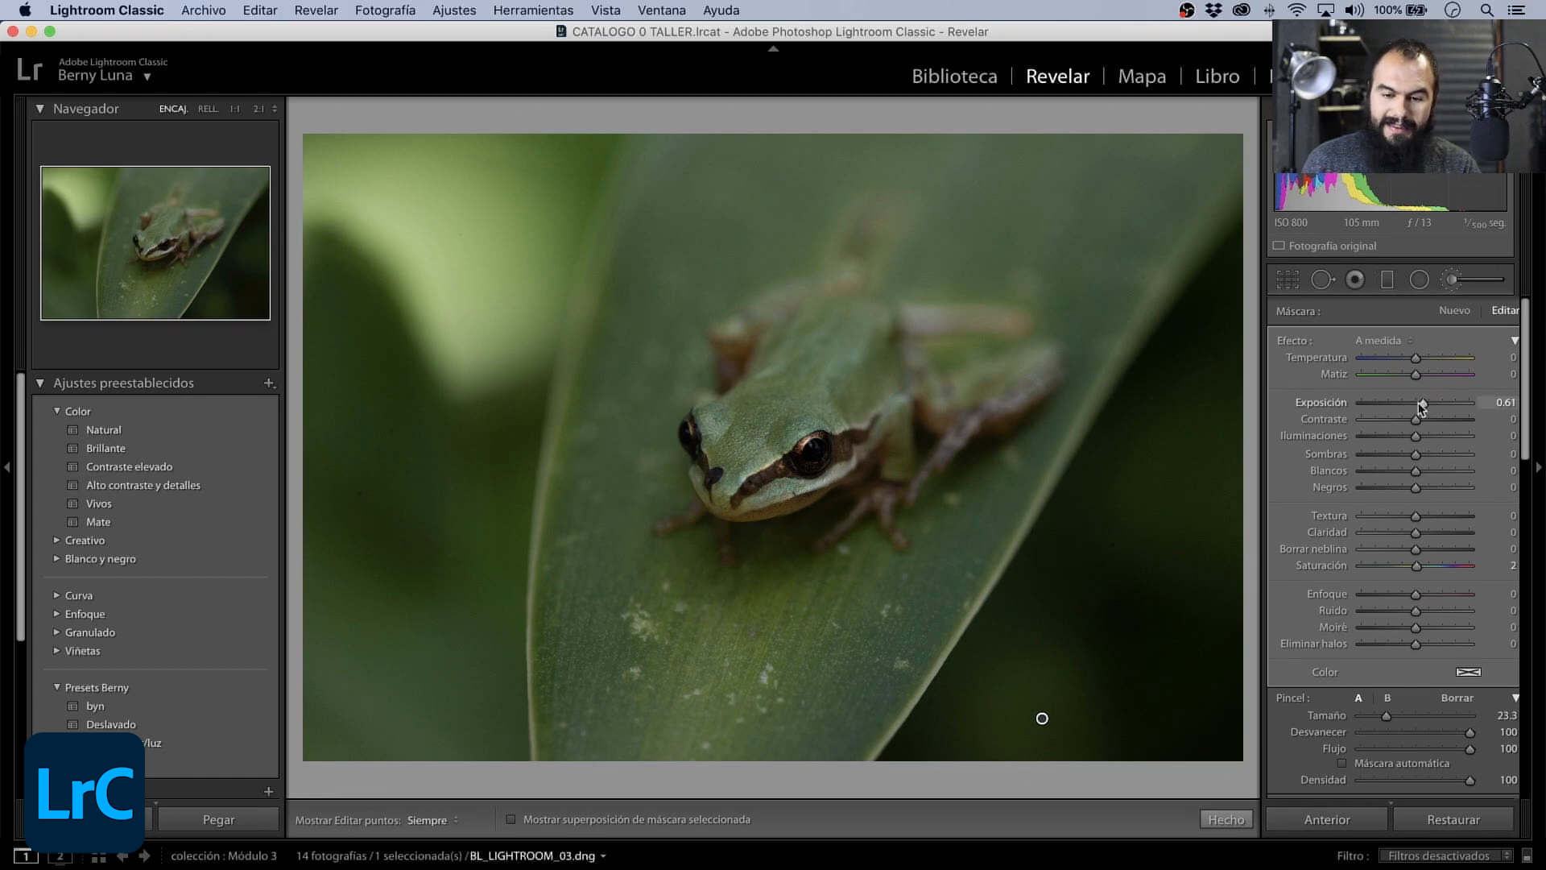
pyautogui.moveTo(1427, 403); pyautogui.dragTo(1439, 408)
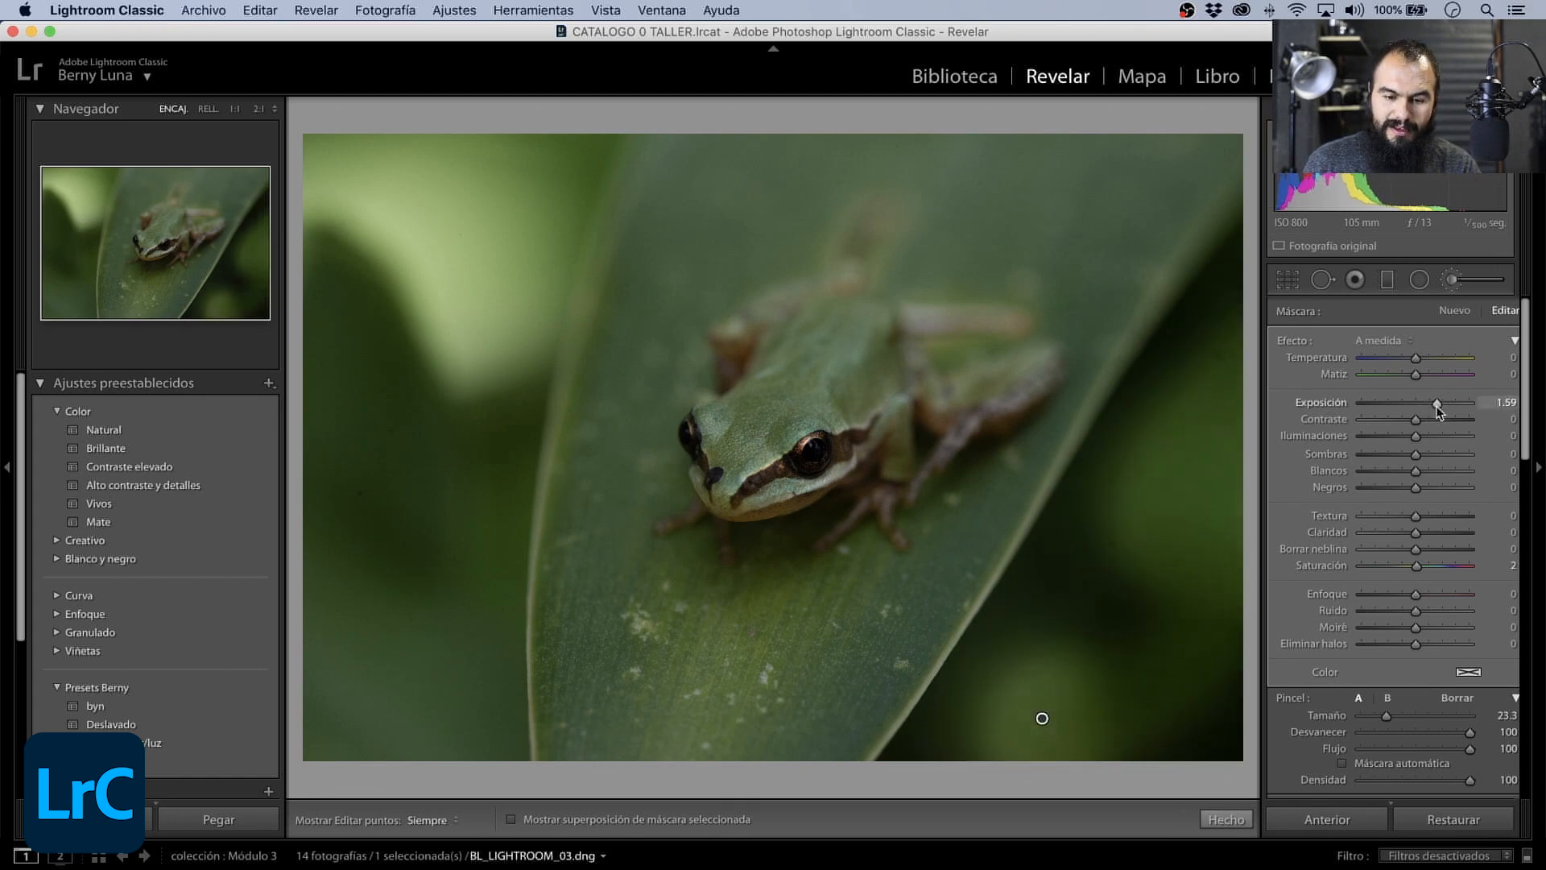
# - Hide the edit pins while extending the mask over the dark background, show them again, and set the mask's Exposición to 1.56
pyautogui.press('h')
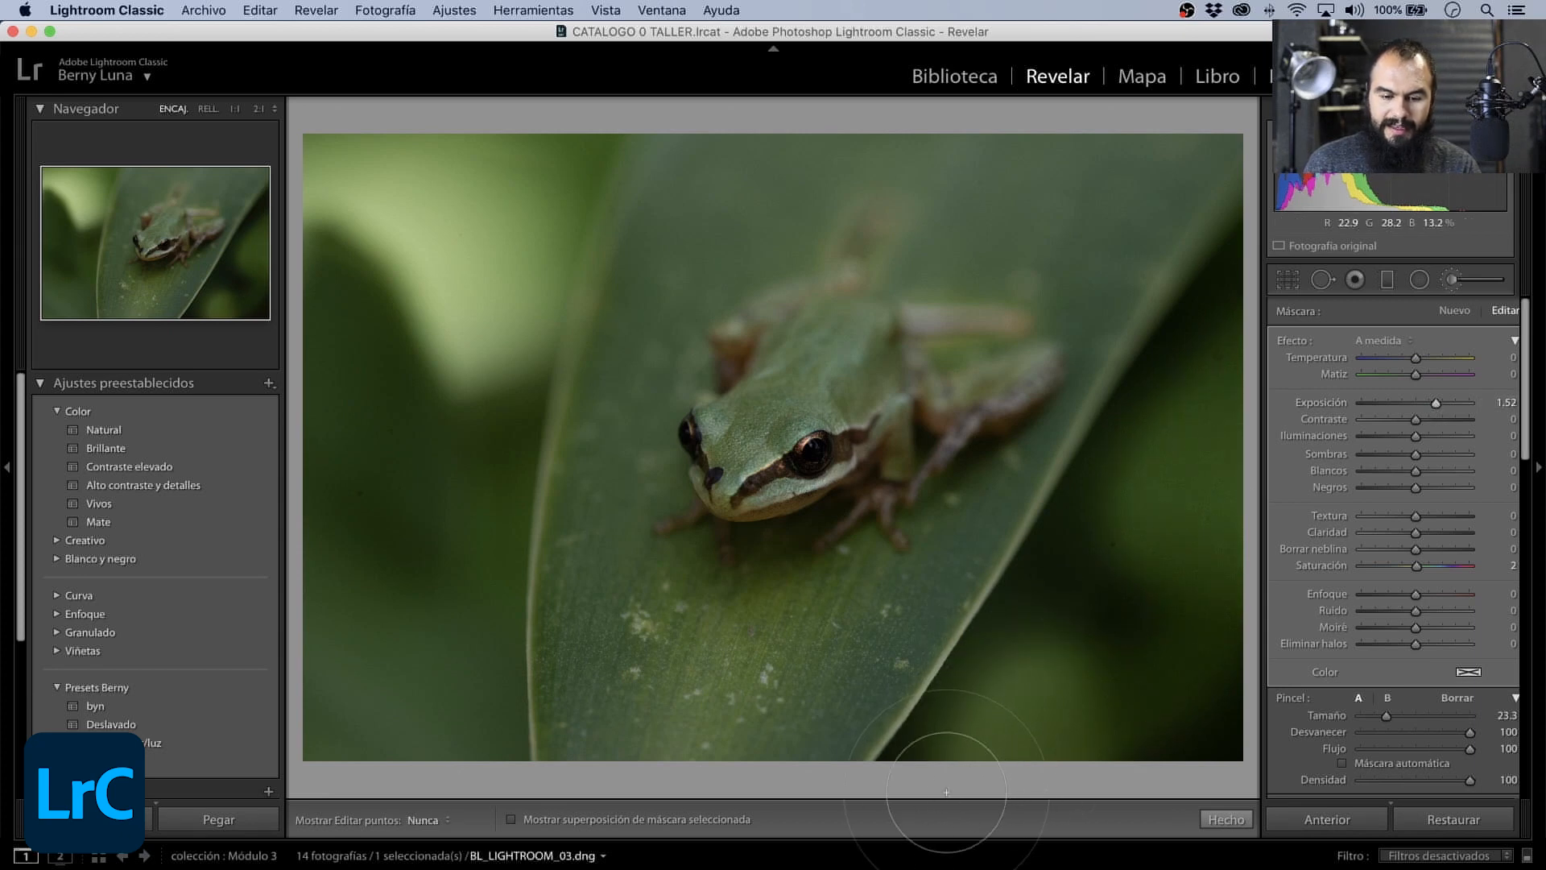
pyautogui.press('h')
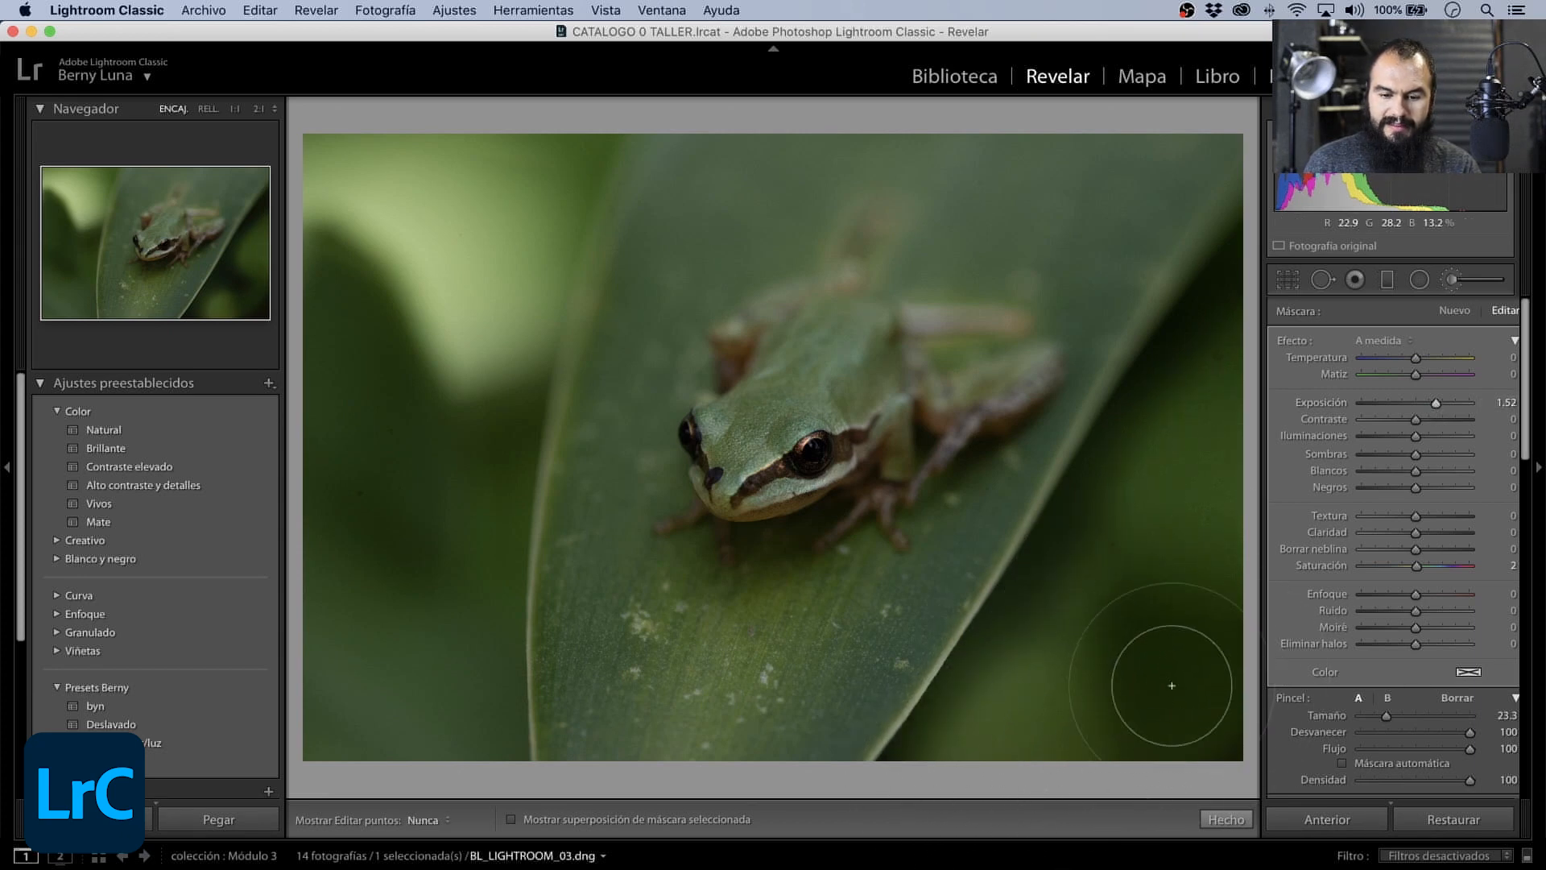
pyautogui.press('h')
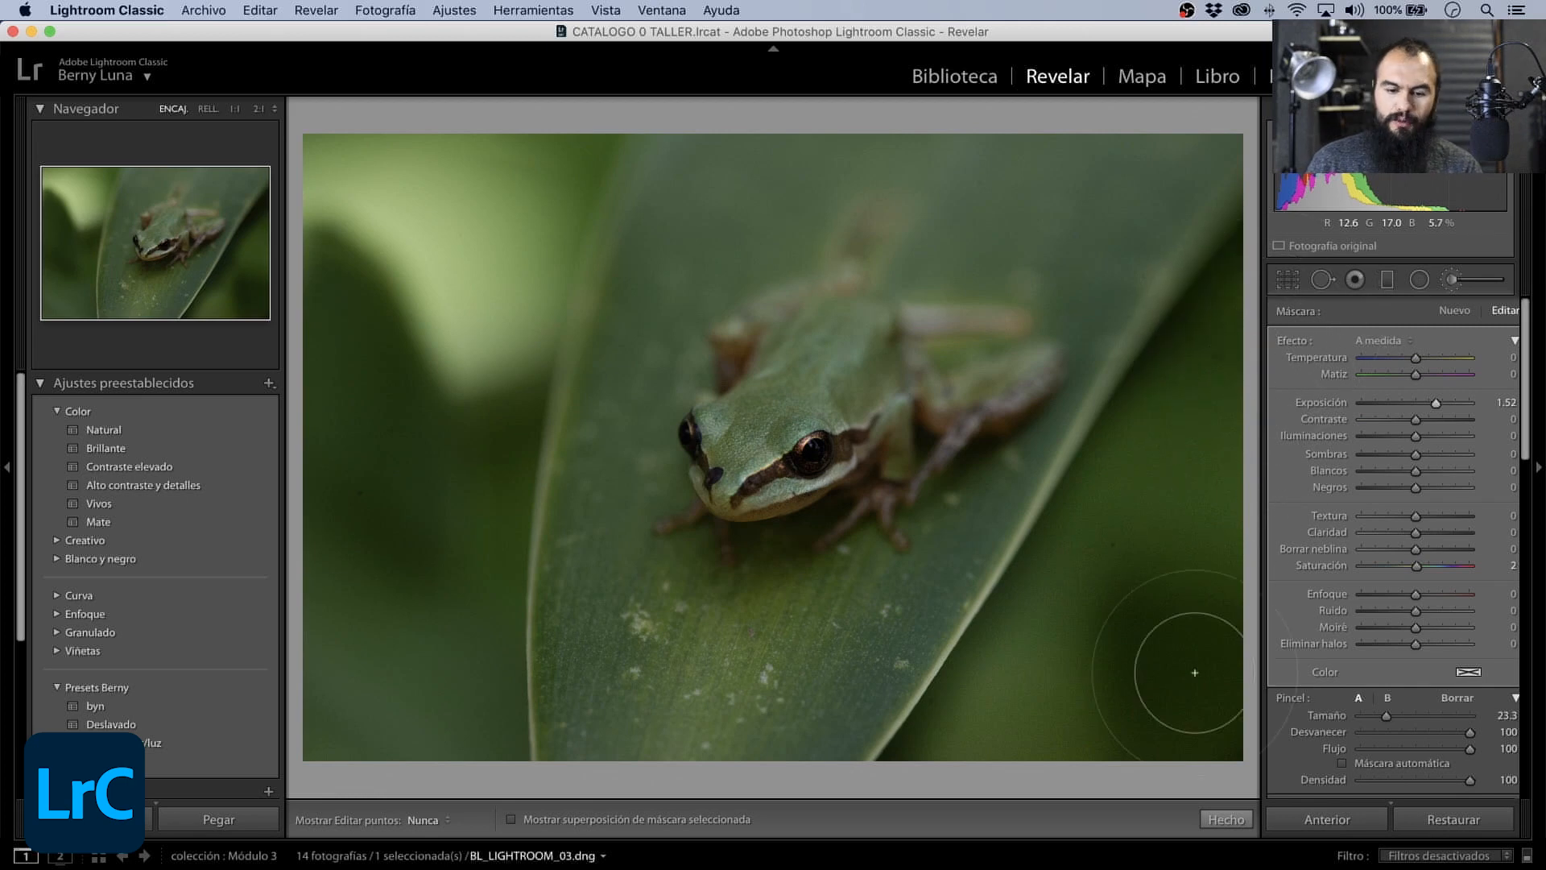
pyautogui.press('h')
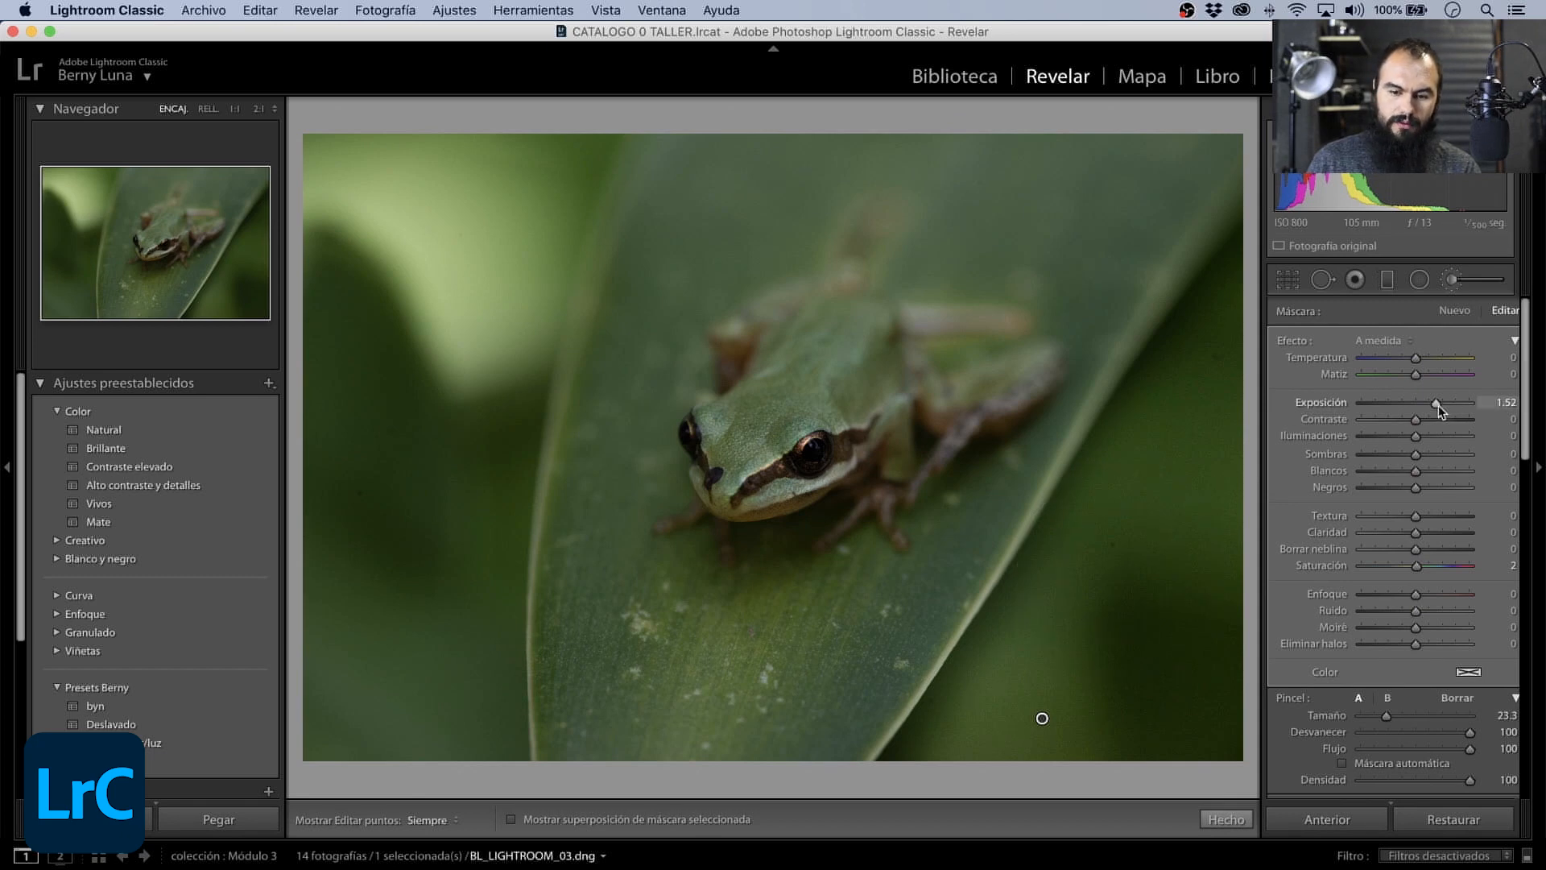
pyautogui.moveTo(1437, 404)
pyautogui.mouseDown()
pyautogui.moveTo(1426, 411)
pyautogui.moveTo(1453, 404)
pyautogui.moveTo(1437, 412)
pyautogui.mouseUp()
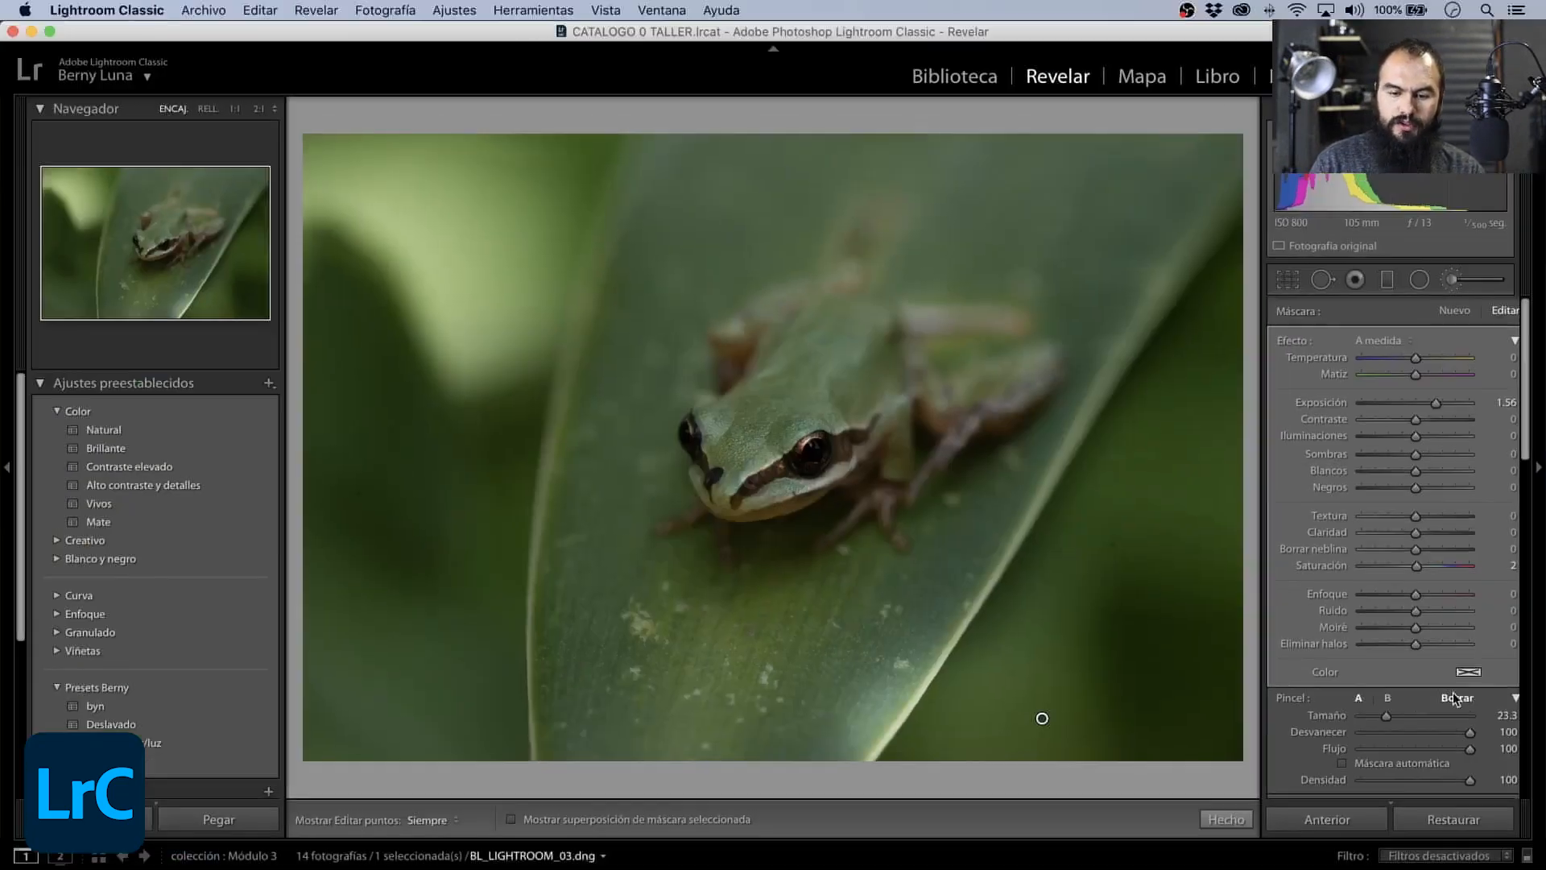
# - Erase the mask's spill from the leaf with a 28.3 eraser brush while the edit pins are hidden, and show the pins again
pyautogui.click(1454, 694)
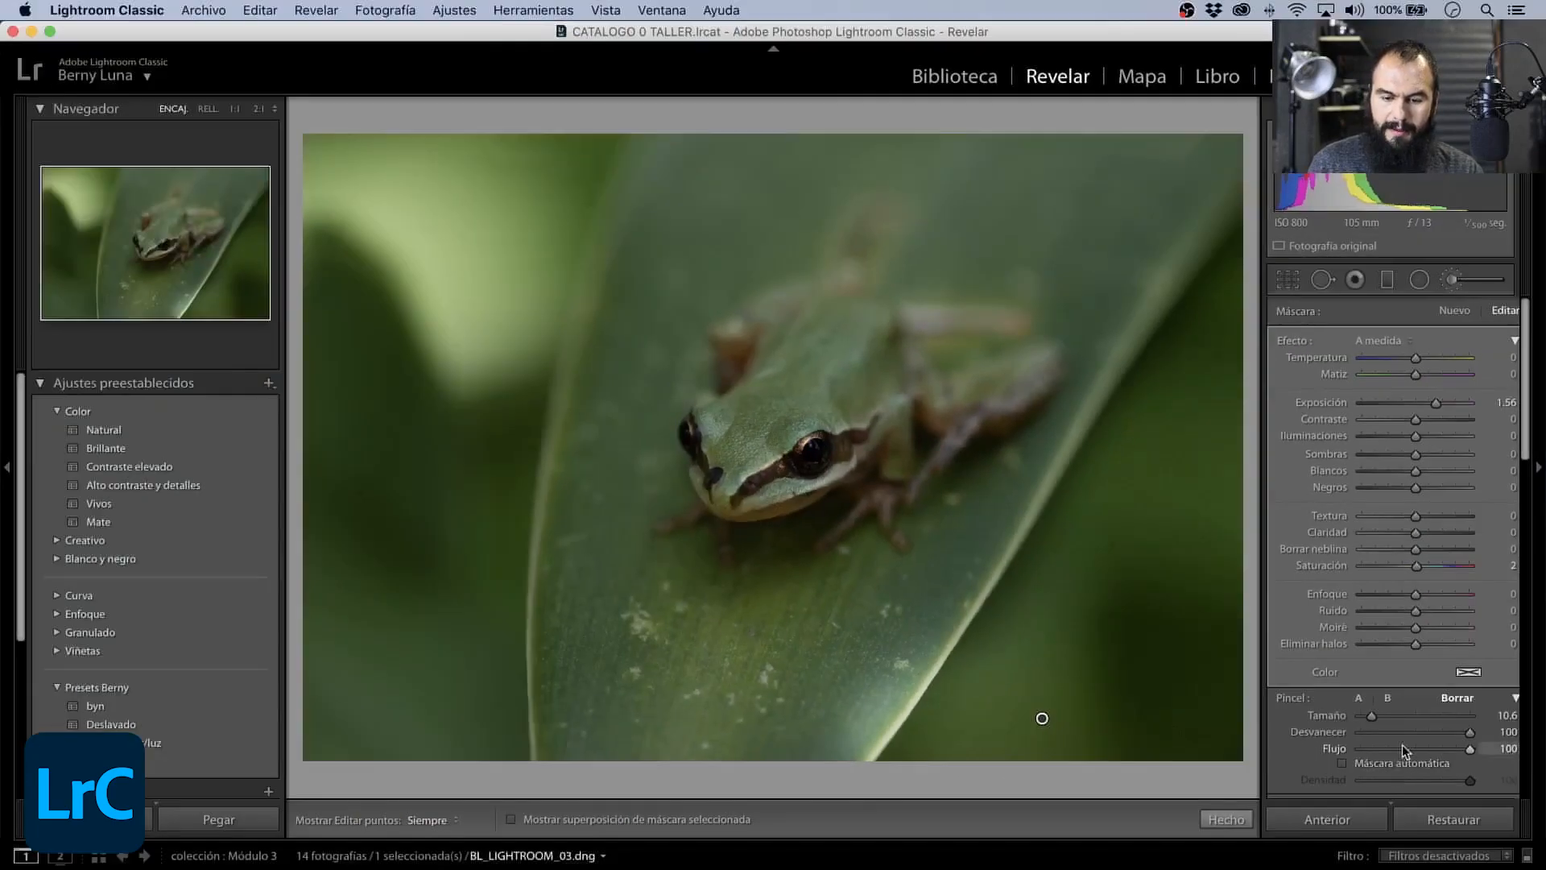
pyautogui.moveTo(1380, 717); pyautogui.dragTo(1400, 716)
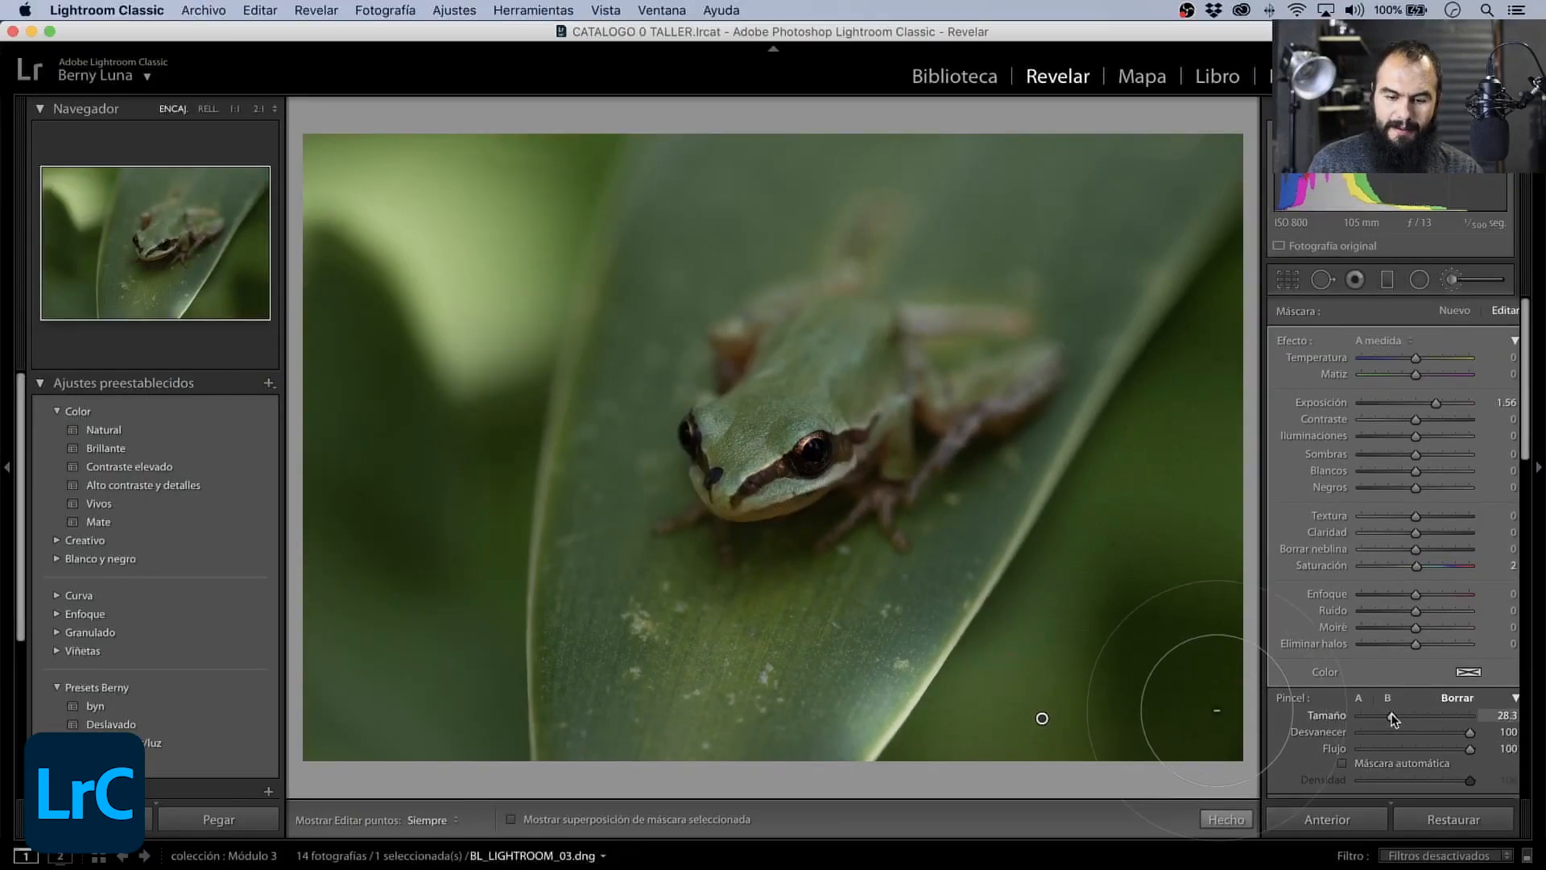
pyautogui.press('h')
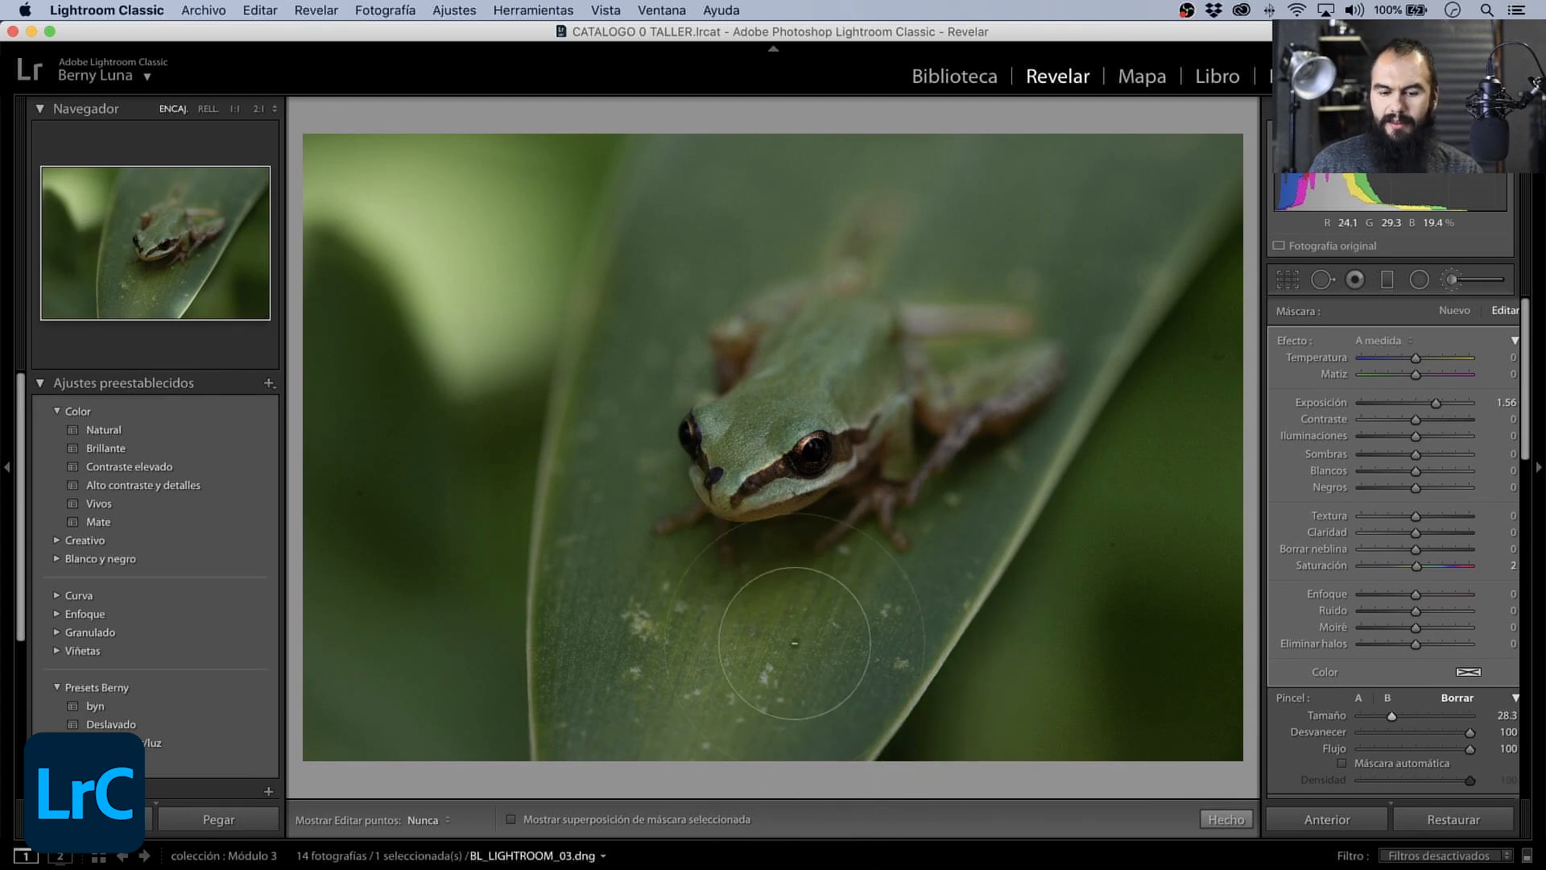
pyautogui.press('h')
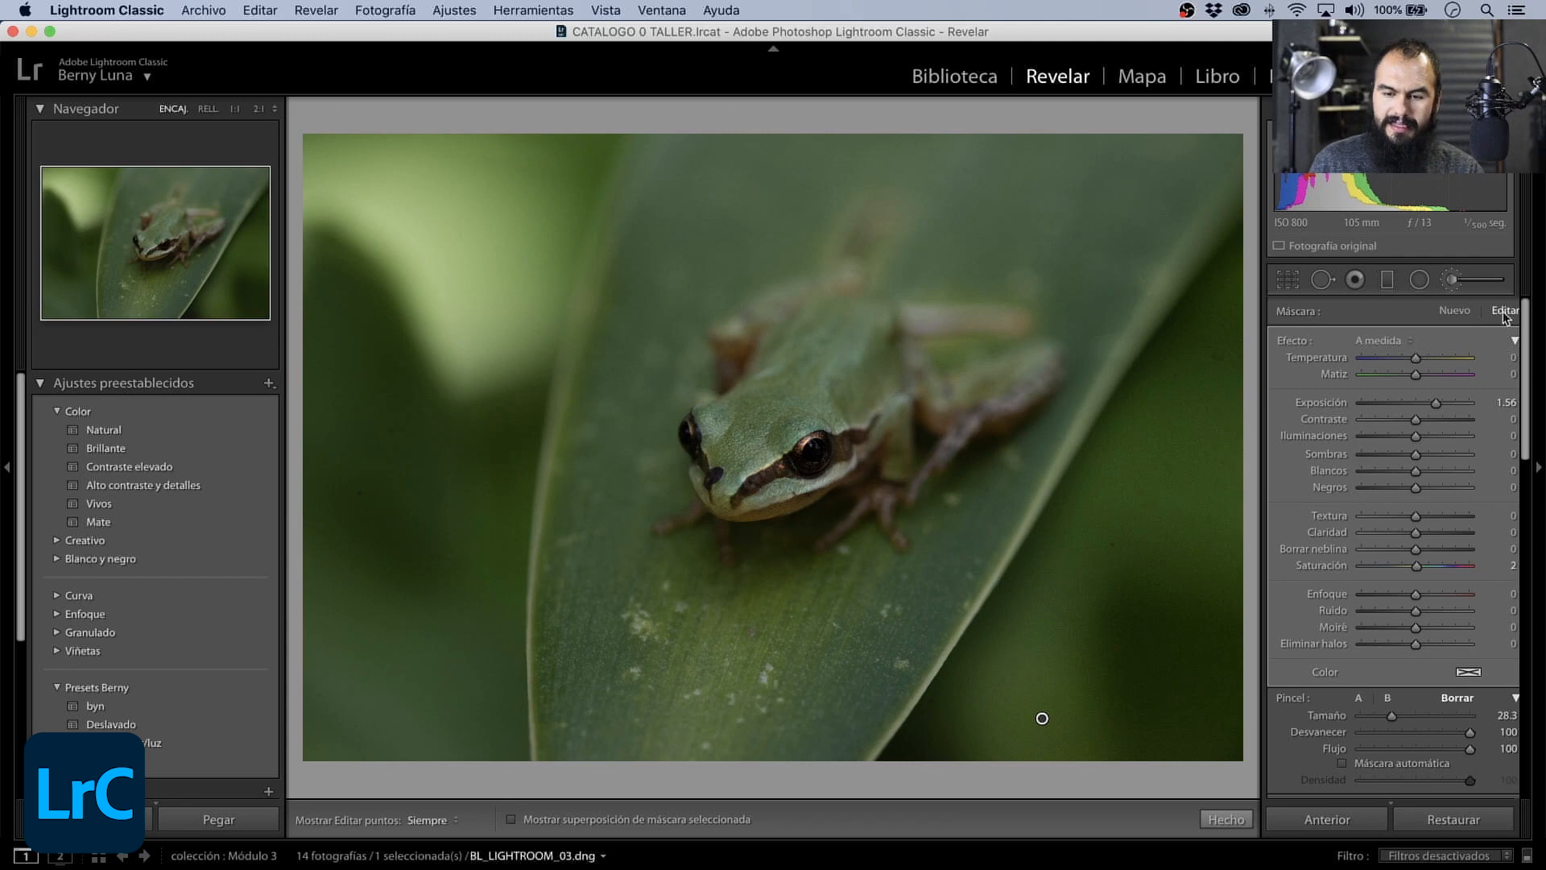
# - Return to brush A, paint the dark background along the leaf's lower edge, and inspect the masked area up close
pyautogui.click(1359, 698)
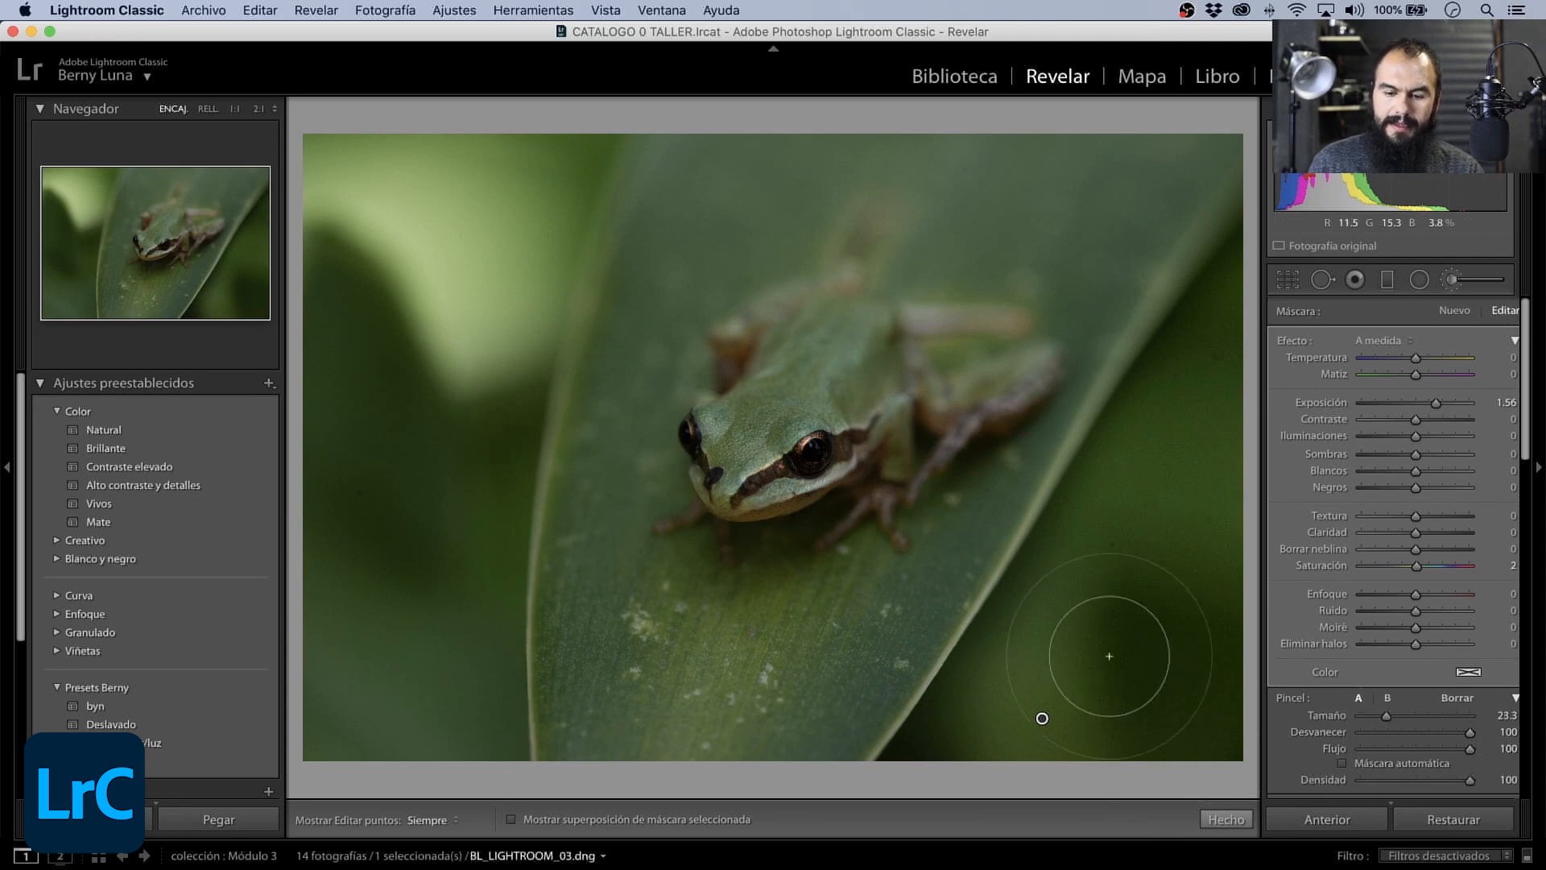
pyautogui.moveTo(1040, 731); pyautogui.dragTo(969, 761)
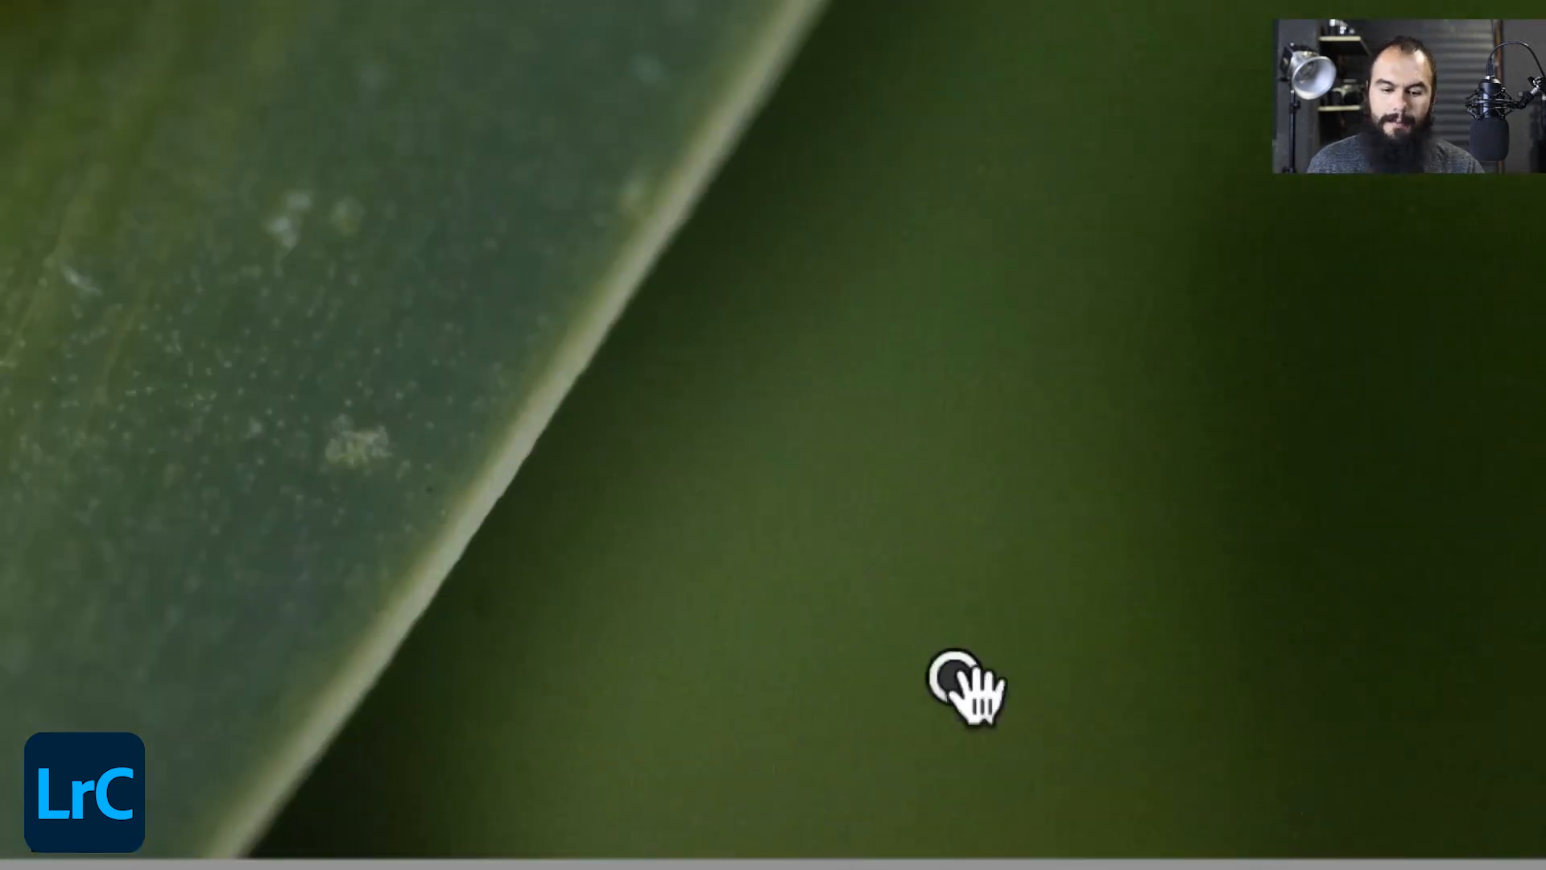
pyautogui.moveTo(954, 683)
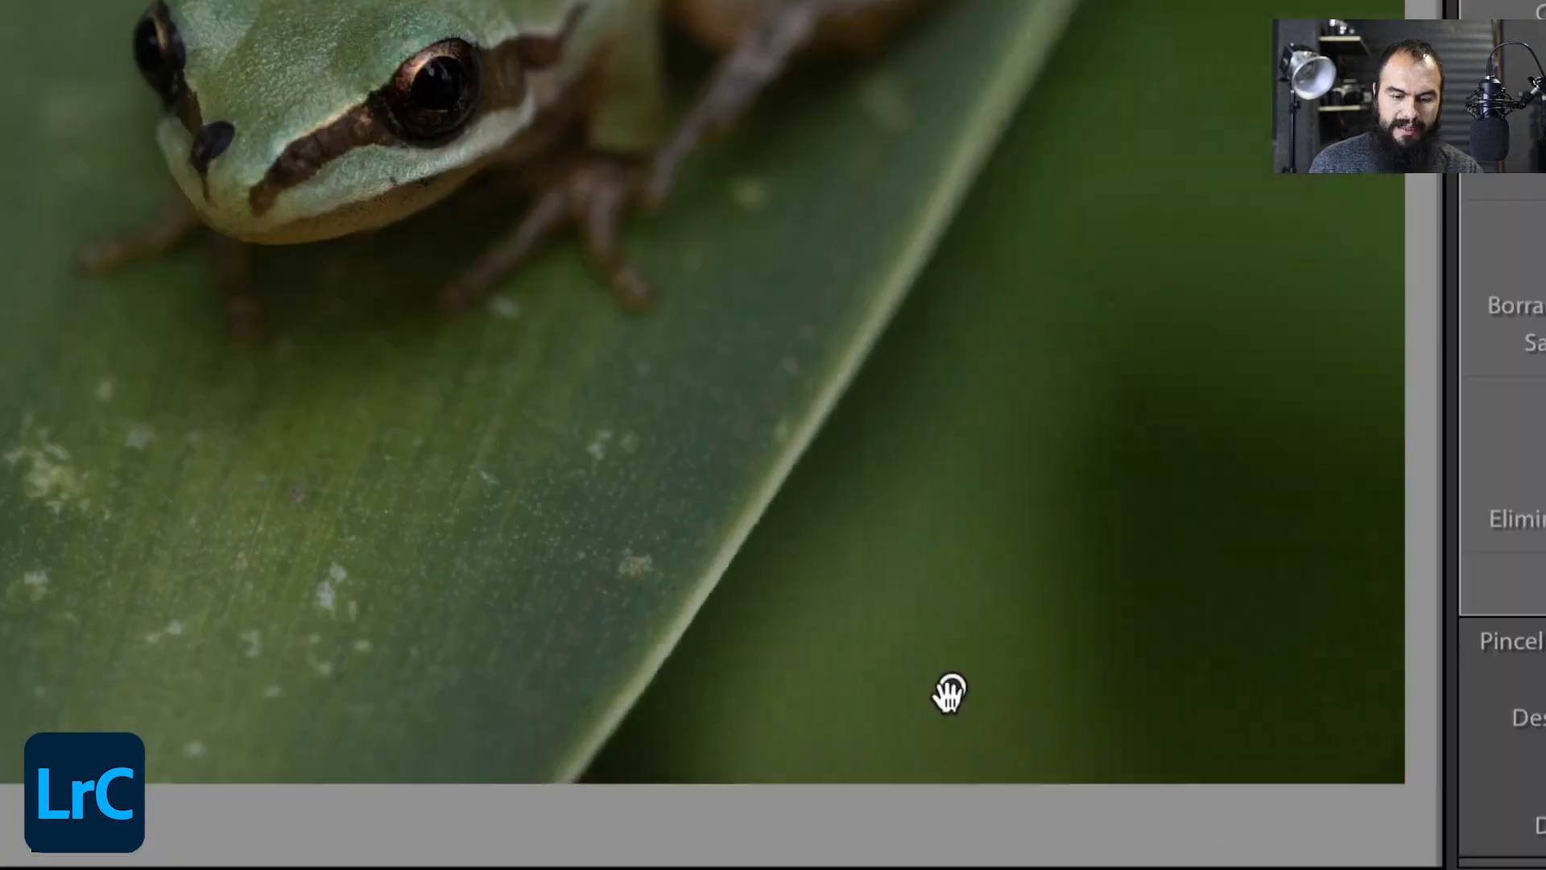
pyautogui.moveTo(950, 692)
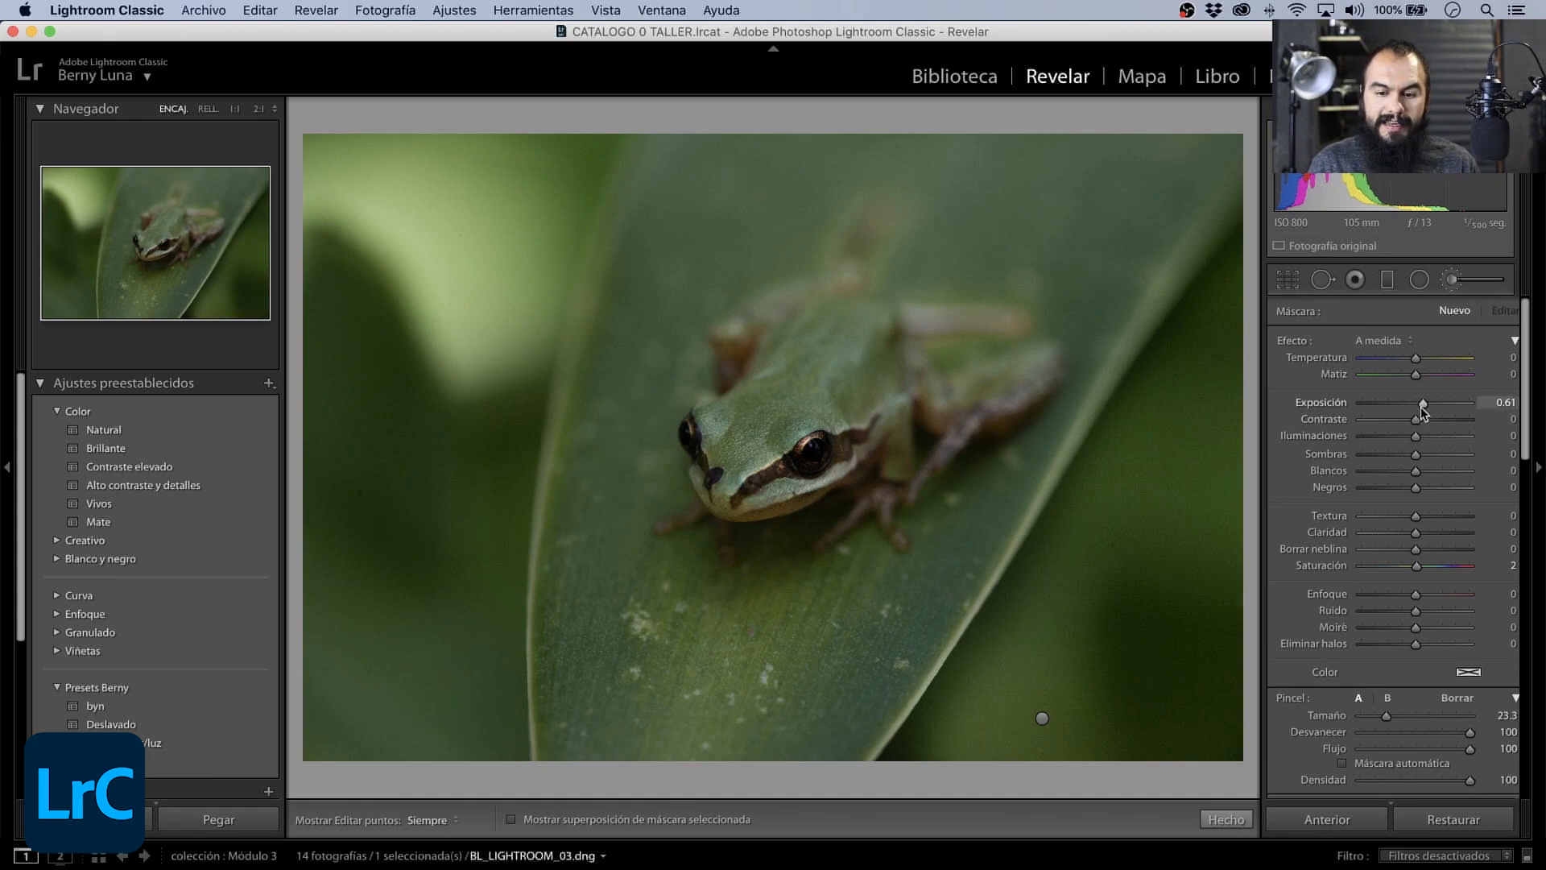
# - Start a new brush mask with Exposición -0.72 and paint it over the bright background in the photo's upper-left area
pyautogui.moveTo(1422, 409); pyautogui.dragTo(1408, 409)
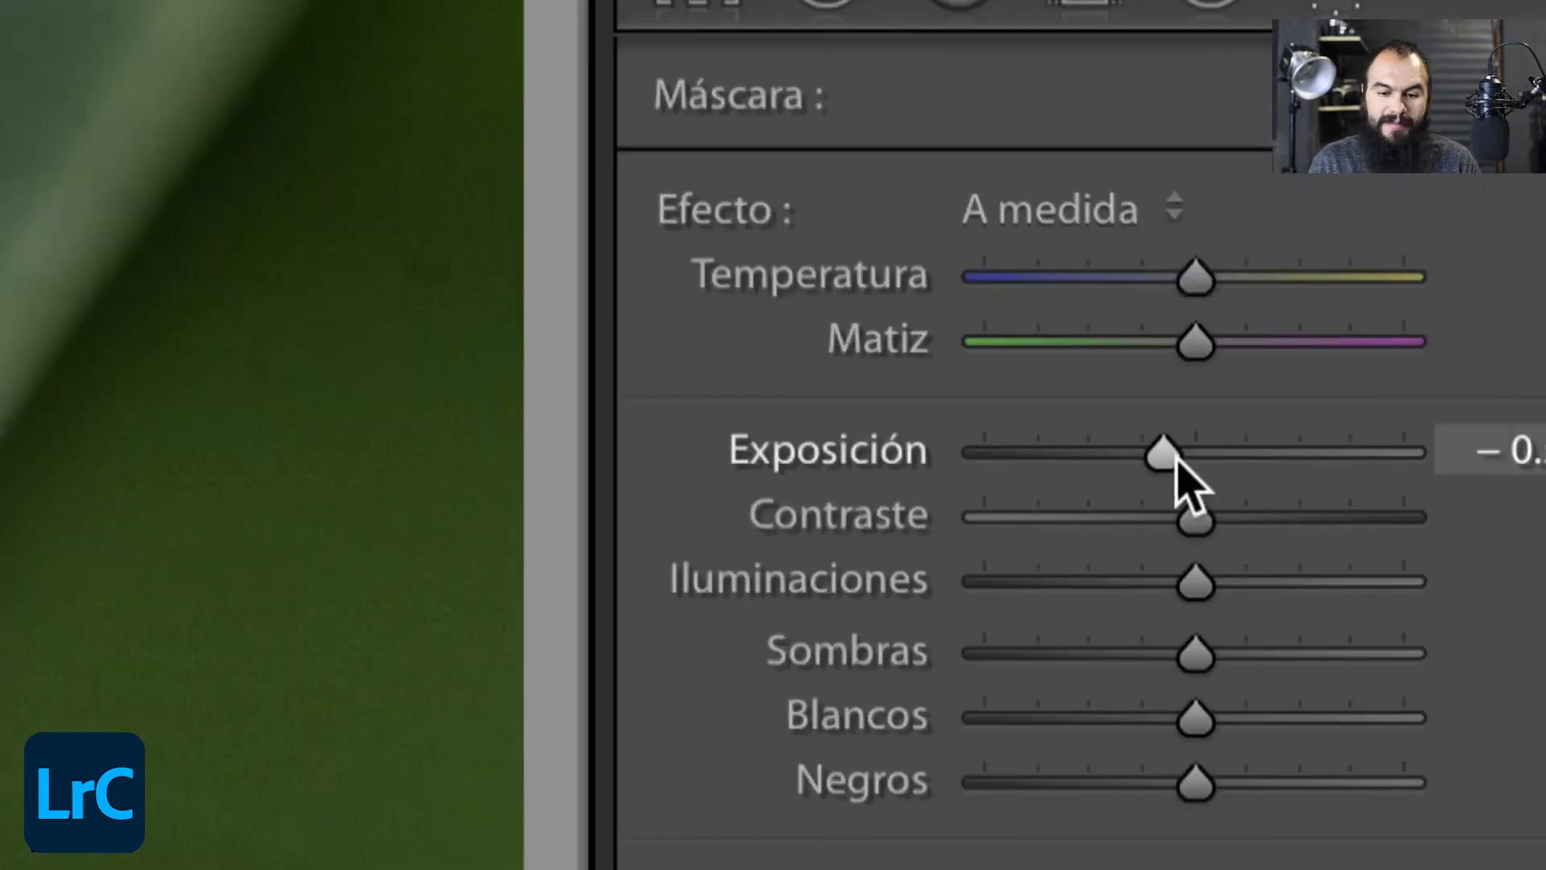
pyautogui.moveTo(1165, 455); pyautogui.dragTo(1156, 456)
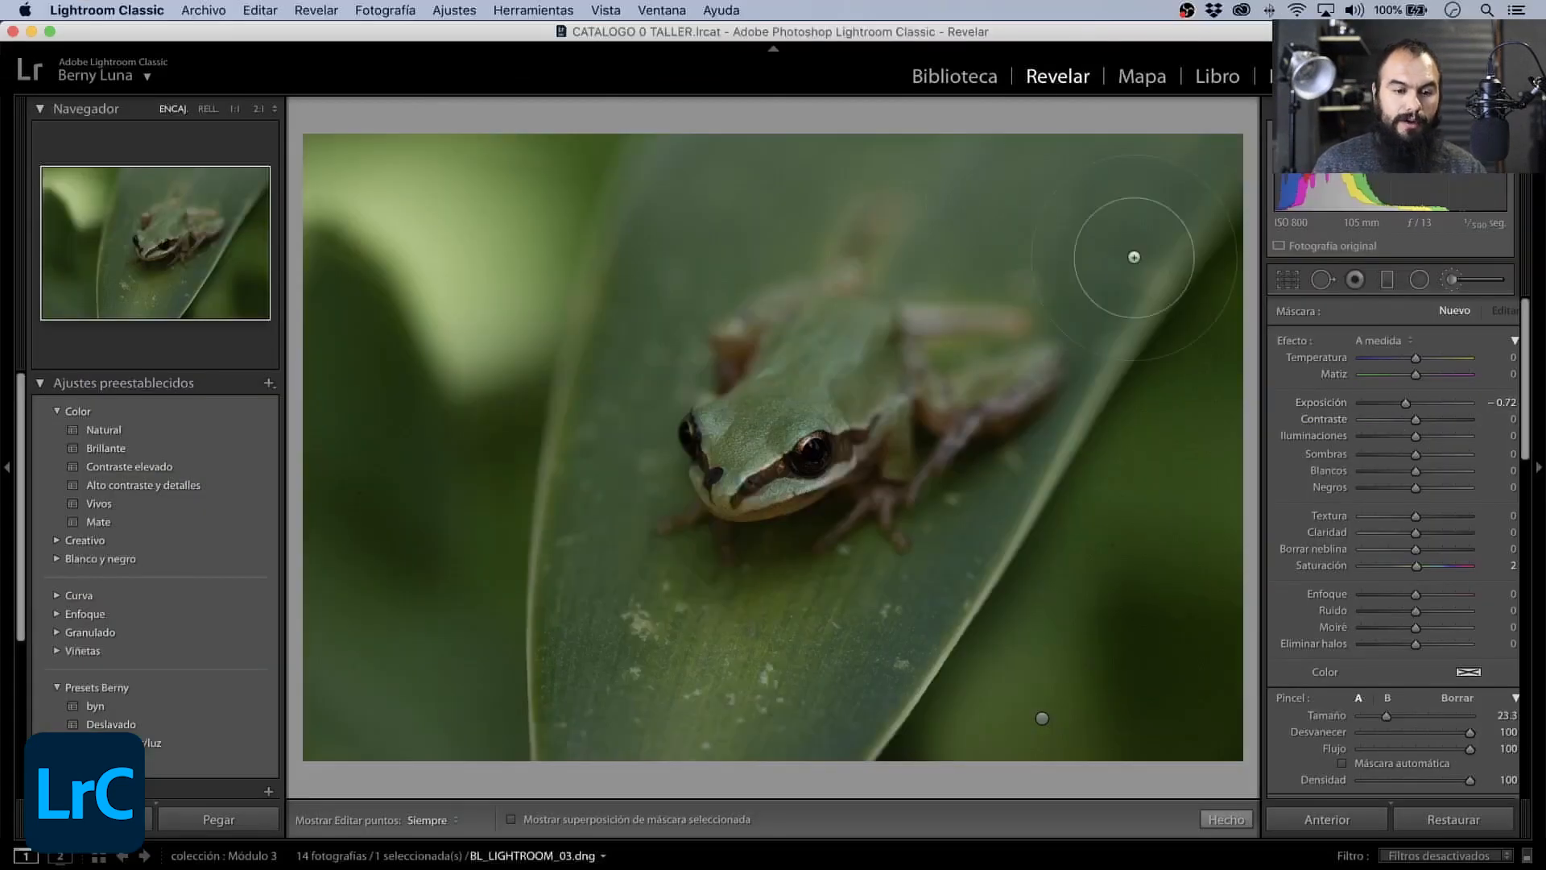
pyautogui.moveTo(497, 274)
pyautogui.mouseDown()
pyautogui.moveTo(323, 142)
pyautogui.moveTo(377, 163)
pyautogui.moveTo(516, 163)
pyautogui.moveTo(468, 324)
pyautogui.moveTo(419, 247)
pyautogui.moveTo(337, 186)
pyautogui.moveTo(377, 203)
pyautogui.moveTo(460, 297)
pyautogui.moveTo(479, 351)
pyautogui.moveTo(497, 154)
pyautogui.moveTo(494, 271)
pyautogui.moveTo(373, 162)
pyautogui.moveTo(576, 142)
pyautogui.moveTo(527, 251)
pyautogui.mouseUp()
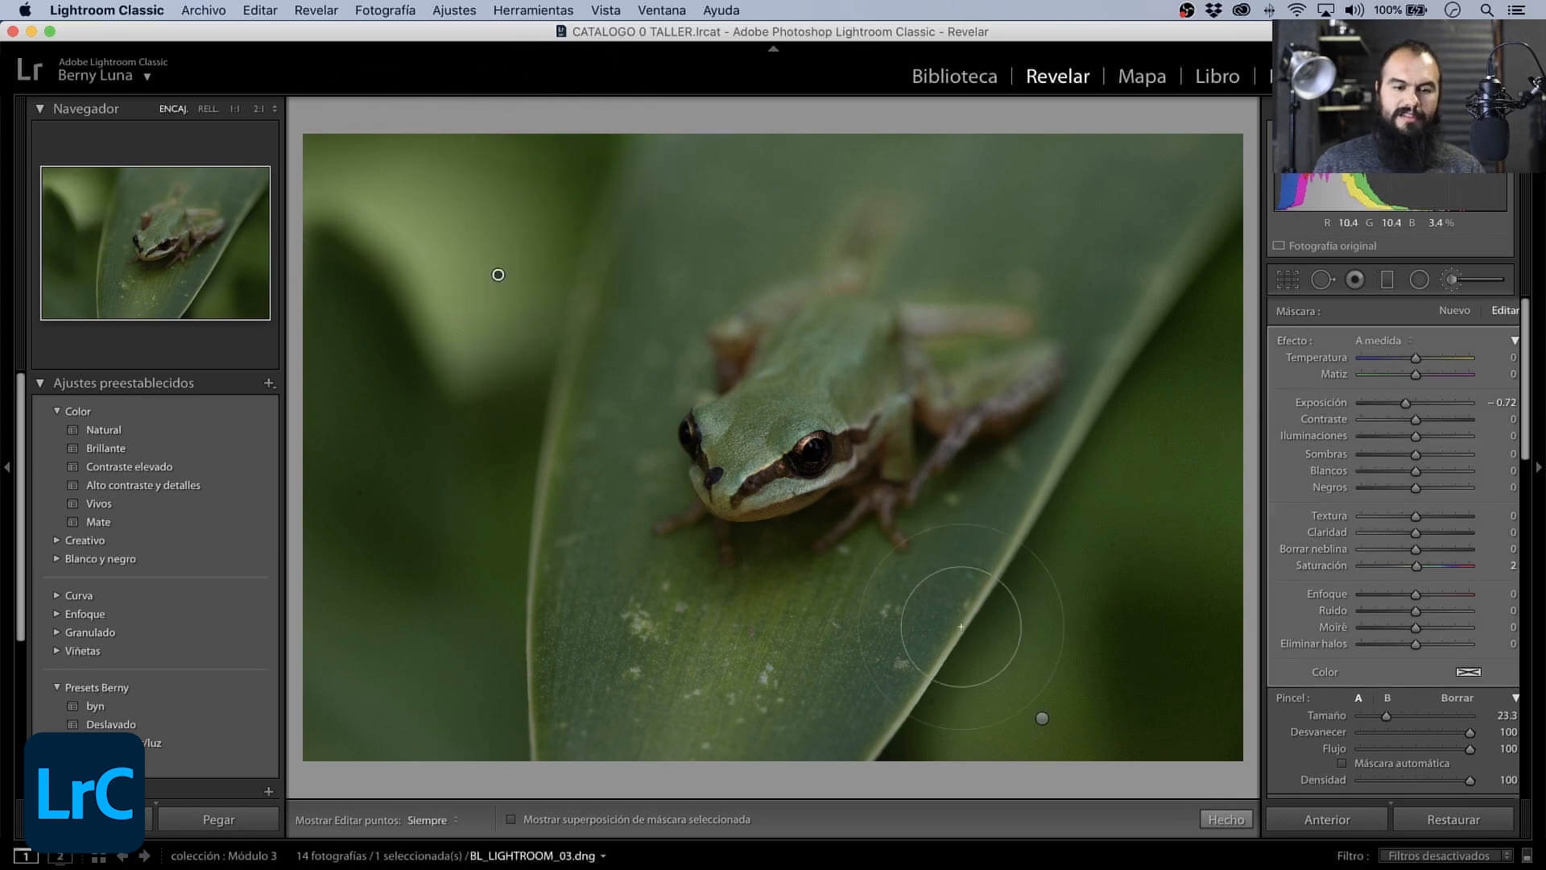
# - Check the lower-right mask, reselect the upper-left mask, and set its Exposición to -0.60
pyautogui.click(1041, 719)
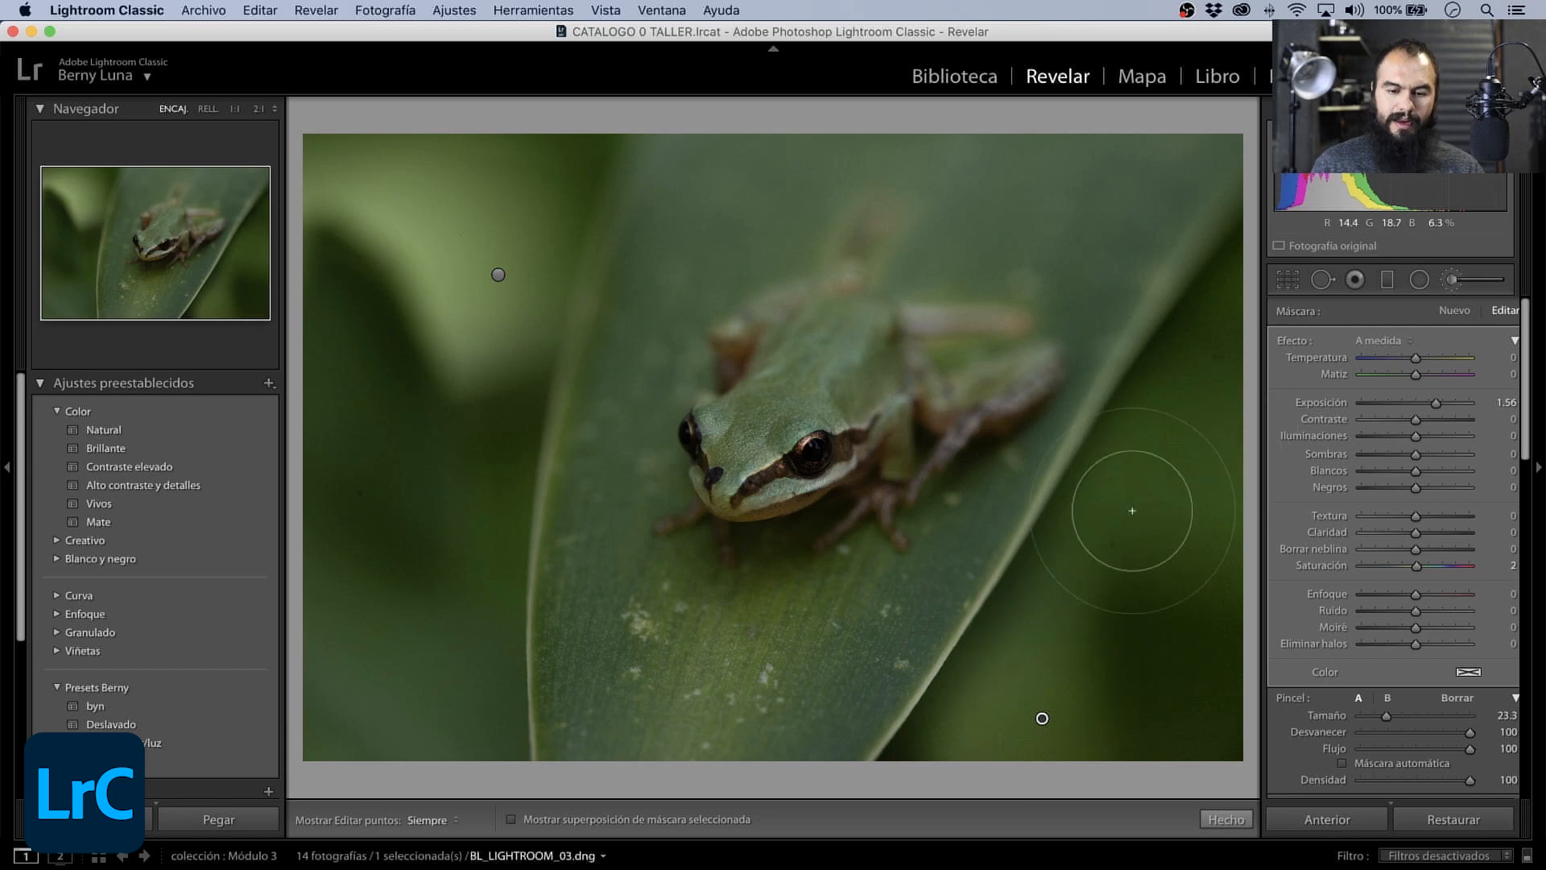
pyautogui.click(500, 274)
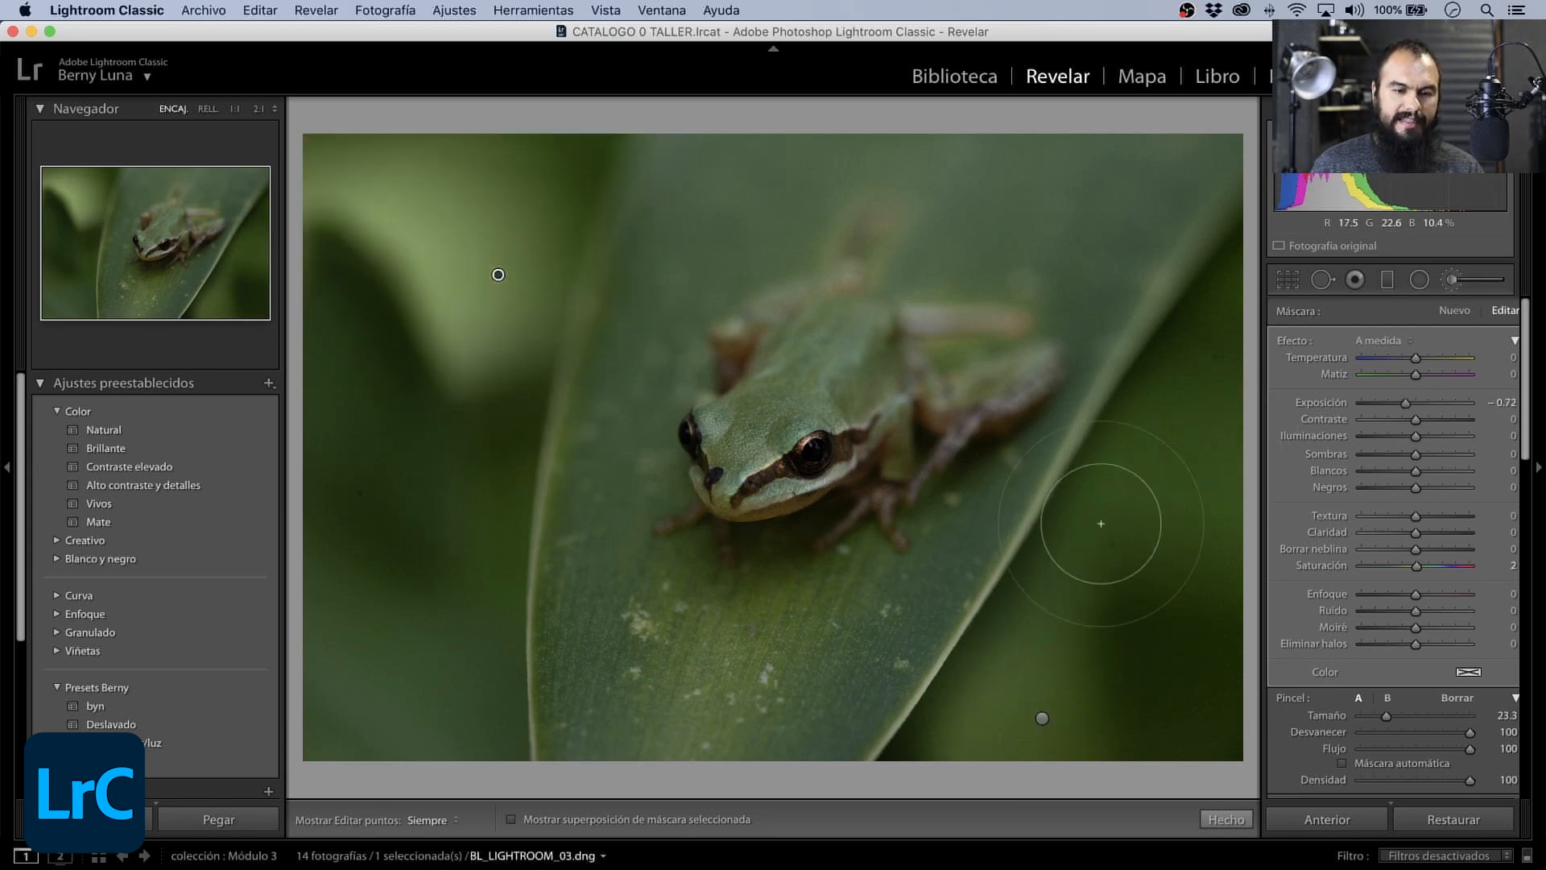
pyautogui.moveTo(1408, 405); pyautogui.dragTo(1410, 408)
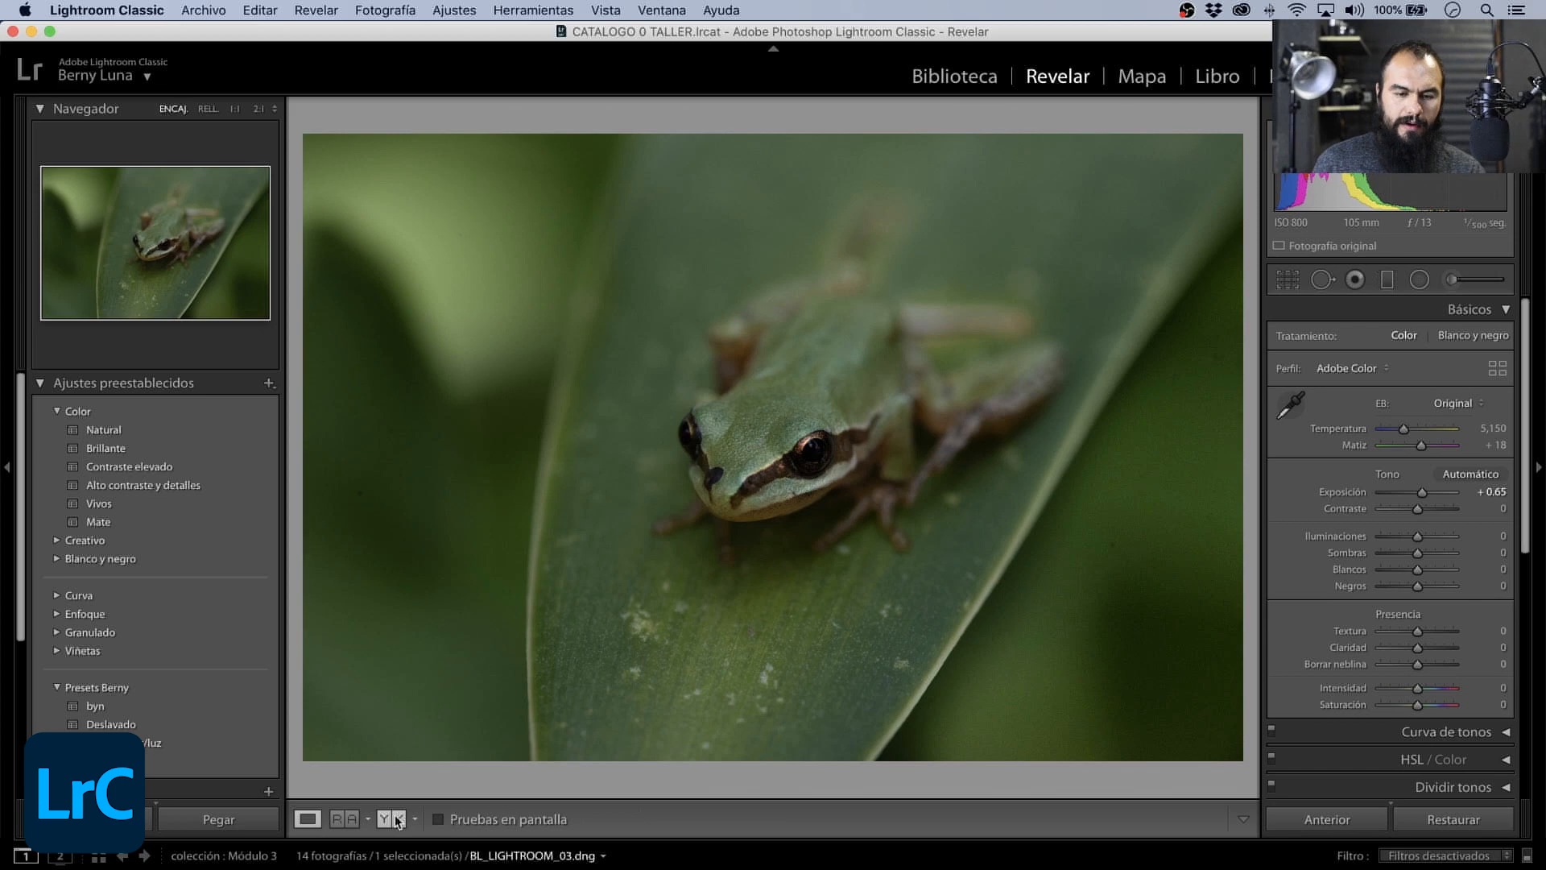
# - Set the upper-left mask's Exposición to -0.90 in the side-by-side before/after comparison, and return to the single-photo view
pyautogui.click(391, 818)
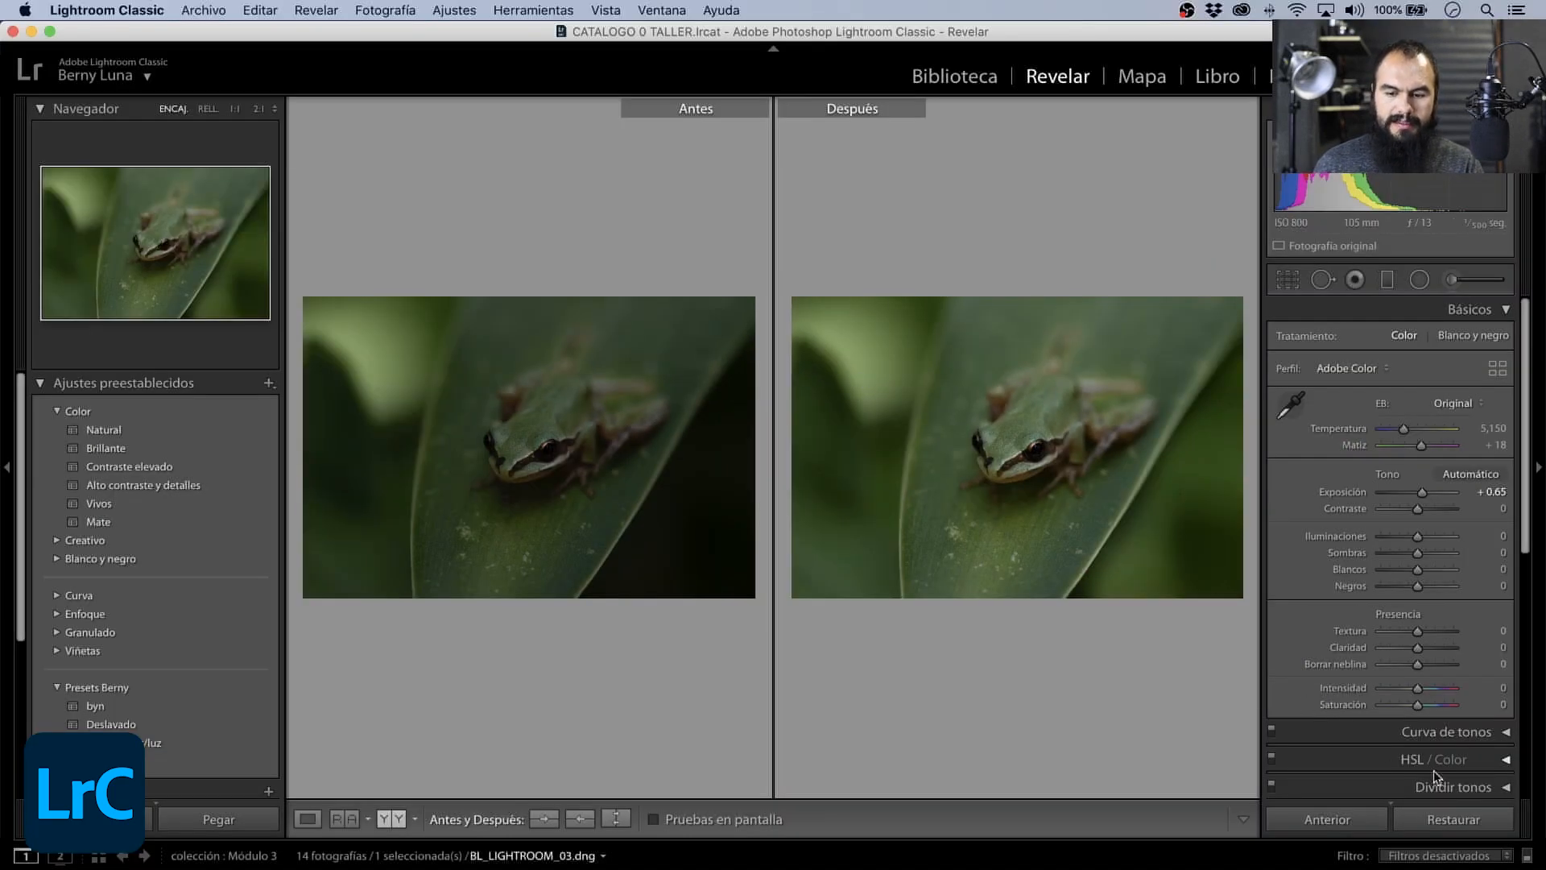
pyautogui.click(1471, 285)
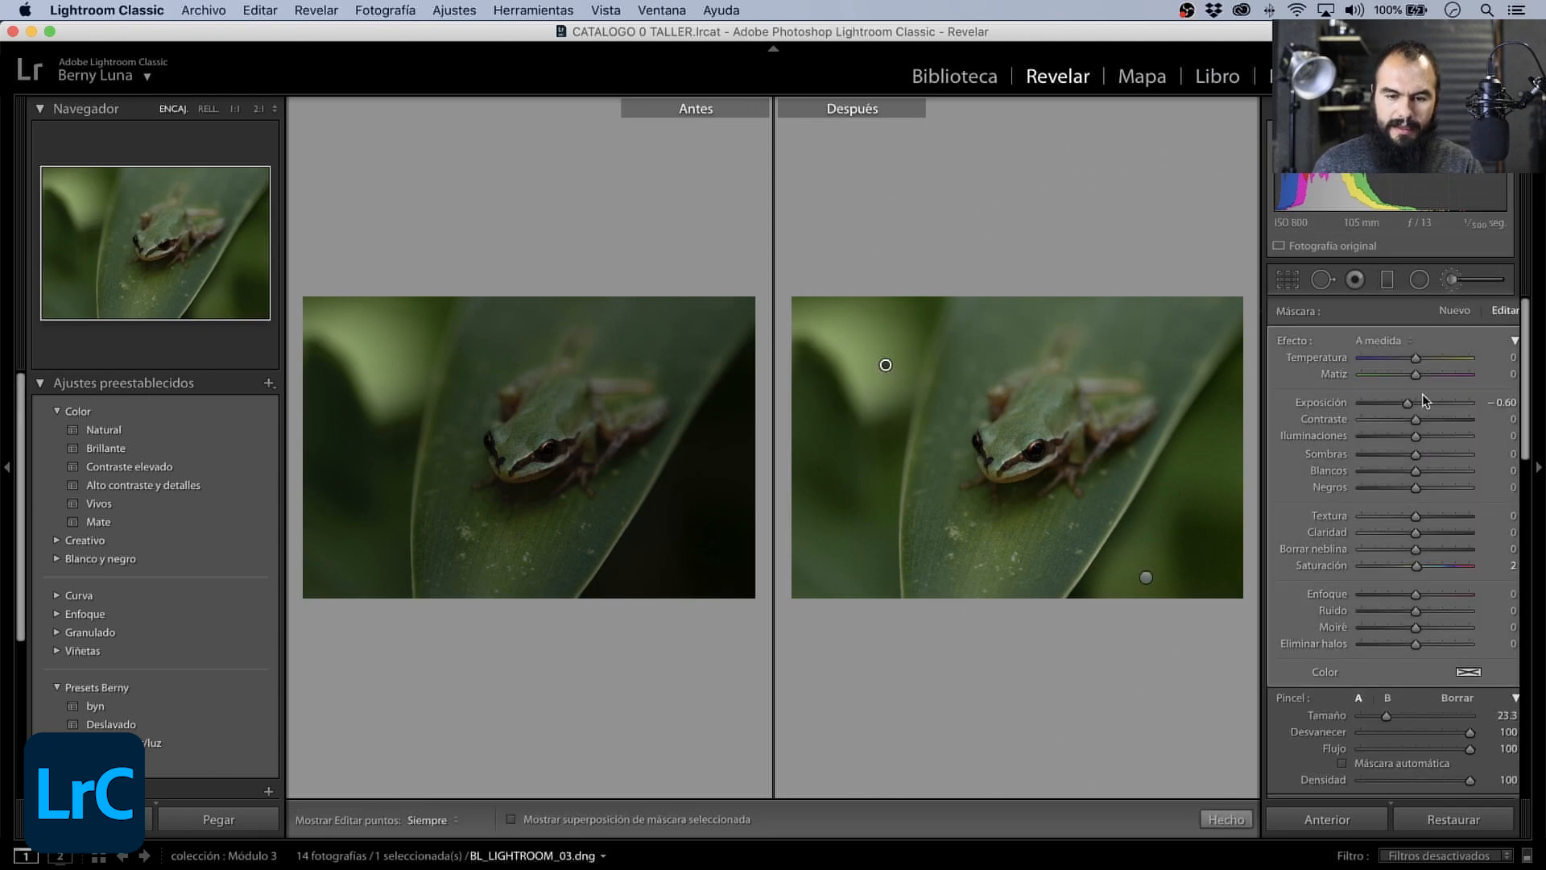
pyautogui.moveTo(1401, 406); pyautogui.dragTo(1399, 407)
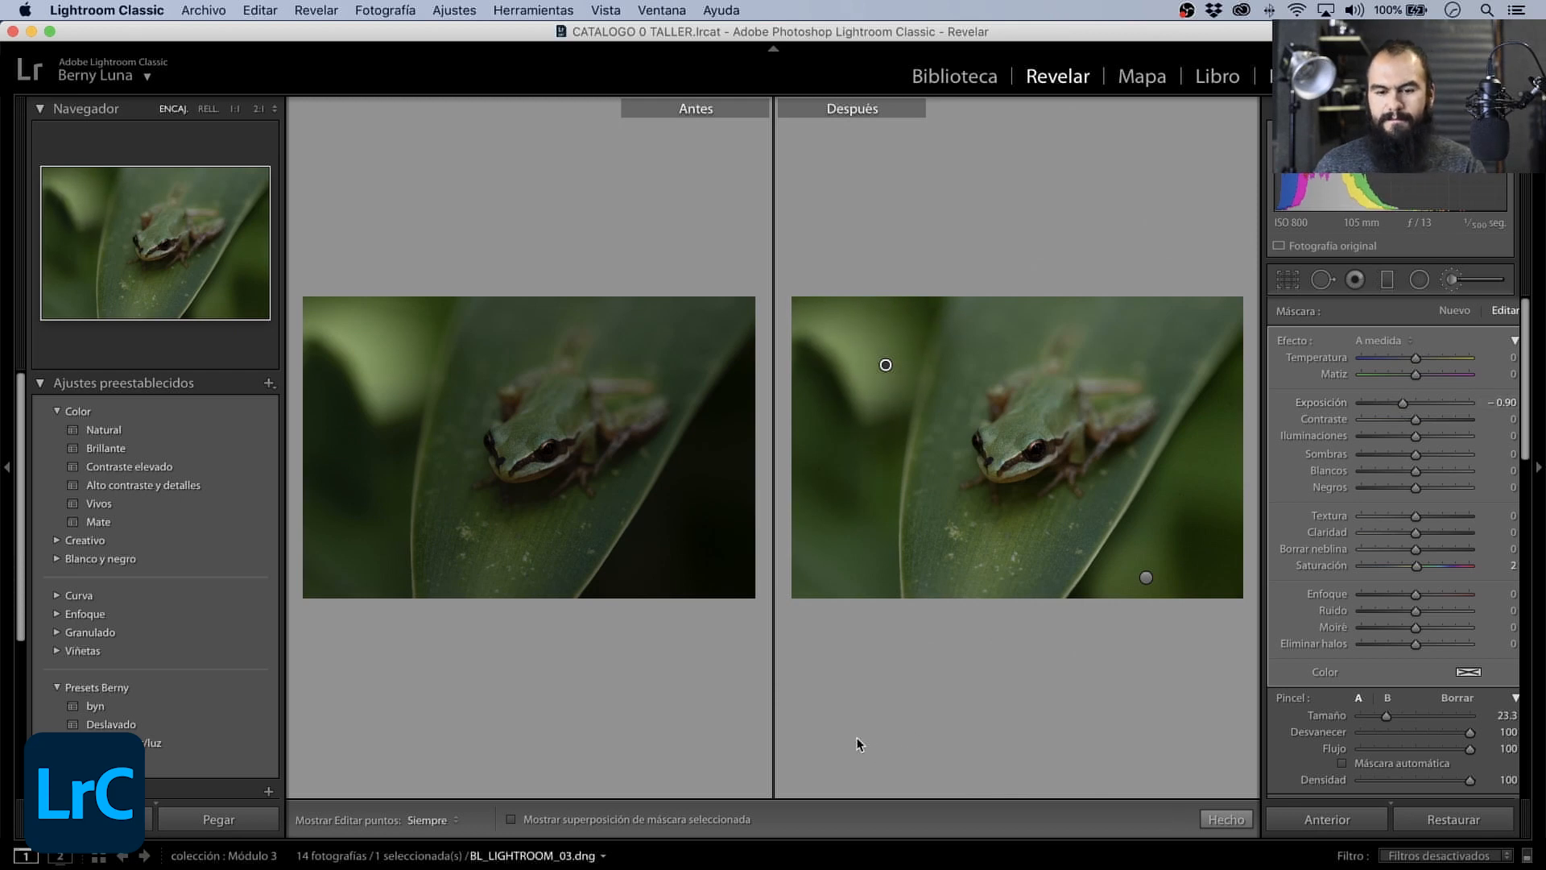
pyautogui.click(1464, 280)
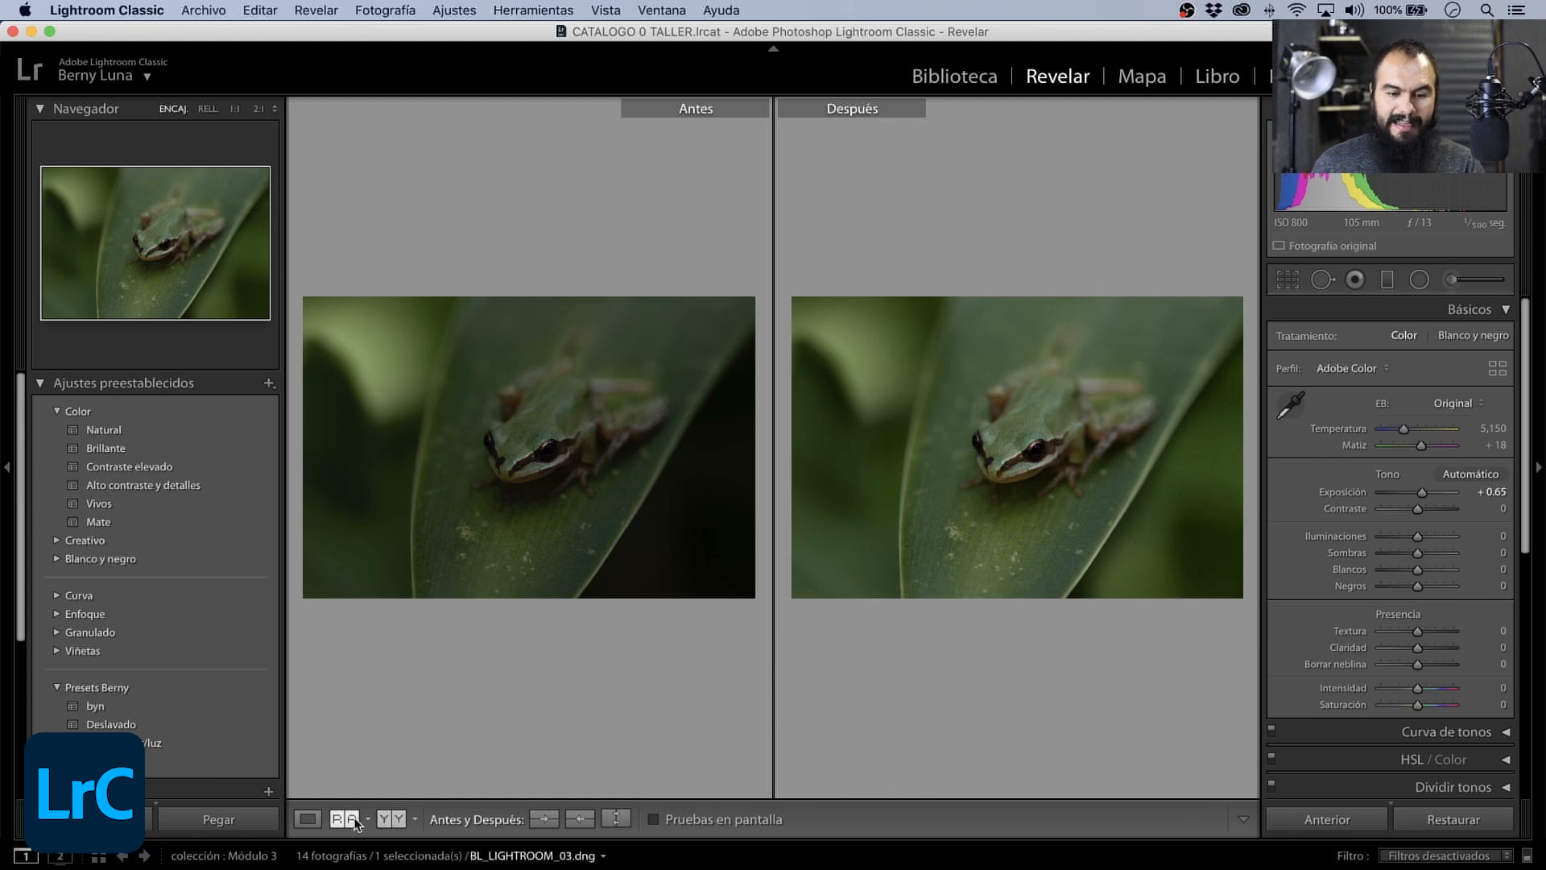
pyautogui.click(314, 818)
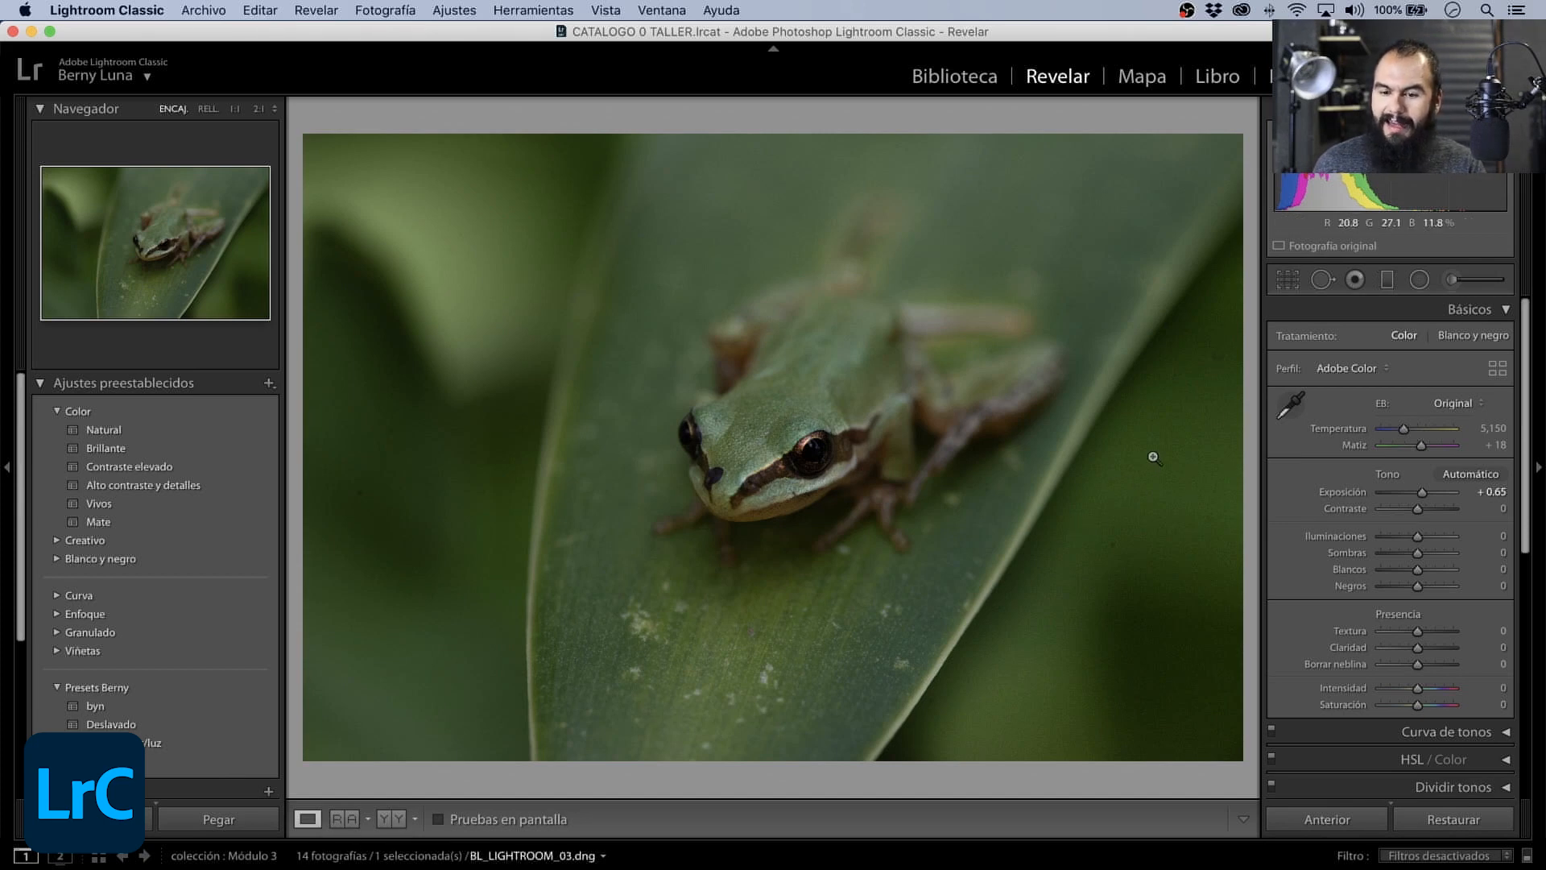
# - Brighten the frog's head with a new size 55.3 brush mask at Exposición 0.56 and Contraste 31, shifted slightly toward the snout
pyautogui.click(1459, 283)
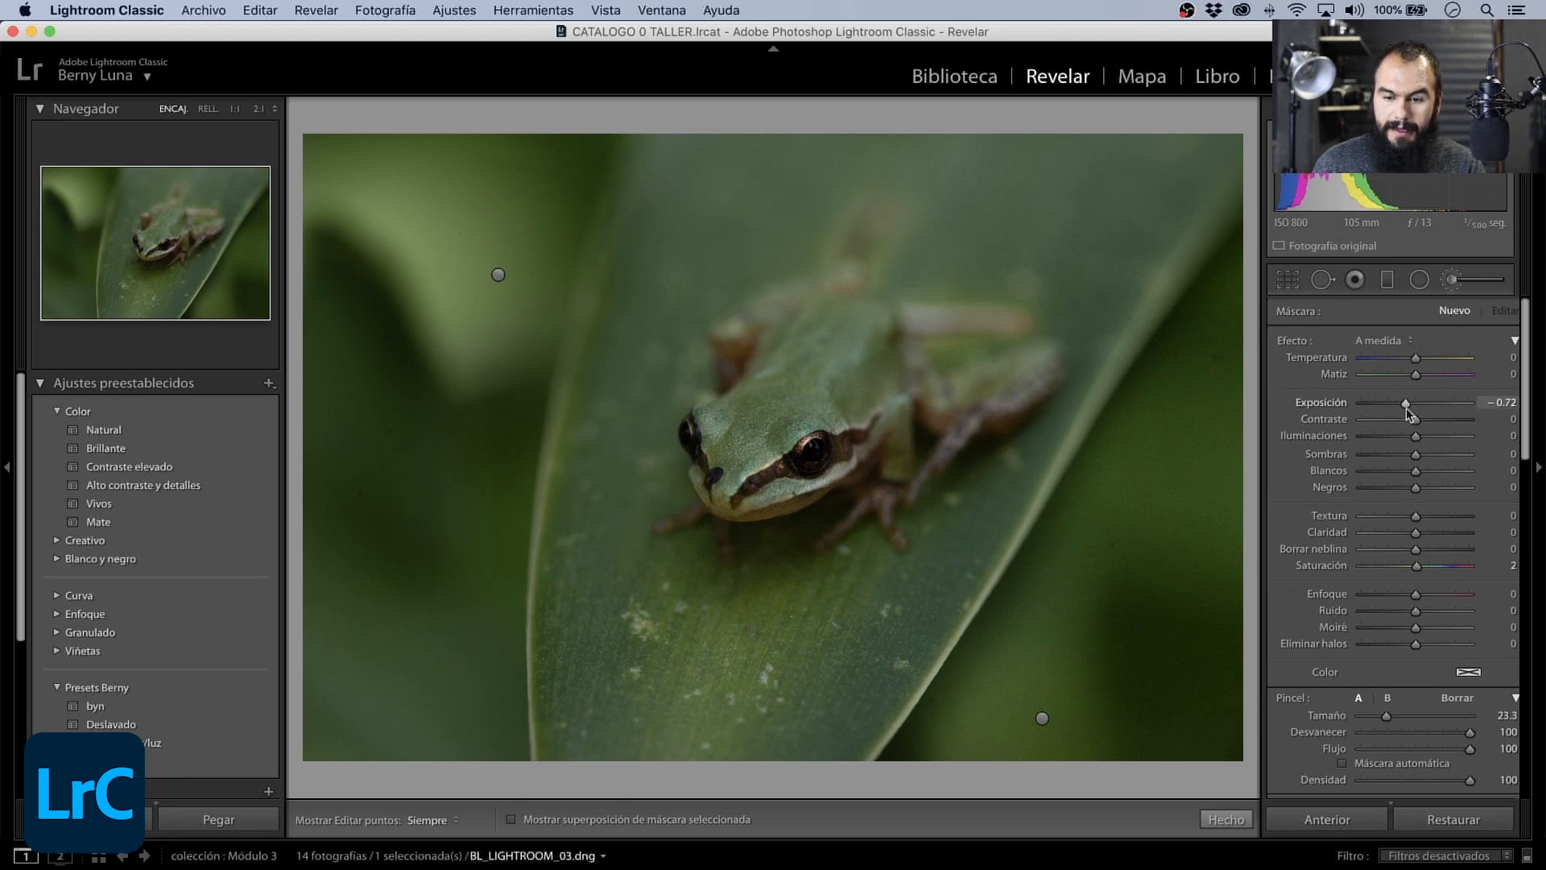
pyautogui.moveTo(1407, 404); pyautogui.dragTo(1425, 409)
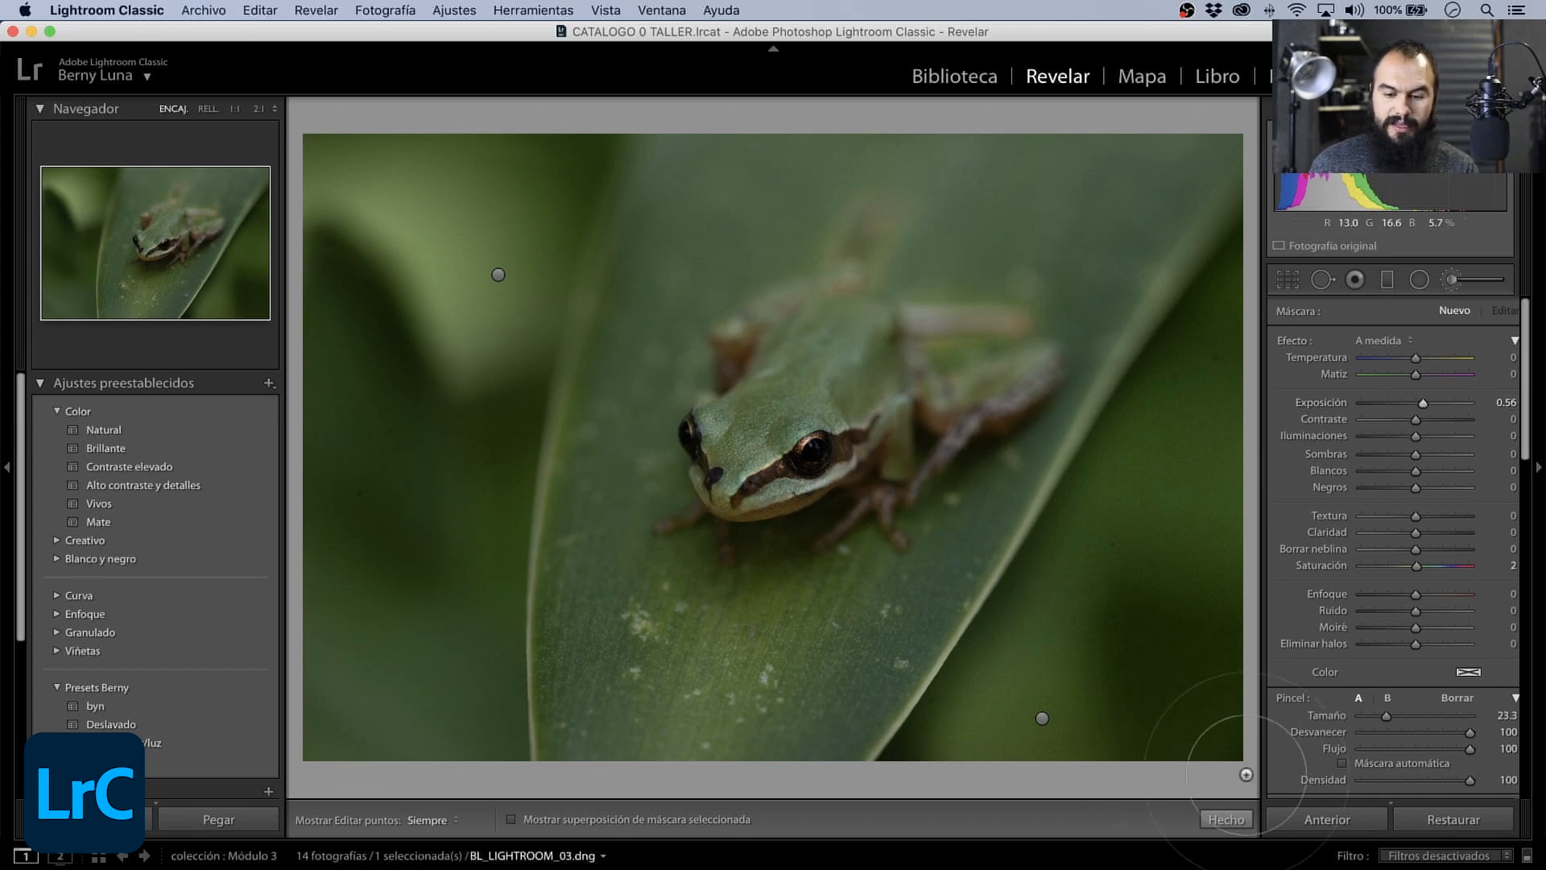
pyautogui.moveTo(1390, 716); pyautogui.dragTo(1421, 713)
pyautogui.click(791, 407)
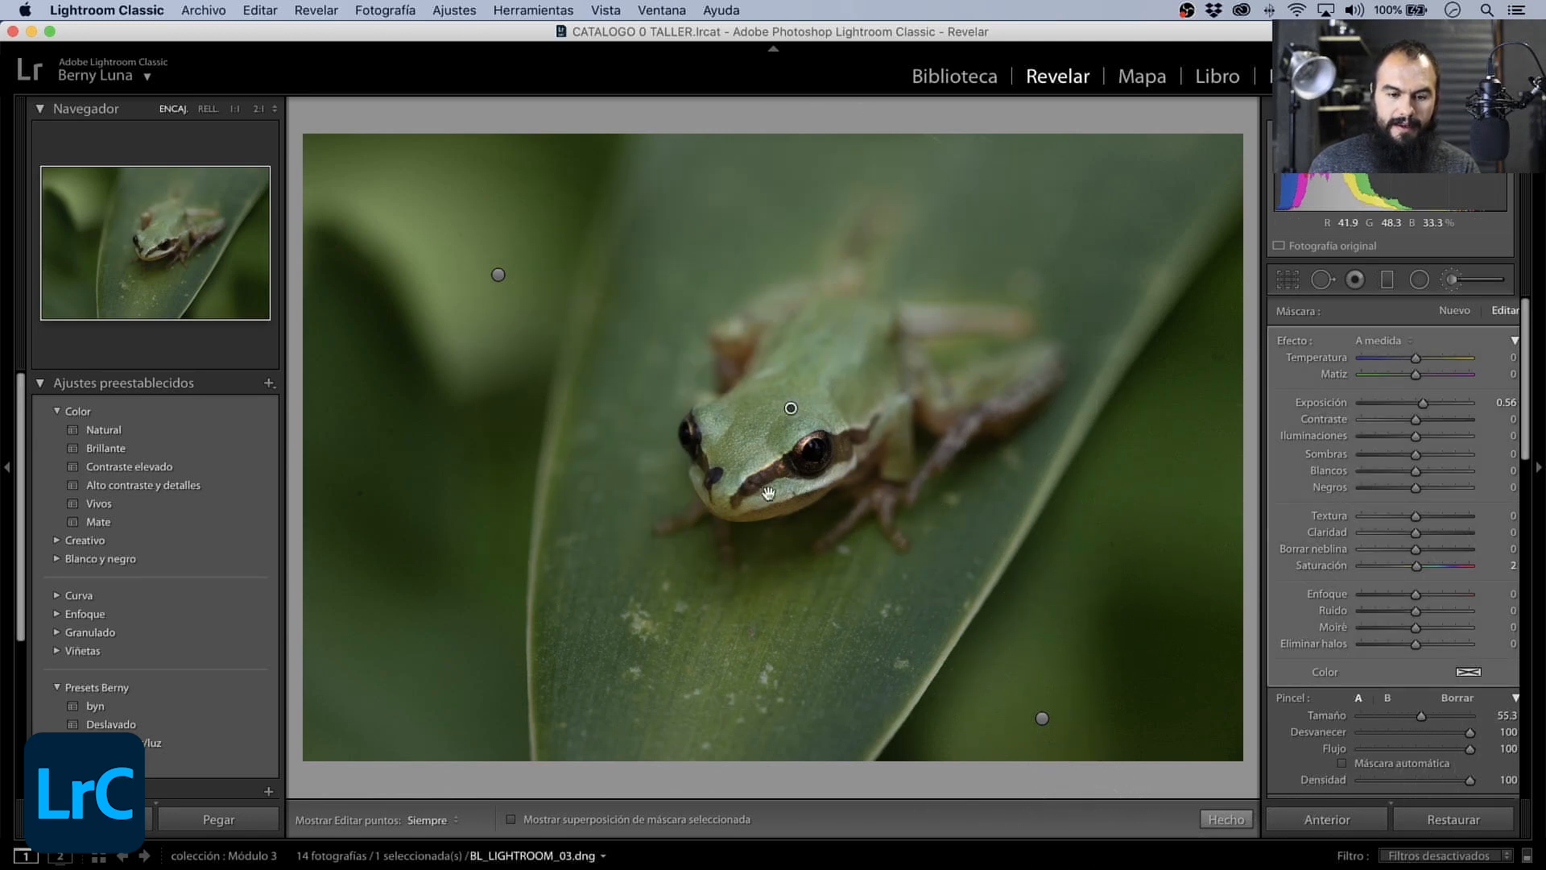
pyautogui.moveTo(791, 409); pyautogui.dragTo(761, 450)
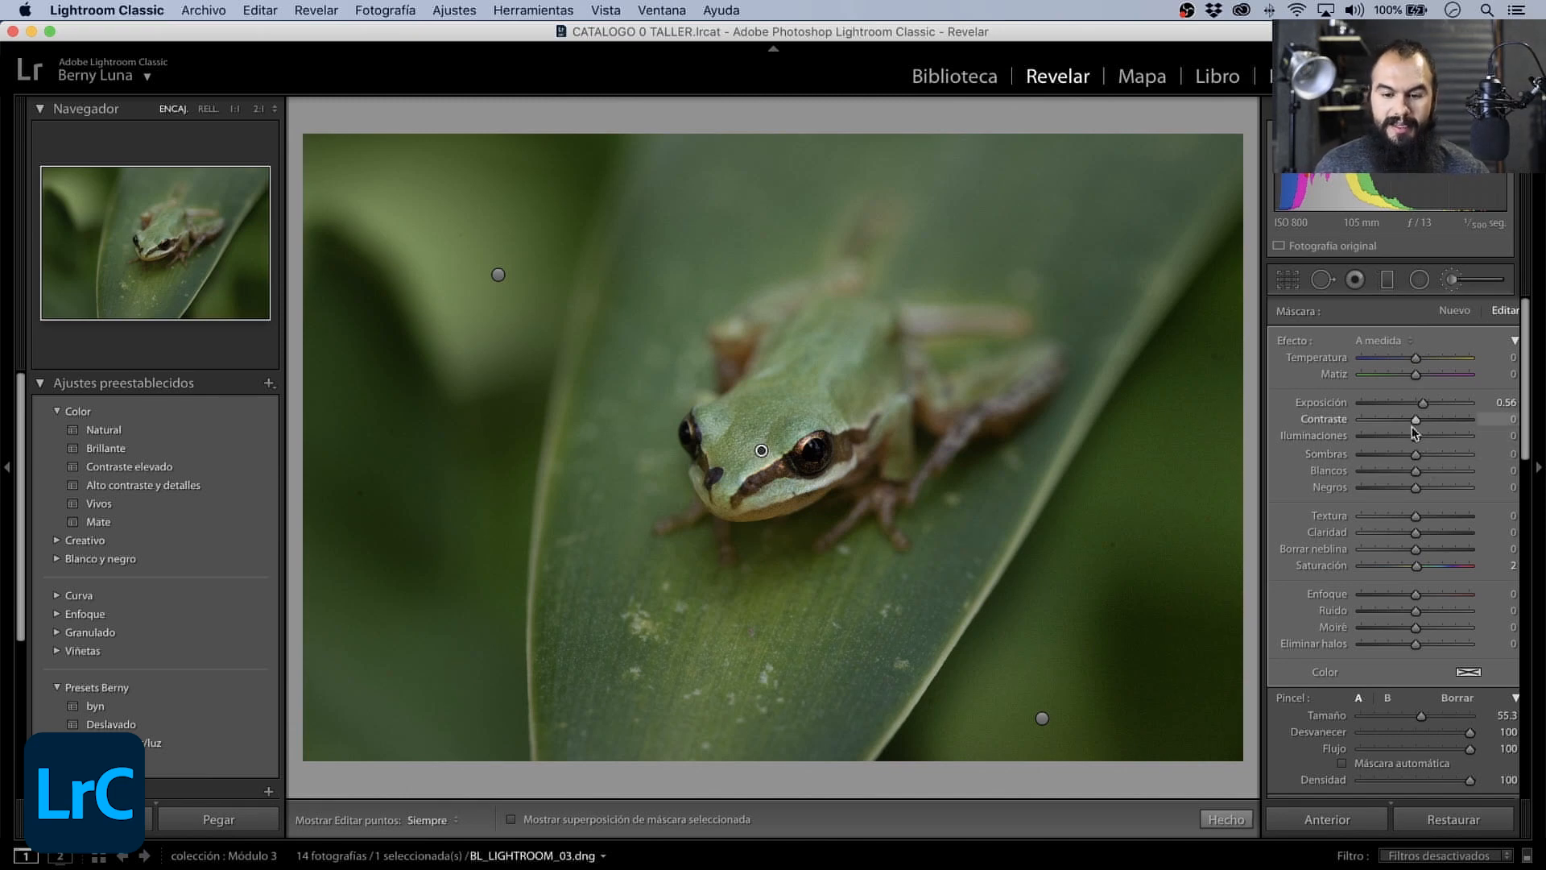
pyautogui.moveTo(1415, 420)
pyautogui.mouseDown()
pyautogui.moveTo(1441, 421)
pyautogui.moveTo(1433, 433)
pyautogui.mouseUp()
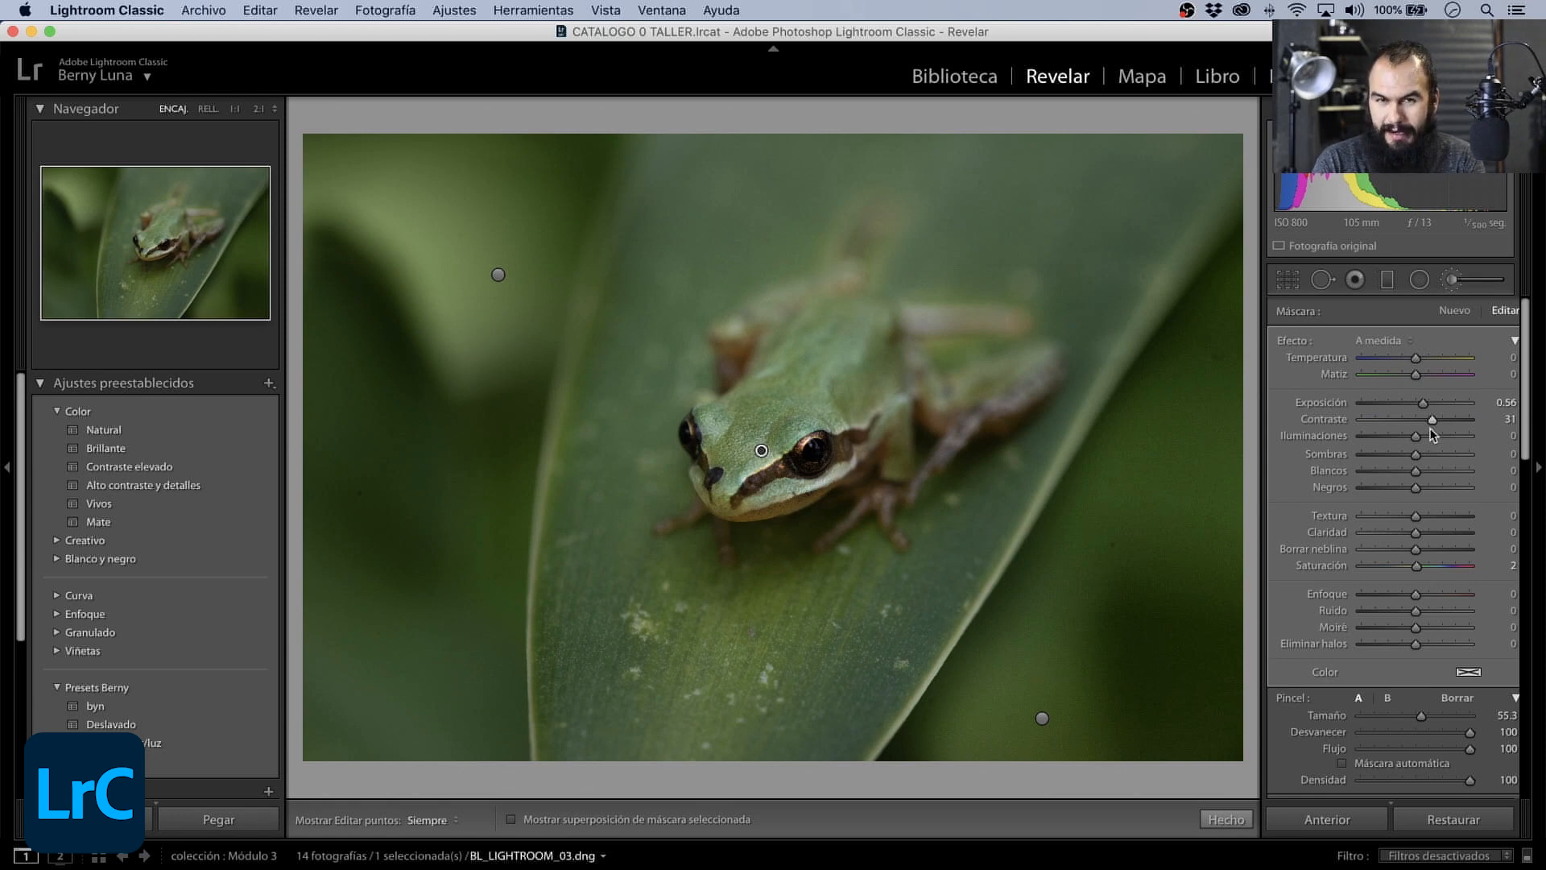
# - Start a new brush mask with Exposición 0.17, Saturación 40 and size 12.8, and paint it over the frog with the edit pins hidden
pyautogui.click(1454, 312)
pyautogui.moveTo(1428, 411); pyautogui.dragTo(1417, 409)
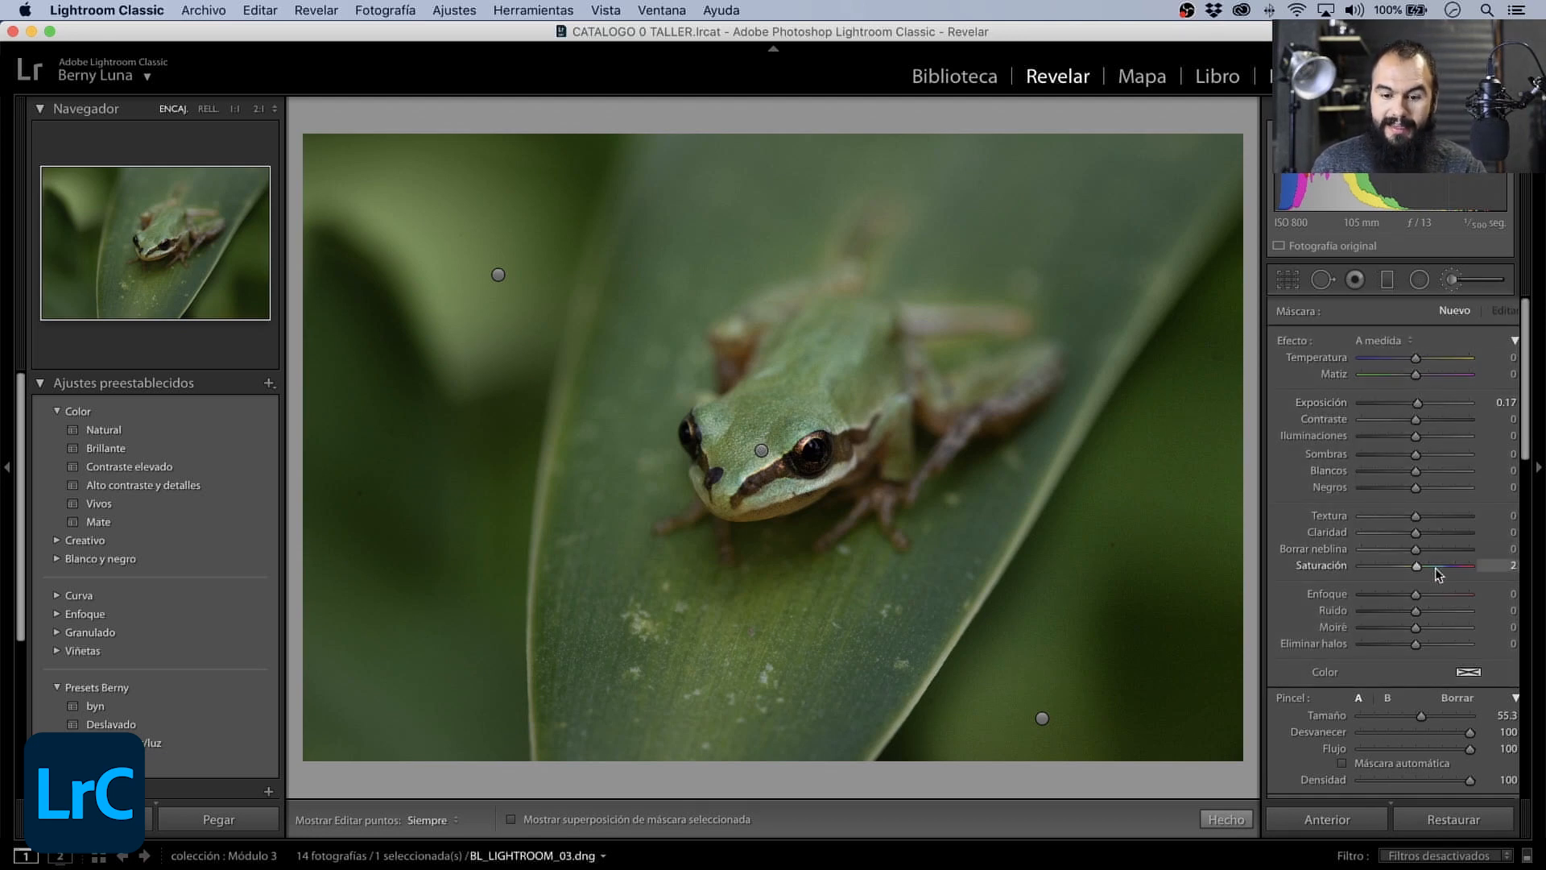
pyautogui.moveTo(1439, 573); pyautogui.dragTo(1437, 571)
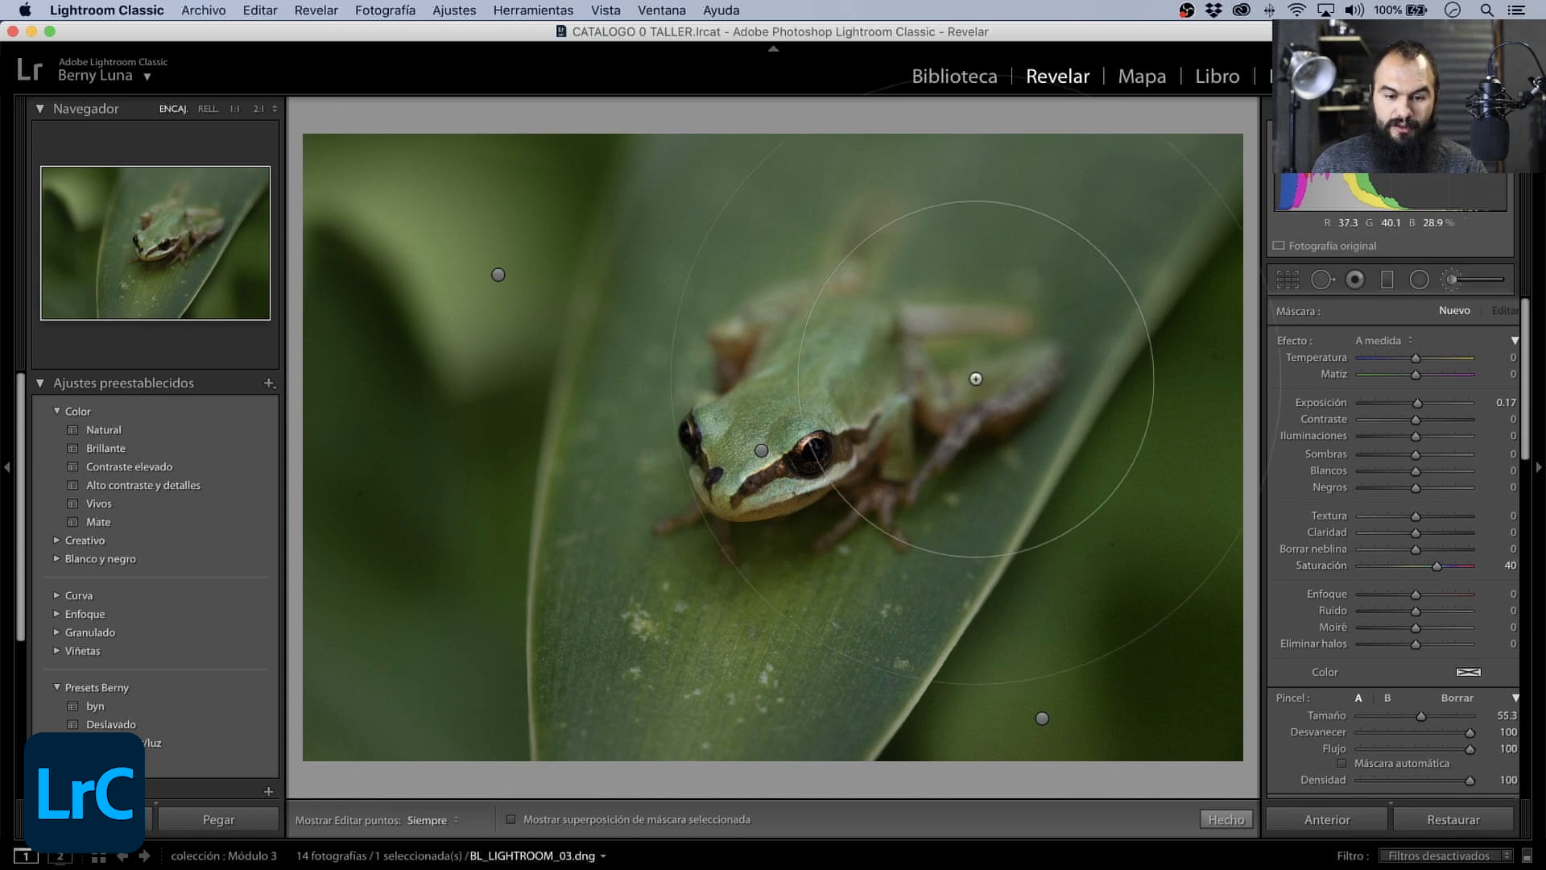
pyautogui.moveTo(1421, 719); pyautogui.dragTo(1374, 722)
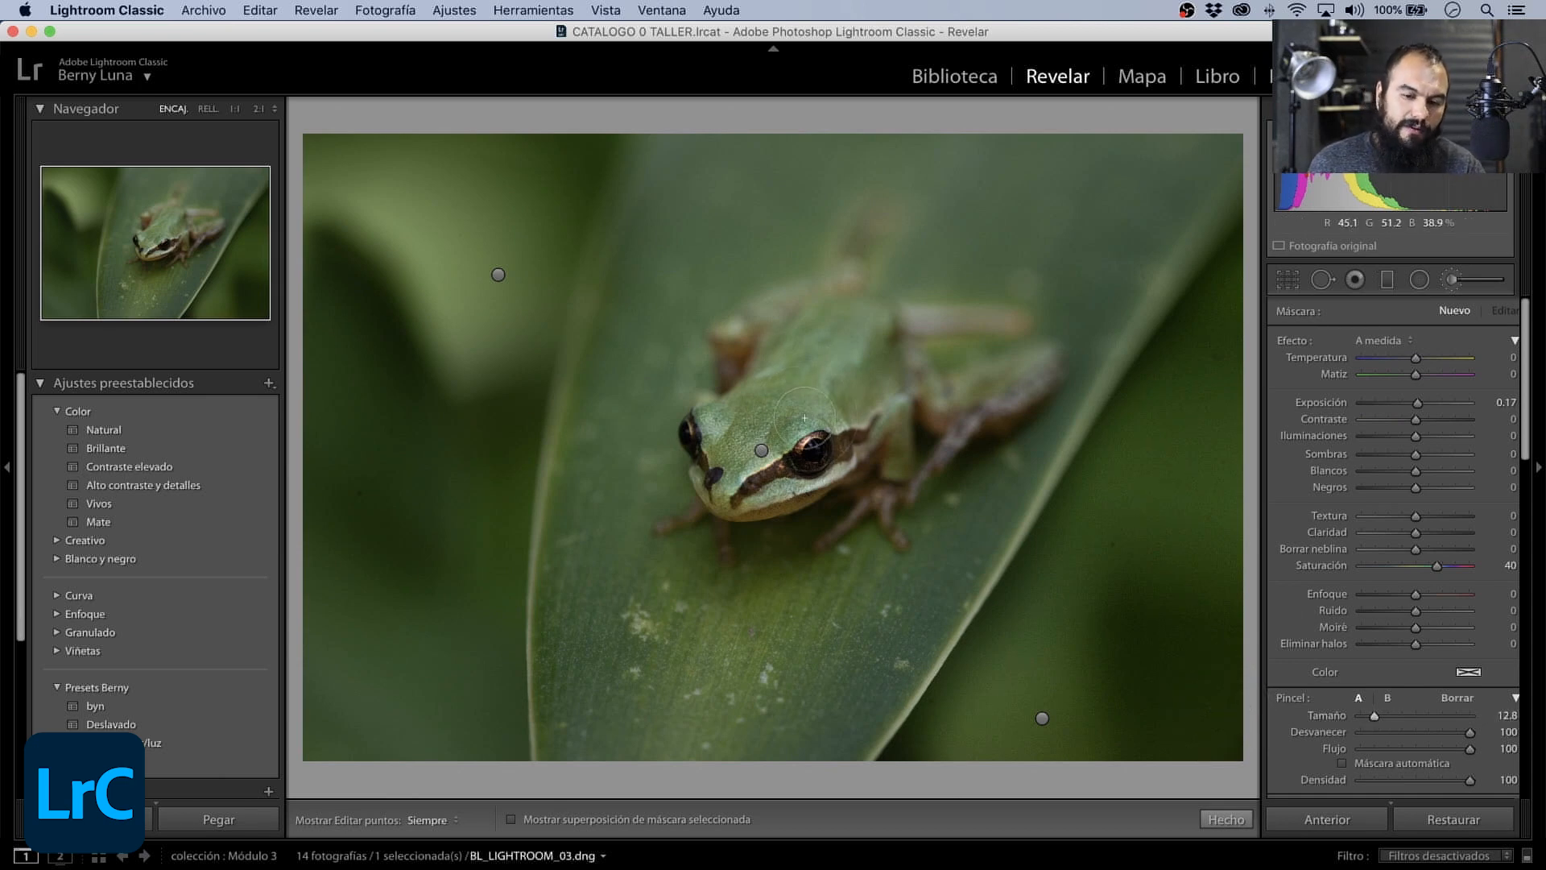
pyautogui.press('h')
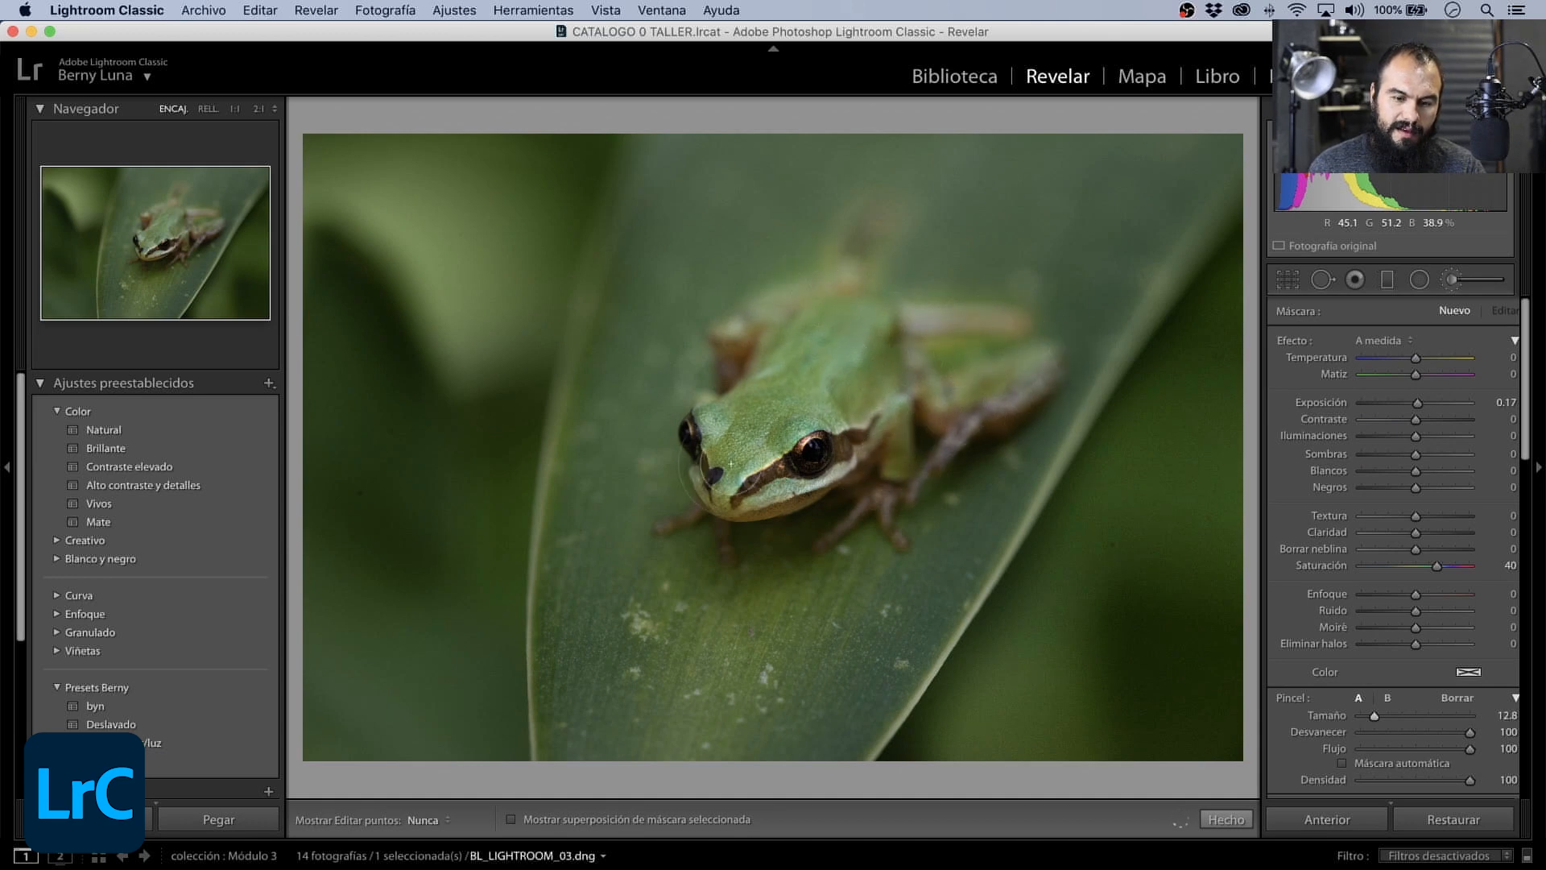
pyautogui.moveTo(794, 445); pyautogui.dragTo(800, 449)
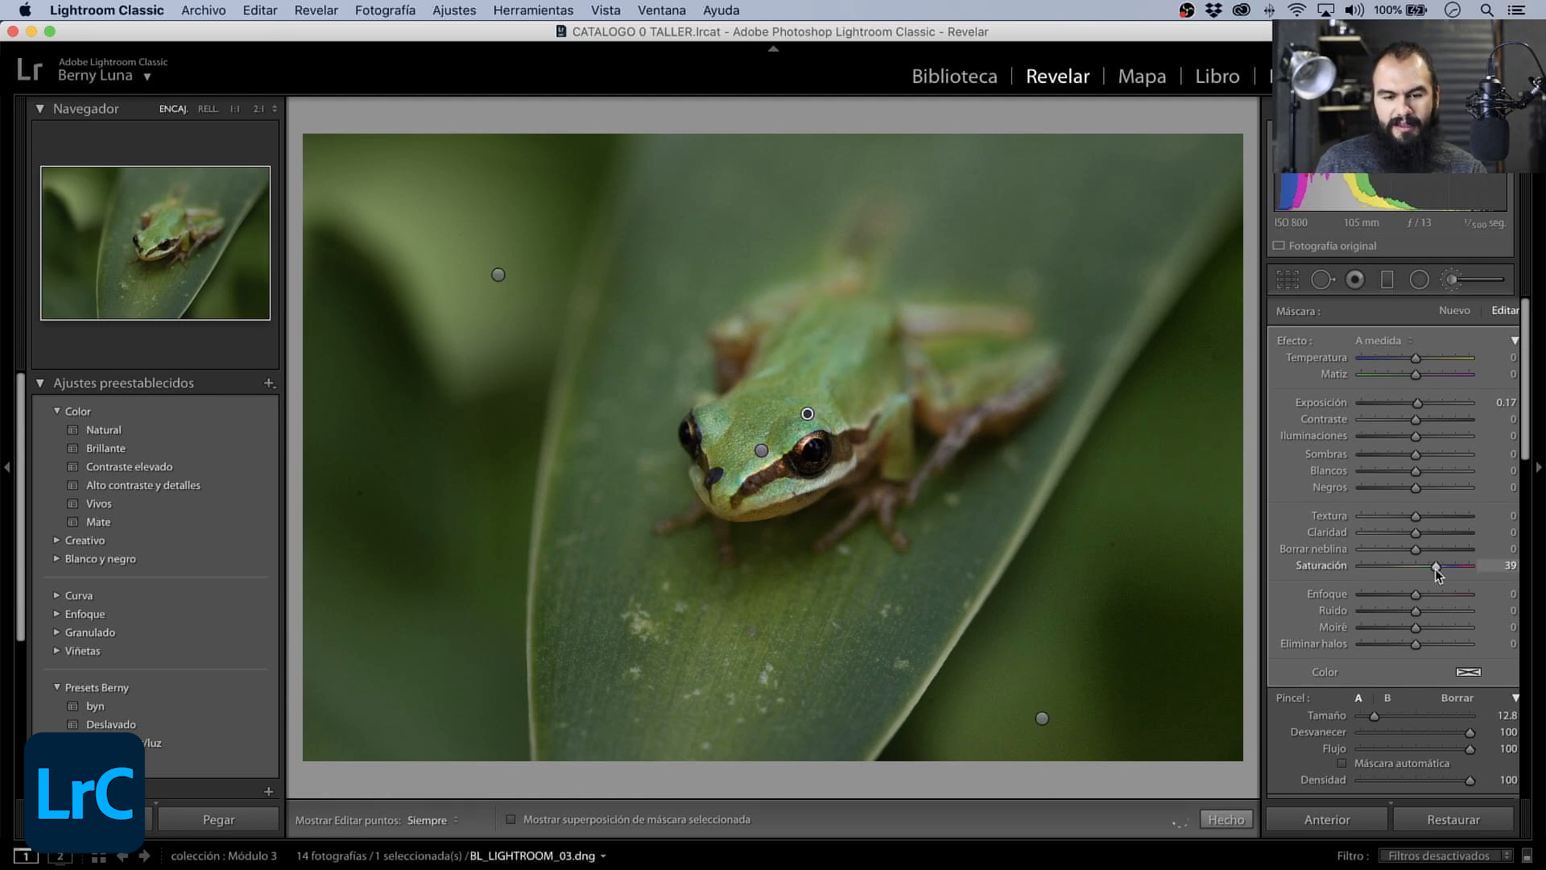
# - Set the frog color mask's Saturación to 38 and check the frog with the edit pins hidden
pyautogui.moveTo(1435, 568); pyautogui.dragTo(1433, 569)
pyautogui.press('h')
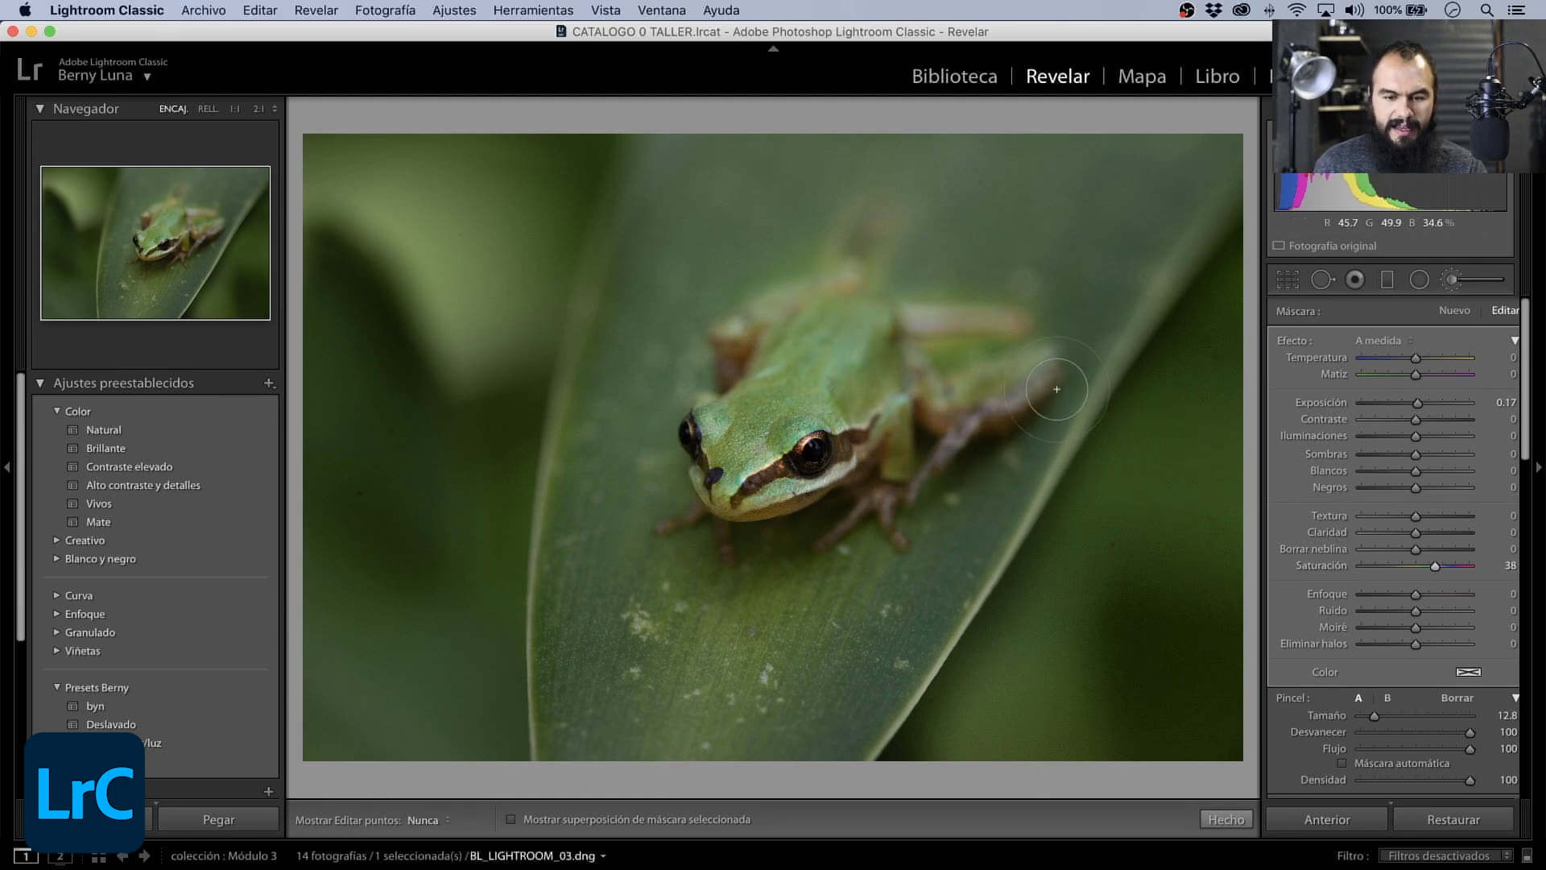
pyautogui.press('h')
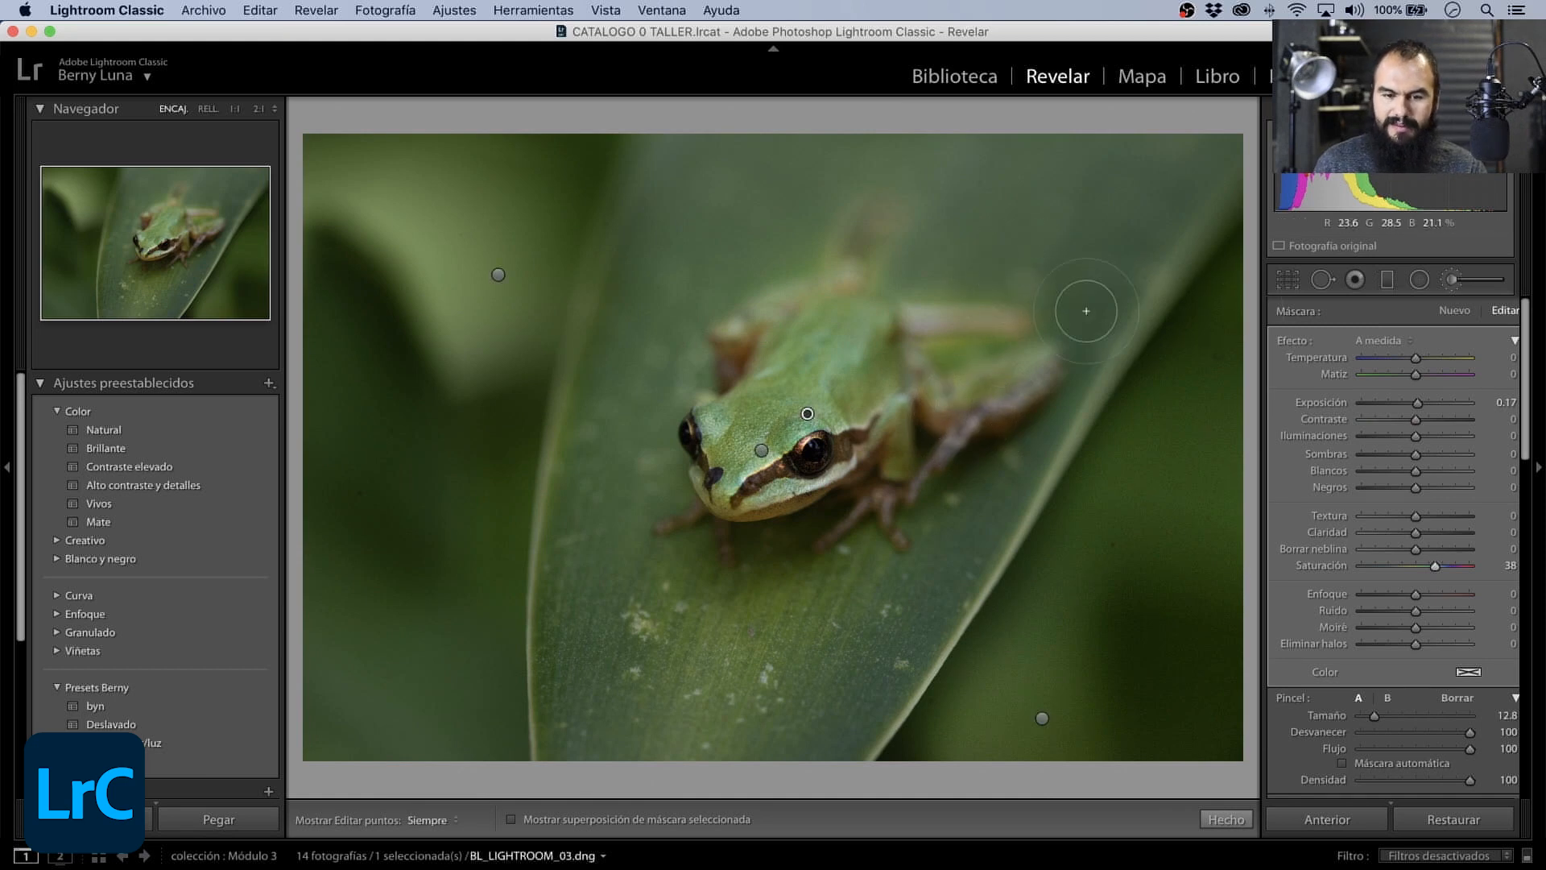
# - Erase the color mask's spill around the frog with a 14.4 eraser while the pins are hidden, and select the head mask
pyautogui.click(1457, 698)
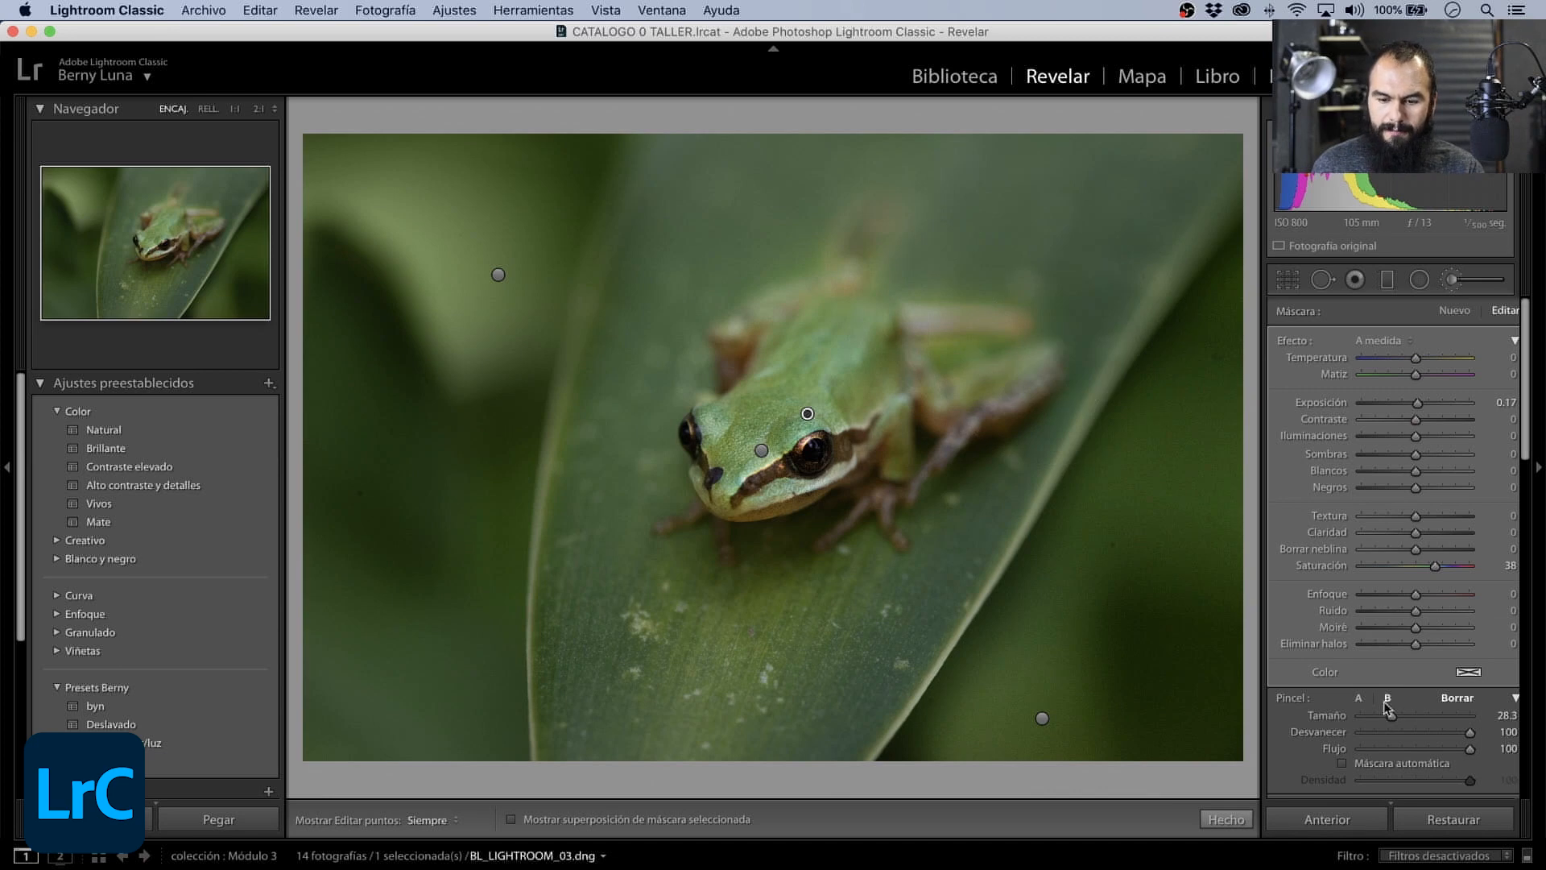
pyautogui.moveTo(1390, 716); pyautogui.dragTo(1376, 717)
pyautogui.press('h')
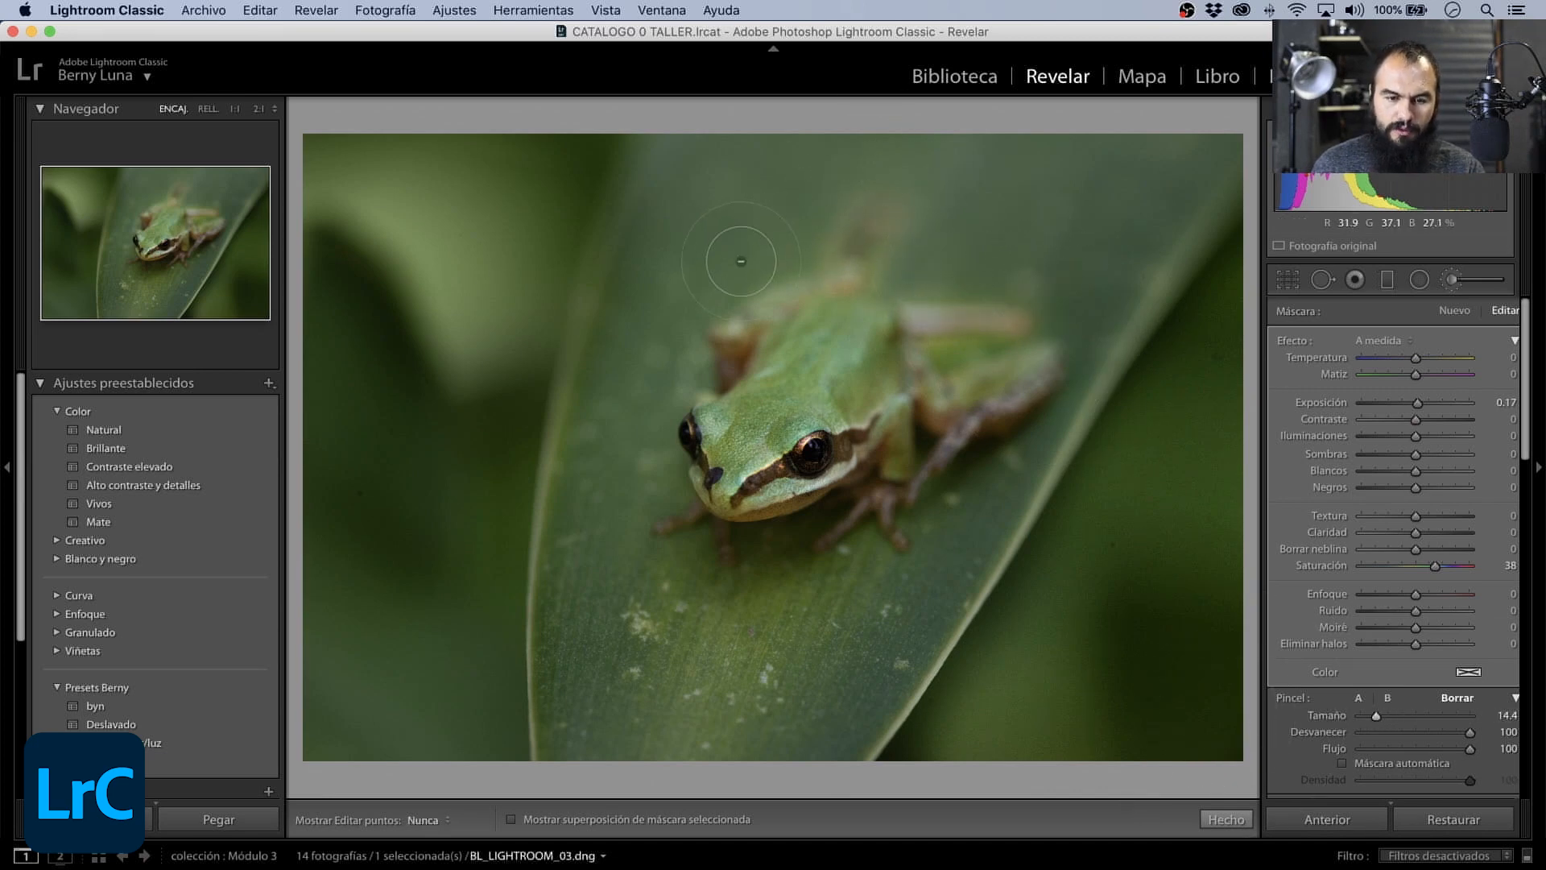
pyautogui.press('h')
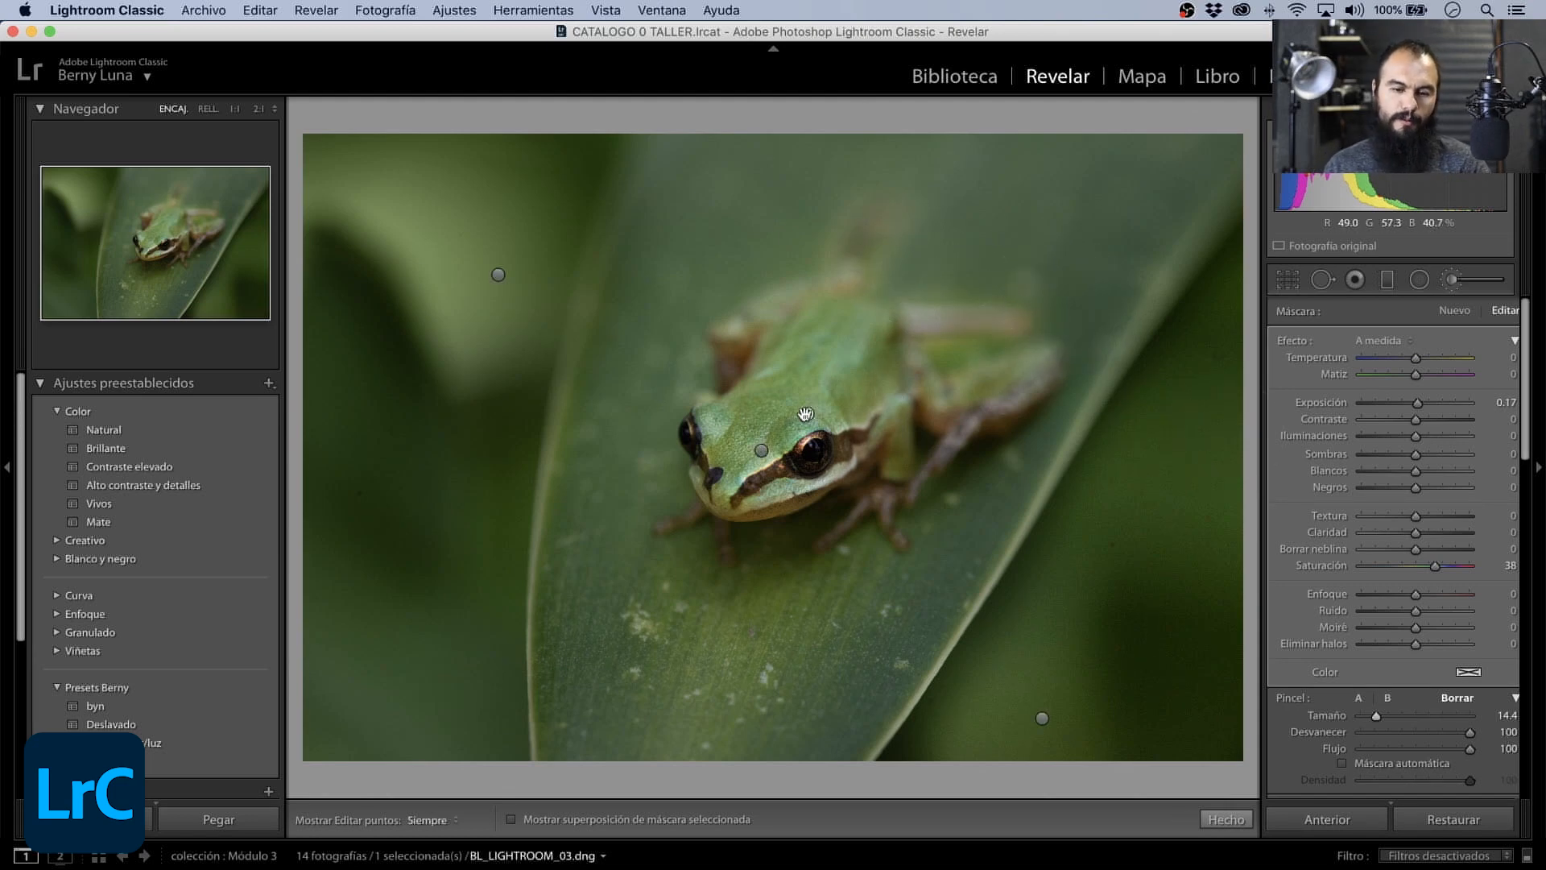
pyautogui.click(761, 450)
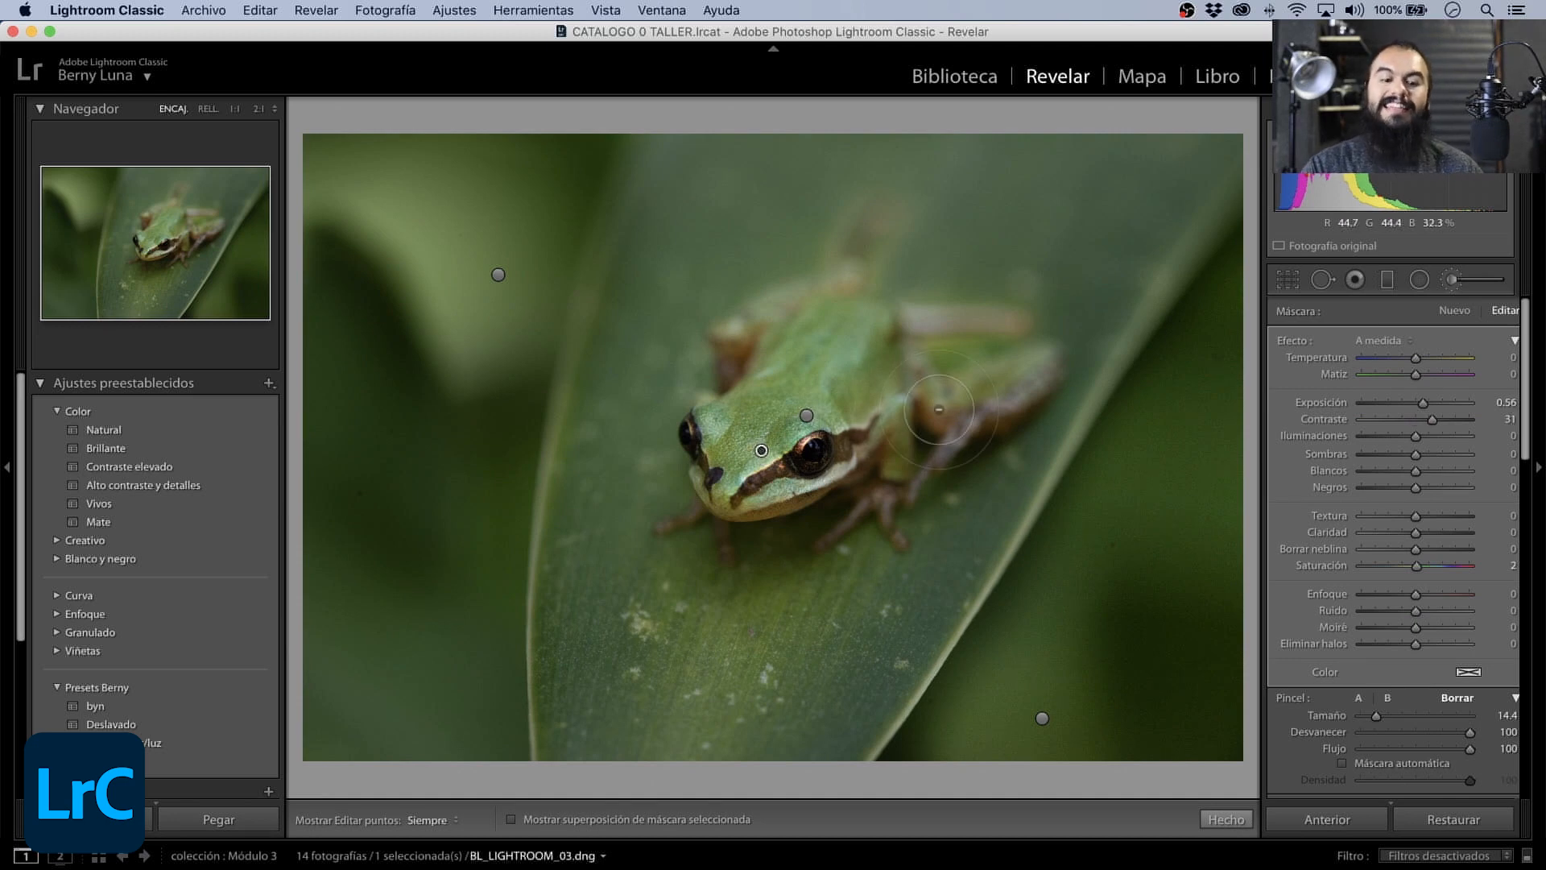
# - Start a new brush mask with Saturación -47 and size 29.2, and paint it over the background and leaf with the pins hidden
pyautogui.click(1455, 314)
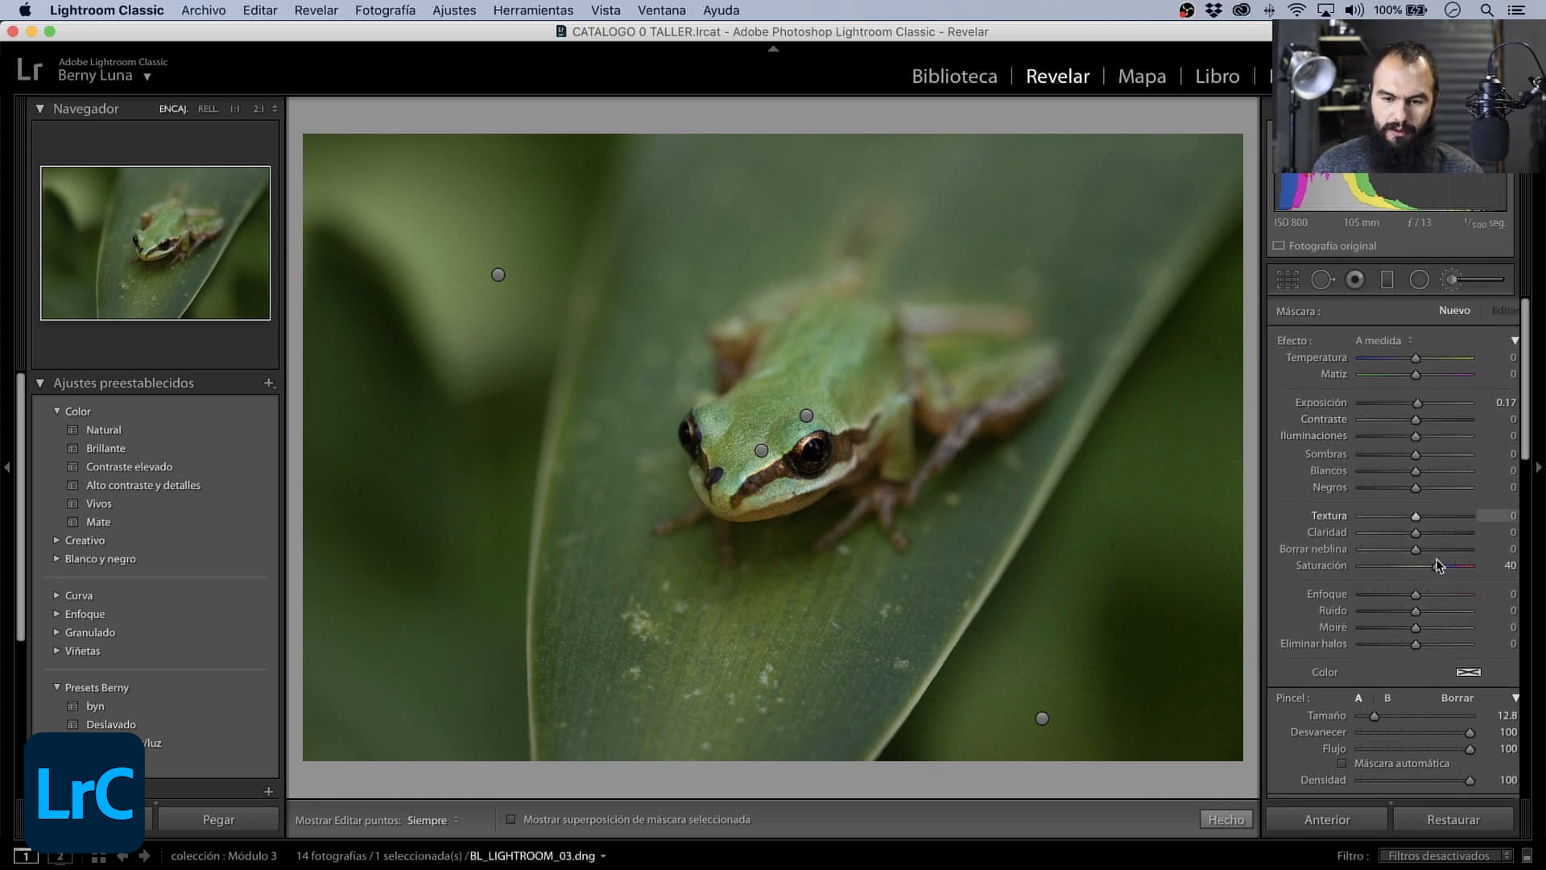
pyautogui.moveTo(1434, 566); pyautogui.dragTo(1388, 572)
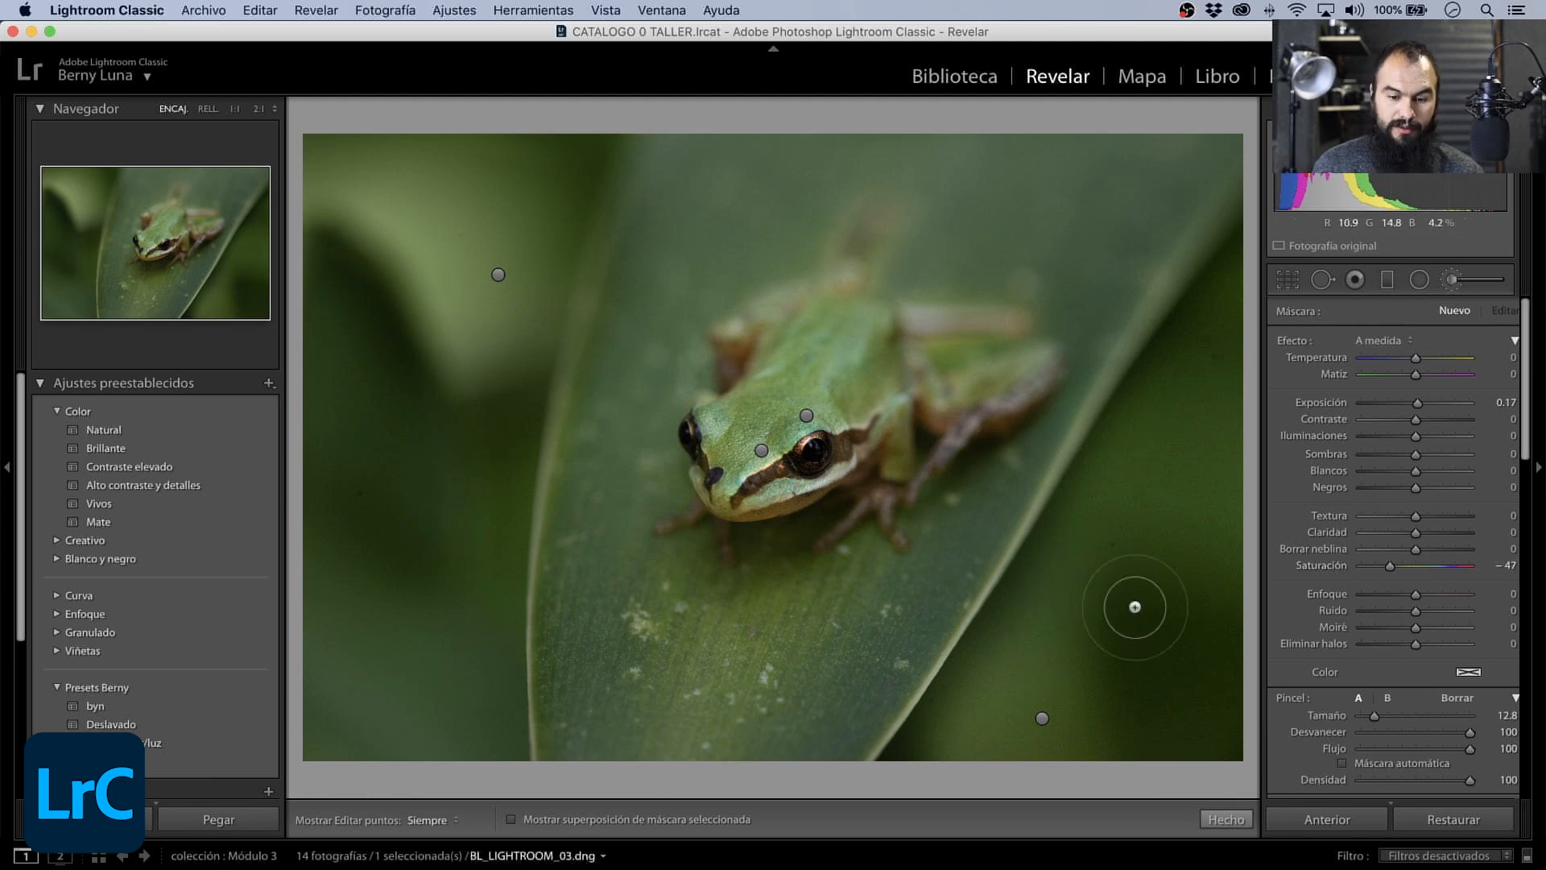
pyautogui.moveTo(1375, 715); pyautogui.dragTo(1394, 717)
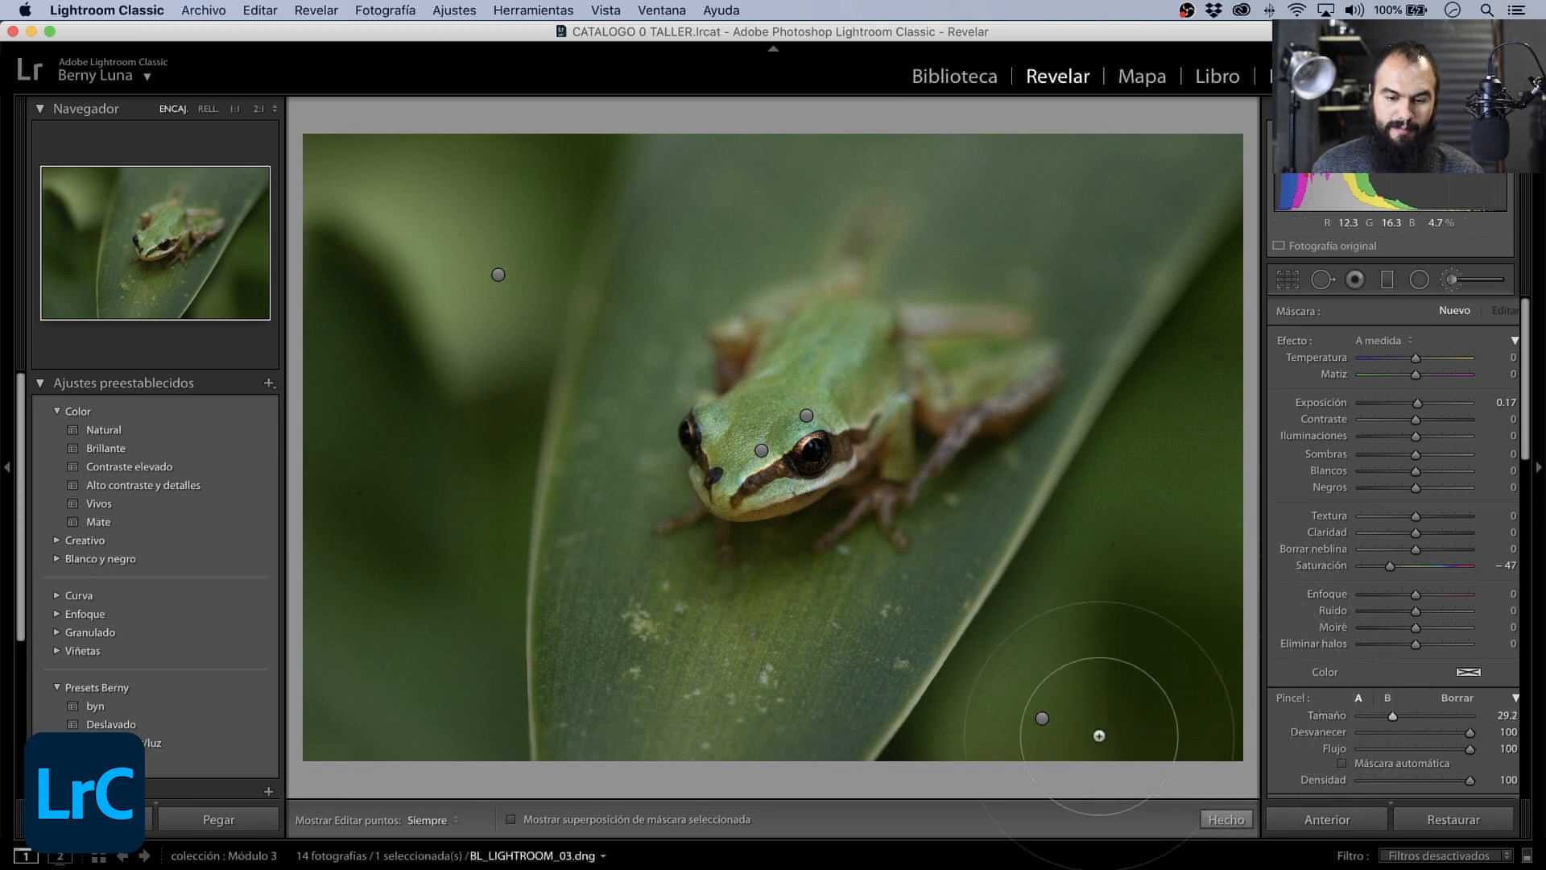
pyautogui.press('h')
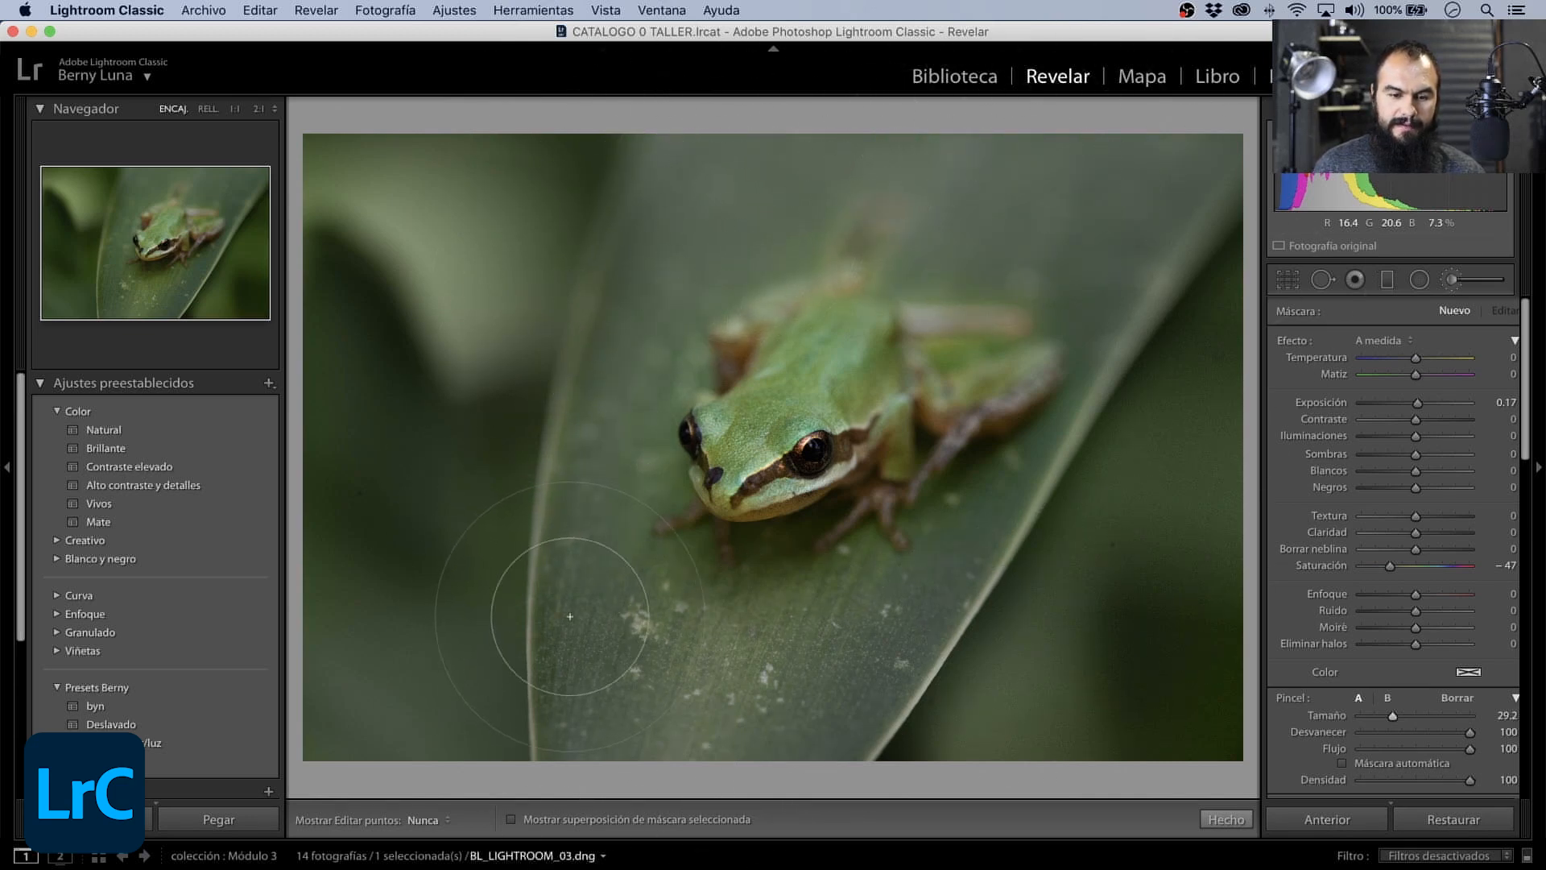
pyautogui.press('h')
# - Reduce the brush size to 18.4 and extend the desaturation mask over the leaf areas close to the frog, toggling the edit pins
pyautogui.moveTo(1392, 716); pyautogui.dragTo(1381, 716)
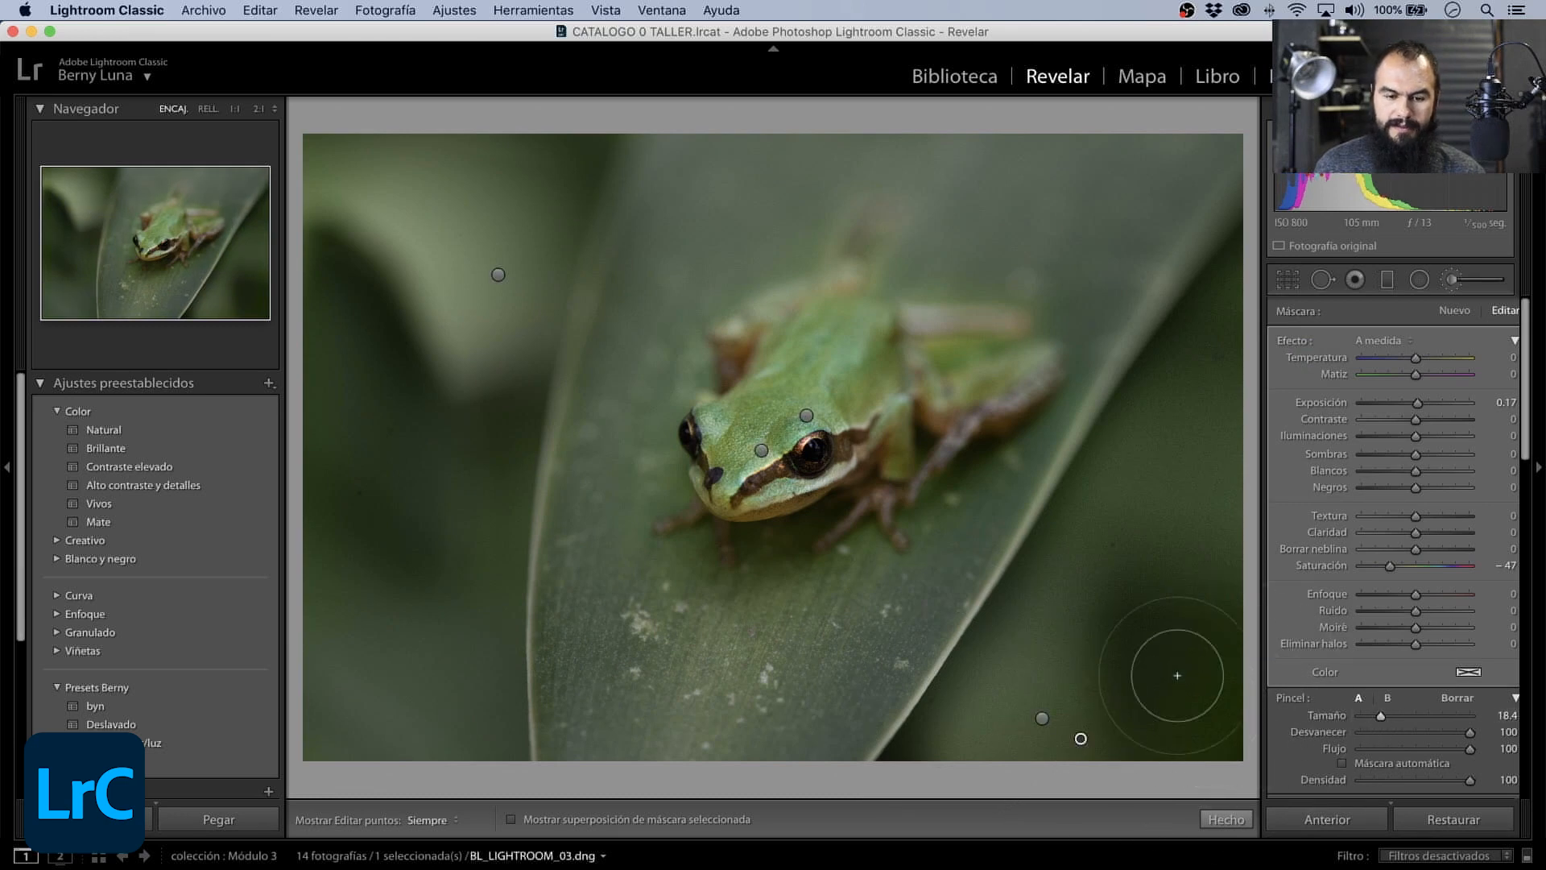
pyautogui.press('h')
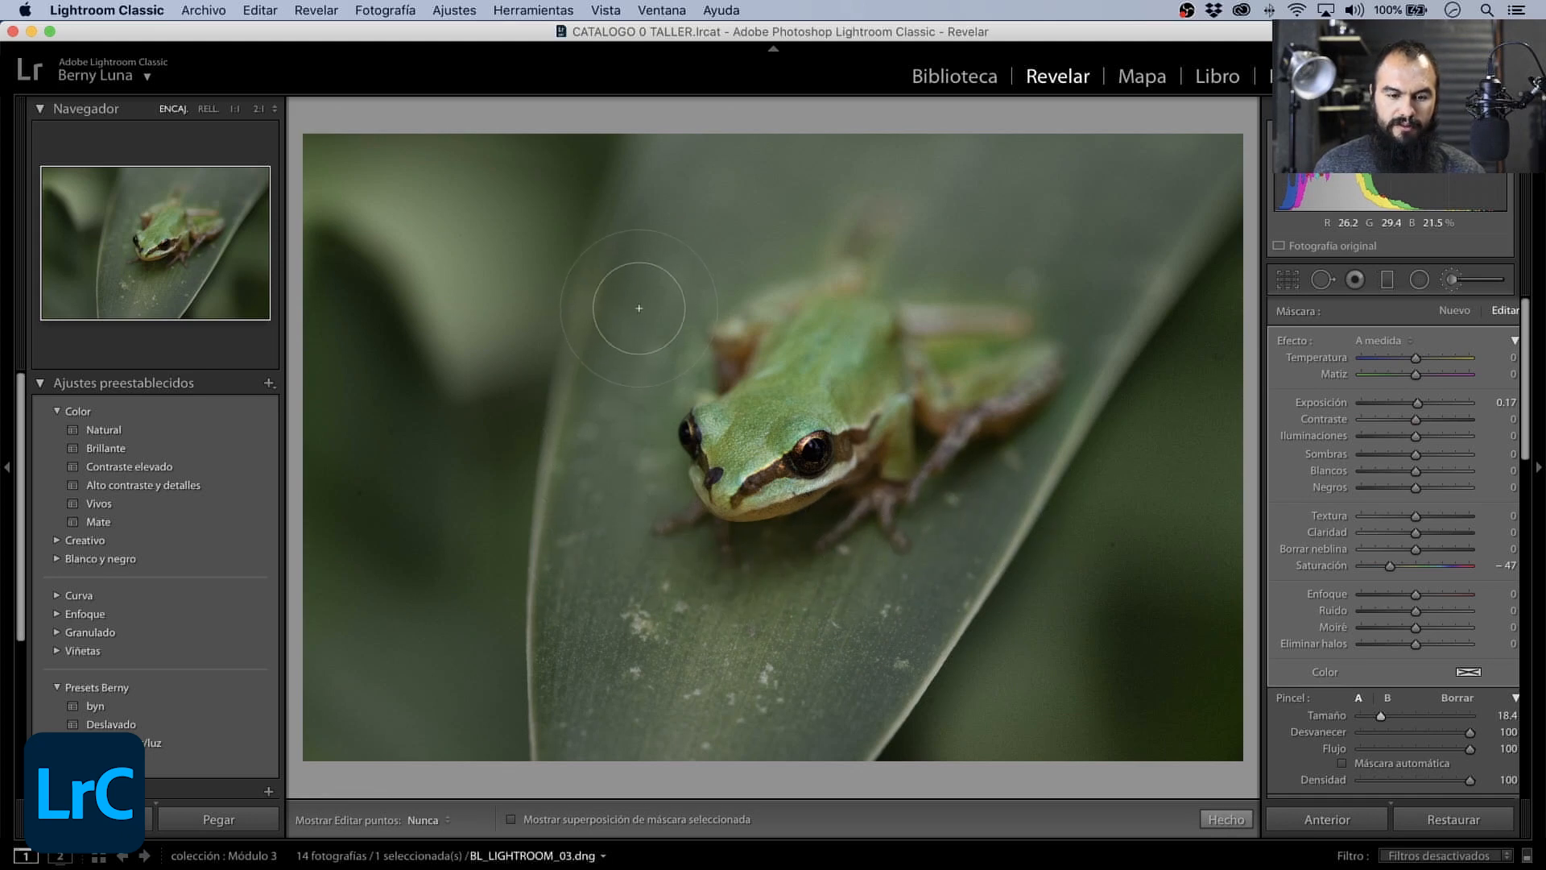
pyautogui.press('h')
pyautogui.press('h')
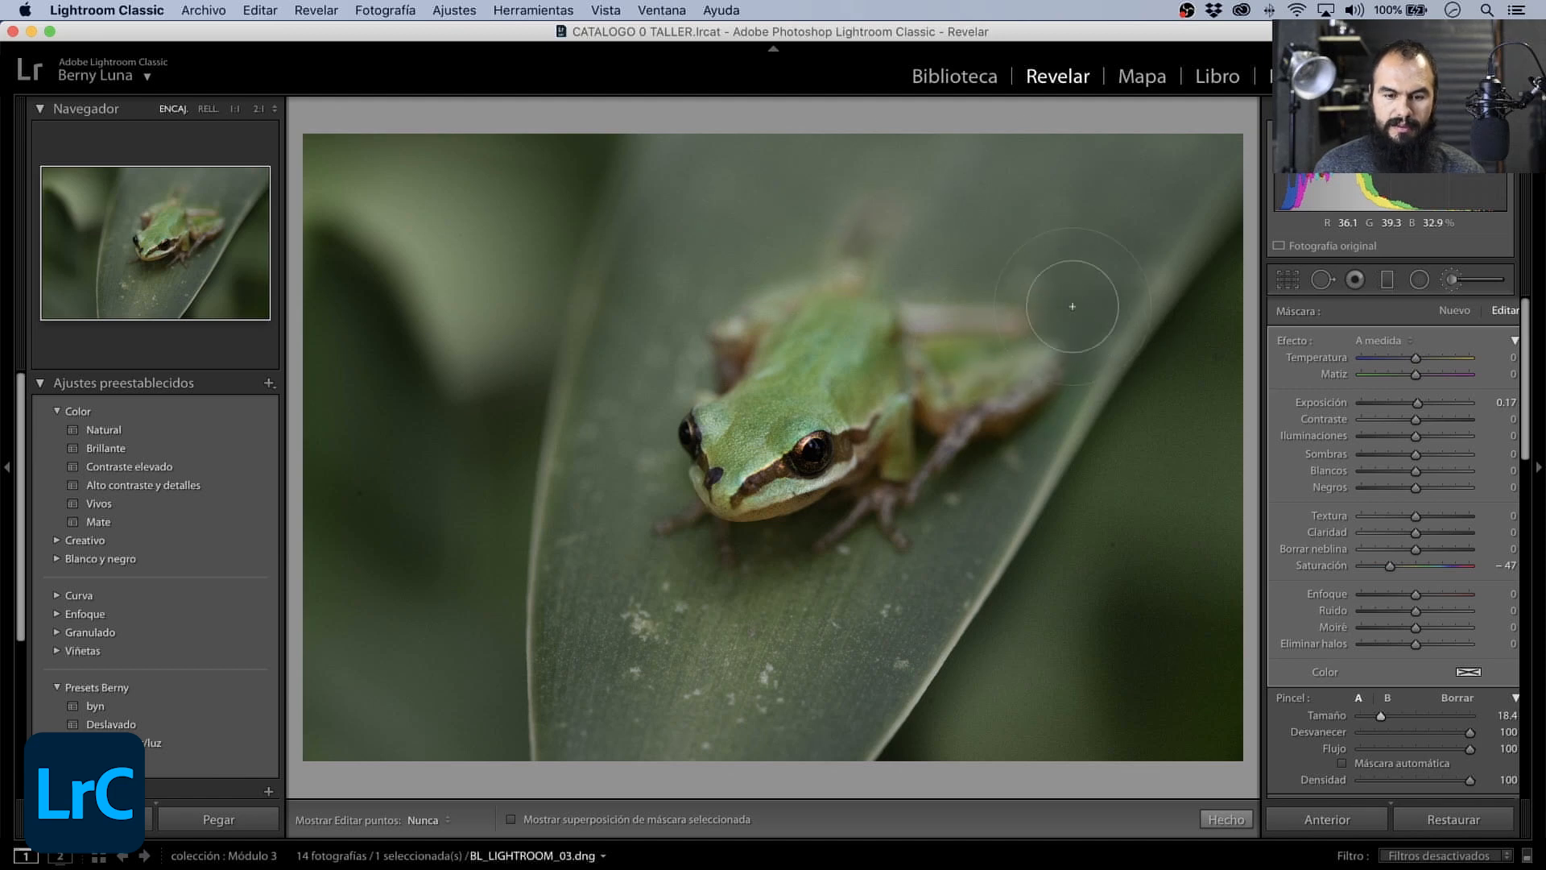
pyautogui.press('h')
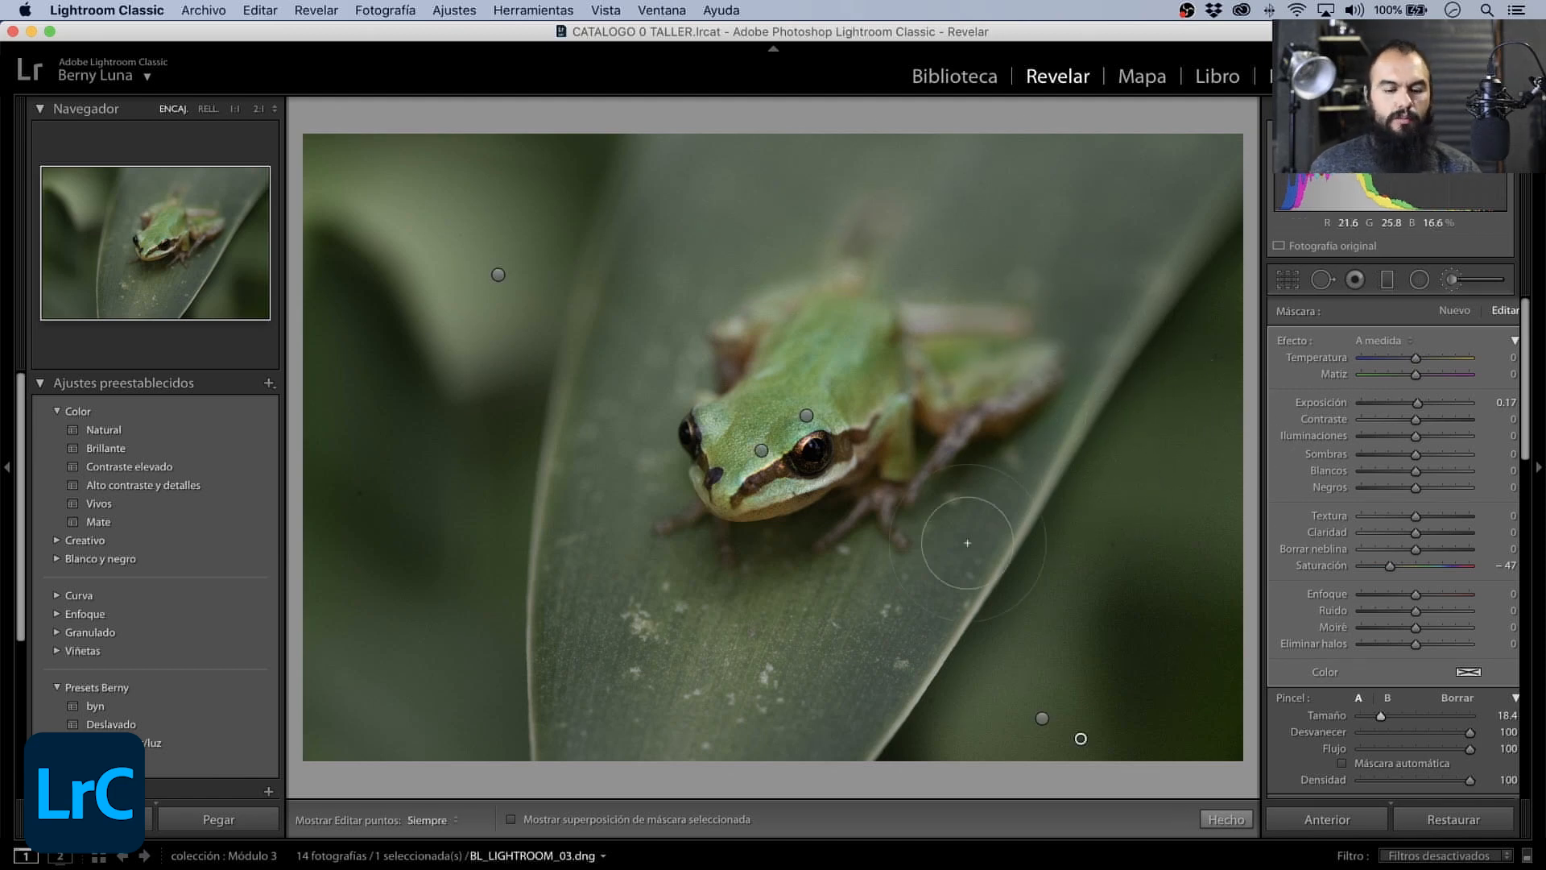
pyautogui.press('h')
pyautogui.press('h')
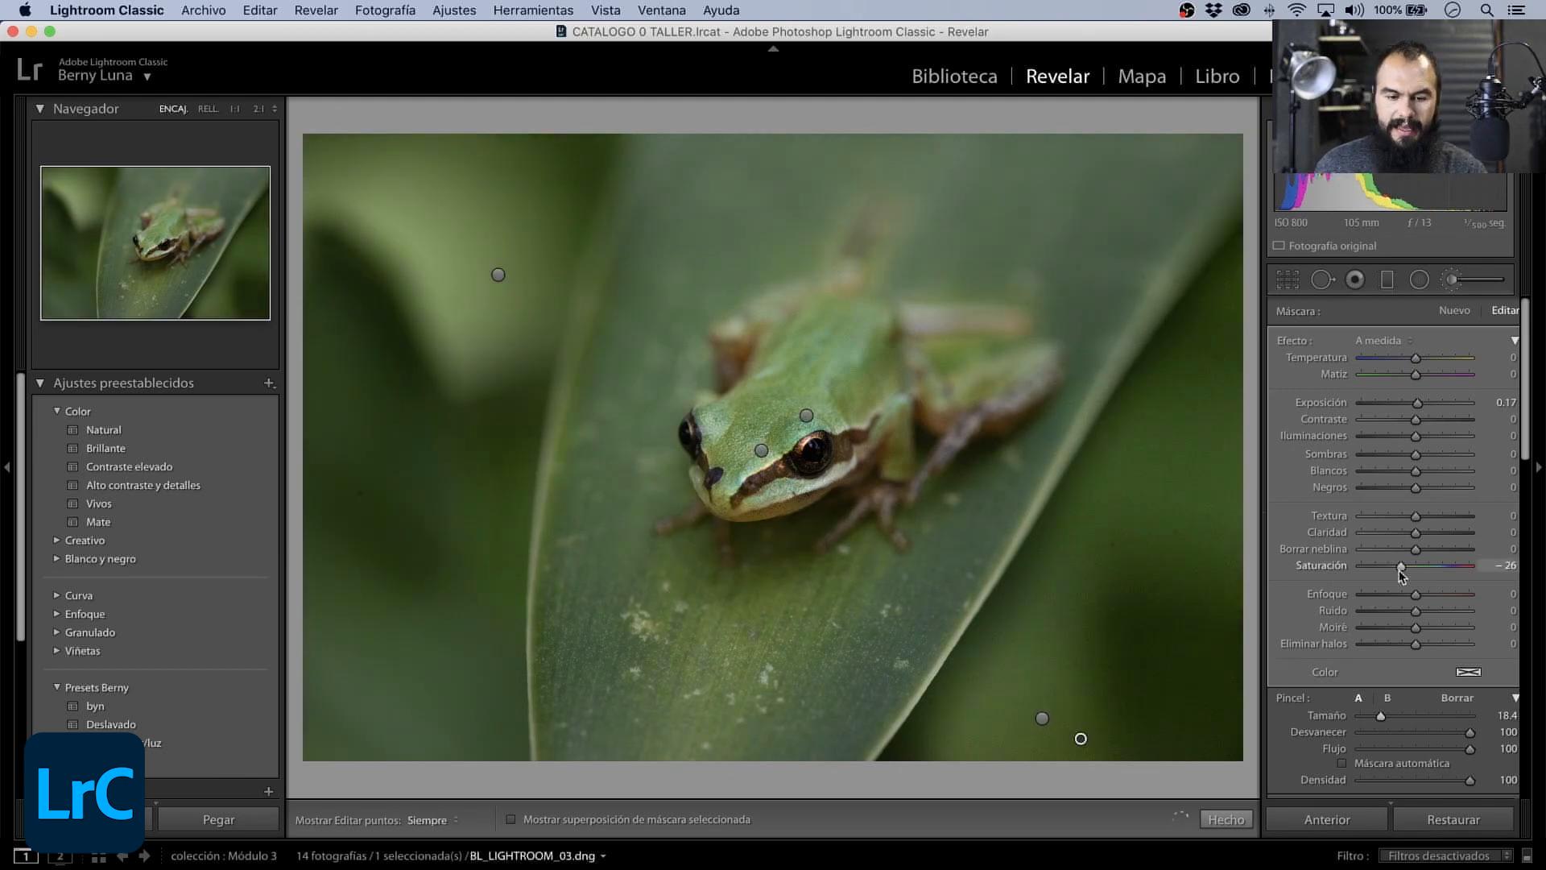
# - Refine the desaturation mask with Saturación -28 and a slightly warmer Temperatura, and compare the photo before and after side by side
pyautogui.moveTo(1390, 566); pyautogui.dragTo(1408, 567)
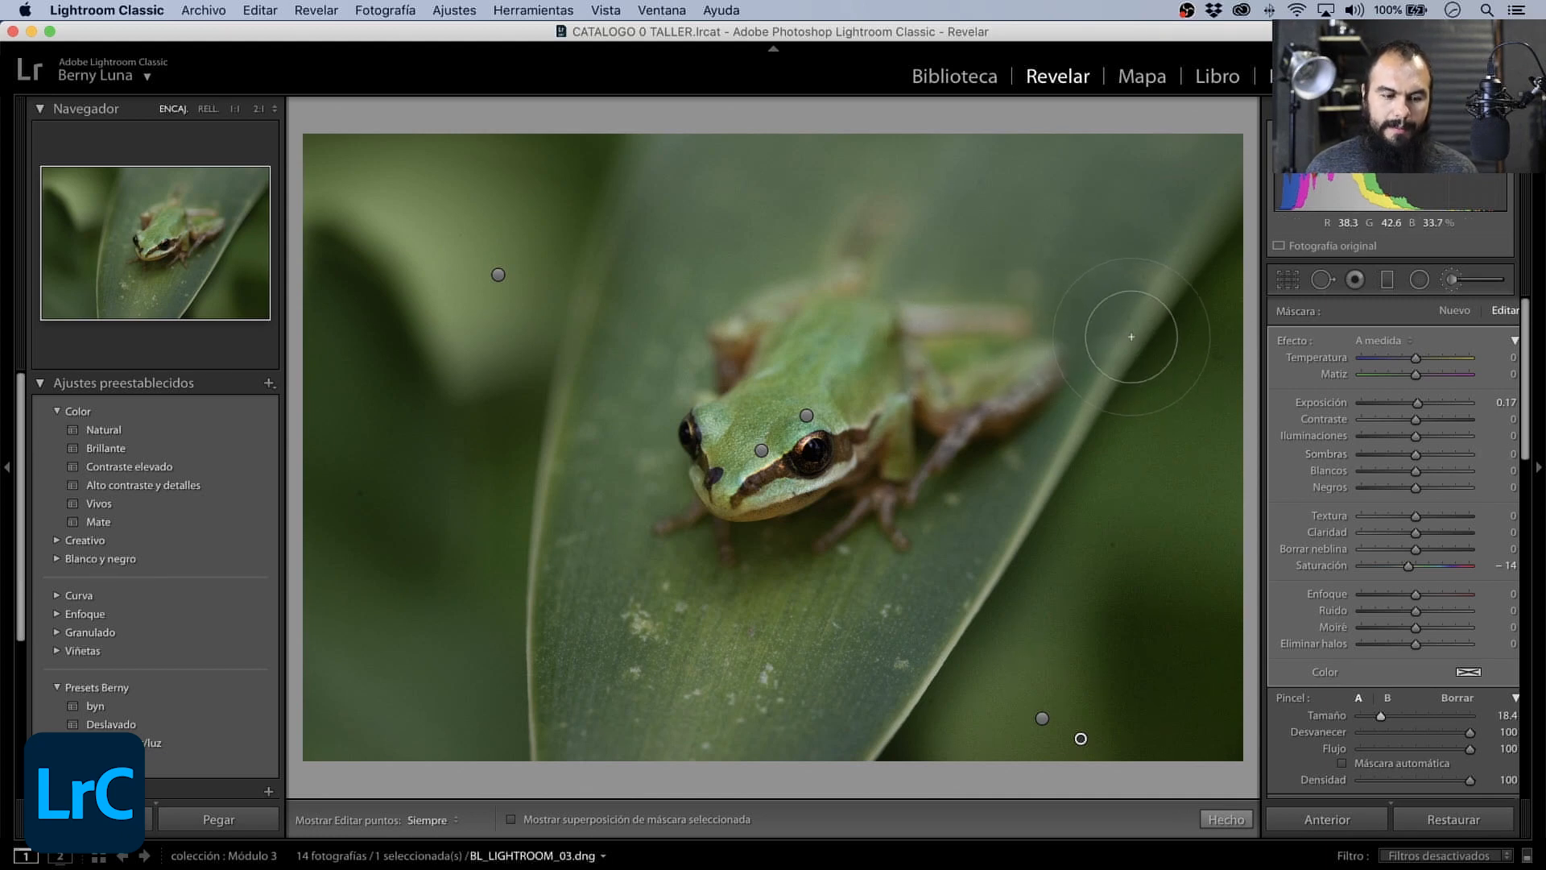
pyautogui.press('h')
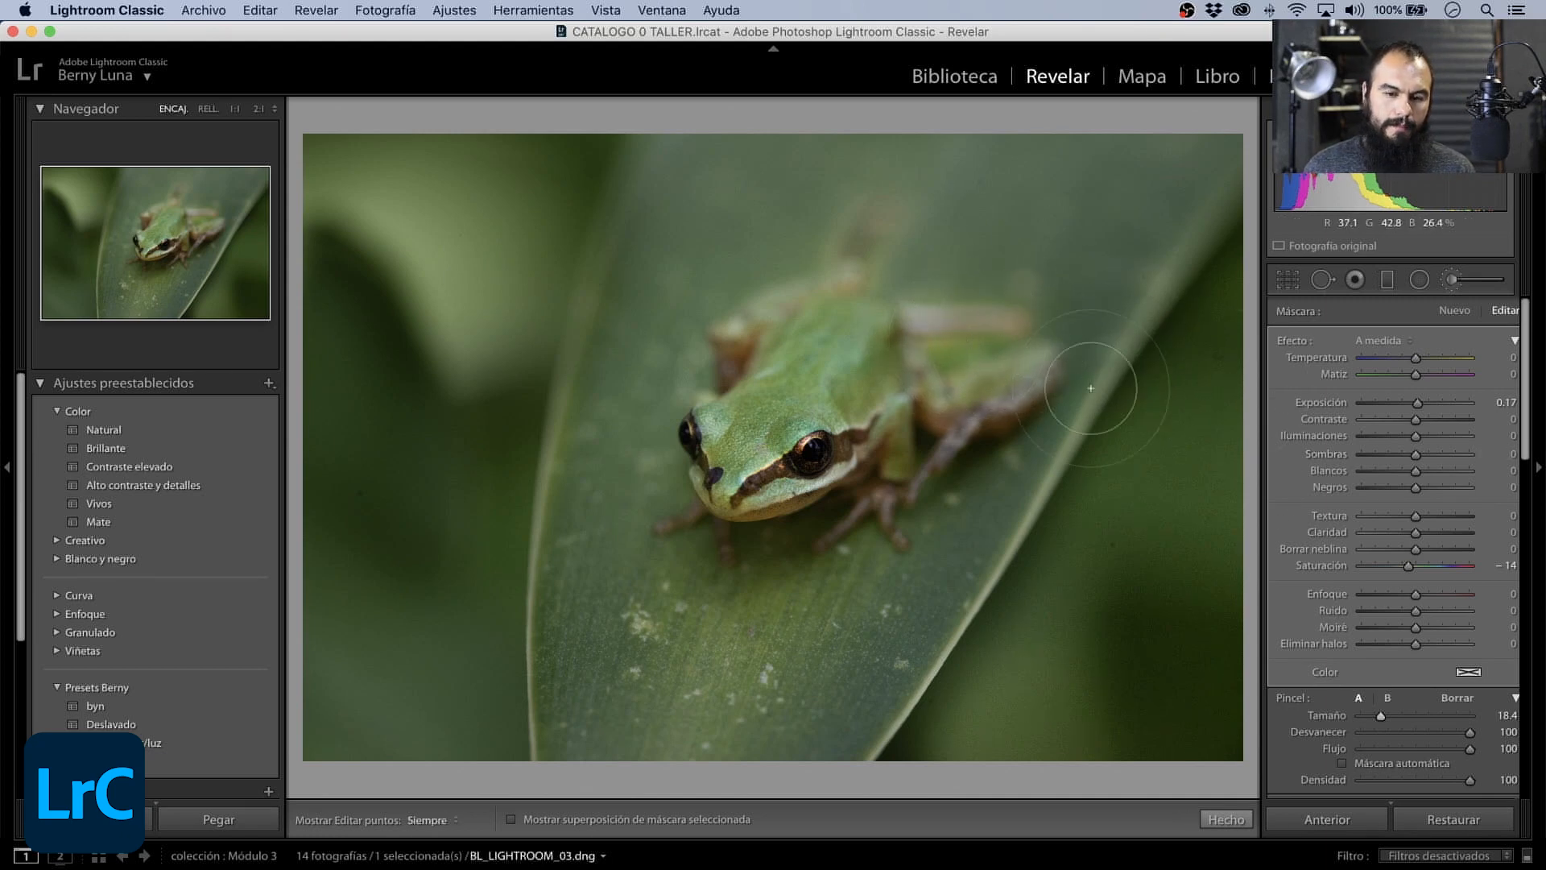
pyautogui.press('h')
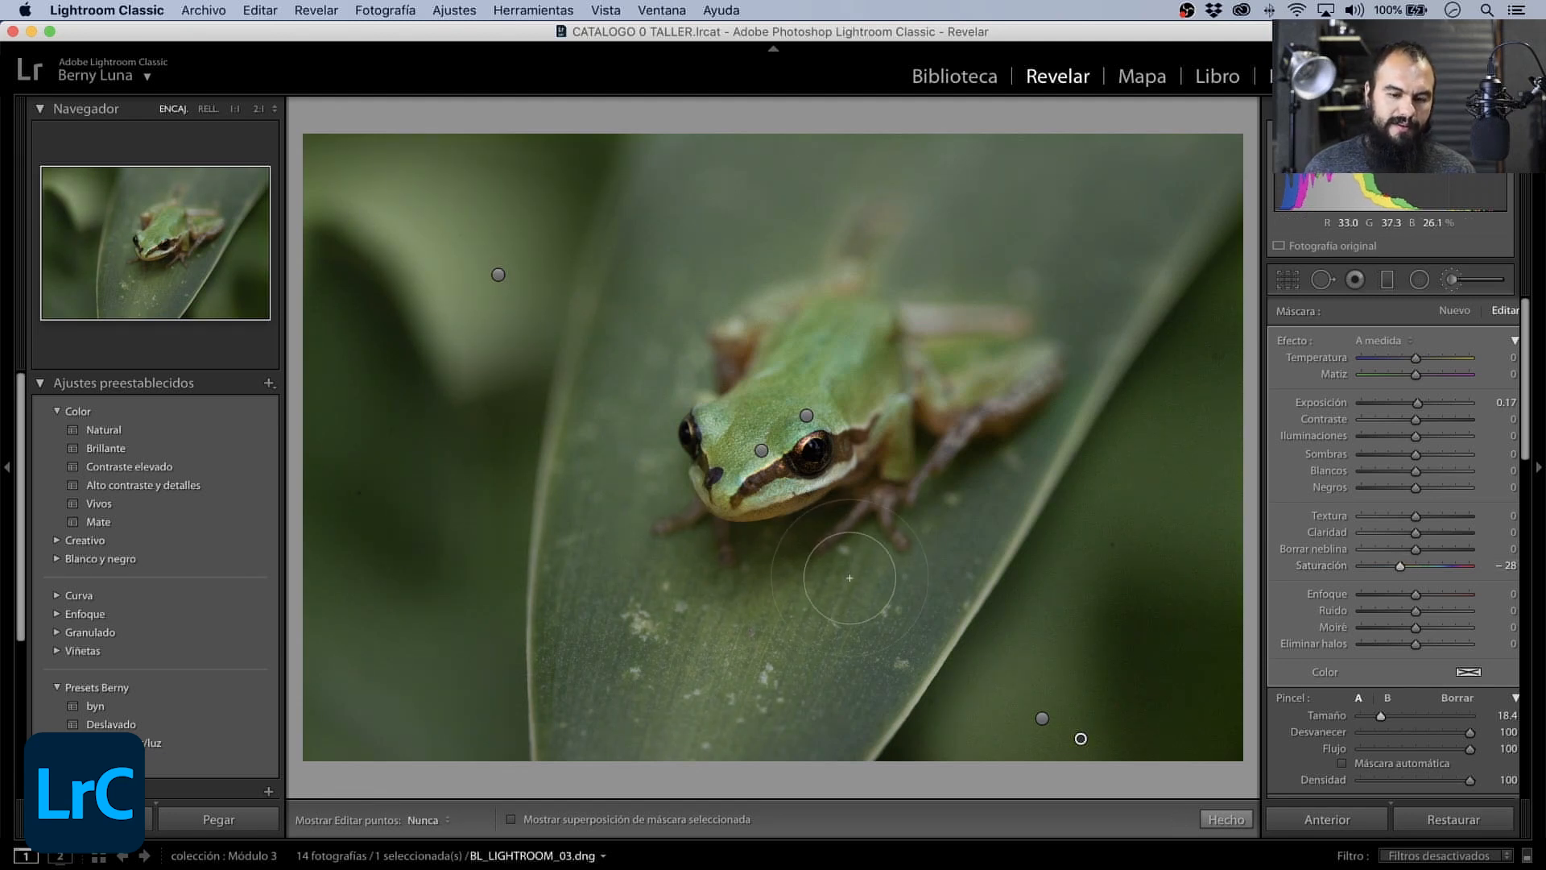
pyautogui.moveTo(1416, 359); pyautogui.dragTo(1419, 359)
pyautogui.click(1447, 281)
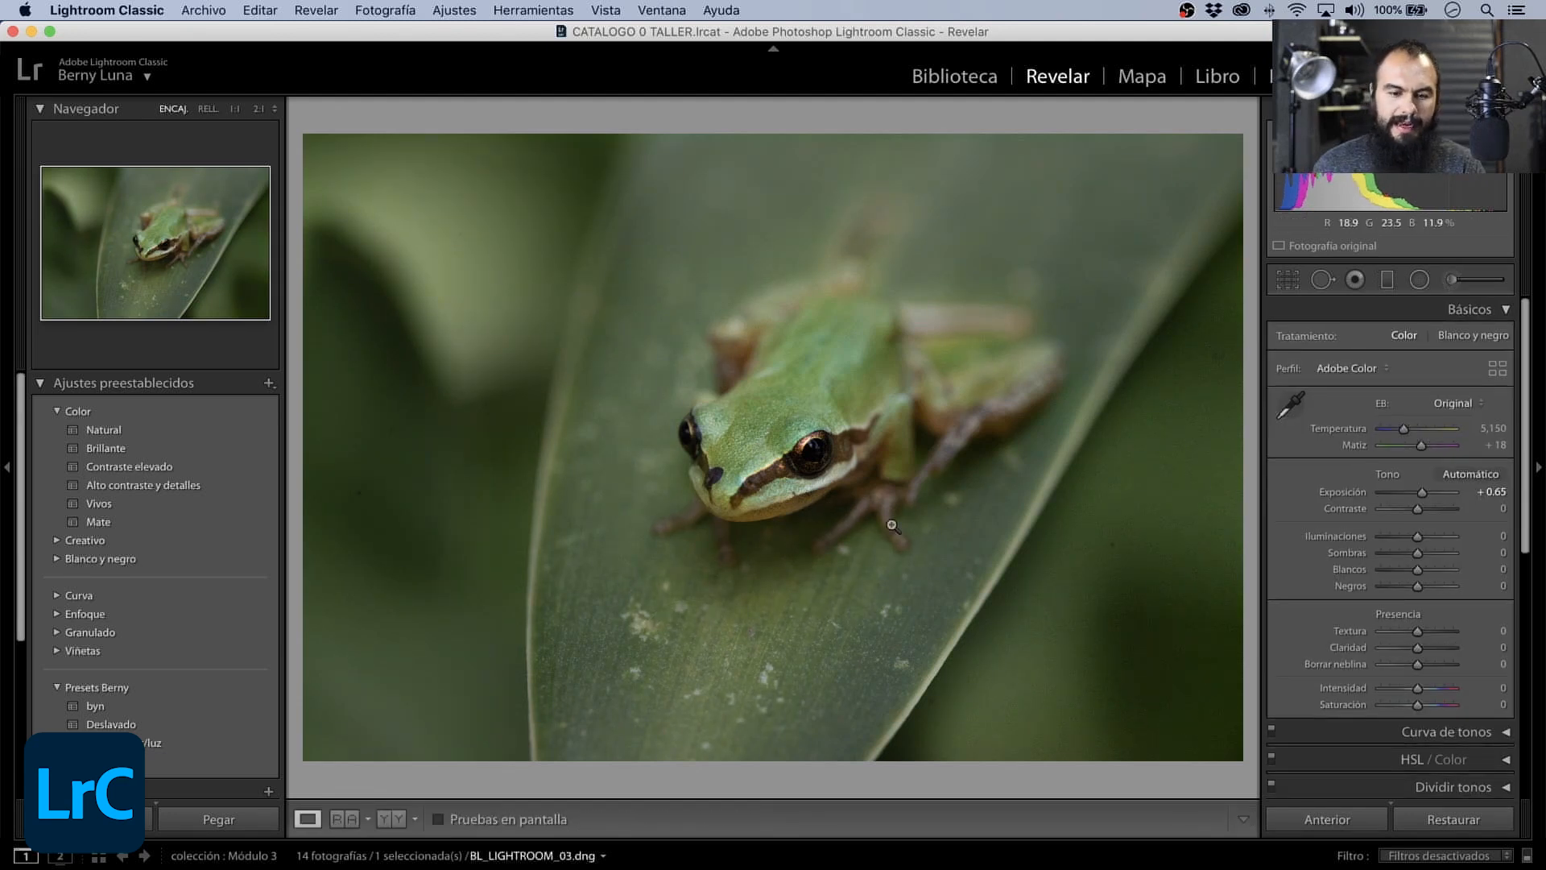
pyautogui.click(391, 818)
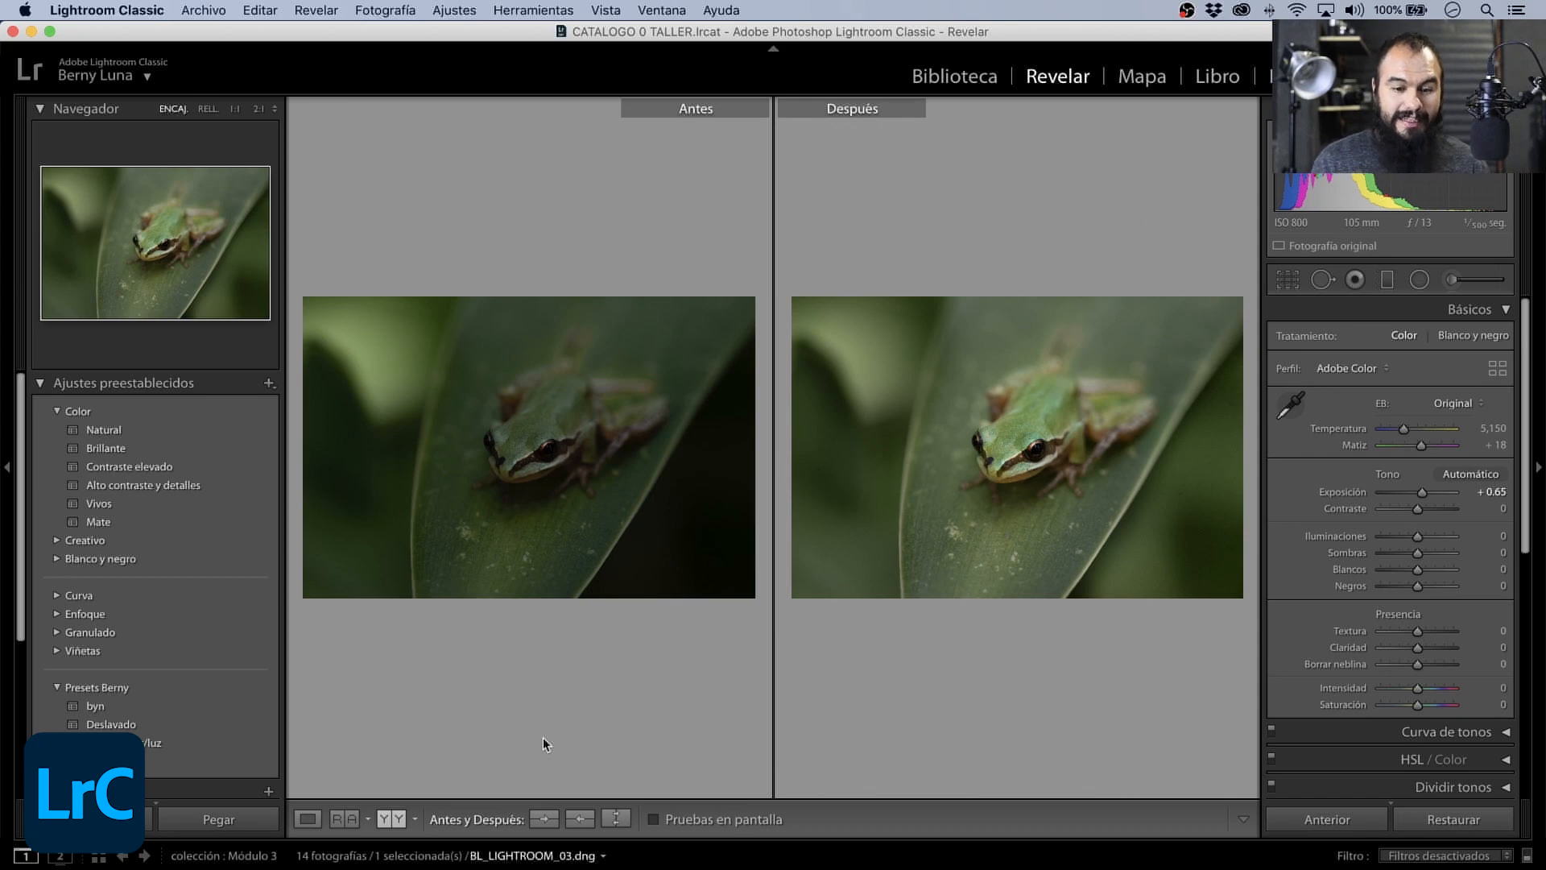
# - Inspect the frog's head and eye at 1:1 in the before/after comparison, and return to the fitted view
pyautogui.click(234, 109)
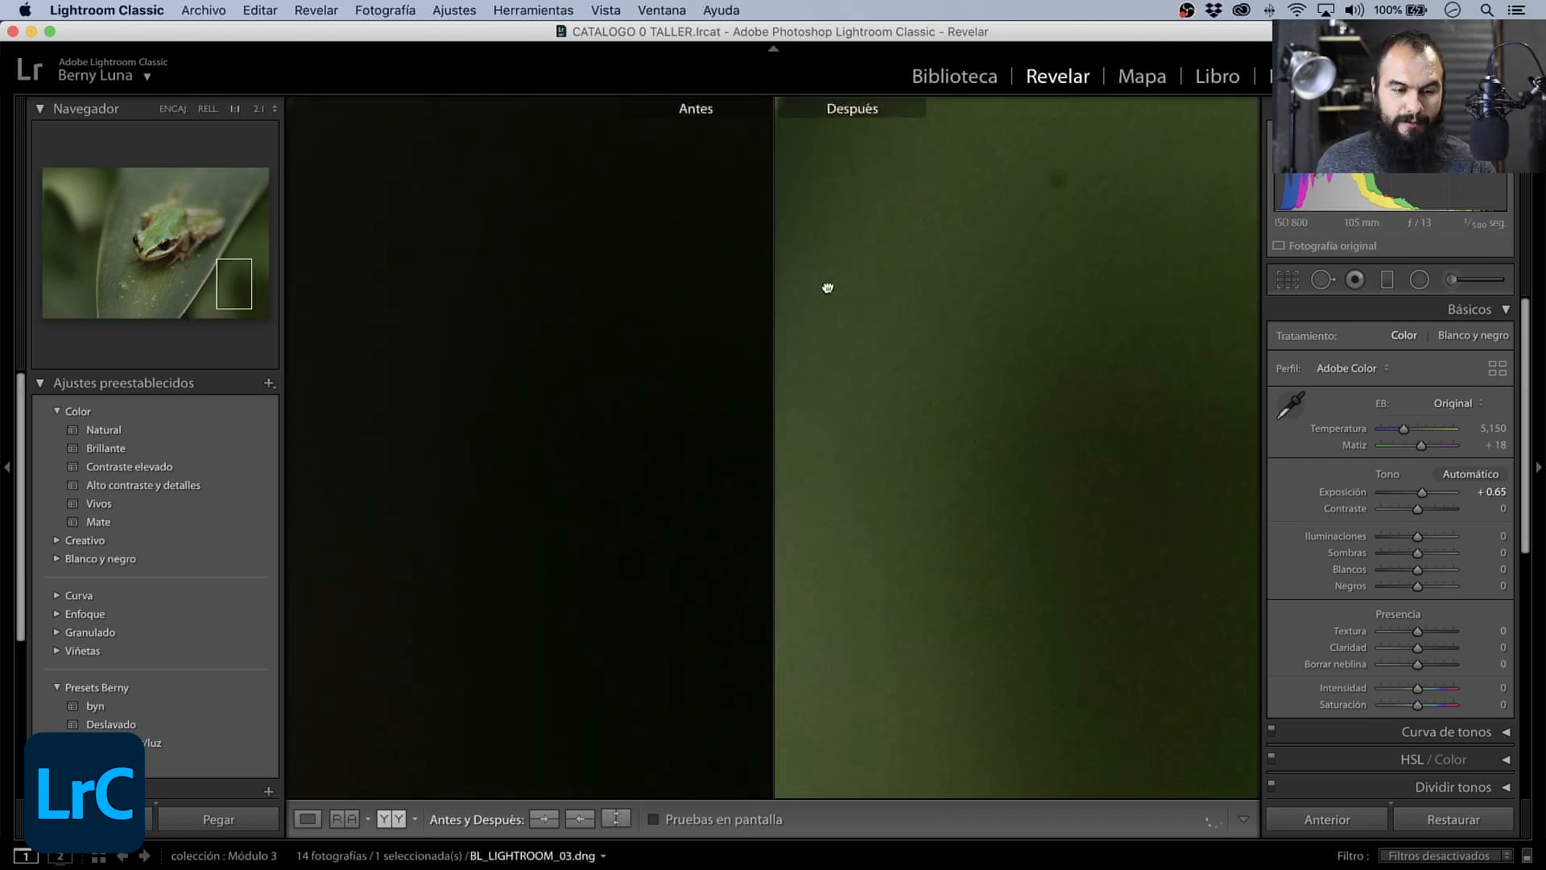
pyautogui.moveTo(829, 288); pyautogui.dragTo(1123, 414)
pyautogui.moveTo(739, 304); pyautogui.dragTo(1124, 496)
pyautogui.moveTo(668, 298); pyautogui.dragTo(964, 527)
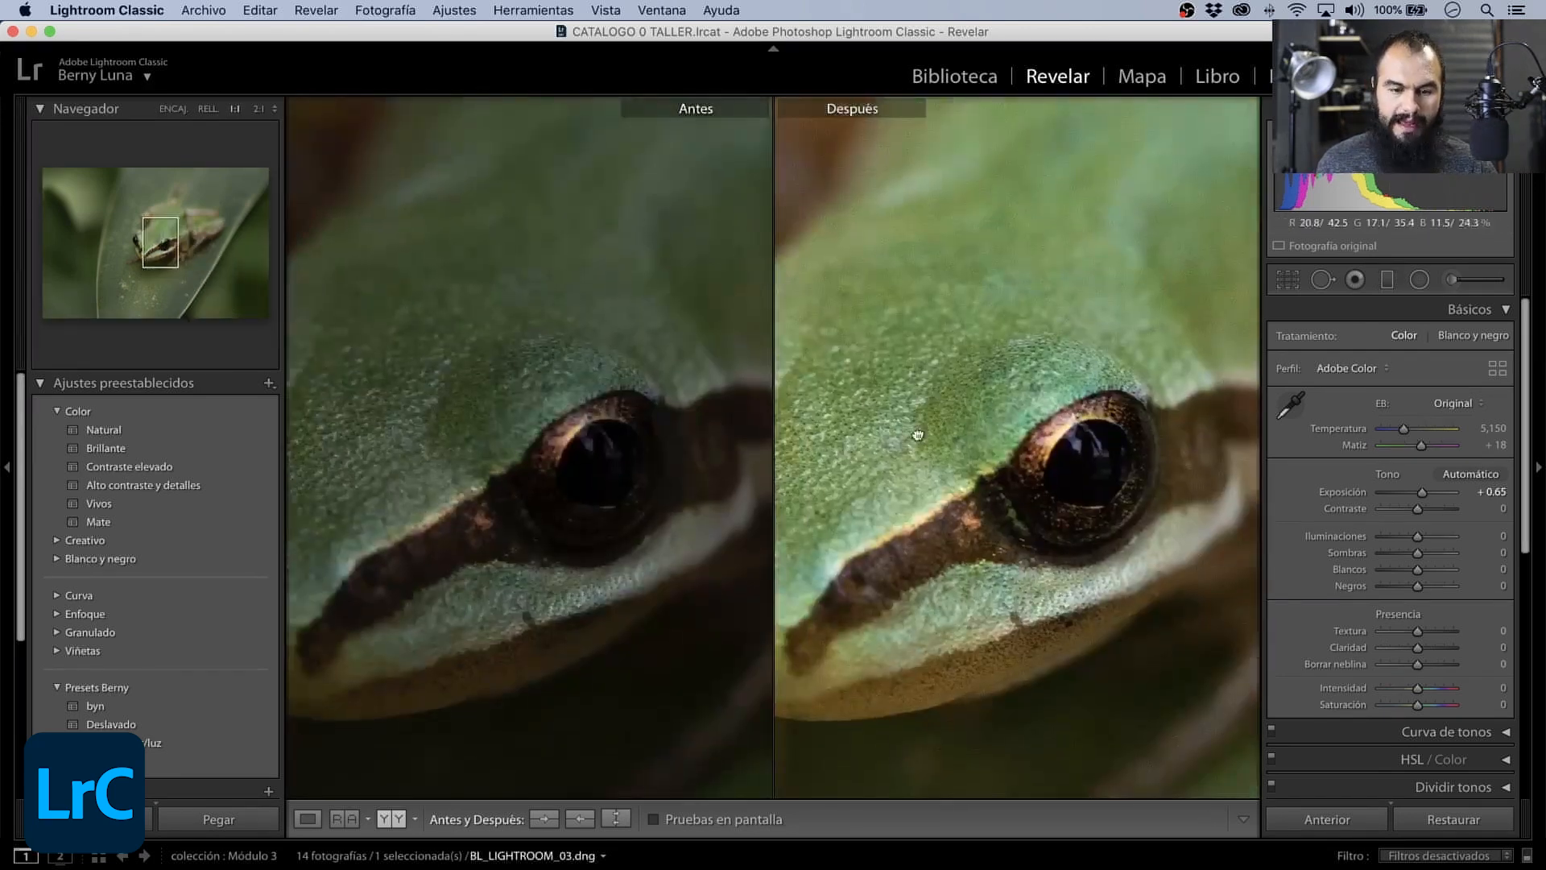
pyautogui.moveTo(786, 457); pyautogui.dragTo(891, 413)
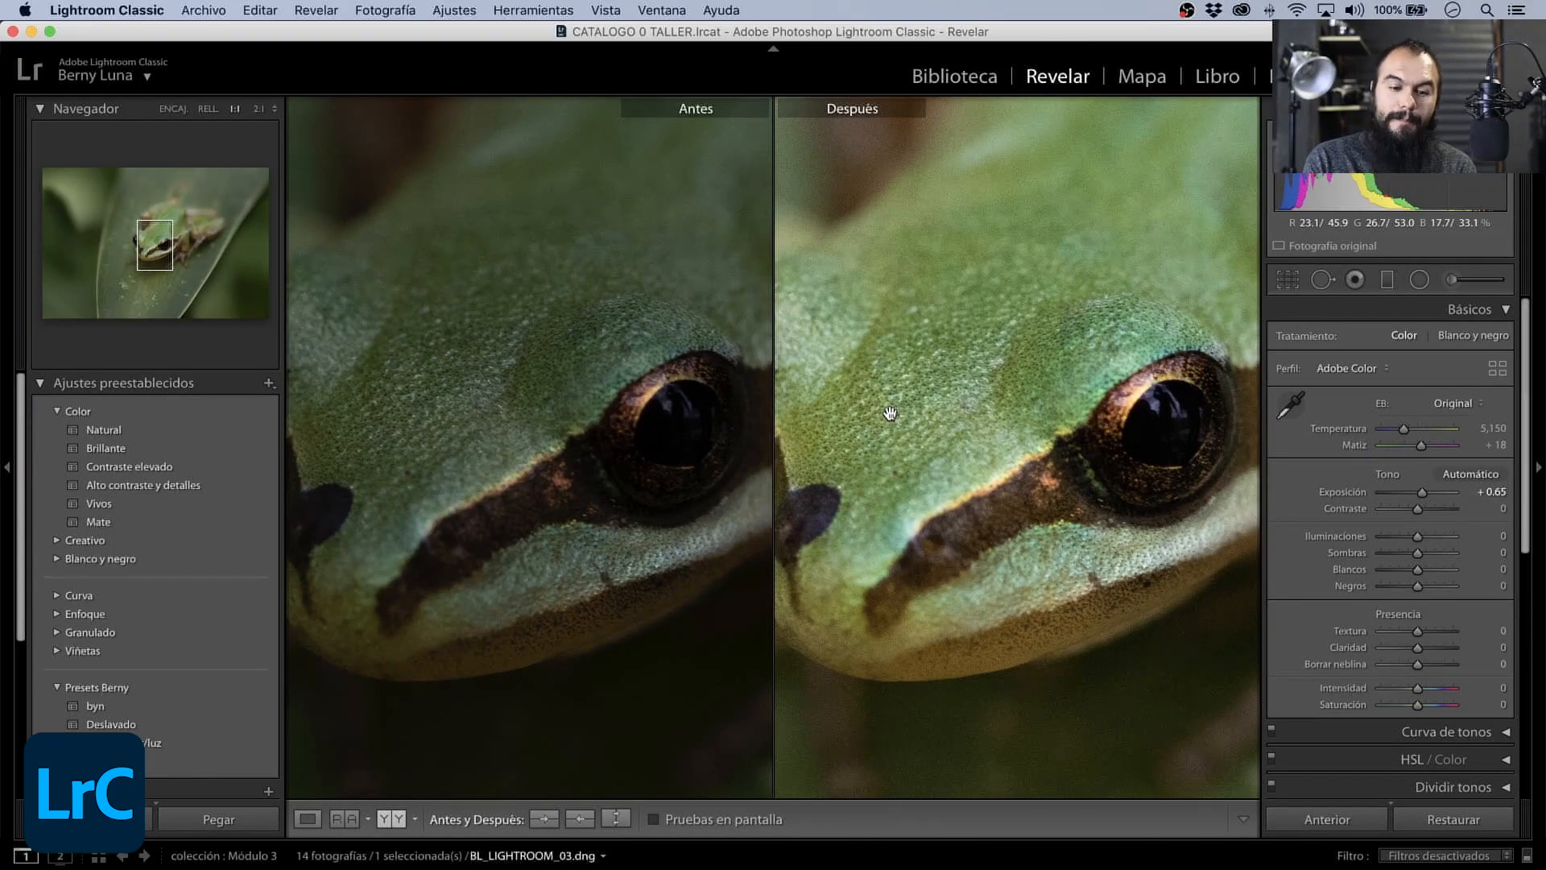
pyautogui.click(890, 413)
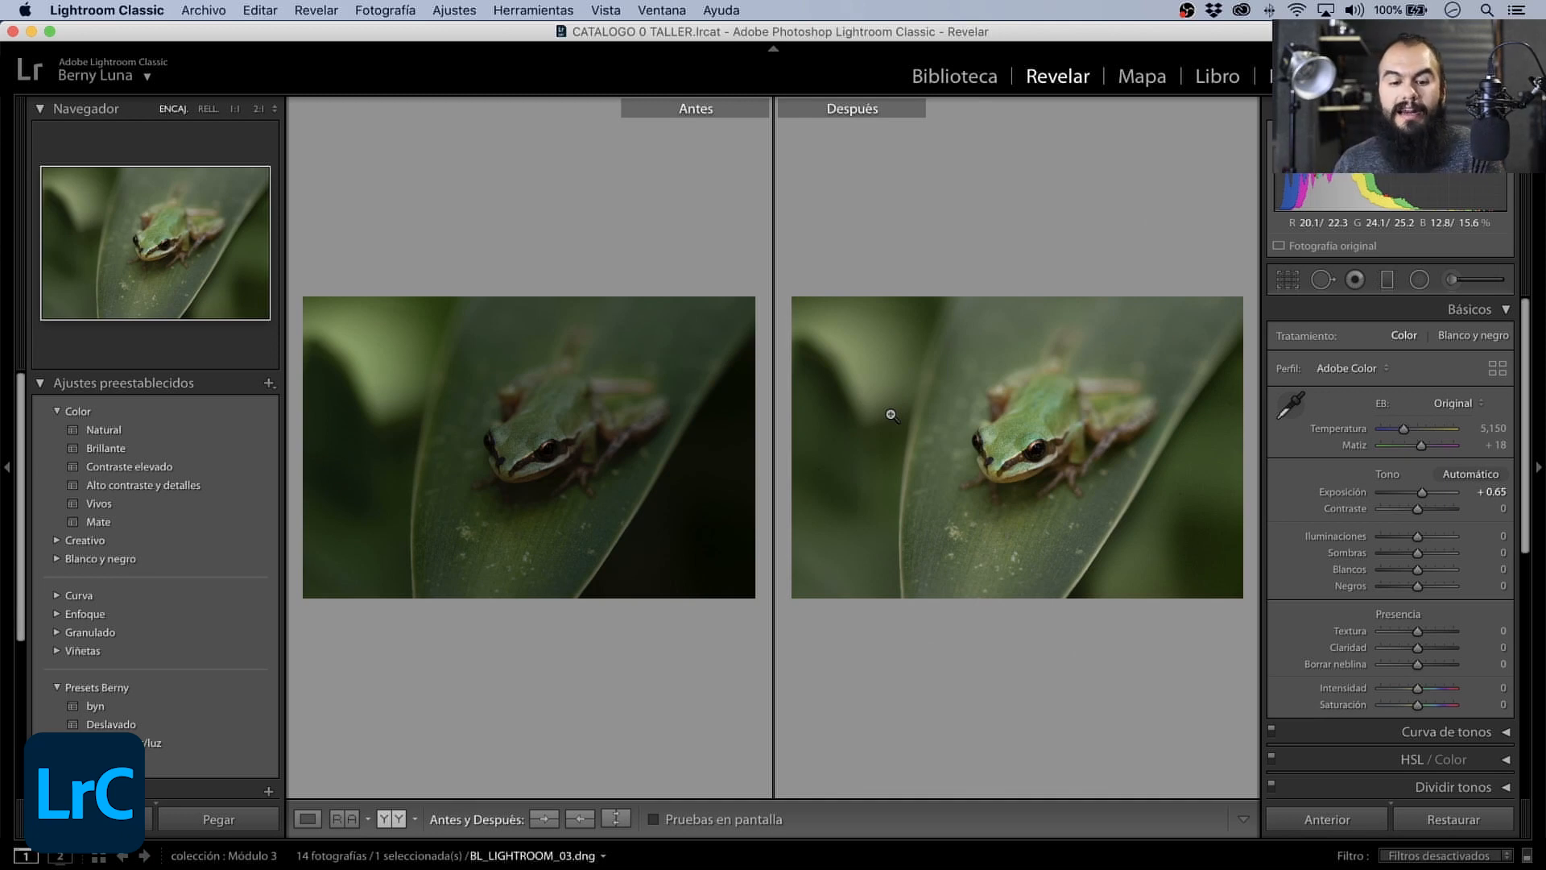
# - Return to the single-photo view and raise the photo's overall Contraste to +18
pyautogui.click(307, 818)
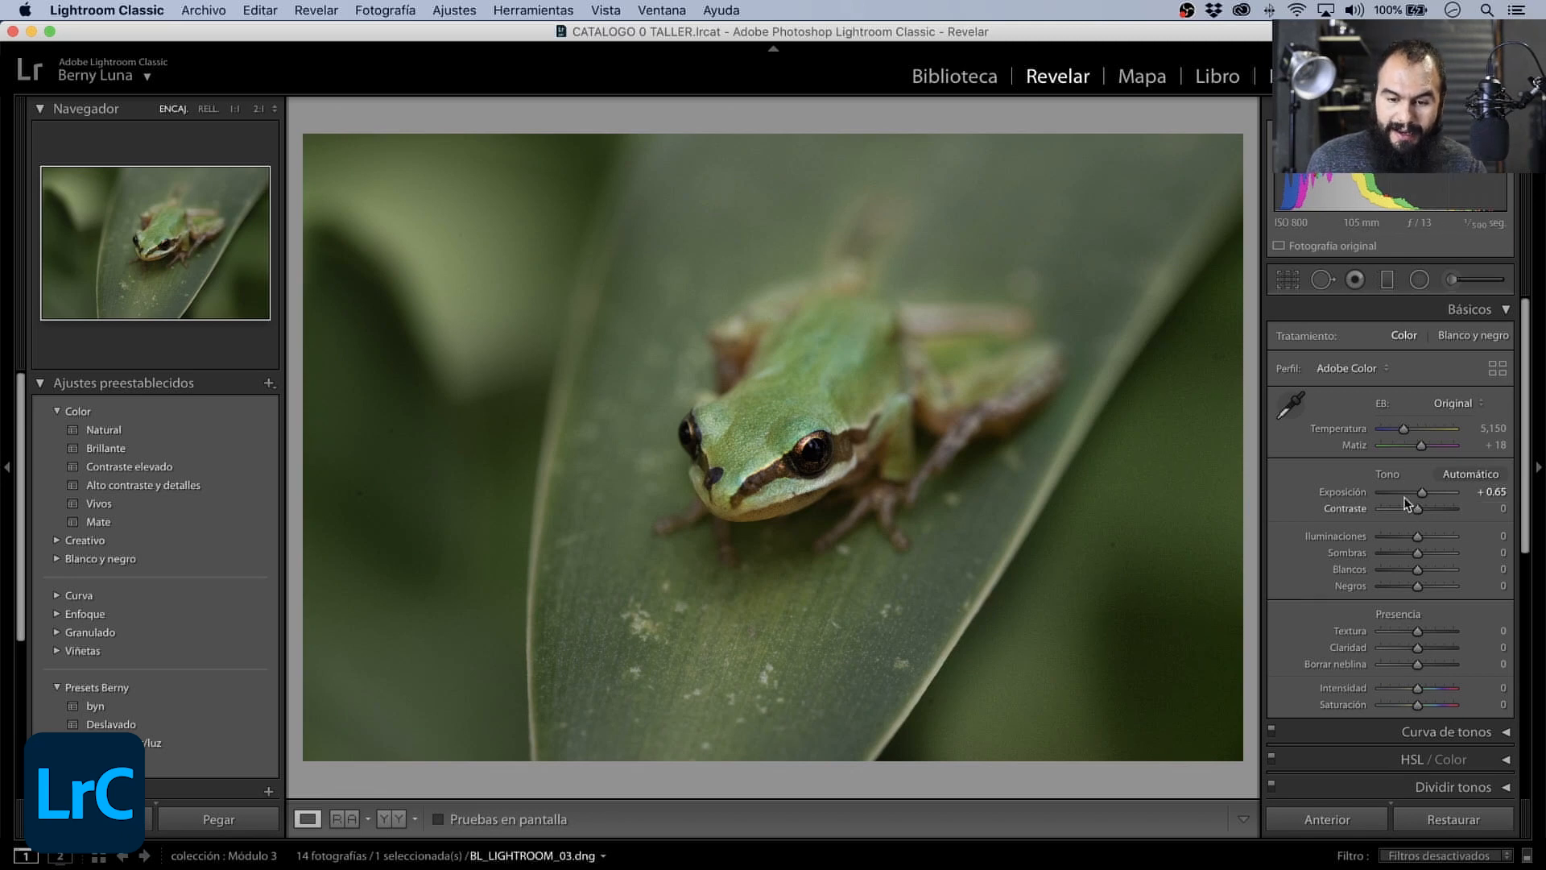
pyautogui.scroll(2, 1422, 498)
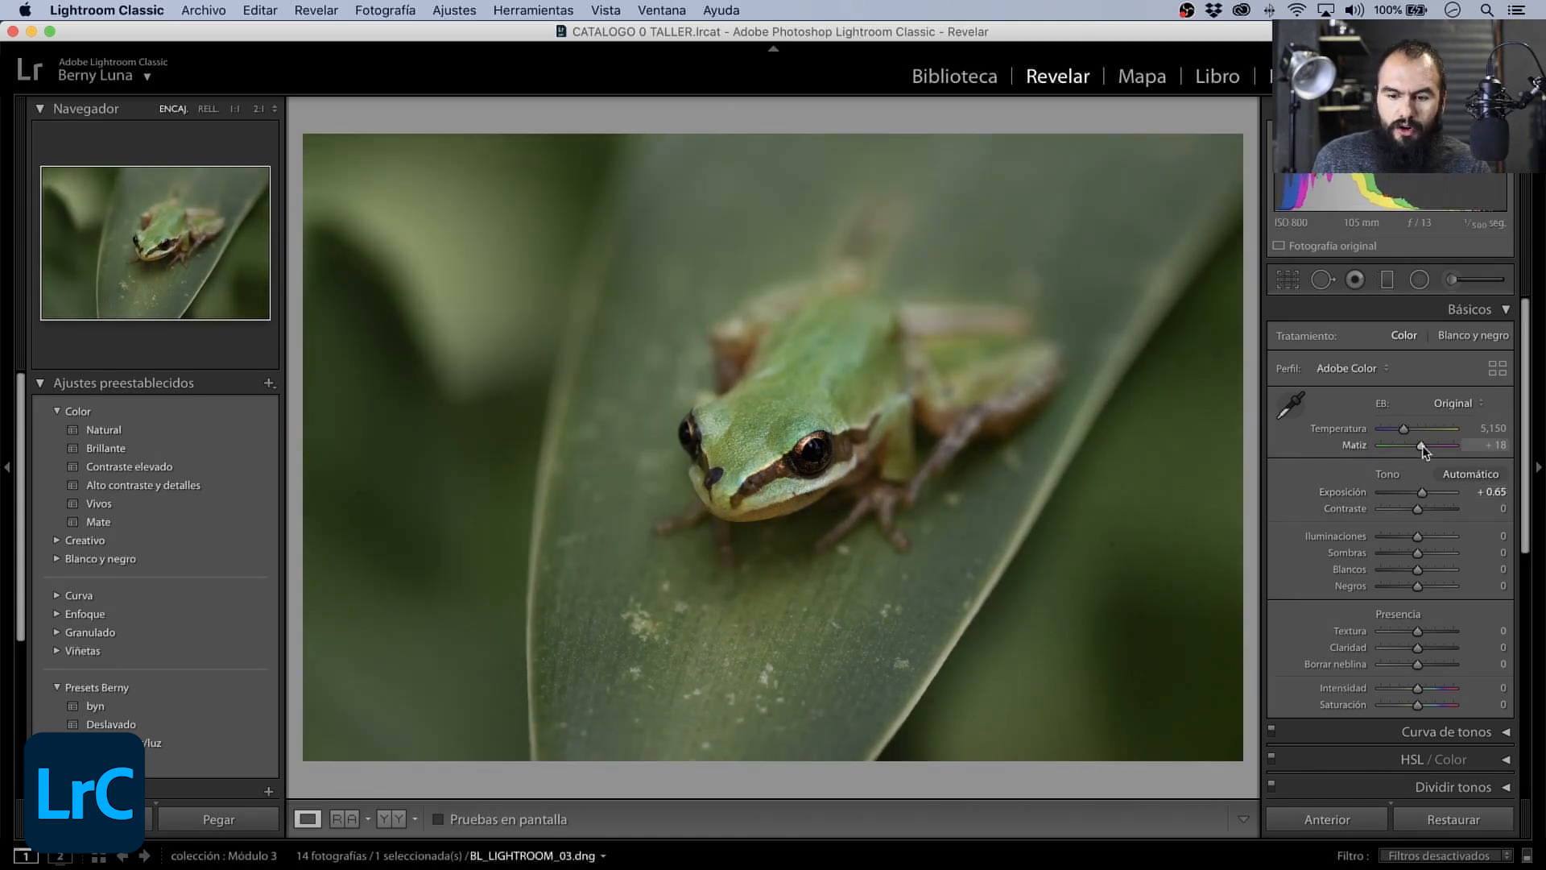
pyautogui.moveTo(1417, 509); pyautogui.dragTo(1438, 512)
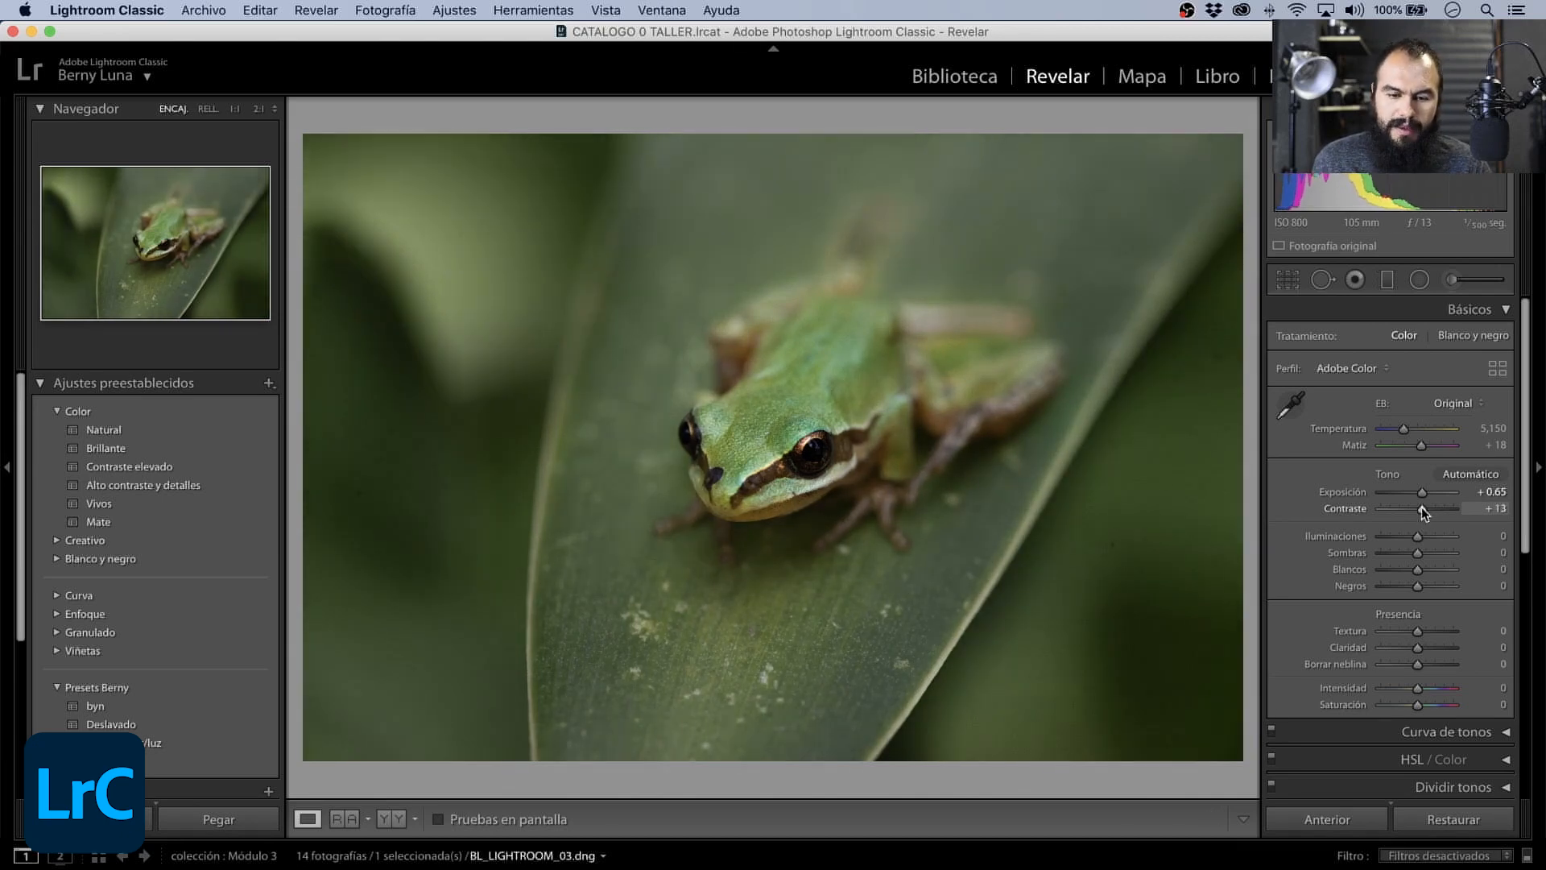
# - Reopen the Adjustment Brush, review the existing masks' settings, and set the frog body mask's Saturación to 32
pyautogui.press('k')
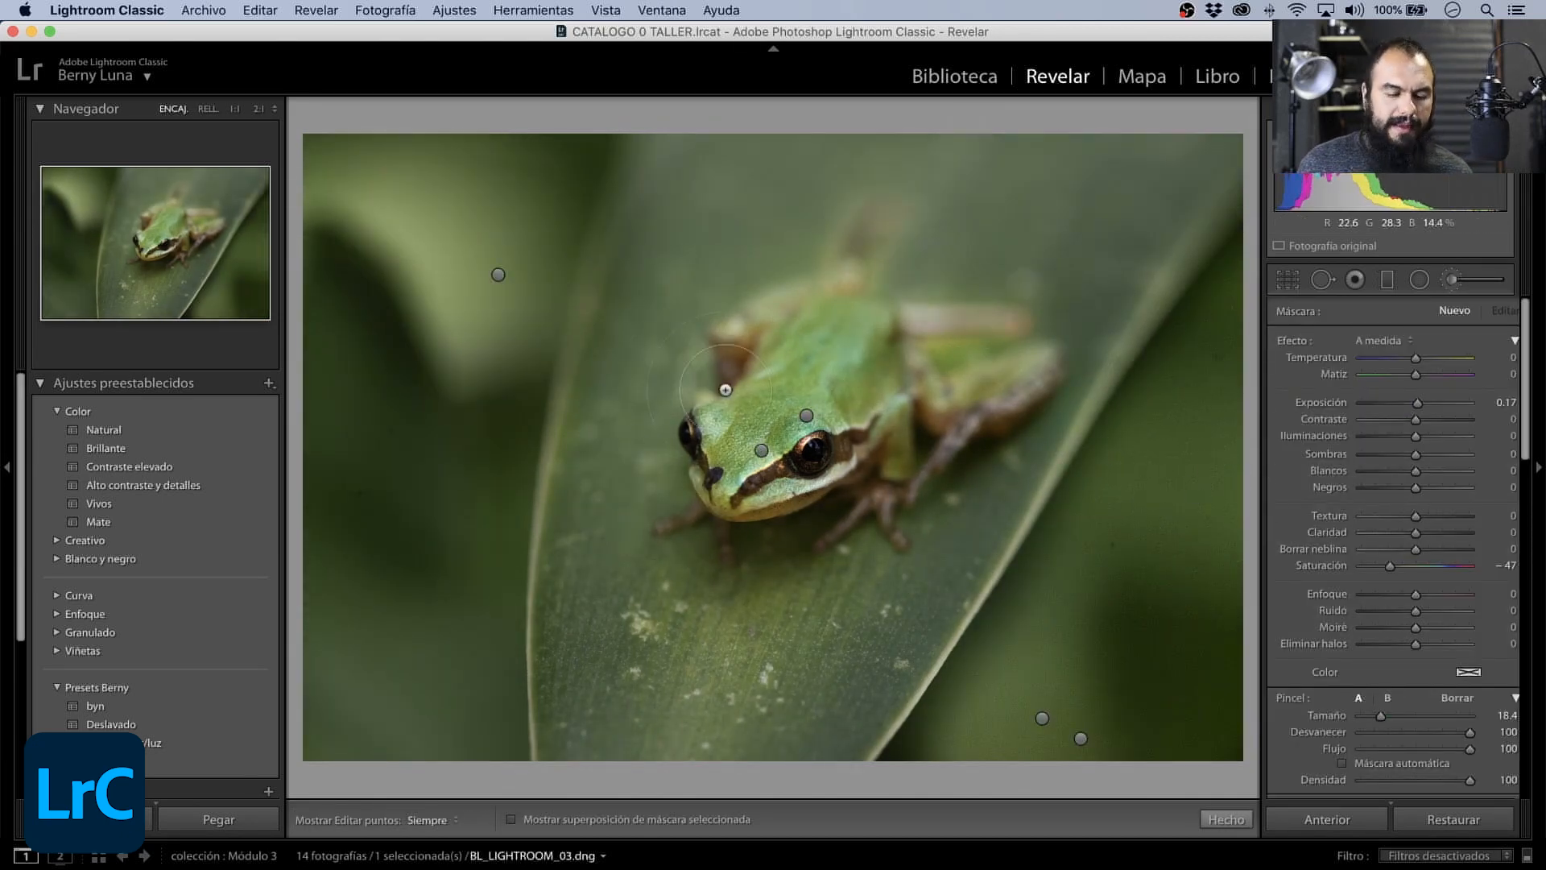
pyautogui.click(499, 275)
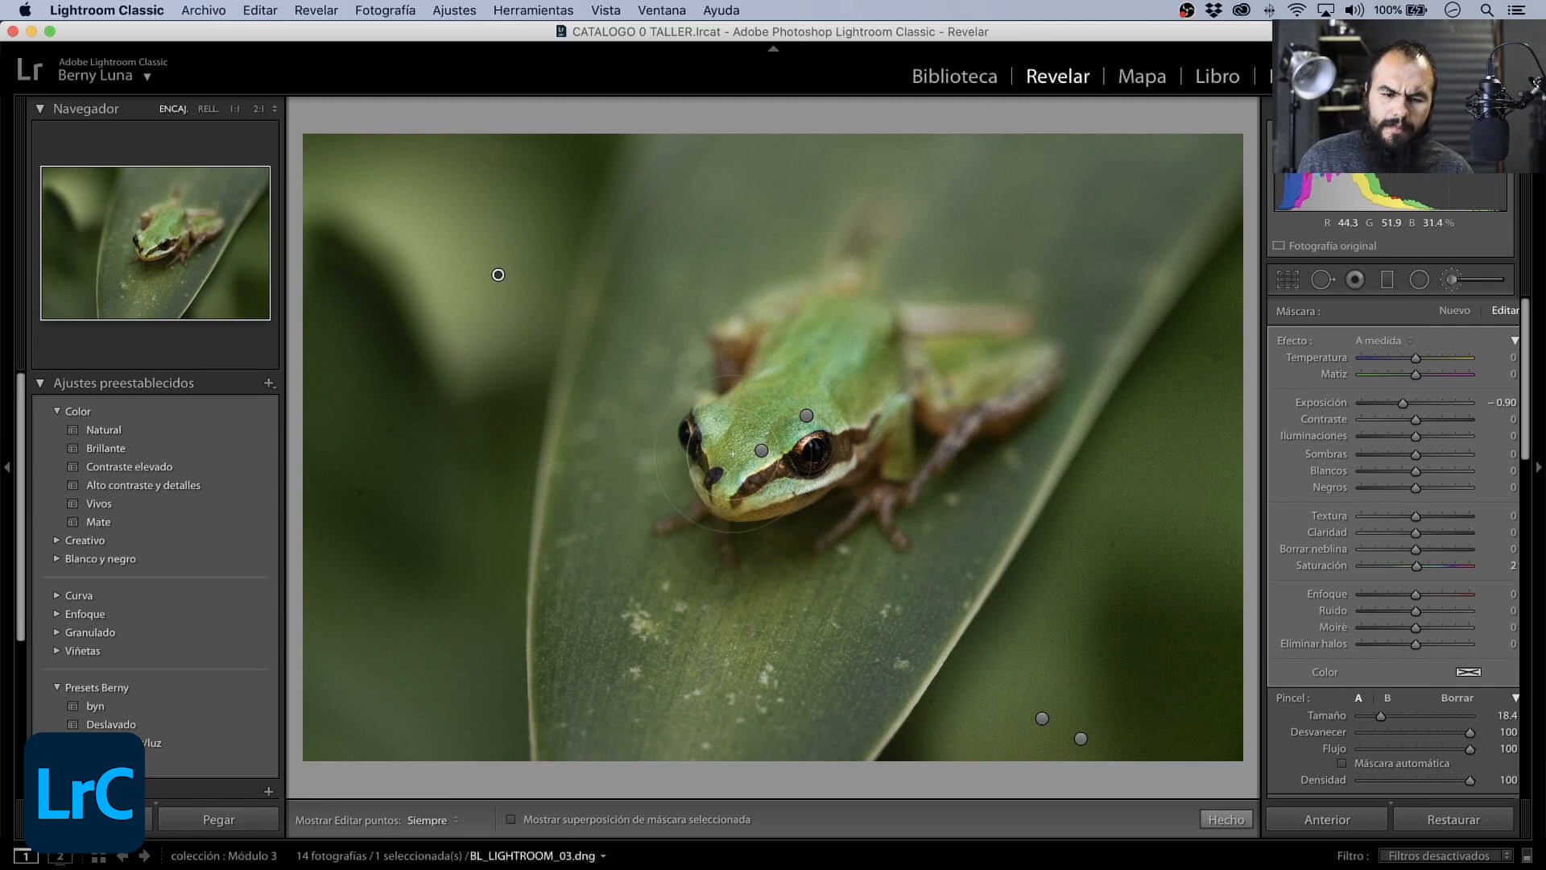
pyautogui.click(1042, 717)
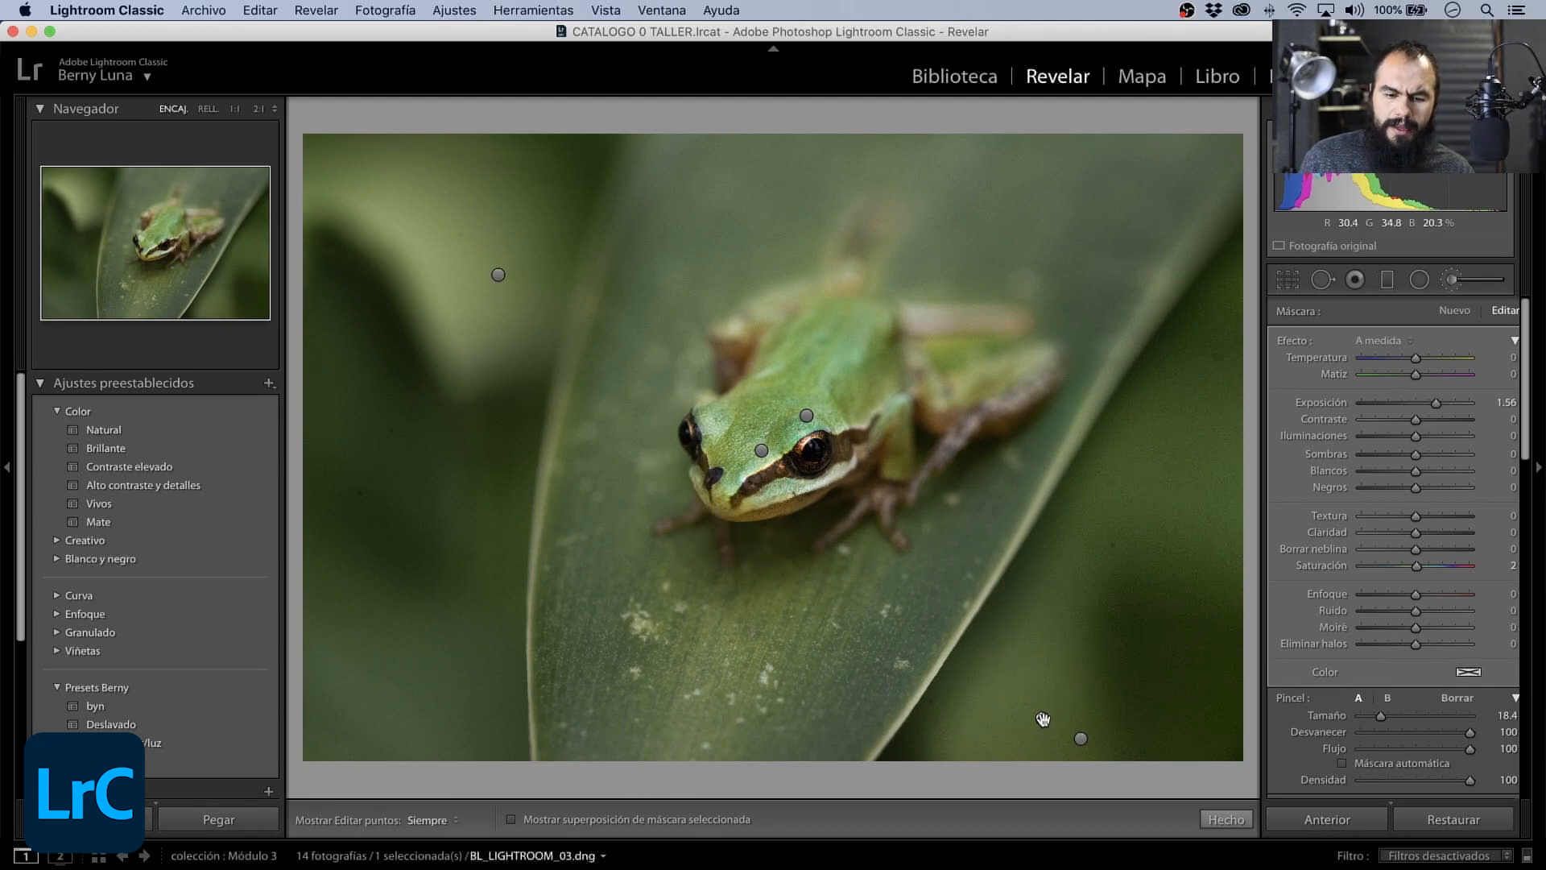
pyautogui.click(1080, 738)
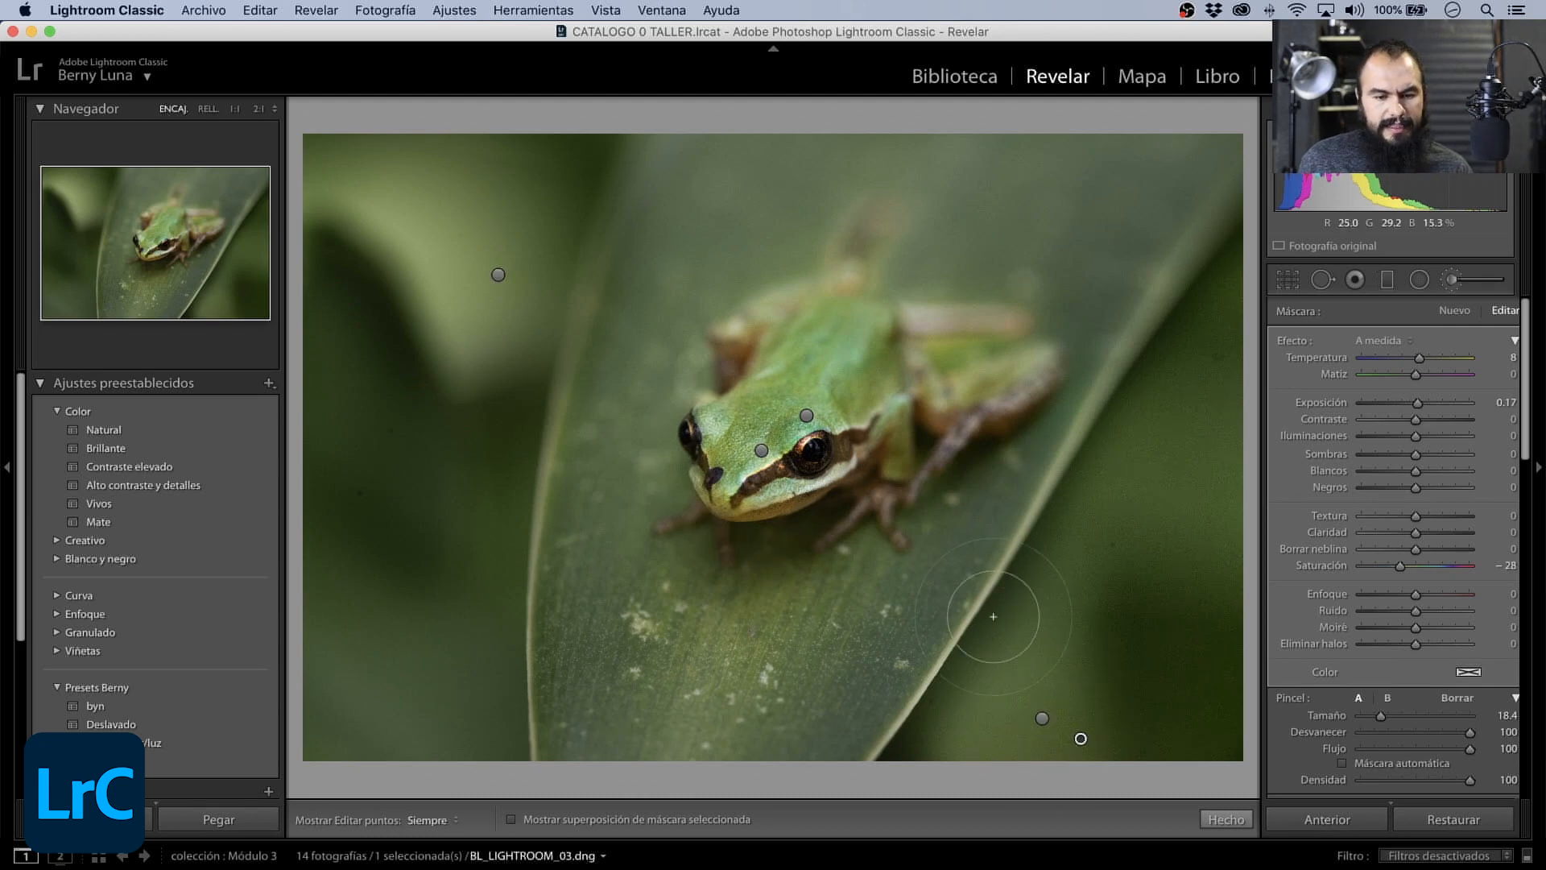
pyautogui.click(806, 415)
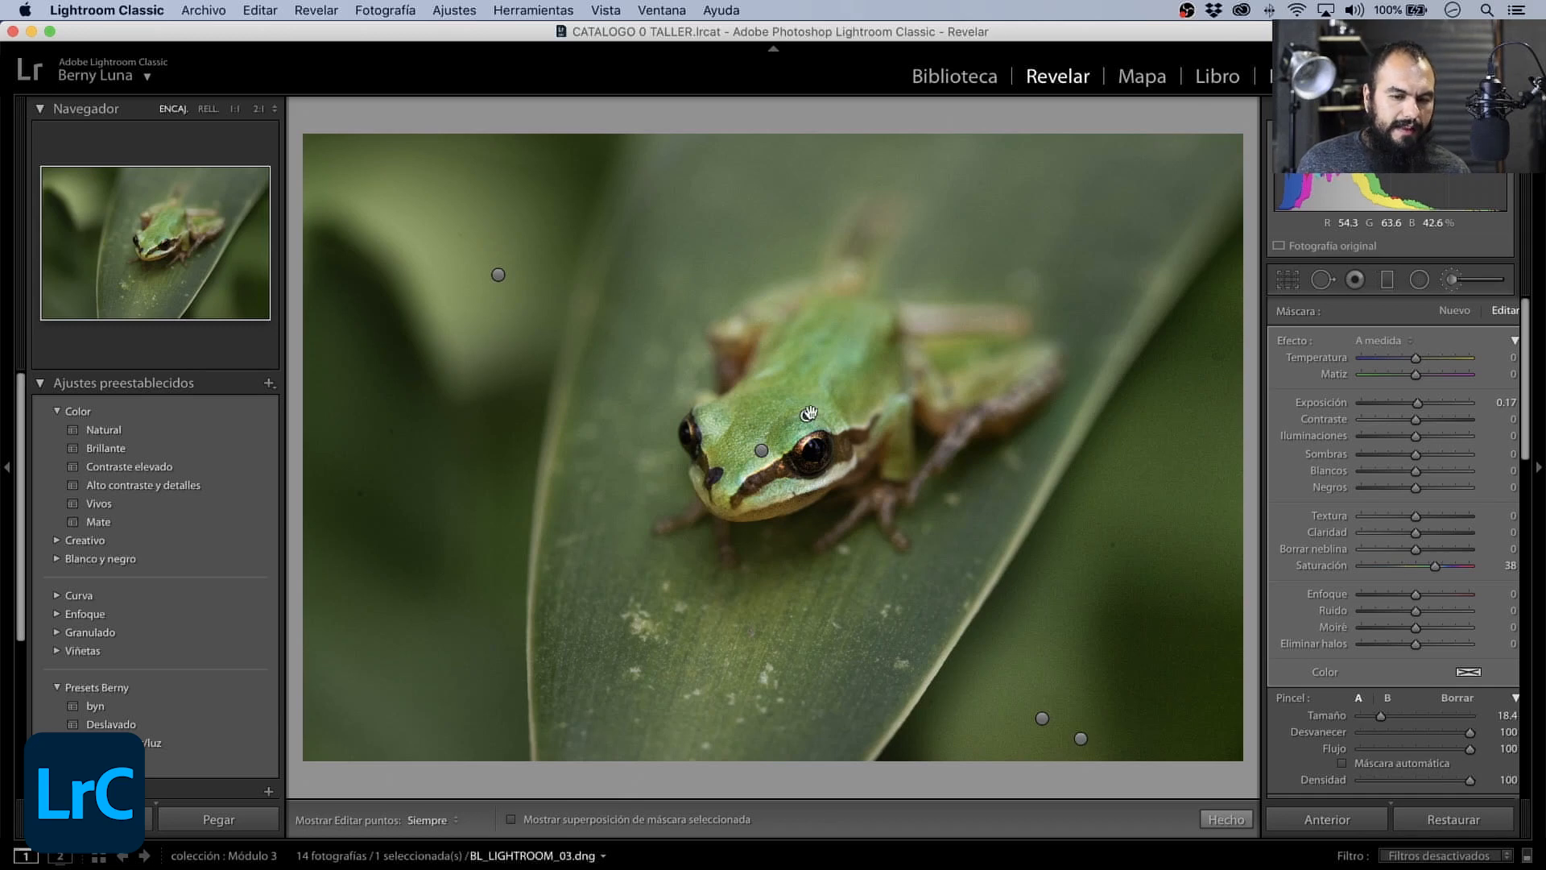
pyautogui.moveTo(808, 413)
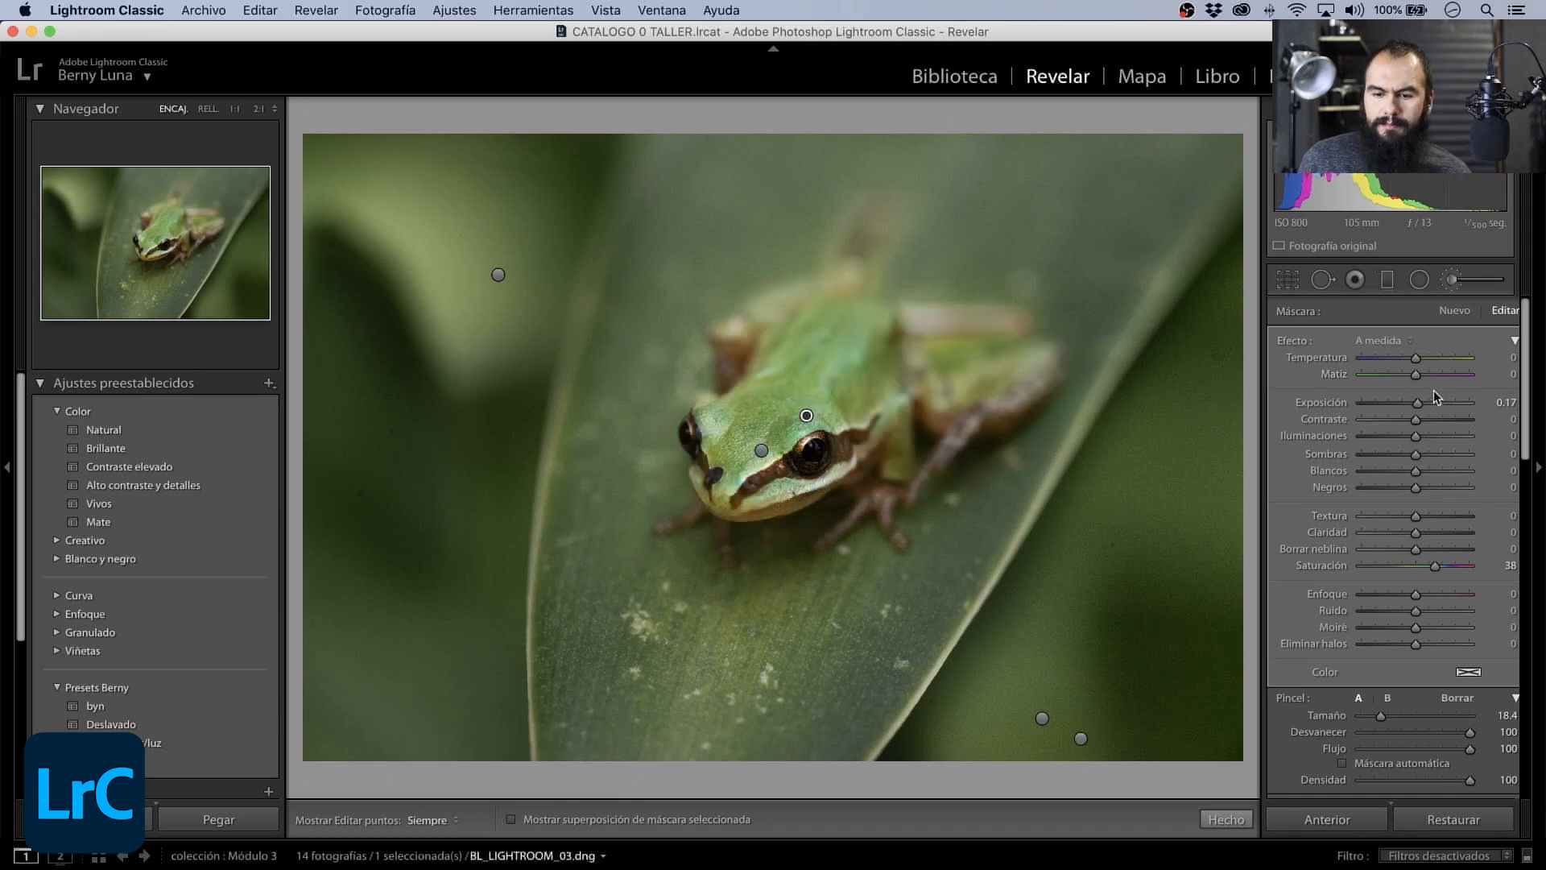
pyautogui.moveTo(1432, 571); pyautogui.dragTo(1430, 573)
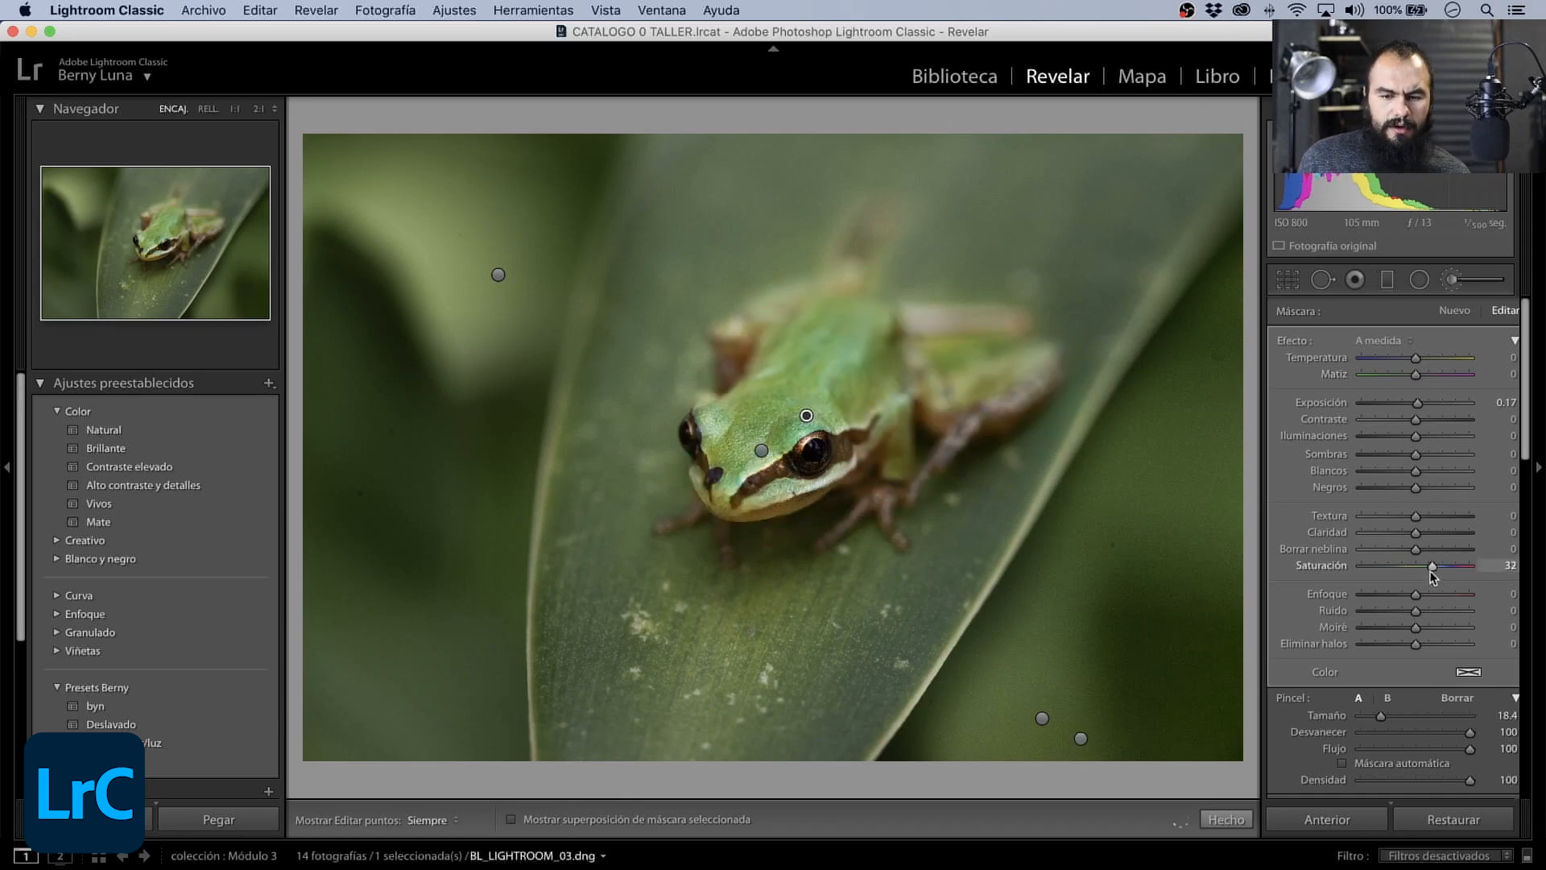
# - Delete the light and contrast mask on the frog's head, keeping the body's saturation mask
pyautogui.rightClick(805, 415)
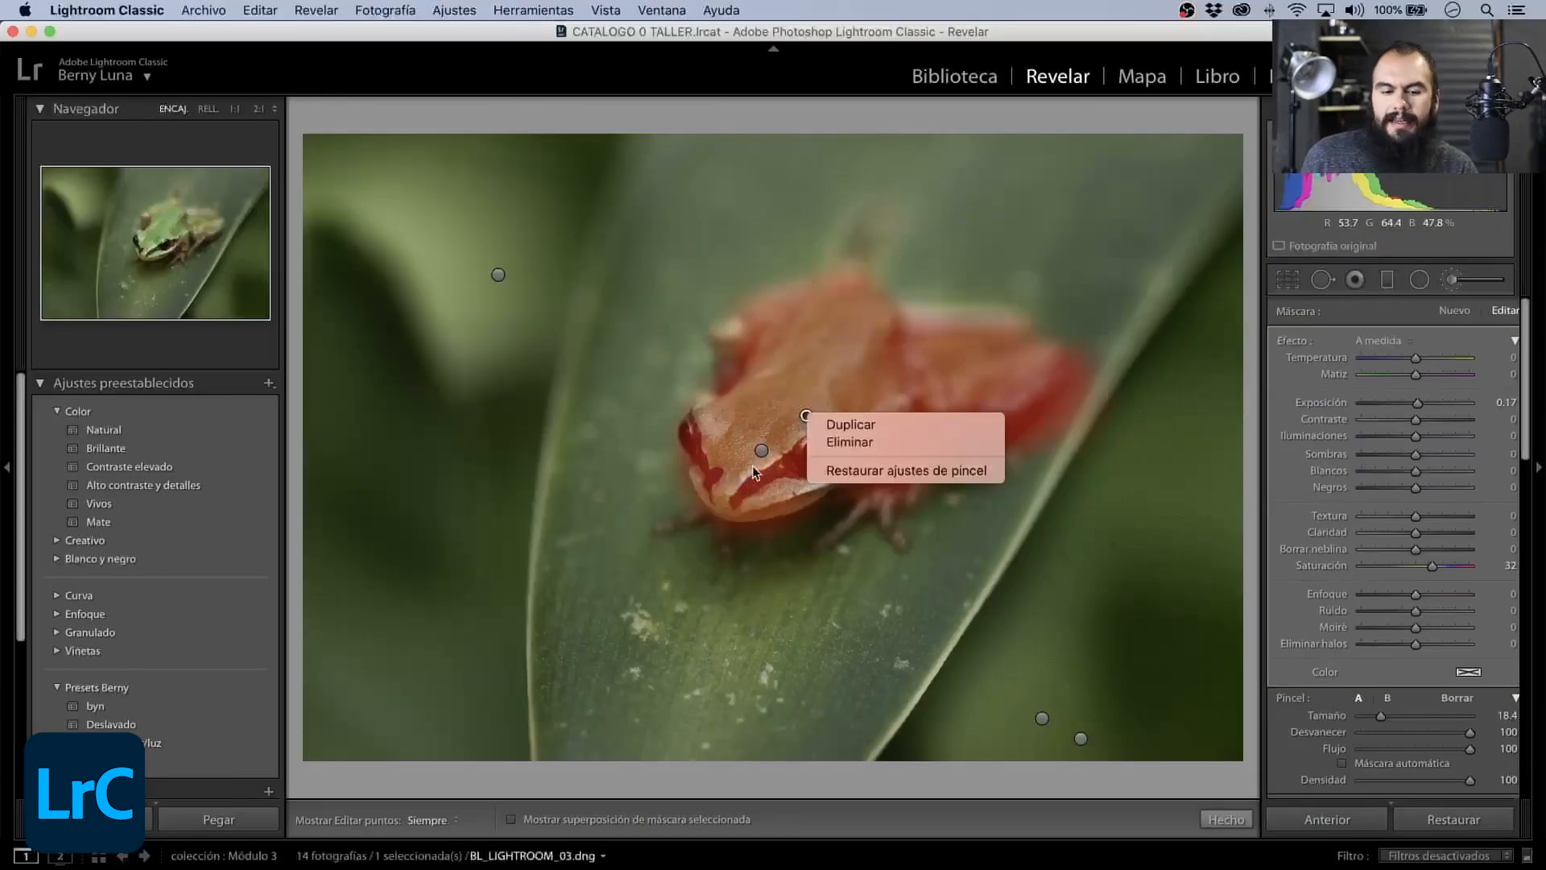
pyautogui.click(660, 574)
pyautogui.click(667, 566)
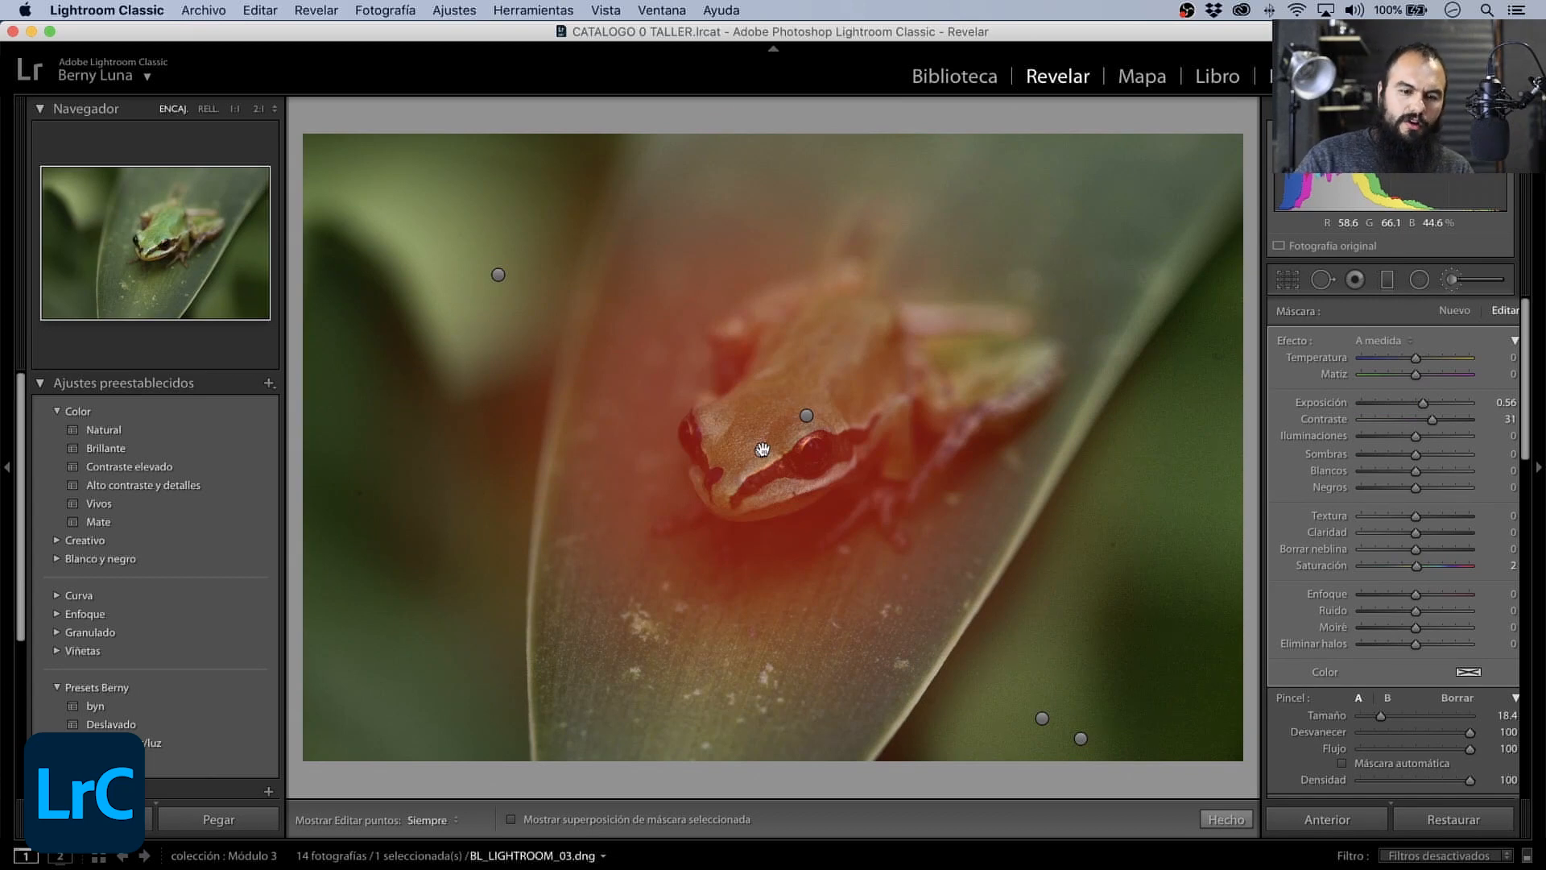
pyautogui.rightClick(762, 450)
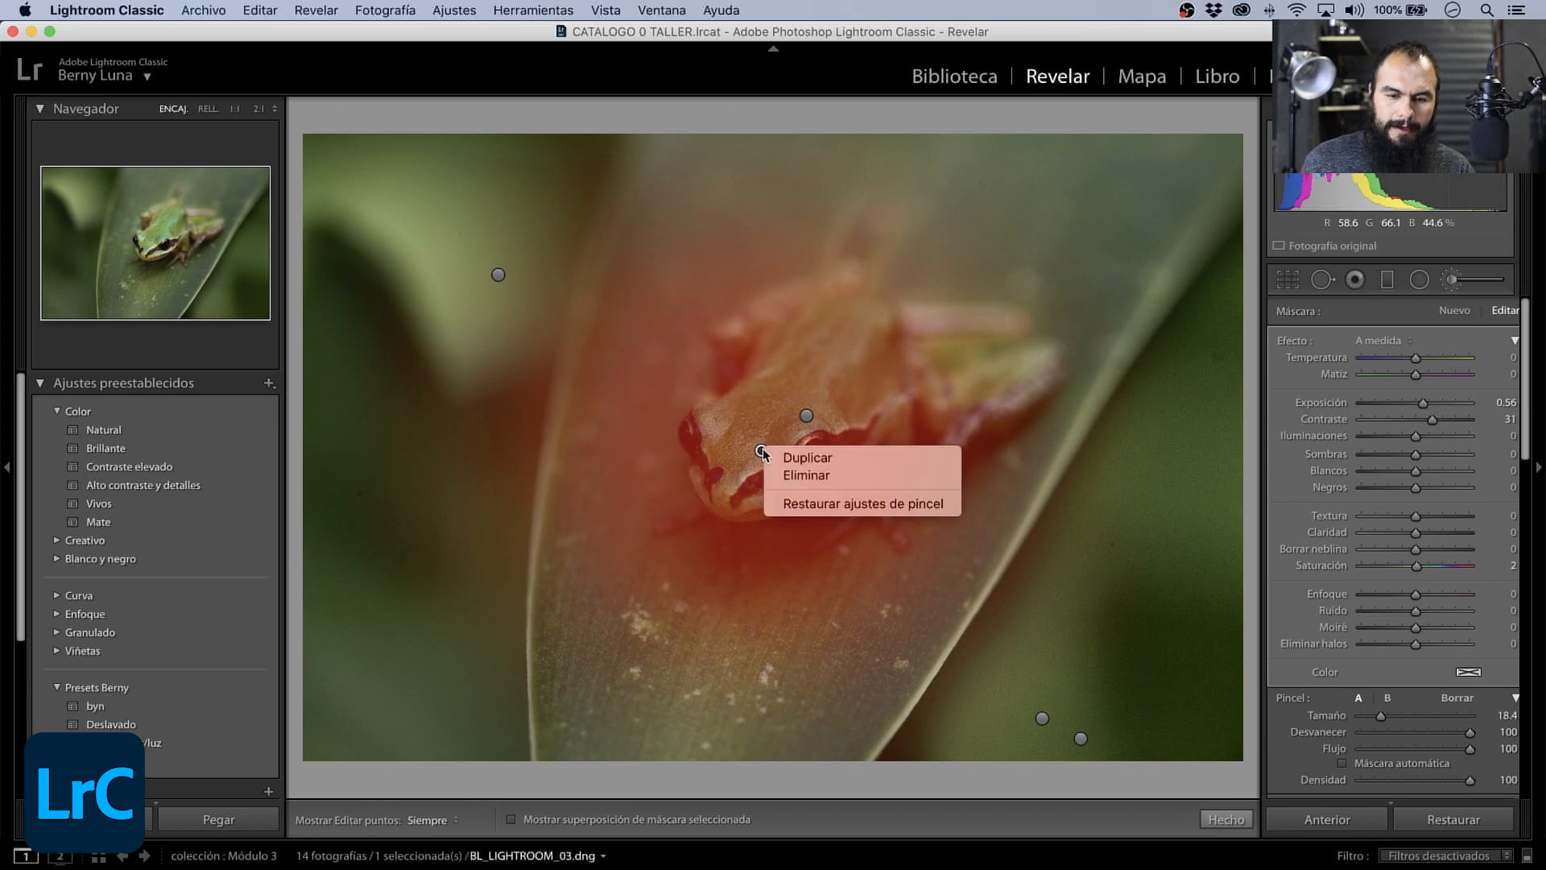
pyautogui.click(806, 475)
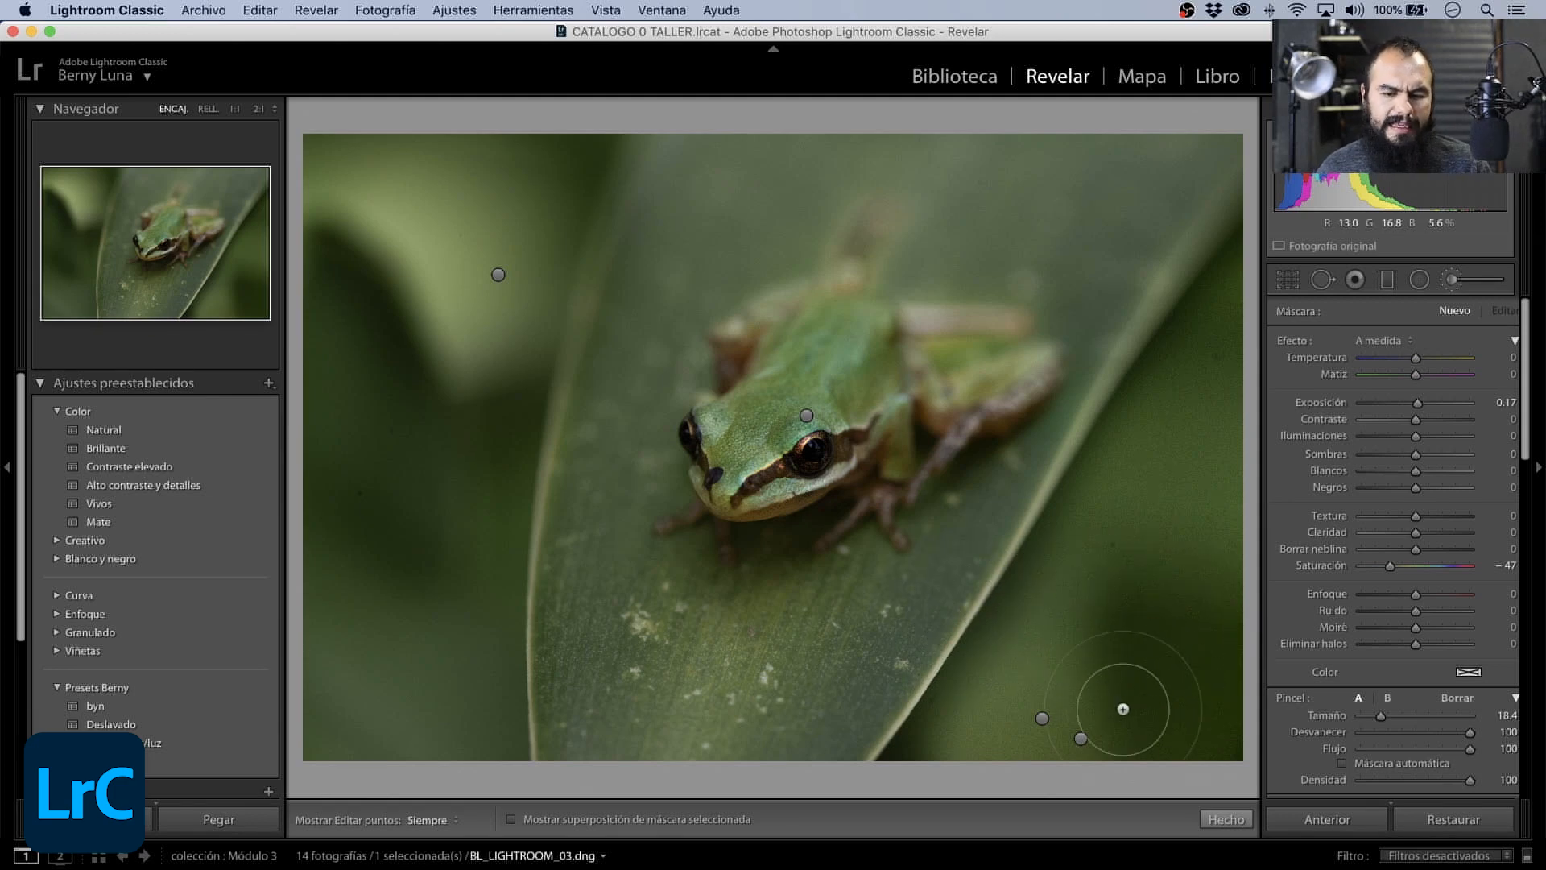
# - Check the neighbouring exposure mask and delete the desaturation mask covering the background and leaf
pyautogui.click(1044, 720)
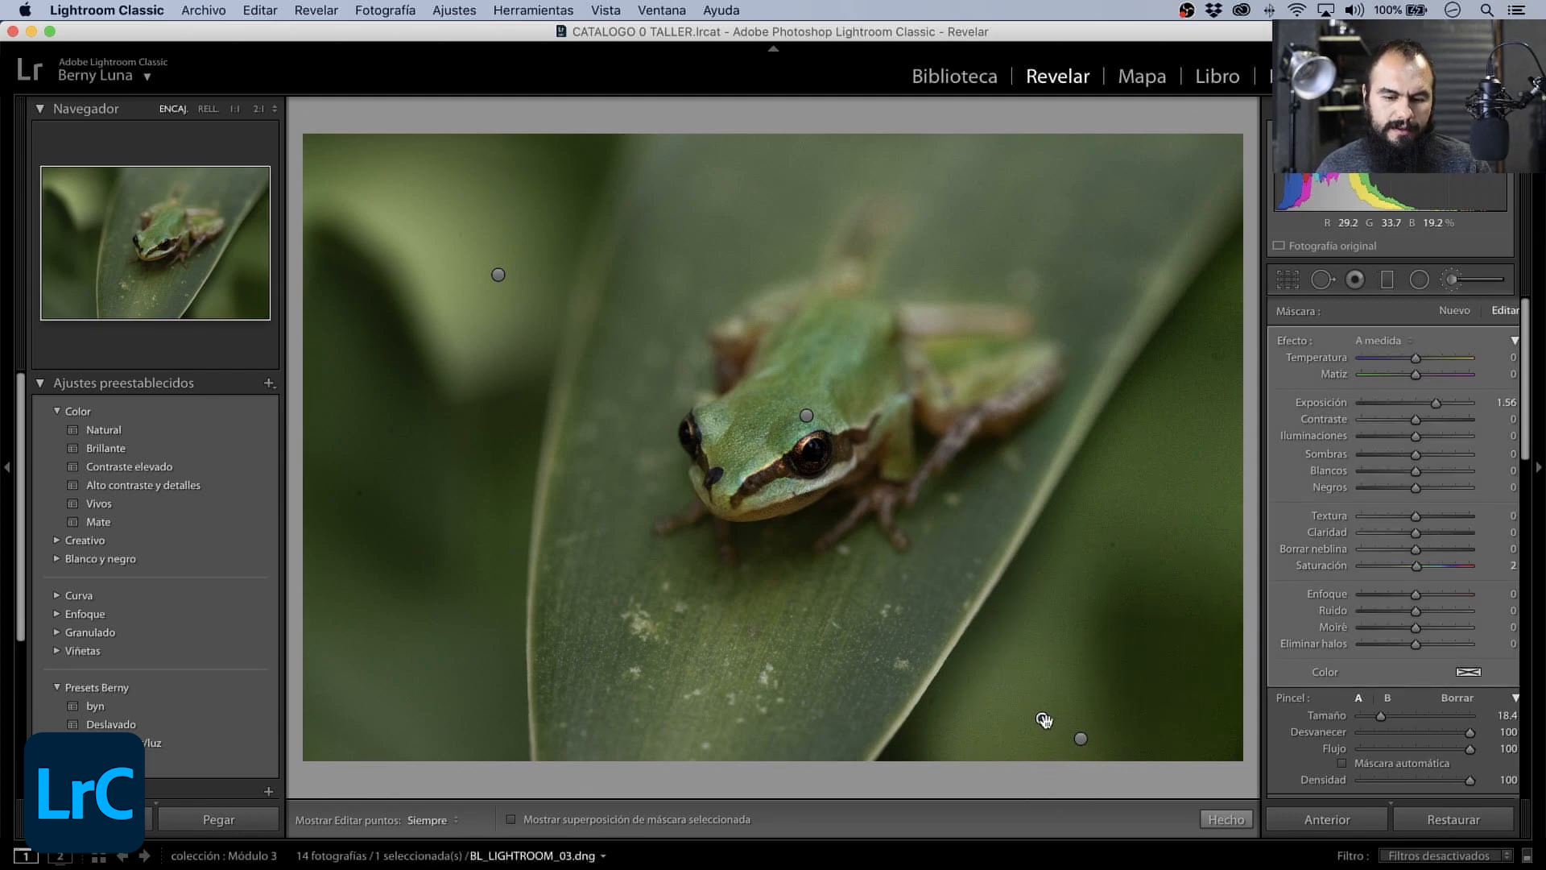
pyautogui.rightClick(1081, 739)
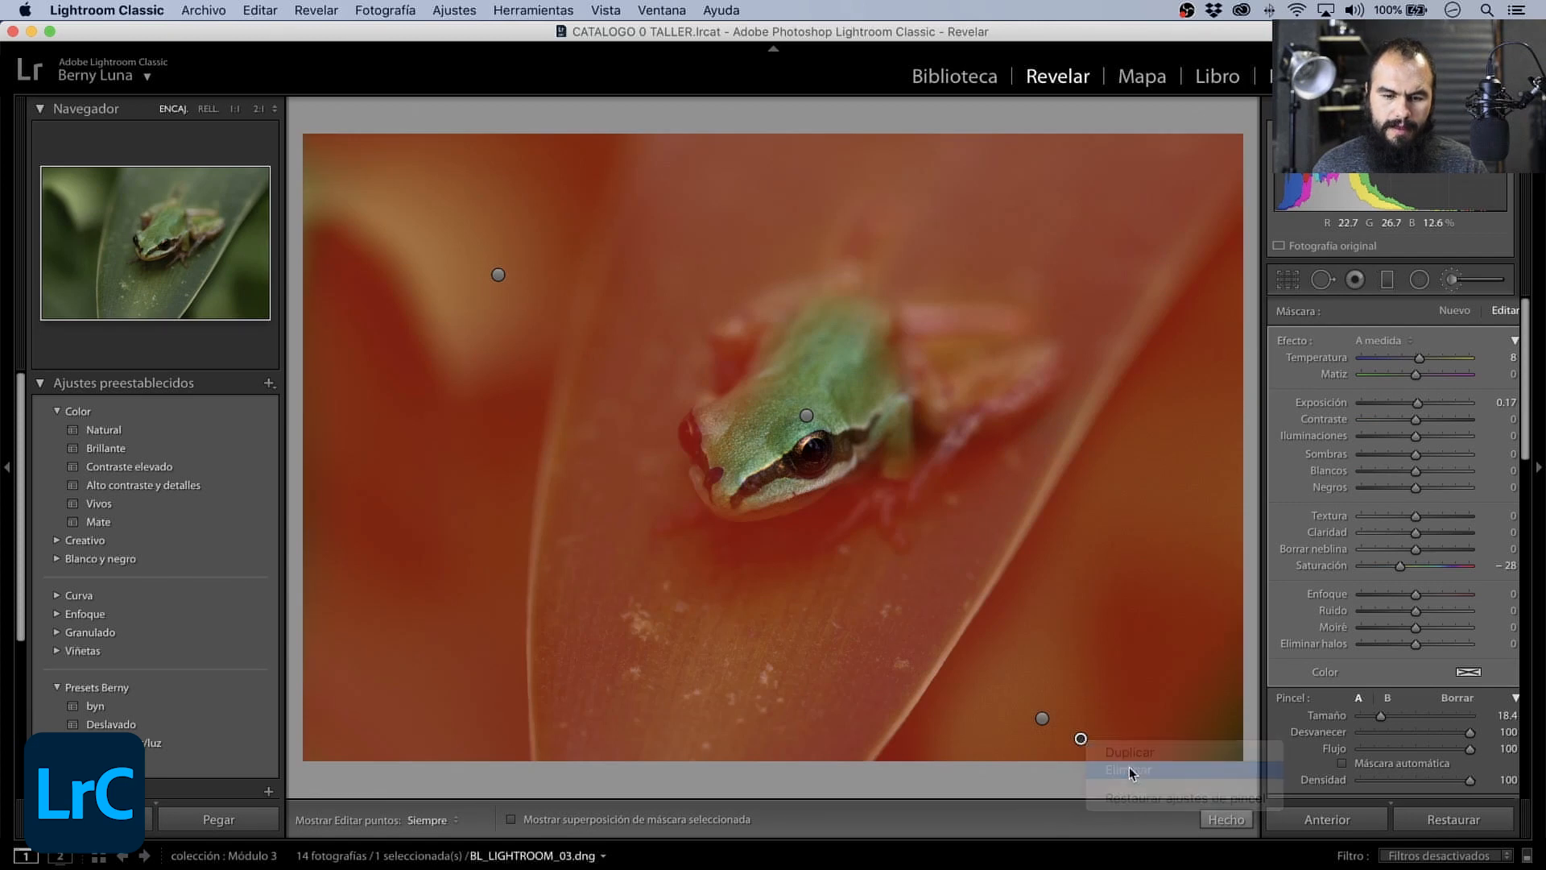
pyautogui.click(1129, 771)
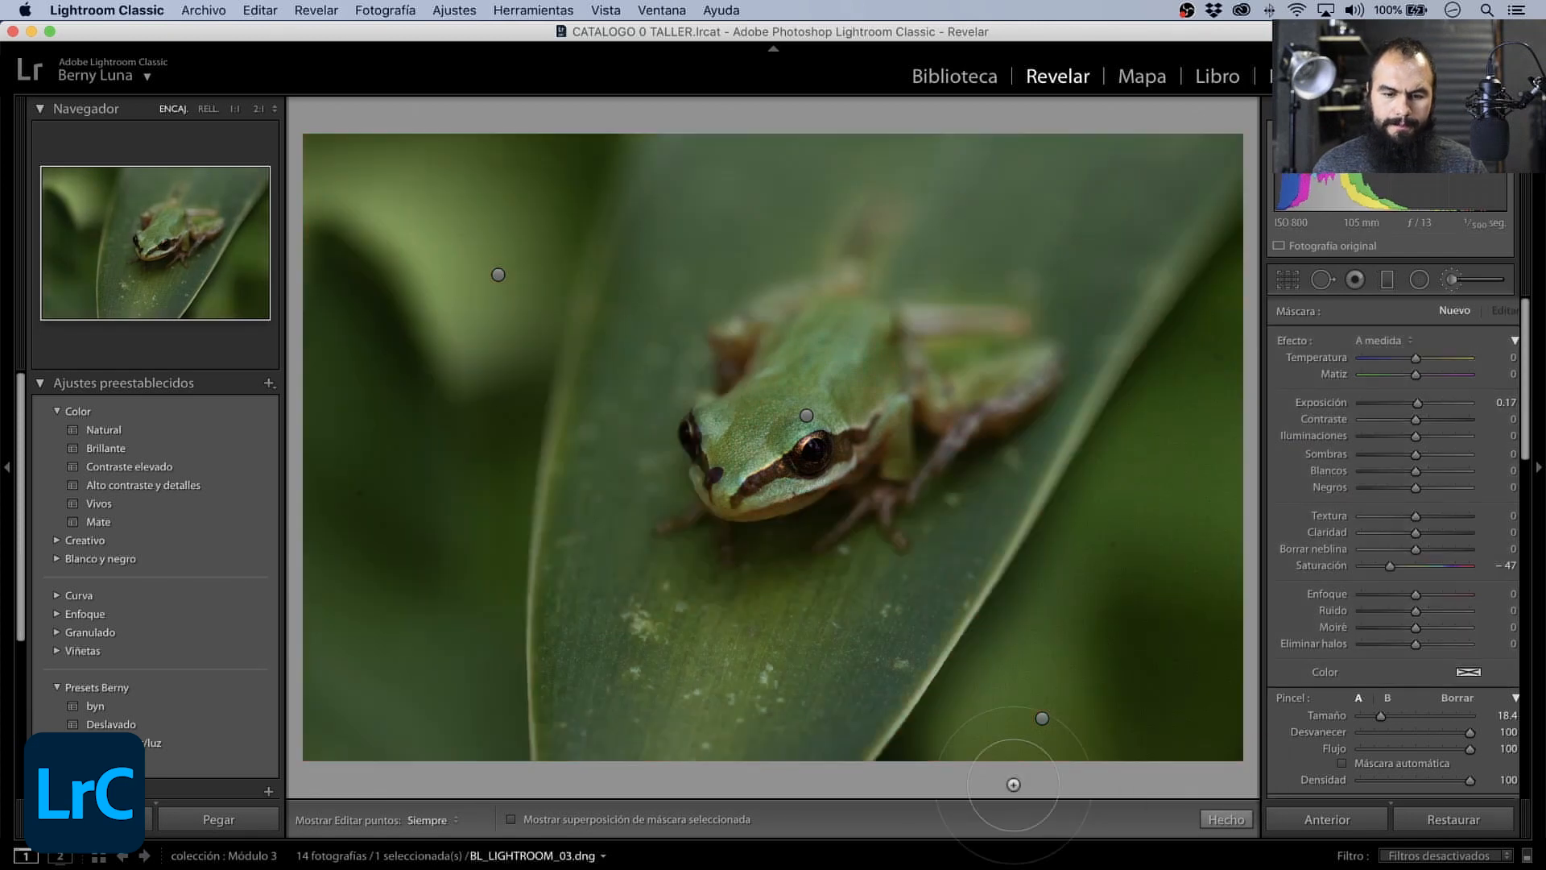
pyautogui.click(1287, 280)
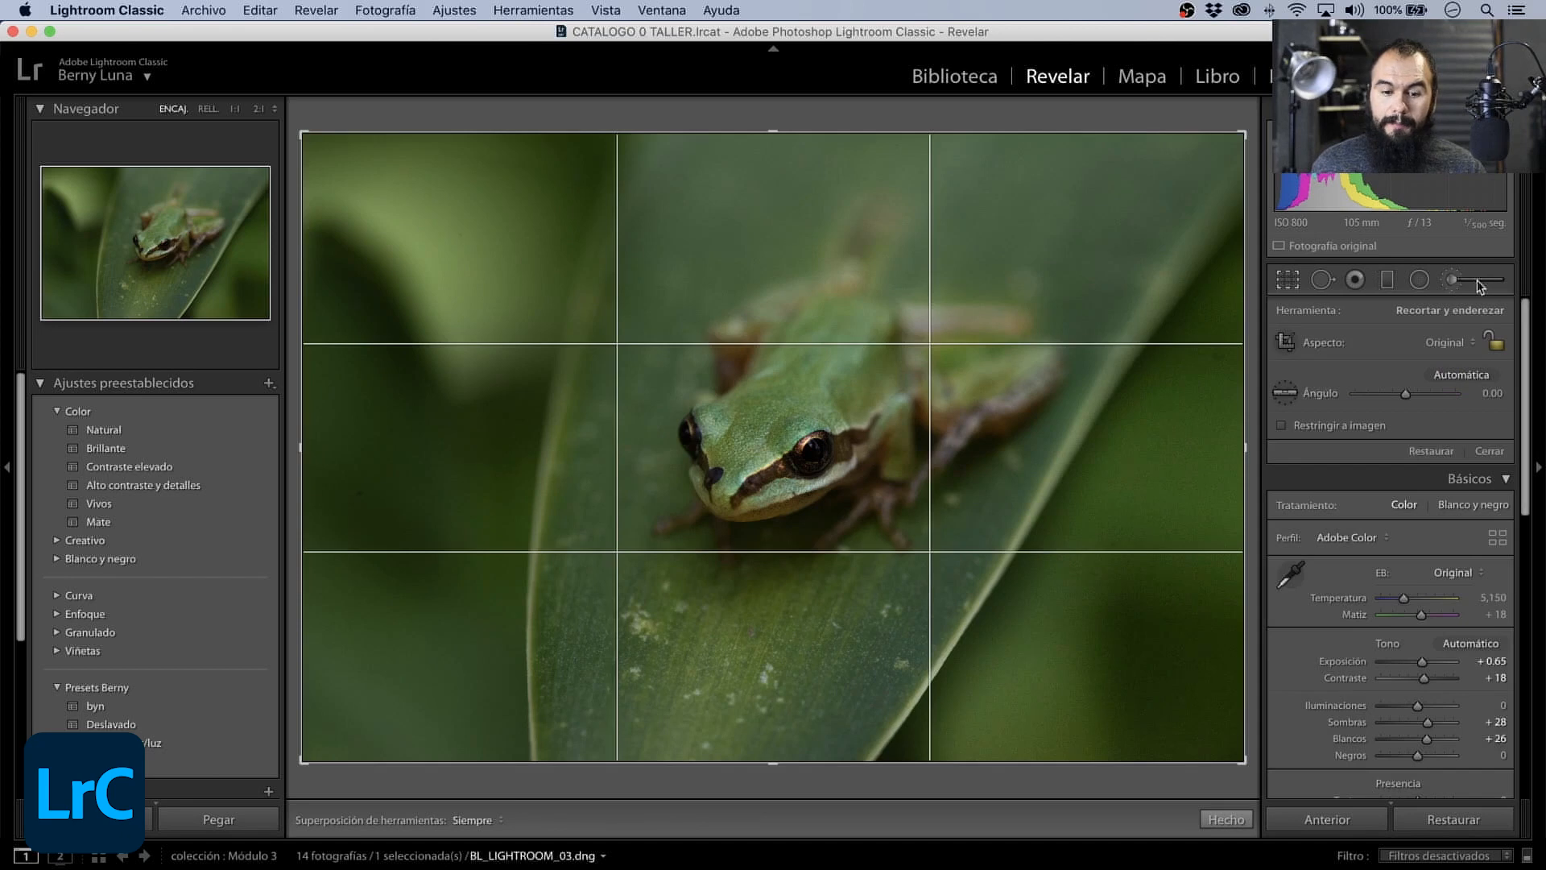
pyautogui.click(1478, 283)
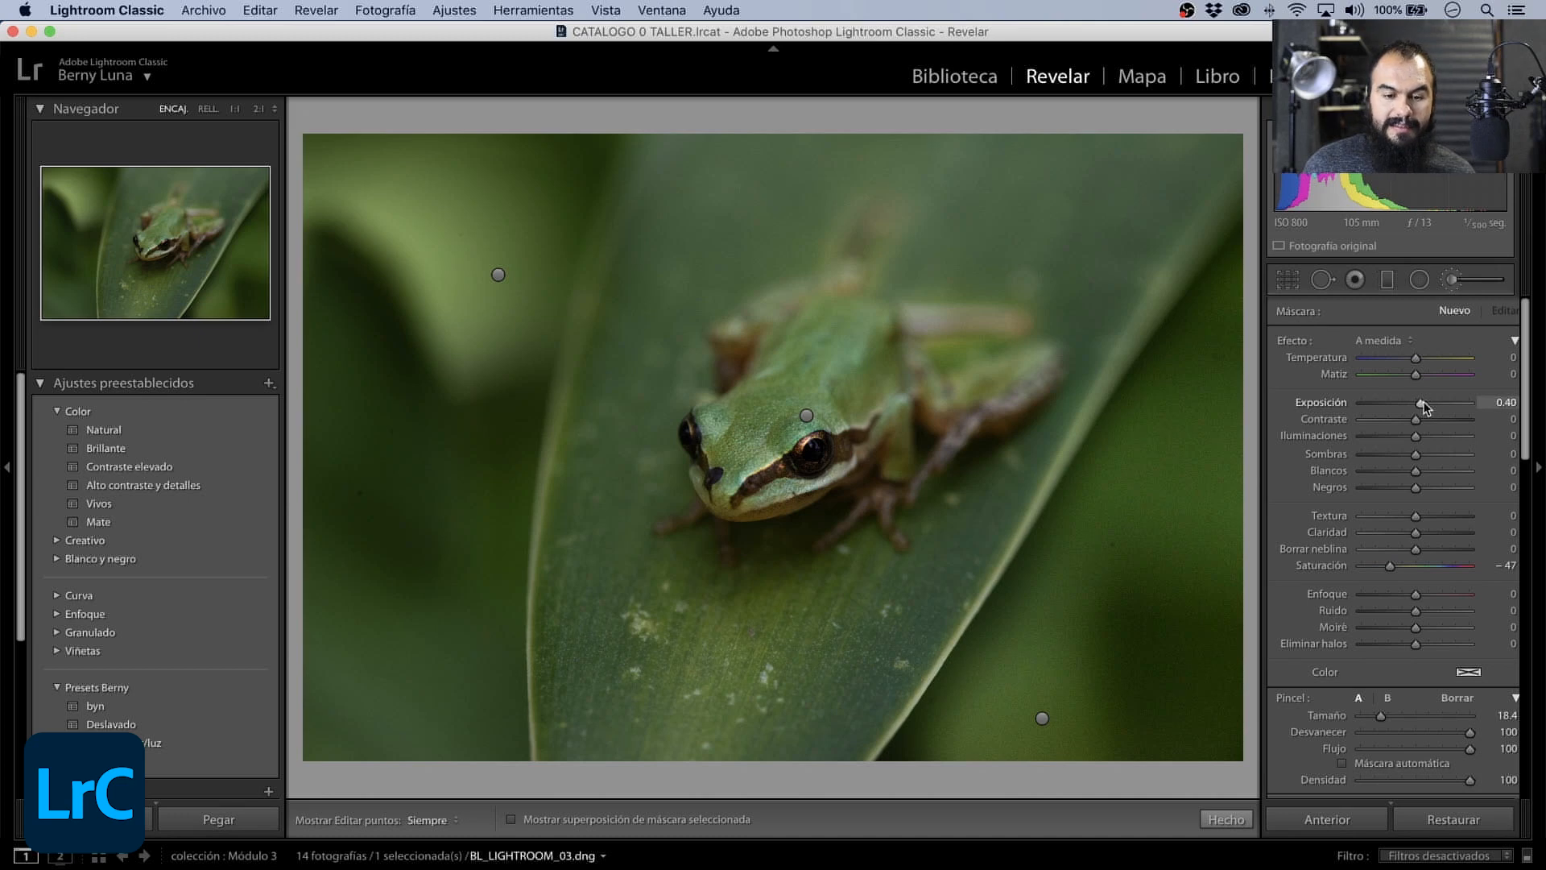
pyautogui.moveTo(1427, 401); pyautogui.dragTo(1421, 401)
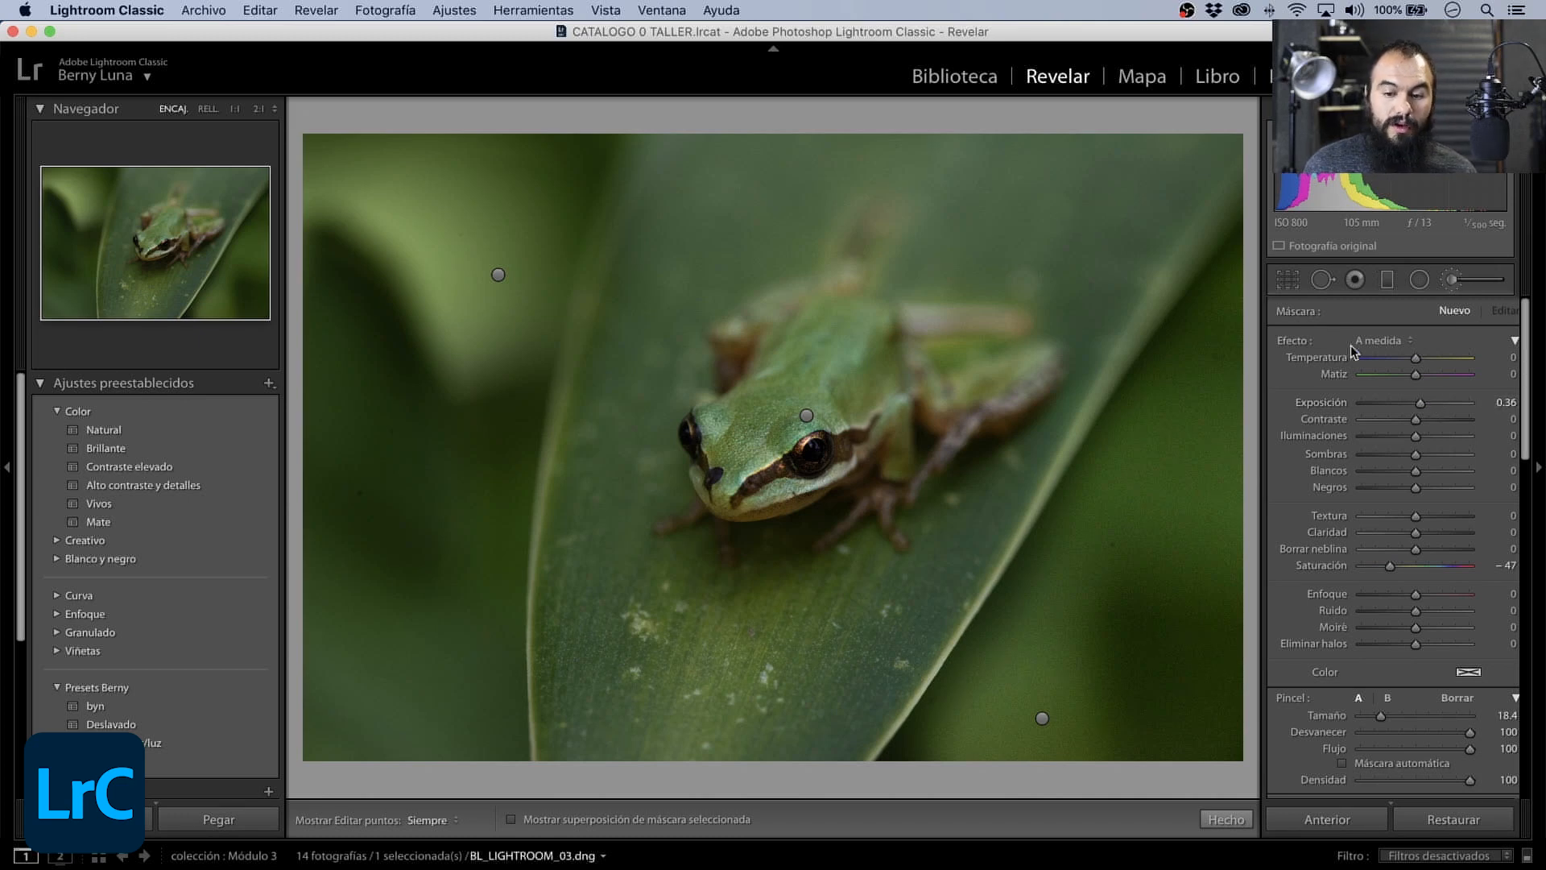
# - Leave the Adjustment Brush, set the overall Exposición to +0.90, and compare the frog photo before and after side by side
pyautogui.click(1446, 283)
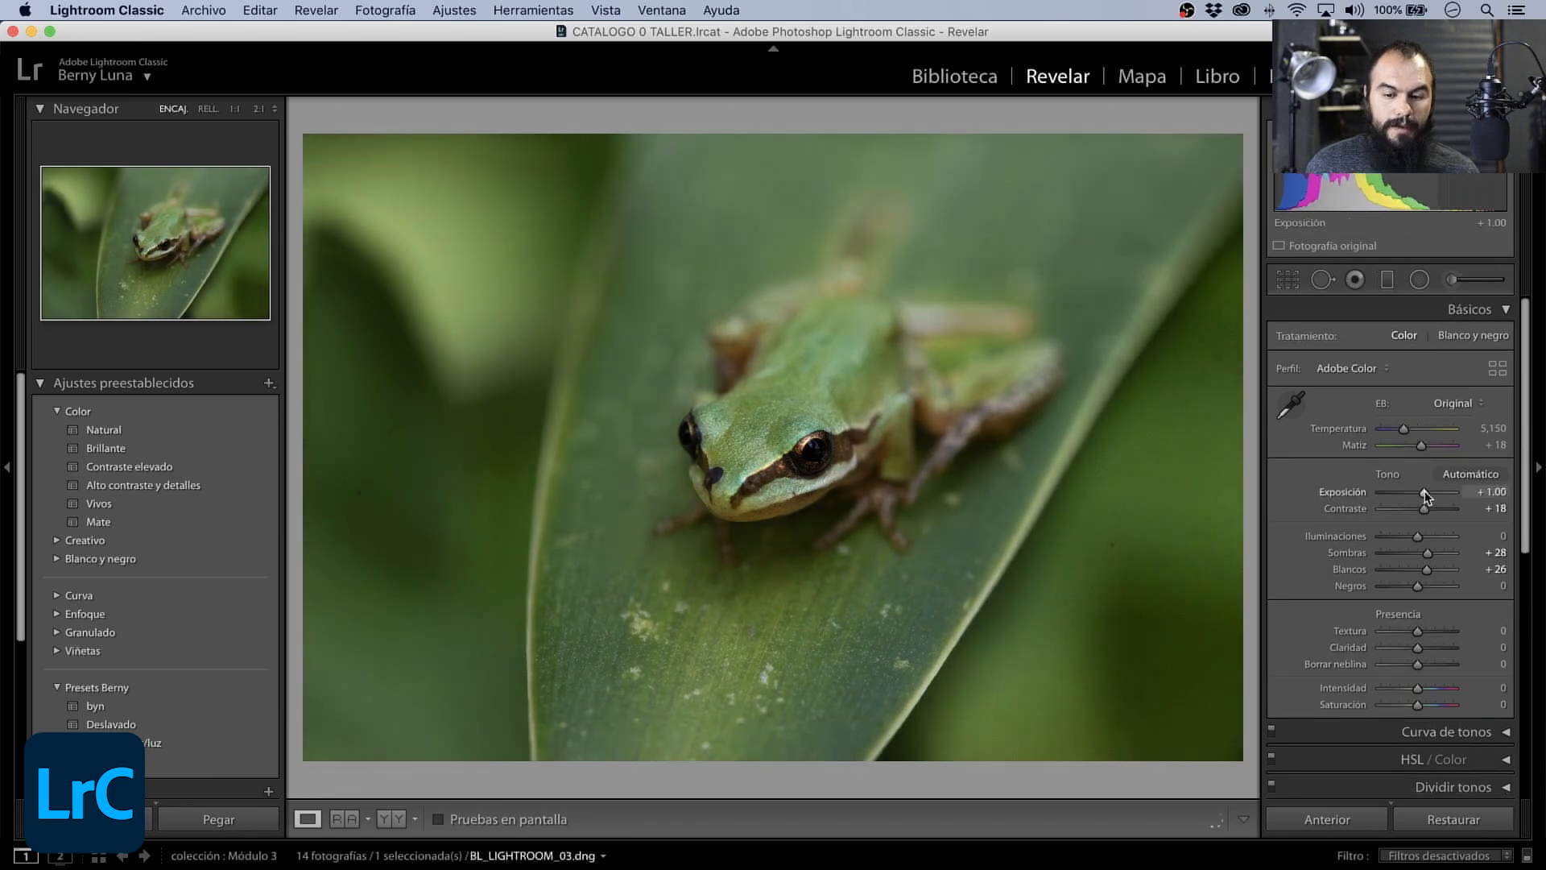
pyautogui.moveTo(1424, 492); pyautogui.dragTo(1424, 492)
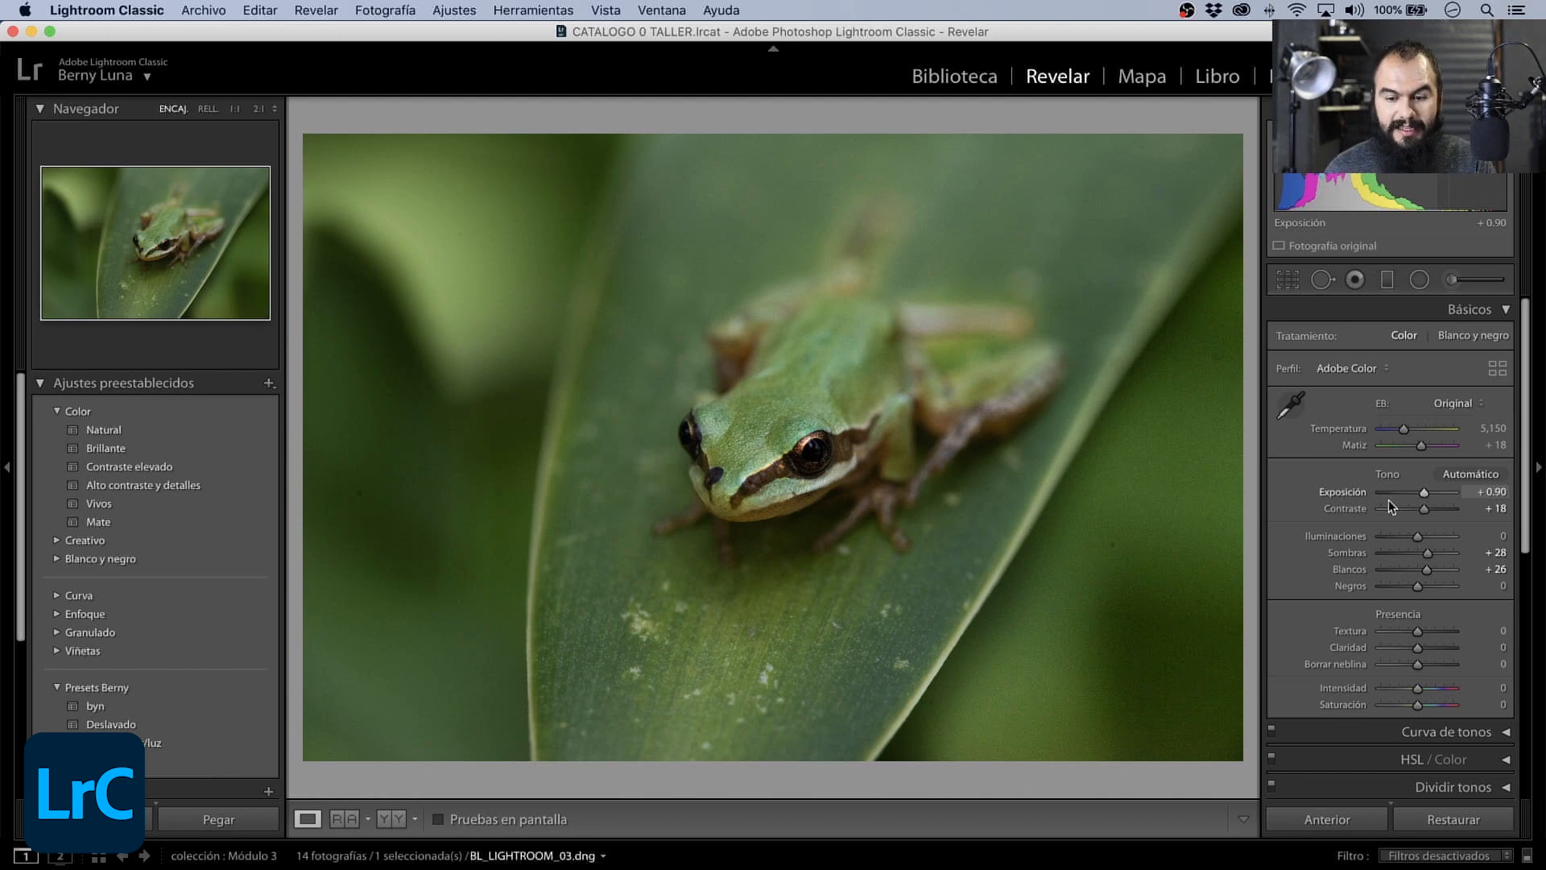
pyautogui.click(399, 820)
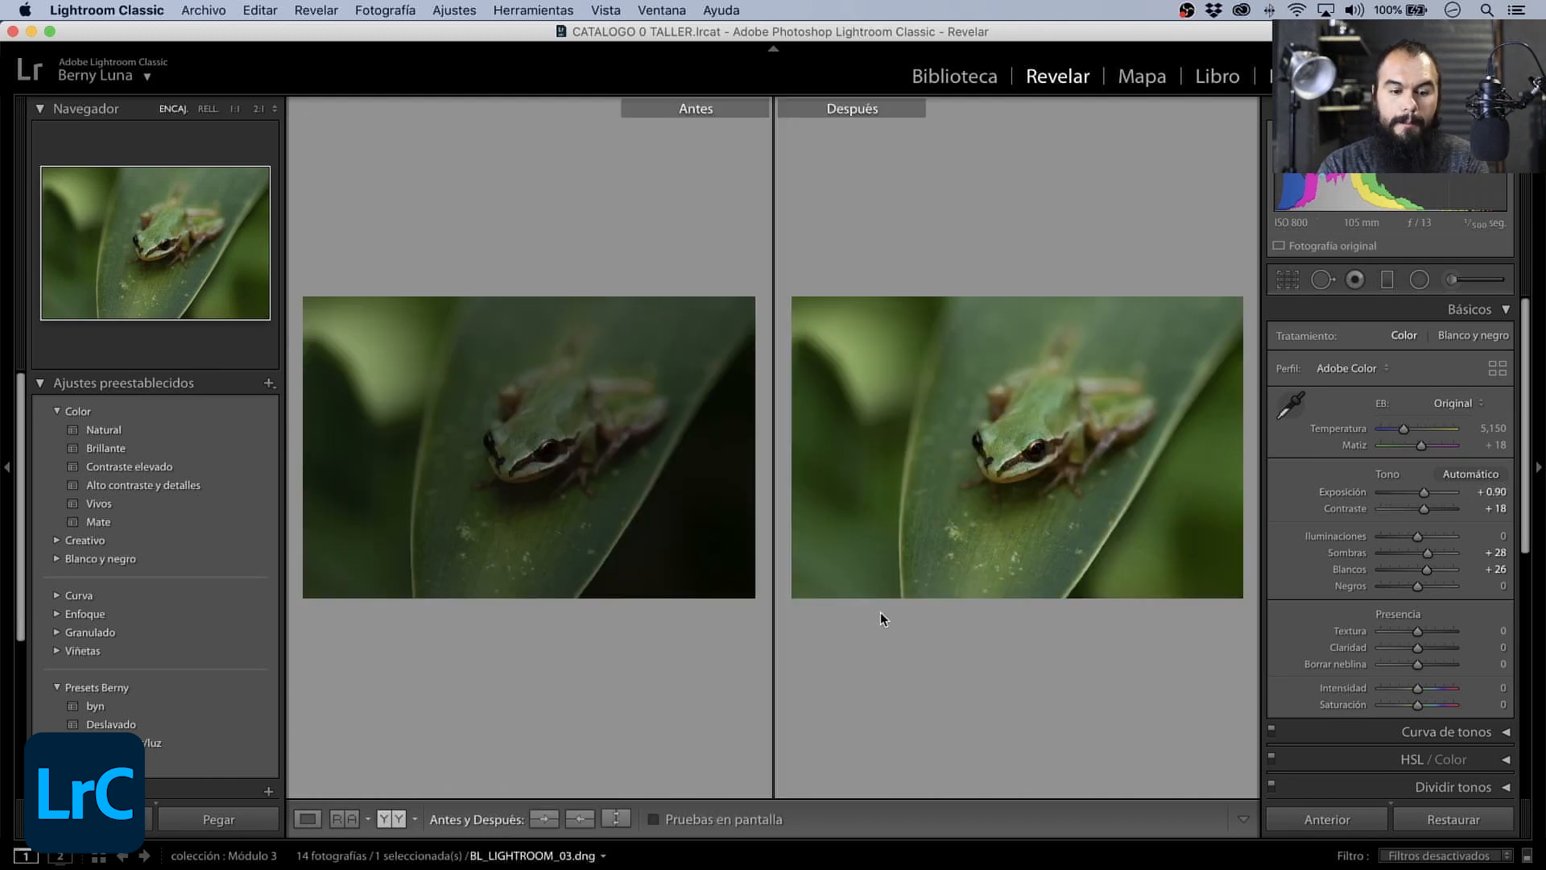
# - Crop the frog photo slightly tighter by pulling in its upper-right corner, and apply the crop
pyautogui.press('r')
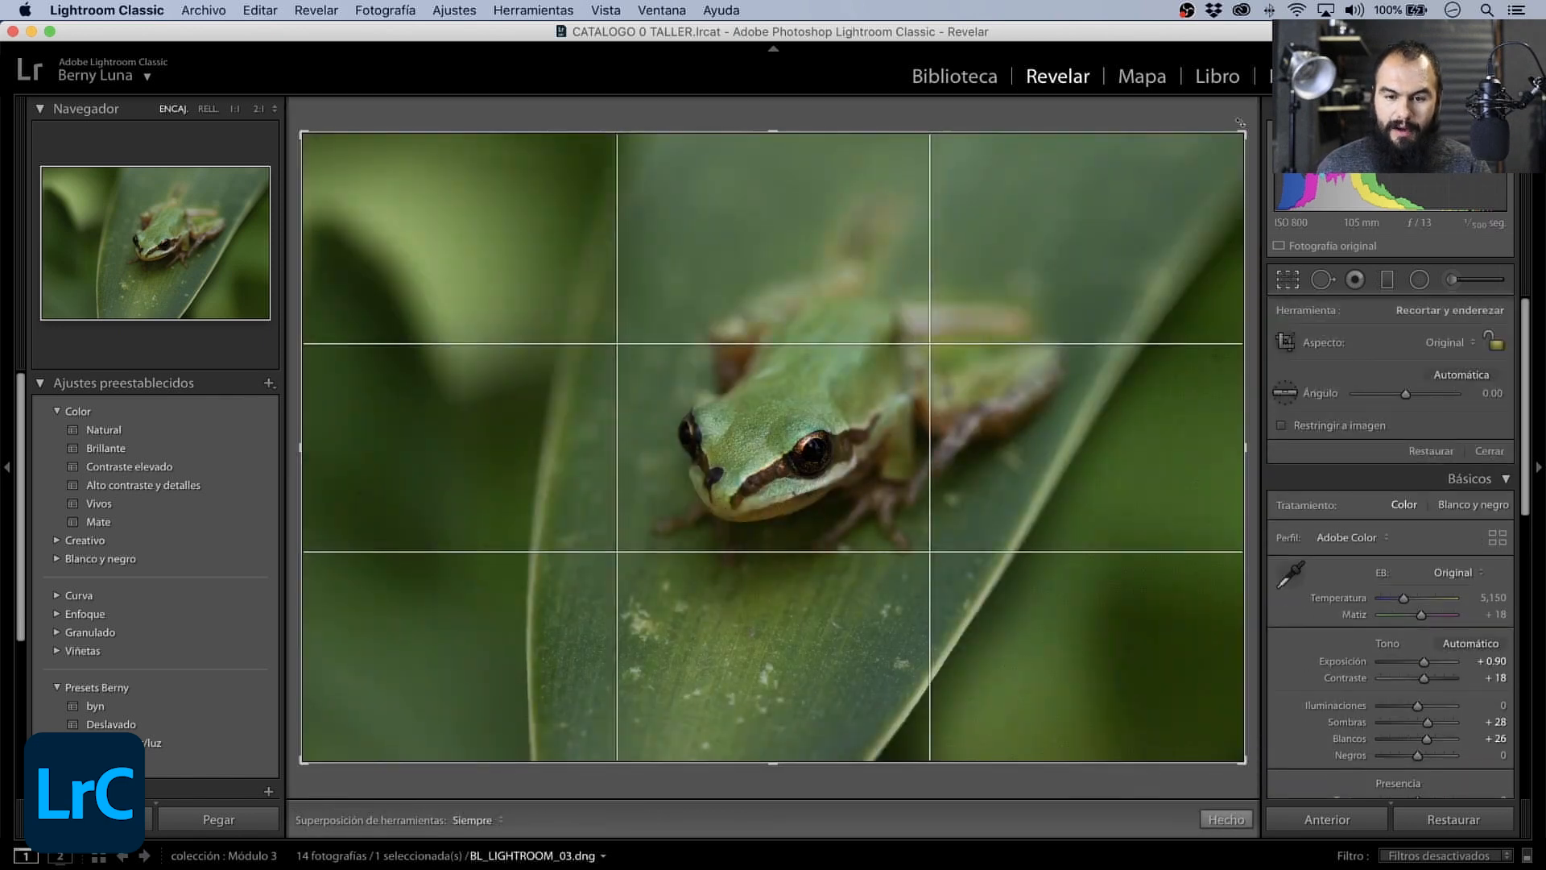
pyautogui.moveTo(1240, 123); pyautogui.dragTo(1206, 161)
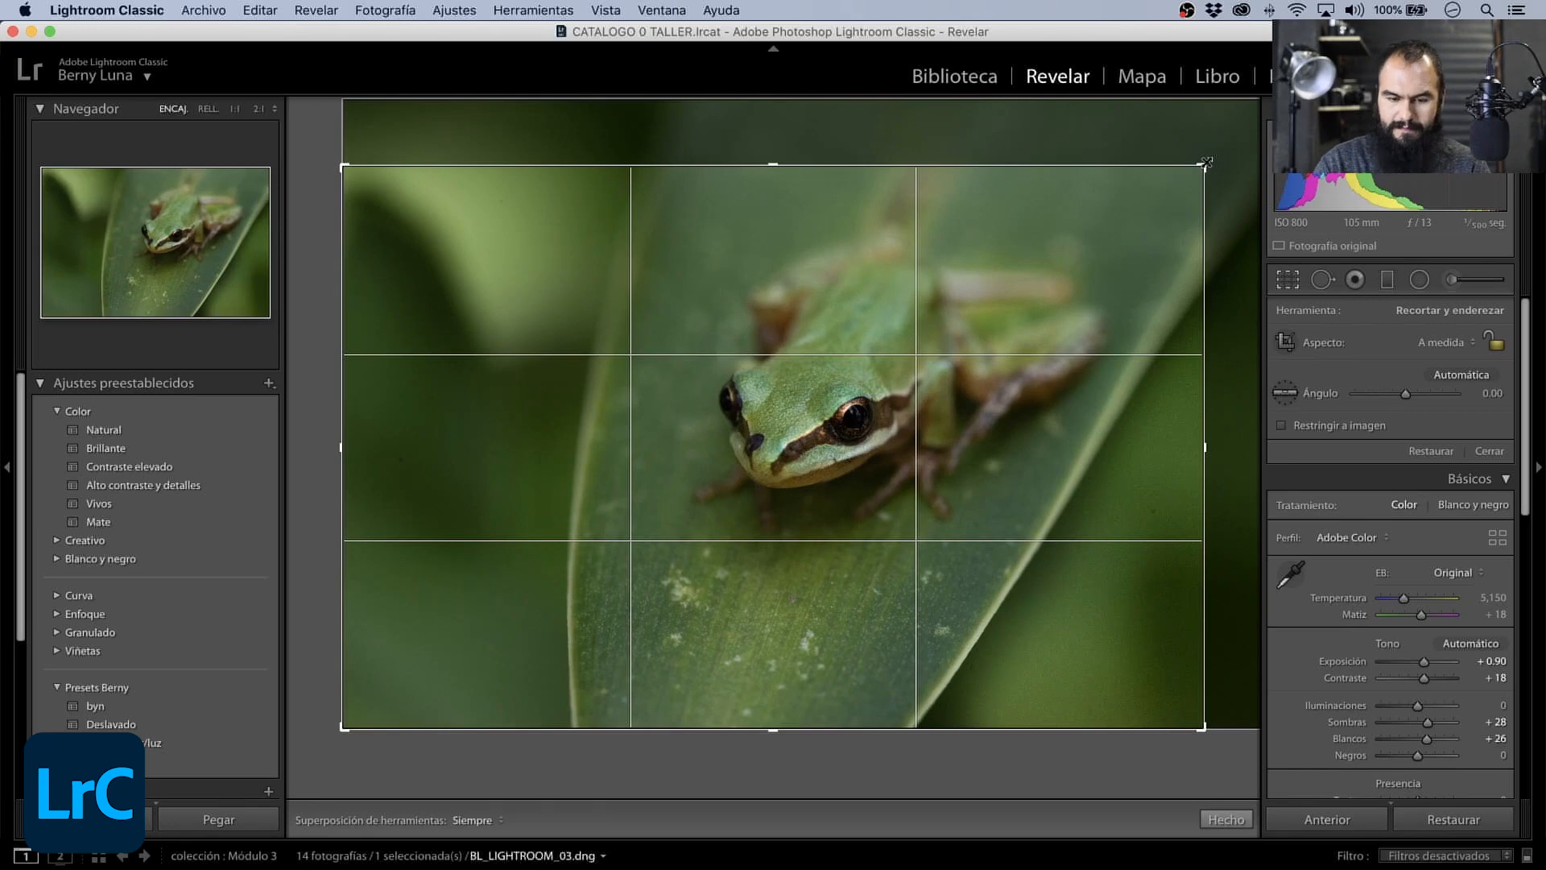
pyautogui.press('Return')
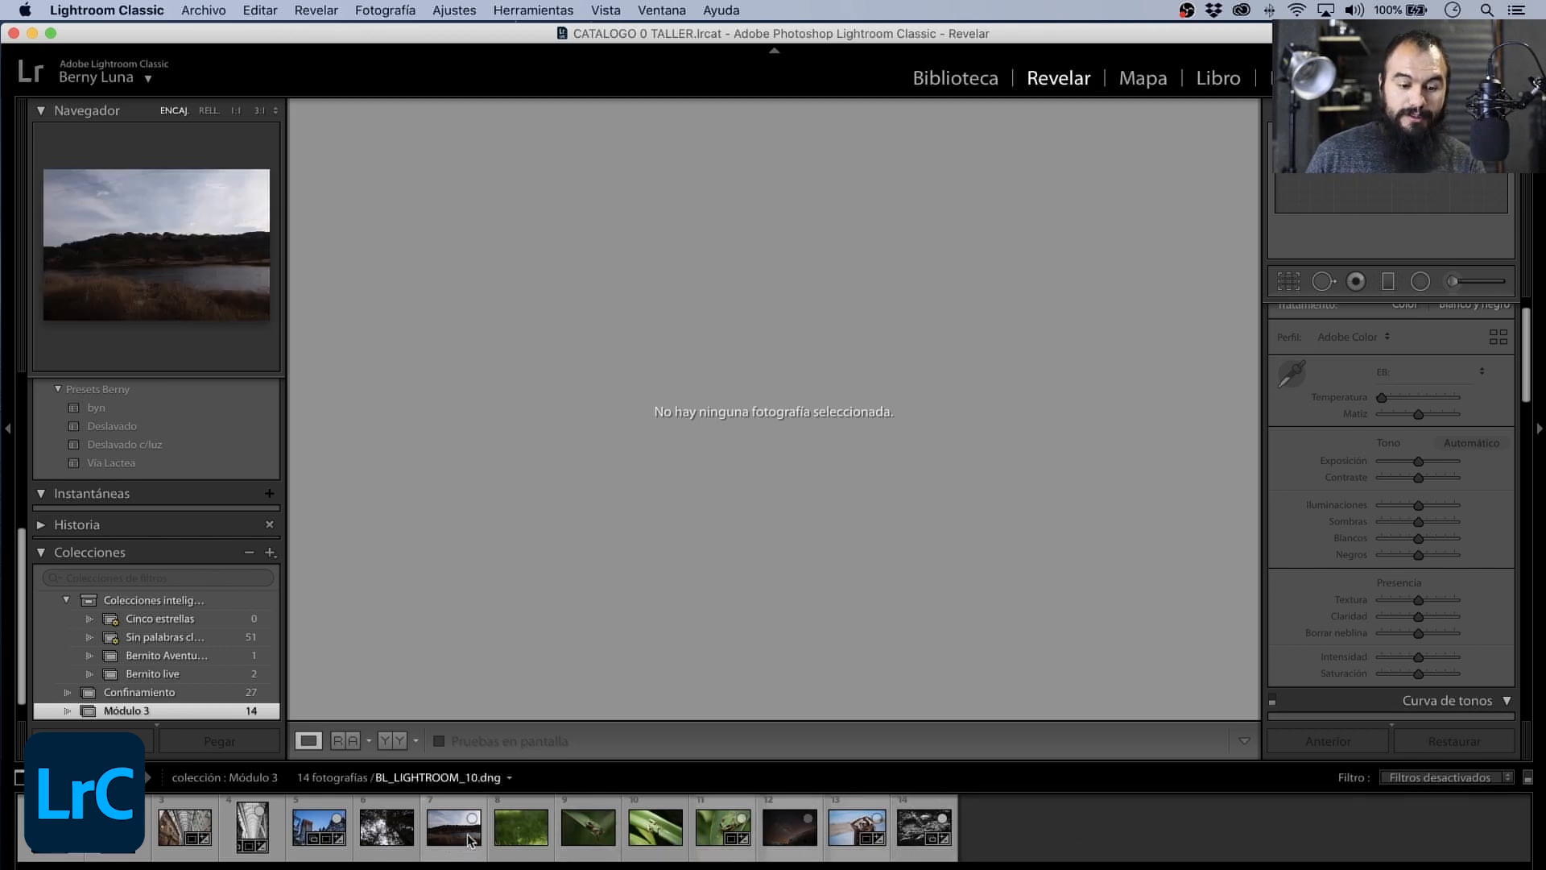
# - Open the flower photo BL_LIGHTROOM_01.dng and, on its RGB tone curve, lift the black point to about 16% and lower the midtones
pyautogui.click(508, 834)
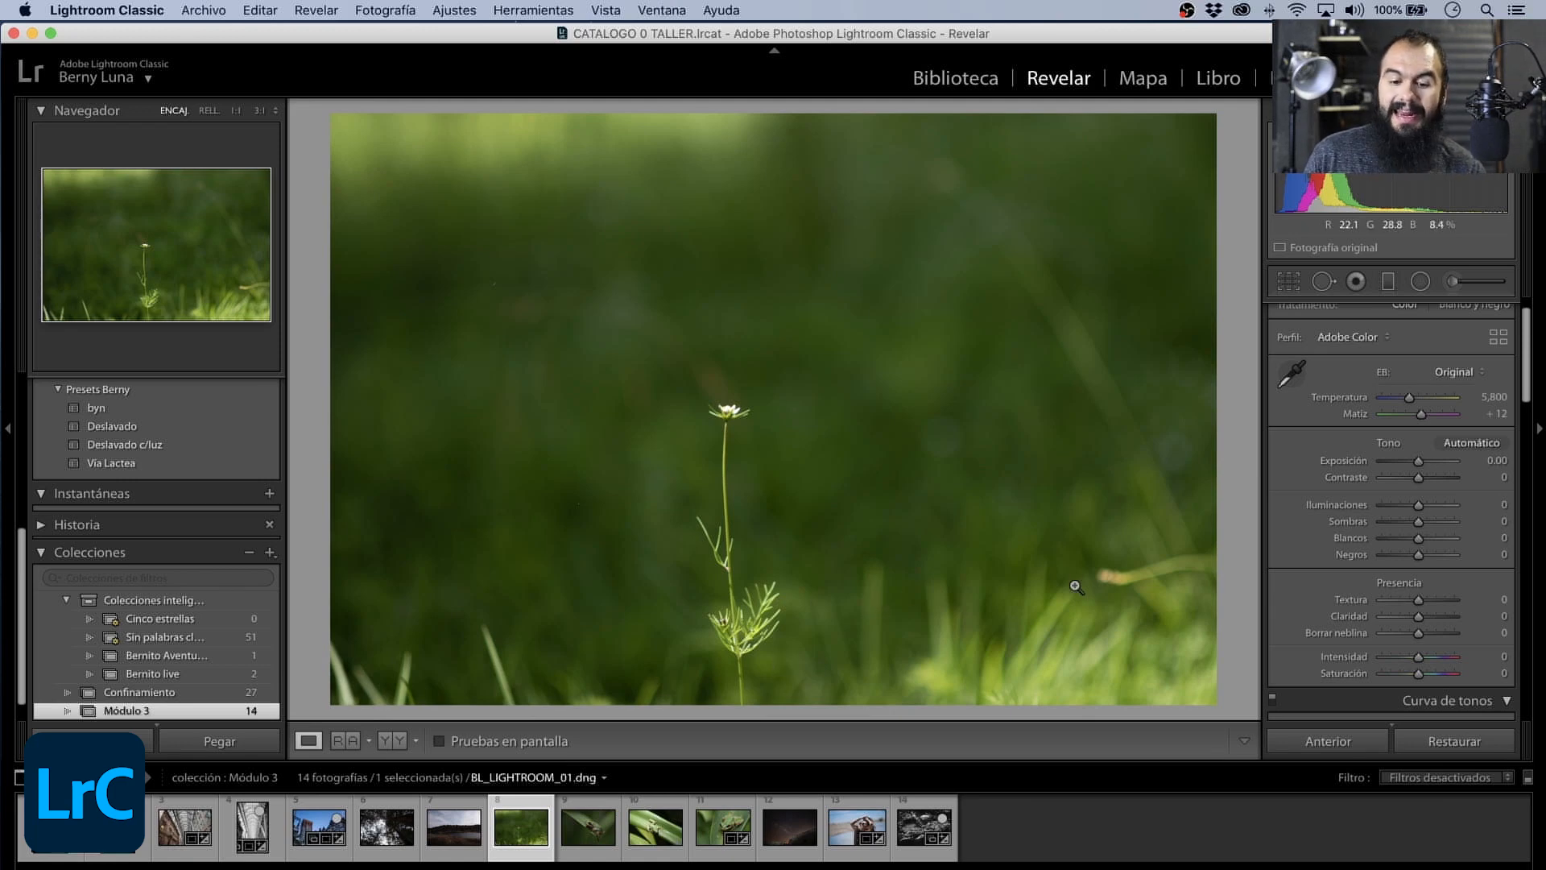
pyautogui.moveTo(1530, 362); pyautogui.dragTo(1524, 441)
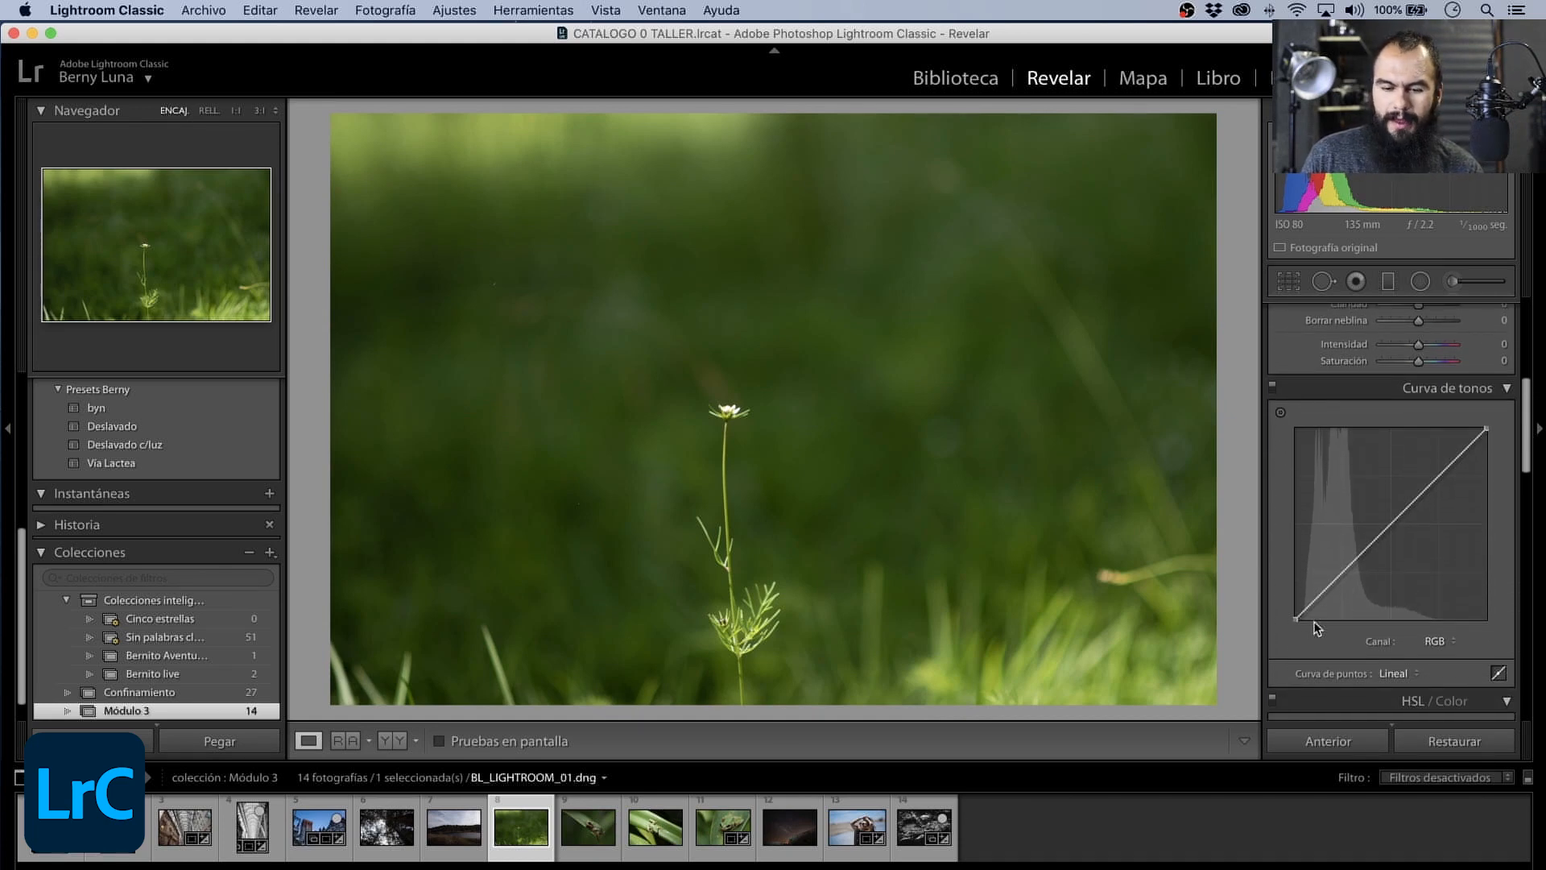
pyautogui.moveTo(1294, 618); pyautogui.dragTo(1283, 600)
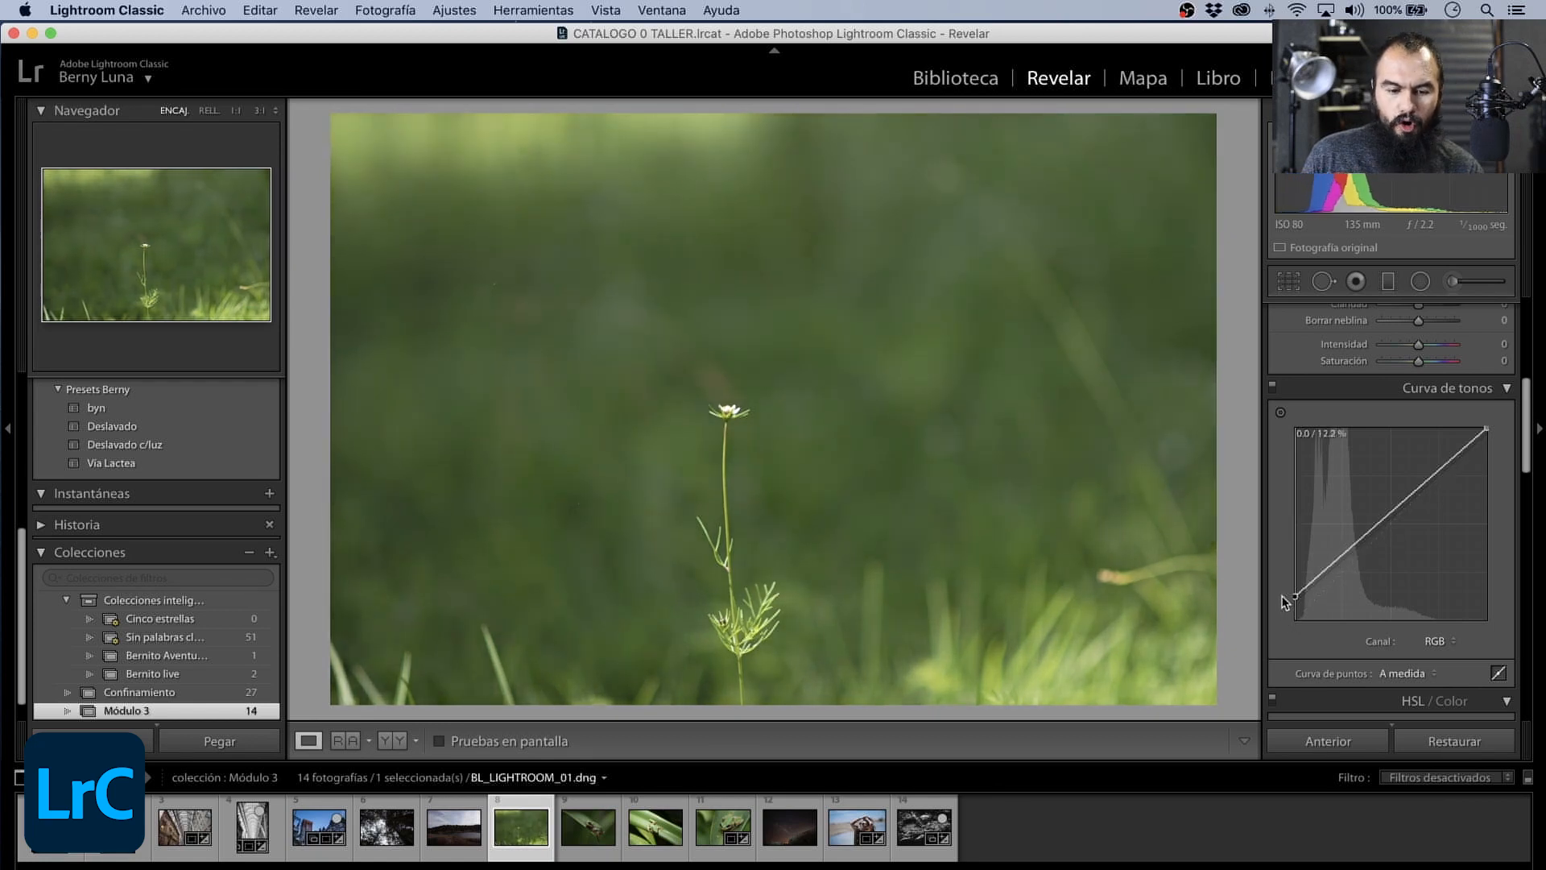
pyautogui.moveTo(1381, 520); pyautogui.dragTo(1385, 543)
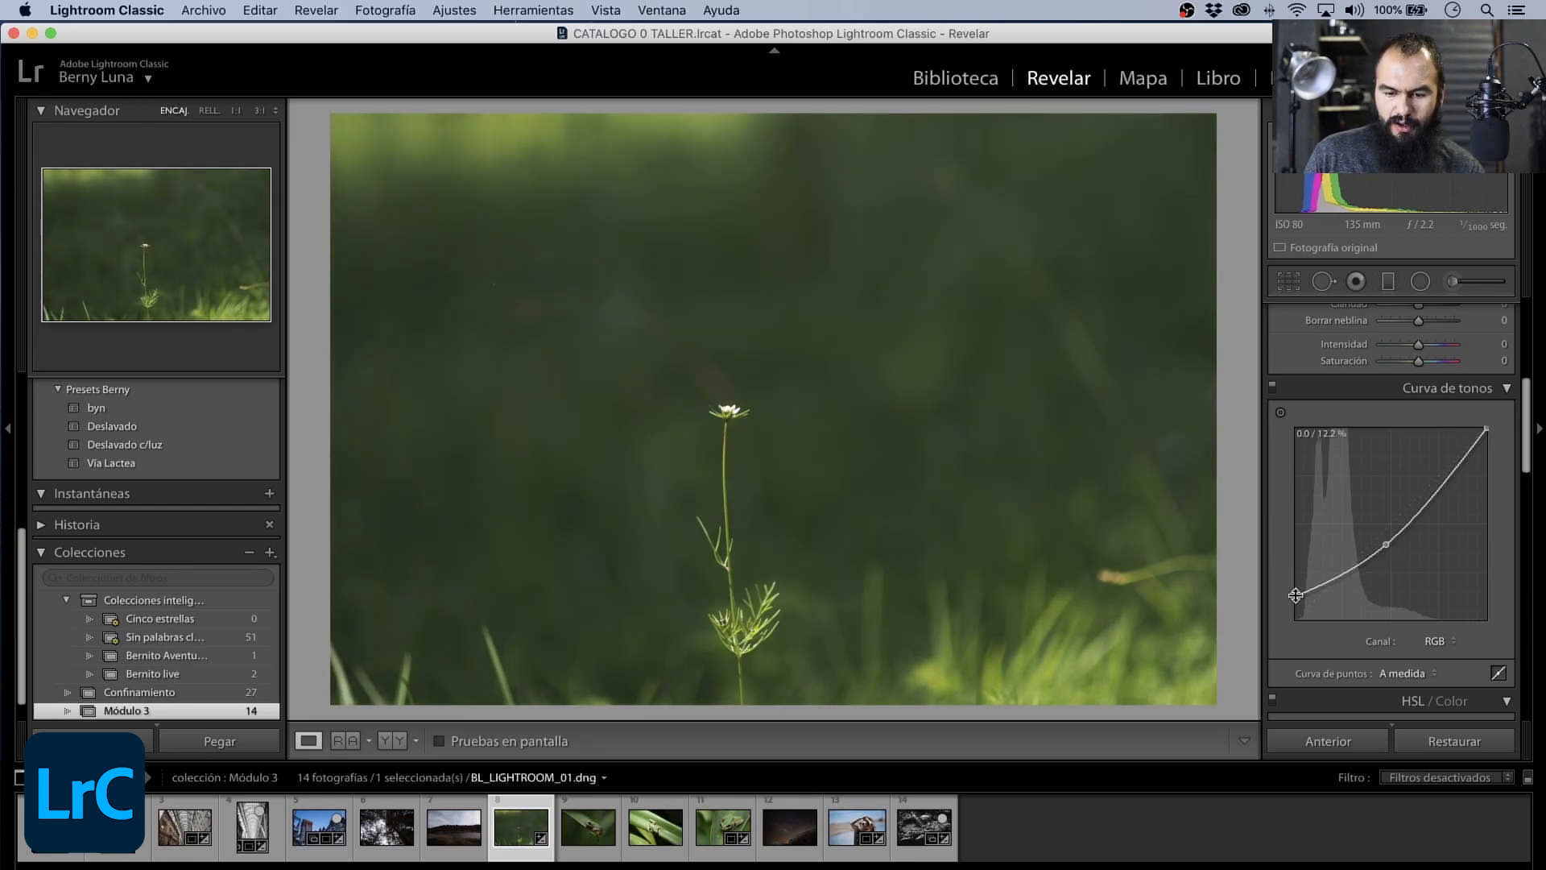
pyautogui.moveTo(1293, 597); pyautogui.dragTo(1294, 588)
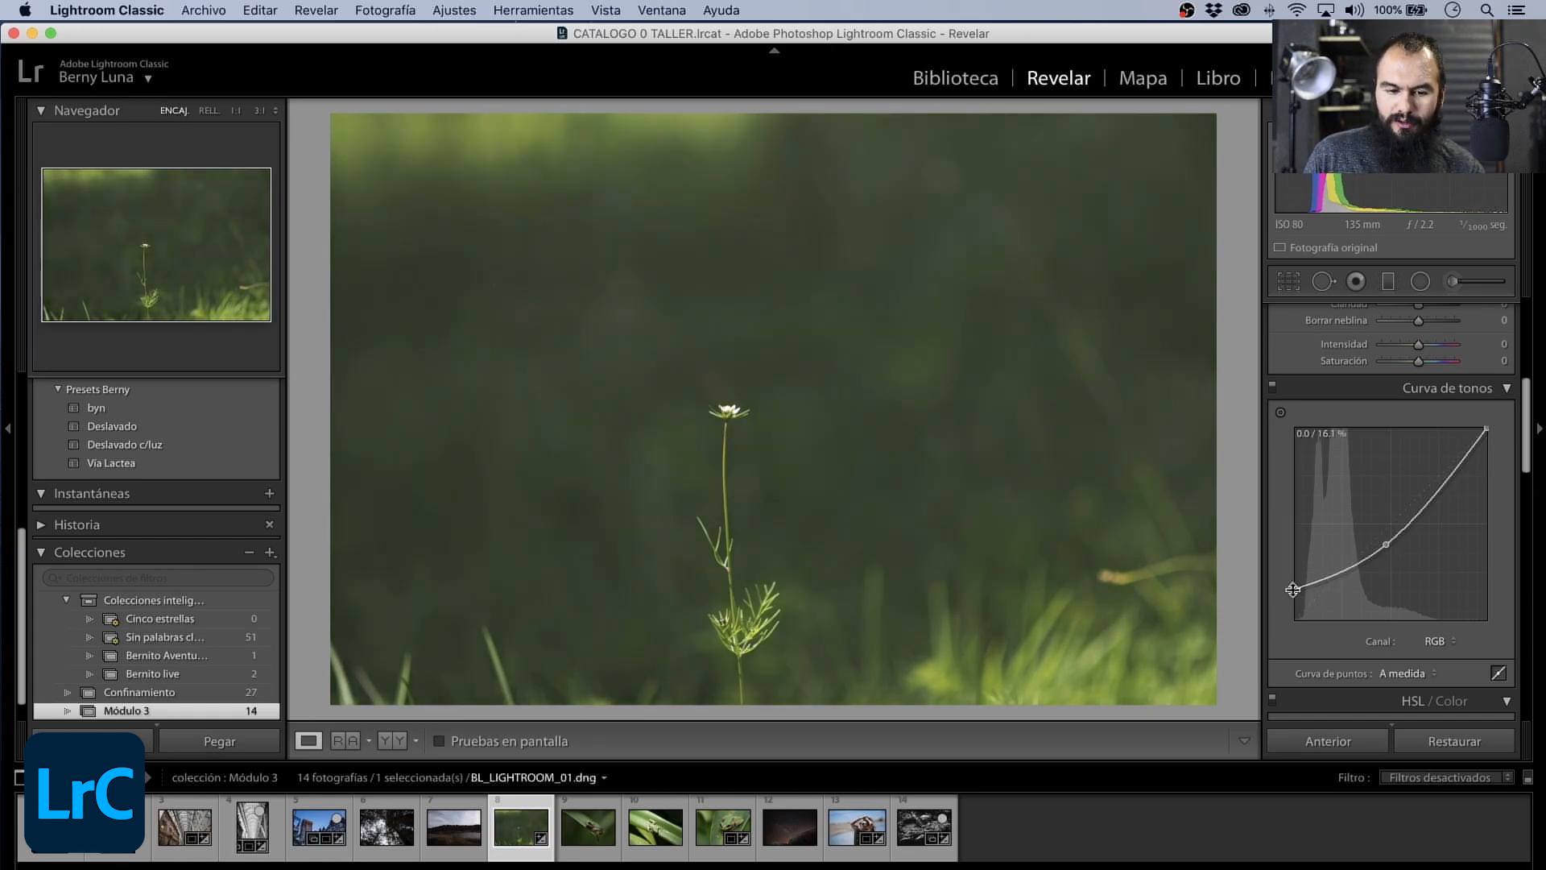
# - Refine the flower photo's RGB tone curve by raising the midtone point slightly and nudging the black point to deepen the shadows
pyautogui.moveTo(1384, 554); pyautogui.dragTo(1393, 544)
pyautogui.moveTo(1295, 589); pyautogui.dragTo(1293, 593)
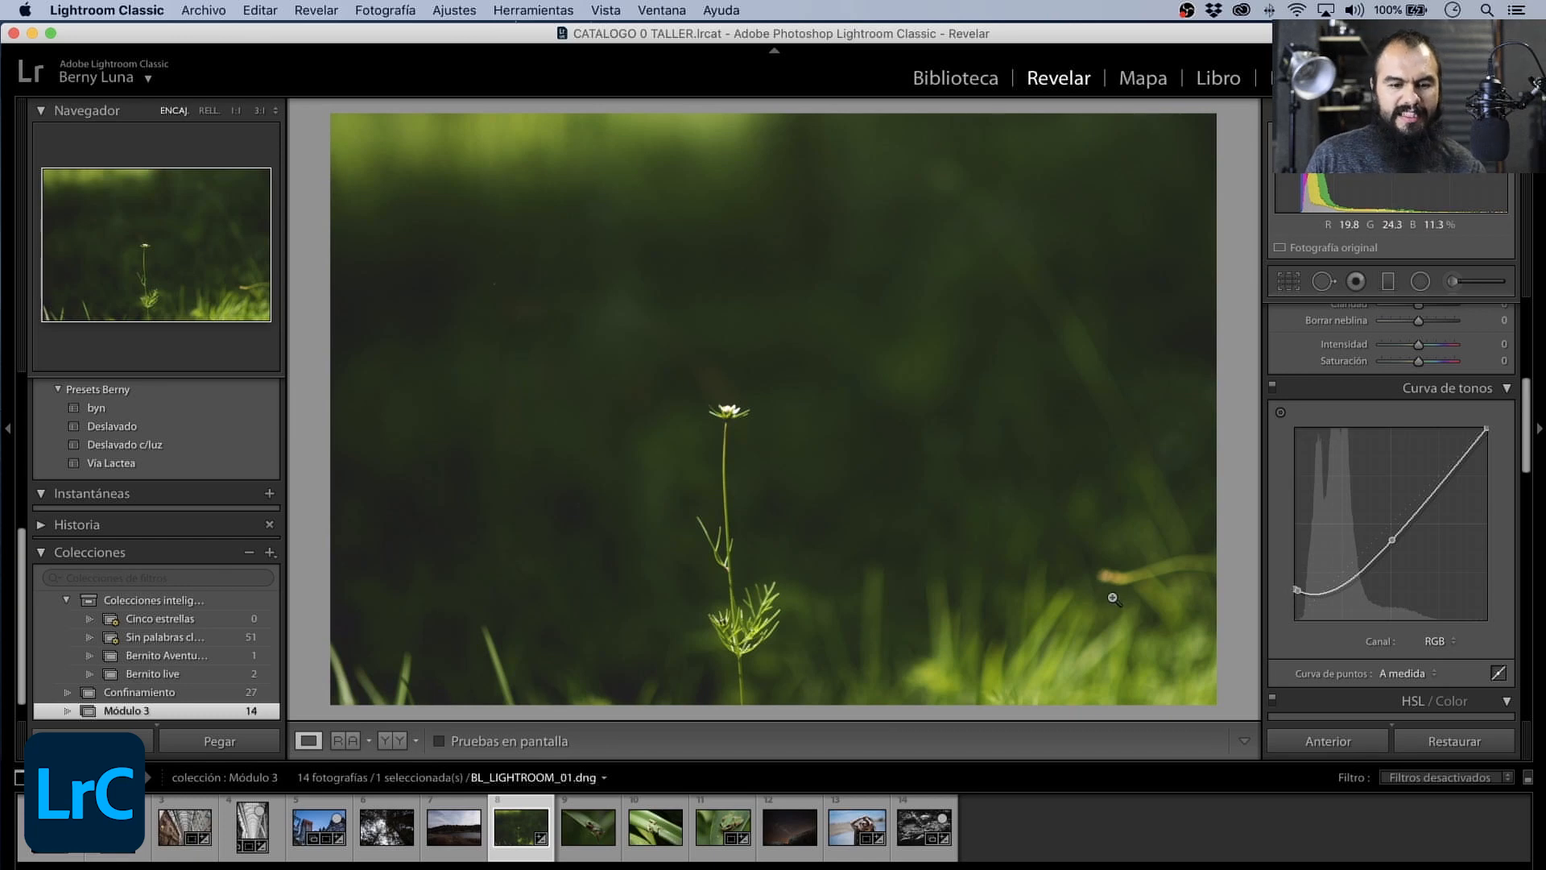
# - Set the flower photo's Temperatura to 7,175, Contraste to -14, Iluminaciones to +14, Sombras to +26 and Negros to -11
pyautogui.scroll(1, 1442, 562)
pyautogui.scroll(8, 1469, 540)
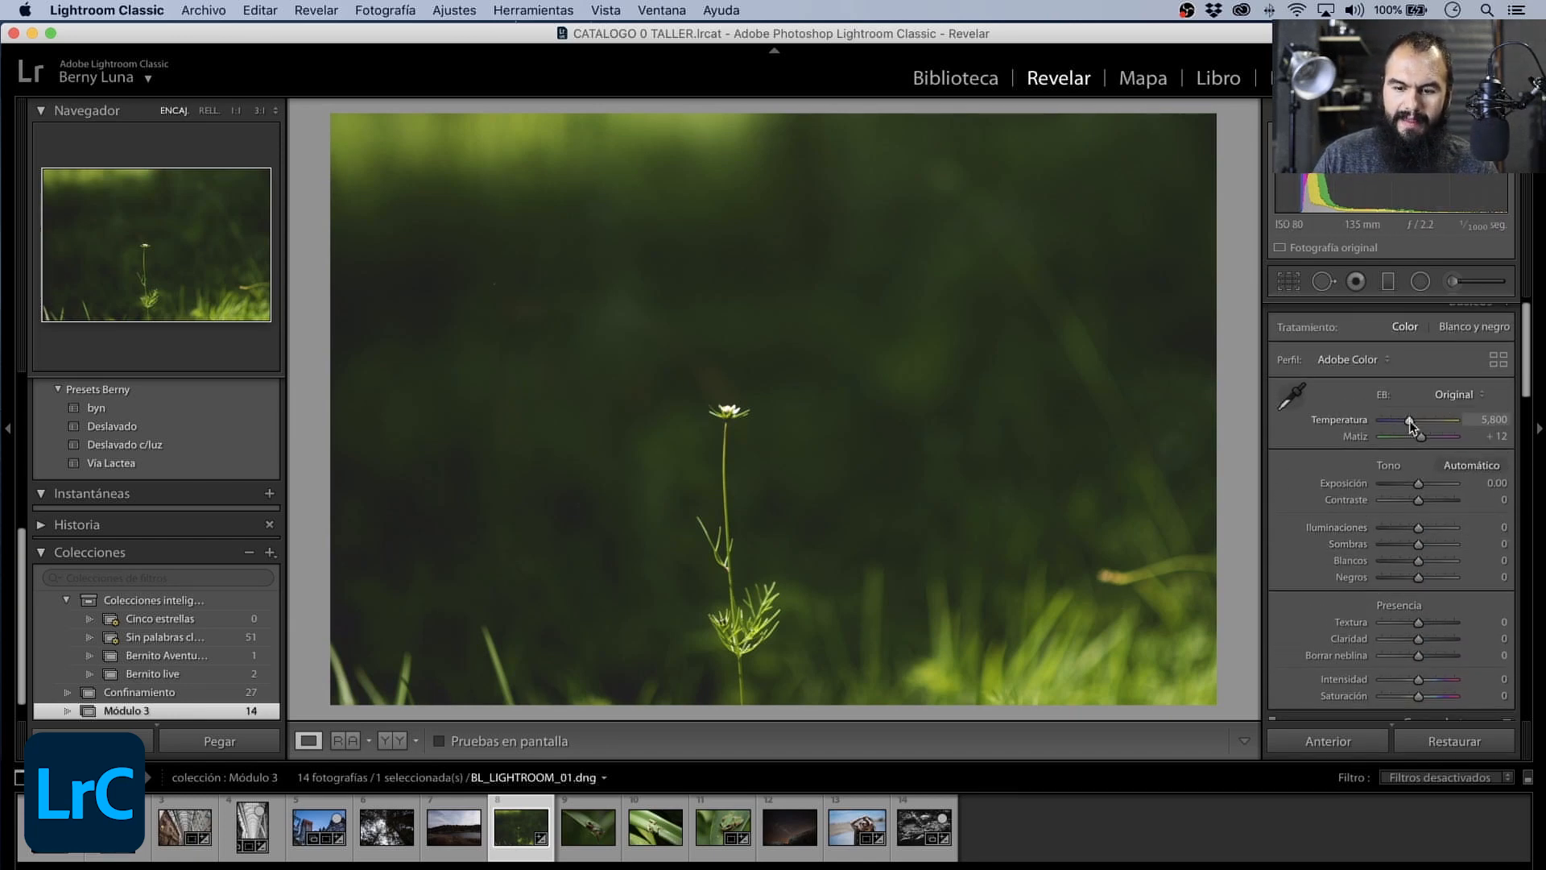
pyautogui.moveTo(1414, 420); pyautogui.dragTo(1419, 420)
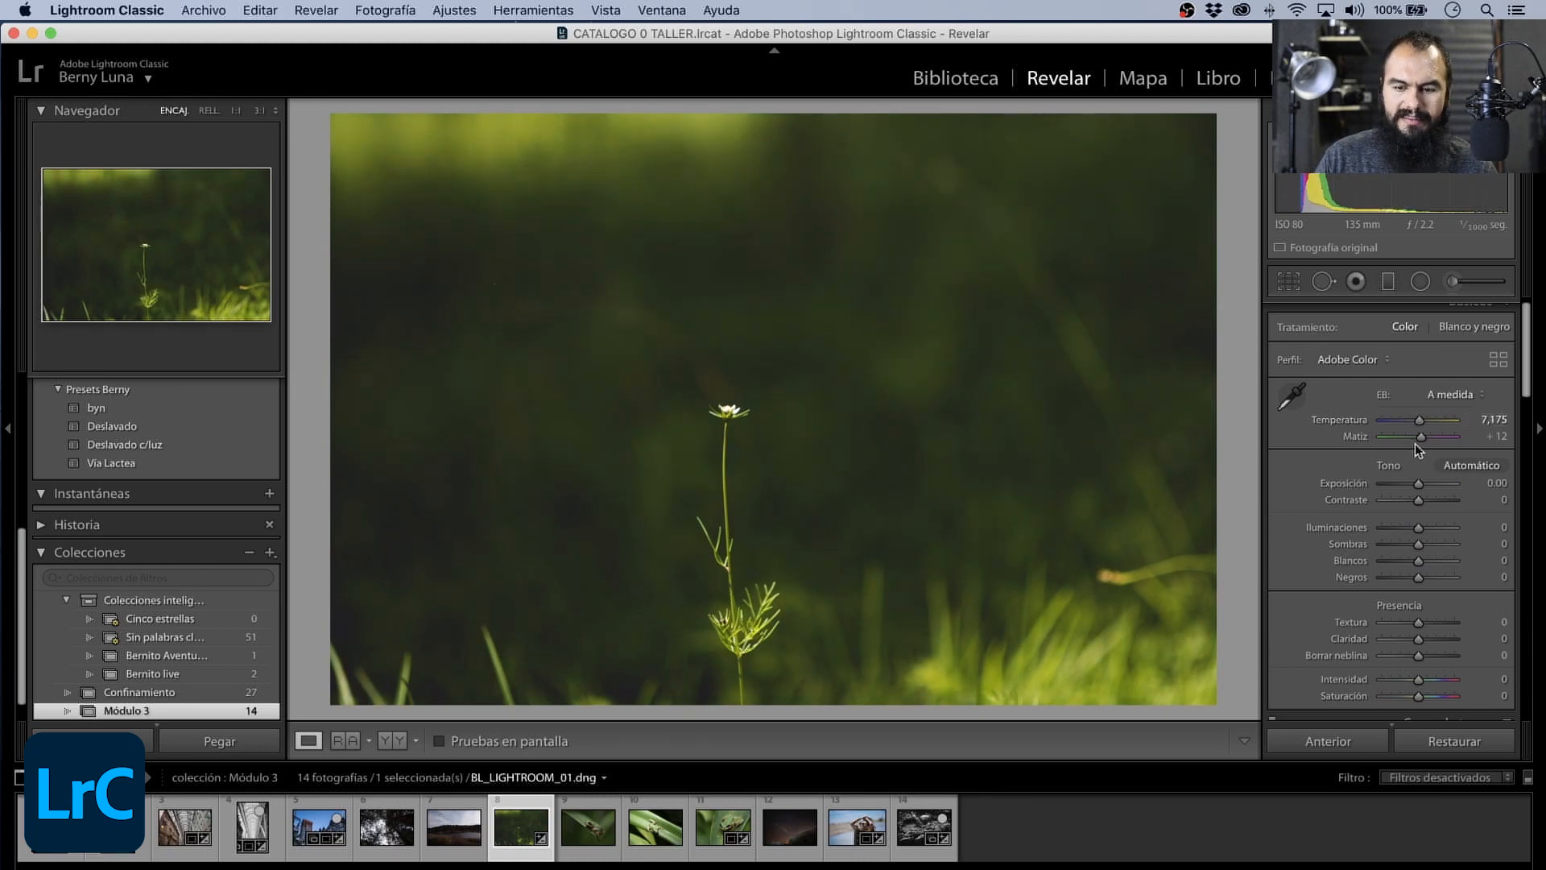
pyautogui.moveTo(1417, 500); pyautogui.dragTo(1415, 505)
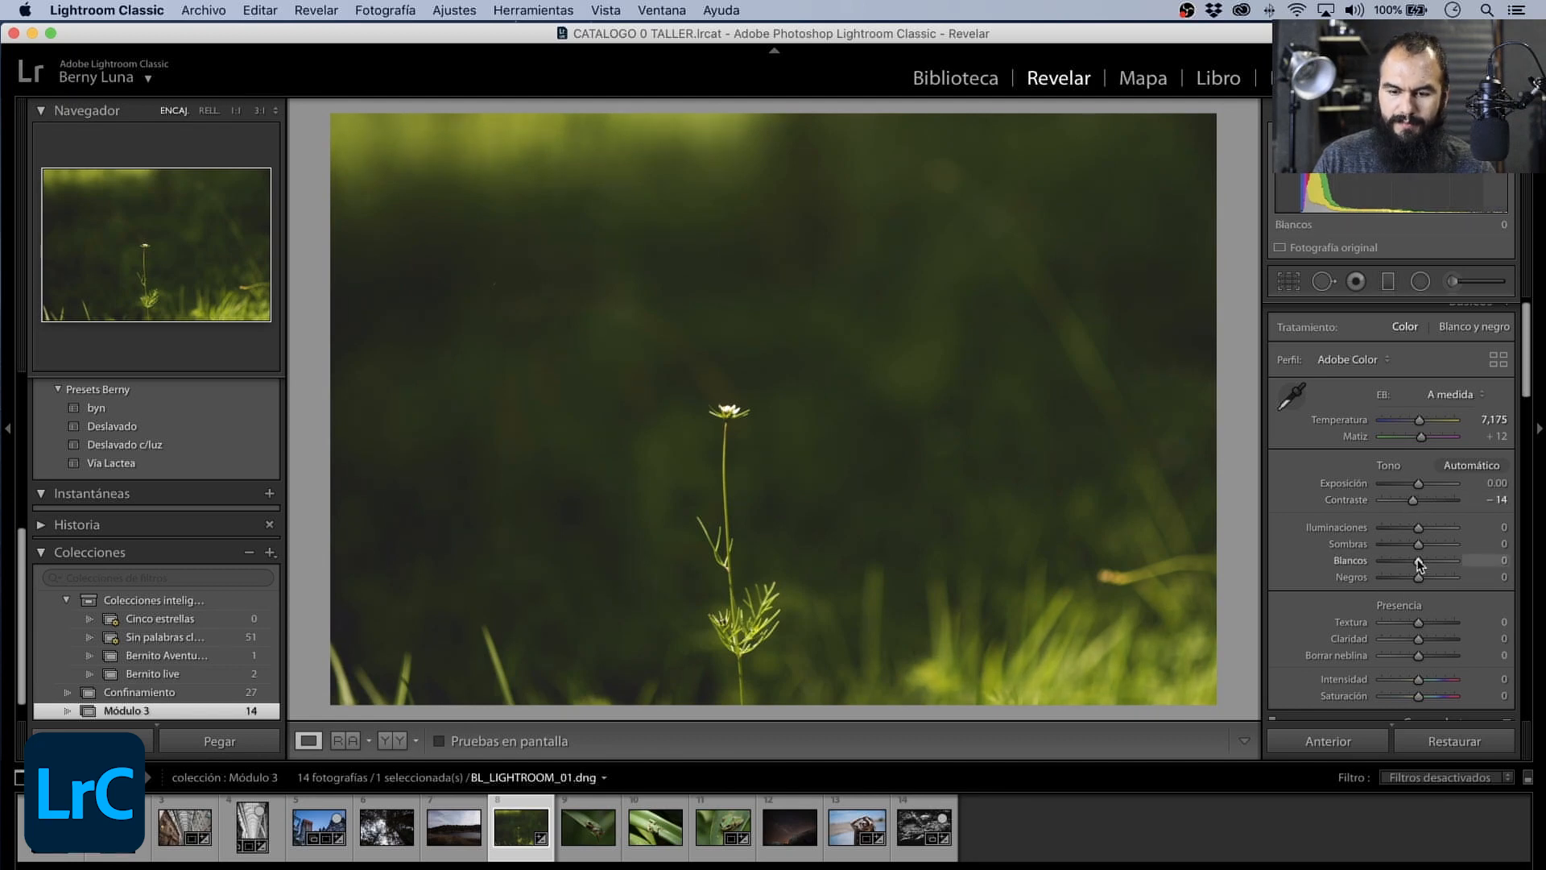
pyautogui.moveTo(1419, 545); pyautogui.dragTo(1412, 580)
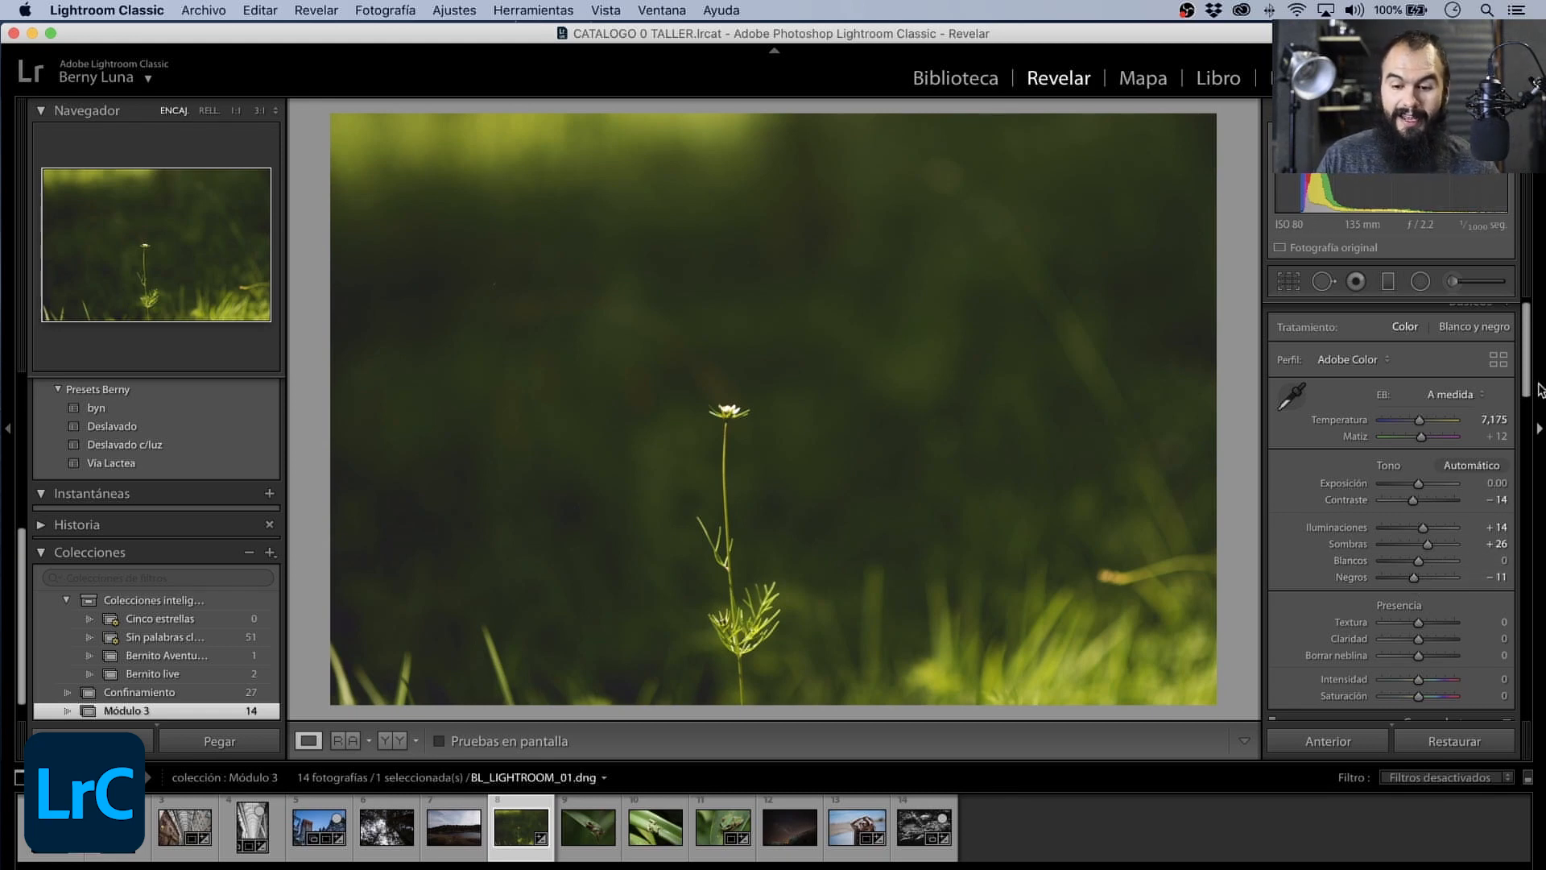
# - Split-tone the flower photo's shadows with Tono 210 and Saturación 3
pyautogui.moveTo(1524, 391); pyautogui.dragTo(1505, 528)
pyautogui.scroll(-5, 1505, 528)
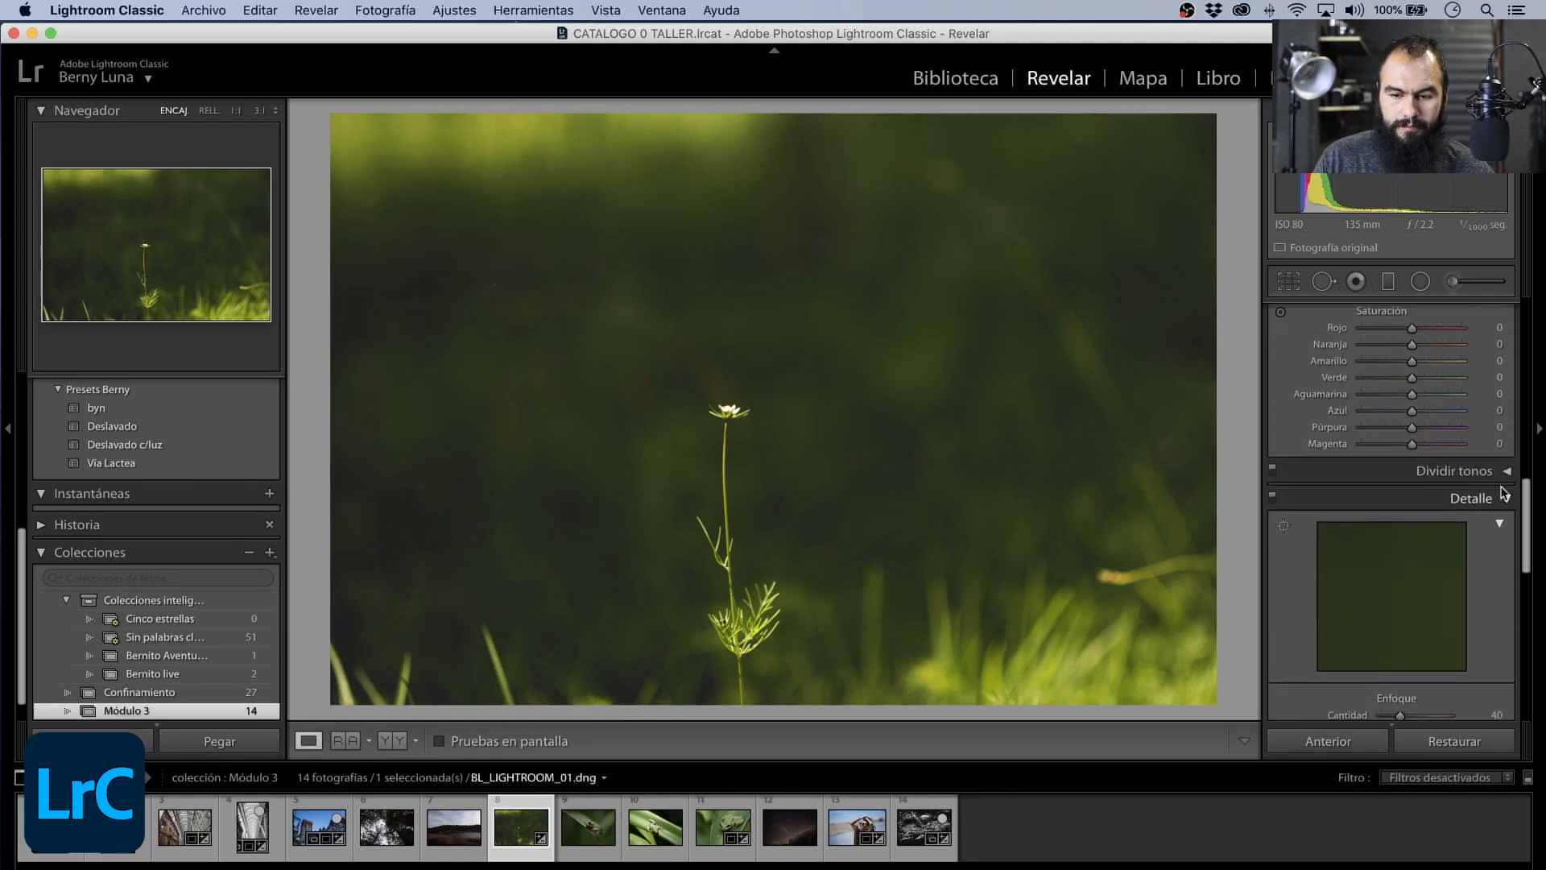
pyautogui.click(1505, 474)
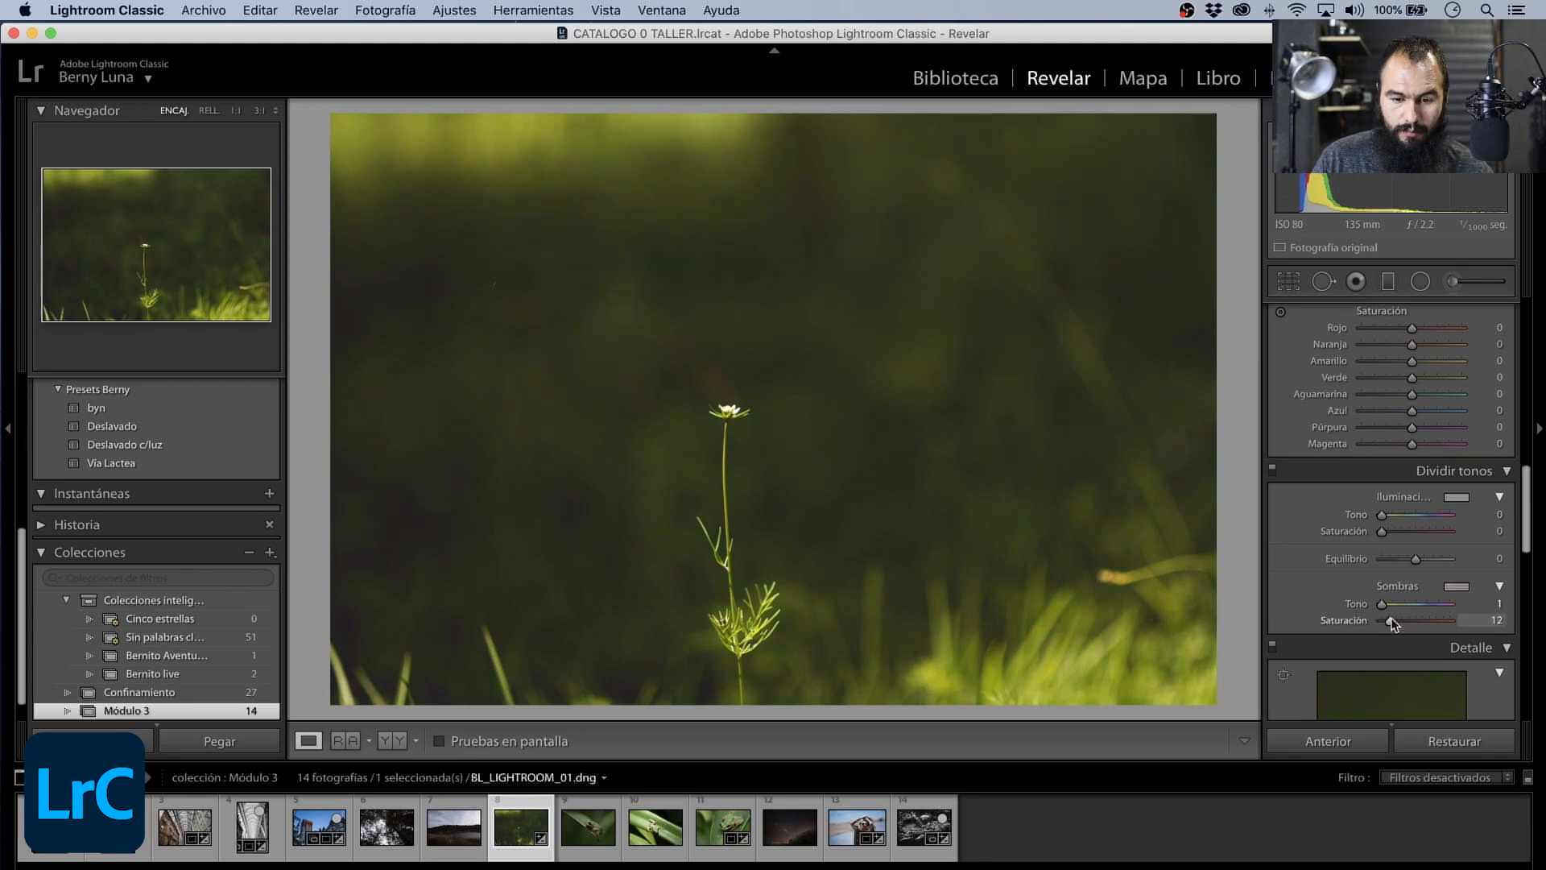
pyautogui.moveTo(1392, 623)
pyautogui.mouseDown()
pyautogui.moveTo(1388, 605)
pyautogui.moveTo(1456, 606)
pyautogui.moveTo(1381, 619)
pyautogui.mouseUp()
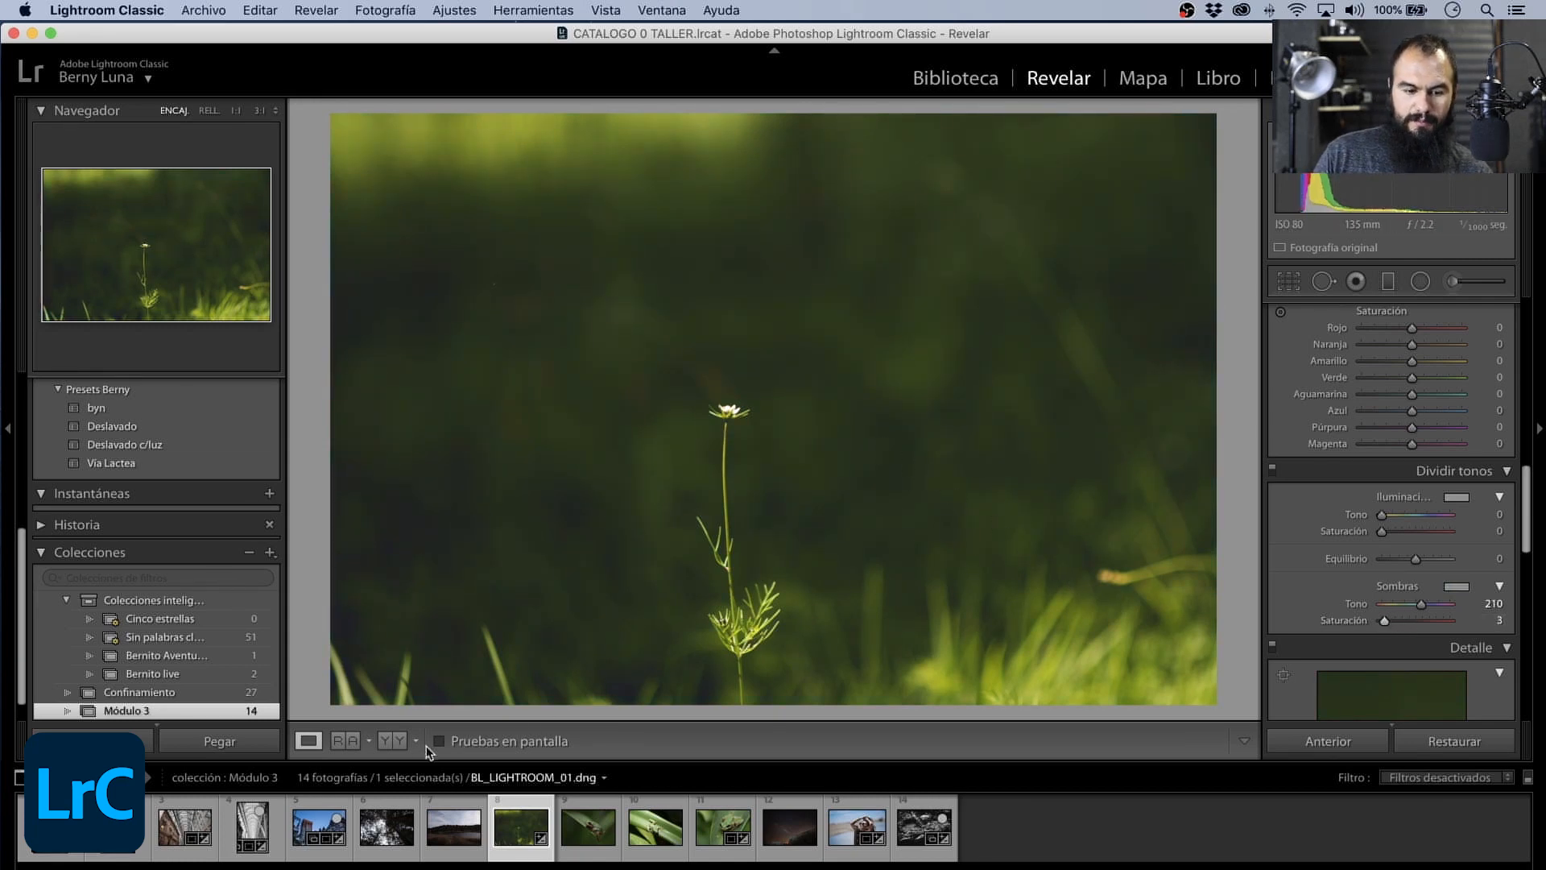
# - Compare the flower photo before and after, side by side and split, check the flower zoomed in, and return to the single-photo view
pyautogui.click(395, 744)
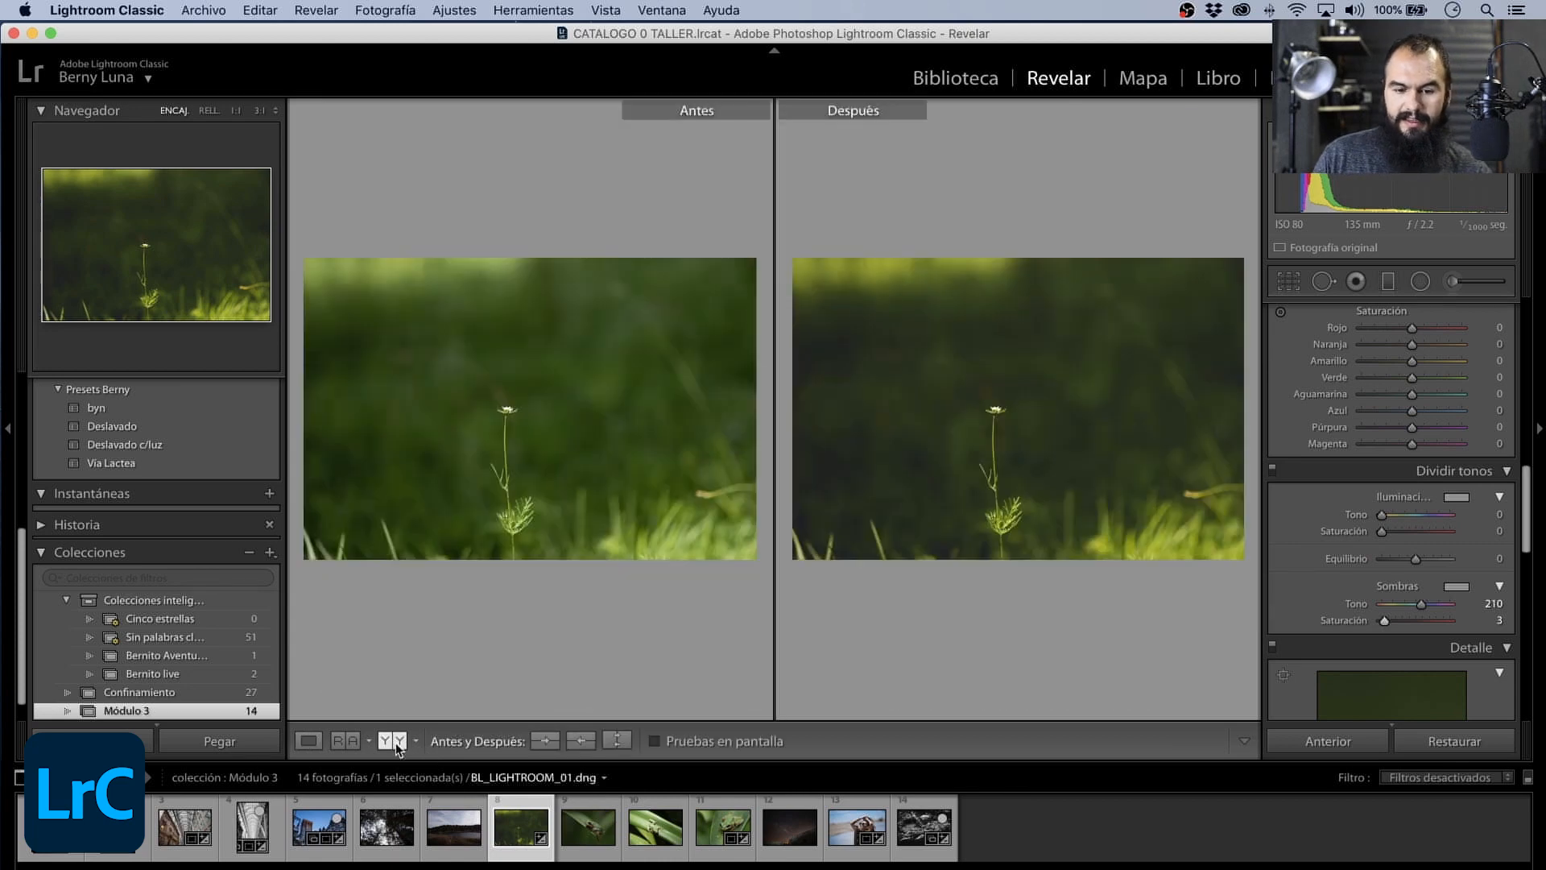
pyautogui.press('z')
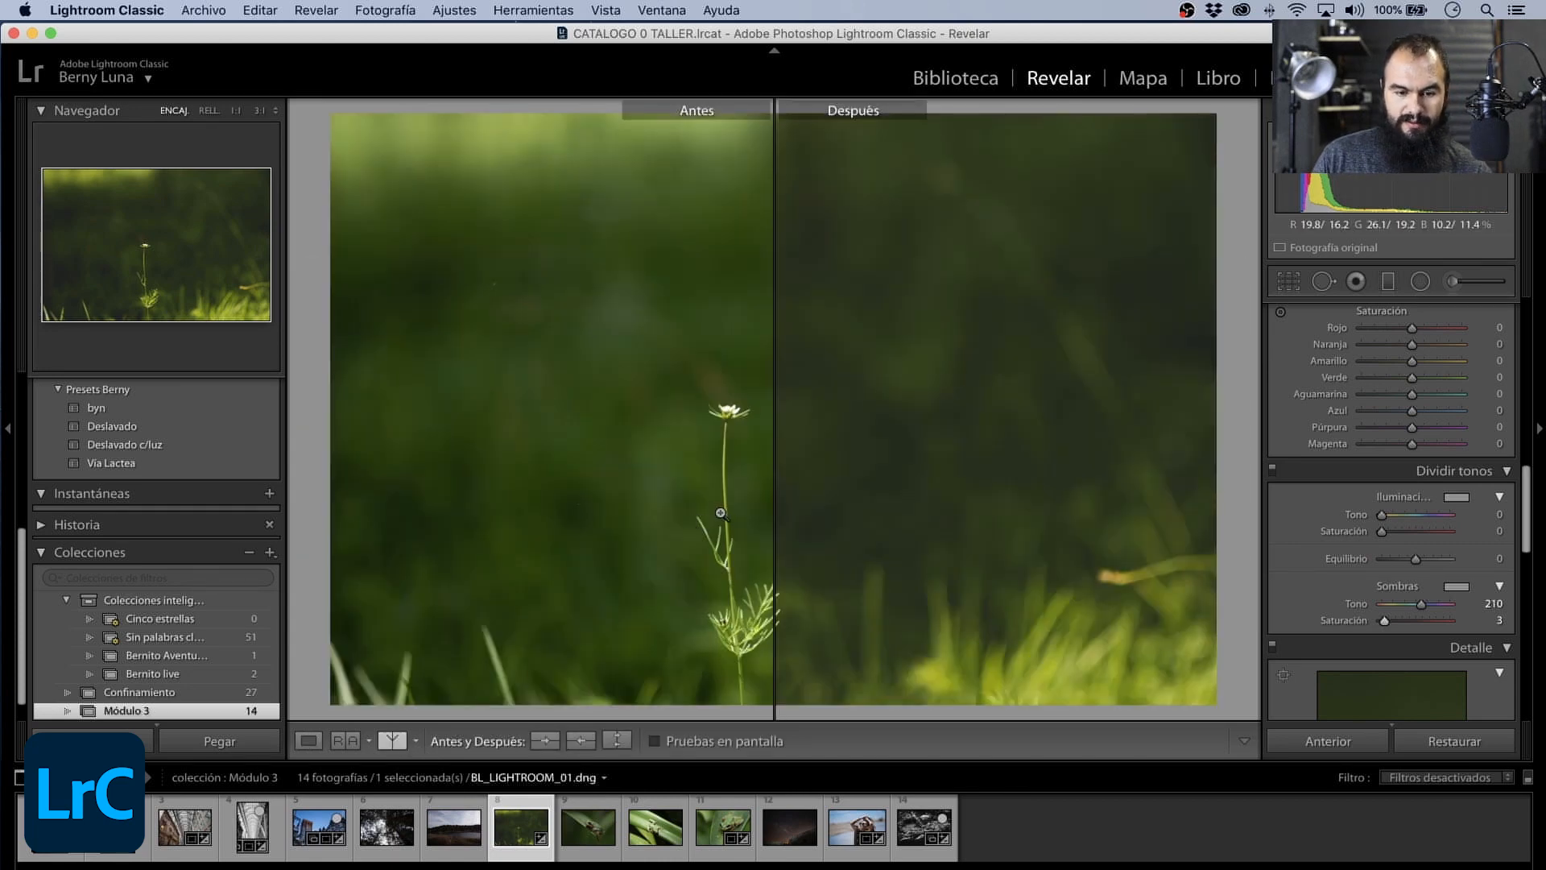
pyautogui.moveTo(720, 512); pyautogui.dragTo(908, 619)
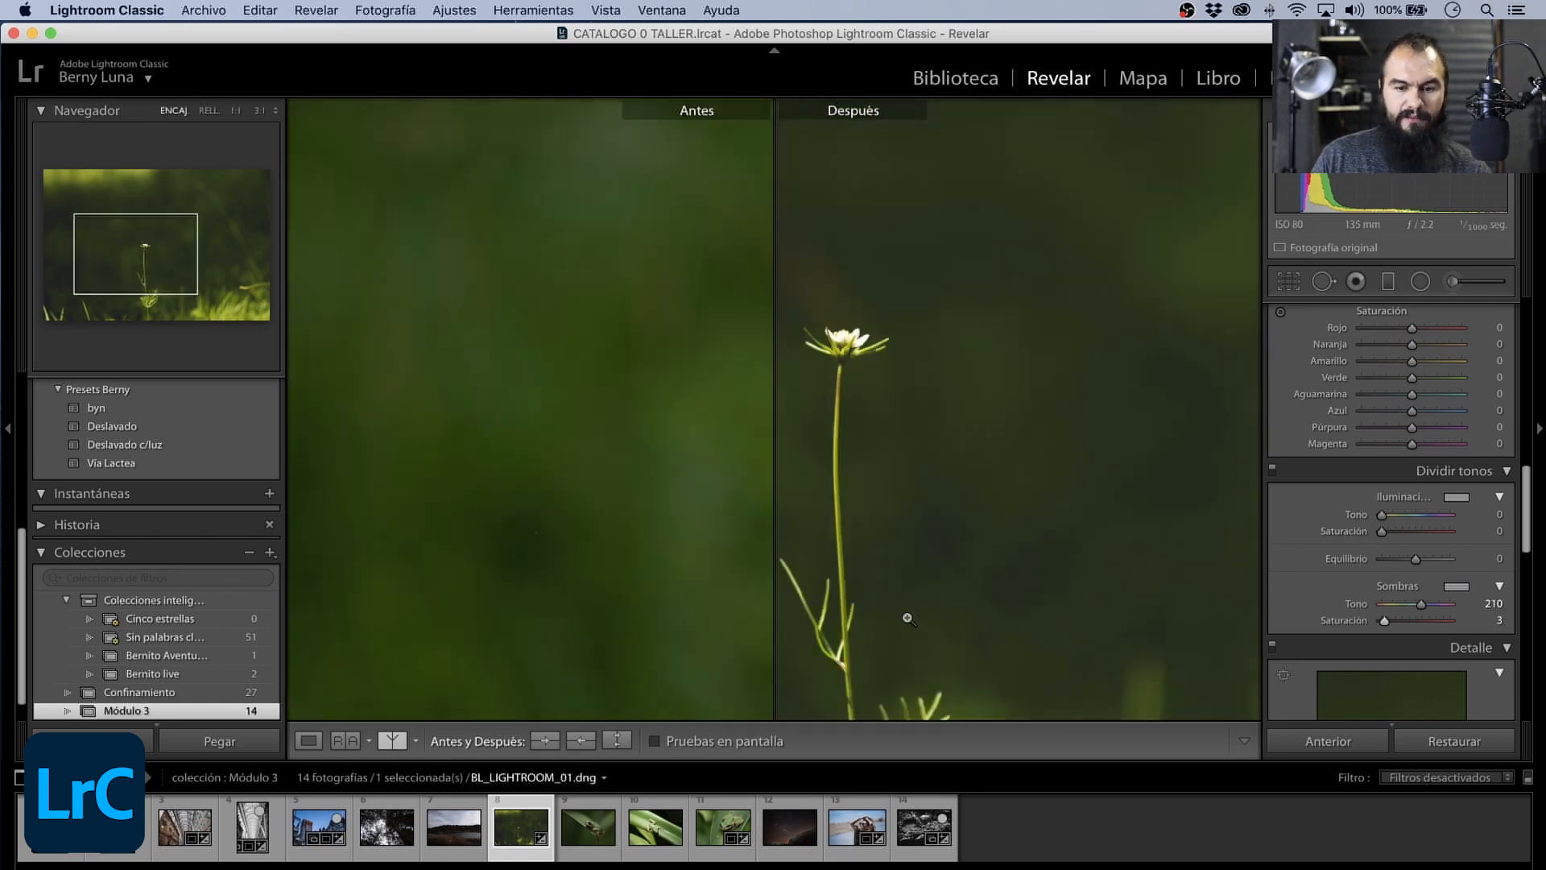
pyautogui.press('z')
pyautogui.press('z')
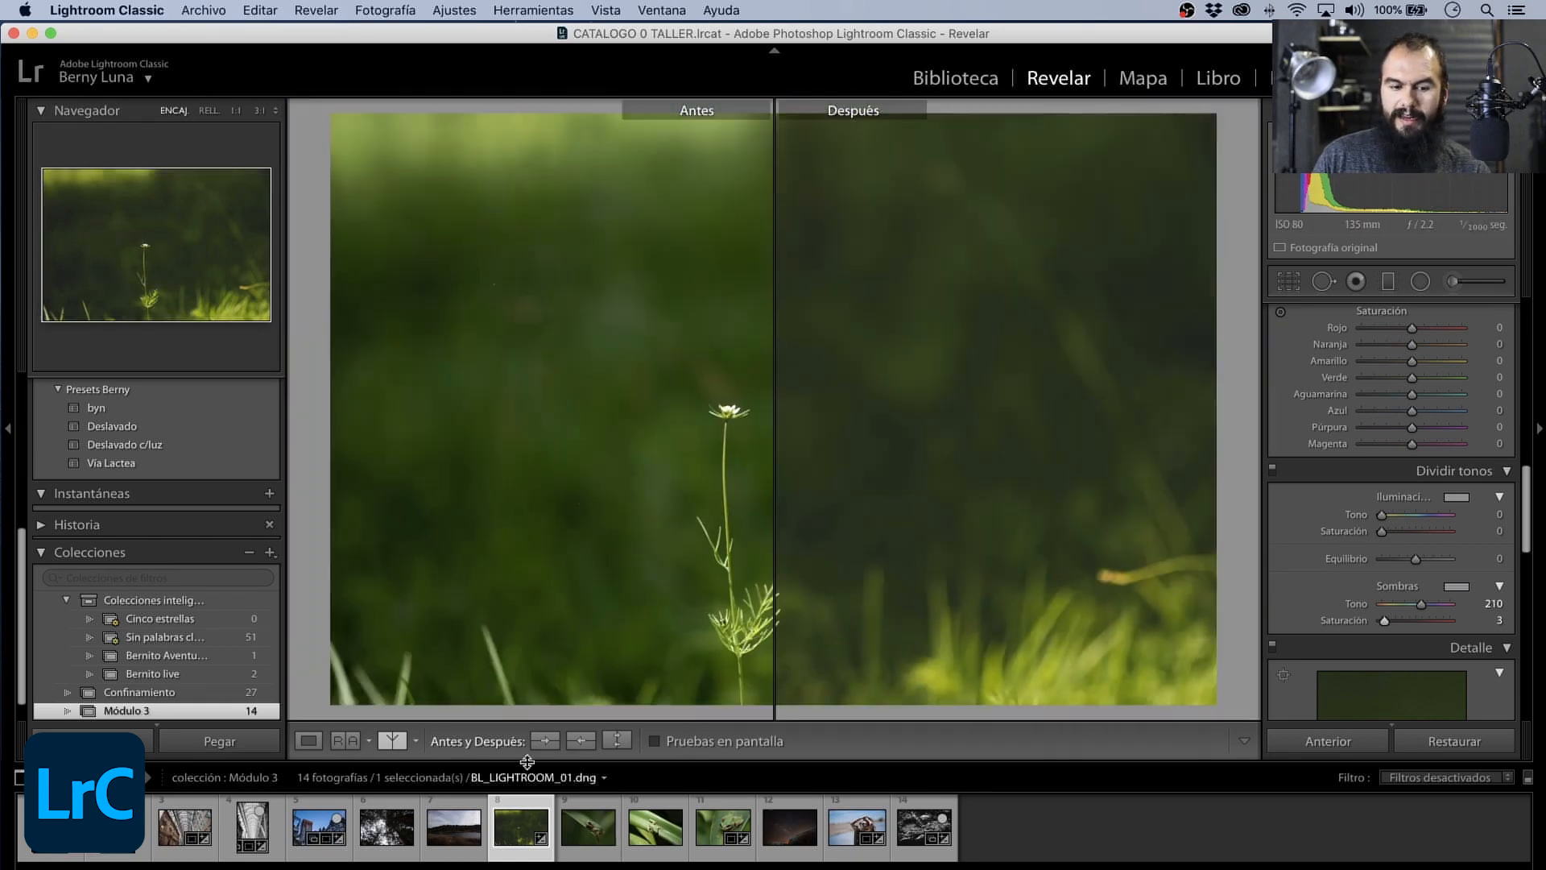
pyautogui.click(386, 743)
pyautogui.click(309, 741)
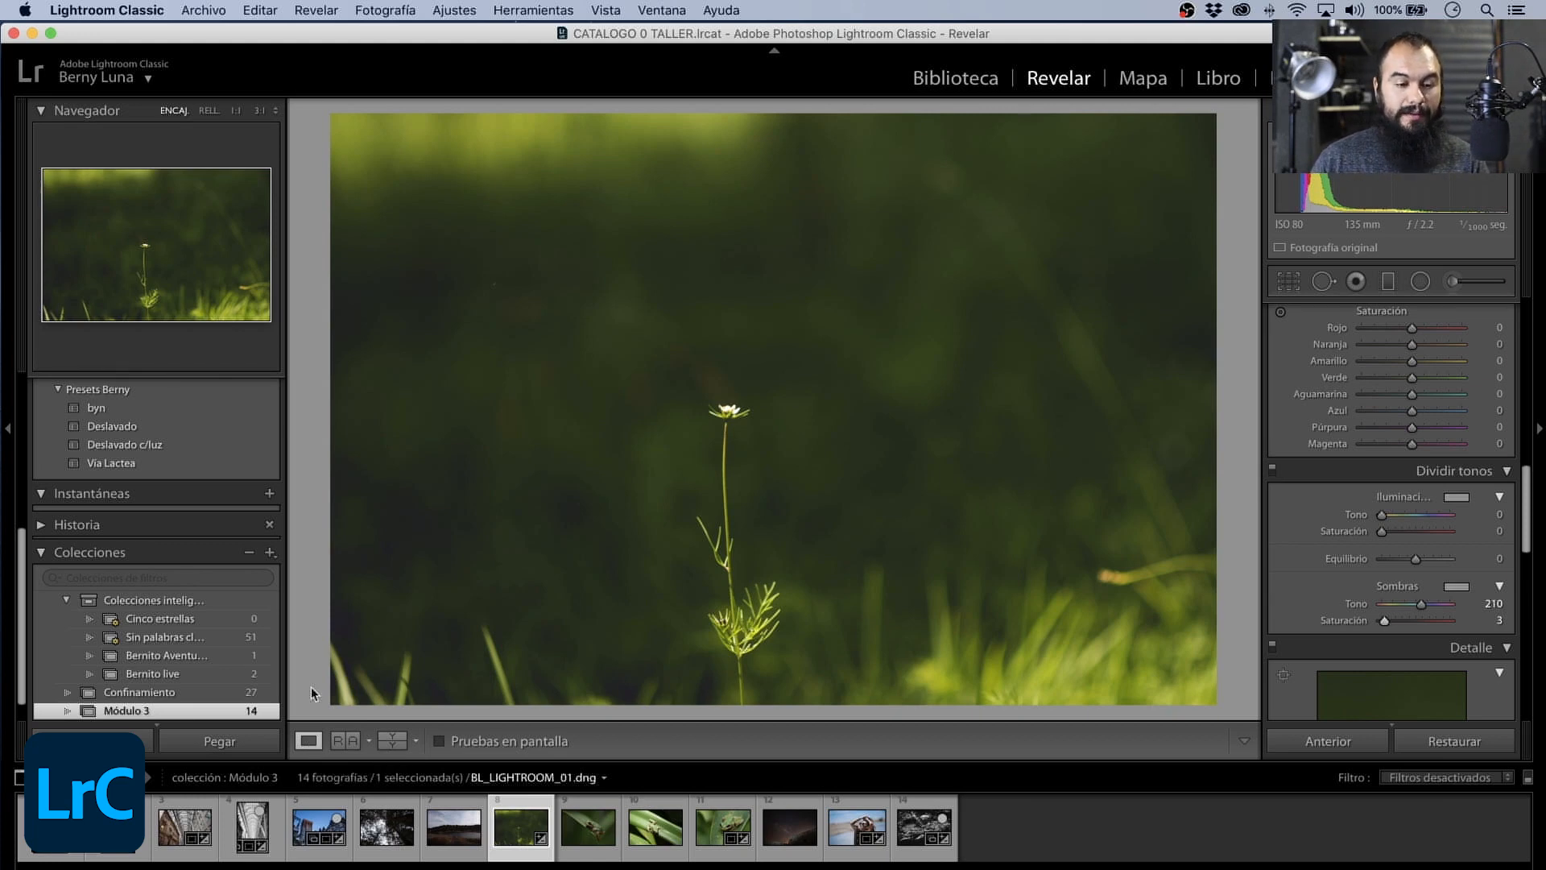
# - Start a new develop preset from the flower photo's settings and name it "Efecto Deslavado"
pyautogui.scroll(3, 207, 403)
pyautogui.scroll(4, 207, 400)
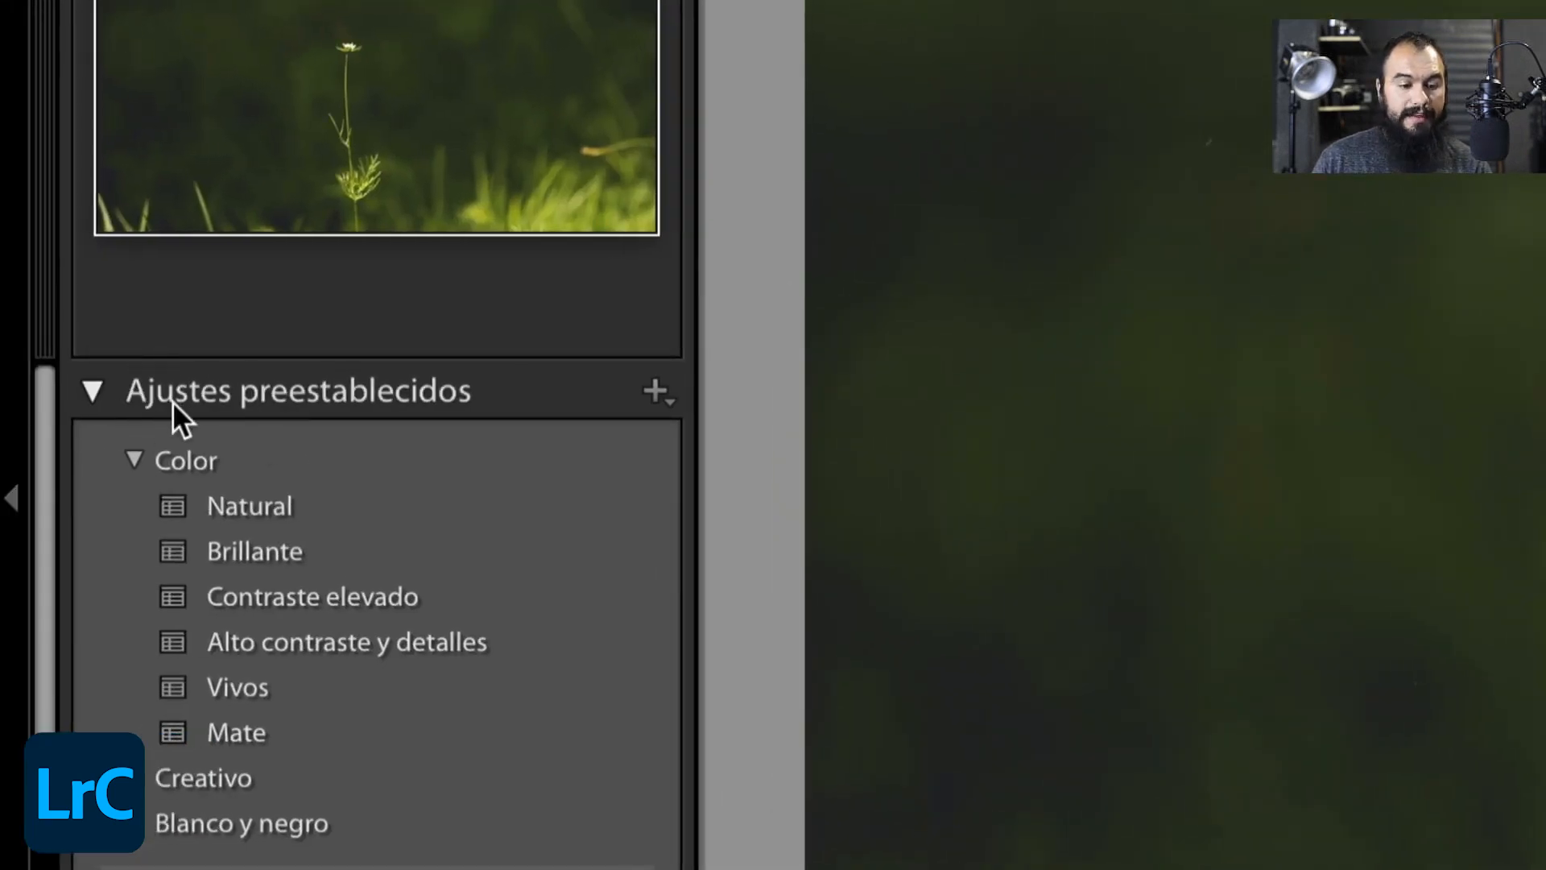
pyautogui.click(653, 391)
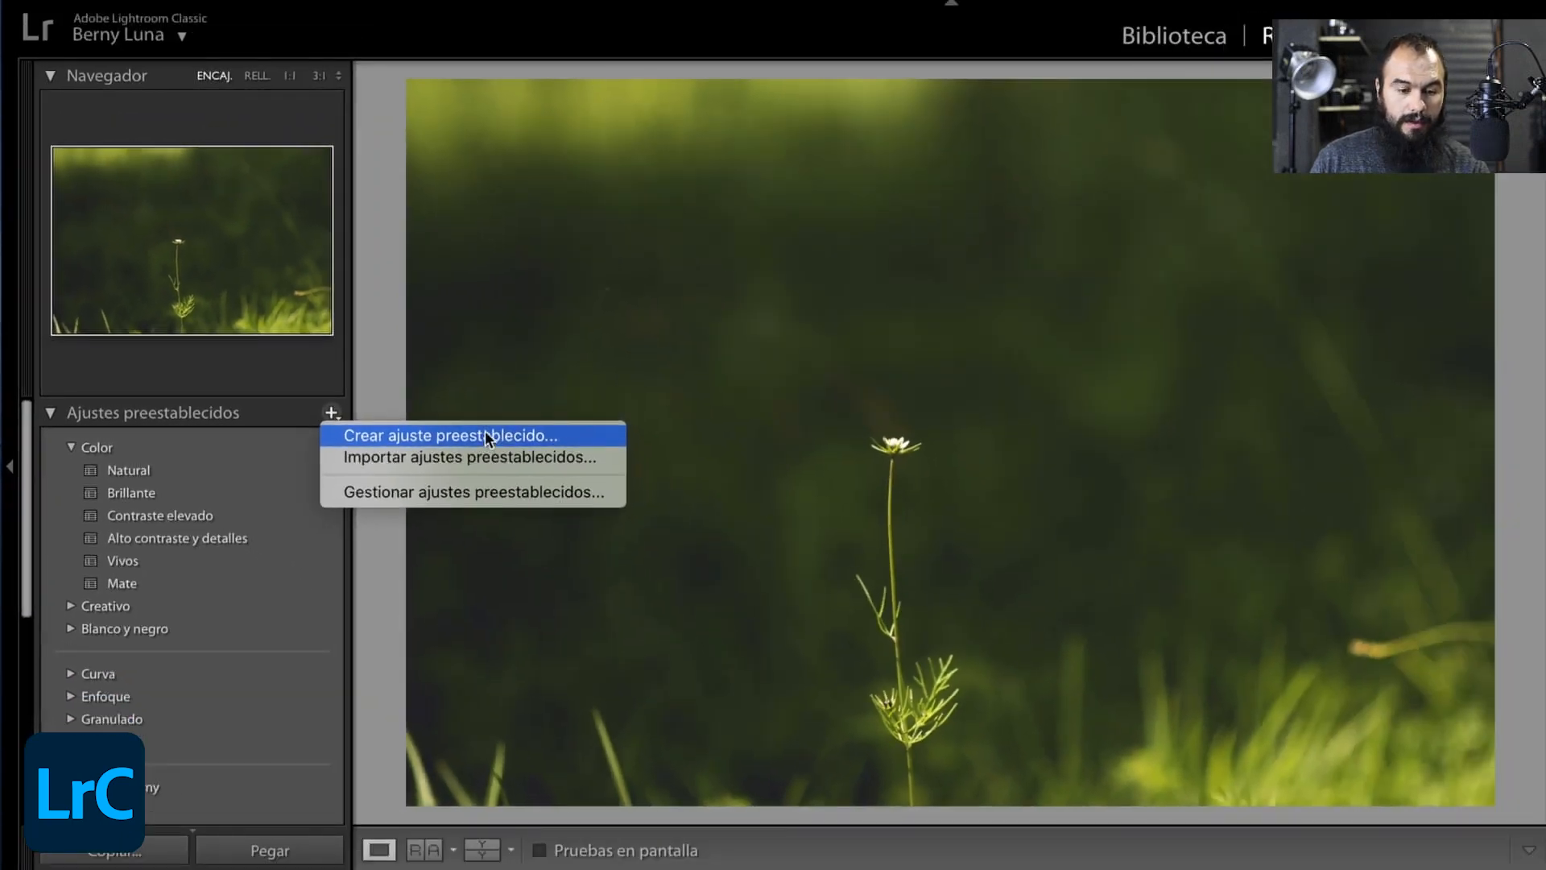
pyautogui.click(485, 436)
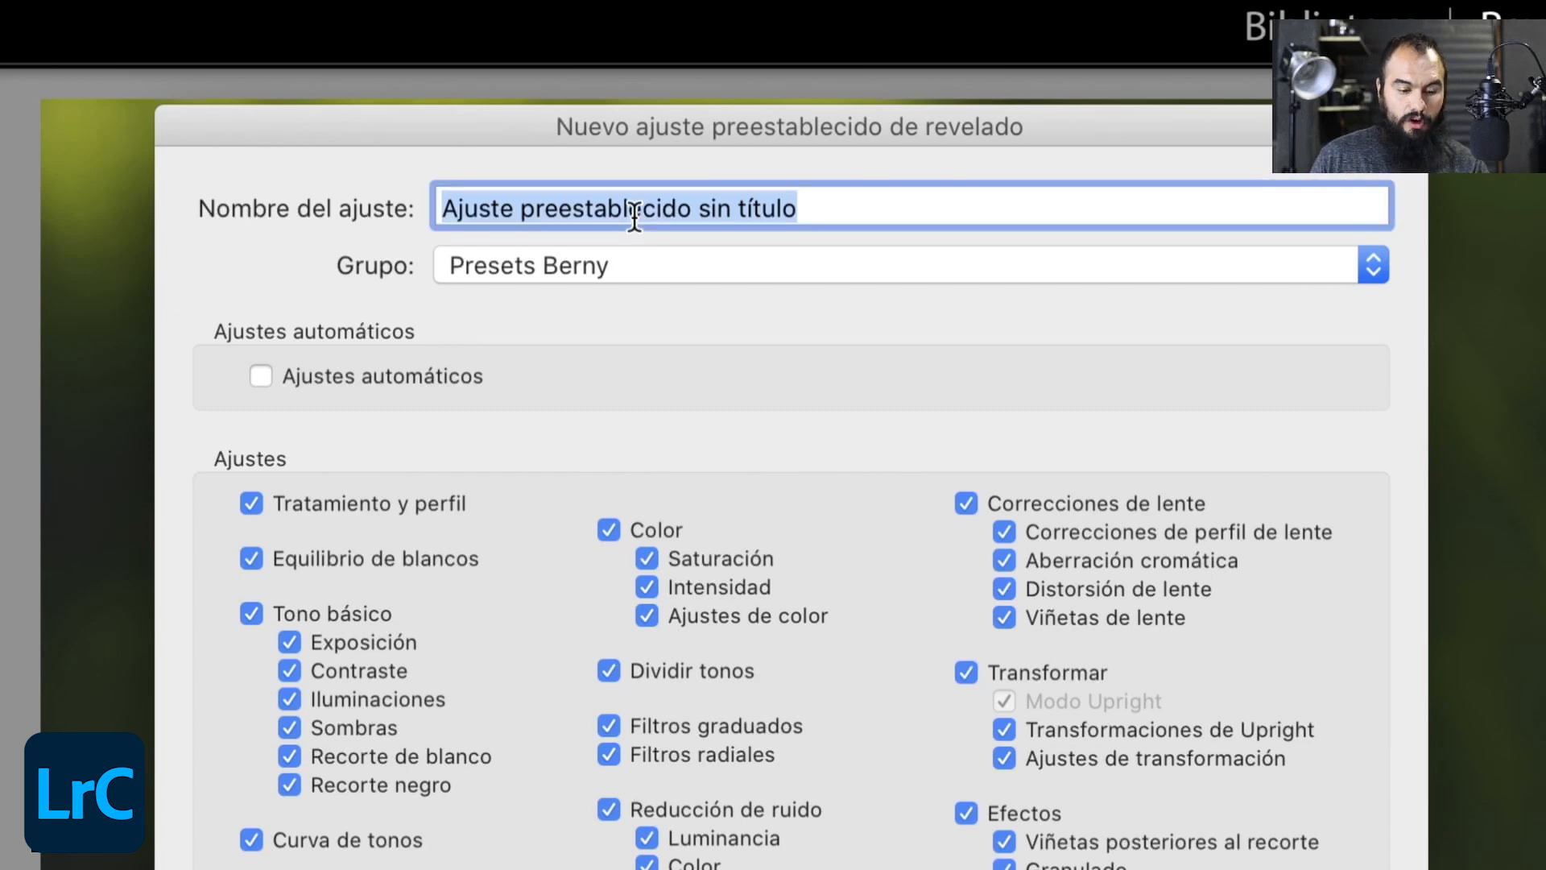
pyautogui.write('E')
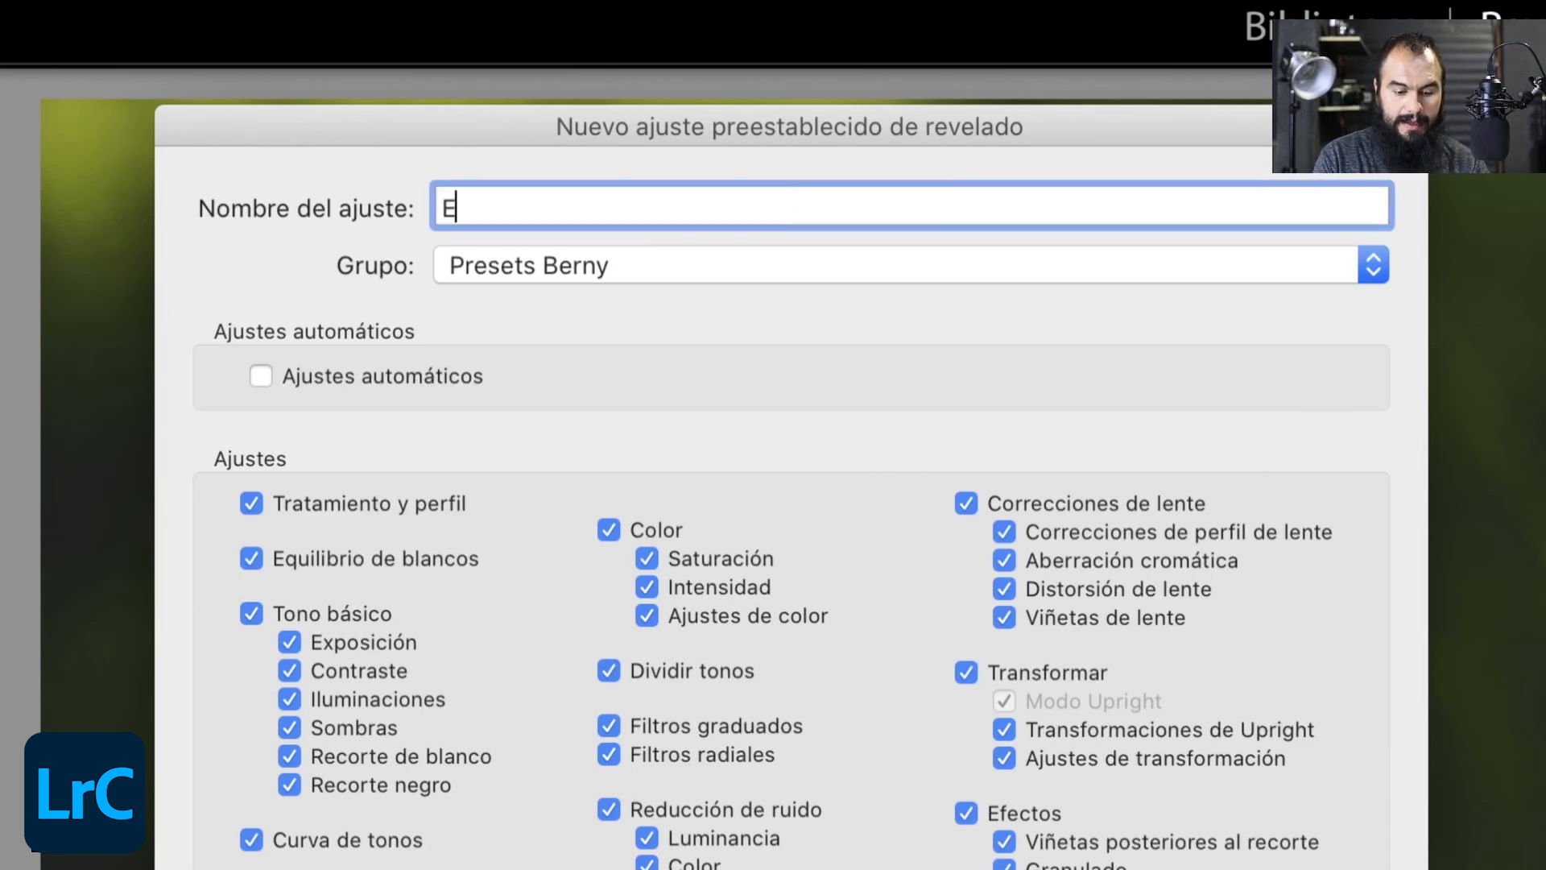
pyautogui.write('fecto des')
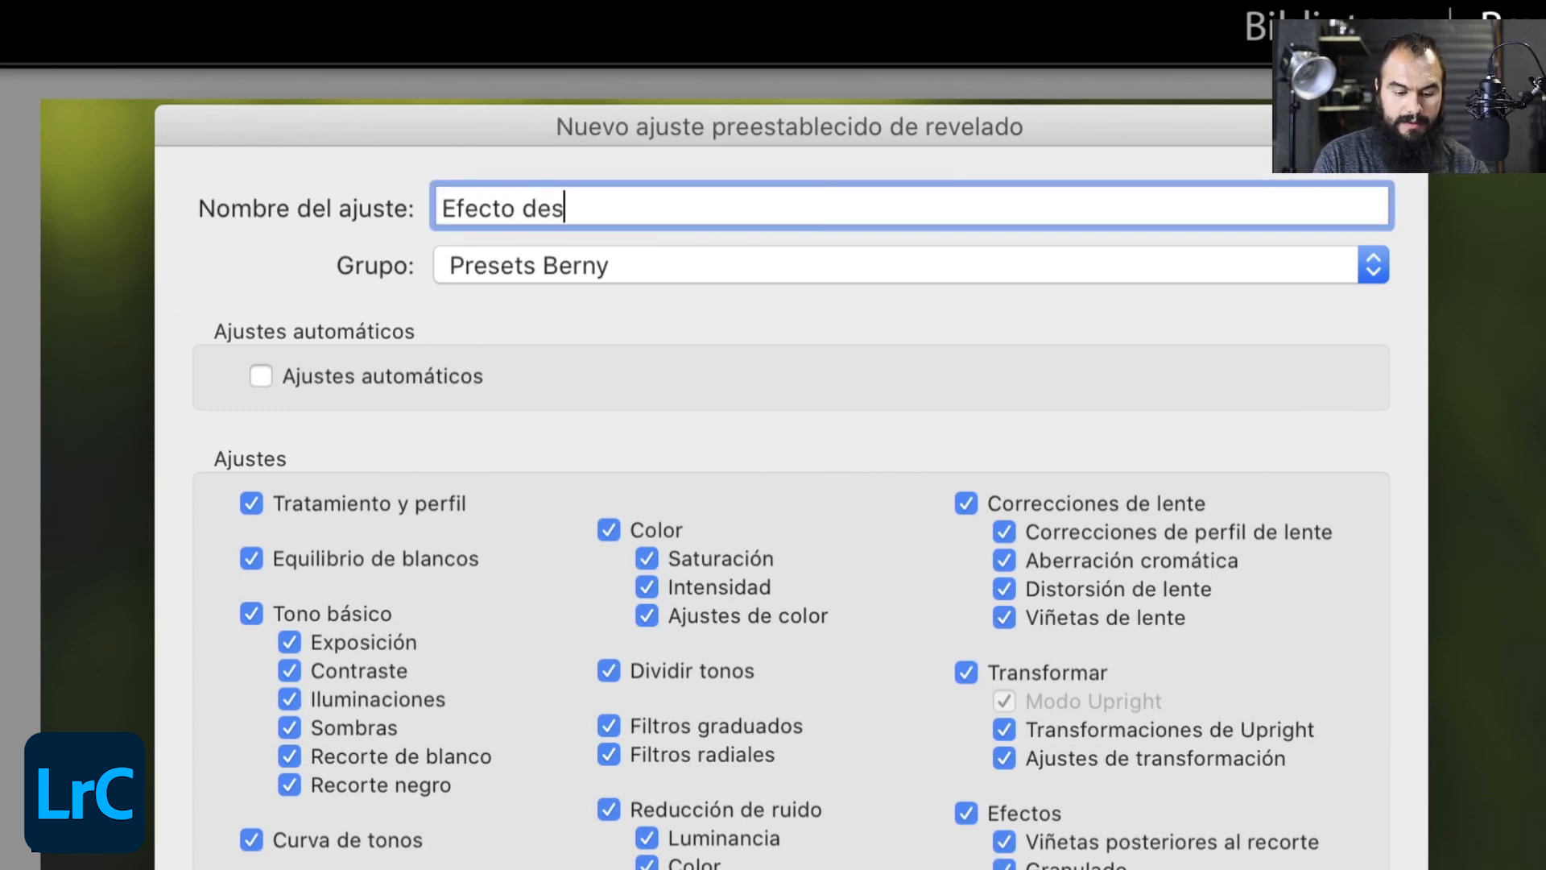
pyautogui.write('lavado')
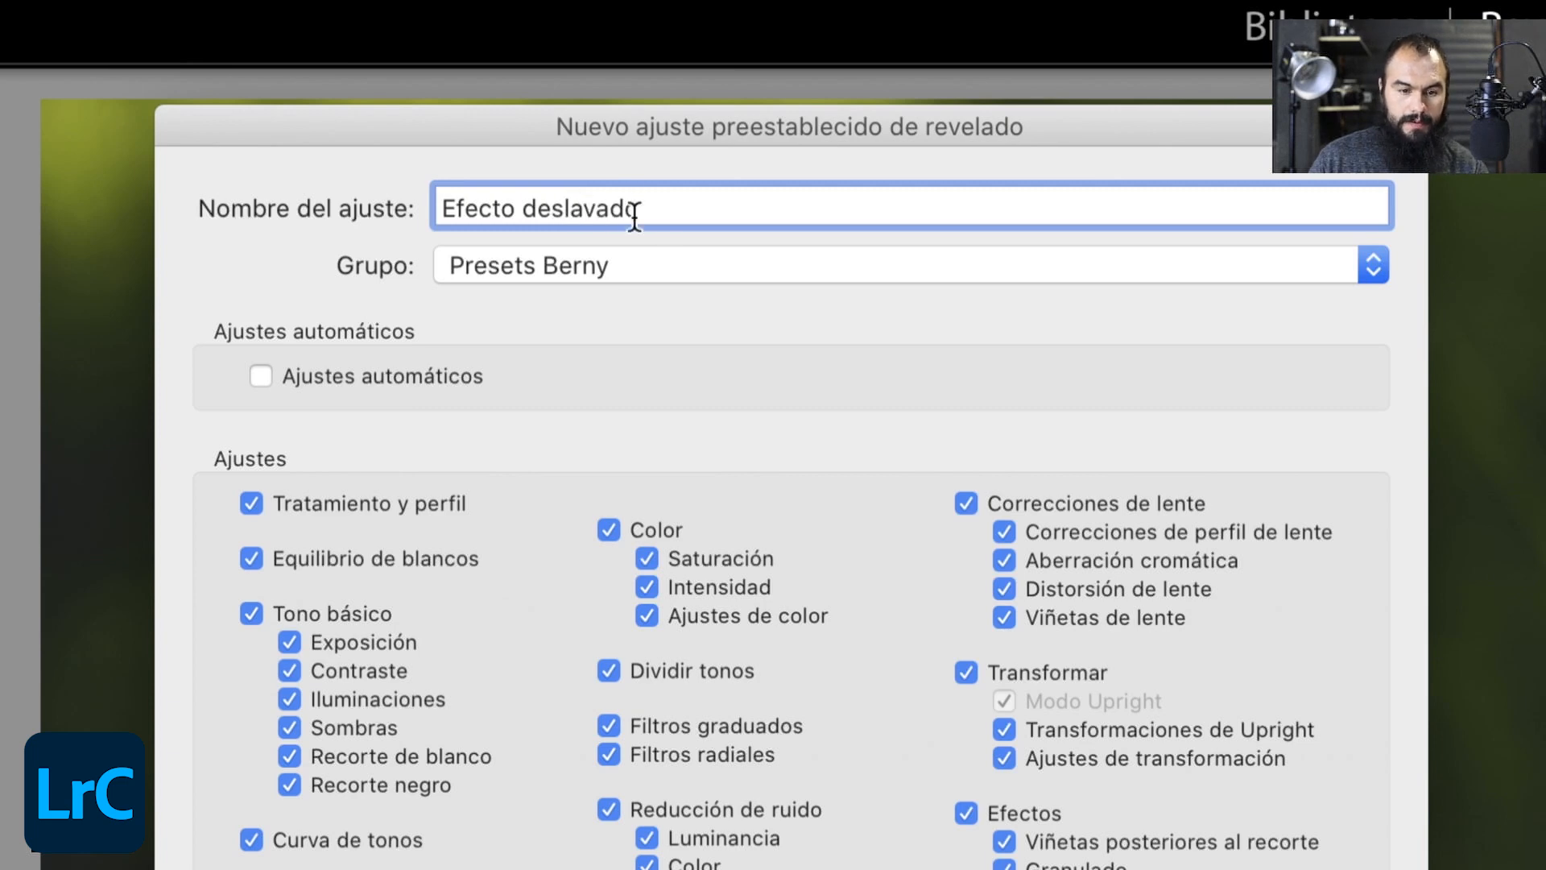
pyautogui.click(533, 223)
pyautogui.press('BackSpace')
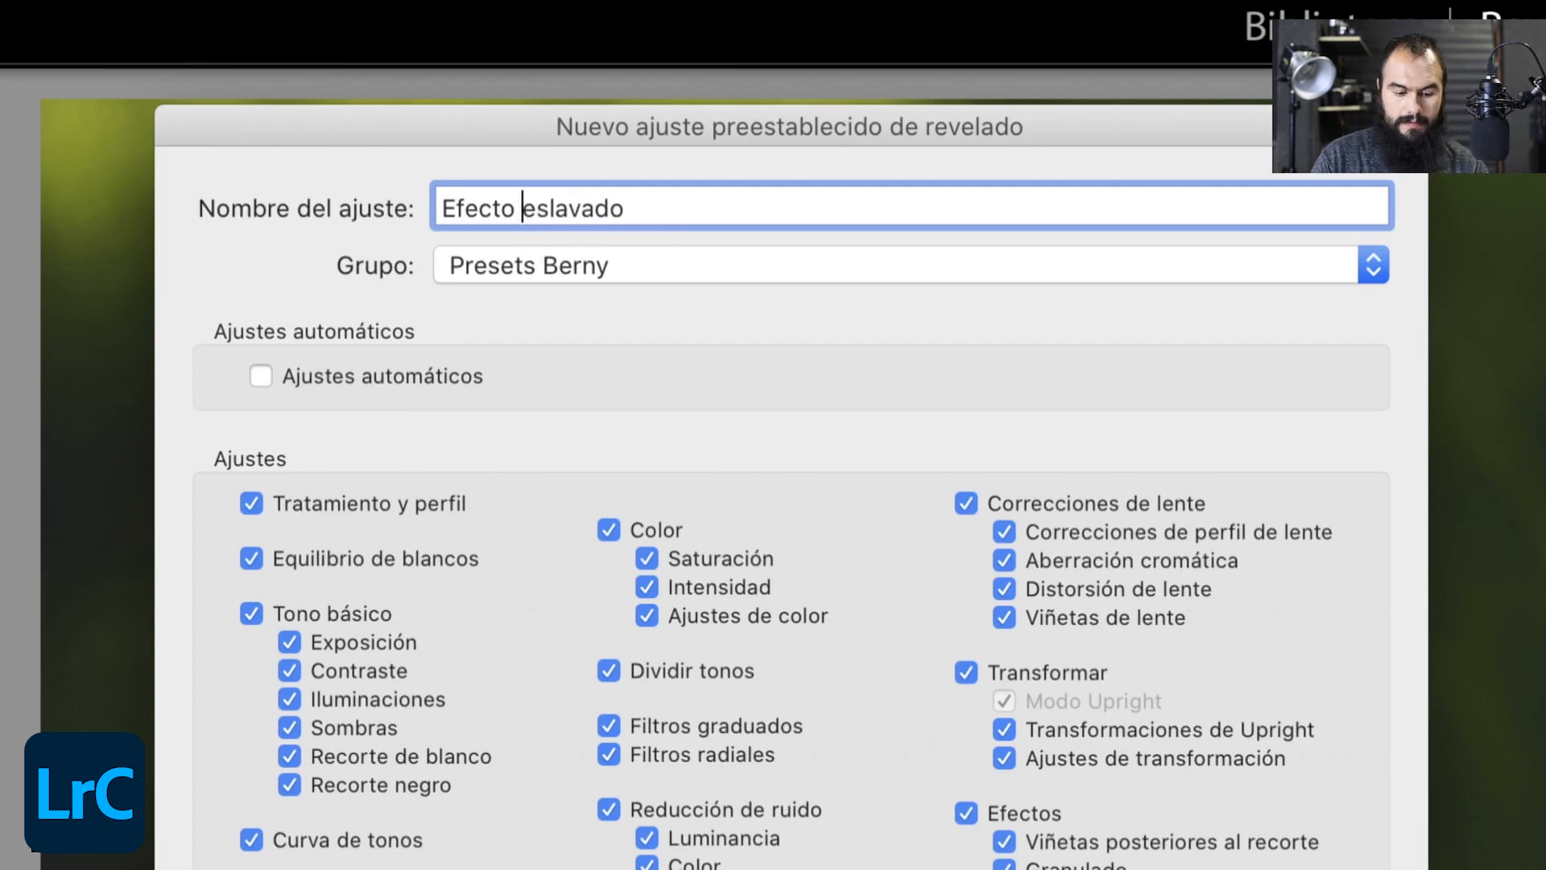
pyautogui.write('D')
# - Create a new preset group named "Taller de Lightroom Presets" for the Efecto Deslavado preset
pyautogui.click(567, 275)
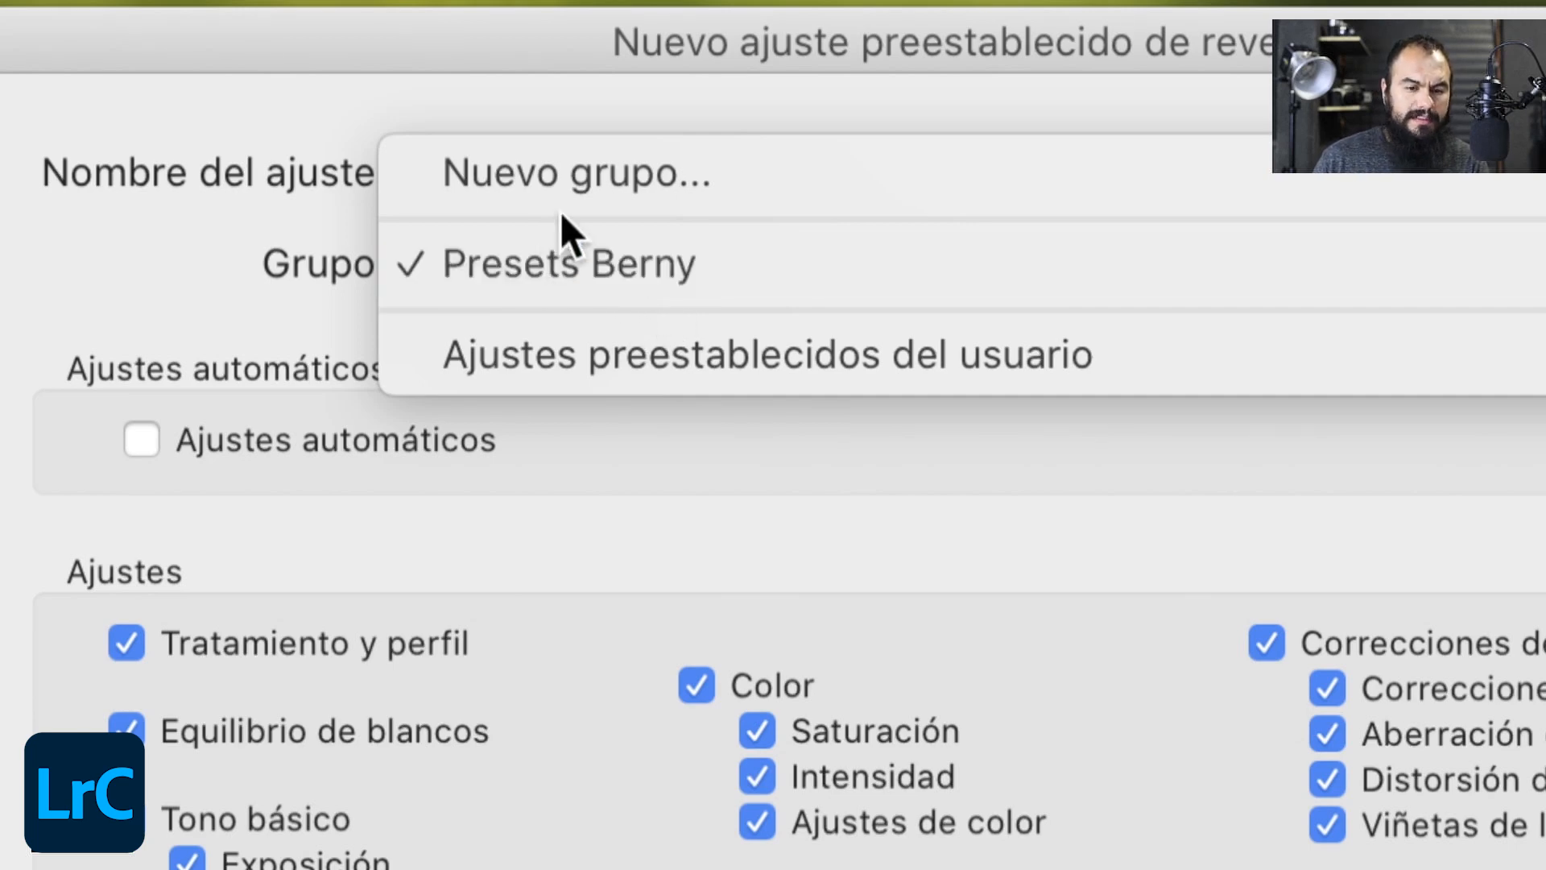
pyautogui.click(573, 175)
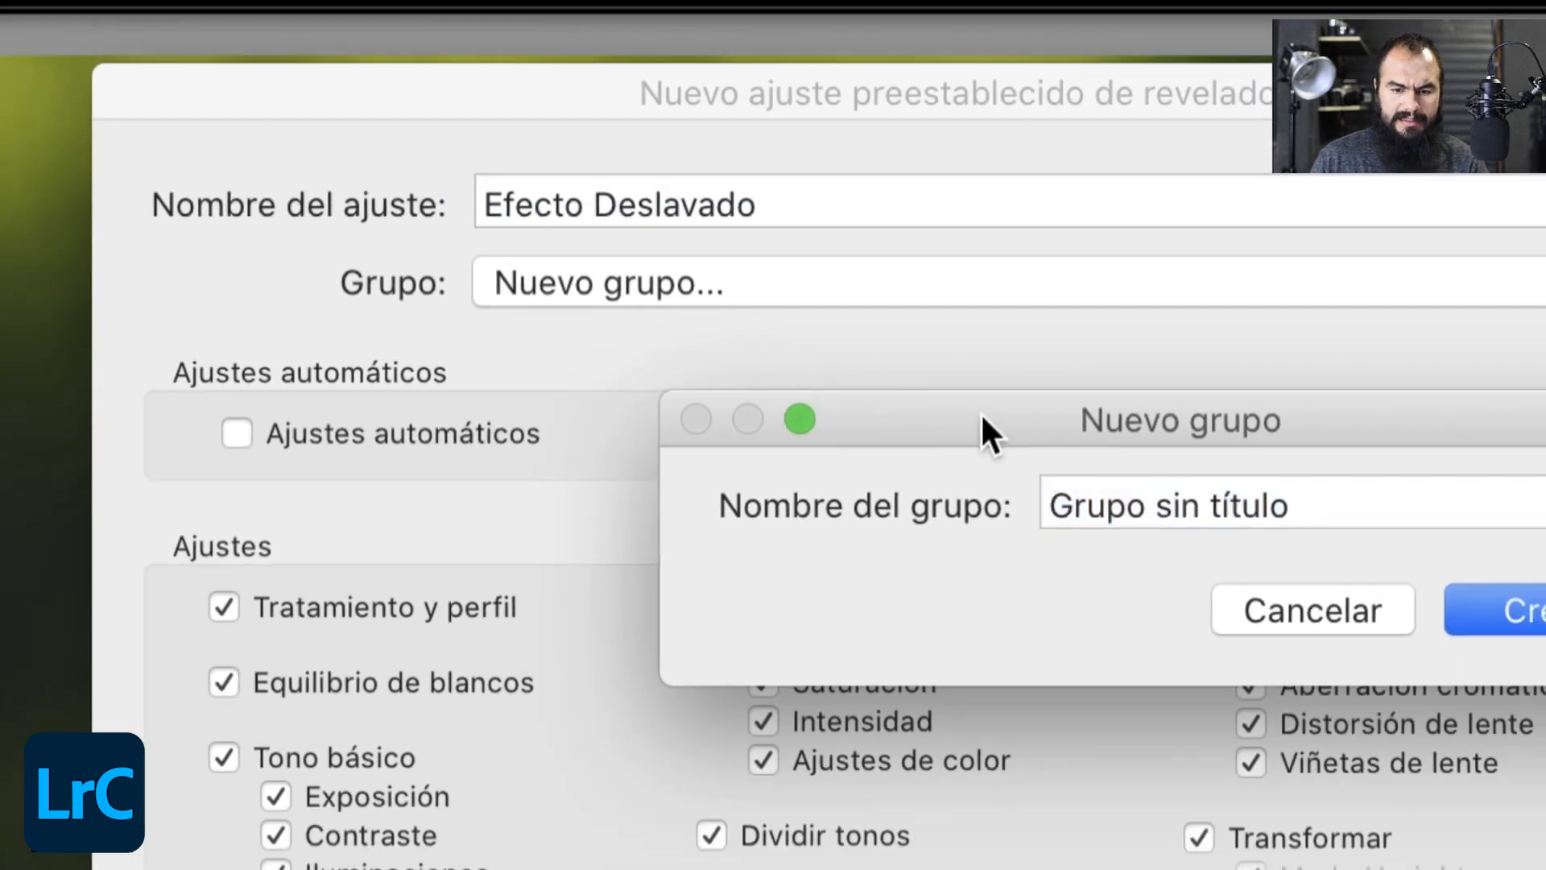
pyautogui.moveTo(1004, 417); pyautogui.dragTo(727, 423)
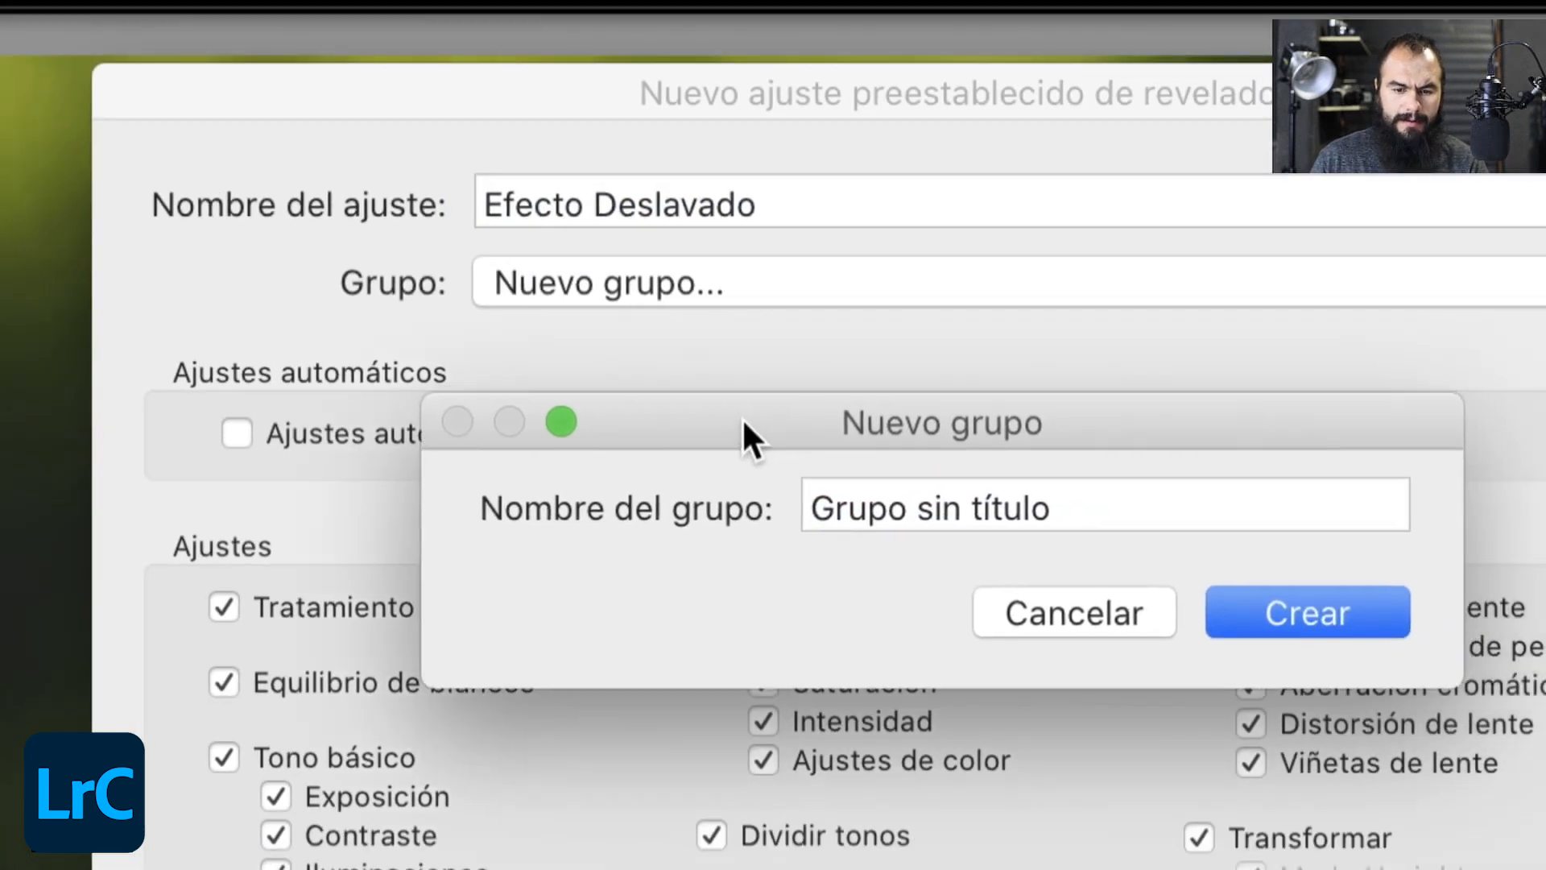
pyautogui.click(859, 508)
pyautogui.write('Tal')
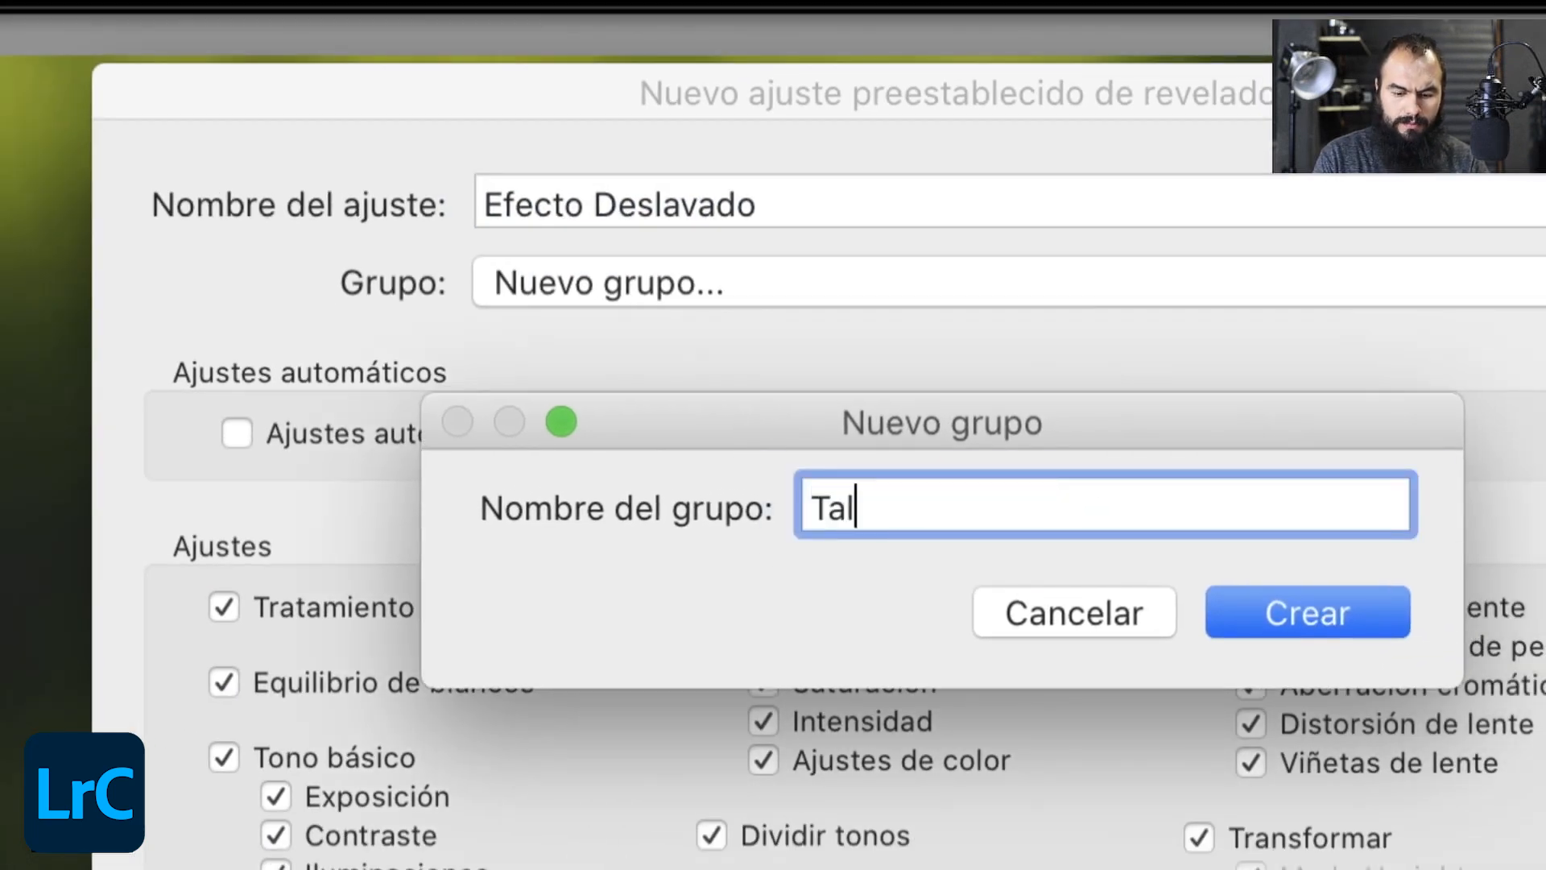
pyautogui.write('ler')
pyautogui.press('BackSpace')
pyautogui.write('er de ')
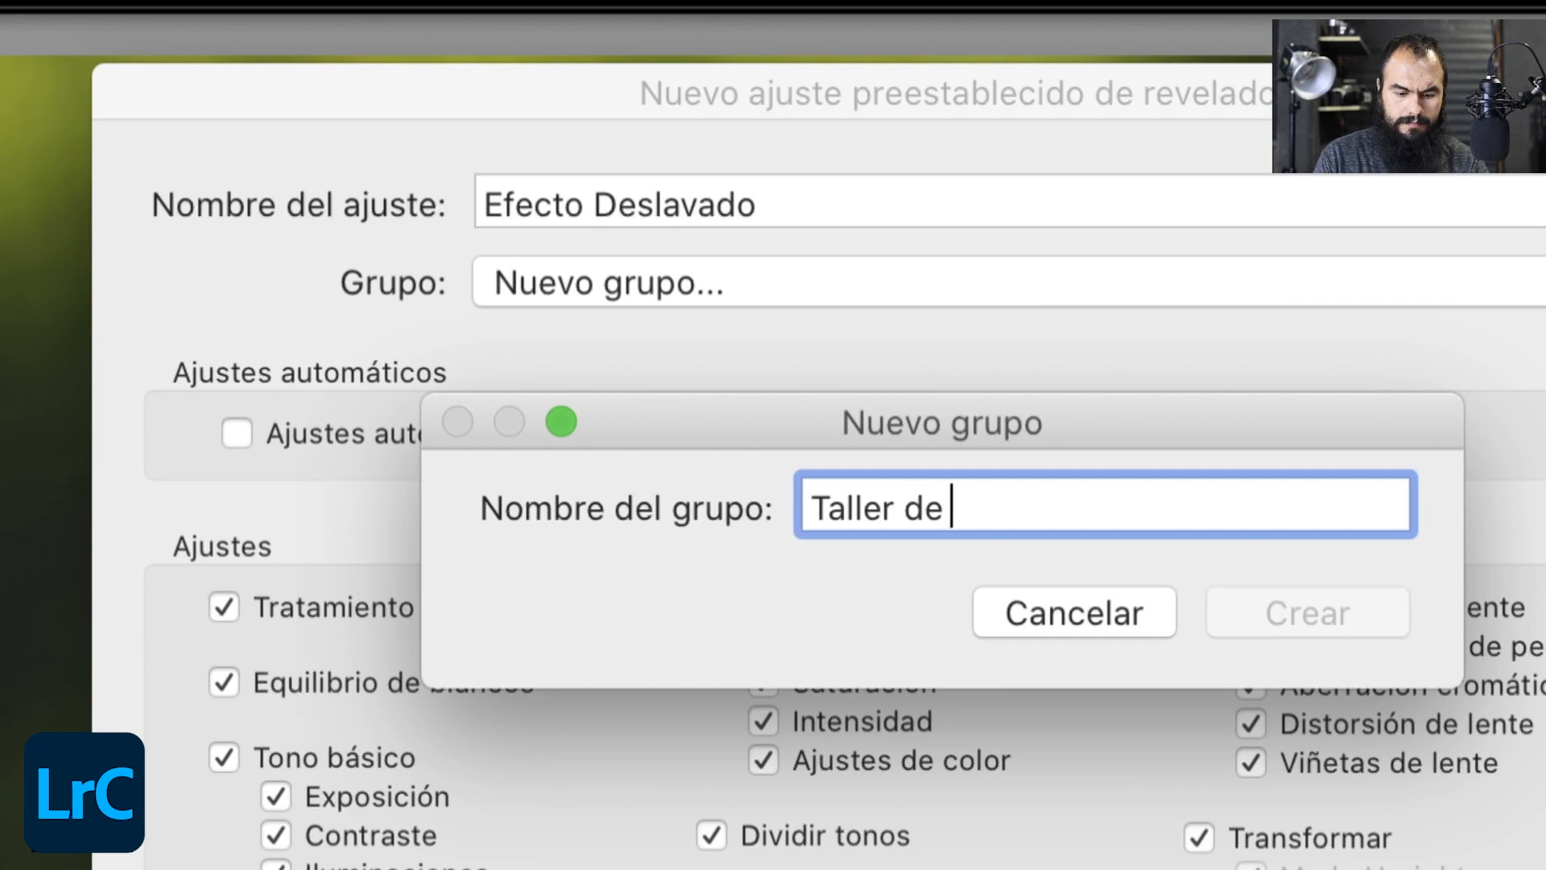
pyautogui.write('lIGHT')
pyautogui.press('BackSpace')
pyautogui.press('BackSpace')
pyautogui.press('BackSpace')
pyautogui.press('BackSpace')
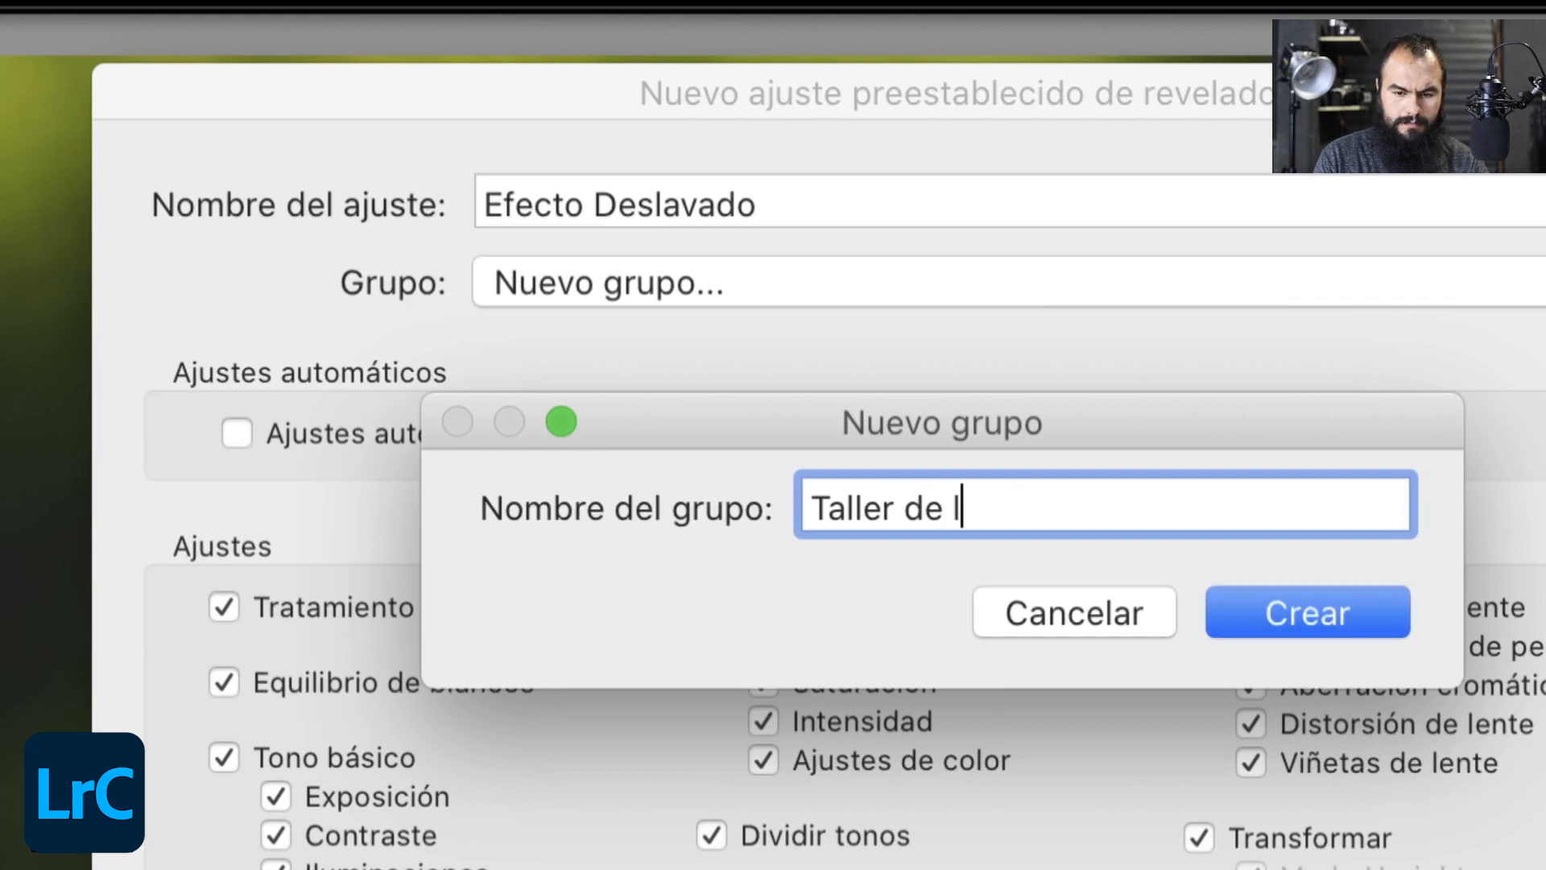
pyautogui.press('BackSpace')
pyautogui.write('Light')
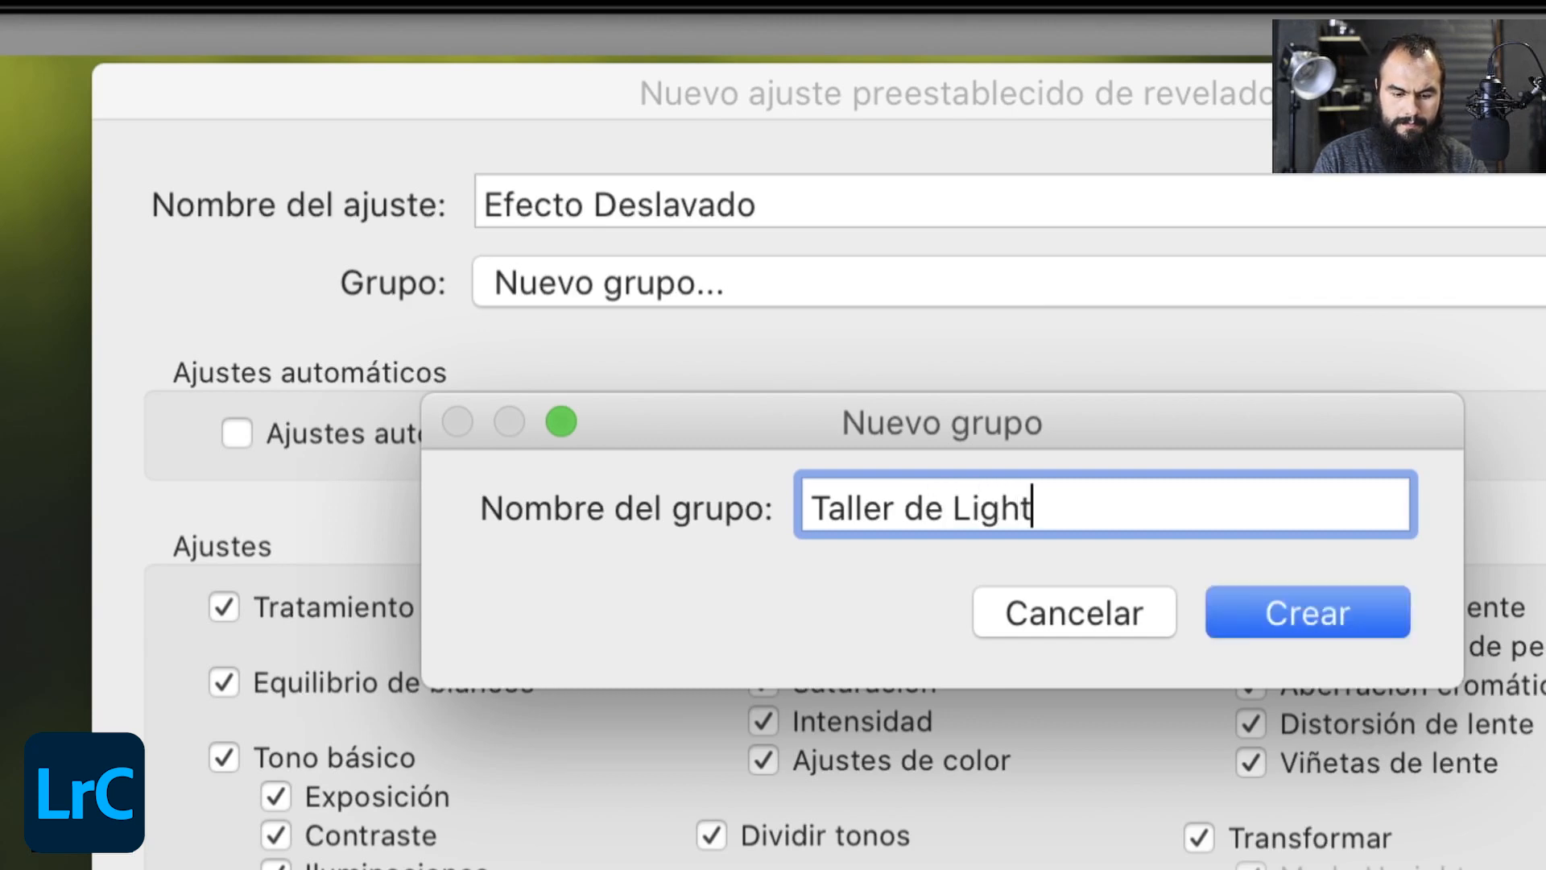
pyautogui.write('room Prsets')
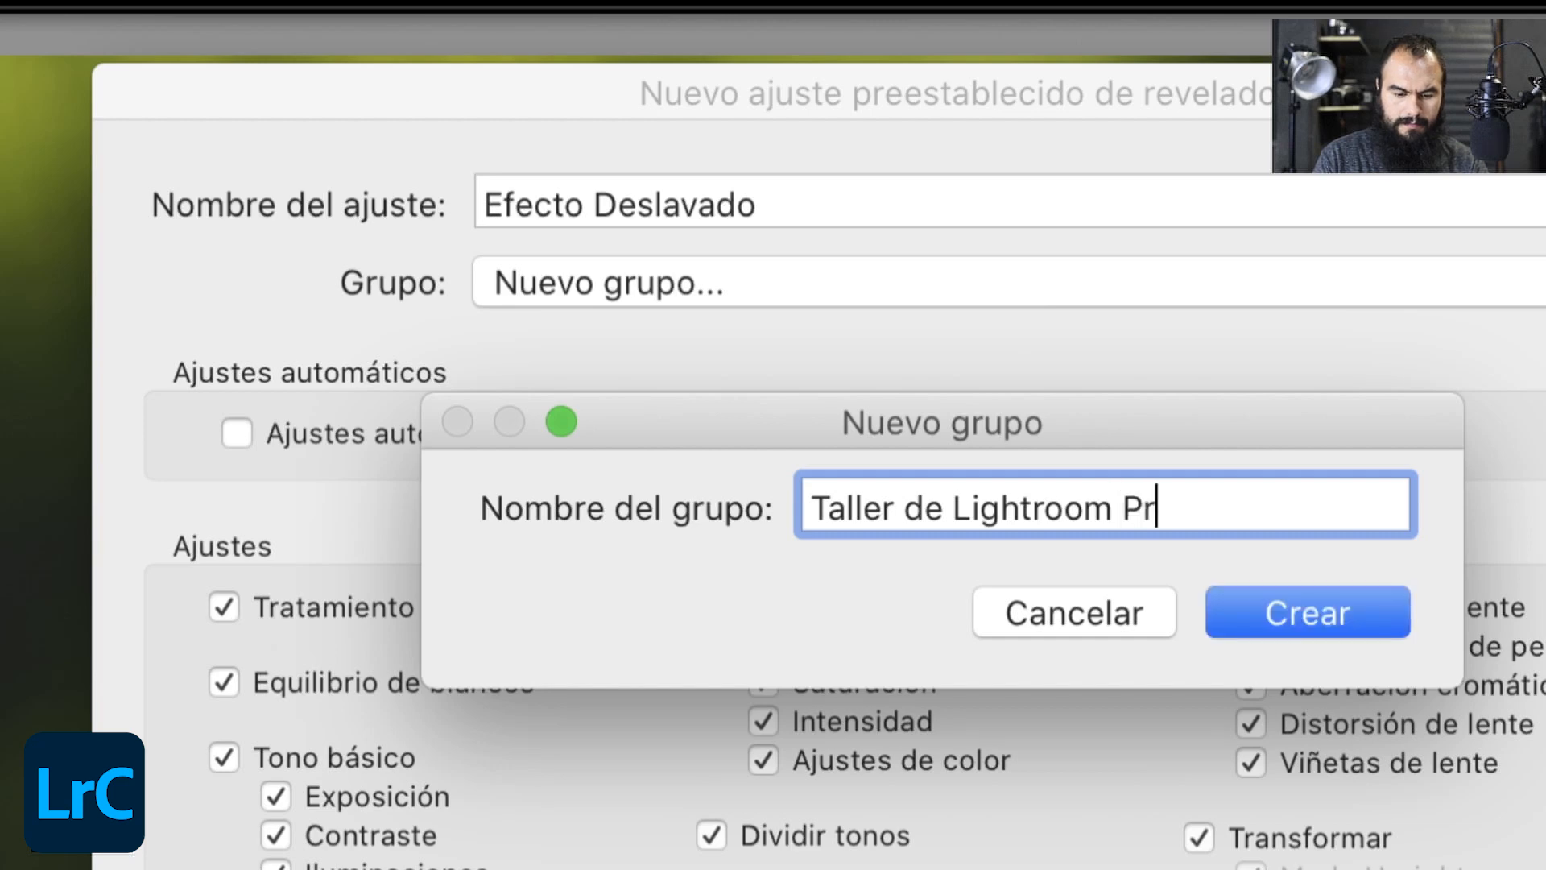
pyautogui.press('Left')
pyautogui.press('Left')
pyautogui.press('Left')
pyautogui.press('Left')
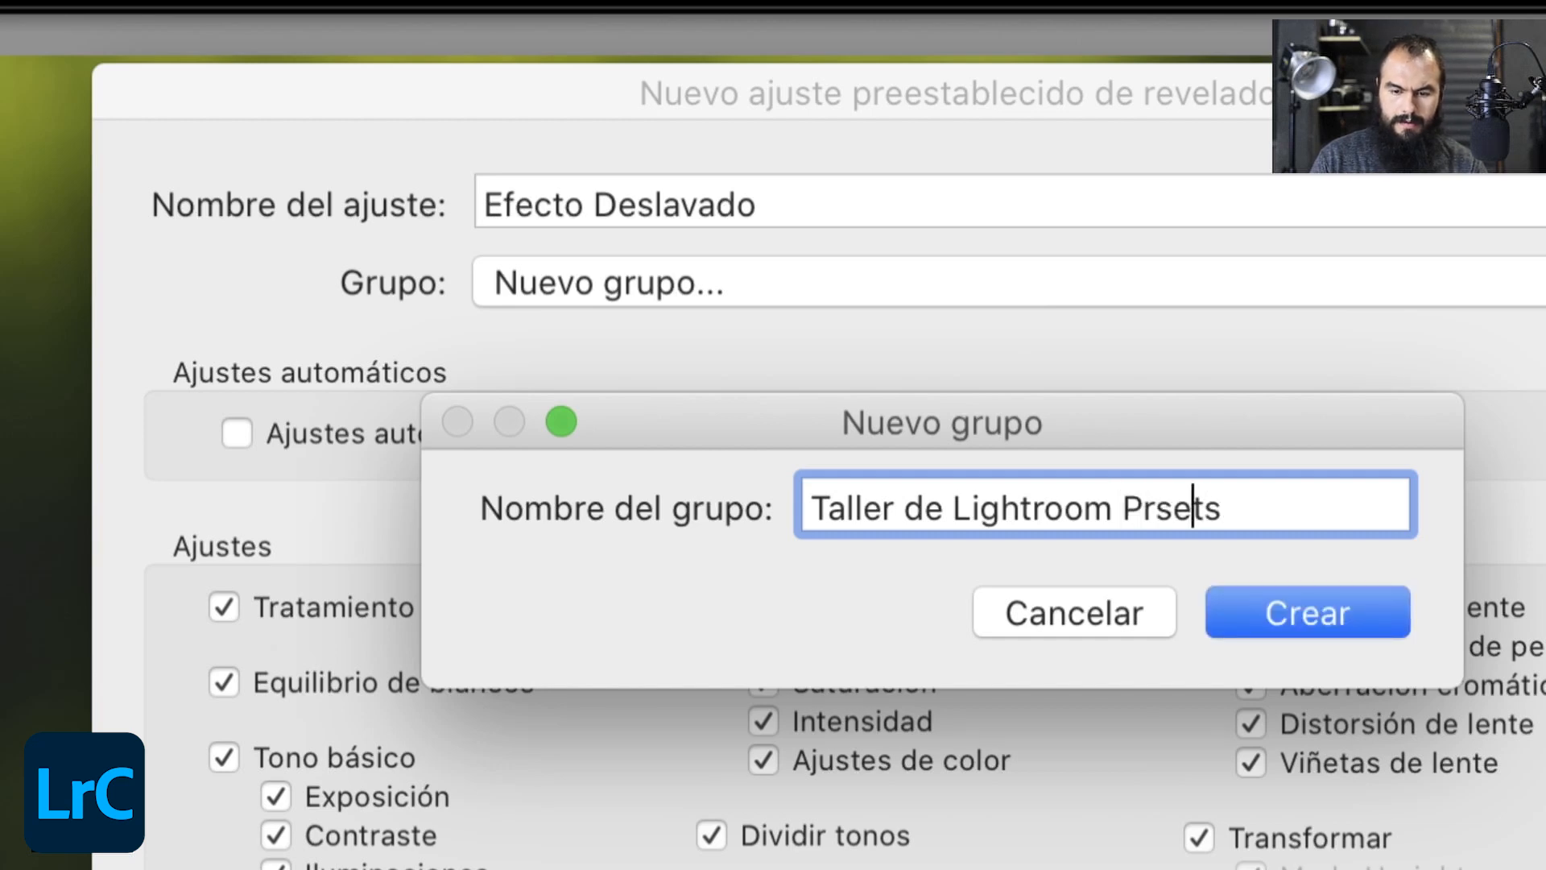
pyautogui.write('e')
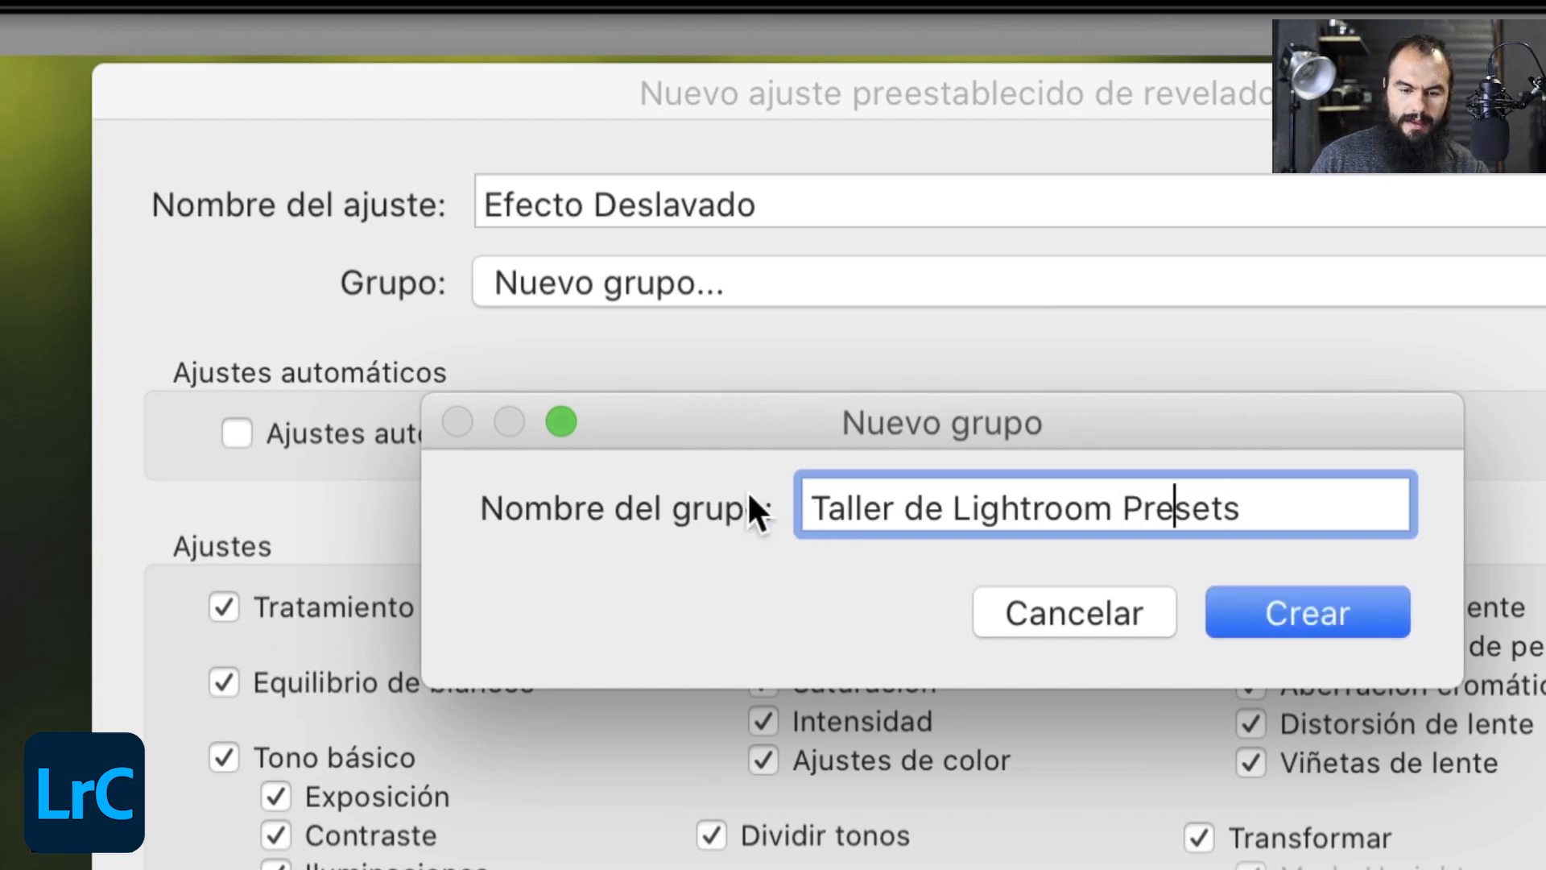
pyautogui.click(1264, 611)
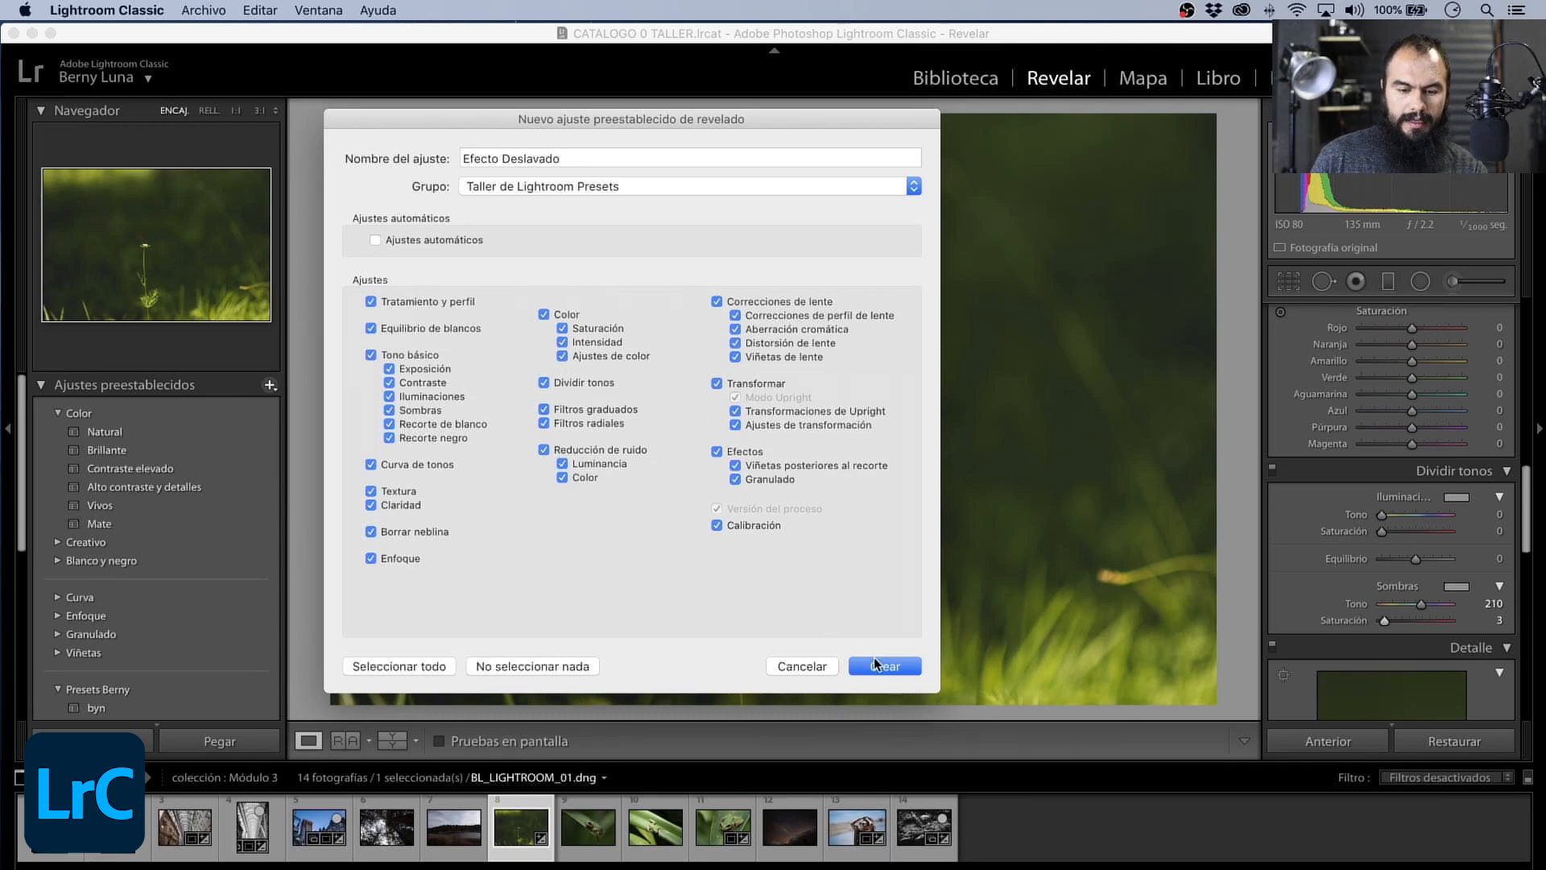
# - Save the preset with all available settings included and expand the Taller de Lightroom Presets group to show it
pyautogui.click(878, 665)
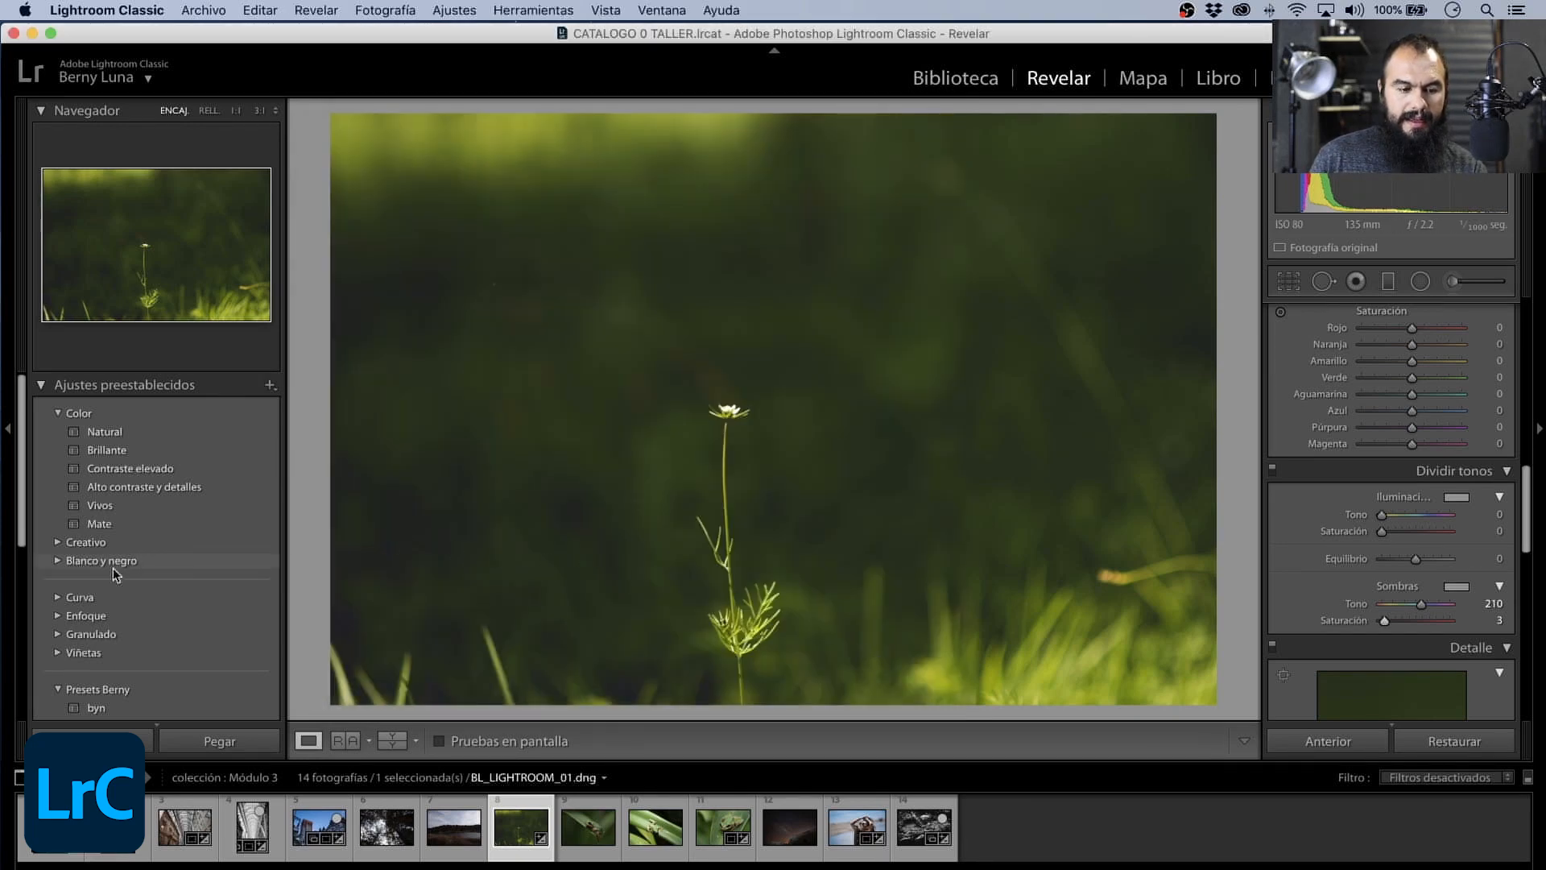
pyautogui.scroll(-5, 62, 573)
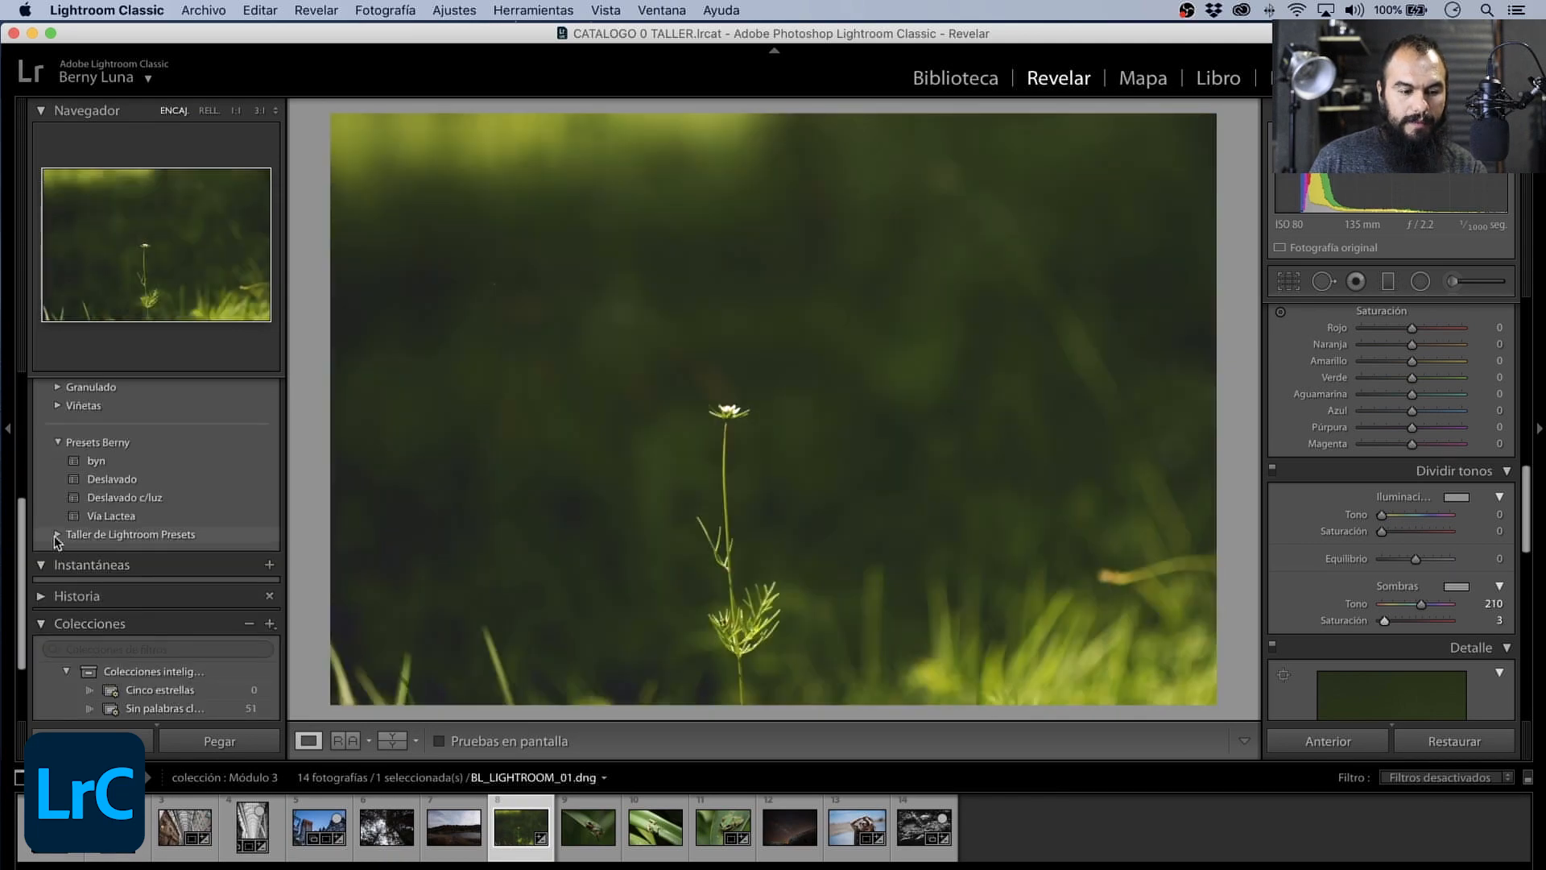
pyautogui.click(57, 535)
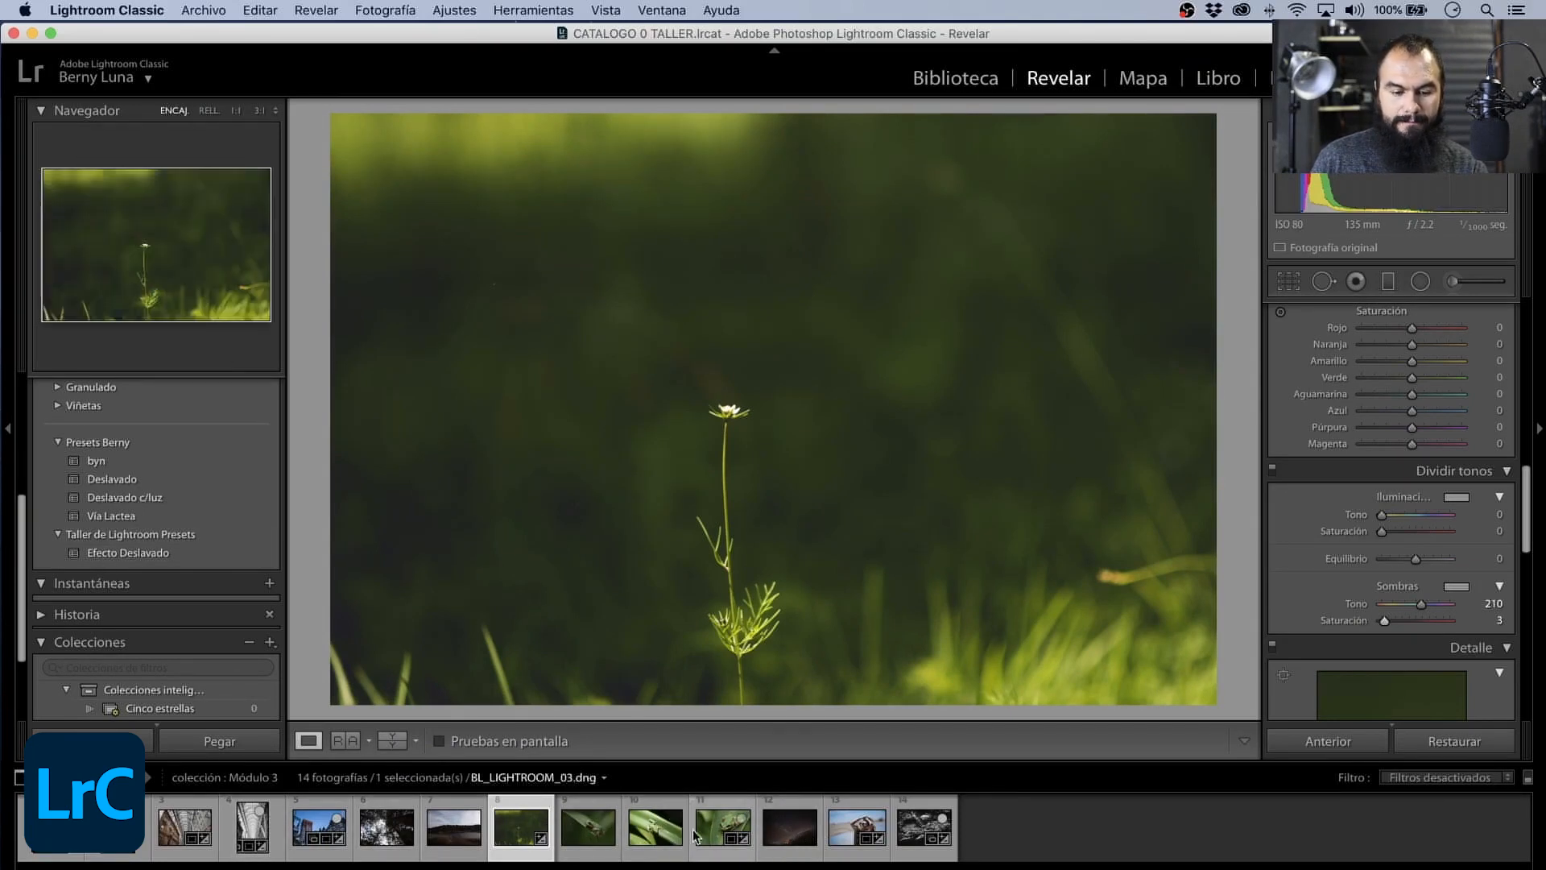
# - Try the Efecto Deslavado preset on the photo of the frog on a leaf, then reset its develop settings
pyautogui.click(603, 838)
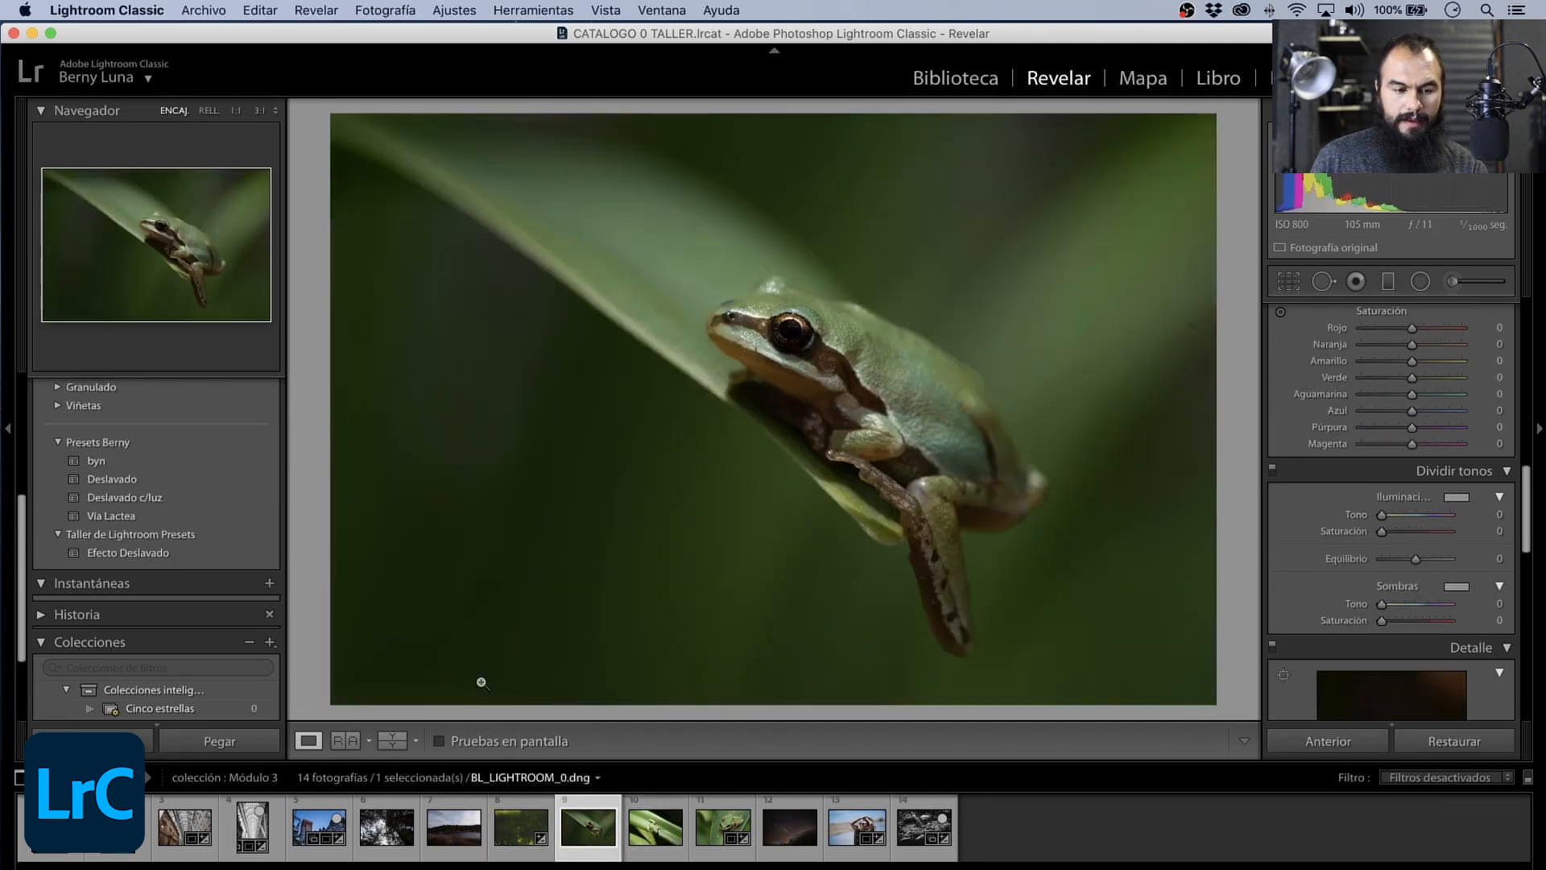
pyautogui.click(161, 554)
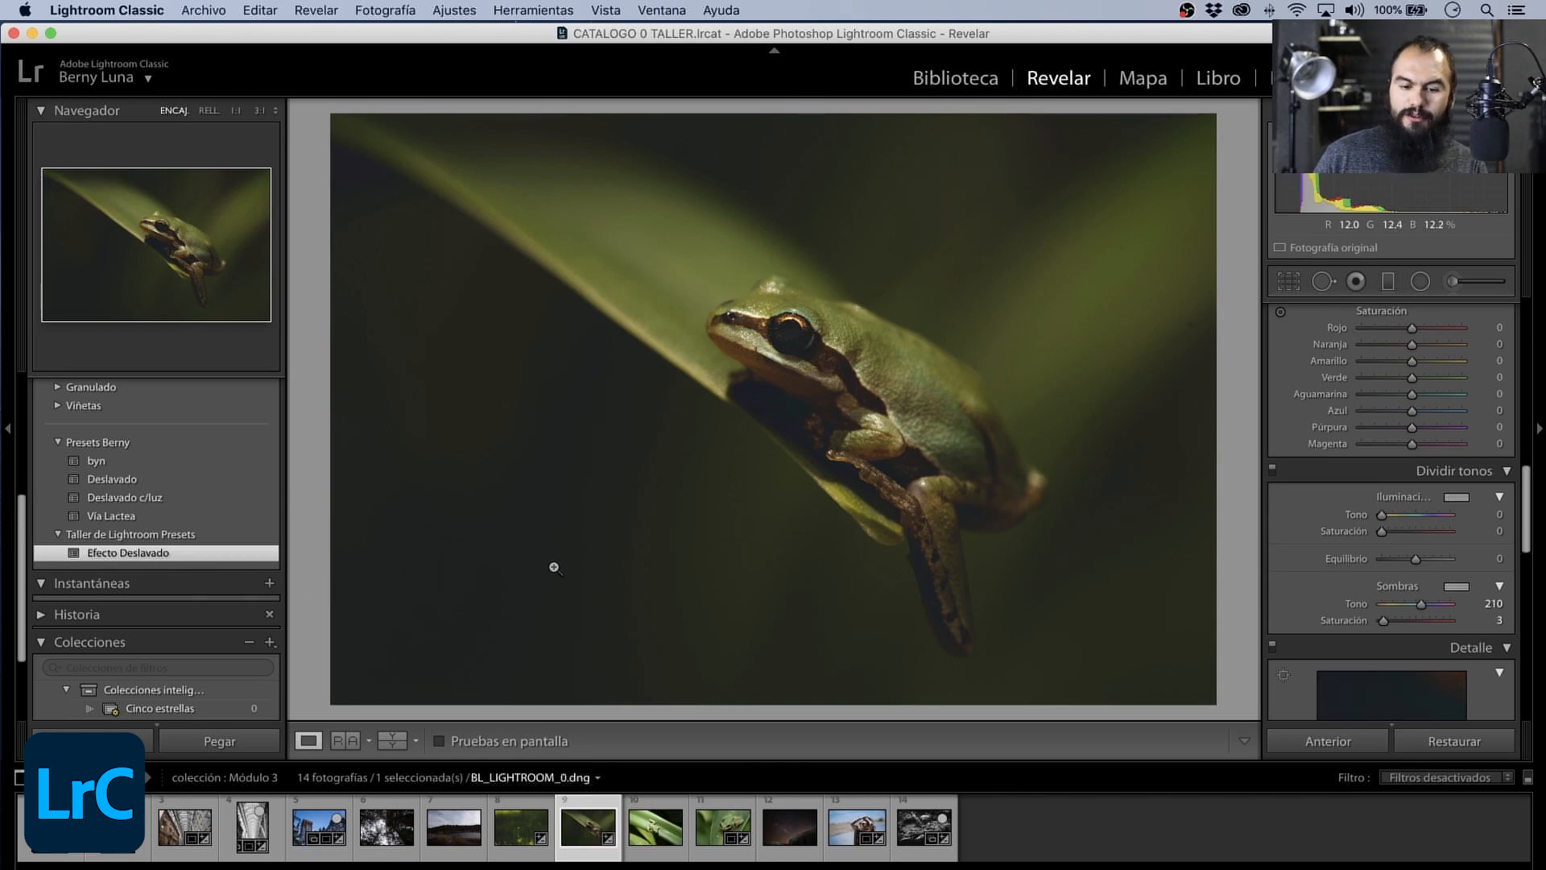
pyautogui.click(1435, 745)
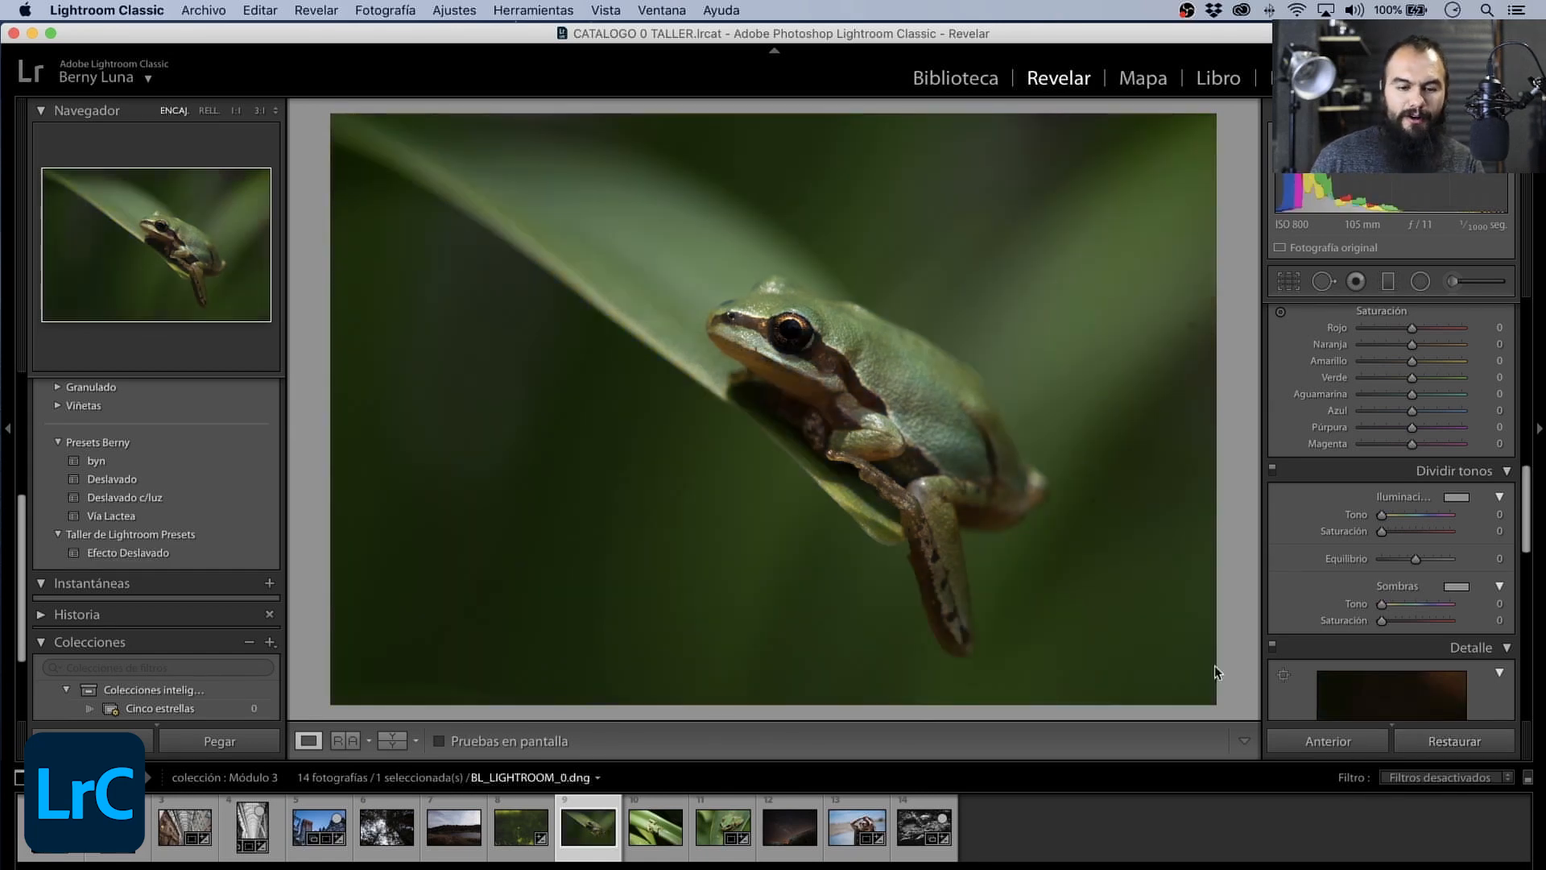
# - Try the Efecto Deslavado preset on the lake landscape BL_LIGHTROOM_10.dng and restore the photo's original settings
pyautogui.click(453, 829)
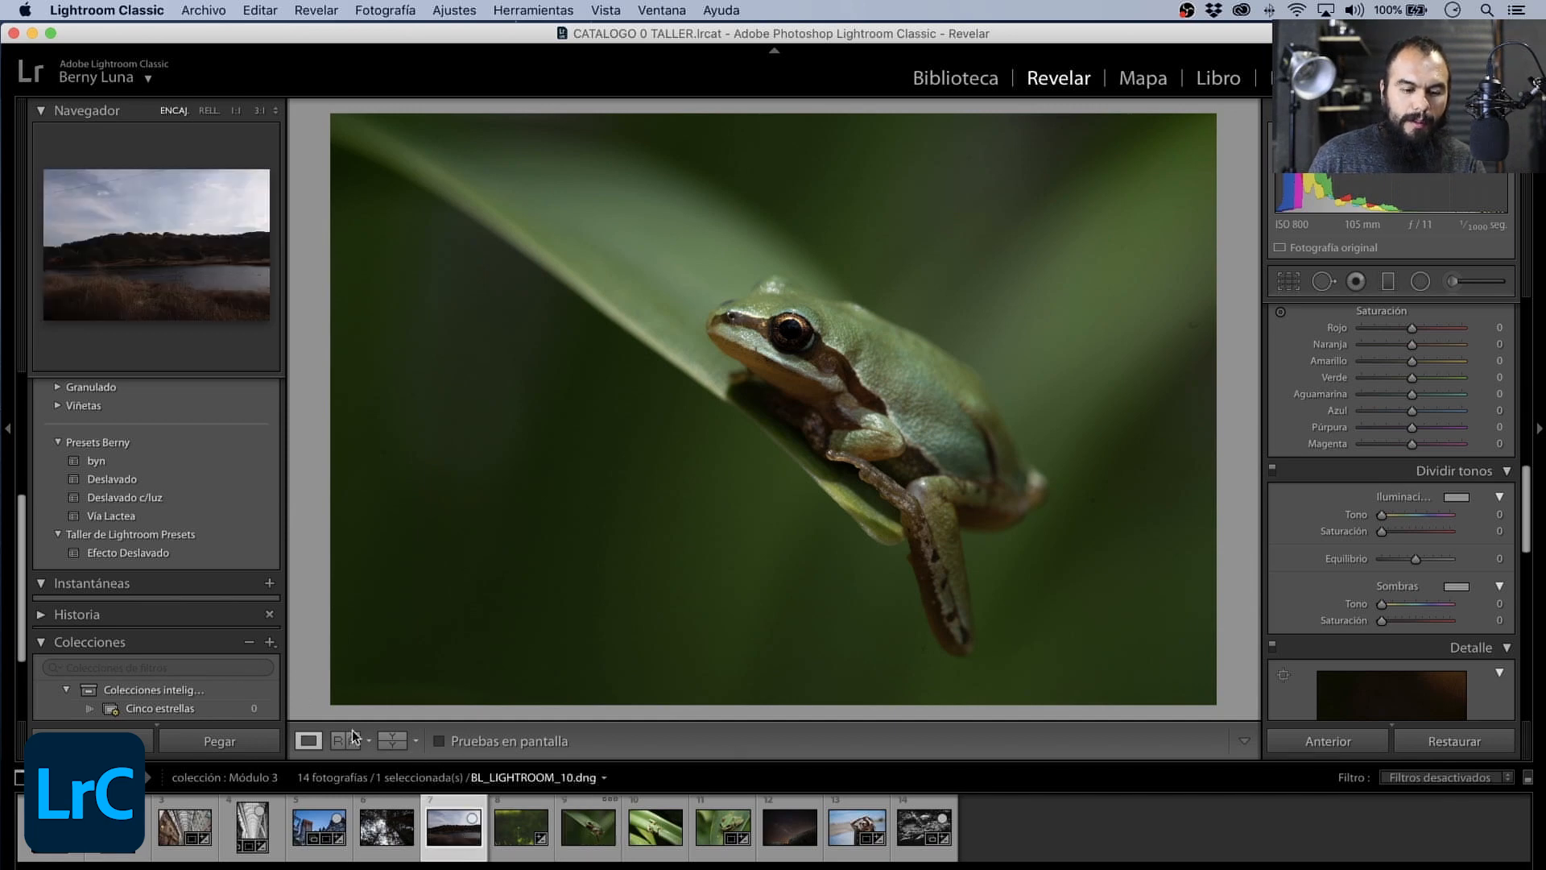
pyautogui.click(150, 552)
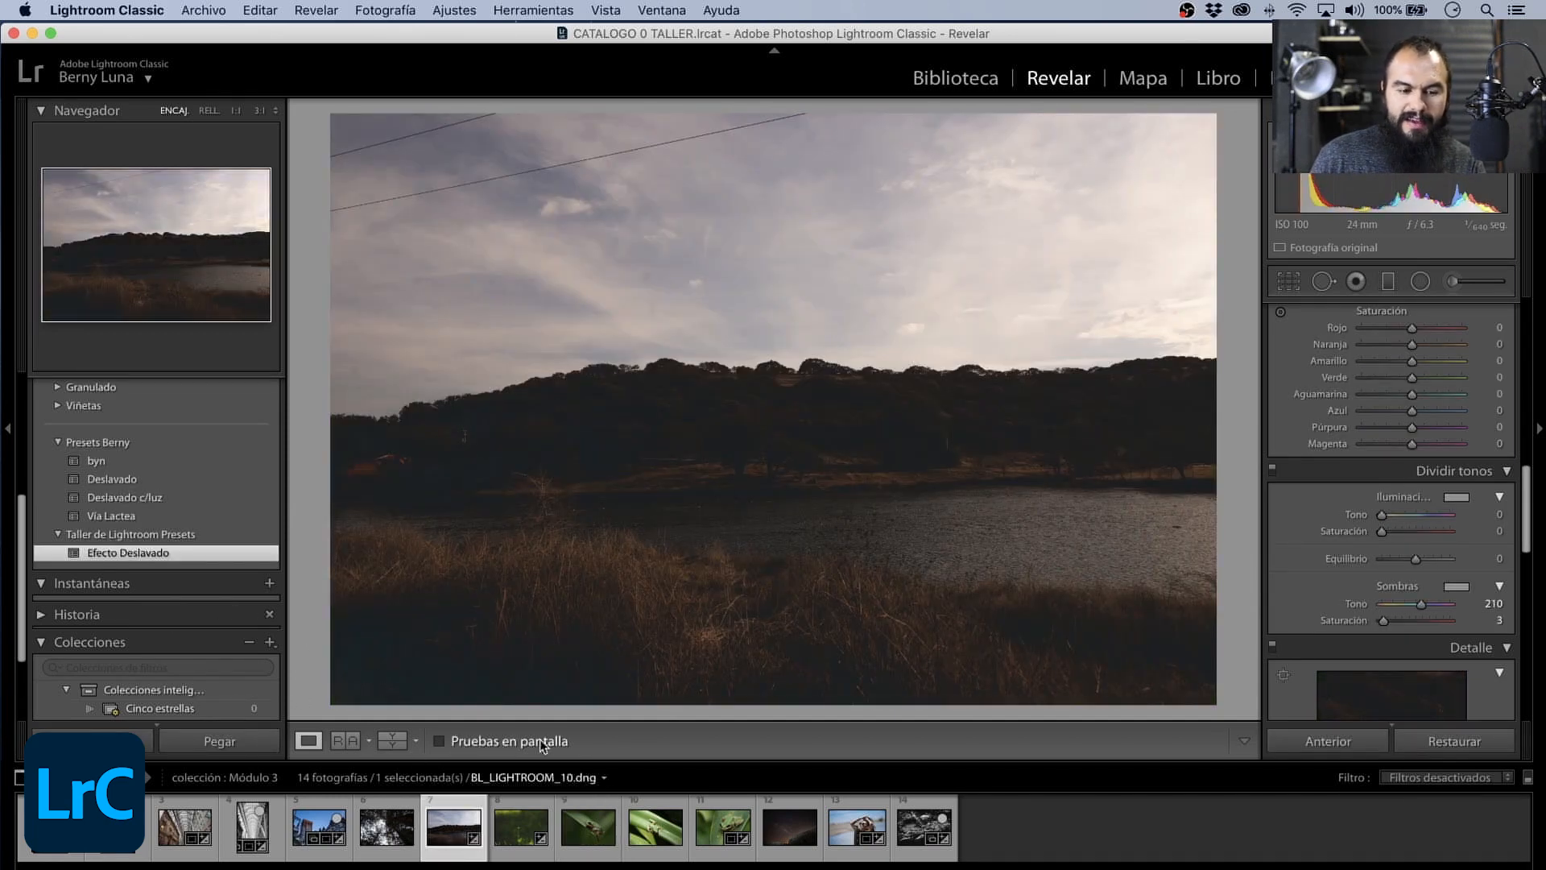
pyautogui.click(1457, 743)
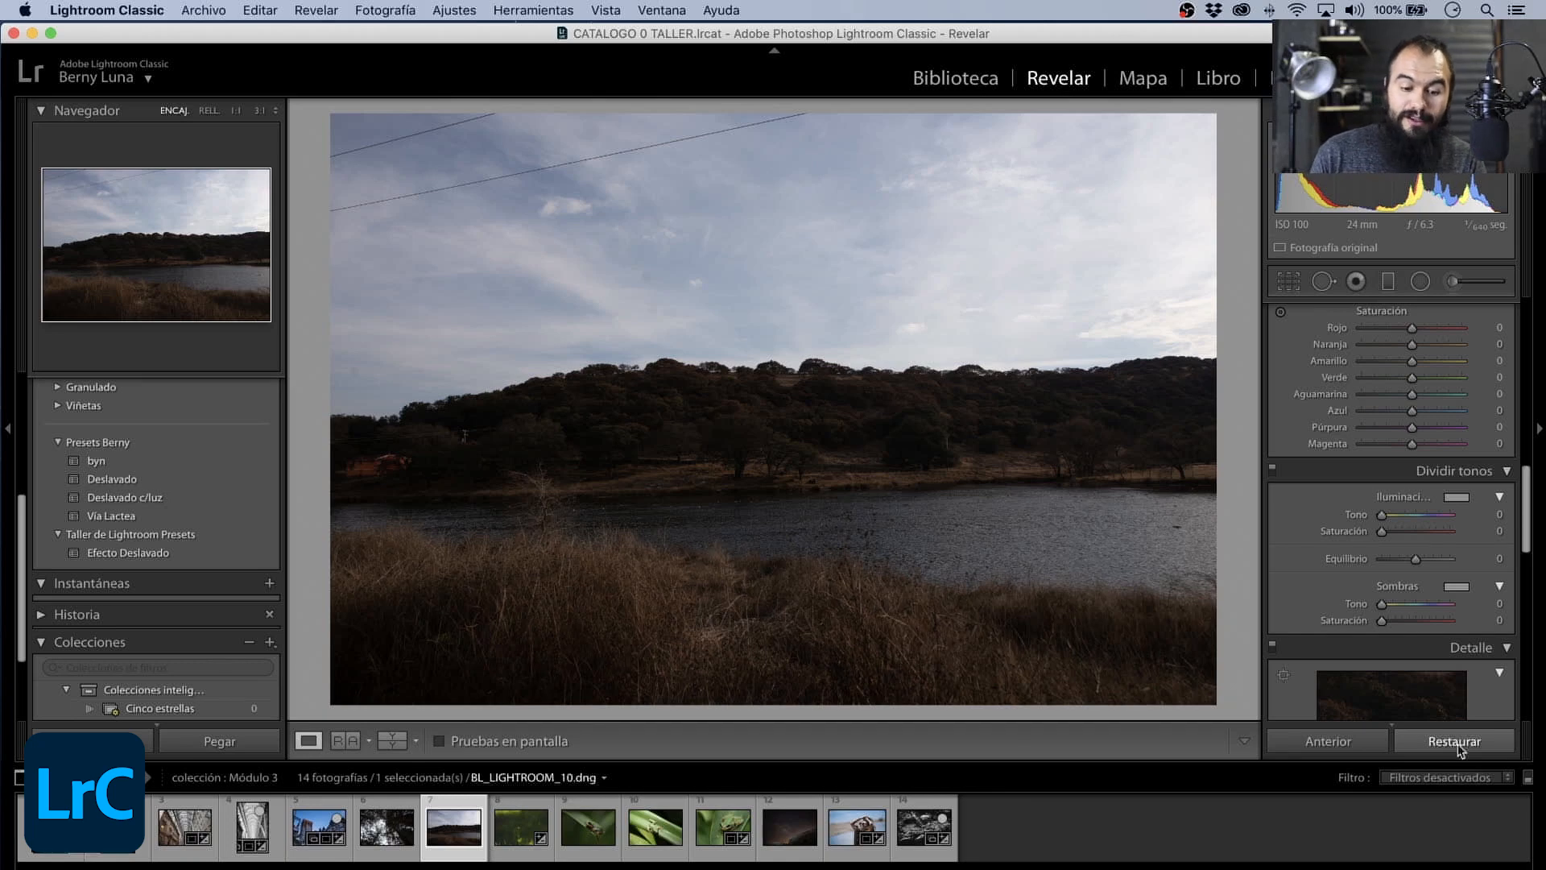
# - Try the Efecto Deslavado preset on the portrait BL_LIGHTROOM_12.dng, undoing it before returning to the flower photo
pyautogui.click(847, 837)
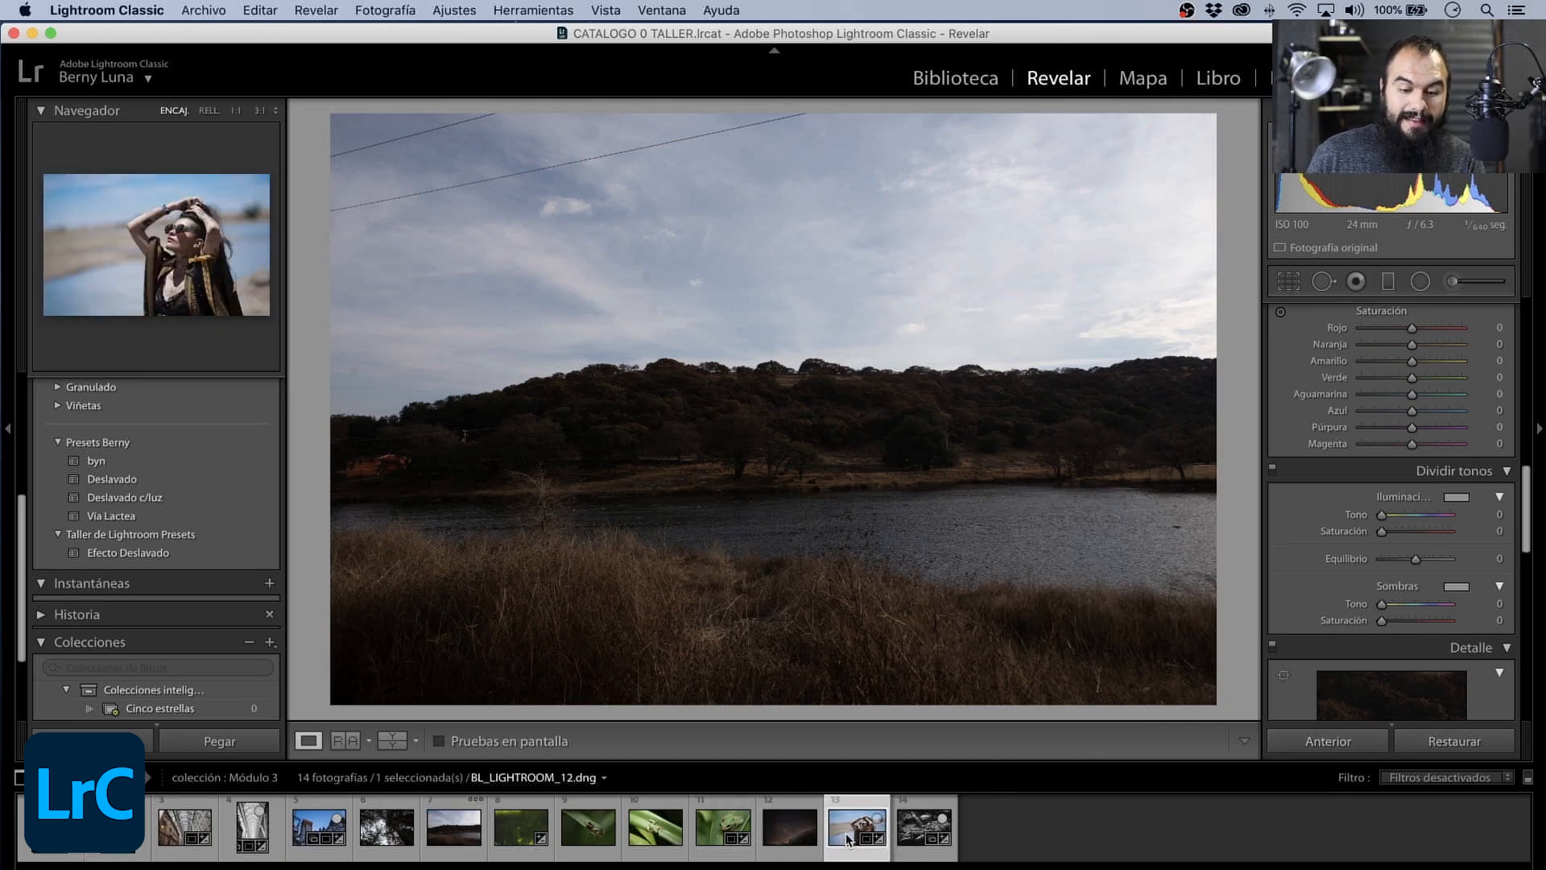
pyautogui.click(128, 552)
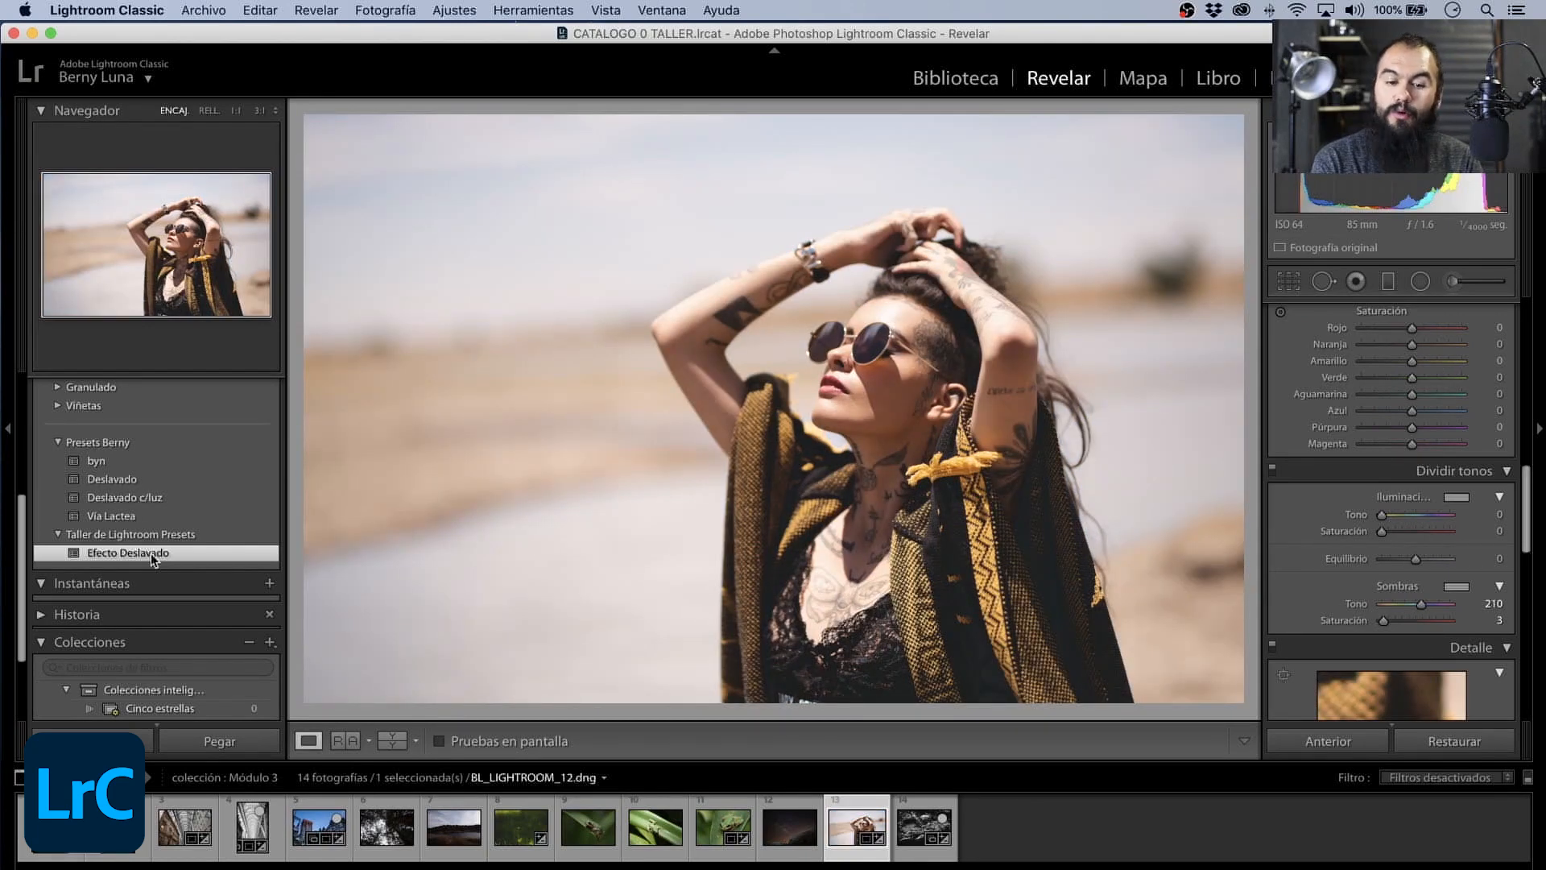
pyautogui.press('super+z')
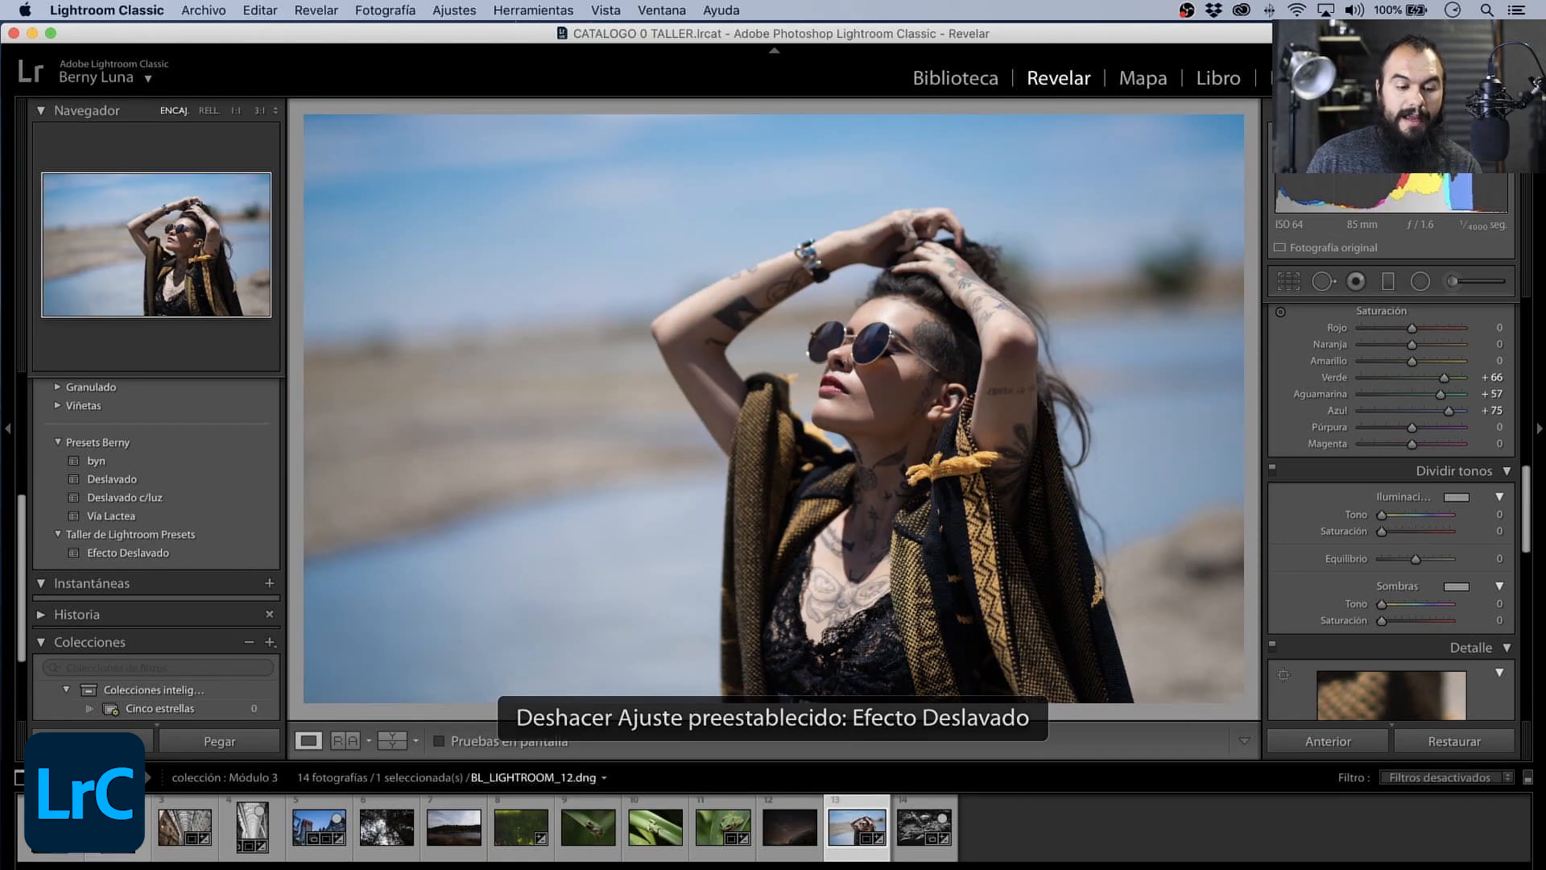
pyautogui.click(512, 820)
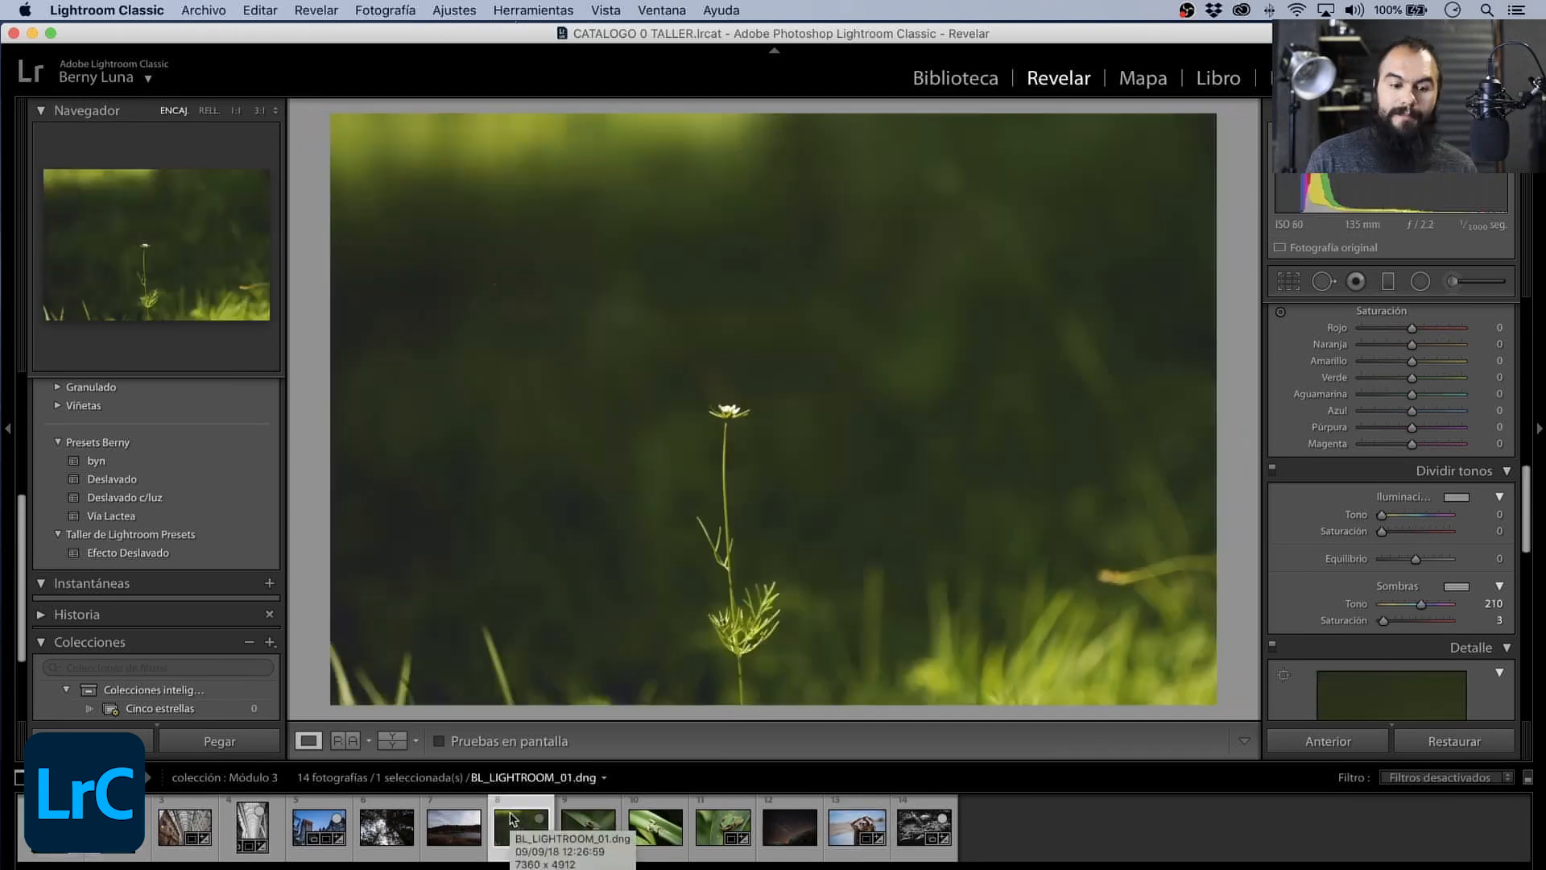
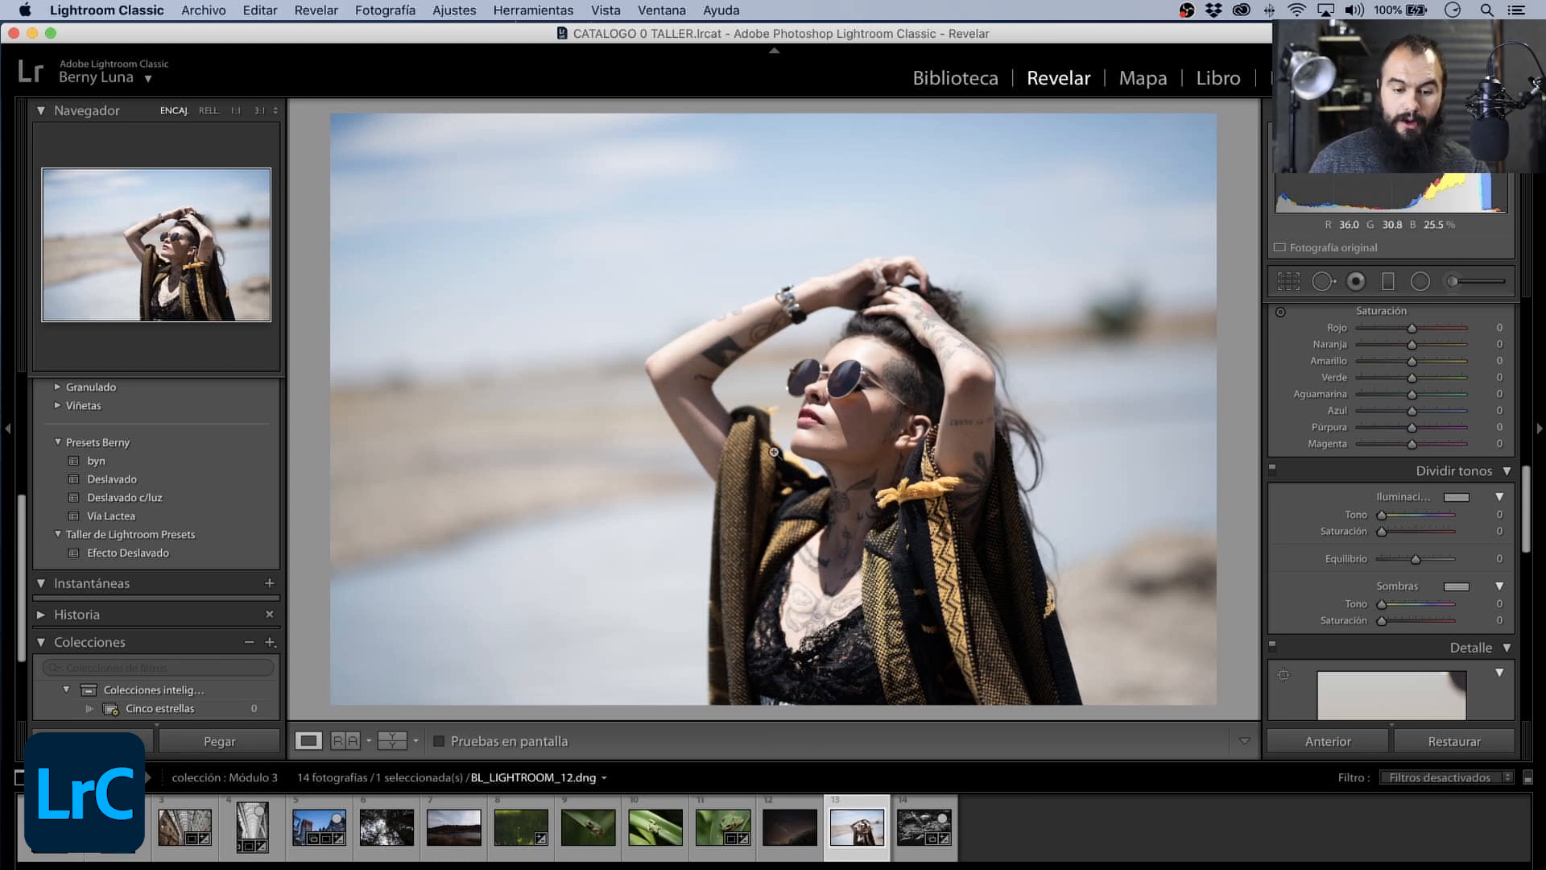
# - Inspect the woman's face and skin blemishes at 1:1 and 2:1 magnification, ending with the whole portrait in view
pyautogui.click(852, 406)
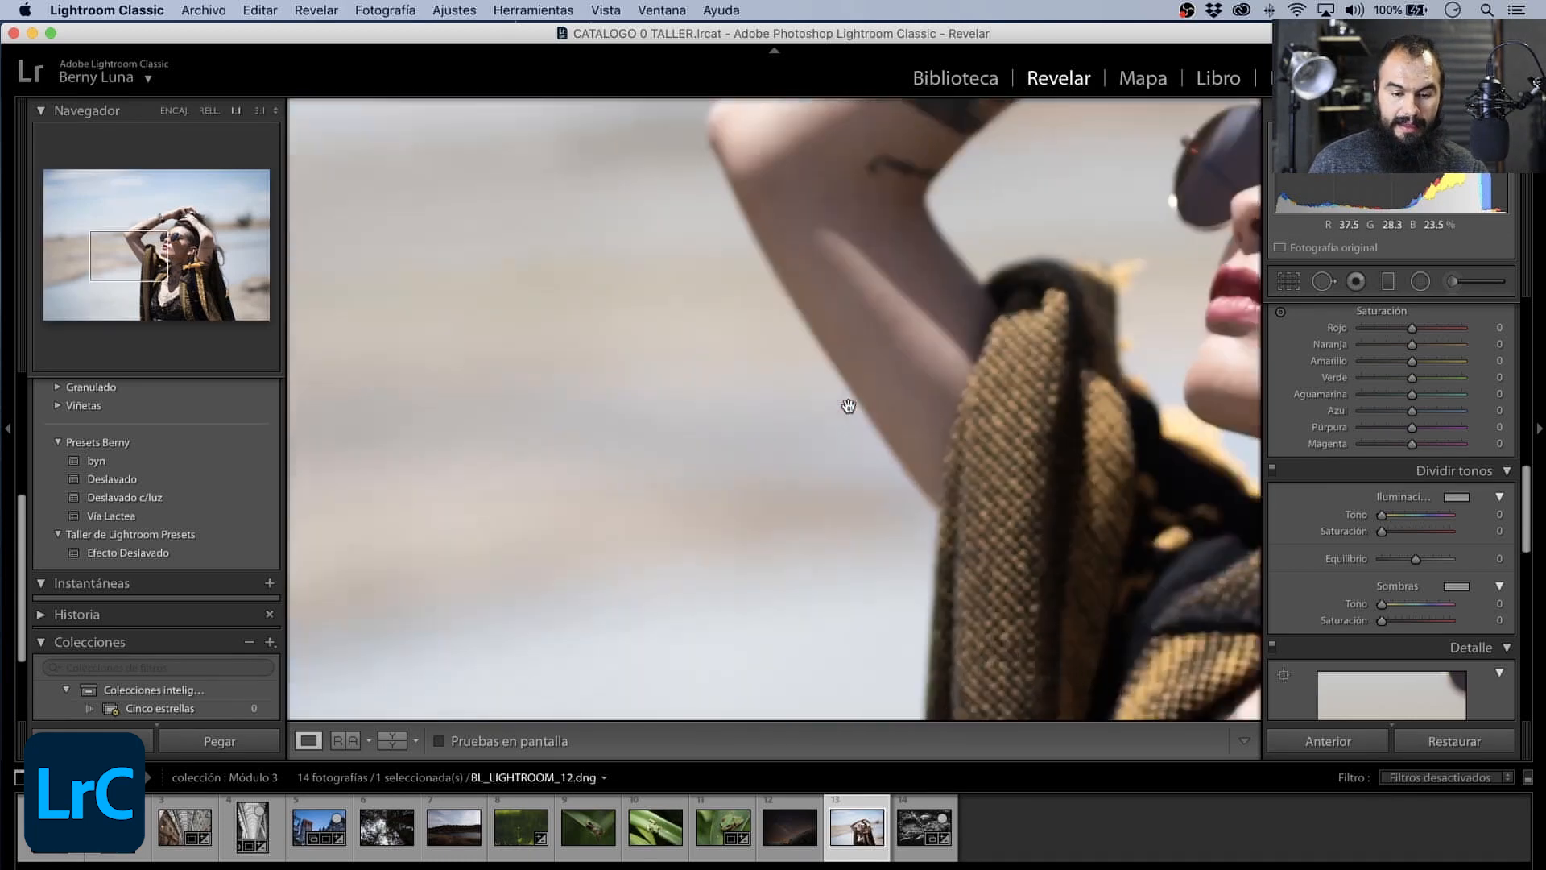
pyautogui.moveTo(1025, 373); pyautogui.dragTo(425, 431)
pyautogui.moveTo(713, 326); pyautogui.dragTo(609, 391)
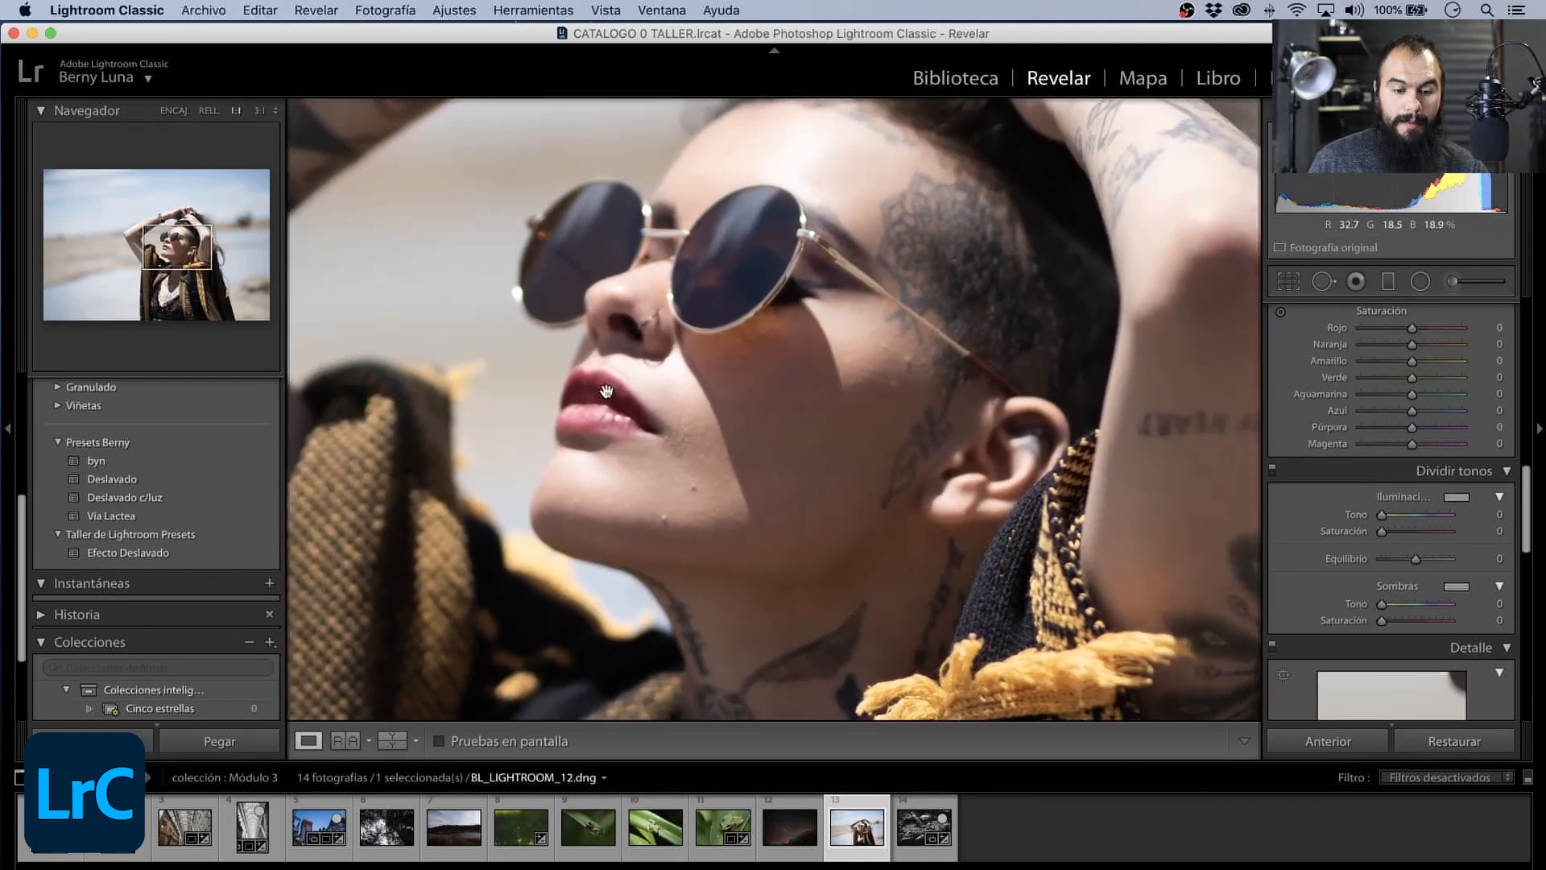
pyautogui.click(272, 111)
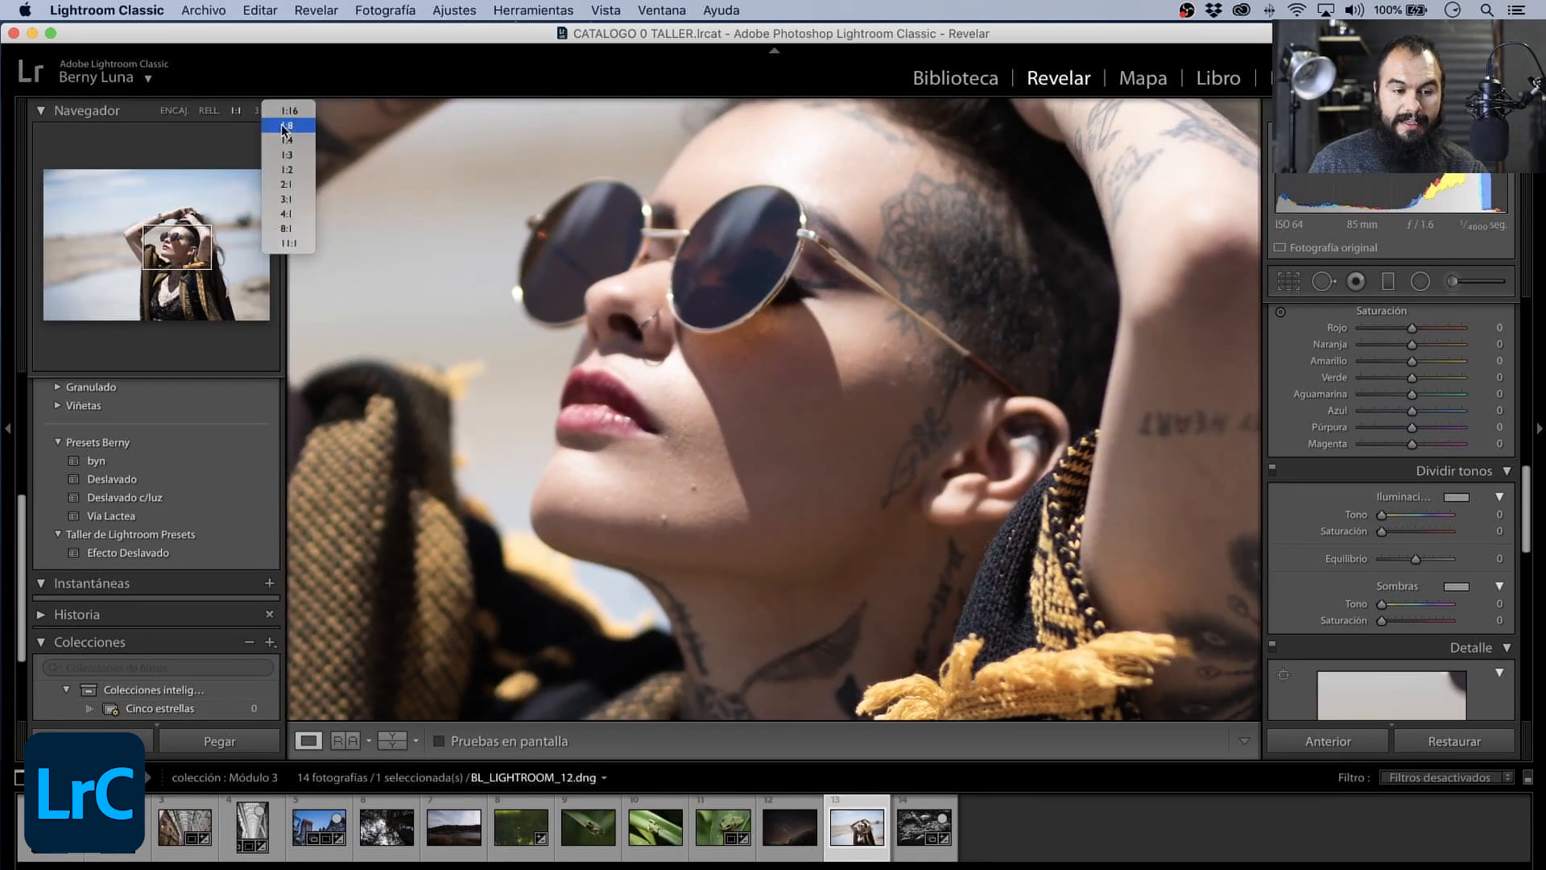
pyautogui.click(287, 184)
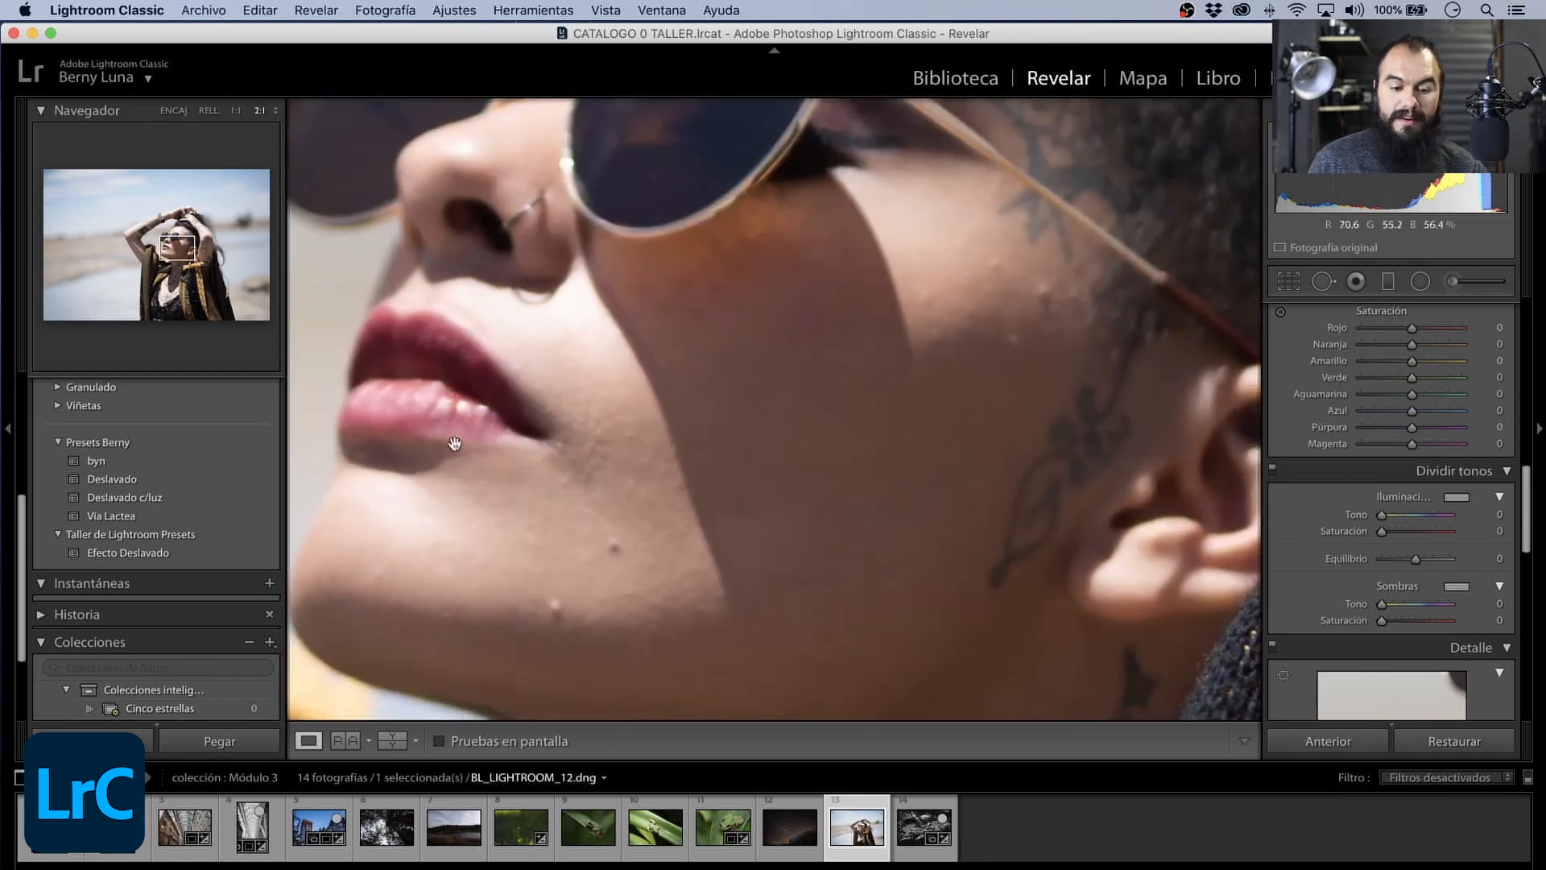
pyautogui.moveTo(455, 443); pyautogui.dragTo(695, 459)
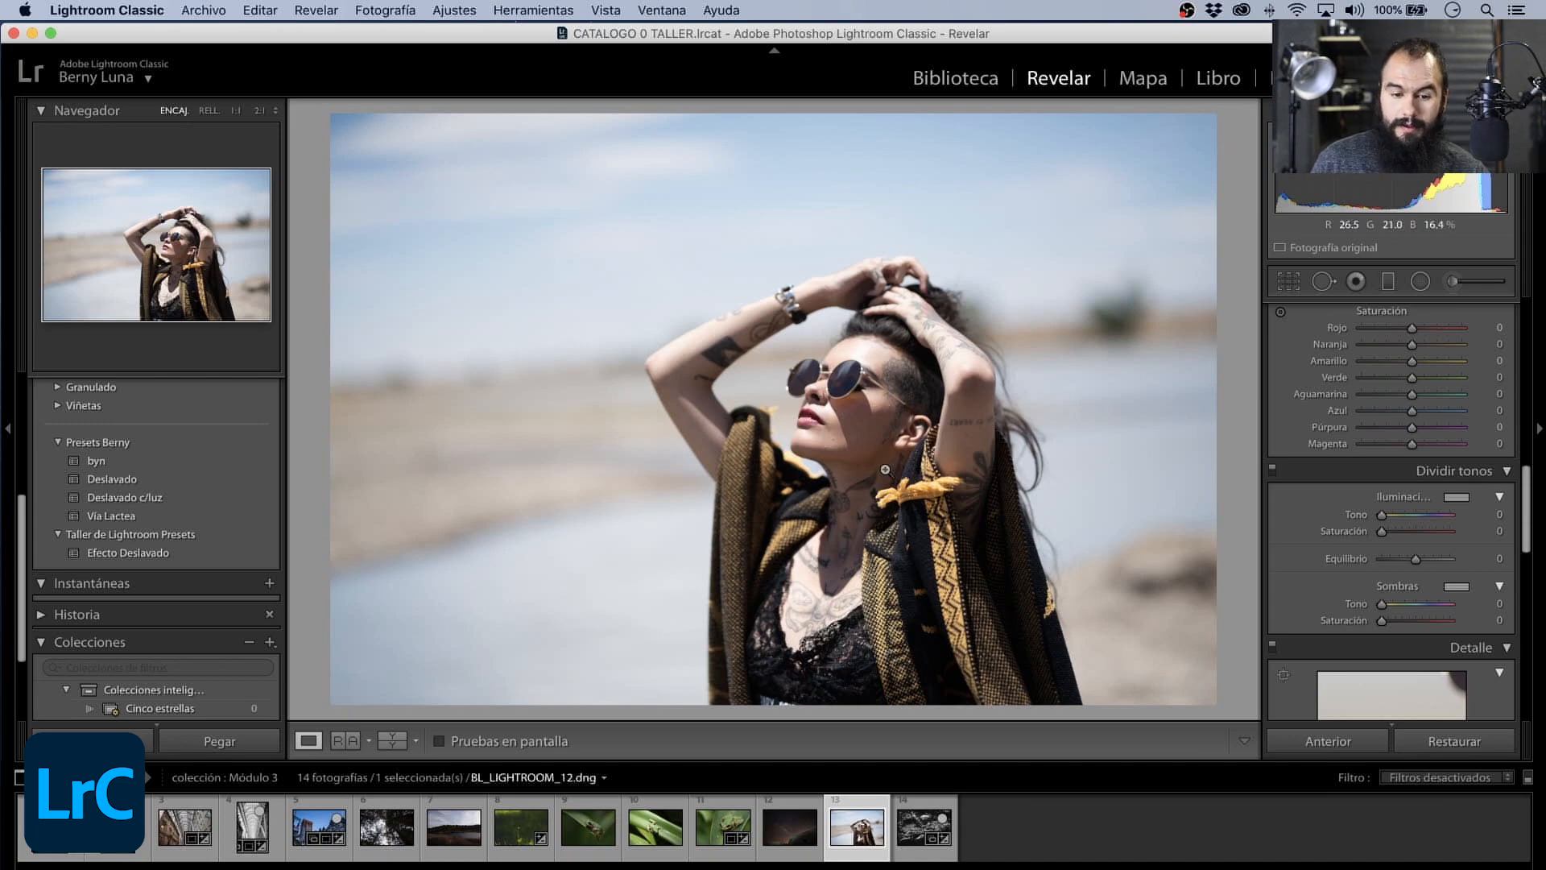
pyautogui.moveTo(886, 470); pyautogui.dragTo(711, 460)
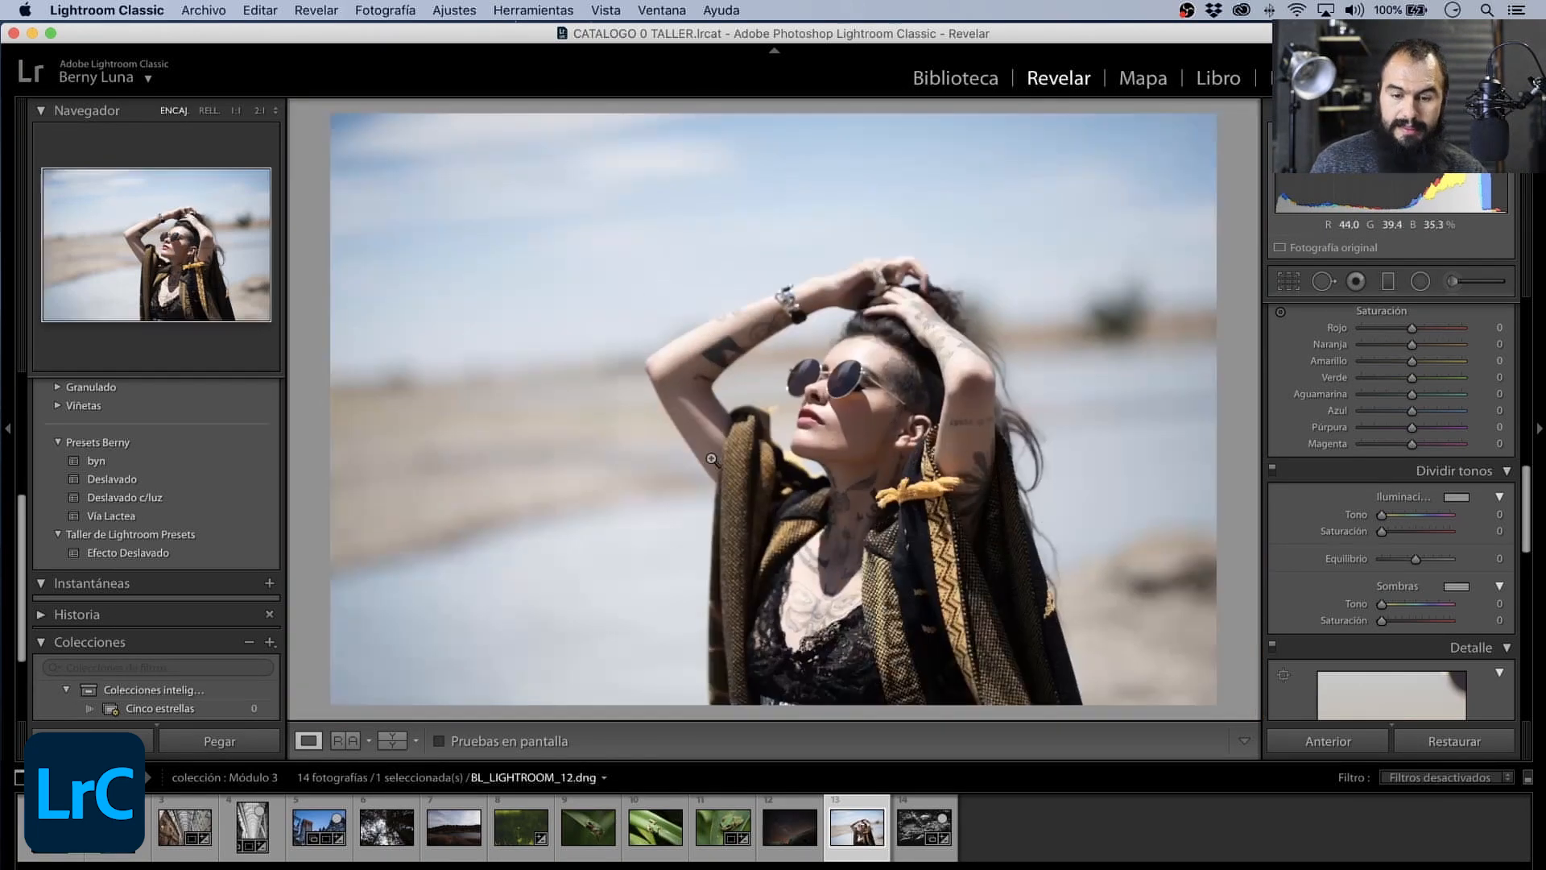
# - Activate the lens profile corrections for the portrait
pyautogui.scroll(5, 1503, 451)
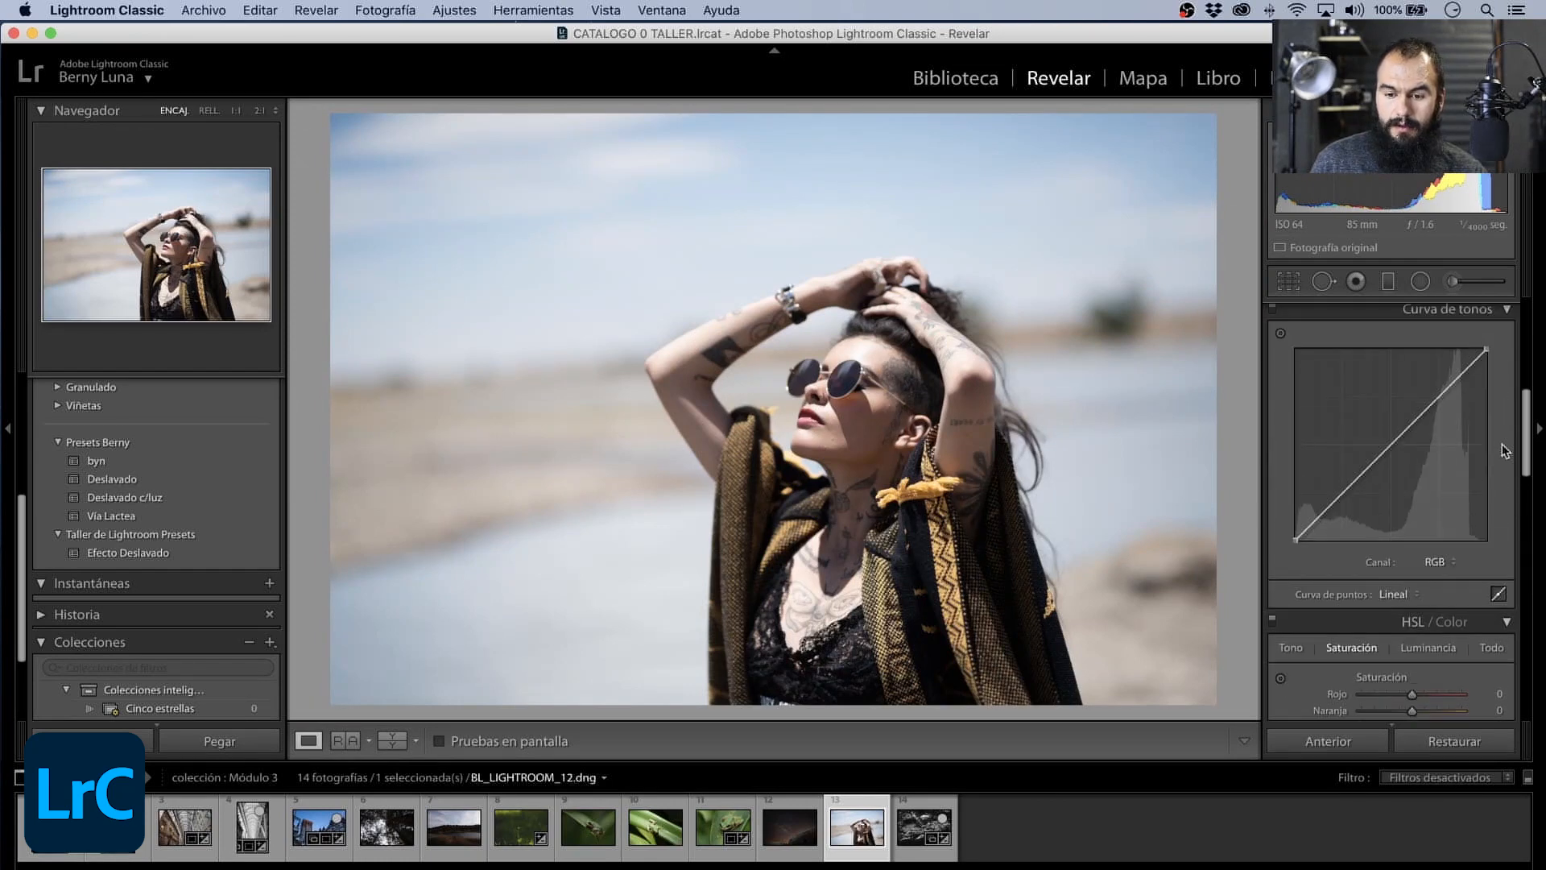
pyautogui.scroll(-15, 1502, 451)
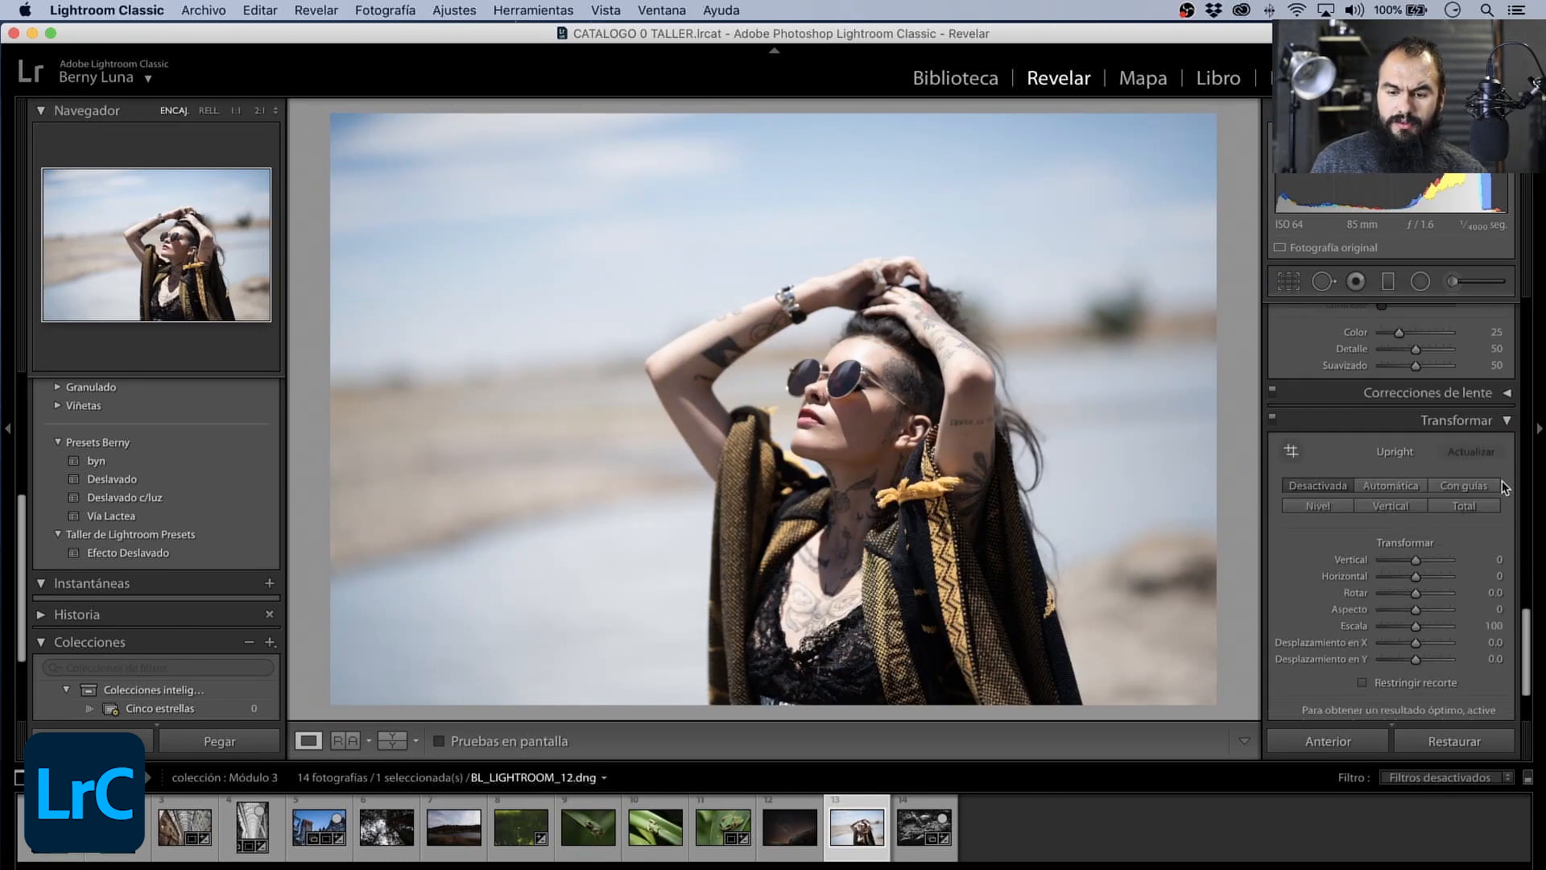
pyautogui.click(1504, 392)
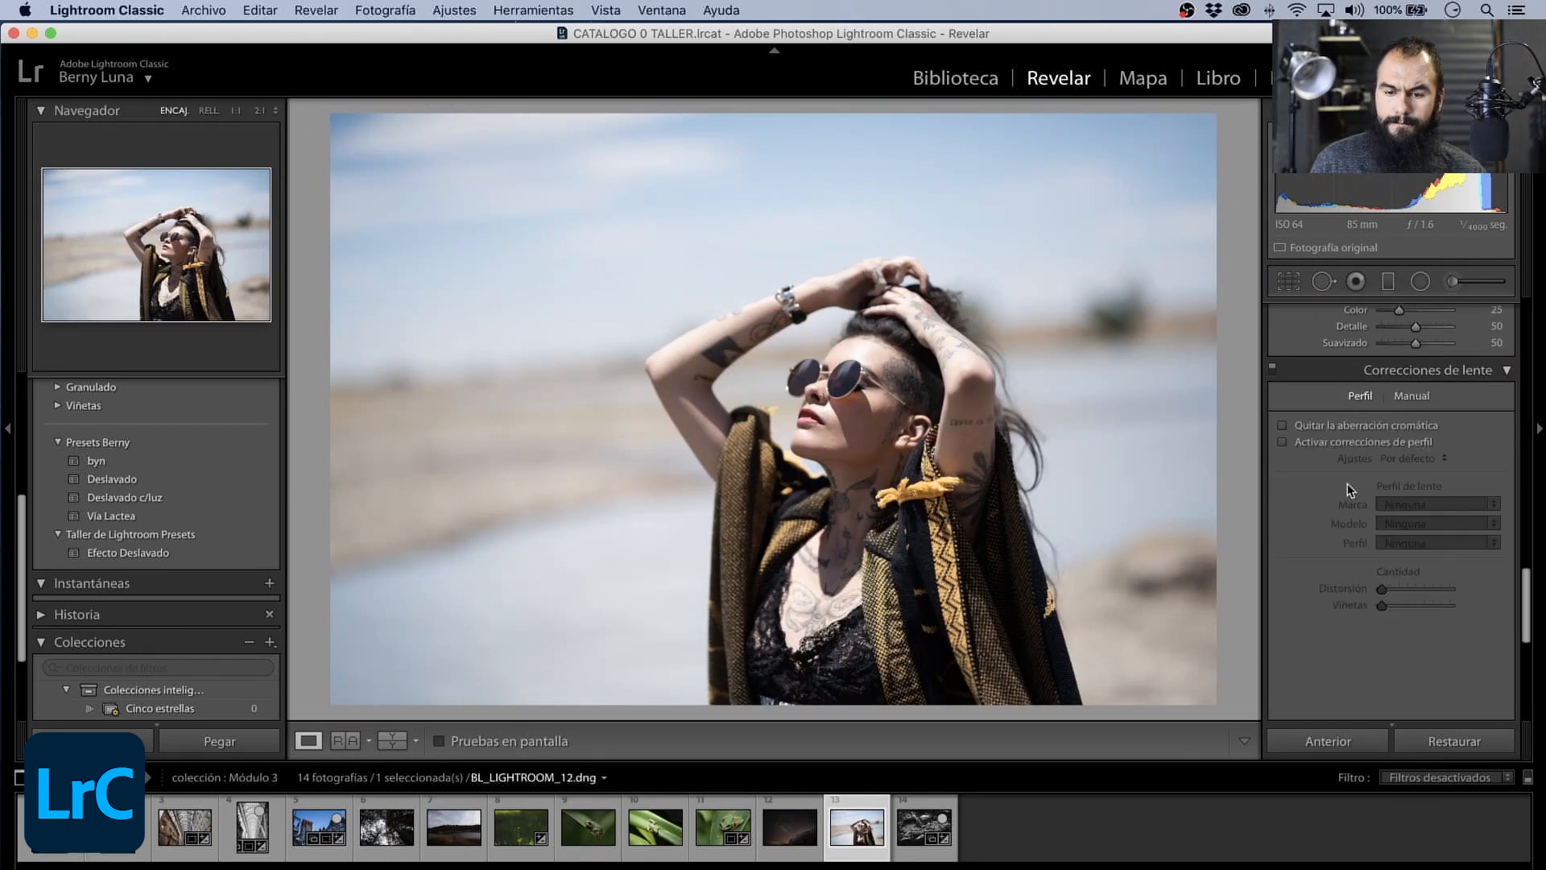
pyautogui.click(1293, 443)
# - Set the portrait's exposure to −0.50 and its shadows to +15
pyautogui.scroll(5, 1517, 547)
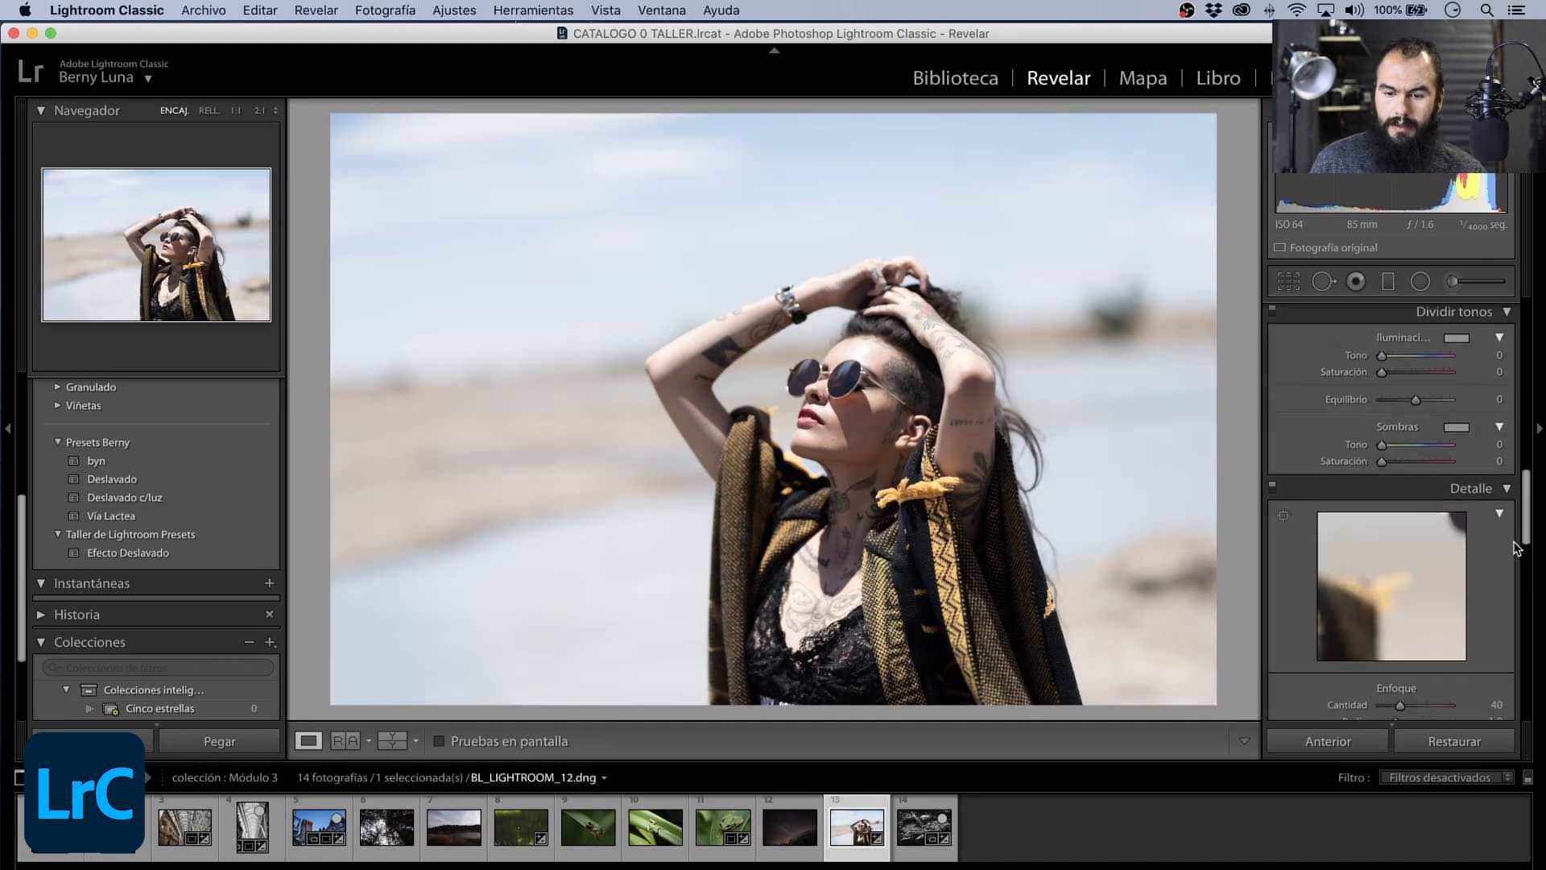
pyautogui.scroll(10, 1516, 547)
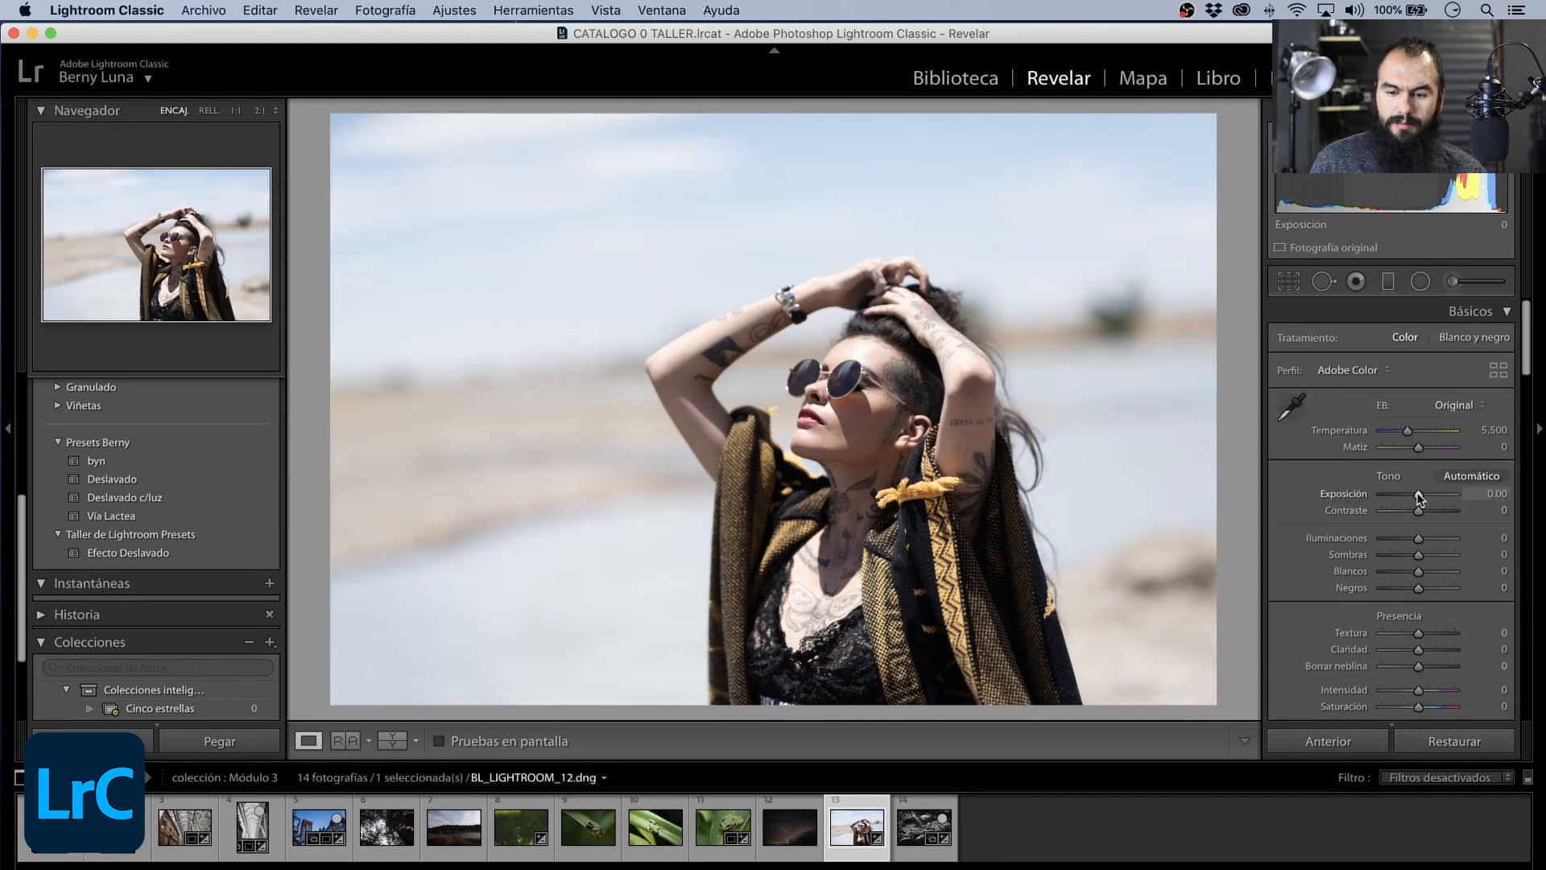
pyautogui.moveTo(1418, 496); pyautogui.dragTo(1415, 501)
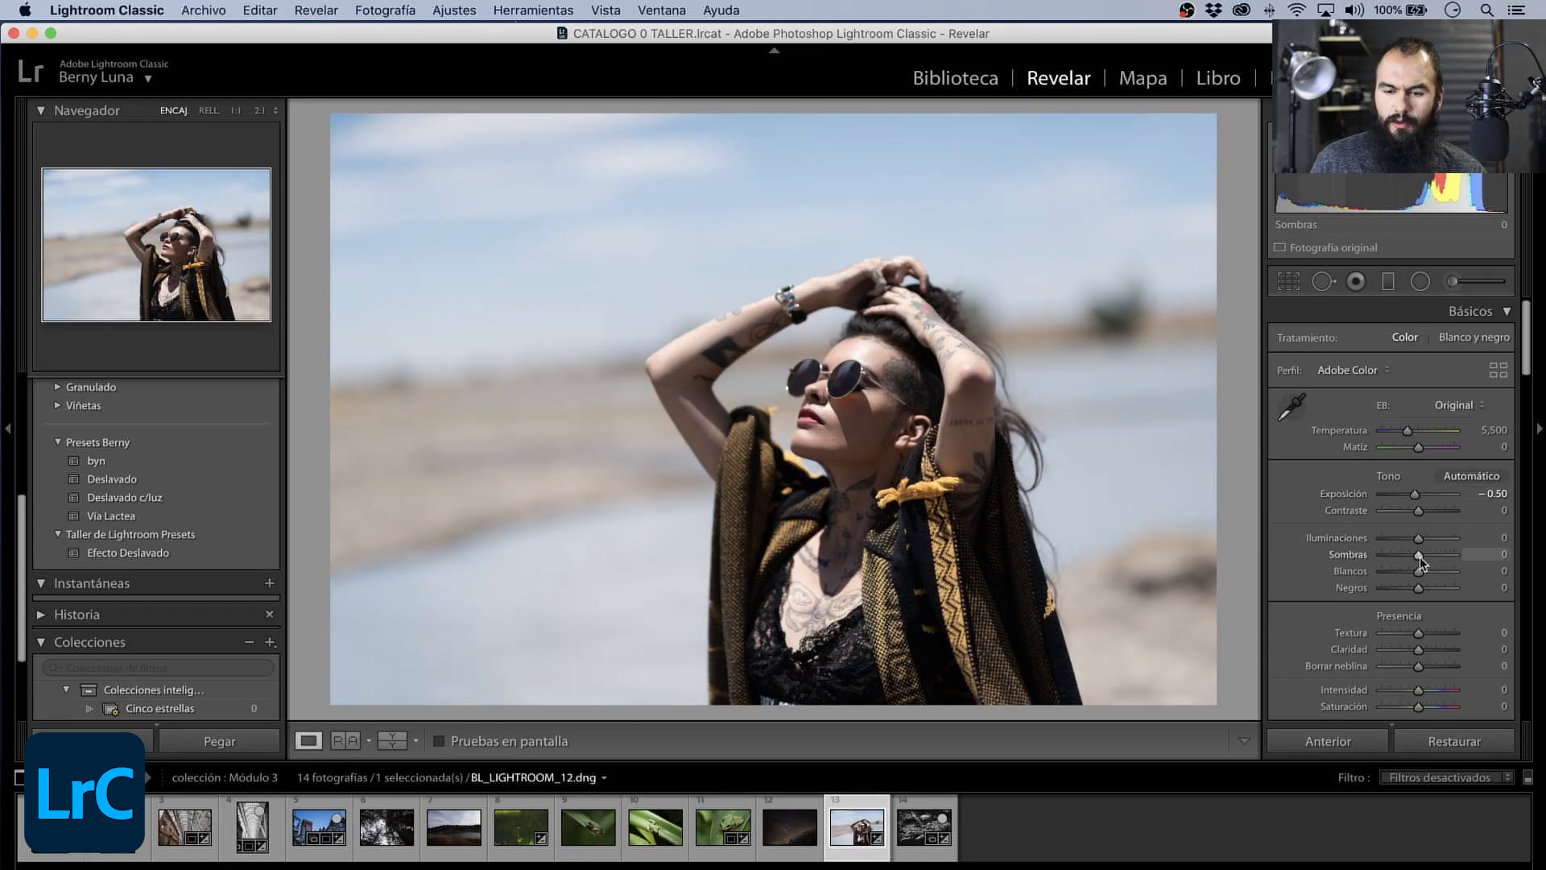
pyautogui.moveTo(1419, 555); pyautogui.dragTo(1426, 556)
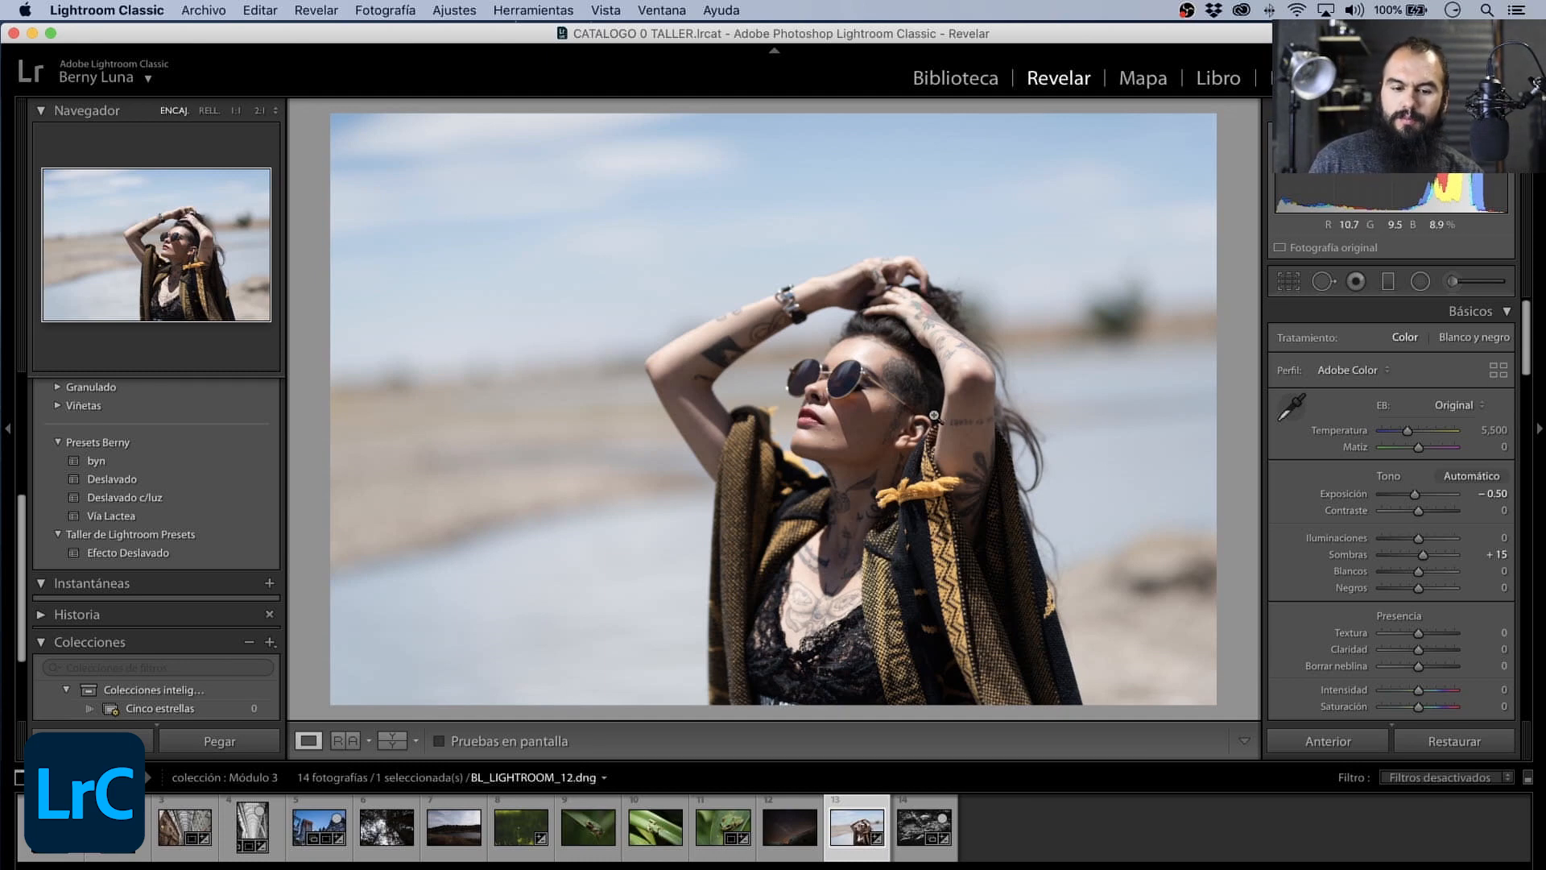
# - Heal the two blemishes on the lower cheek and jaw with Spot Removal at size 18, moving the jaw spot's source onto cleaner skin
pyautogui.click(841, 441)
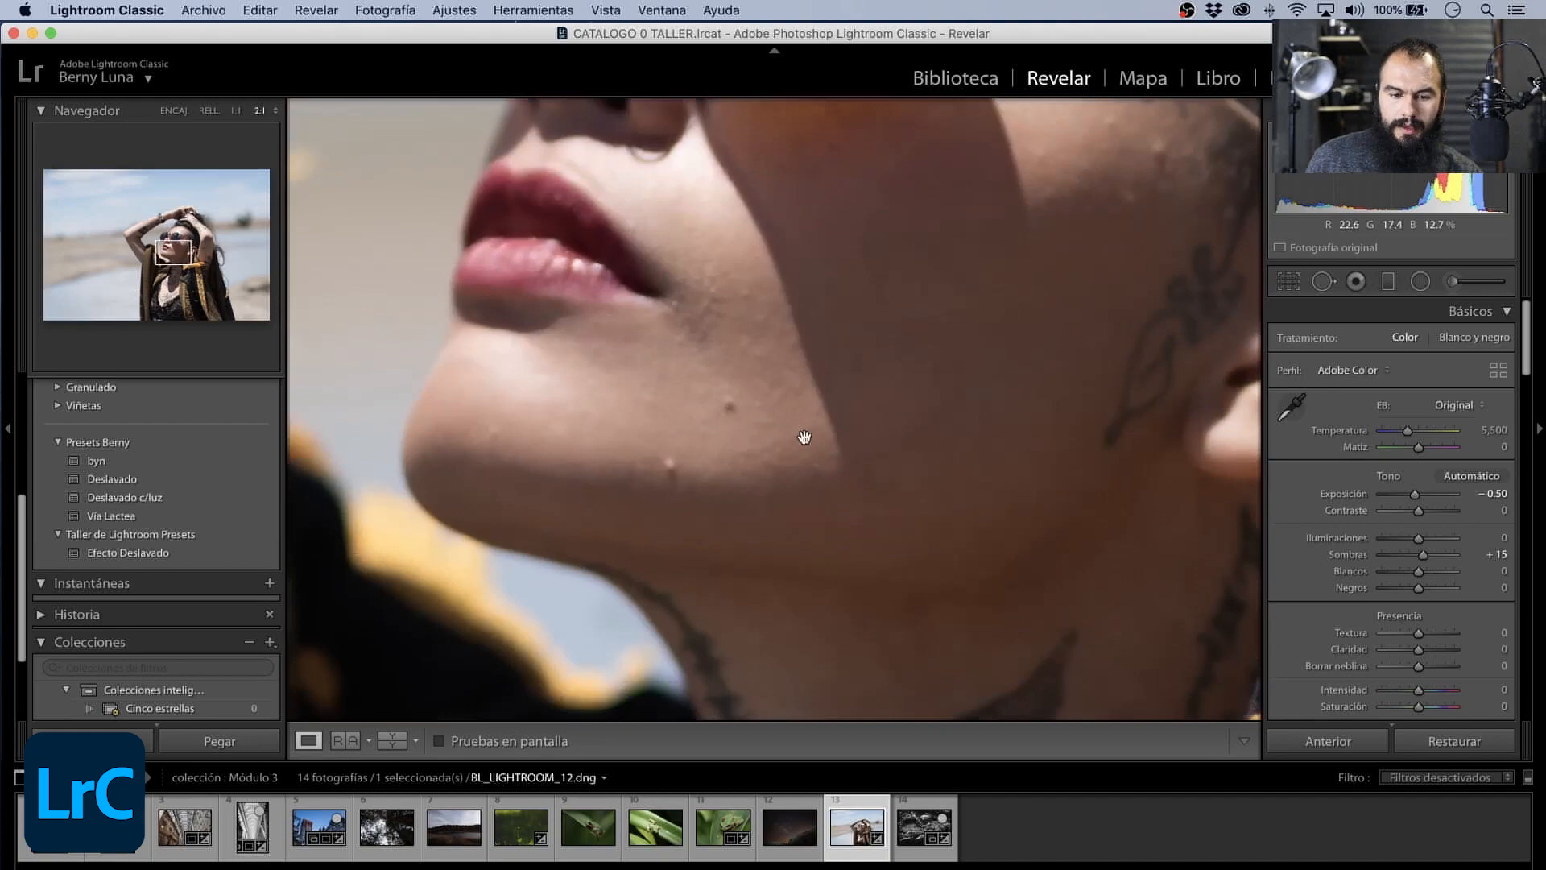
pyautogui.click(686, 400)
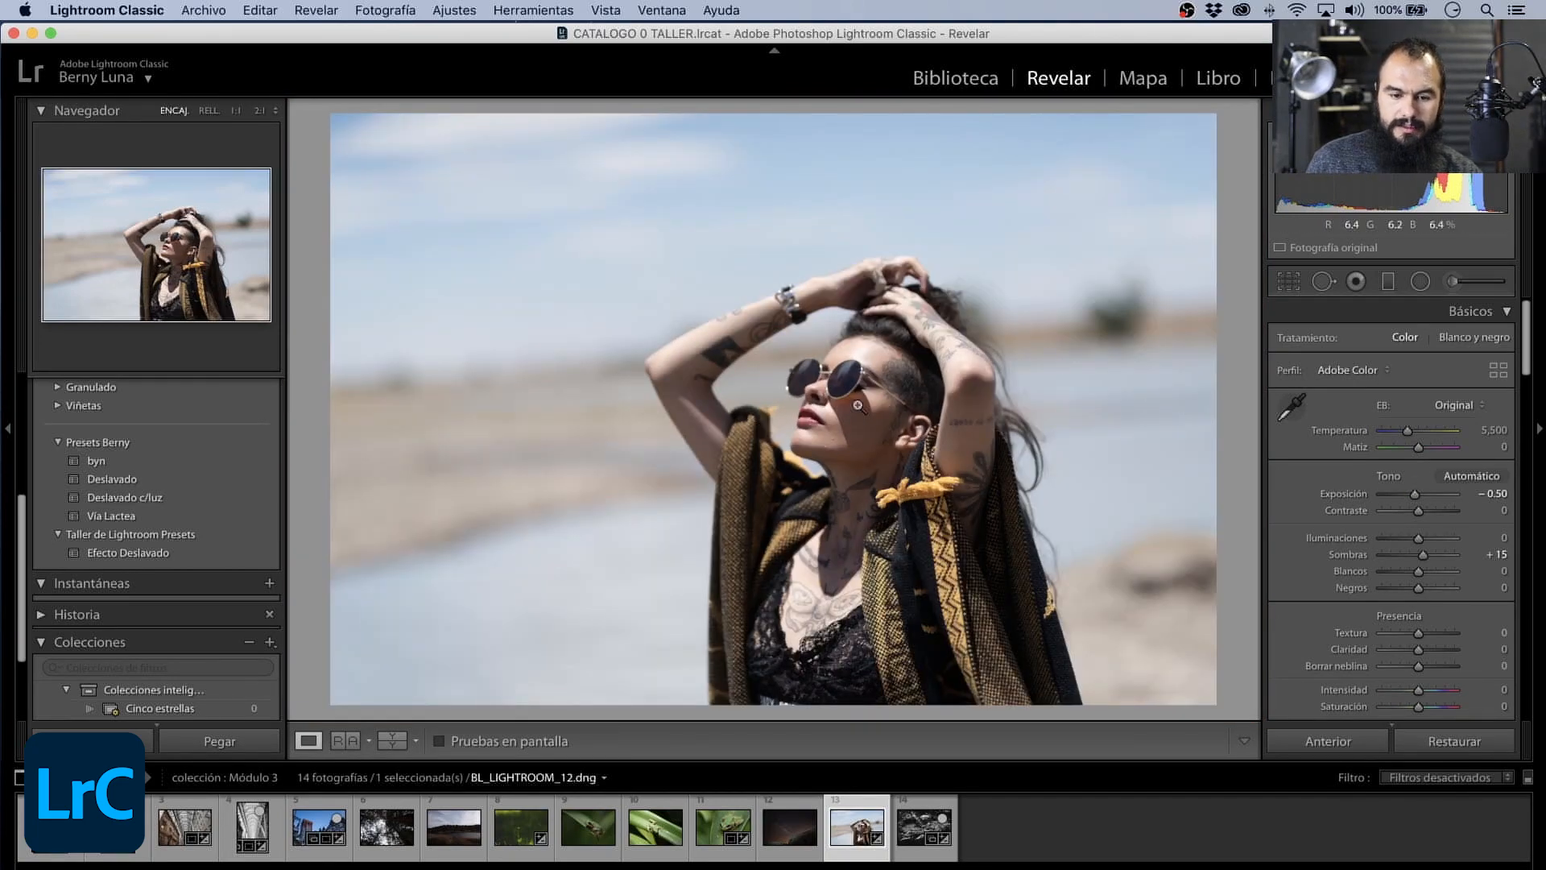
pyautogui.moveTo(841, 422); pyautogui.dragTo(646, 378)
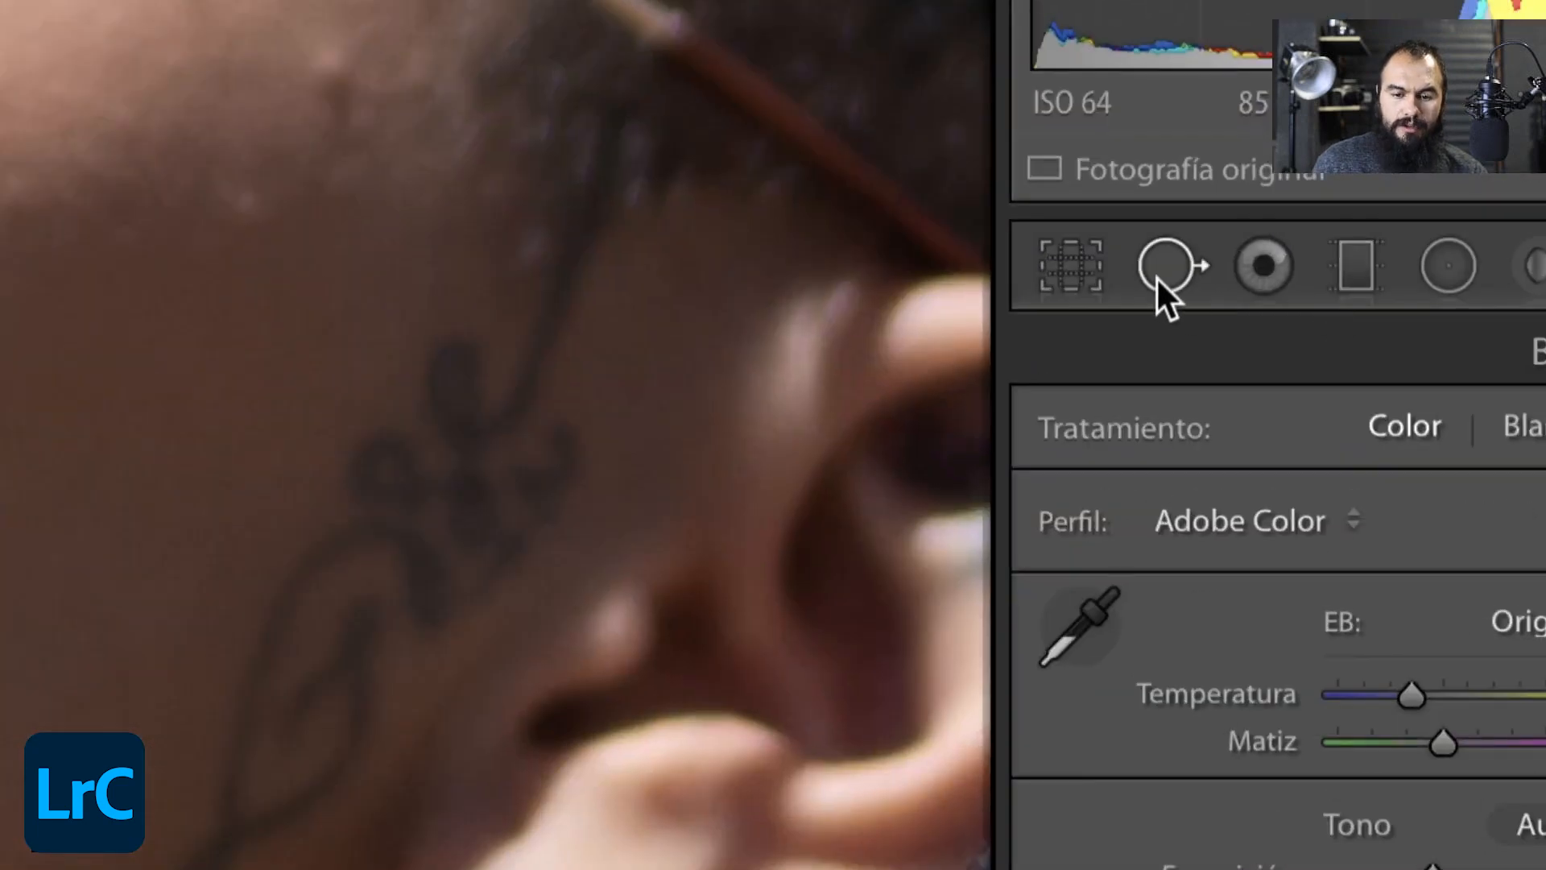
pyautogui.click(1159, 270)
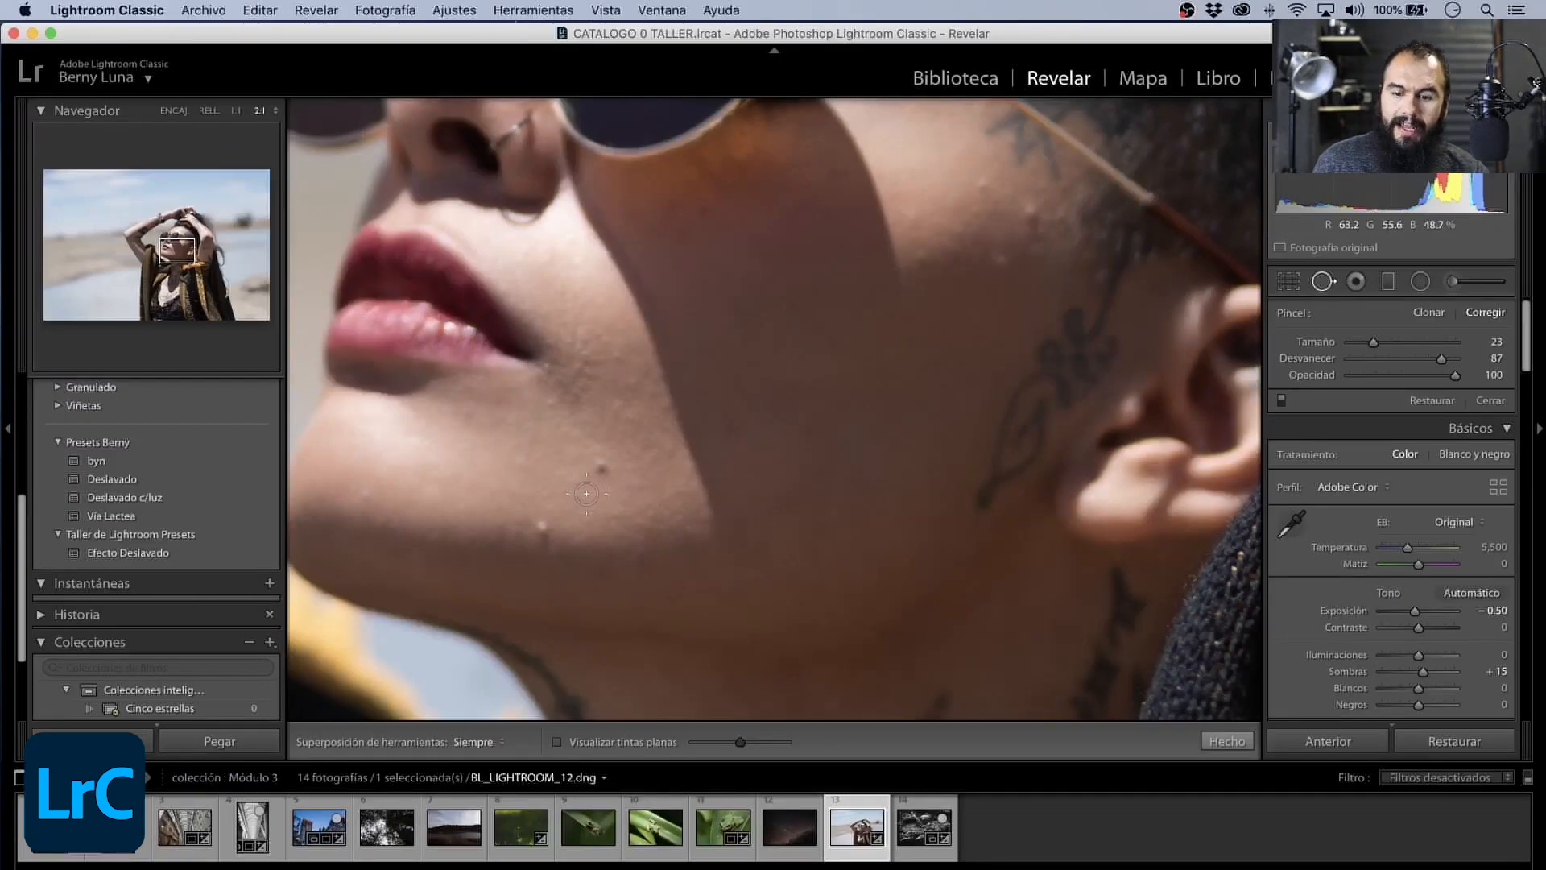
pyautogui.moveTo(1373, 344)
pyautogui.mouseDown()
pyautogui.moveTo(1389, 343)
pyautogui.moveTo(1369, 347)
pyautogui.mouseUp()
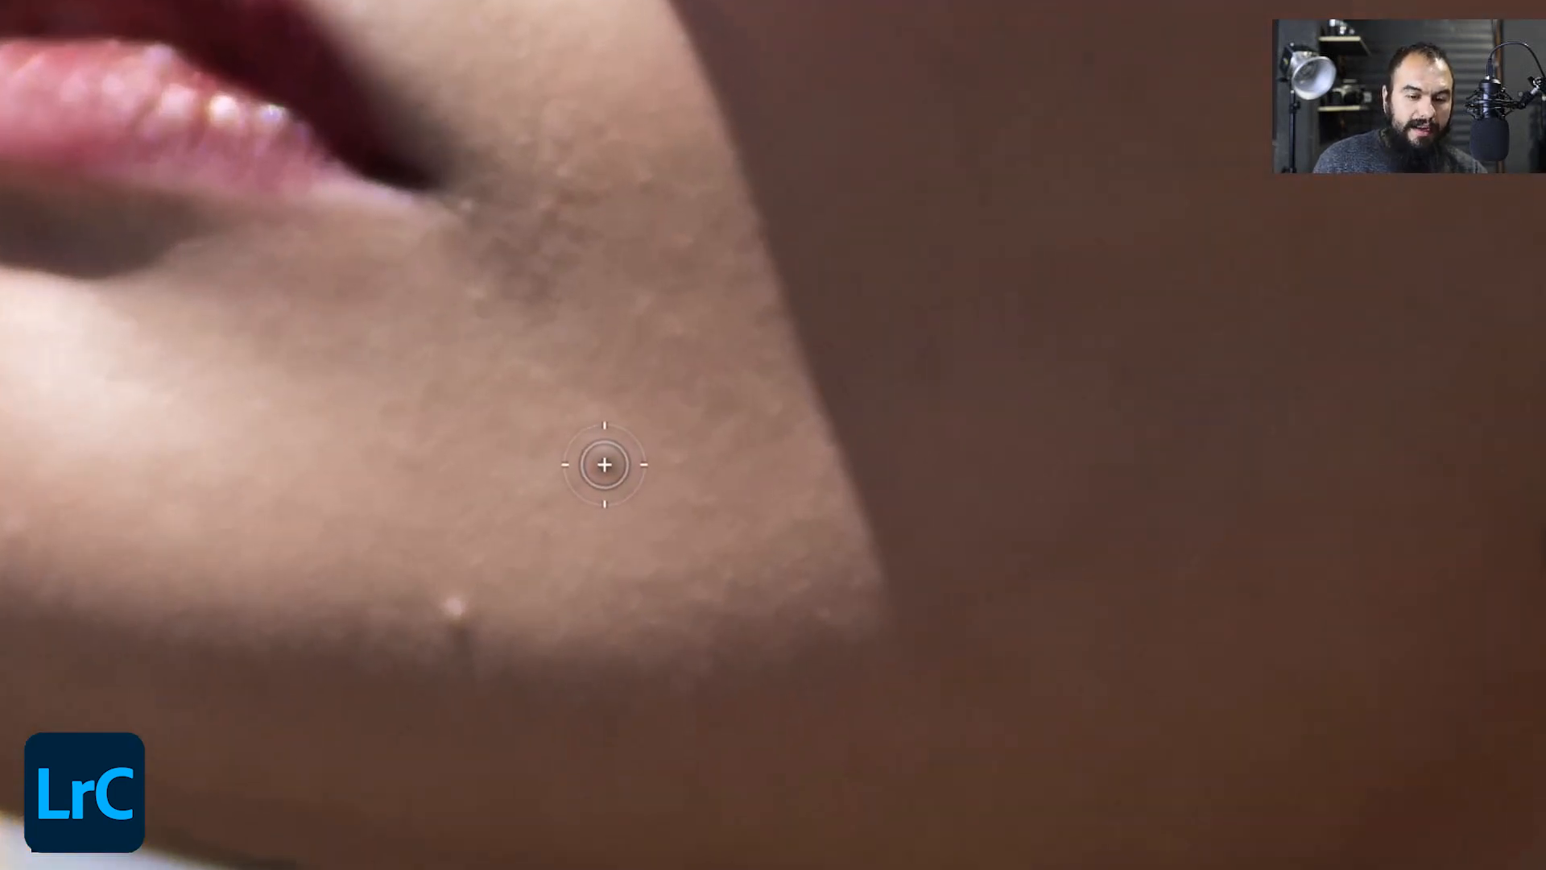
pyautogui.click(604, 463)
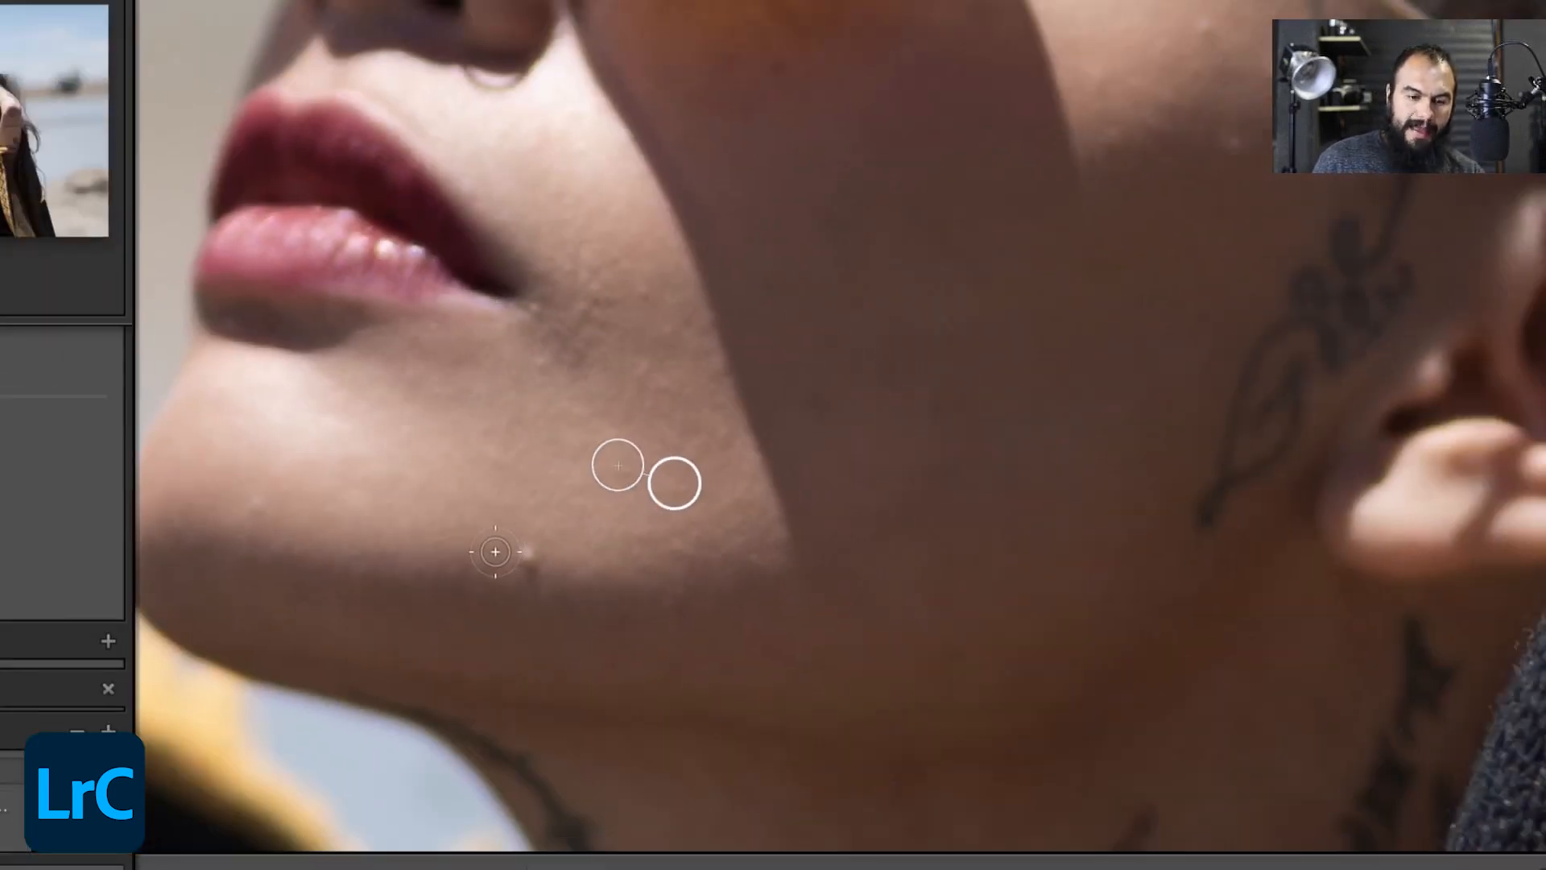
pyautogui.click(525, 552)
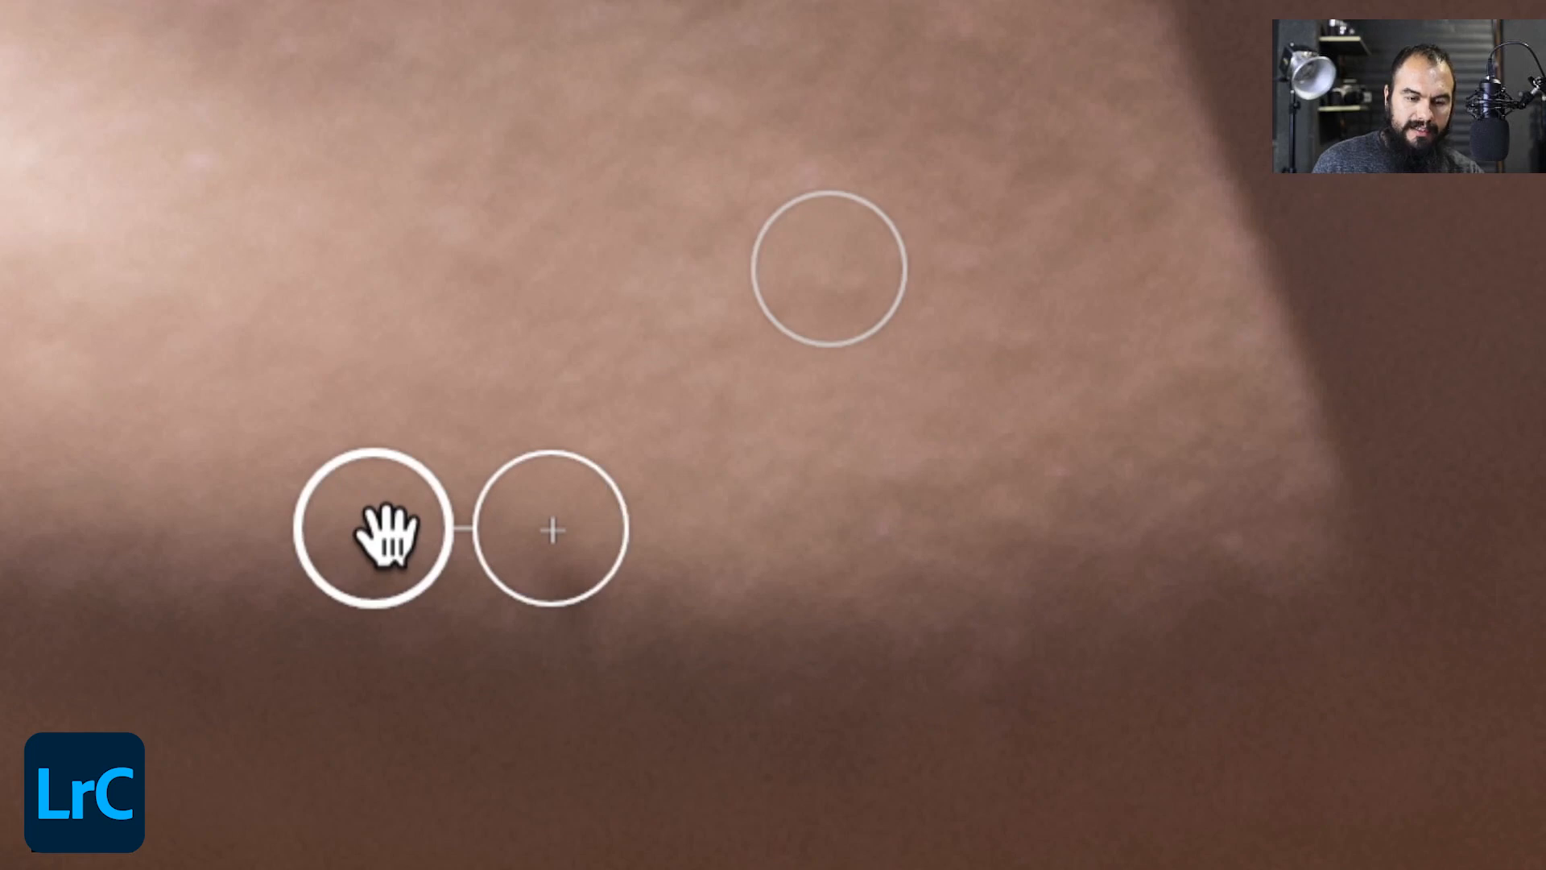
pyautogui.moveTo(414, 524)
pyautogui.mouseDown()
pyautogui.moveTo(362, 524)
pyautogui.moveTo(227, 425)
pyautogui.moveTo(201, 547)
pyautogui.mouseUp()
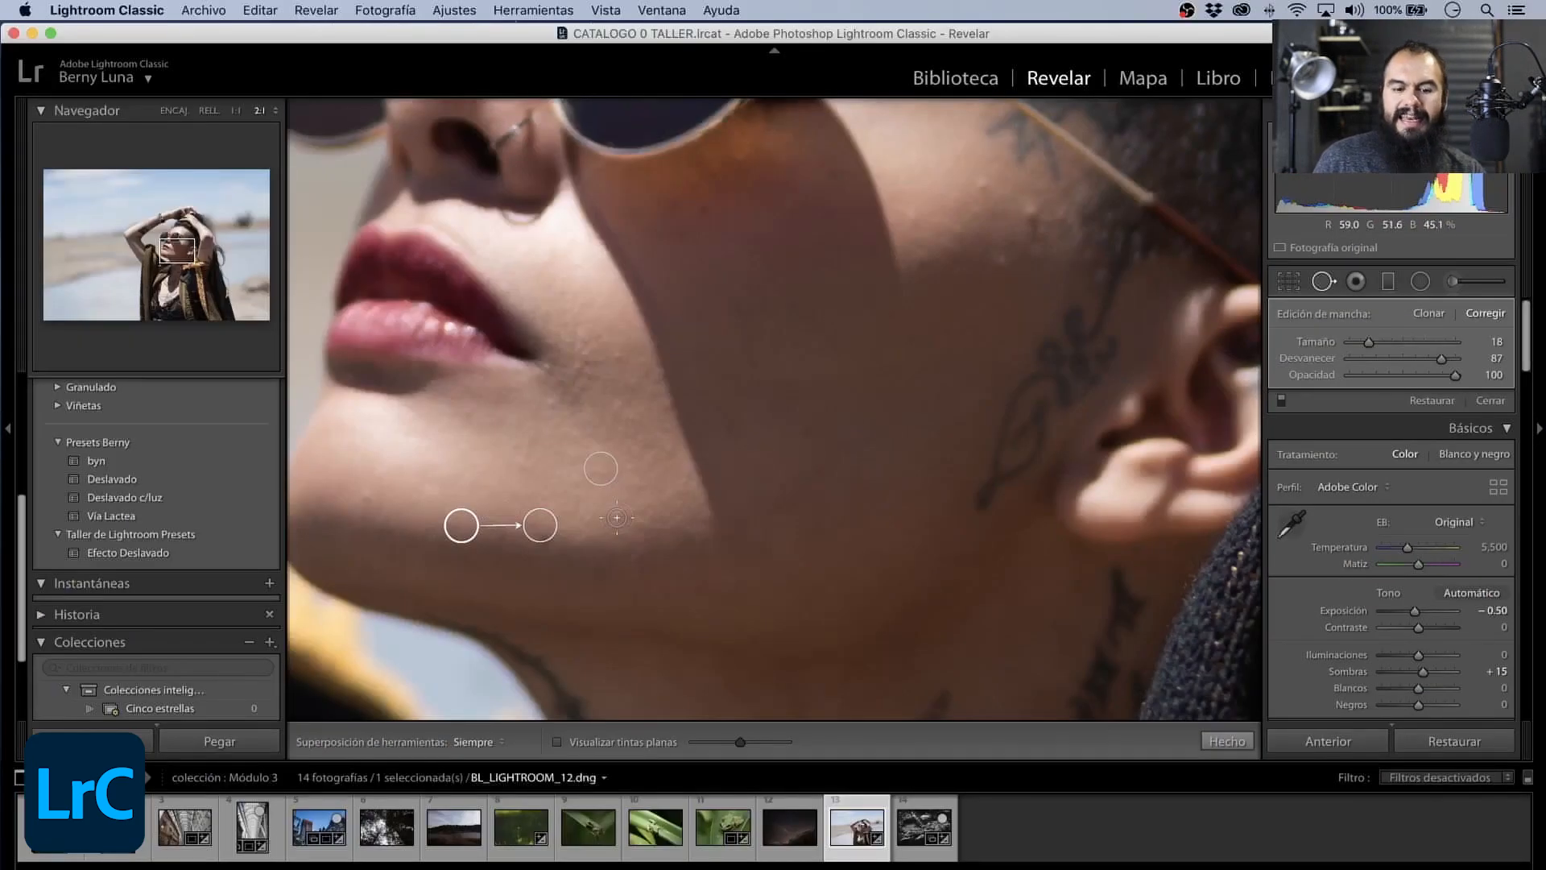
# - Heal the blemishes on the chin, shaded cheek and near the temple, adjusting one temple spot's source, and finish the spot removal
pyautogui.click(370, 490)
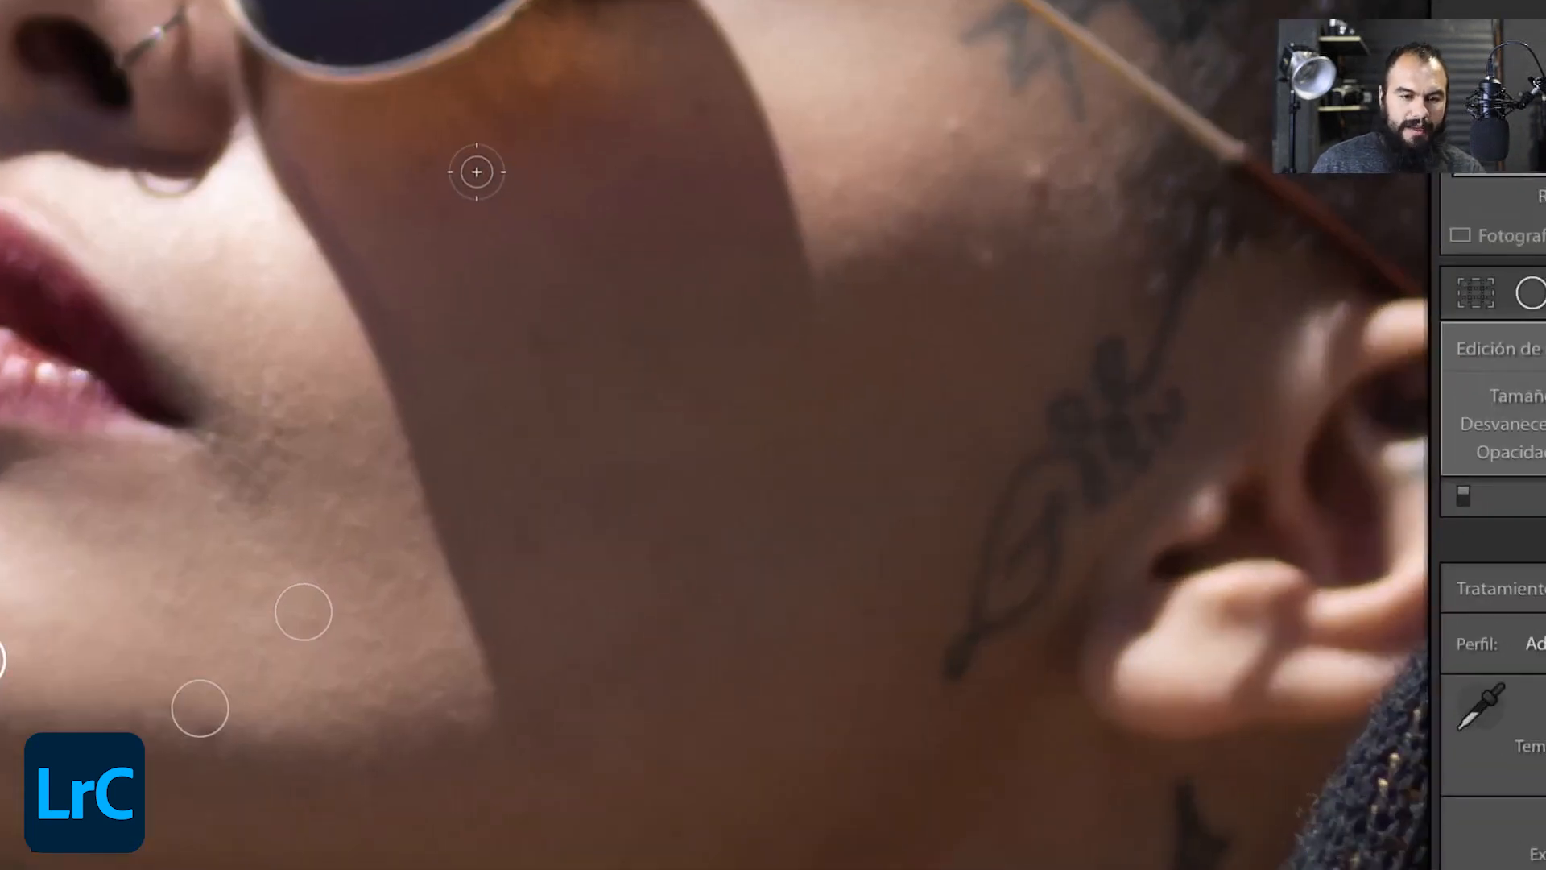
pyautogui.click(704, 207)
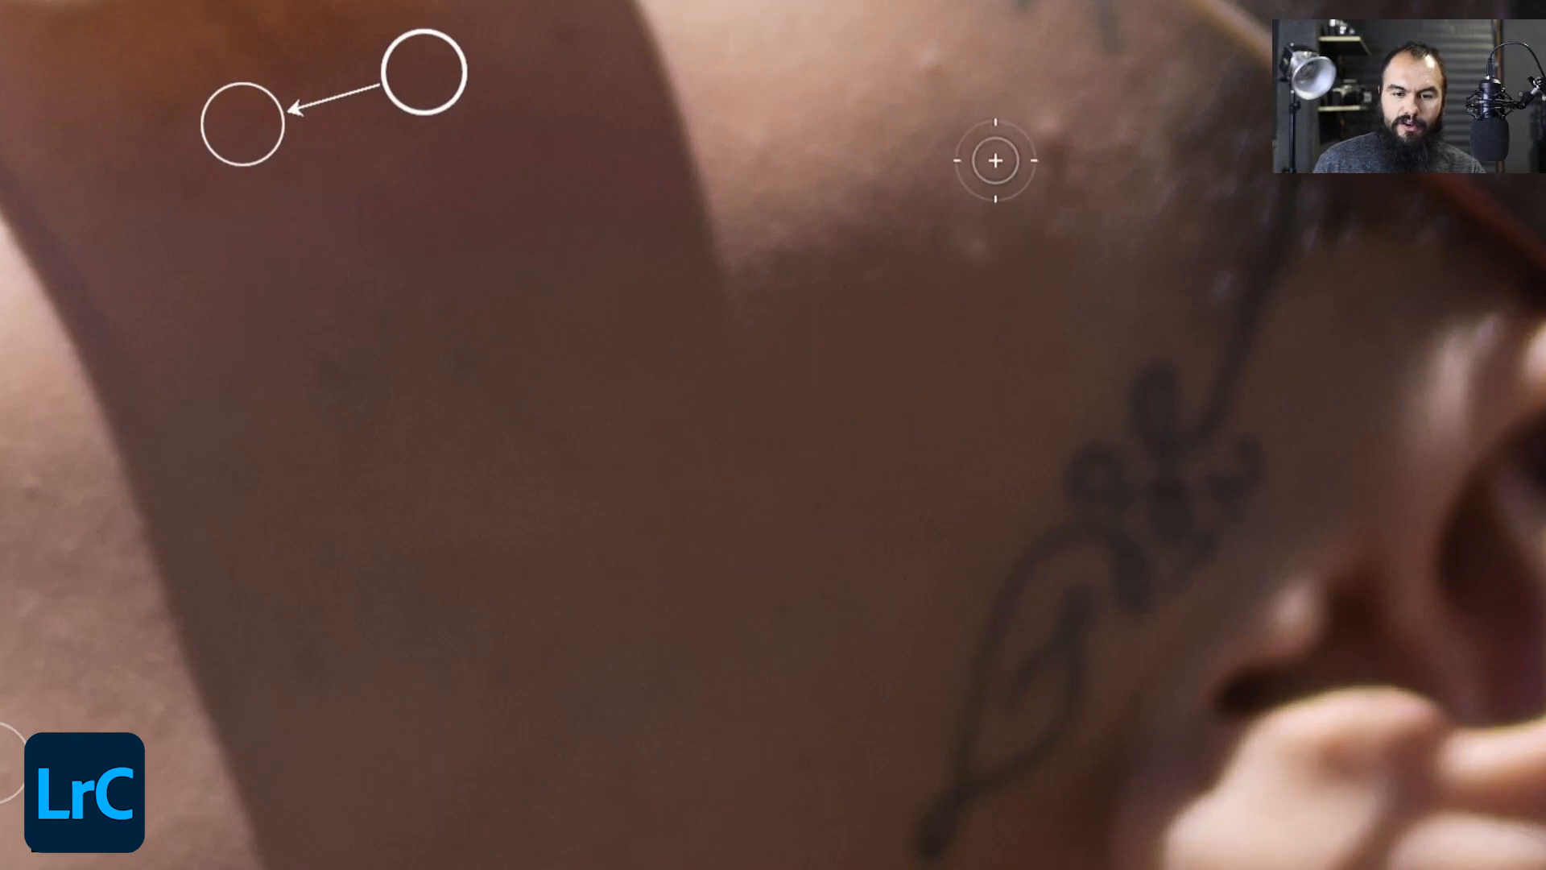
pyautogui.click(924, 62)
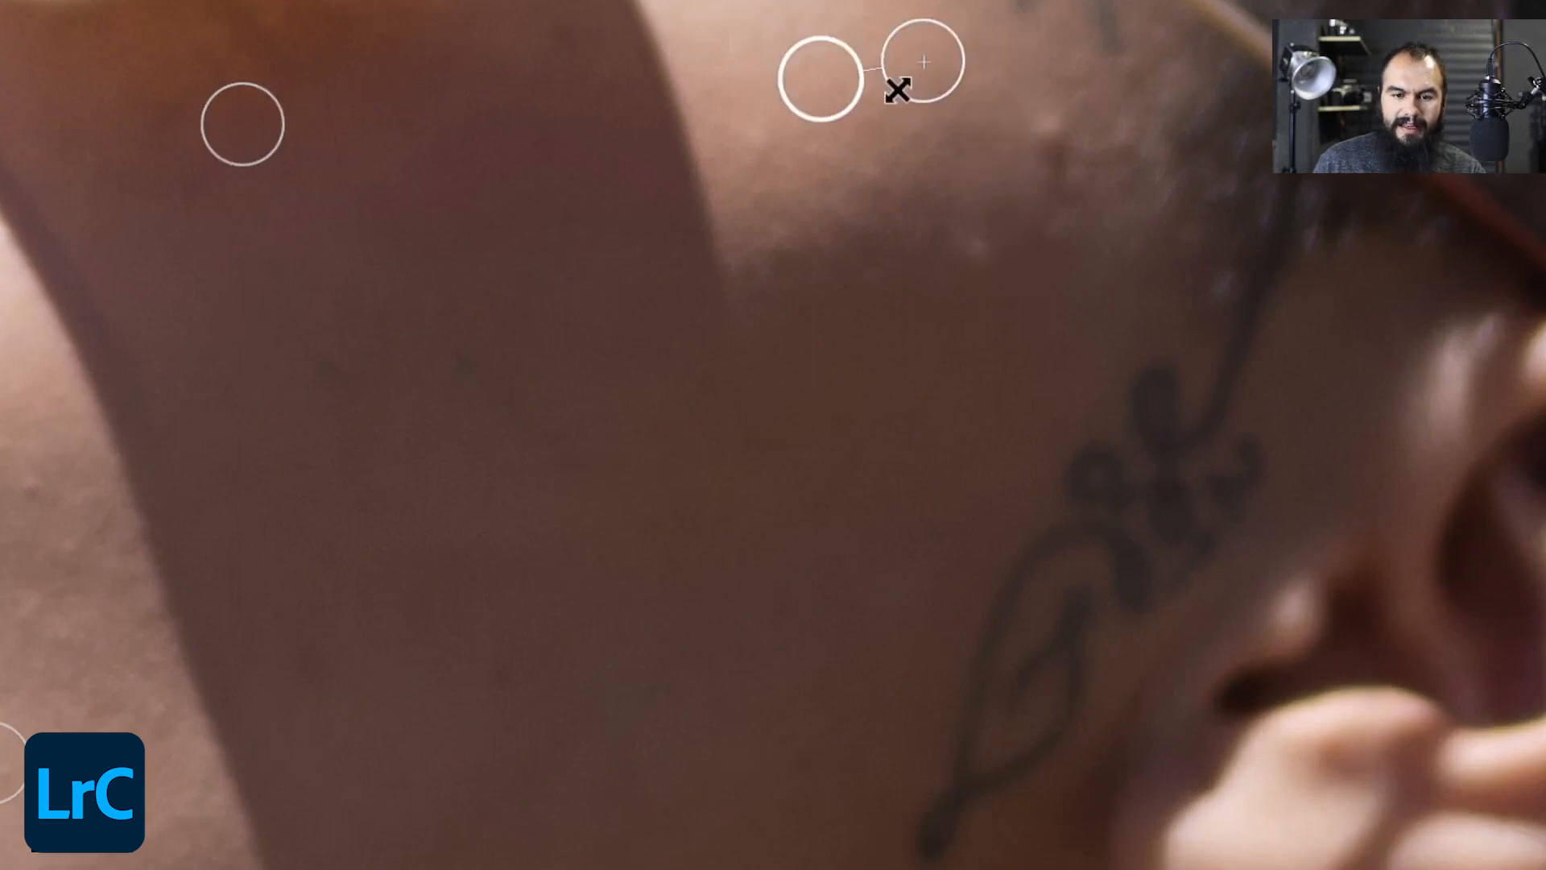
pyautogui.click(1045, 143)
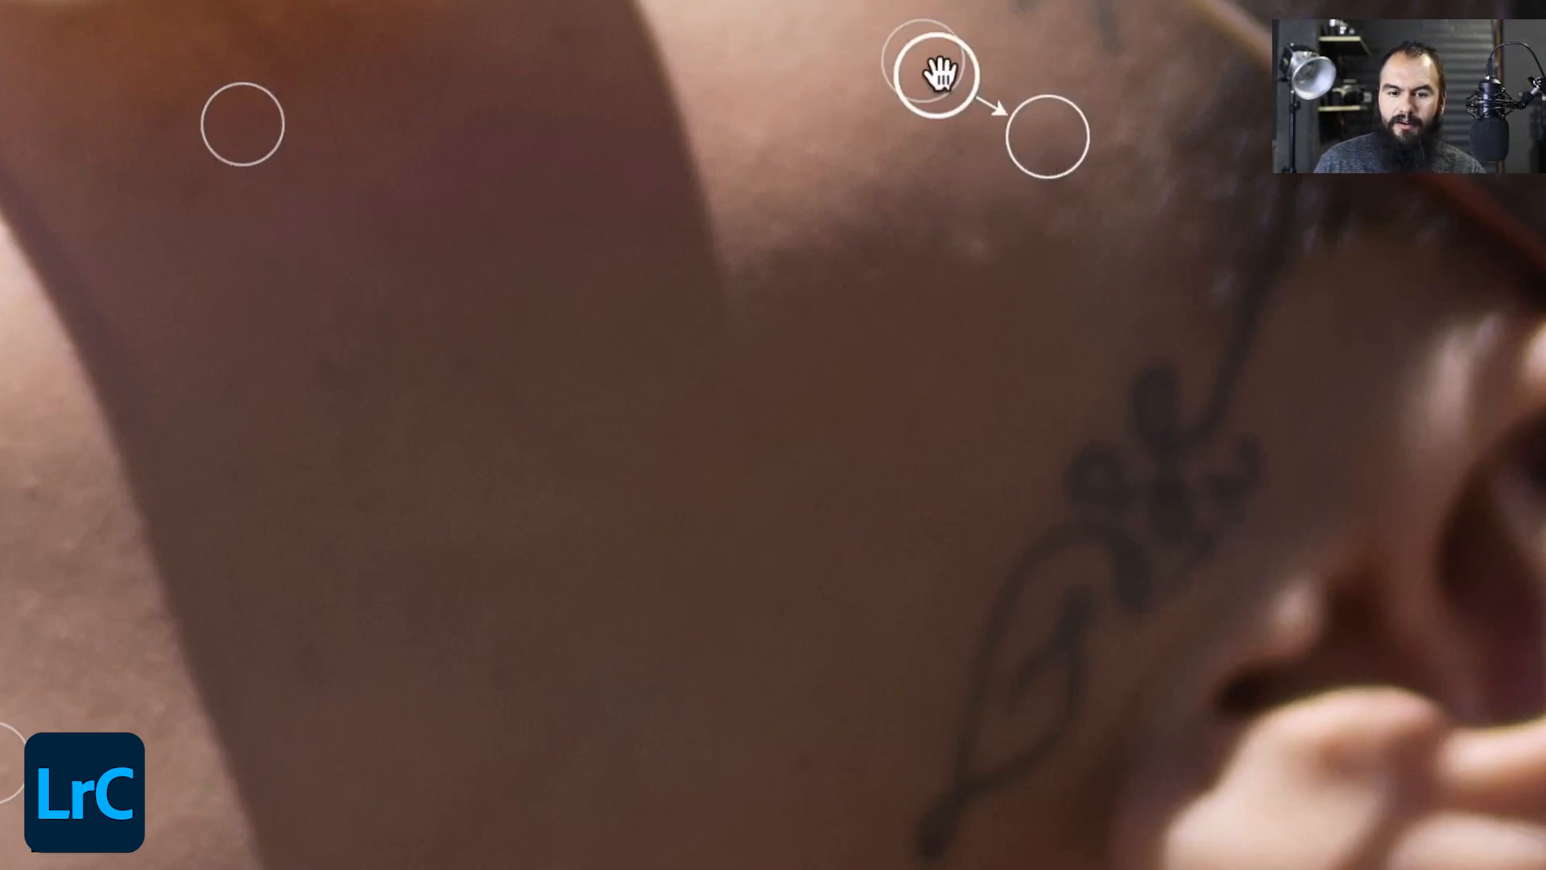
pyautogui.moveTo(936, 64)
pyautogui.mouseDown()
pyautogui.moveTo(940, 103)
pyautogui.moveTo(880, 172)
pyautogui.mouseUp()
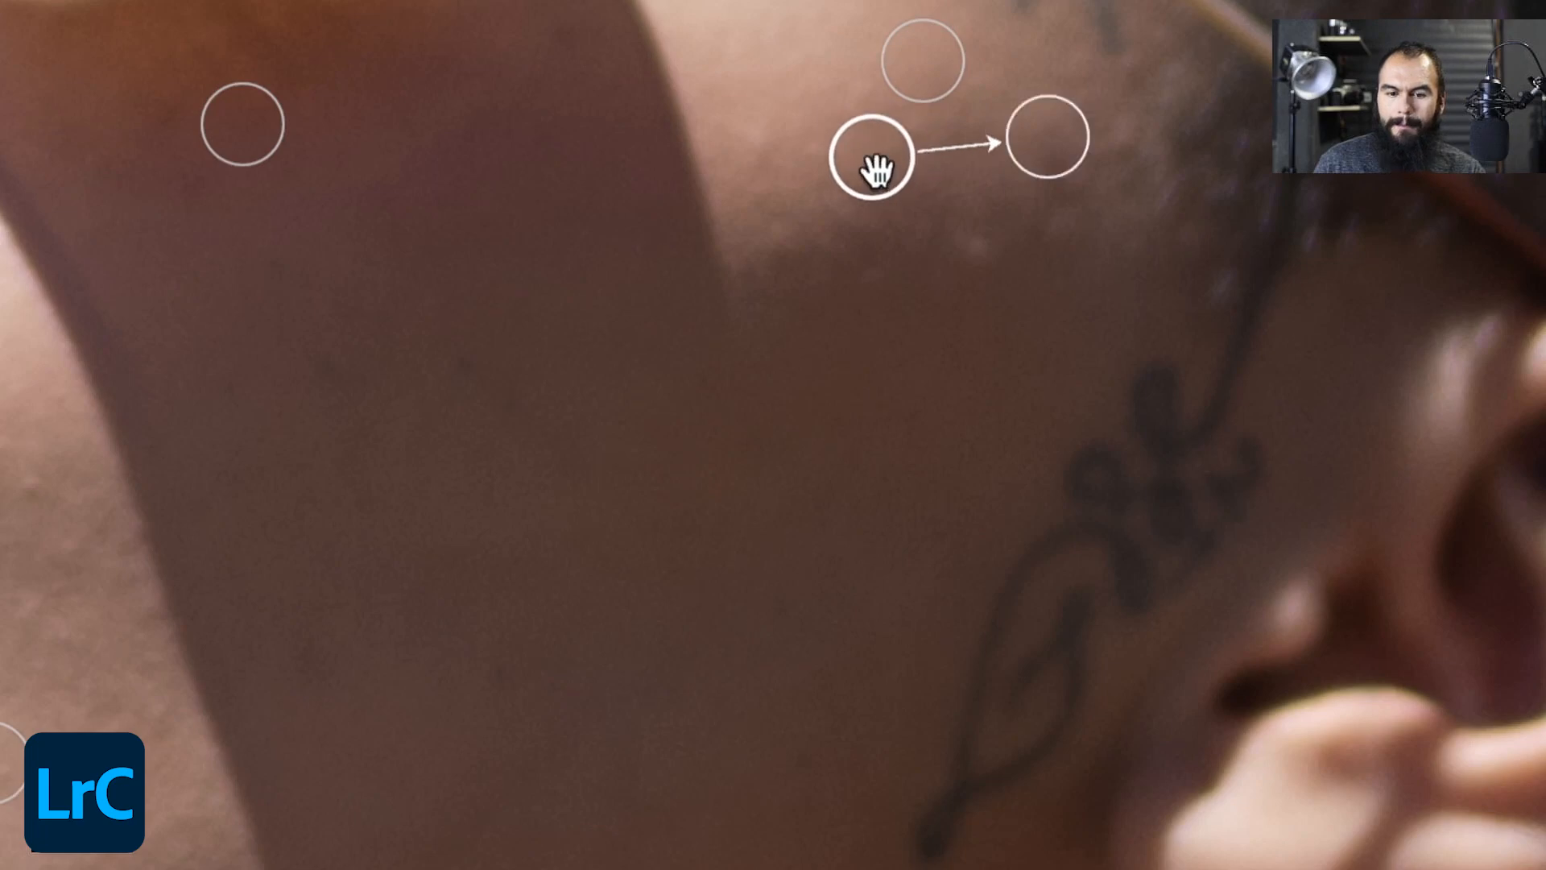
pyautogui.click(981, 248)
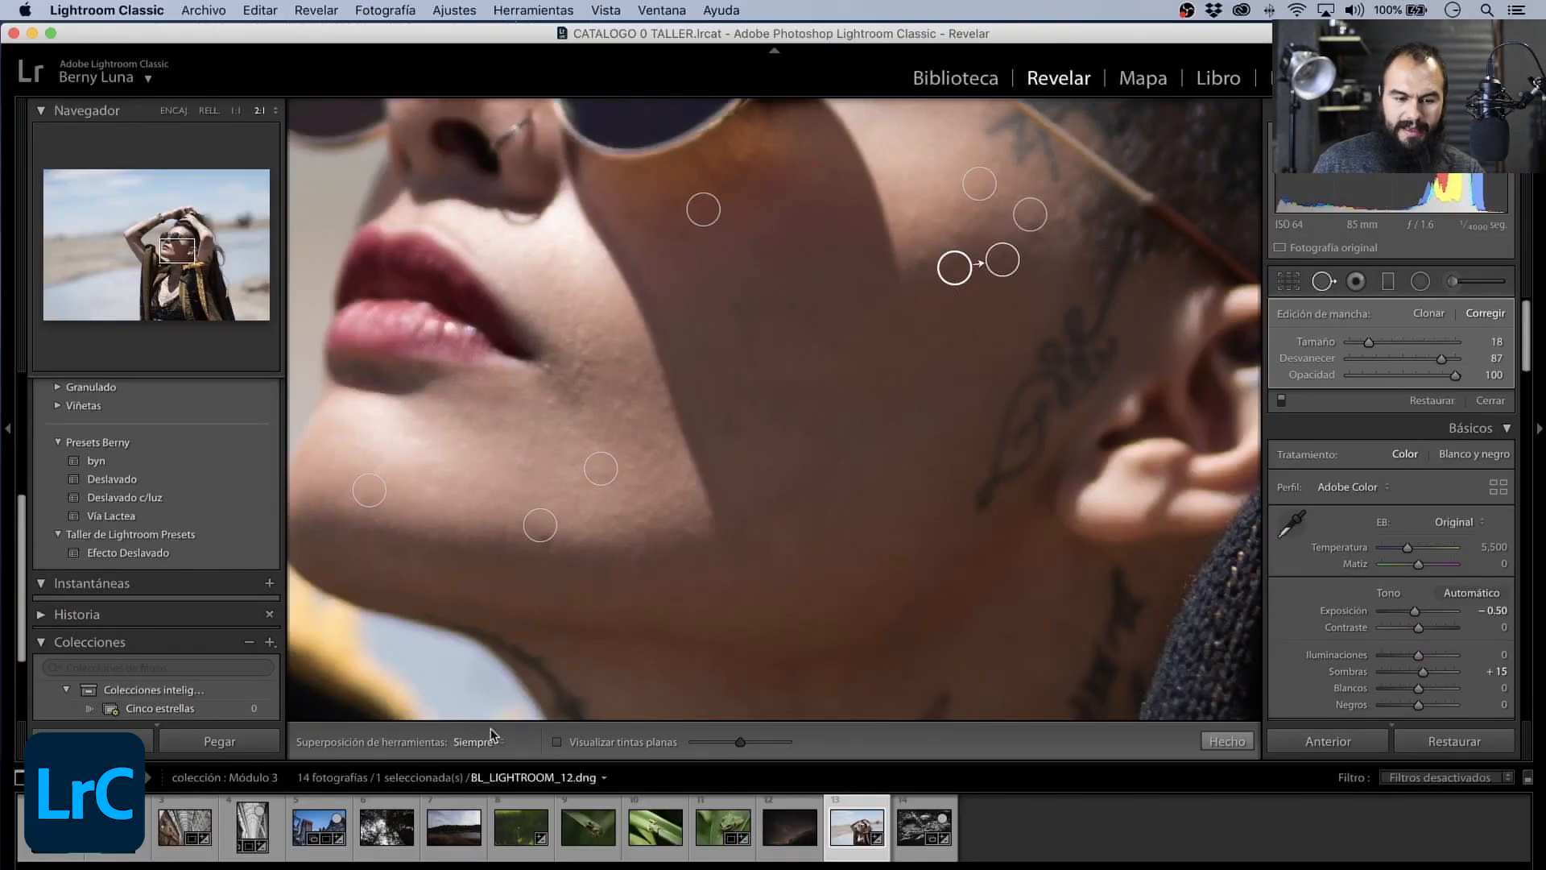
pyautogui.click(1323, 281)
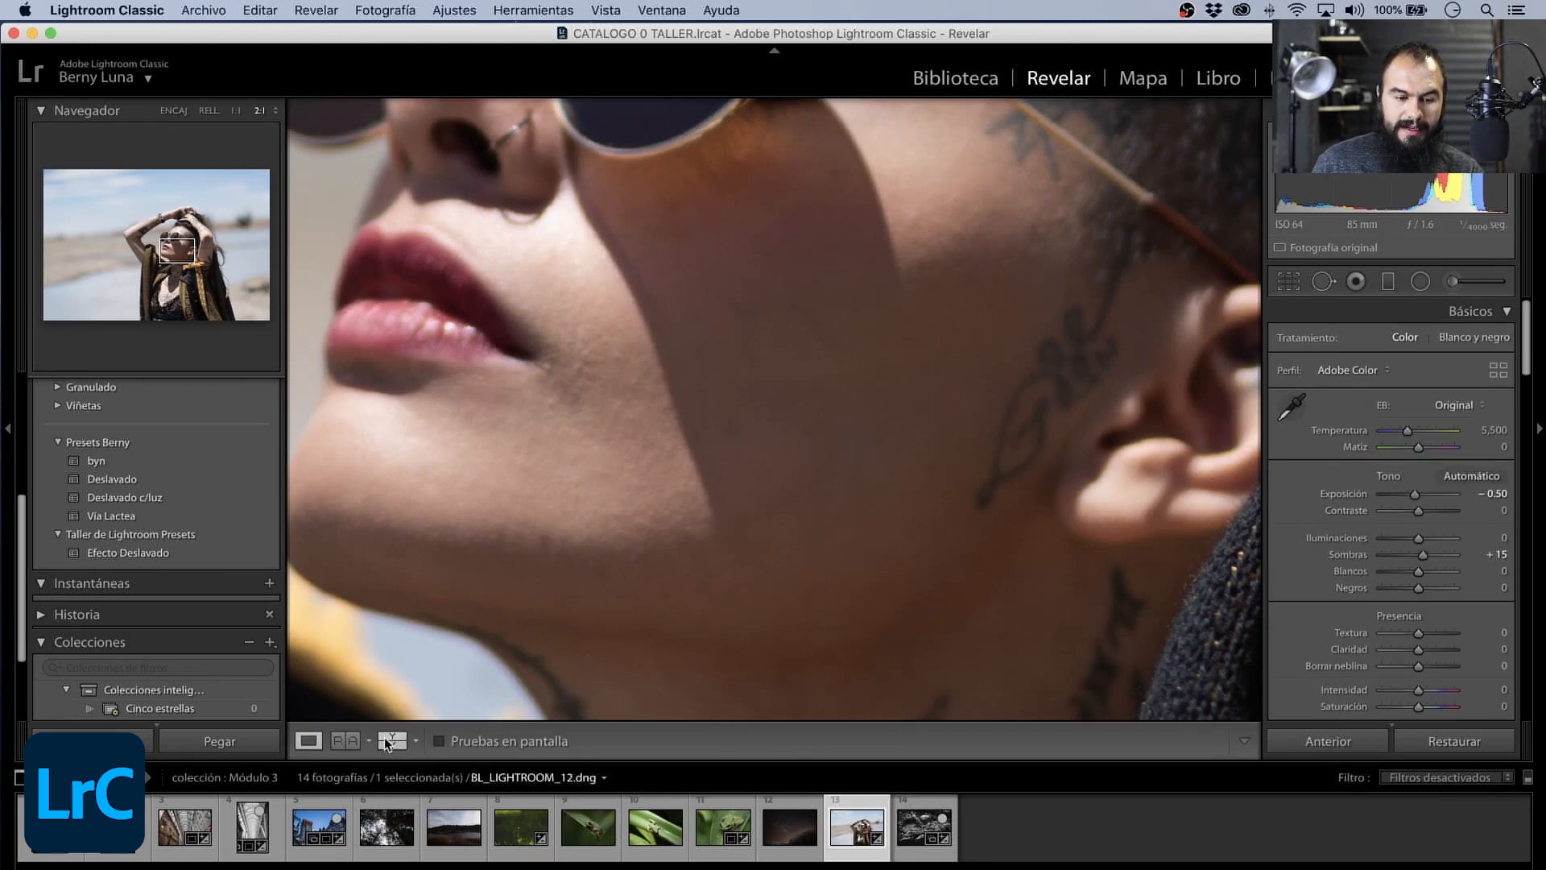
# - Compare the retouched jaw and cheek in the before and after views
pyautogui.click(393, 738)
pyautogui.moveTo(736, 362); pyautogui.dragTo(725, 214)
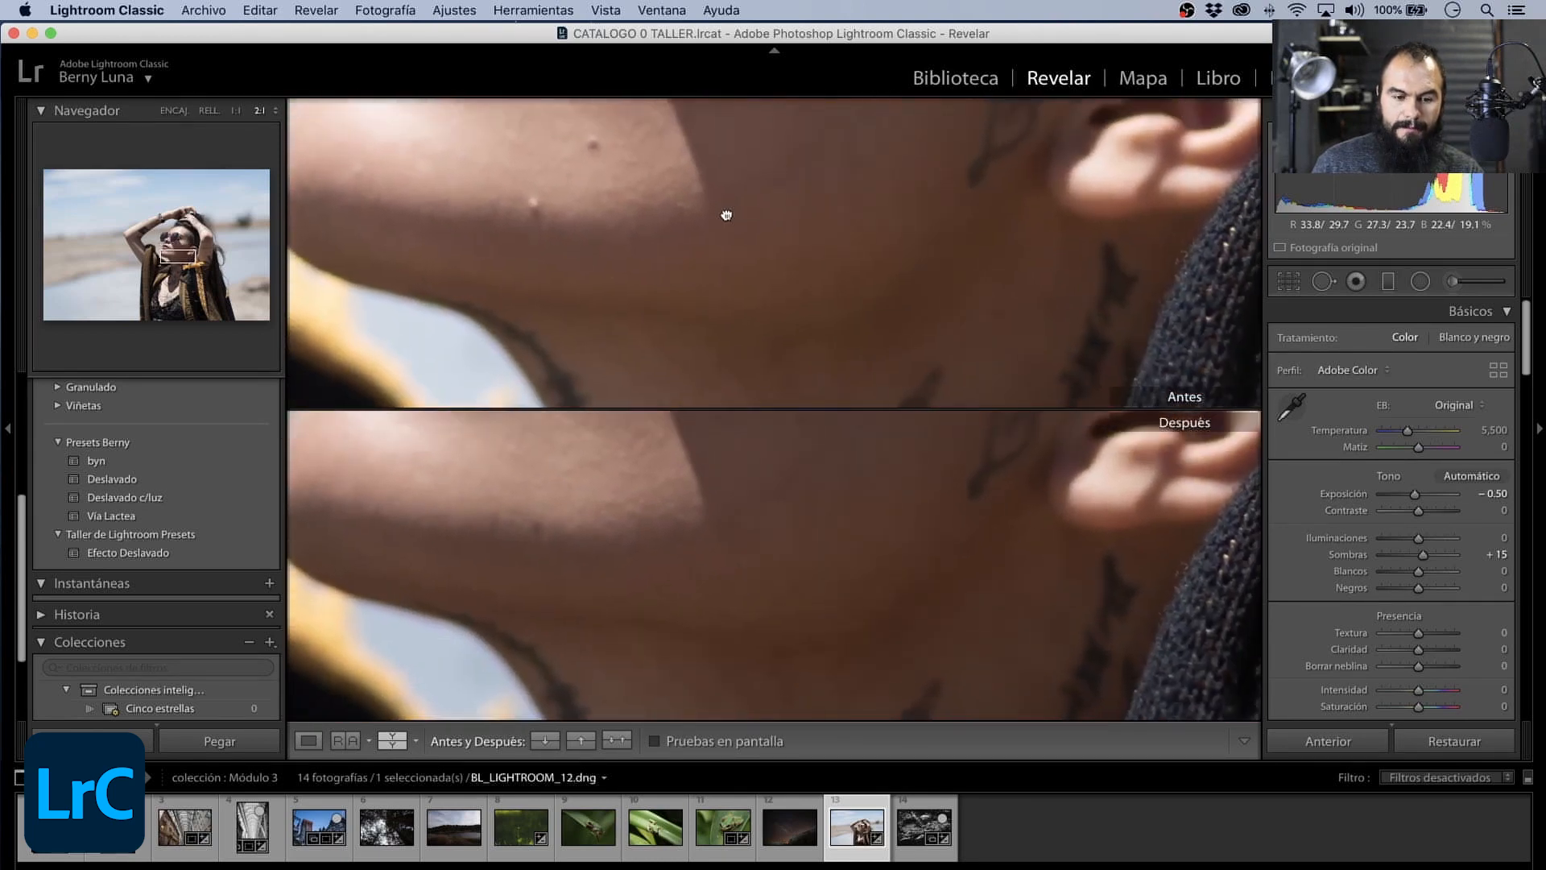
pyautogui.click(393, 739)
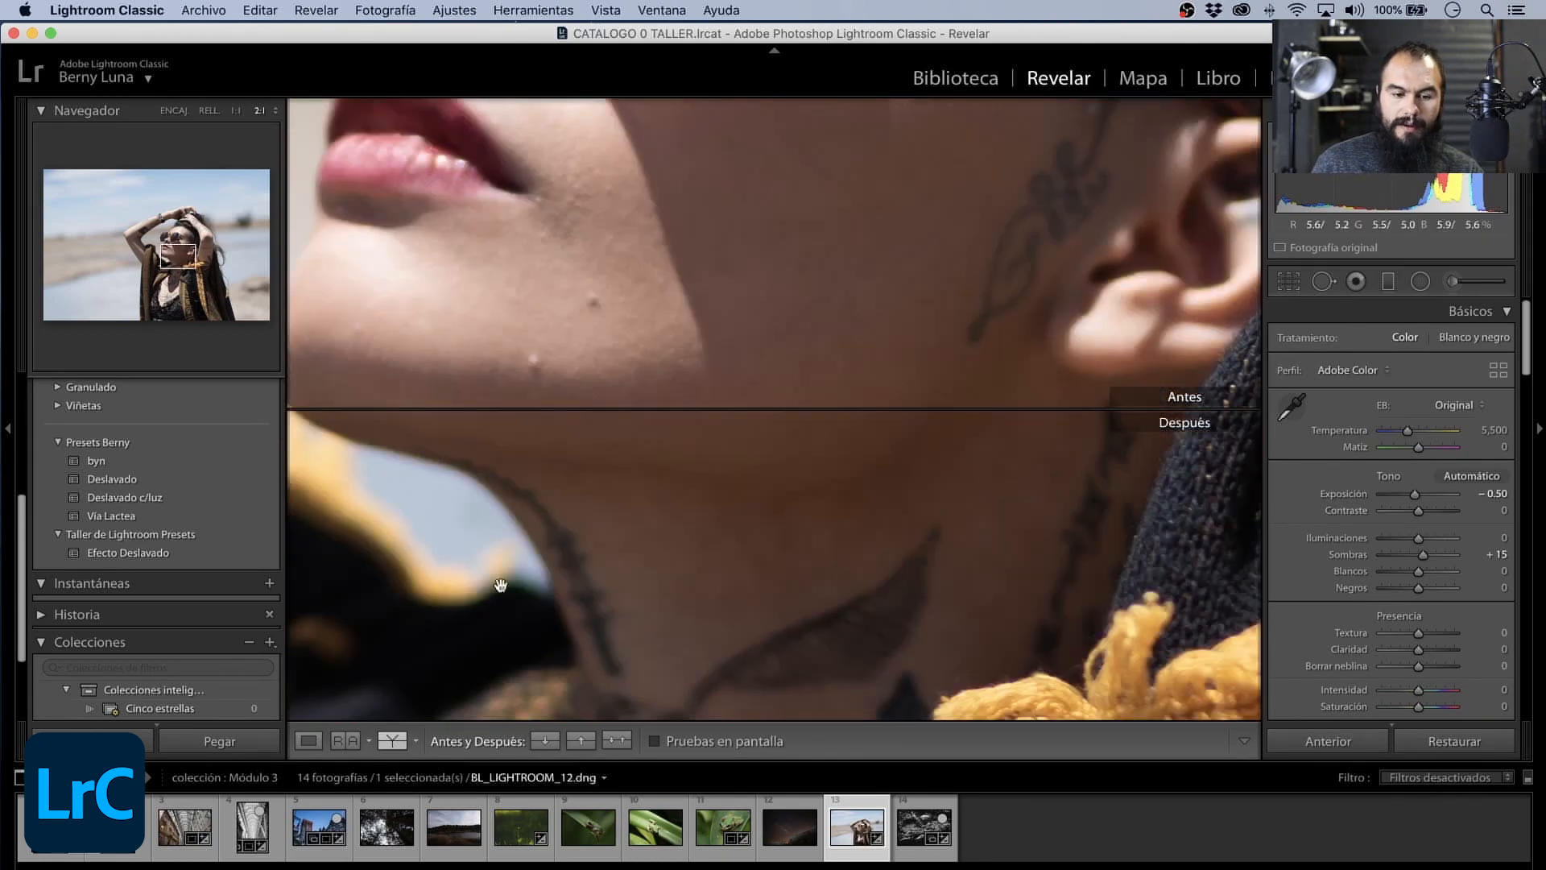
pyautogui.moveTo(444, 627); pyautogui.dragTo(552, 559)
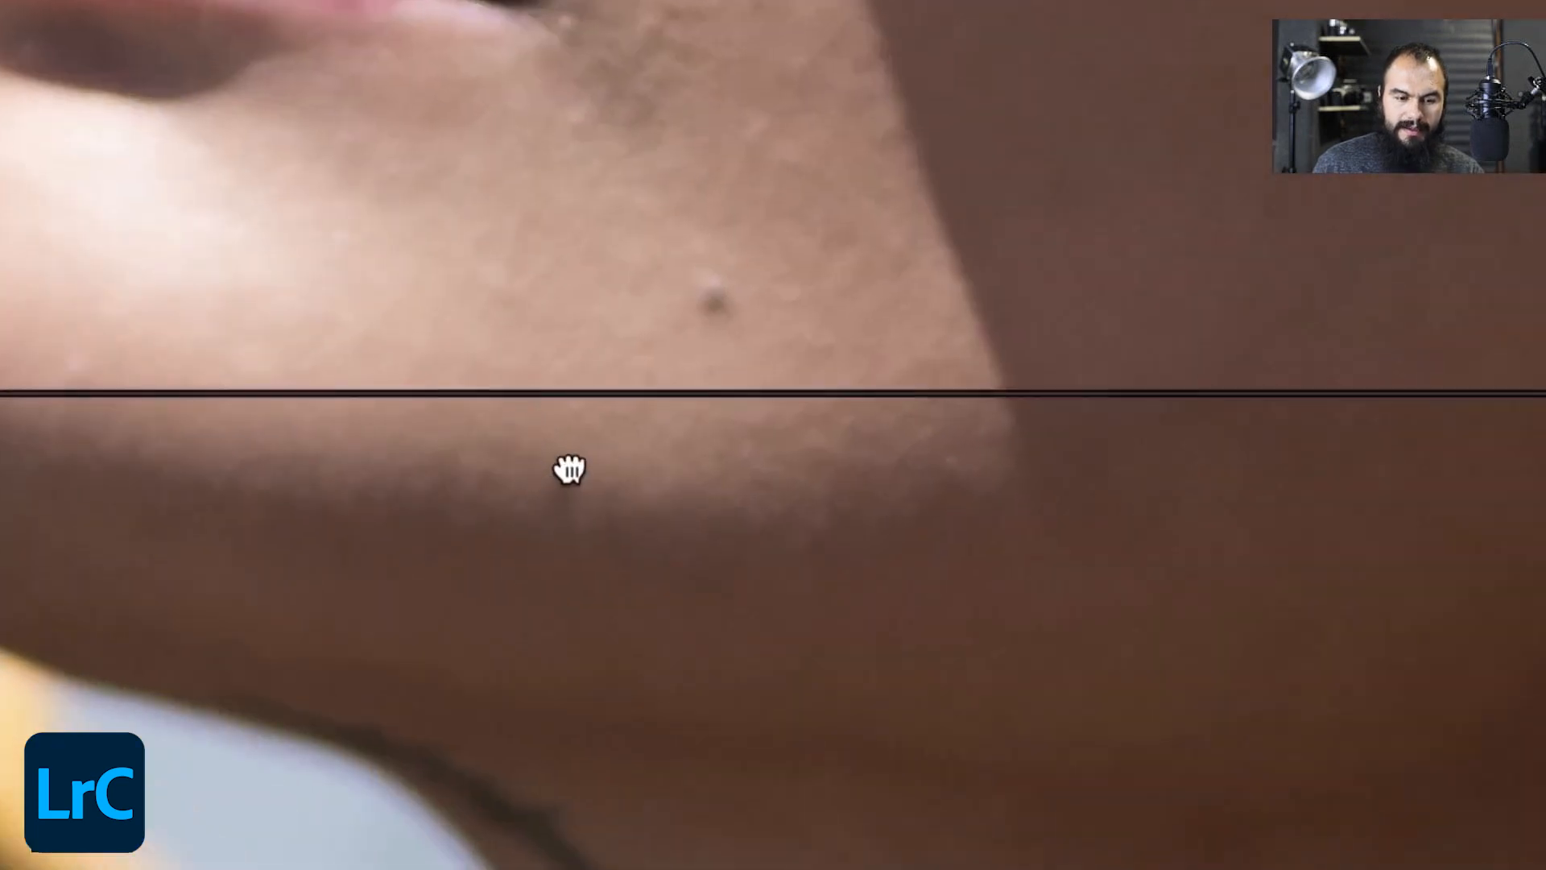
pyautogui.moveTo(545, 439)
pyautogui.mouseDown()
pyautogui.moveTo(553, 392)
pyautogui.moveTo(552, 433)
pyautogui.mouseUp()
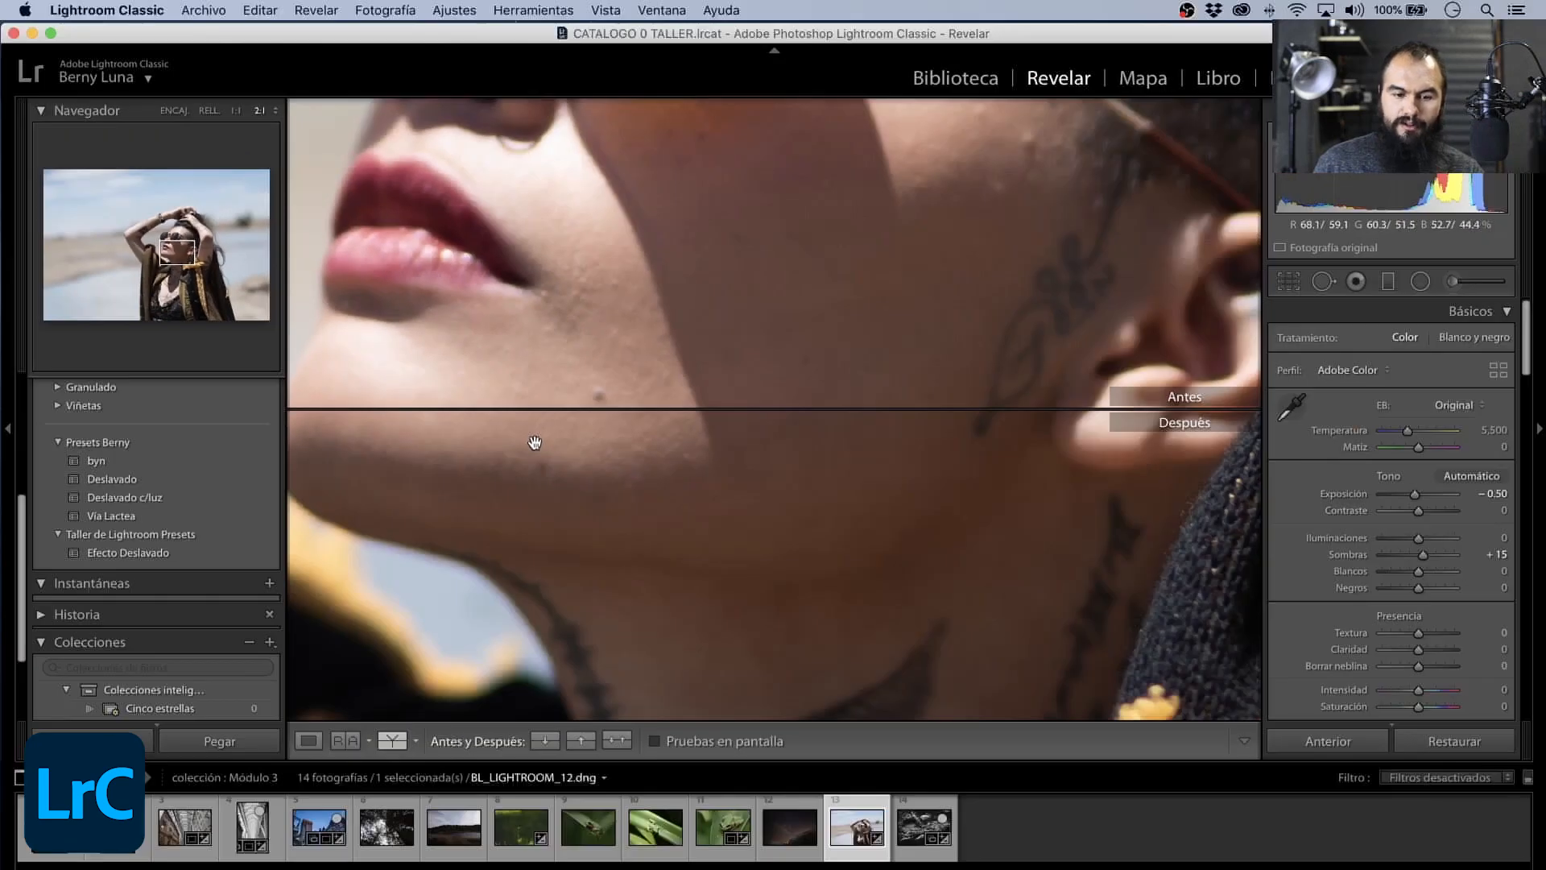
# - Reopen Spot Removal, shift the jaw correction slightly down over the remaining blemish and enlarge it
pyautogui.click(1322, 281)
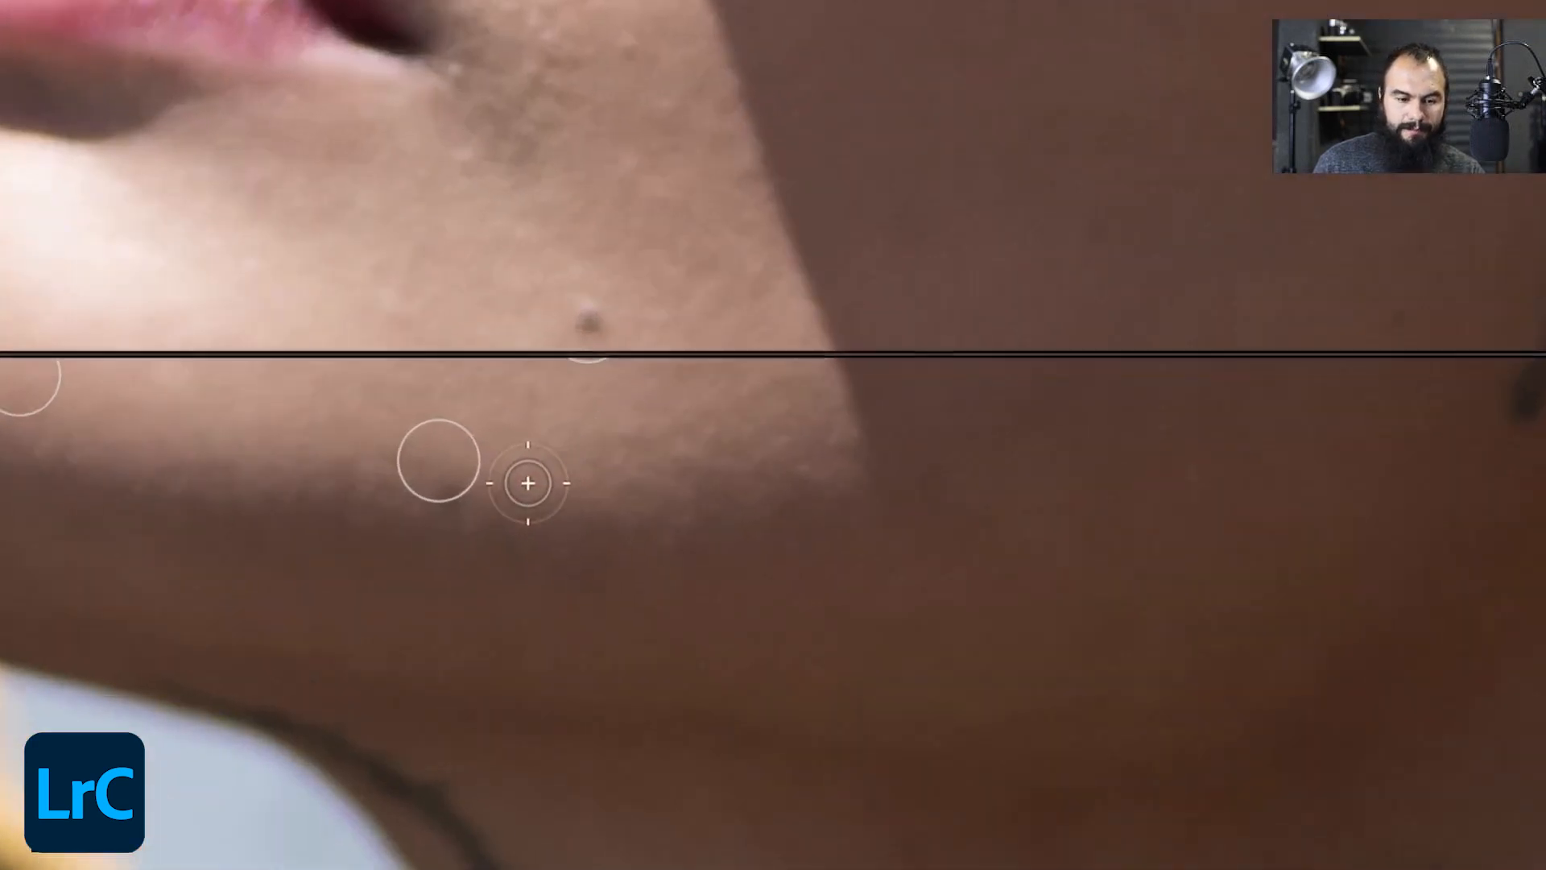
pyautogui.moveTo(451, 474); pyautogui.dragTo(467, 515)
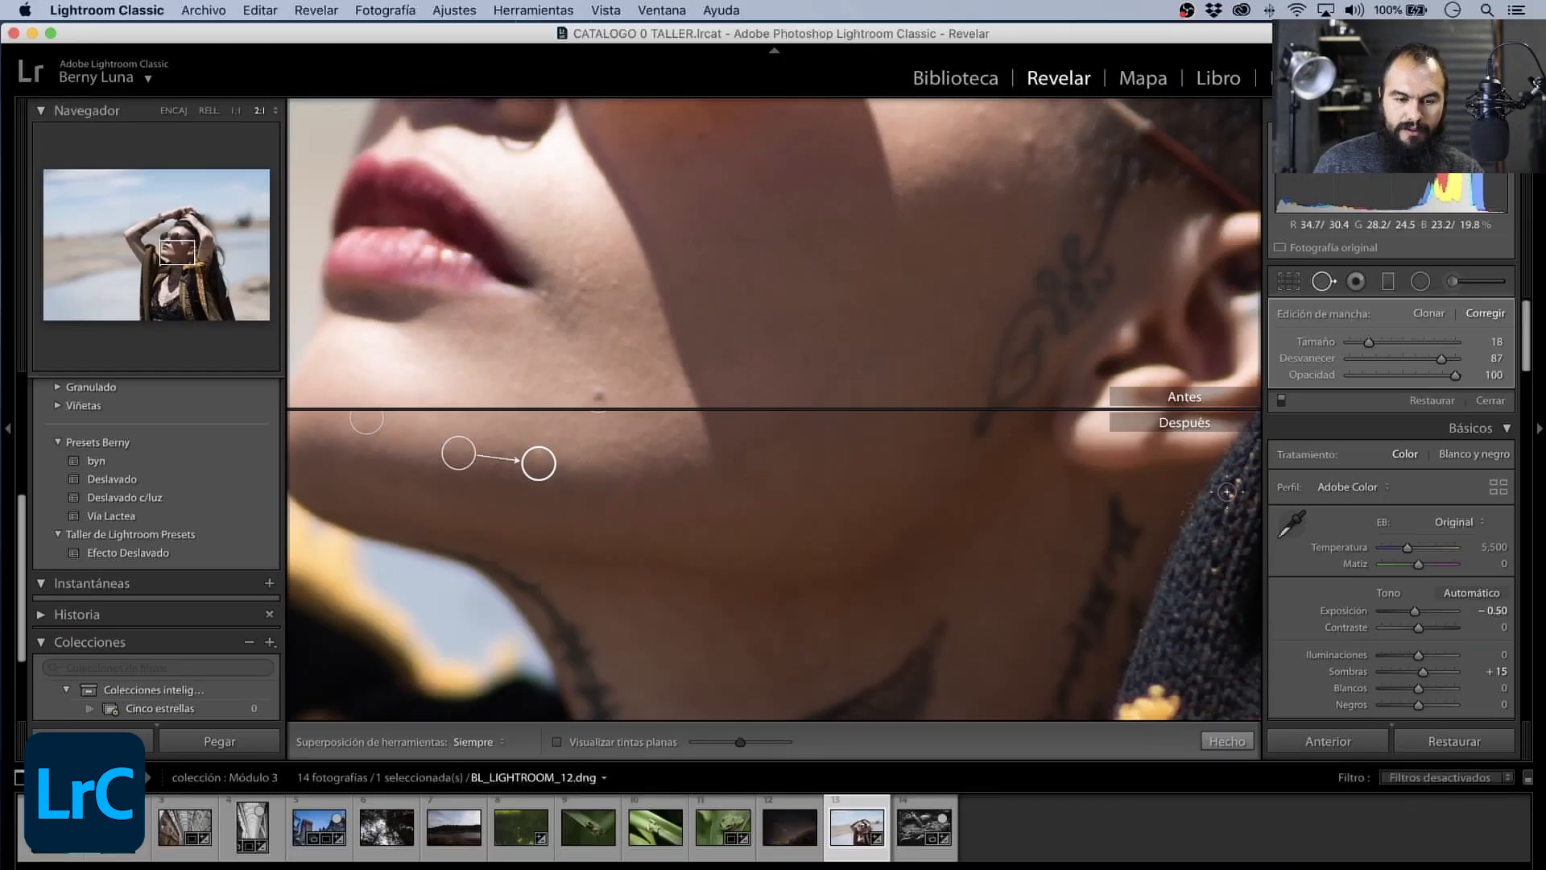
pyautogui.moveTo(1368, 342); pyautogui.dragTo(1385, 343)
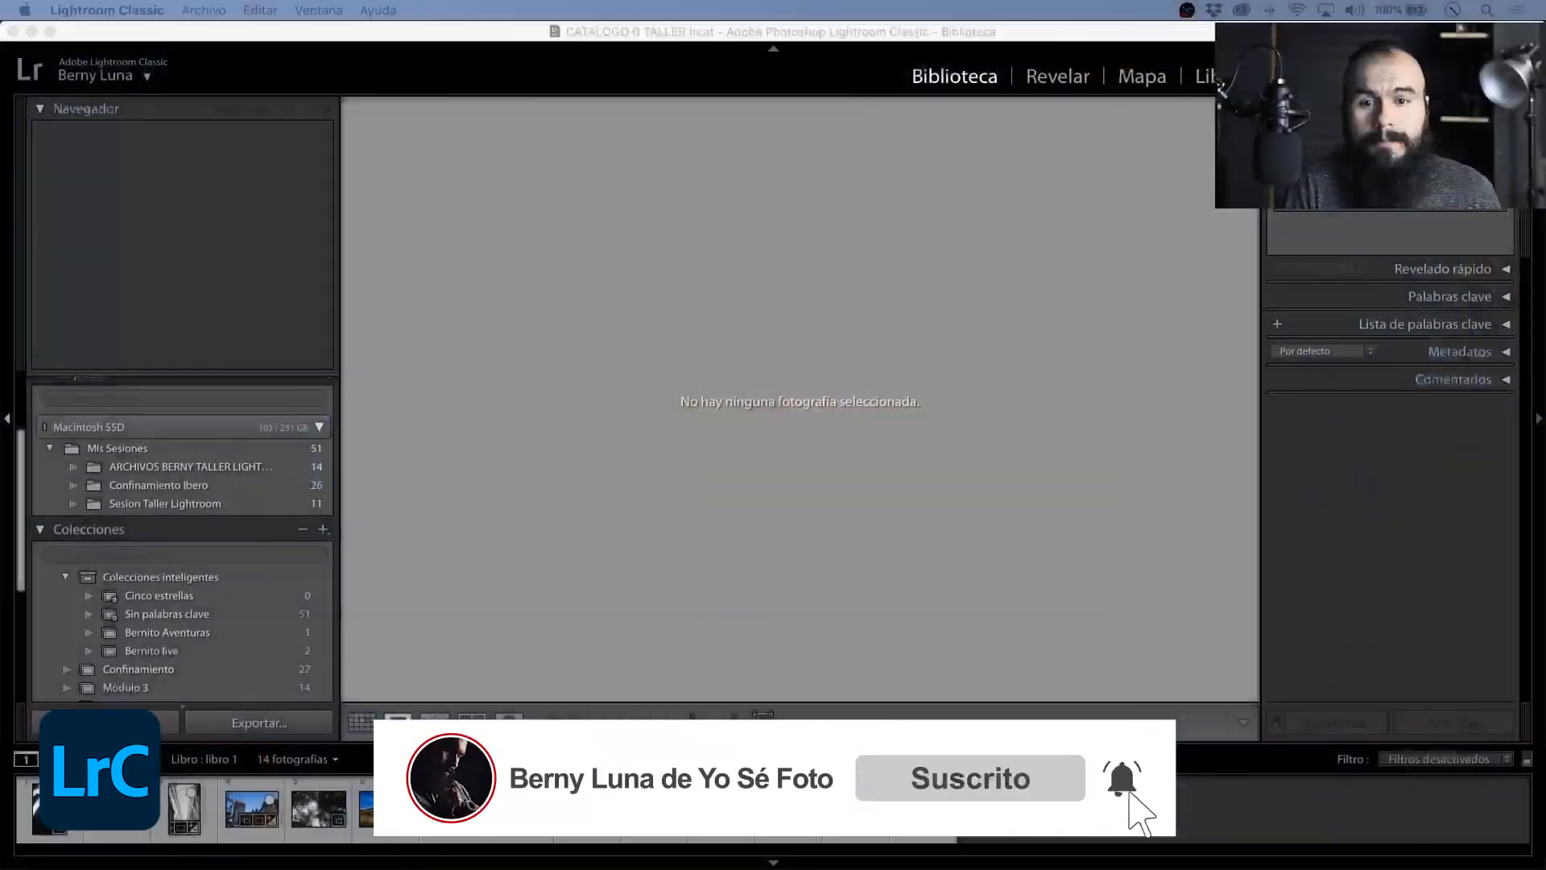
# - Send the black-and-white roots photo BL_LIGHTROOM_11.dng from the library to Adobe Photoshop 2020 for editing
pyautogui.click(814, 33)
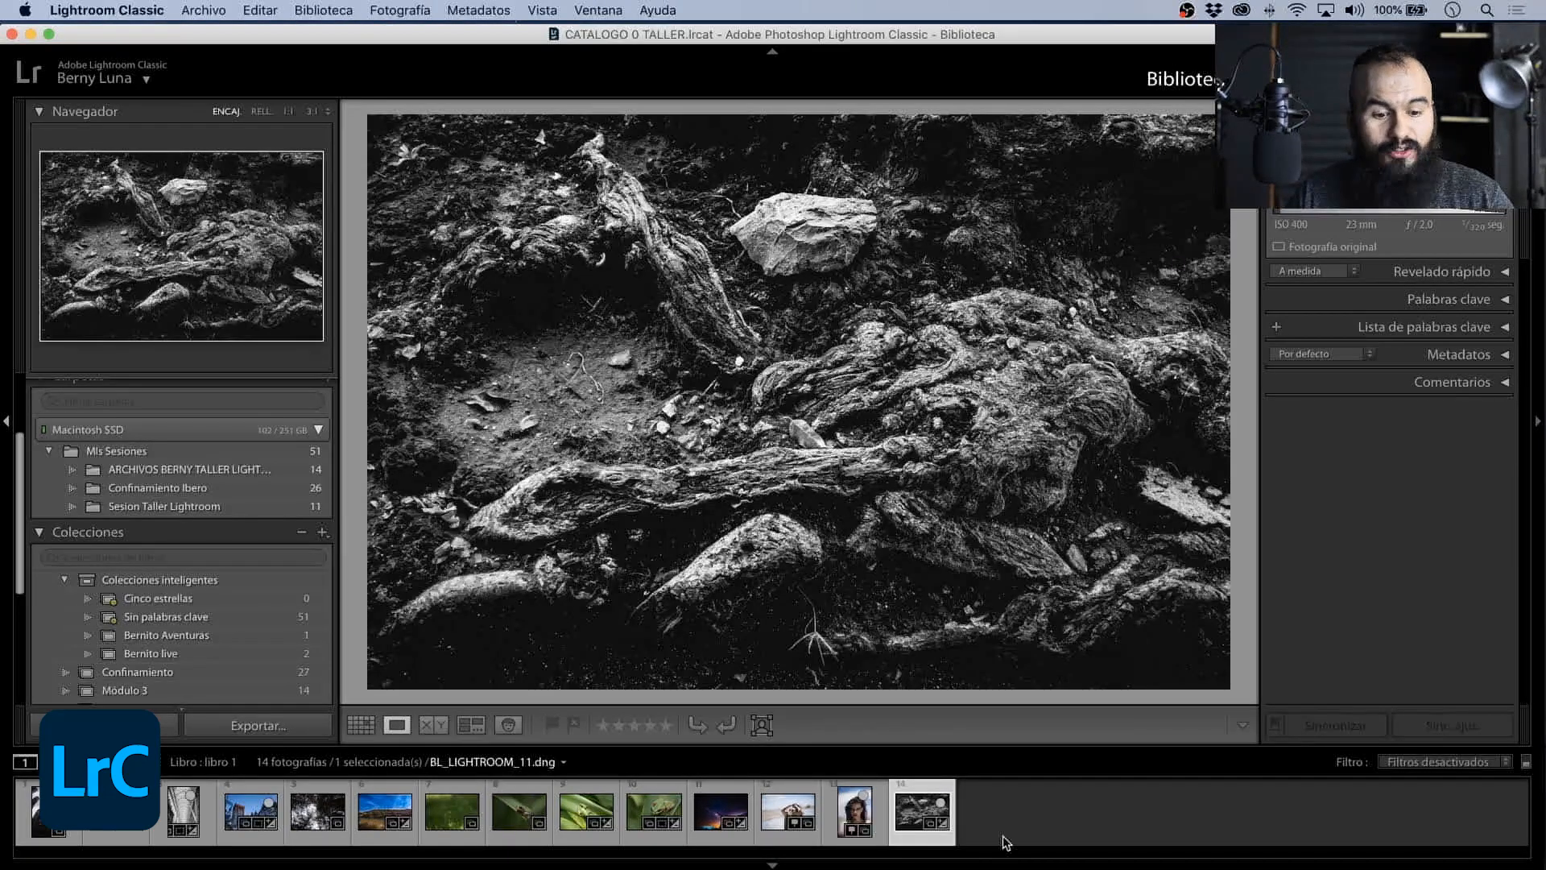
pyautogui.click(1013, 806)
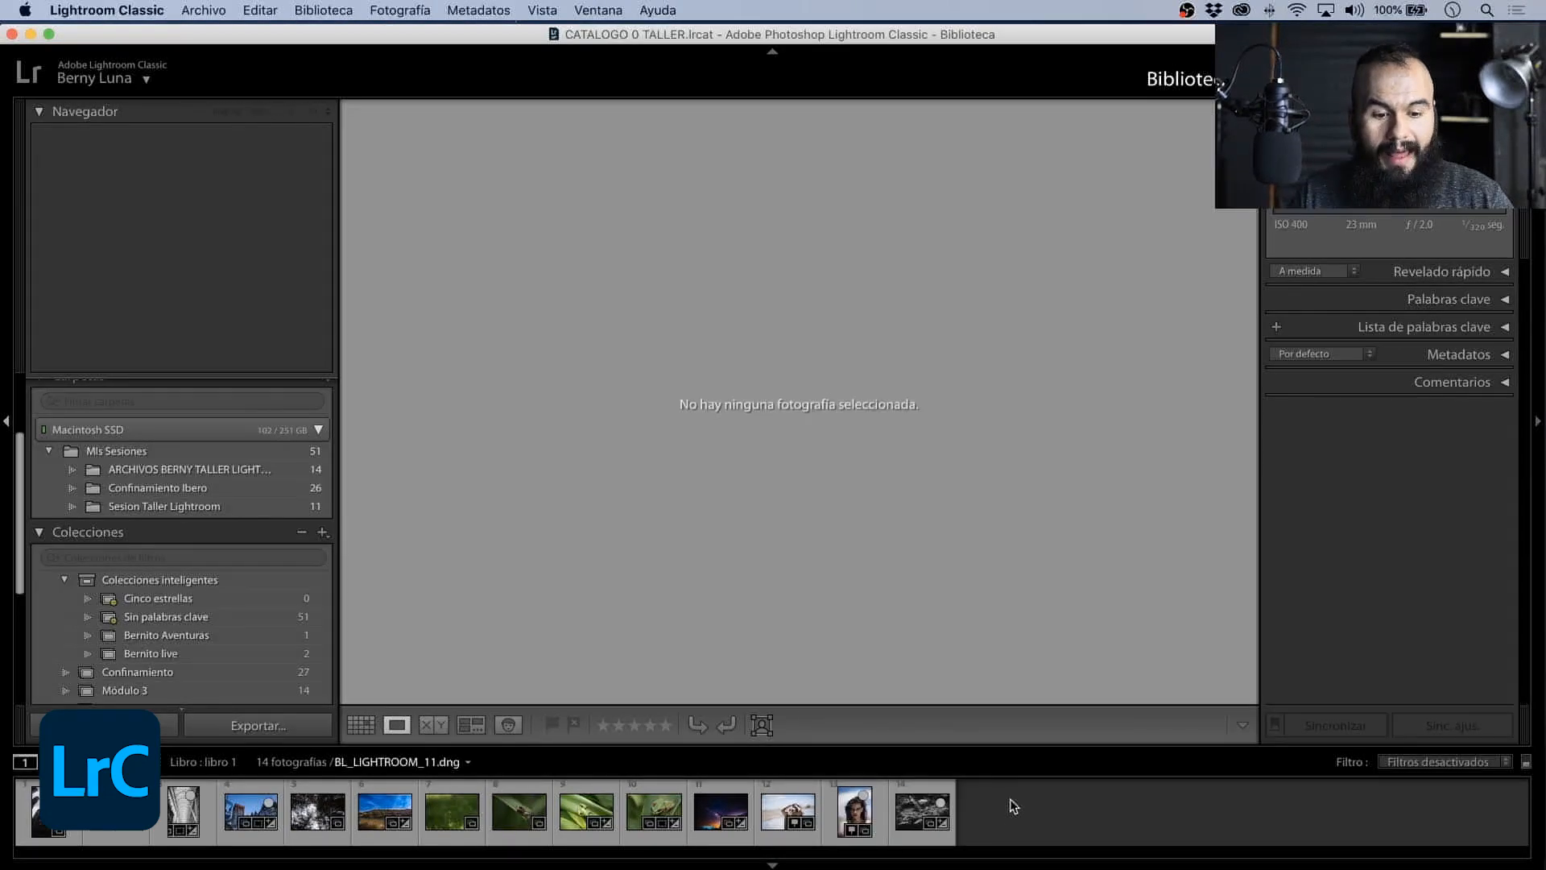
pyautogui.click(936, 792)
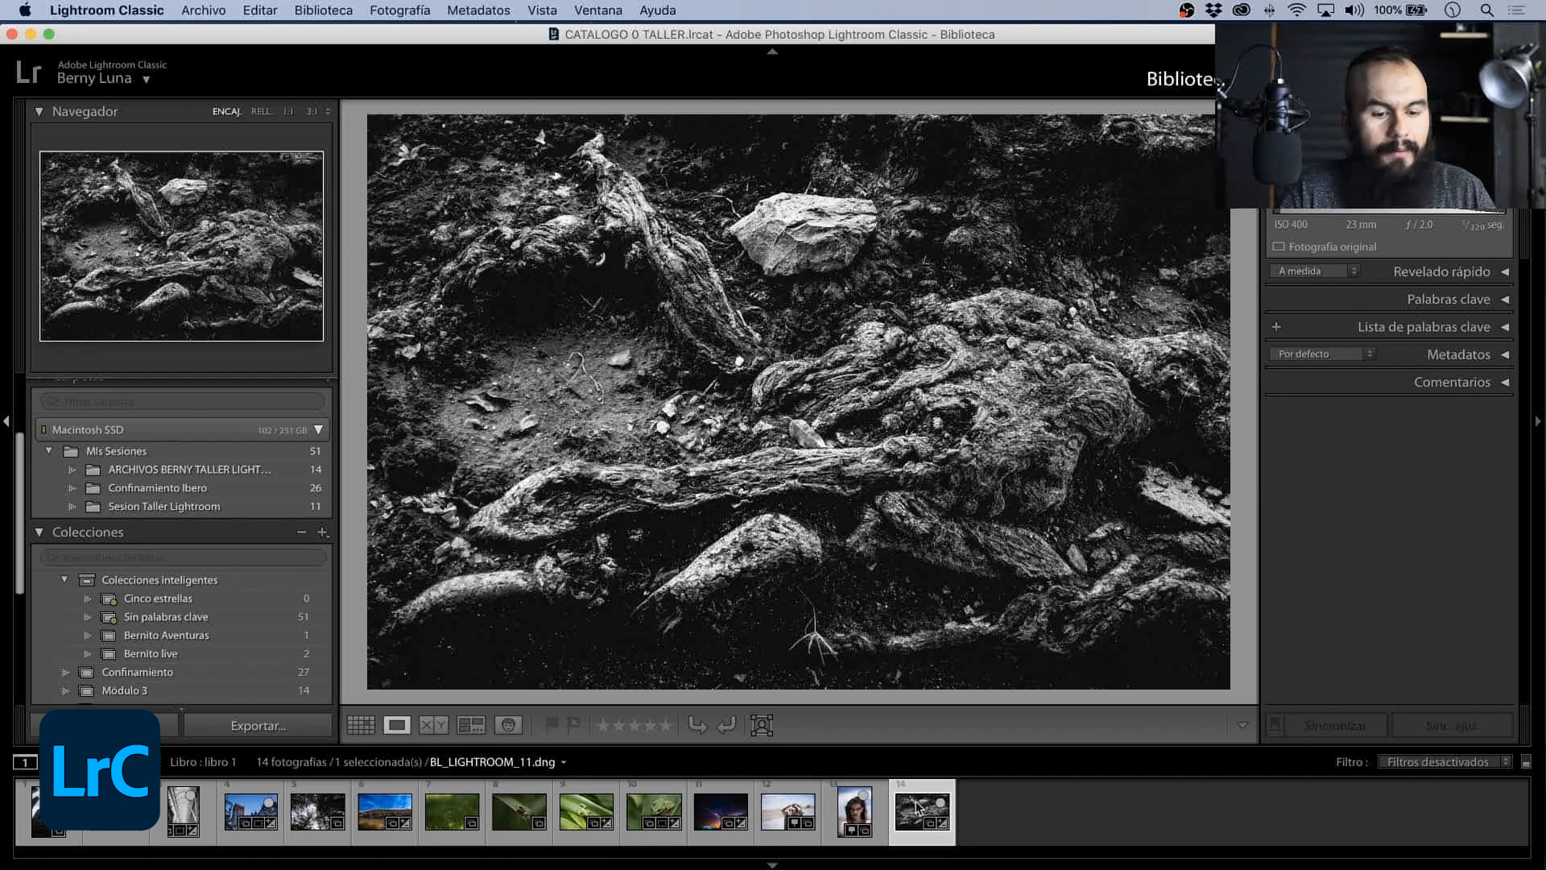
pyautogui.click(1004, 805)
pyautogui.click(917, 813)
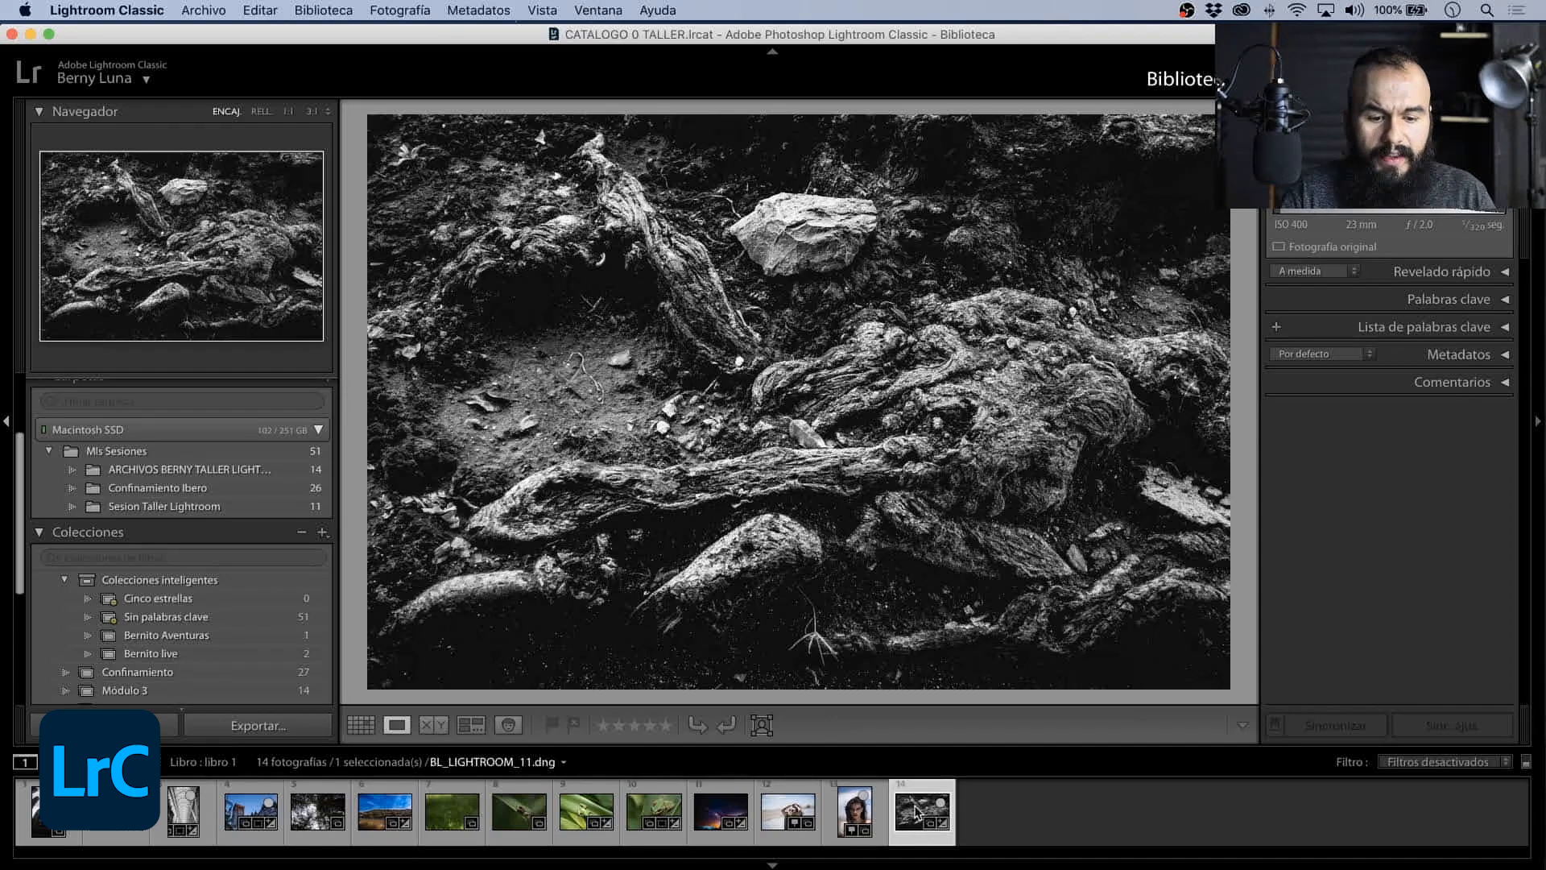
pyautogui.rightClick(916, 812)
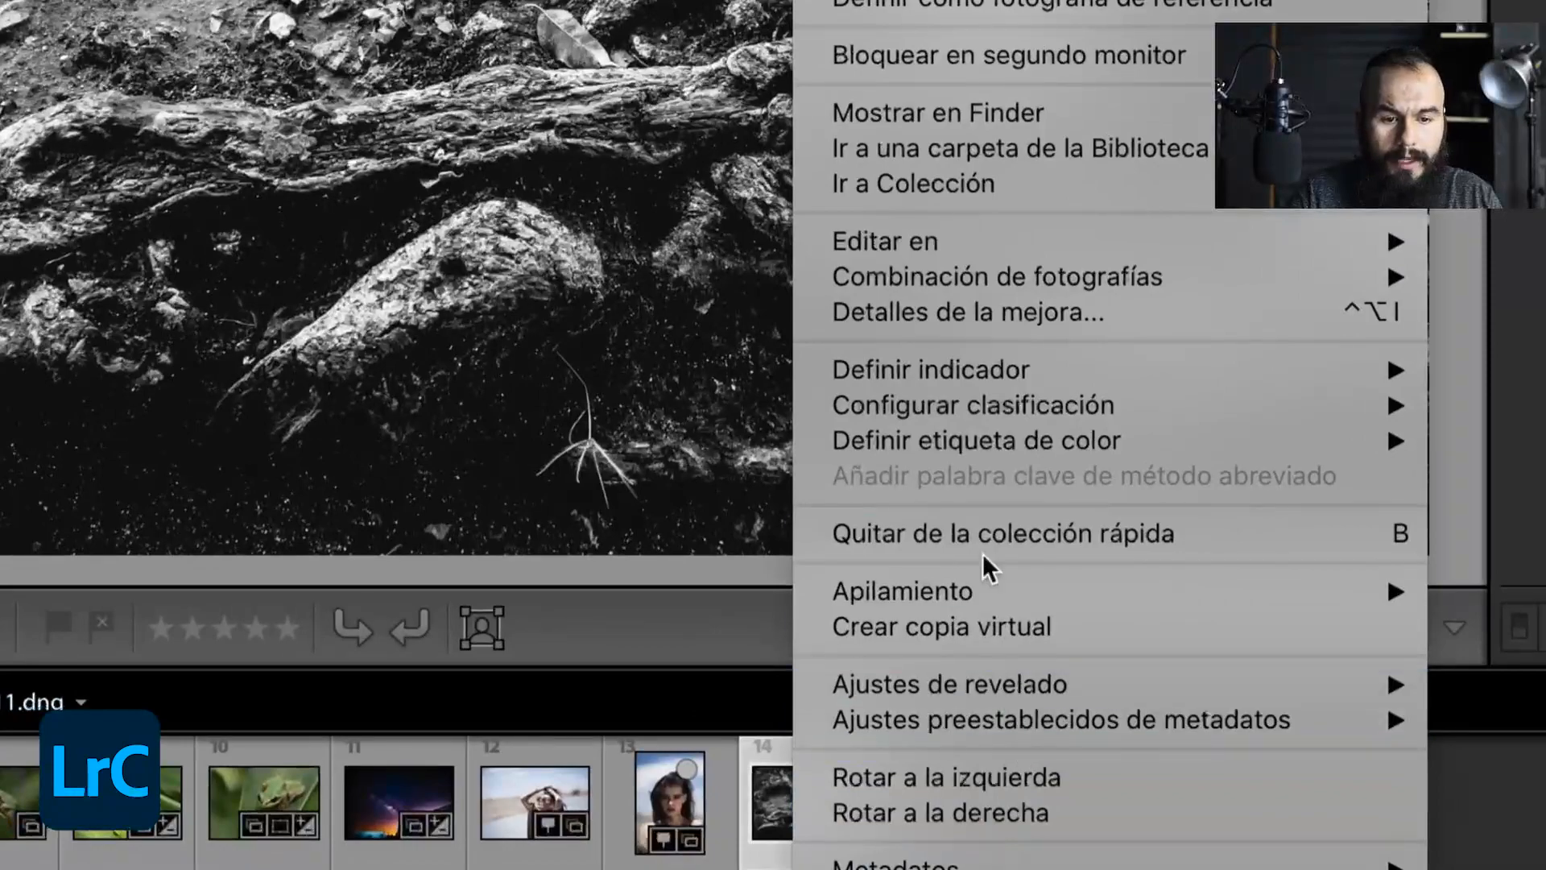
pyautogui.moveTo(1008, 256)
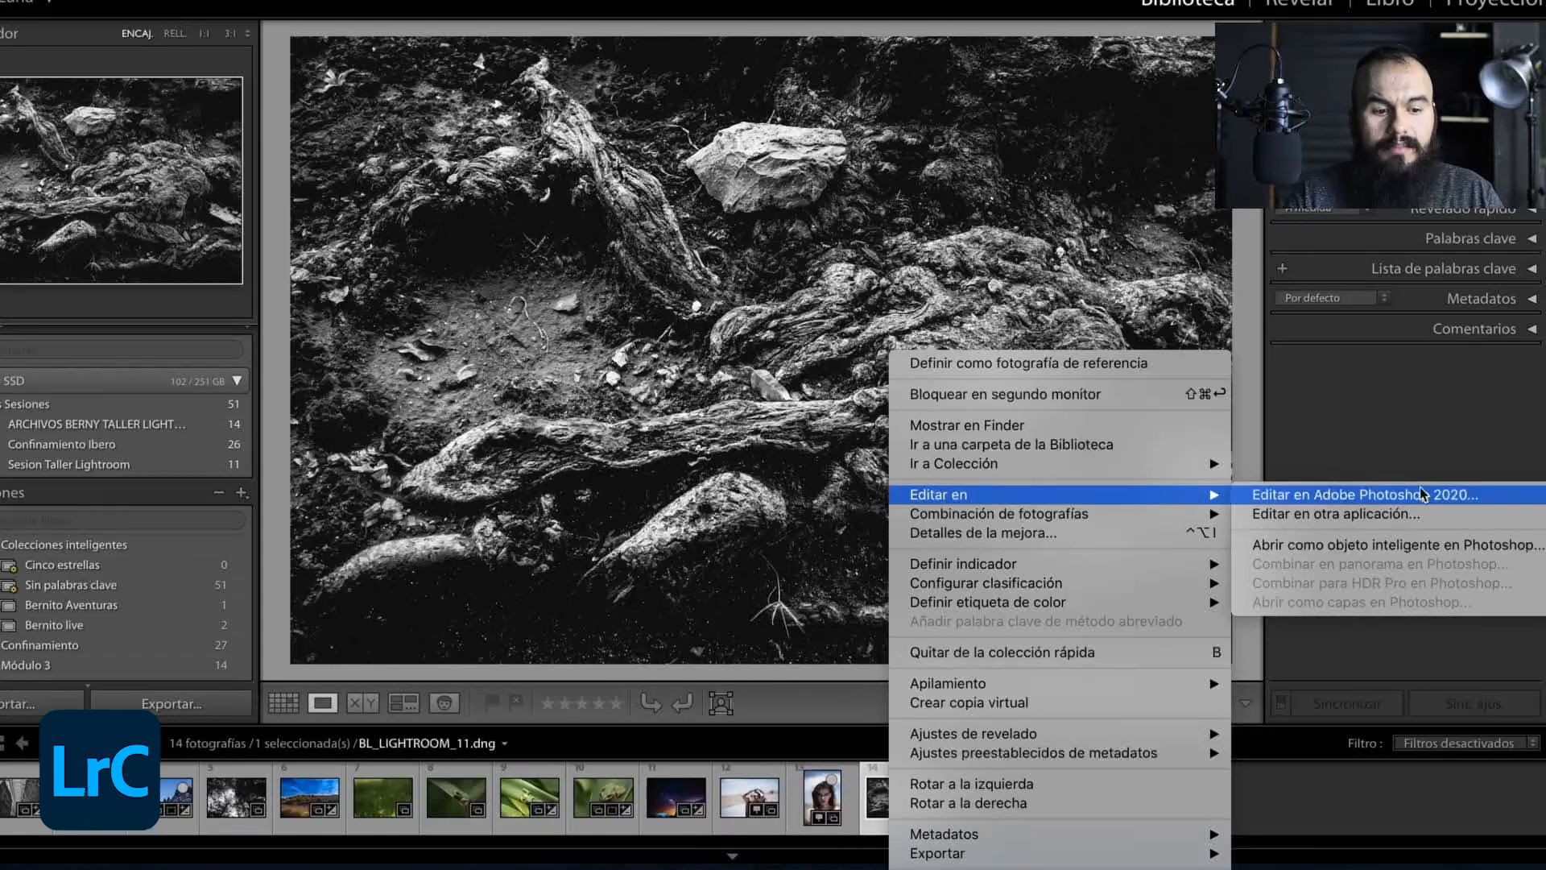
pyautogui.click(1488, 494)
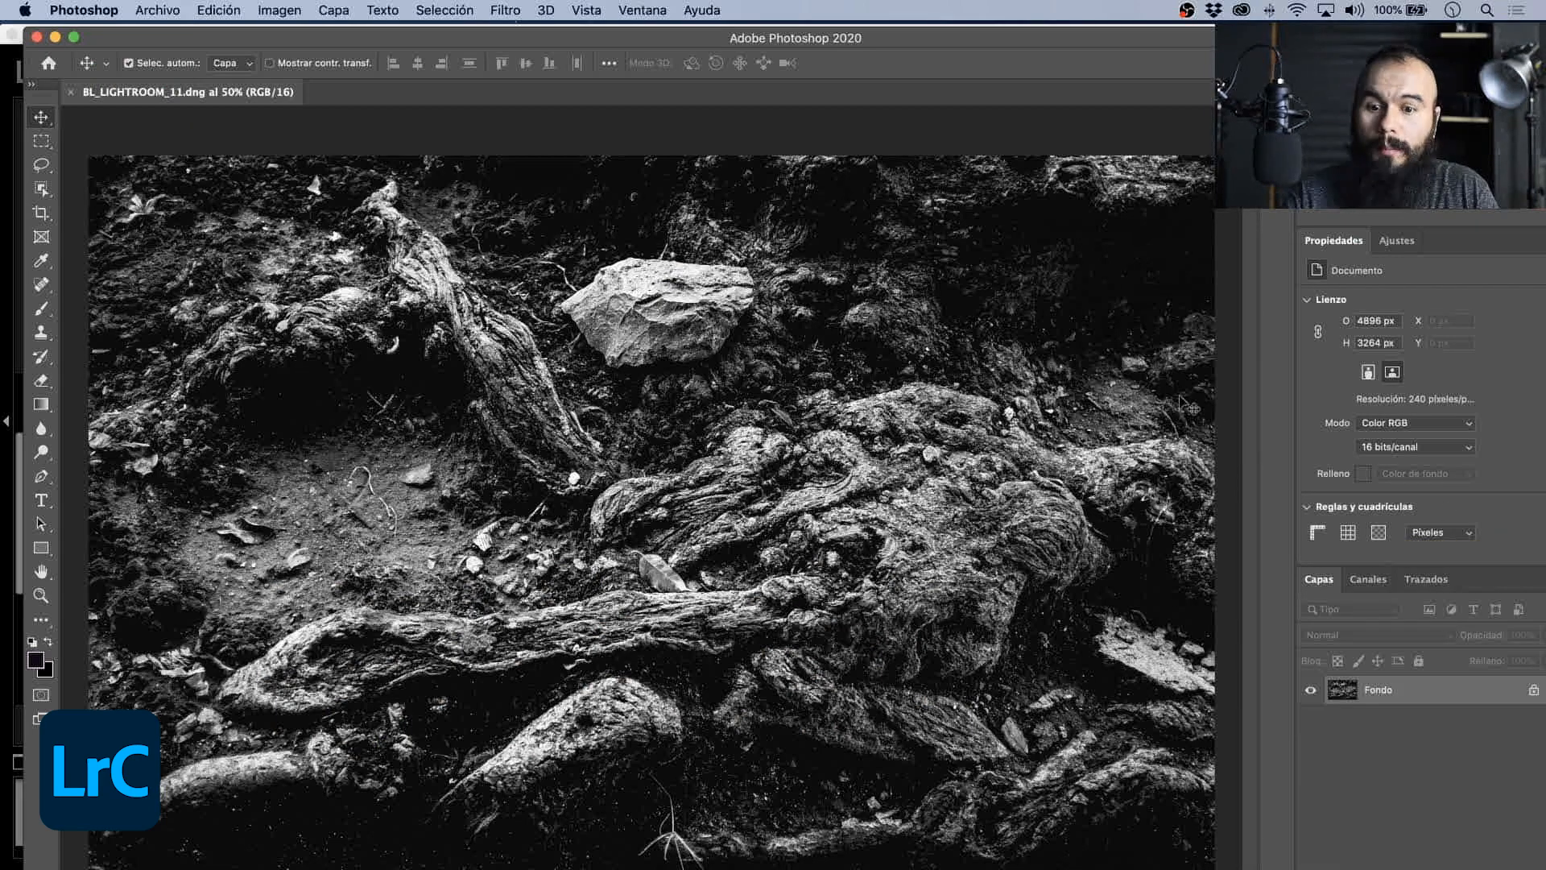
# - Remove the upper part of the thin curved white twig on the soil with the Patch tool, sampling clean ground, and deselect
pyautogui.moveTo(731, 44); pyautogui.dragTo(697, 41)
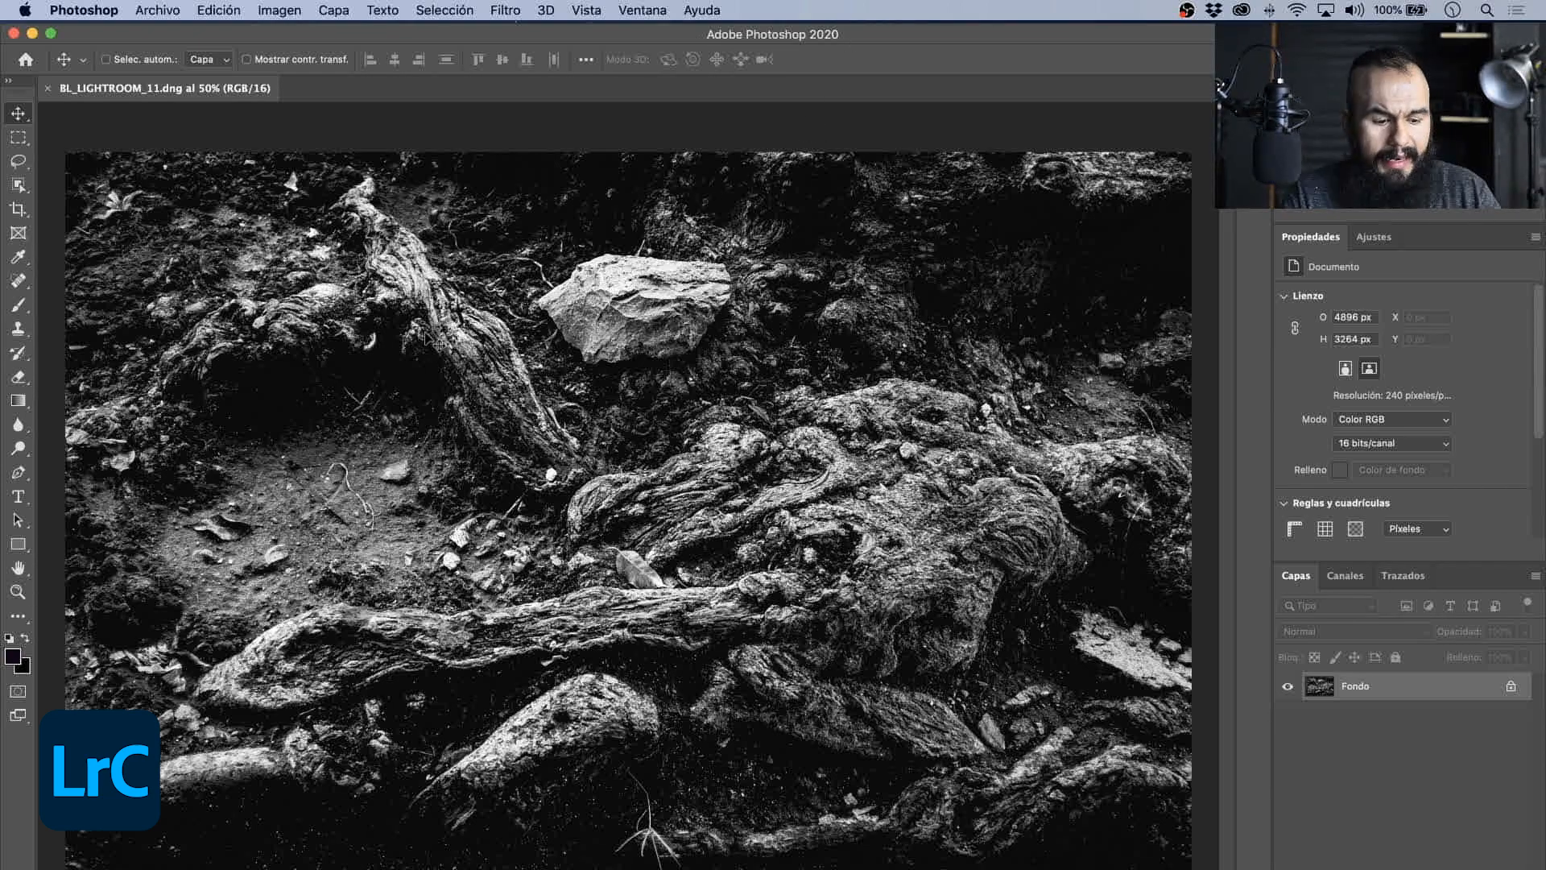
pyautogui.press('super+1')
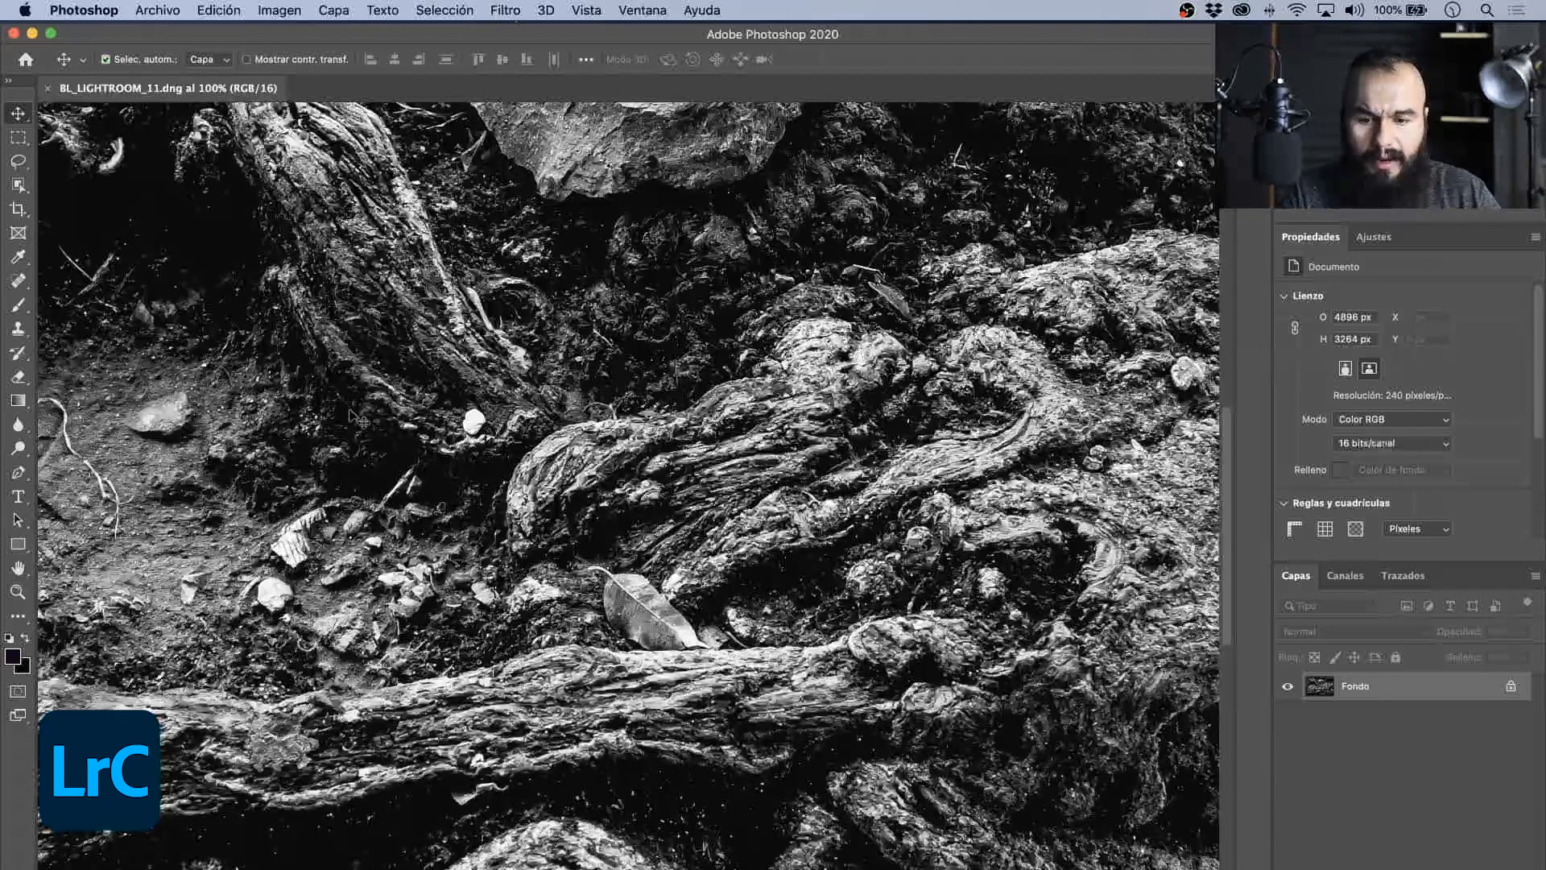
pyautogui.hscroll(-5, 363, 418)
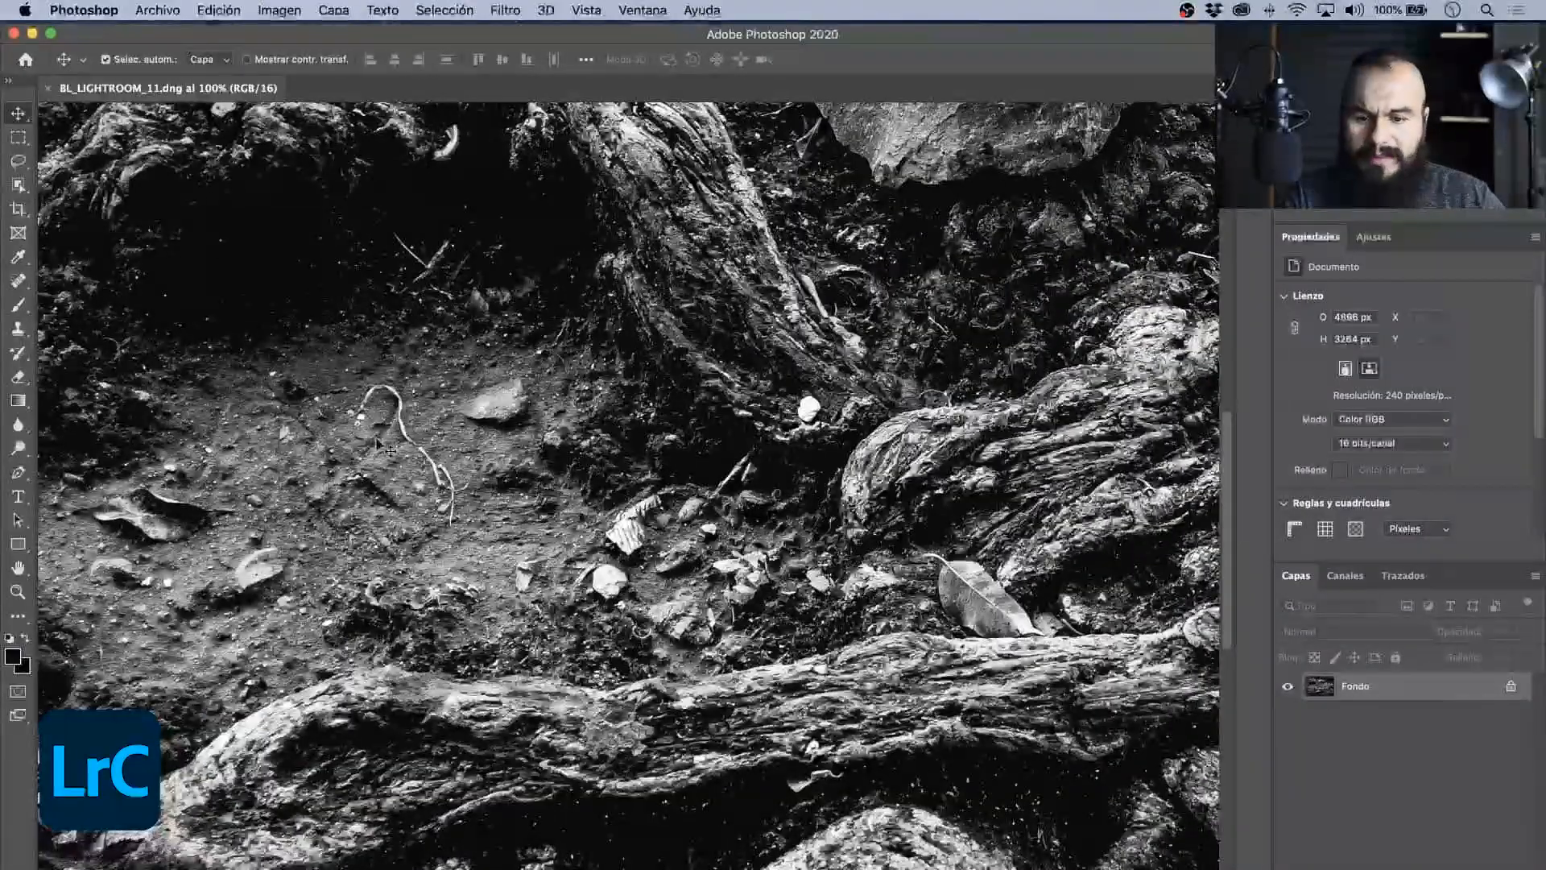
pyautogui.rightClick(14, 283)
pyautogui.click(97, 311)
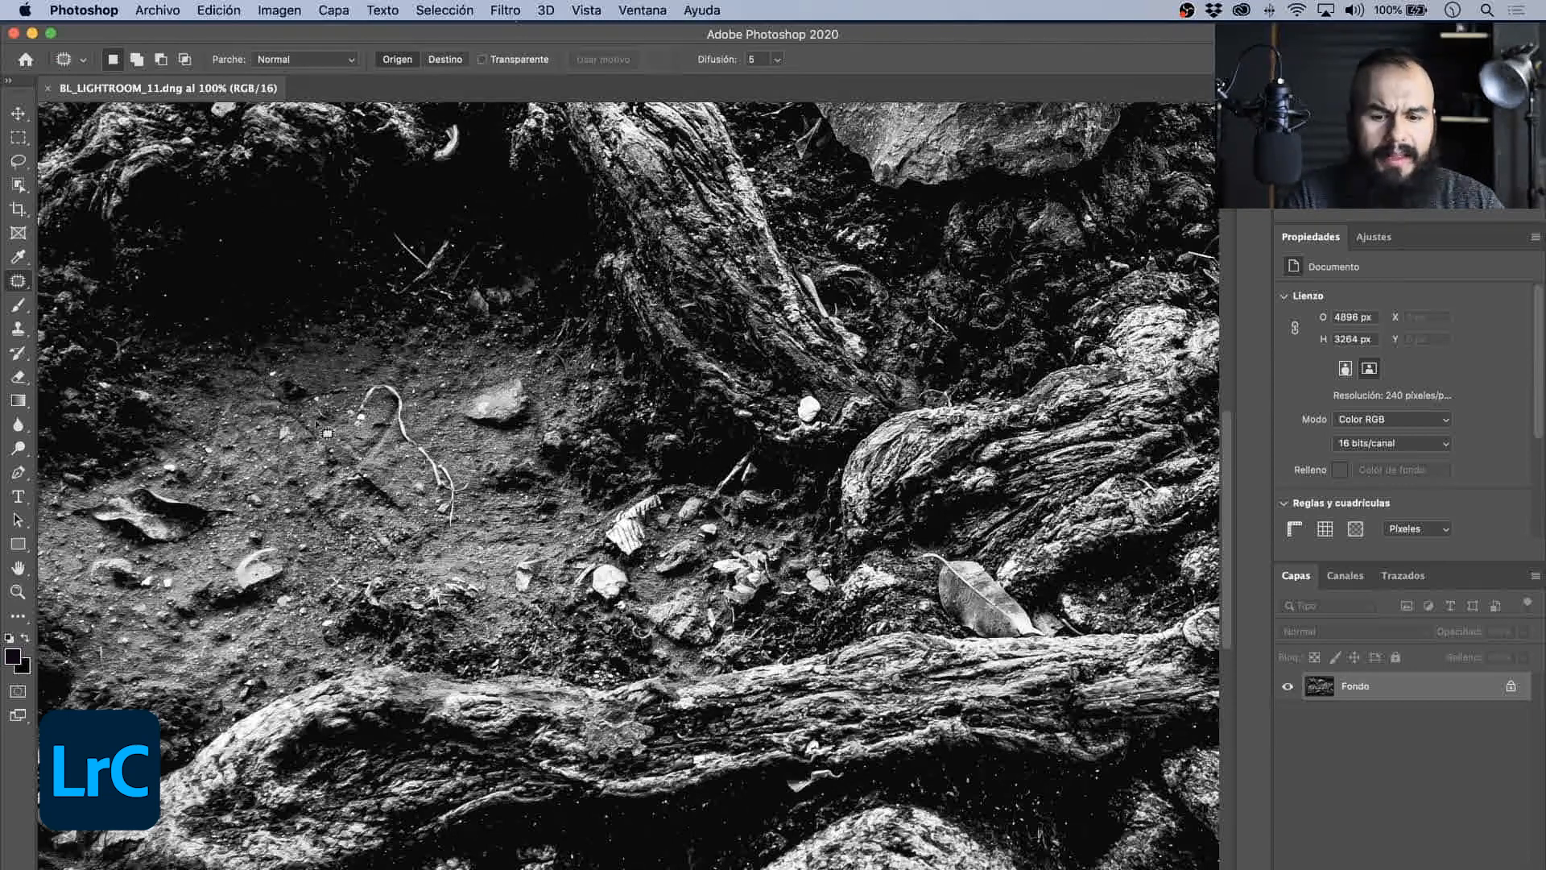
pyautogui.moveTo(328, 433)
pyautogui.mouseDown()
pyautogui.moveTo(422, 407)
pyautogui.moveTo(417, 380)
pyautogui.moveTo(349, 384)
pyautogui.moveTo(356, 440)
pyautogui.mouseUp()
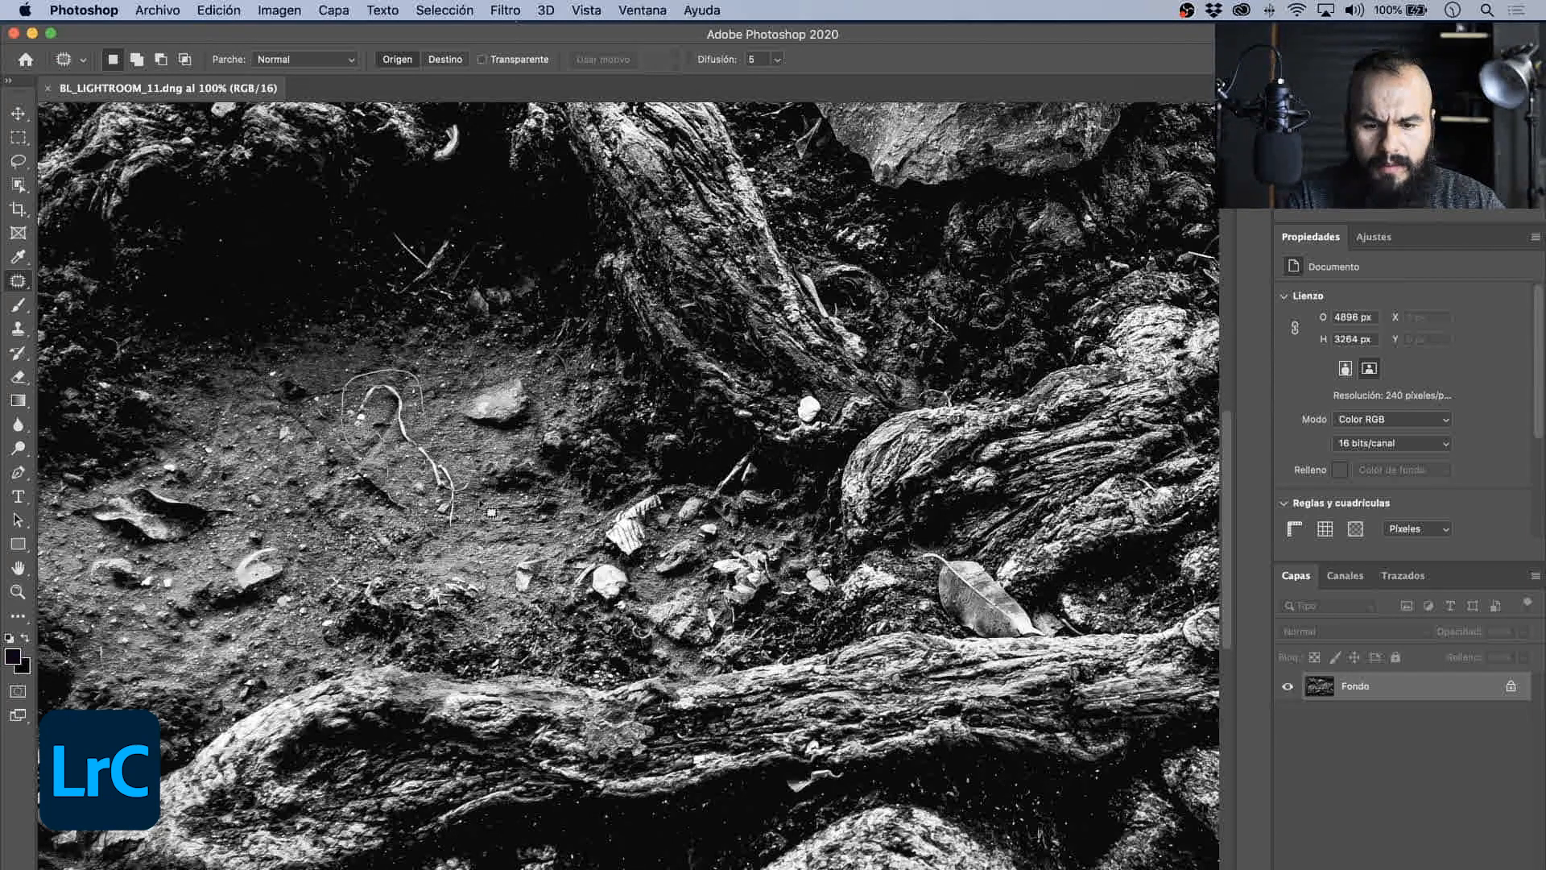
pyautogui.moveTo(480, 504)
pyautogui.mouseDown()
pyautogui.moveTo(454, 437)
pyautogui.moveTo(279, 487)
pyautogui.mouseUp()
pyautogui.hotkey('ctrl', 'd')
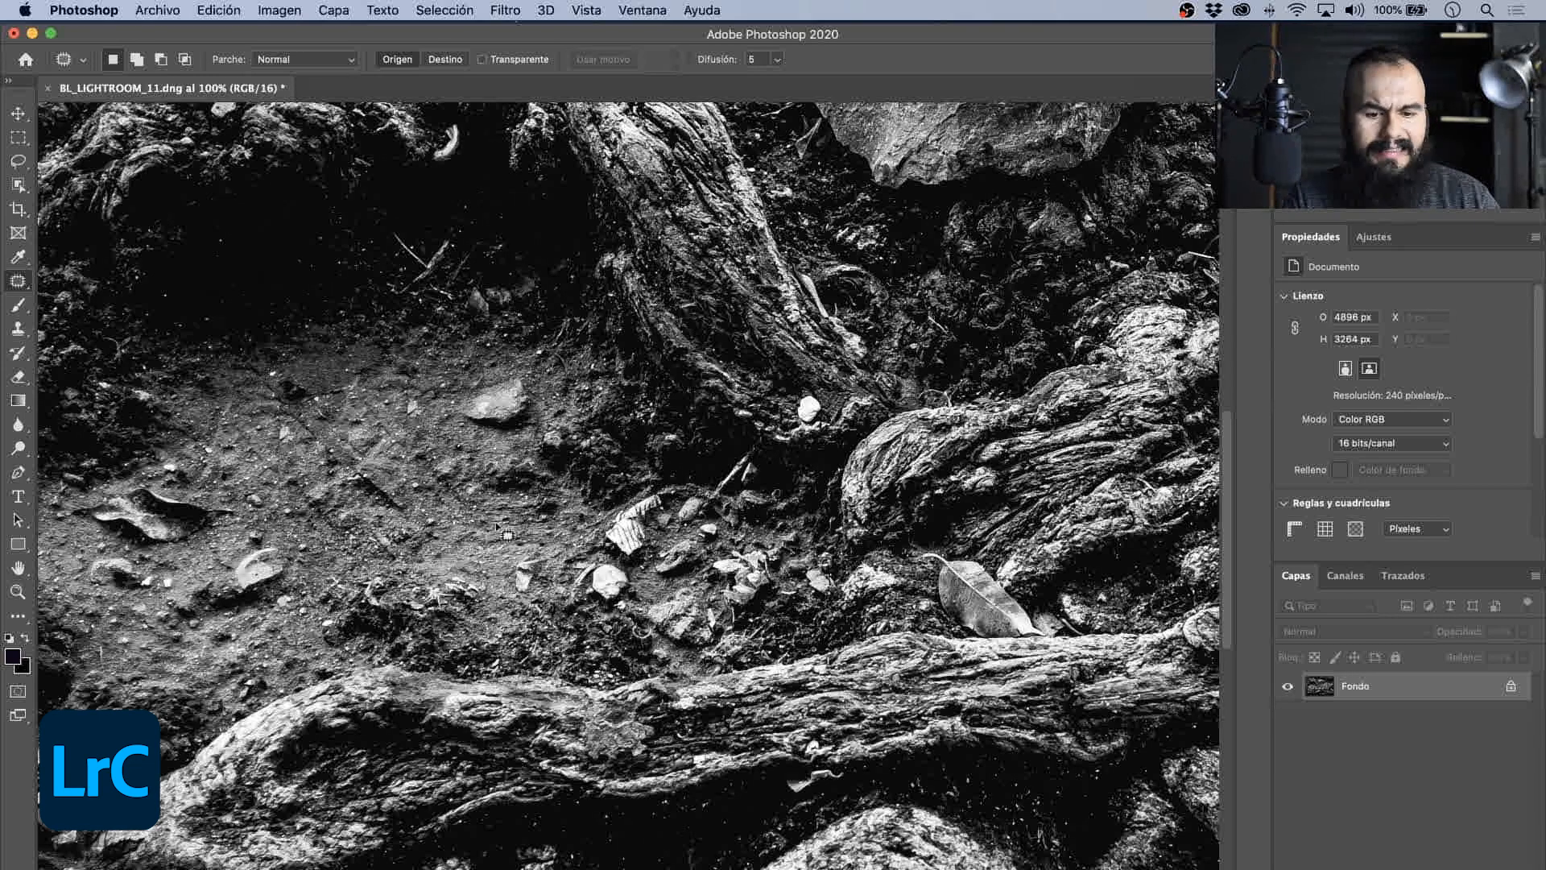
pyautogui.press('super+minus')
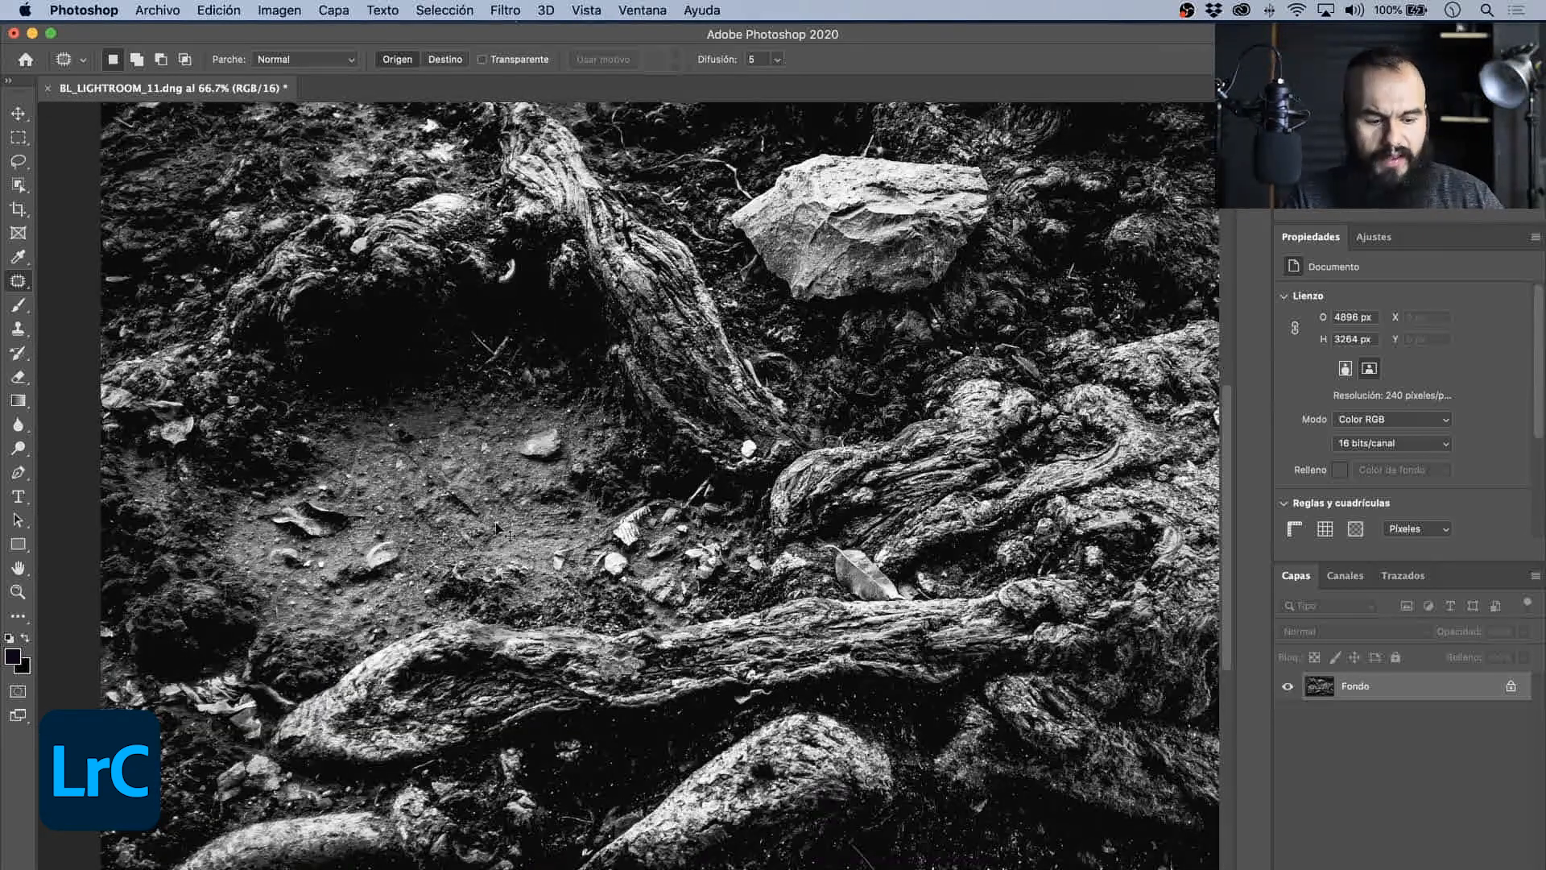
pyautogui.press('super+minus')
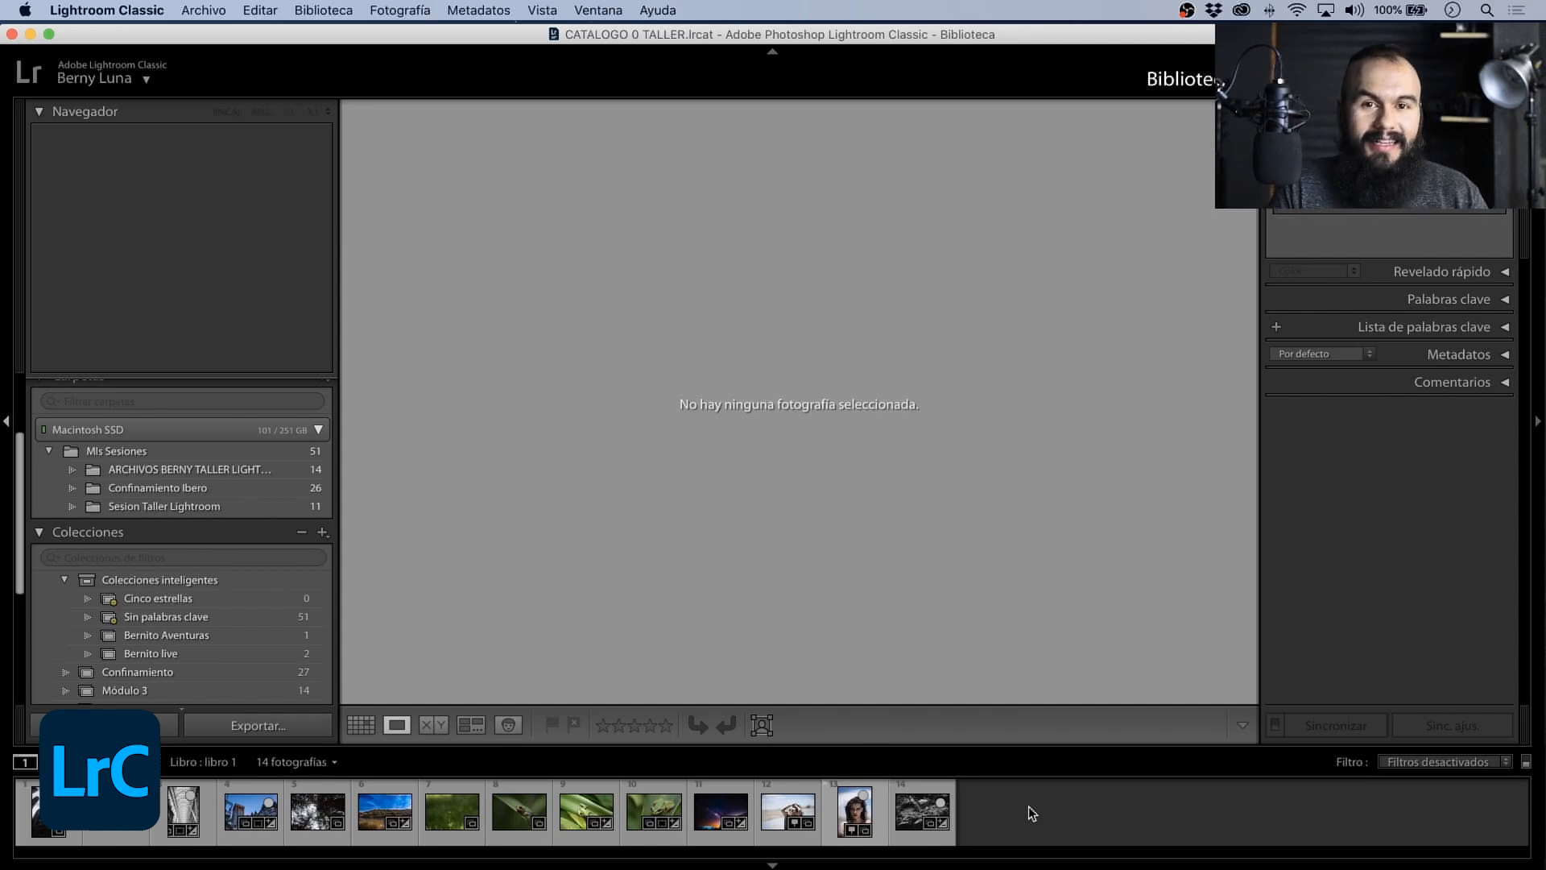
# - Return to Lightroom Classic and save the roots photo's develop settings as a new preset named Blanco y Negro
pyautogui.press('d')
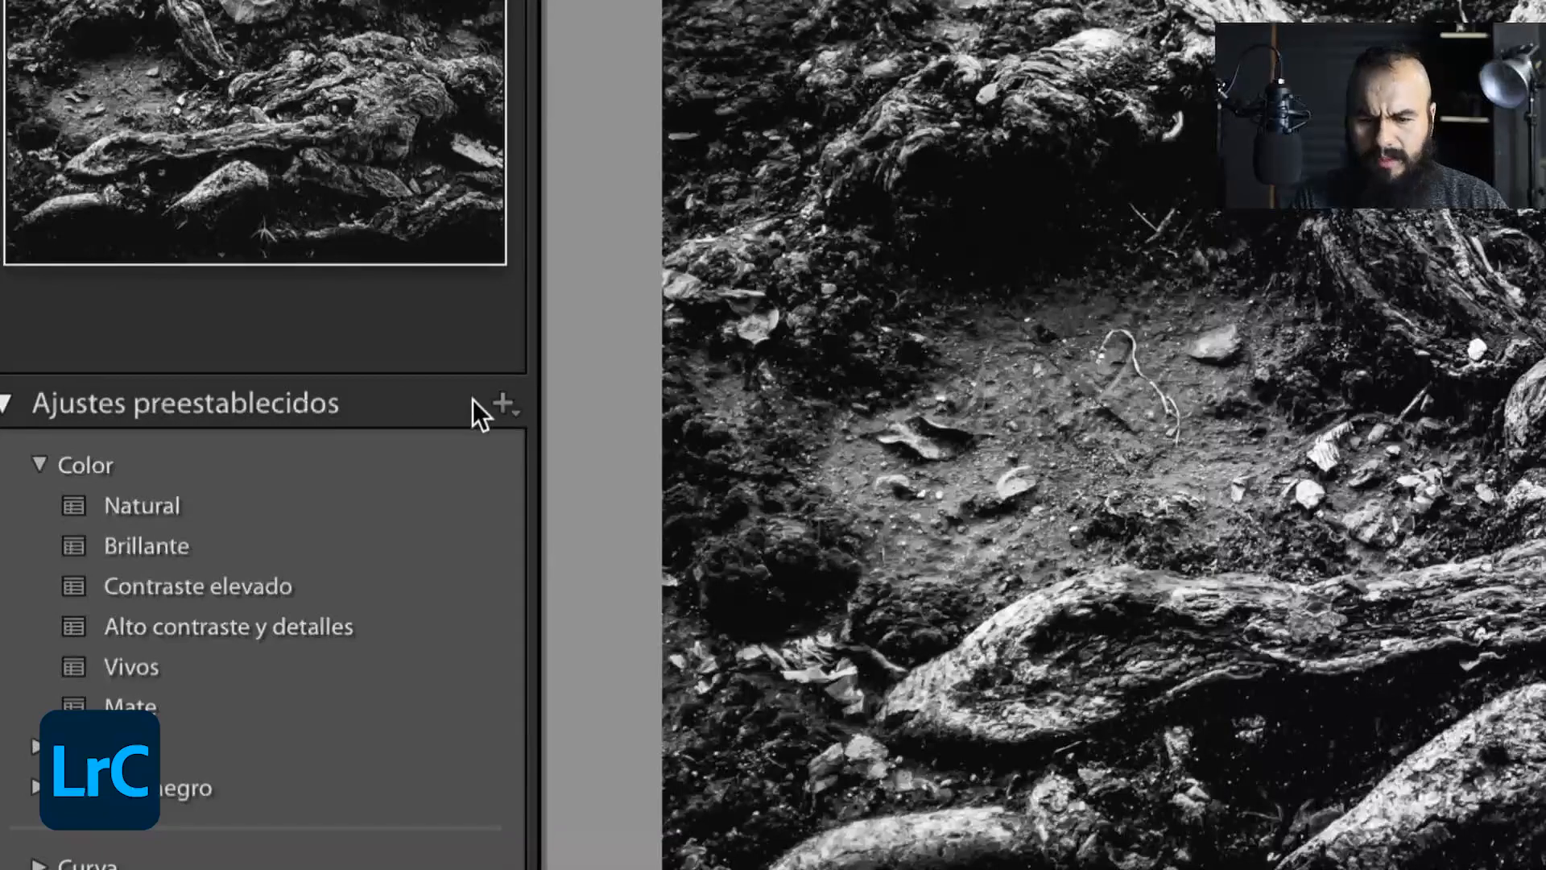
pyautogui.click(502, 402)
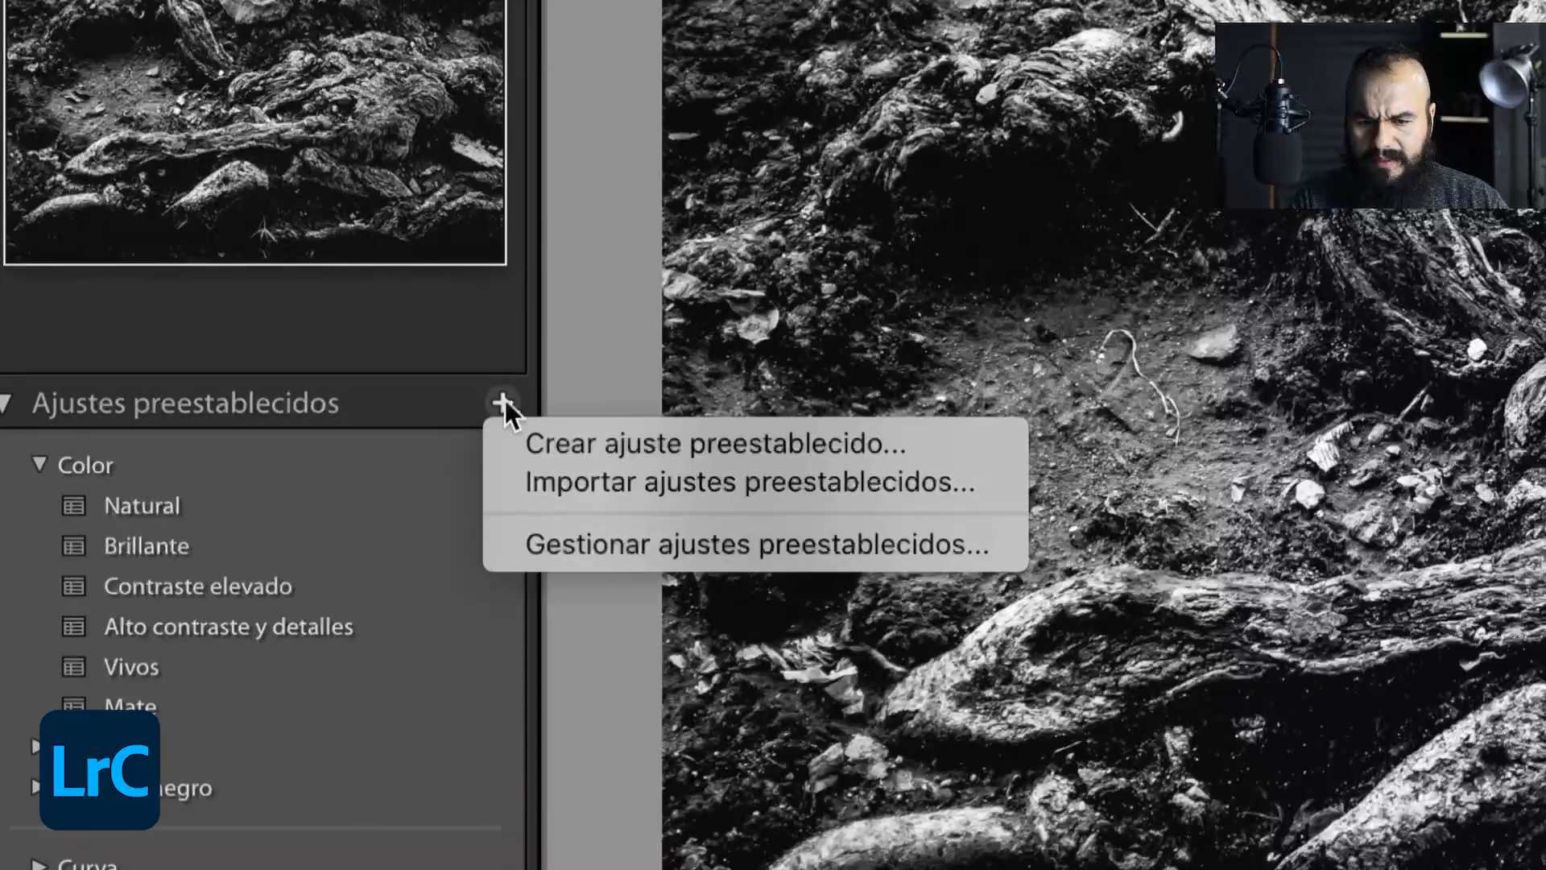
pyautogui.click(570, 439)
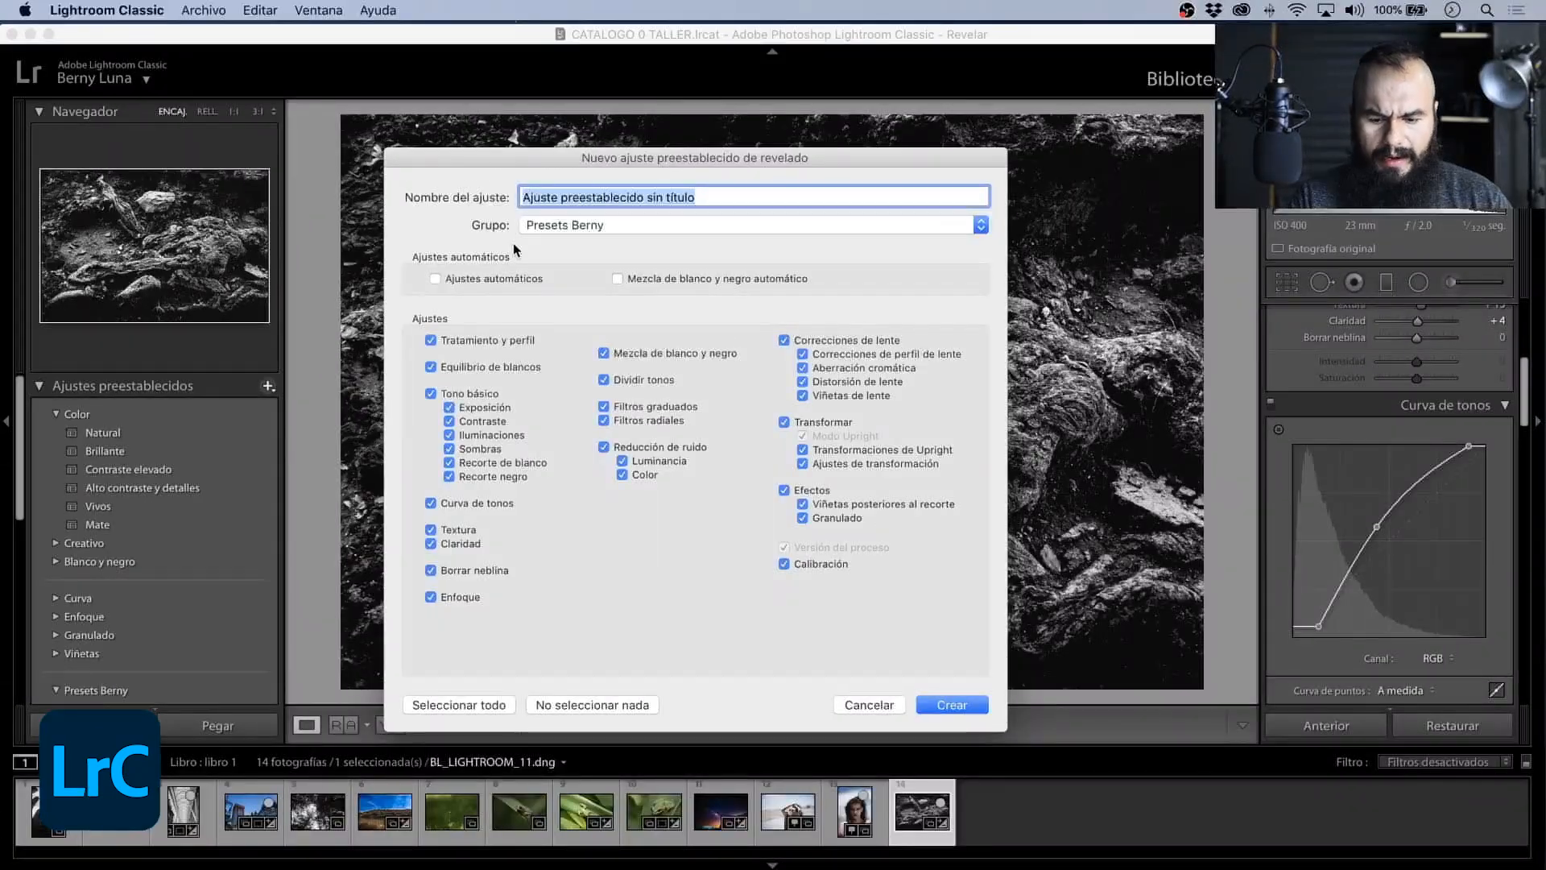
pyautogui.write('B')
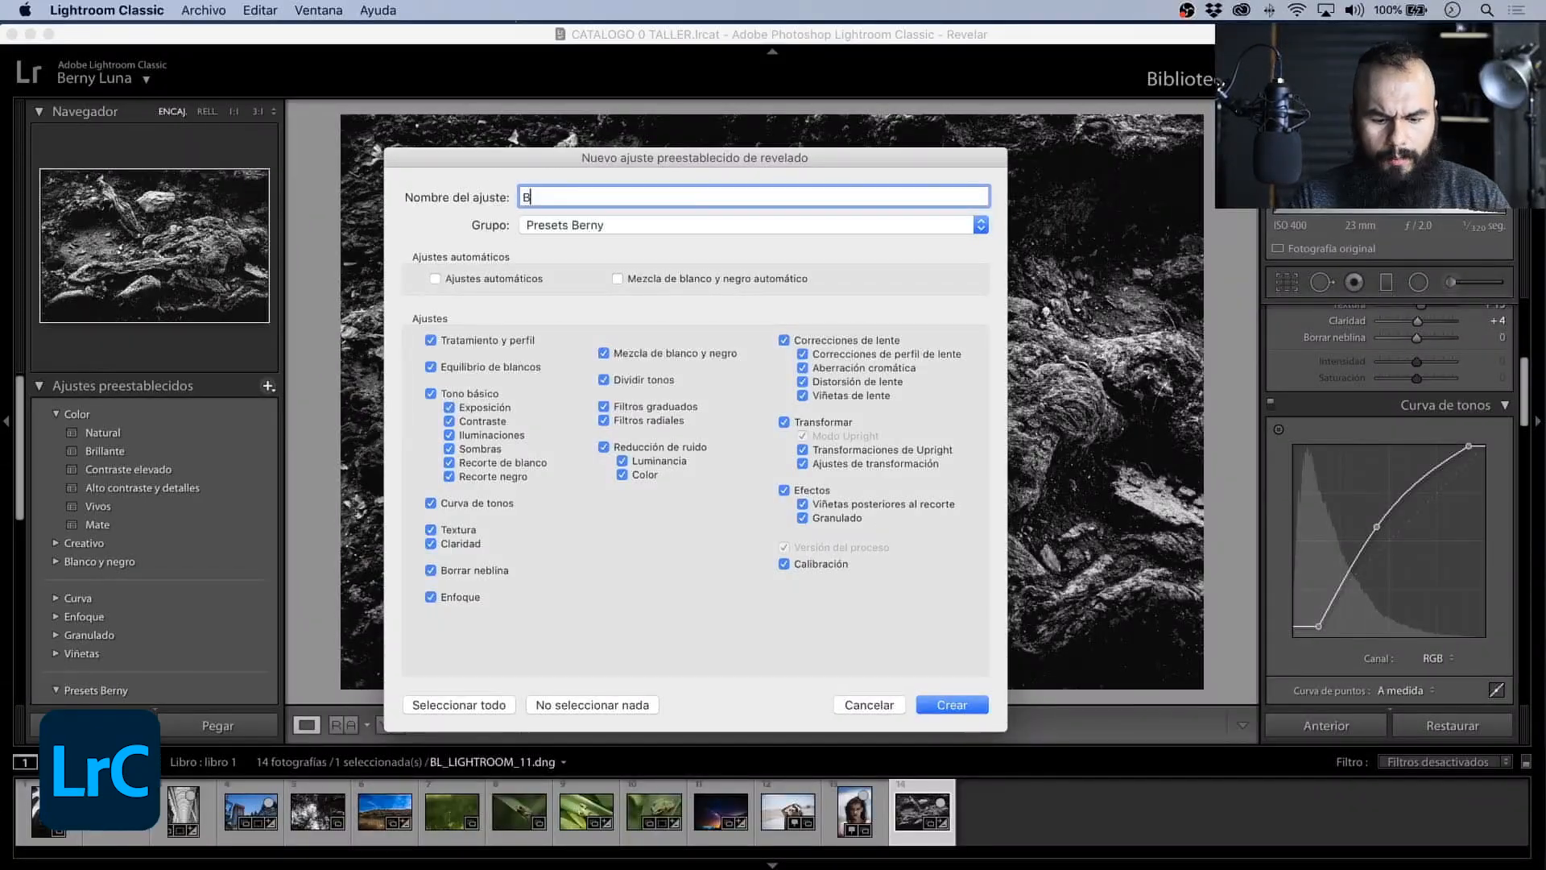
pyautogui.write('lanco y Negro')
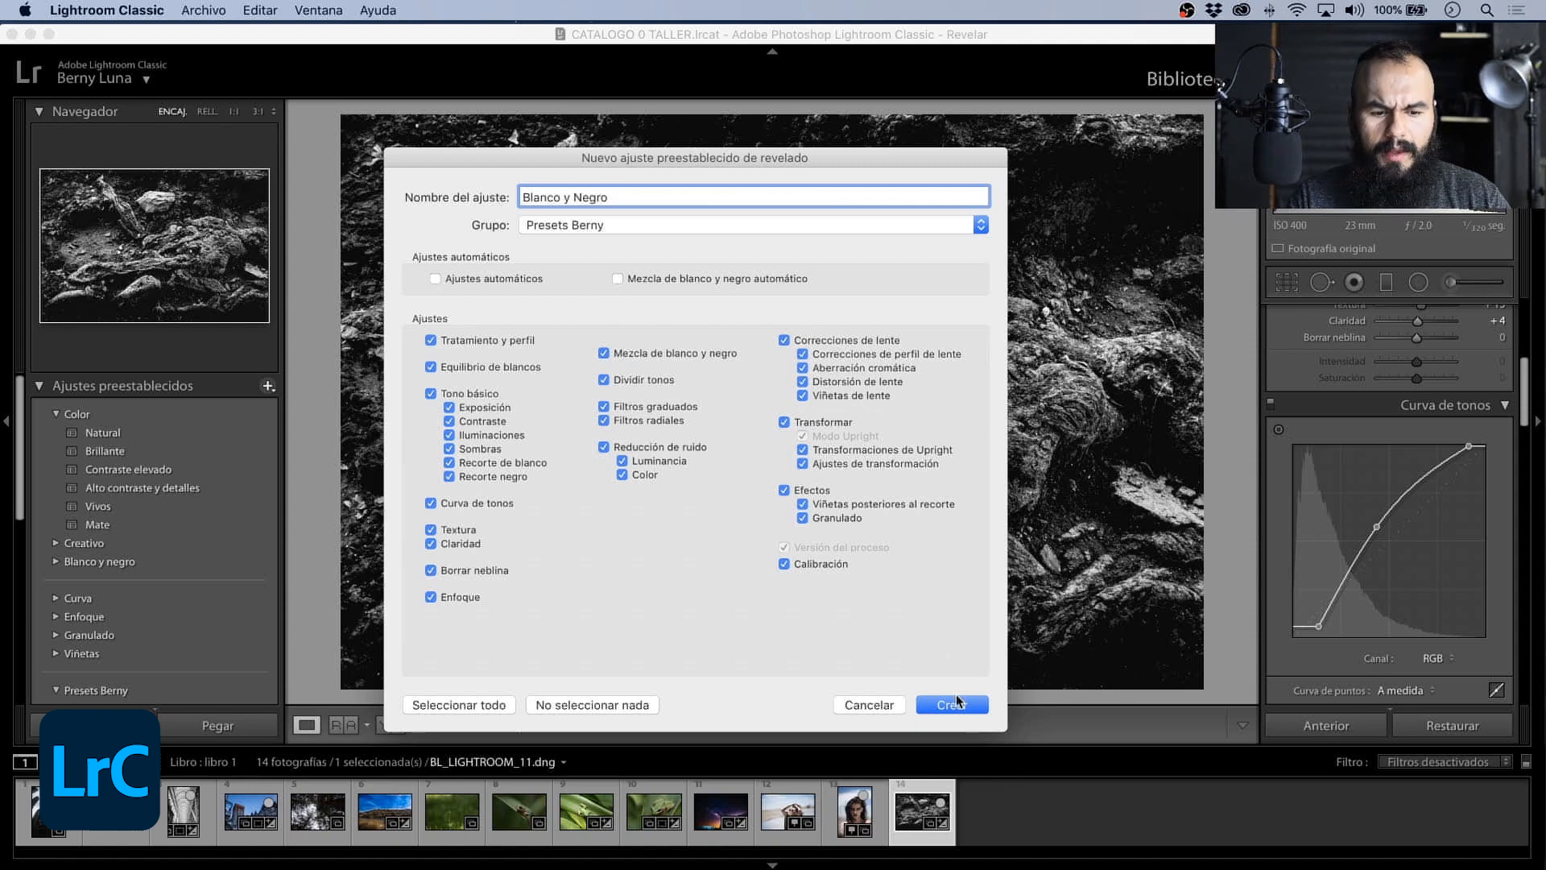
pyautogui.click(958, 702)
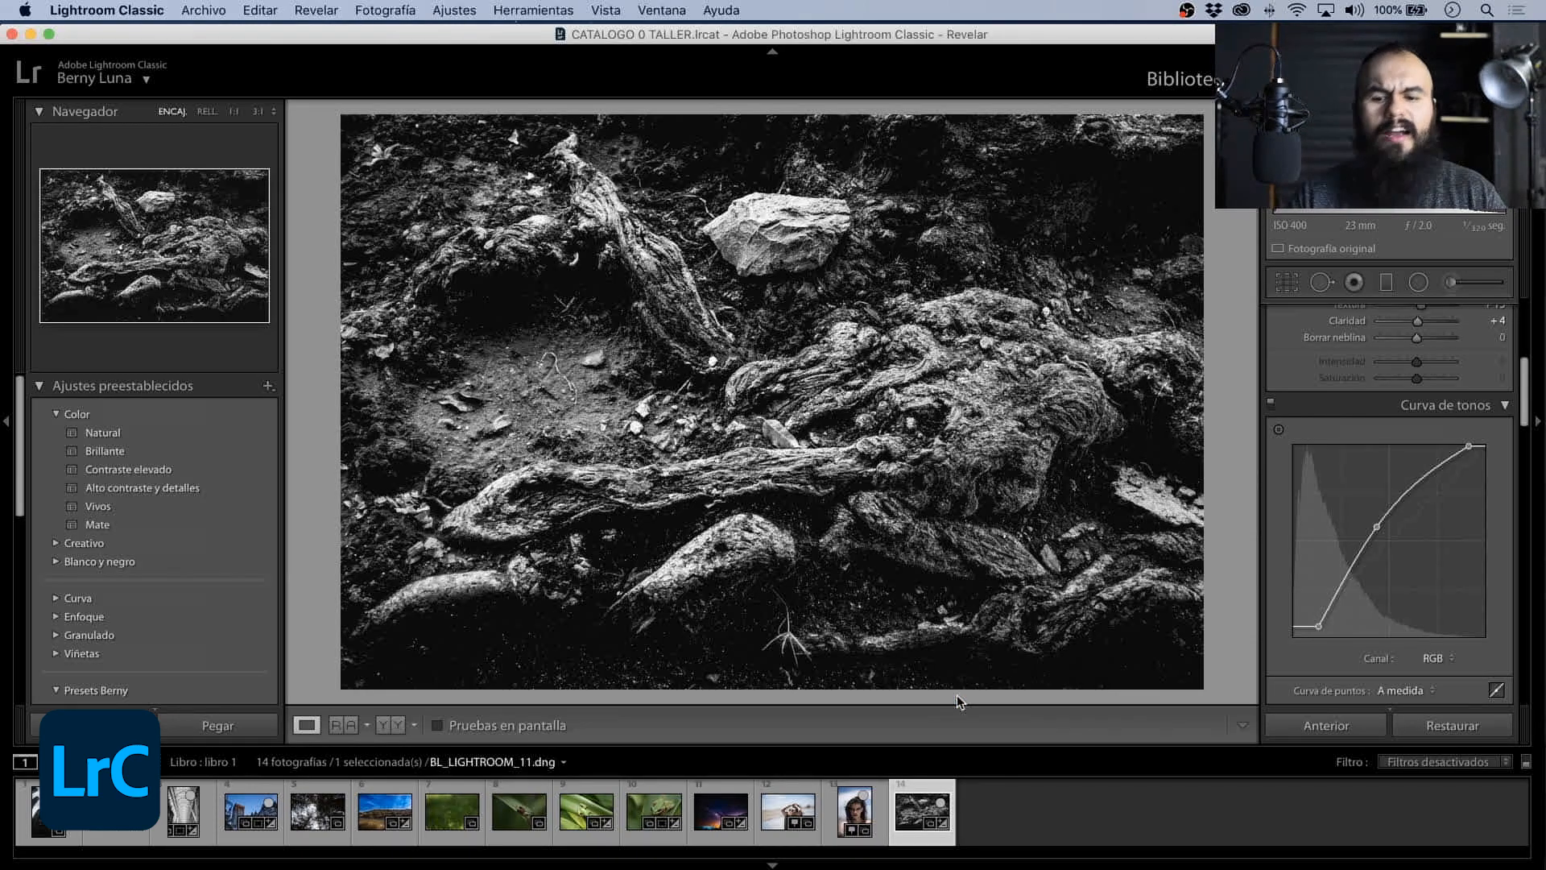
# - Try the Blanco y Negro preset on the portrait BL_LIGHTROOM_13.dng and undo it
pyautogui.scroll(-4, 153, 600)
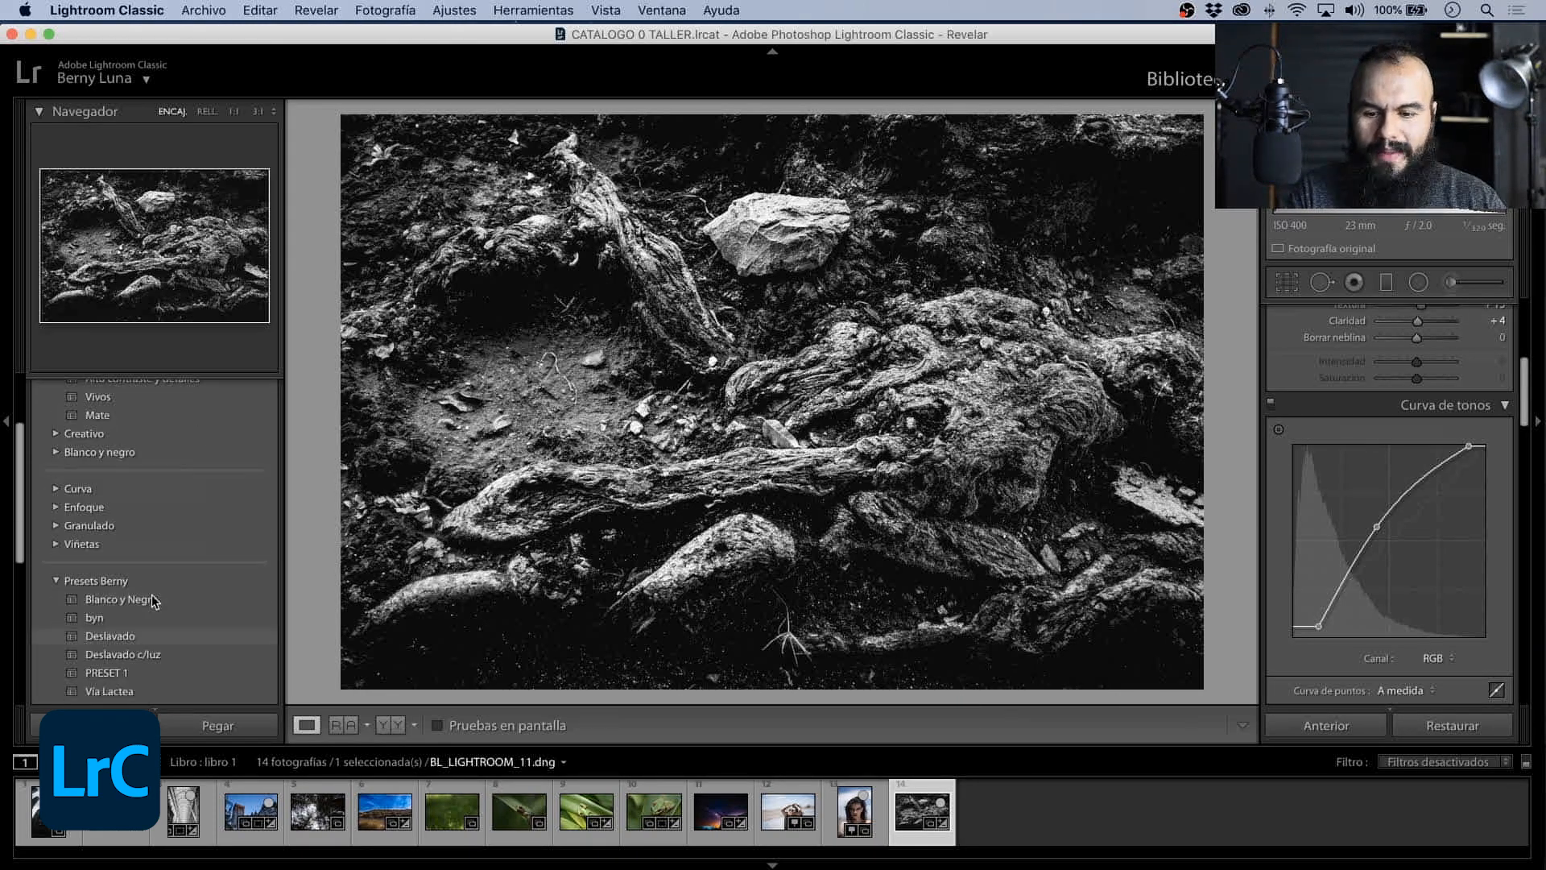
pyautogui.scroll(-3, 153, 600)
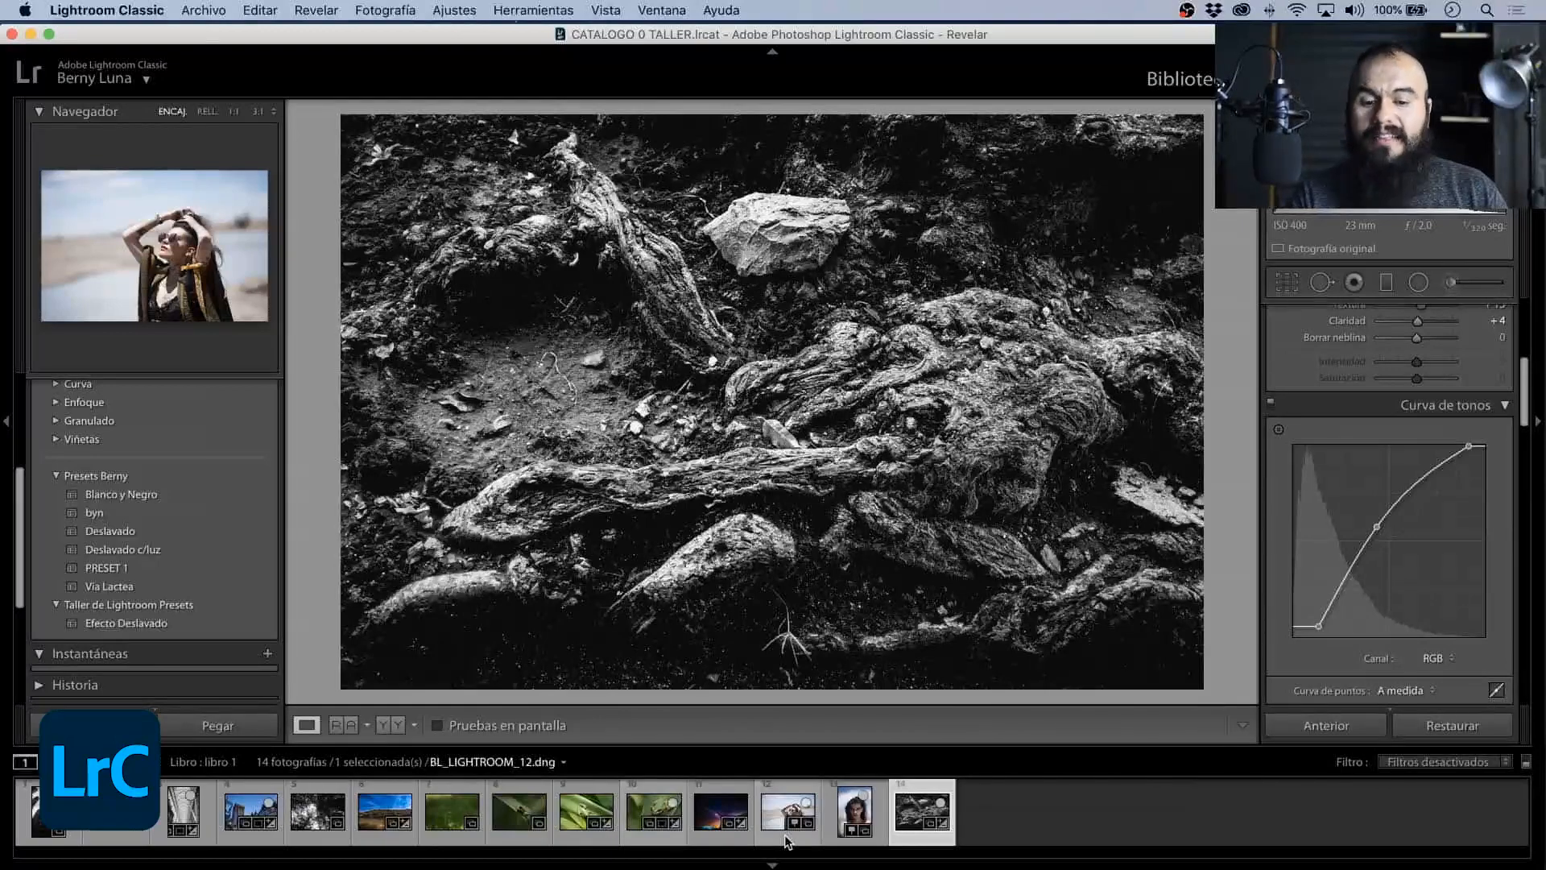
pyautogui.click(860, 808)
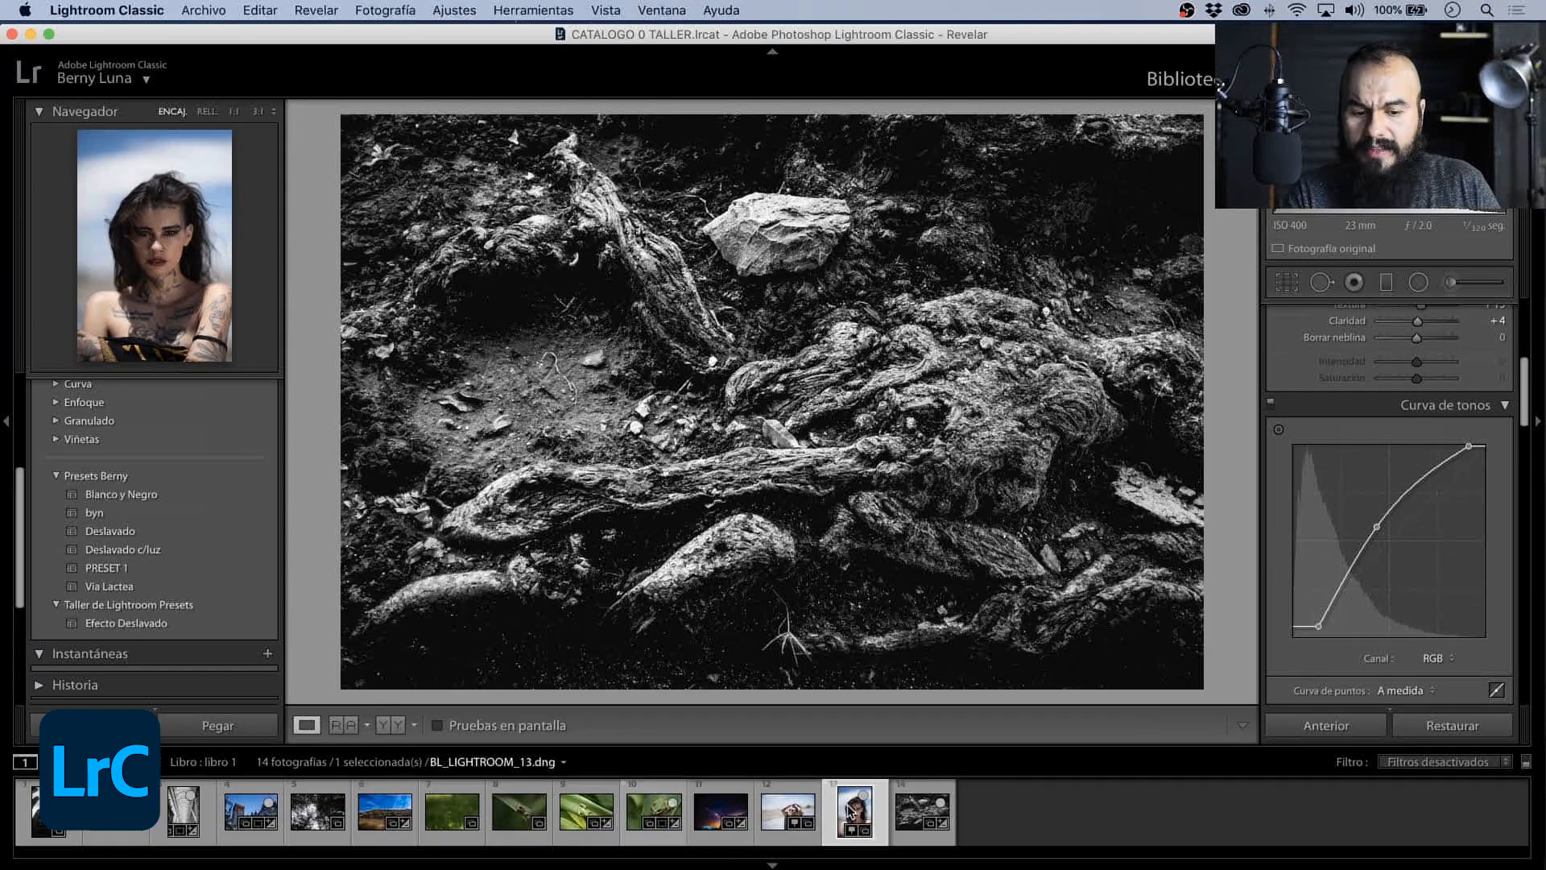
pyautogui.click(132, 492)
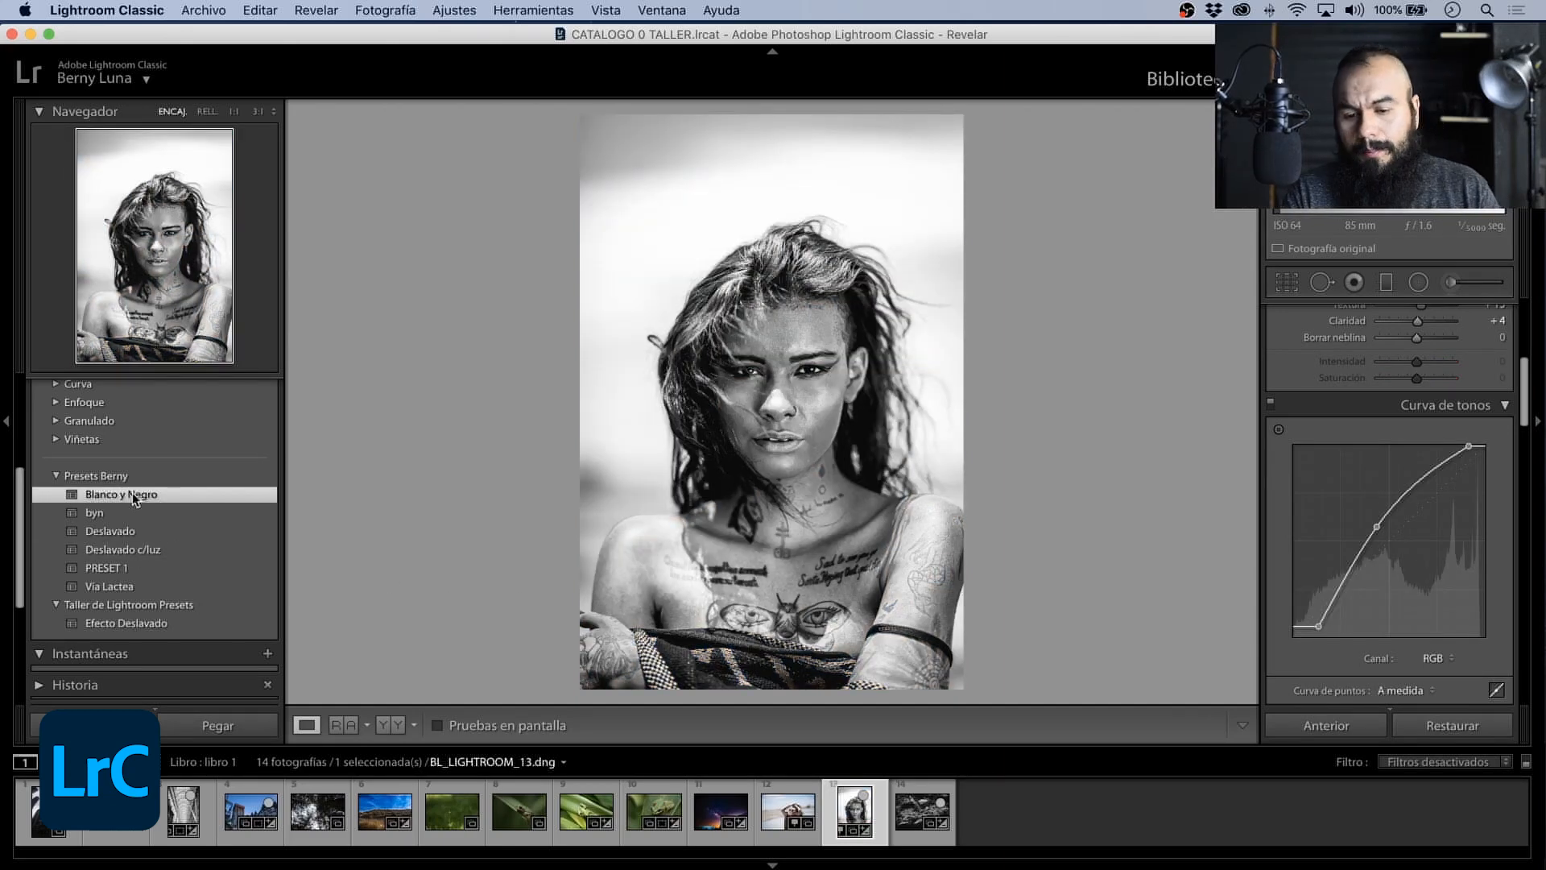
pyautogui.press('super+z')
# - Test the Blanco y Negro preset on the night sky photo BL_LIGHTROOM_09.dng and undo it
pyautogui.click(712, 815)
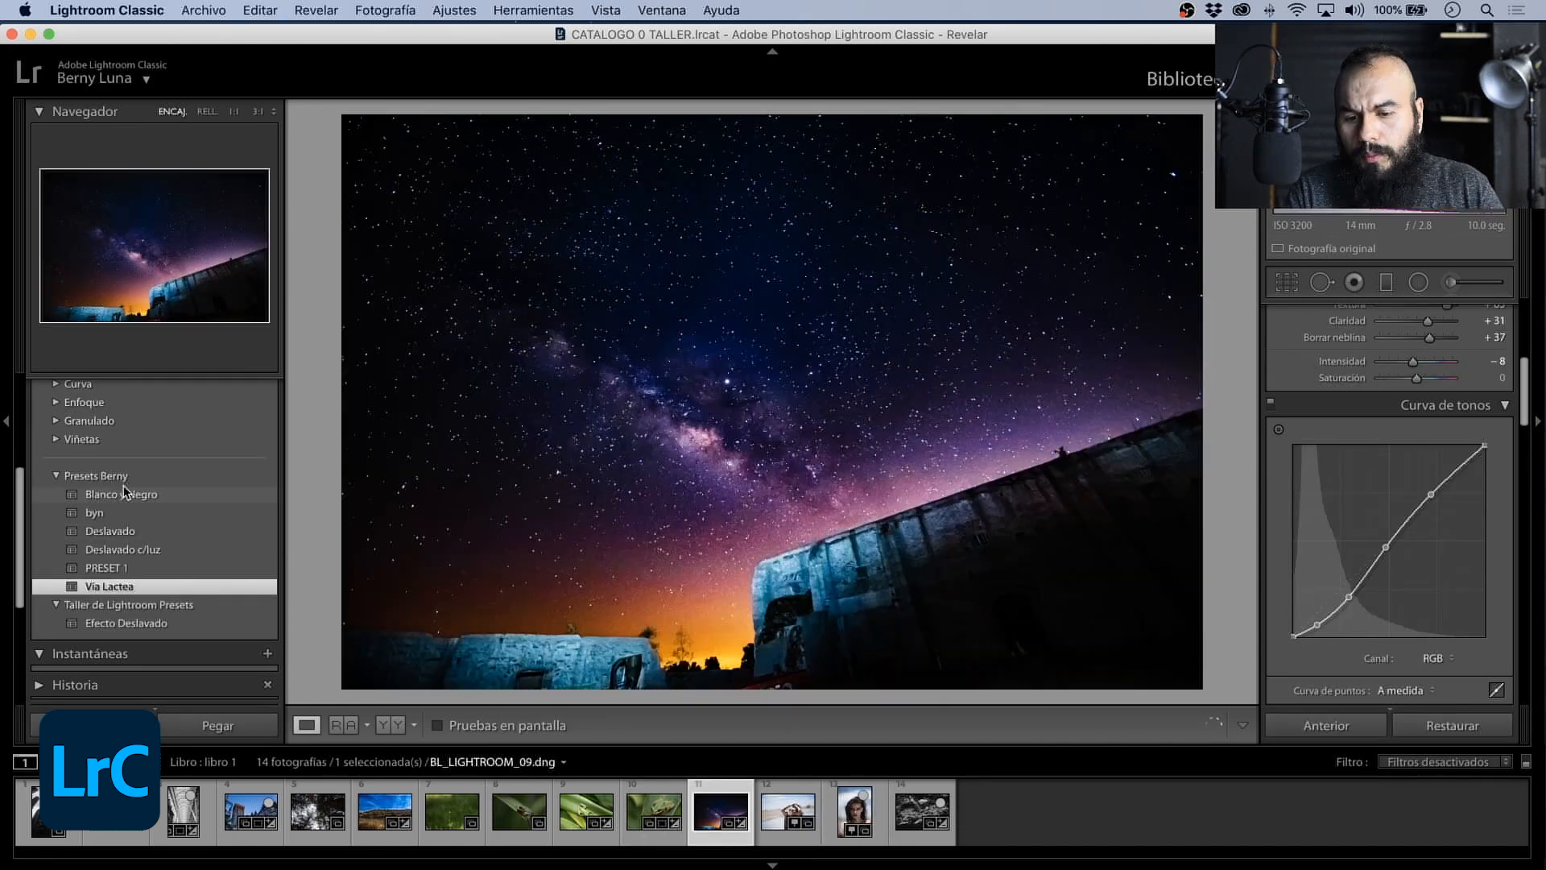
pyautogui.click(127, 495)
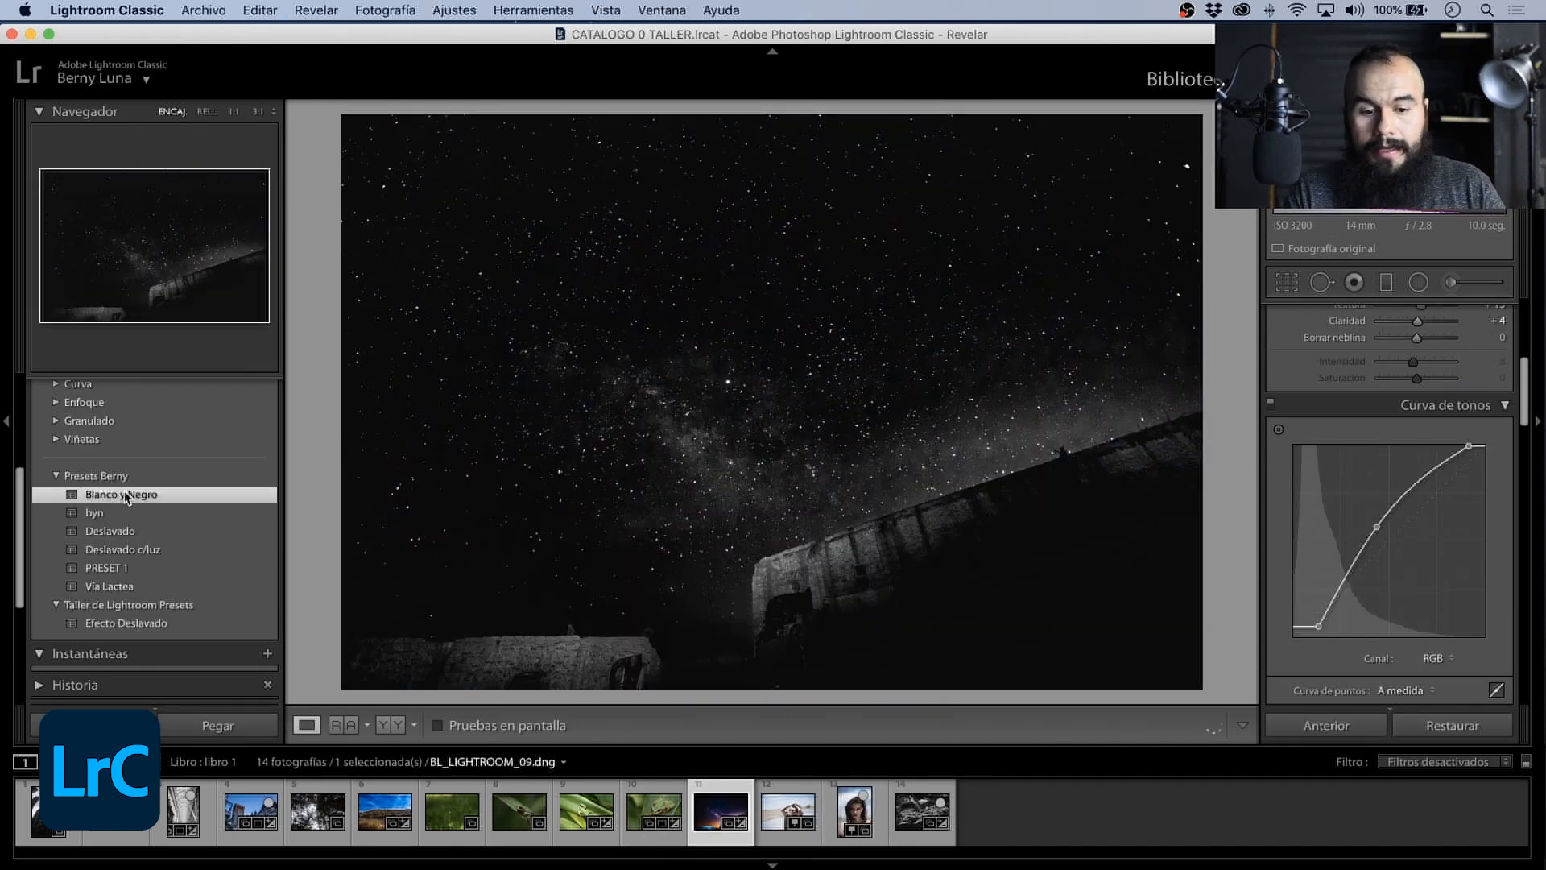
pyautogui.press('super+z')
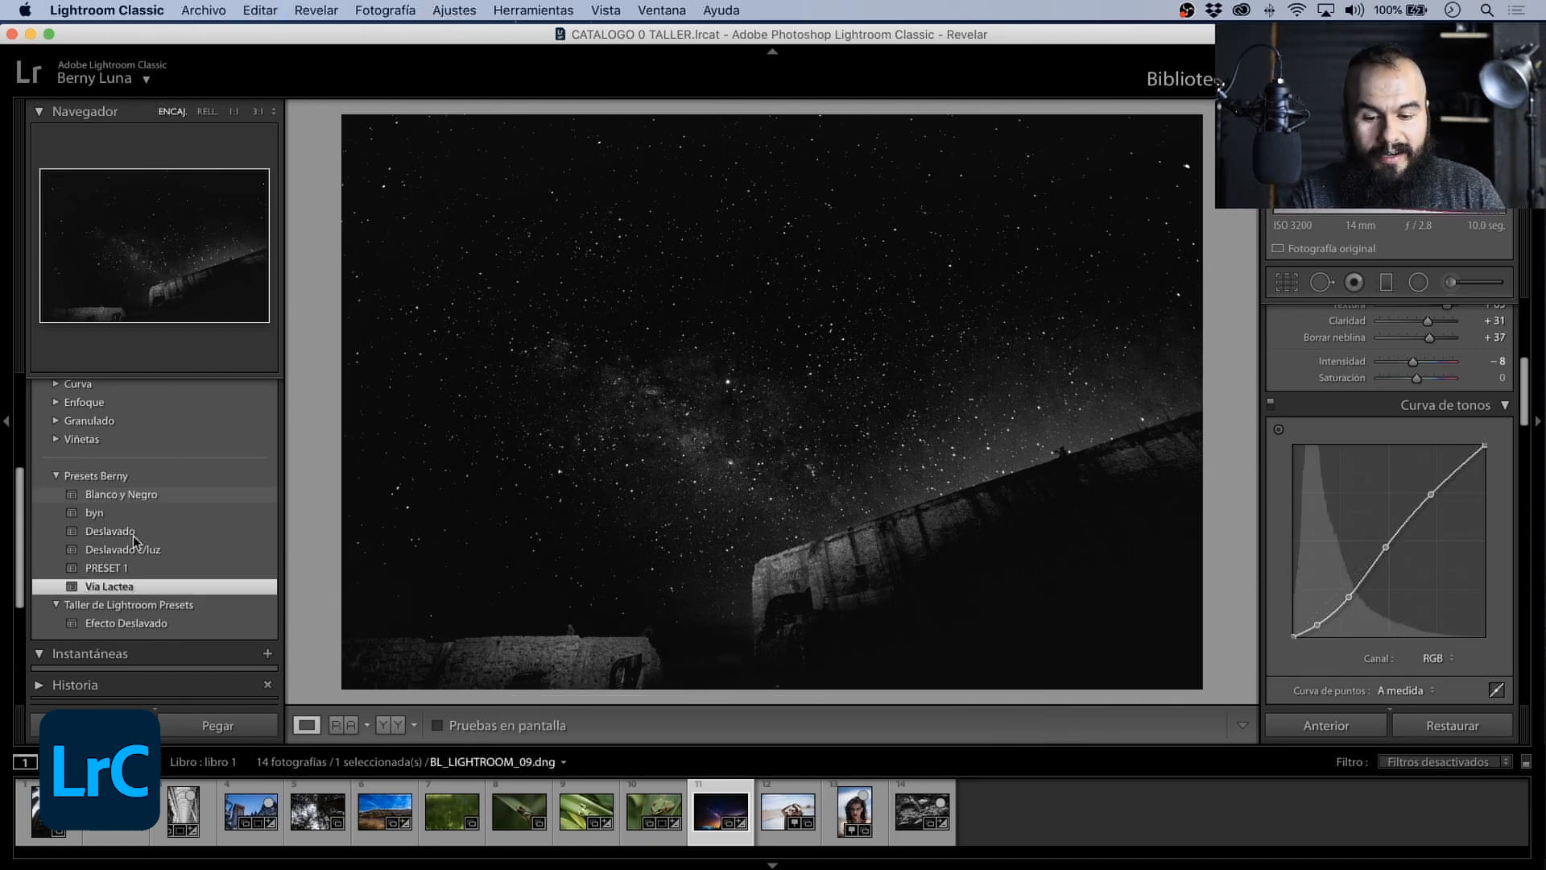
# - Select all filmstrip photos with BL_LIGHTROOM_11.dng as the reference and synchronize its develop settings, excluding brush, spot removal and crop
pyautogui.click(56, 811)
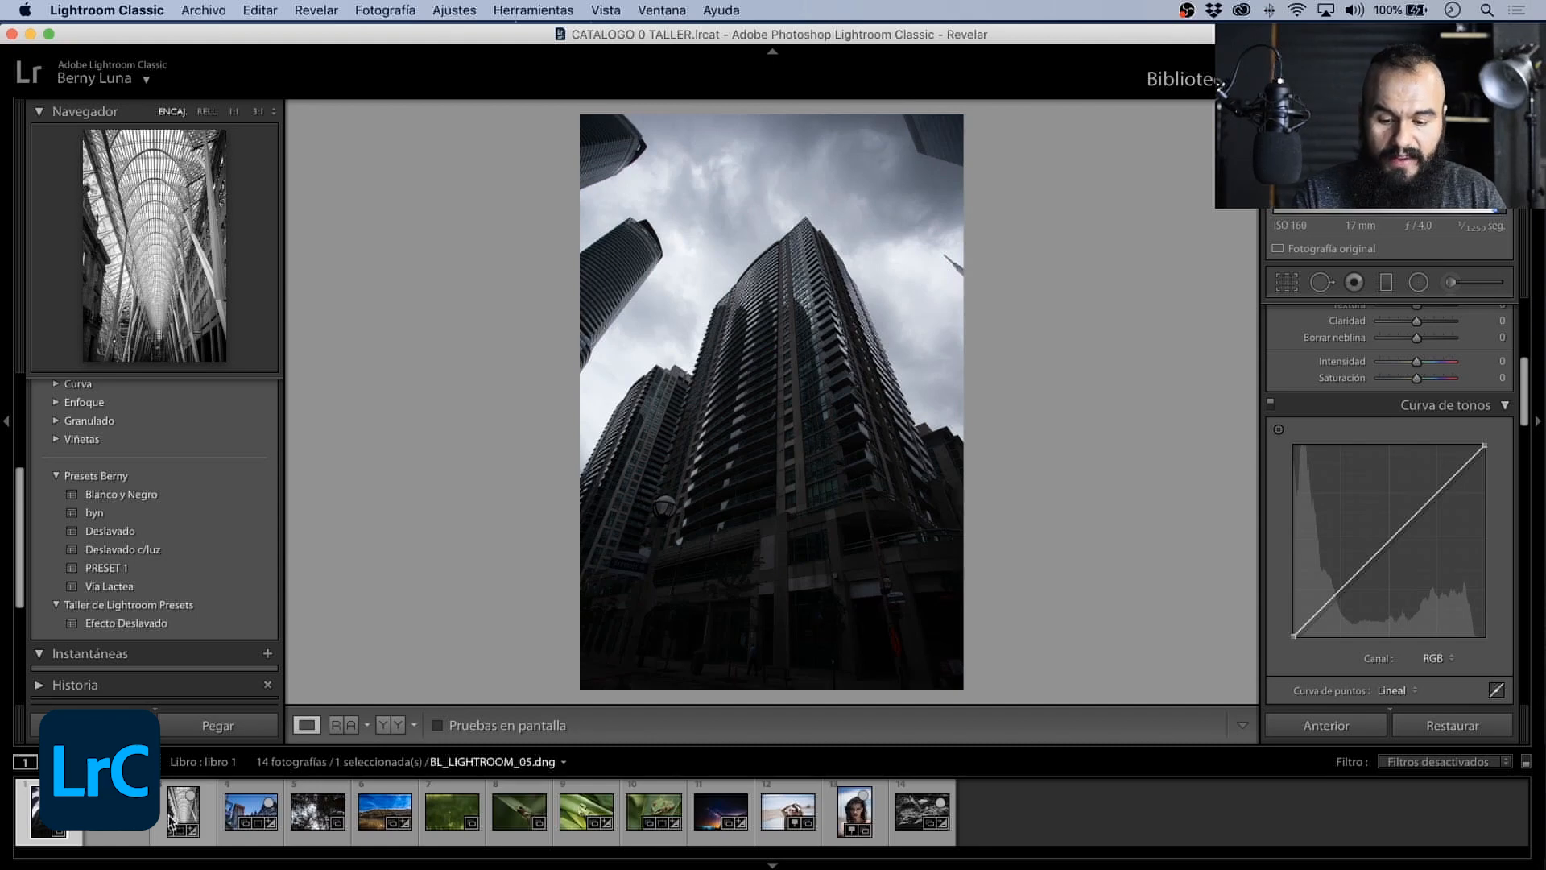
pyautogui.press('super+a')
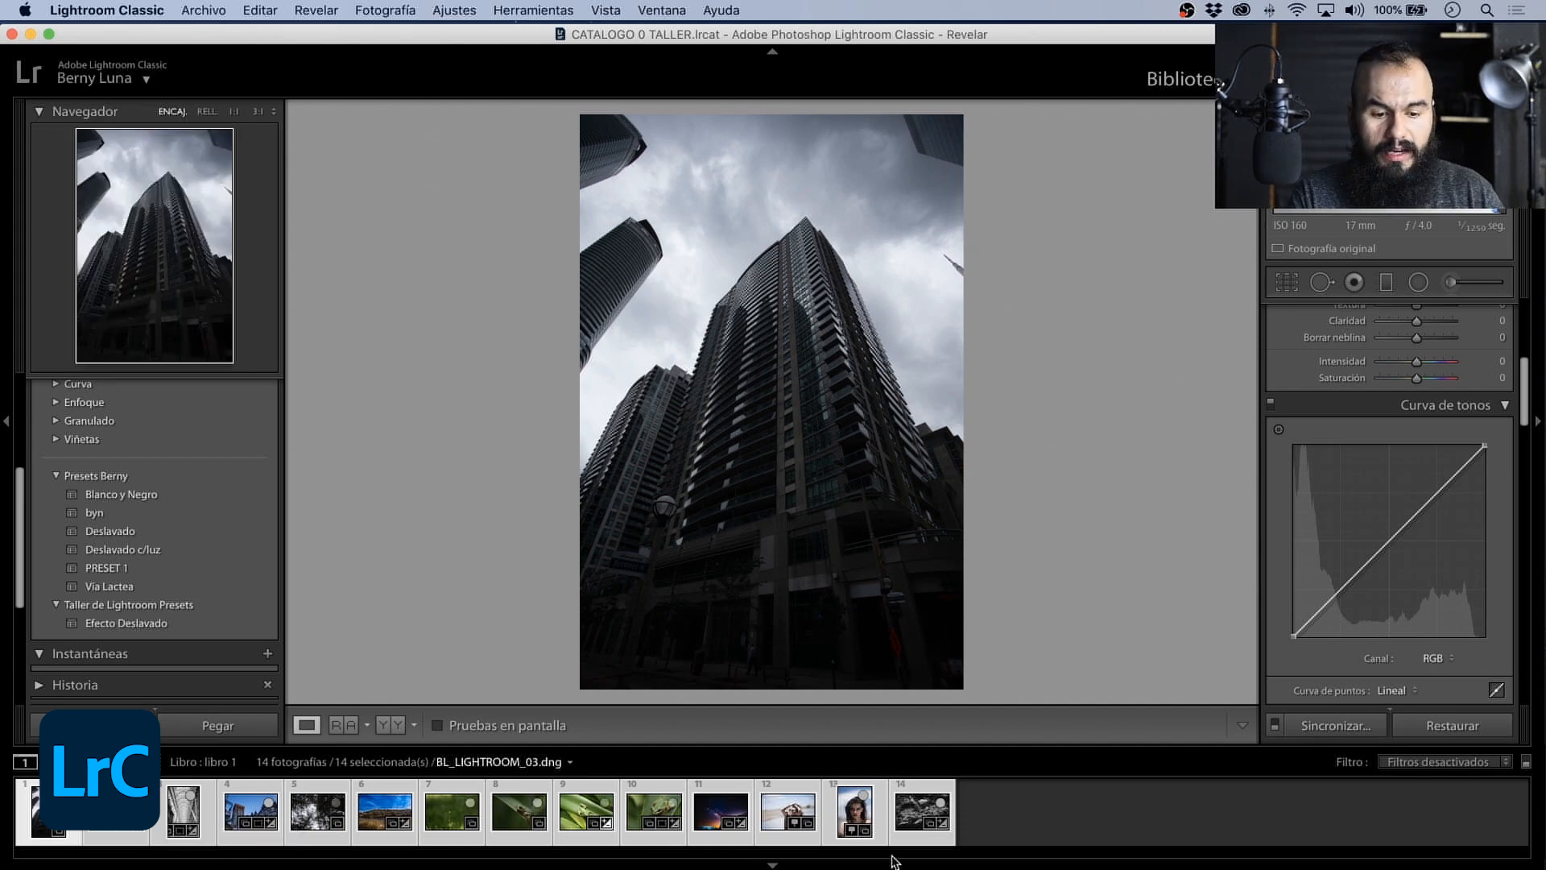
pyautogui.click(922, 820)
pyautogui.press('super')
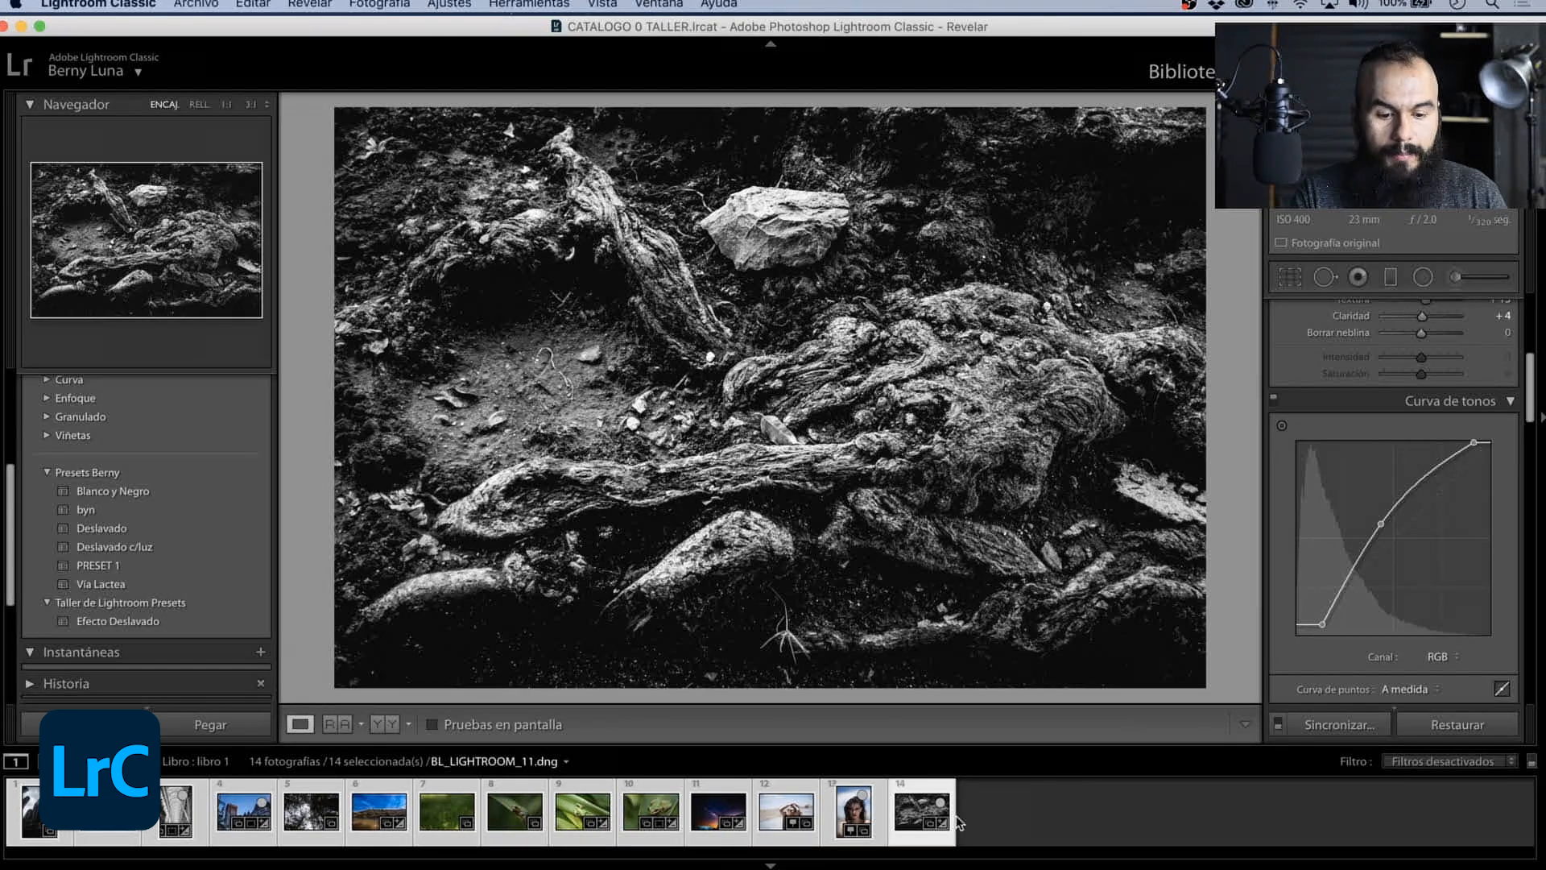
pyautogui.press('super')
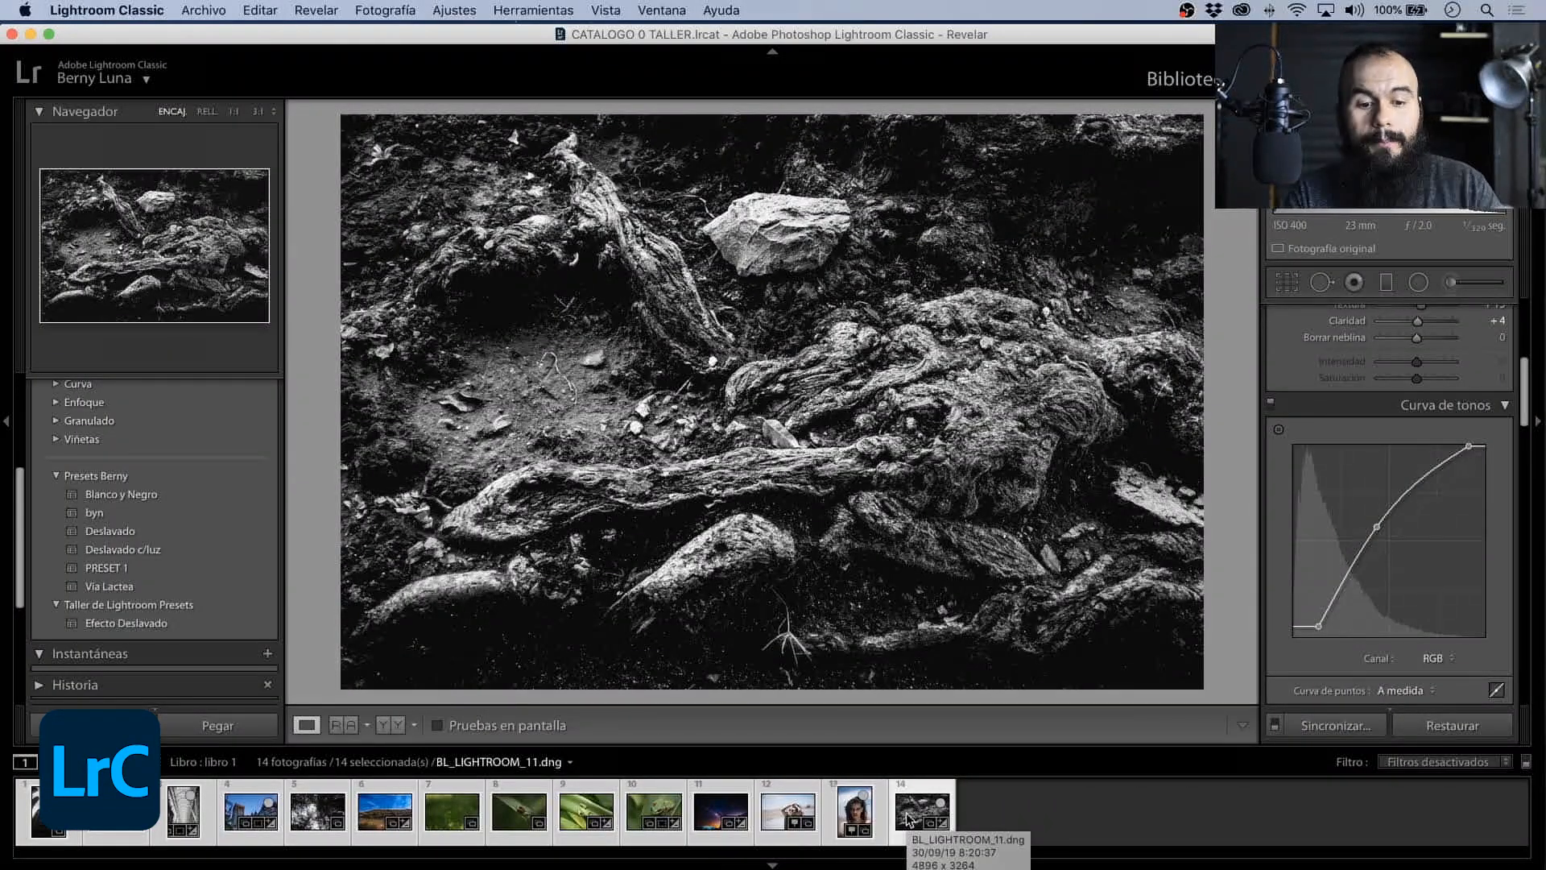
pyautogui.press('super')
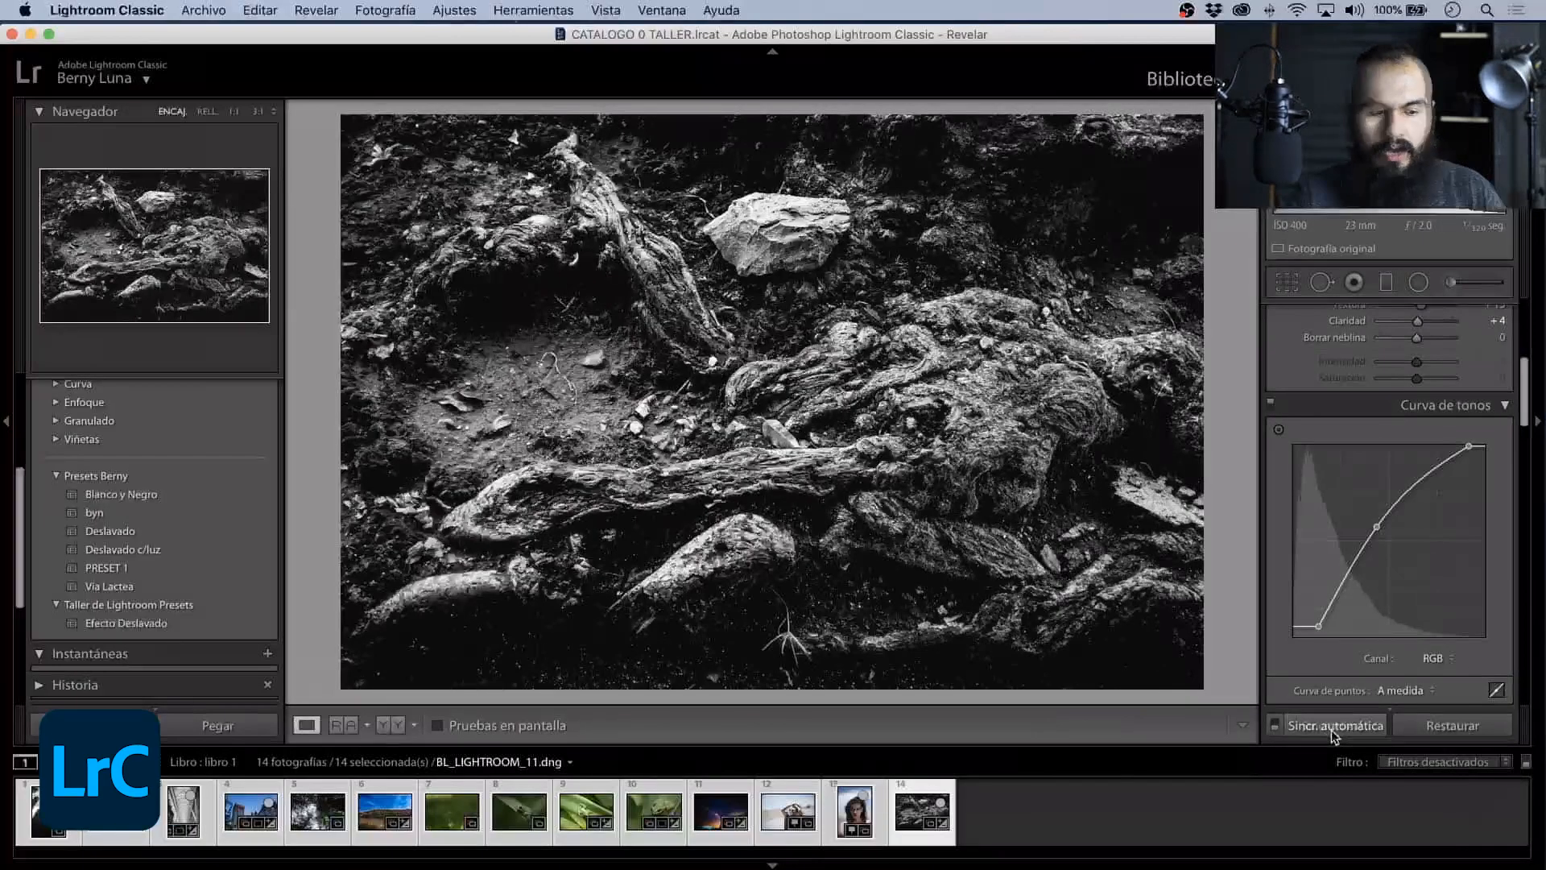
pyautogui.click(1256, 761)
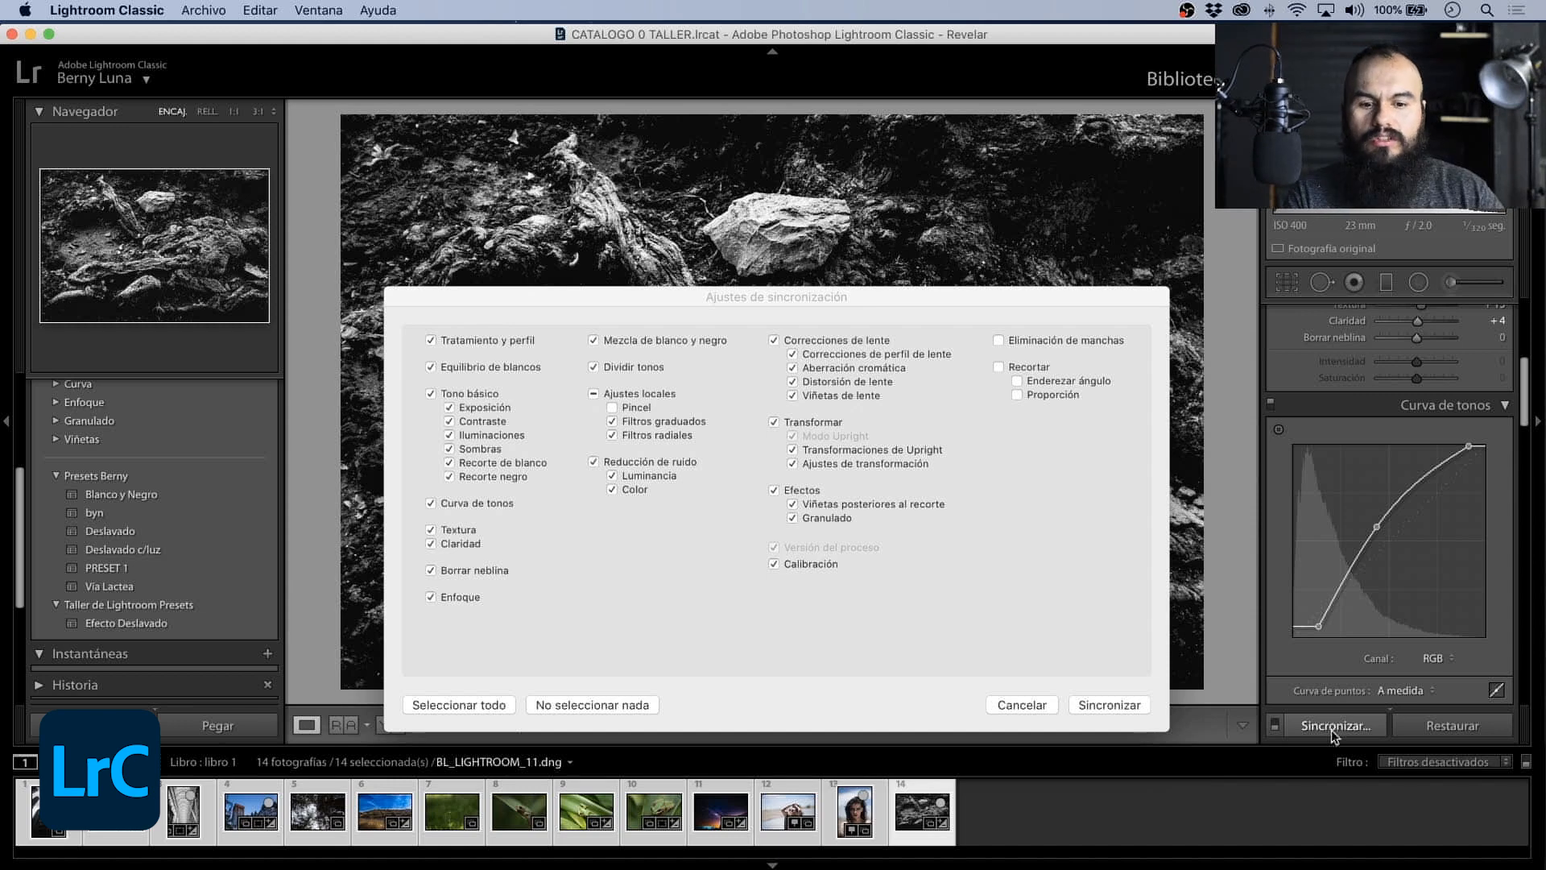
pyautogui.click(1117, 705)
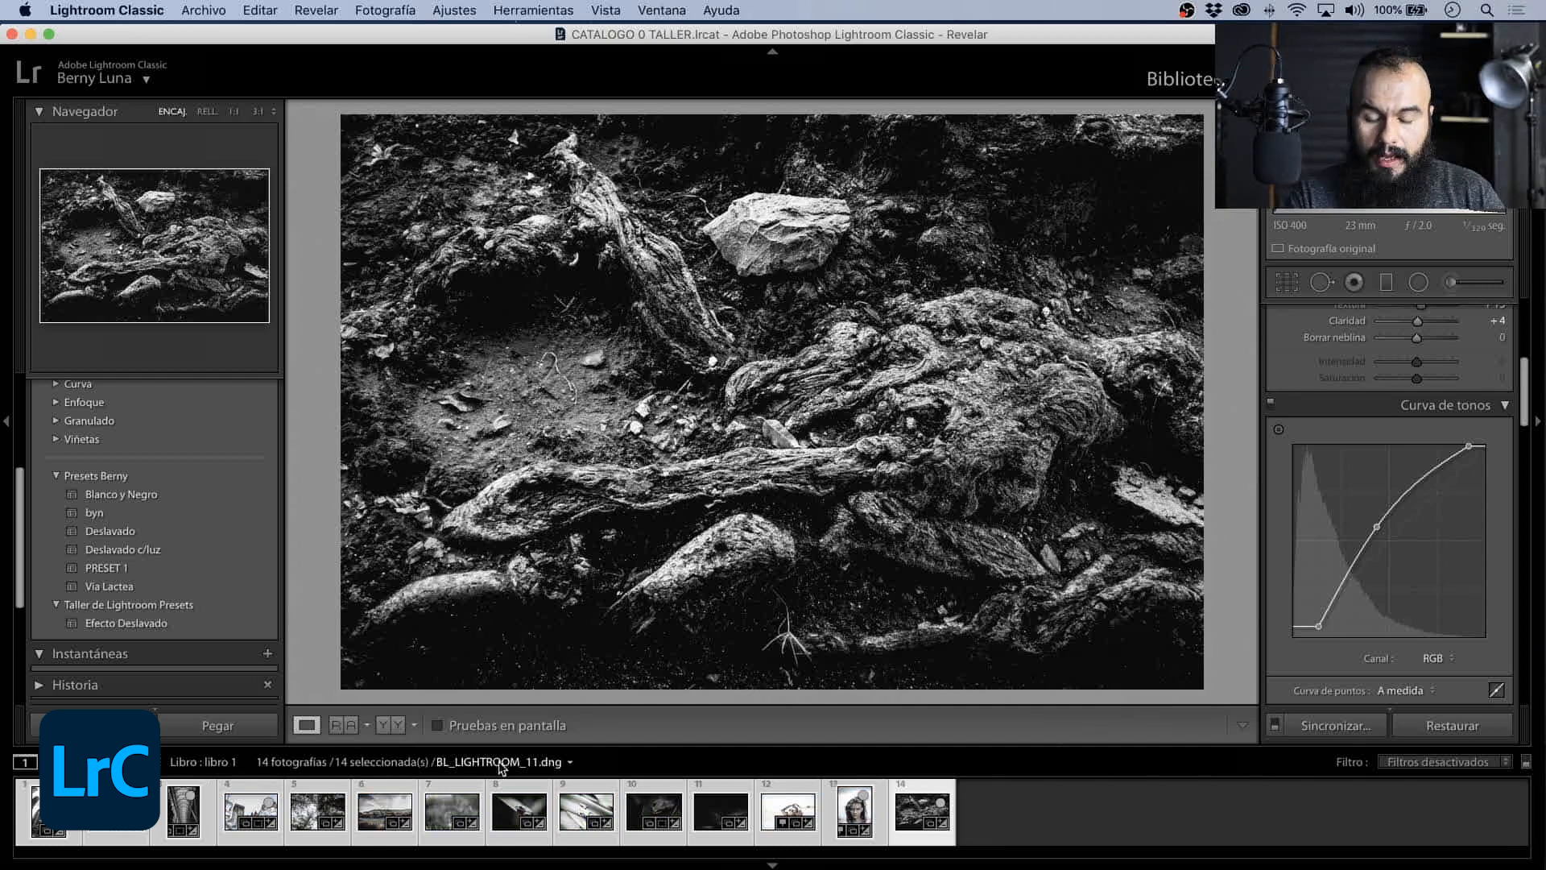
# - Review the synchronized black-and-white settings on the lake, frog and treetop photos
pyautogui.click(398, 813)
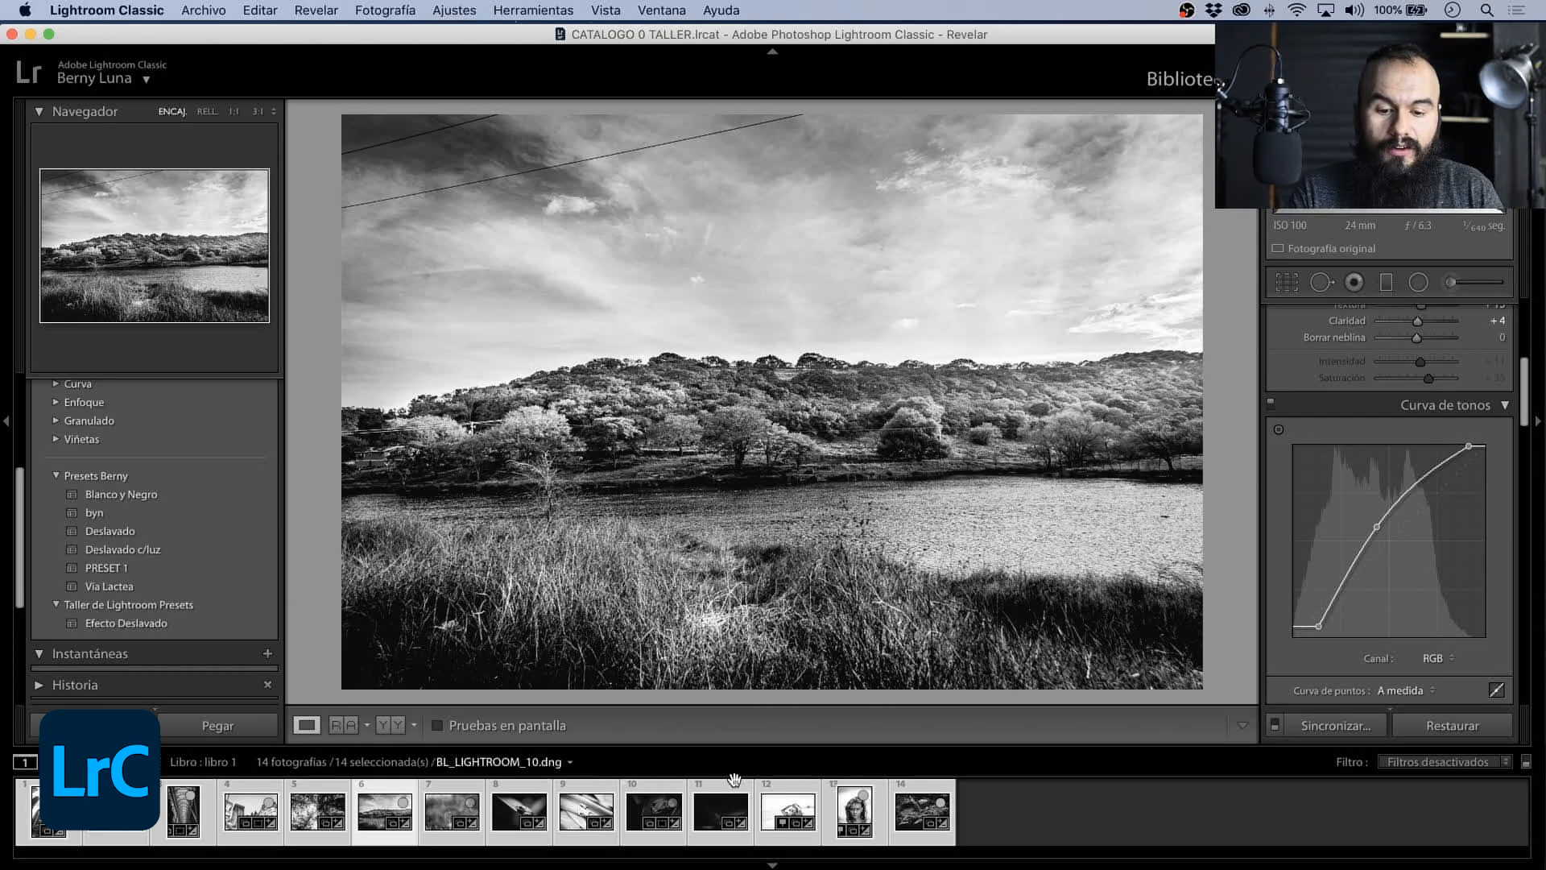
pyautogui.click(509, 814)
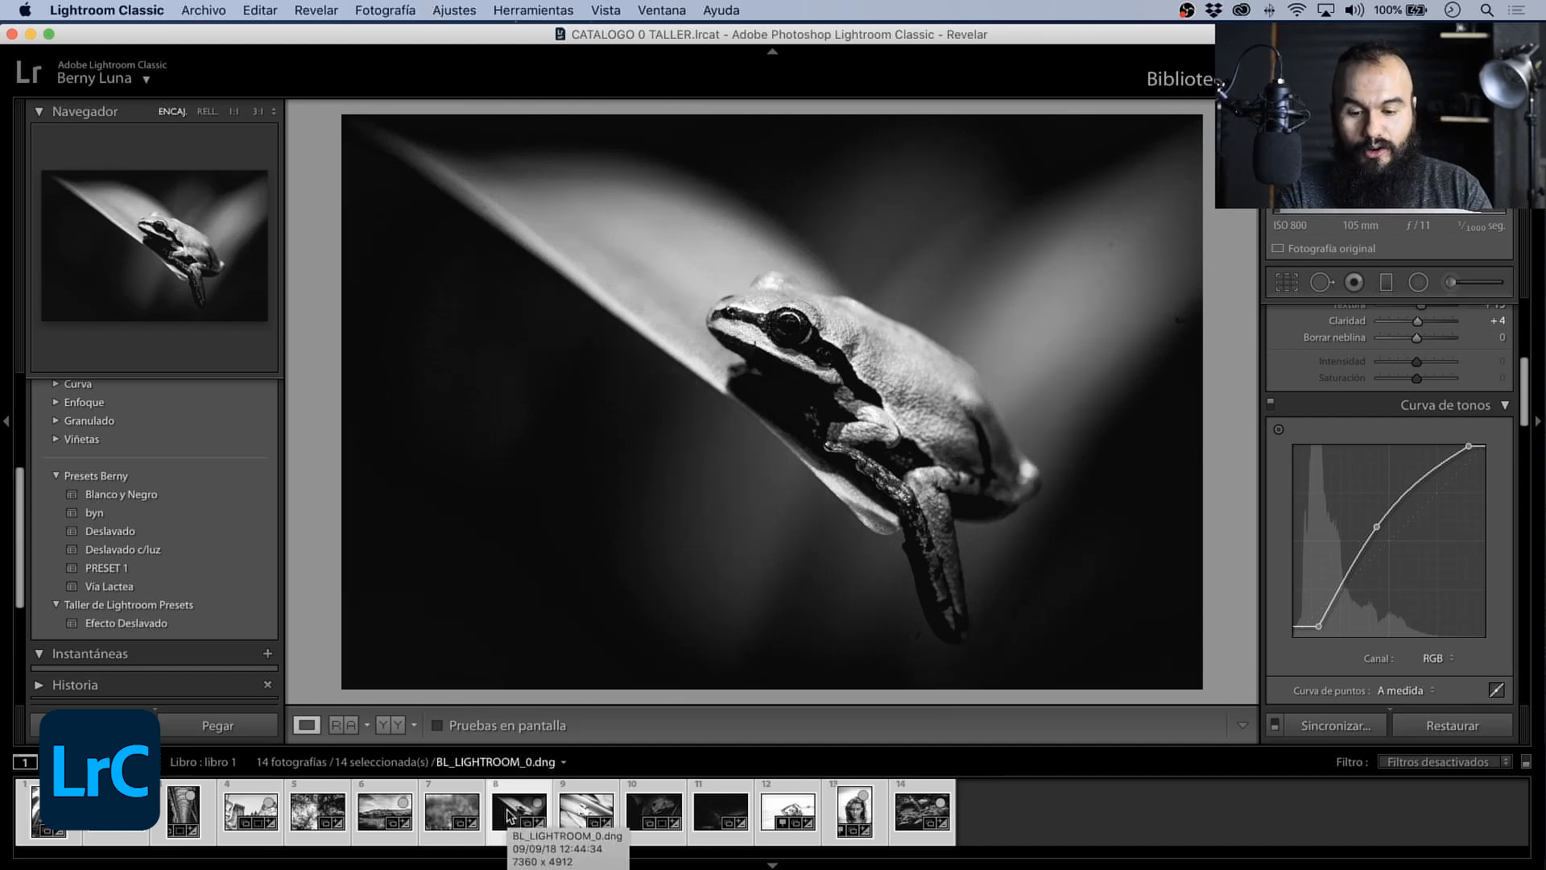
pyautogui.click(312, 813)
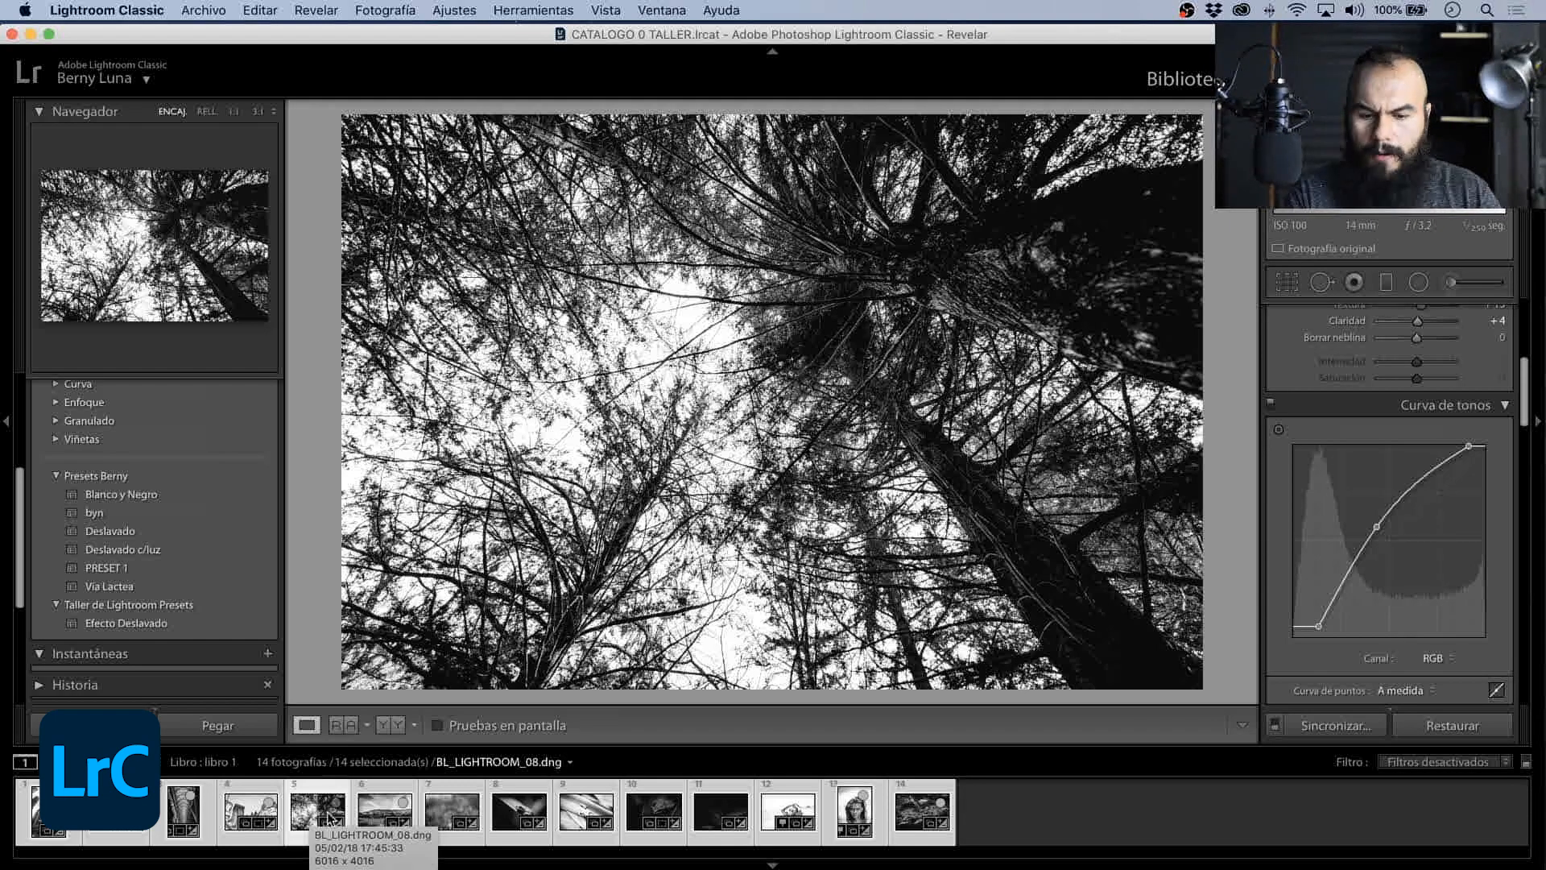
# - Apply the Deslavado c/luz preset to the skyscraper photo BL_LIGHTROOM_07.dng and synchronize it to all selected photos, checking the frog photo
pyautogui.click(50, 812)
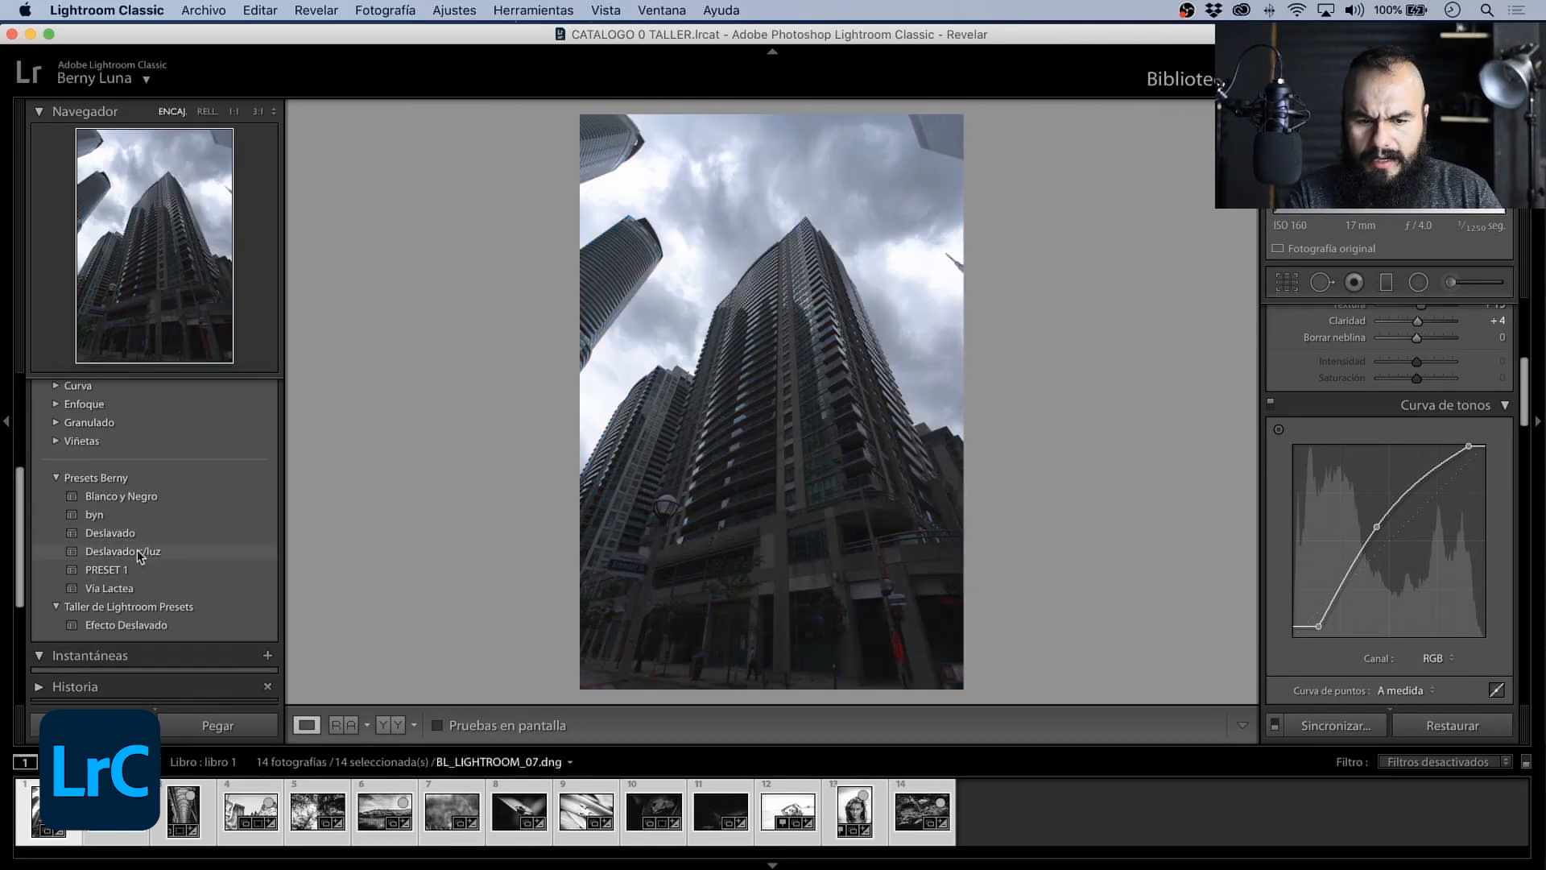
pyautogui.click(137, 551)
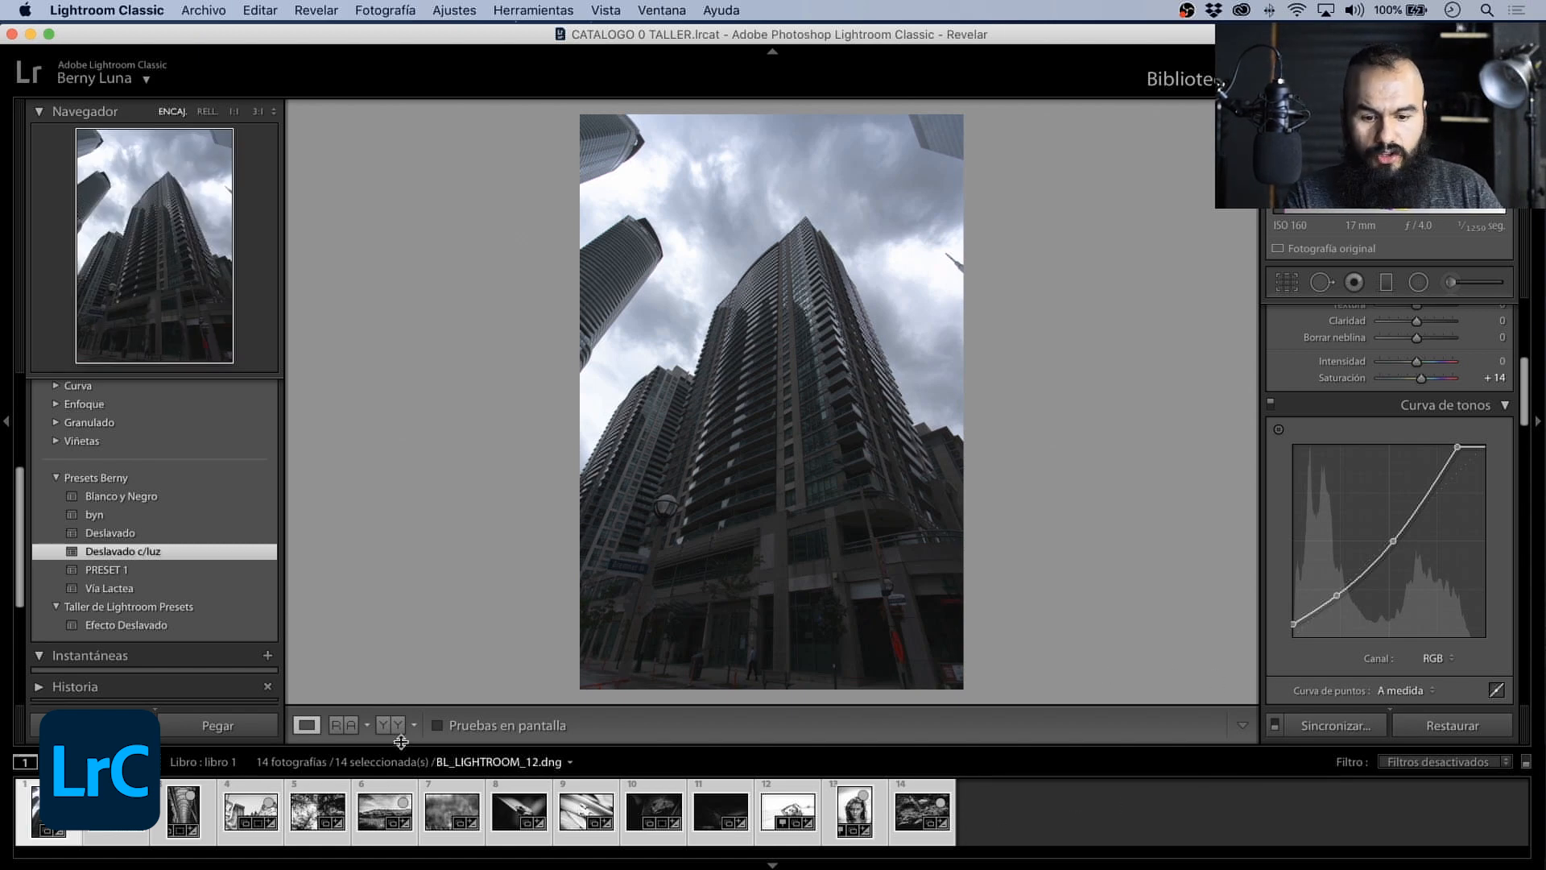
pyautogui.click(1338, 727)
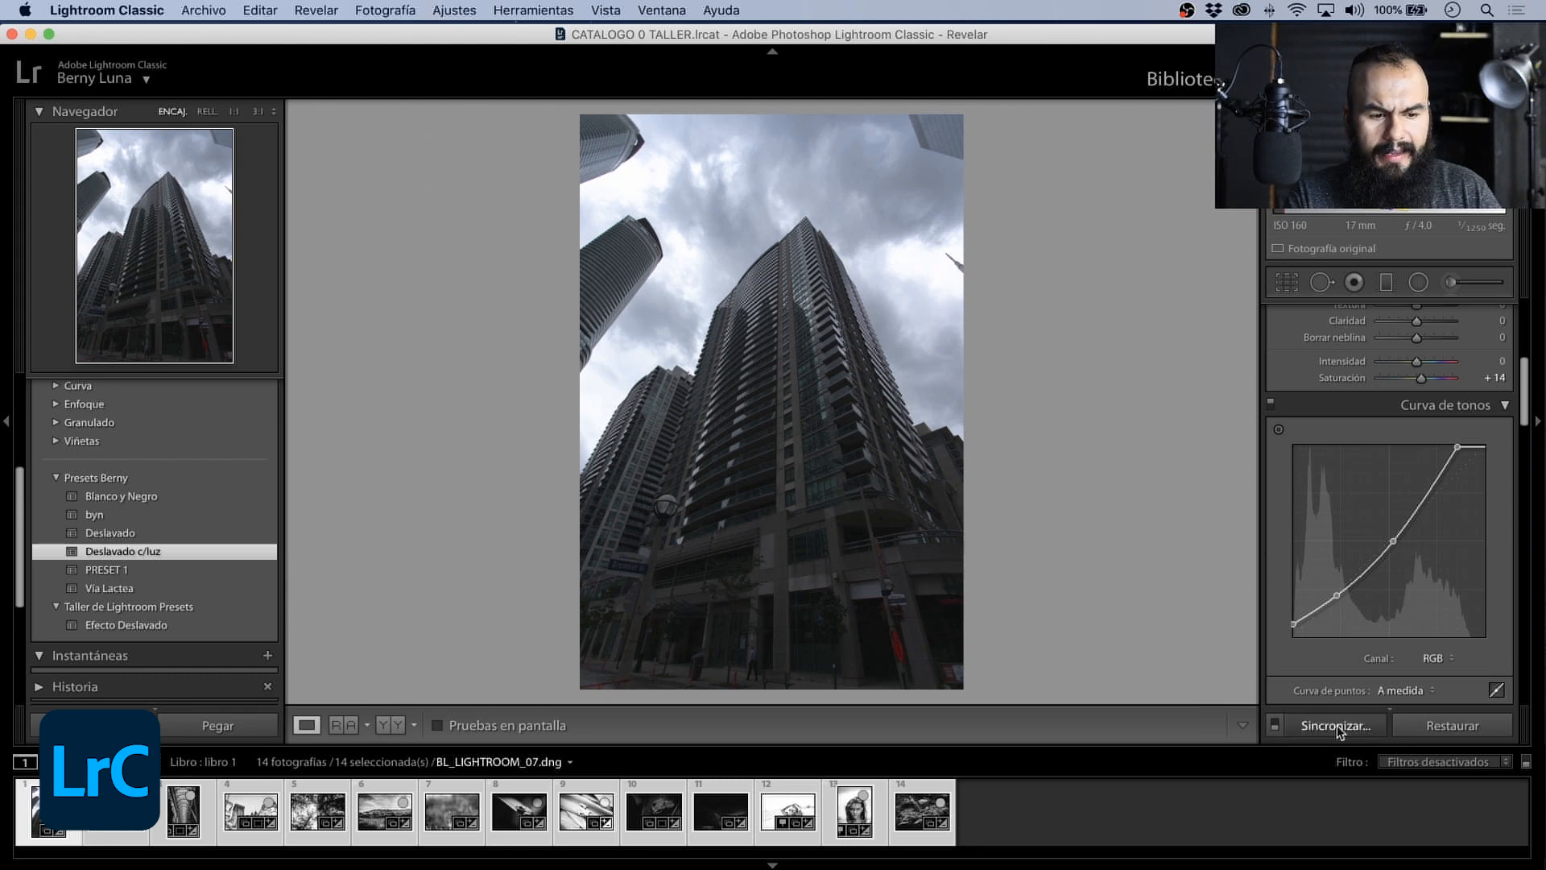
pyautogui.click(1090, 706)
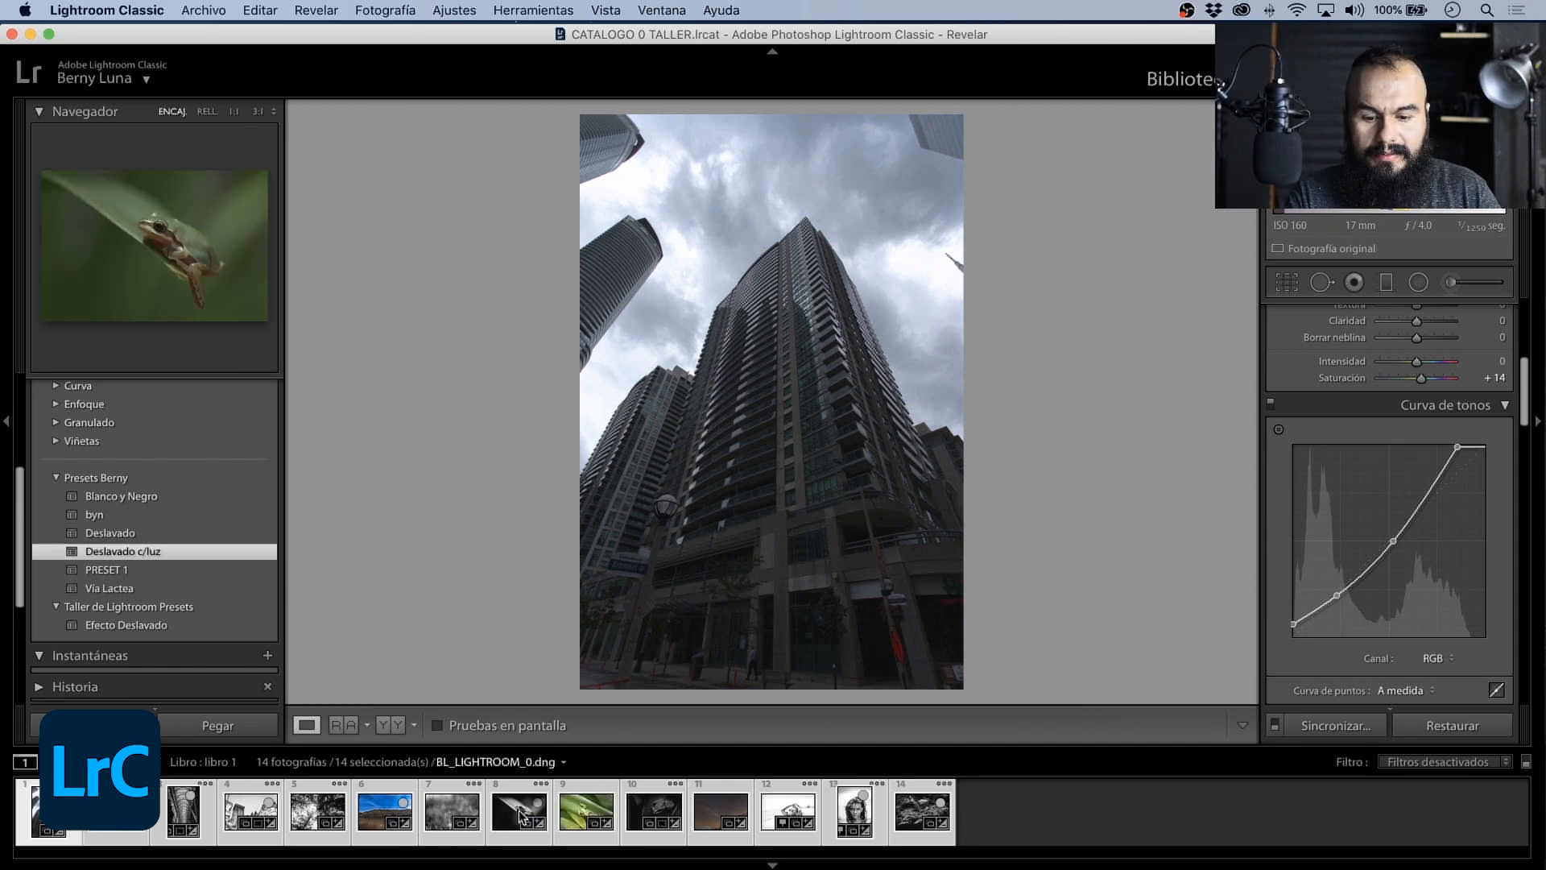
pyautogui.click(517, 814)
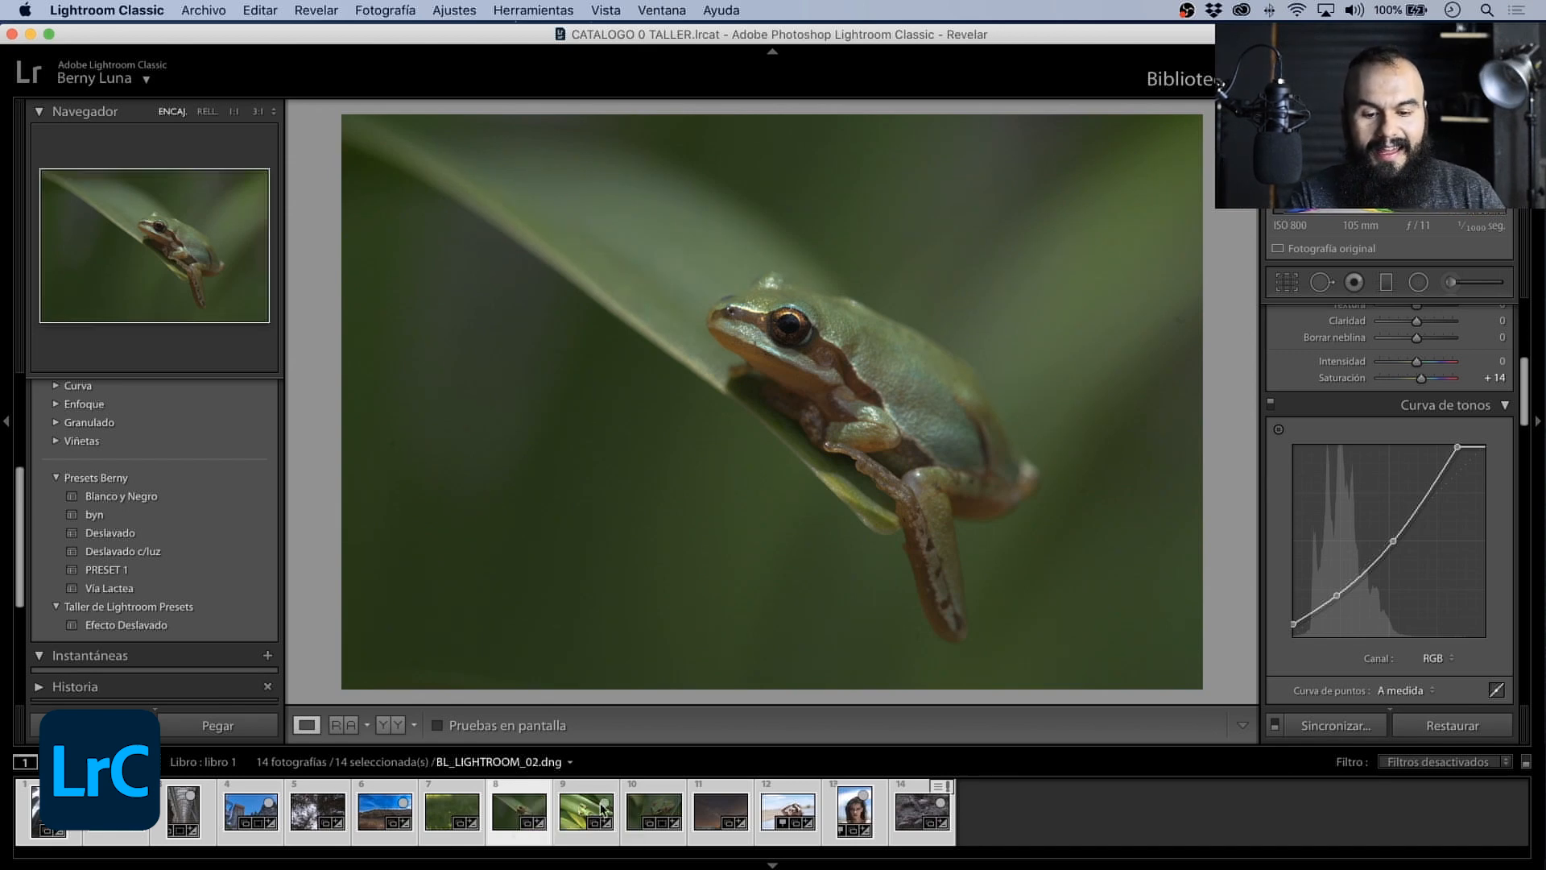
pyautogui.click(649, 814)
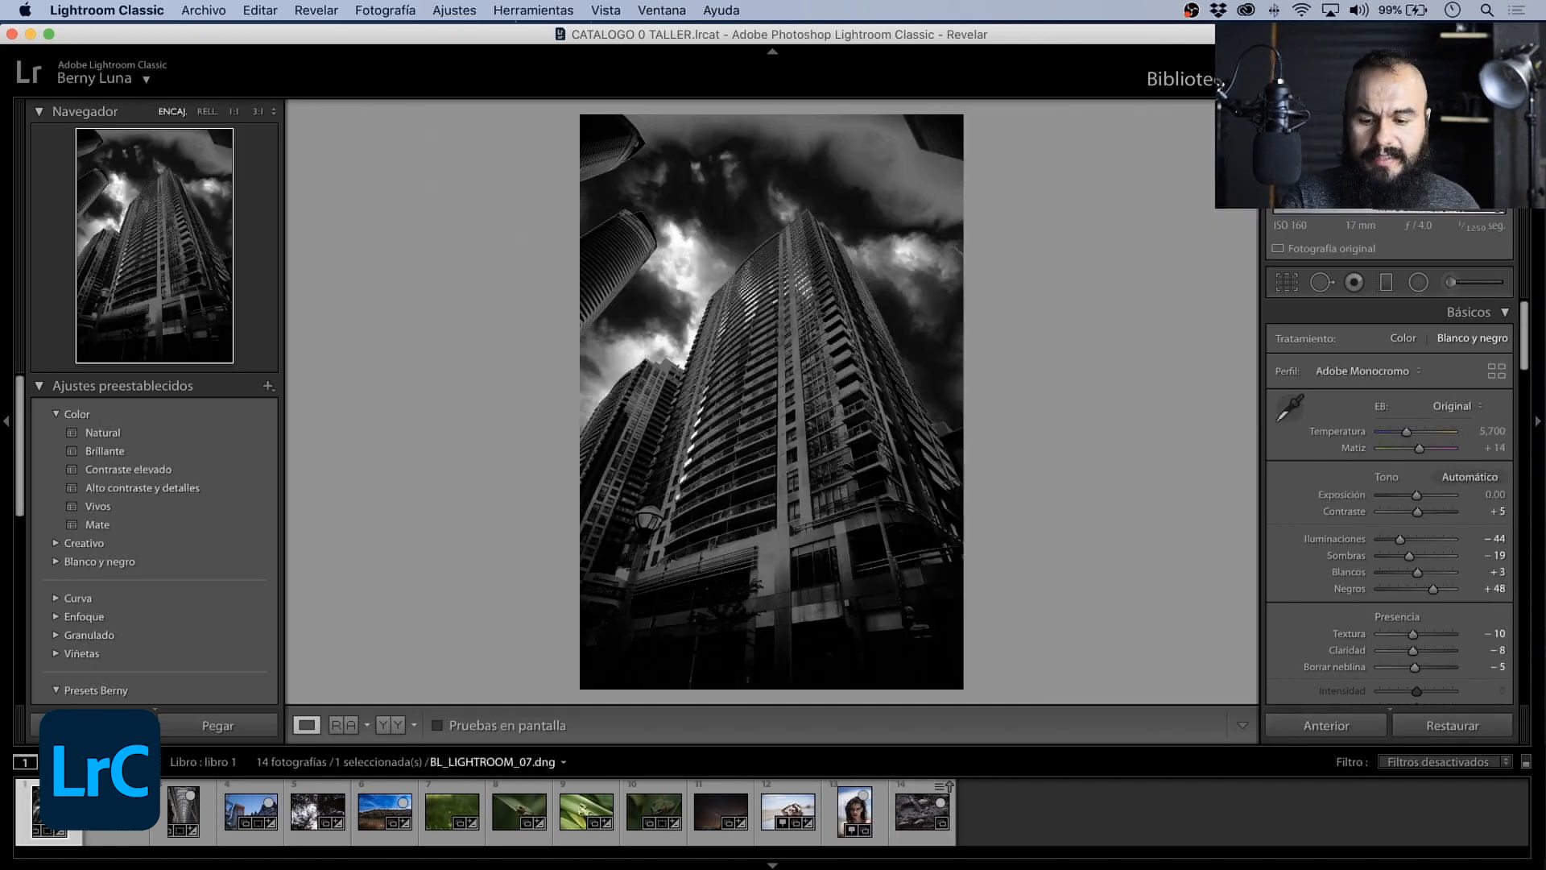
# - Start exporting the black-and-white skyscraper photo BL_LIGHTROOM_07.dng with Disco duro as the export destination
pyautogui.rightClick(59, 805)
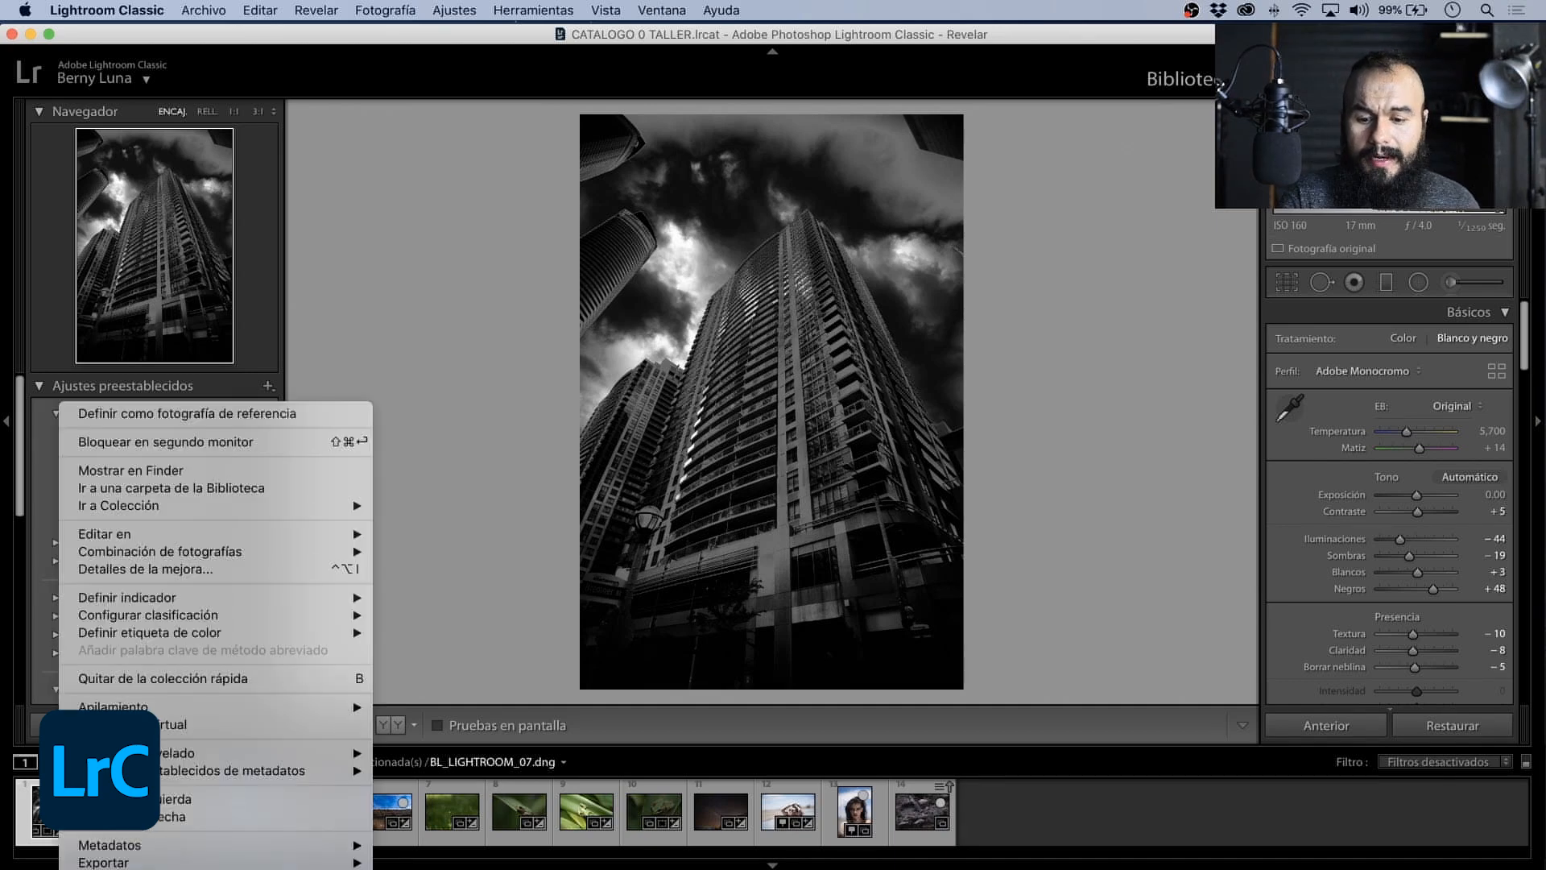
pyautogui.moveTo(296, 863)
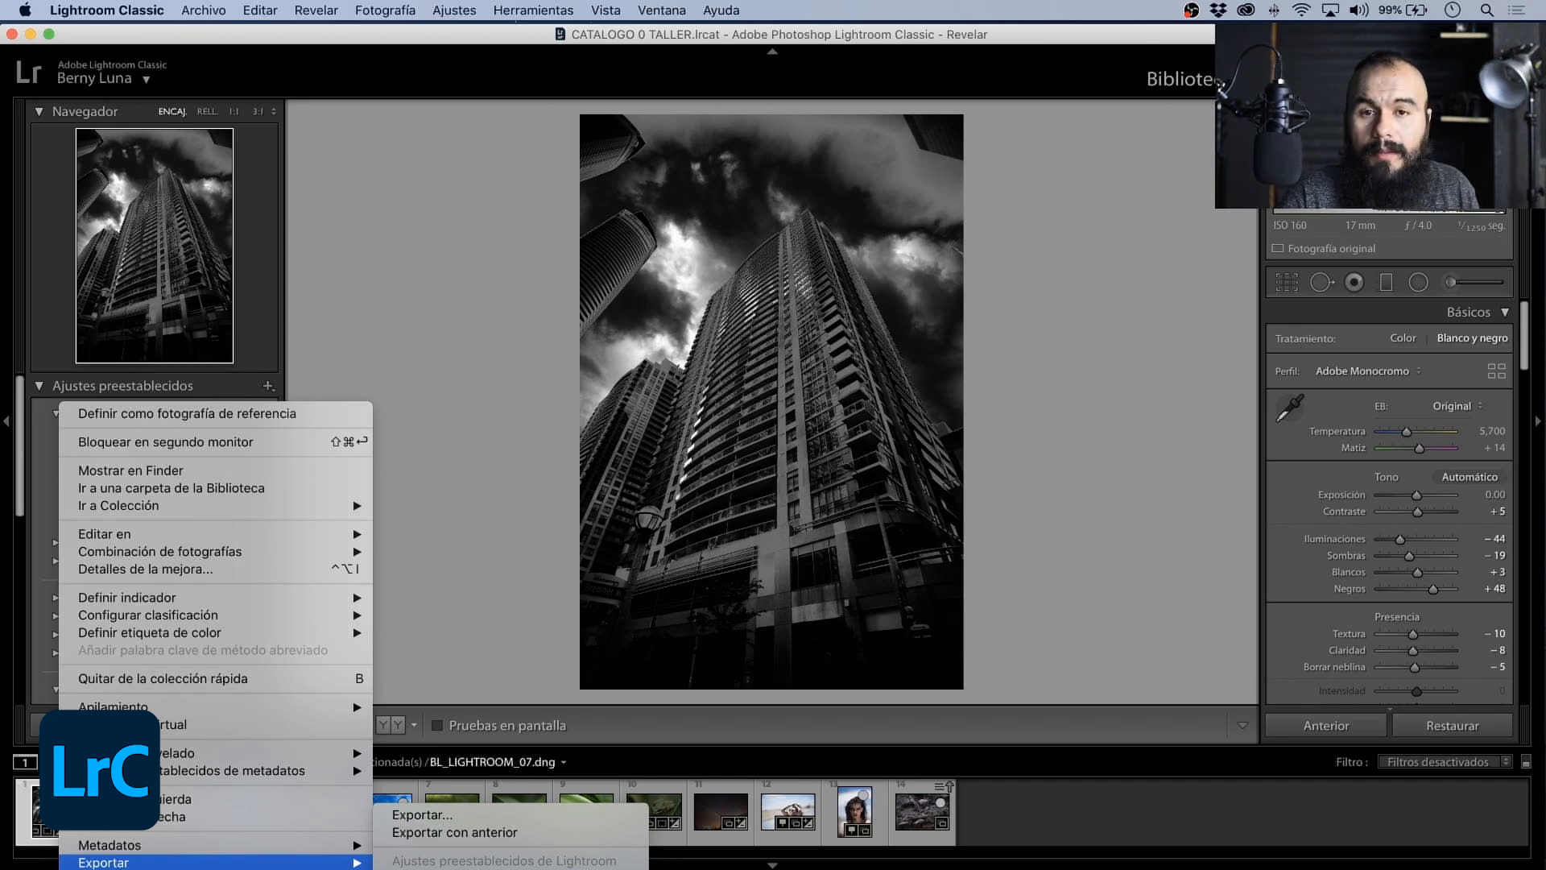
pyautogui.click(519, 819)
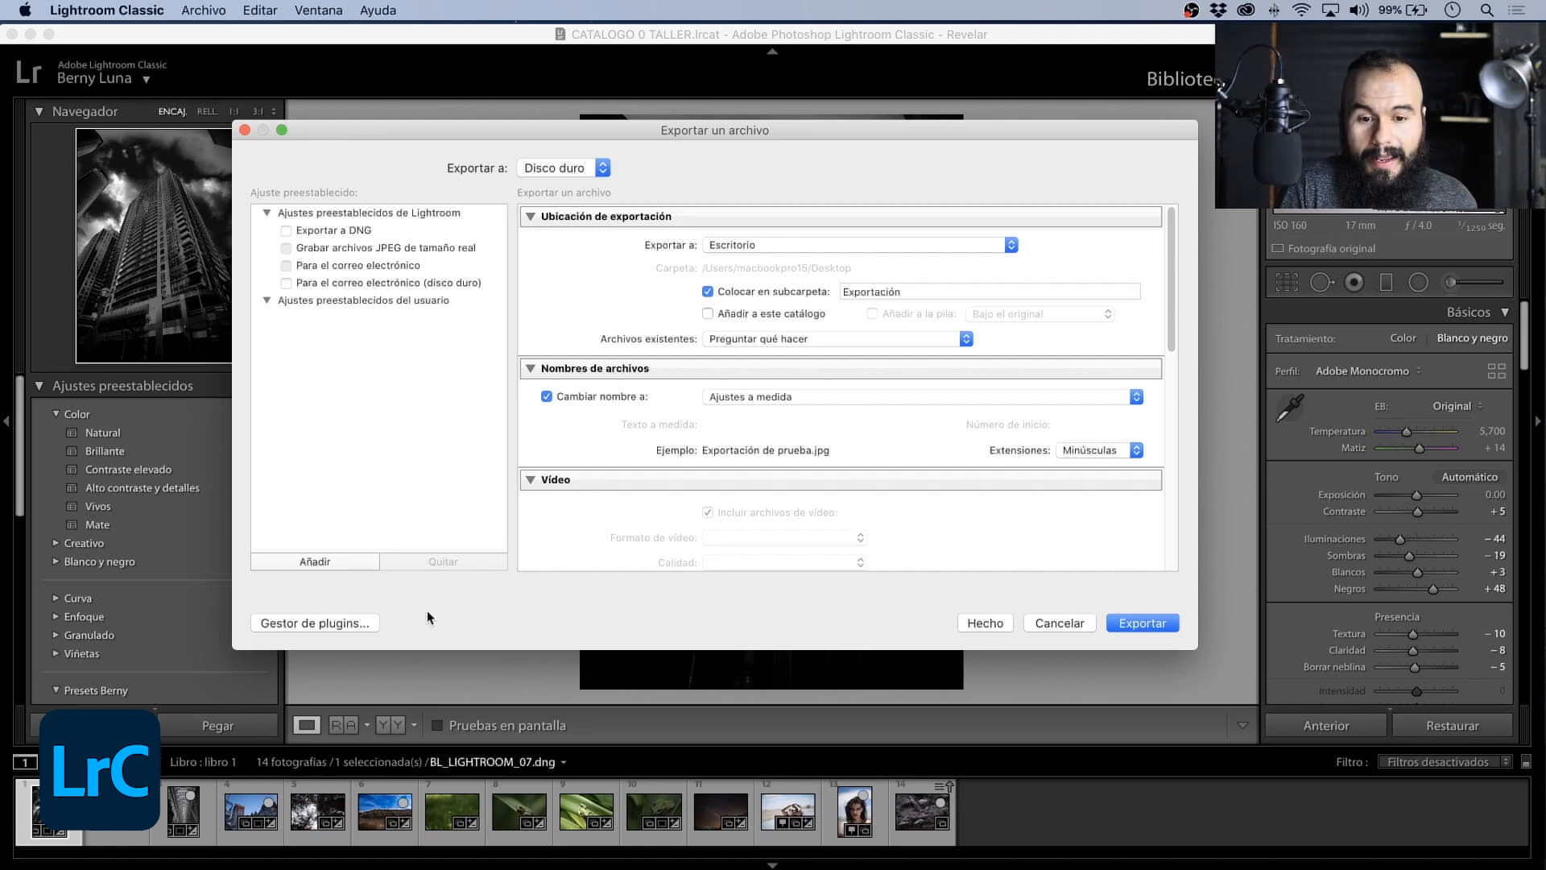
pyautogui.click(563, 168)
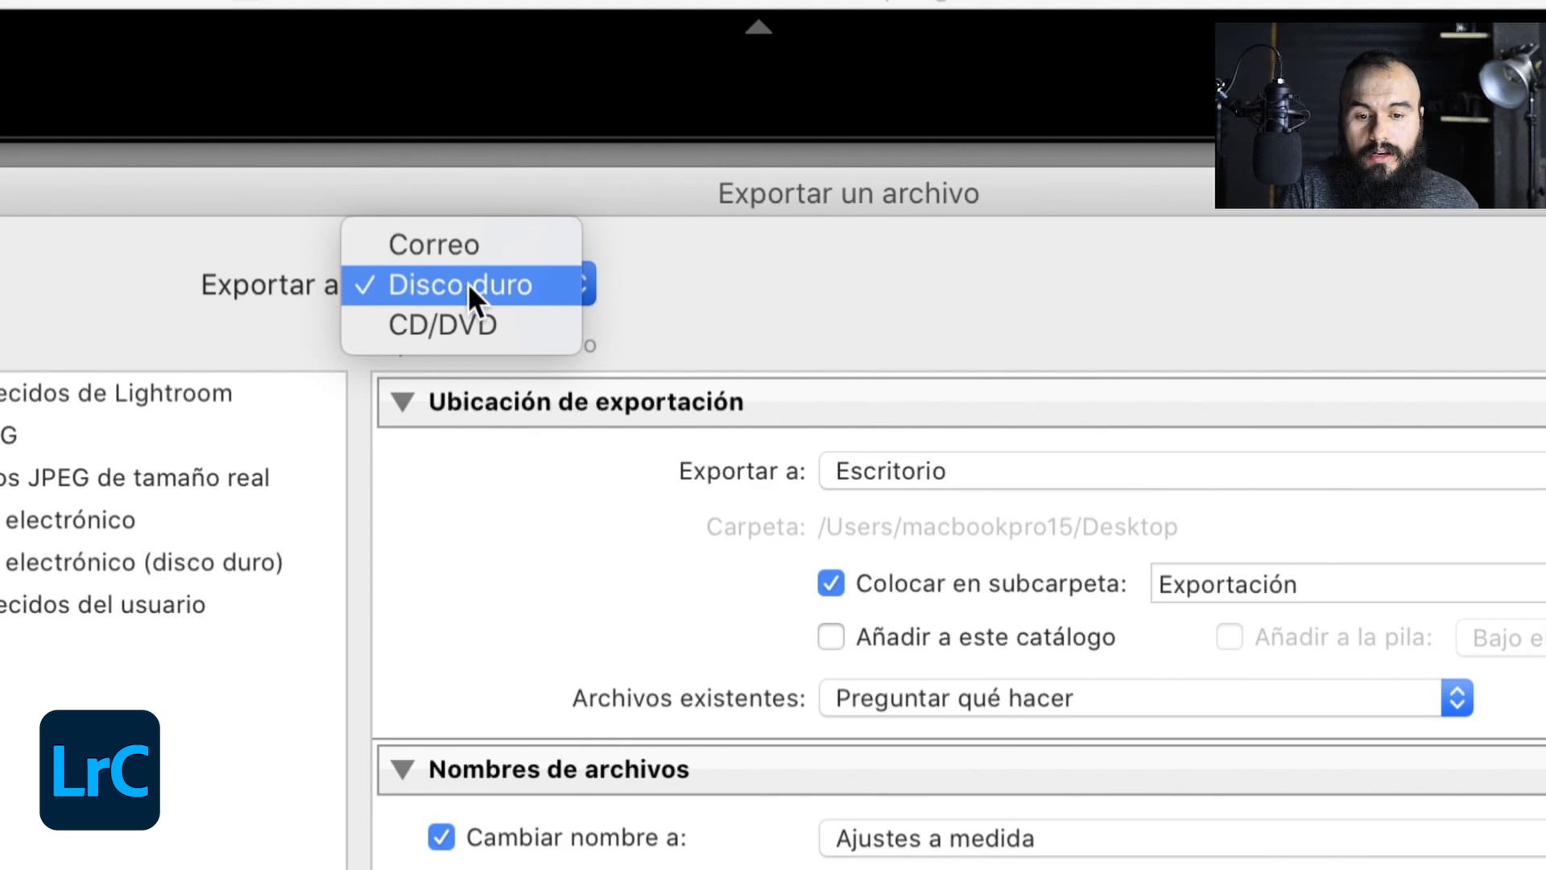
pyautogui.click(480, 283)
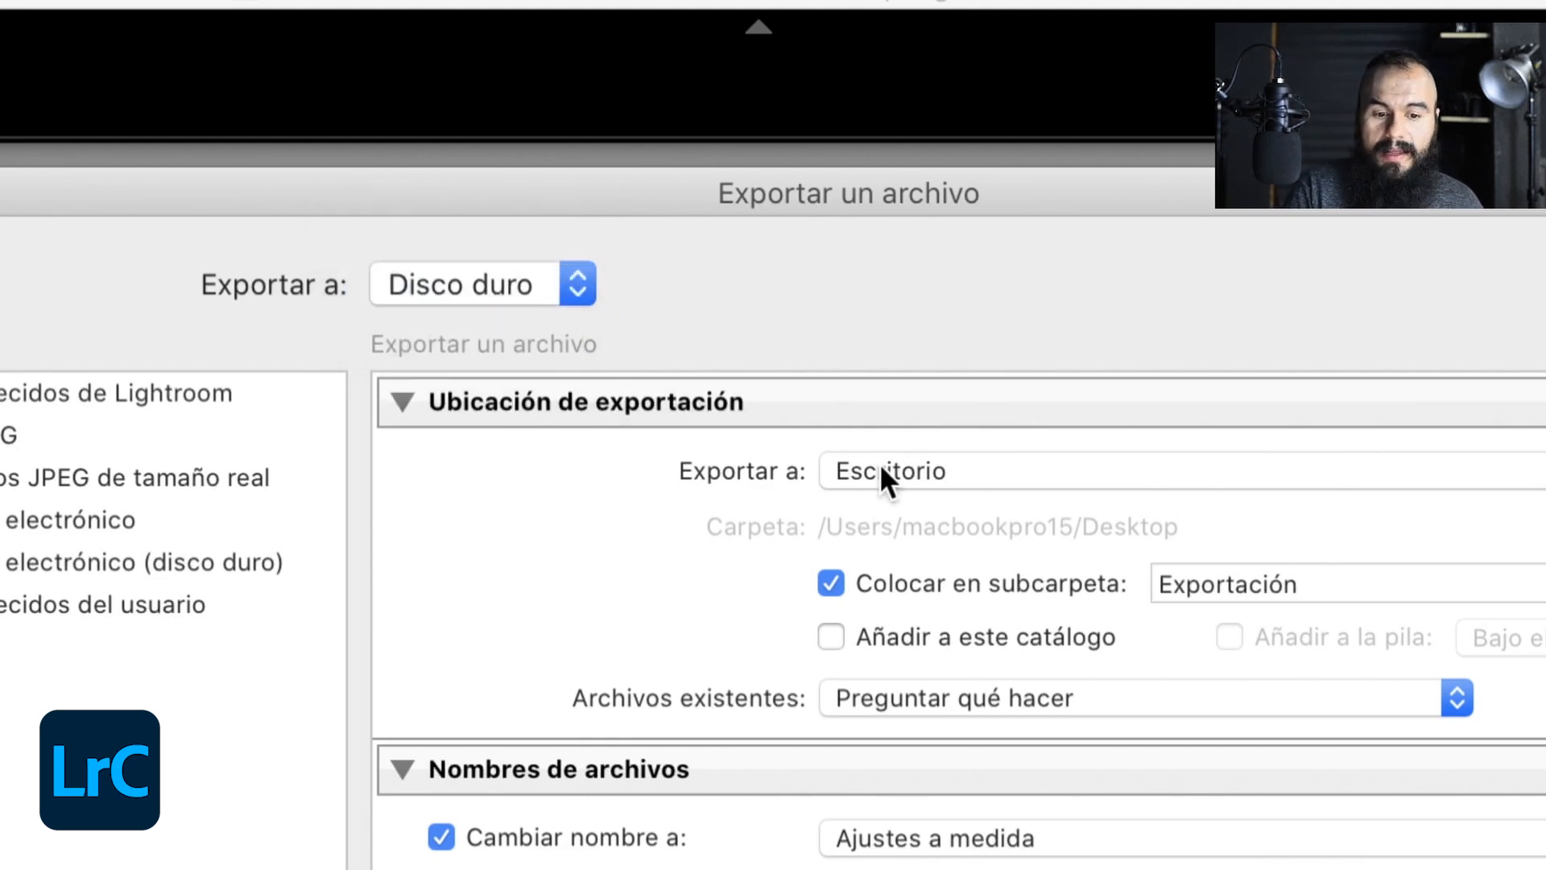
pyautogui.moveTo(978, 195); pyautogui.dragTo(732, 166)
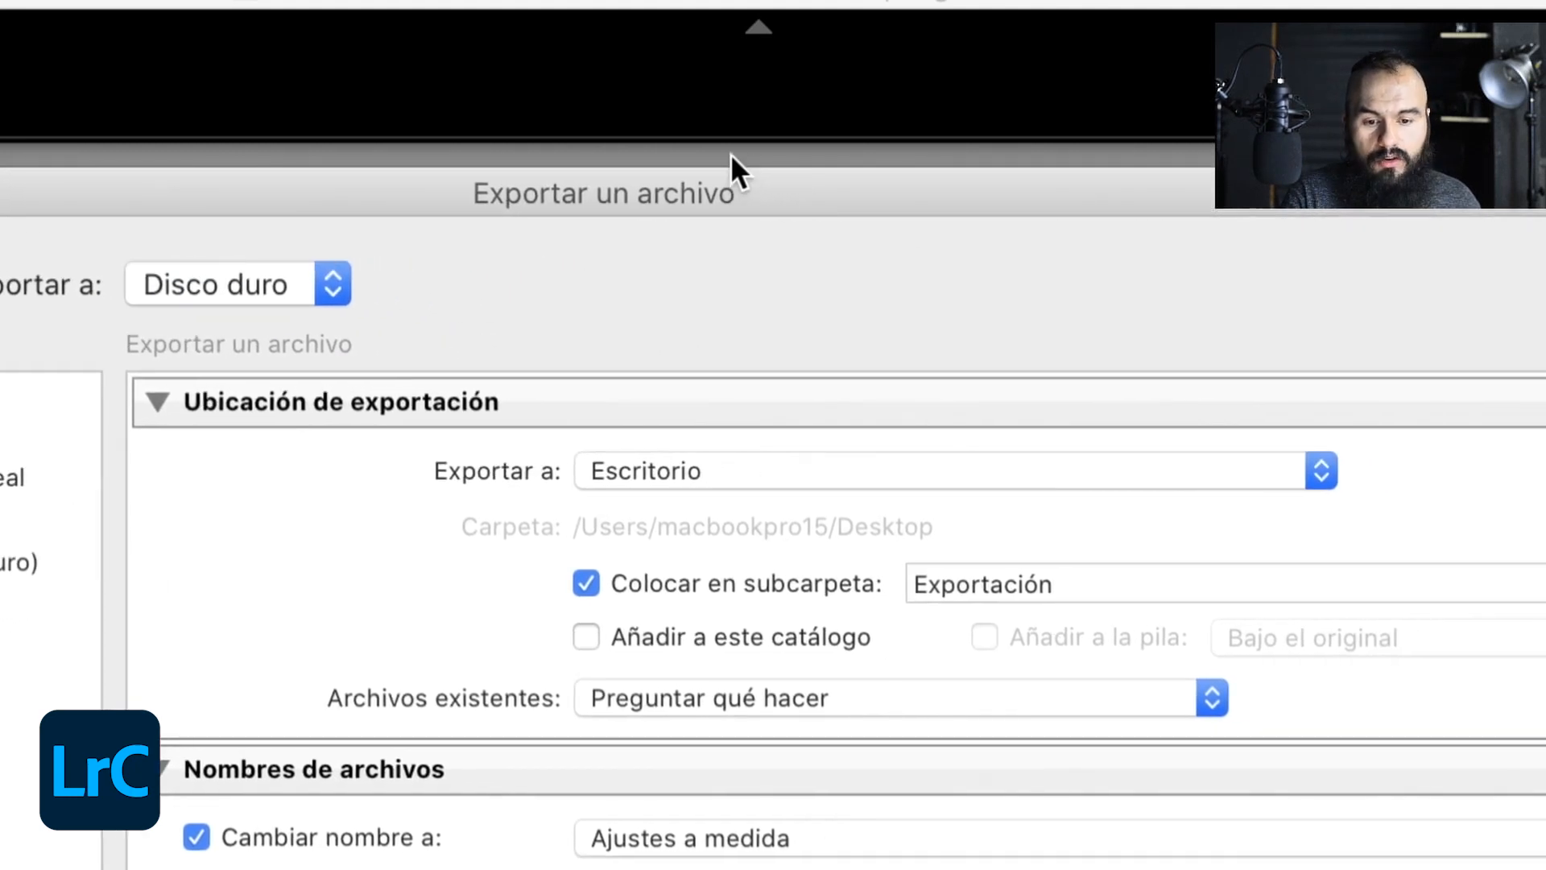
# - Set the export location to the specific folder Escritorio without a subfolder, keeping Preguntar qué hacer for existing files
pyautogui.click(628, 468)
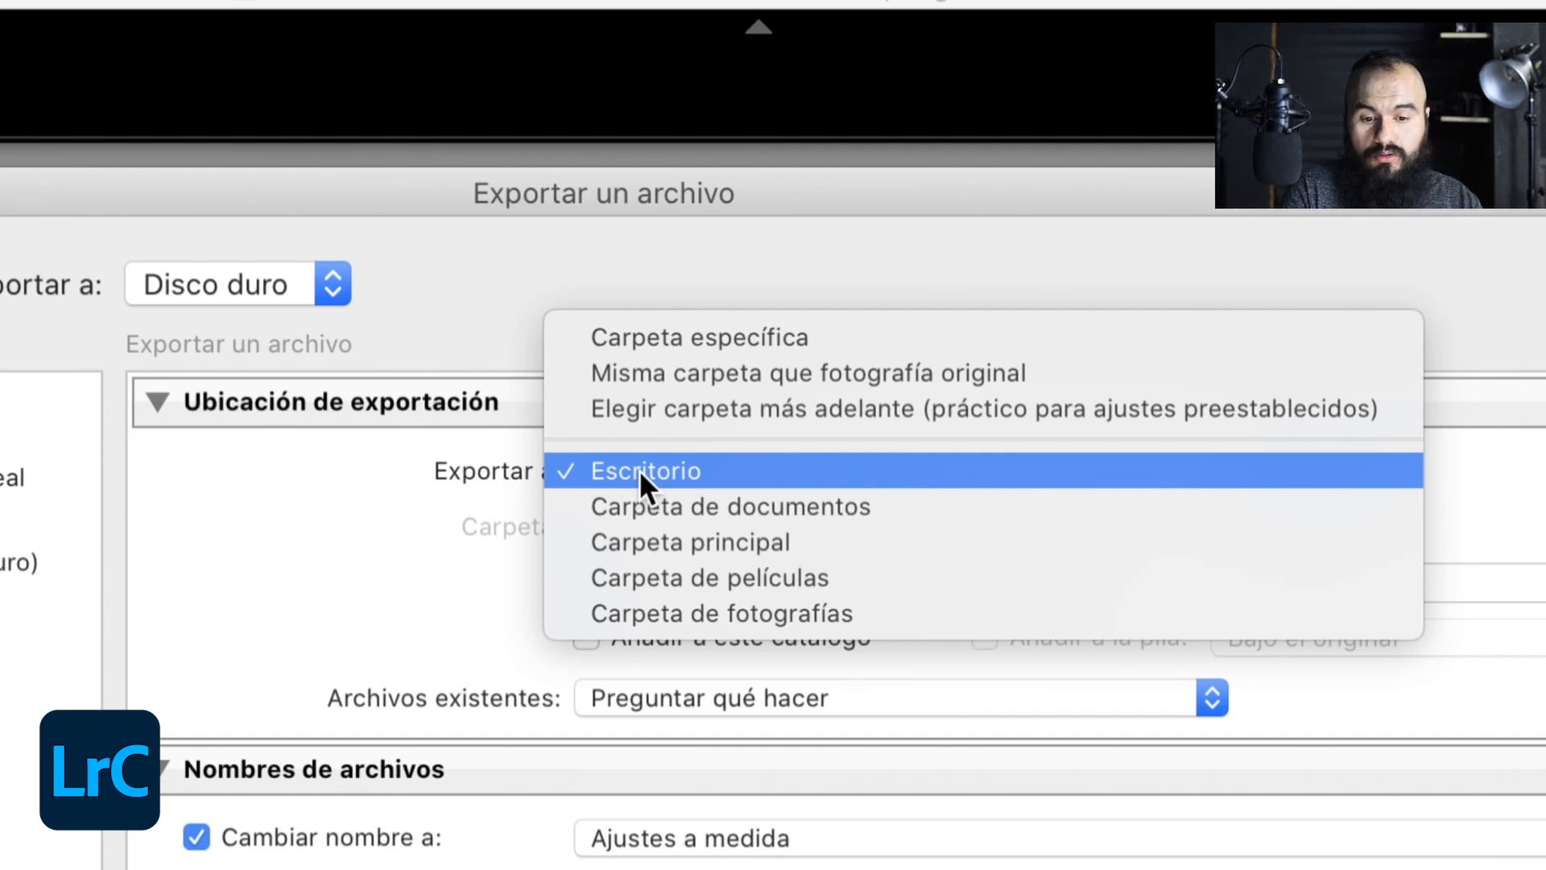
pyautogui.click(535, 481)
pyautogui.click(659, 472)
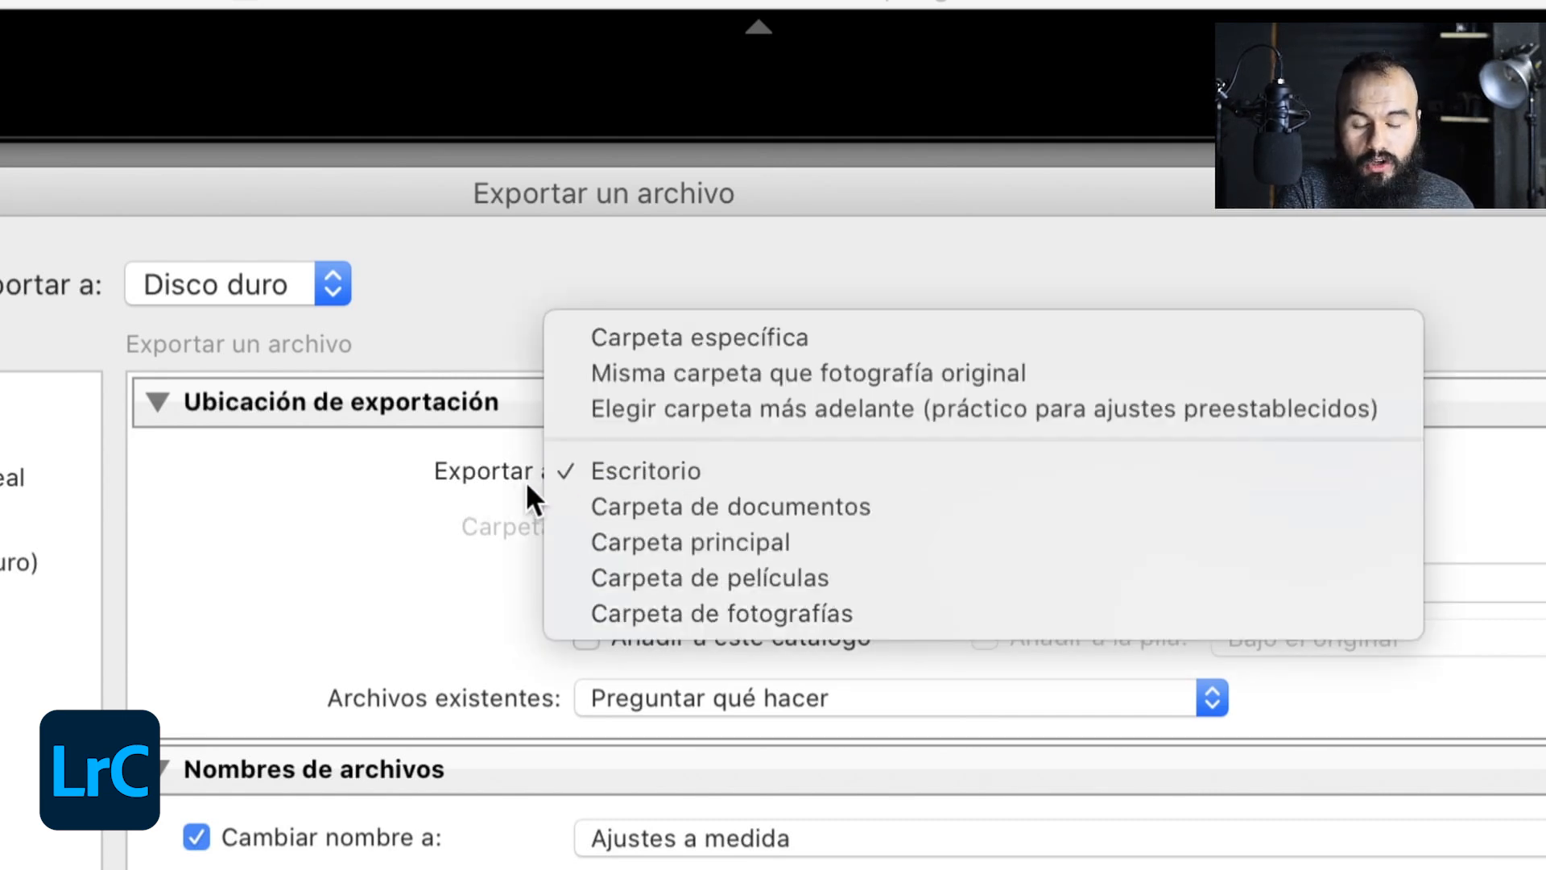
pyautogui.click(696, 337)
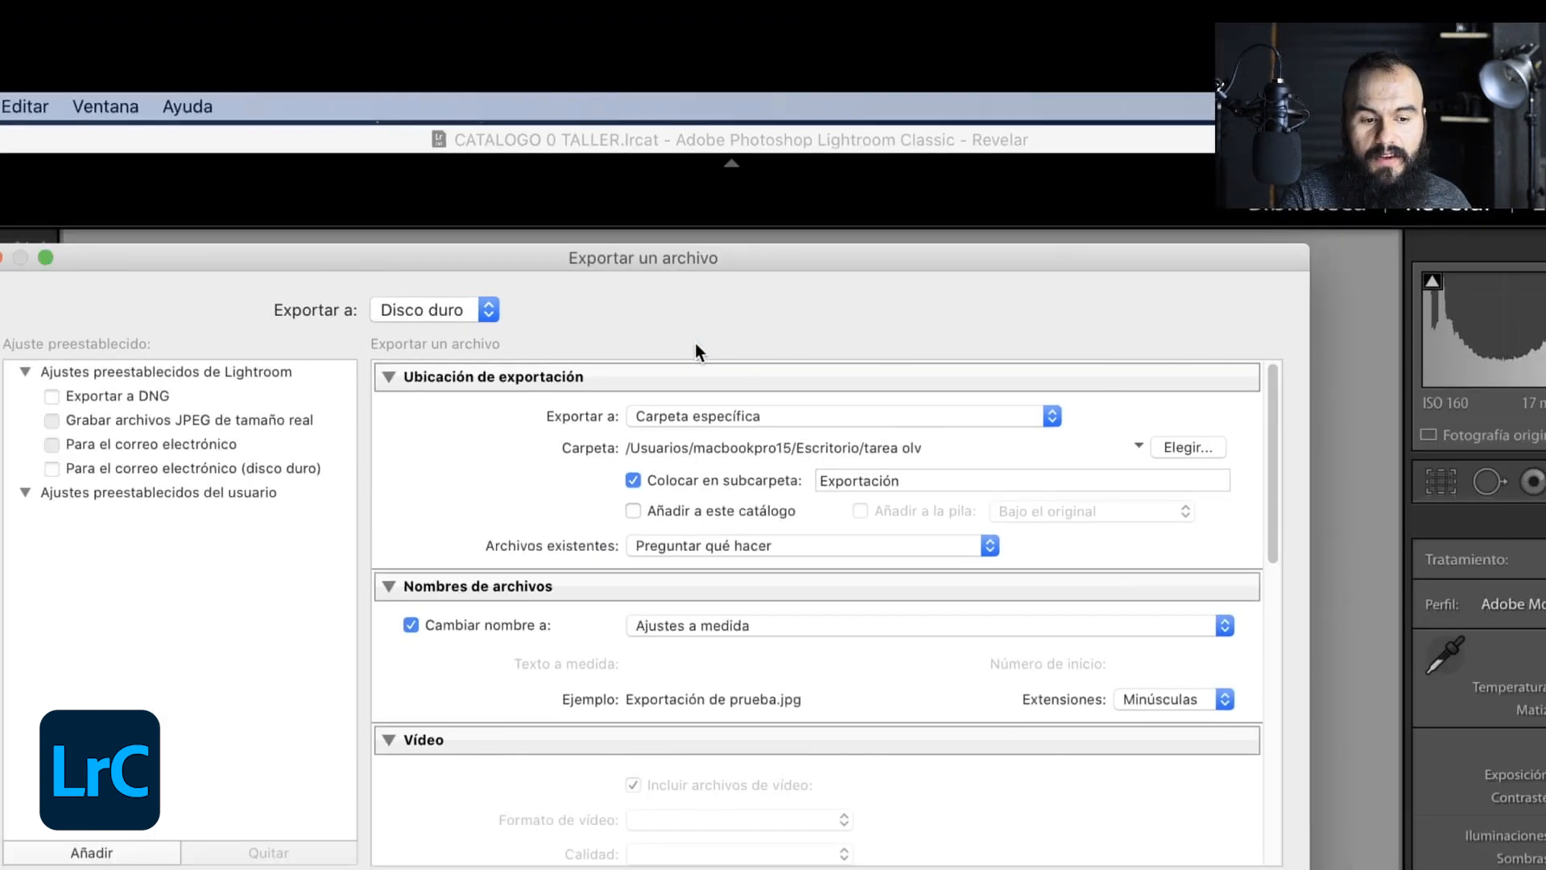
pyautogui.click(1198, 444)
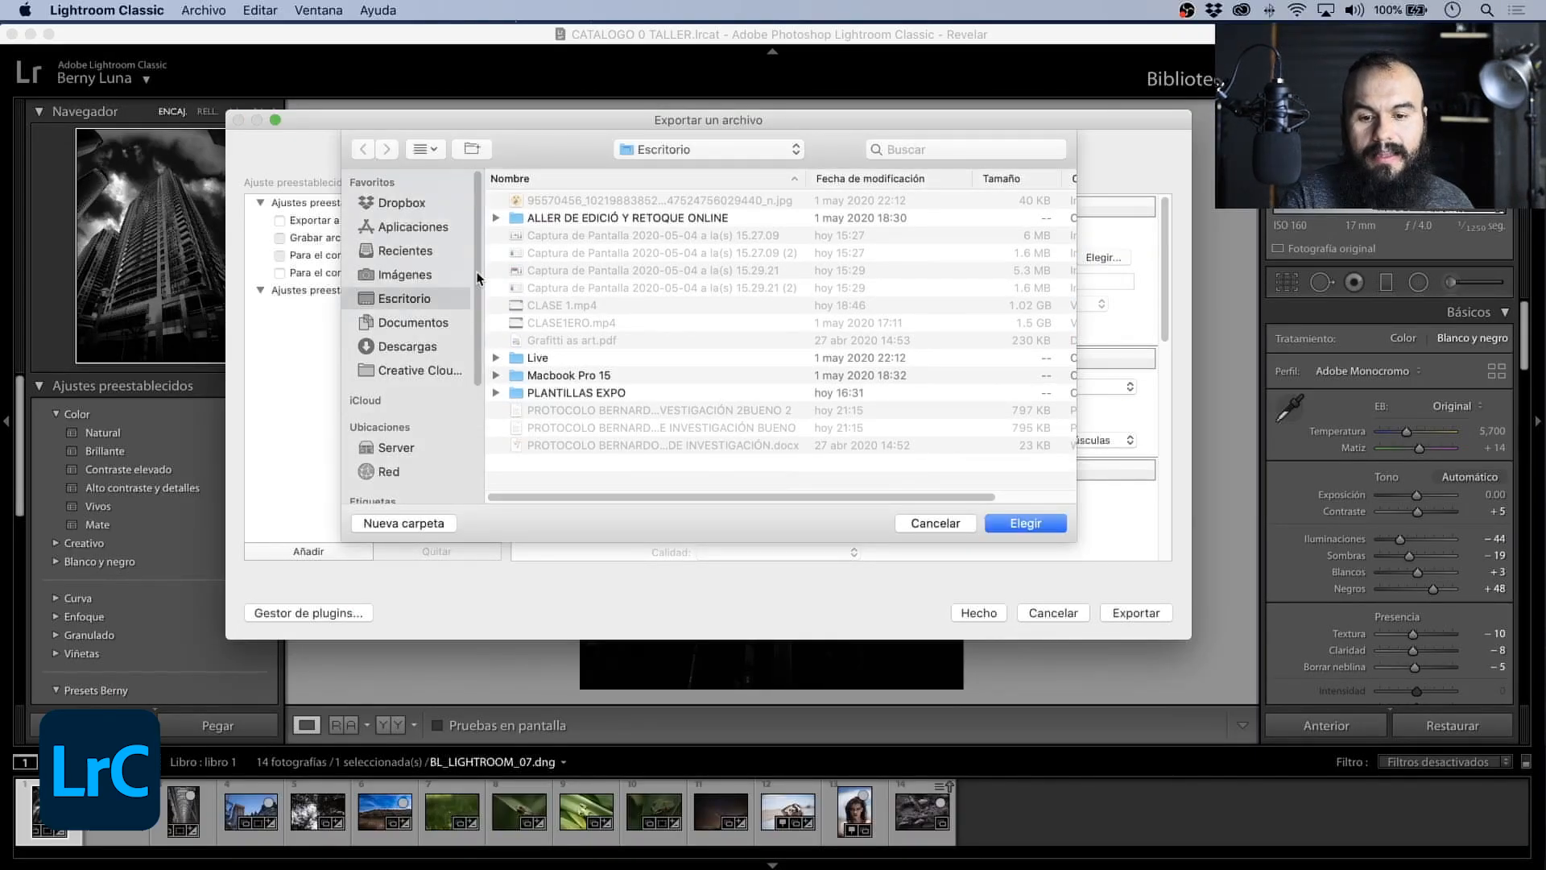
pyautogui.click(430, 278)
pyautogui.click(413, 297)
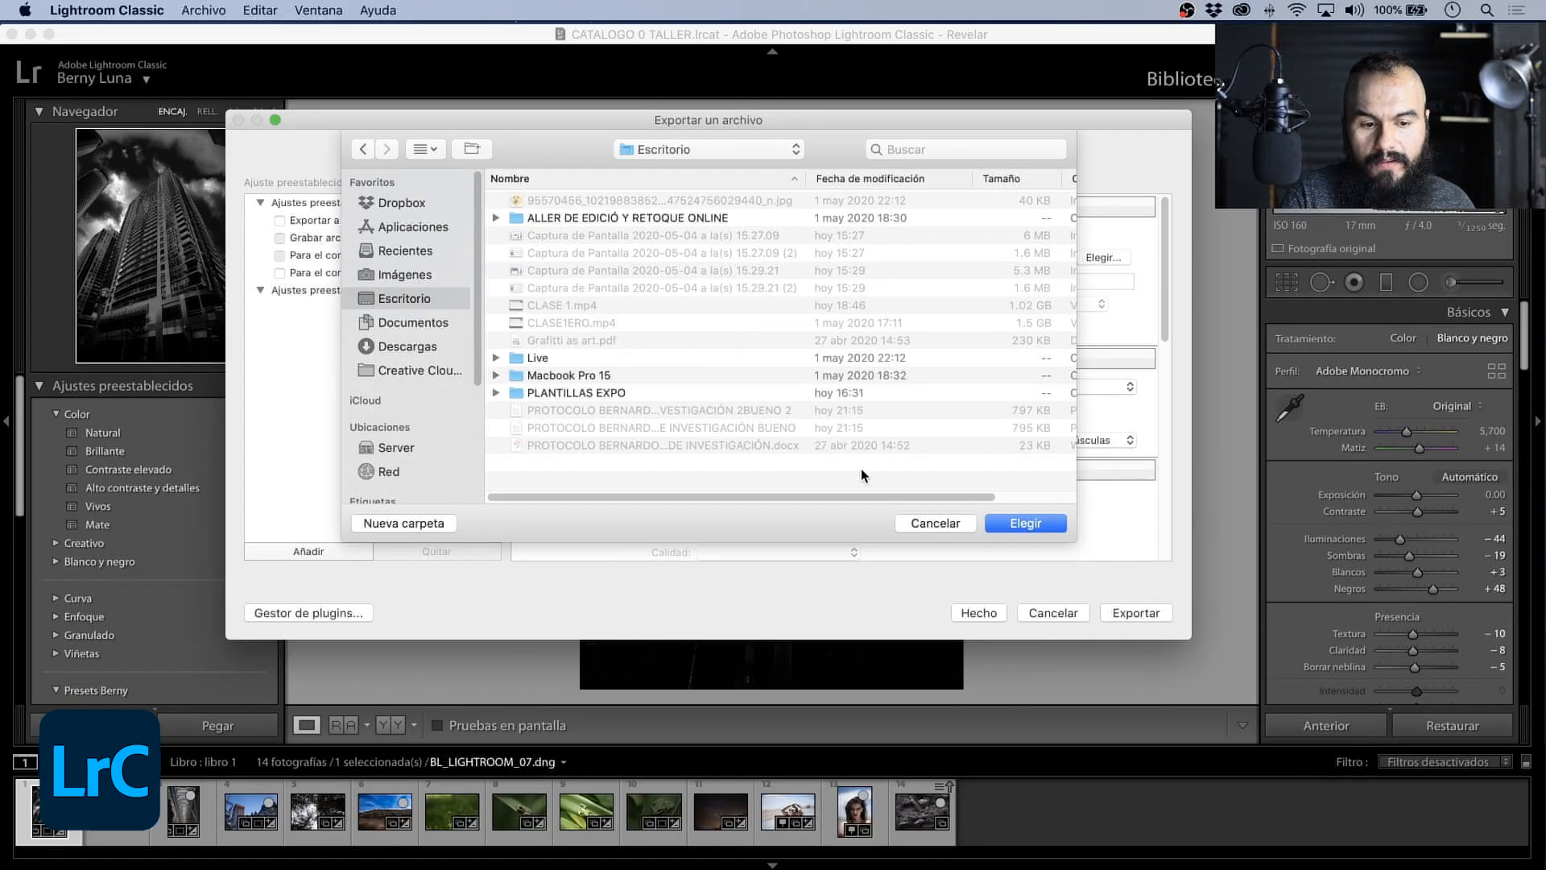
pyautogui.click(1019, 524)
pyautogui.click(733, 326)
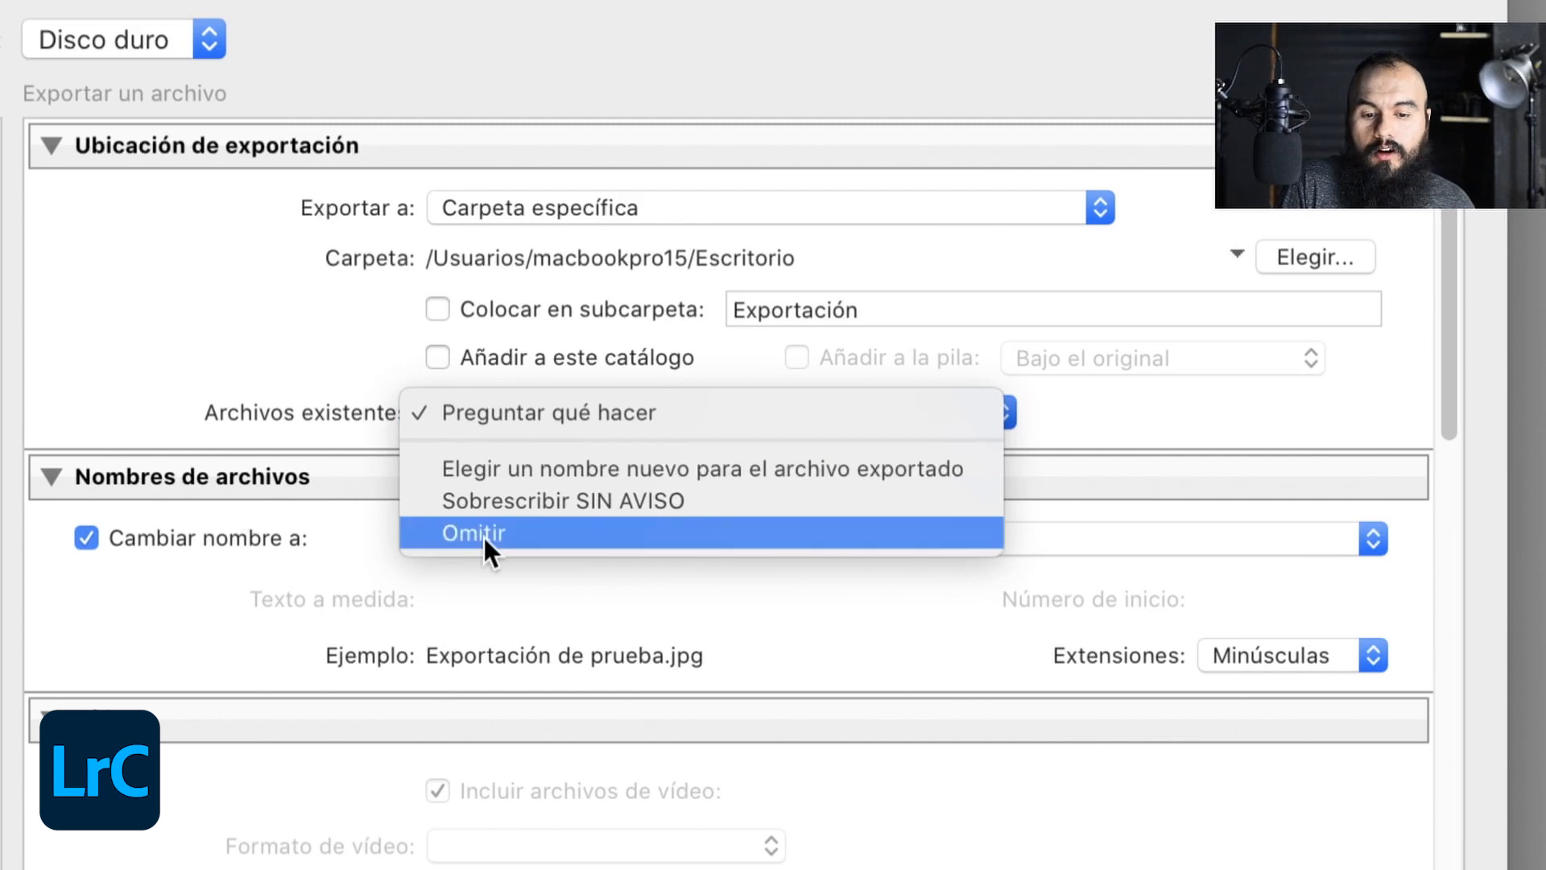
pyautogui.click(555, 412)
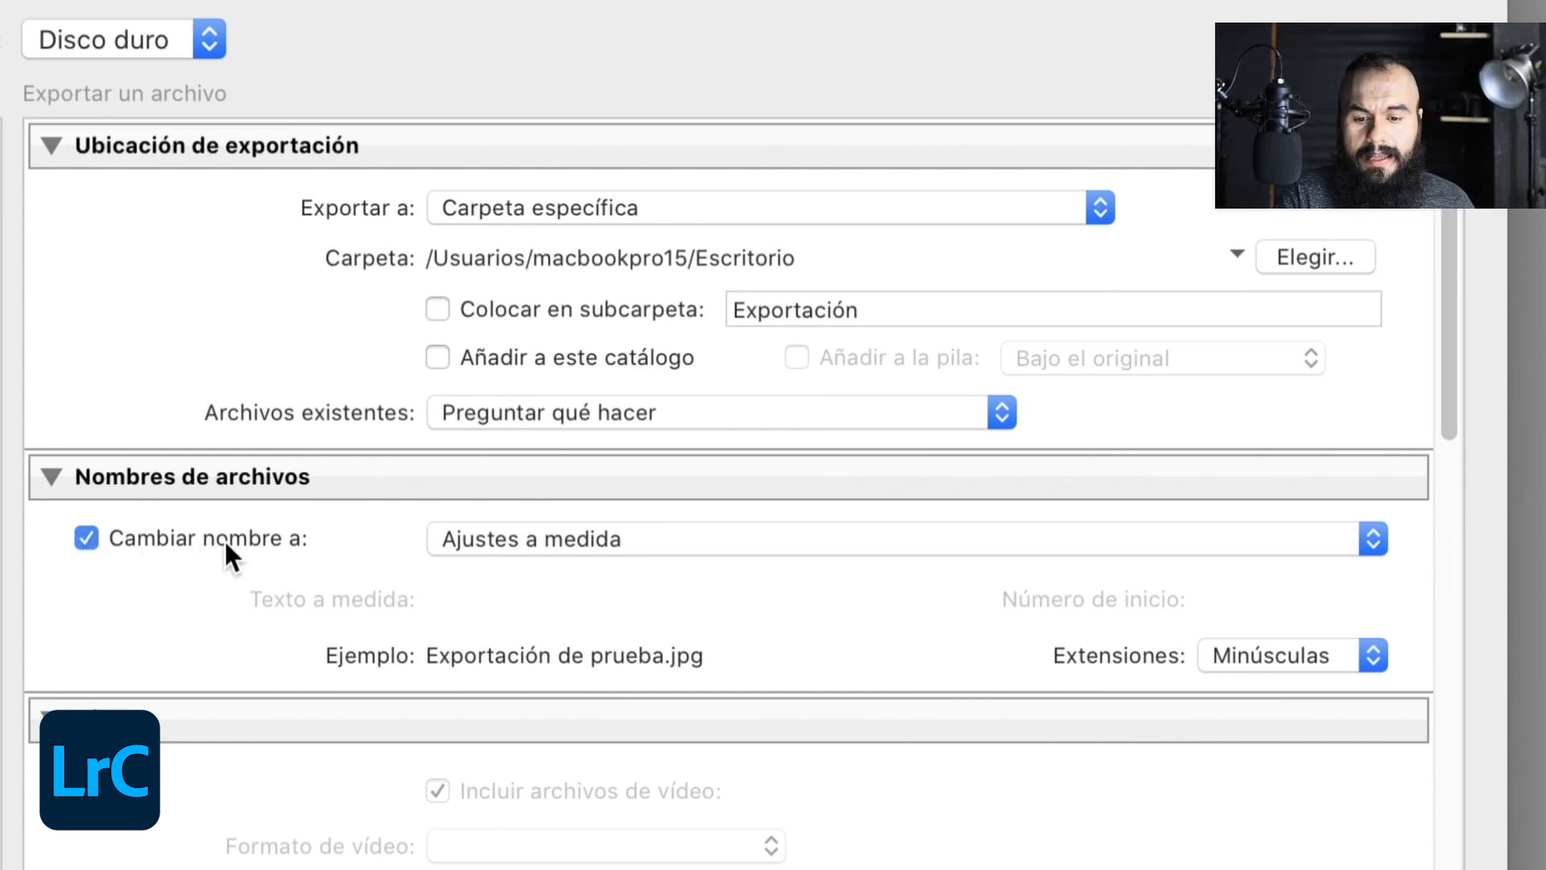
# - Edit the custom file naming template so the exported file is named Imagen Blanco y Negro
pyautogui.click(545, 563)
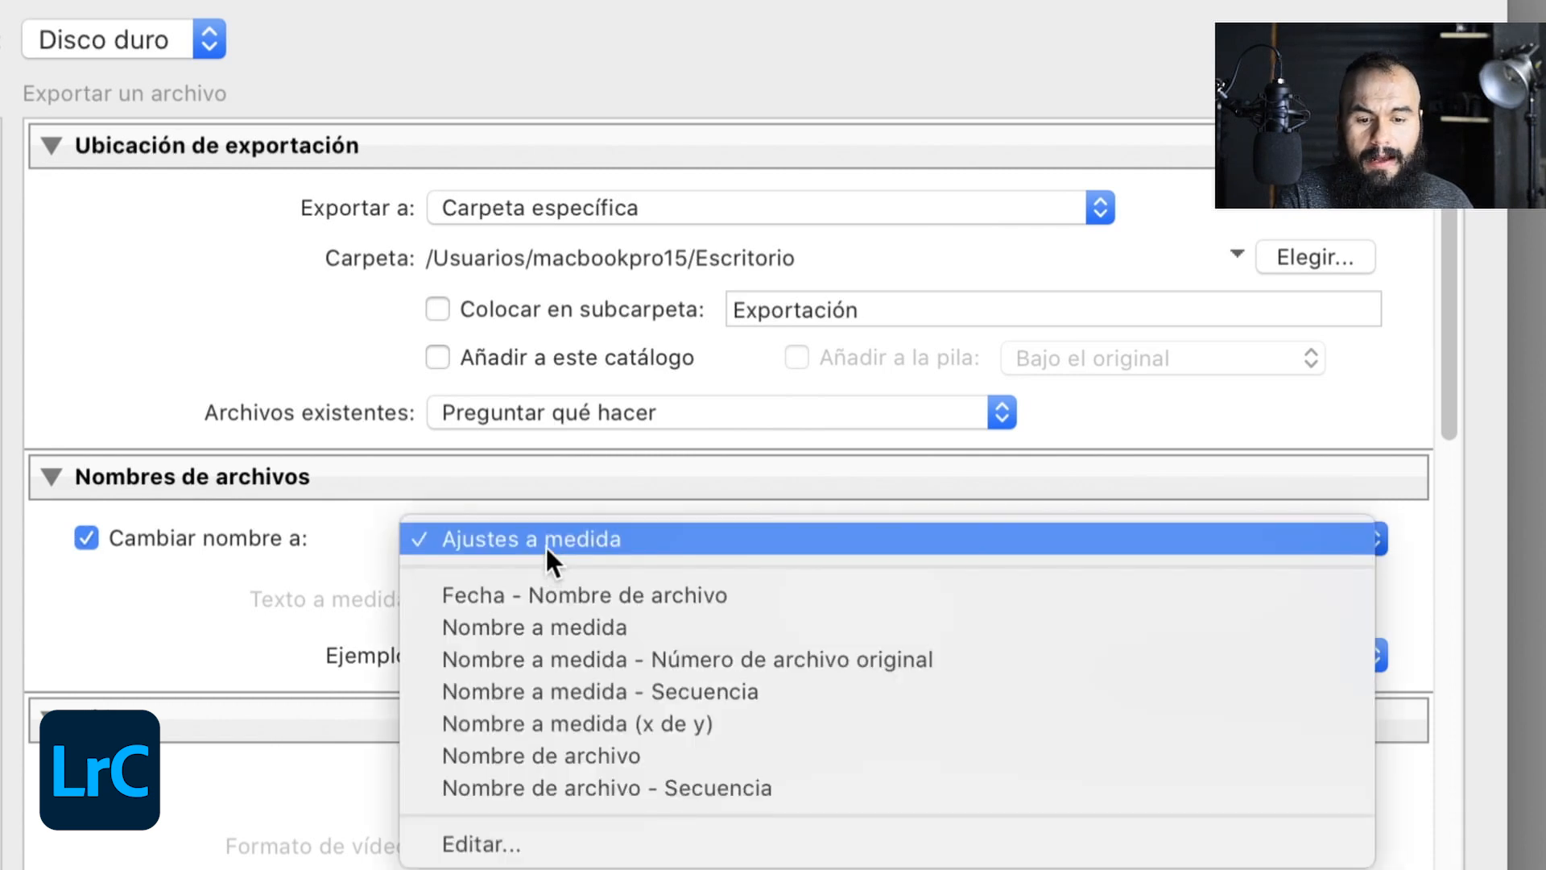
pyautogui.click(532, 845)
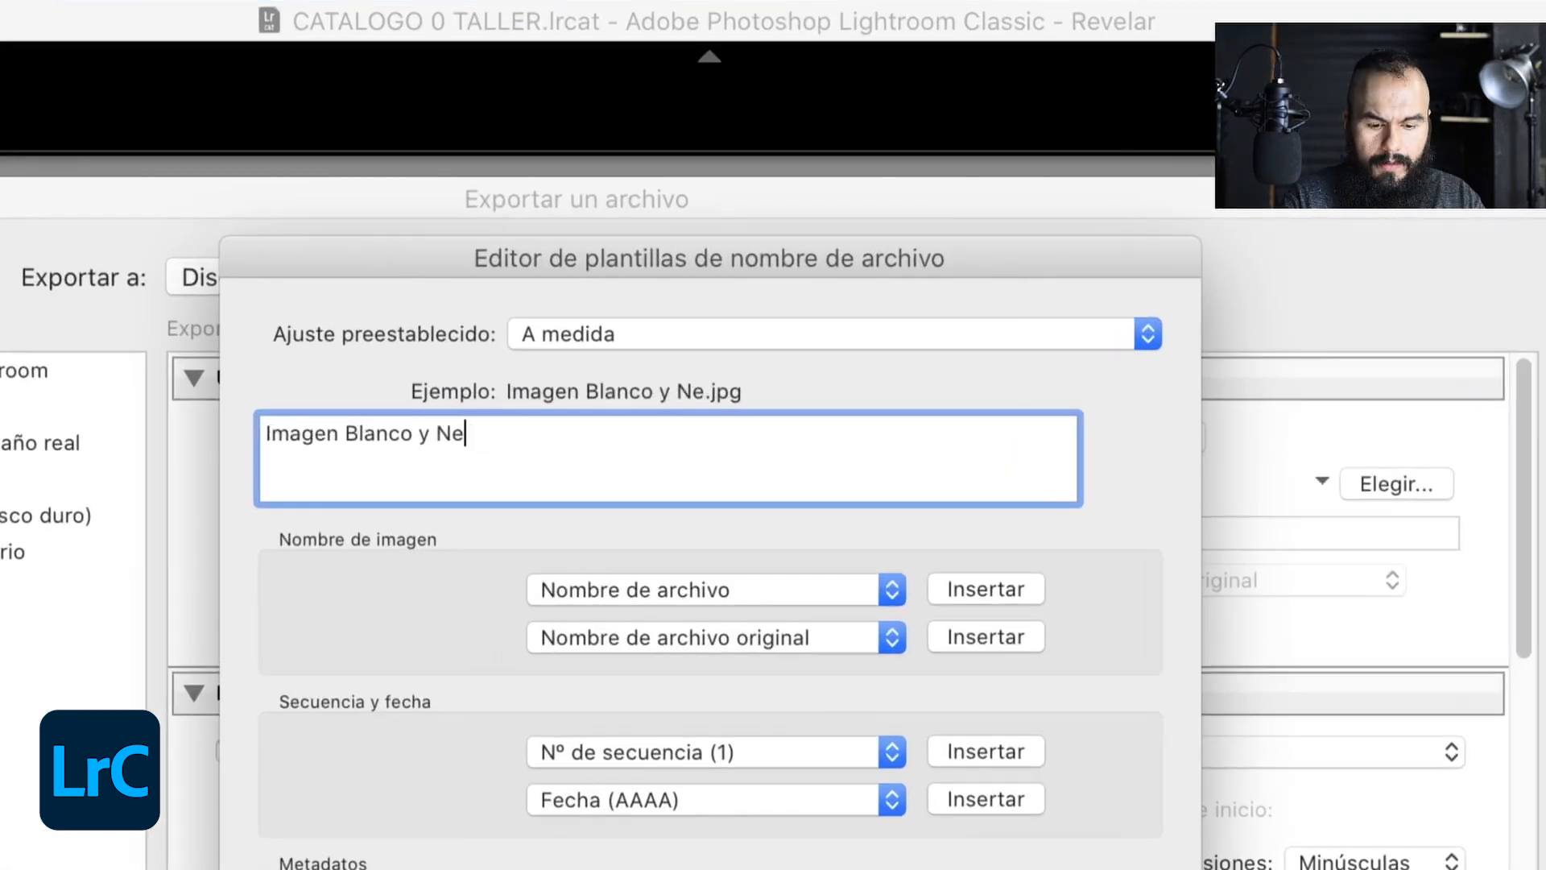
pyautogui.write('gro')
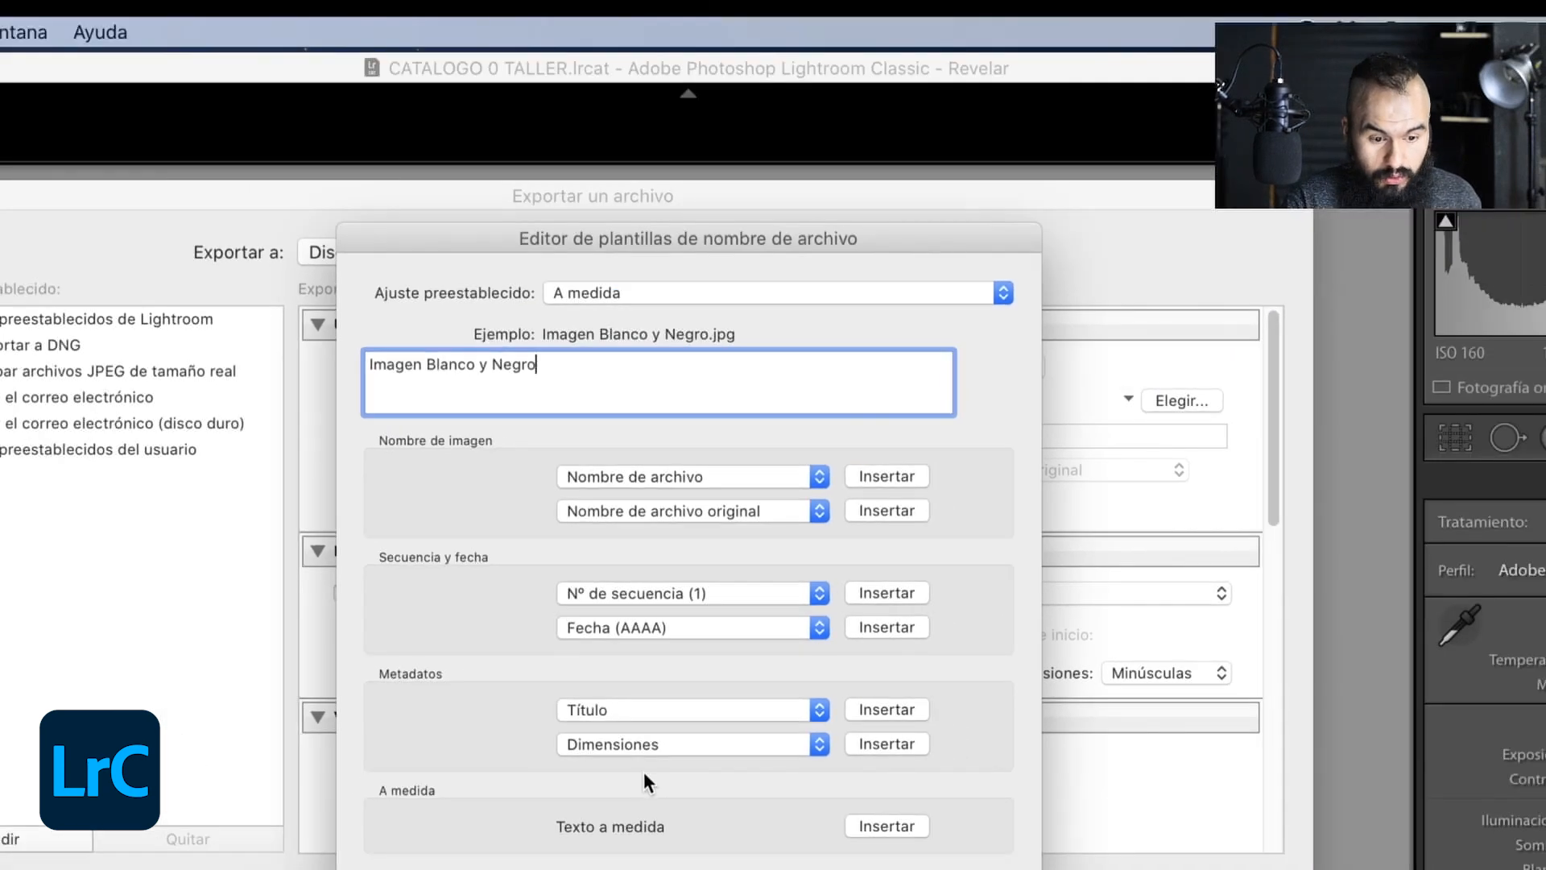
pyautogui.click(973, 868)
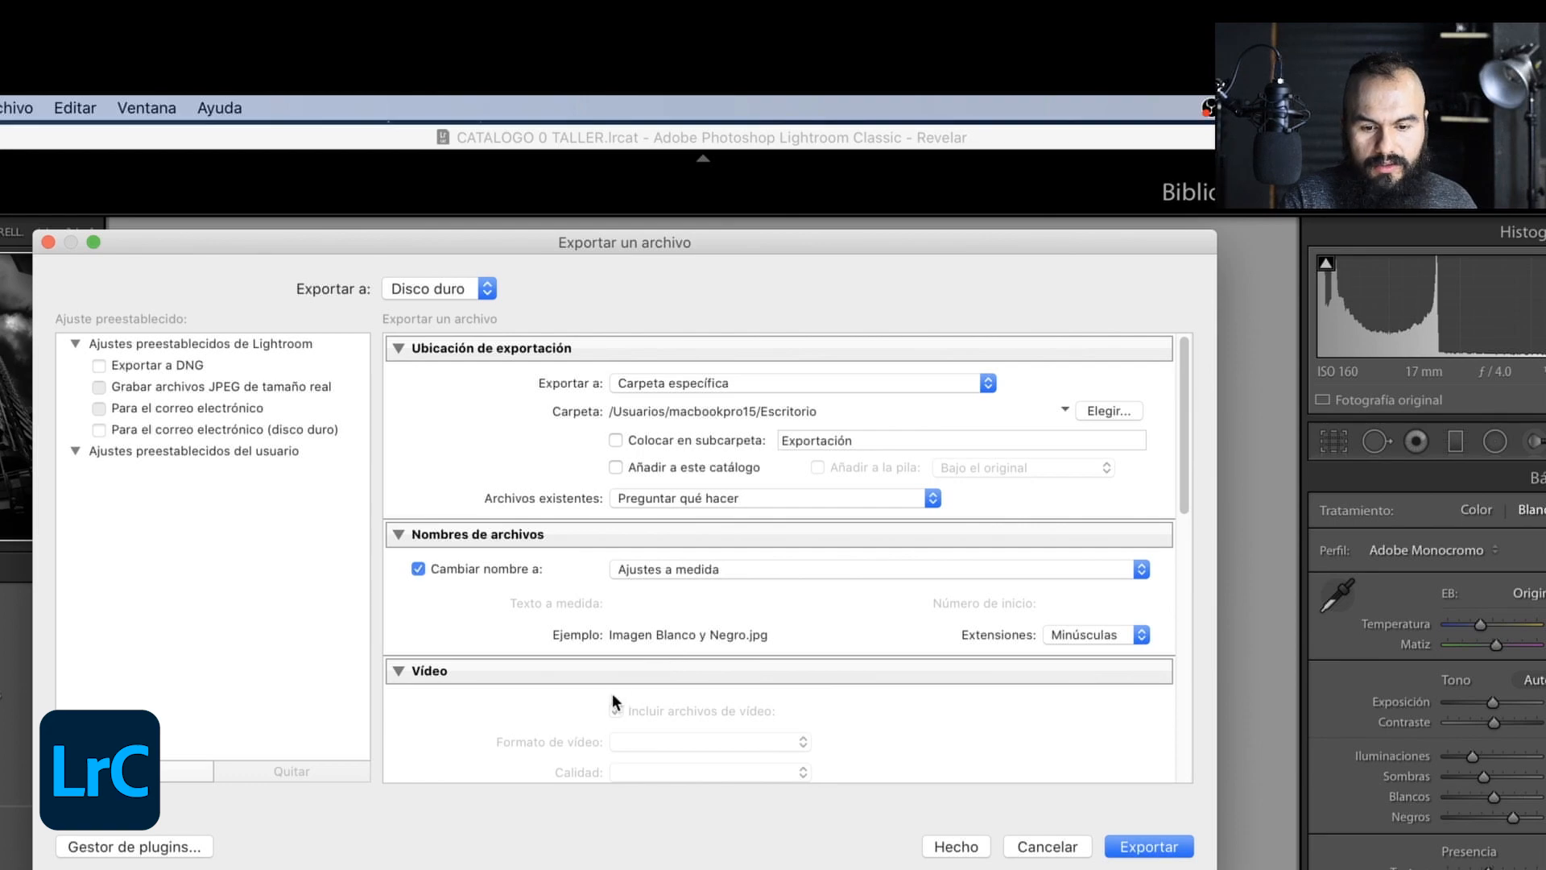
# - Collapse the video settings and set the export file to JPEG at quality 100 with the Adobe RGB (1998) color space
pyautogui.scroll(-1, 617, 697)
pyautogui.scroll(-3, 838, 659)
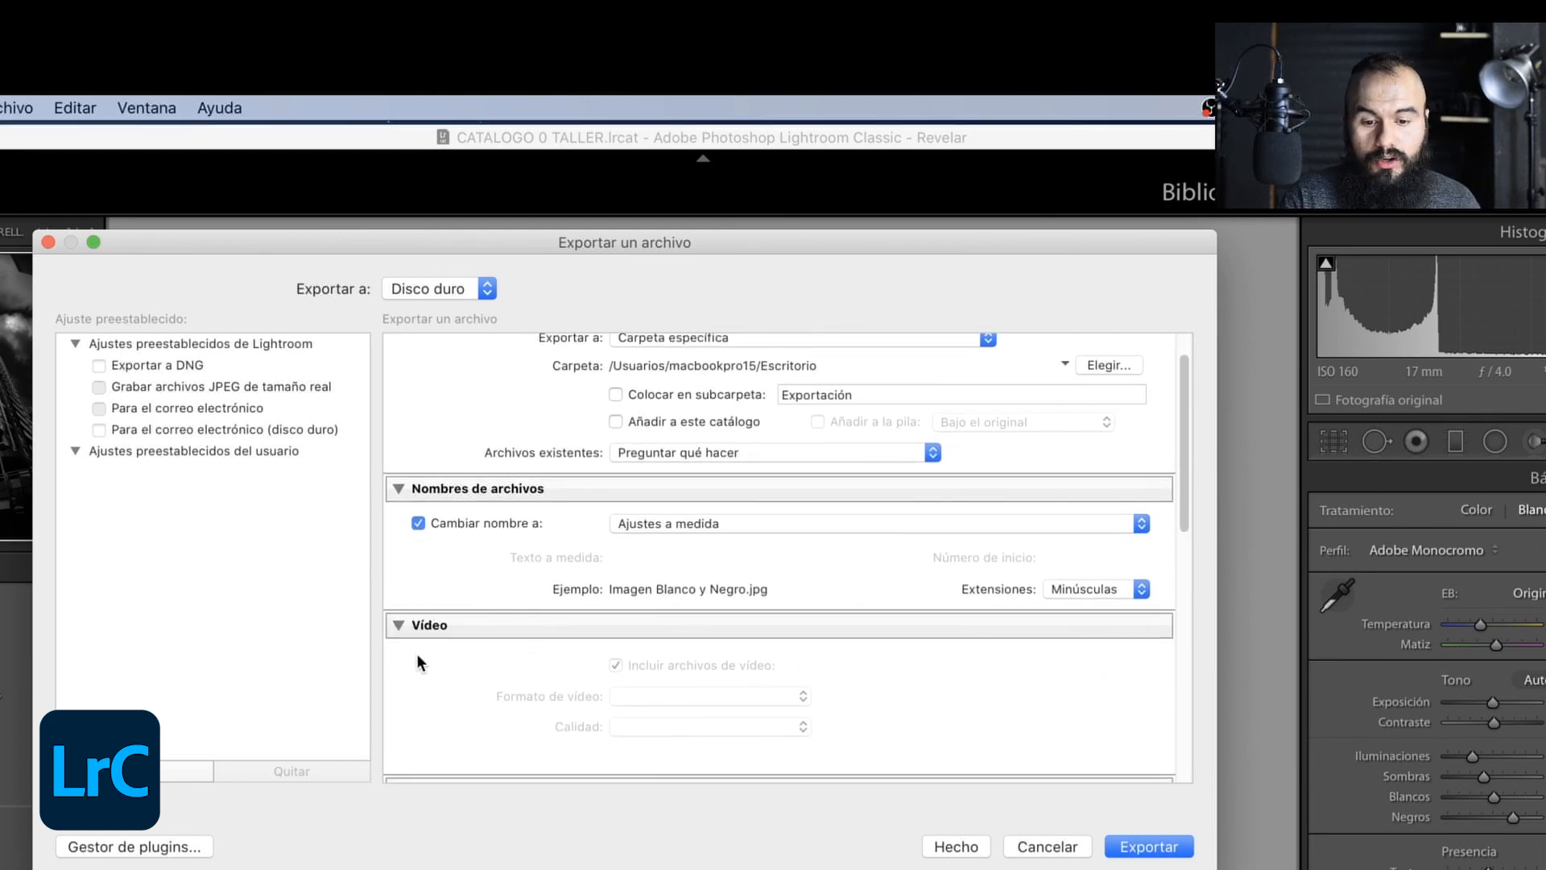
pyautogui.click(399, 625)
pyautogui.scroll(-5, 507, 632)
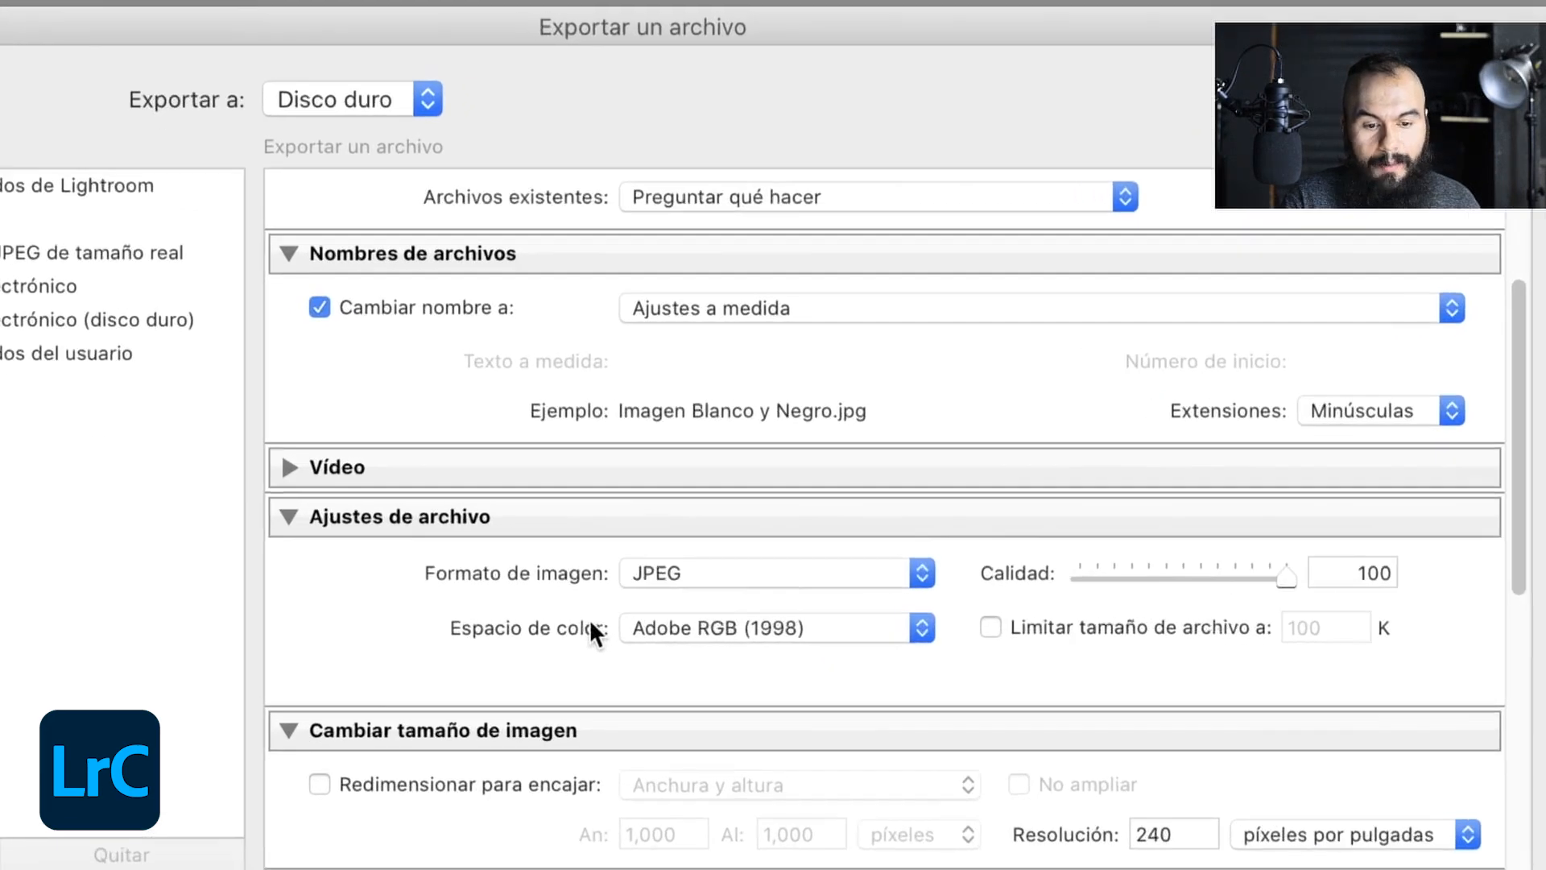
pyautogui.click(797, 573)
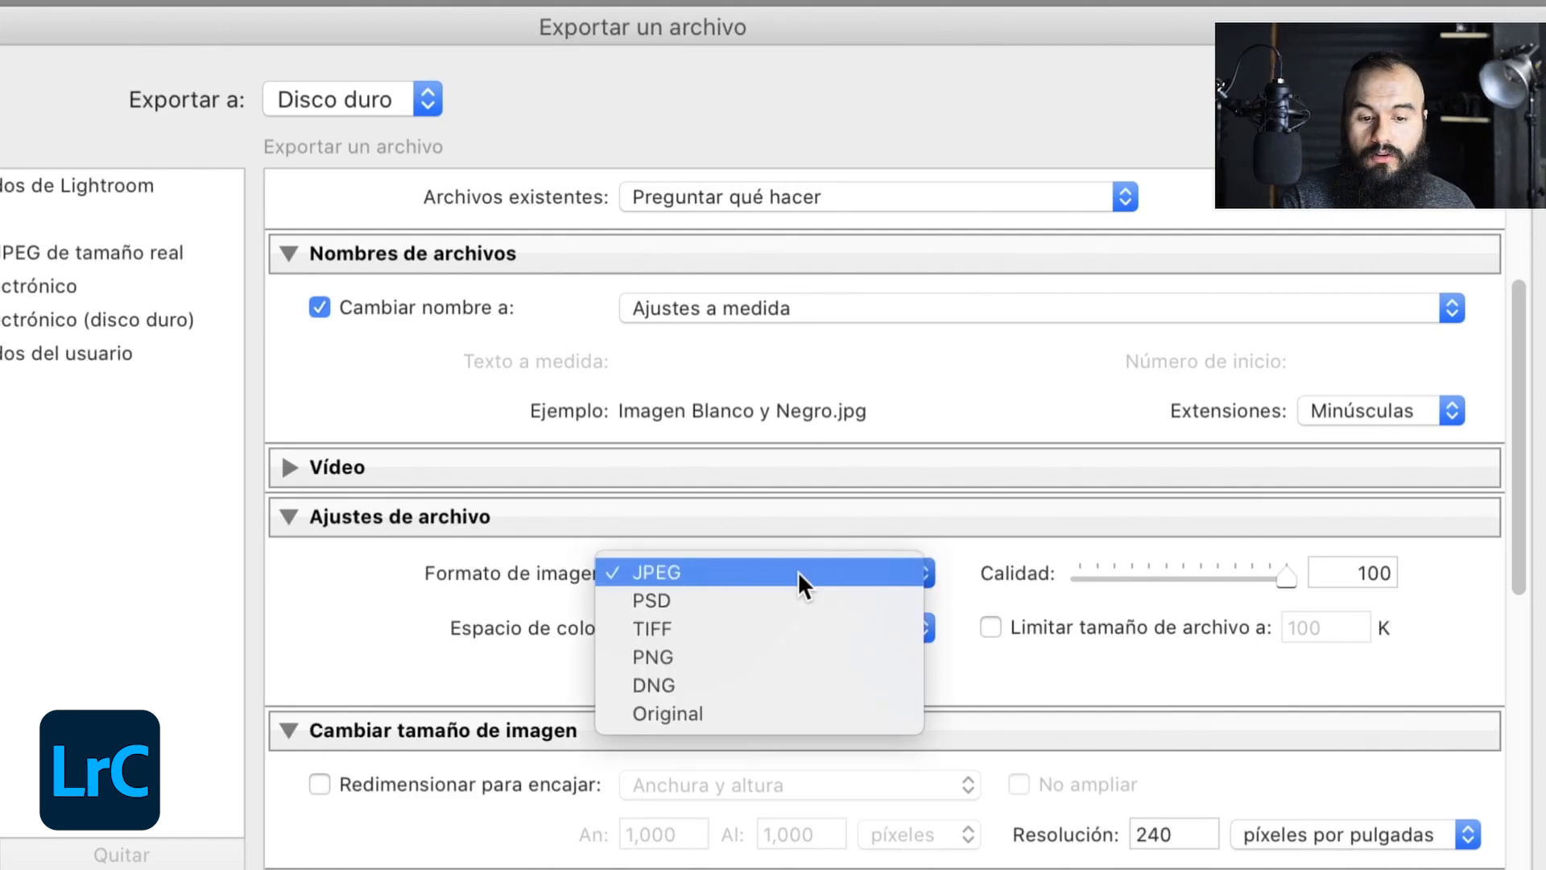
pyautogui.click(667, 572)
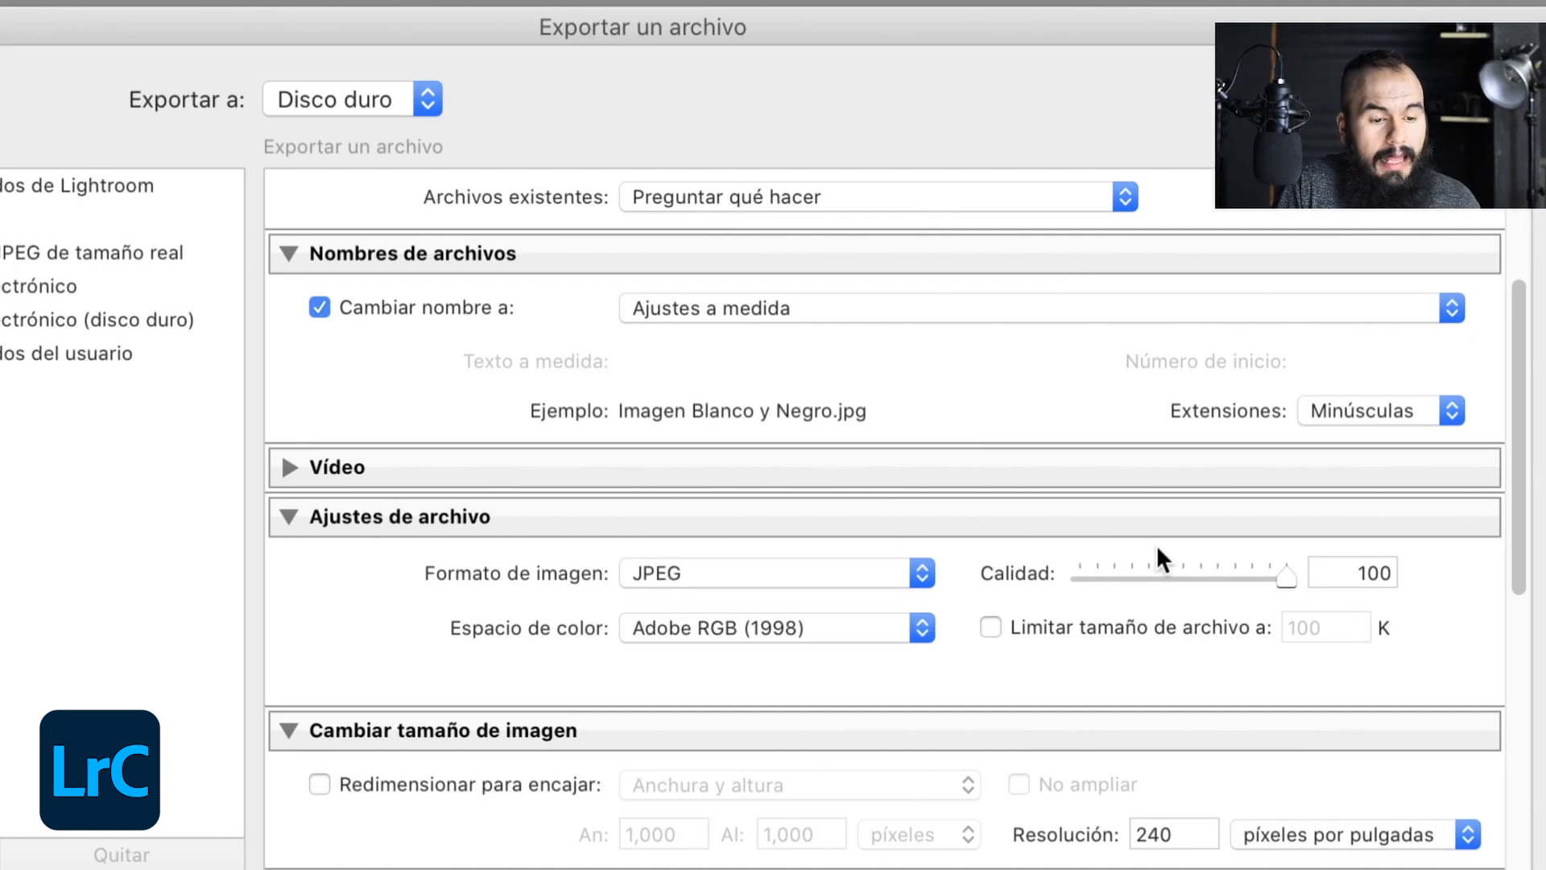
pyautogui.moveTo(1280, 583)
pyautogui.mouseDown()
pyautogui.moveTo(1248, 586)
pyautogui.moveTo(1300, 580)
pyautogui.mouseUp()
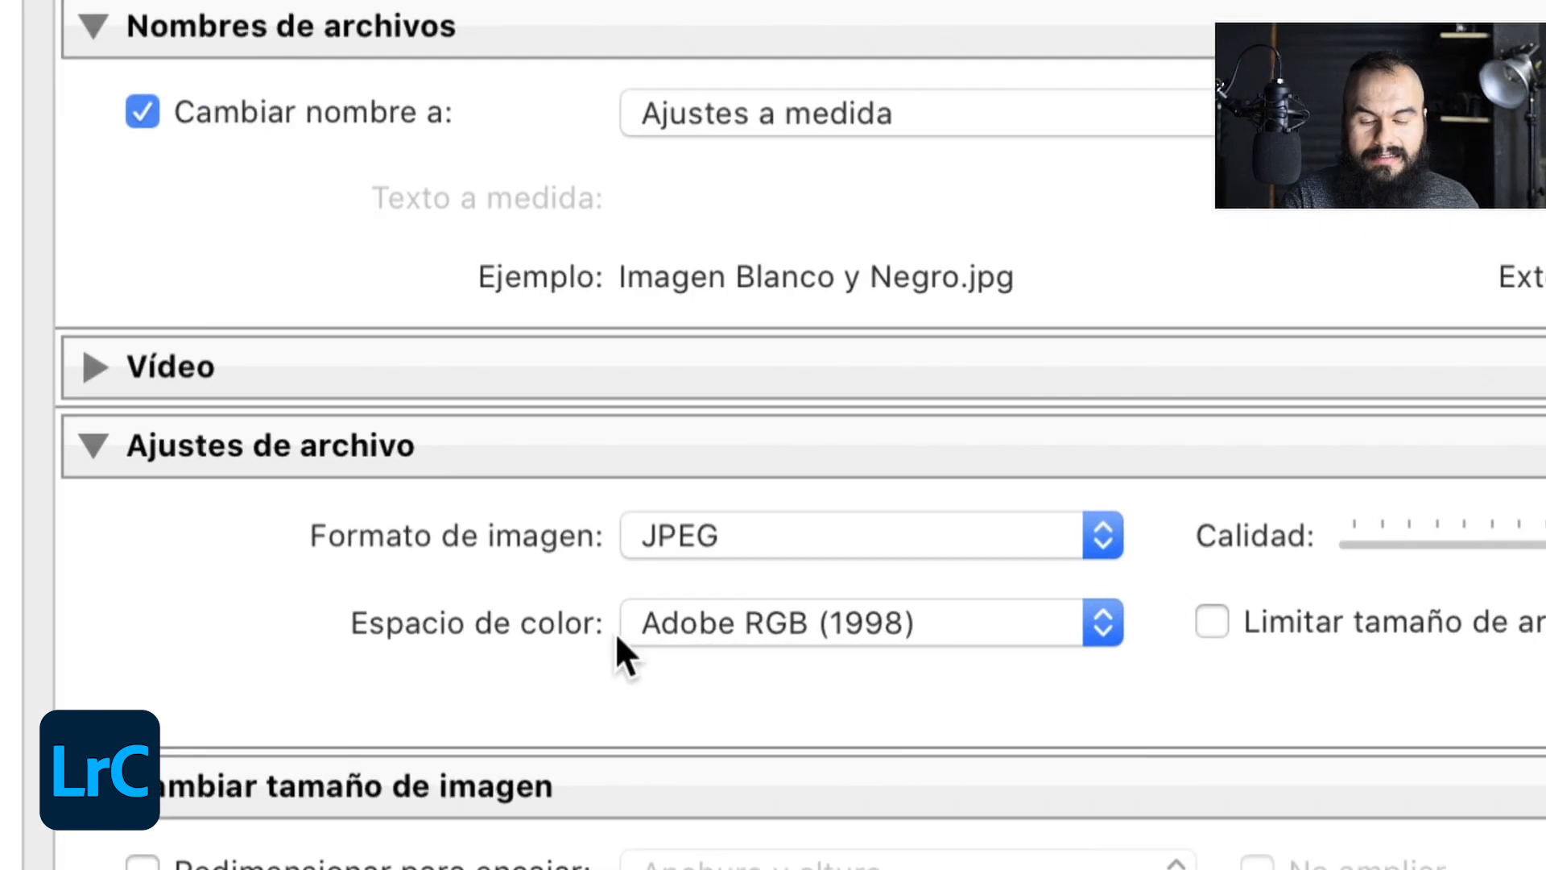
pyautogui.click(628, 630)
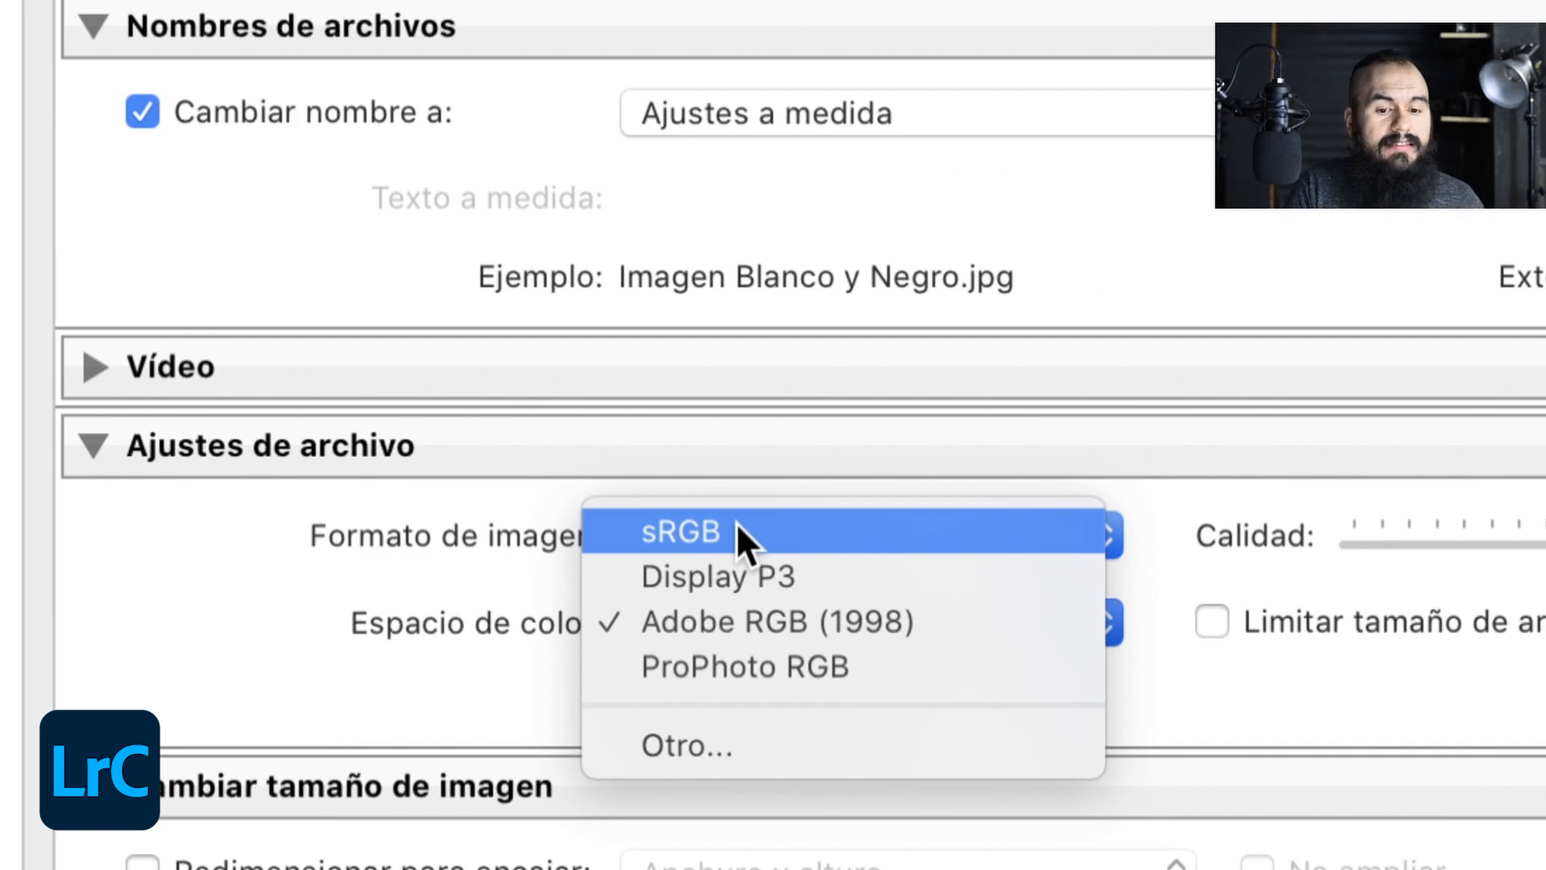
pyautogui.click(853, 621)
# - Try resizing the exported image to fit by Megapíxeles, and turn the resizing off again
pyautogui.scroll(-5, 737, 354)
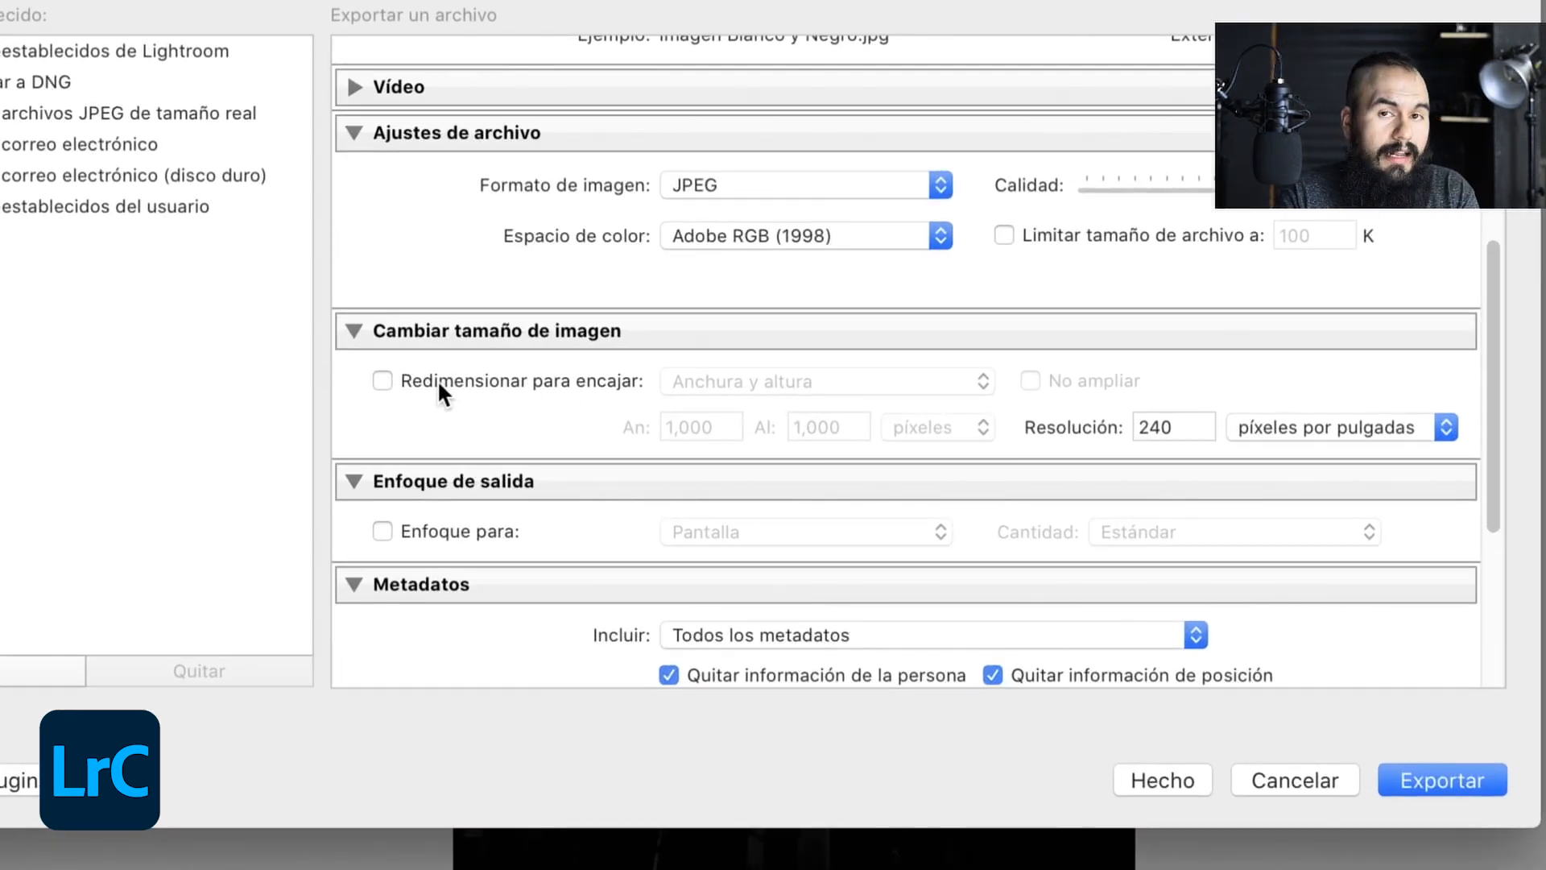
pyautogui.click(437, 379)
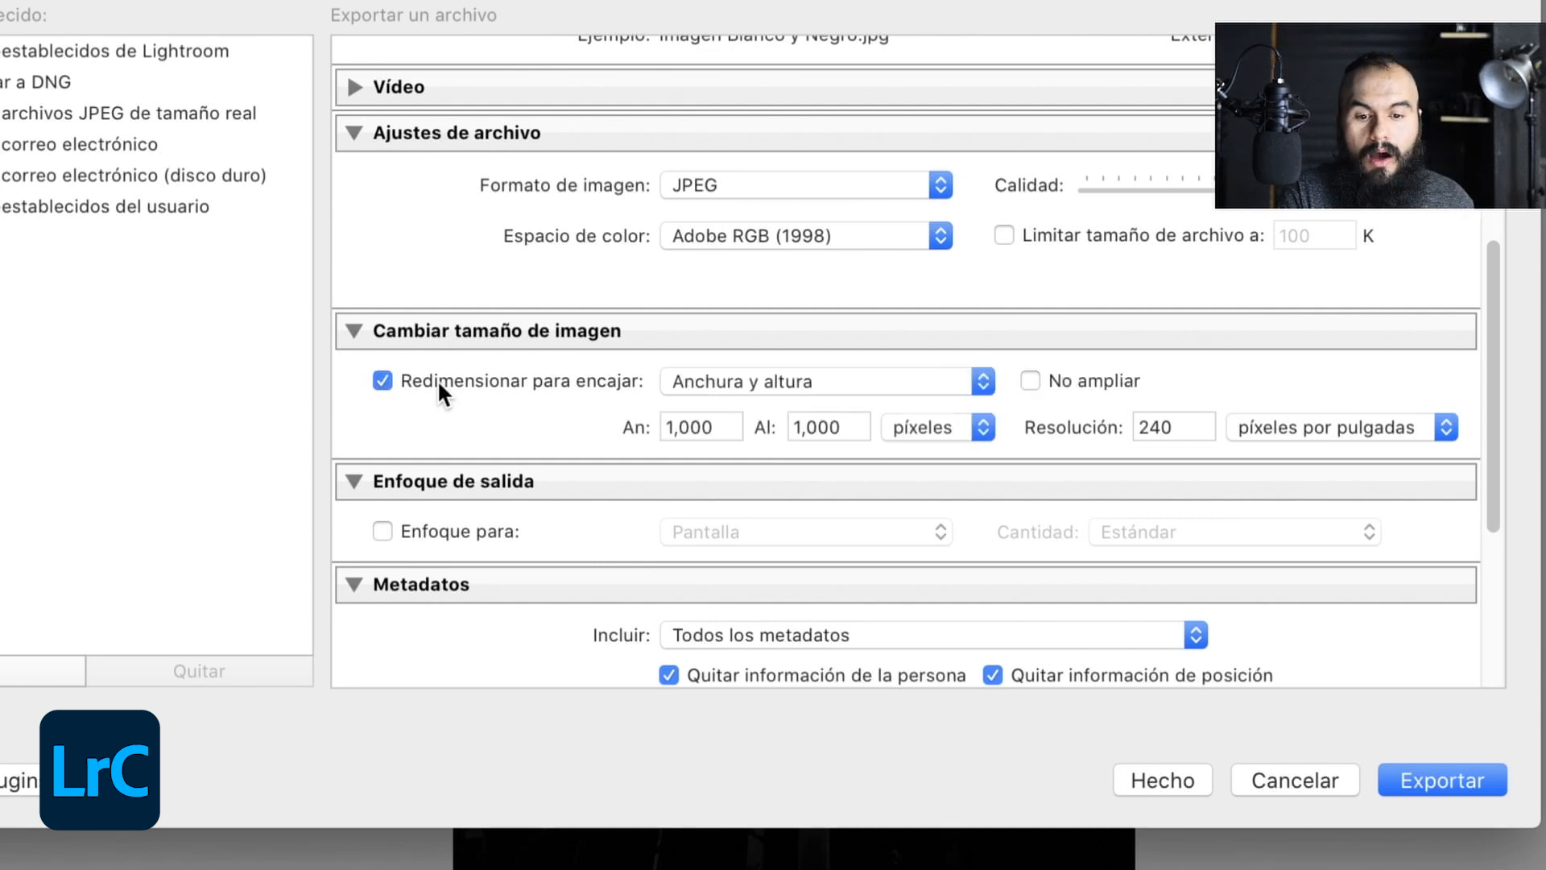
pyautogui.click(722, 386)
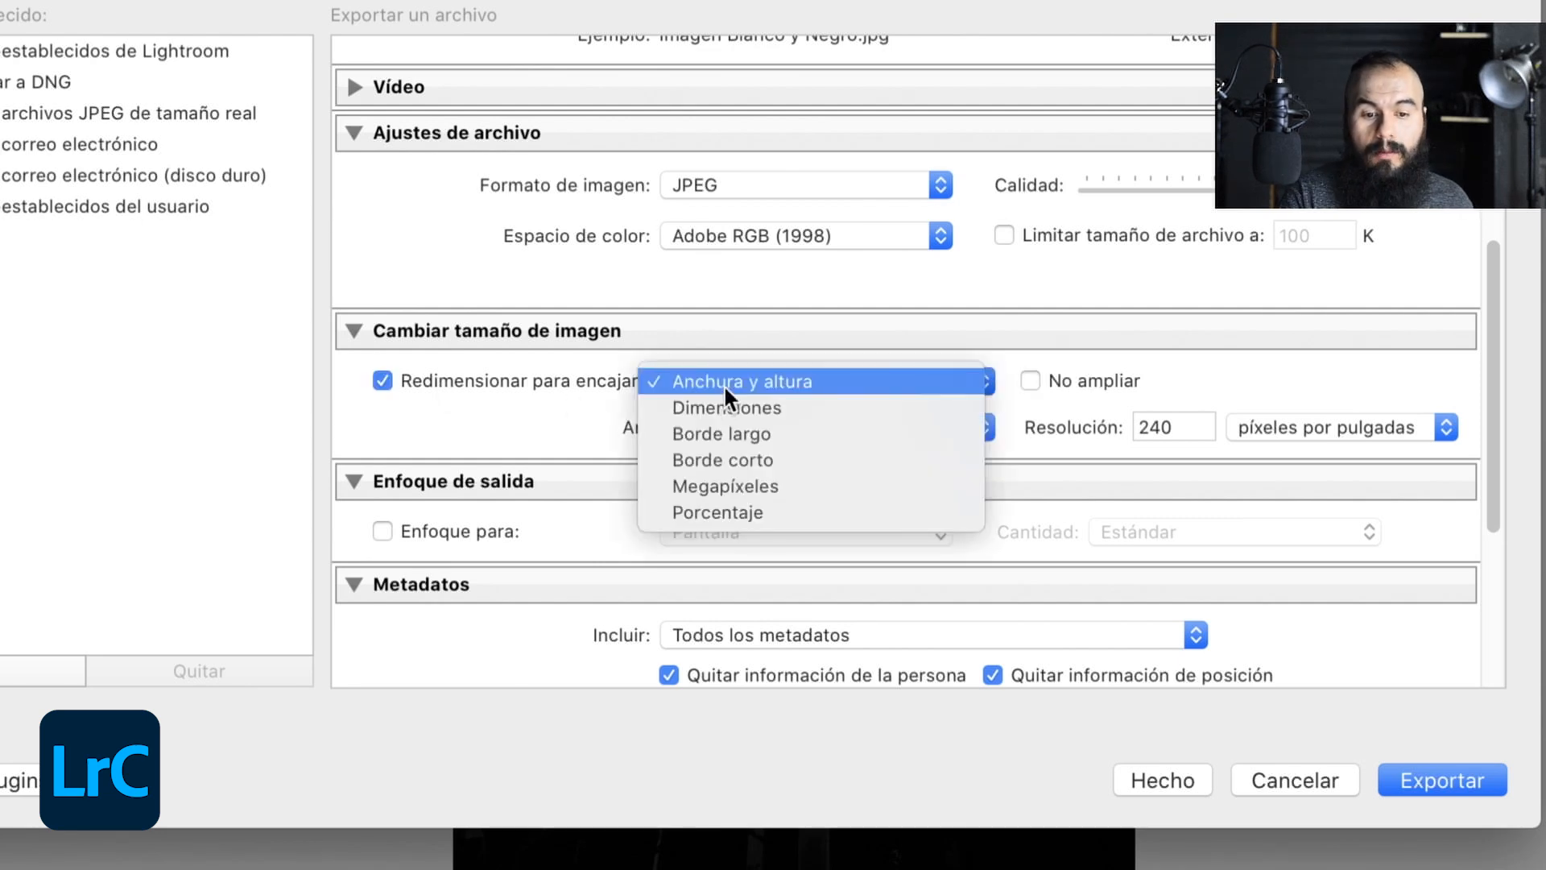
pyautogui.click(754, 486)
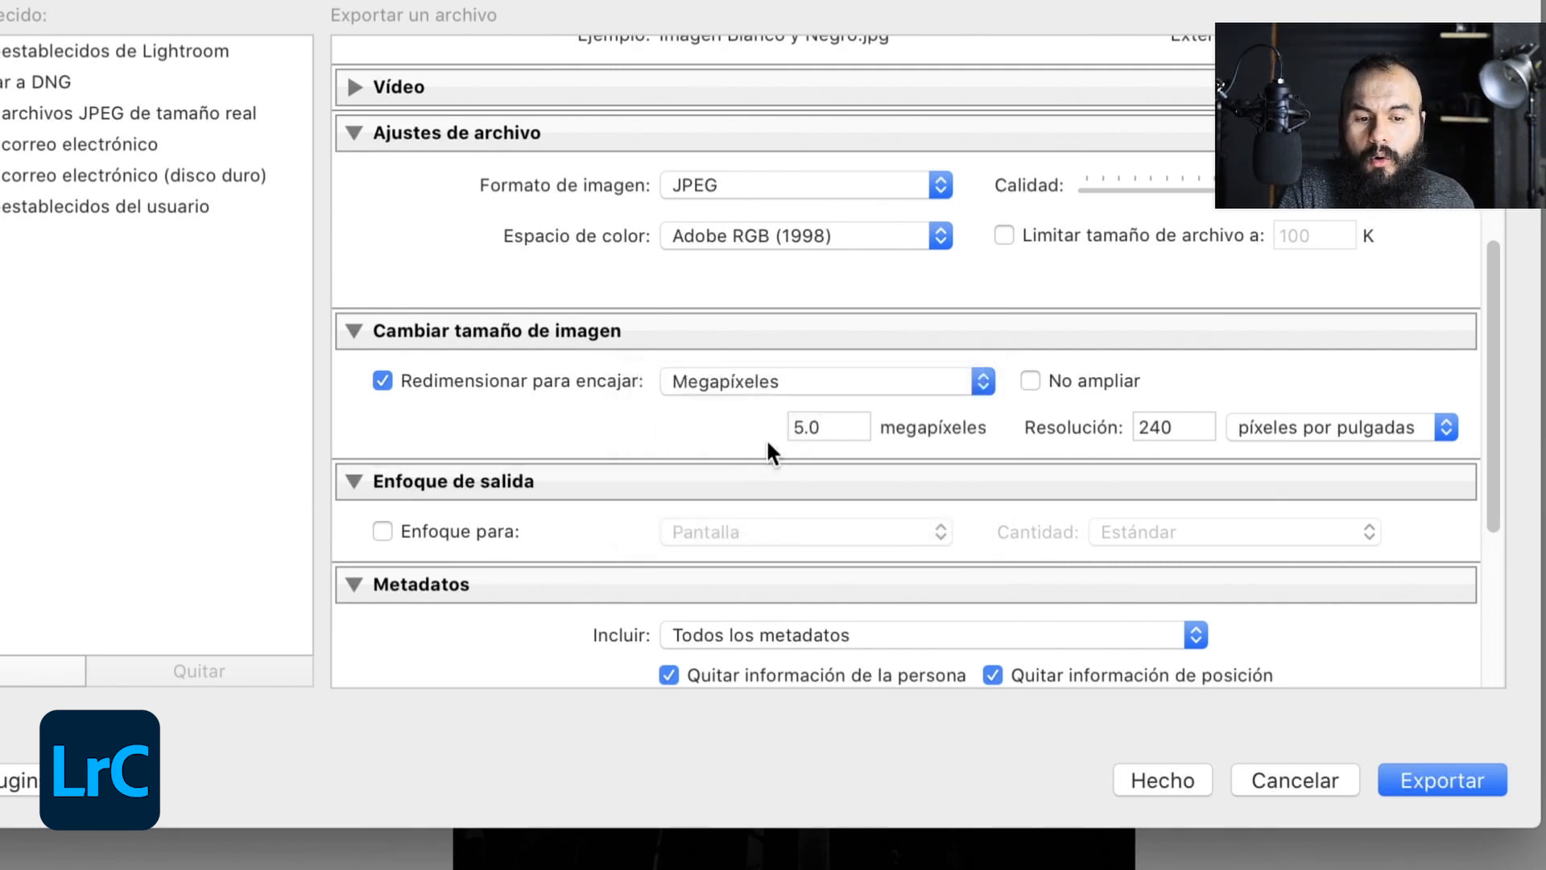
pyautogui.click(411, 393)
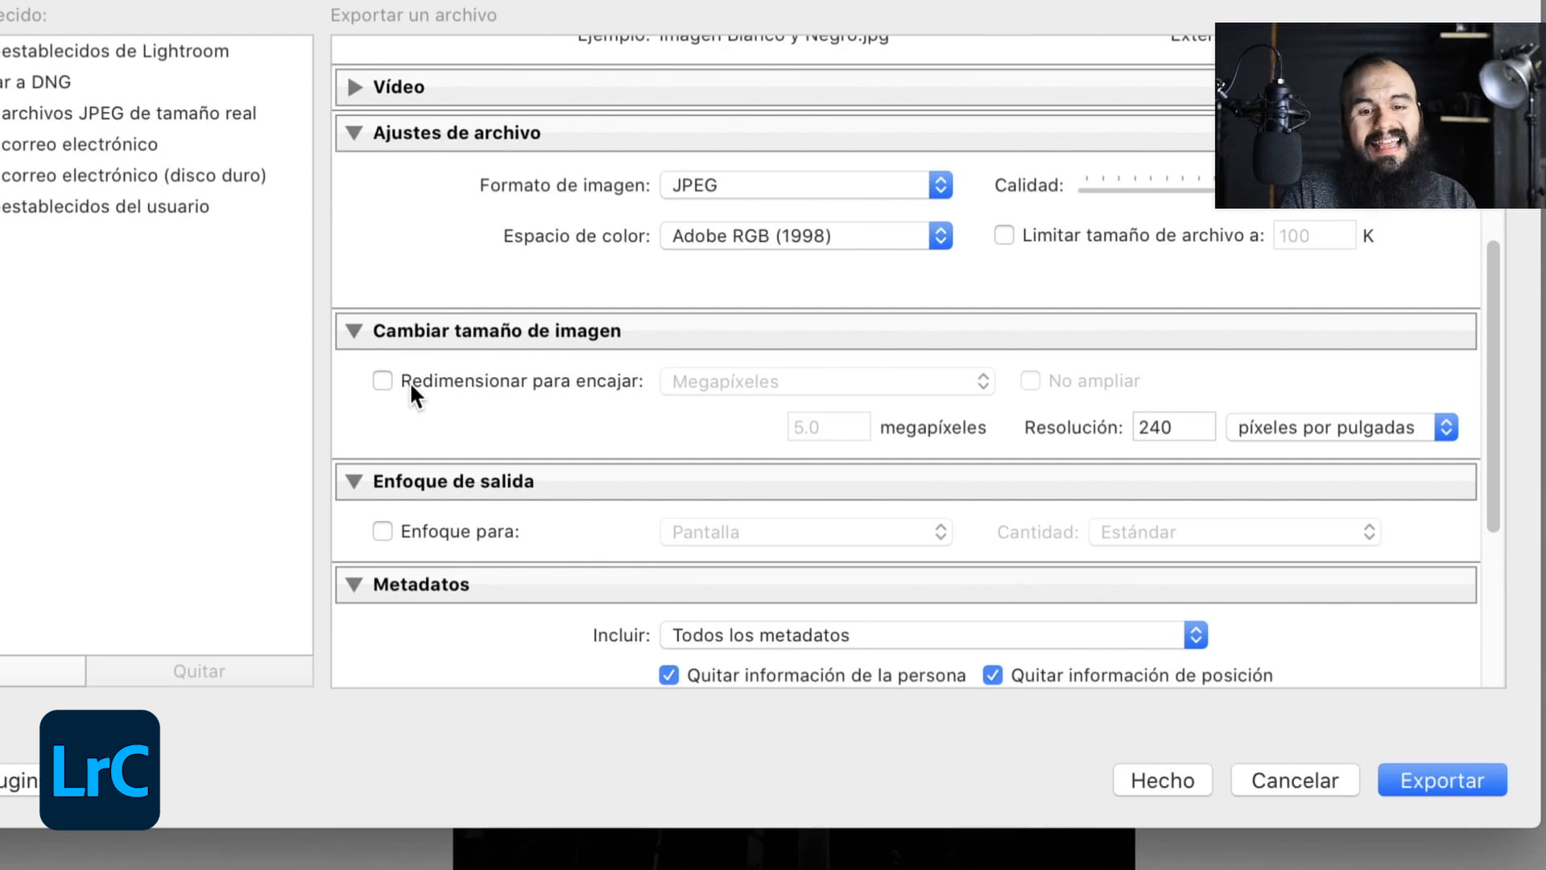
# - Collapse the output sharpening settings and keep Todos los metadatos as the metadata to include in the export
pyautogui.scroll(-5, 412, 385)
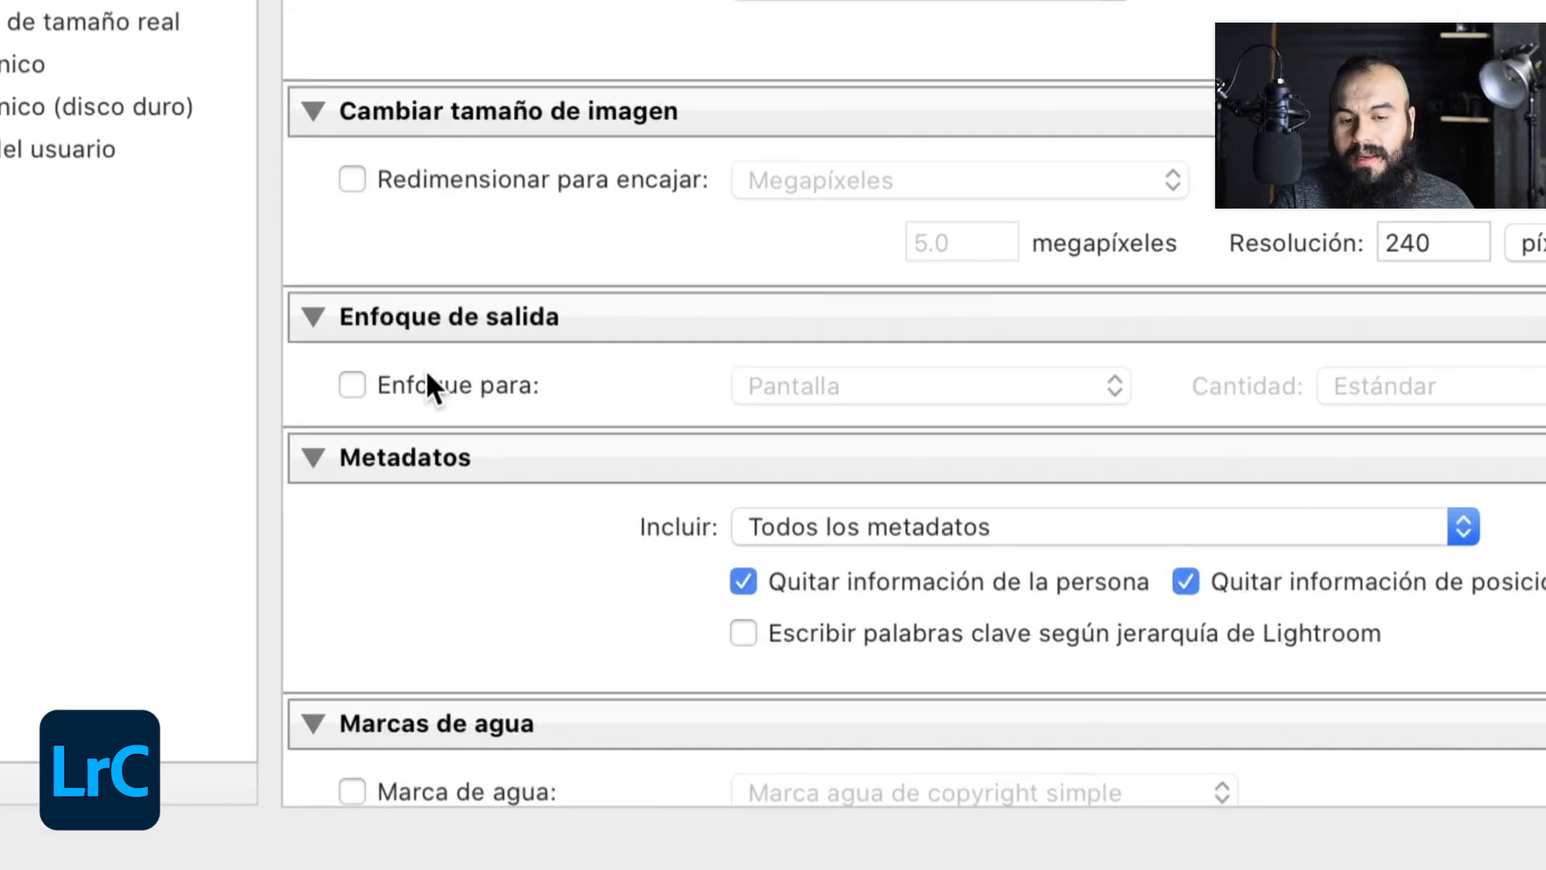
pyautogui.click(431, 322)
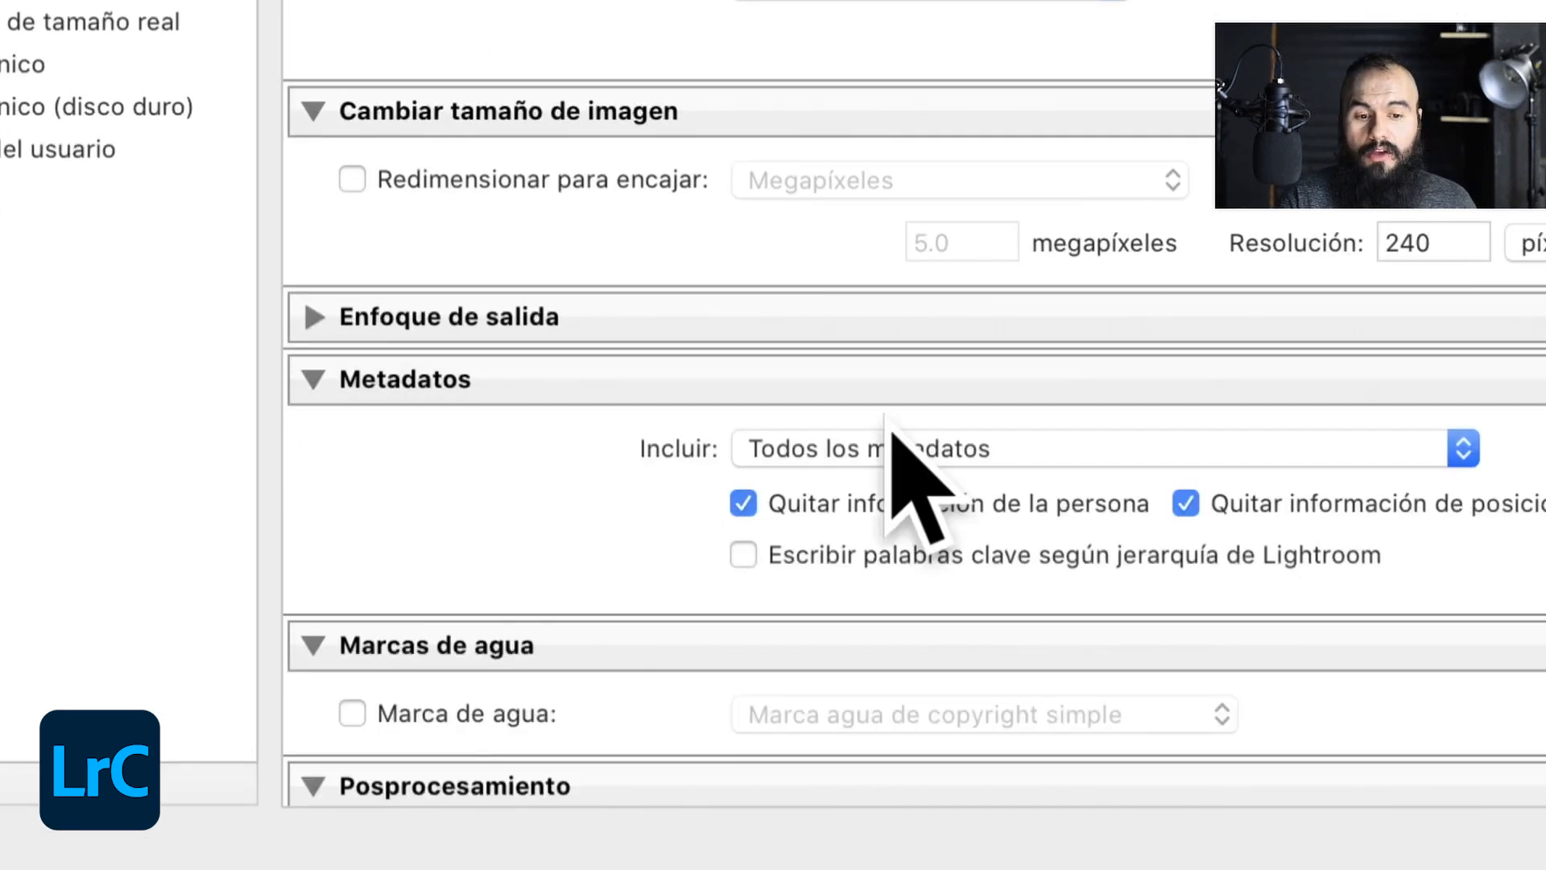
pyautogui.click(792, 448)
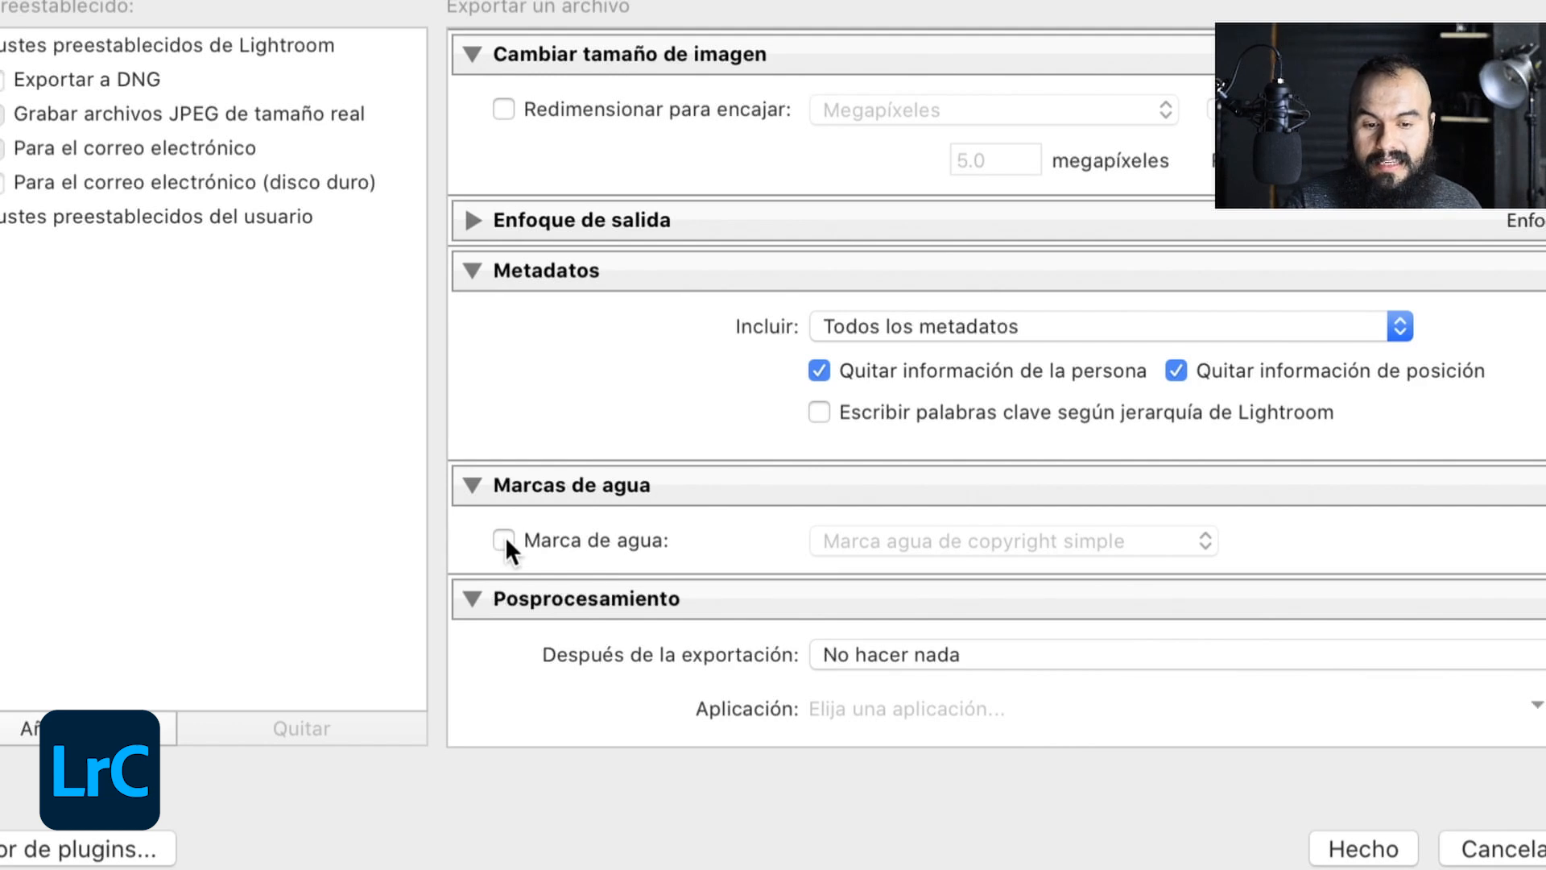
# - Try adding the Marca agua de copyright simple watermark to the export, and turn the watermark off again
pyautogui.click(504, 538)
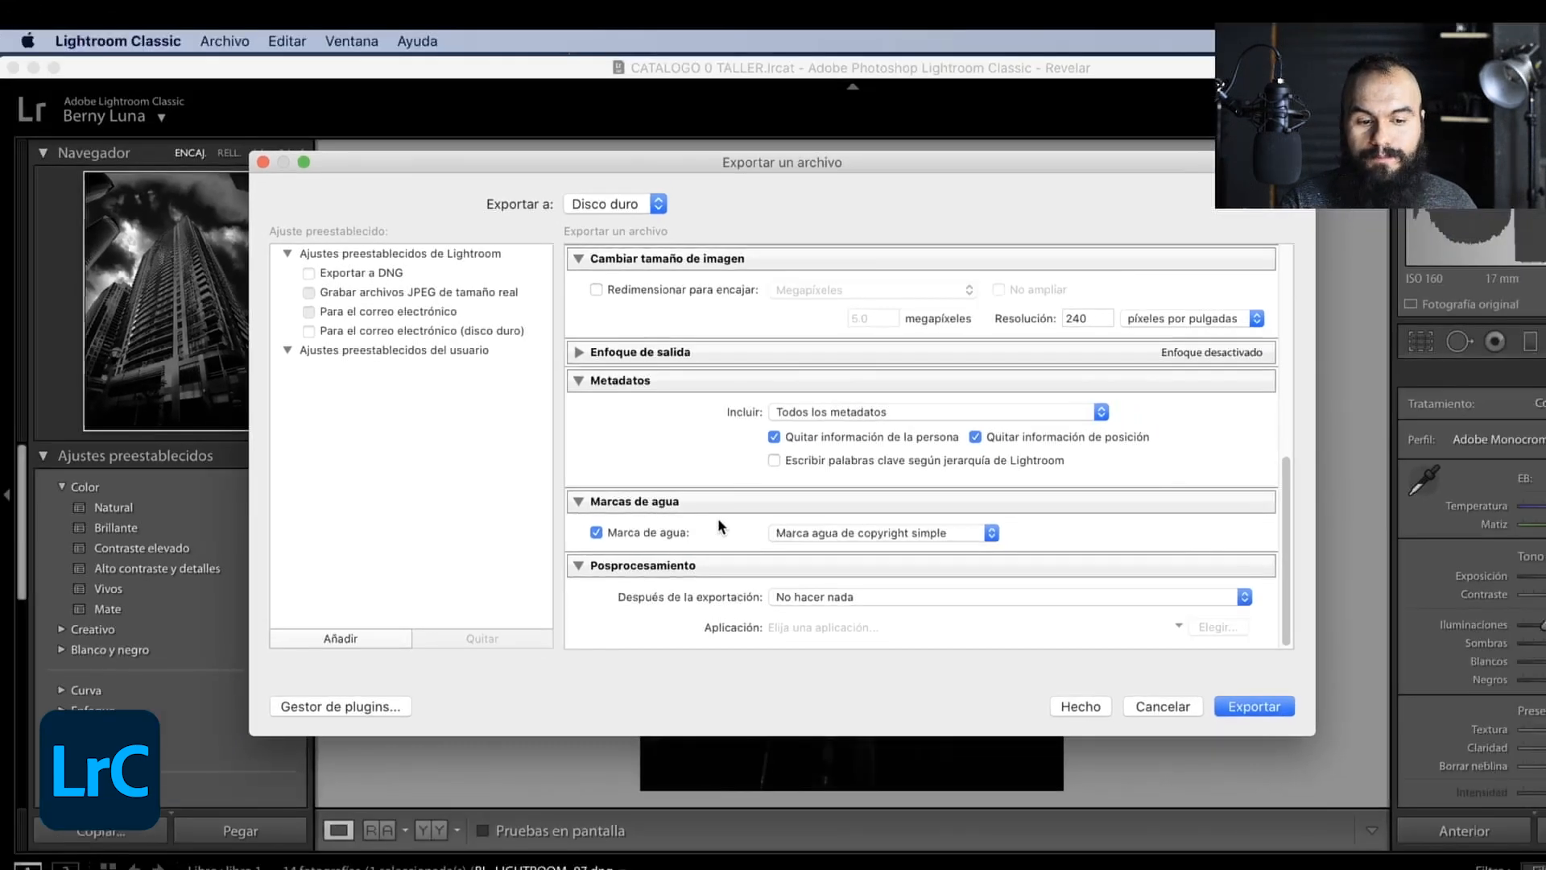
pyautogui.click(931, 541)
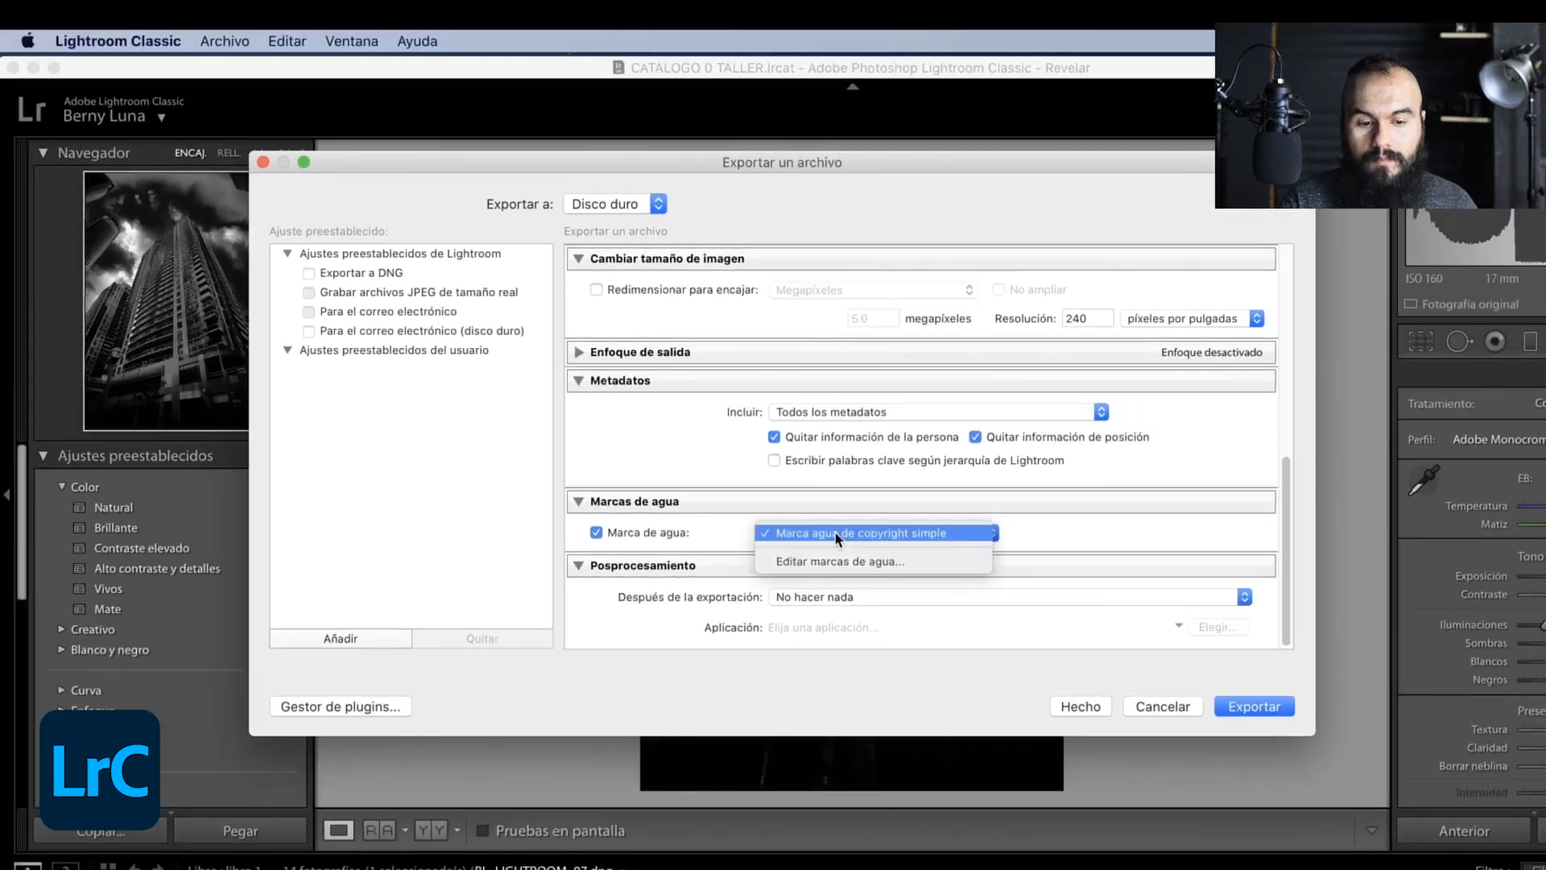
pyautogui.click(596, 533)
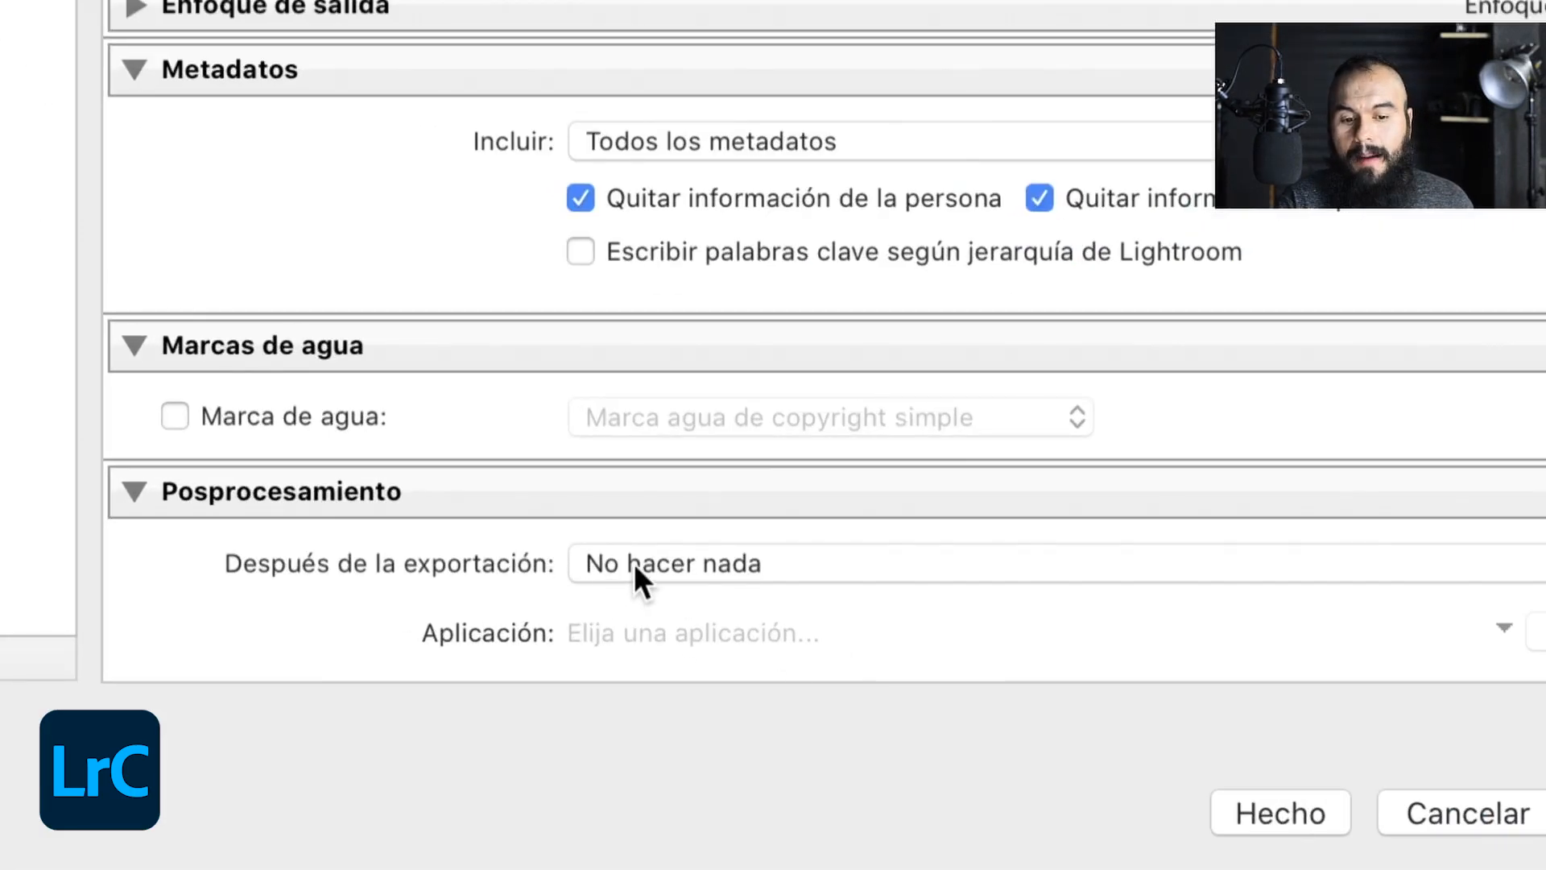
# - Keep No hacer nada as the action after export, check the export settings once more and export the photo
pyautogui.click(634, 568)
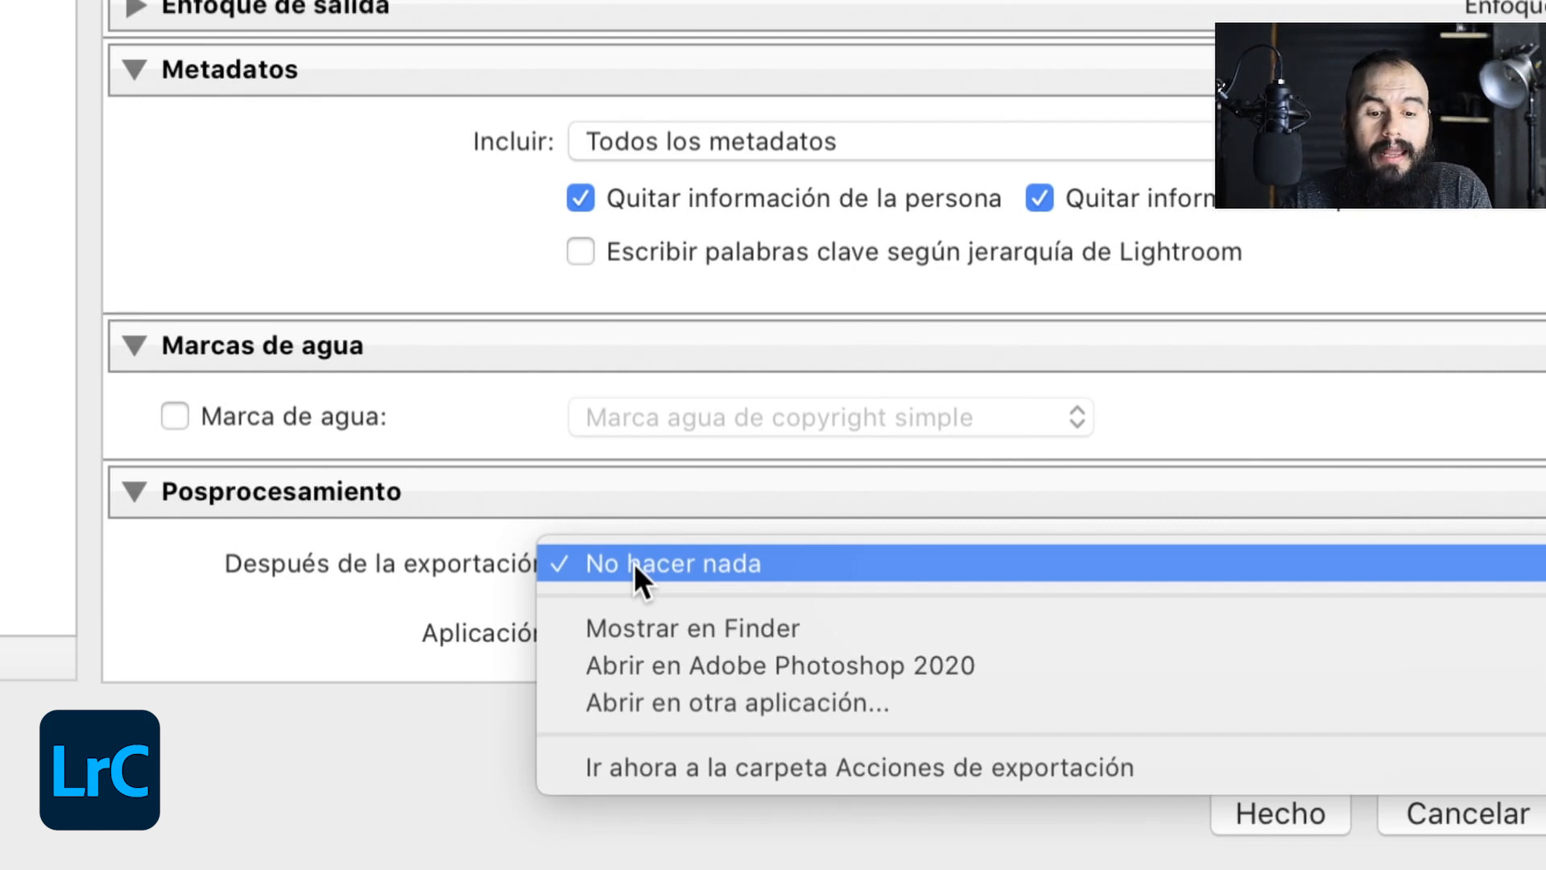
pyautogui.click(634, 563)
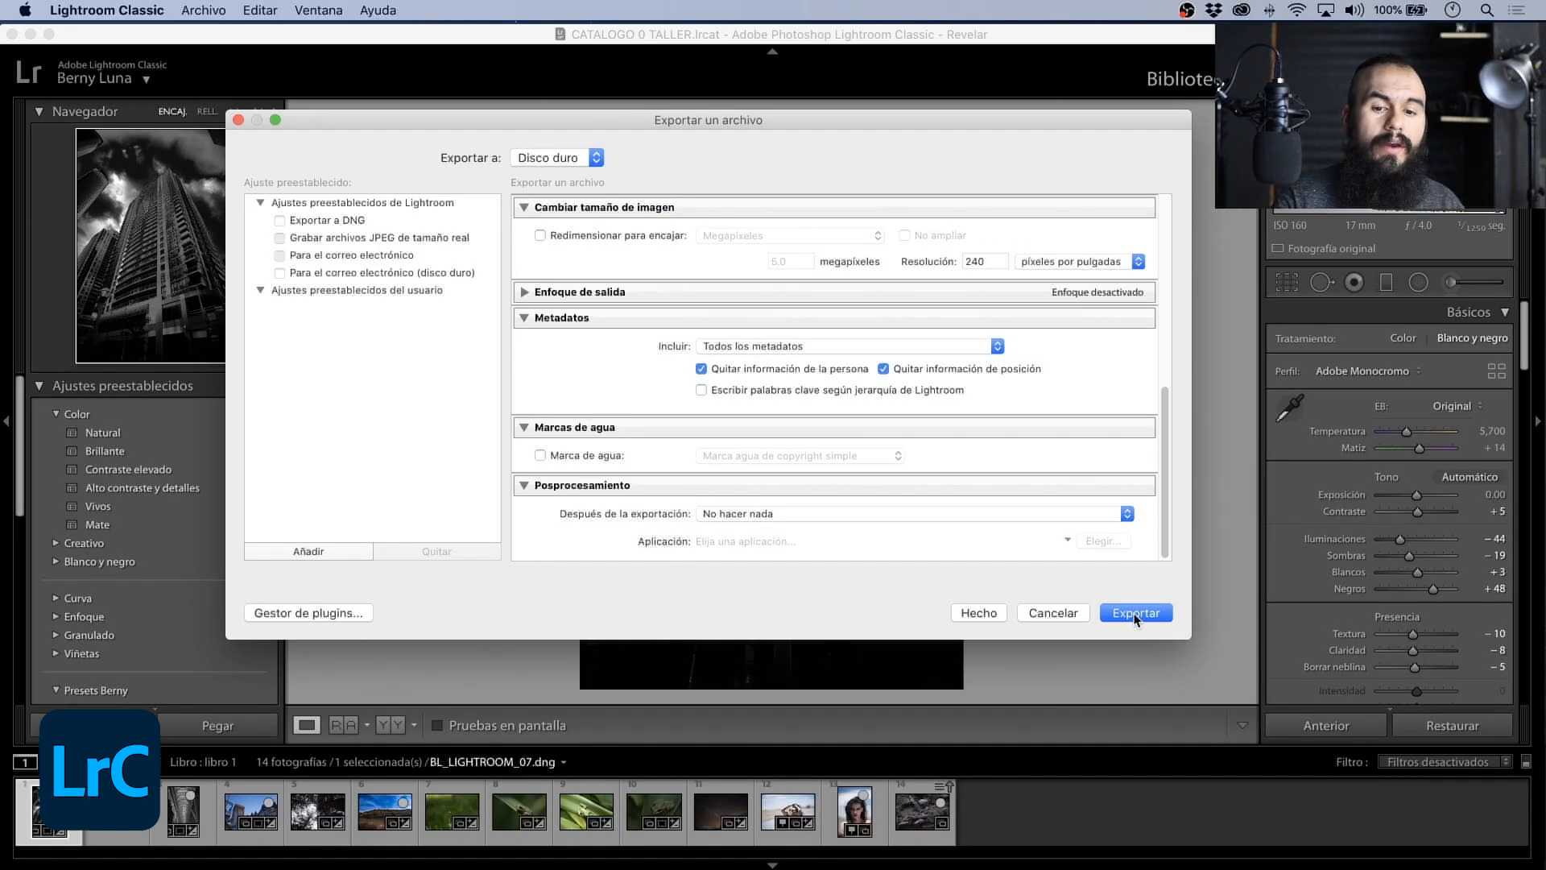
pyautogui.scroll(10, 838, 323)
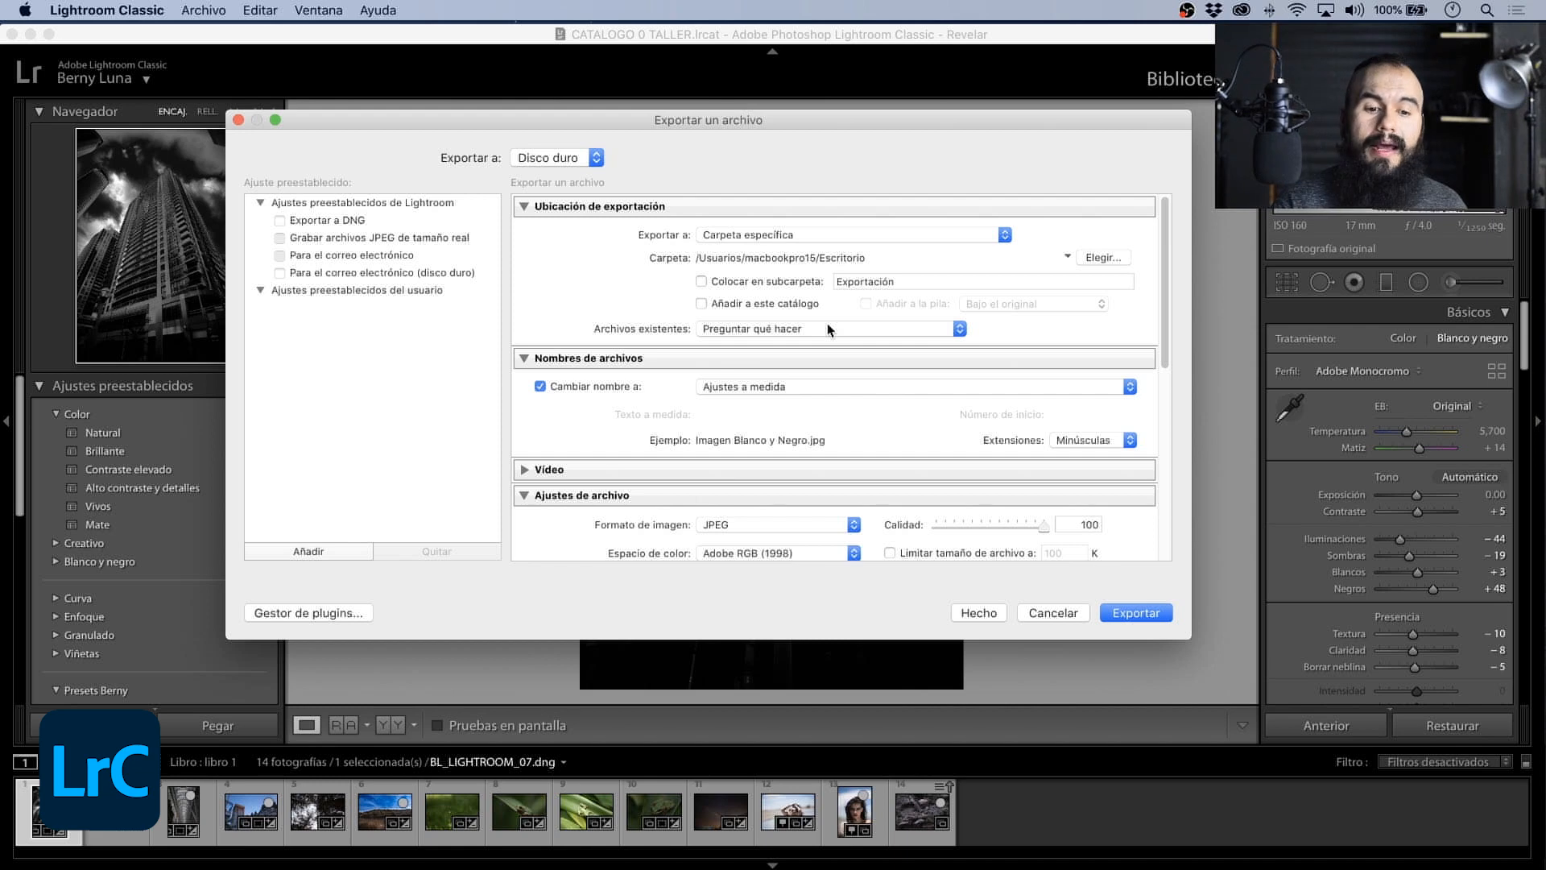
pyautogui.scroll(-10, 828, 325)
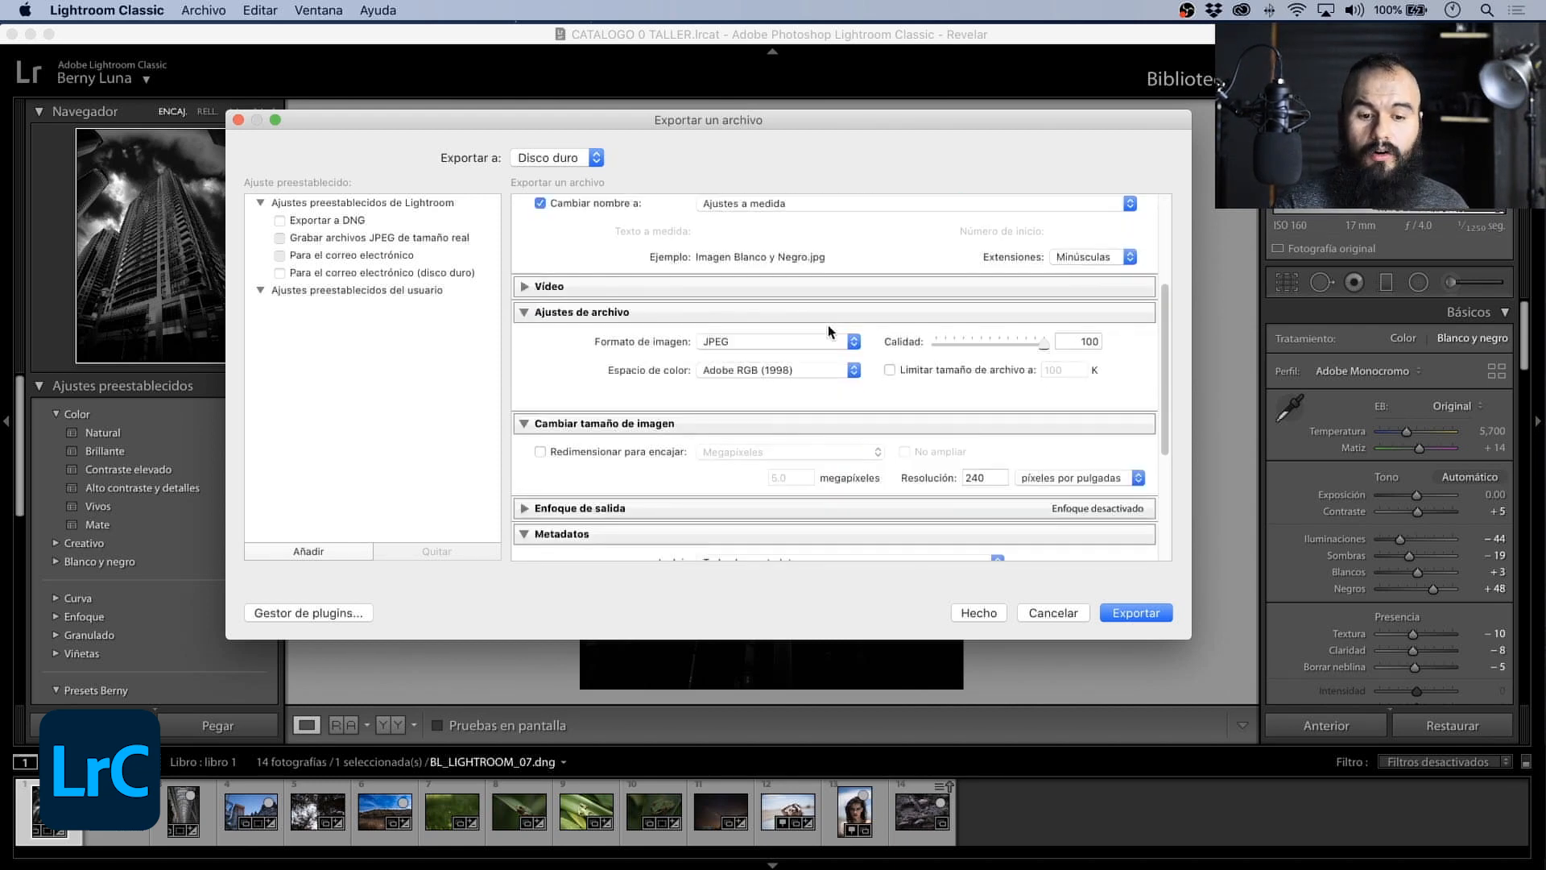
pyautogui.scroll(-1, 829, 330)
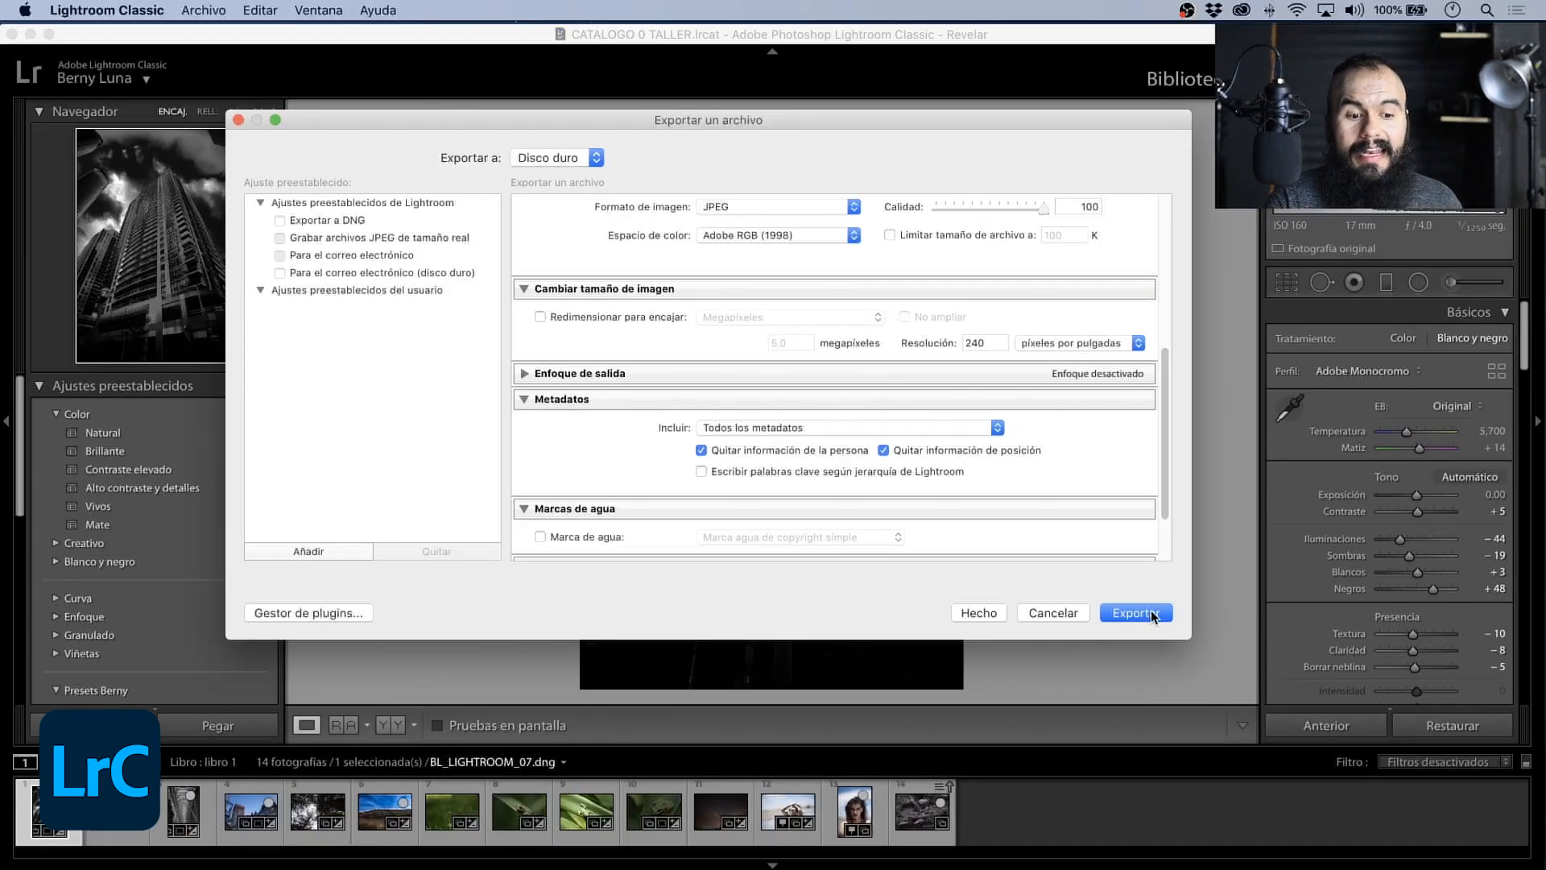
pyautogui.click(1152, 613)
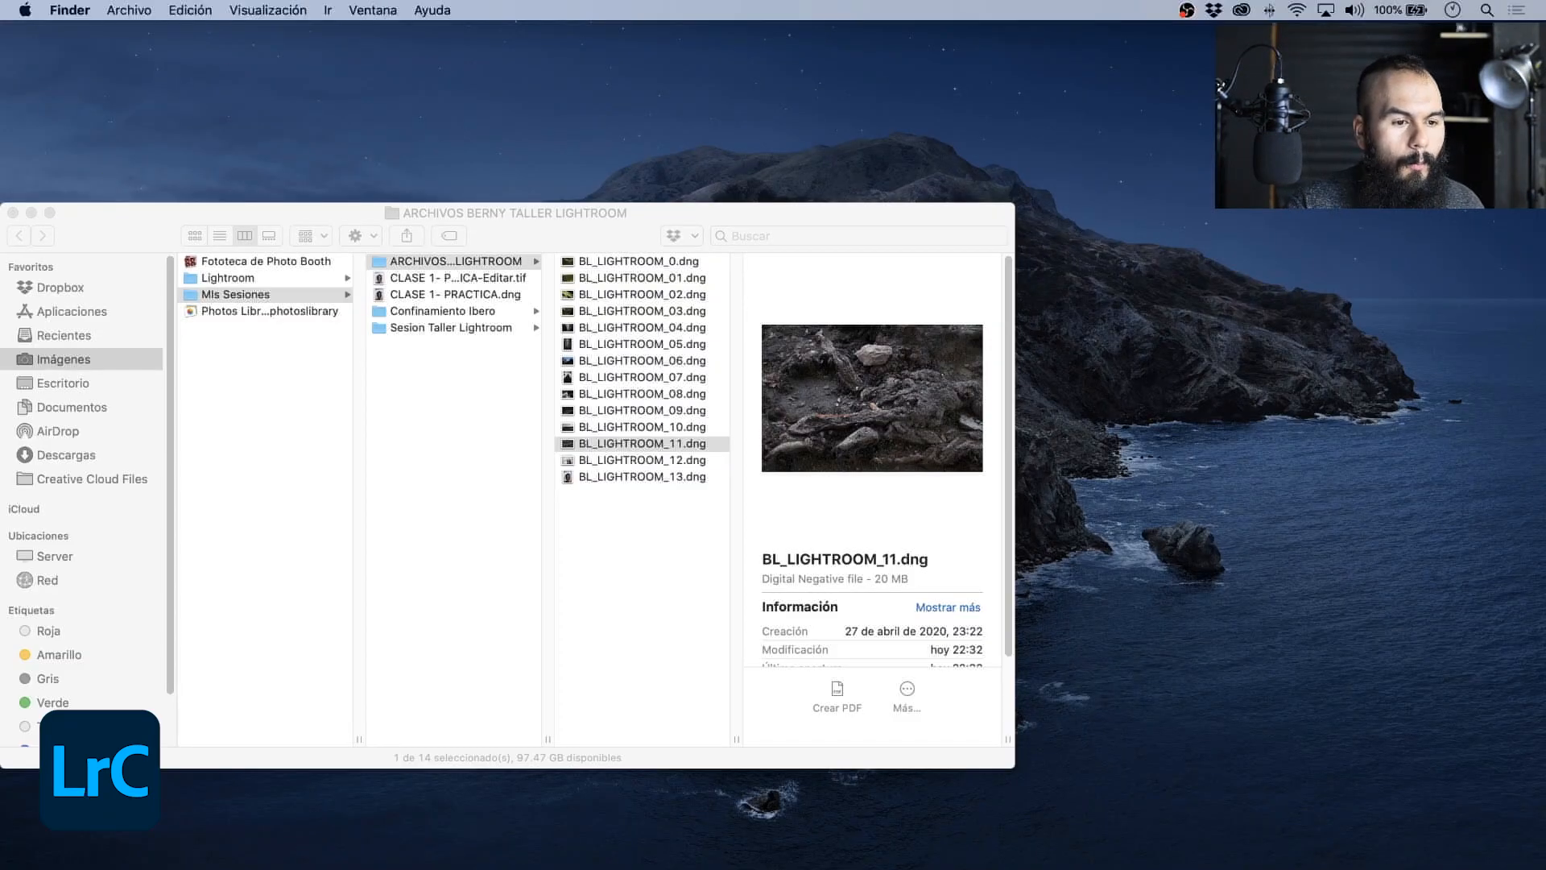
# - Preview the exported Imagen Blanco y Negro.jpg in Finder and enlarge the preview to full screen
pyautogui.press('space')
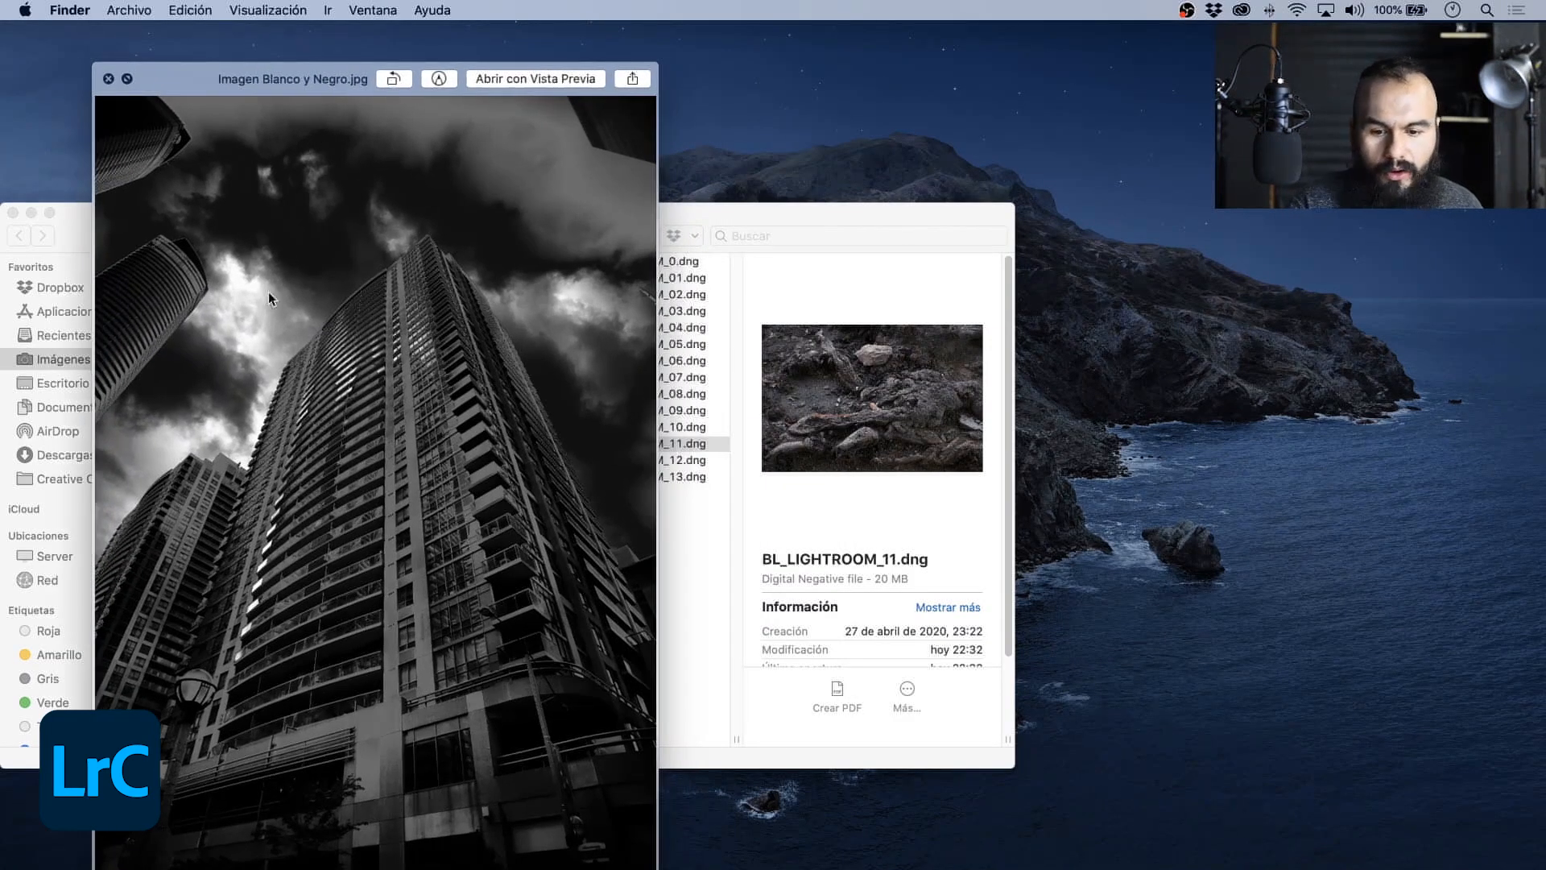
pyautogui.click(129, 79)
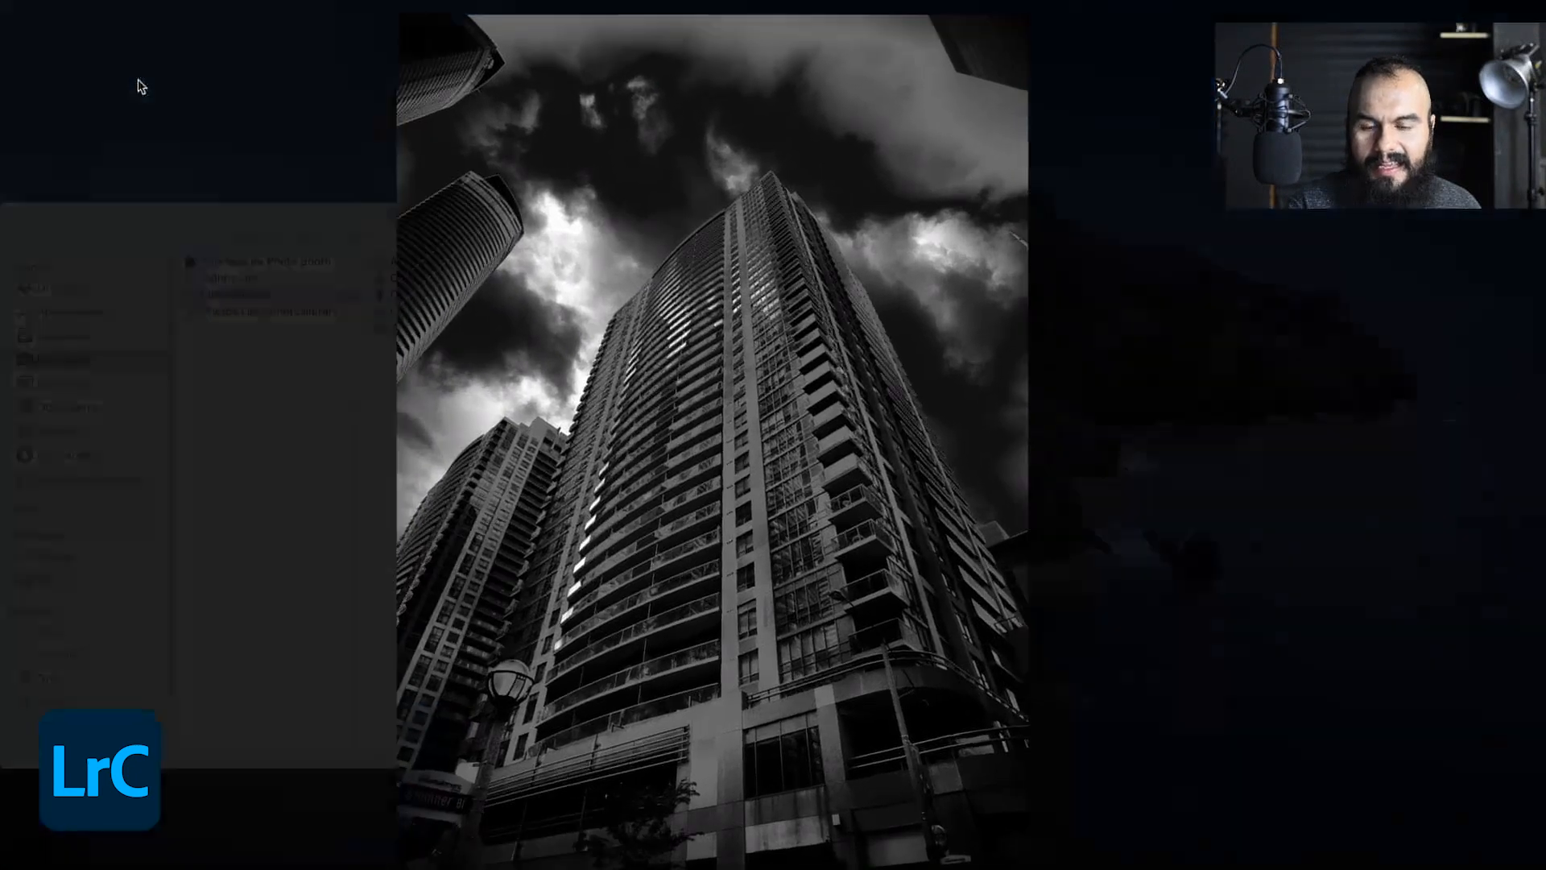
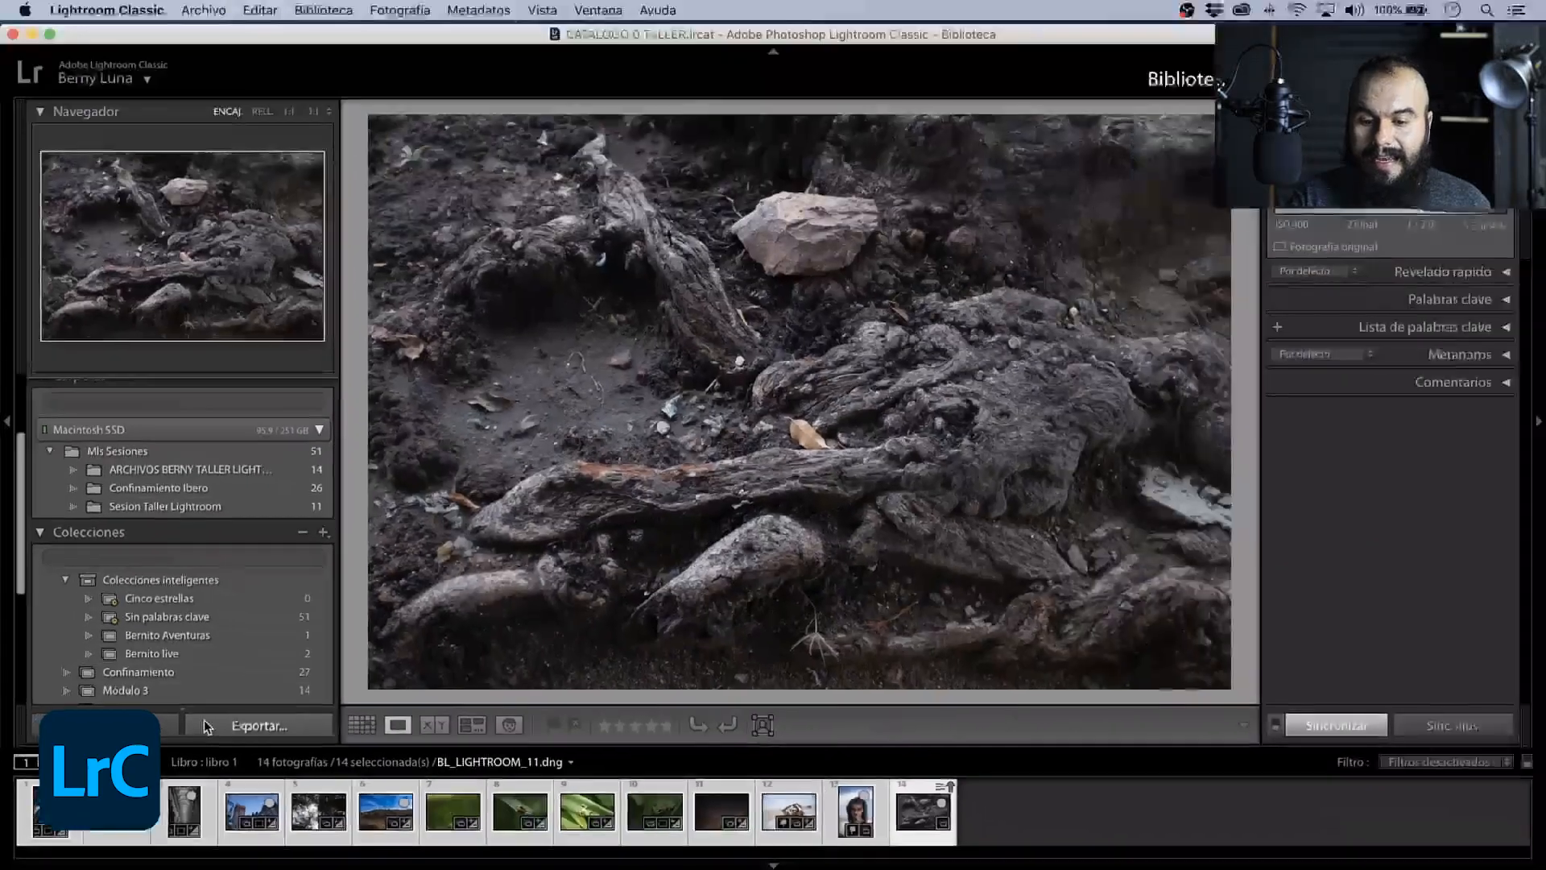
# - Open the export settings for the 14 selected photos, keep Disco duro, and place the files in the Escritorio subfolder Exportación por lotes
pyautogui.click(202, 721)
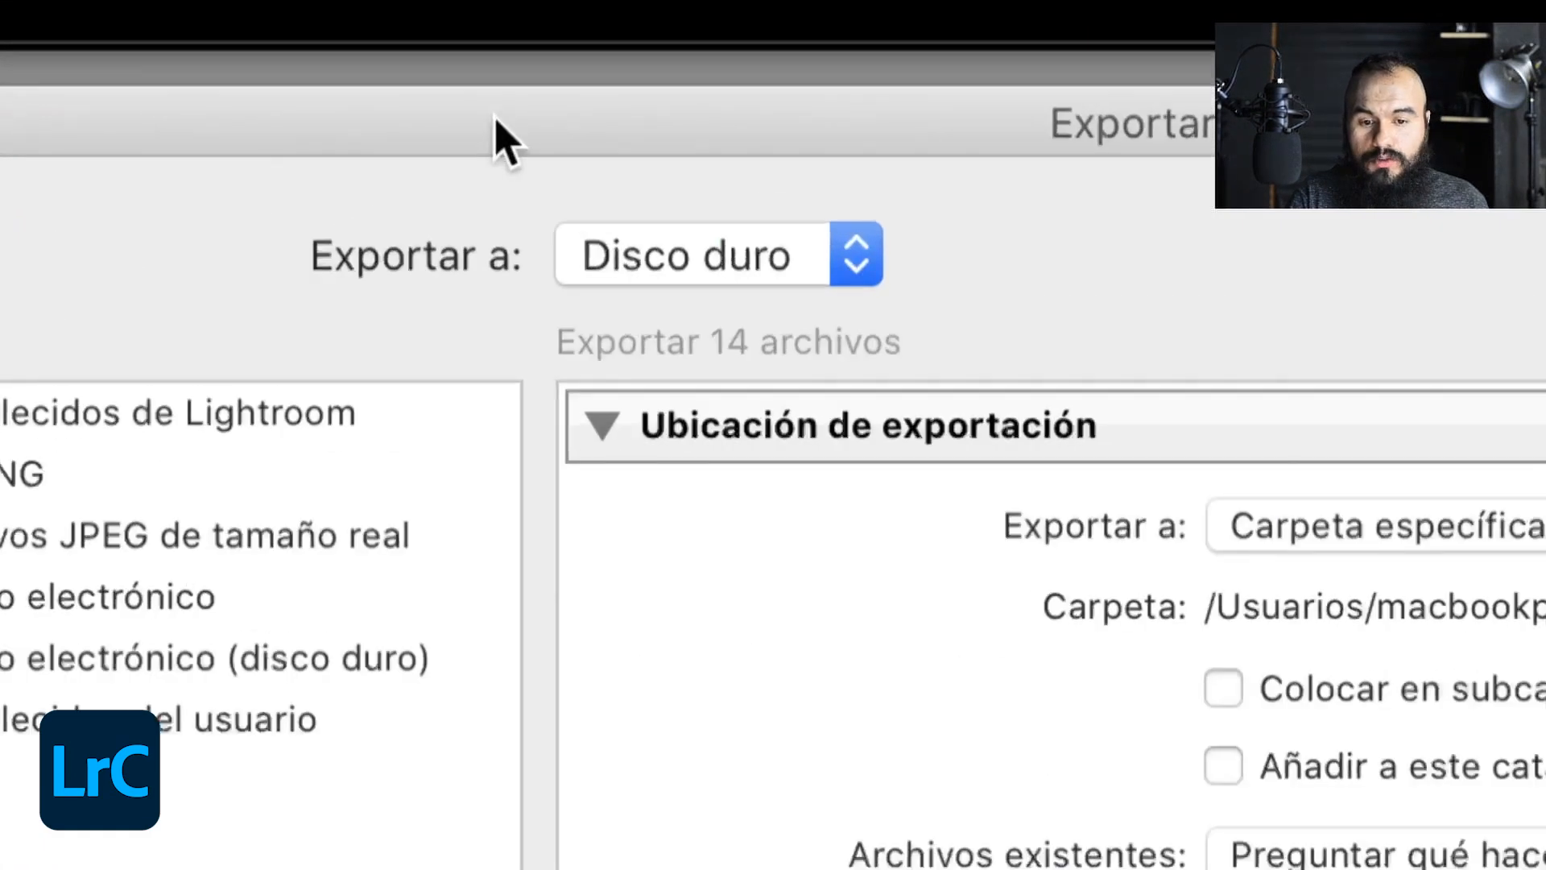
pyautogui.click(637, 253)
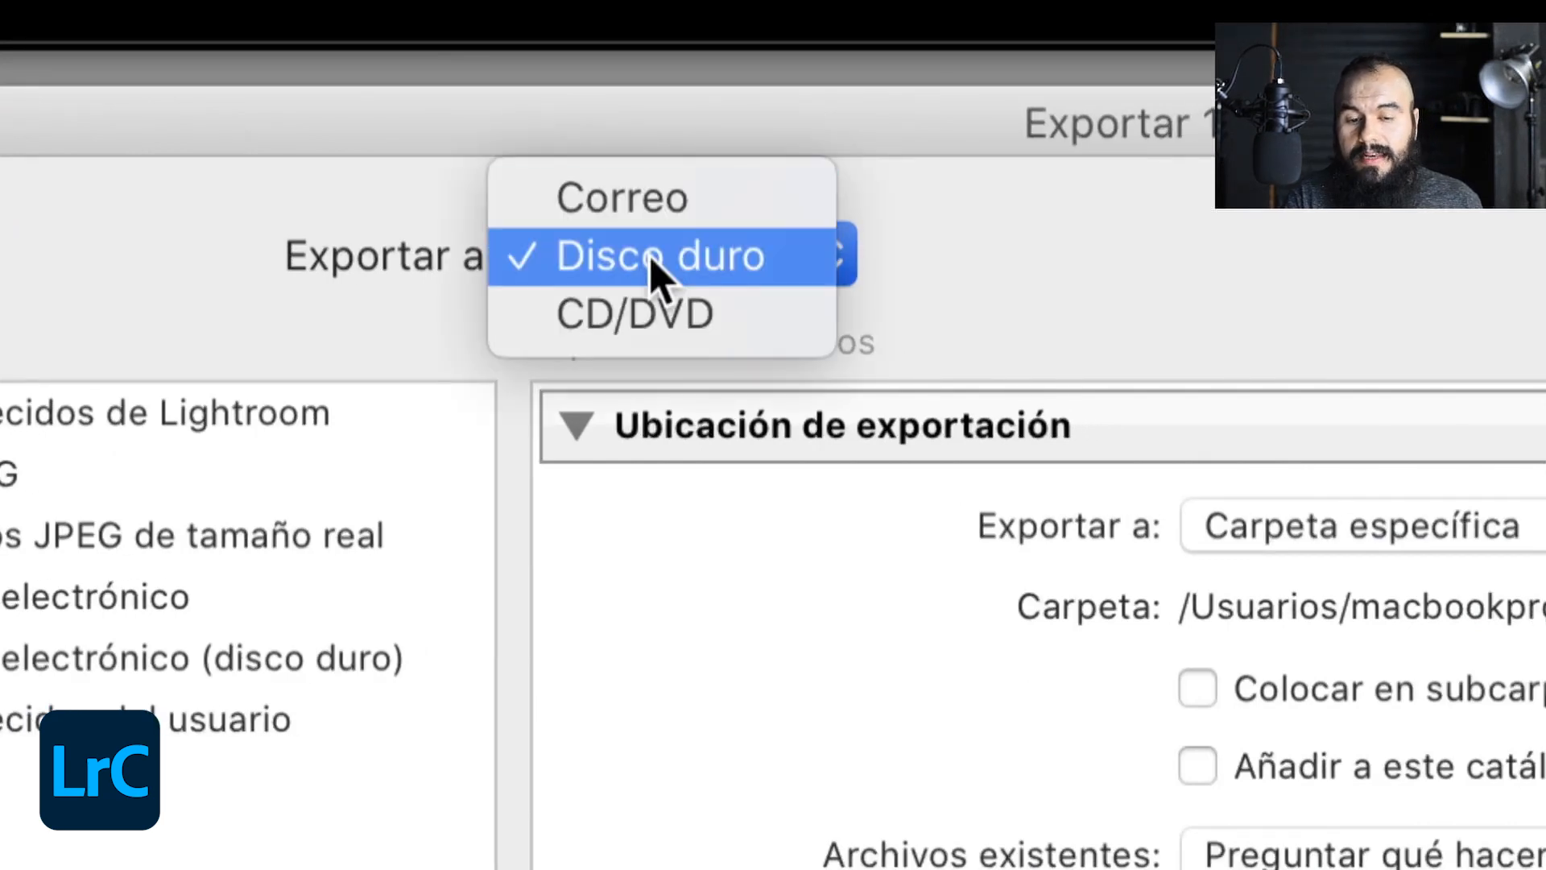
pyautogui.click(652, 259)
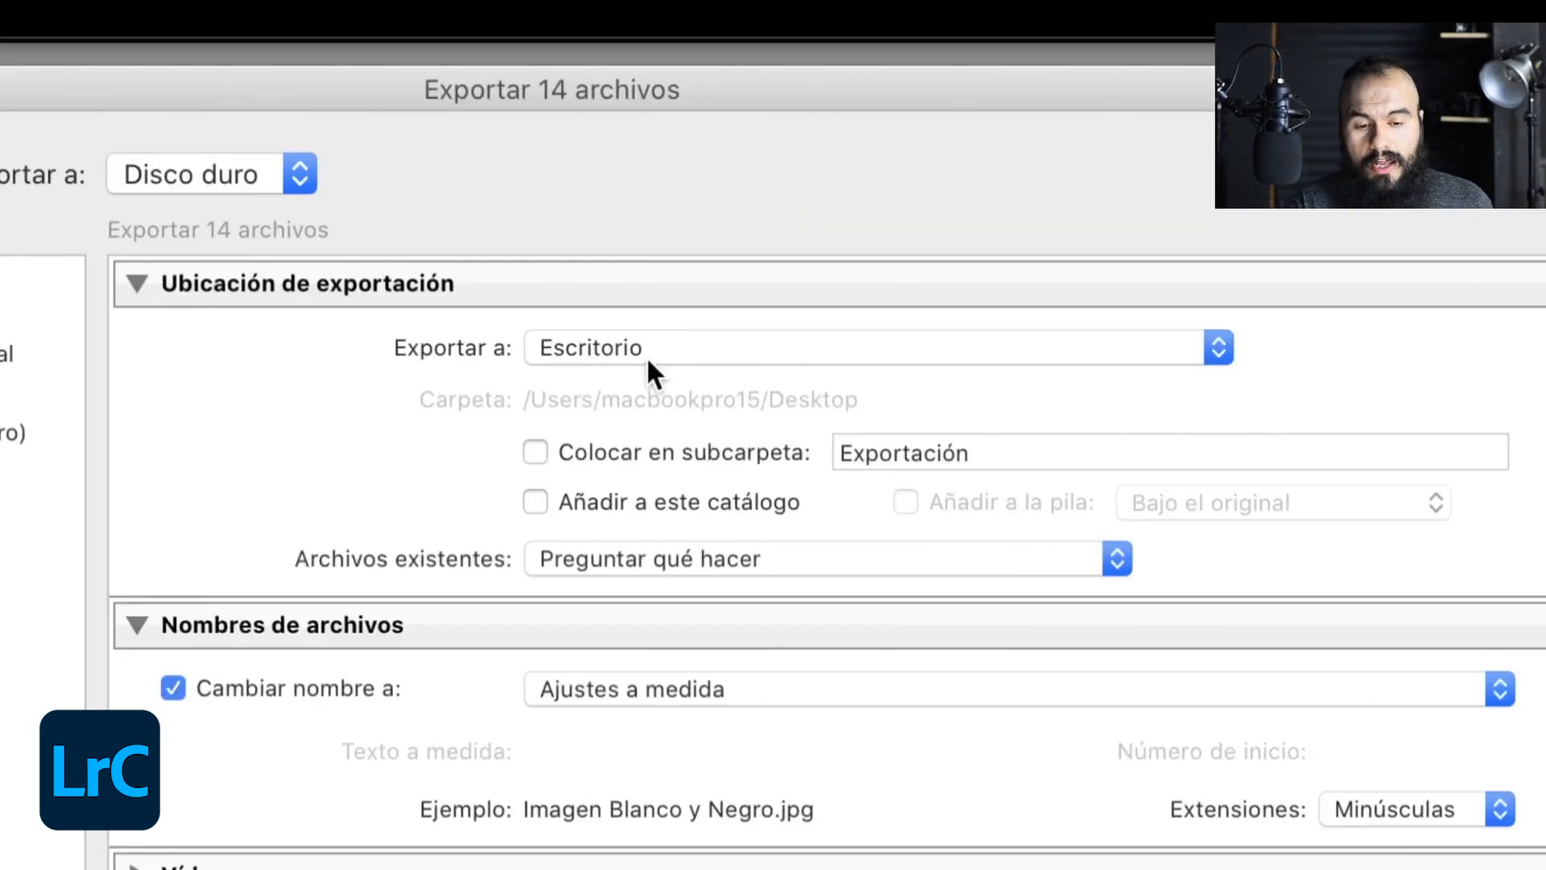
pyautogui.click(538, 454)
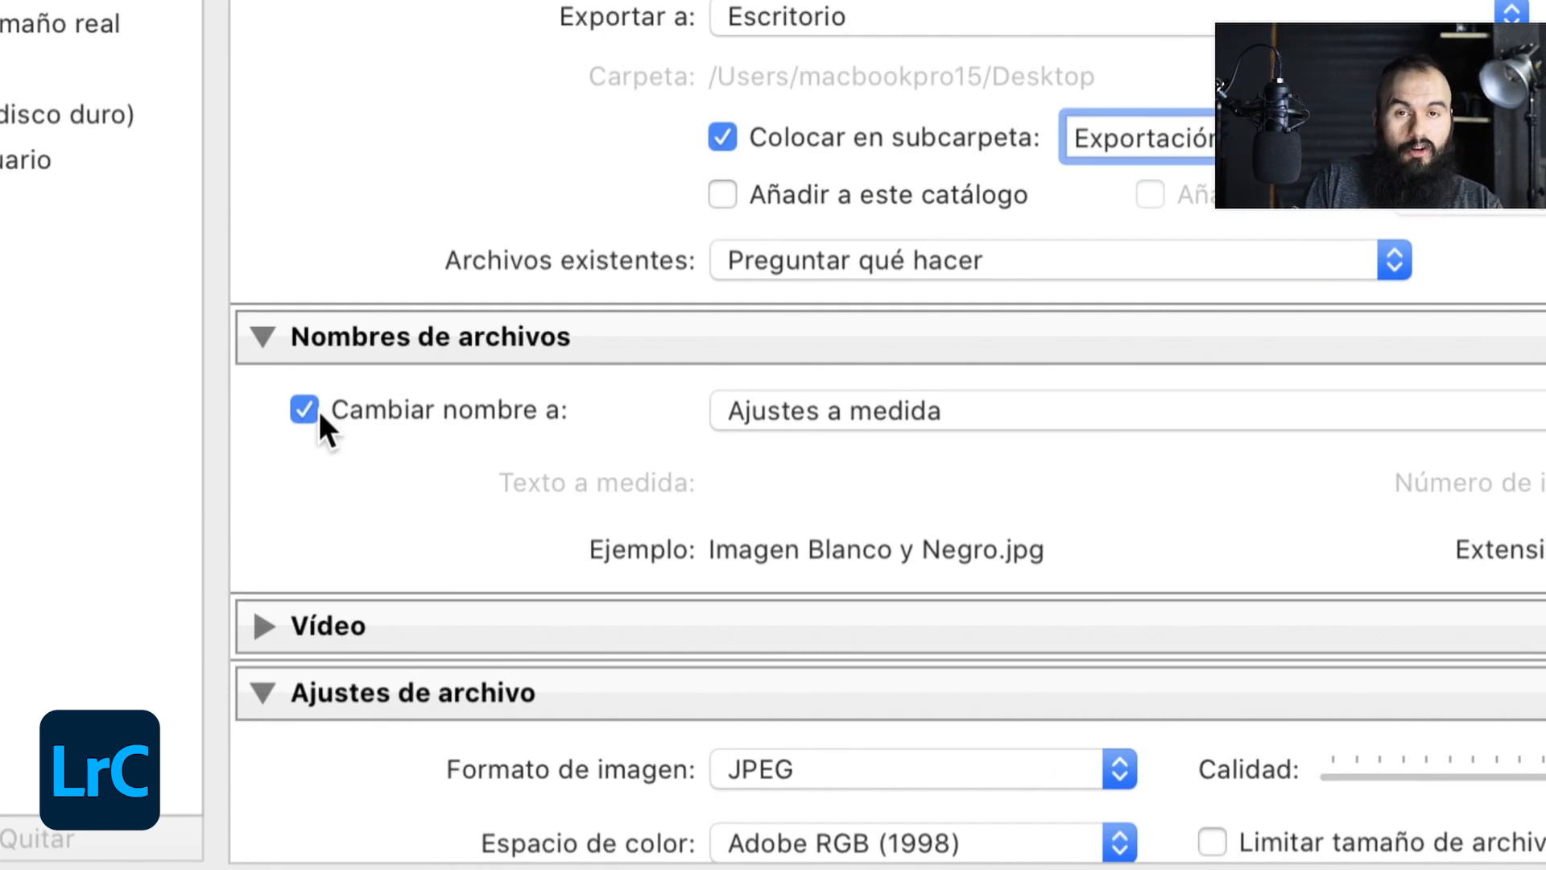
# - Create a custom file name template made of the text Revelado por lotes_ followed by the one-digit sequence number
pyautogui.click(724, 407)
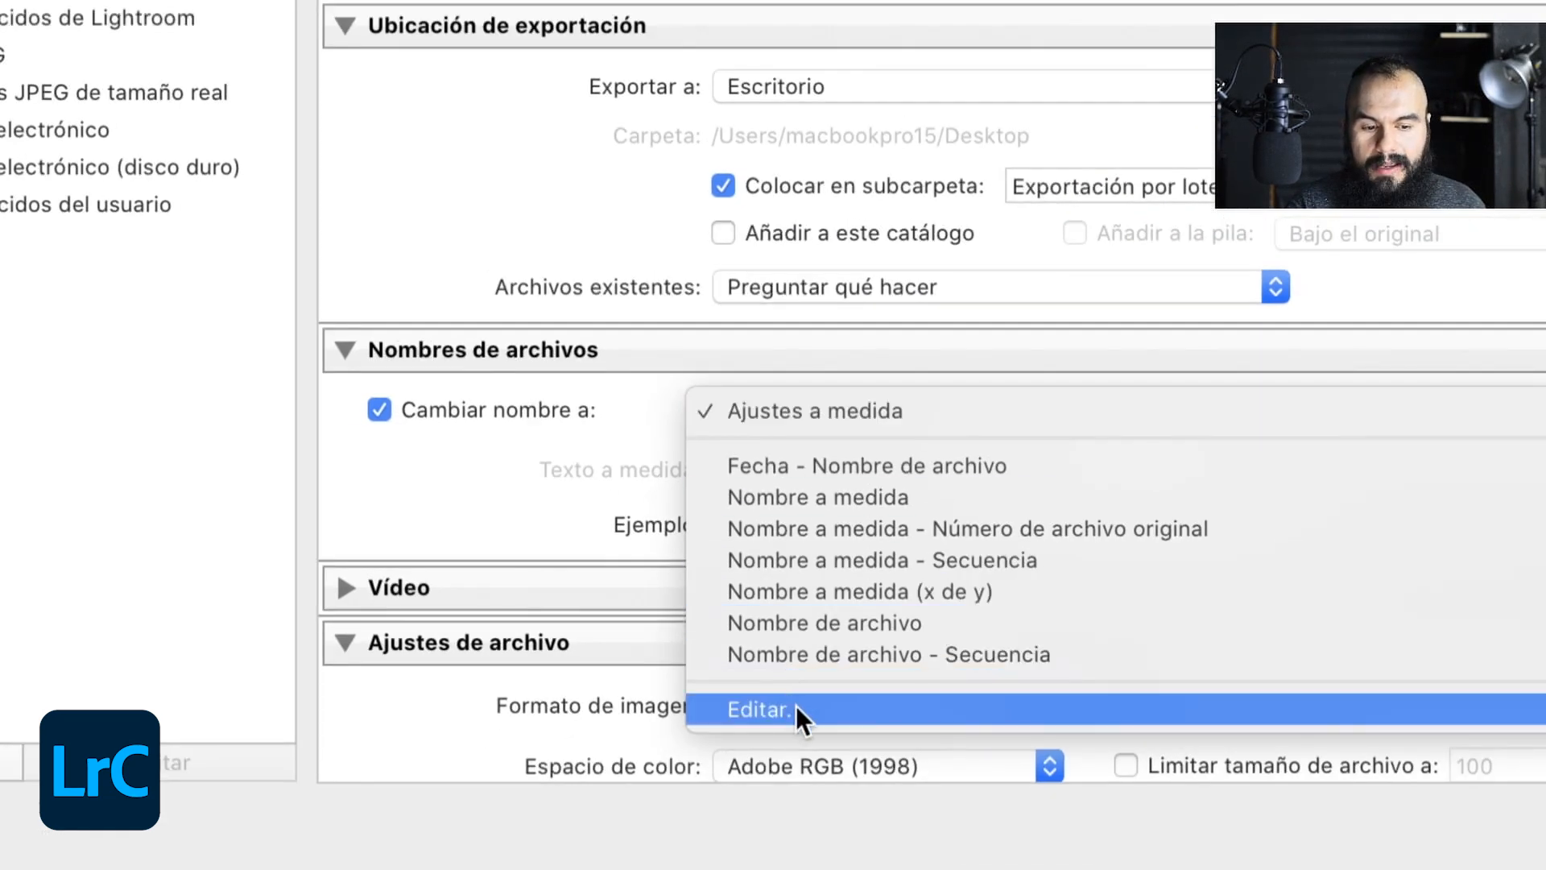
pyautogui.click(796, 707)
pyautogui.click(1146, 611)
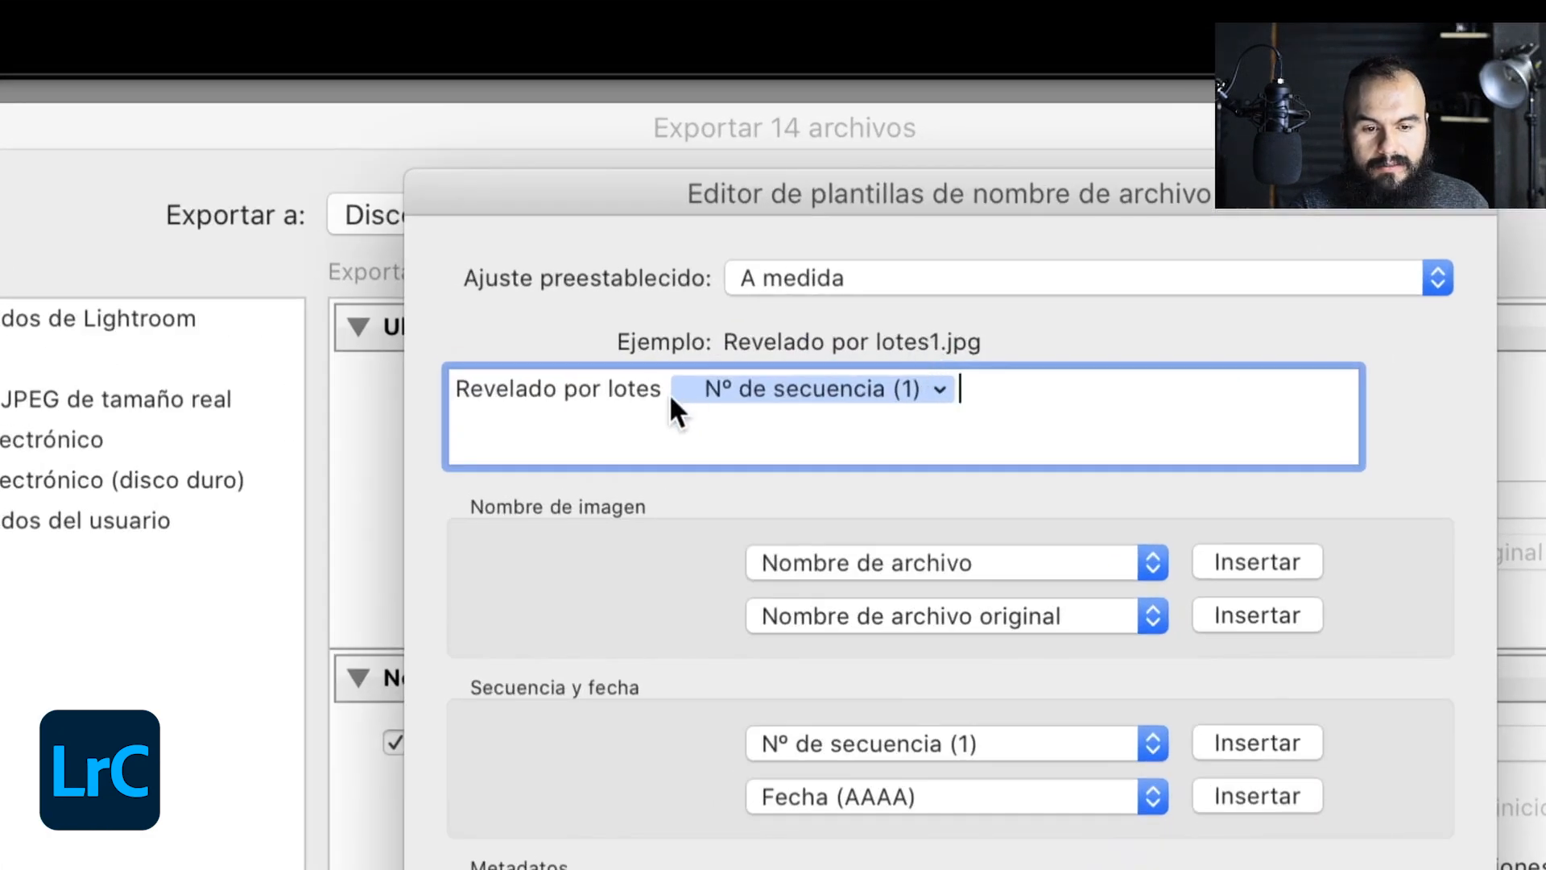
pyautogui.click(745, 379)
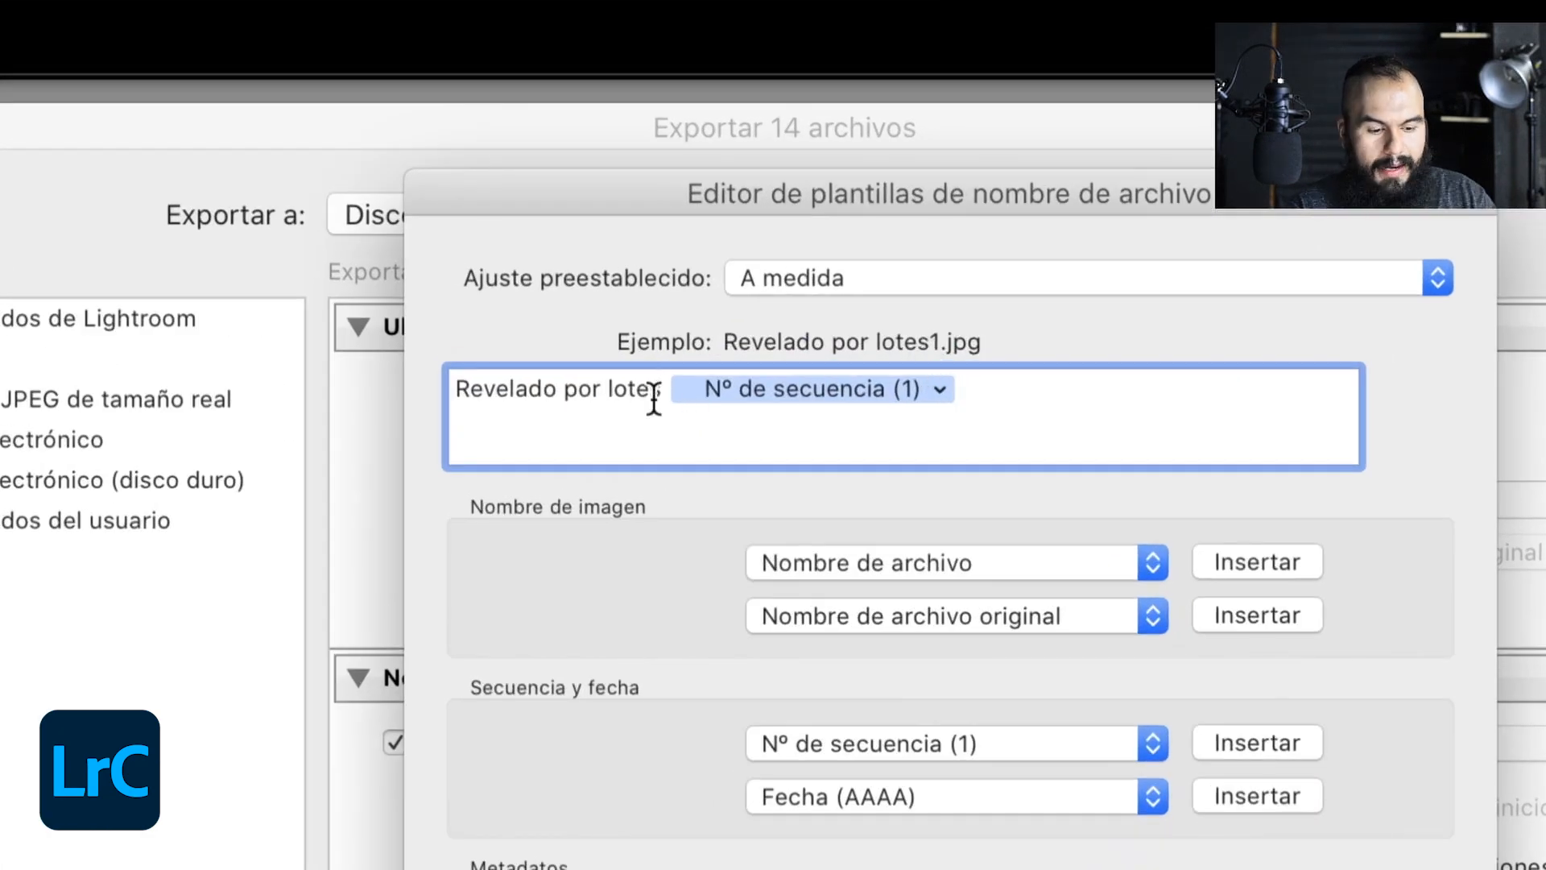
pyautogui.write('_')
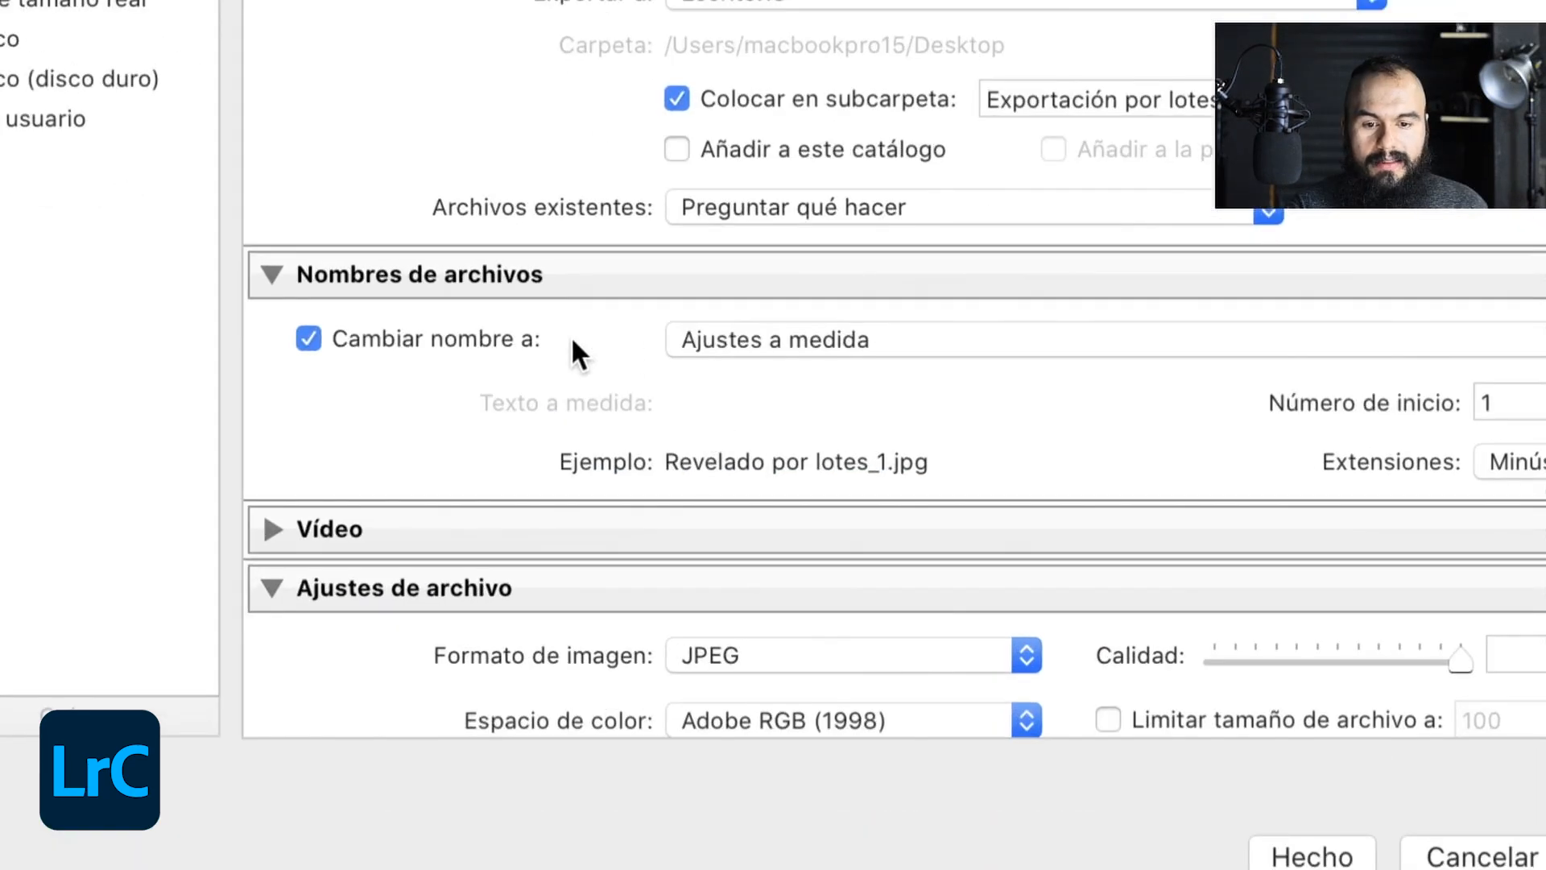
# - Keep JPEG as the export image format and set the color space to sRGB
pyautogui.scroll(-5, 574, 346)
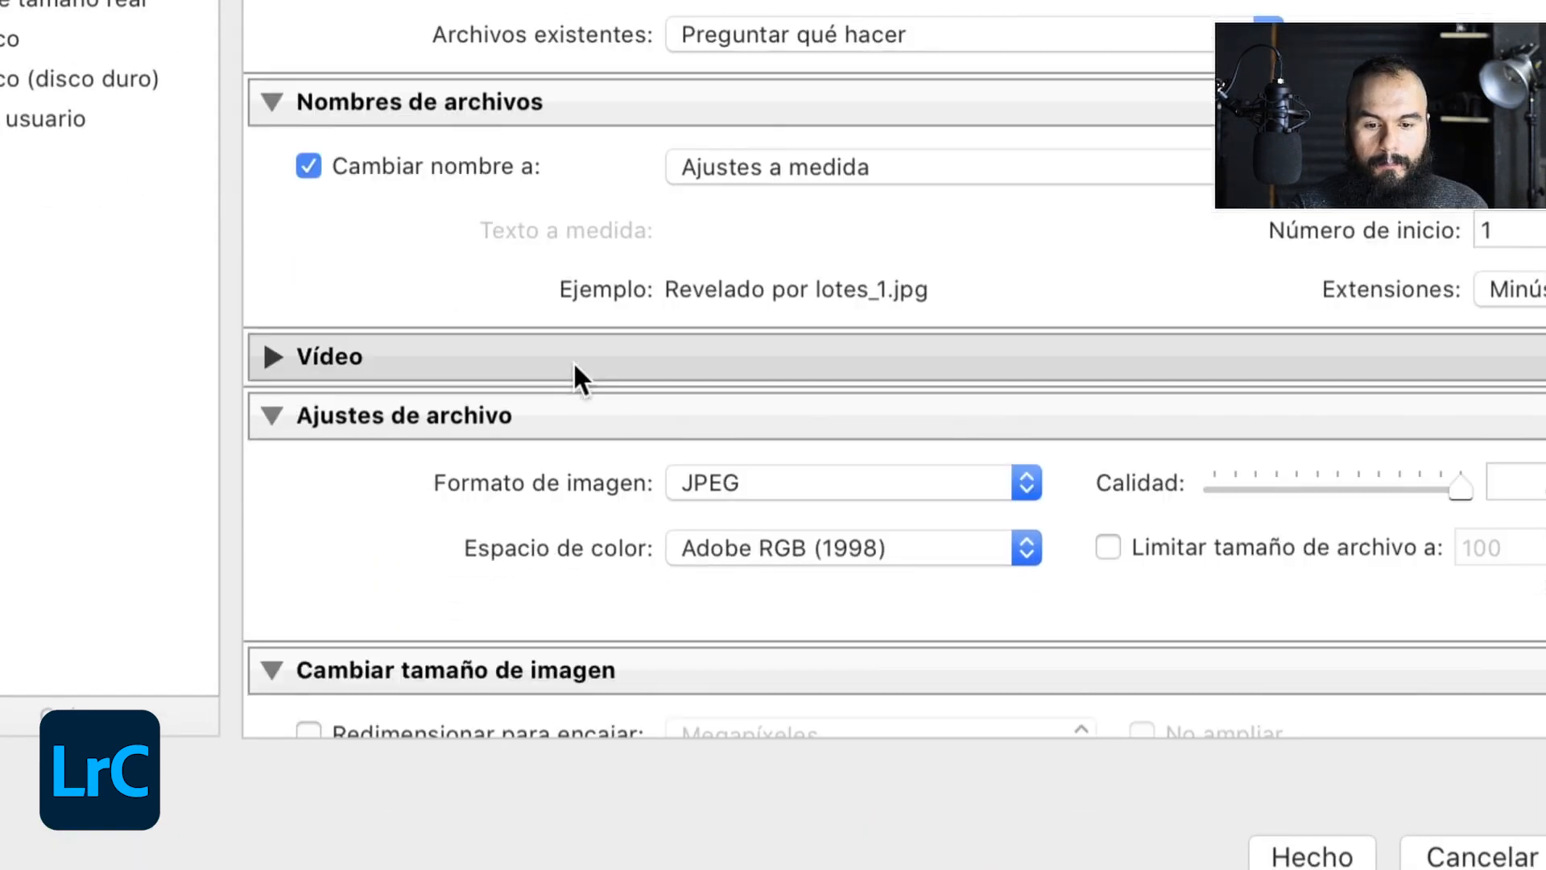
pyautogui.click(739, 493)
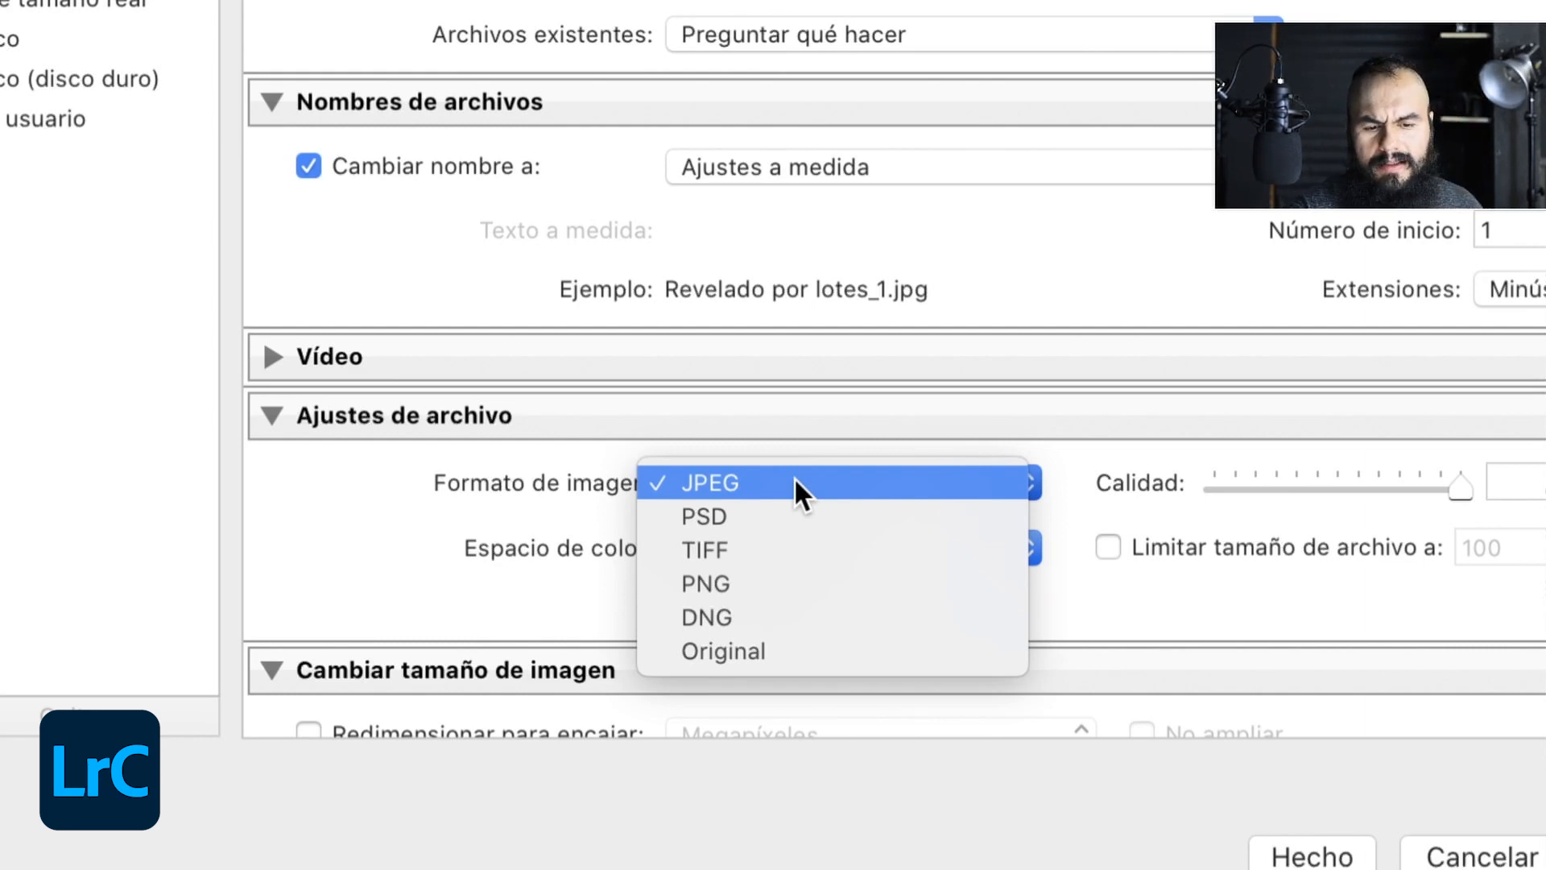
pyautogui.click(737, 483)
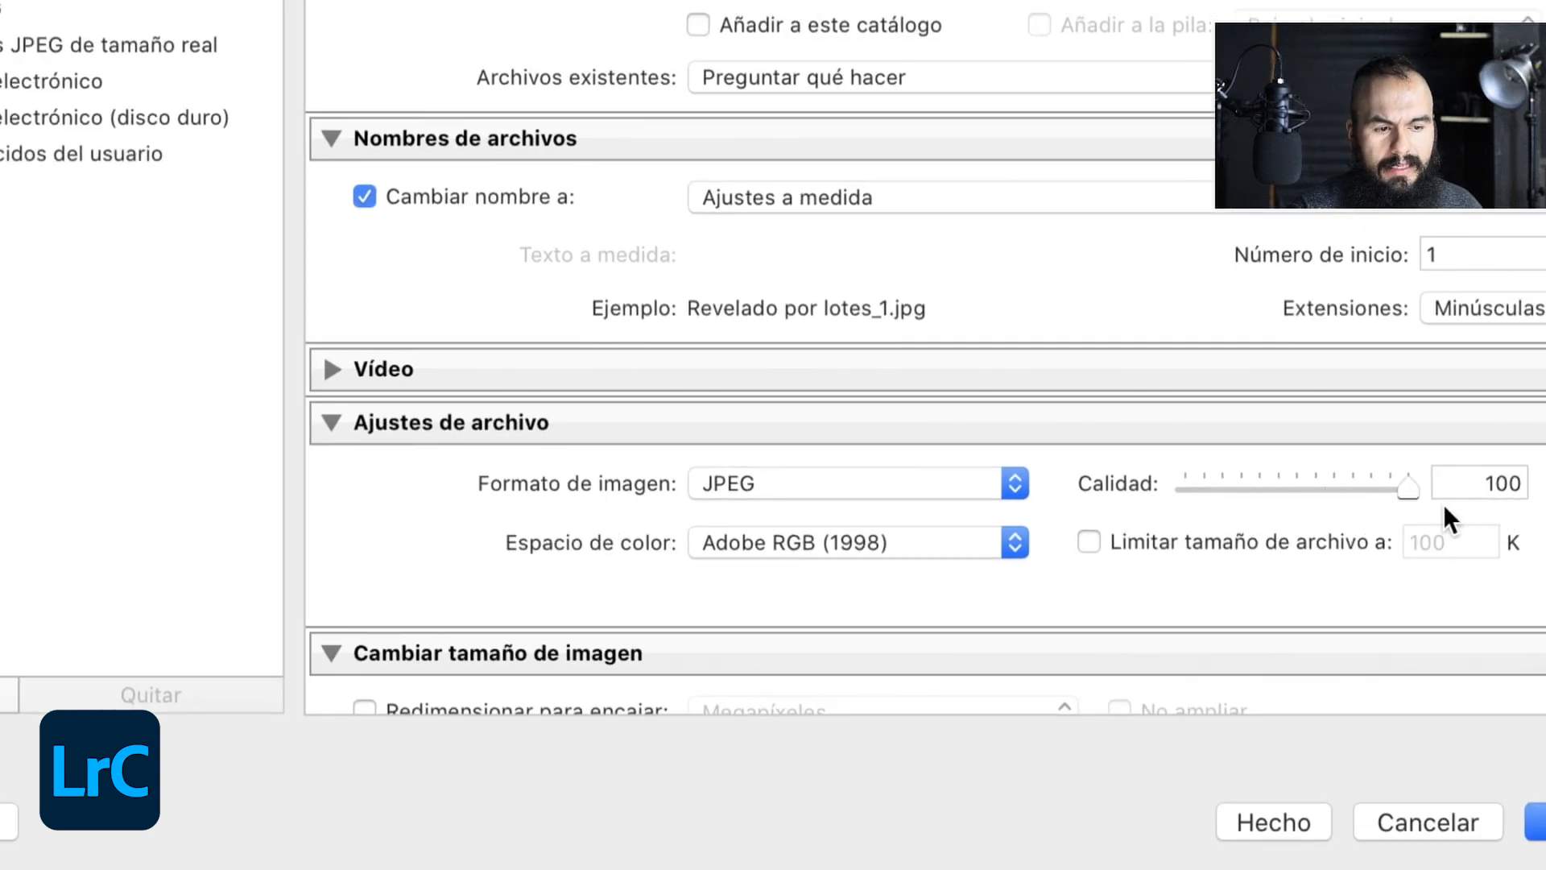
pyautogui.click(867, 536)
pyautogui.click(740, 514)
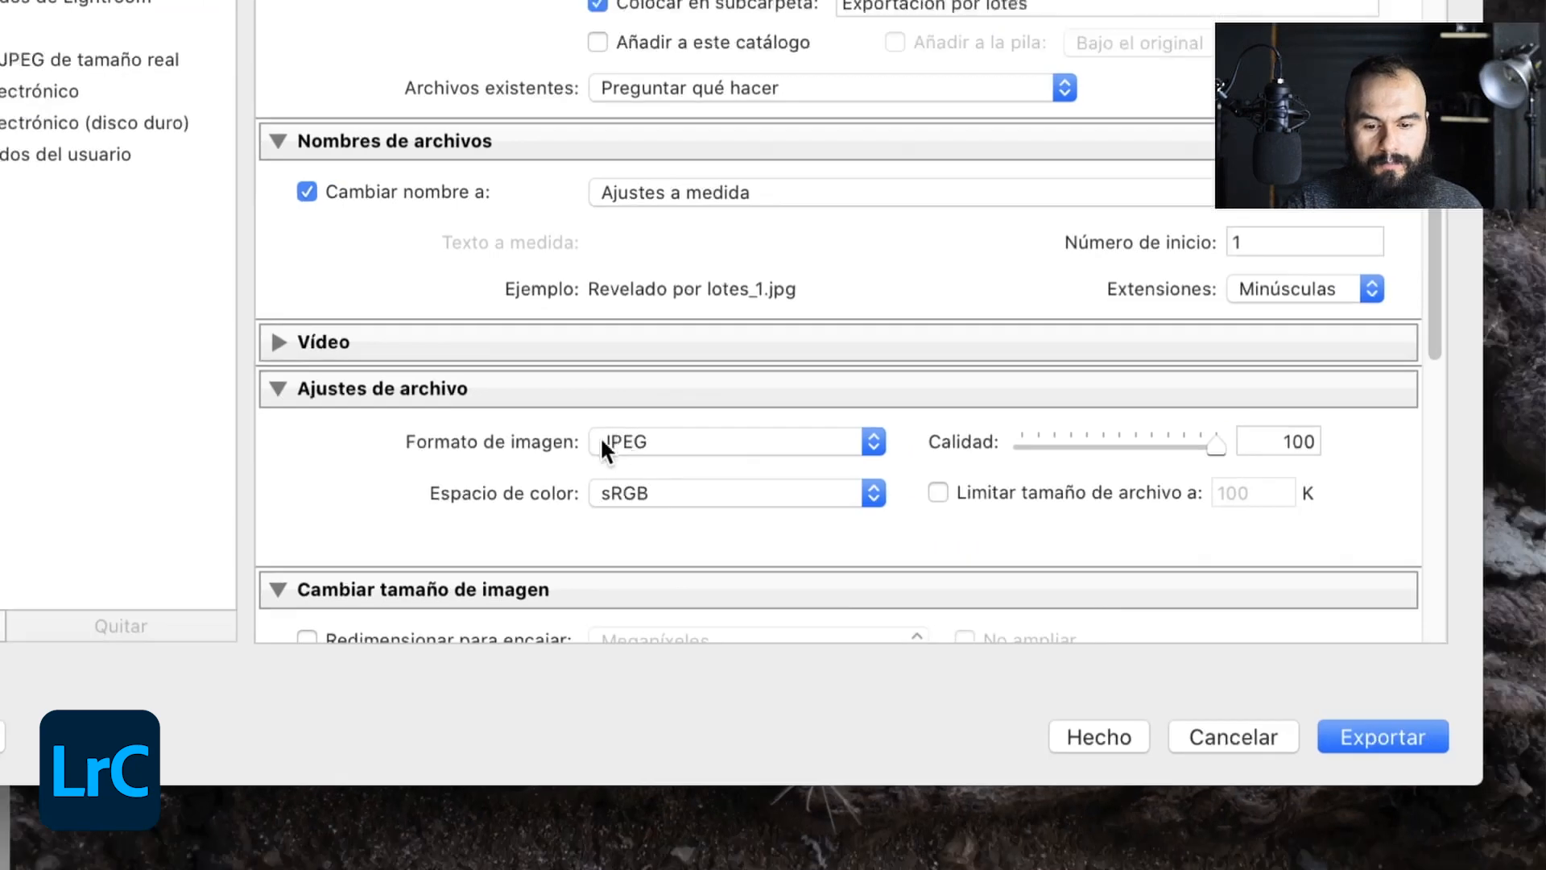
# - Try the resize-to-fit option, turn it off again and collapse the image size settings
pyautogui.scroll(-2, 308, 463)
pyautogui.scroll(-4, 469, 455)
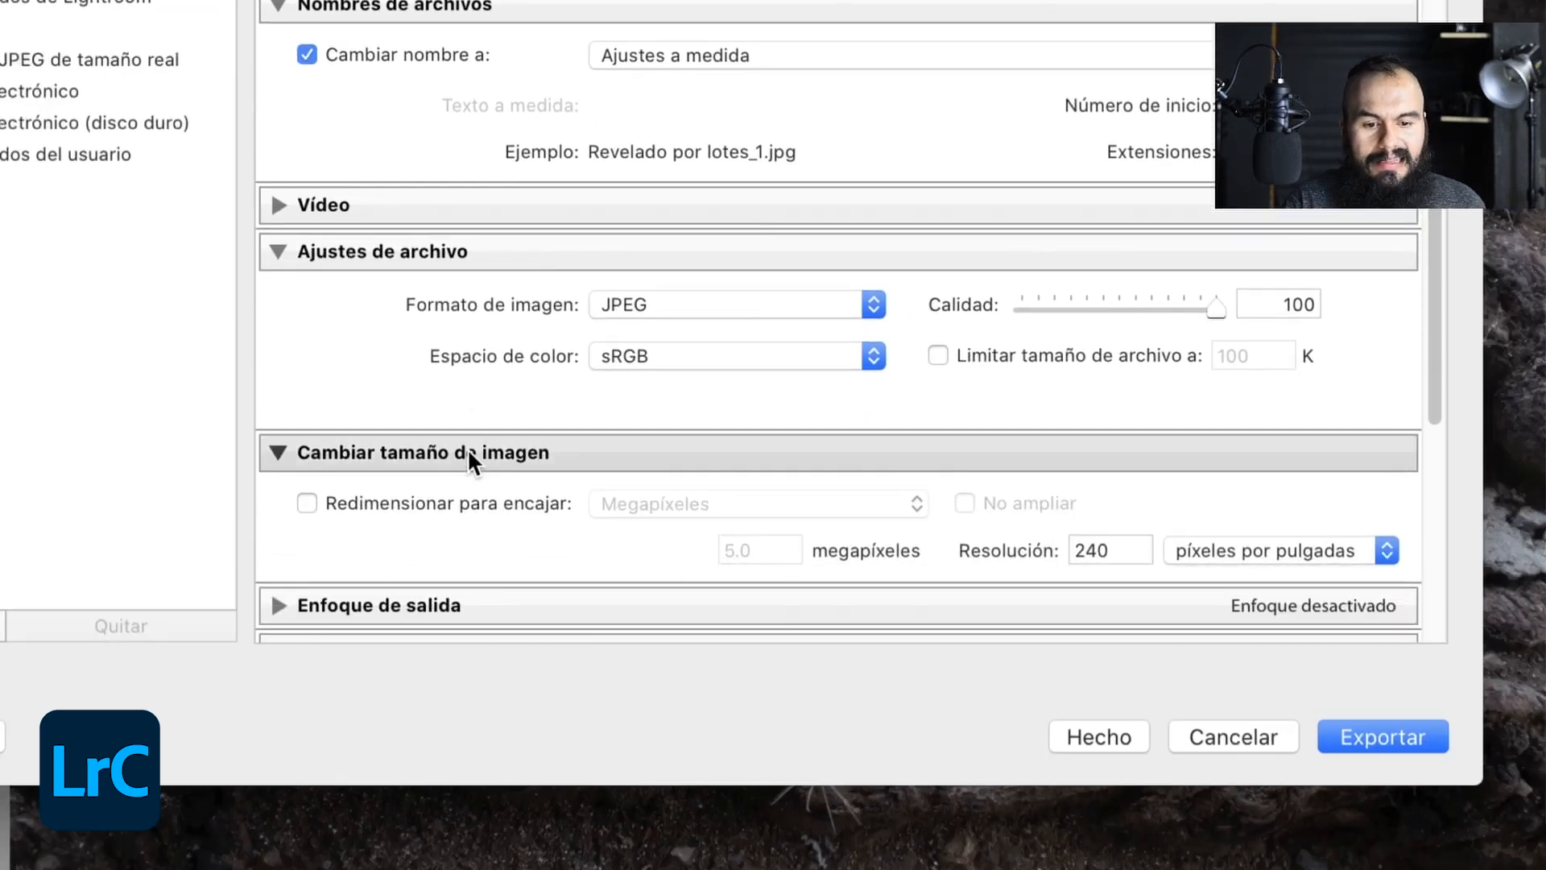
pyautogui.scroll(-1, 394, 473)
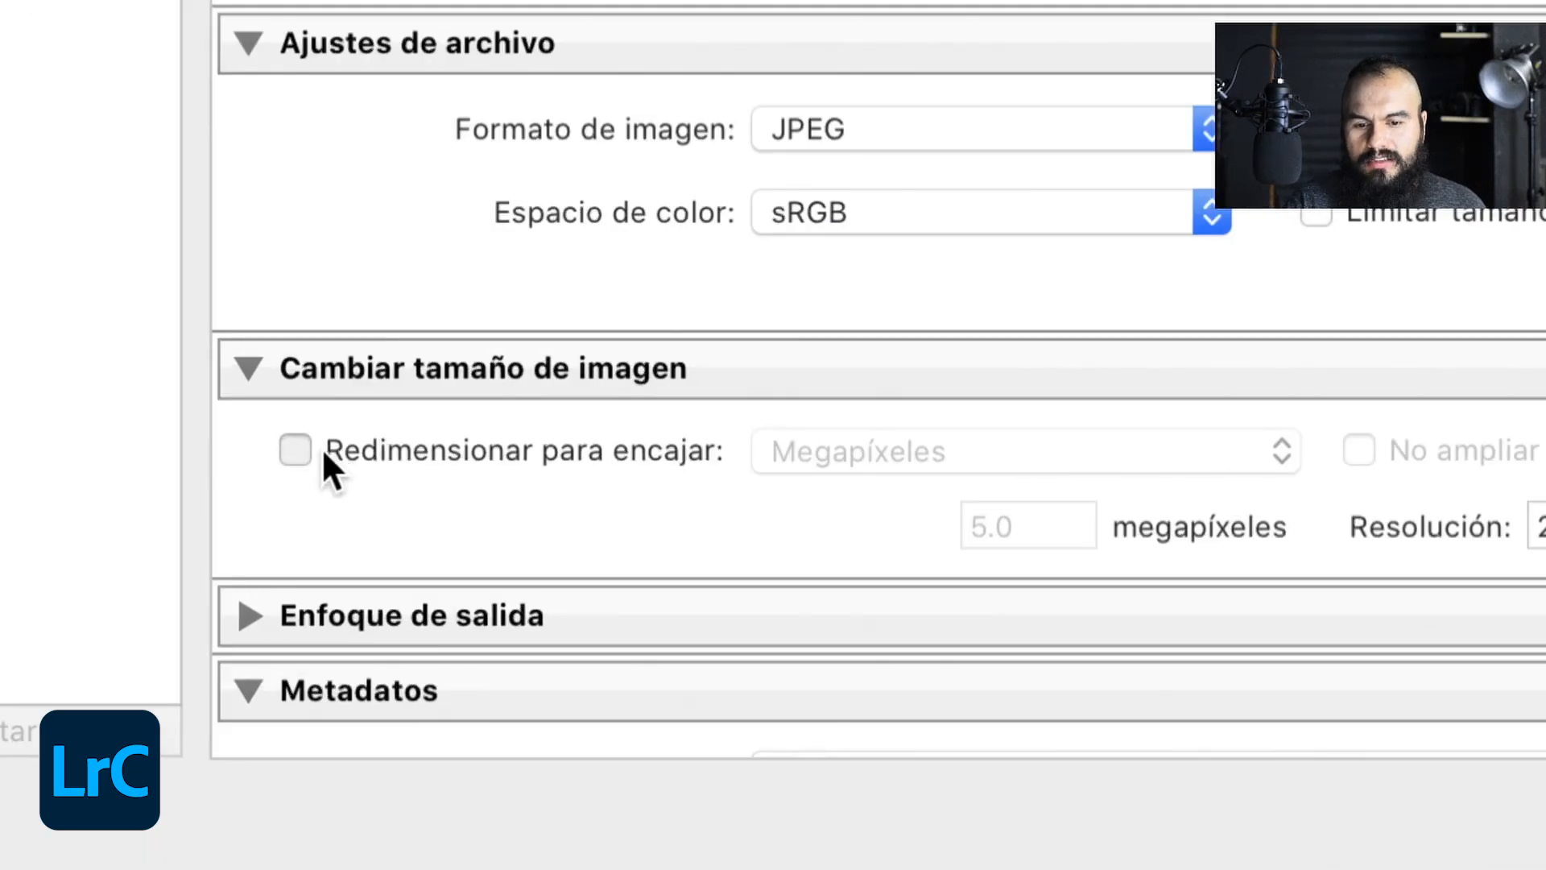
pyautogui.click(333, 453)
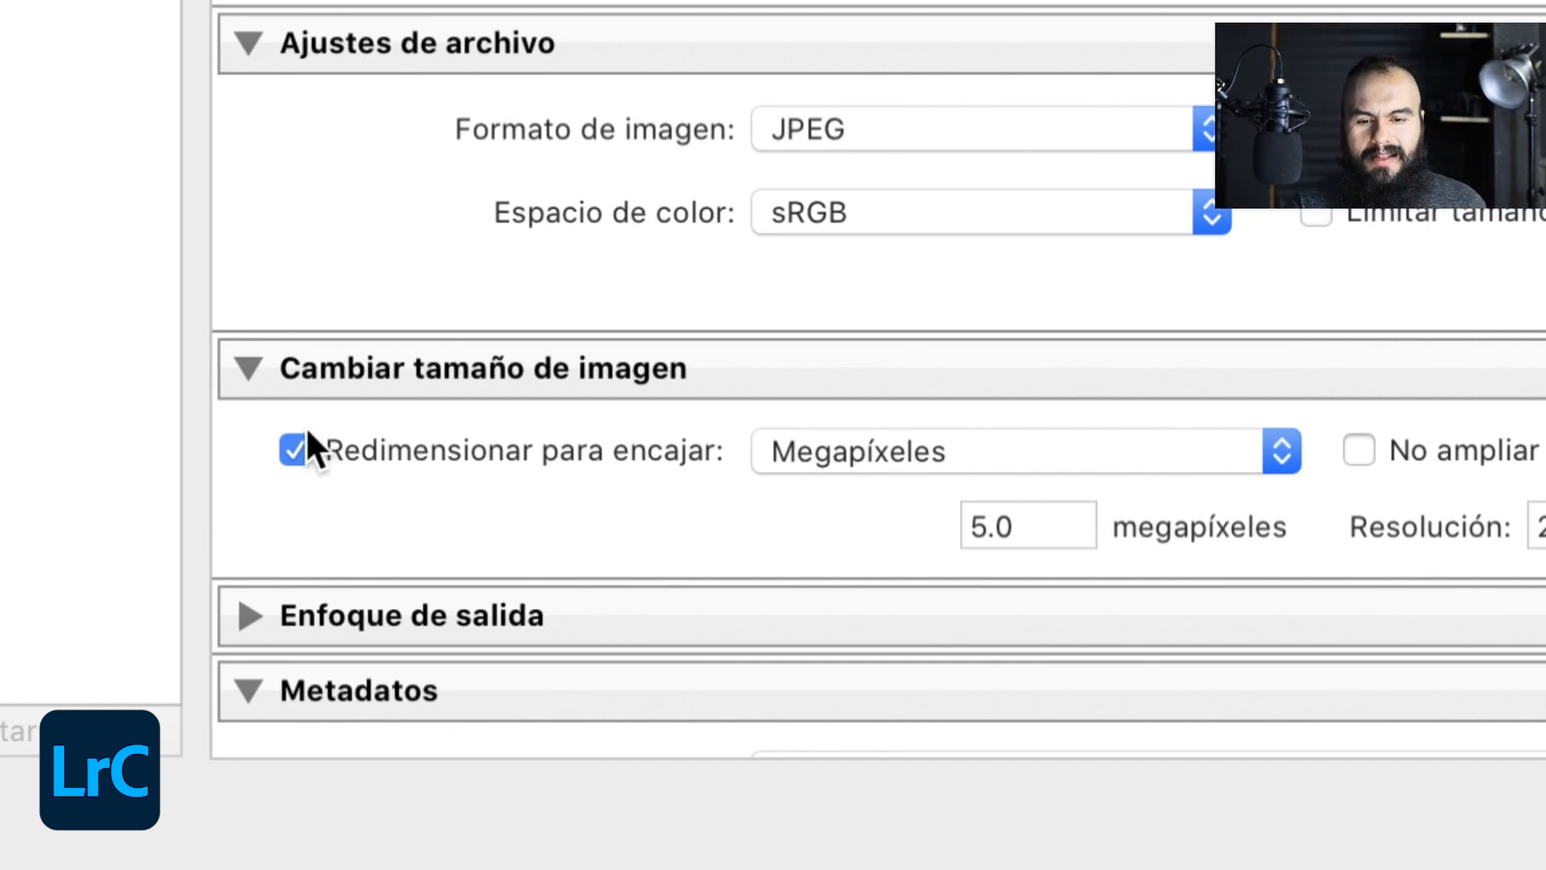
pyautogui.click(302, 439)
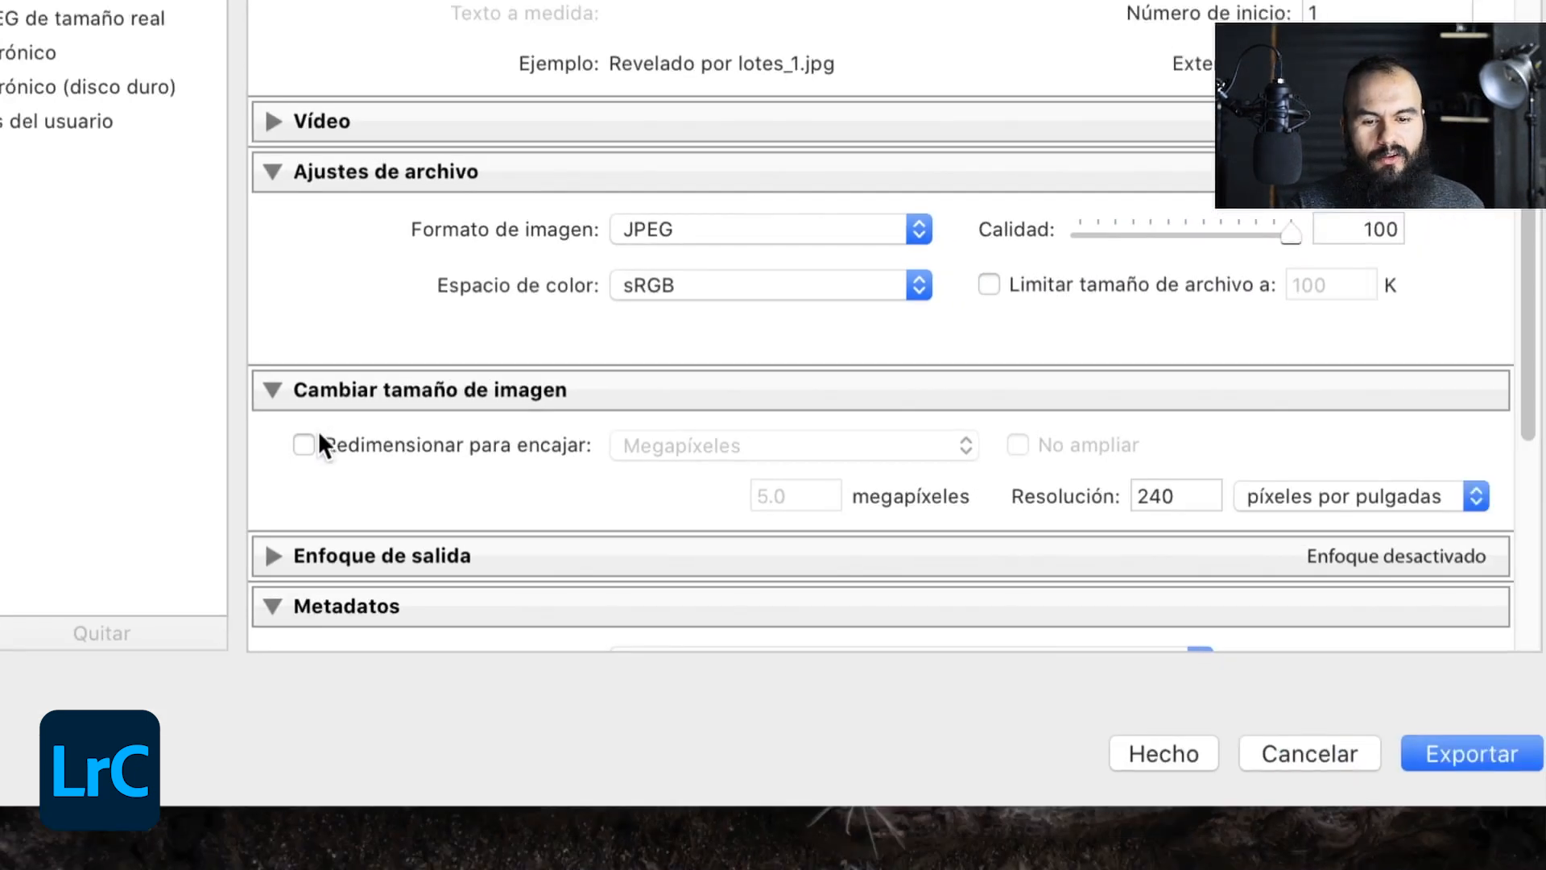
pyautogui.click(274, 377)
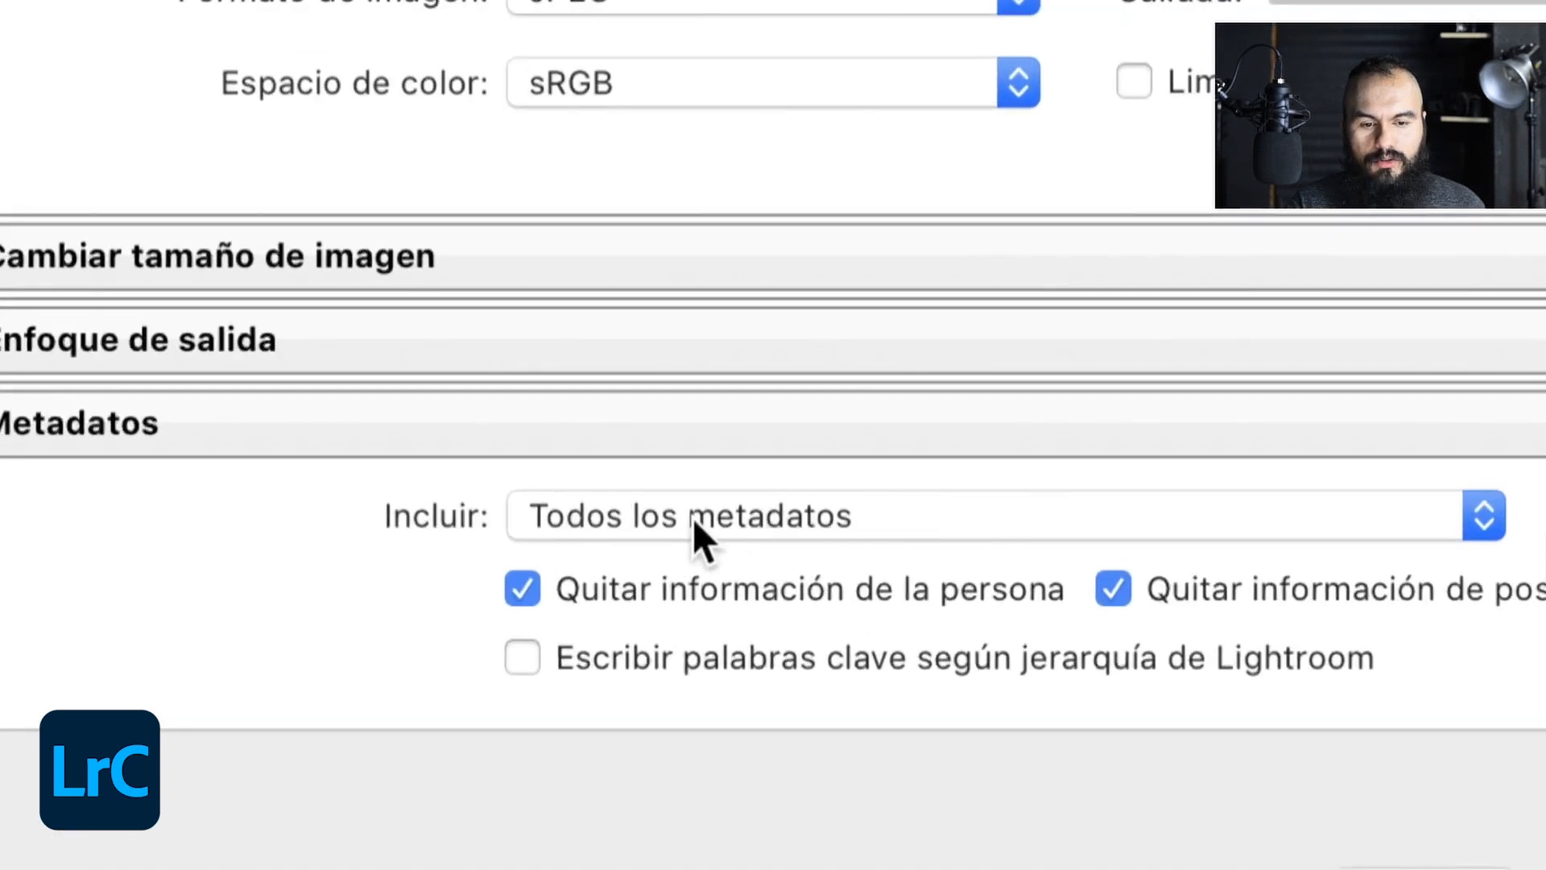
# - Include only the copyright metadata (Sólo copyright) in the export and export the 14 photos
pyautogui.click(714, 523)
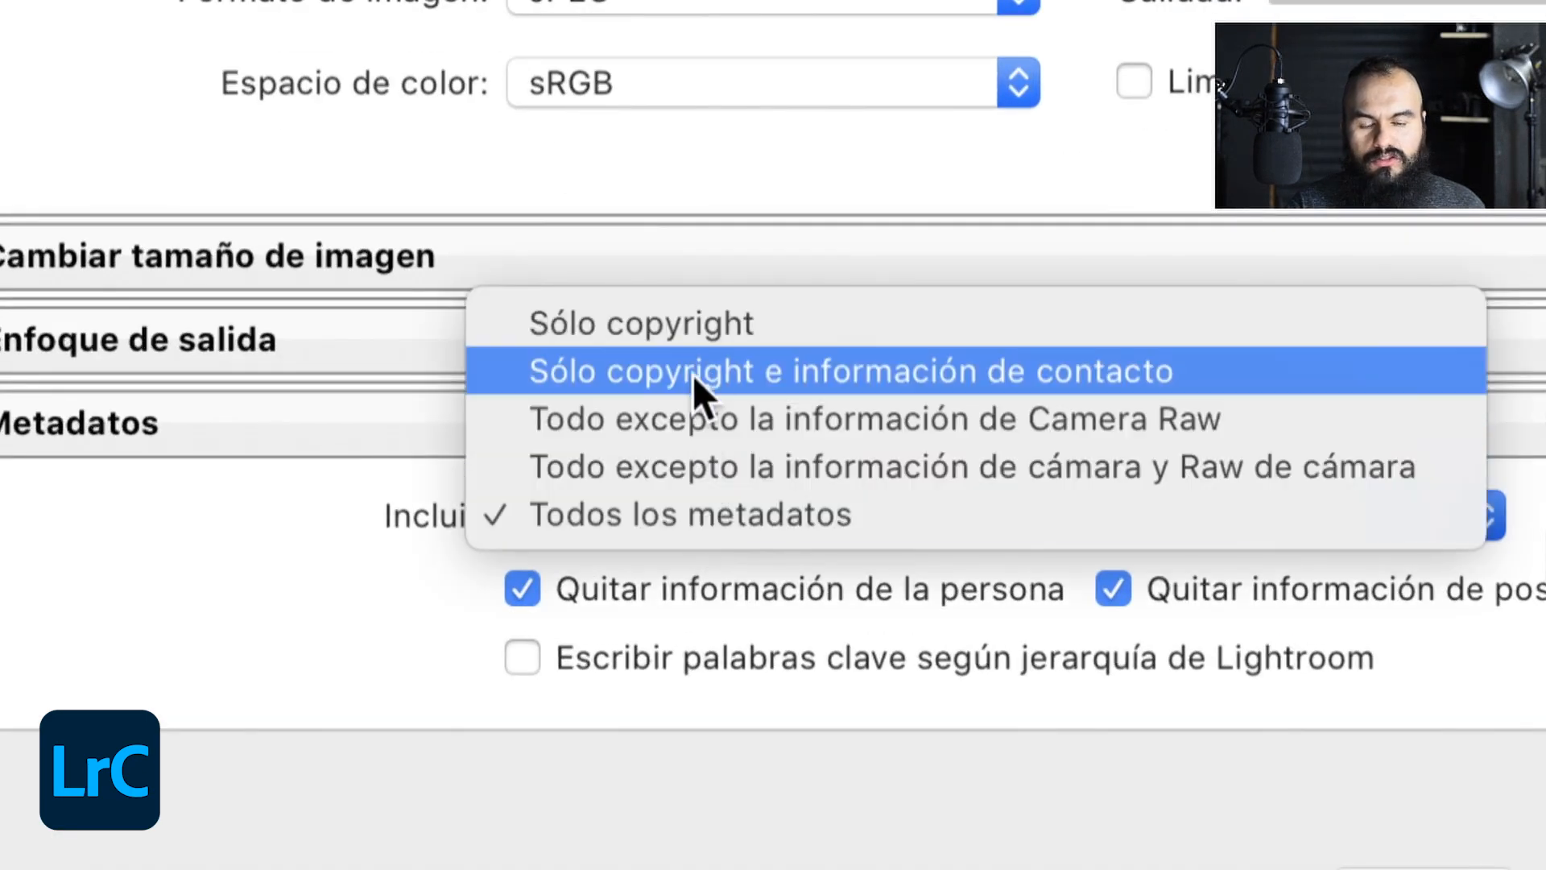
pyautogui.click(630, 330)
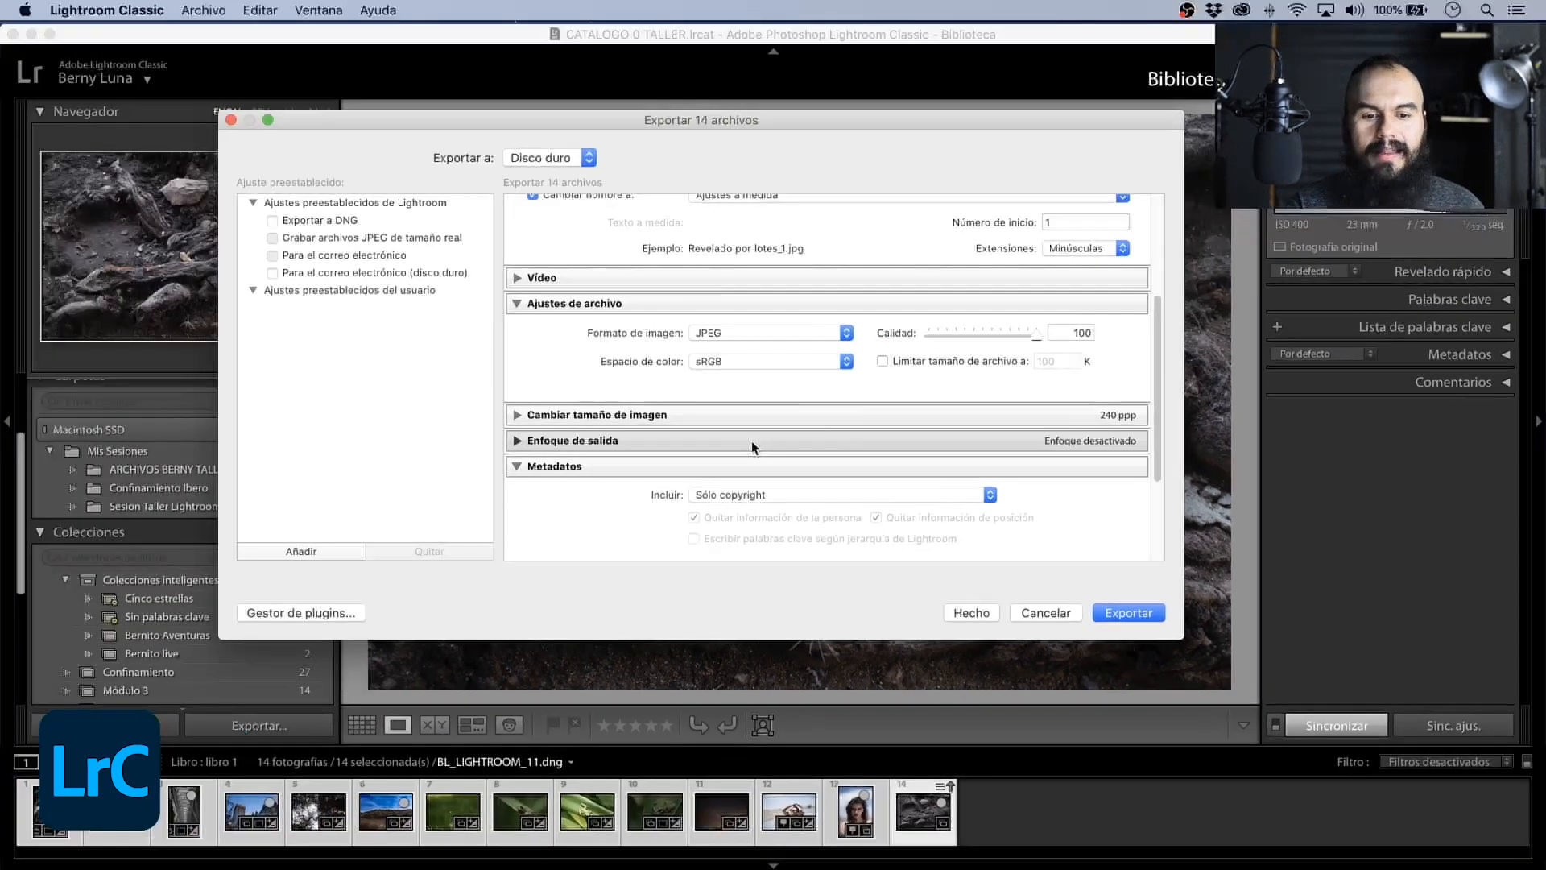
pyautogui.scroll(-3, 737, 441)
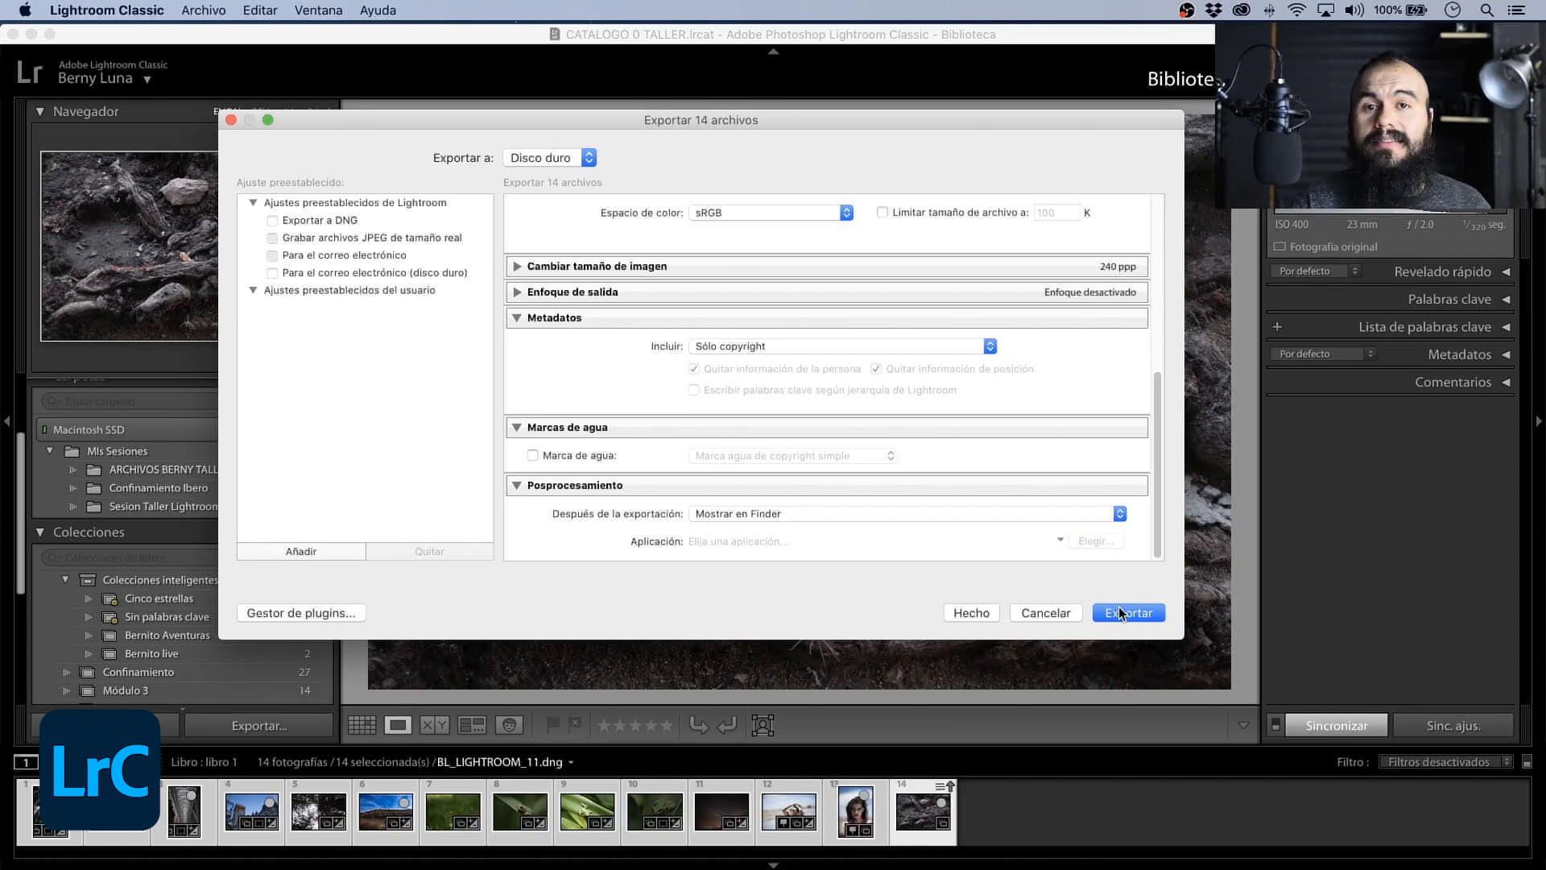
pyautogui.click(1118, 606)
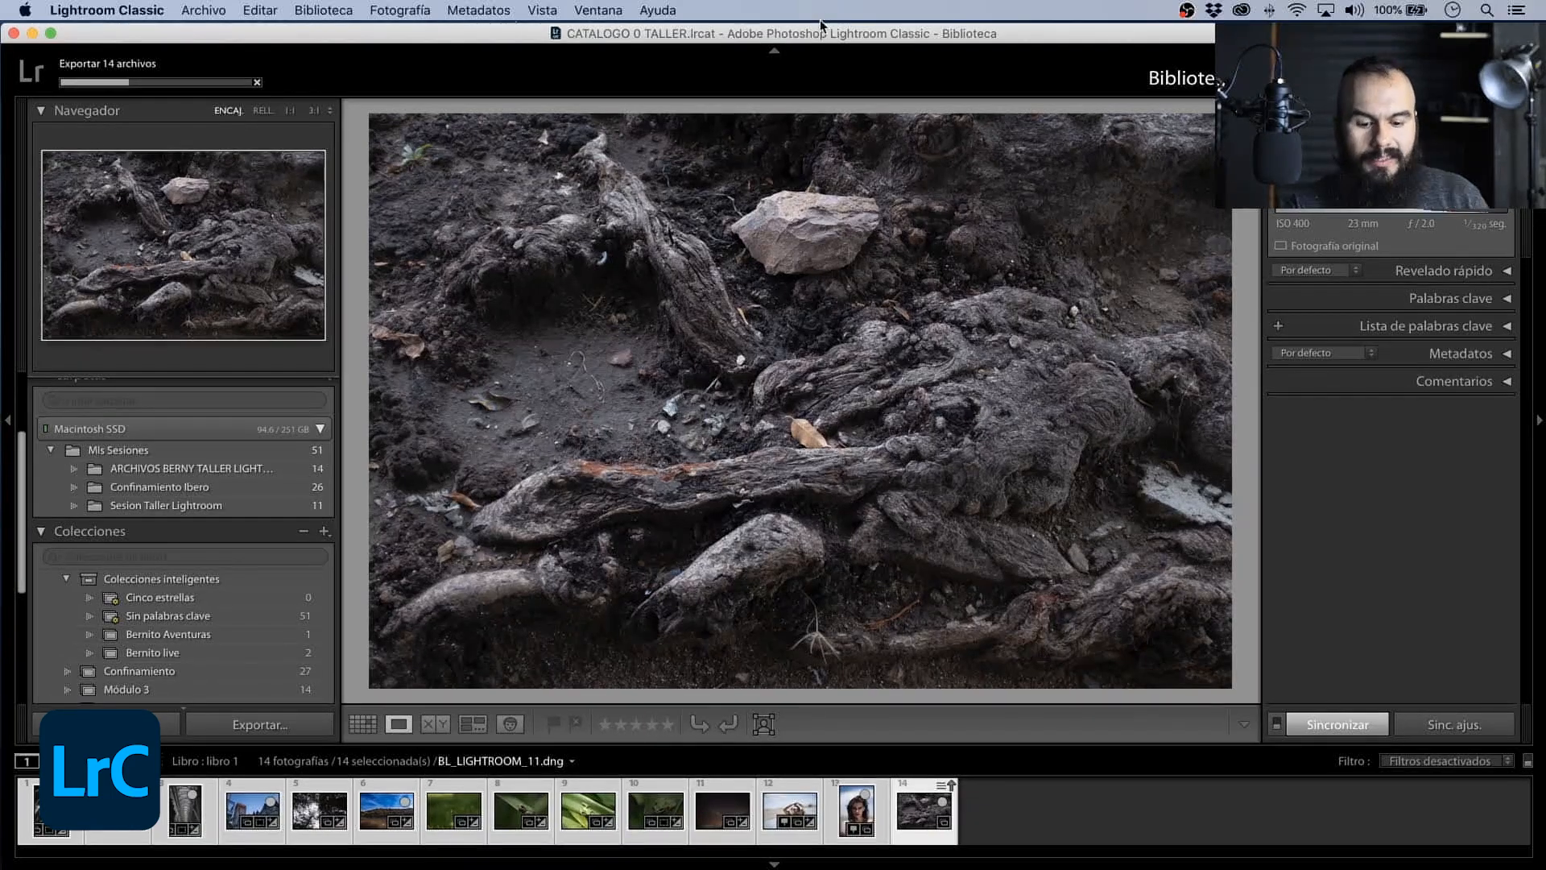
# - Hide Lightroom, open the Exportación por lotes folder on the desktop and look through the exported photos
pyautogui.press('super+h')
pyautogui.click(1175, 158)
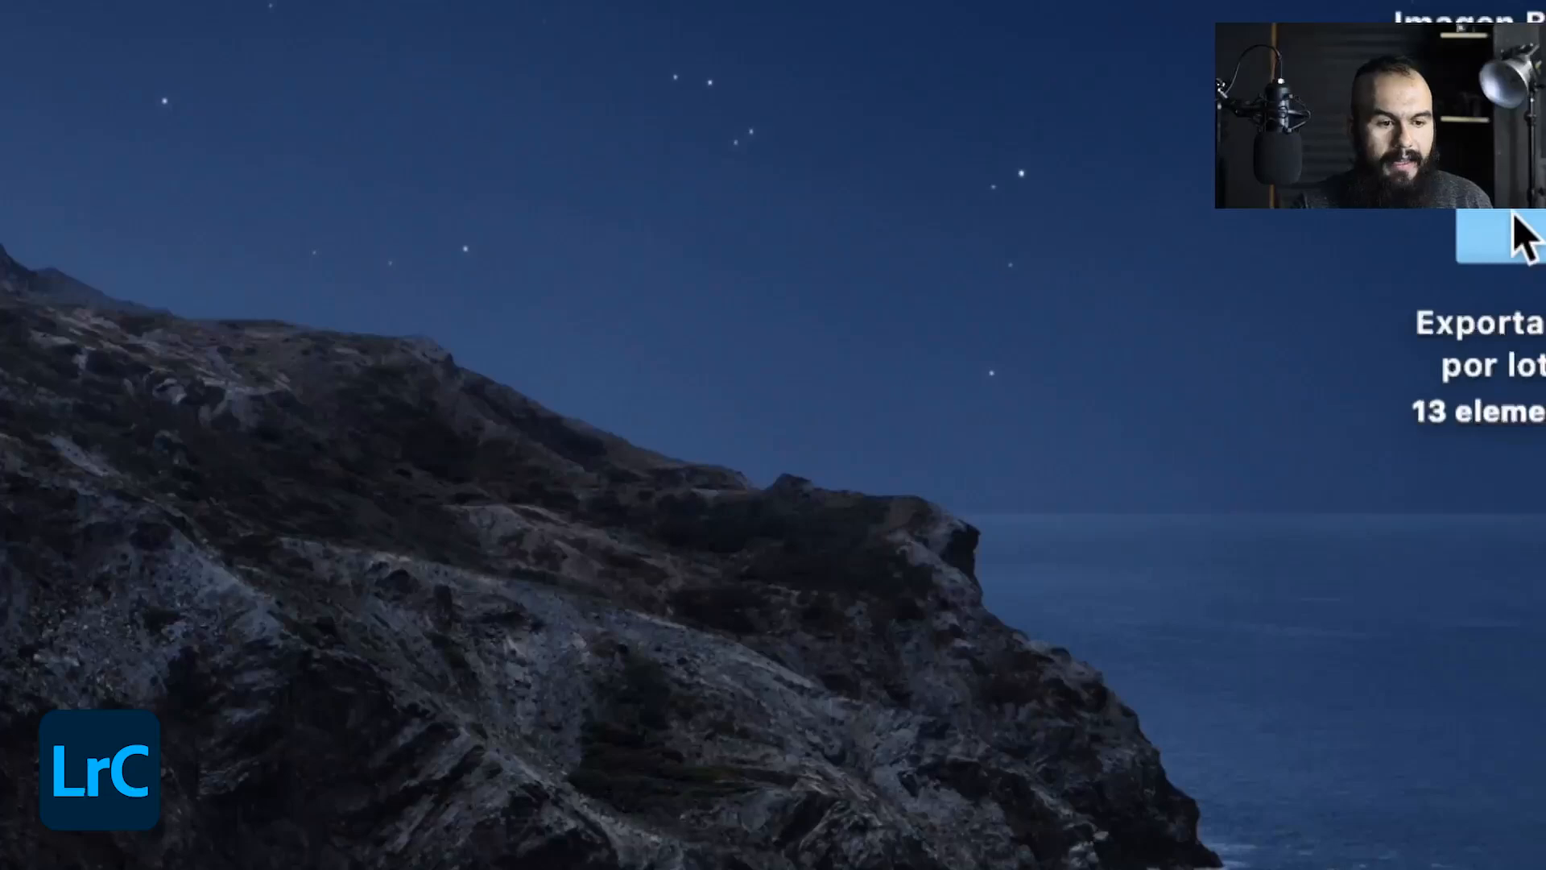
pyautogui.doubleClick(1513, 216)
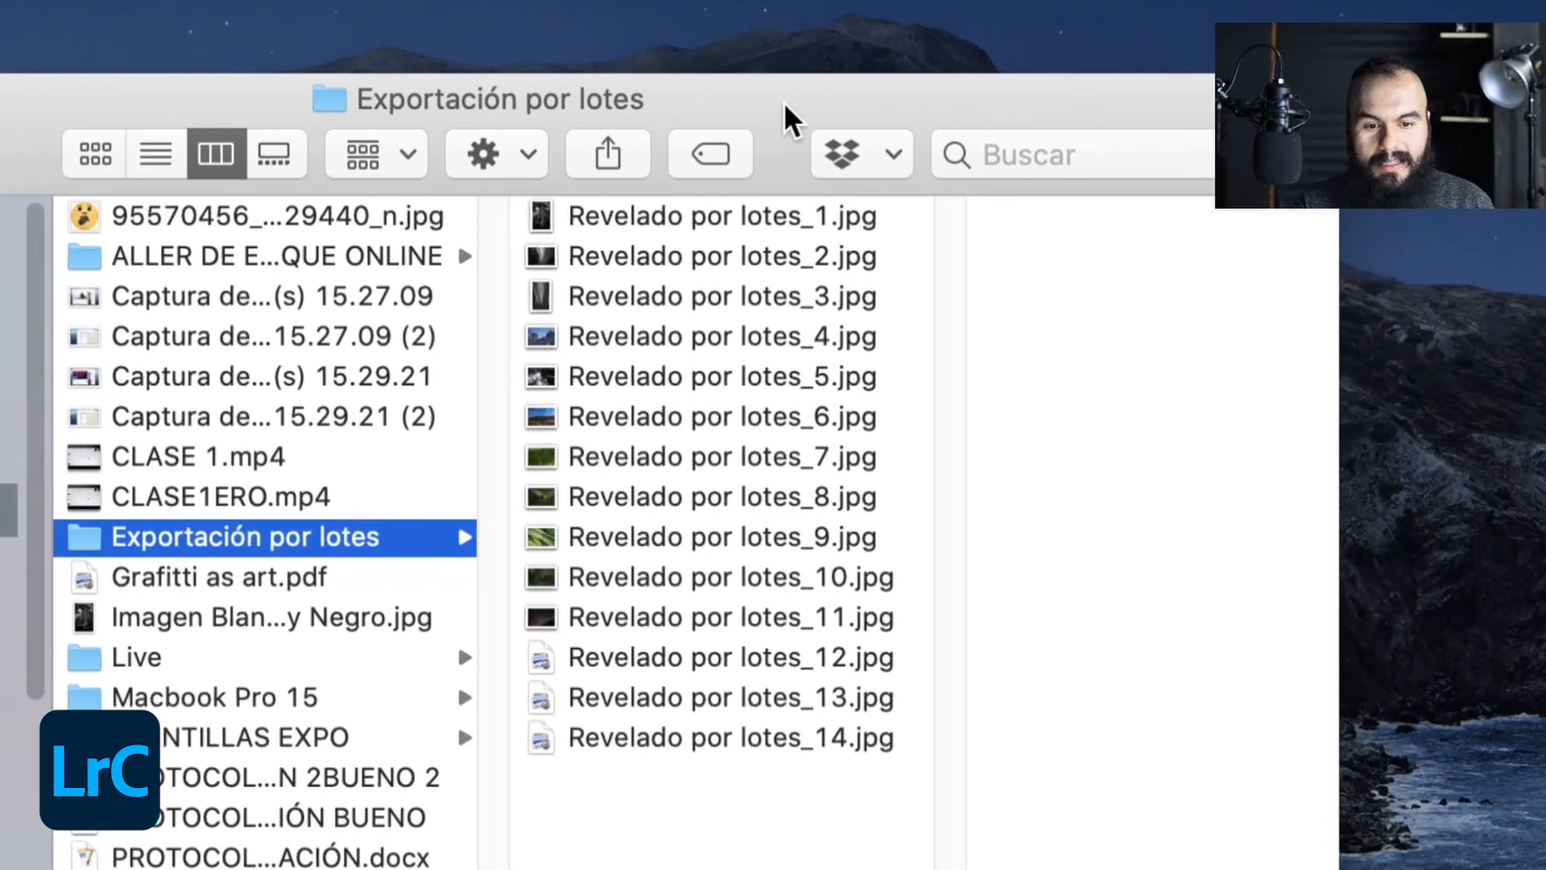
pyautogui.press('Right')
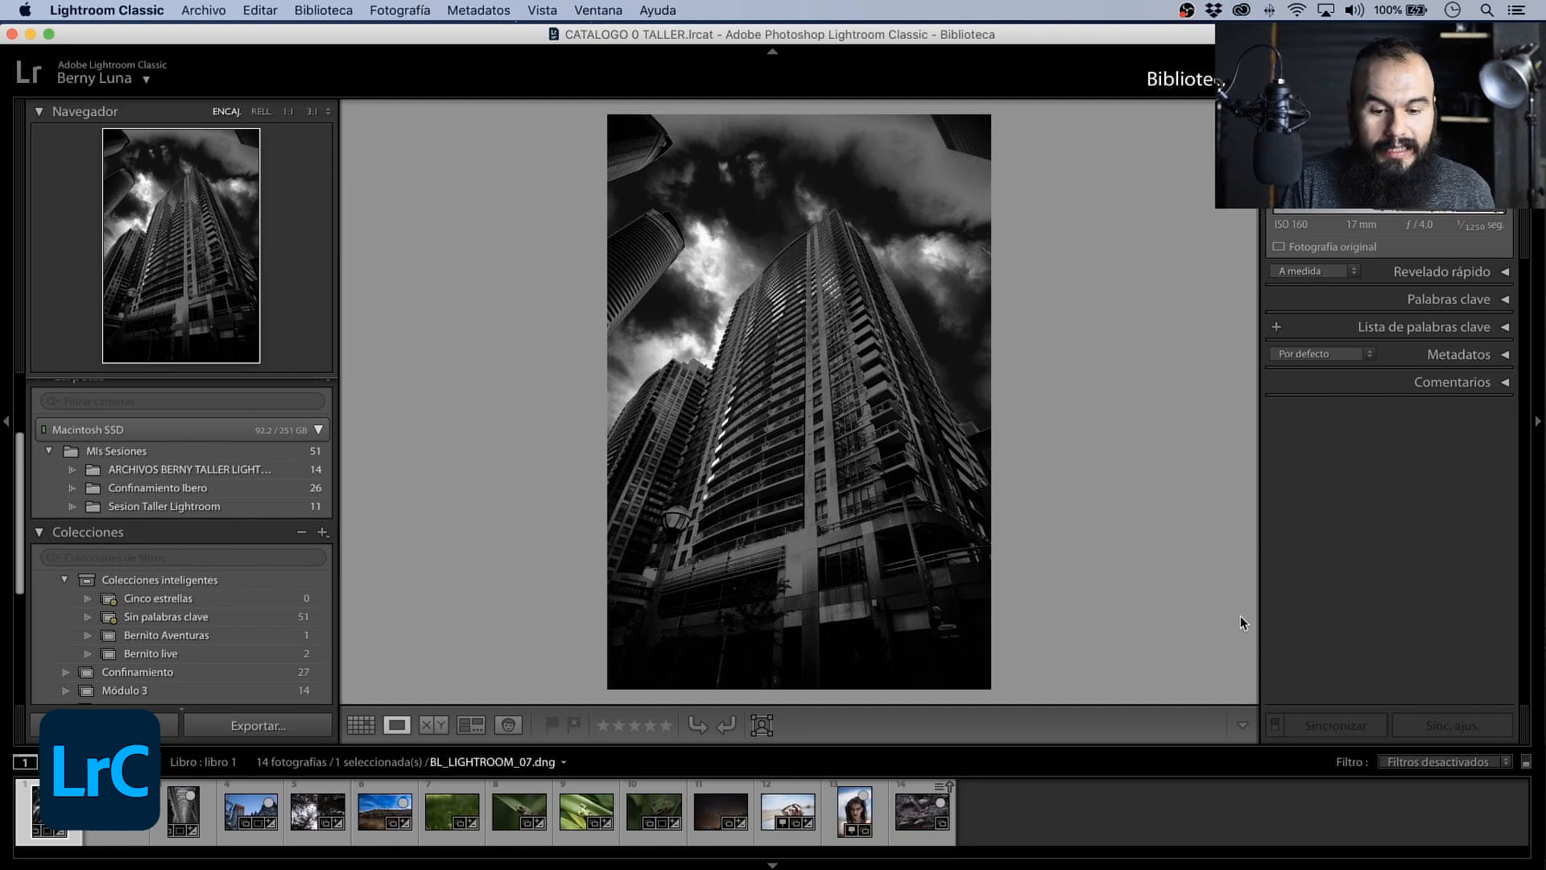
# - Develop BL_LIGHTROOM_11.dng in black and white with exposure +0.60, contrast +100, highlights -20, shadows +30, whites +38 and blacks -17
pyautogui.click(1087, 818)
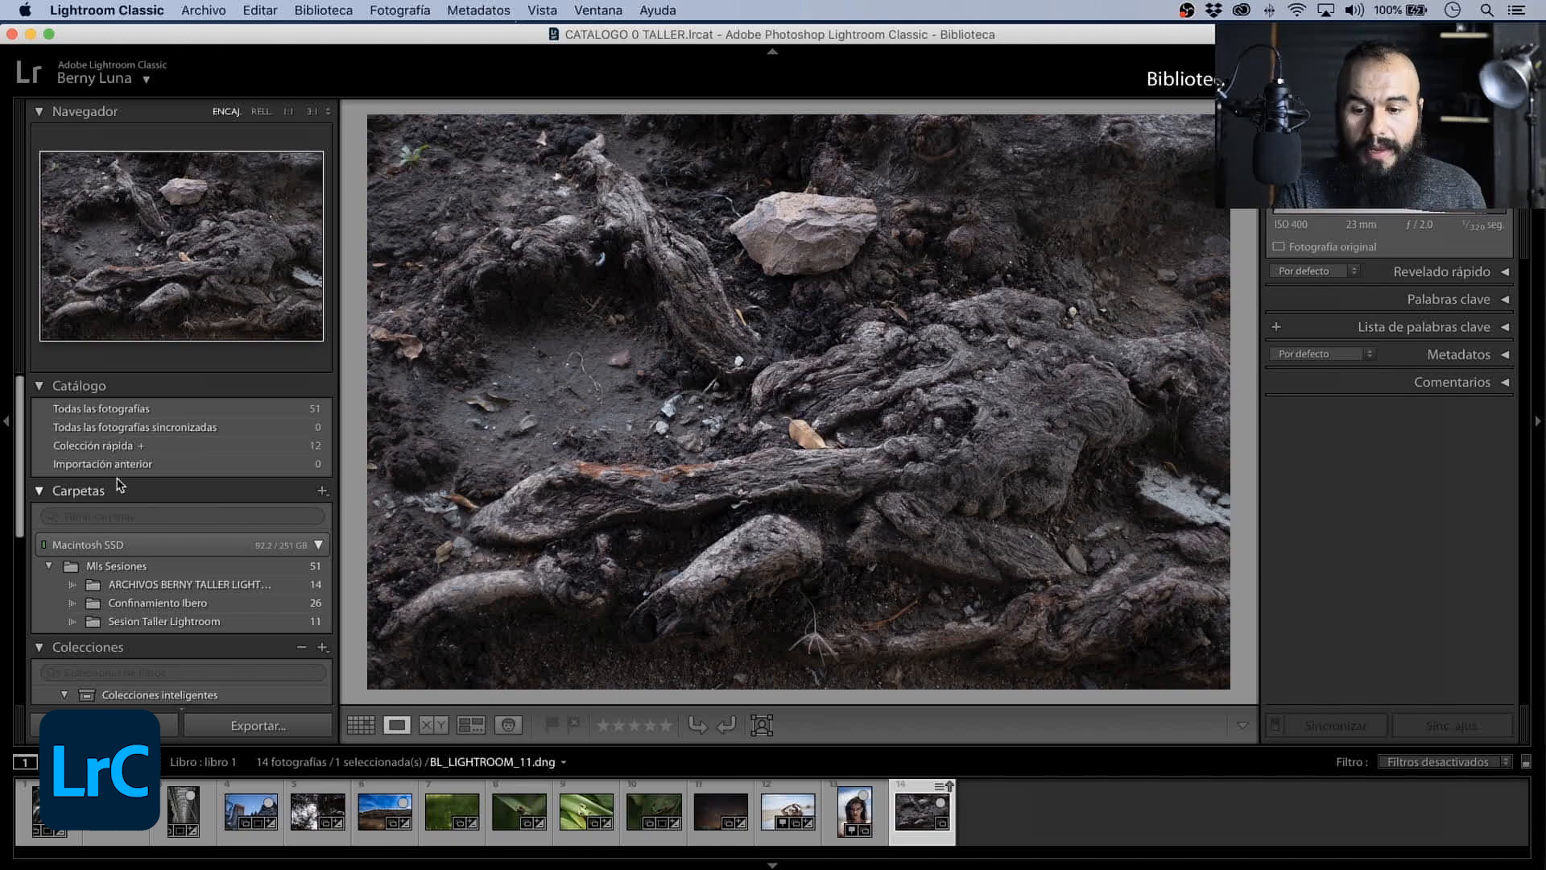
pyautogui.scroll(-1, 105, 492)
pyautogui.scroll(1, 105, 492)
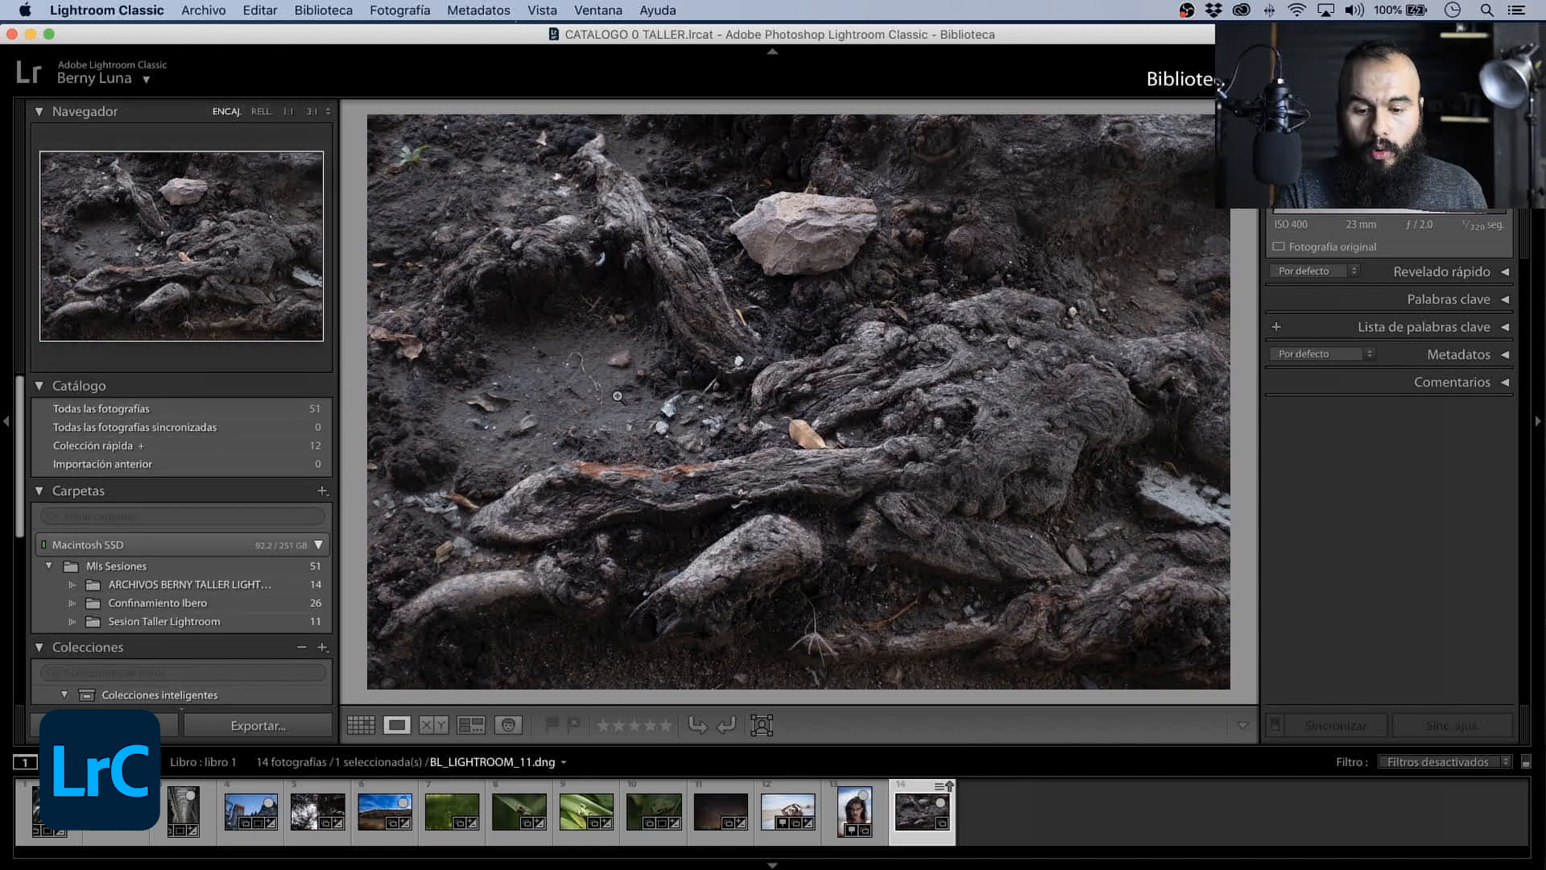
pyautogui.press('d')
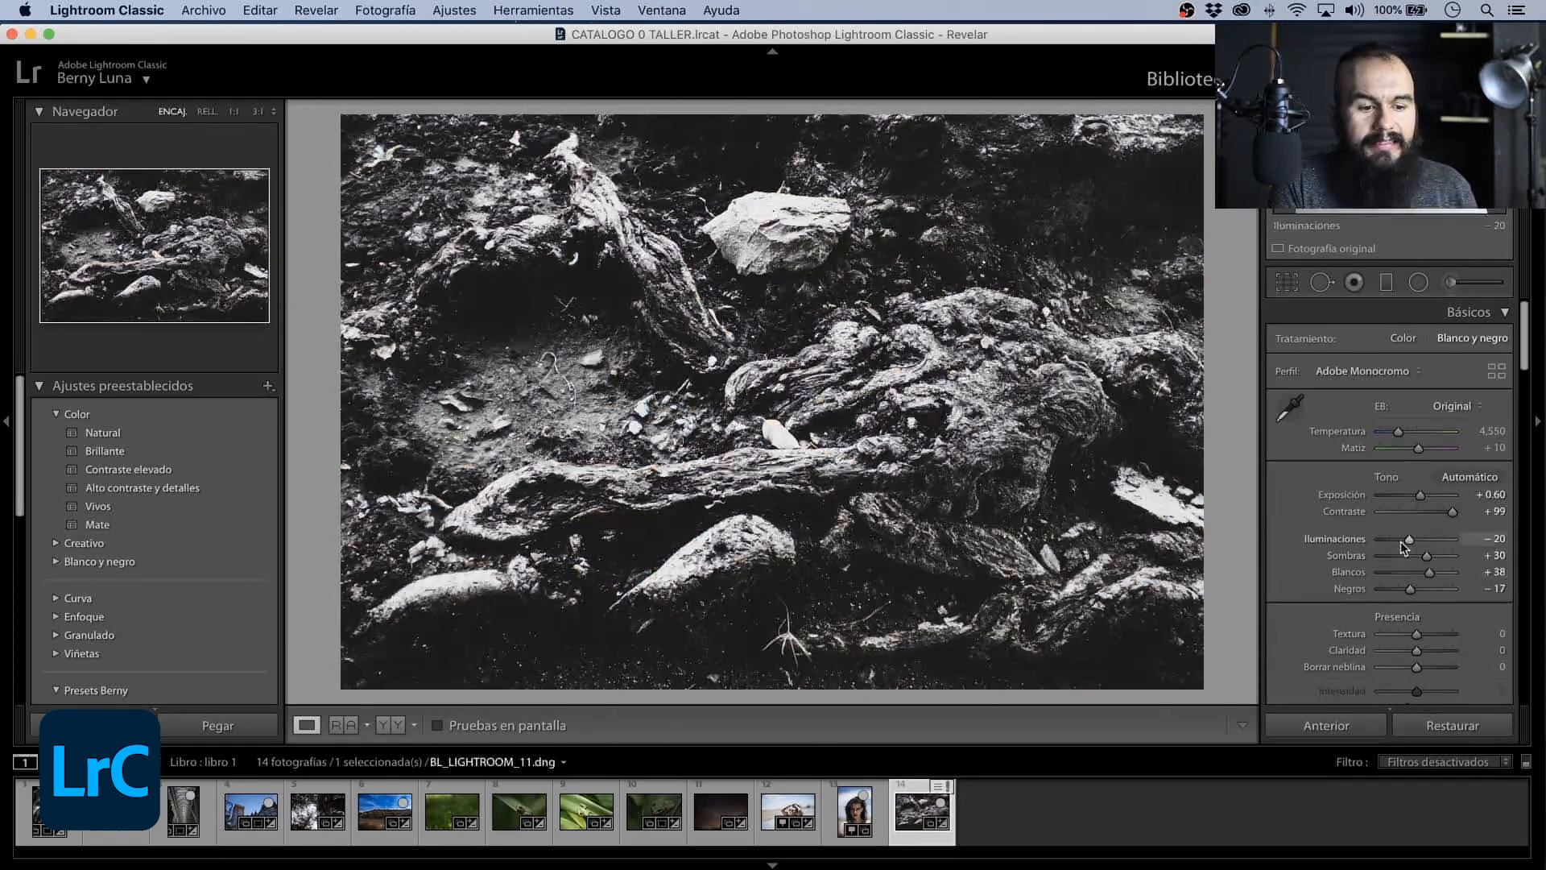
pyautogui.moveTo(1444, 515); pyautogui.dragTo(1454, 516)
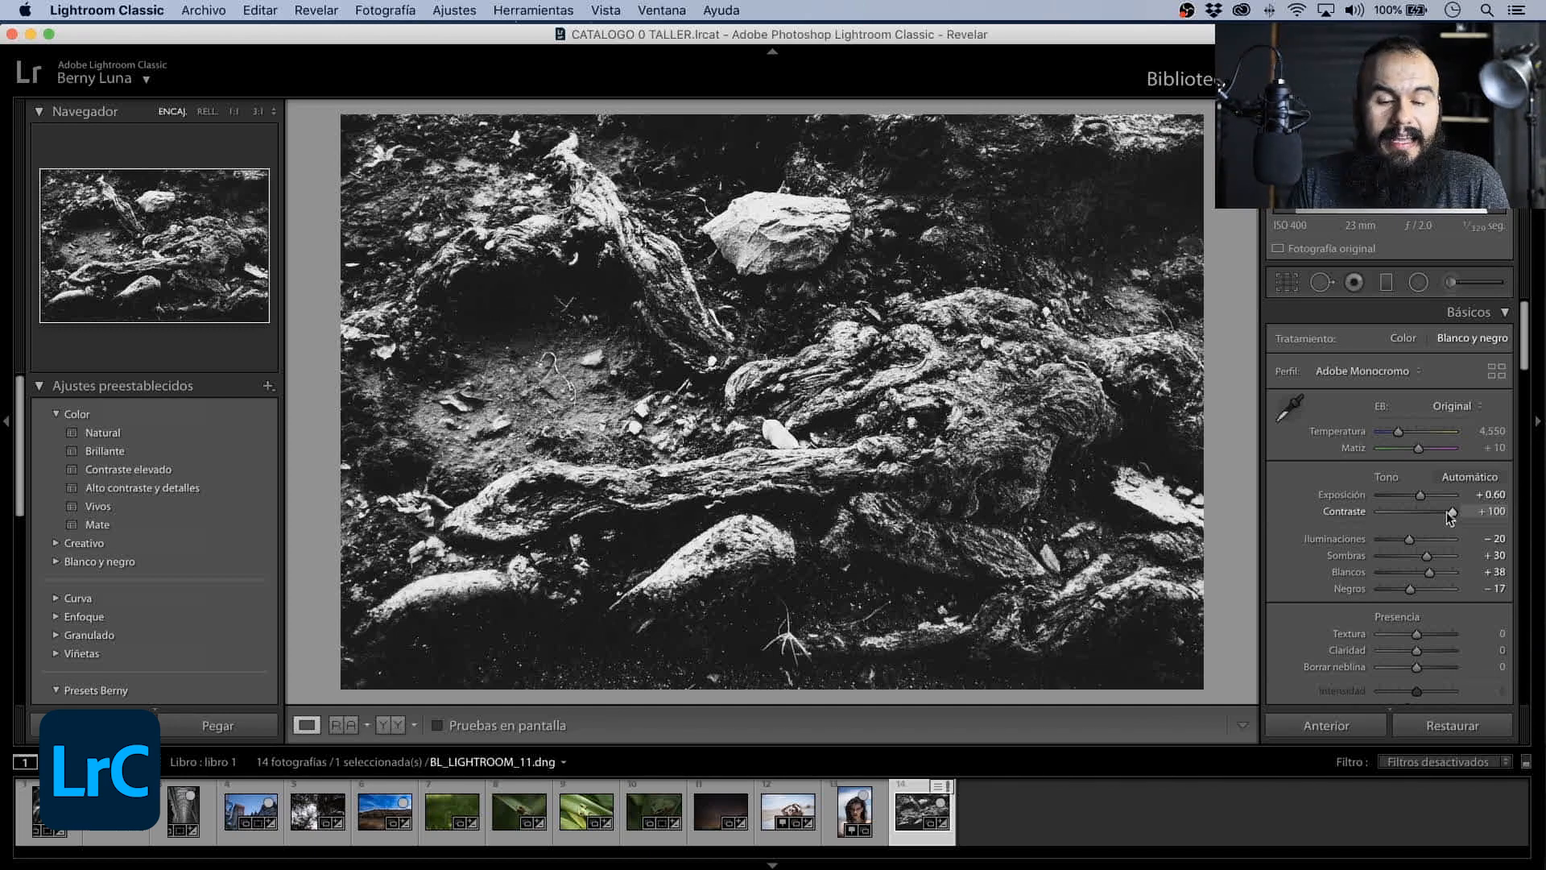
# - Export the developed photo with the Exportar a DNG preset, choosing Escritorio as the destination folder
pyautogui.rightClick(910, 803)
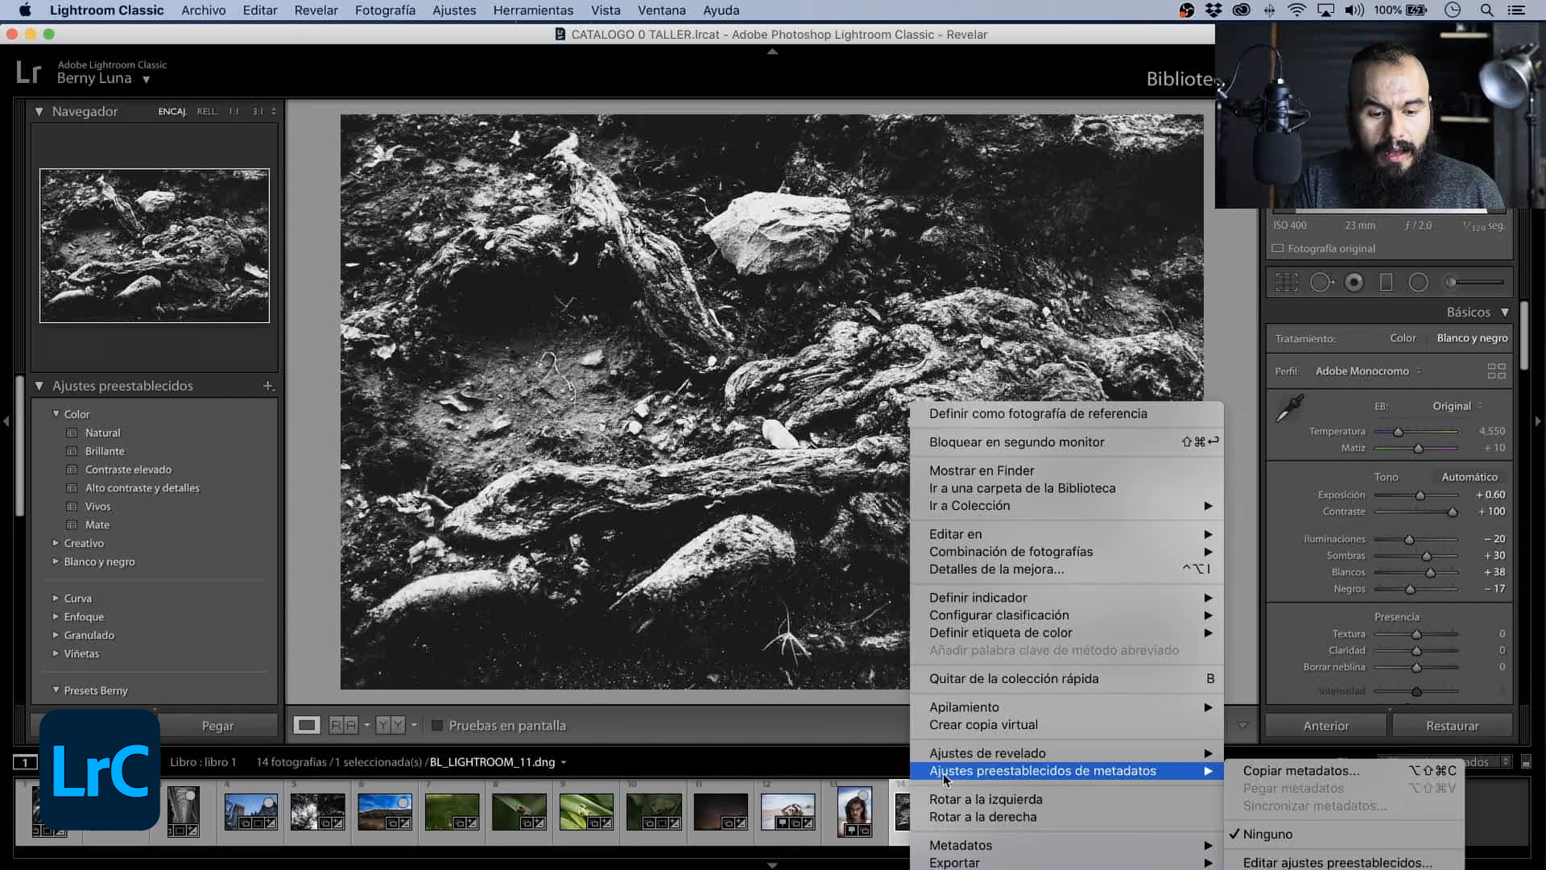
pyautogui.moveTo(1006, 861)
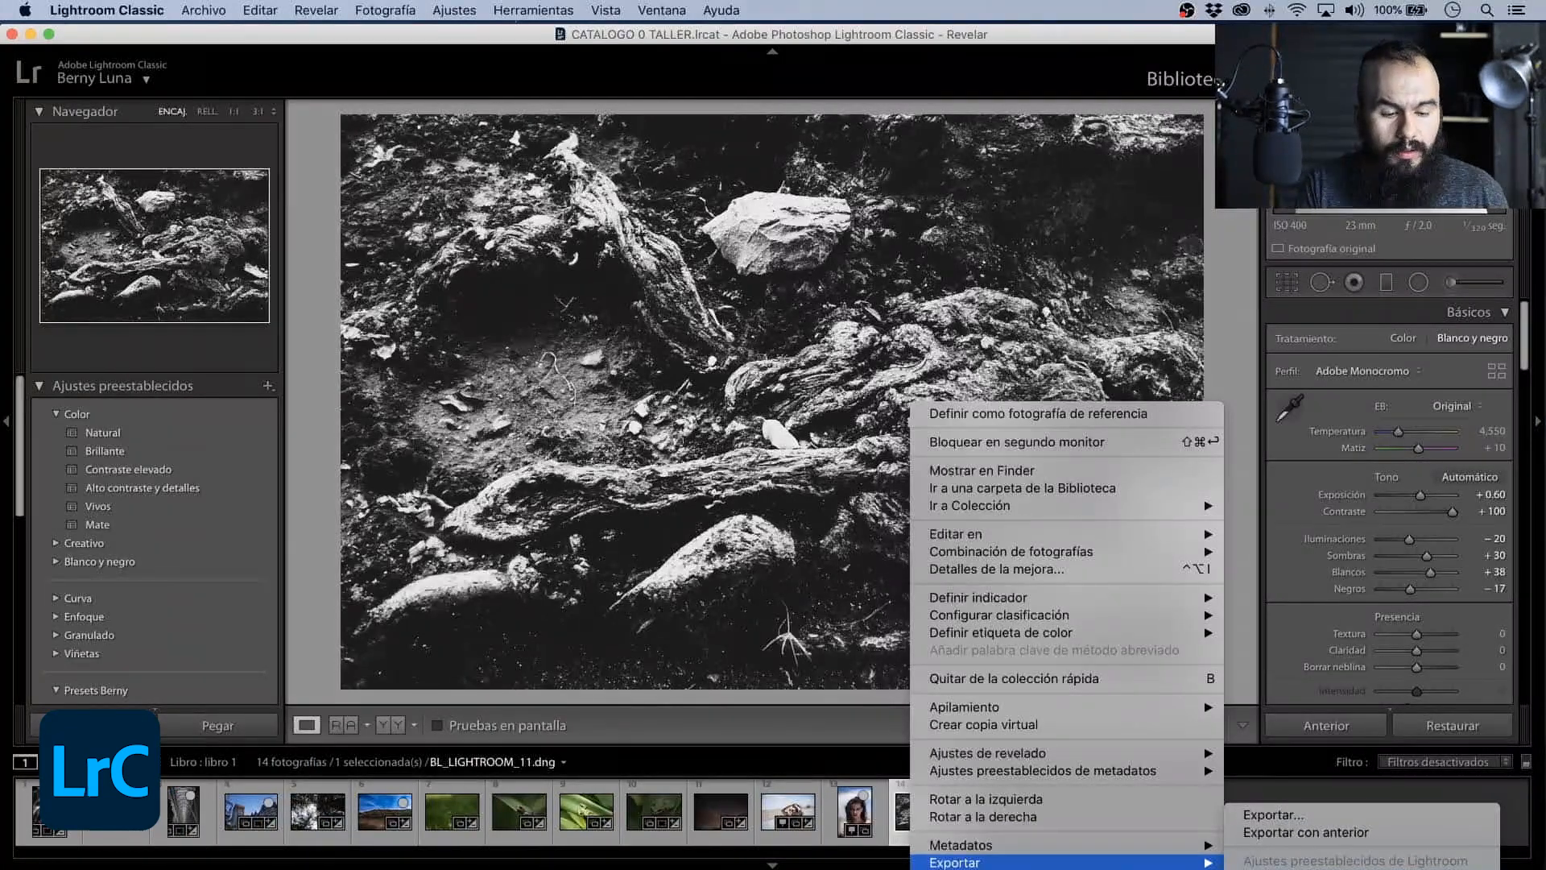
pyautogui.click(1333, 869)
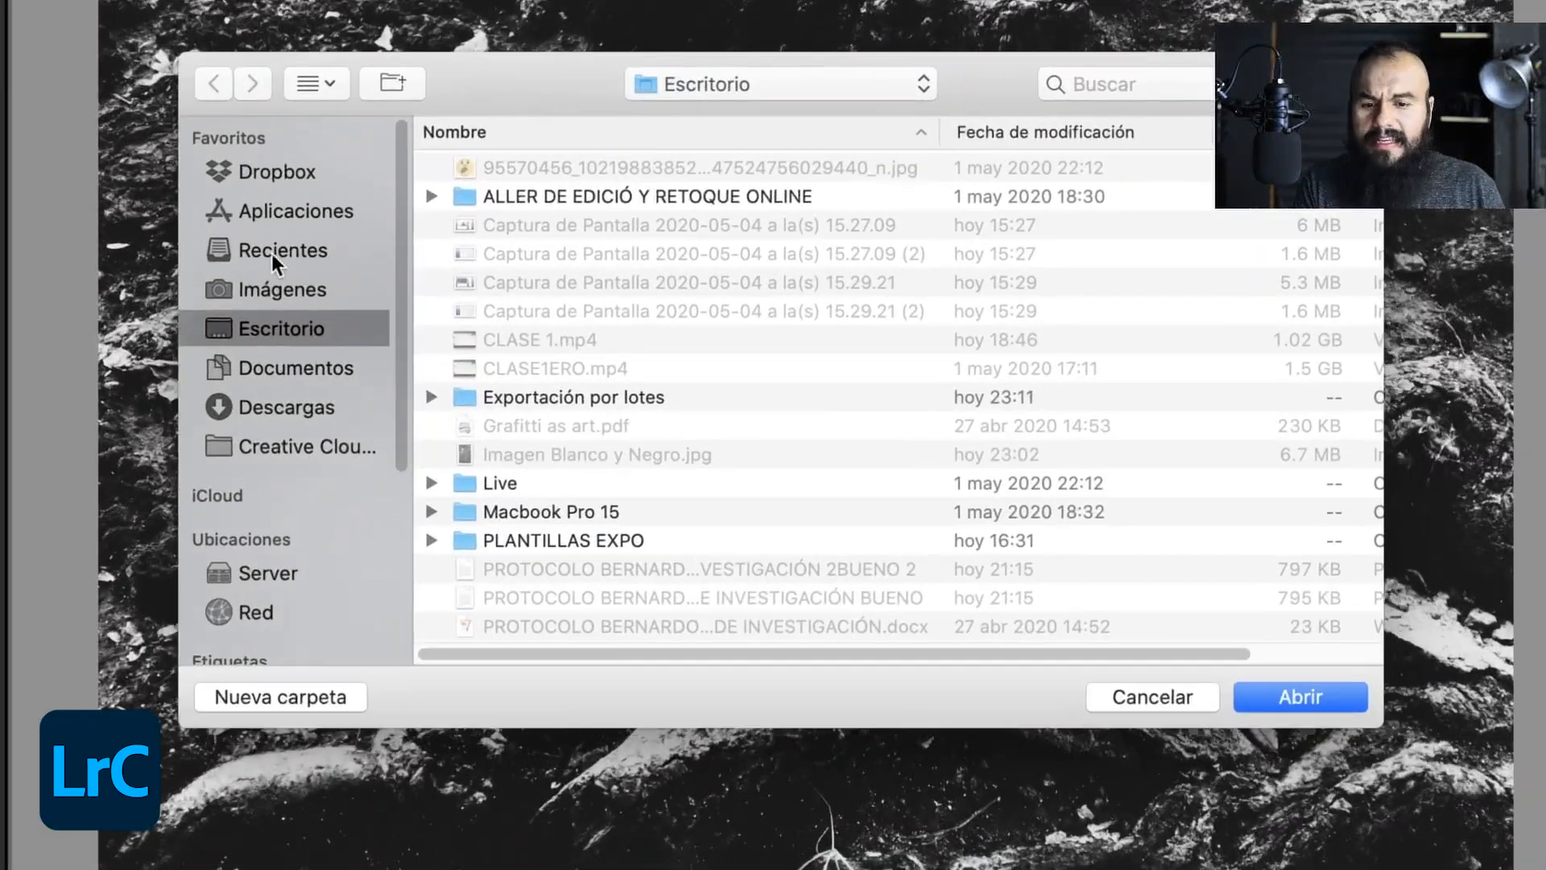
pyautogui.click(455, 300)
pyautogui.click(458, 324)
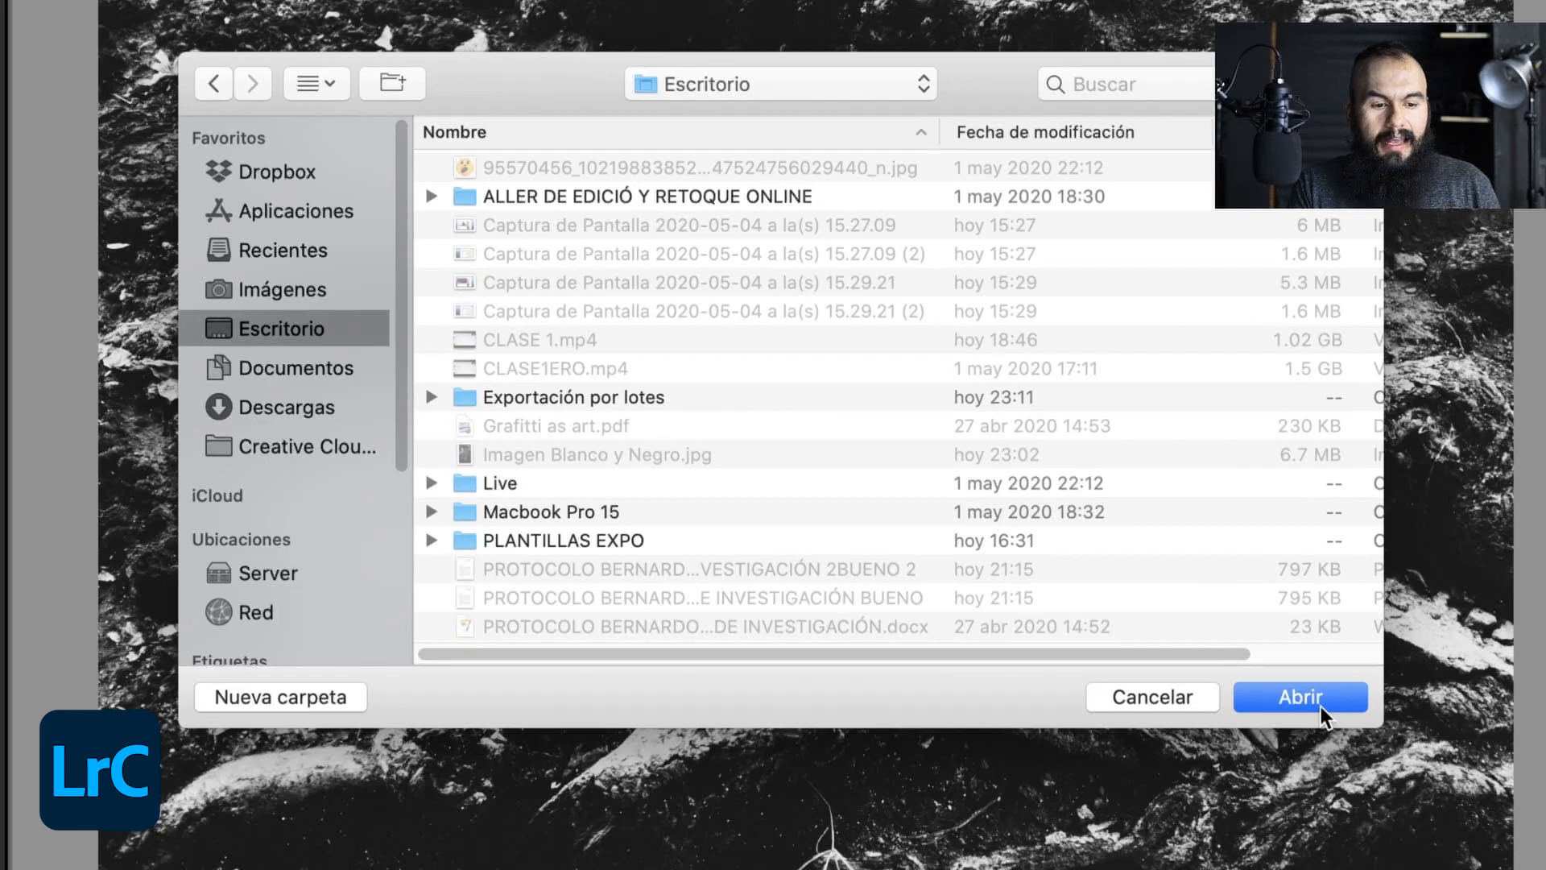
pyautogui.click(1299, 697)
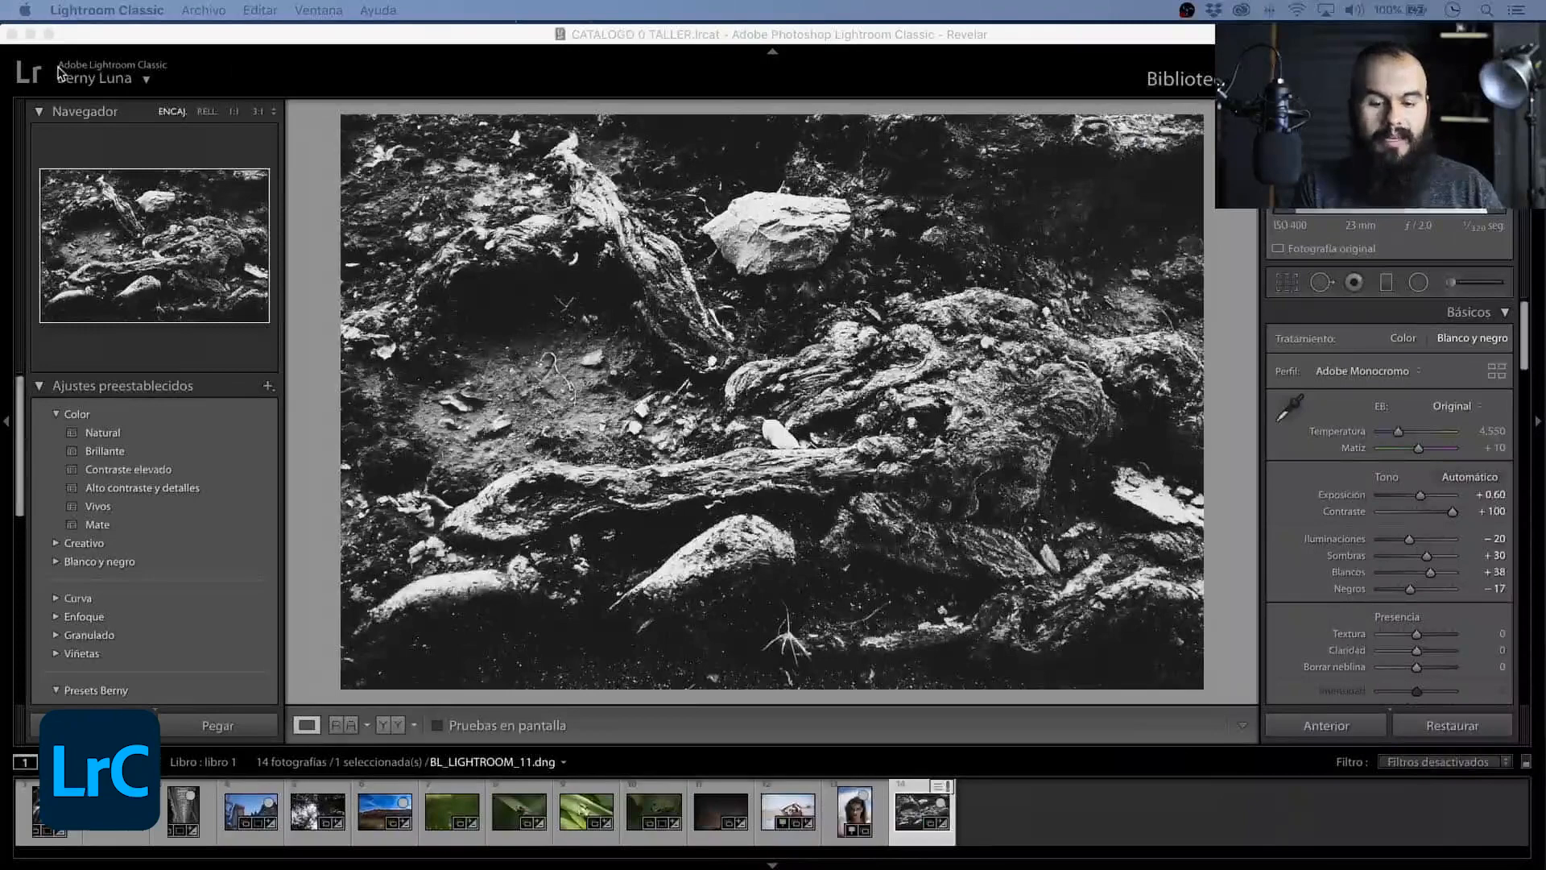
pyautogui.click(106, 69)
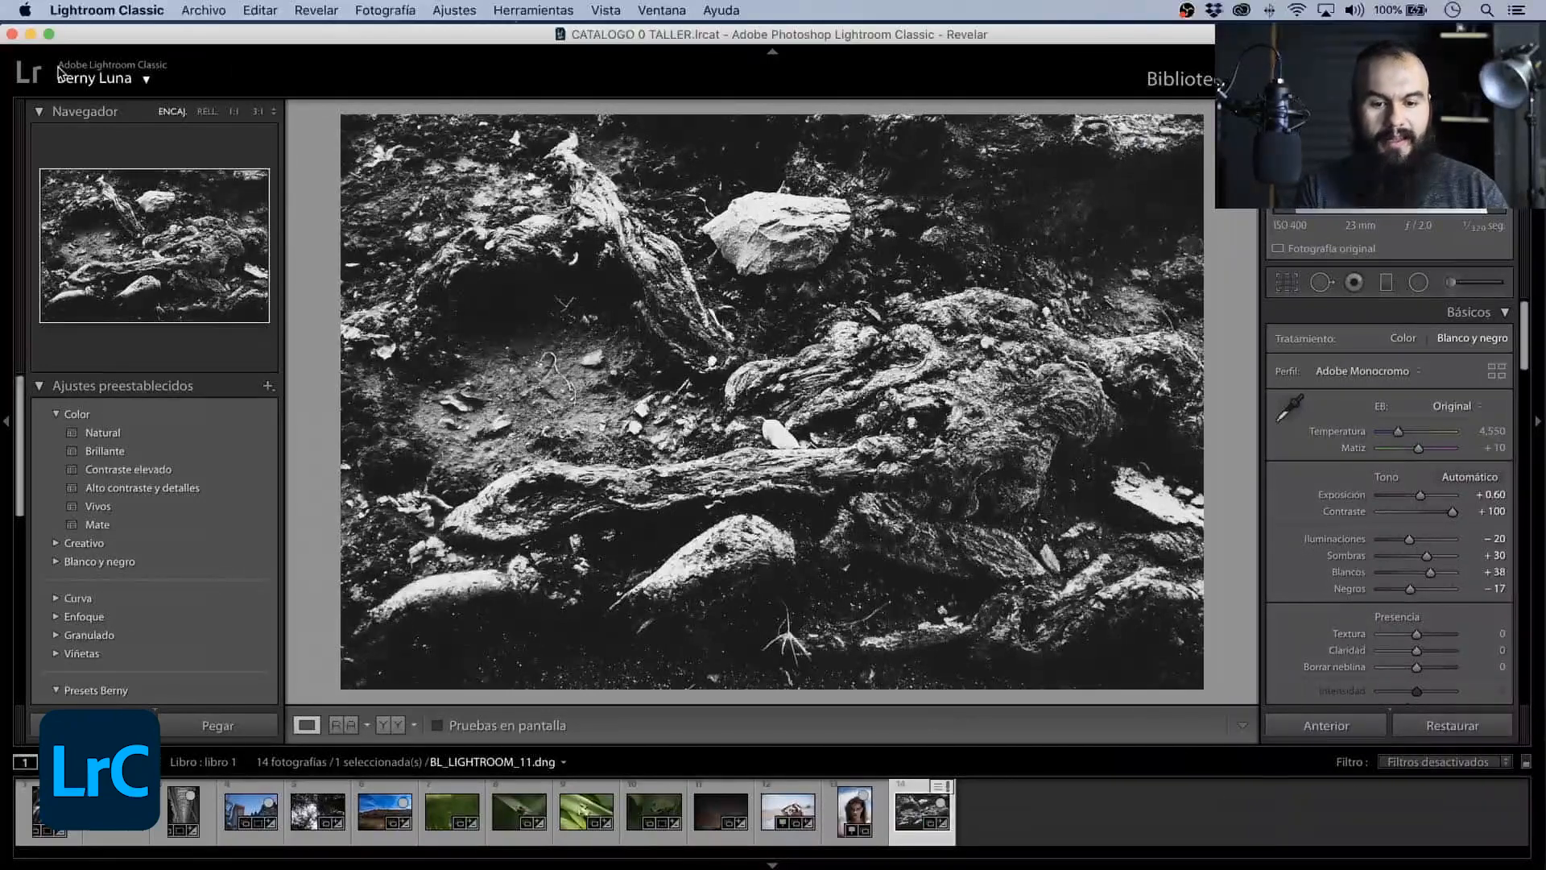
# - Hide Lightroom, preview the exported BL_LIGHTROOM_11.dng on the desktop and close the preview
pyautogui.press('super+h')
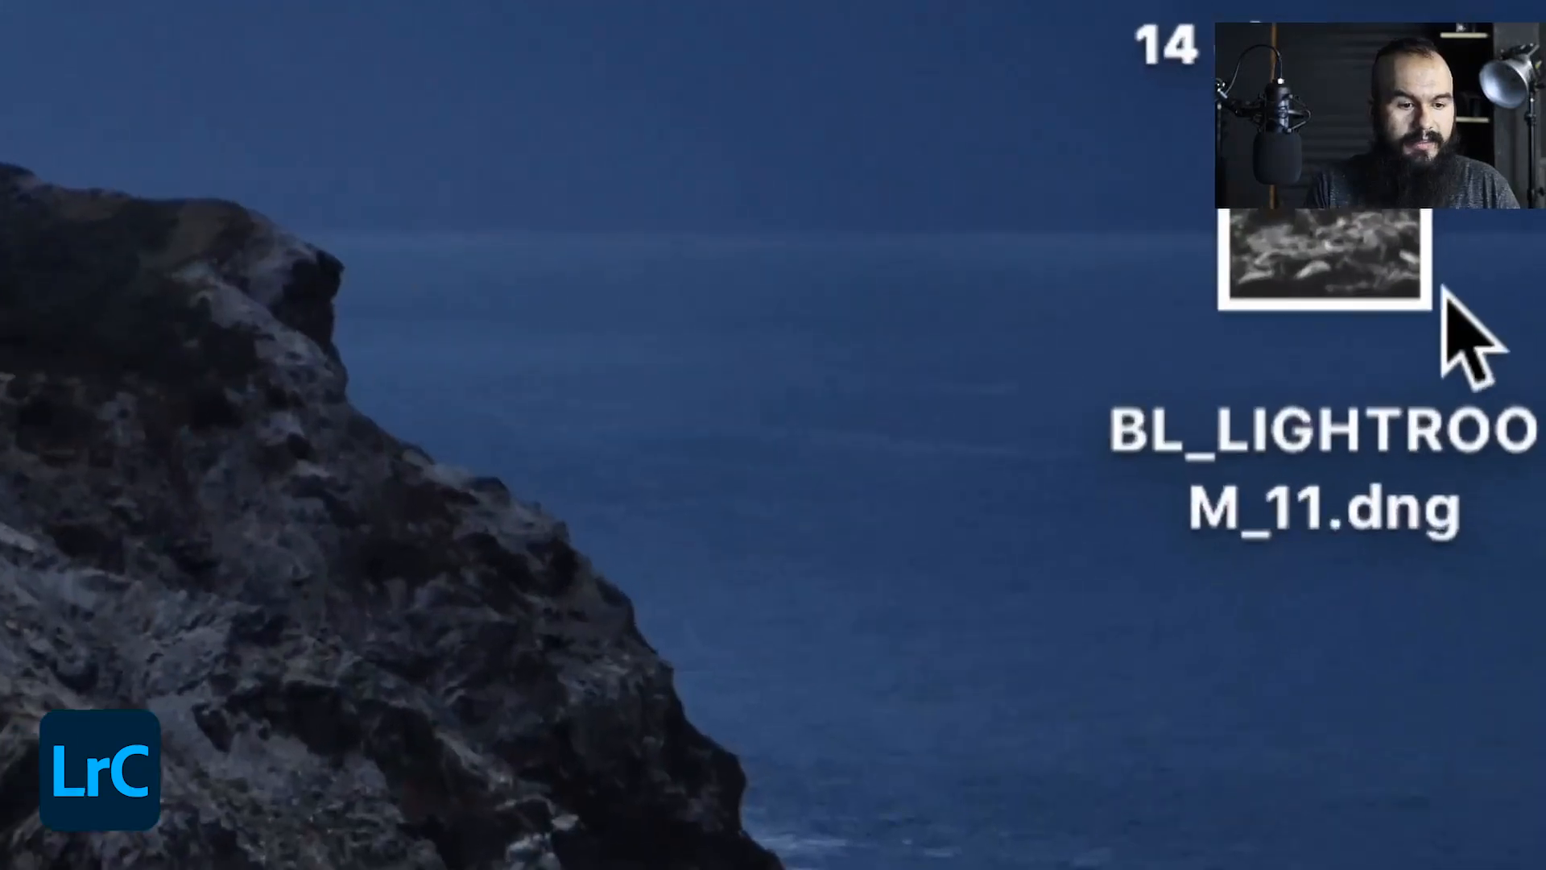
pyautogui.click(1515, 304)
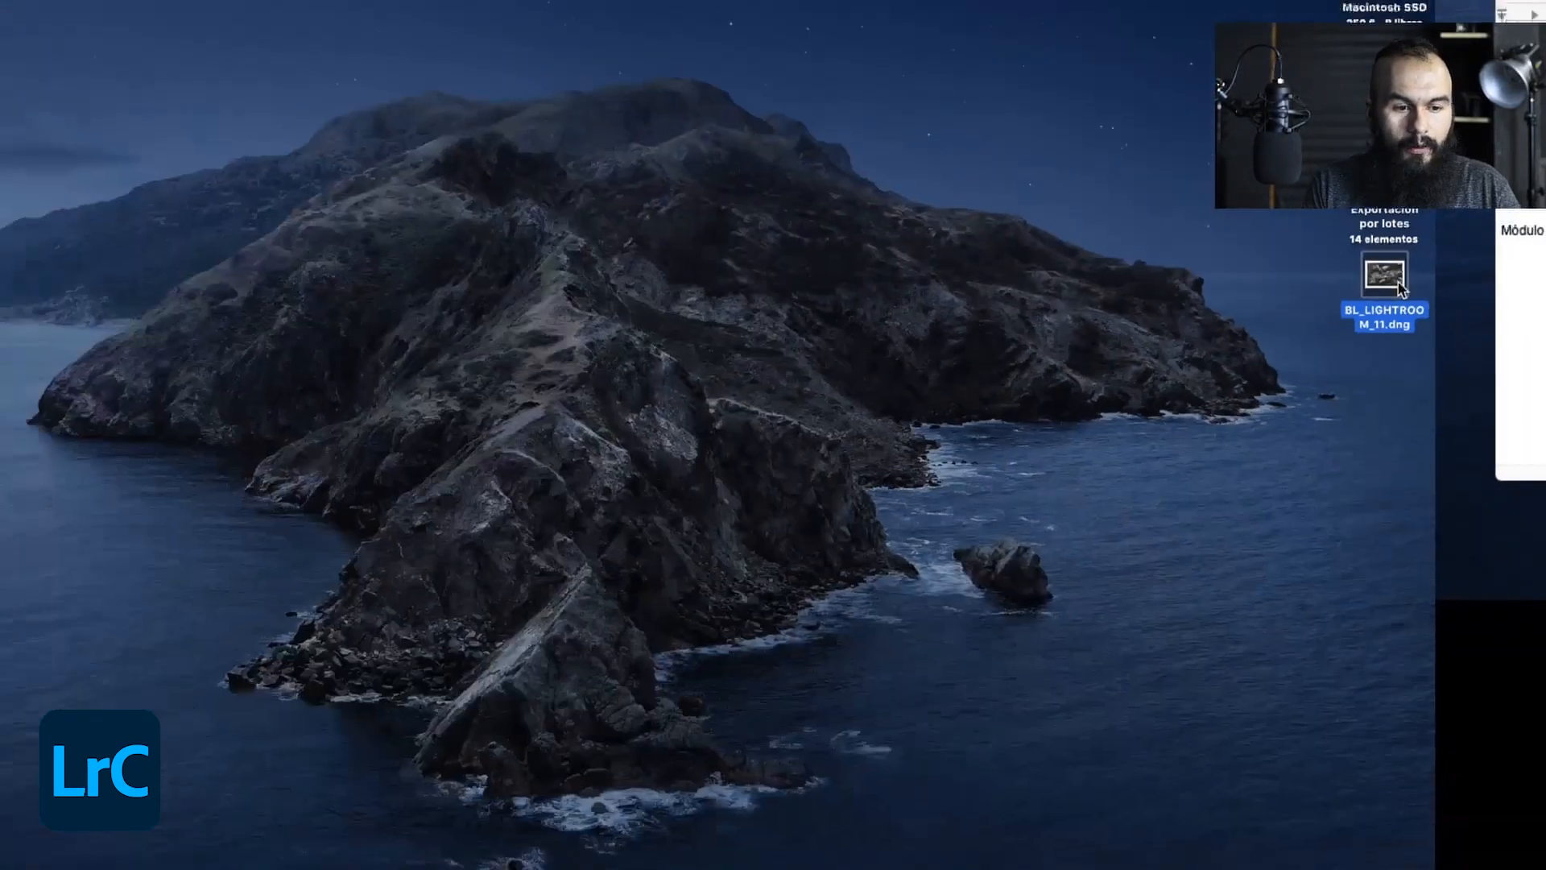
pyautogui.press('space')
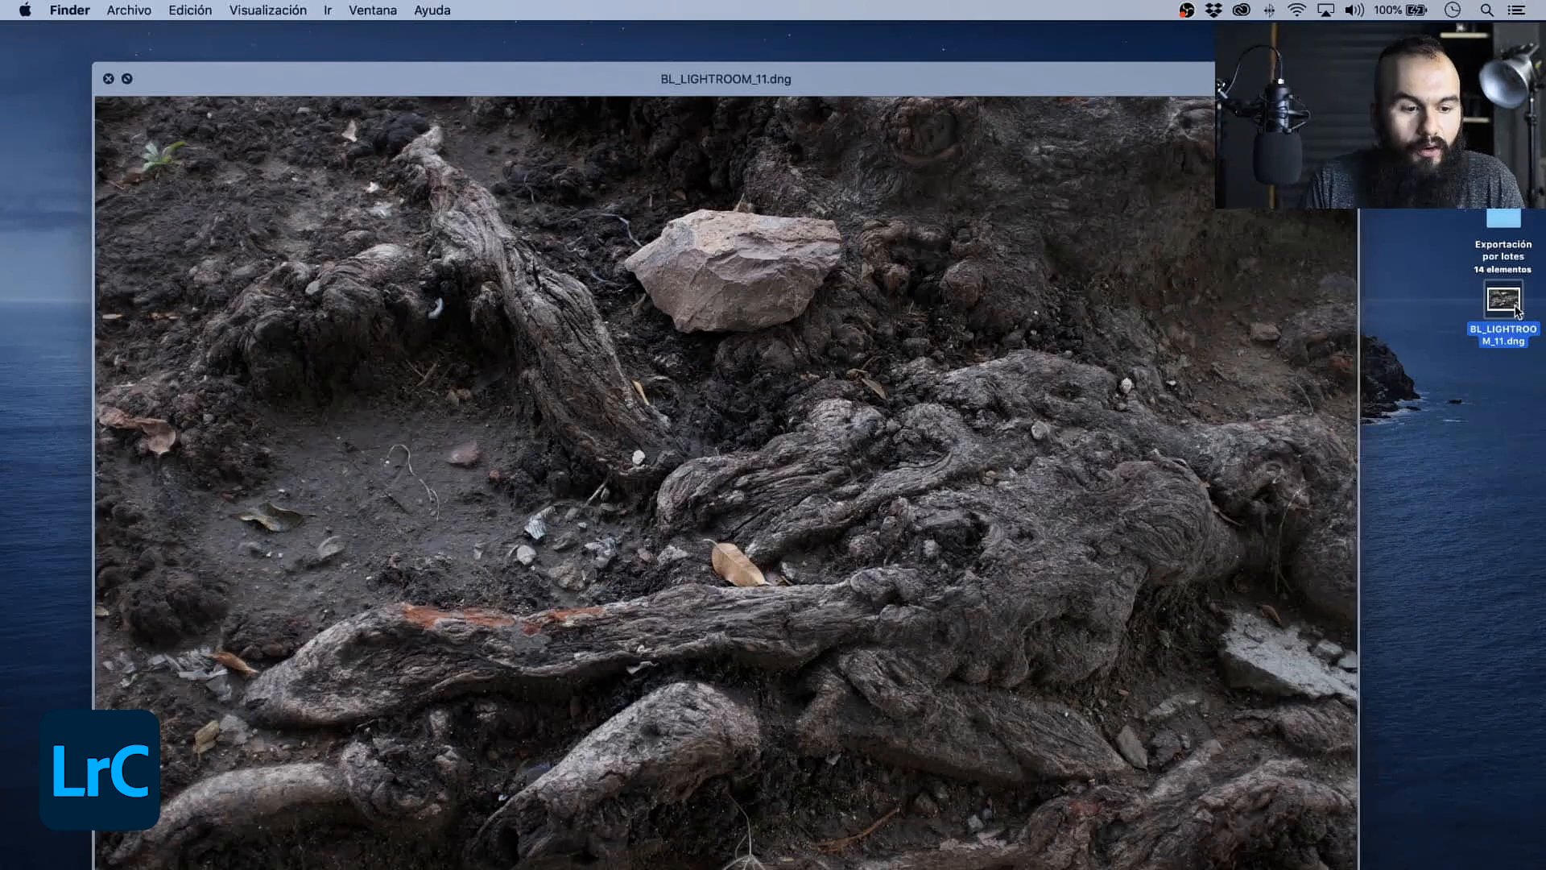
pyautogui.press('space')
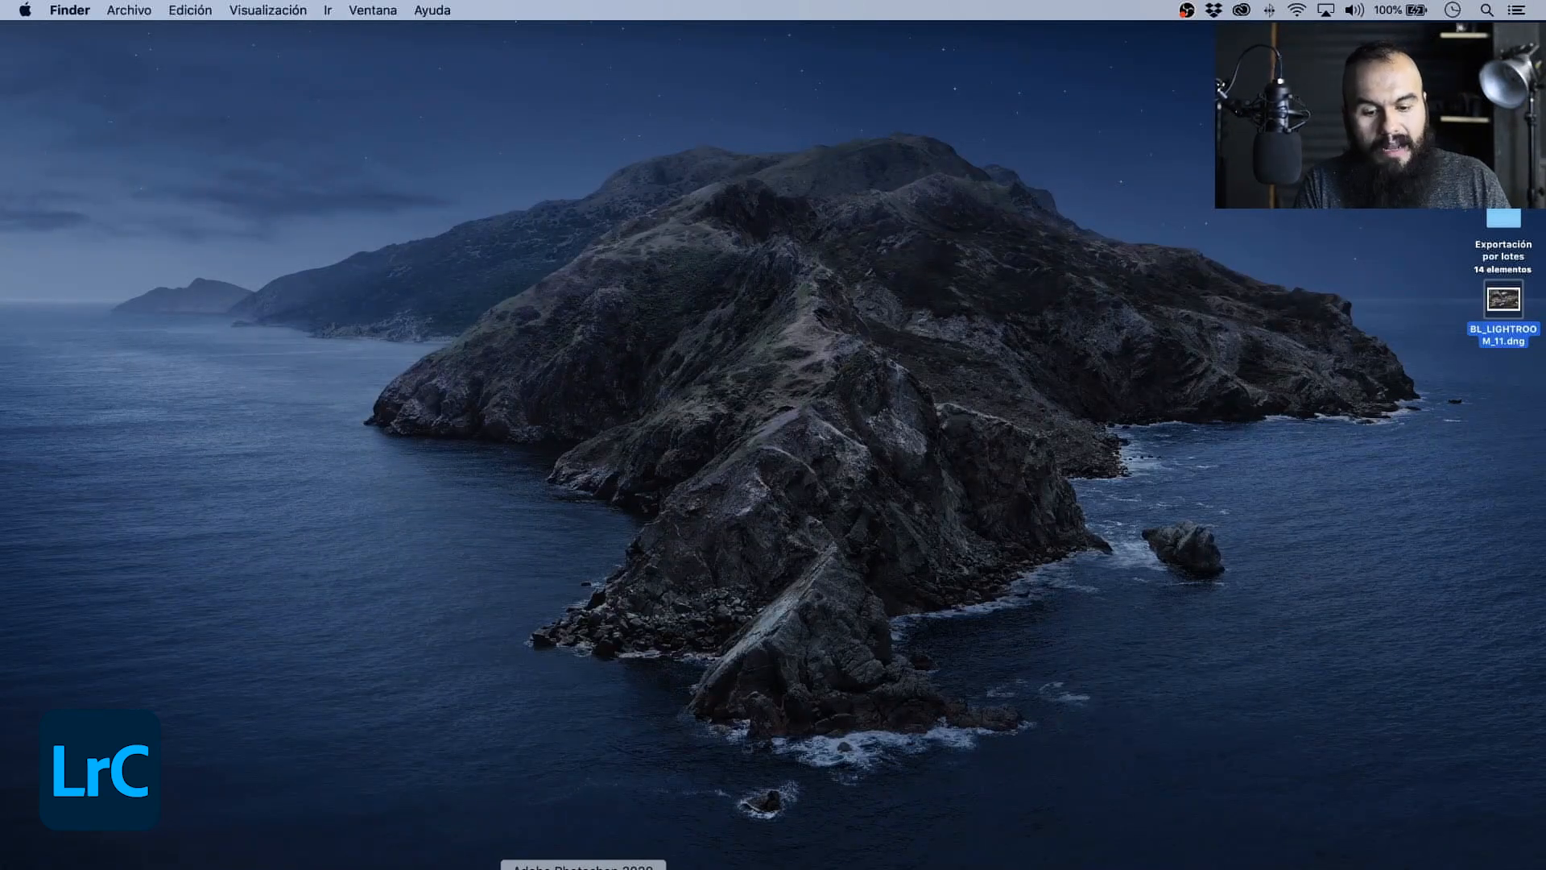
# - Open BL_LIGHTROOM_11.dng in Photoshop's Camera Raw, try the automatic tone adjustment and undo it
pyautogui.click(582, 869)
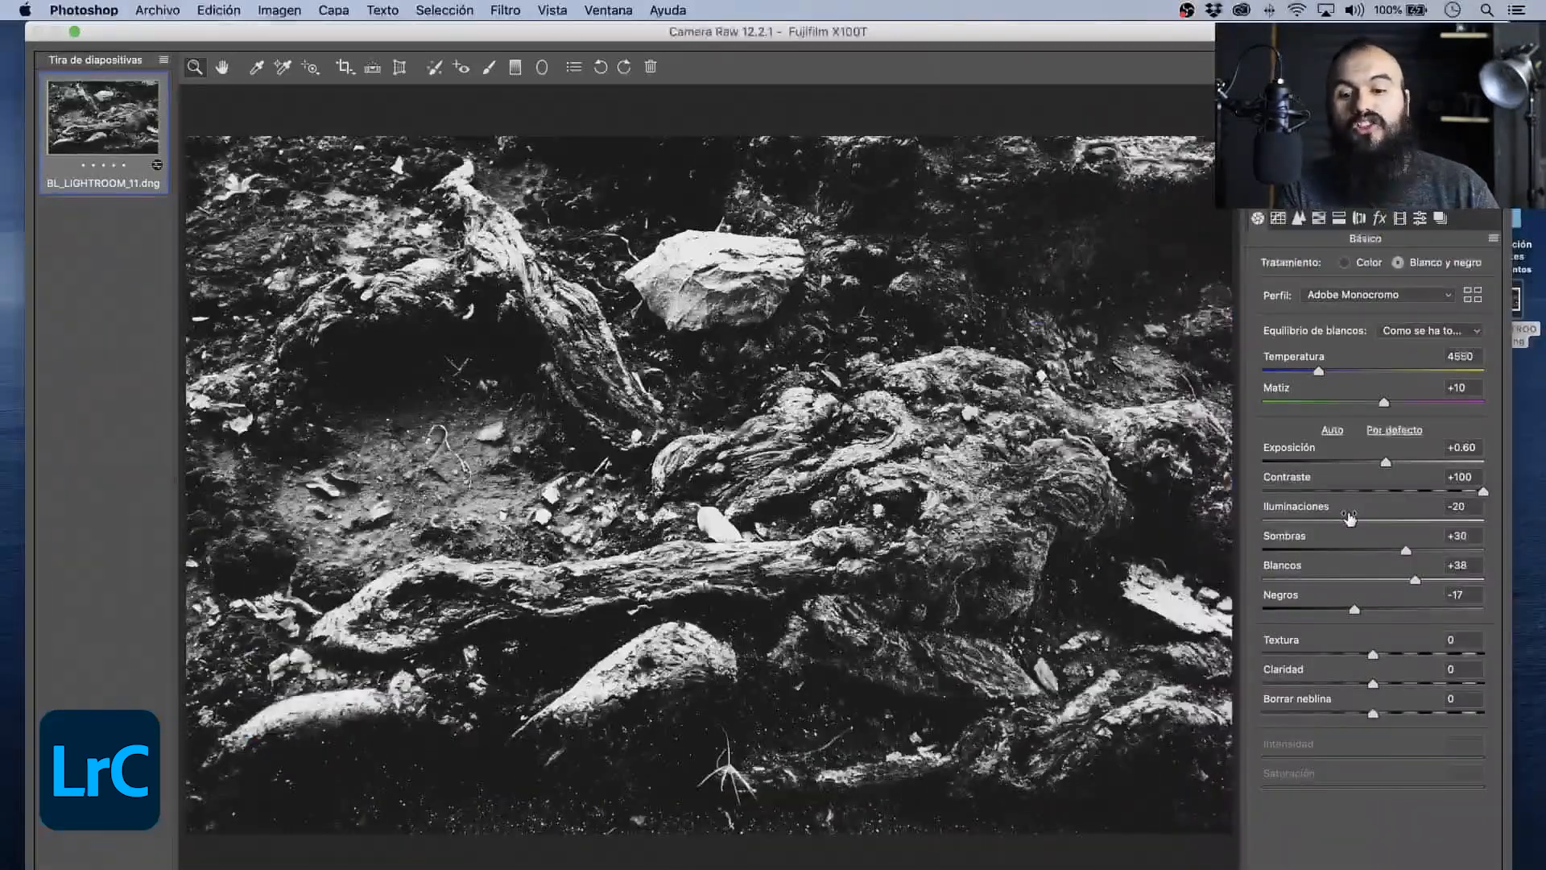
pyautogui.click(1328, 434)
pyautogui.press('super+z')
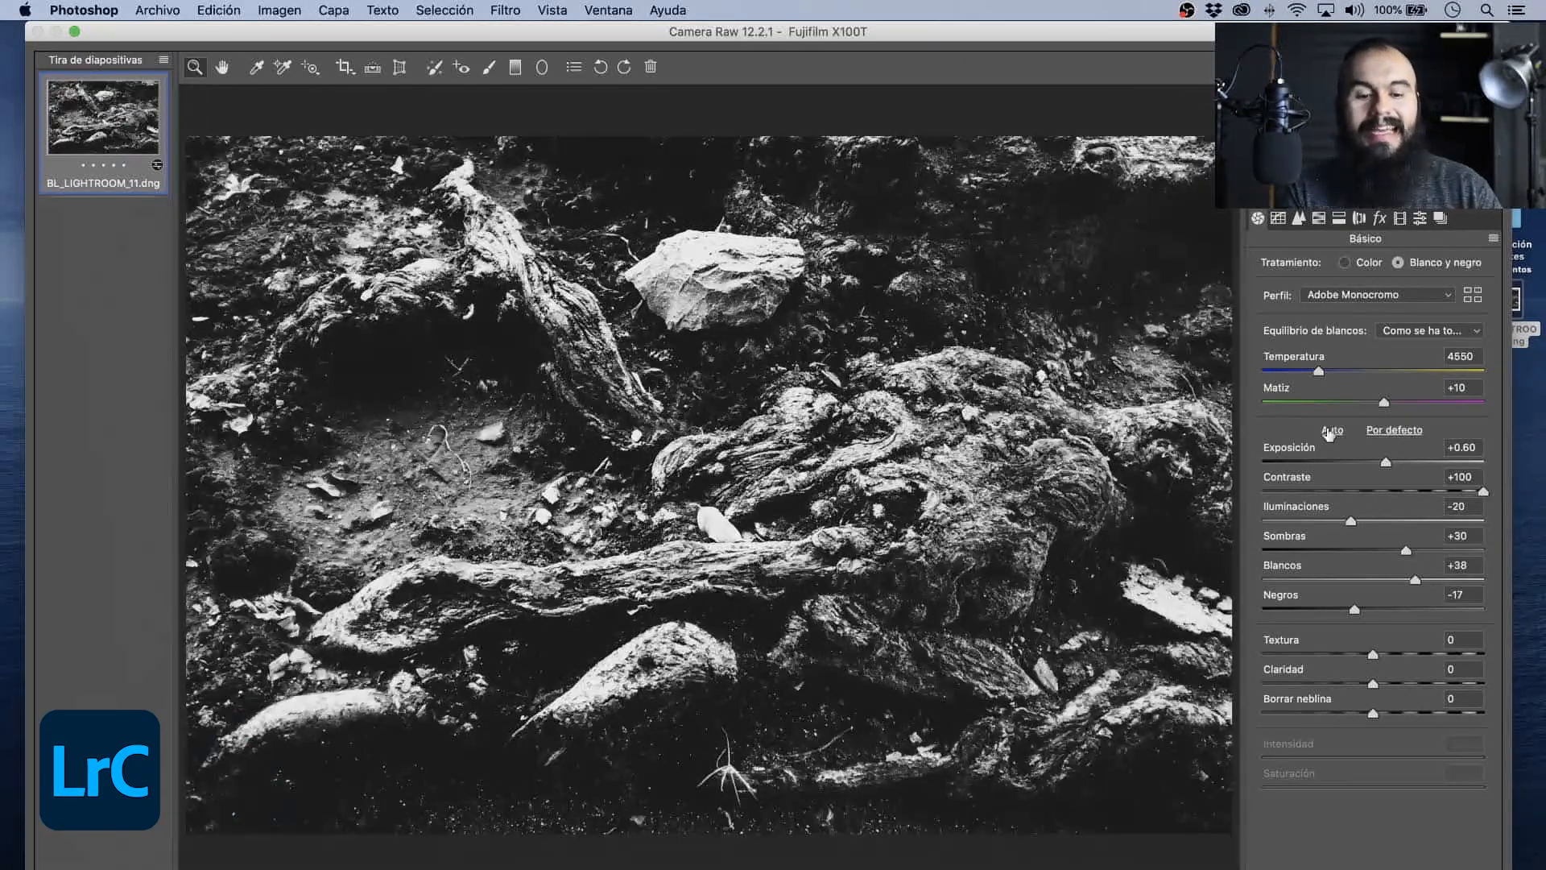